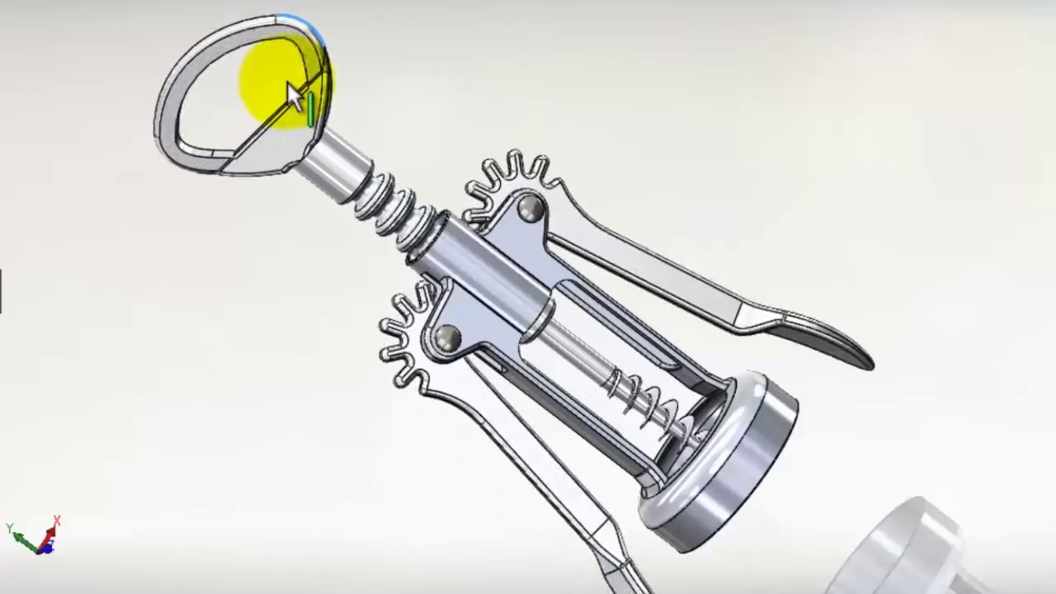
- Drag the corkscrew handle up to swing its lever arms in the assembly preview
mouse_move(356, 104)
middle_down()
mouse_move(477, 115)
mouse_move(559, 47)
mouse_move(537, 231)
mouse_move(589, 110)
mouse_move(543, 79)
mouse_move(354, 71)
middle_up()
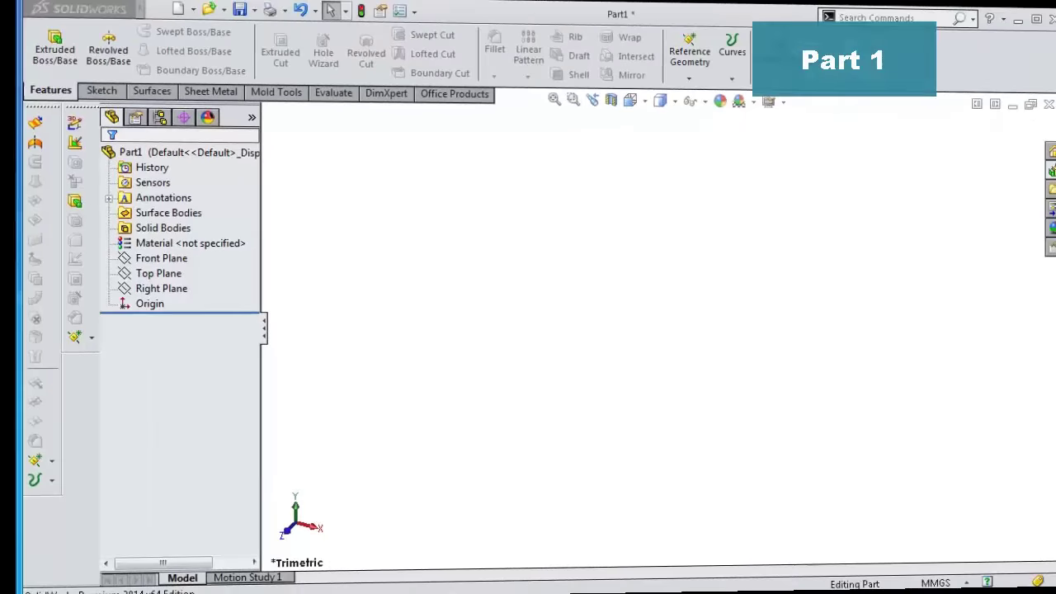
- Start a sketch on Front Plane and begin a centerline at the origin
click(140, 258)
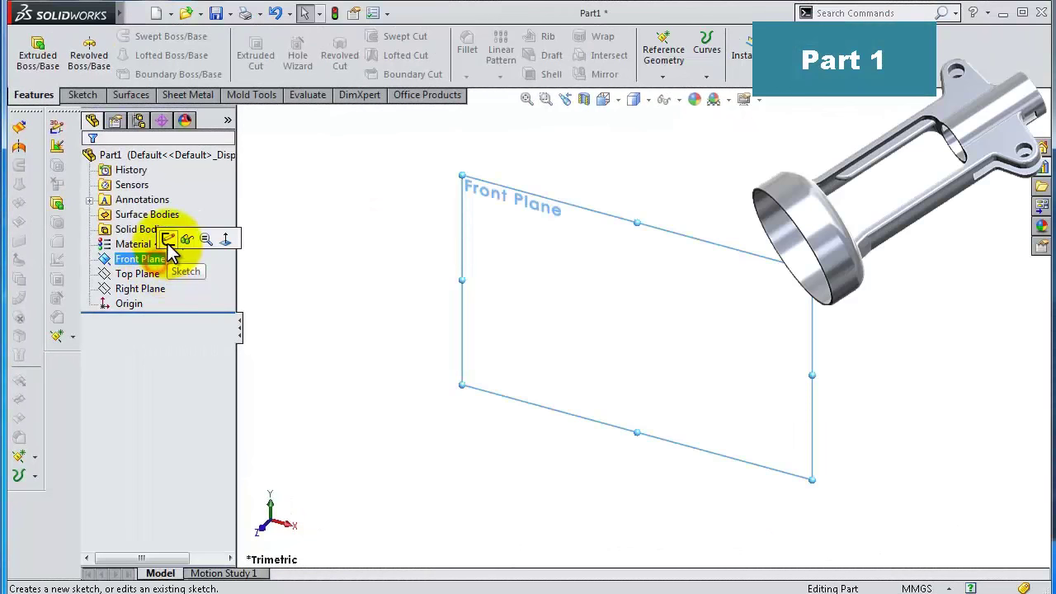
click(168, 240)
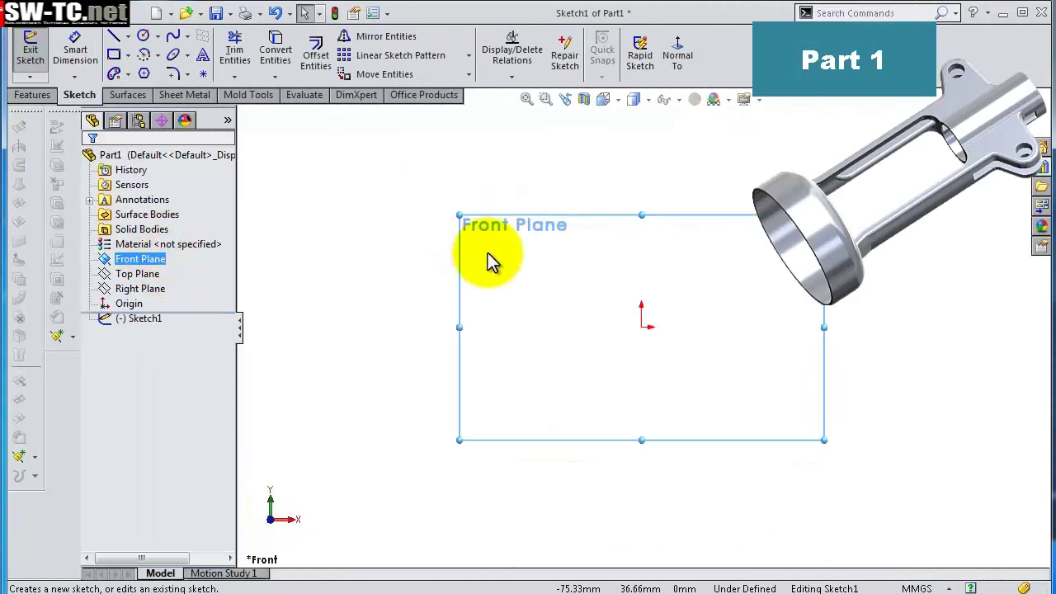
key(s)
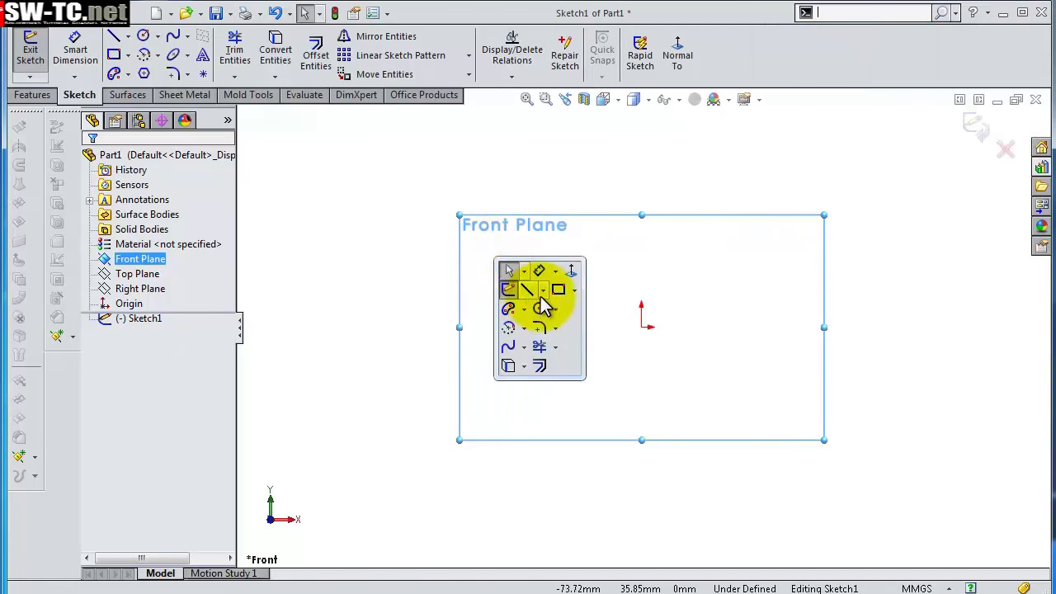
click(542, 290)
click(554, 330)
click(641, 327)
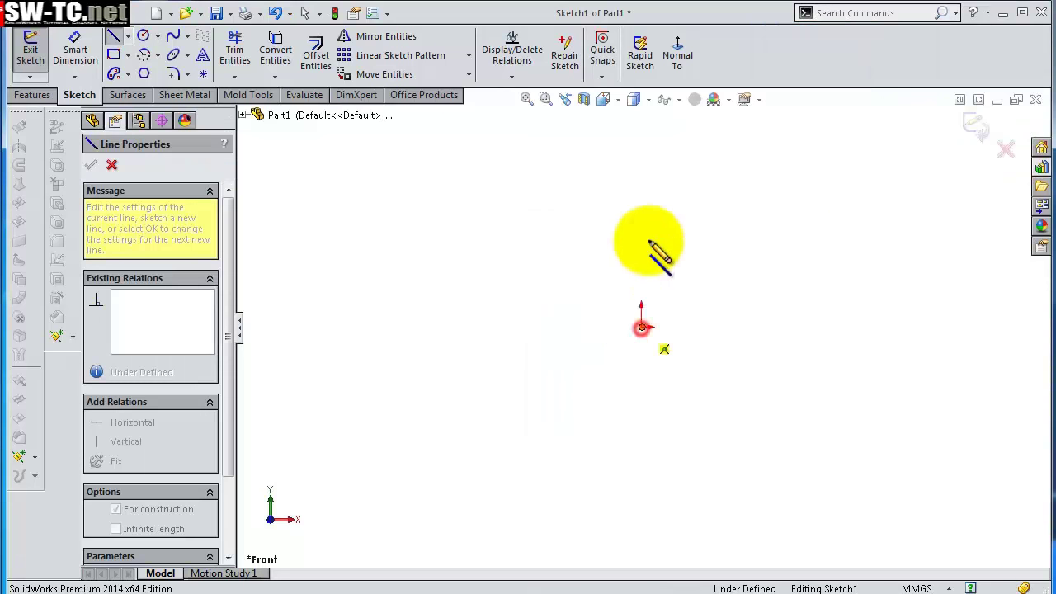
- Draw the vertical centerline up from the origin and a short top horizontal line
click(641, 175)
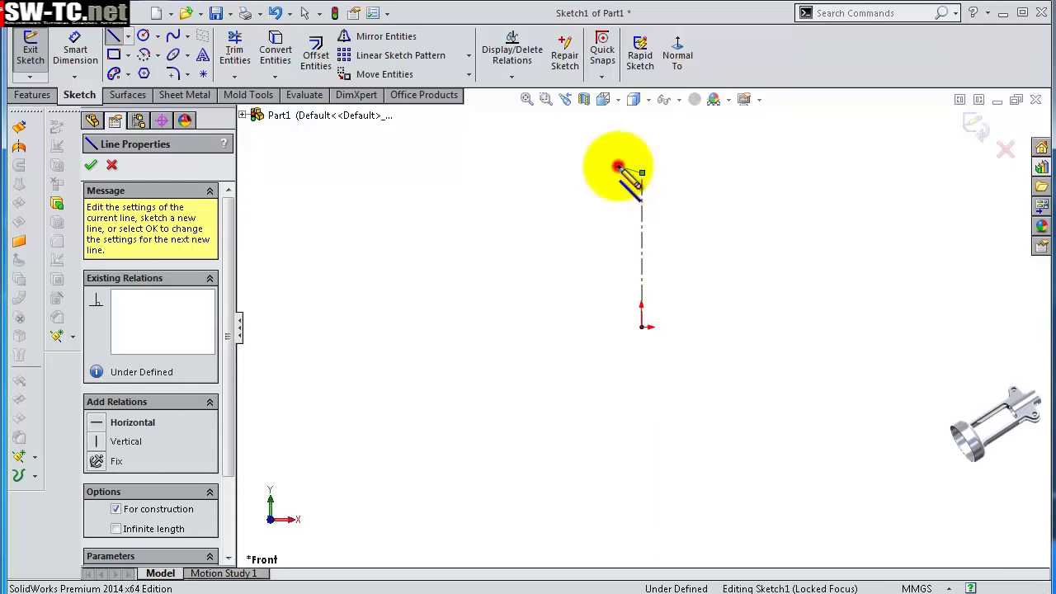
key(Escape)
scroll(656, 179, down, 5)
click(625, 228)
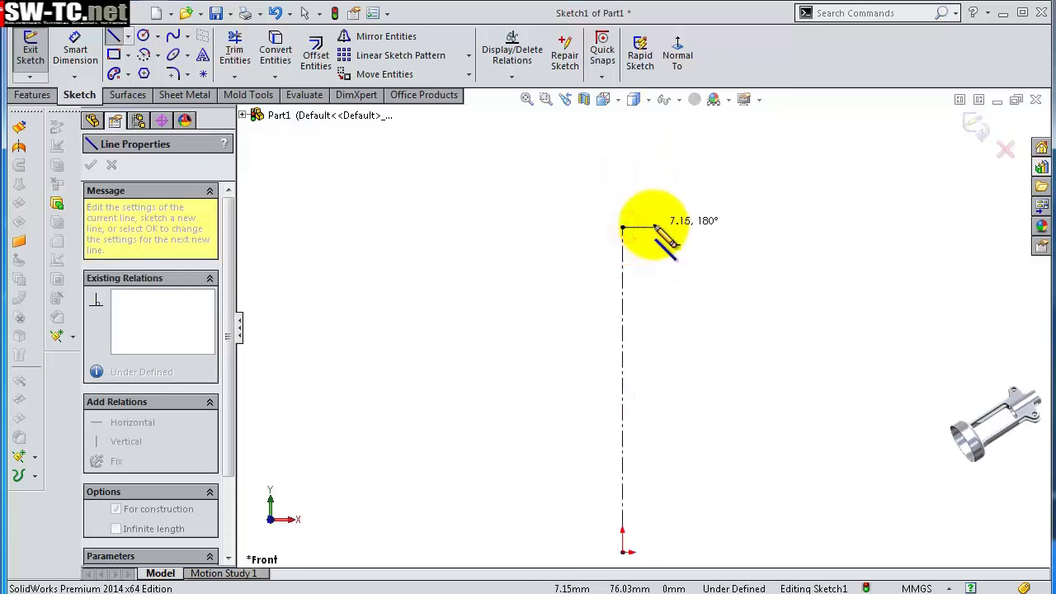
click(655, 227)
click(655, 230)
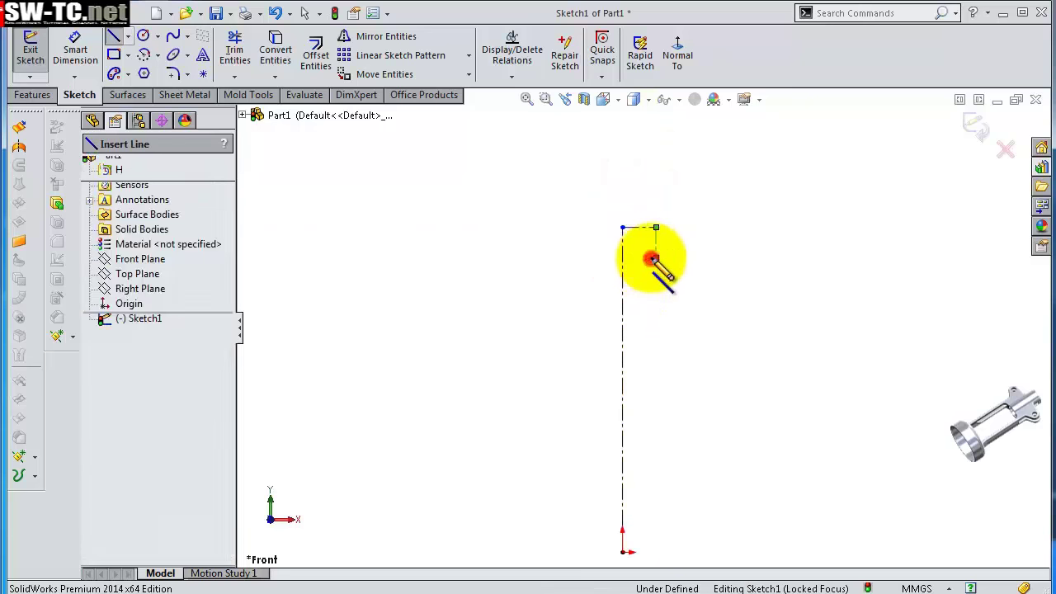
- Add three more horizontal lines off the centerline, about 11.55, longer, and 17.86
click(622, 265)
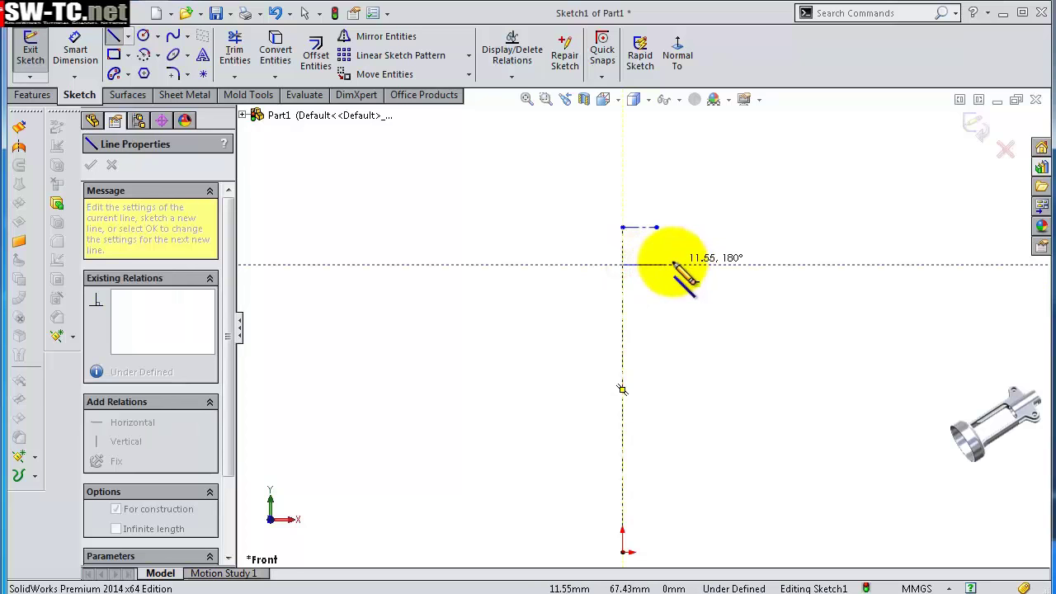
click(673, 265)
click(678, 283)
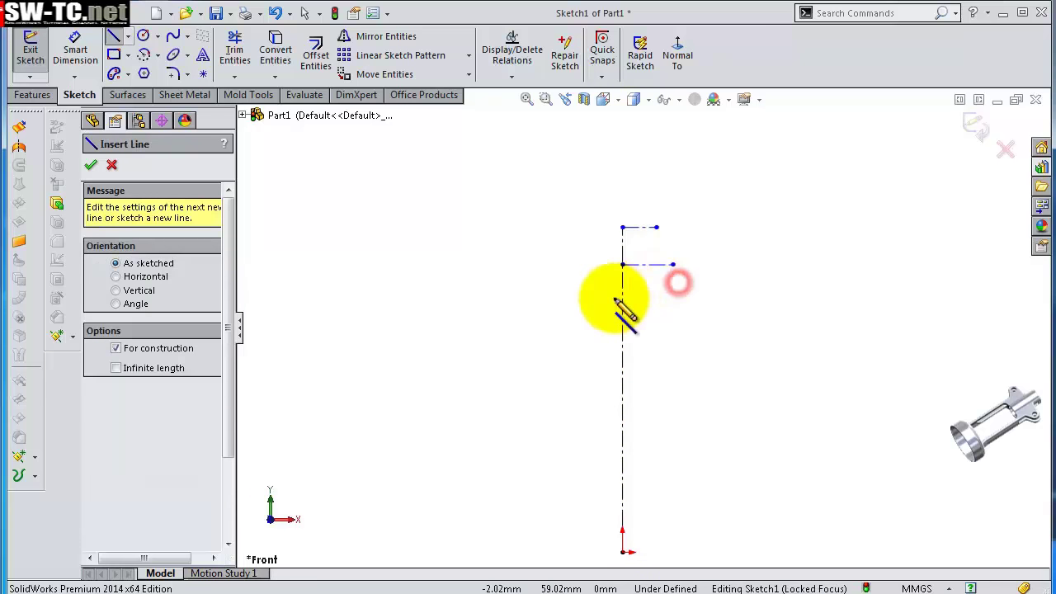
click(623, 292)
click(743, 292)
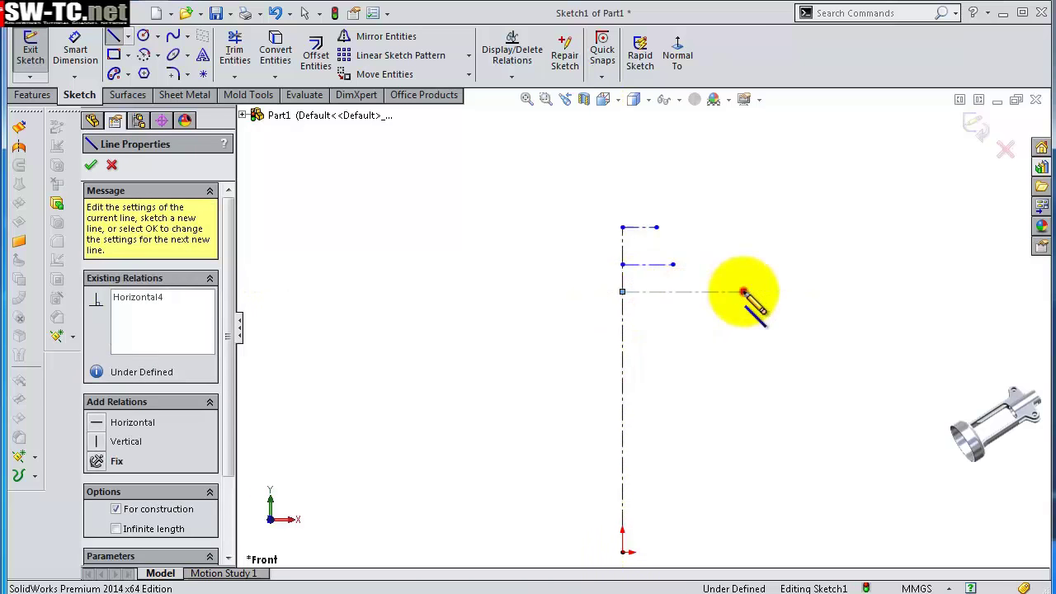
click(743, 292)
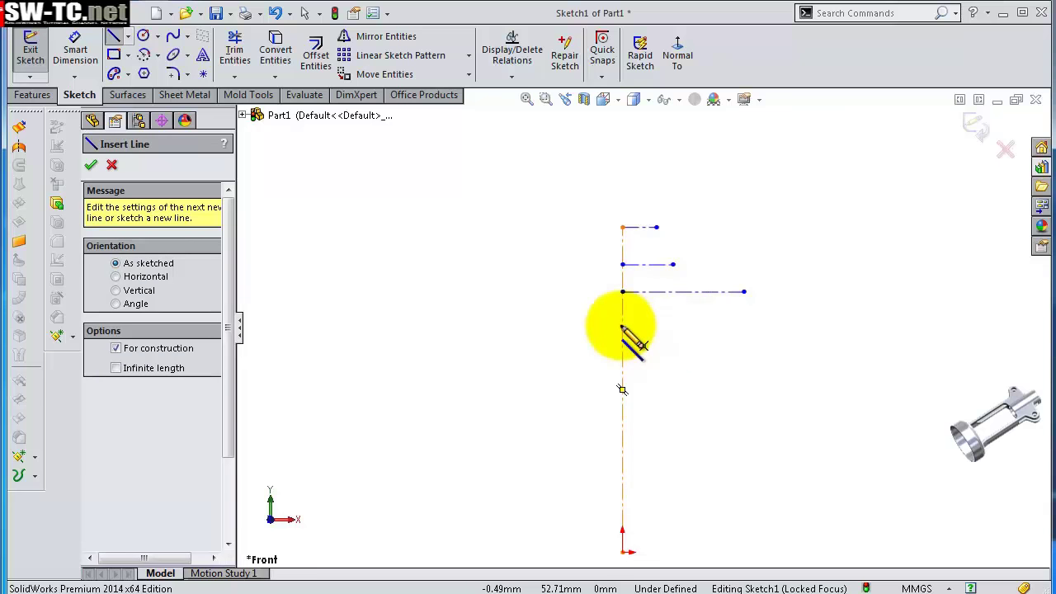
click(622, 326)
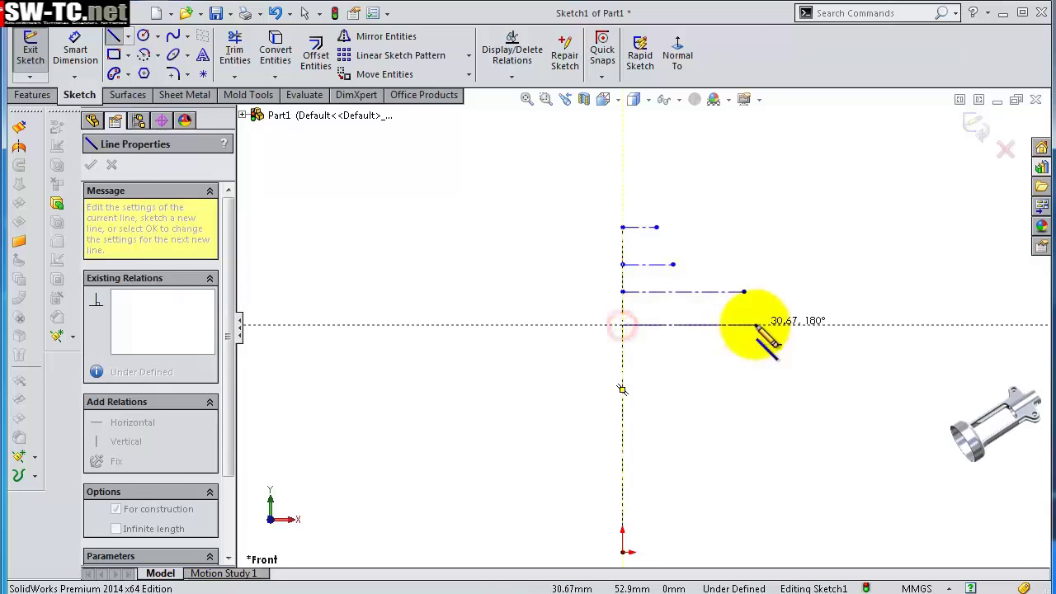
click(699, 324)
click(700, 324)
scroll(684, 355, up, 3)
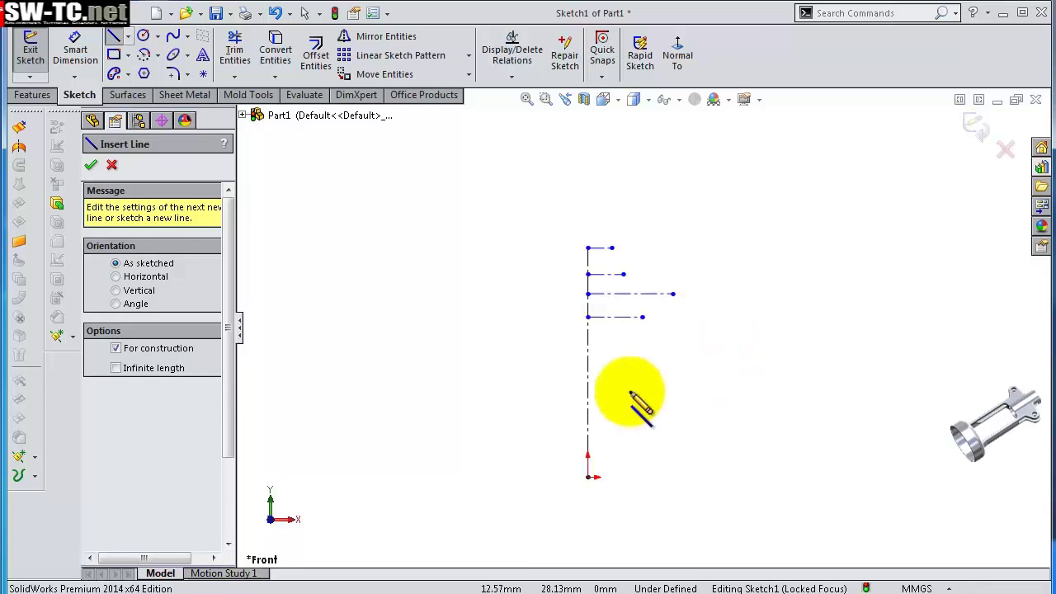
scroll(616, 363, down, 2)
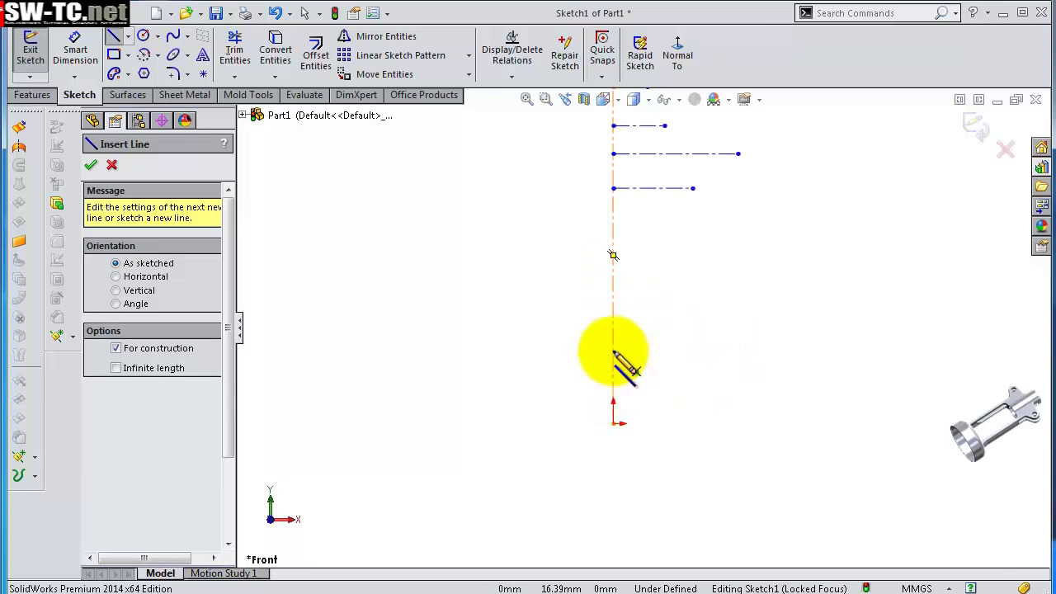
- Draw the lower horizontal lines and close a small box near the origin
click(613, 349)
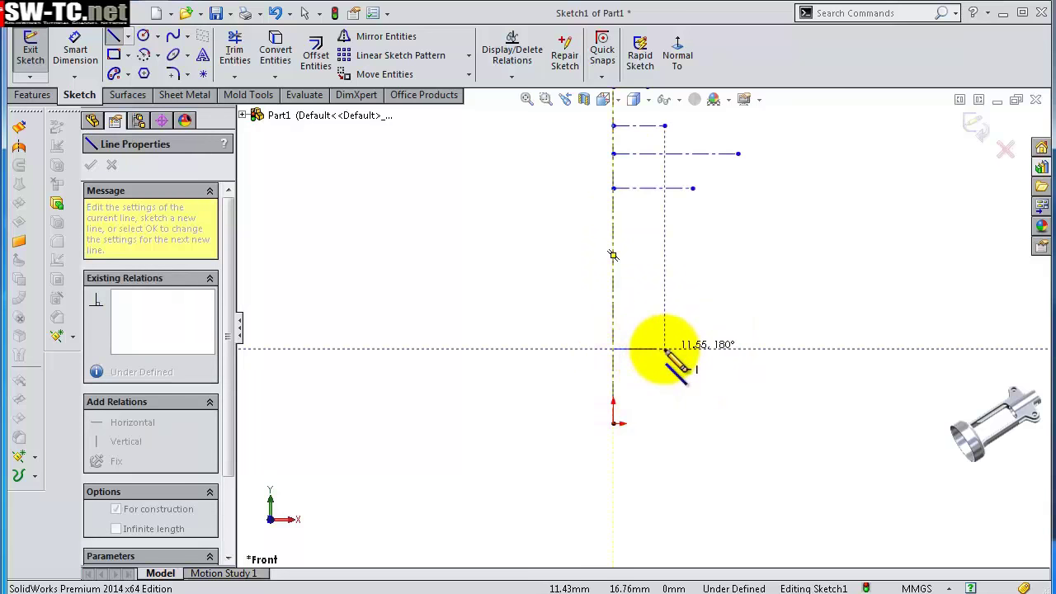
click(665, 350)
click(615, 378)
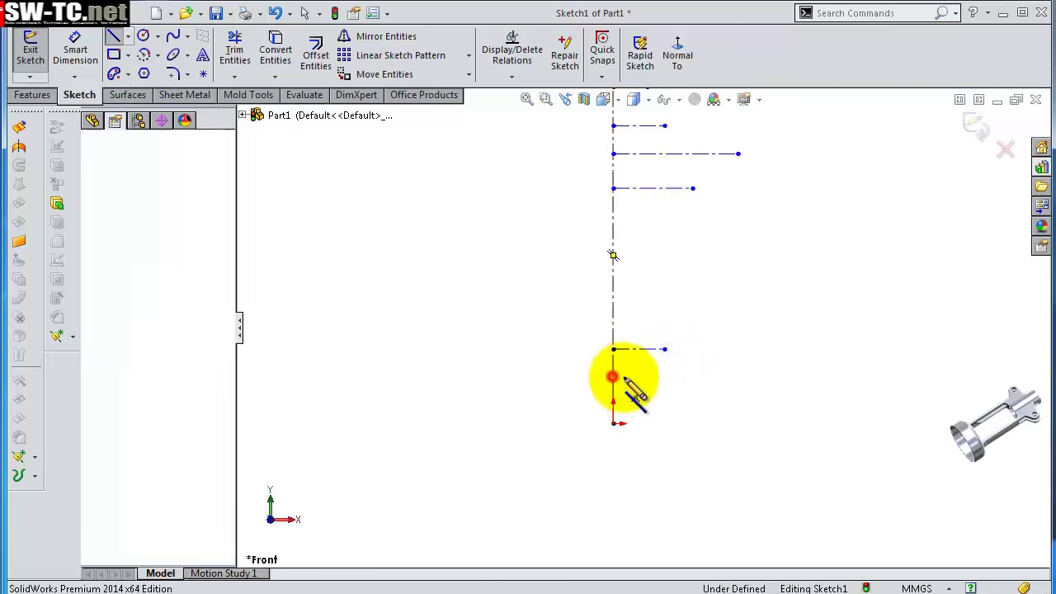
click(686, 376)
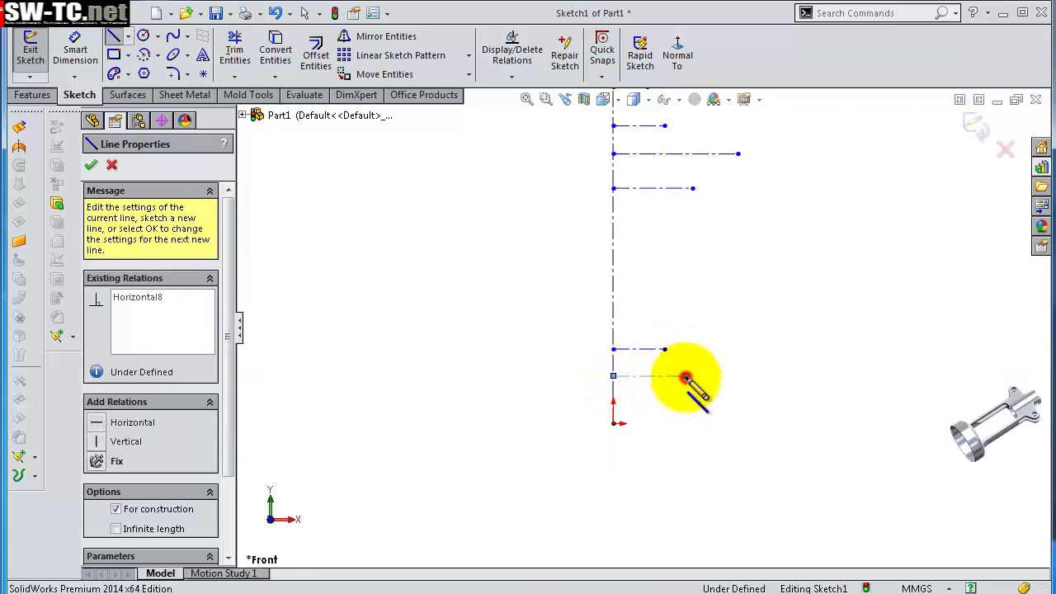
click(612, 424)
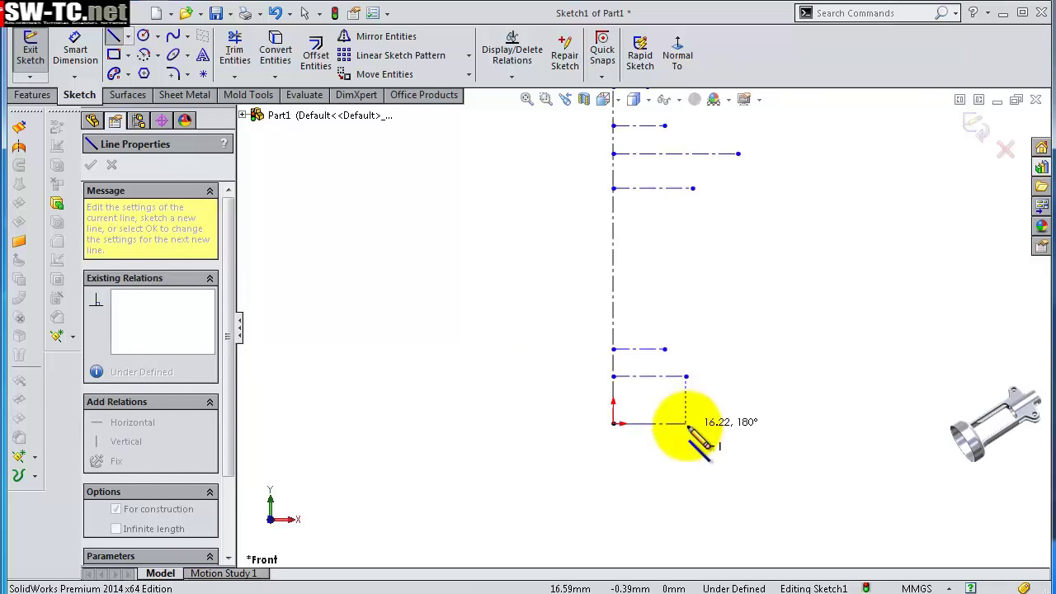
click(686, 423)
click(686, 376)
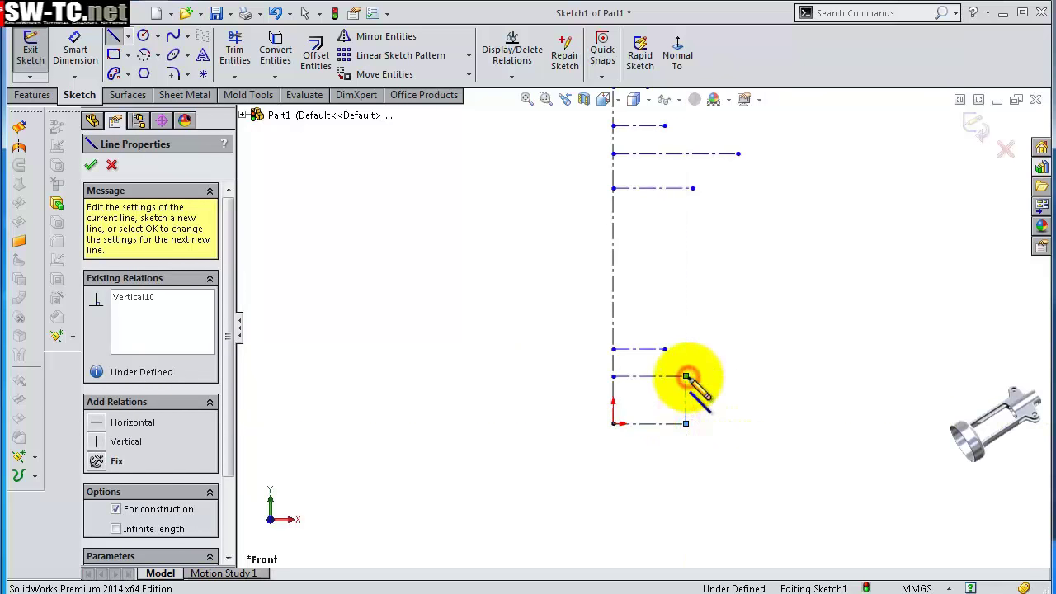
double_click(733, 382)
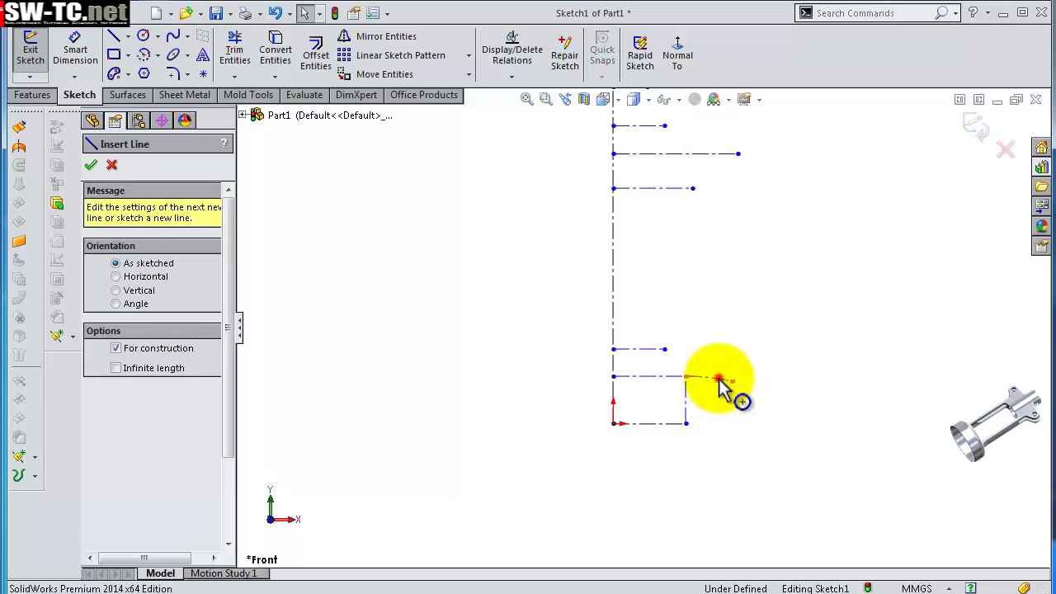
- Delete the stray short arc and bring the whole sketch into view
click(720, 382)
key(Delete)
ctrl+middle_drag(688, 413, 641, 319)
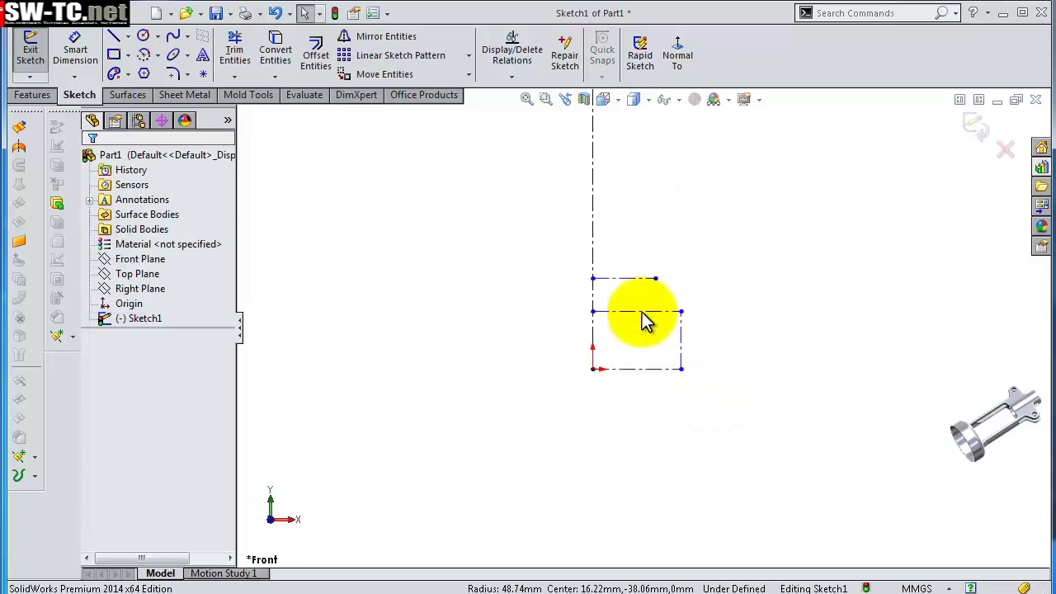
scroll(632, 243, up, 2)
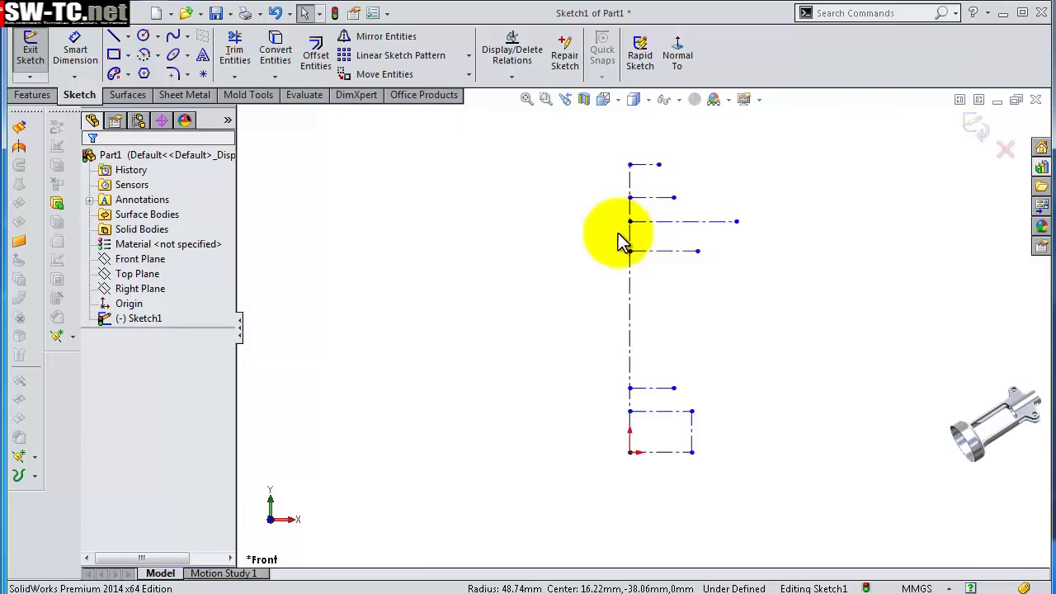
- Dimension the top line to 7.50 long and its spacing to 9 mm
key(s)
click(664, 248)
click(644, 165)
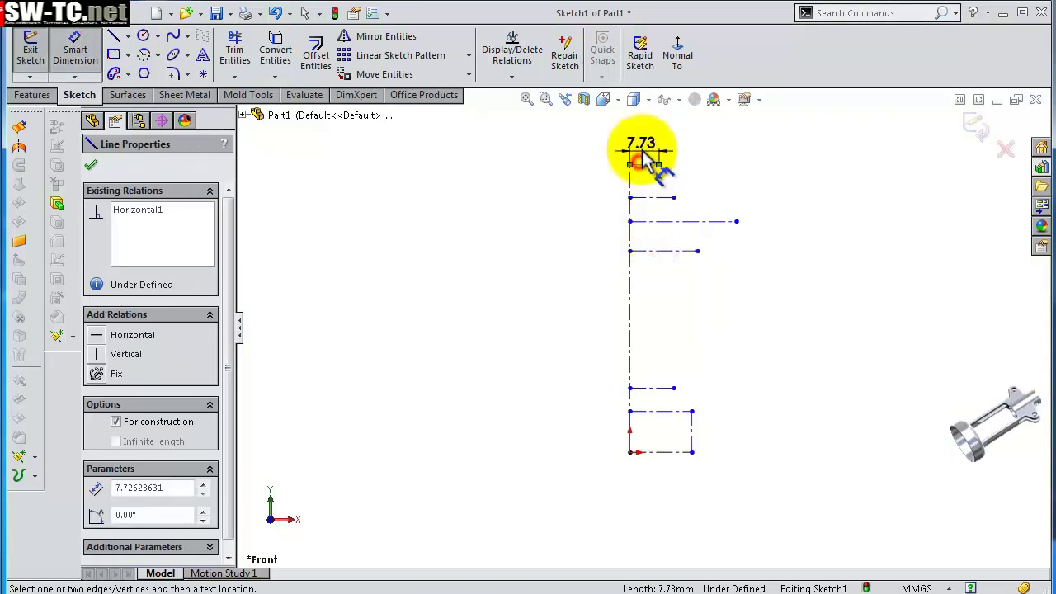
click(649, 159)
text(7.5)
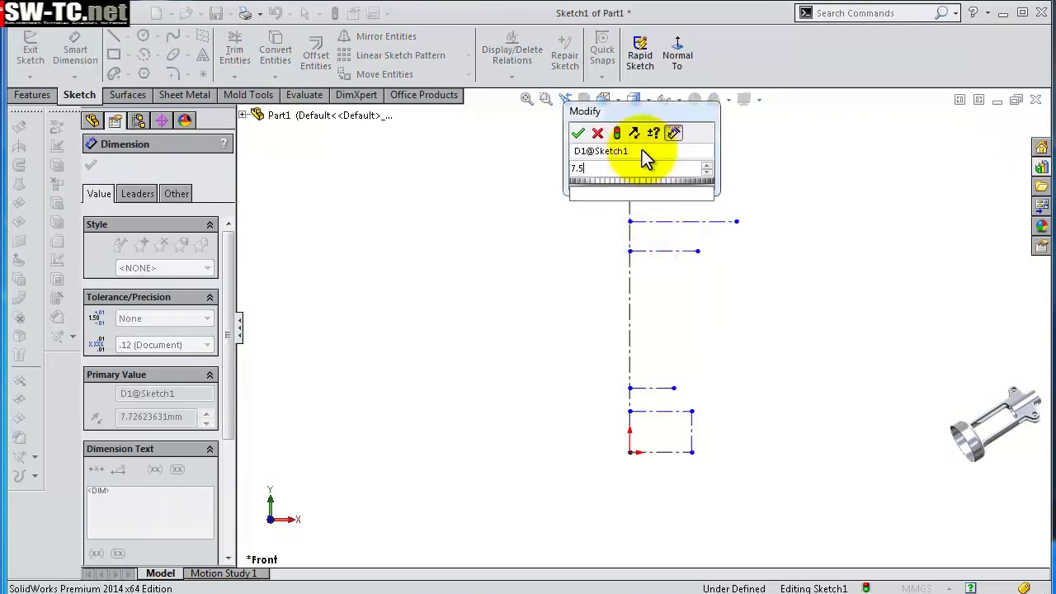
key(Return)
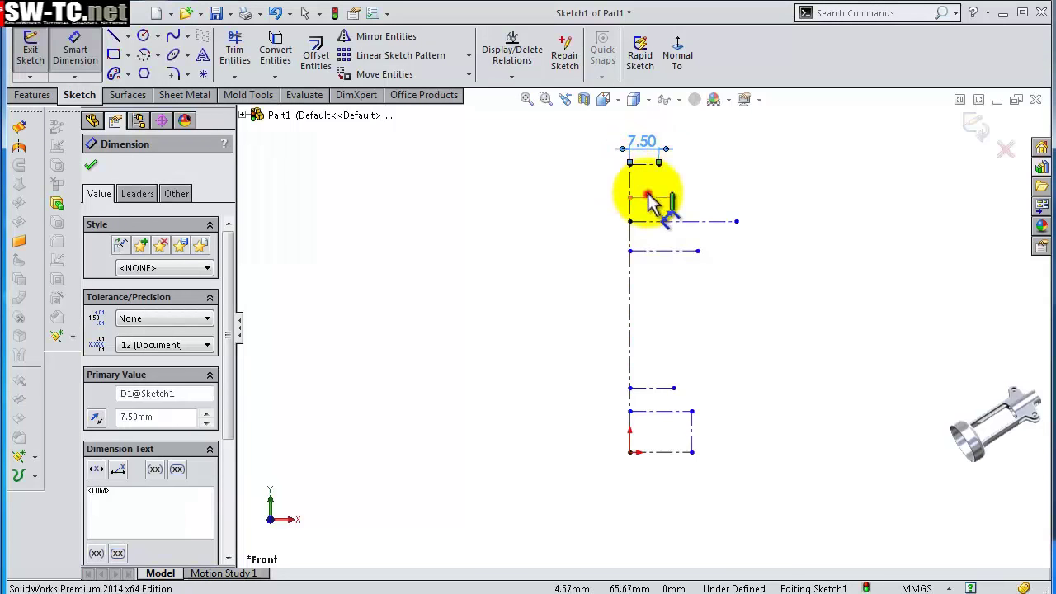
click(650, 201)
click(600, 181)
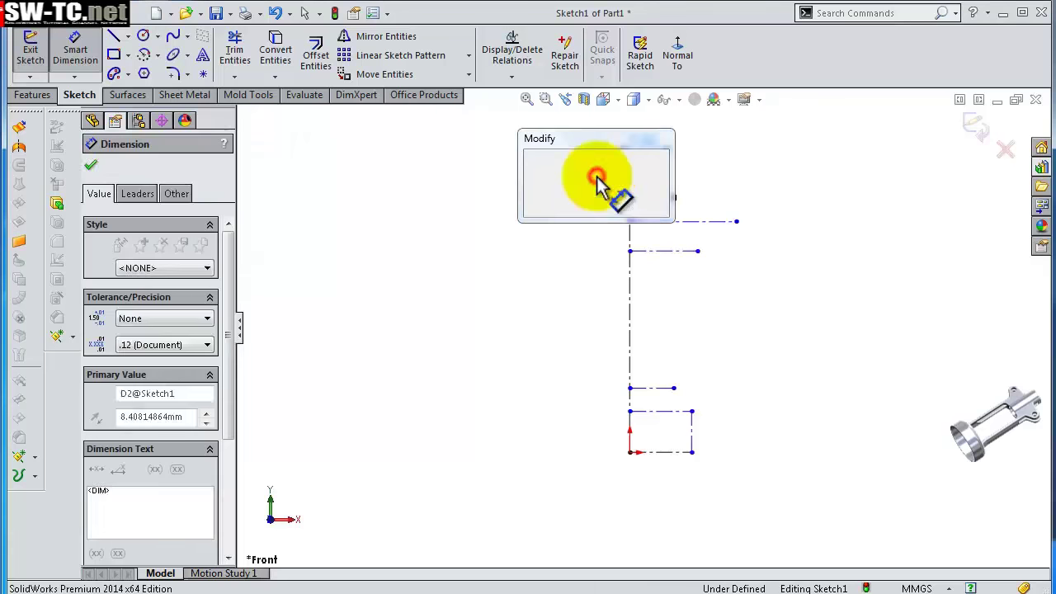
text(9)
key(Return)
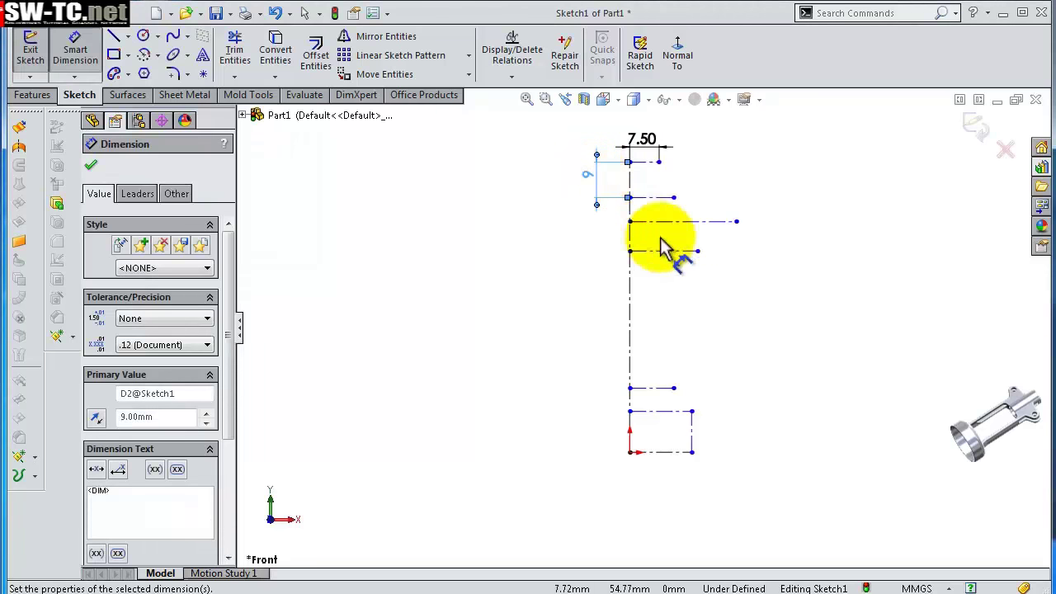
- Set the next two line spacings to 6 mm and 8 mm
click(654, 221)
click(652, 222)
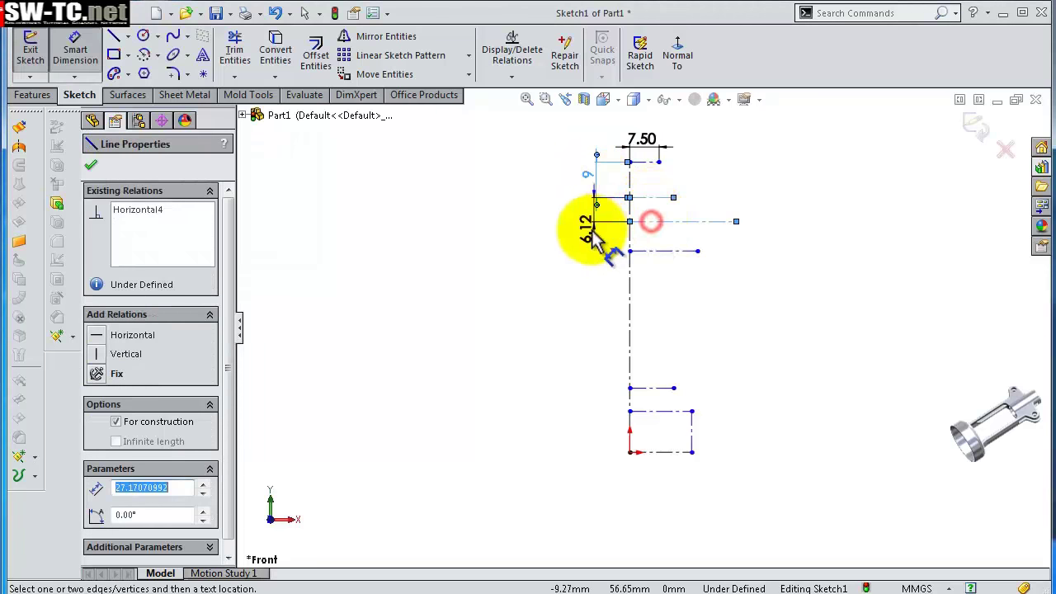
click(577, 235)
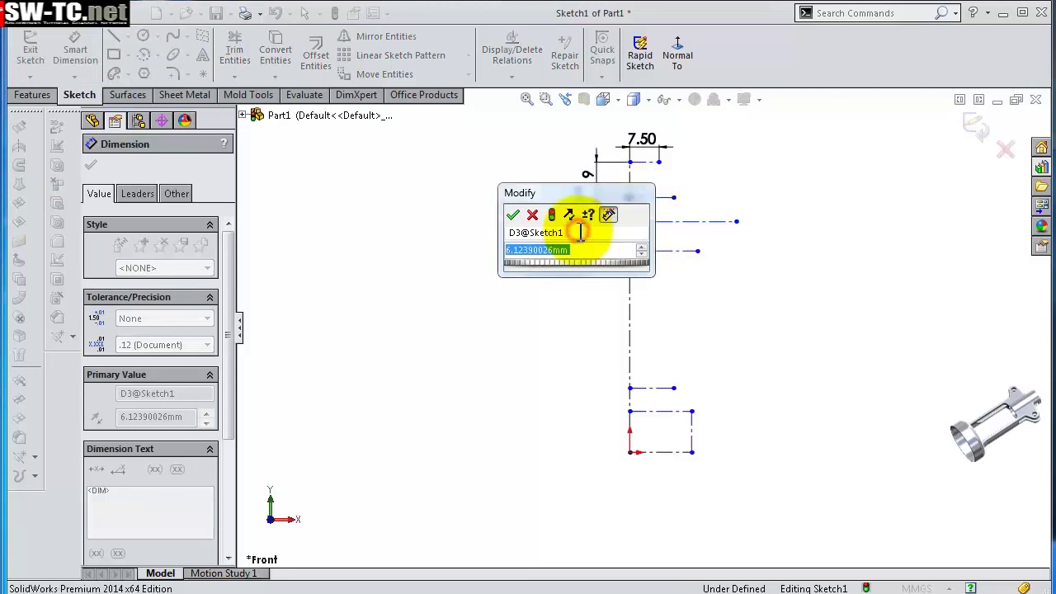
text(6)
key(Return)
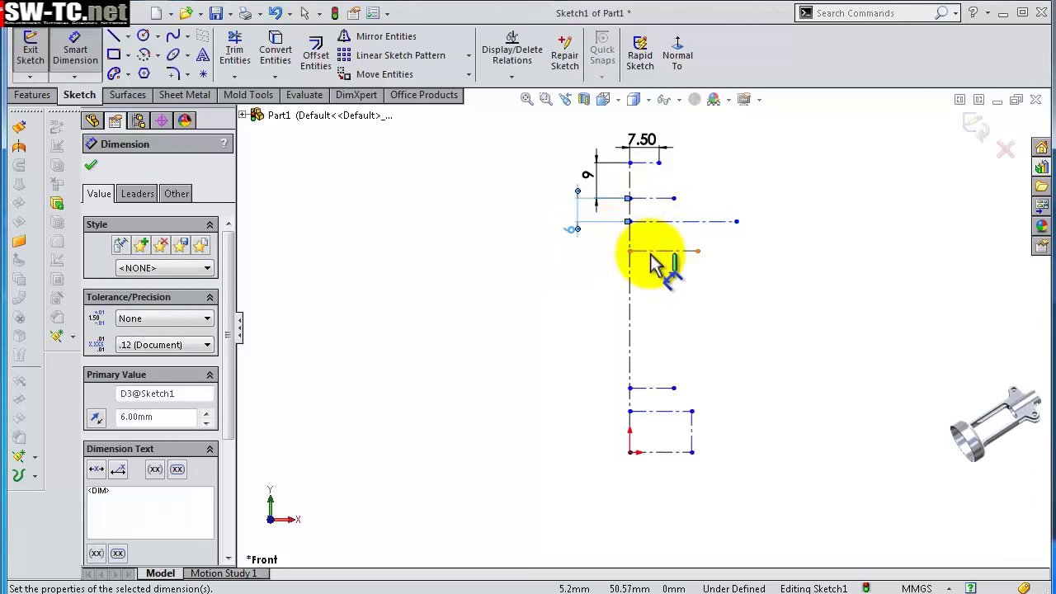
click(672, 221)
click(672, 221)
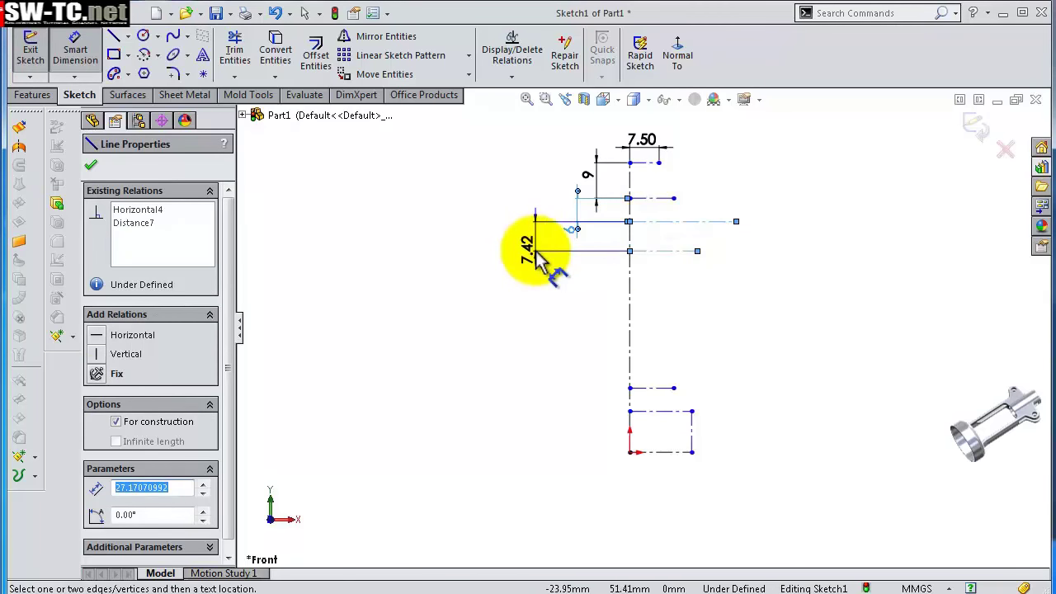
click(543, 257)
text(8)
key(Return)
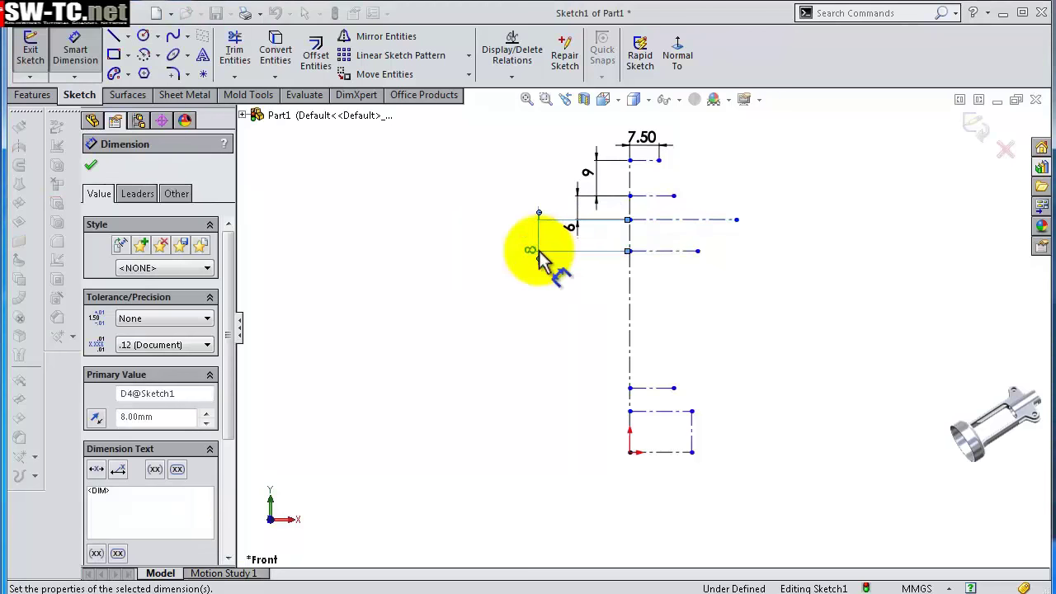
- Dimension the long vertical spacing to 46 mm and the short one to 5 mm
click(662, 255)
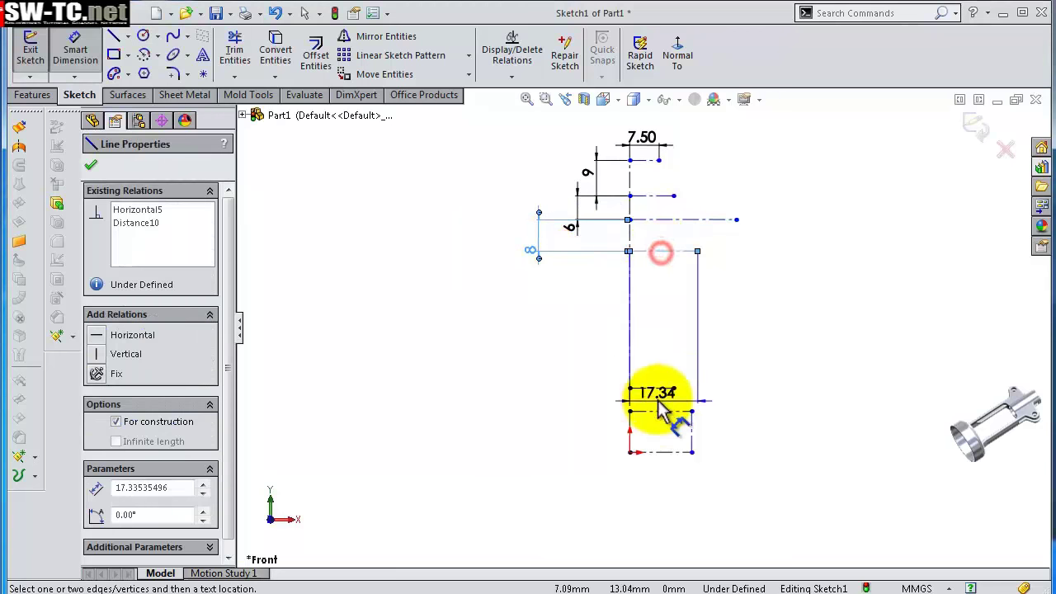
click(600, 383)
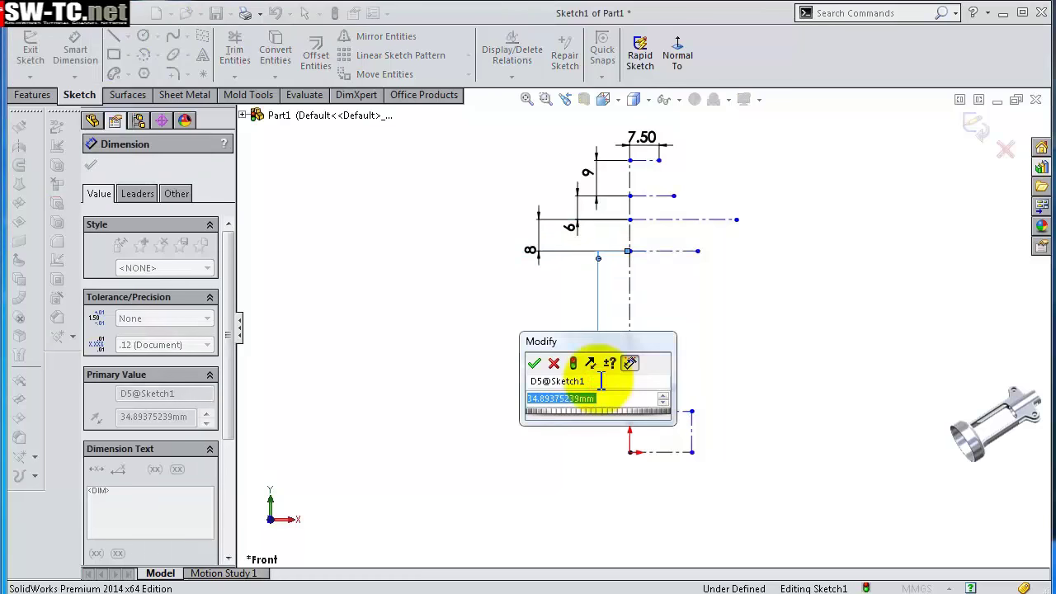
key(Return)
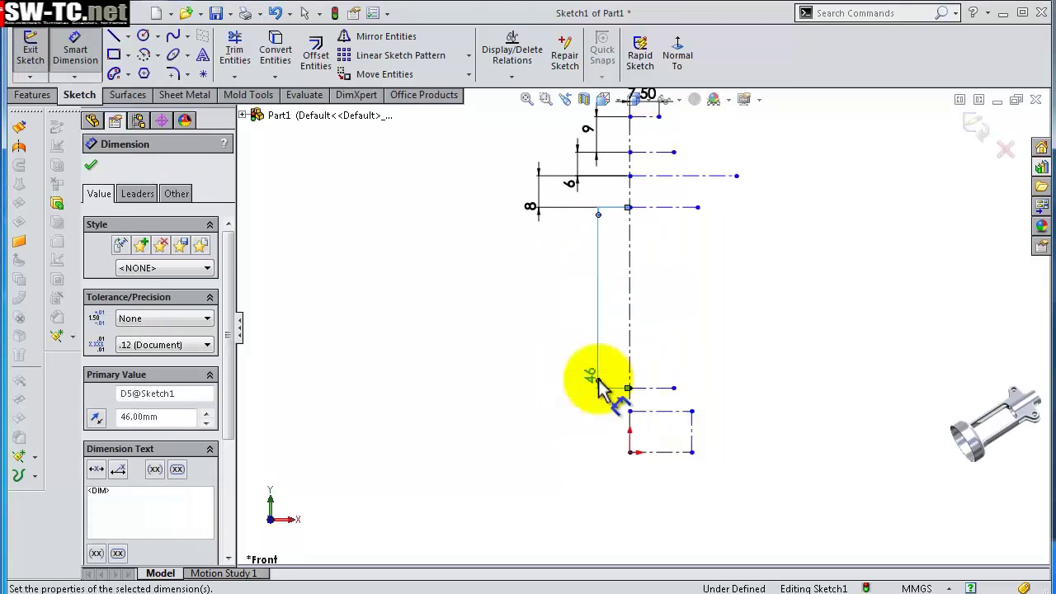
scroll(644, 314, up, 3)
scroll(639, 372, down, 3)
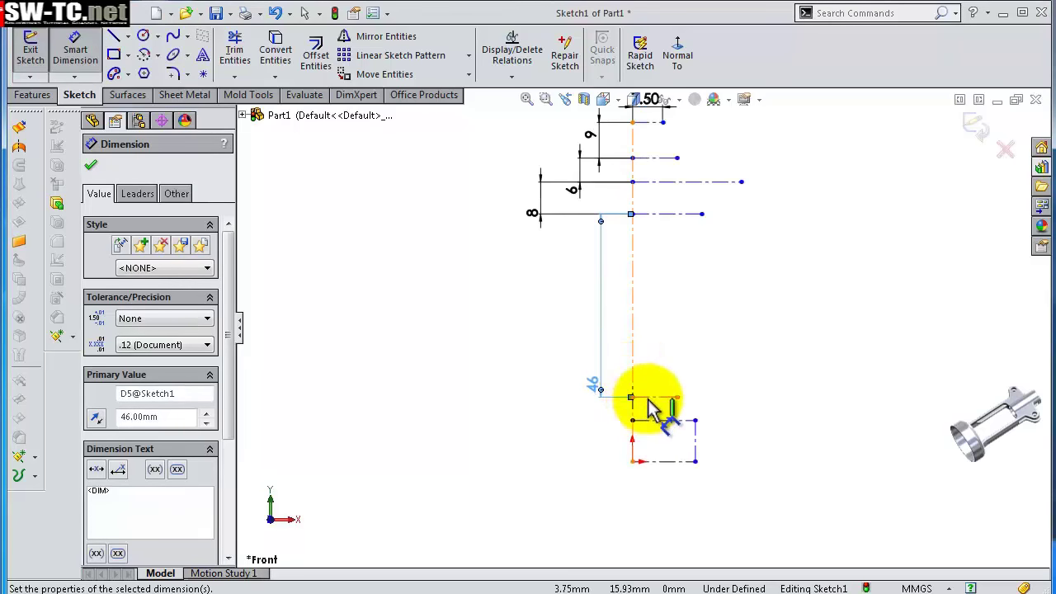
click(651, 399)
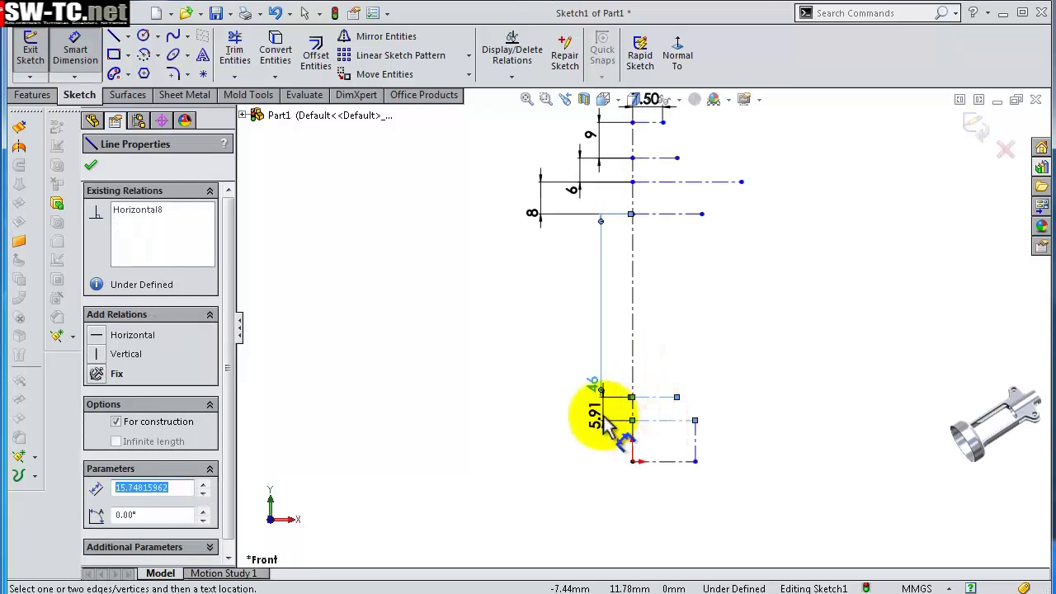
click(574, 416)
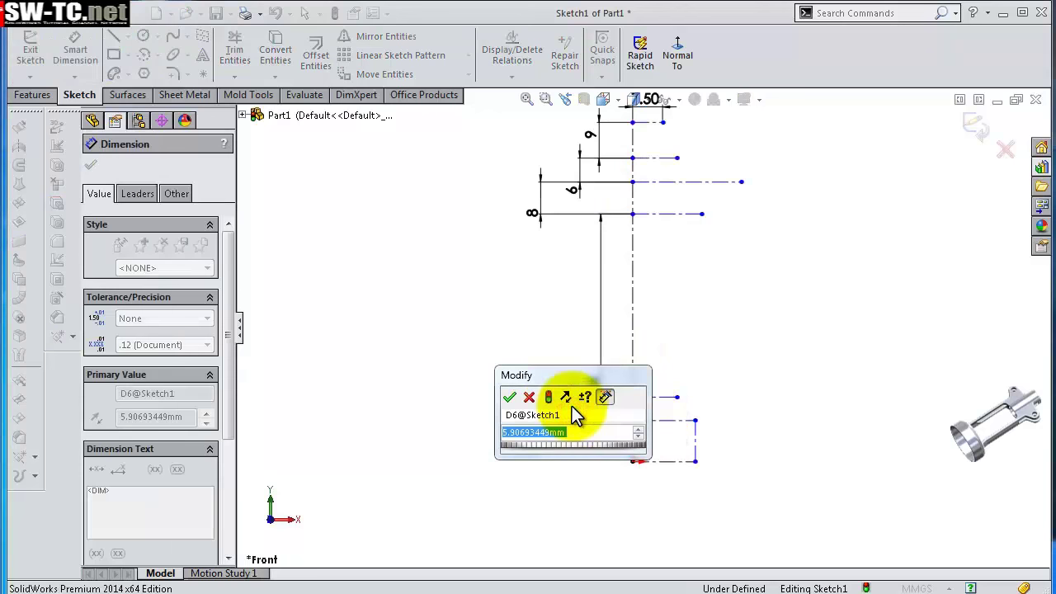
text(5)
key(Return)
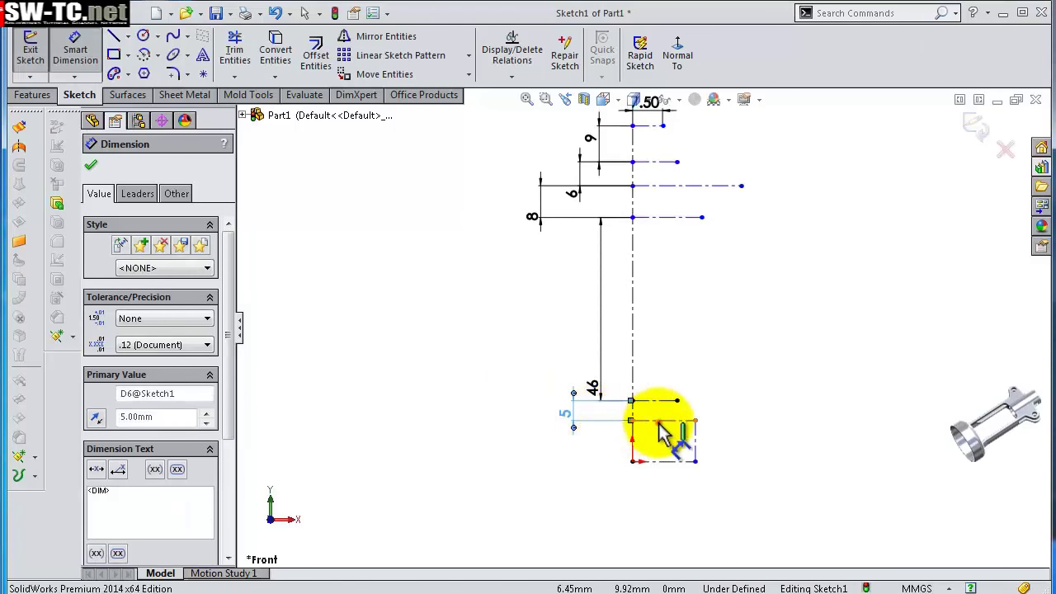
- Set the bottom height to 14 mm and the short step line's length to 14 mm
click(660, 421)
click(543, 459)
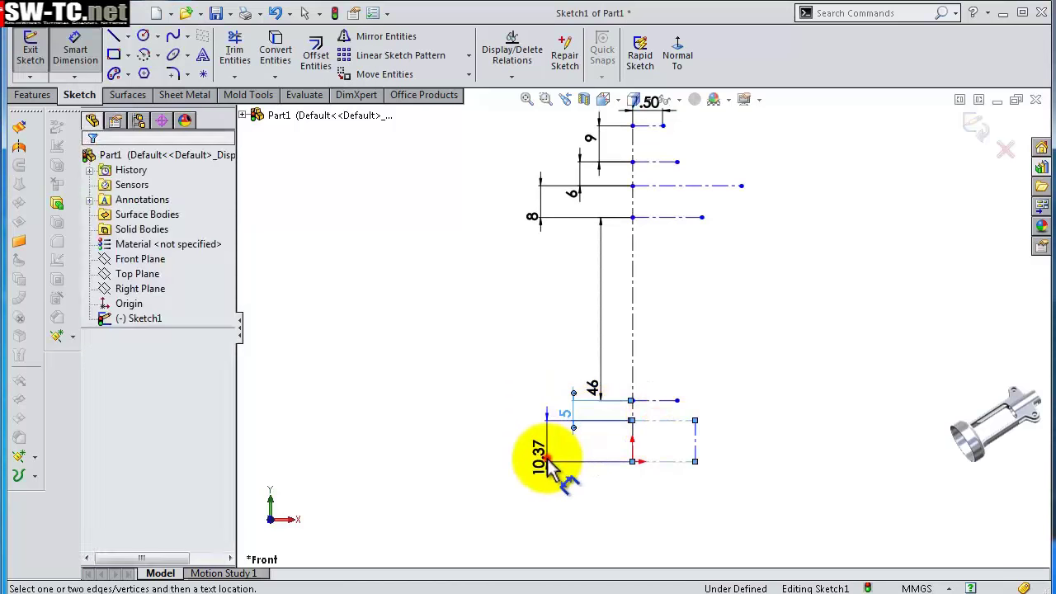
text(14)
key(Return)
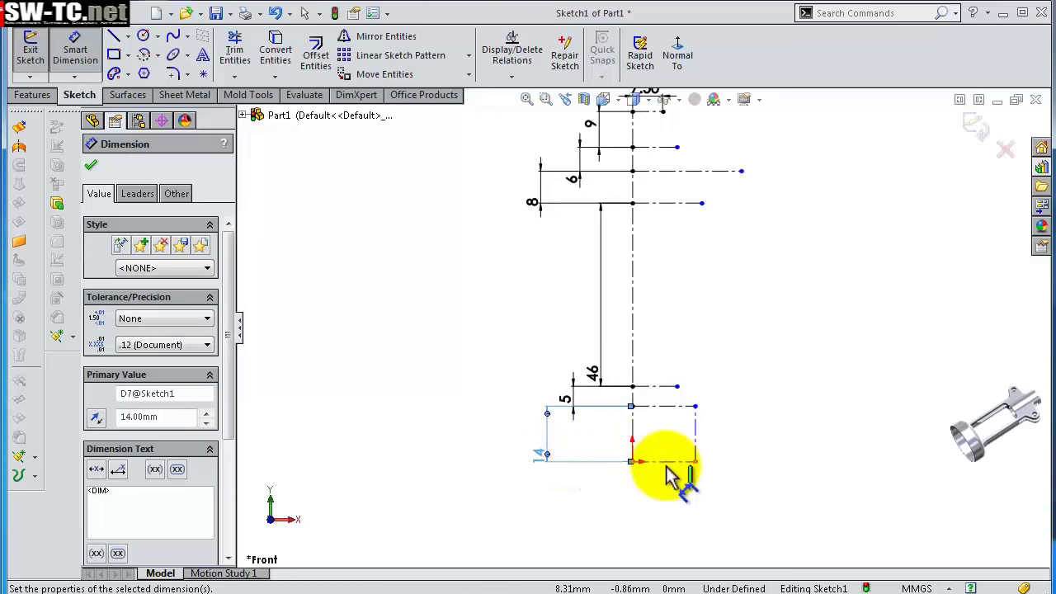
click(660, 388)
click(670, 354)
text(1)
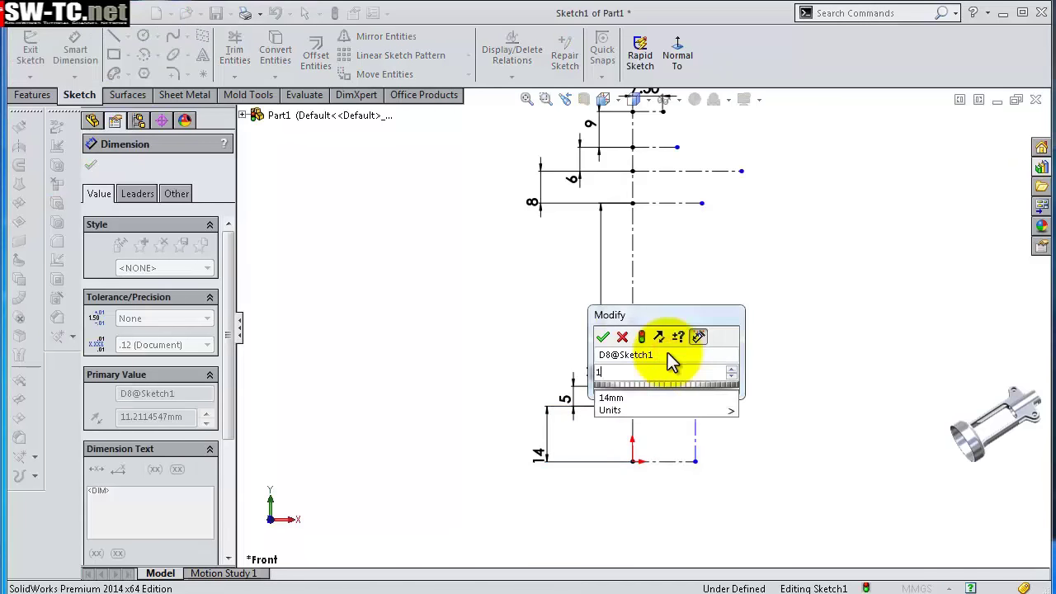
text(4)
key(Return)
click(711, 316)
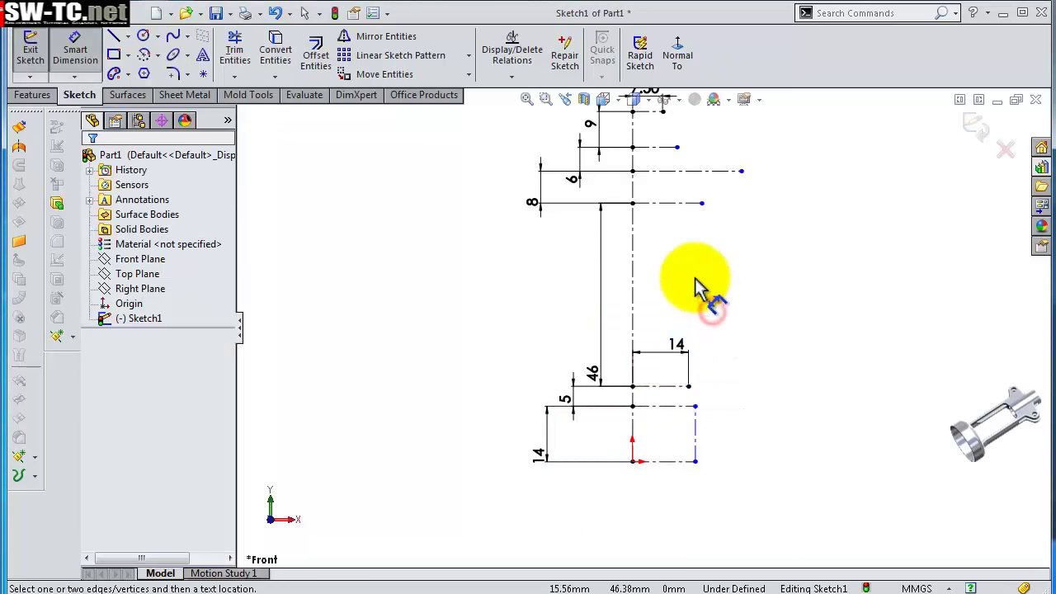
scroll(701, 289, down, 1)
- Draw a vertical centerline from the 14 mm line's end up to the upper horizontal centerline
key(s)
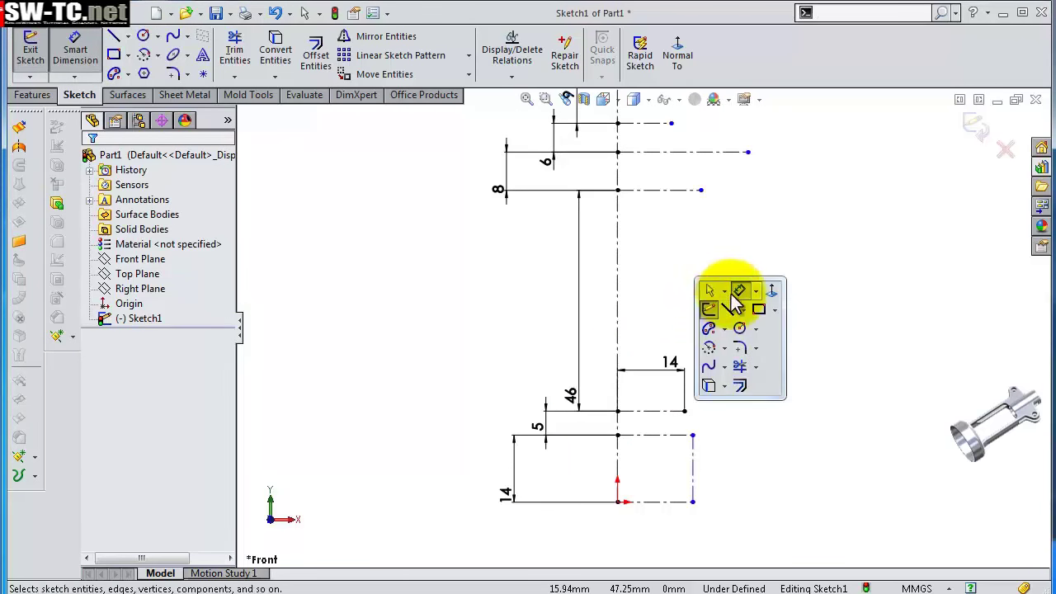
click(743, 309)
click(763, 346)
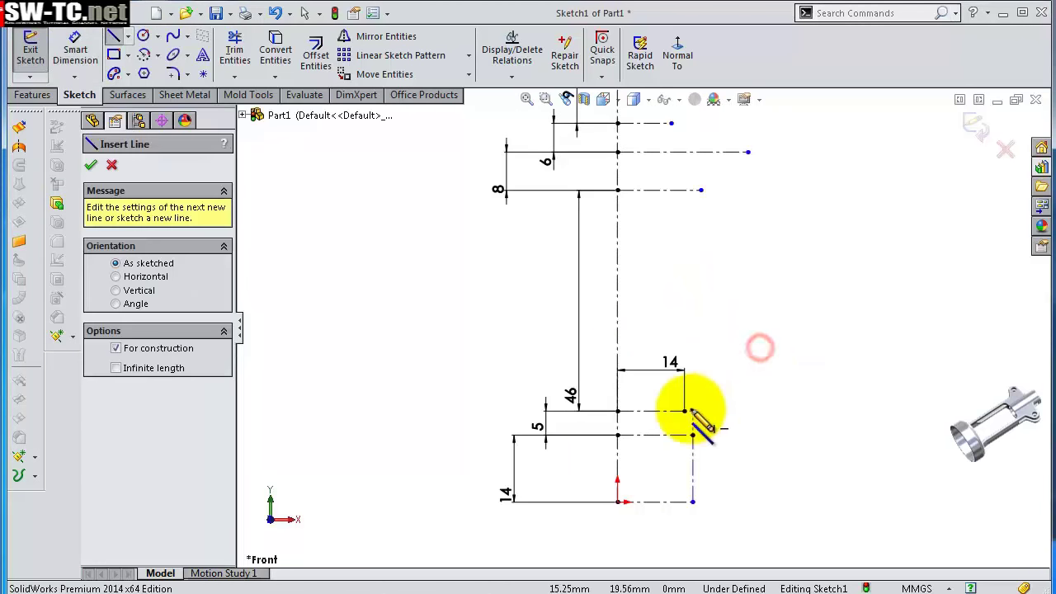
click(684, 411)
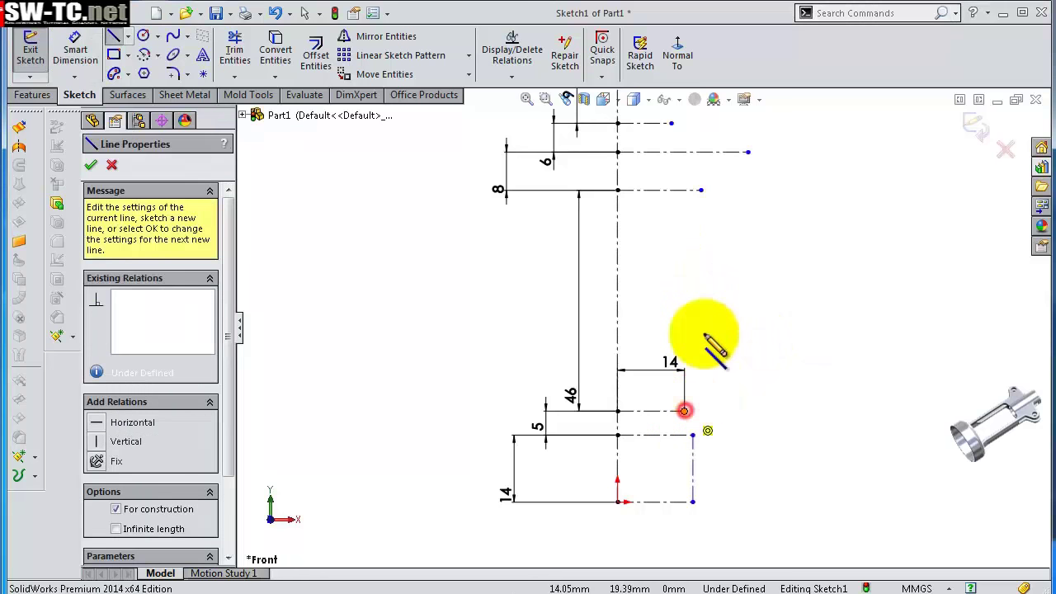
click(684, 190)
key(Escape)
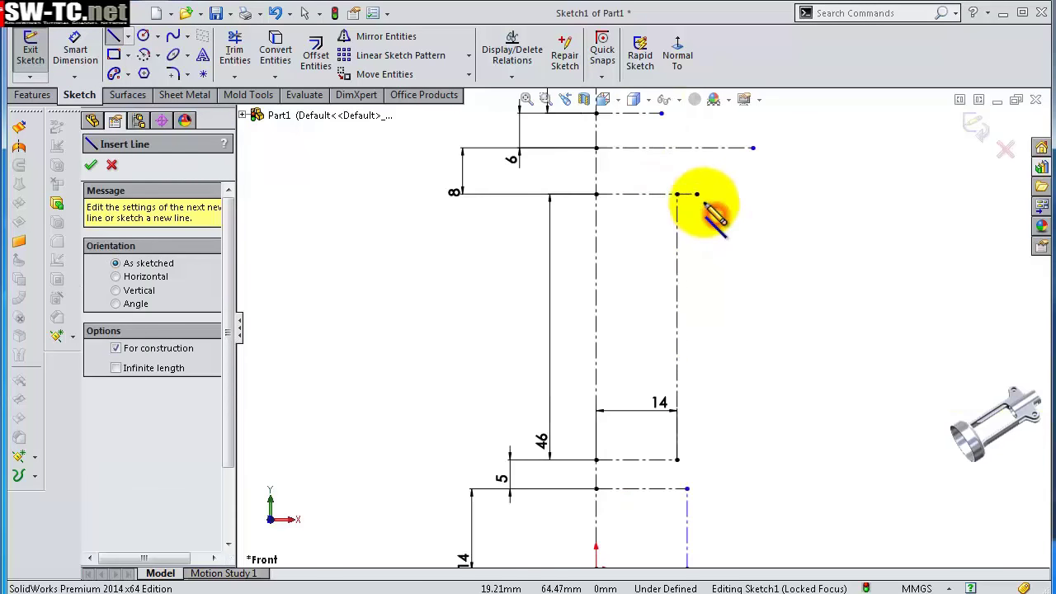
scroll(693, 206, up, 5)
- Add a short centerline from the top corner and merge its endpoint with the corner point
click(618, 232)
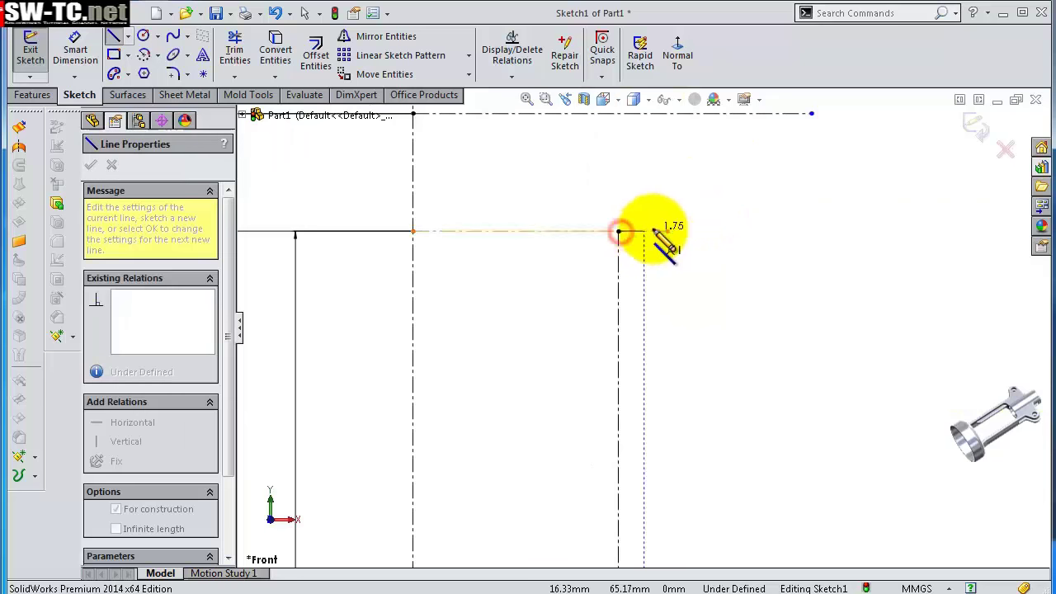
click(668, 232)
key(Escape)
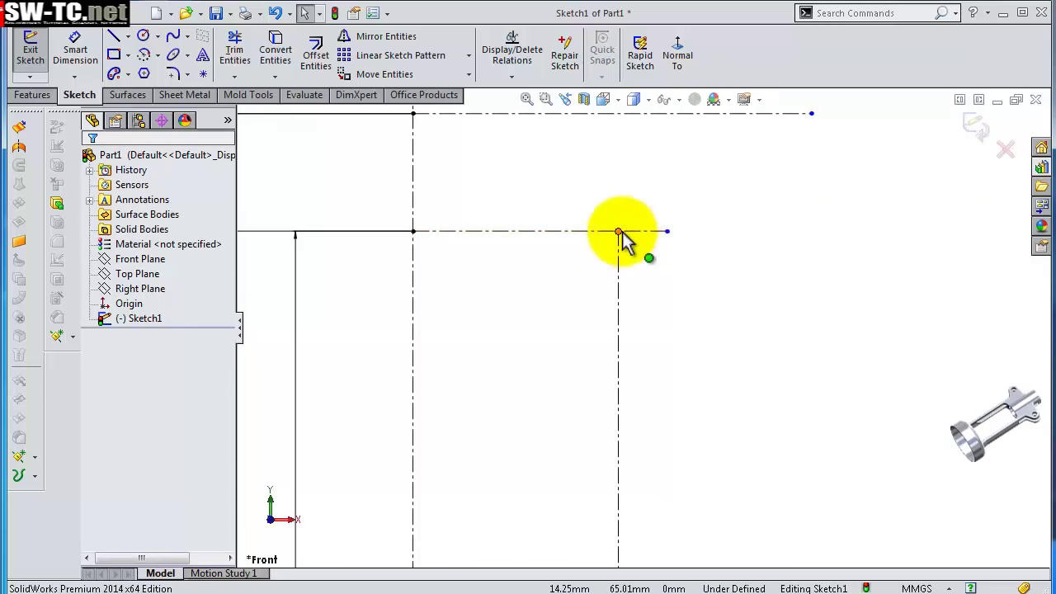
click(620, 233)
ctrl+click(666, 231)
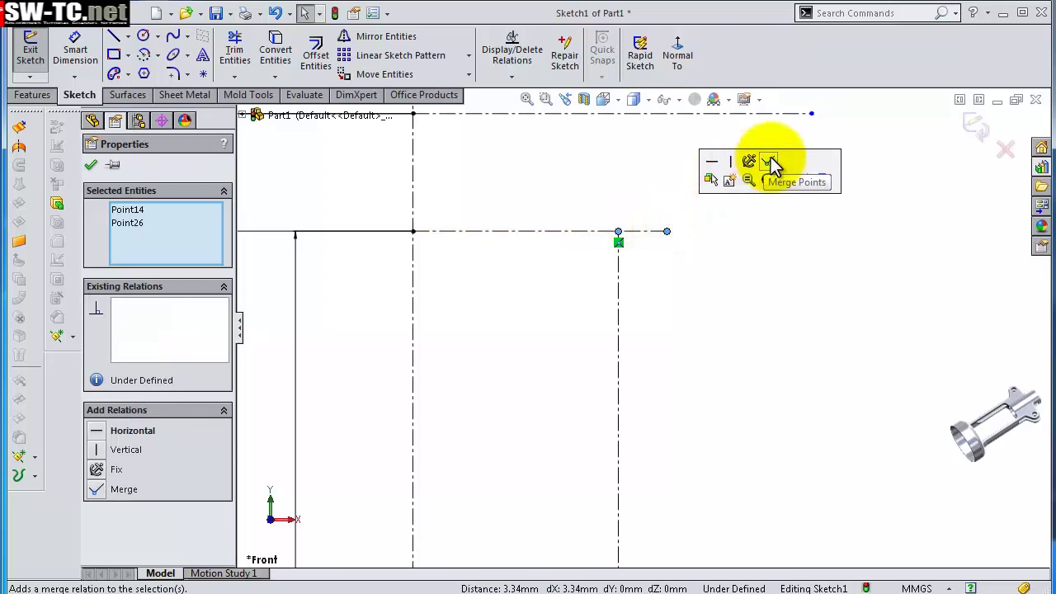
click(768, 163)
click(675, 250)
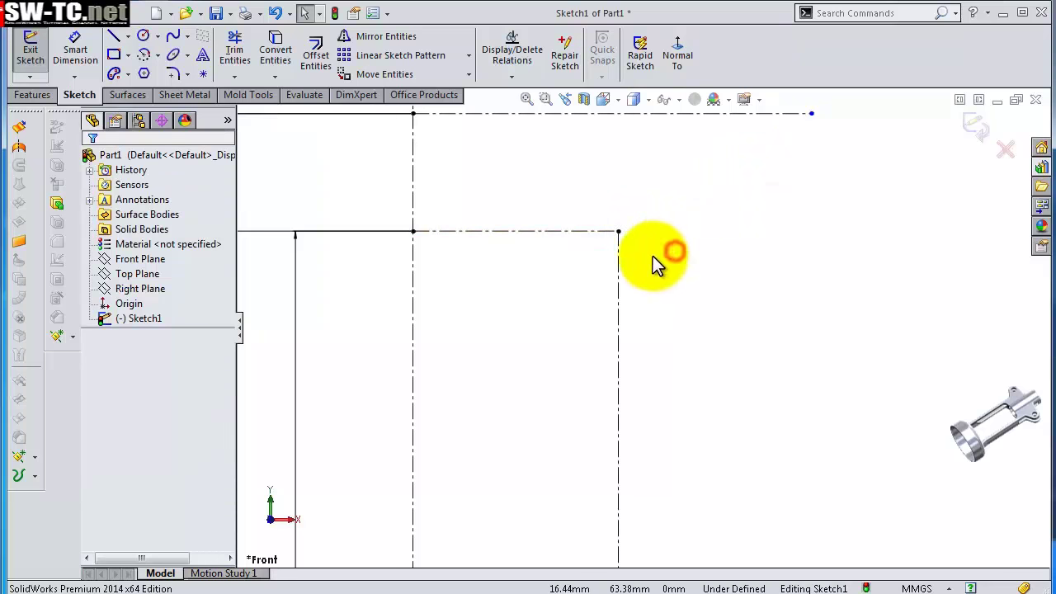
scroll(627, 391, up, 3)
key(ctrl+Up)
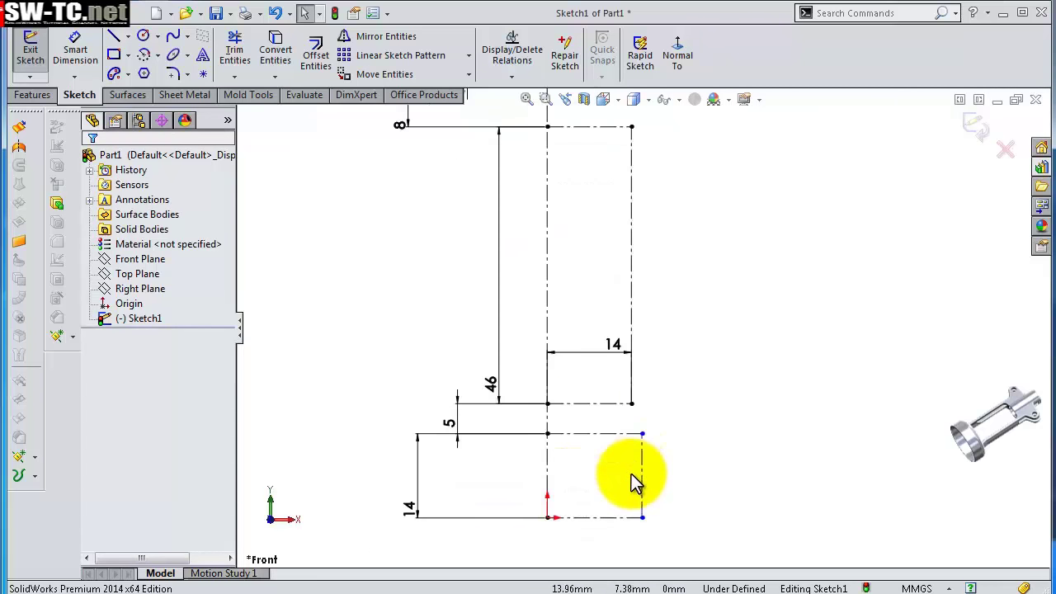
- Dimension the bottom step line to 21 mm and move that dimension lower right
key(s)
click(674, 482)
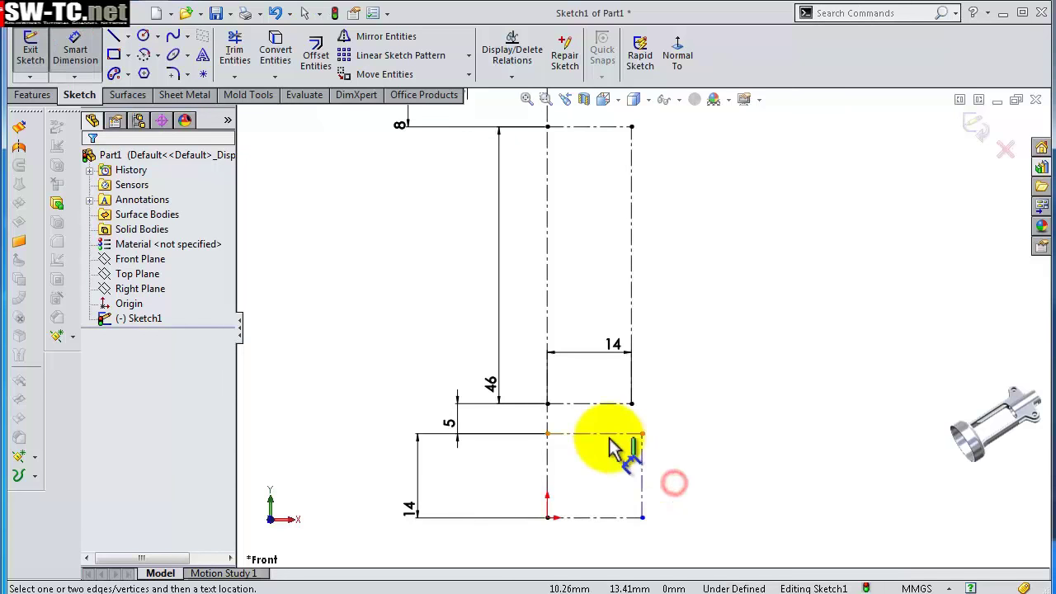
click(609, 435)
click(610, 450)
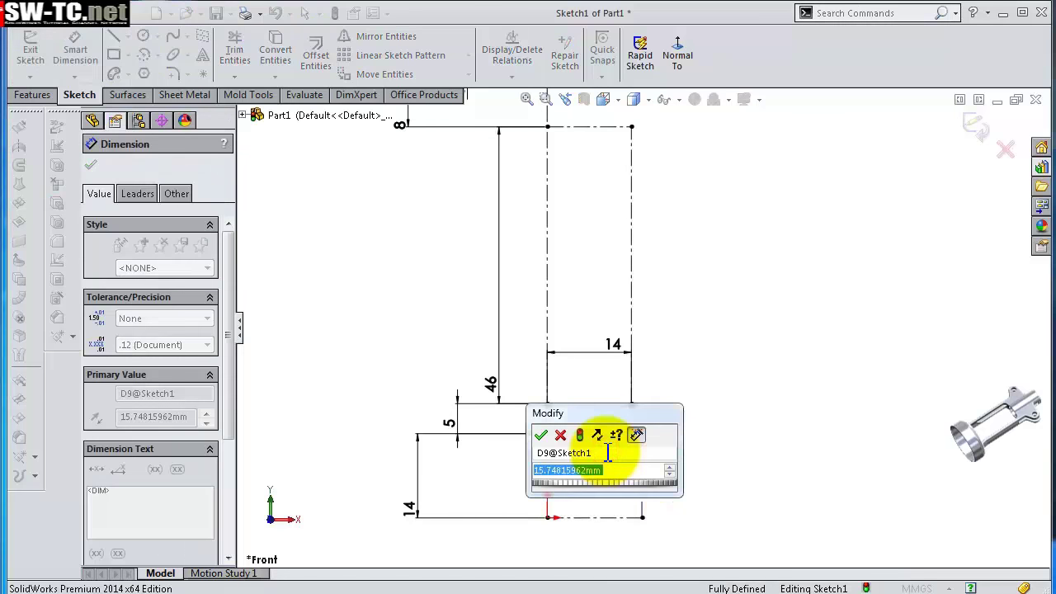
key(Return)
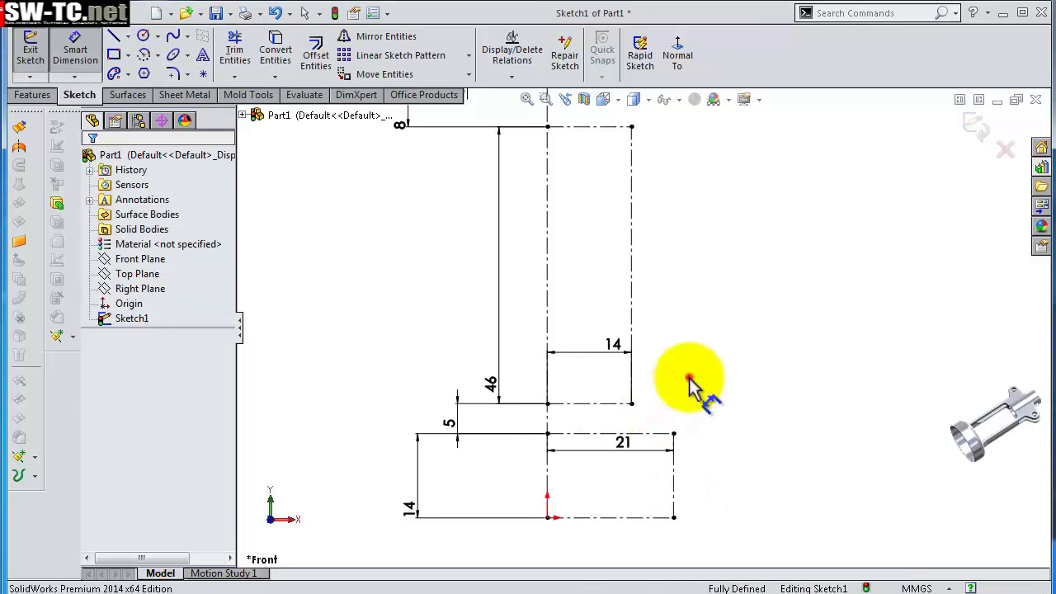
scroll(672, 396, down, 2)
drag(606, 400, 806, 478)
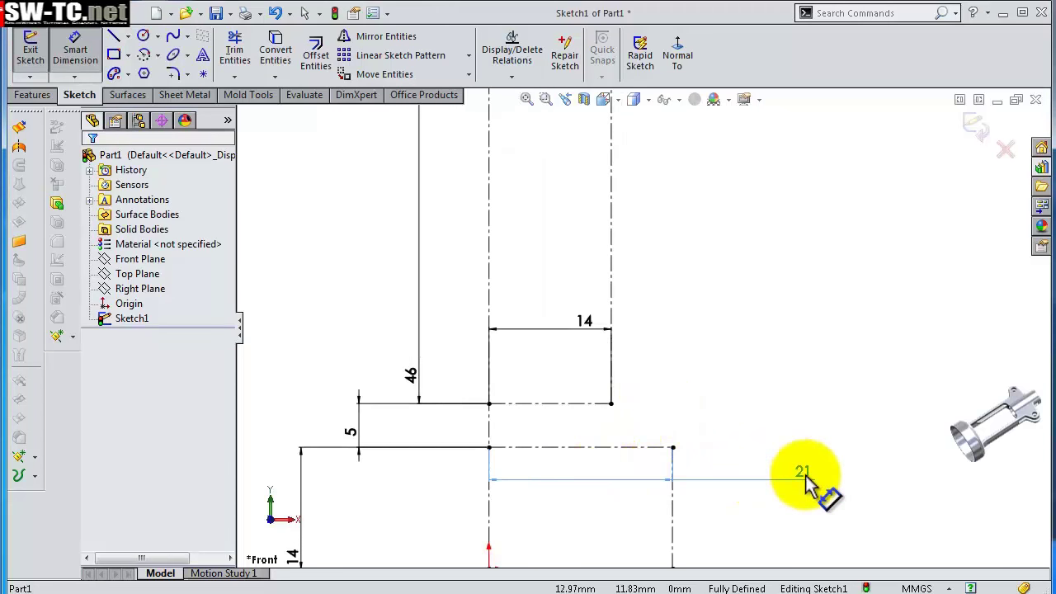
- Draw a slanted construction line from the 14 step's end, plus a short horizontal link
key(s)
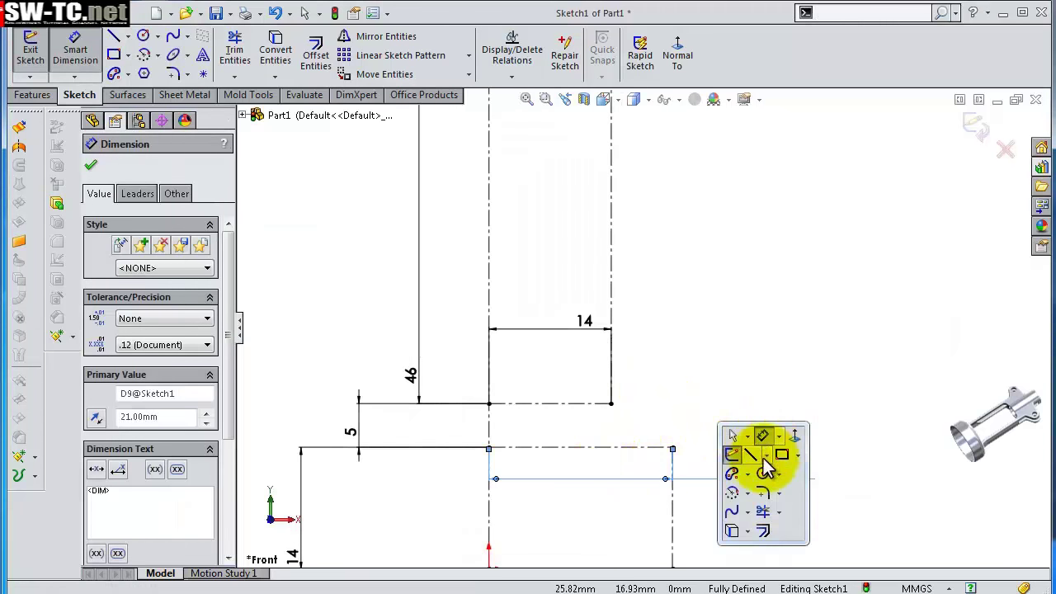
click(780, 492)
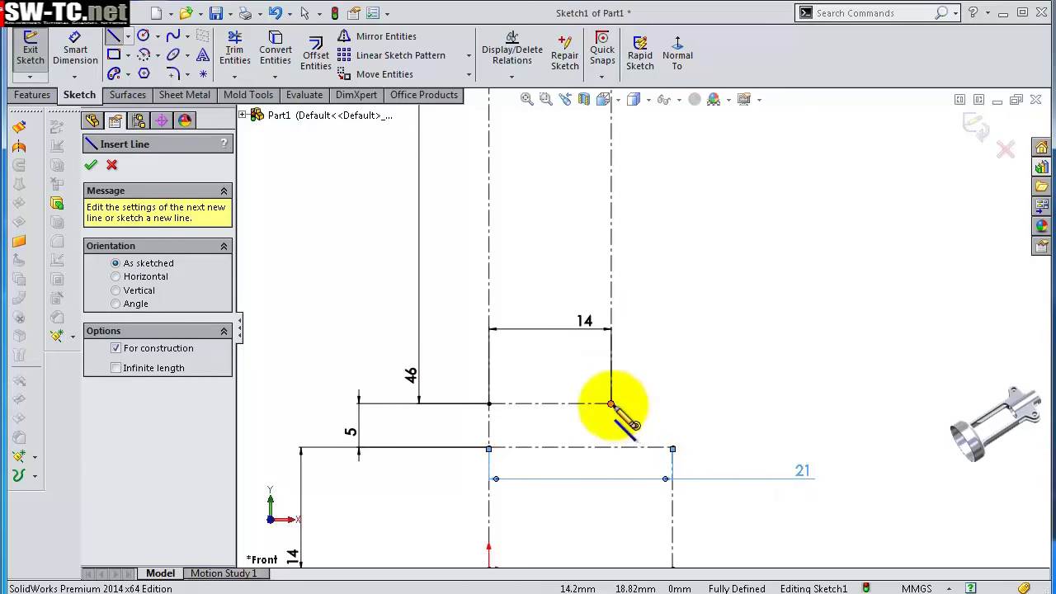
click(610, 404)
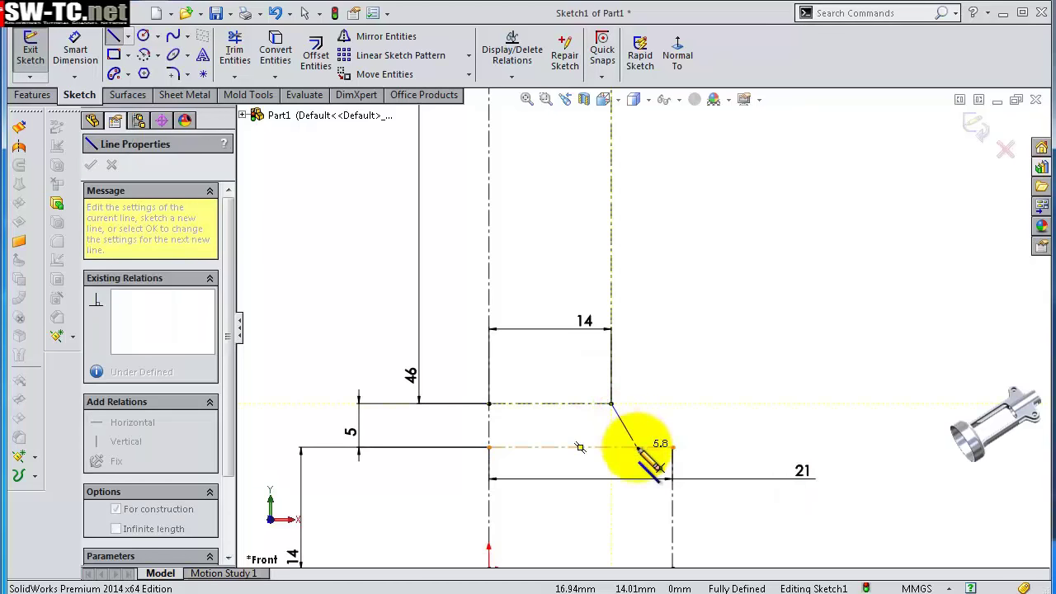
double_click(636, 448)
scroll(640, 451, up, 2)
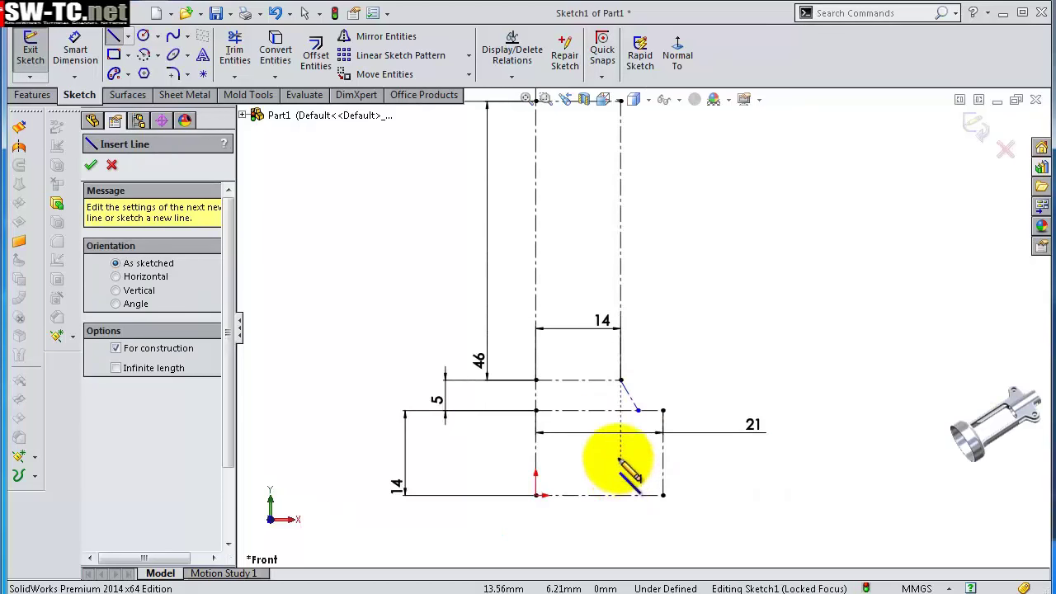
key(s)
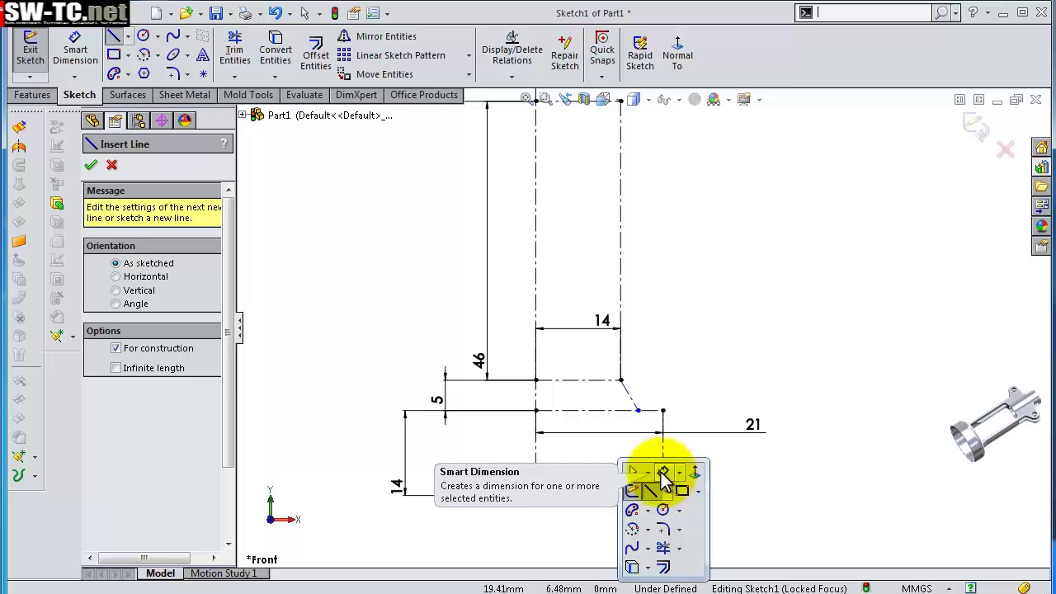
click(638, 410)
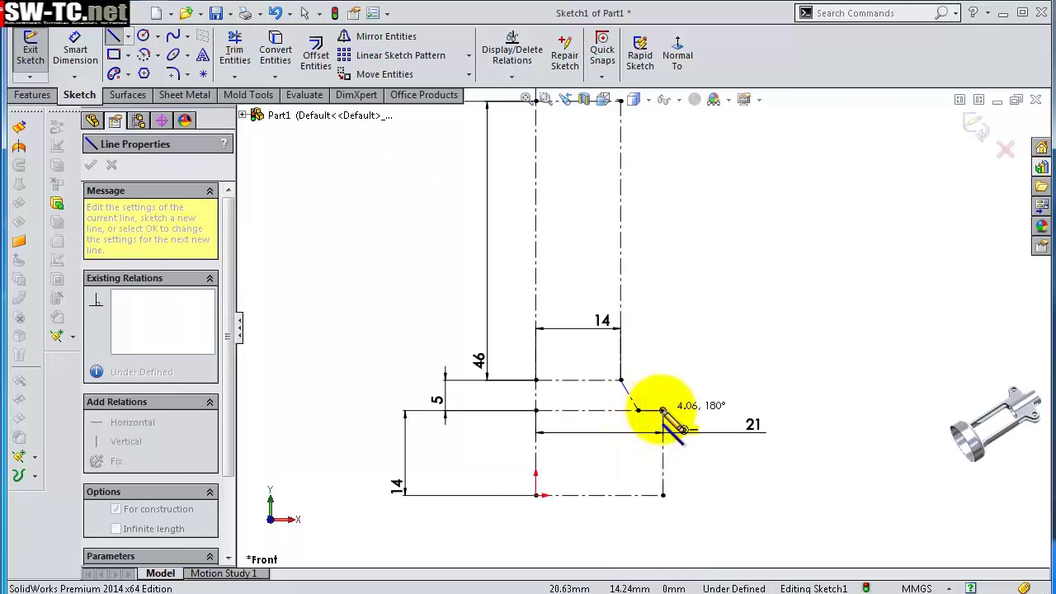
click(663, 410)
key(Escape)
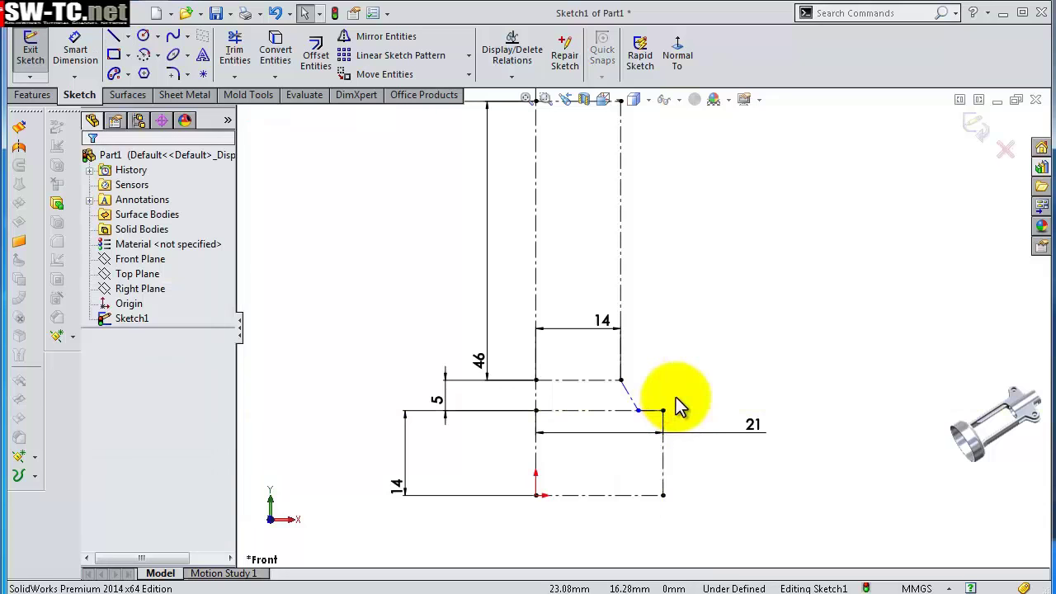
- Dimension the slanted line's end 6 mm from the vertical line
key(s)
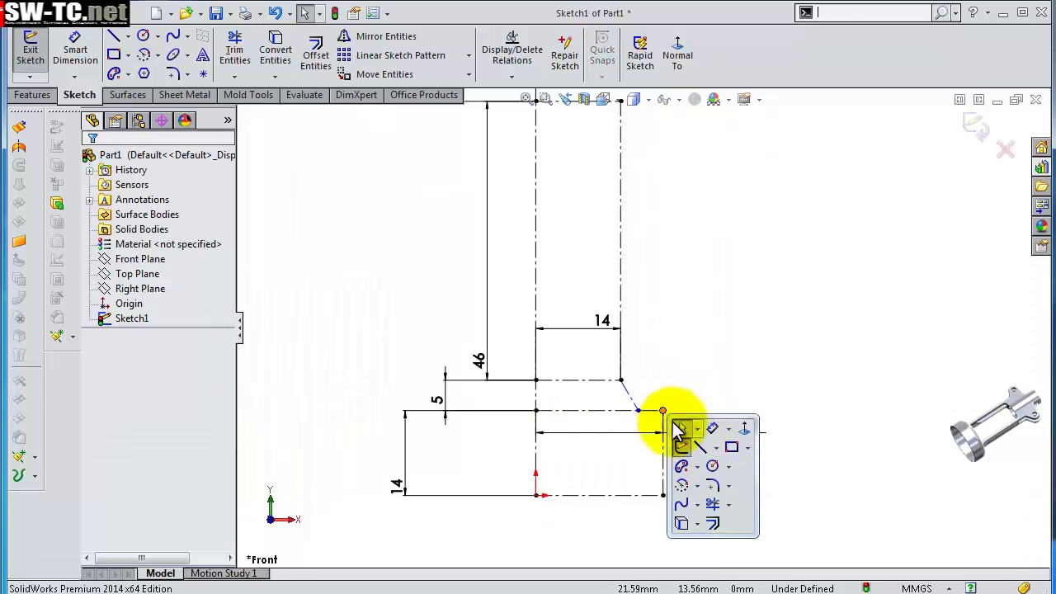
click(710, 429)
click(639, 411)
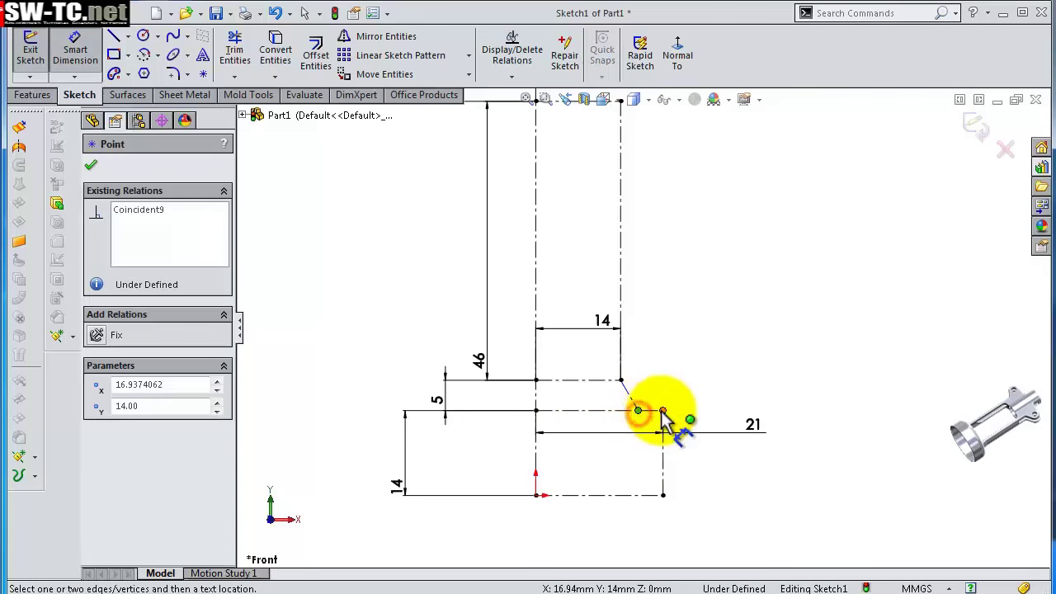
click(664, 421)
click(730, 385)
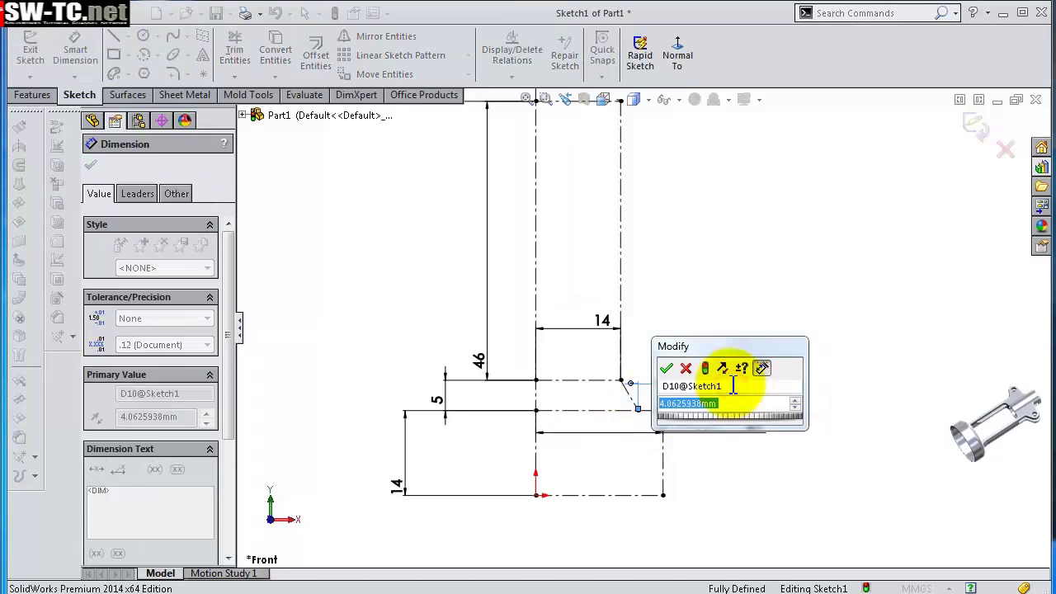
text(6)
key(Return)
click(647, 361)
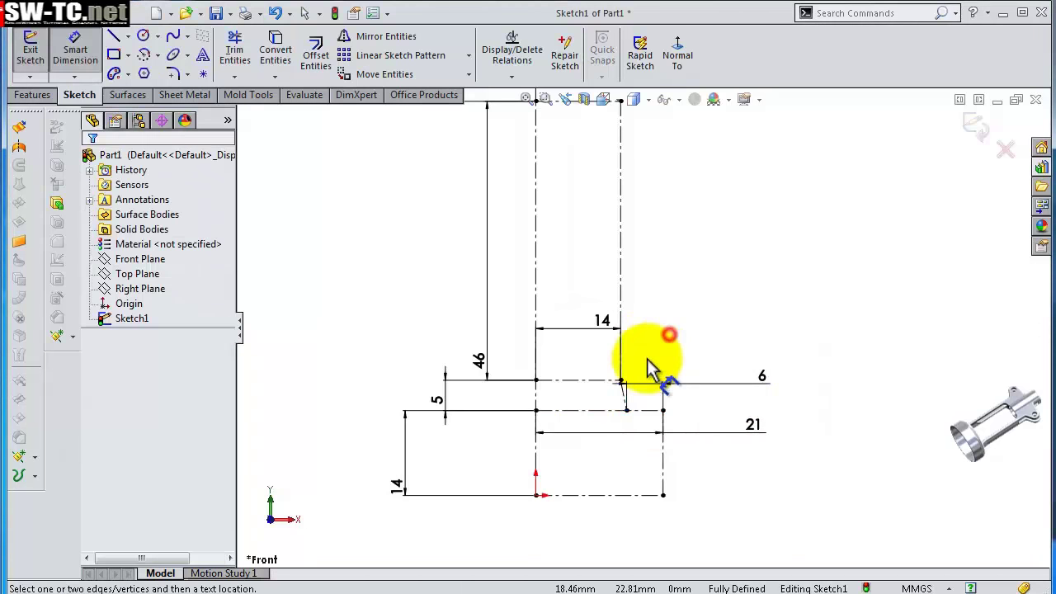
- Move the 6 dimension to a clearer spot and drag the 21 dimension further down
scroll(623, 378, down, 1)
drag(682, 386, 742, 396)
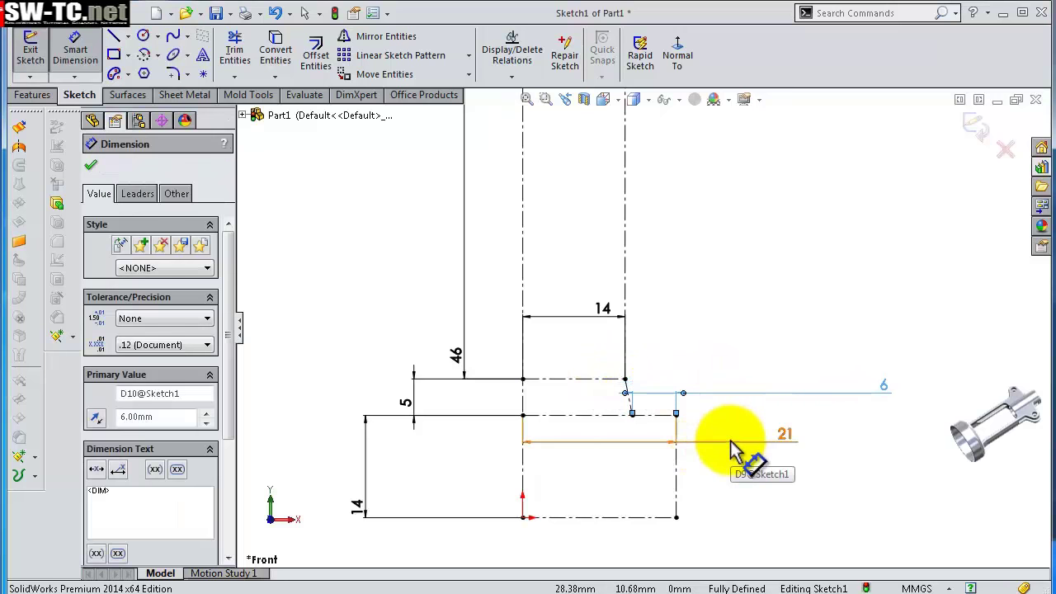
drag(731, 445, 731, 545)
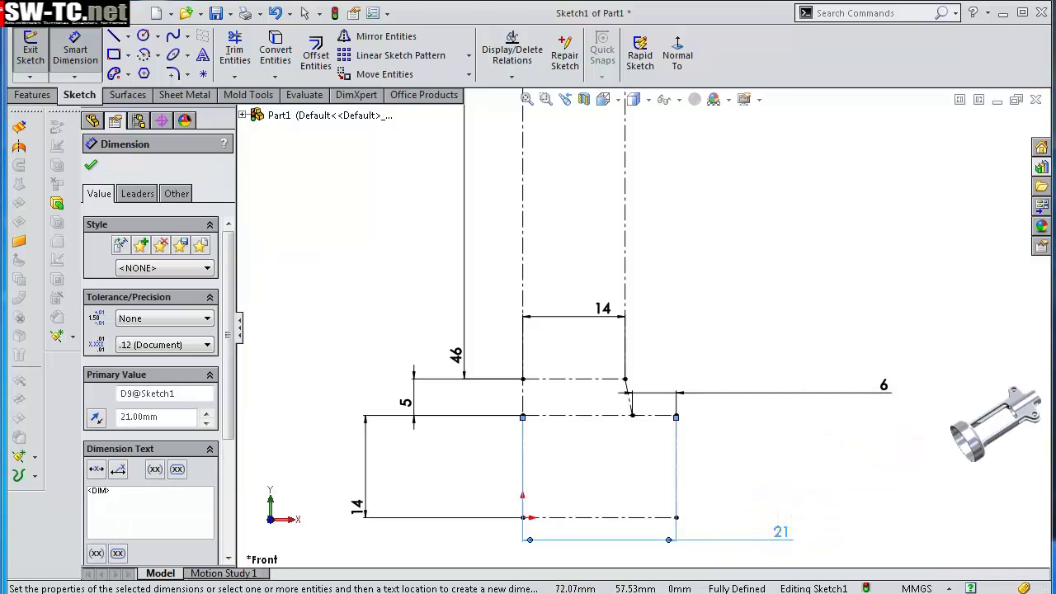
key(Escape)
- Fit the sketch in view and dimension the upper centerline to 23 mm
key(f)
scroll(676, 188, down, 2)
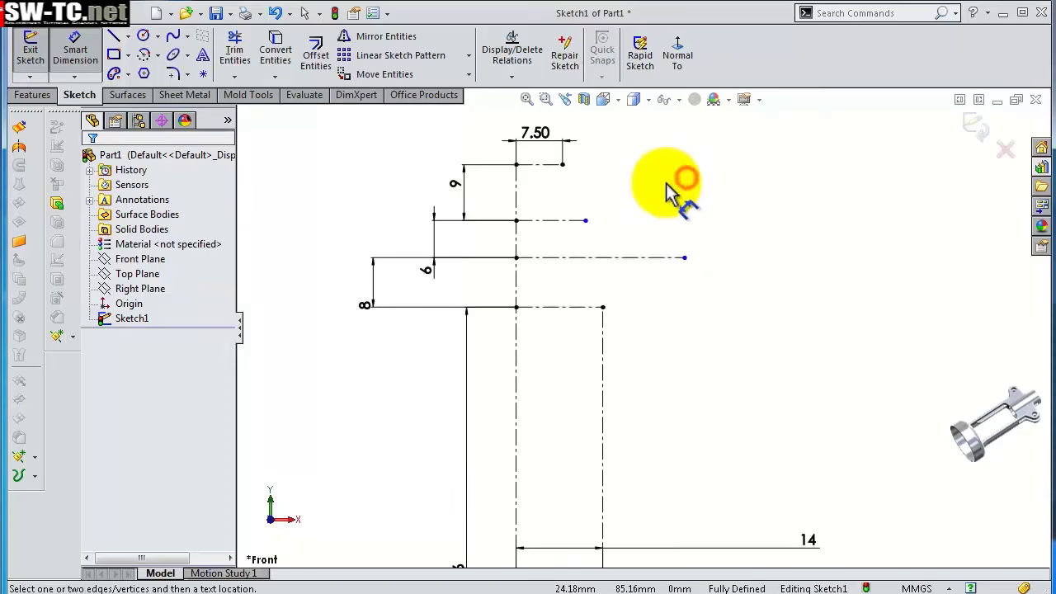
click(659, 261)
click(743, 283)
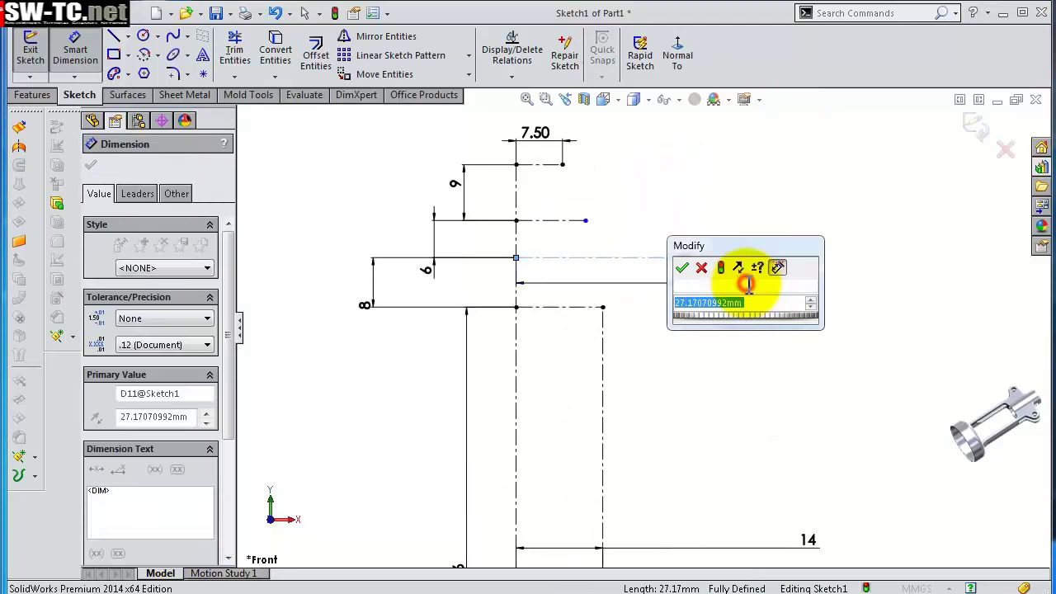
text(23)
key(Return)
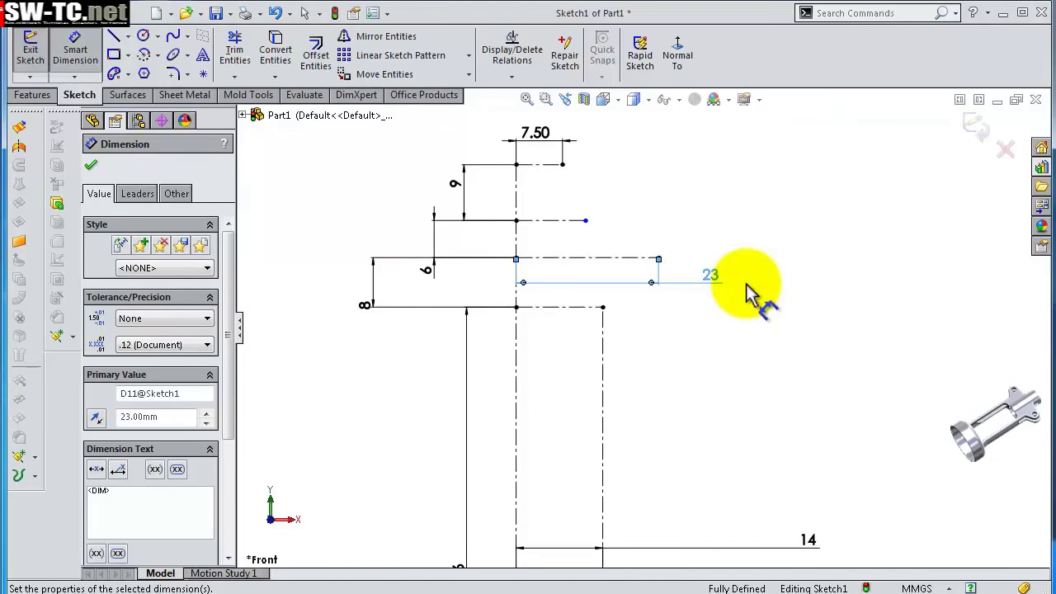
- Draw a vertical centerline down from the 7.50 step's corner and merge its loose endpoint
key(s)
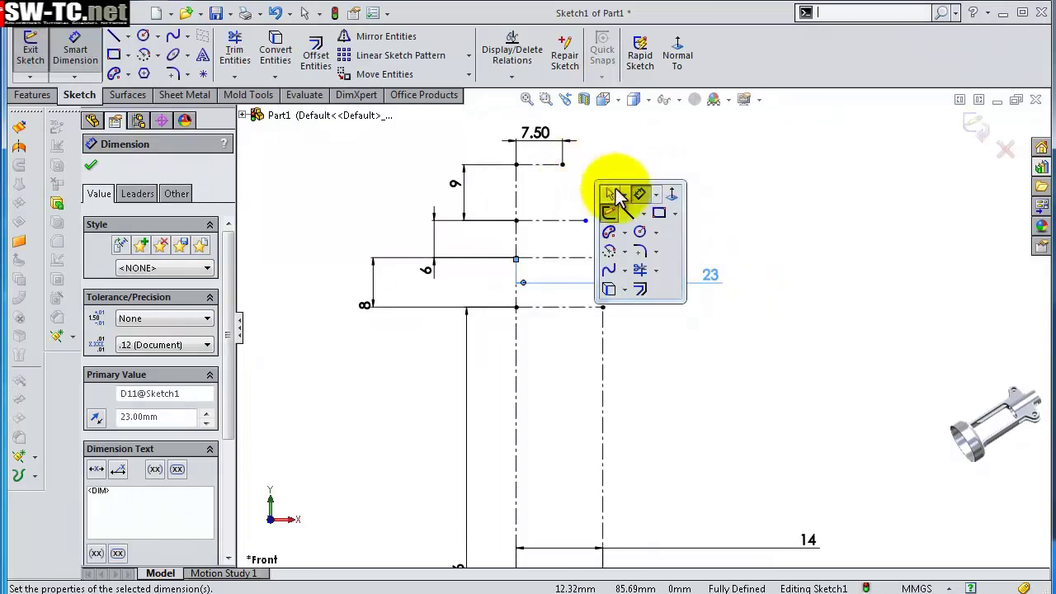
click(643, 215)
click(652, 250)
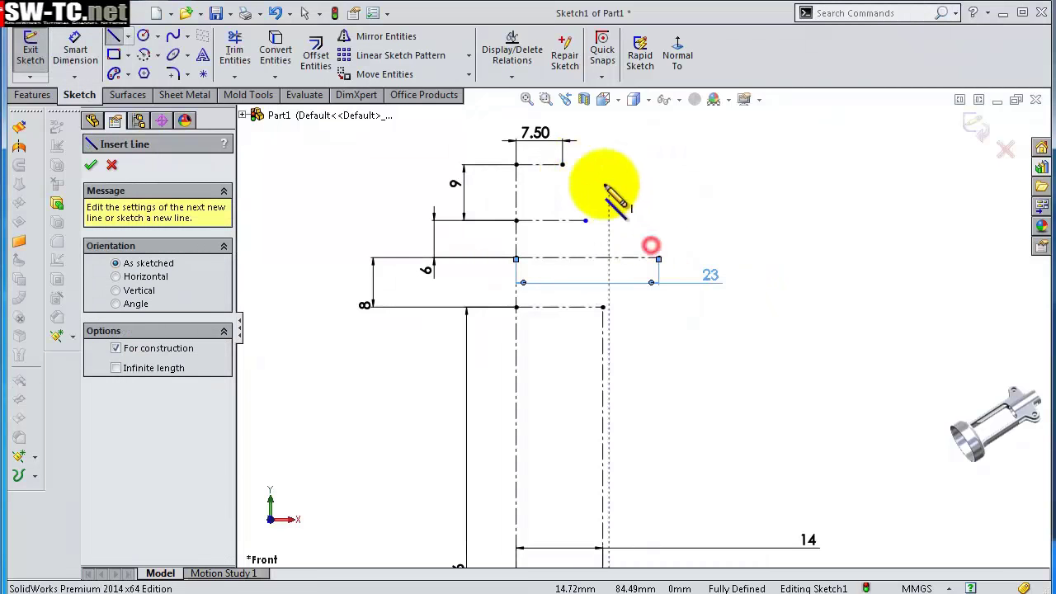
click(563, 165)
double_click(562, 221)
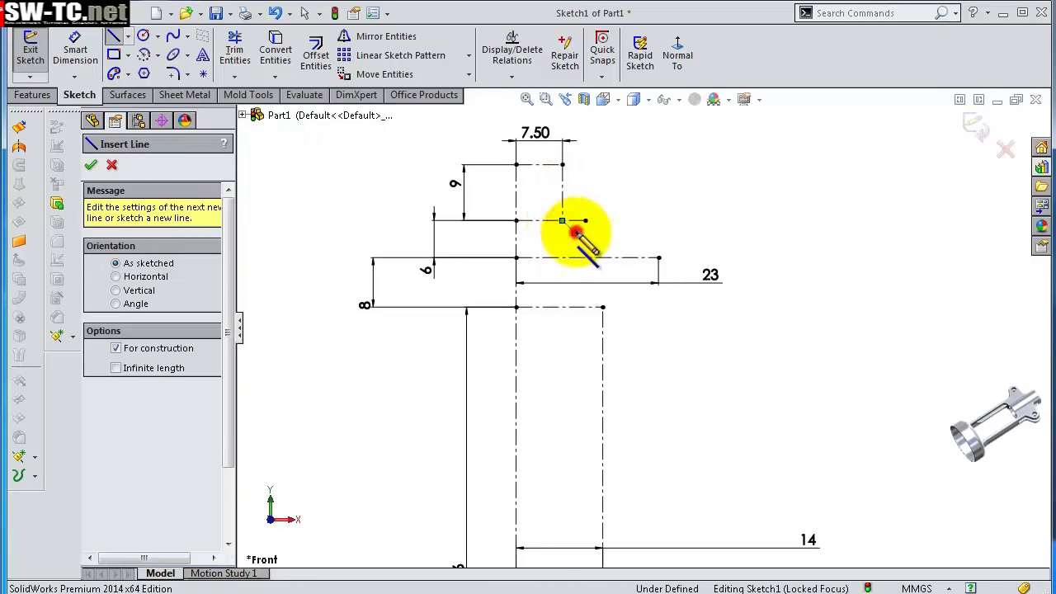
scroll(570, 223, down, 3)
key(Escape)
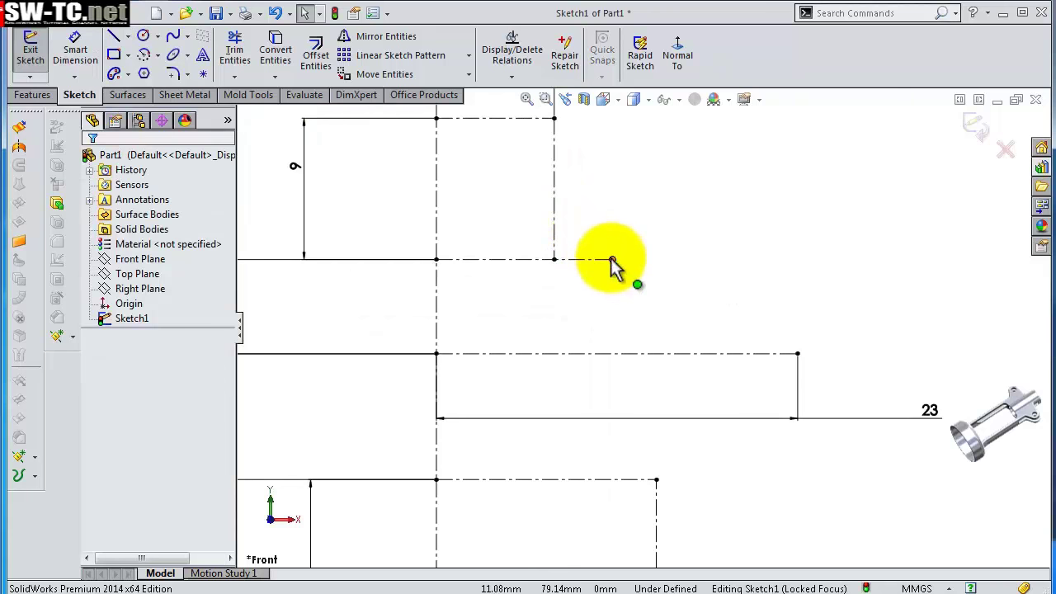
click(612, 260)
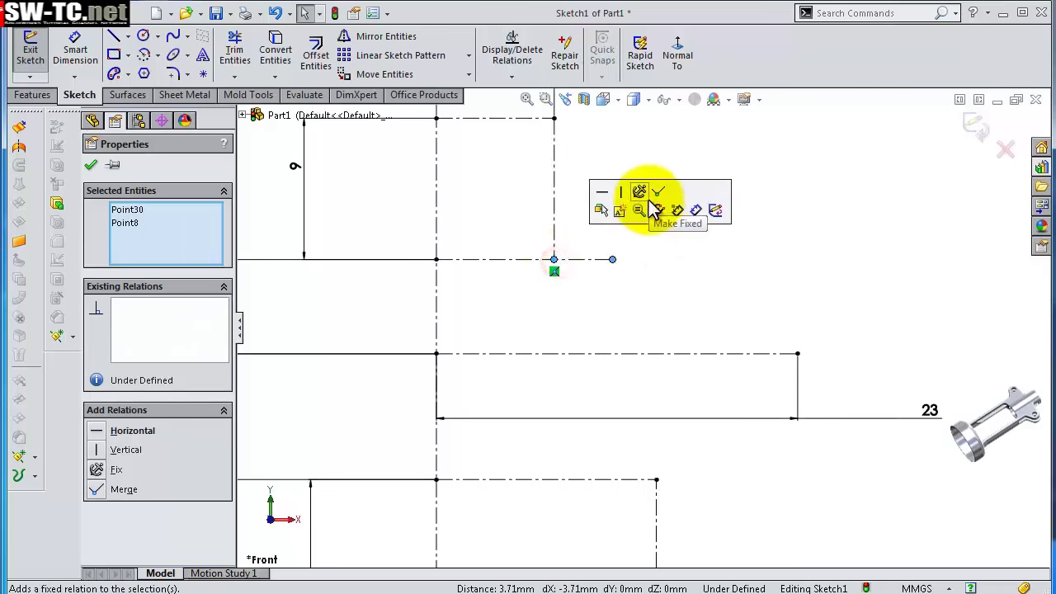
click(646, 206)
scroll(615, 286, up, 2)
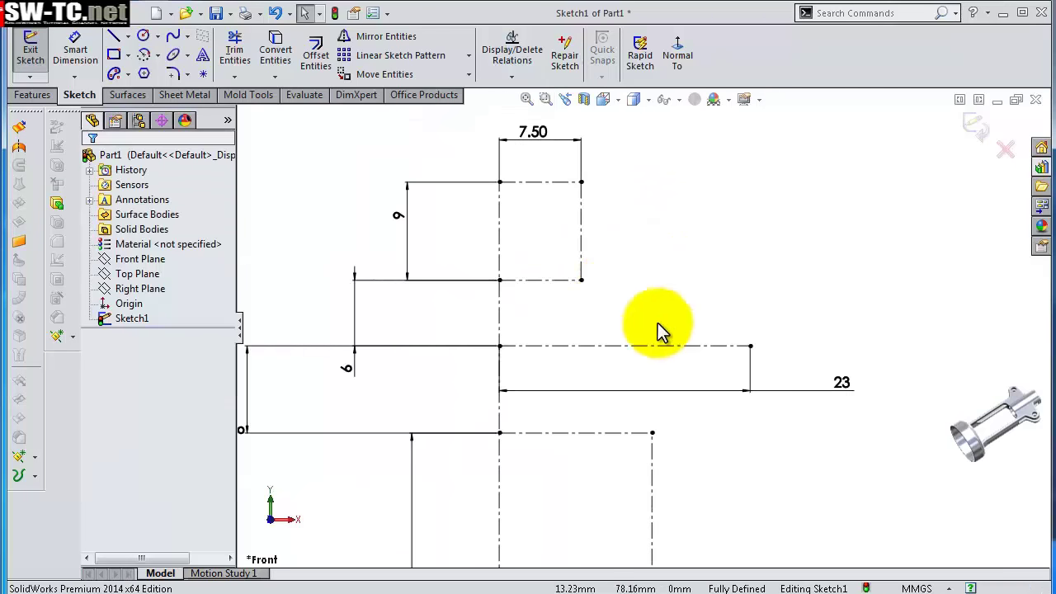
- Slide the 23 dimension further to the right
drag(812, 388, 862, 394)
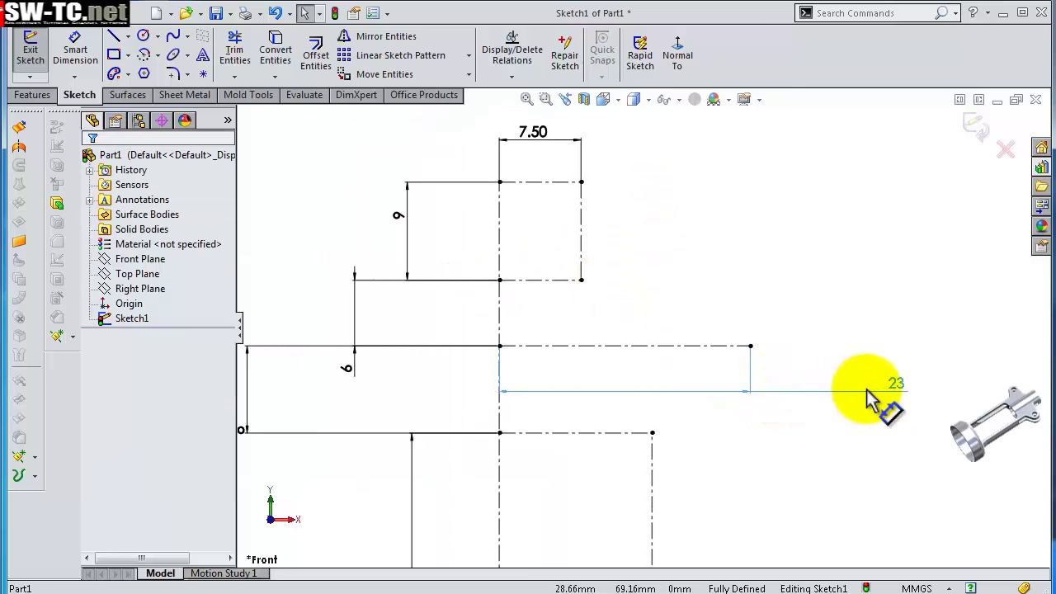
click(866, 396)
key(s)
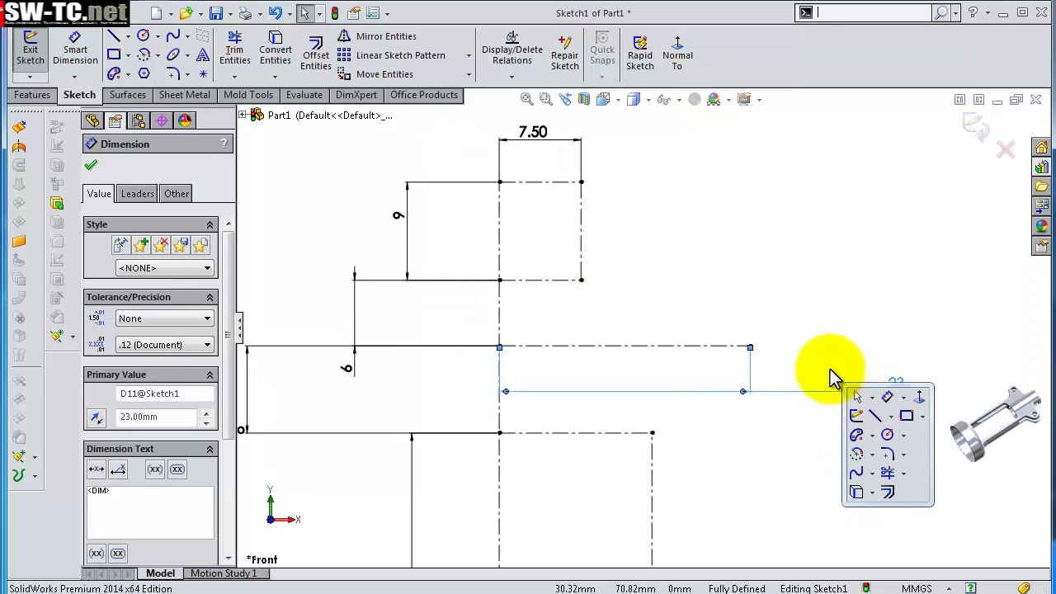
click(887, 435)
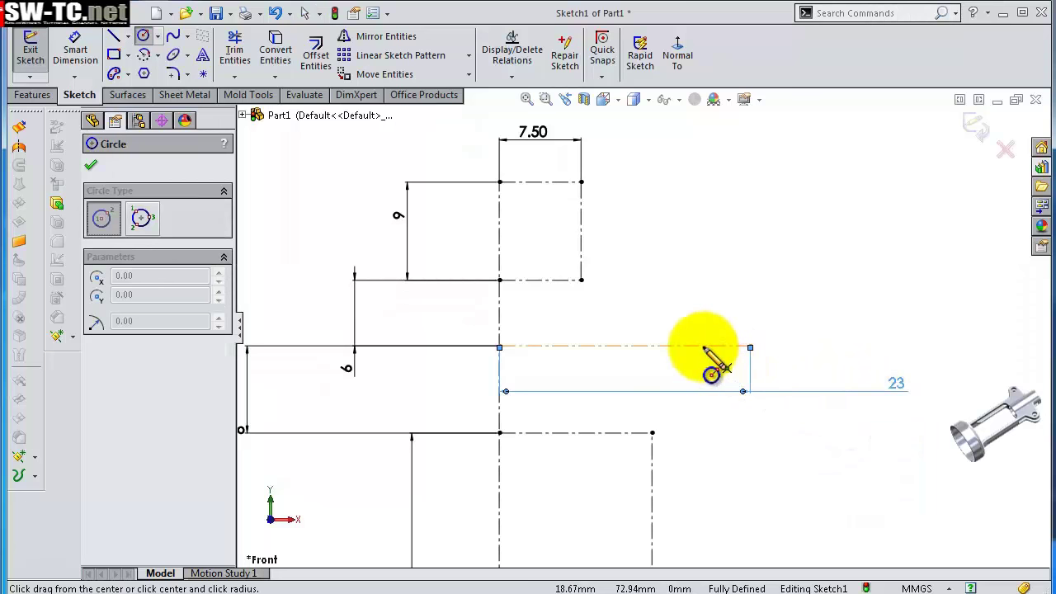
- Draw a construction circle centred on the 23 mm centerline, its edge at the line's right end
click(700, 345)
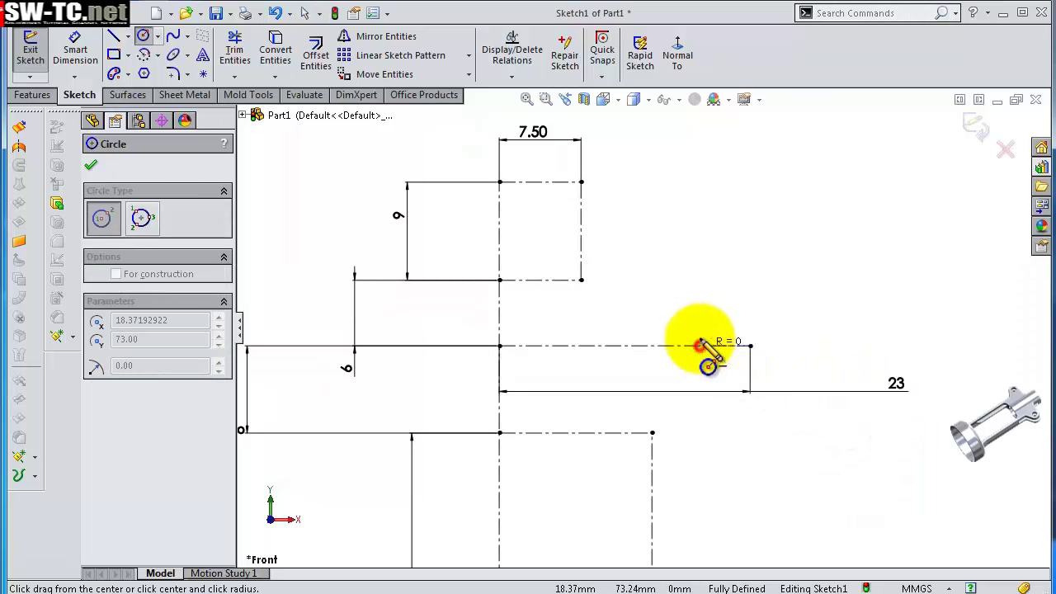
click(751, 345)
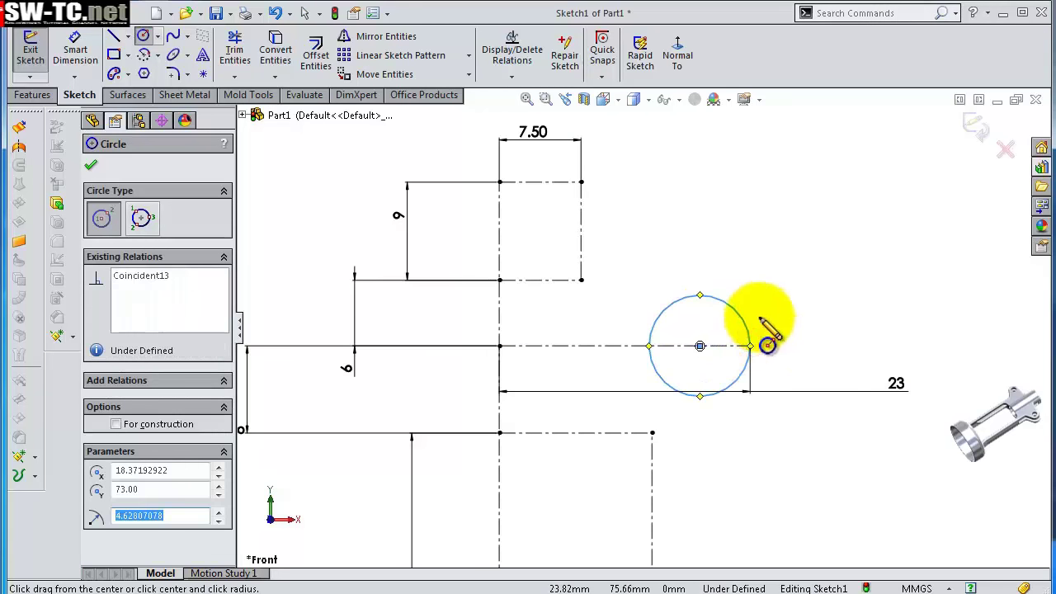
click(116, 424)
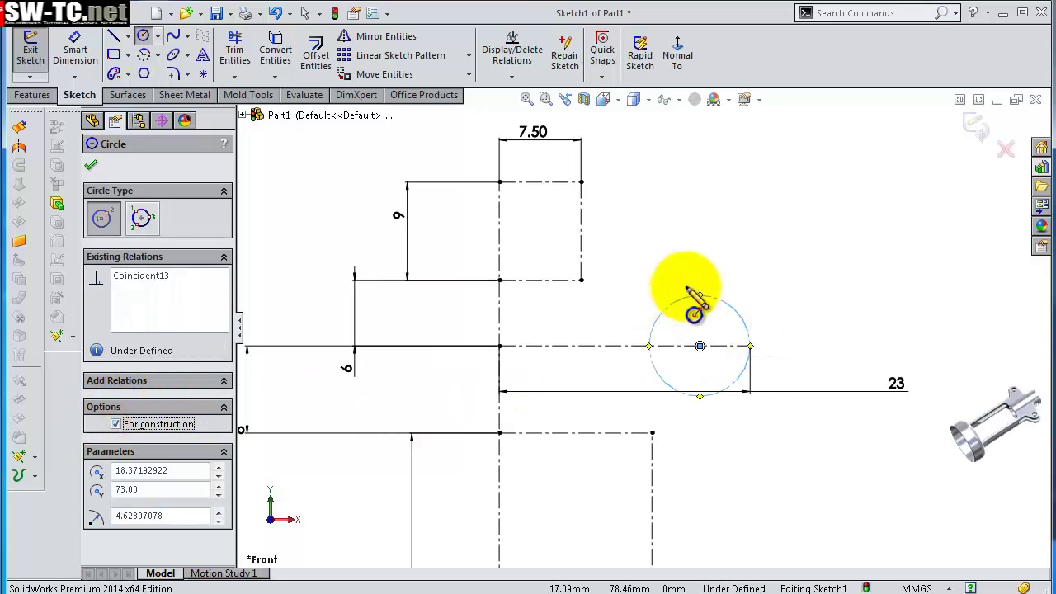
click(91, 165)
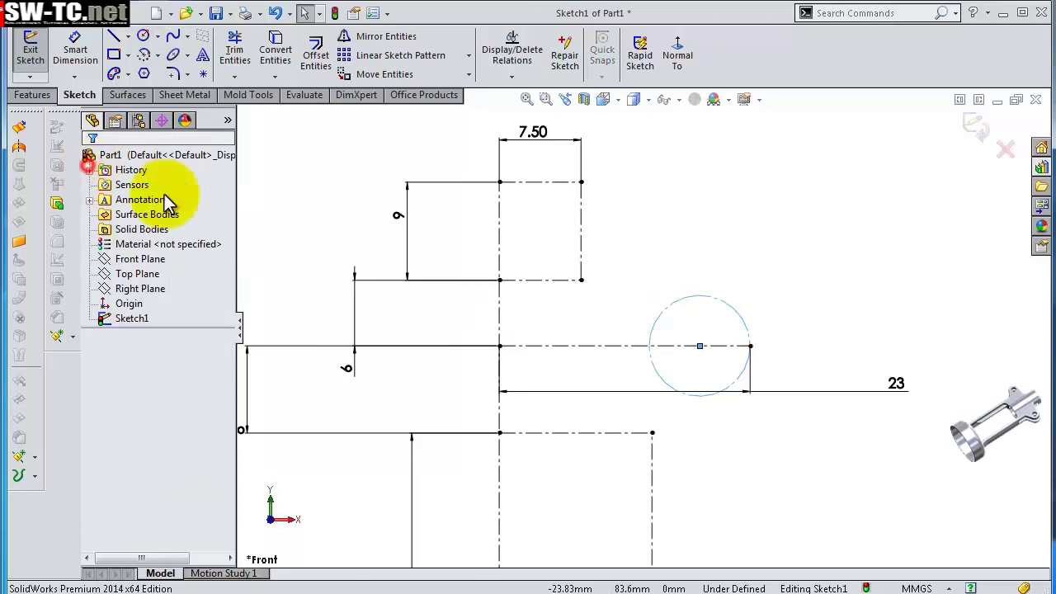
key(s)
ctrl+middle_drag(750, 243, 725, 291)
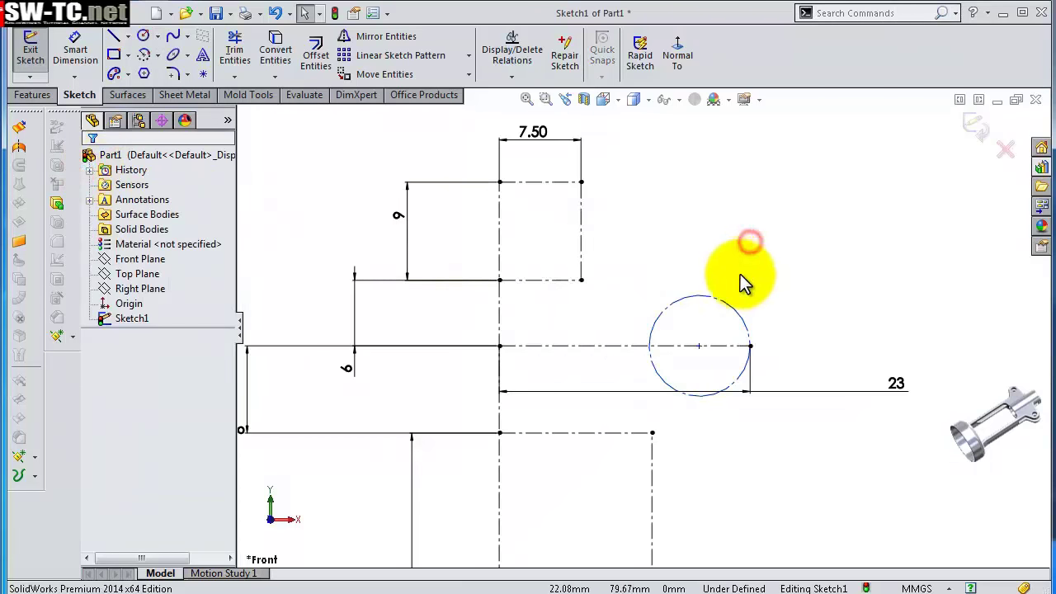
key(s)
click(738, 332)
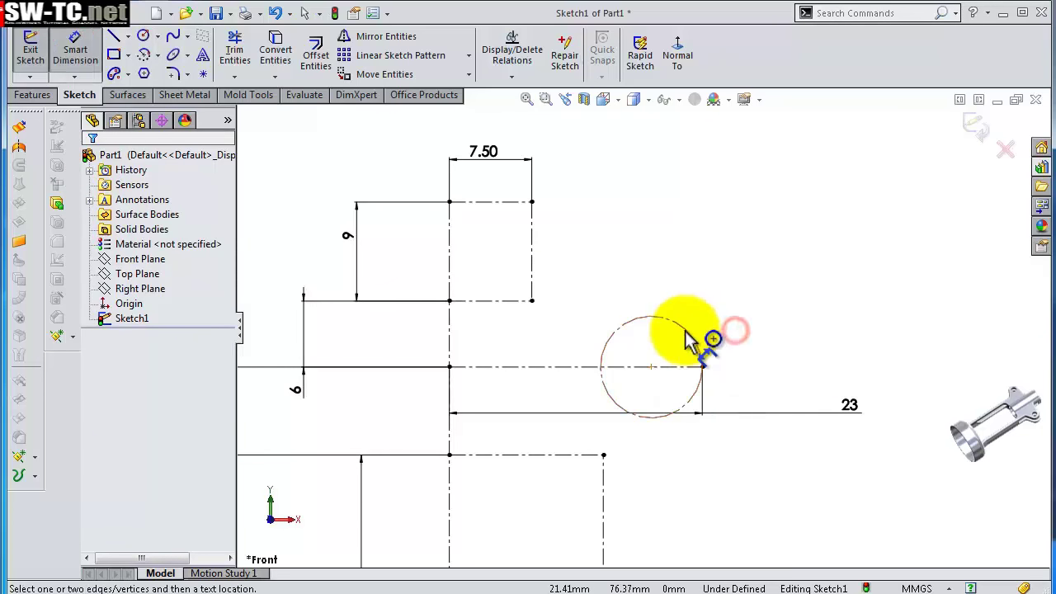
- Give the construction circle a ⌀10 diameter dimension
click(688, 337)
click(721, 285)
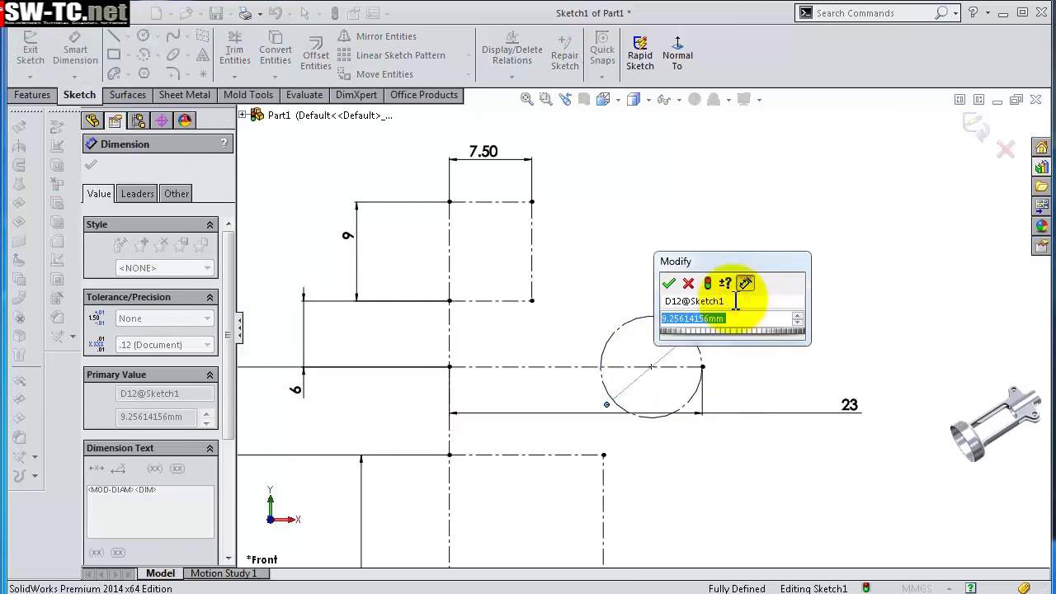
text(10)
key(Return)
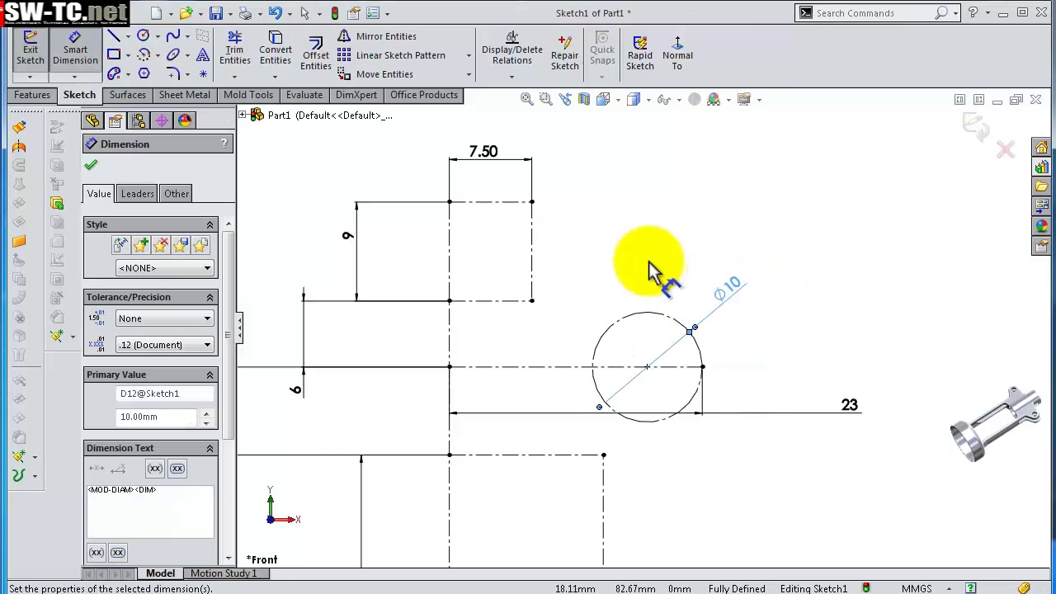
click(648, 263)
scroll(639, 330, up, 2)
click(712, 398)
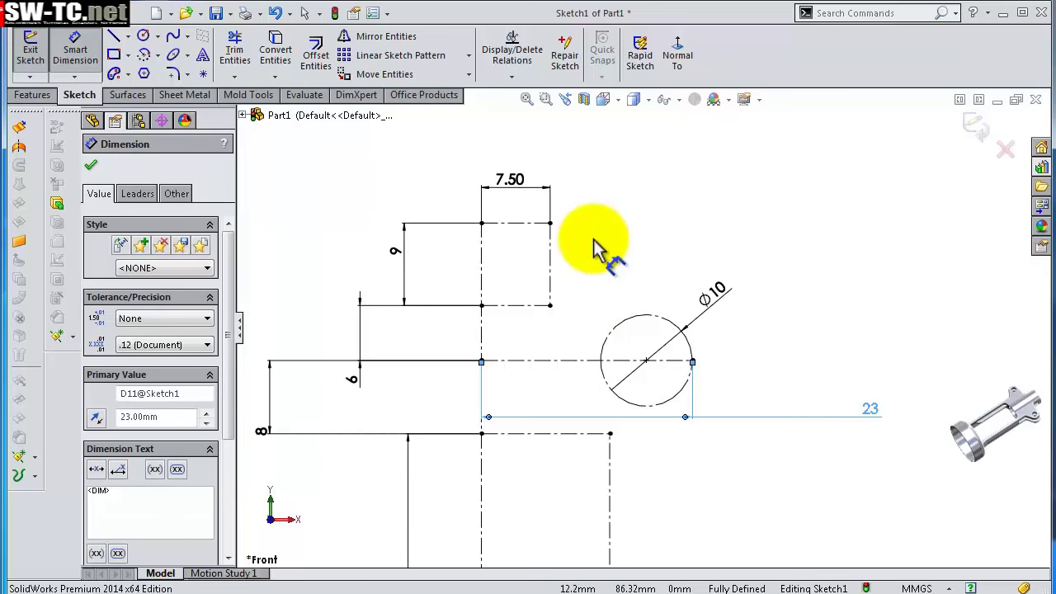
key(s)
click(654, 278)
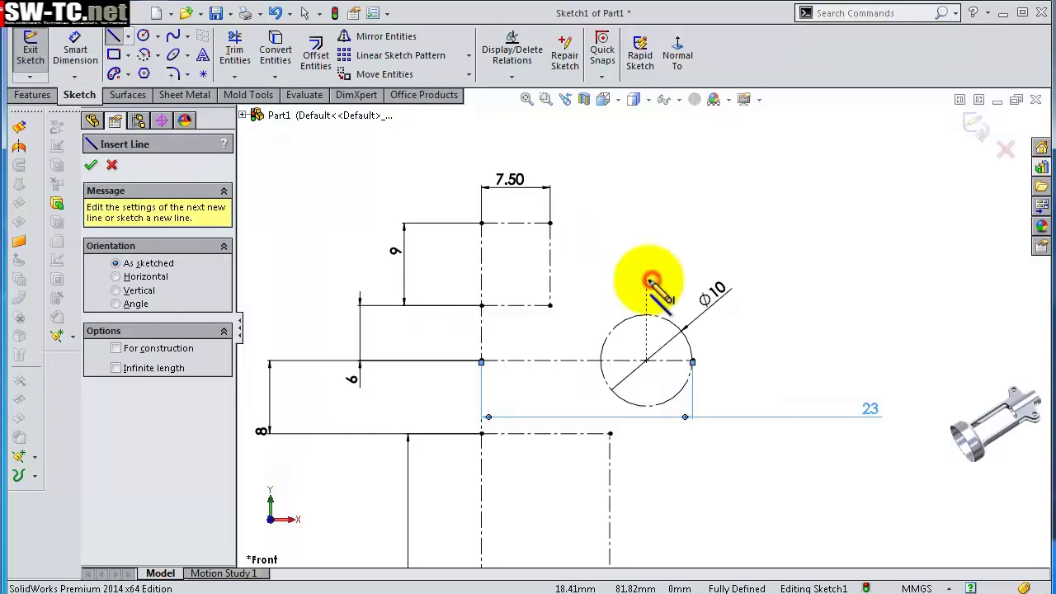
- Draw a vertical line down from the 7.50 step, a slant to the Ø10 circle, and an arc around its right side
click(550, 223)
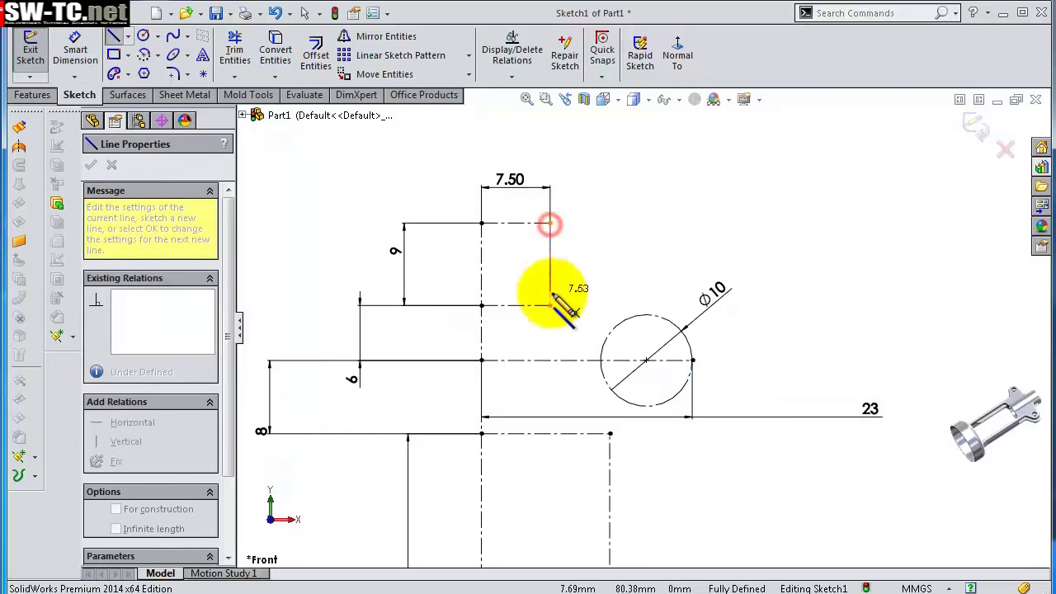
click(551, 306)
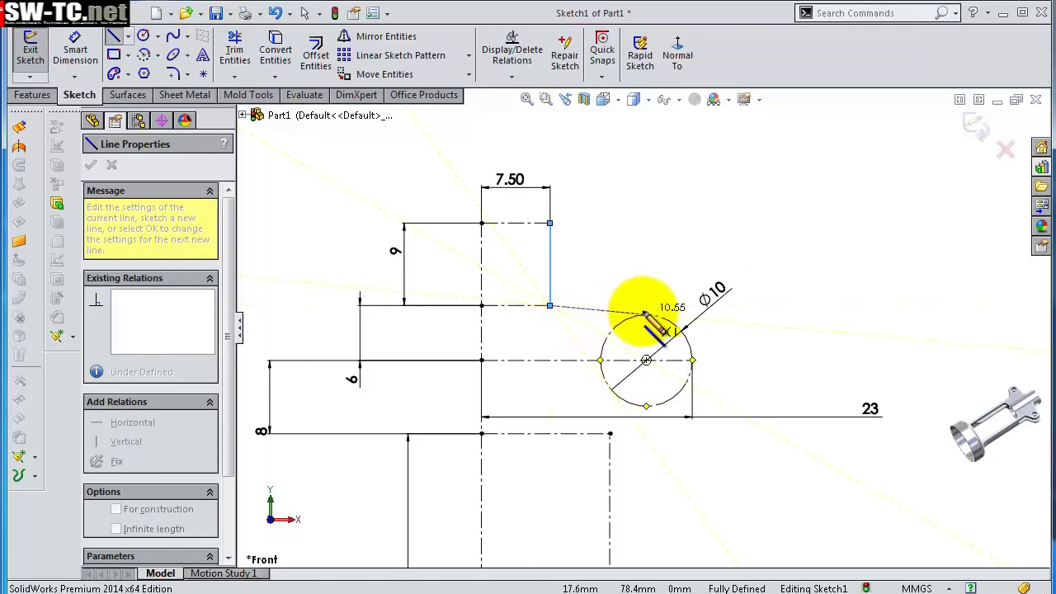
scroll(645, 314, down, 5)
scroll(652, 330, down, 1)
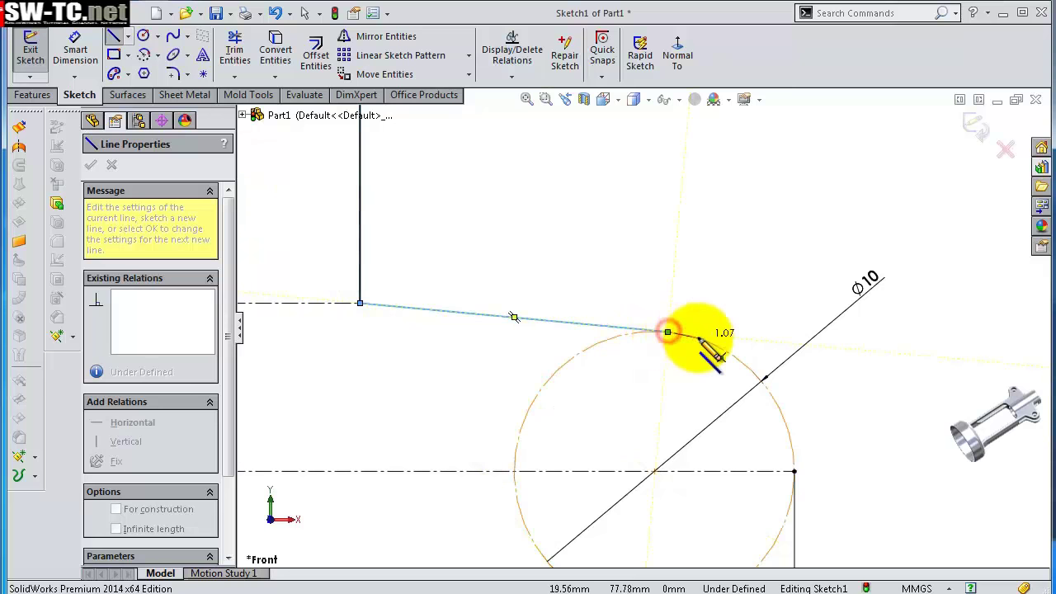
scroll(734, 379, up, 2)
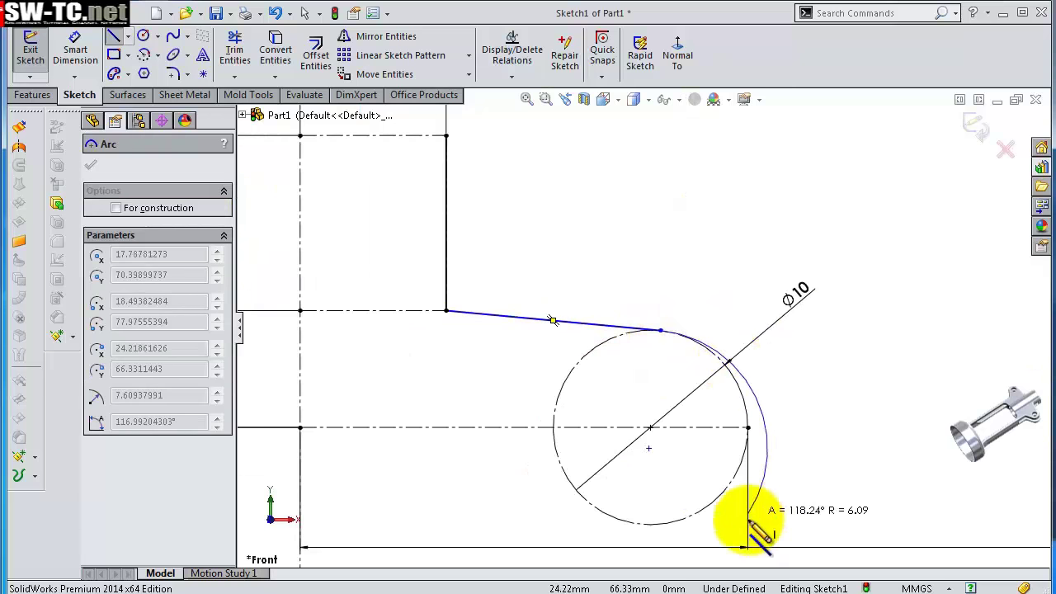
scroll(726, 495, up, 2)
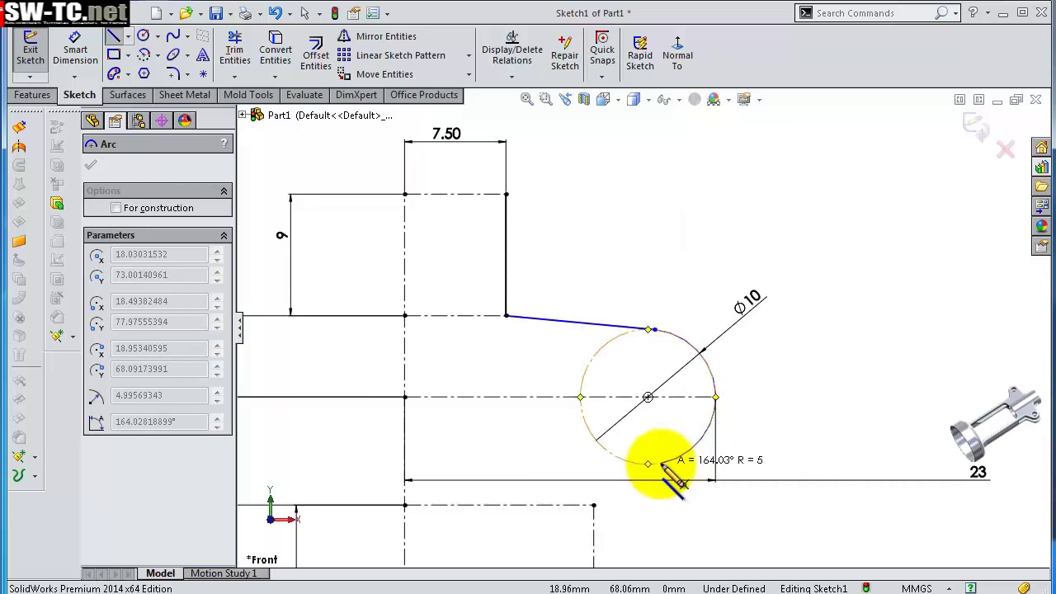
click(660, 465)
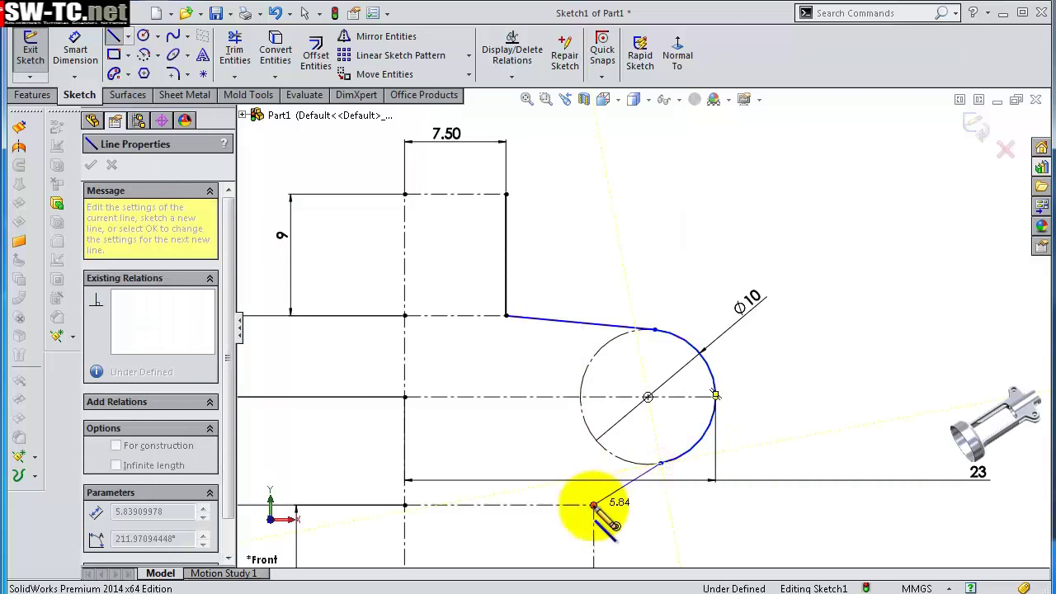
- Continue the profile below the circle: long vertical edge, short slant, short horizontal along the bottom step
click(593, 505)
scroll(601, 495, up, 1)
scroll(624, 487, up, 2)
scroll(626, 488, up, 1)
scroll(626, 490, up, 1)
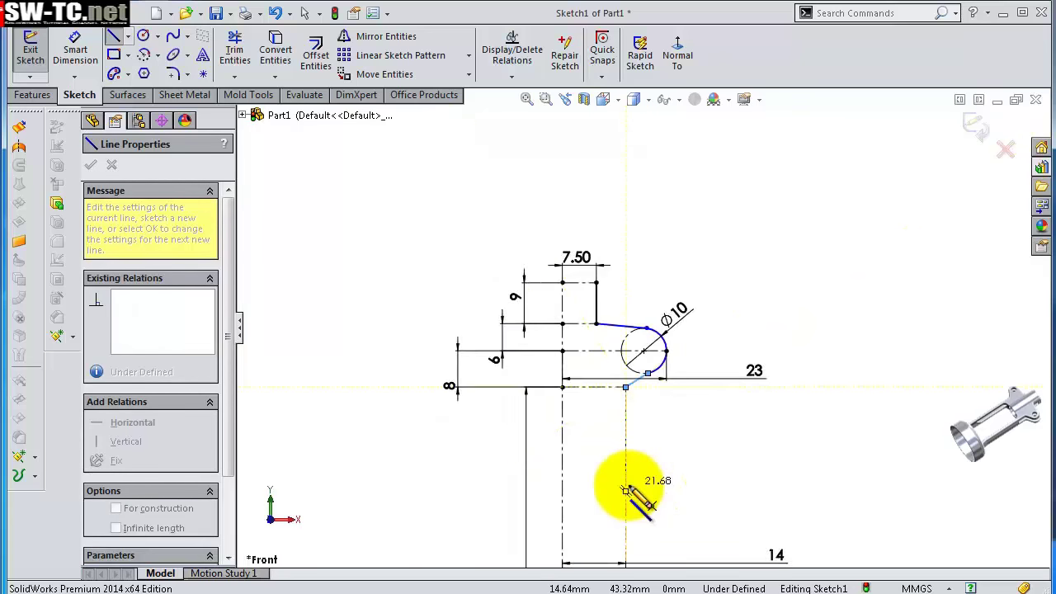
scroll(621, 462, up, 2)
scroll(632, 429, down, 3)
scroll(630, 471, down, 2)
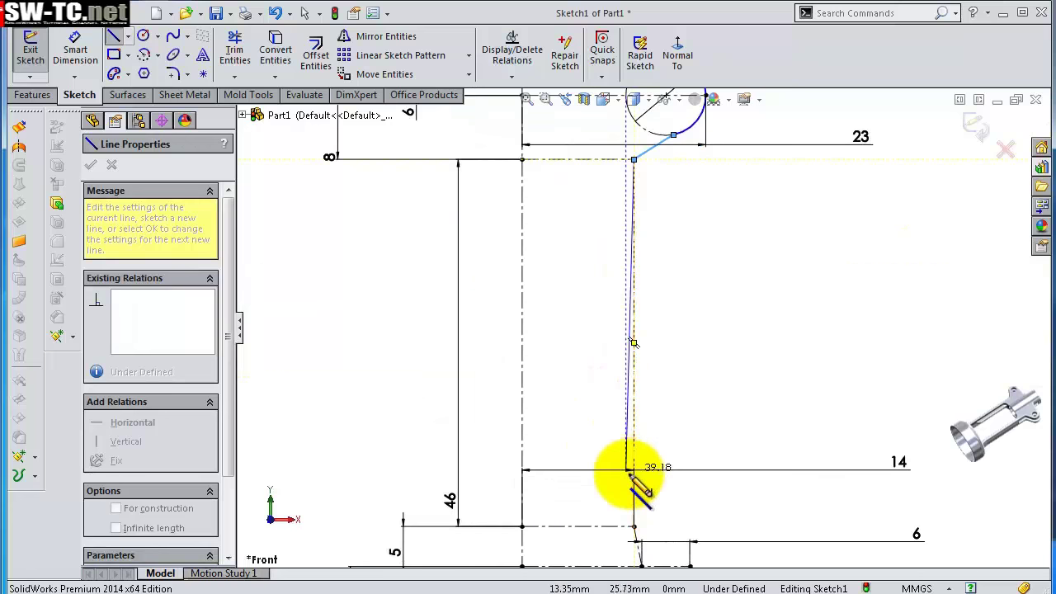
scroll(639, 460, down, 1)
scroll(632, 448, down, 1)
scroll(624, 350, down, 2)
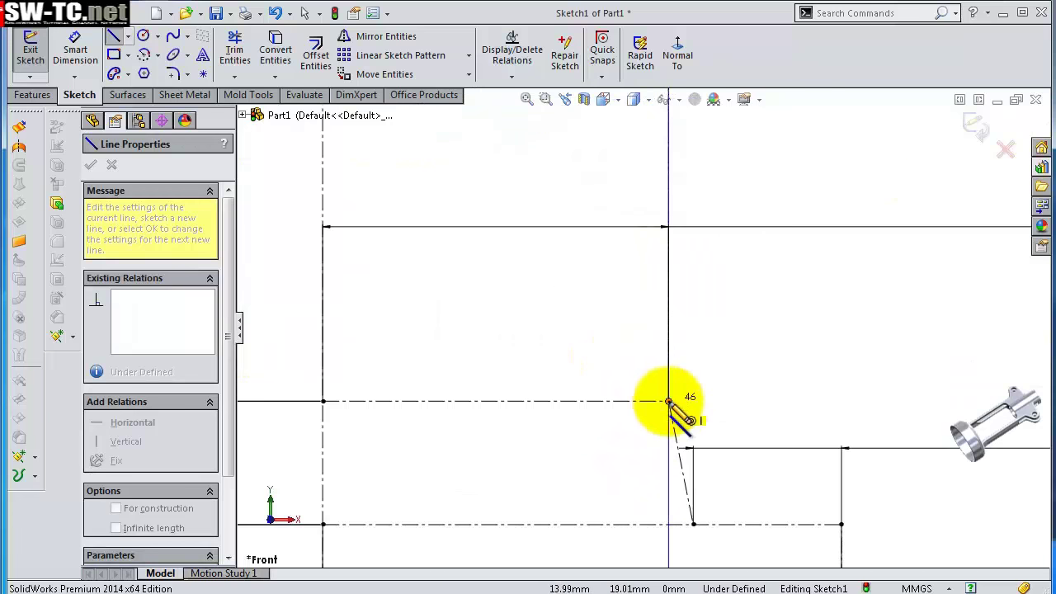
click(668, 402)
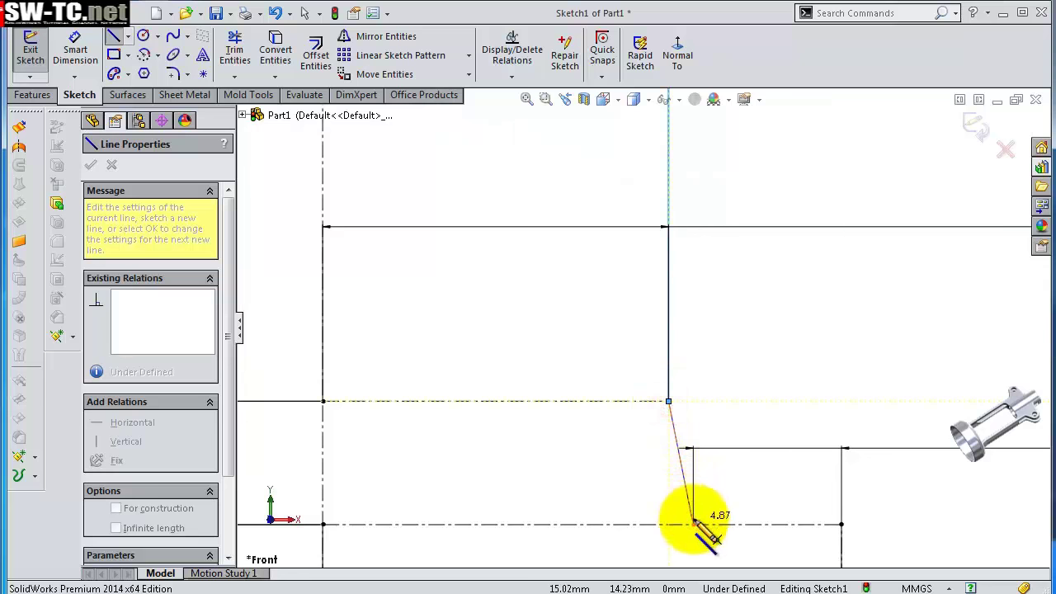
click(693, 524)
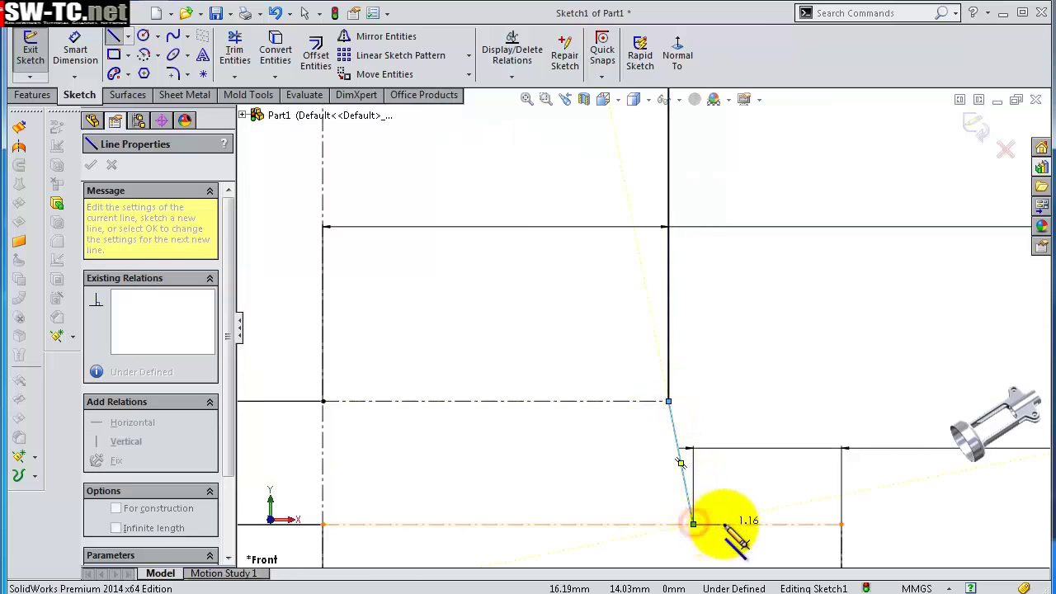
click(712, 524)
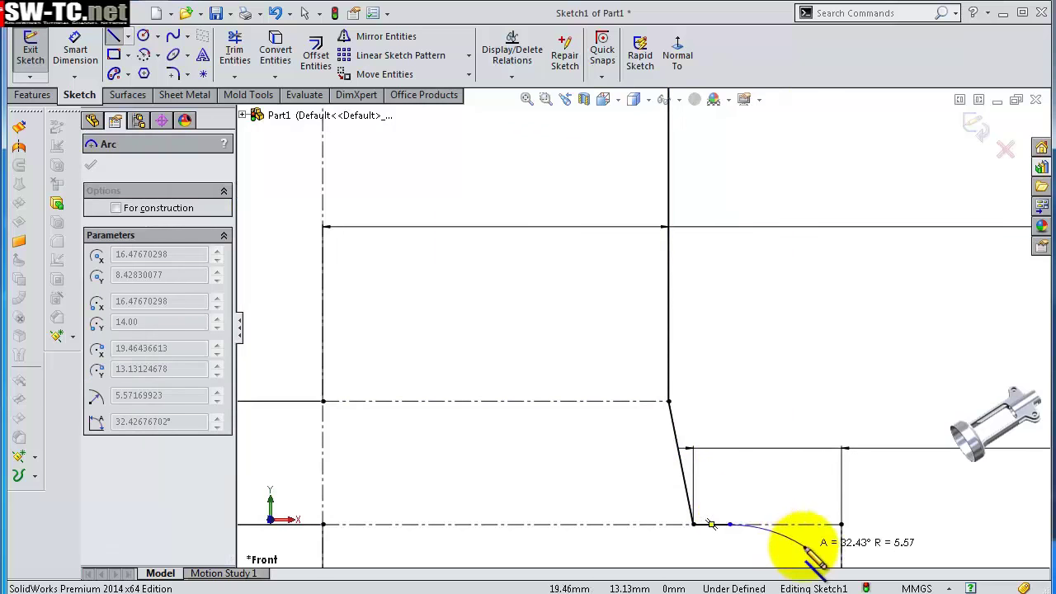
- Add a tangent arc at the lower corner and a vertical line ending at the axis
key(z)
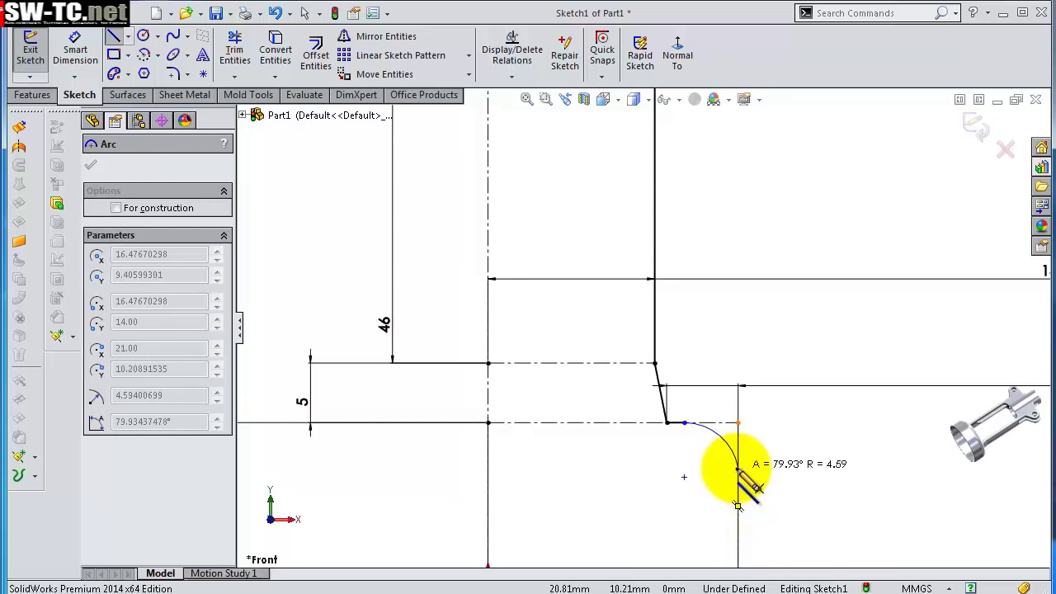
click(738, 505)
key(z)
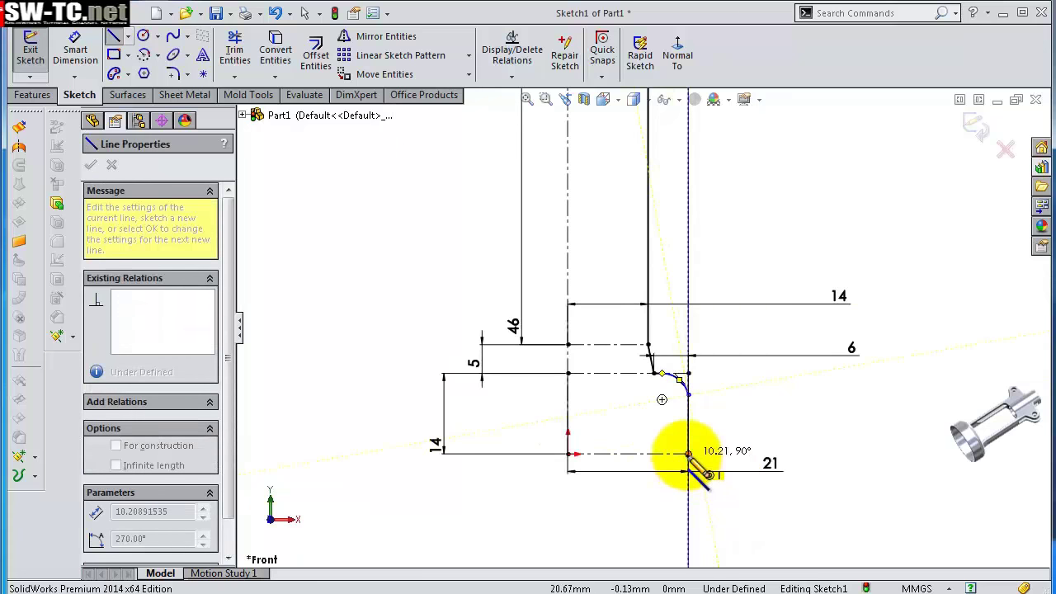
double_click(689, 454)
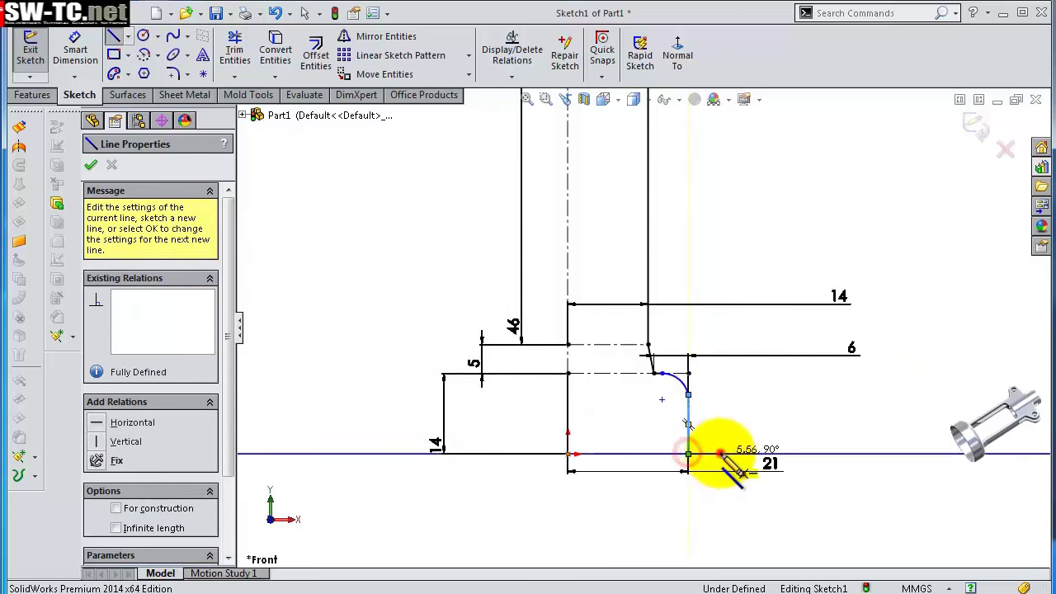
scroll(709, 437, down, 1)
scroll(713, 416, down, 1)
- Dimension the lower vertical line to 9 mm
key(s)
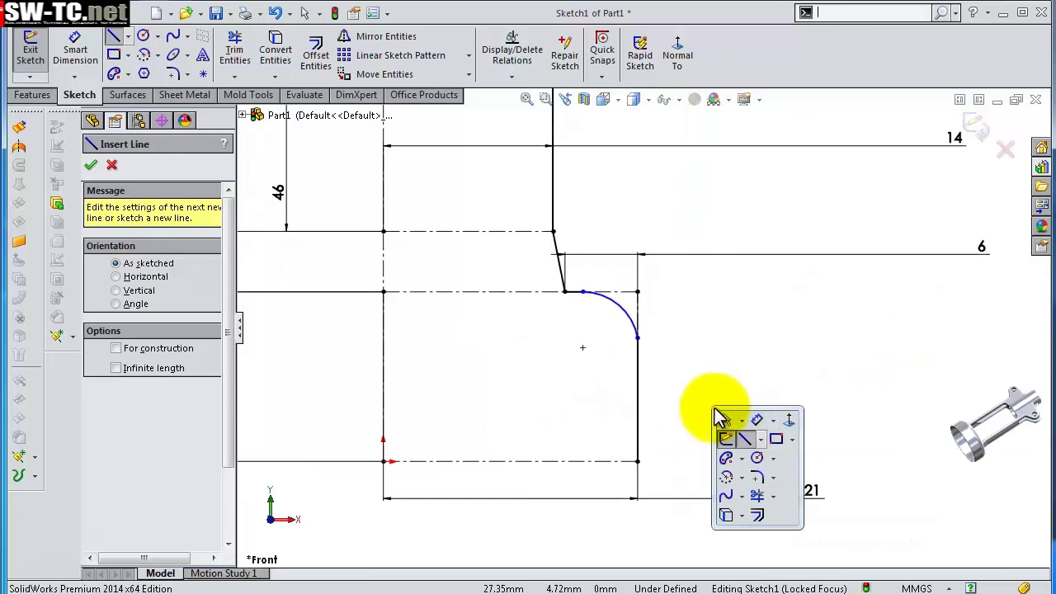
click(757, 420)
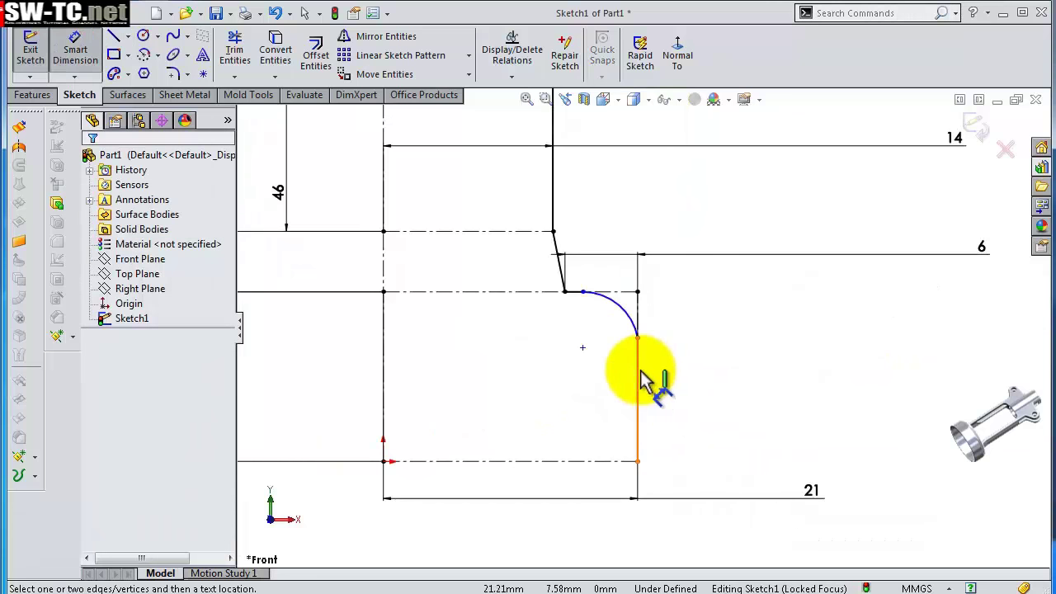
click(640, 371)
click(687, 379)
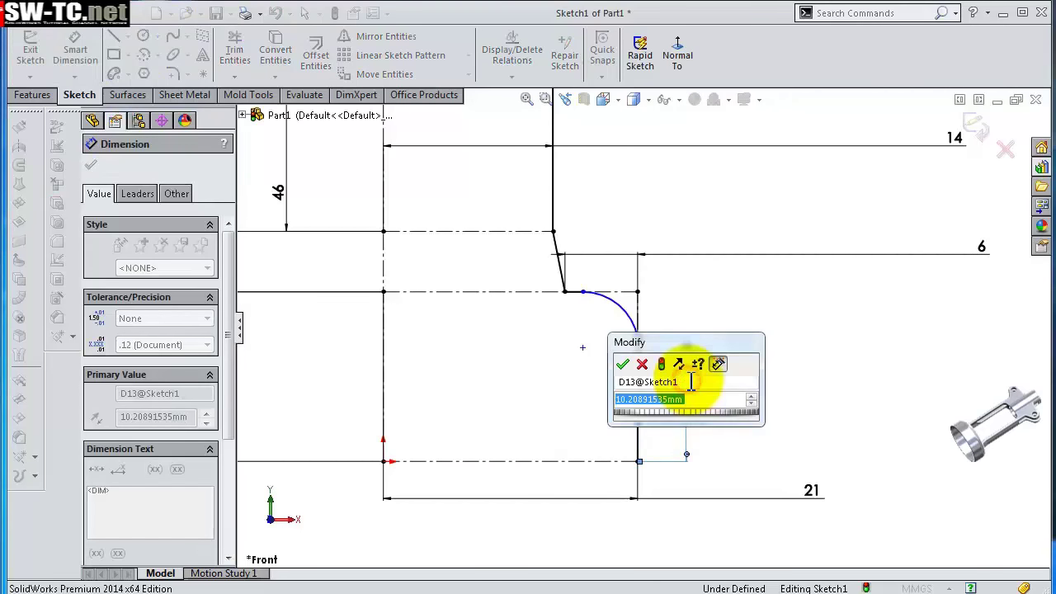
text(9)
key(Return)
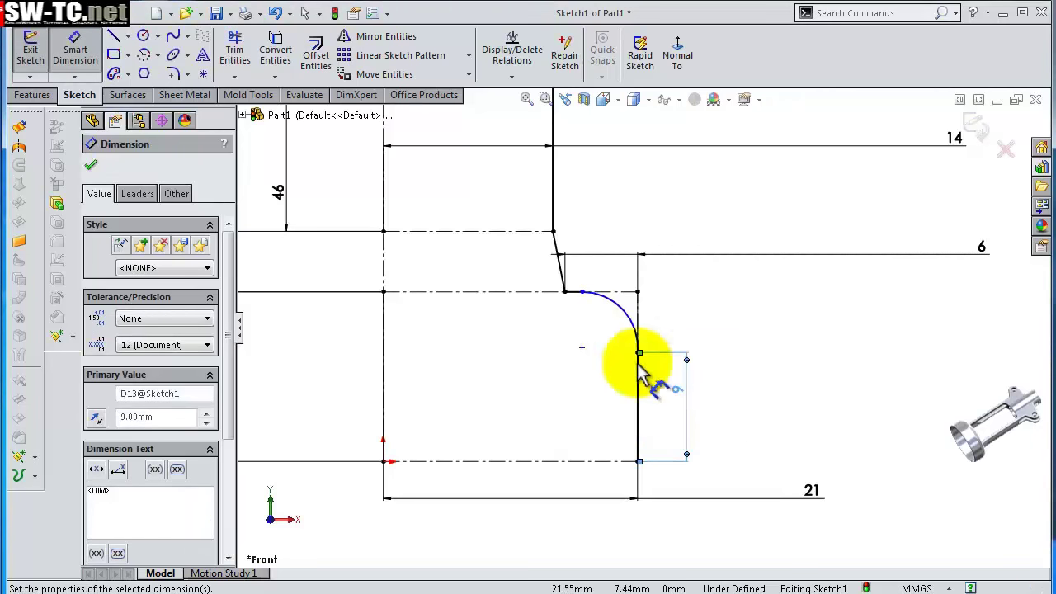
- Give the lower arc an R5 radius and move the Ø10 label above-right of the circle
click(625, 310)
click(689, 316)
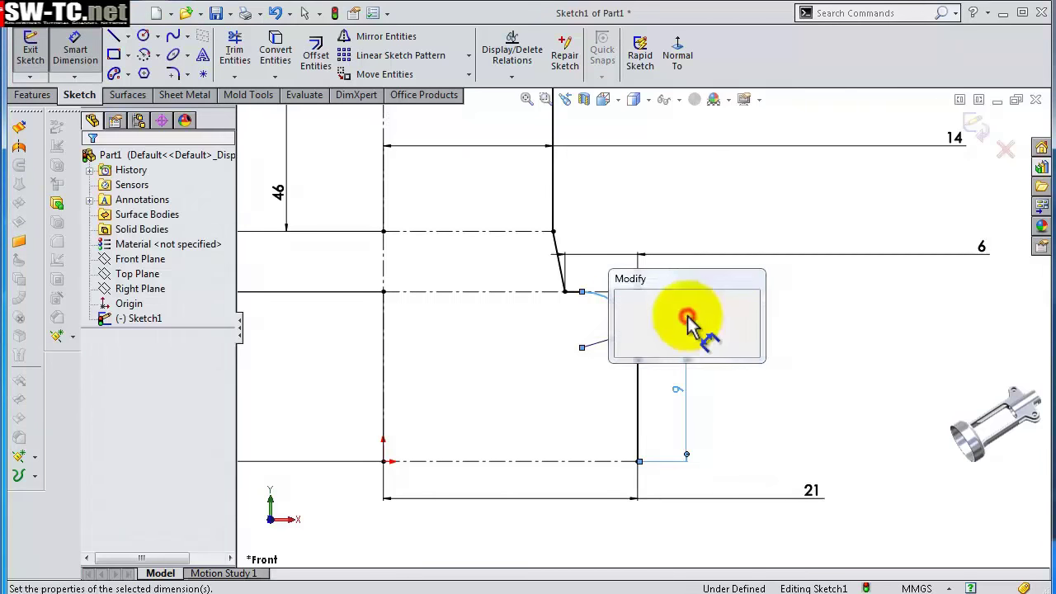
text(5.00mm)
key(Return)
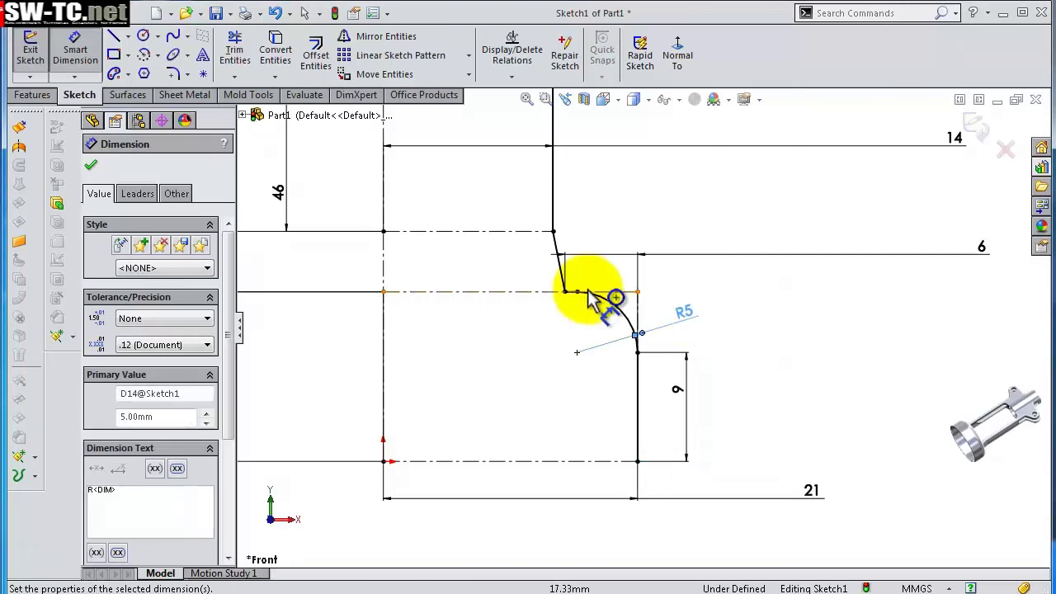
scroll(543, 259, up, 1)
scroll(524, 262, down, 1)
scroll(523, 262, down, 2)
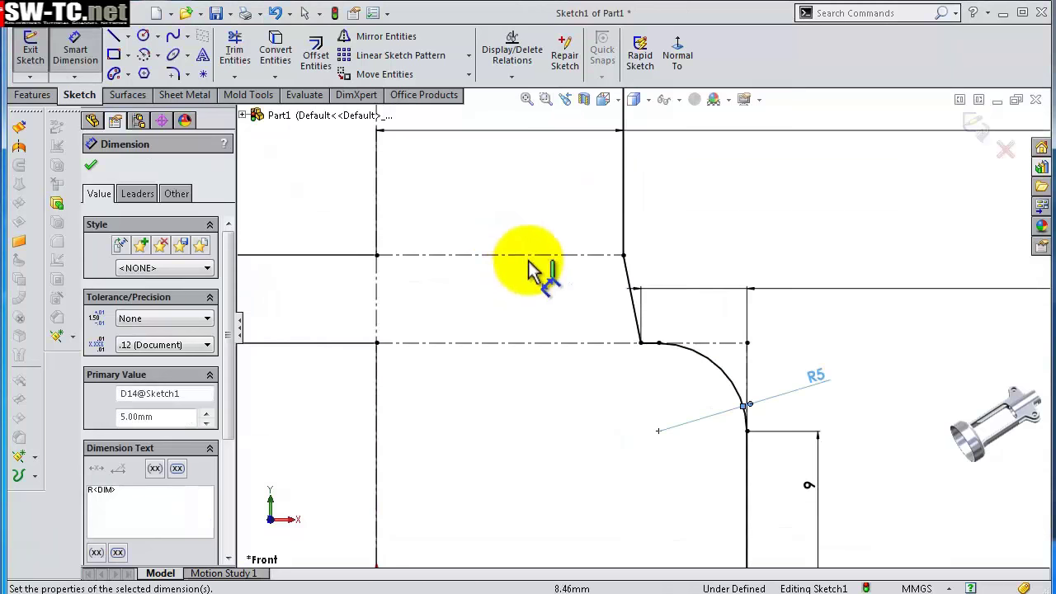
scroll(536, 272, down, 2)
scroll(575, 276, up, 2)
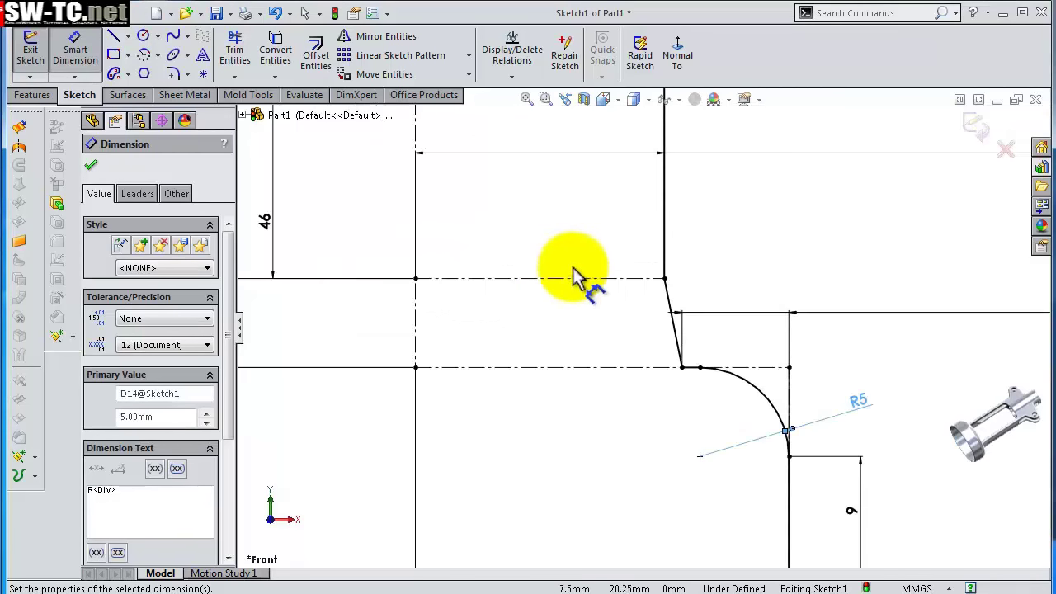
scroll(690, 273, up, 4)
scroll(677, 217, up, 4)
scroll(675, 210, up, 2)
scroll(675, 213, down, 3)
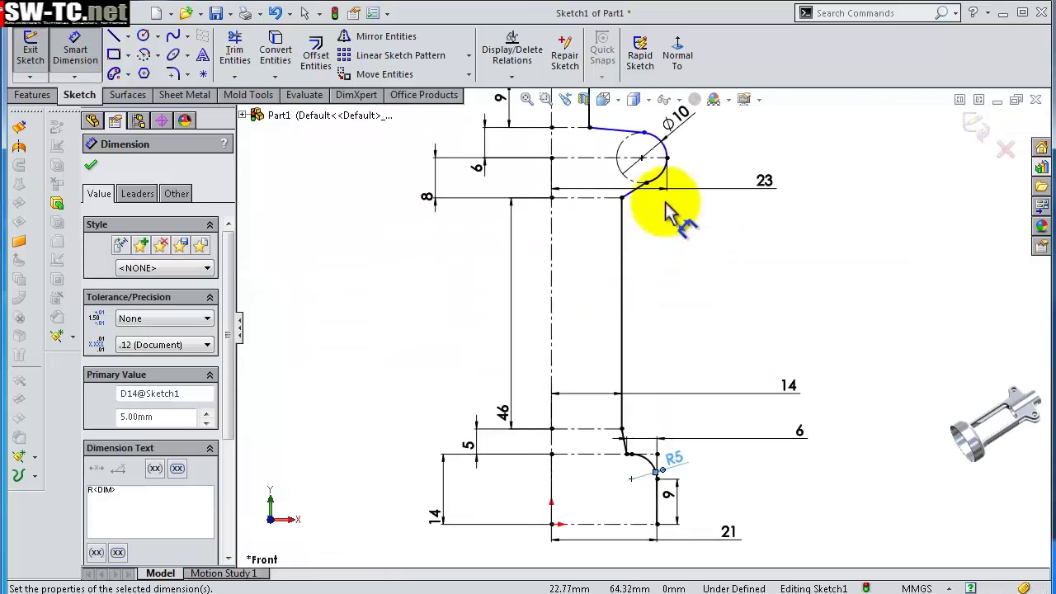
scroll(668, 211, down, 4)
scroll(666, 210, down, 1)
scroll(667, 210, down, 2)
scroll(666, 210, up, 6)
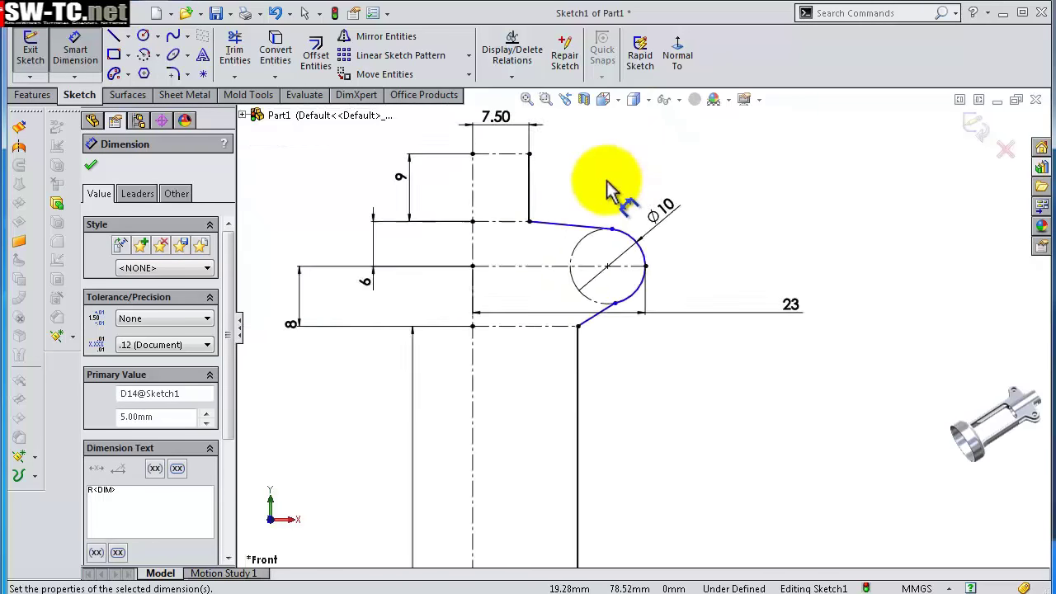
scroll(610, 186, down, 2)
click(709, 249)
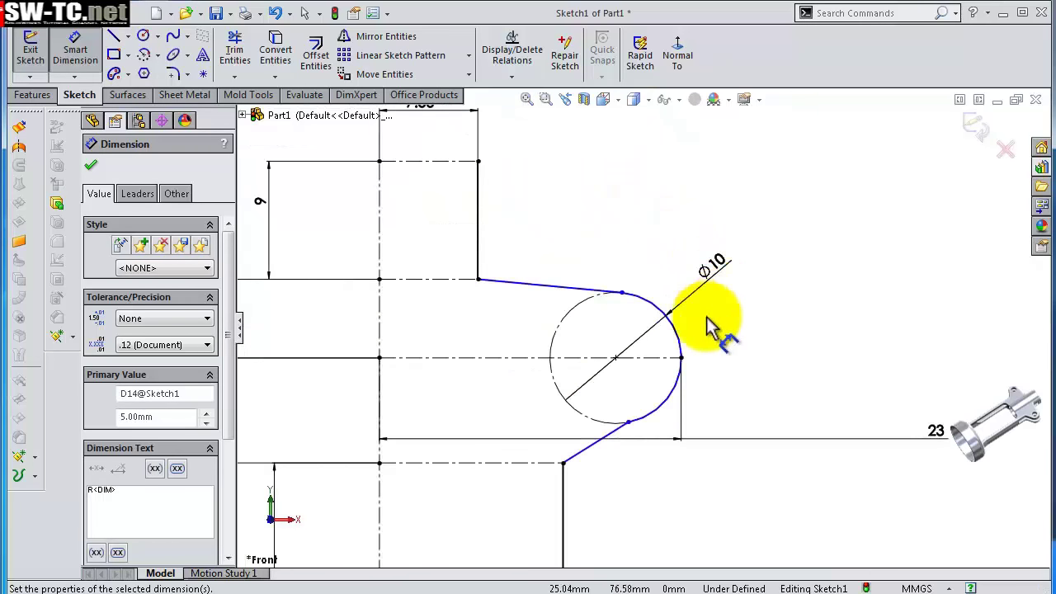
key(Escape)
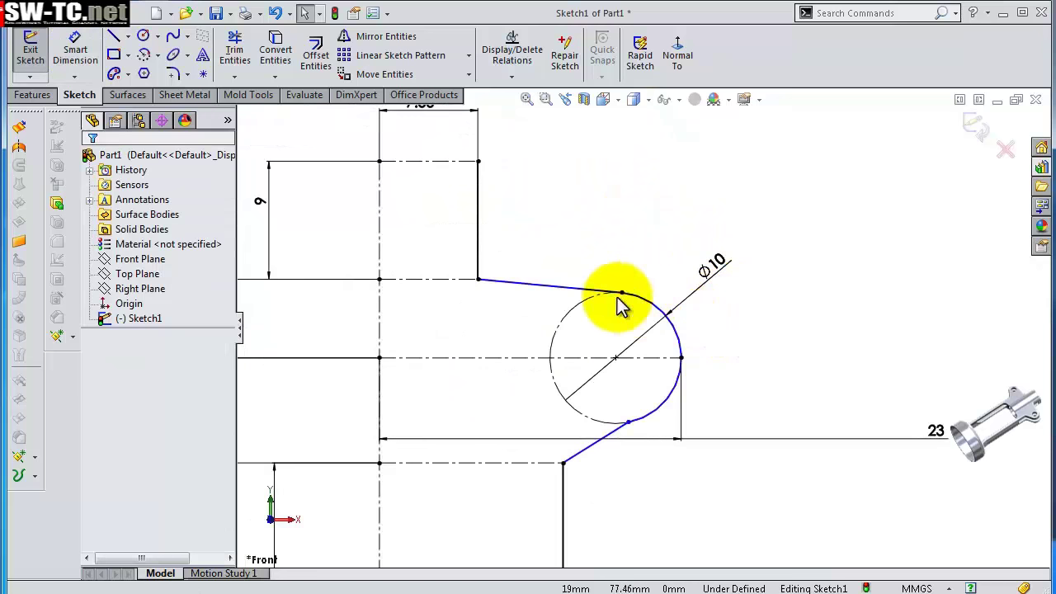
- Make both slanted lines tangent to the arc around the Ø10 circle
click(591, 299)
ctrl+click(642, 300)
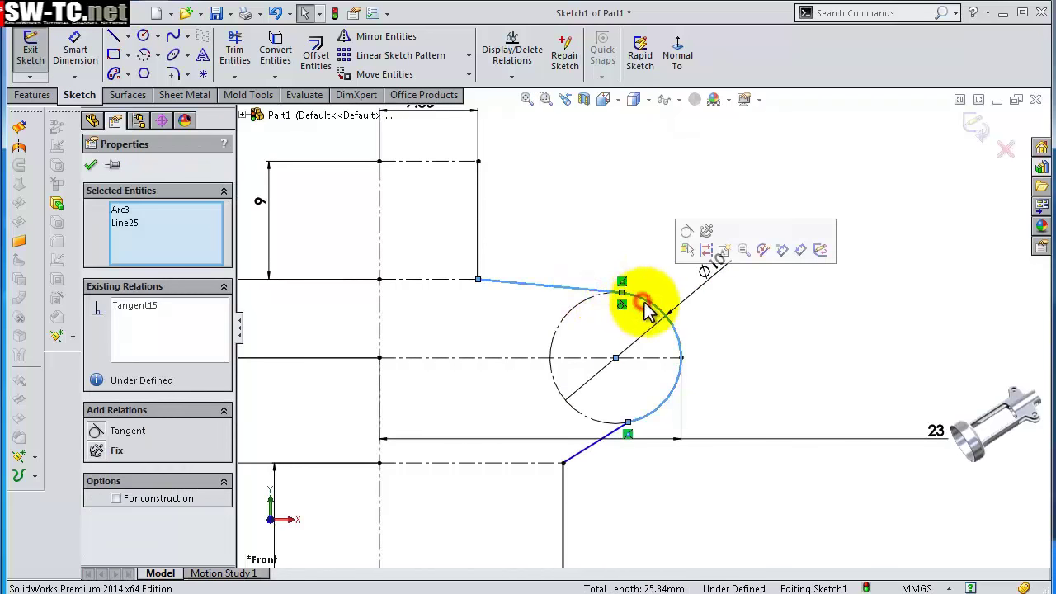
click(685, 231)
click(641, 252)
scroll(635, 421, down, 2)
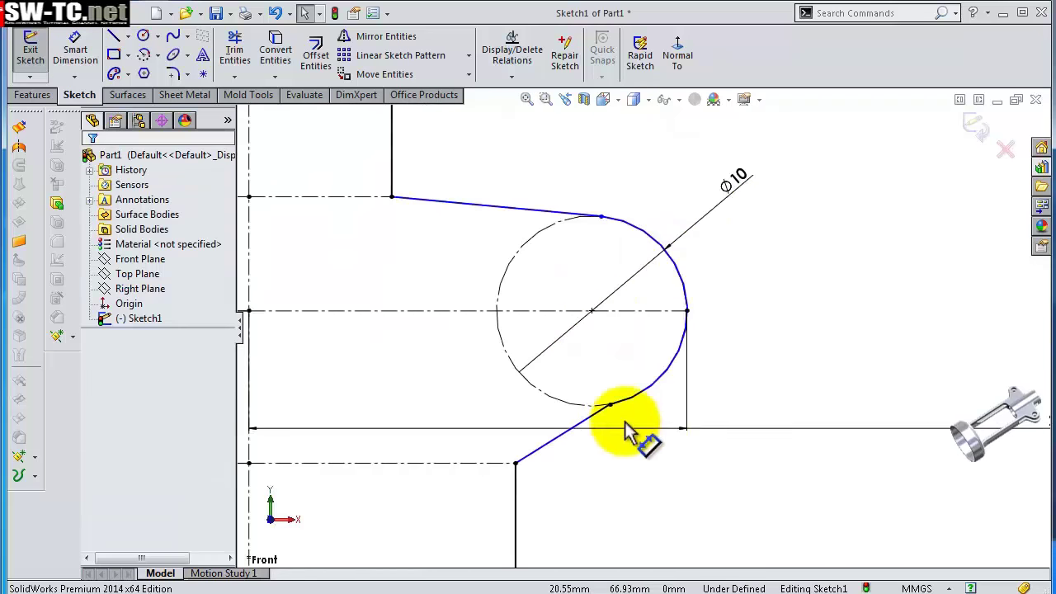
click(598, 415)
ctrl+click(636, 406)
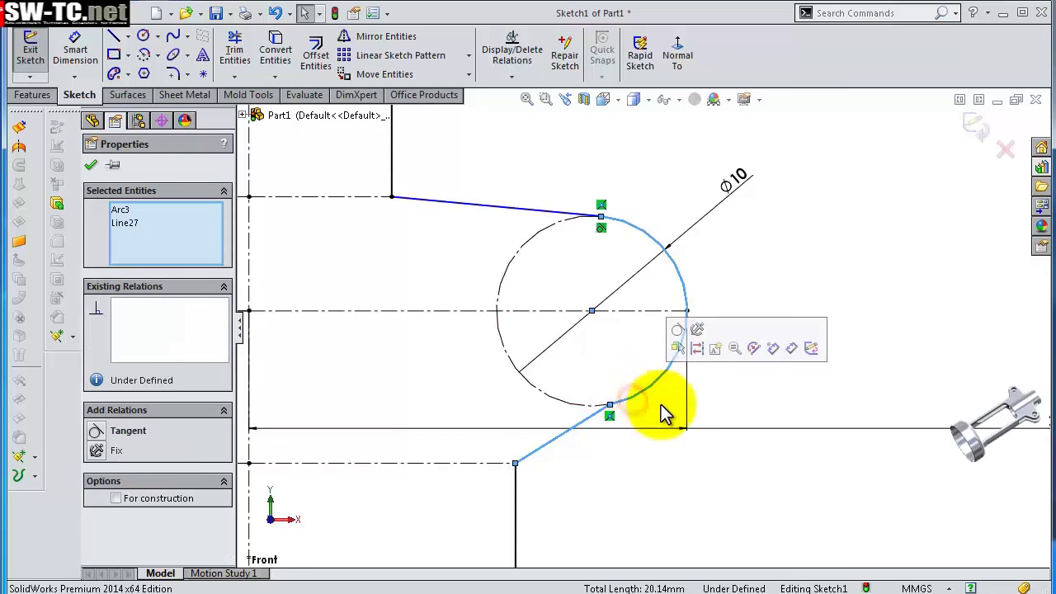
click(682, 328)
click(739, 295)
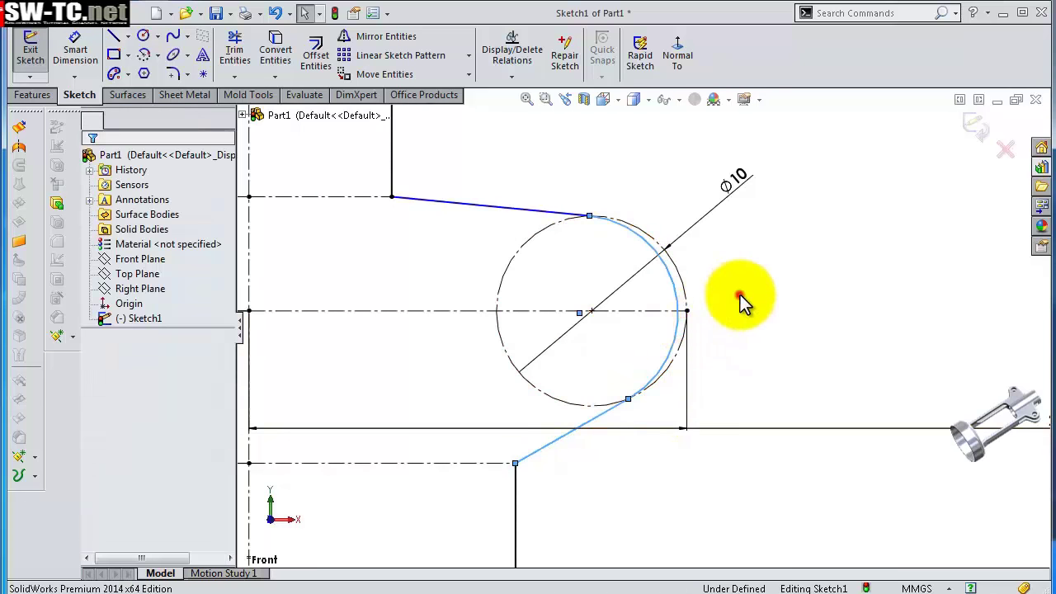
- Make the arc concentric with the Ø10 construction circle
click(679, 309)
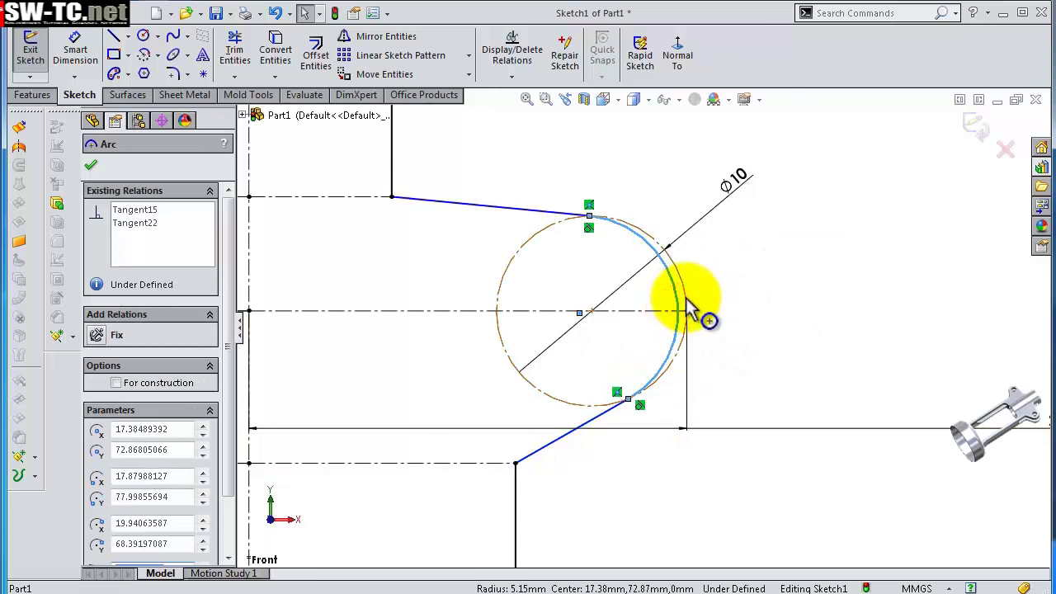
ctrl+click(686, 306)
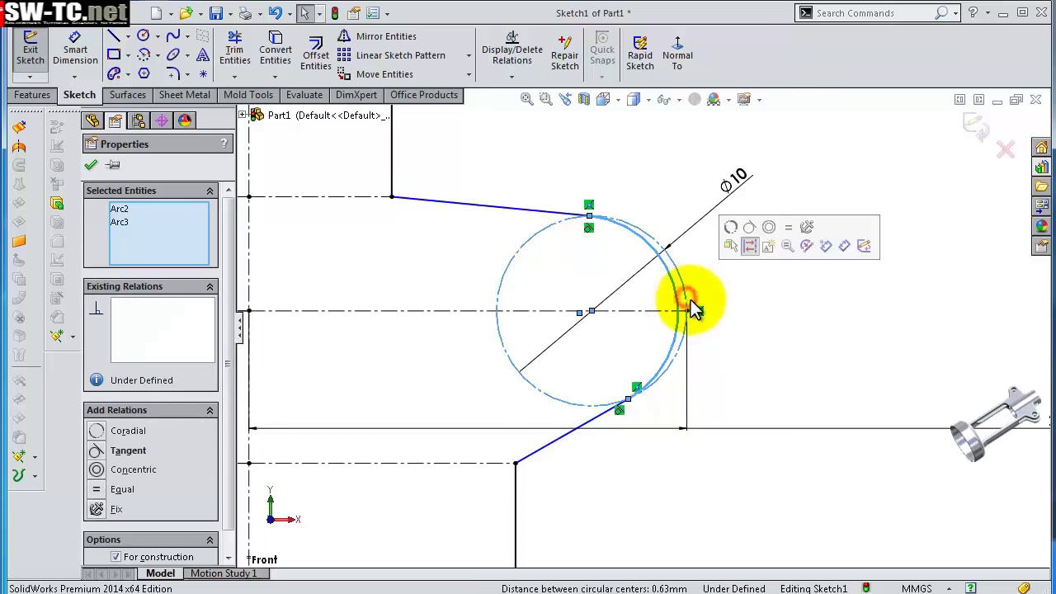
click(769, 227)
click(750, 268)
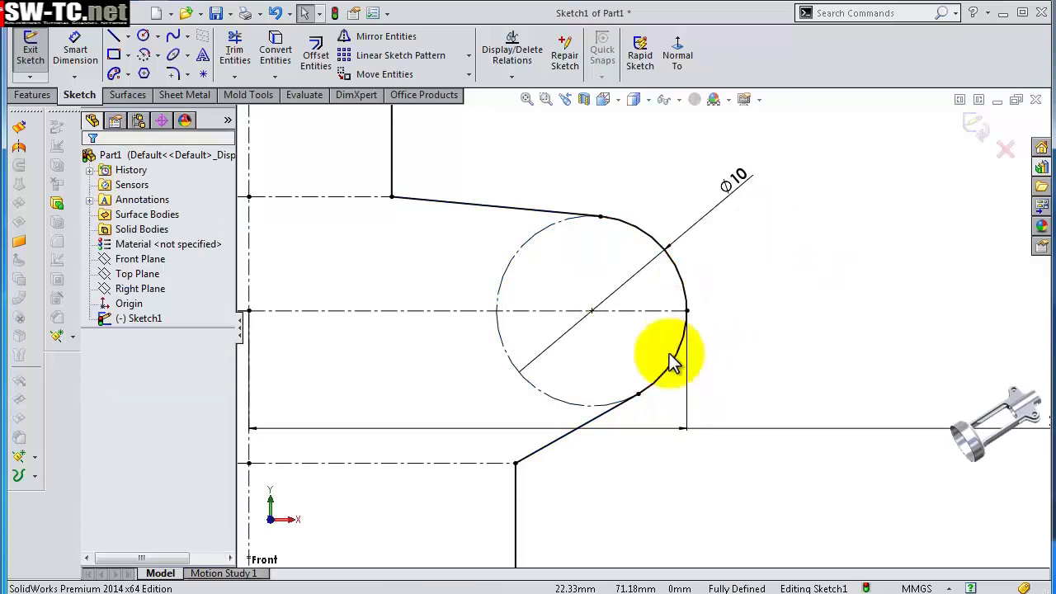
- Offset the 9 mm vertical line and R5 fillet arc 1 mm inward
scroll(610, 363, up, 3)
scroll(590, 429, up, 2)
scroll(550, 441, up, 2)
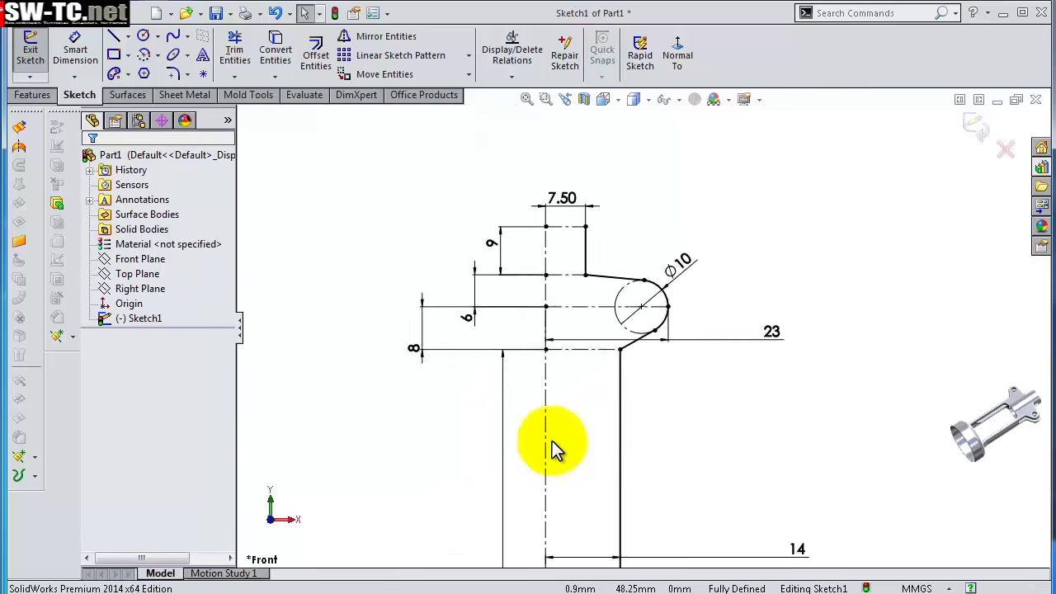
mouse_move(585, 487)
ctrl+middle_down()
mouse_move(585, 465)
mouse_move(649, 555)
ctrl+middle_up()
scroll(660, 536, down, 1)
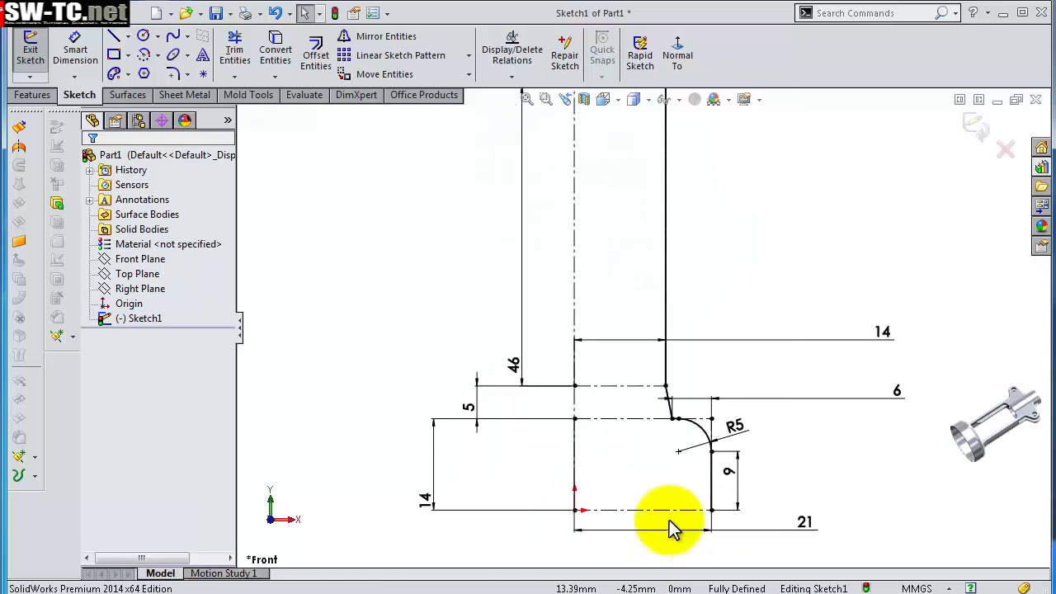
scroll(673, 503, down, 1)
scroll(679, 479, down, 2)
click(322, 56)
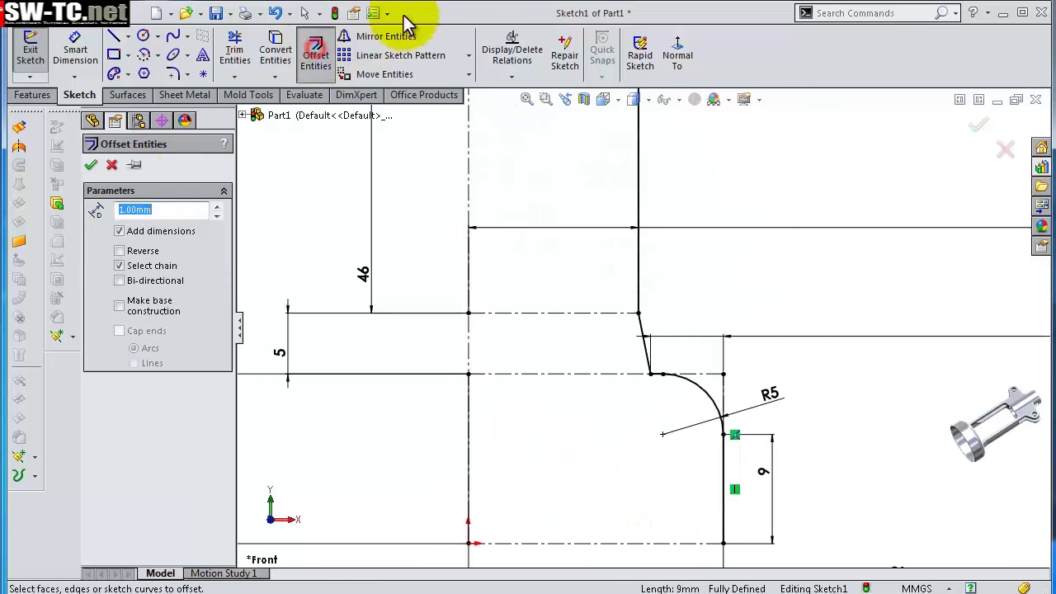
click(722, 472)
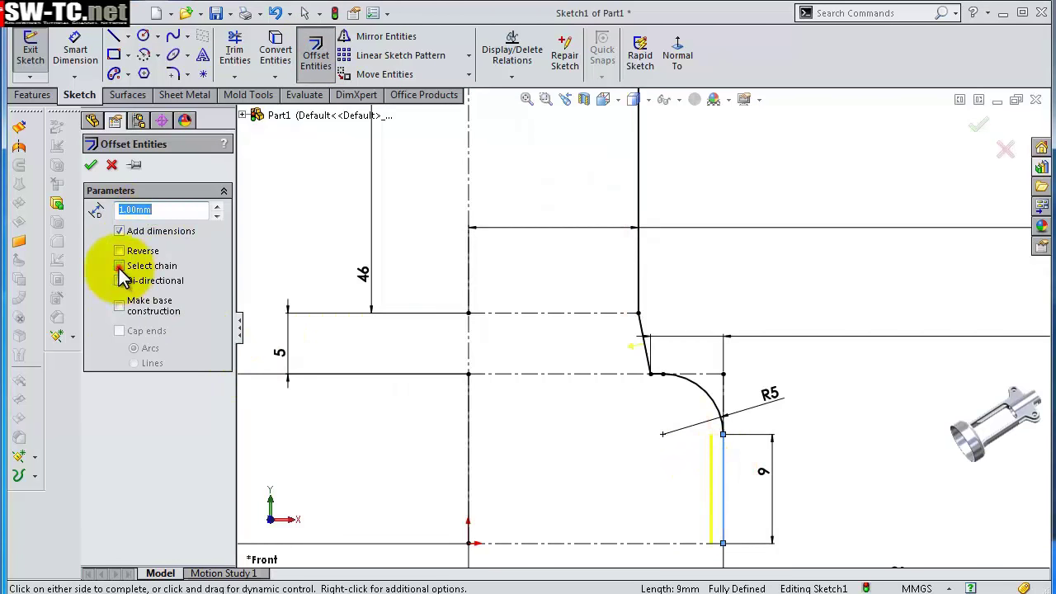
click(700, 394)
scroll(666, 383, down, 2)
scroll(601, 348, down, 2)
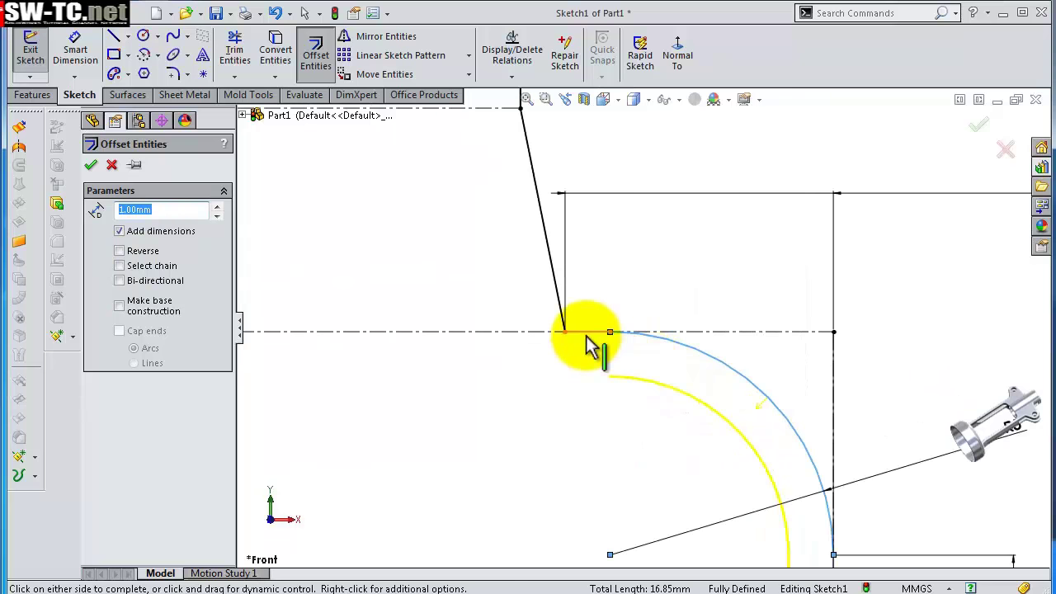
scroll(502, 347, up, 2)
scroll(471, 332, up, 2)
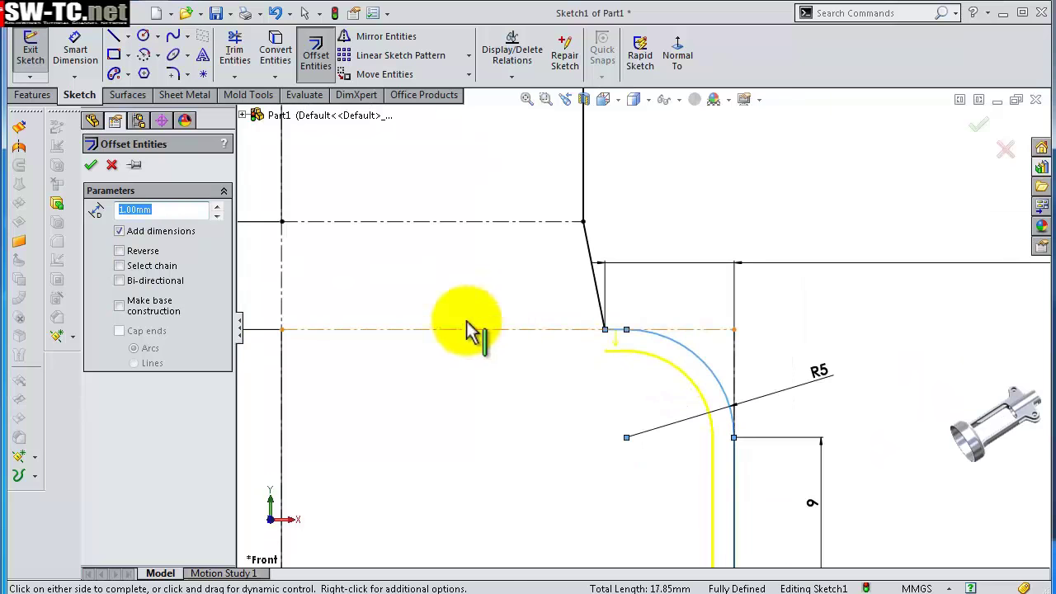
click(90, 167)
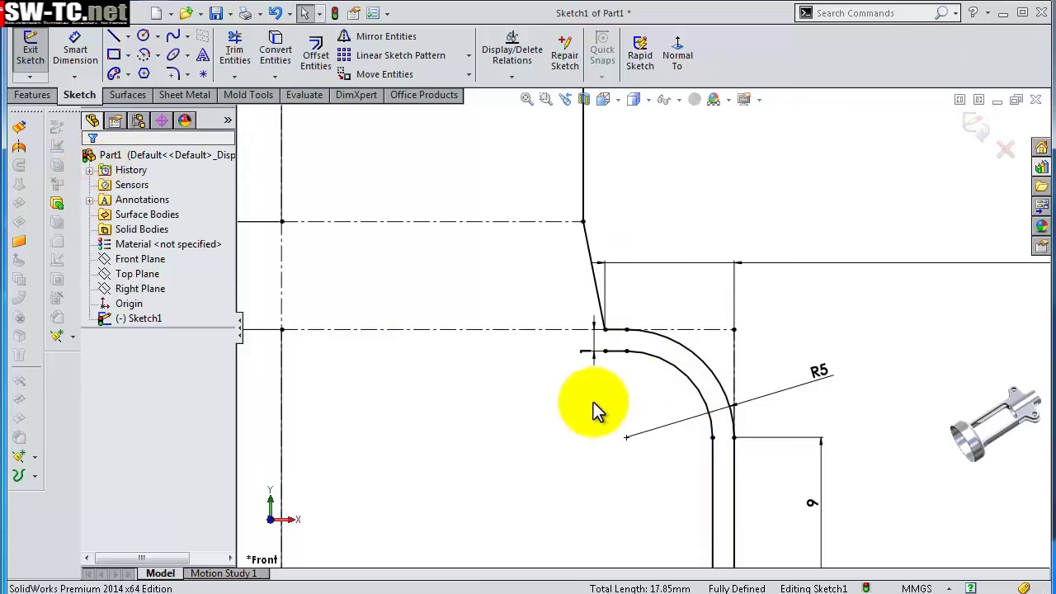
scroll(591, 405, up, 2)
scroll(589, 405, up, 1)
scroll(589, 400, up, 1)
scroll(589, 399, up, 1)
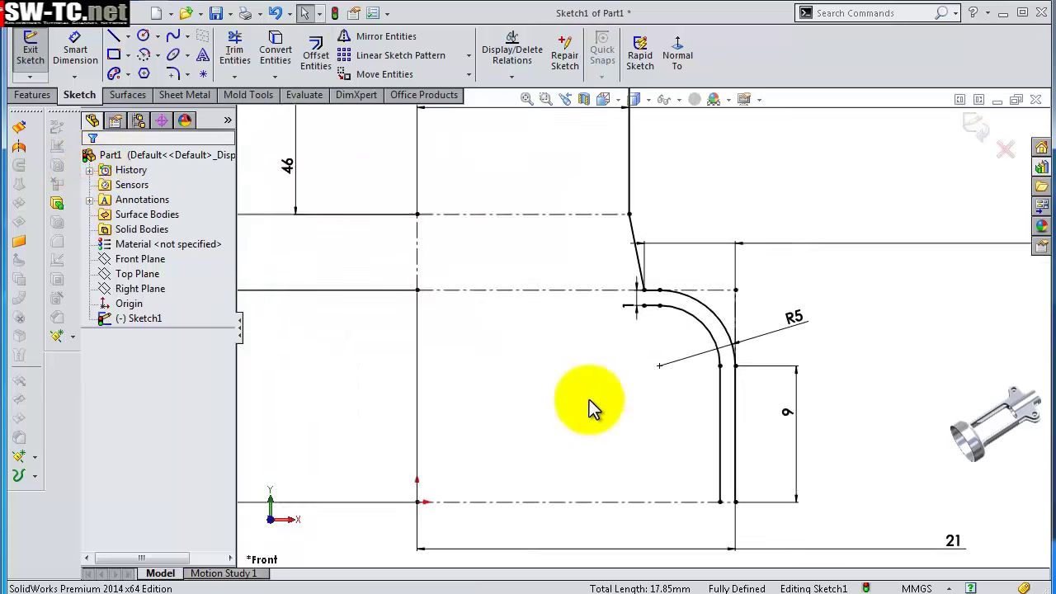
scroll(589, 399, up, 1)
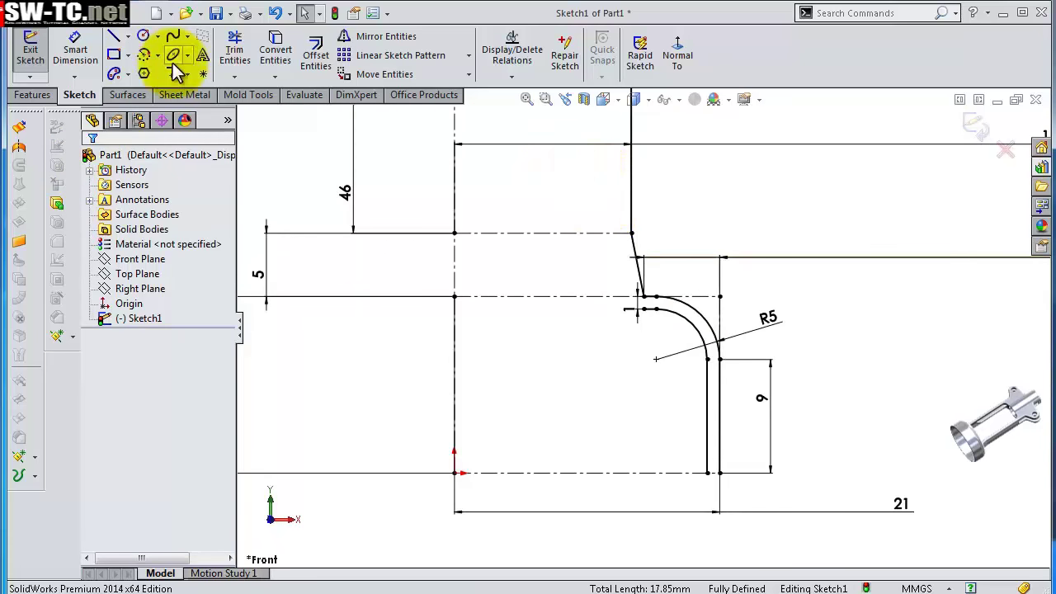
click(114, 35)
- Draw a short horizontal line joining the bottom ends of the 9 mm edge and its offset copy
scroll(625, 406, down, 3)
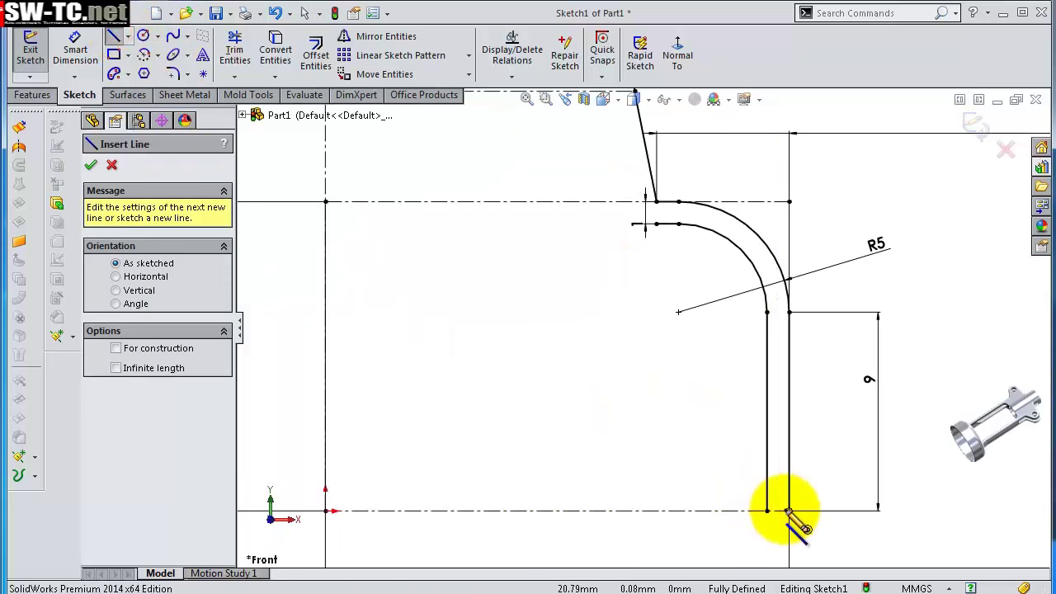
click(787, 511)
click(767, 512)
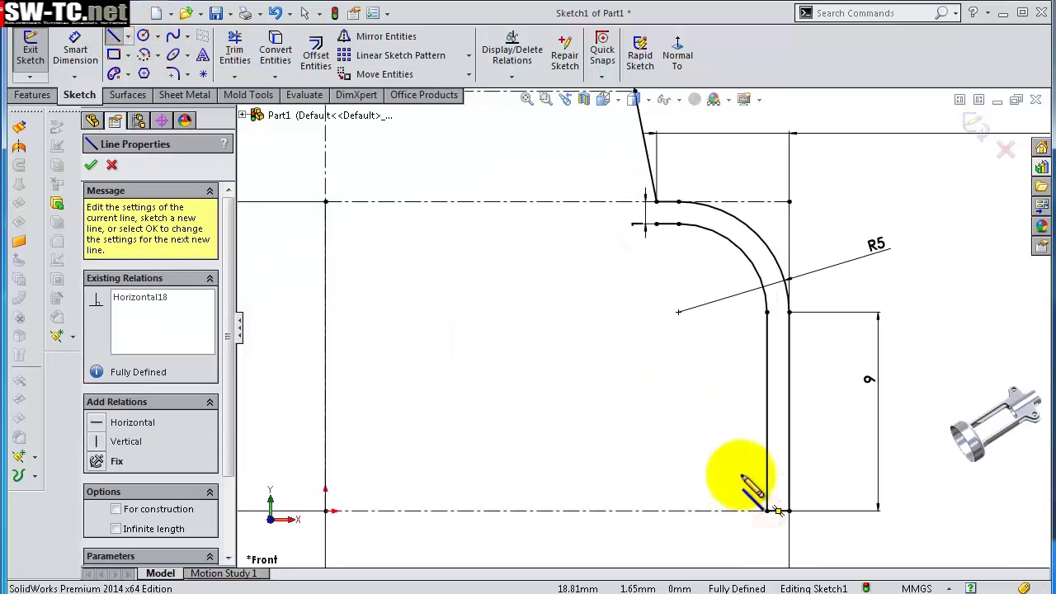
scroll(749, 487, up, 2)
scroll(623, 297, up, 1)
scroll(618, 286, down, 3)
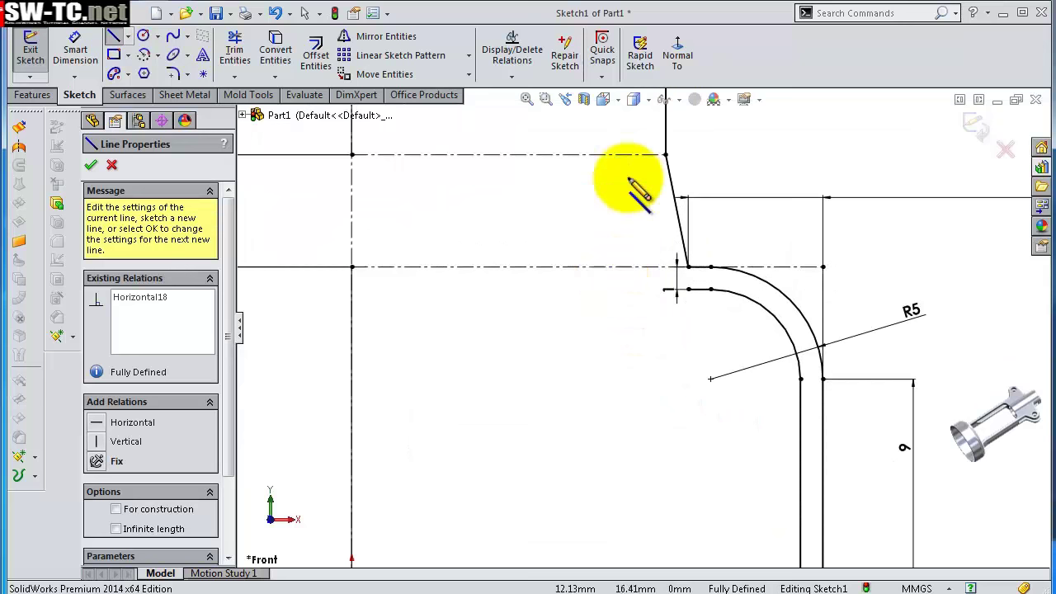
scroll(627, 170, down, 1)
scroll(641, 326, up, 3)
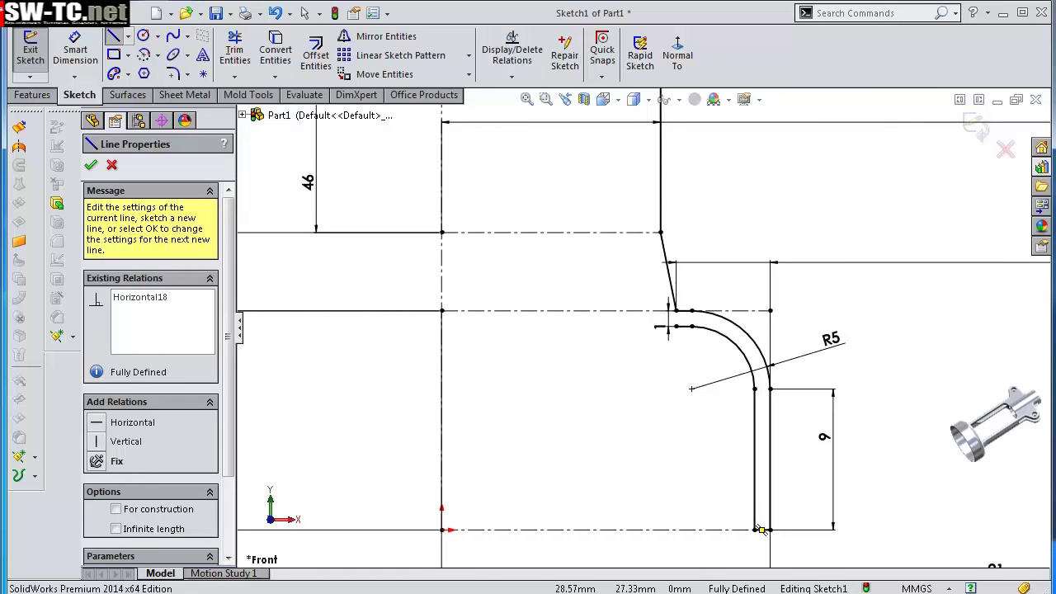
key(Escape)
- Offset the slanted line above the fillet by 2 mm
click(83, 95)
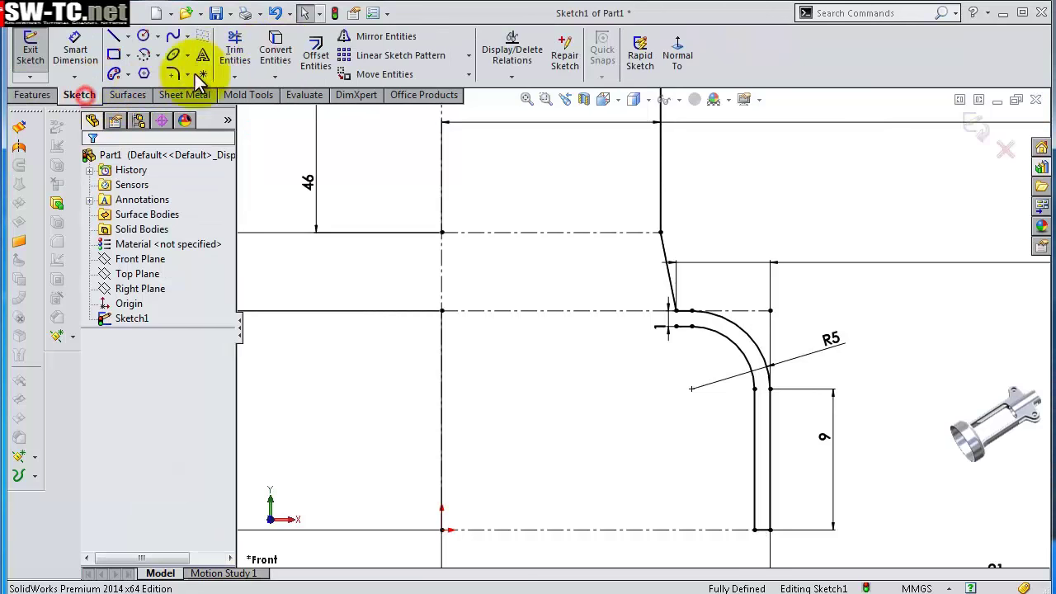
click(316, 51)
click(168, 212)
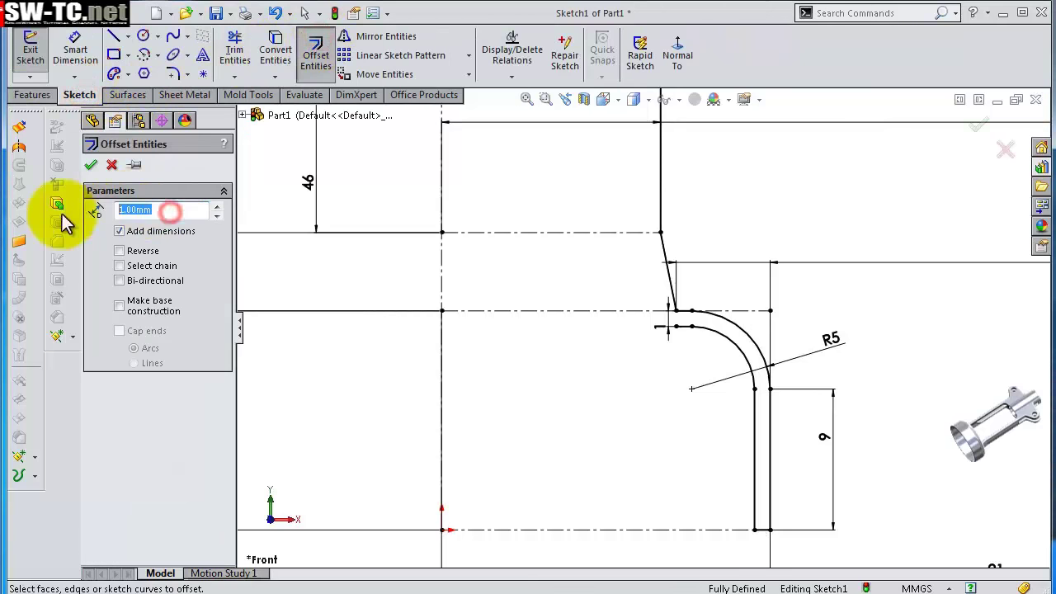
text(2)
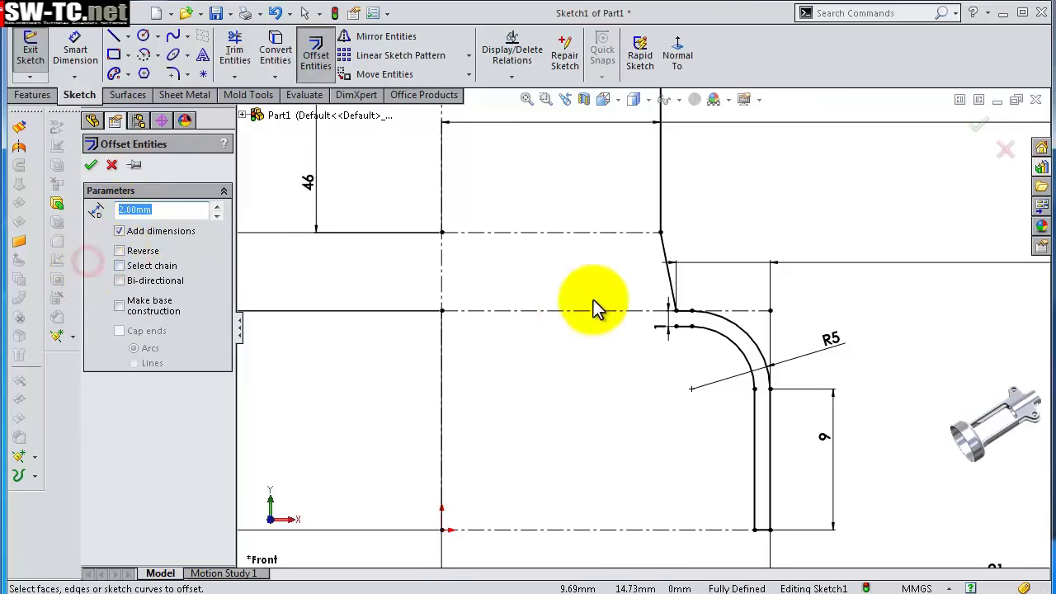
scroll(591, 295, down, 1)
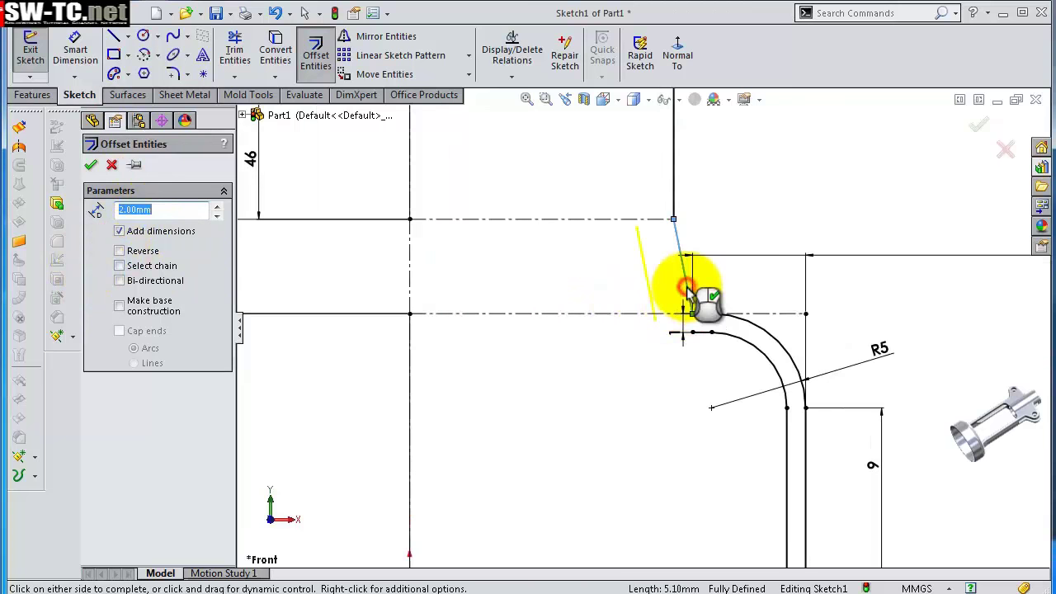
click(91, 164)
- Move the 1 mm offset dimension to a new position on the left
scroll(568, 304, down, 3)
click(766, 354)
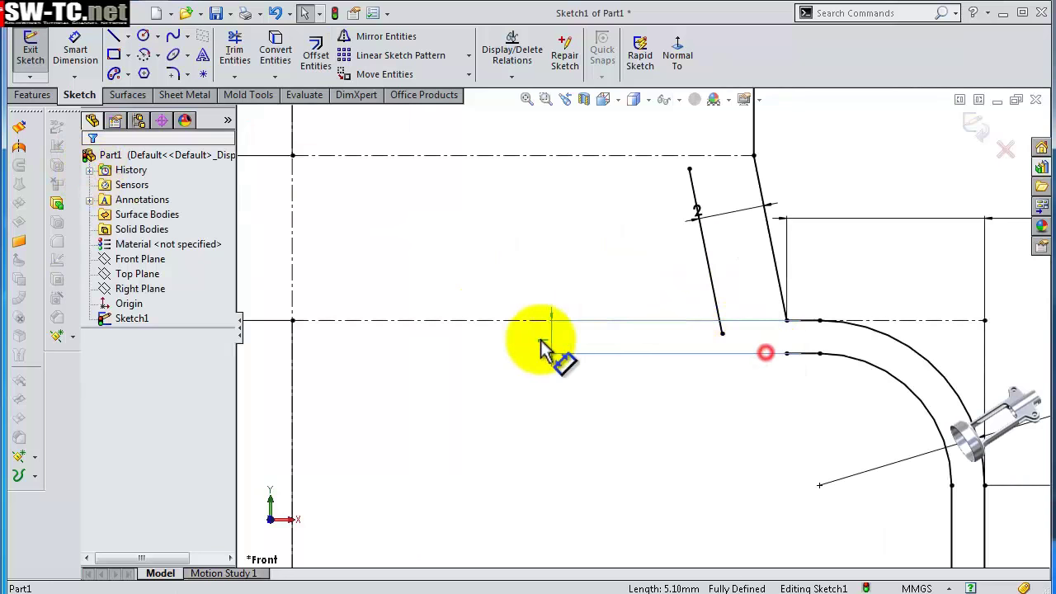
click(507, 351)
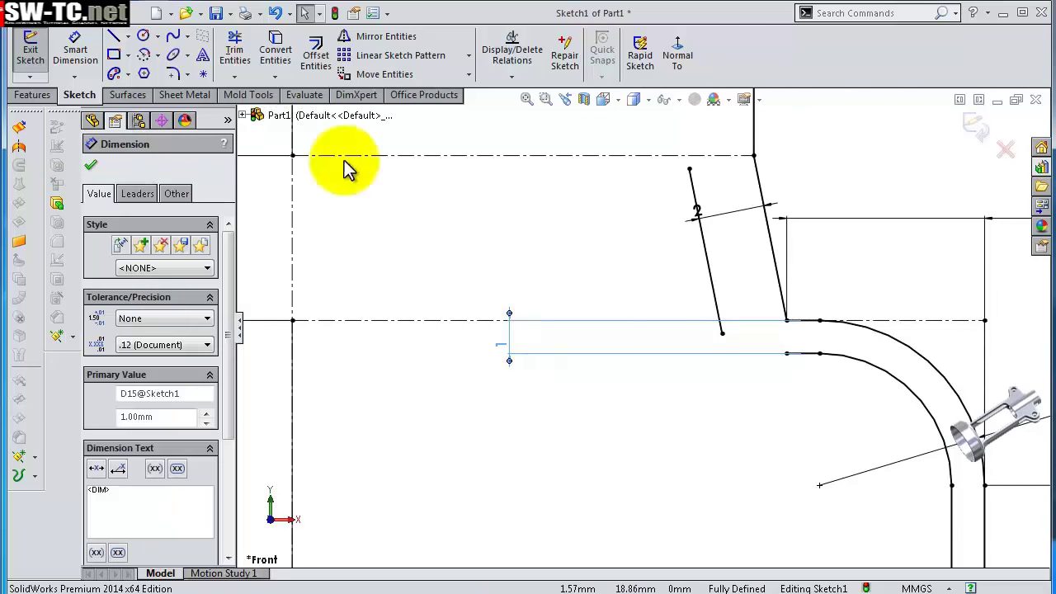
- Draw a line from the inner horizontal line's end to the 2 mm offset line
click(114, 36)
click(787, 353)
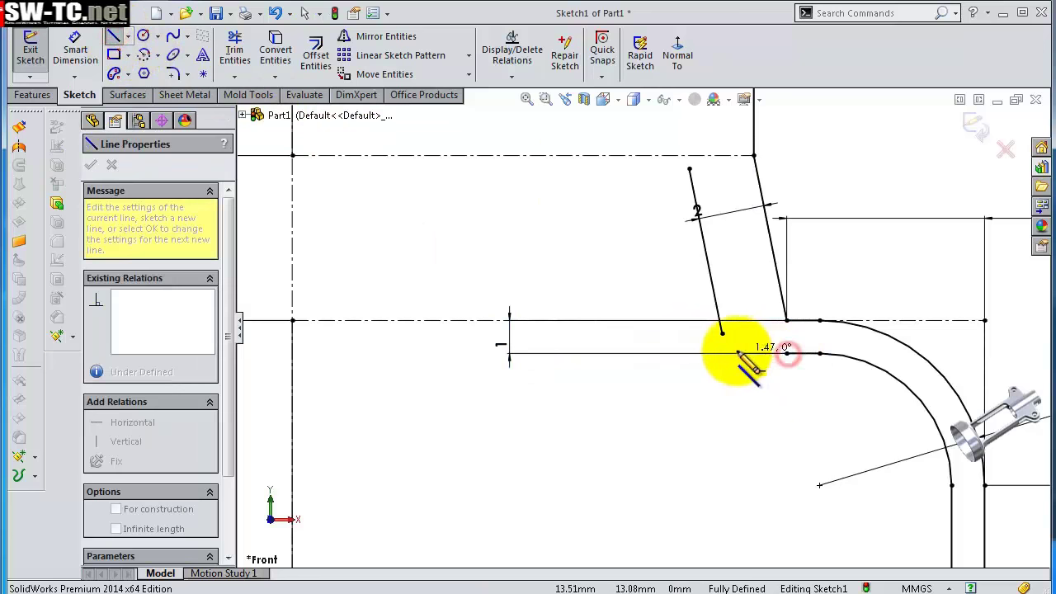
click(722, 334)
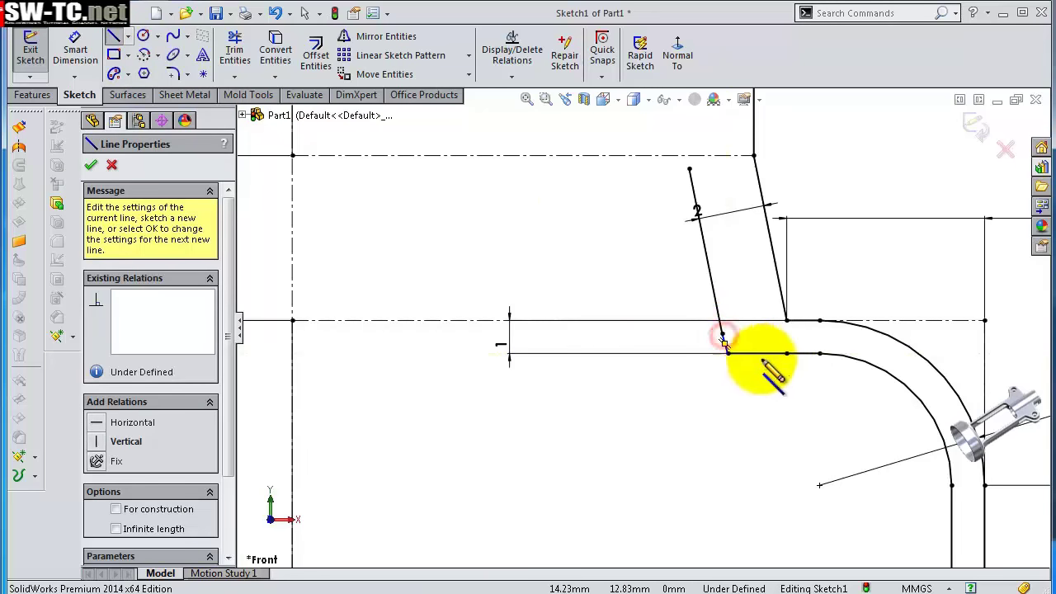
key(Escape)
scroll(773, 375, down, 5)
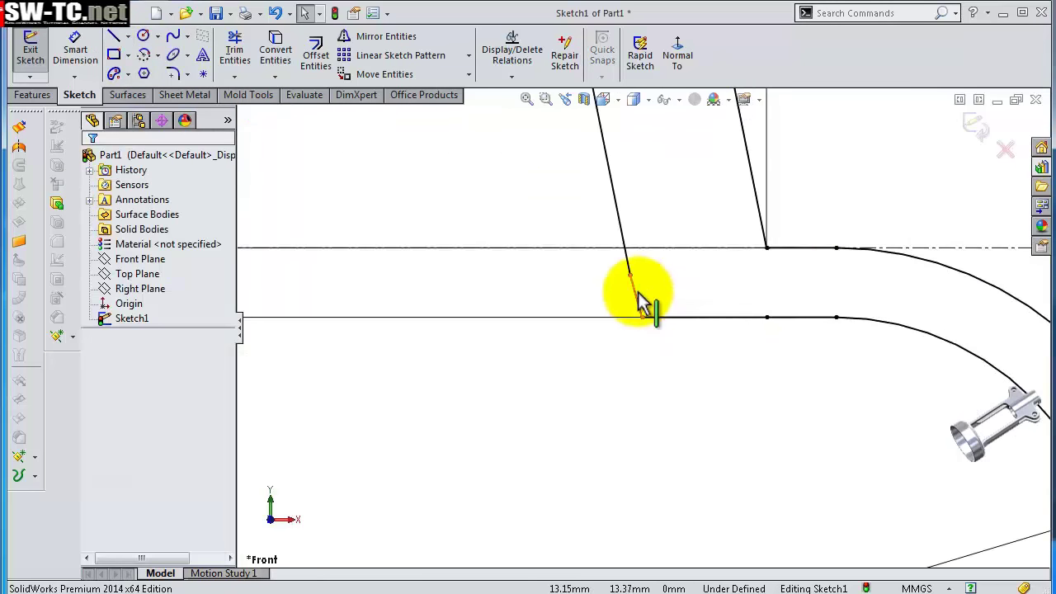
- Make the connecting line collinear with the 2 mm offset line
click(636, 296)
ctrl+click(627, 244)
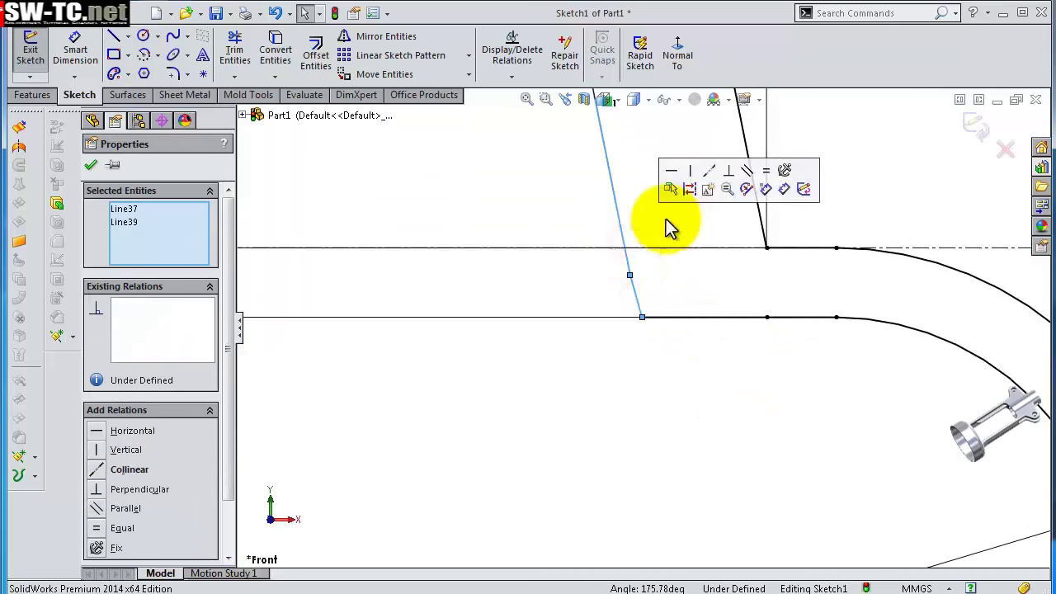
click(708, 175)
click(677, 278)
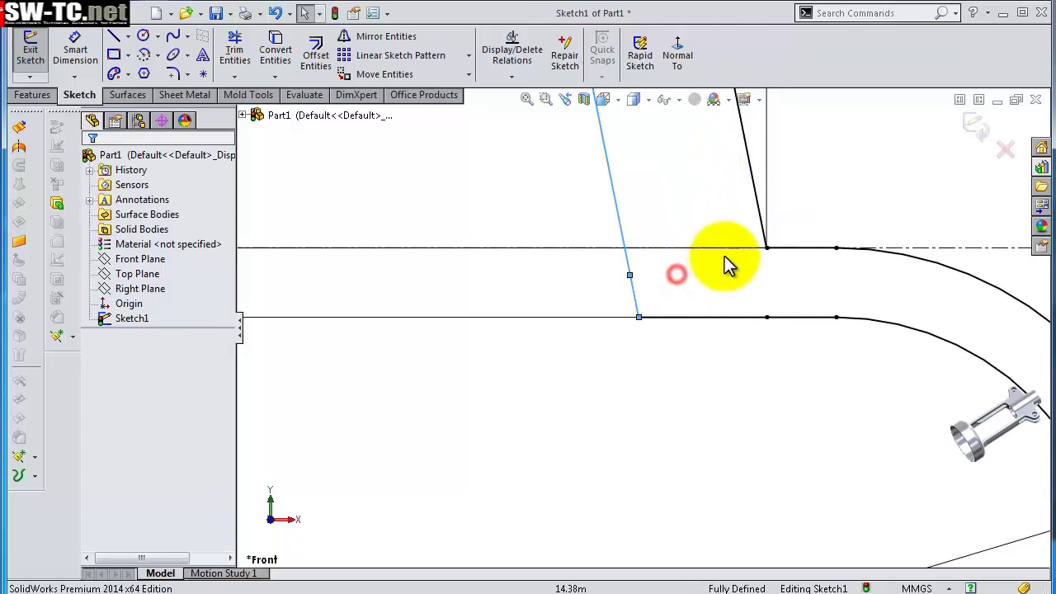
scroll(707, 236, up, 3)
scroll(695, 229, up, 3)
scroll(683, 219, up, 3)
- Draw a vertical line downward from the top corner of the profile
scroll(660, 217, up, 2)
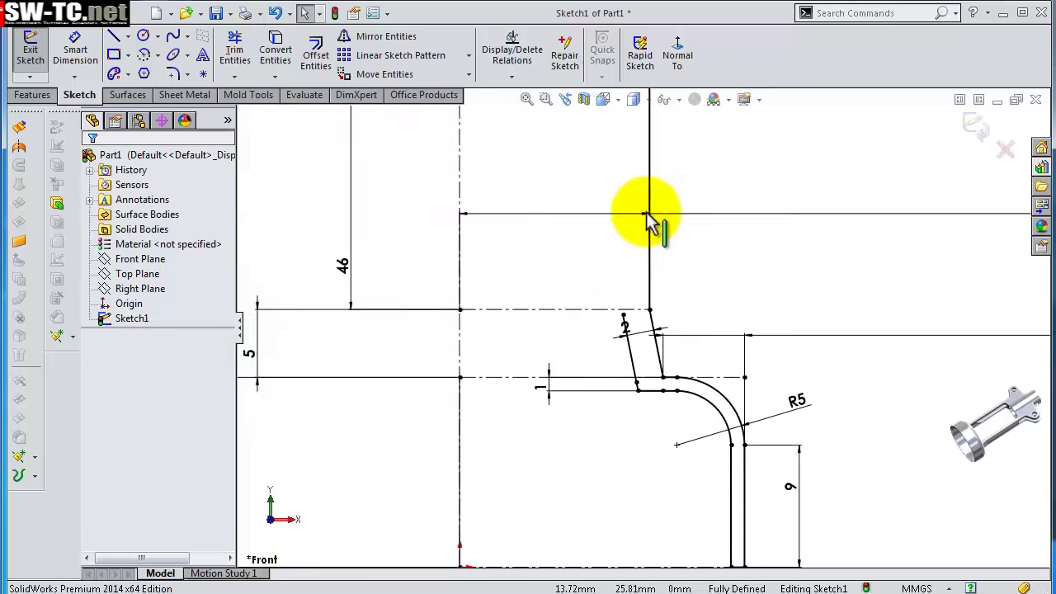
scroll(649, 217, up, 2)
scroll(632, 212, up, 2)
scroll(622, 199, down, 2)
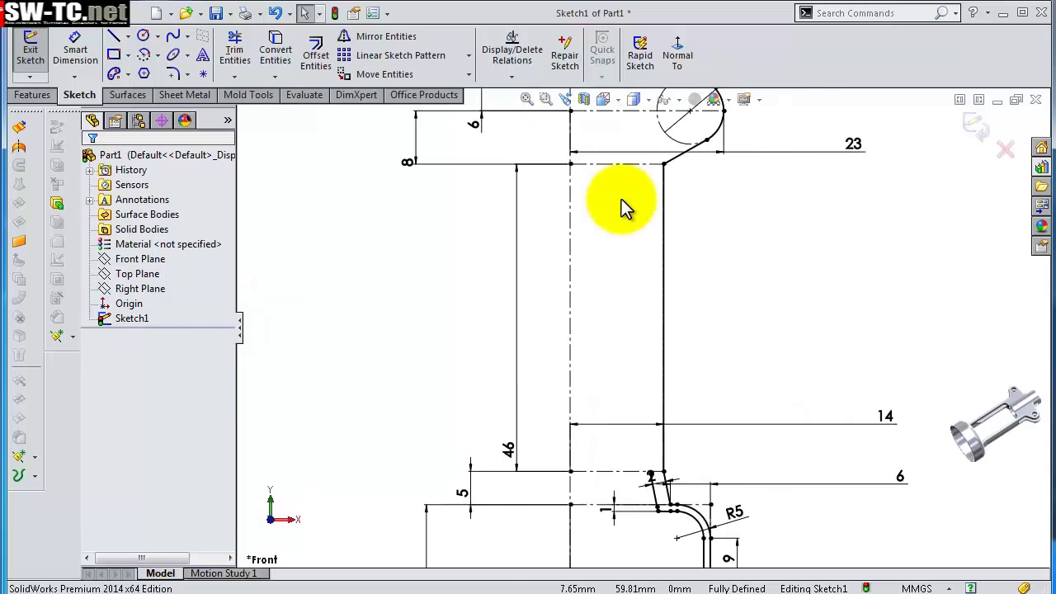
click(114, 46)
scroll(641, 453, down, 2)
scroll(667, 438, down, 2)
scroll(677, 444, down, 2)
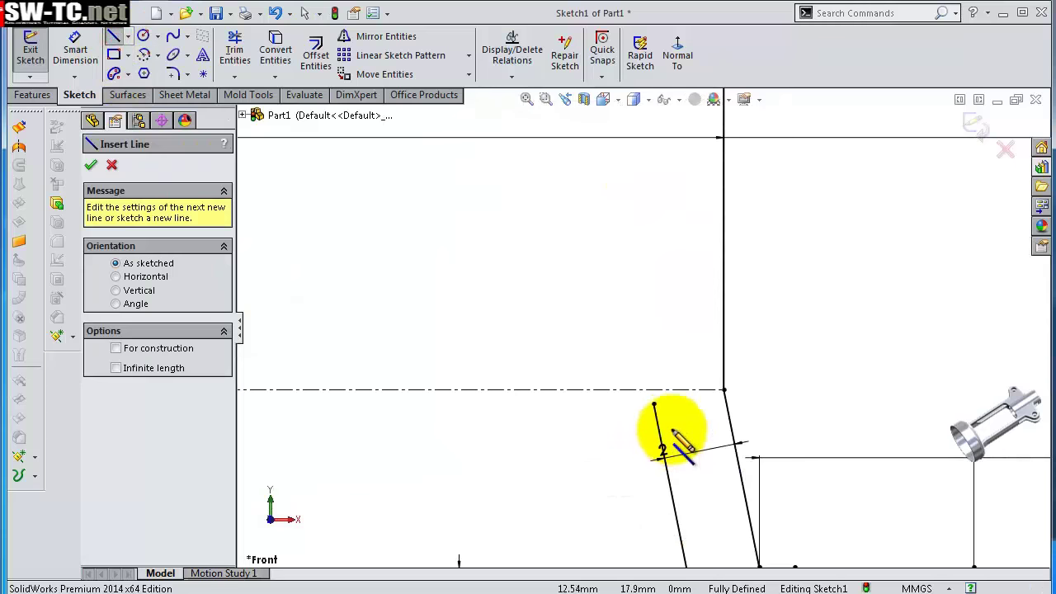
key(Escape)
scroll(608, 212, up, 3)
scroll(608, 188, up, 2)
scroll(625, 177, down, 2)
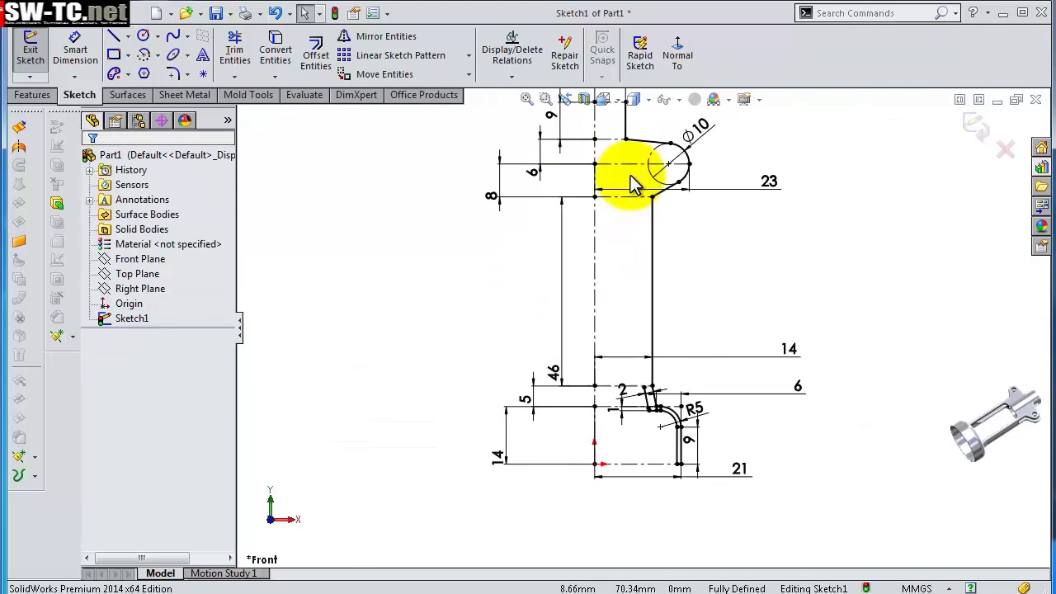
scroll(652, 183, down, 2)
scroll(648, 183, up, 2)
scroll(643, 170, up, 2)
scroll(649, 170, down, 1)
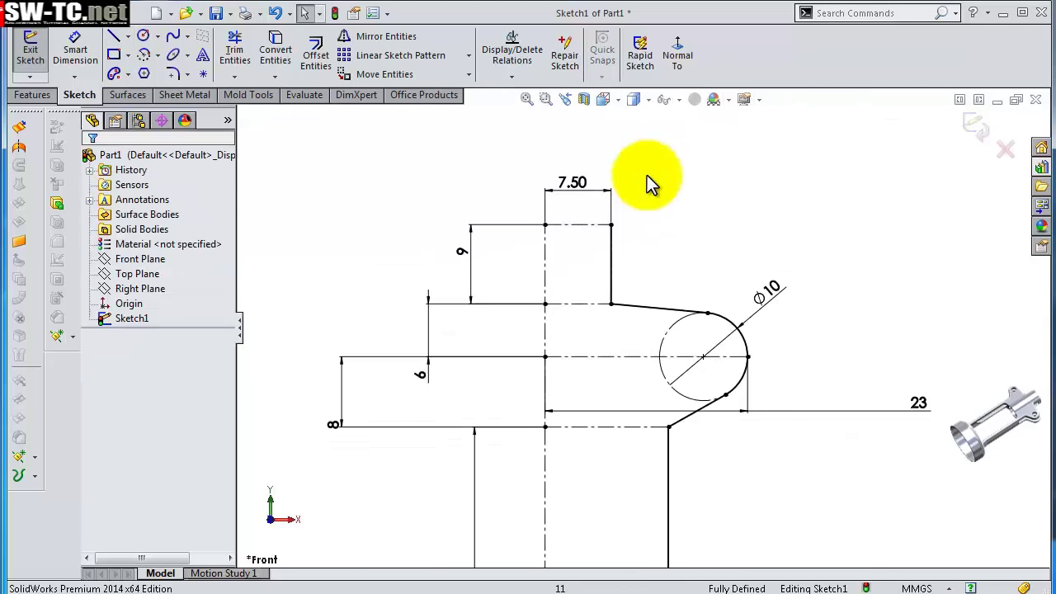
click(114, 37)
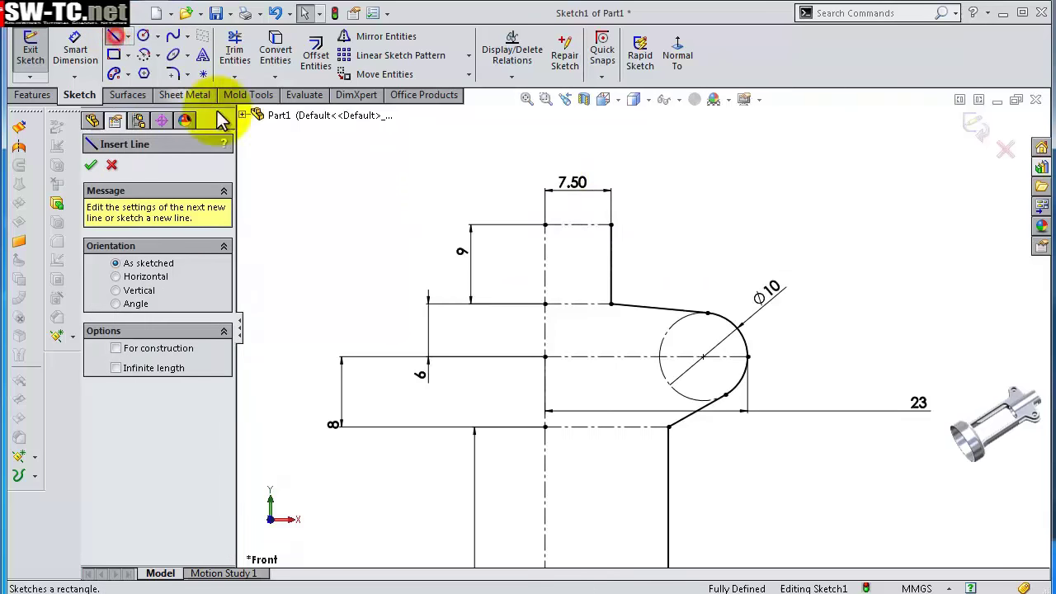
click(610, 225)
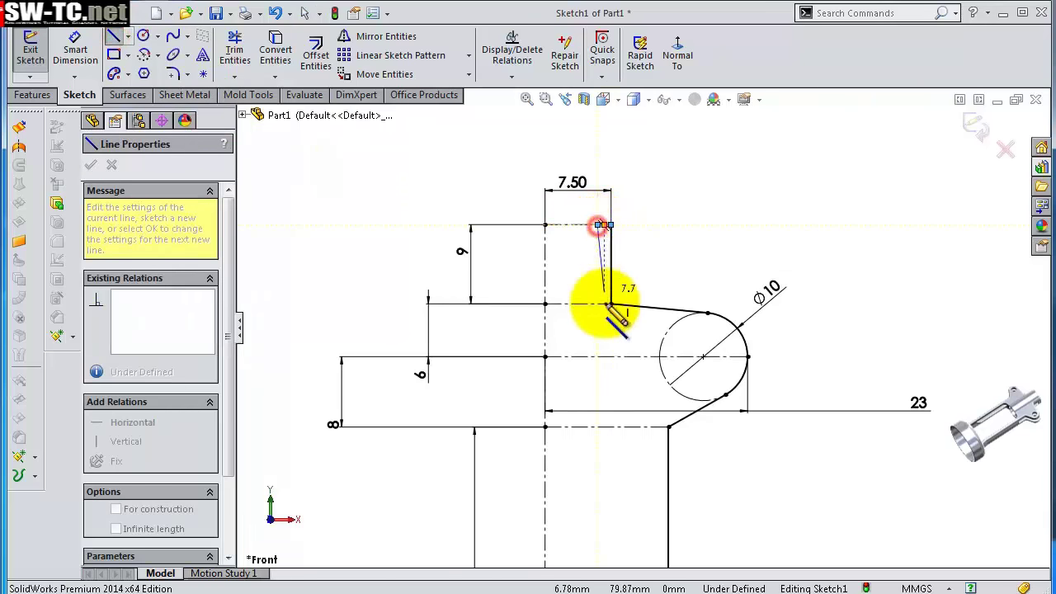
scroll(608, 354, up, 4)
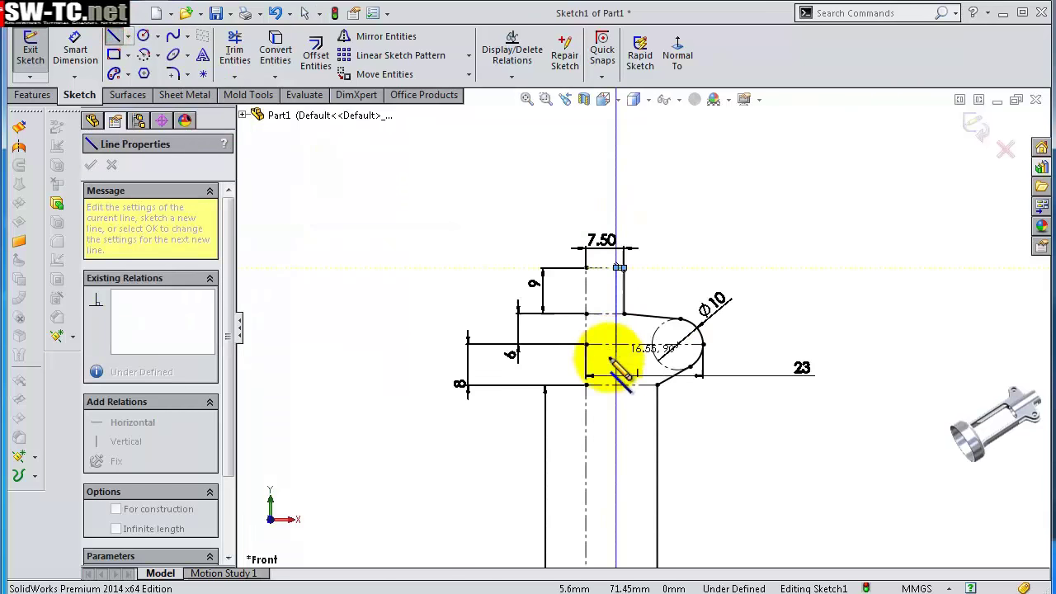
double_click(620, 437)
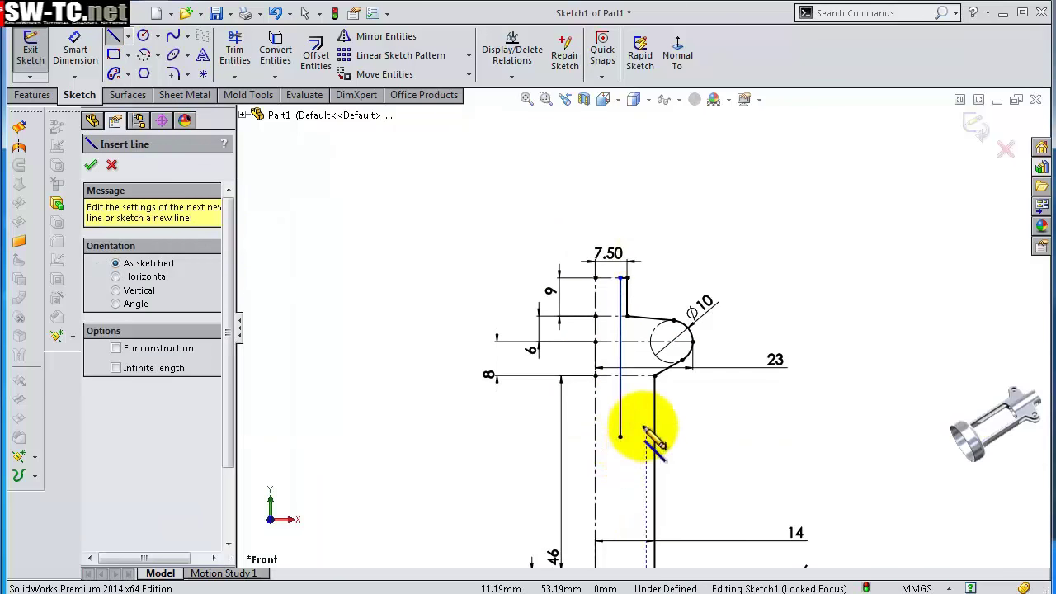
- Dimension the new vertical line to 29 mm long
key(s)
click(684, 440)
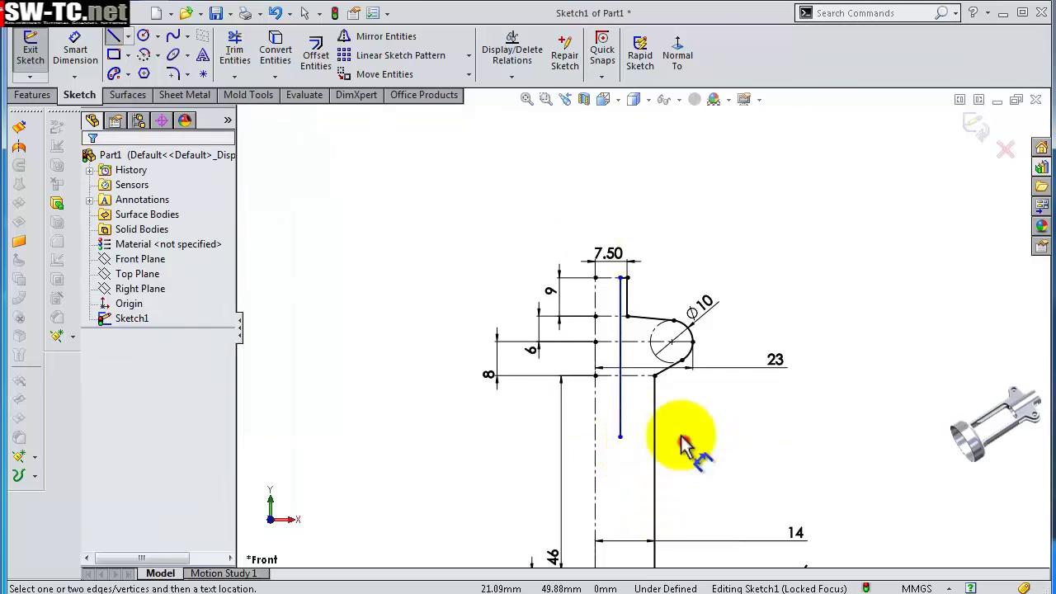
click(623, 404)
click(436, 381)
text(2)
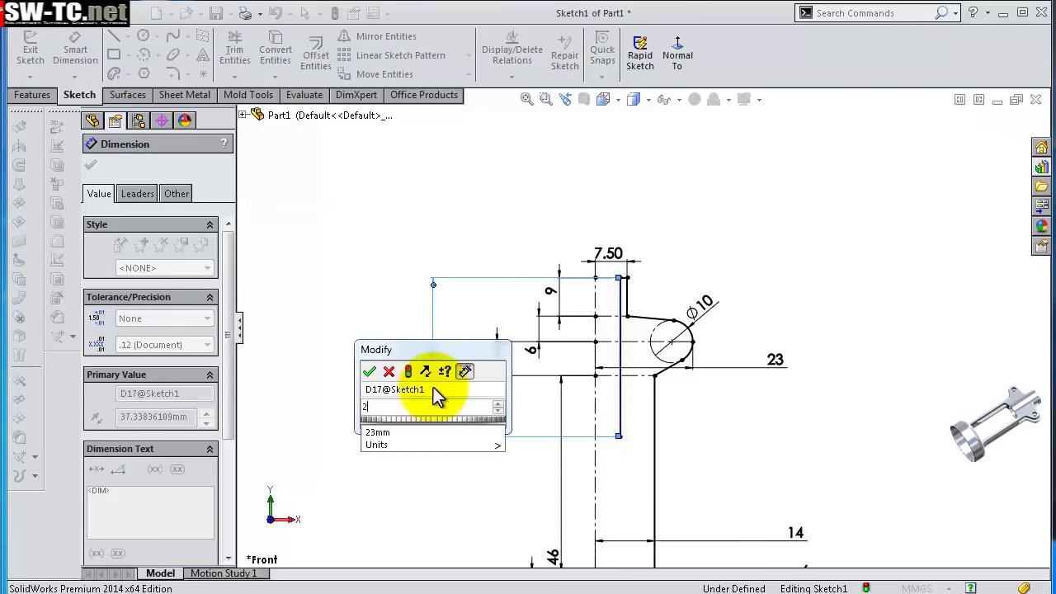
text(9)
key(Return)
- Dimension the gap from the top edge to 1 mm, fully defining Sketch1
scroll(648, 277, down, 5)
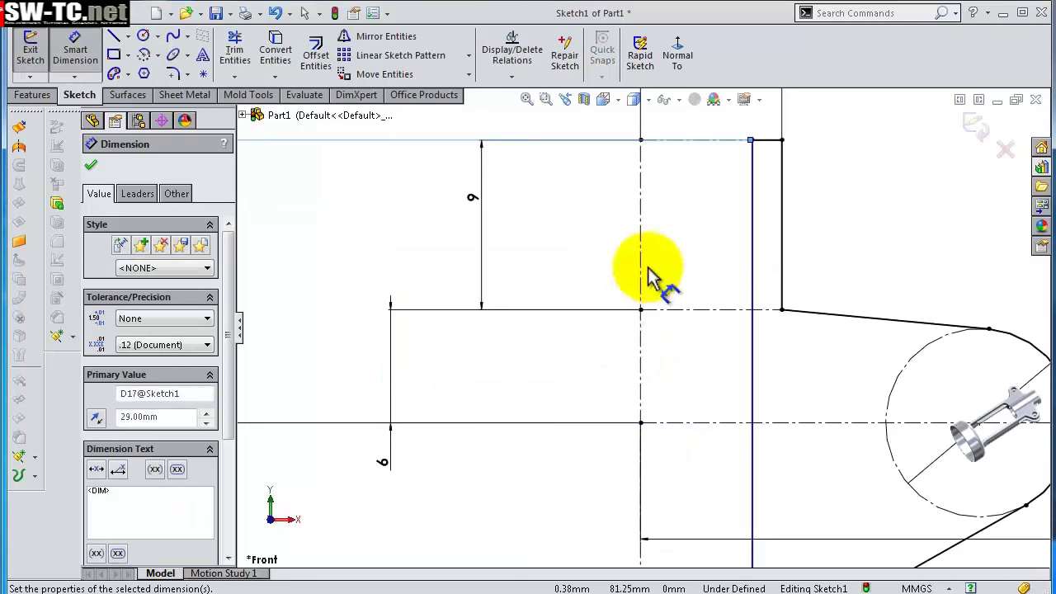
click(771, 141)
click(768, 128)
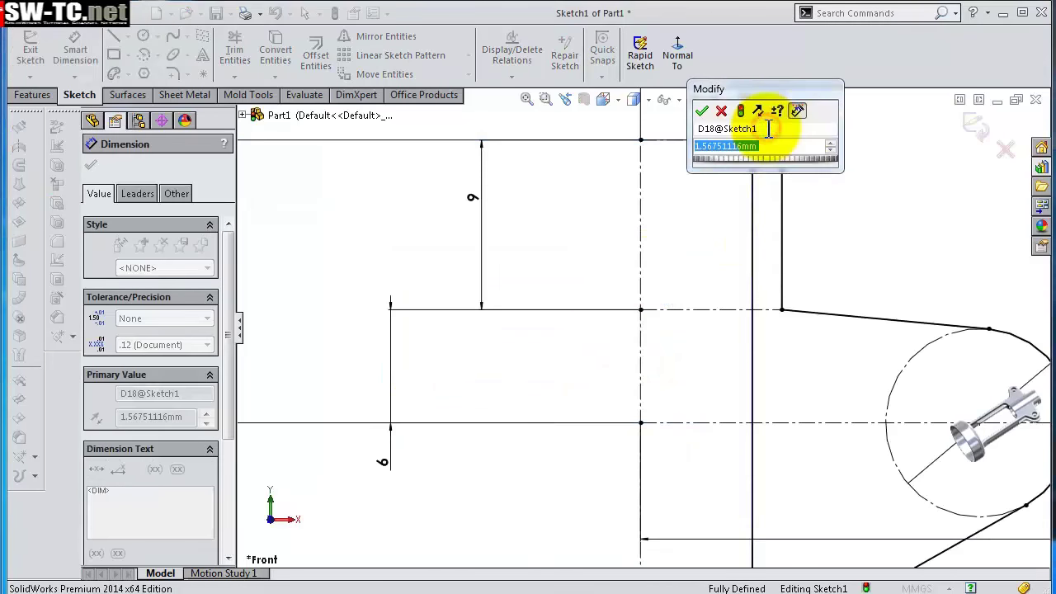
text(1)
key(Return)
scroll(801, 264, up, 3)
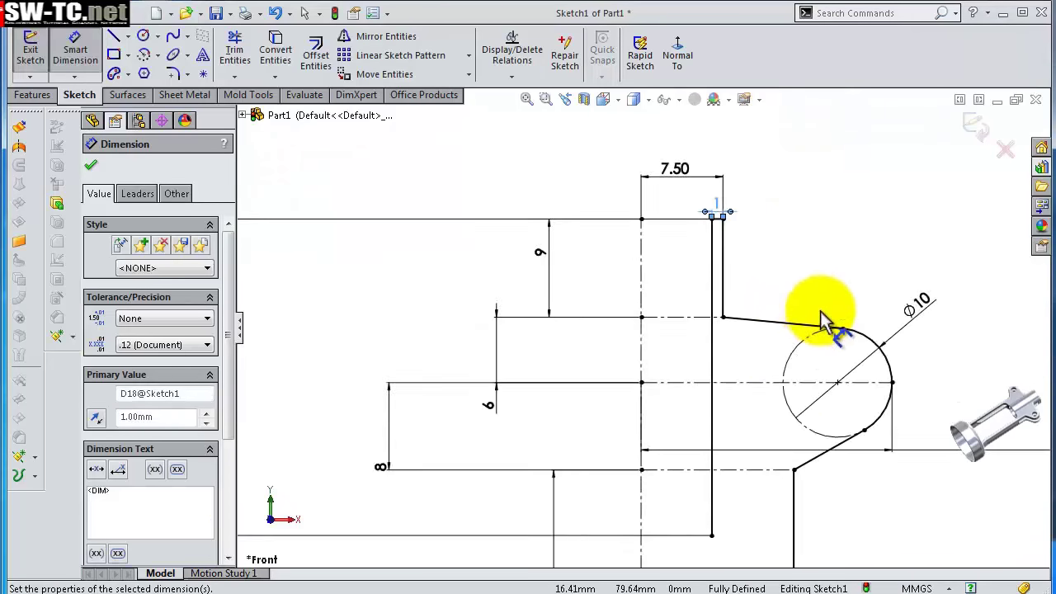
scroll(753, 444, up, 2)
scroll(749, 432, up, 2)
scroll(701, 464, up, 2)
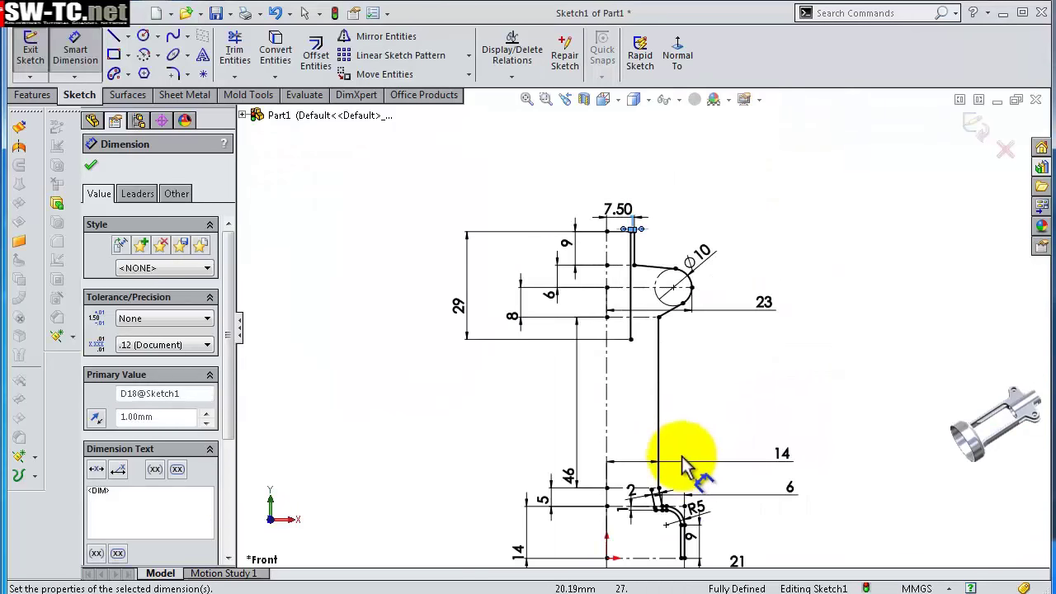
scroll(657, 443, down, 3)
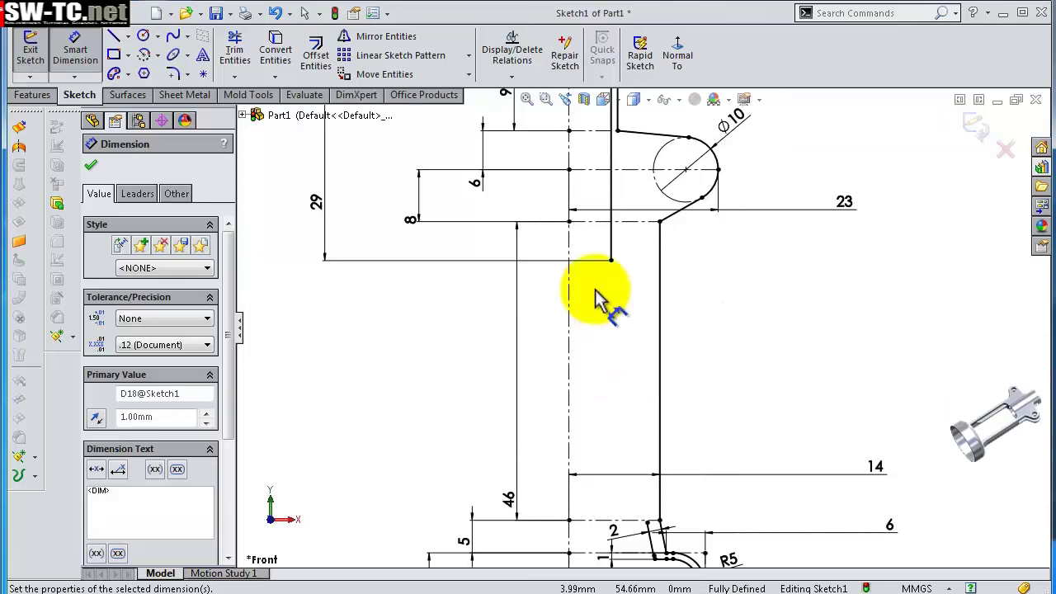
- Draw a vertical line up from the lower shoulder, ending in a tangent arc to the horizontal edge
click(113, 35)
scroll(503, 461, up, 2)
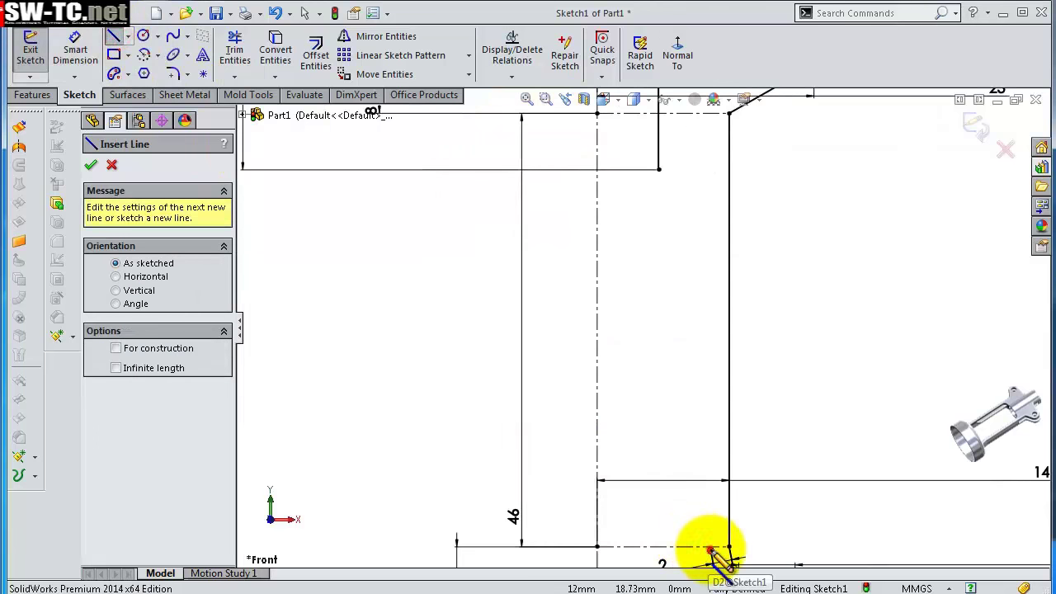
click(711, 551)
scroll(701, 365, down, 2)
scroll(702, 293, up, 4)
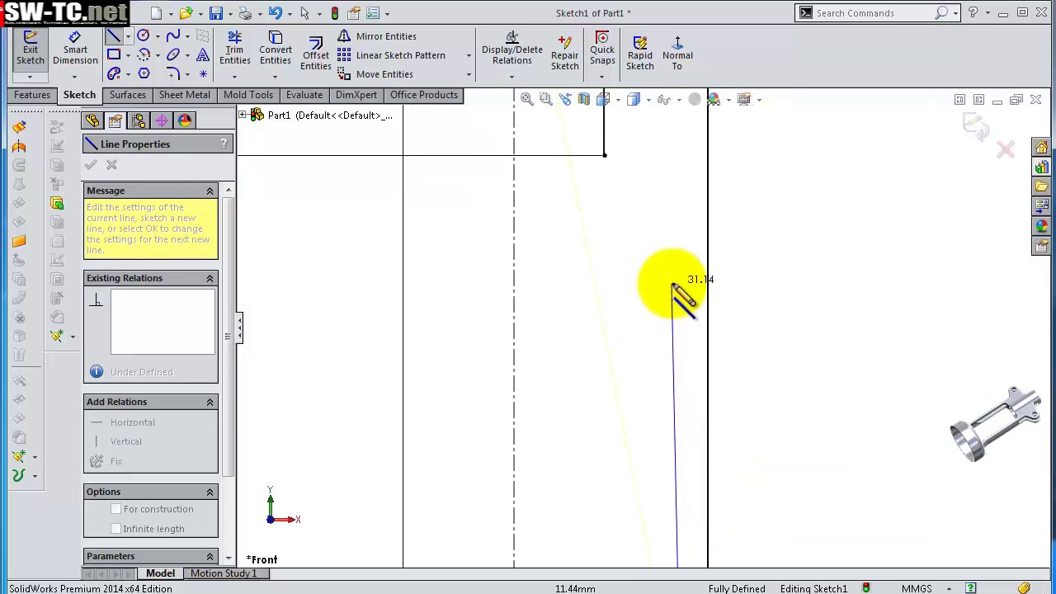
click(681, 200)
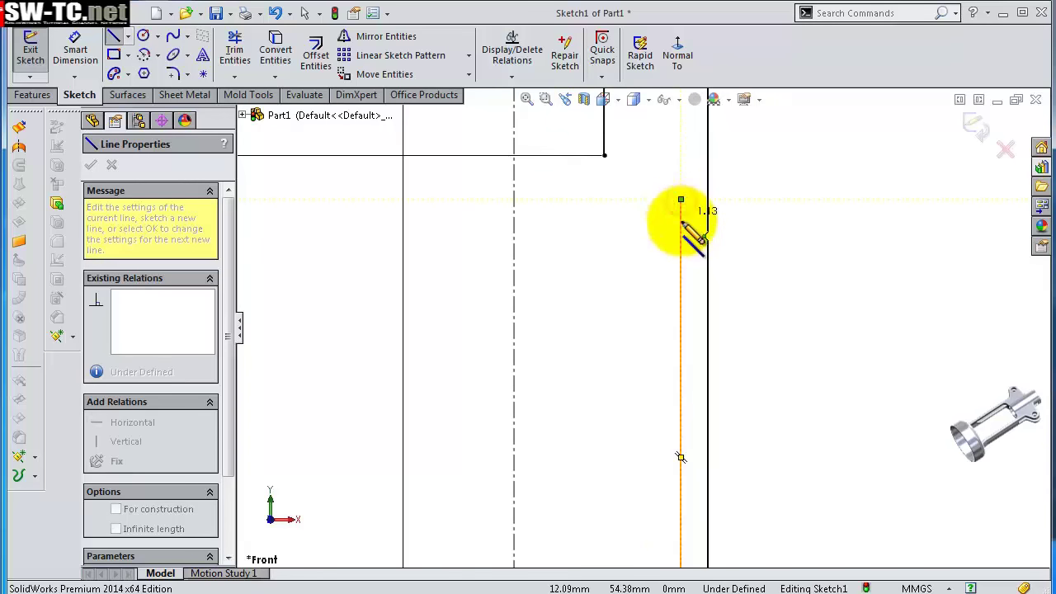
click(636, 156)
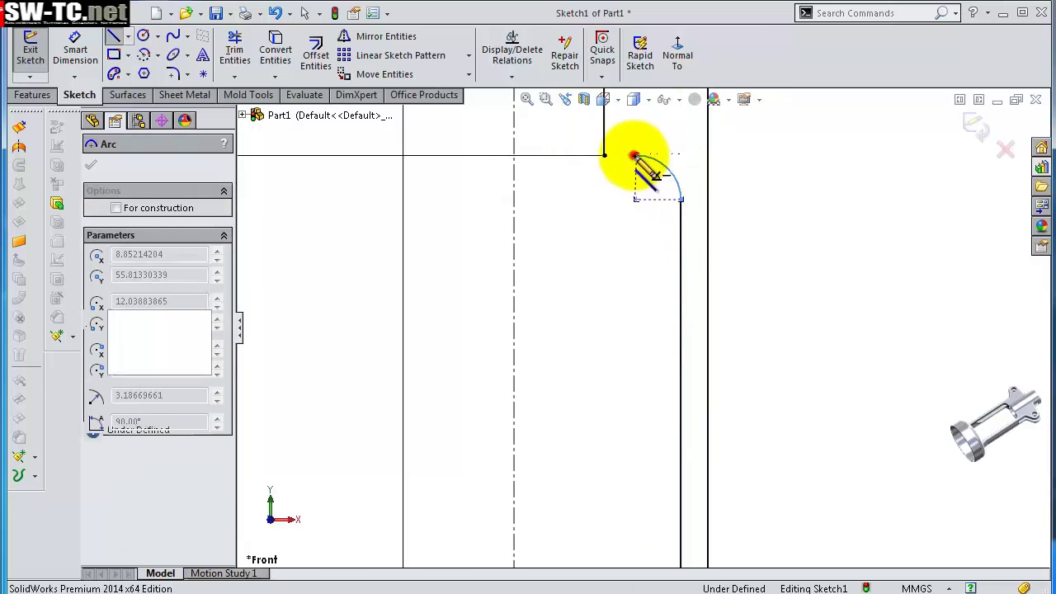
- Dimension the tangent arc to R4
right_click(627, 198)
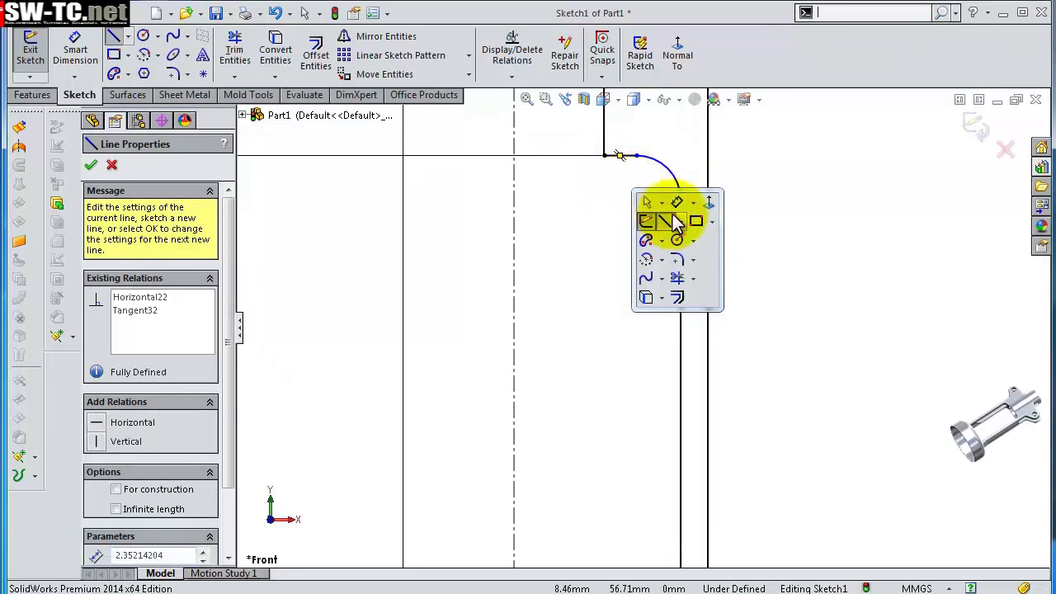
click(672, 190)
click(675, 177)
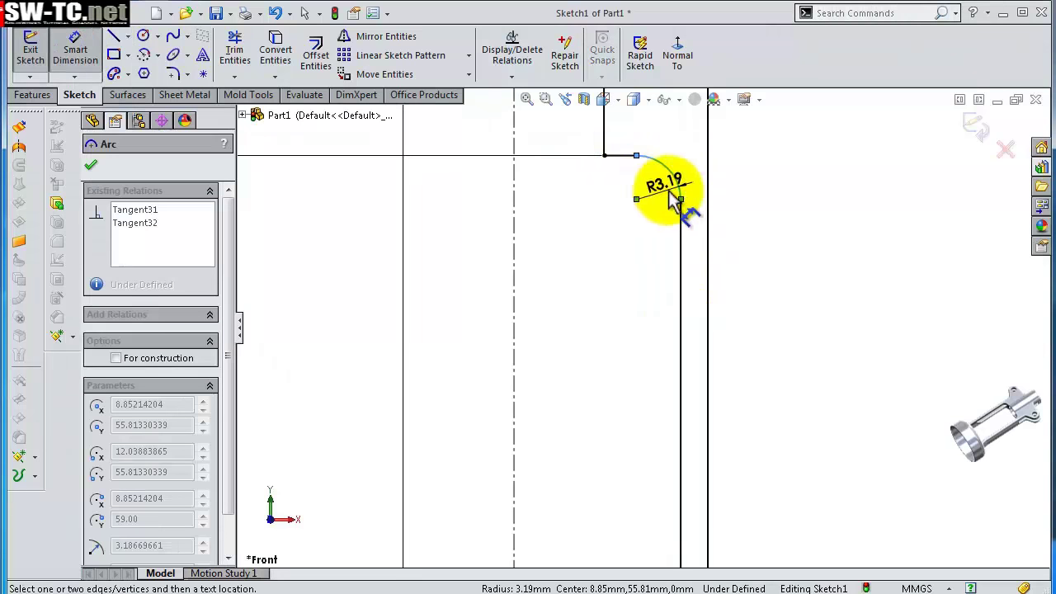
click(685, 182)
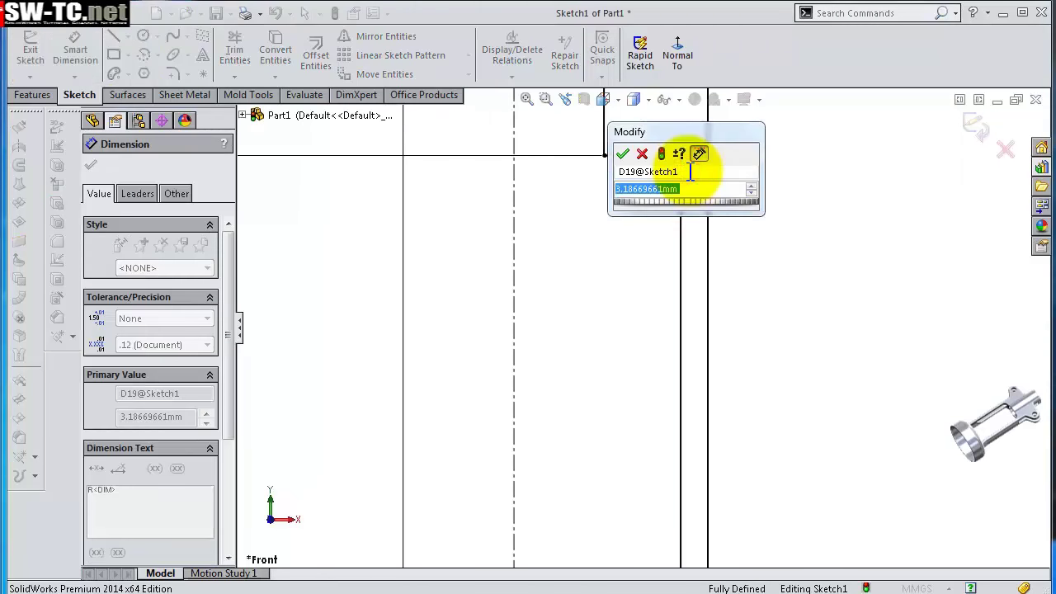
text(4)
key(Return)
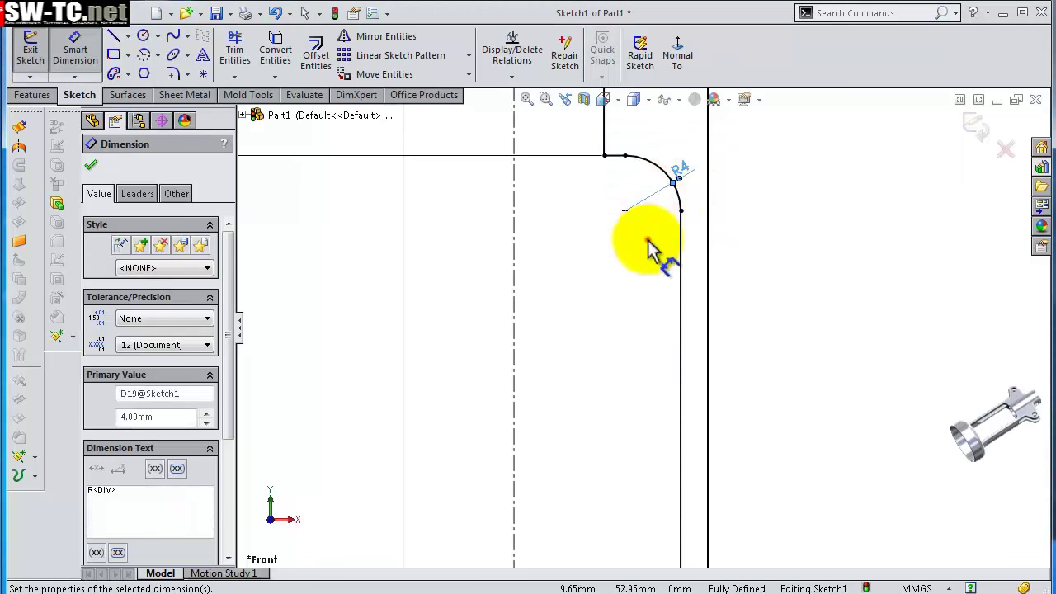
click(655, 239)
scroll(726, 263, up, 1)
scroll(735, 266, up, 2)
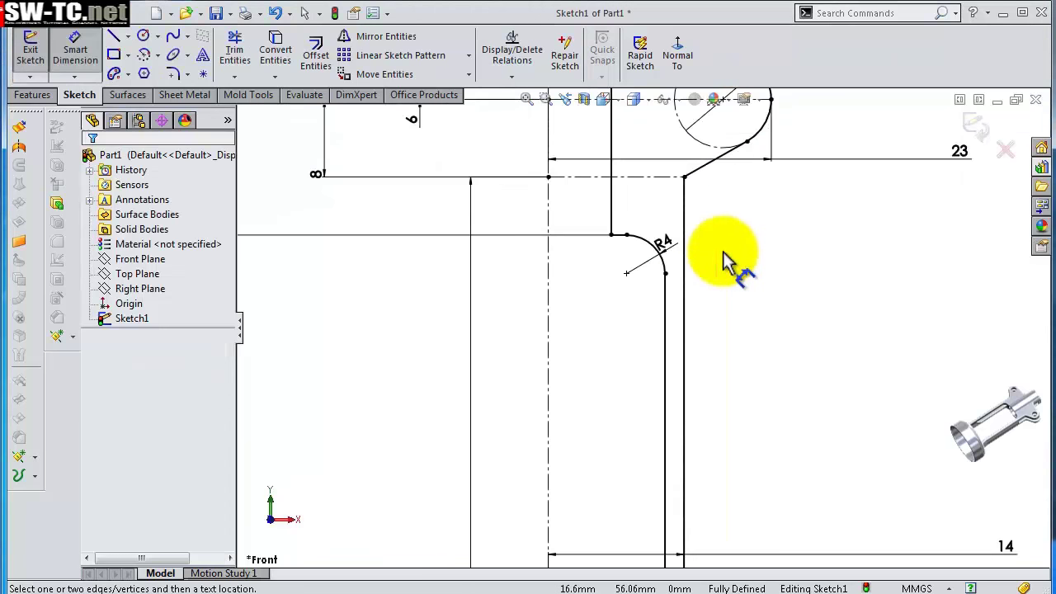
scroll(726, 335, up, 2)
scroll(718, 342, up, 1)
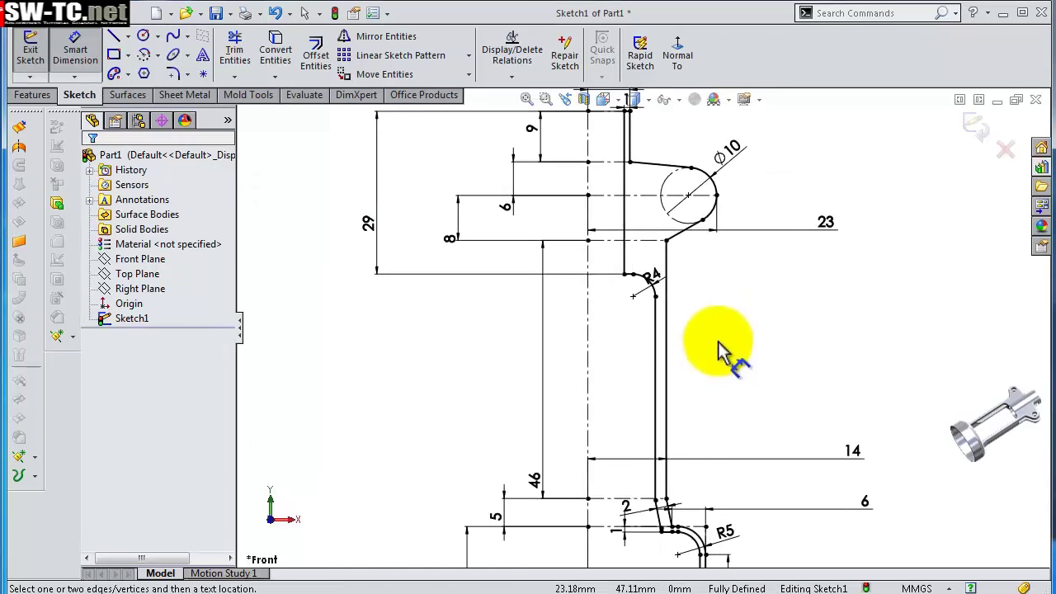
scroll(701, 424, up, 1)
scroll(667, 462, up, 1)
scroll(652, 467, down, 2)
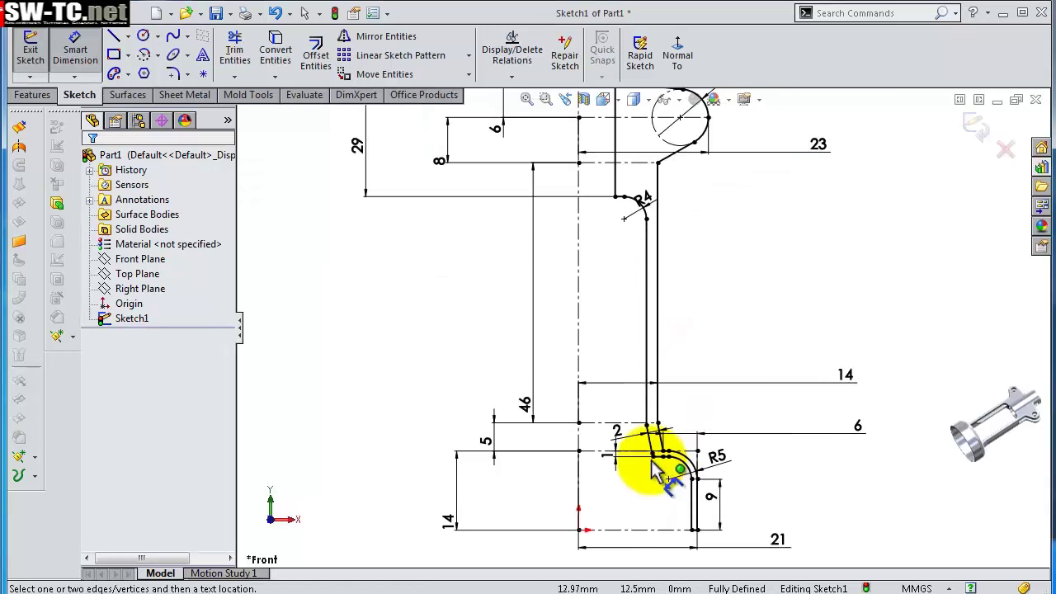
scroll(614, 440, up, 1)
scroll(620, 396, up, 1)
scroll(628, 305, down, 1)
scroll(627, 264, down, 1)
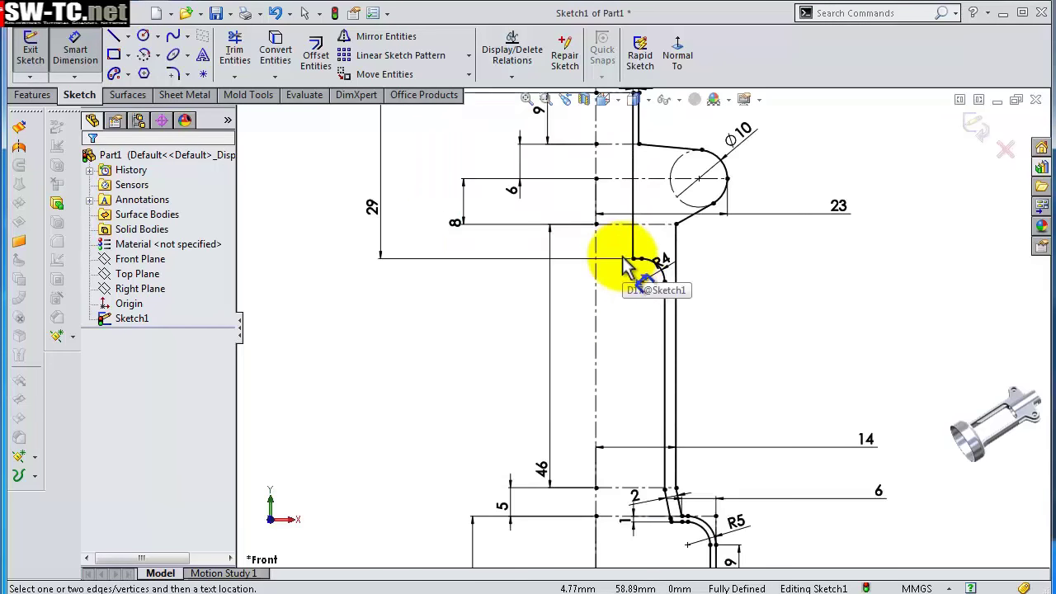
scroll(625, 256, up, 1)
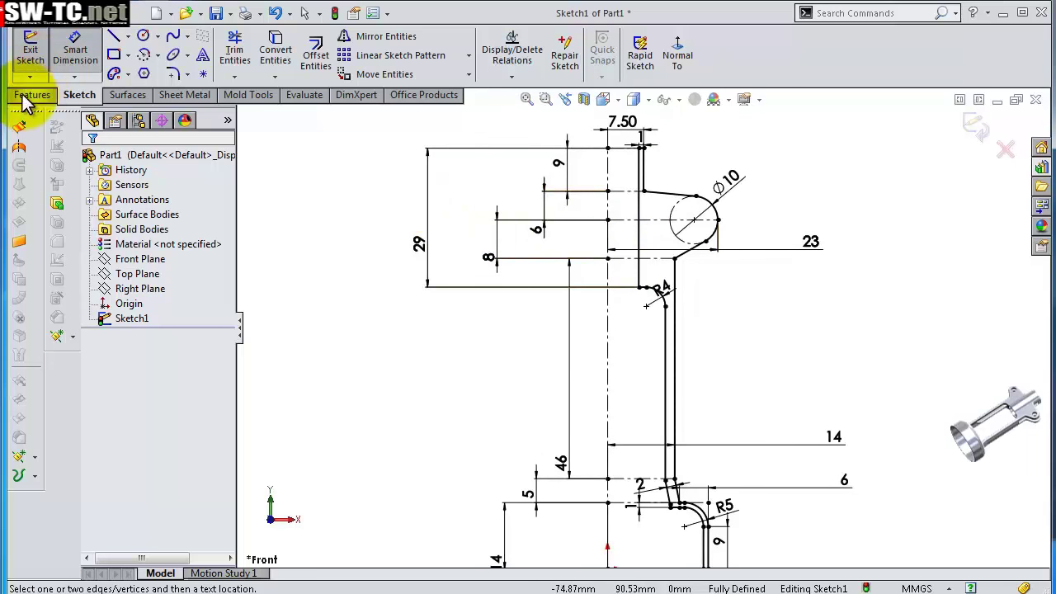
- Revolve Sketch1 a full 360° about Line1 to create Revolve1
click(32, 95)
click(89, 65)
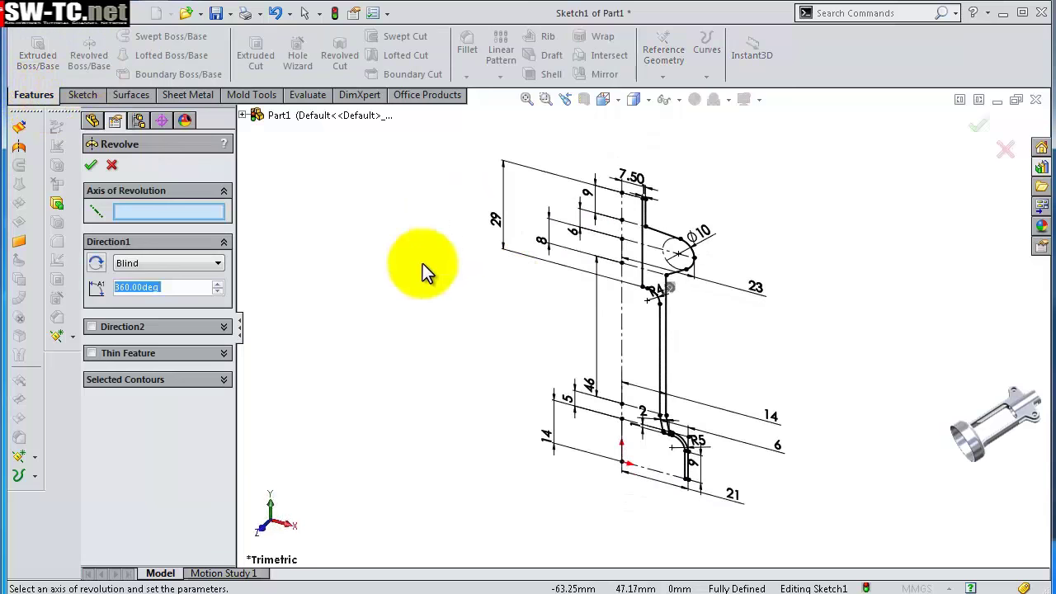
click(624, 297)
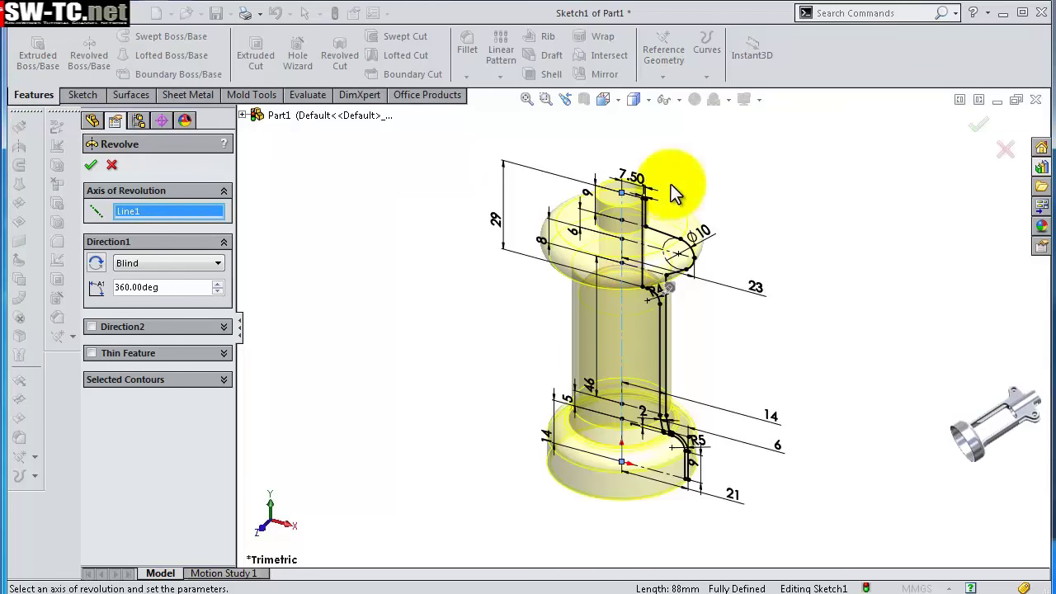
click(980, 130)
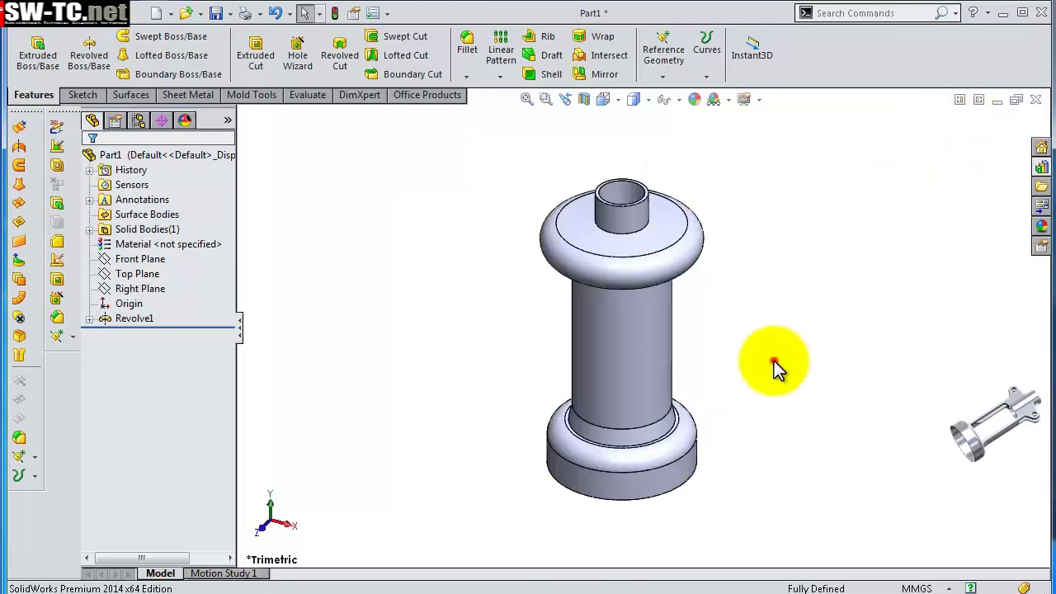
mouse_move(778, 361)
middle_down()
mouse_move(754, 240)
mouse_move(724, 318)
mouse_move(649, 336)
mouse_move(691, 316)
mouse_move(718, 330)
mouse_move(740, 517)
mouse_move(842, 123)
mouse_move(830, 206)
mouse_move(772, 251)
mouse_move(652, 228)
mouse_move(625, 200)
mouse_move(627, 340)
middle_up()
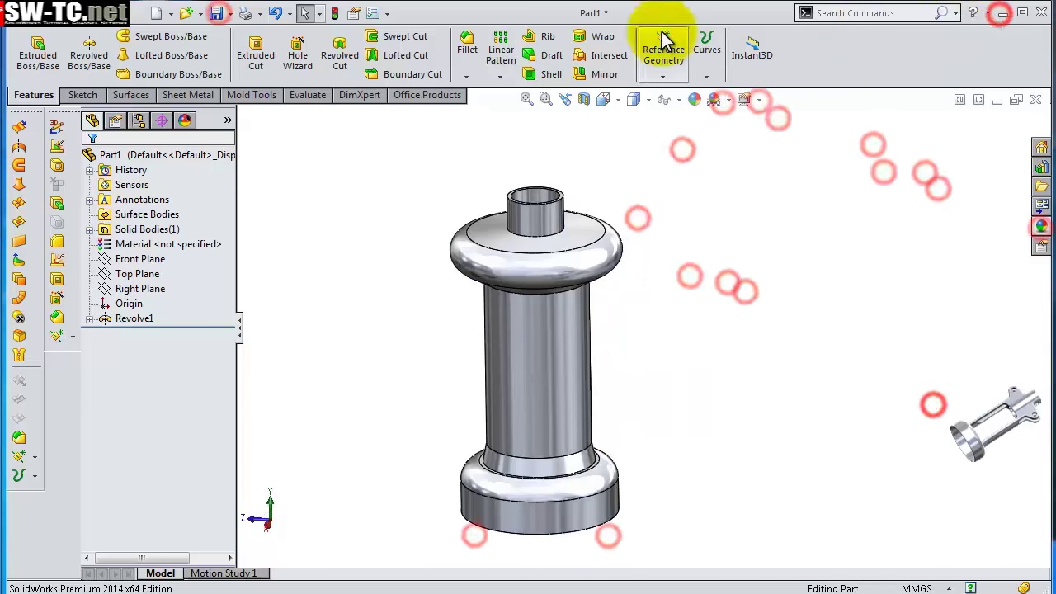
- Start a 2 mm fillet on the top boss base edge and the disk's lower edge
click(467, 46)
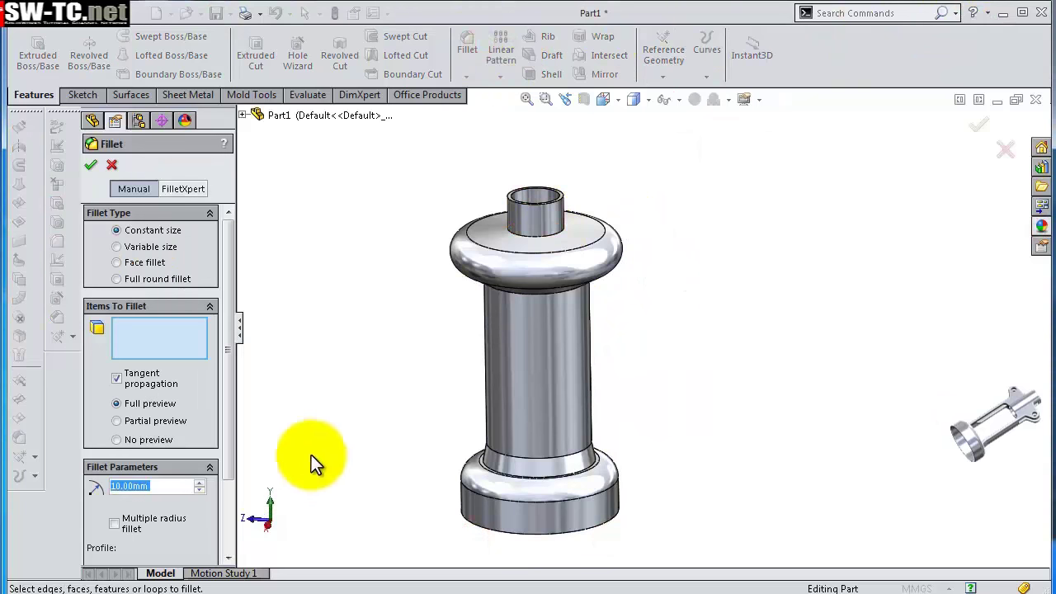
text(2)
click(161, 487)
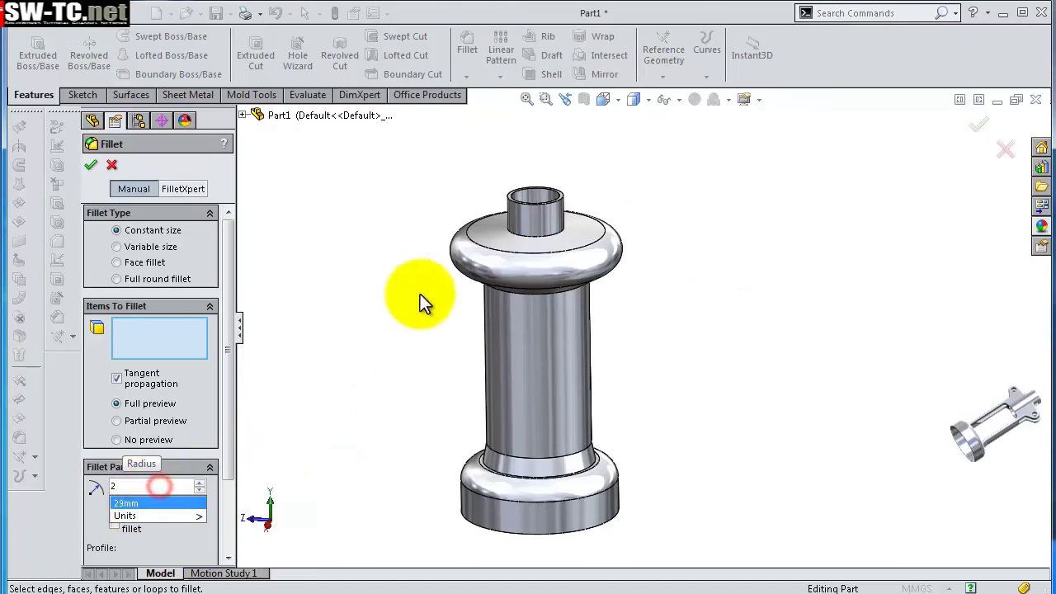
scroll(530, 259, down, 3)
click(604, 241)
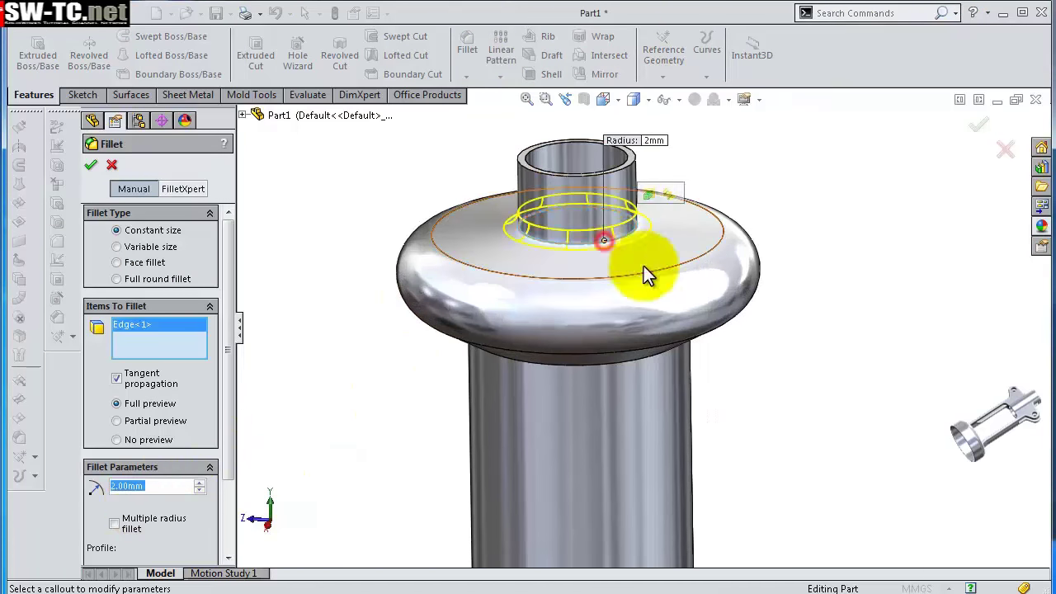
middle_drag(767, 378, 747, 323)
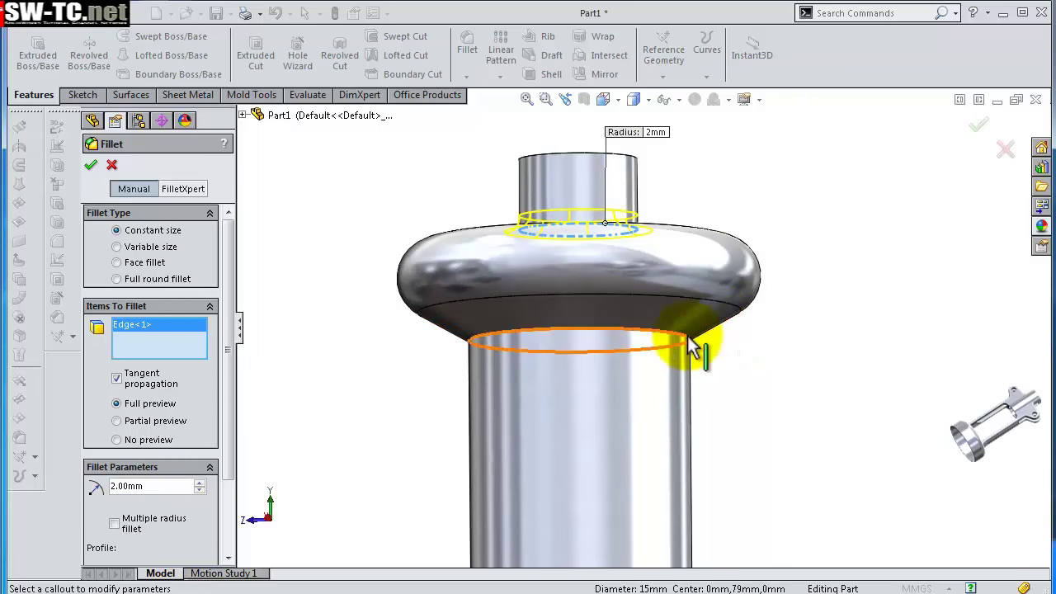
click(691, 339)
- Add the two lower cylinder junction edges and confirm the 2 mm Fillet1
scroll(709, 387, up, 3)
scroll(673, 483, down, 3)
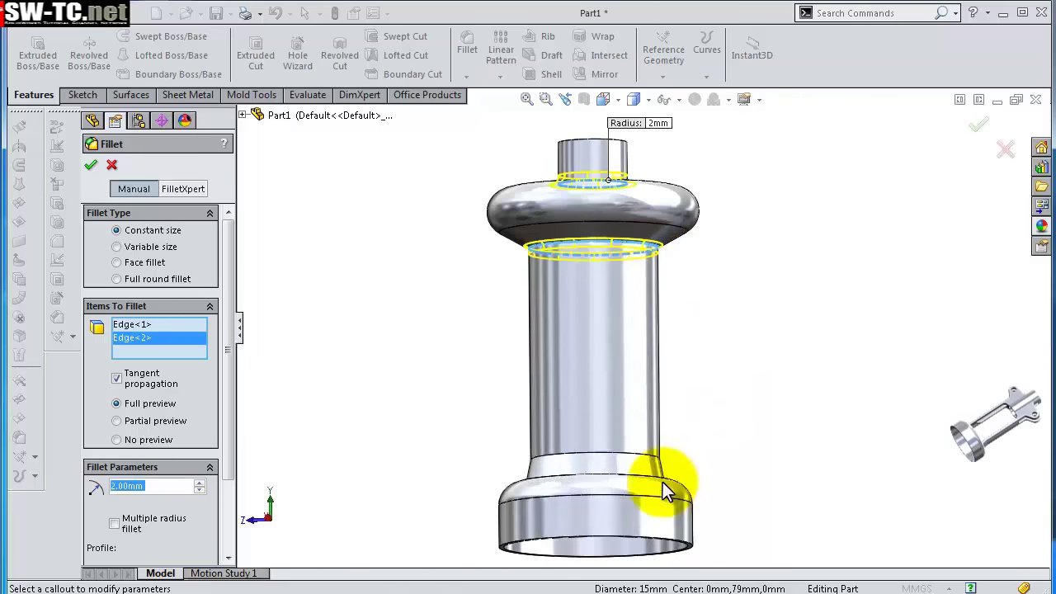
scroll(665, 446, down, 3)
scroll(664, 438, down, 2)
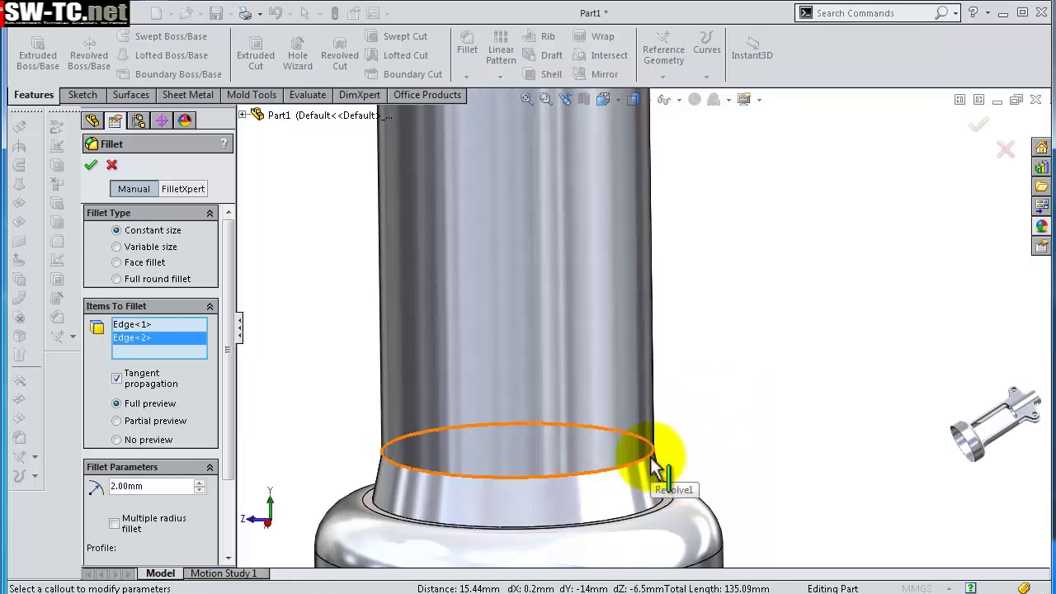
click(652, 466)
scroll(666, 471, down, 3)
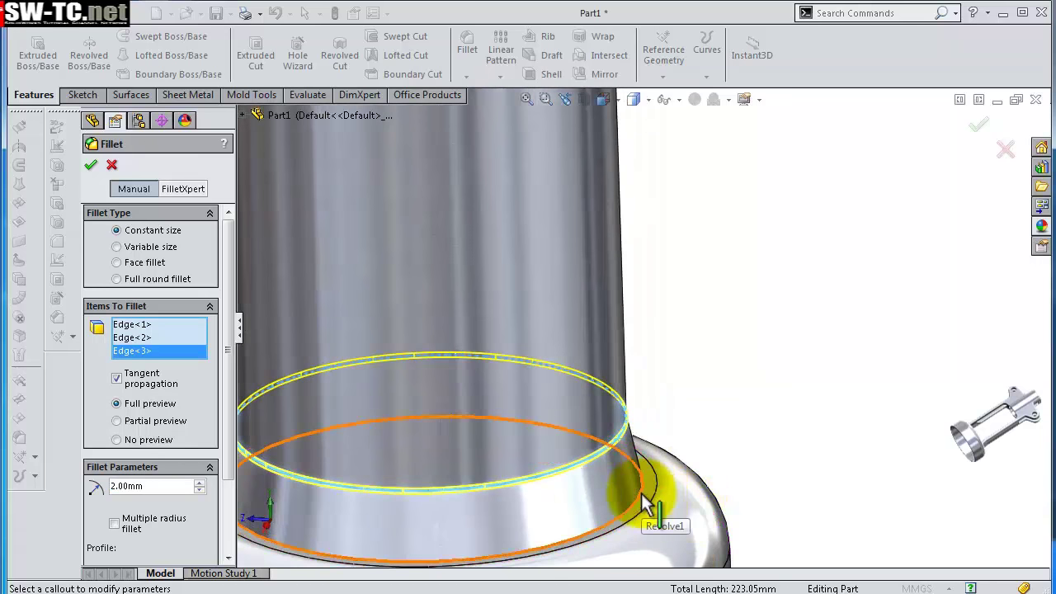
click(642, 495)
scroll(714, 470, up, 4)
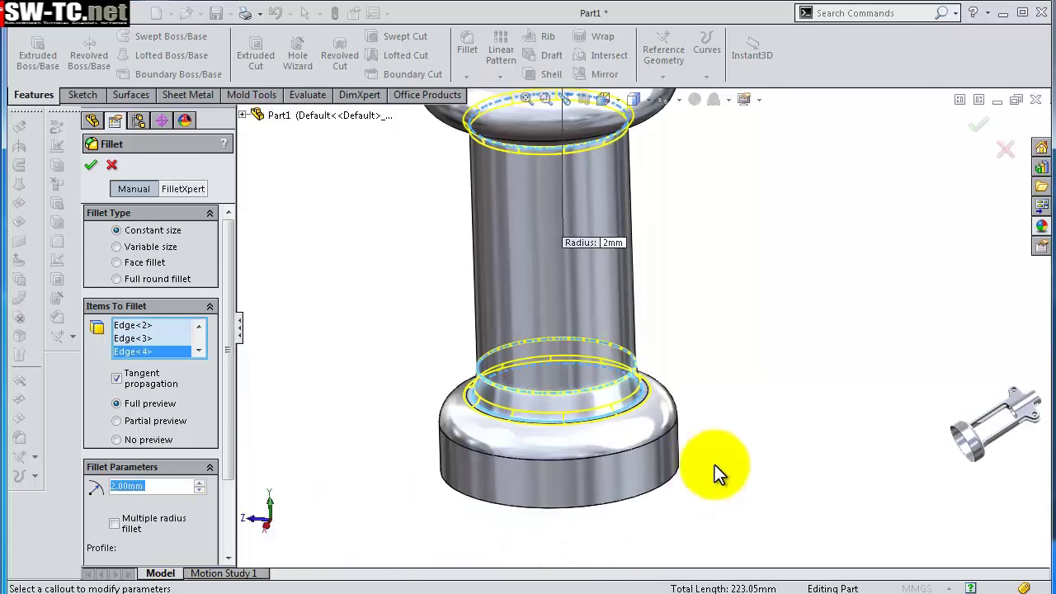
mouse_move(700, 463)
middle_down()
mouse_move(735, 313)
mouse_move(726, 275)
mouse_move(702, 283)
mouse_move(776, 422)
middle_up()
click(994, 130)
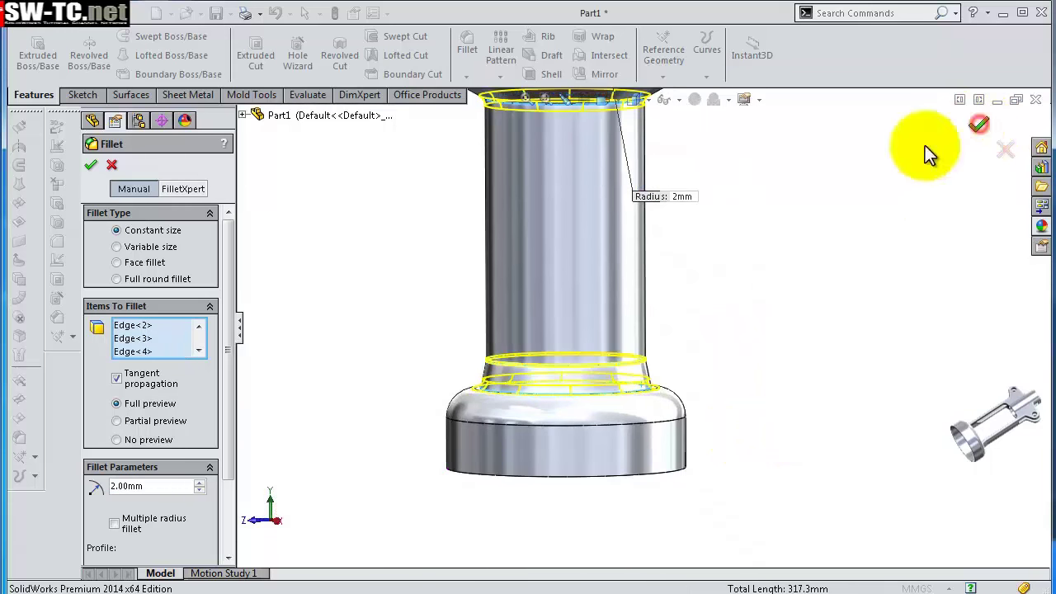
scroll(736, 228, up, 1)
scroll(732, 266, up, 2)
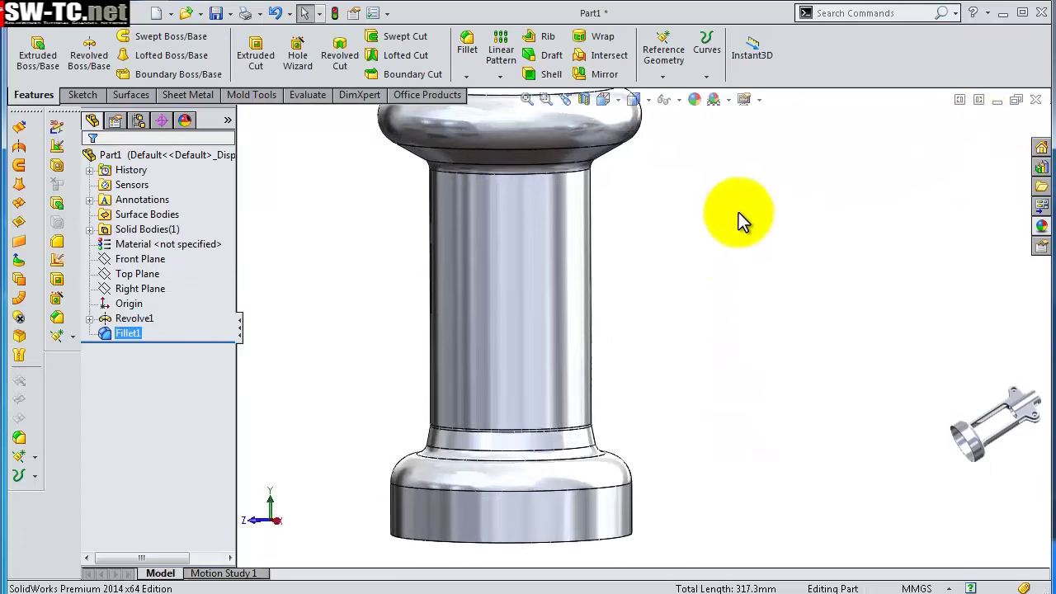
scroll(738, 212, up, 2)
scroll(721, 207, up, 1)
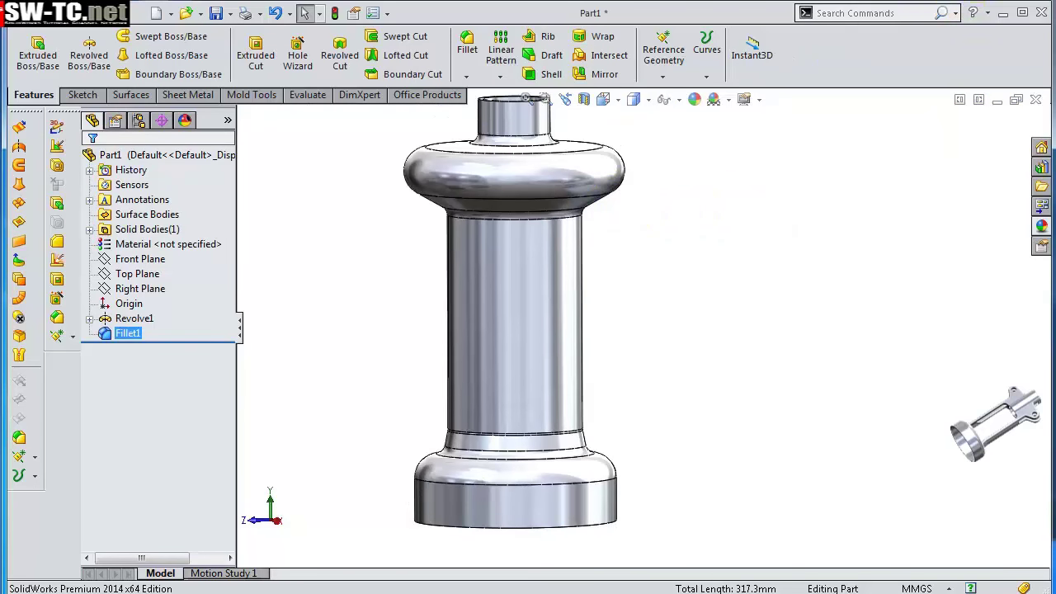
mouse_move(620, 212)
middle_down()
mouse_move(568, 199)
mouse_move(631, 431)
mouse_move(677, 229)
mouse_move(635, 264)
middle_up()
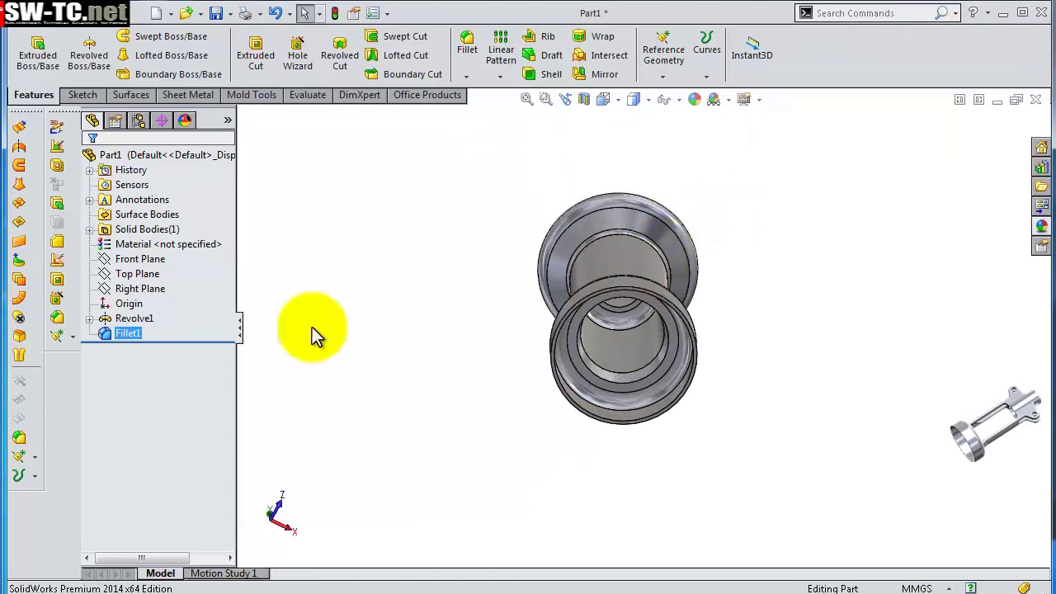
- Edit Fillet1 to add the inner bore edge as a fifth 2 mm edge
click(123, 332)
click(132, 292)
scroll(636, 365, down, 2)
scroll(765, 422, down, 2)
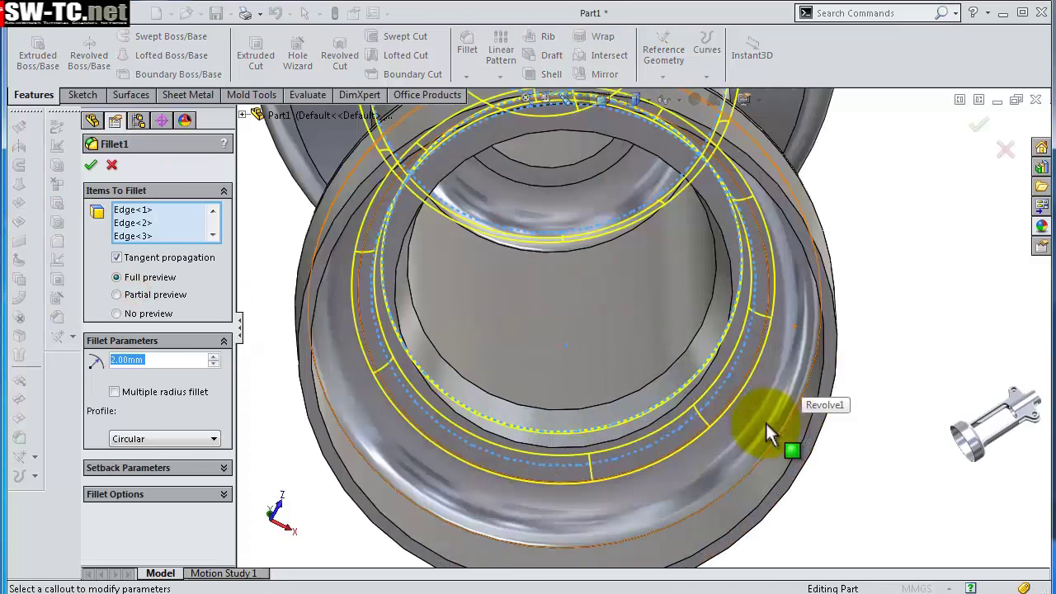
scroll(766, 421, down, 3)
click(664, 373)
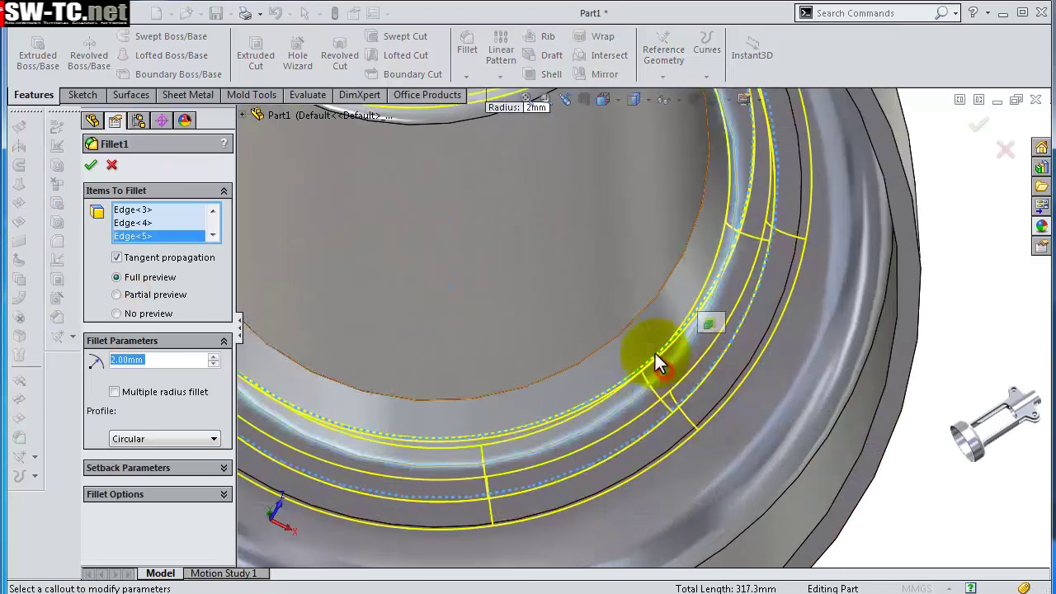
scroll(655, 357, up, 4)
scroll(573, 260, down, 3)
scroll(557, 248, down, 1)
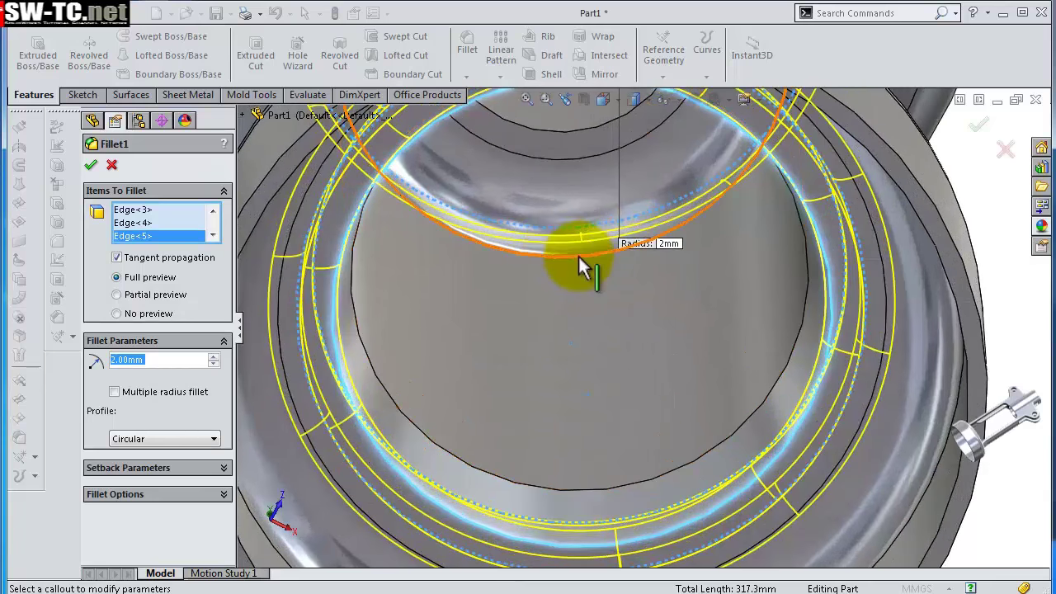
scroll(613, 272, up, 4)
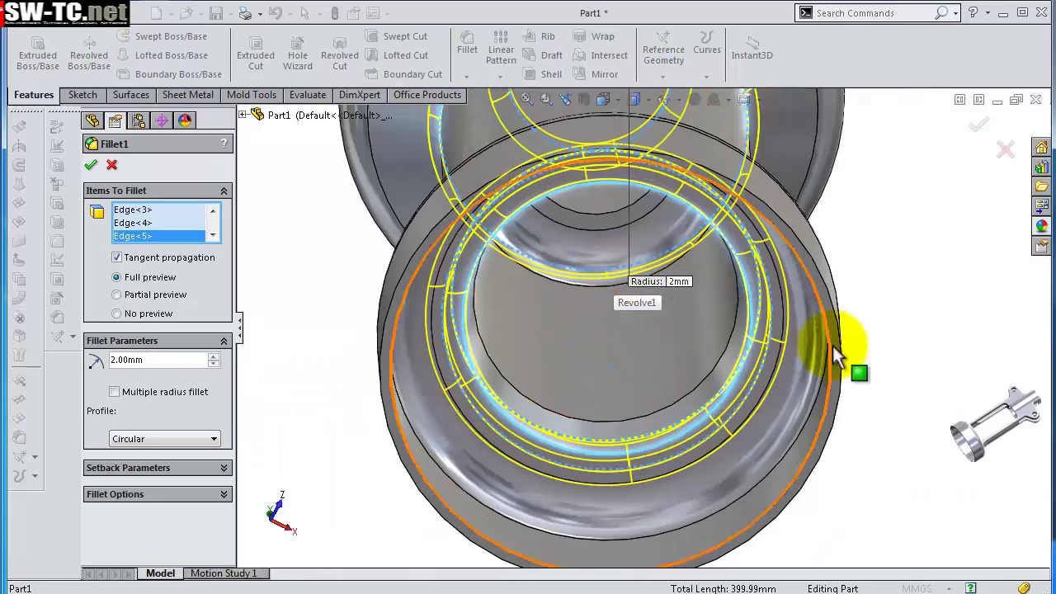
mouse_move(837, 349)
middle_down()
mouse_move(850, 316)
mouse_move(1004, 122)
middle_up()
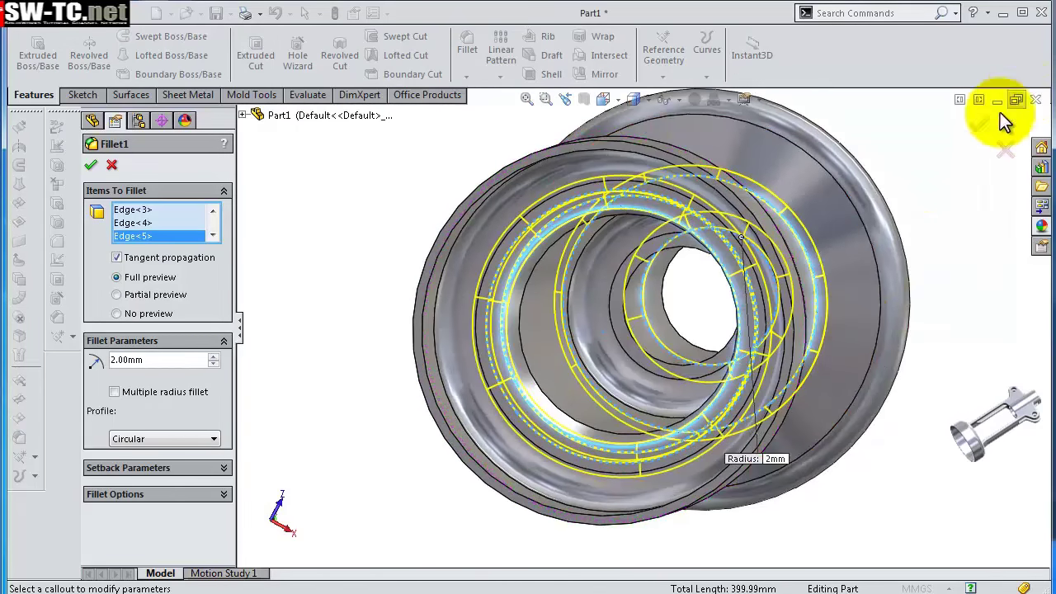
click(977, 125)
mouse_move(696, 307)
middle_down()
mouse_move(695, 349)
mouse_move(708, 352)
mouse_move(754, 306)
mouse_move(608, 311)
mouse_move(801, 425)
mouse_move(830, 459)
mouse_move(715, 366)
mouse_move(707, 347)
middle_up()
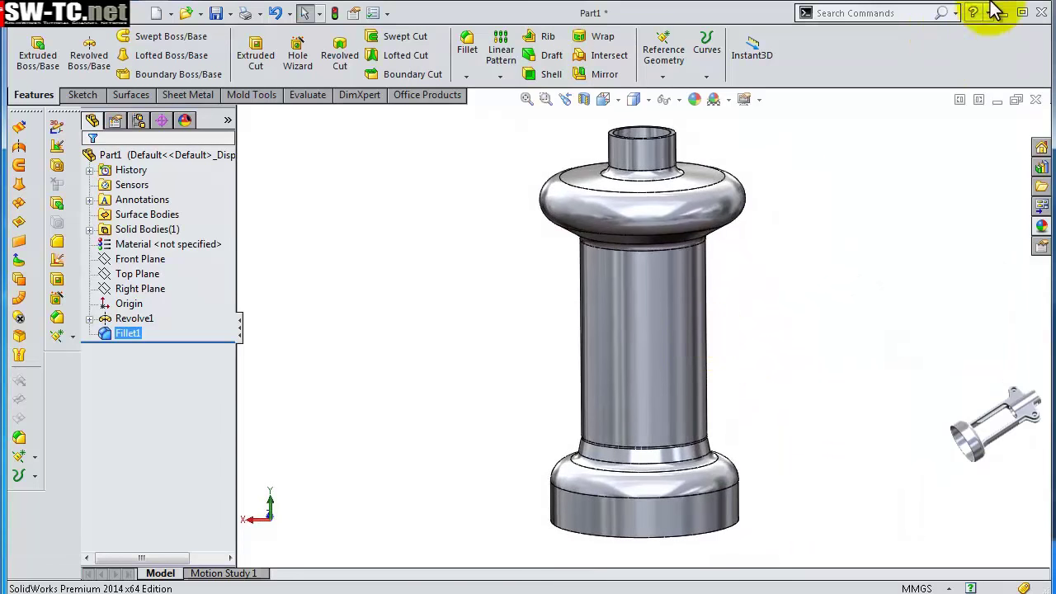
- Start a new sketch on the top ring face, viewed normal to it
mouse_move(766, 377)
middle_down()
mouse_move(777, 405)
mouse_move(707, 288)
mouse_move(731, 354)
mouse_move(712, 349)
middle_up()
scroll(707, 288, down, 3)
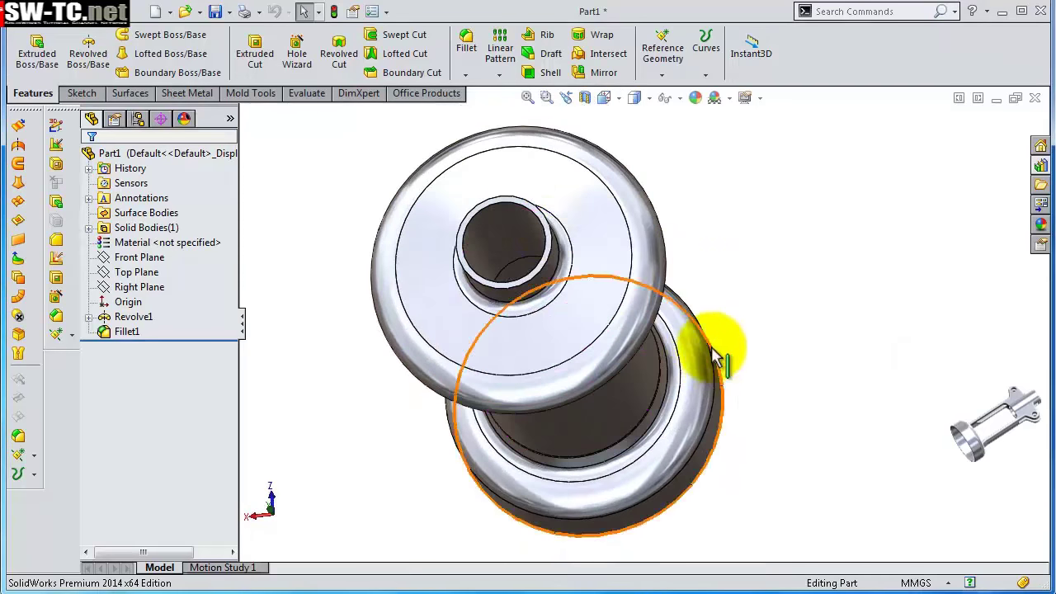
scroll(551, 235, down, 3)
click(547, 221)
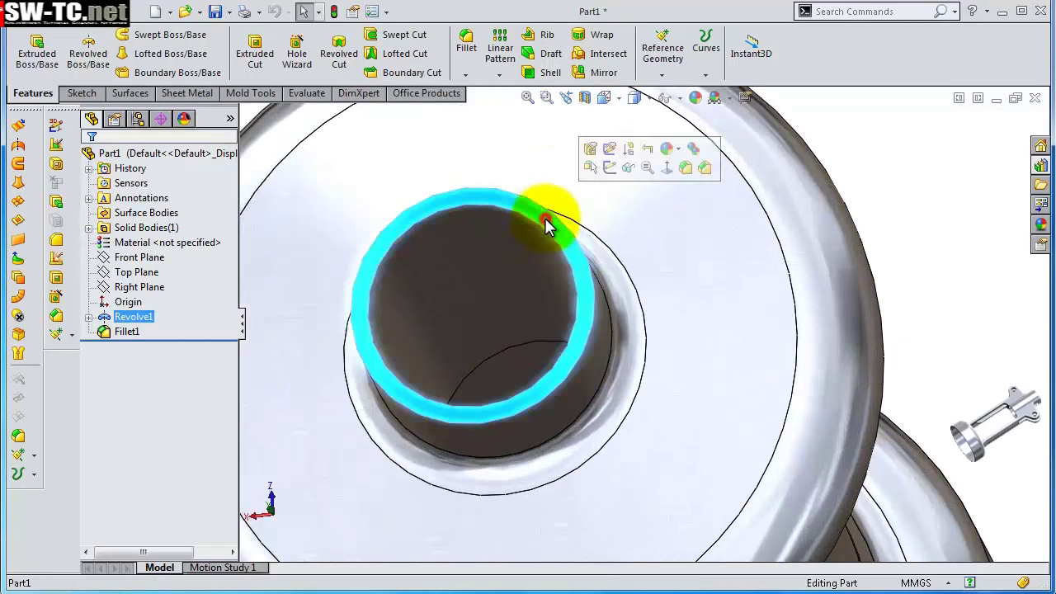
click(608, 171)
click(675, 61)
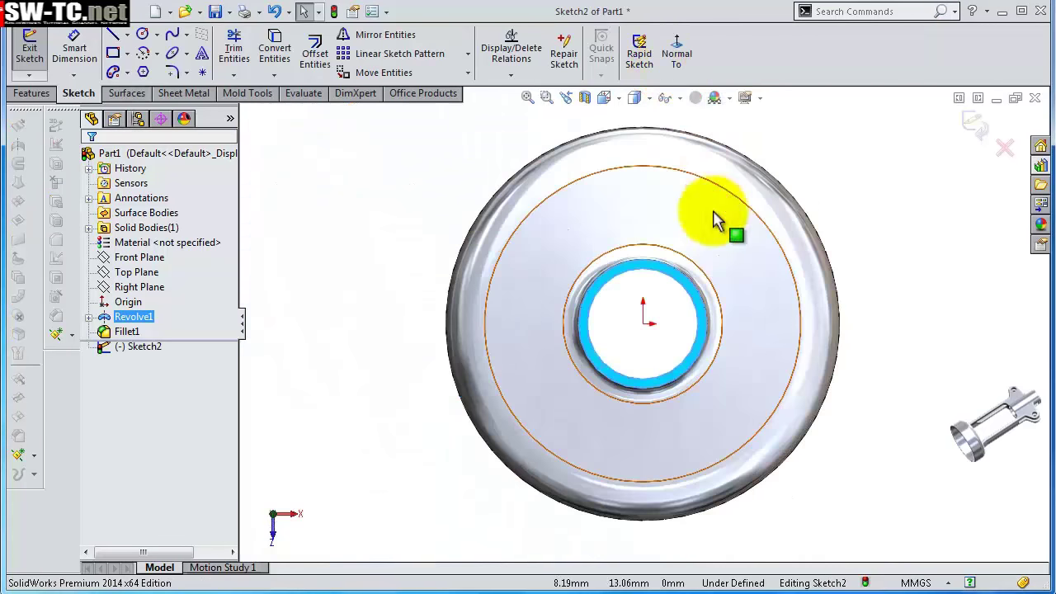
- Convert the outer circular edge and the inner bore edge into Sketch2
click(811, 222)
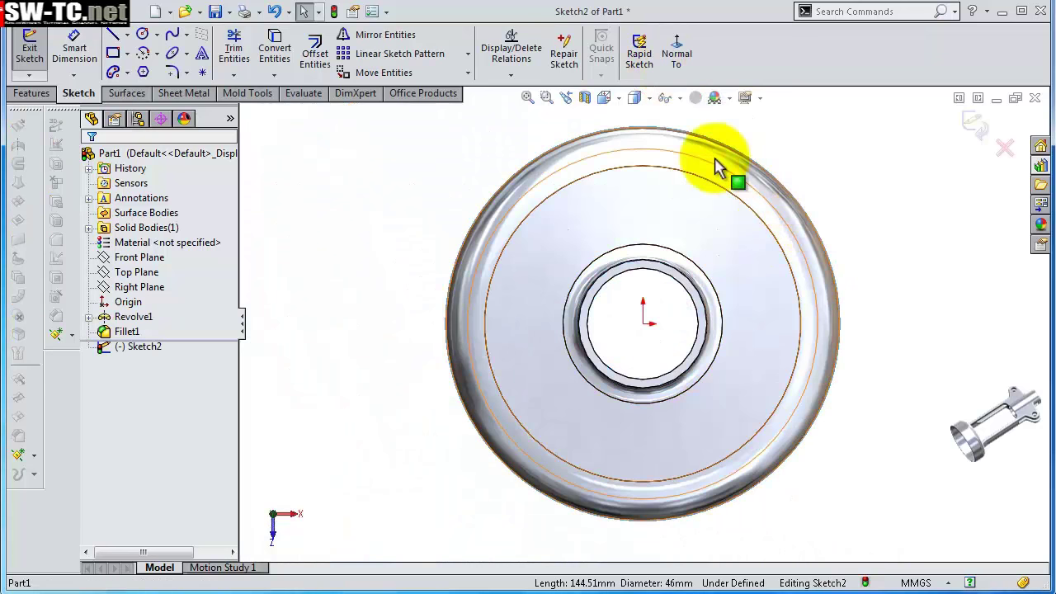
click(279, 52)
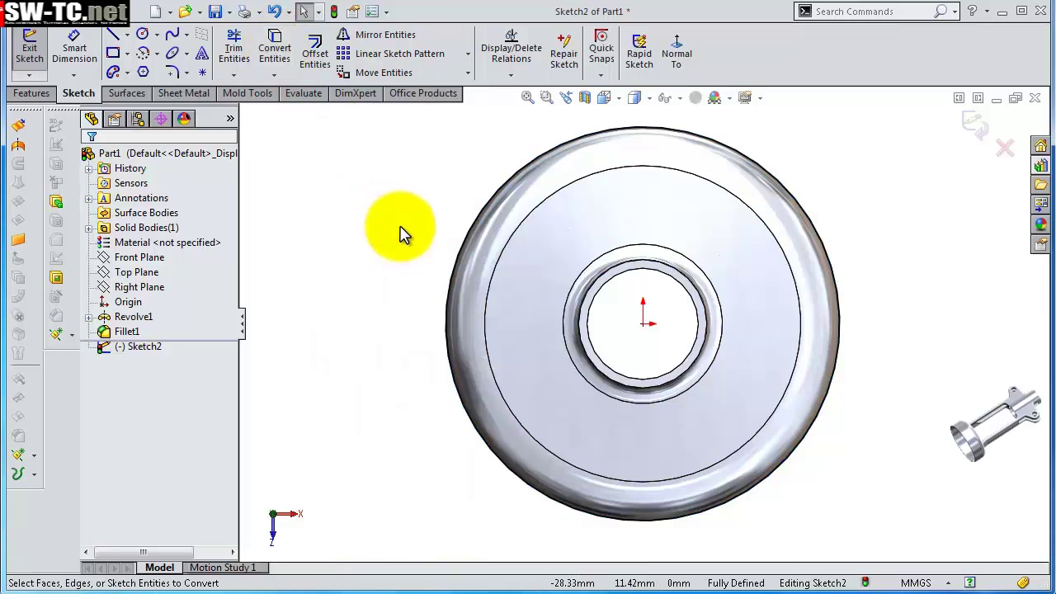
middle_drag(403, 234, 384, 228)
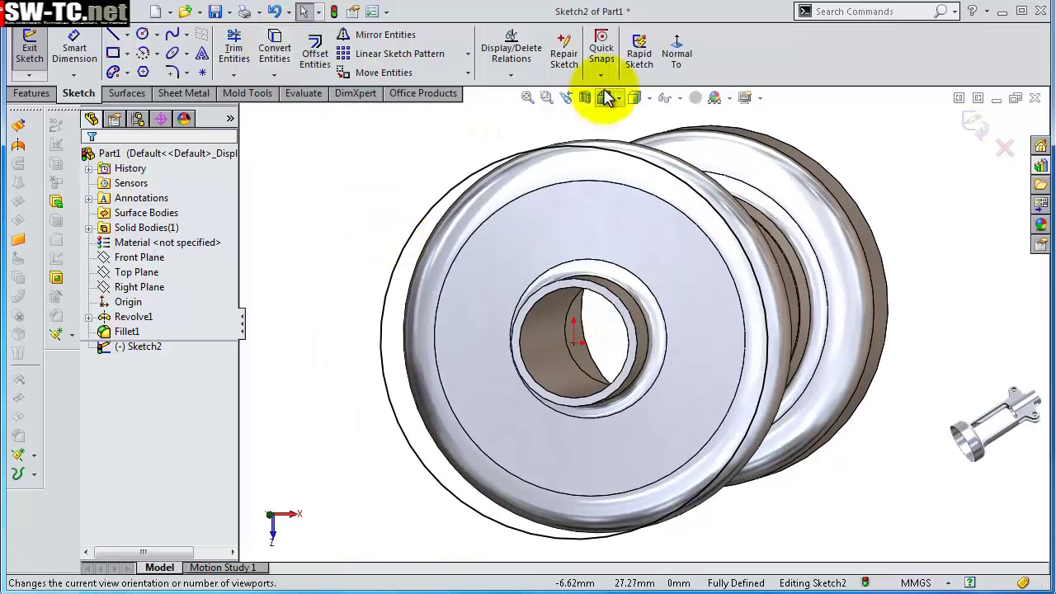
click(678, 57)
scroll(684, 189, down, 3)
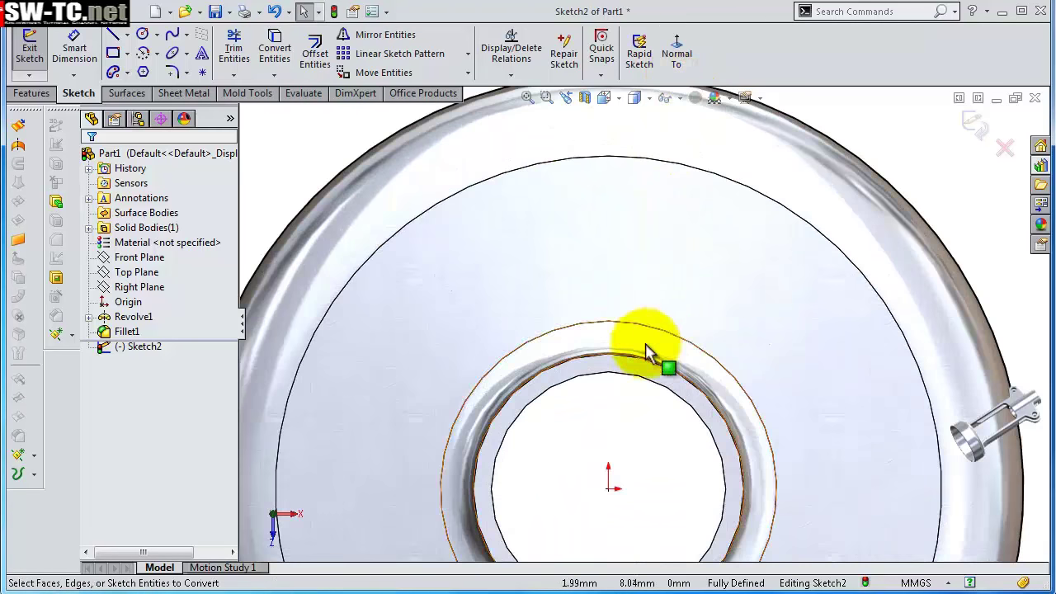
click(648, 370)
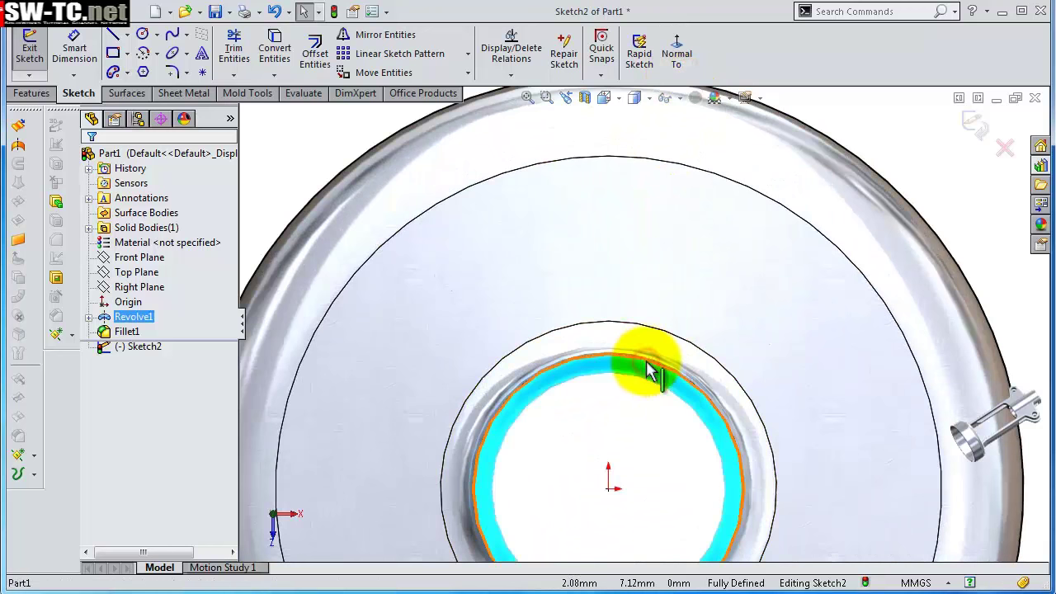
click(278, 46)
scroll(612, 321, up, 4)
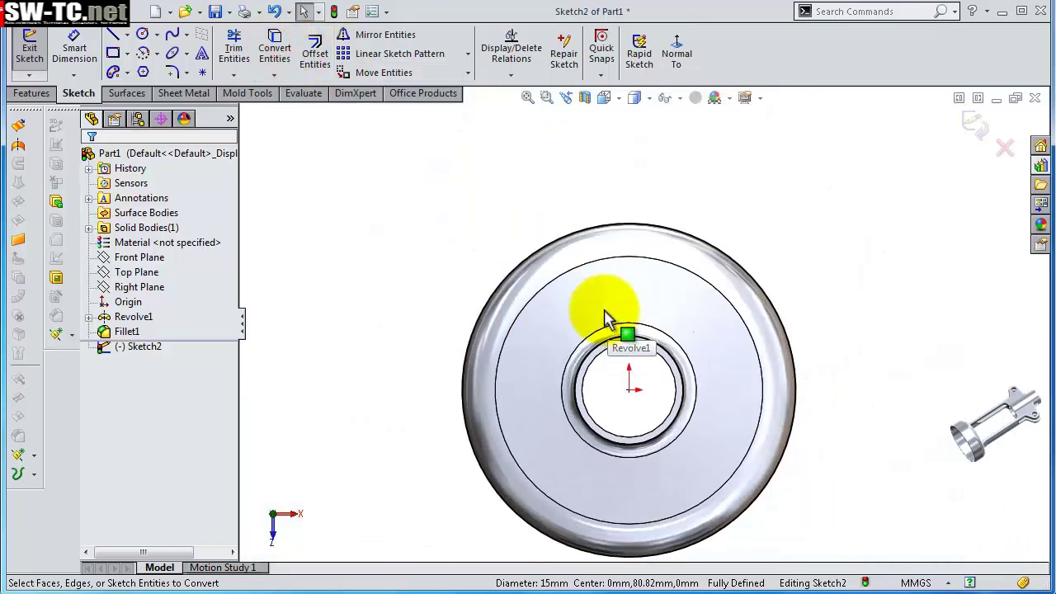
key(s)
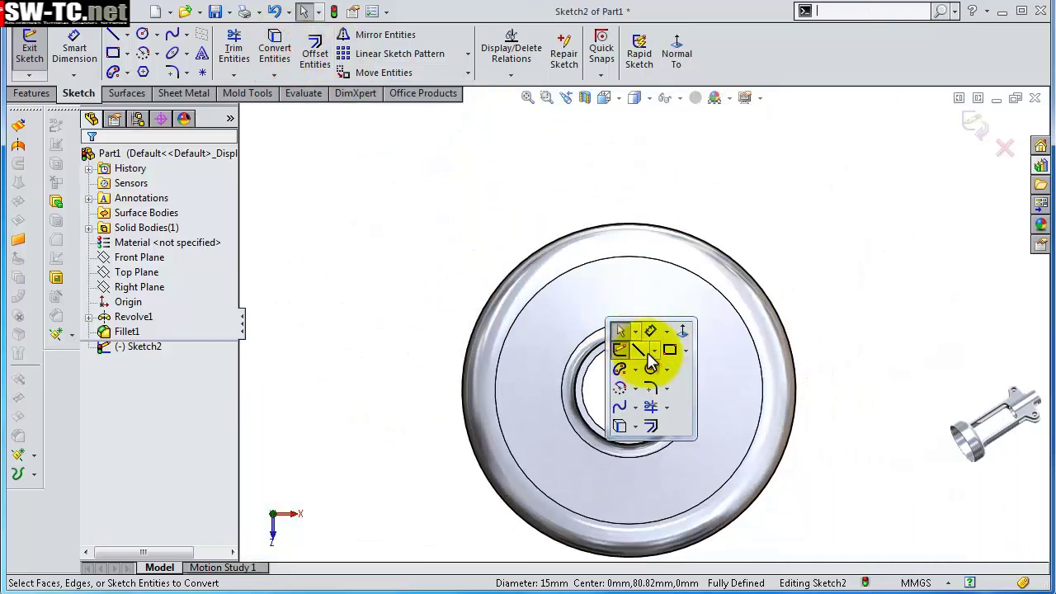
click(654, 351)
- Draw a horizontal centerline through the origin and start a line on the outer edge
click(681, 382)
click(629, 389)
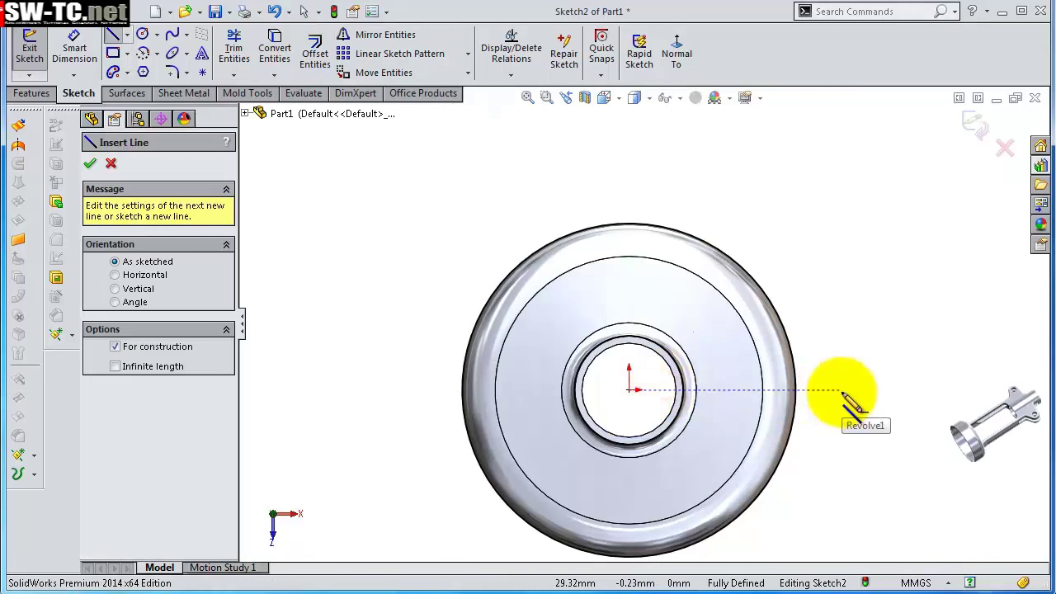
click(841, 390)
click(387, 389)
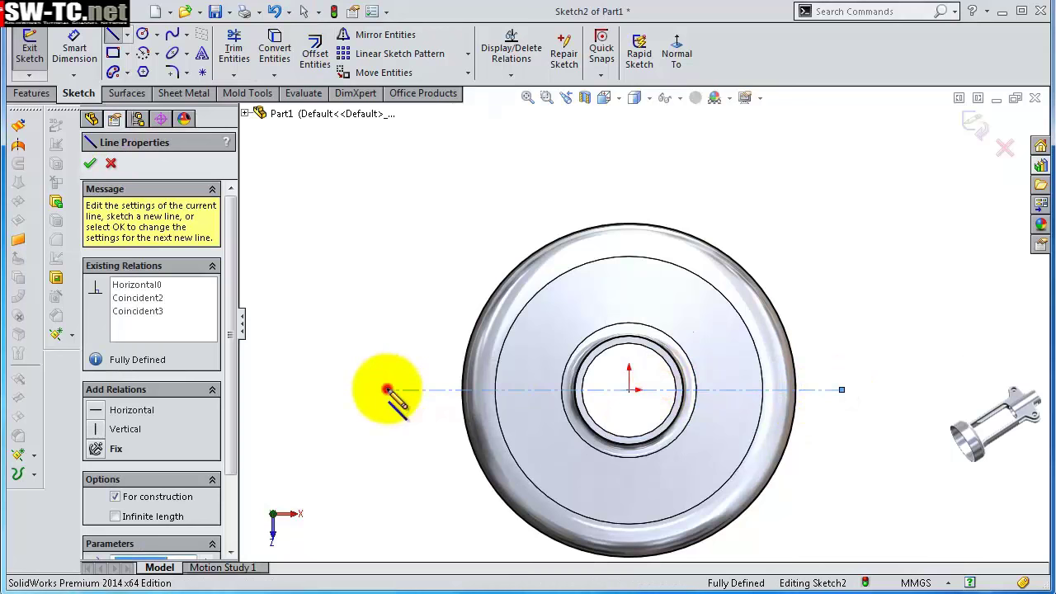
double_click(387, 333)
scroll(487, 330, down, 2)
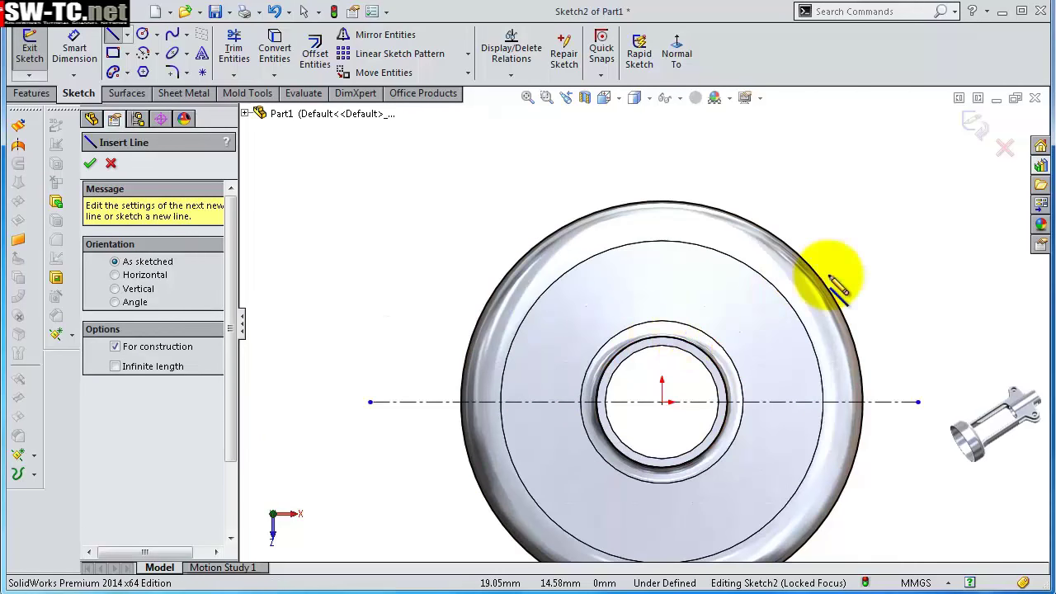
scroll(837, 284, down, 1)
key(s)
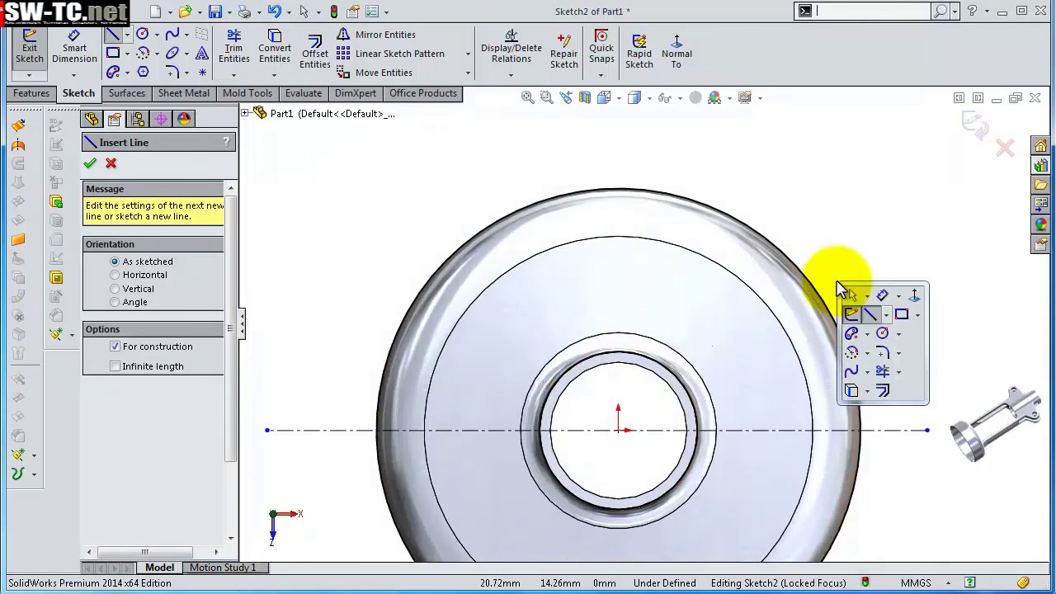
click(873, 321)
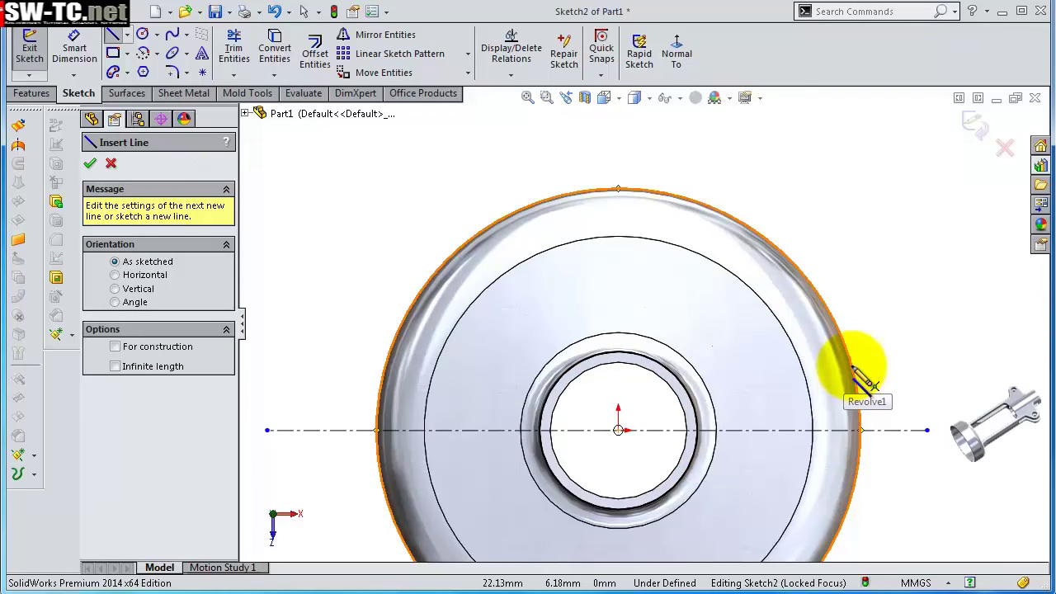
click(852, 366)
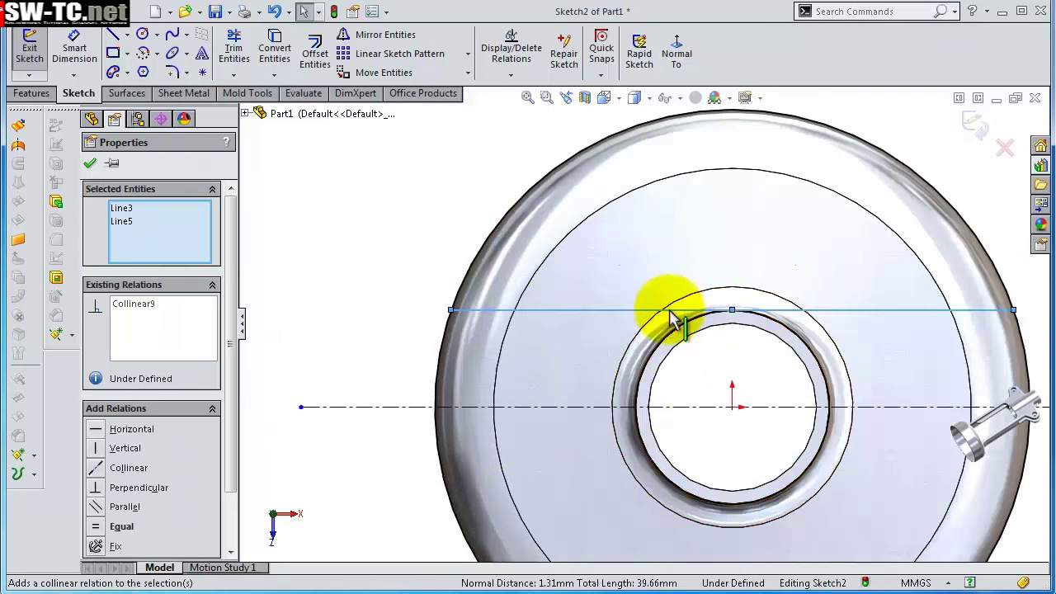
- Dimension the horizontal line 4.50 mm above the centerline
key(s)
click(715, 324)
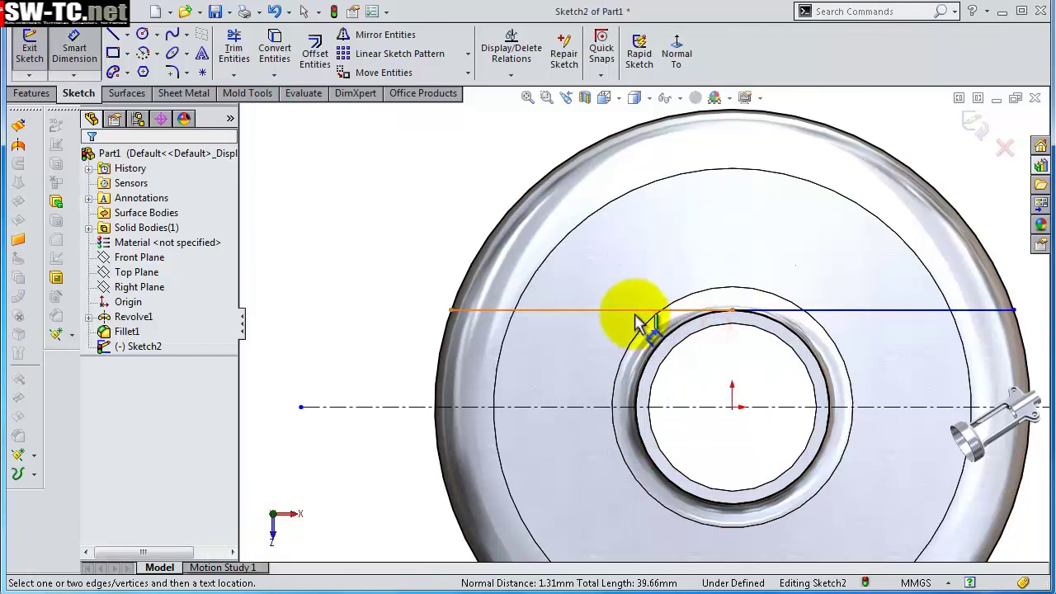
click(634, 312)
click(580, 408)
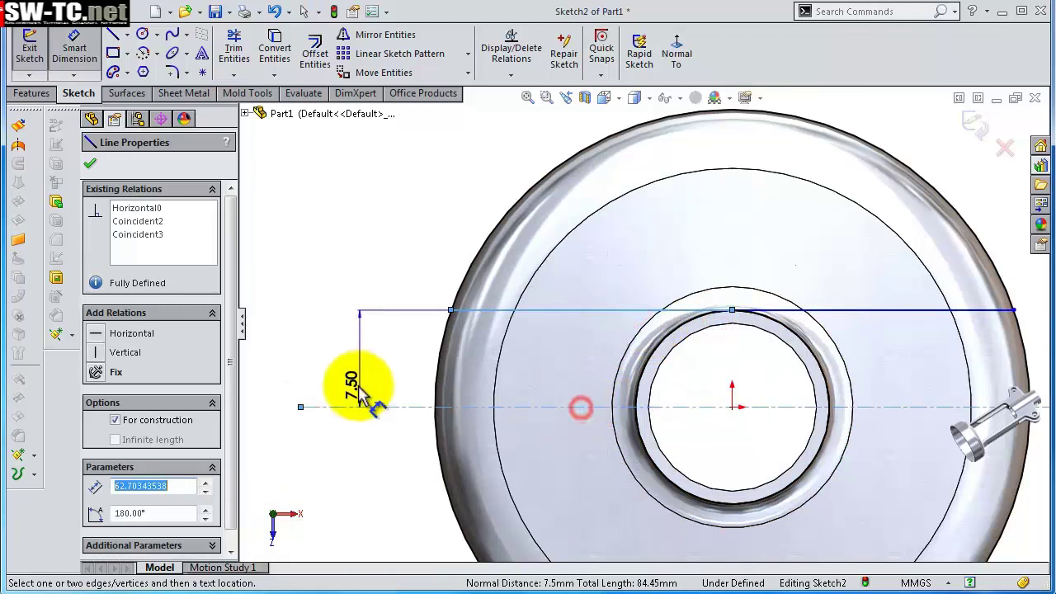
click(345, 375)
text(4.5)
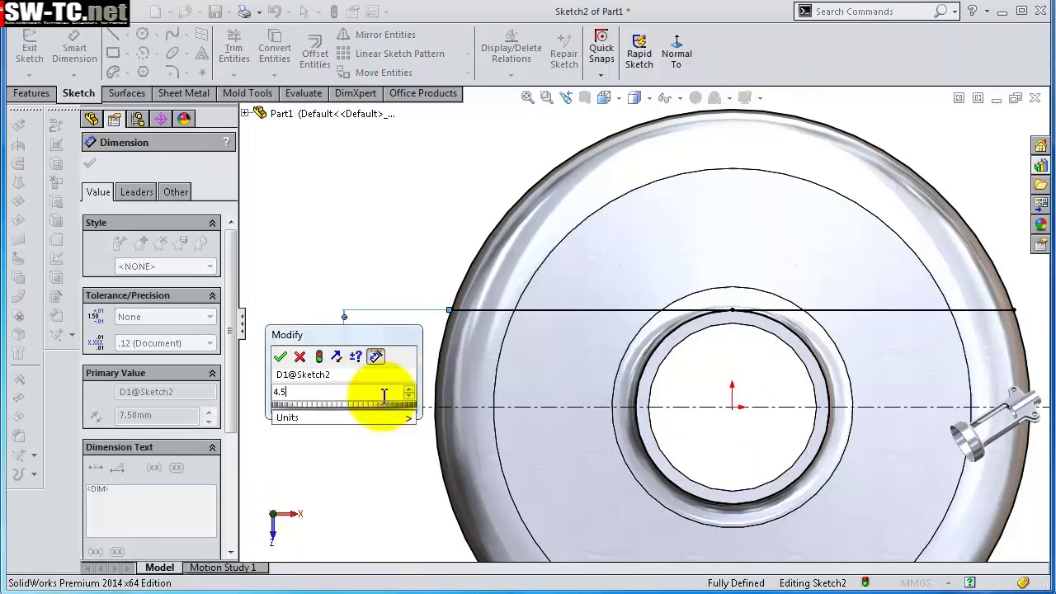
key(Return)
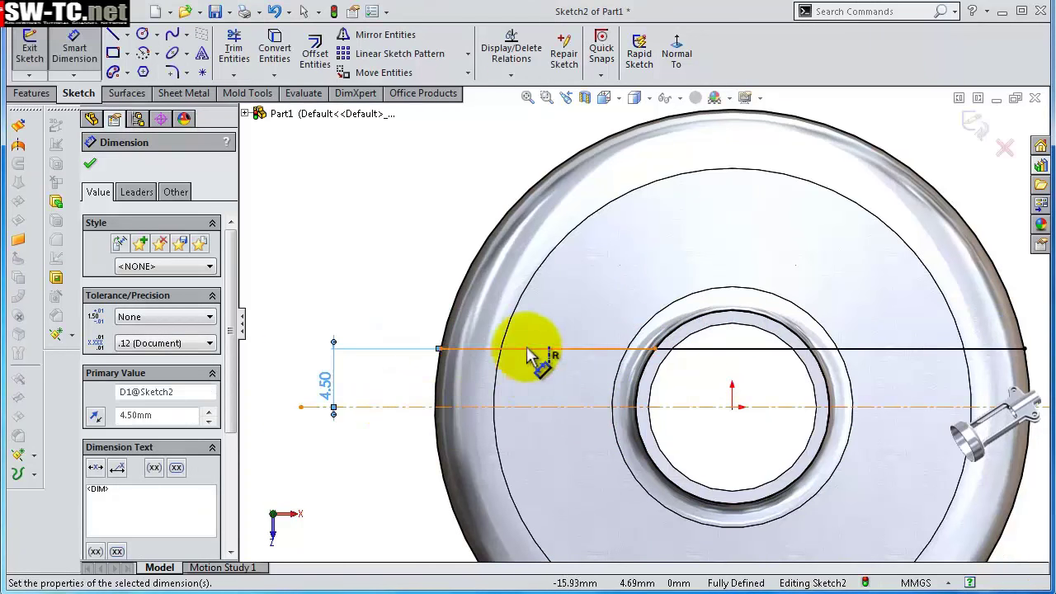
scroll(553, 340, down, 2)
scroll(743, 363, down, 2)
scroll(800, 396, down, 2)
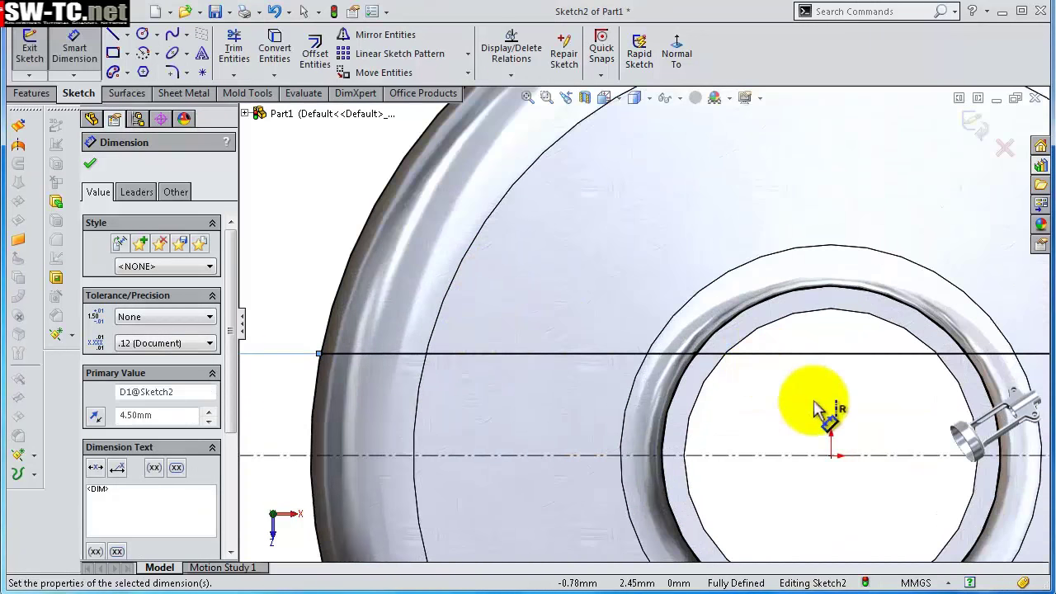
- Power-trim the 4.50 mm horizontal line where it crosses the central bore
key(s)
click(859, 492)
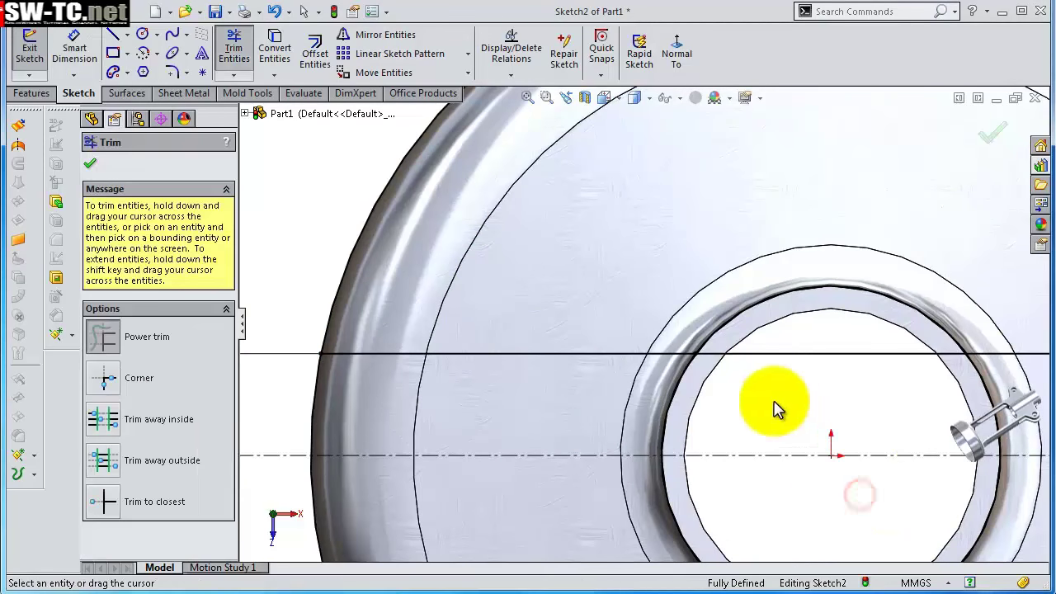
key(z)
key(z)
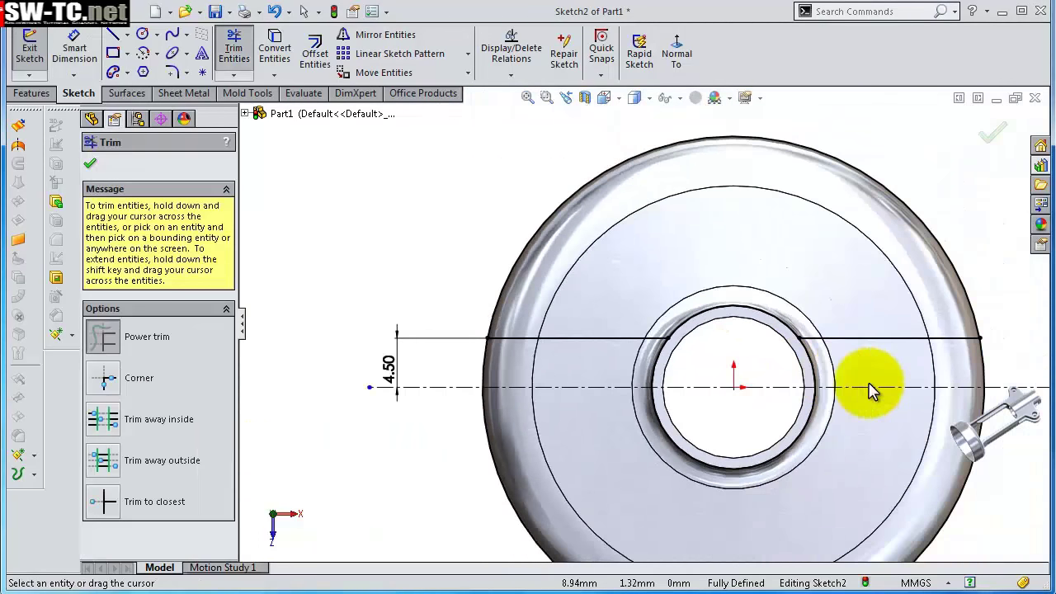
key(z)
key(s)
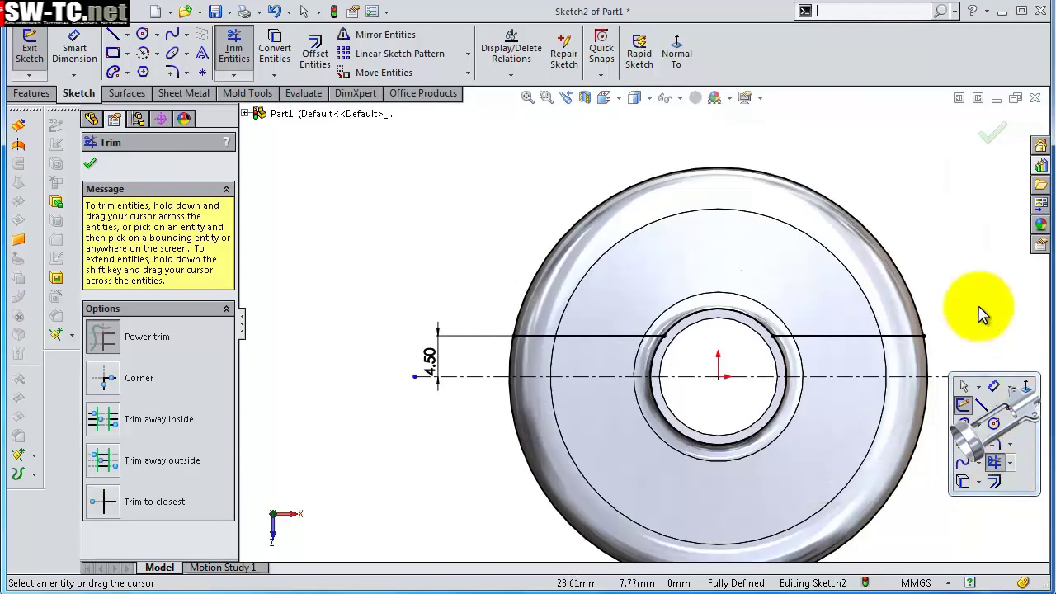
click(954, 260)
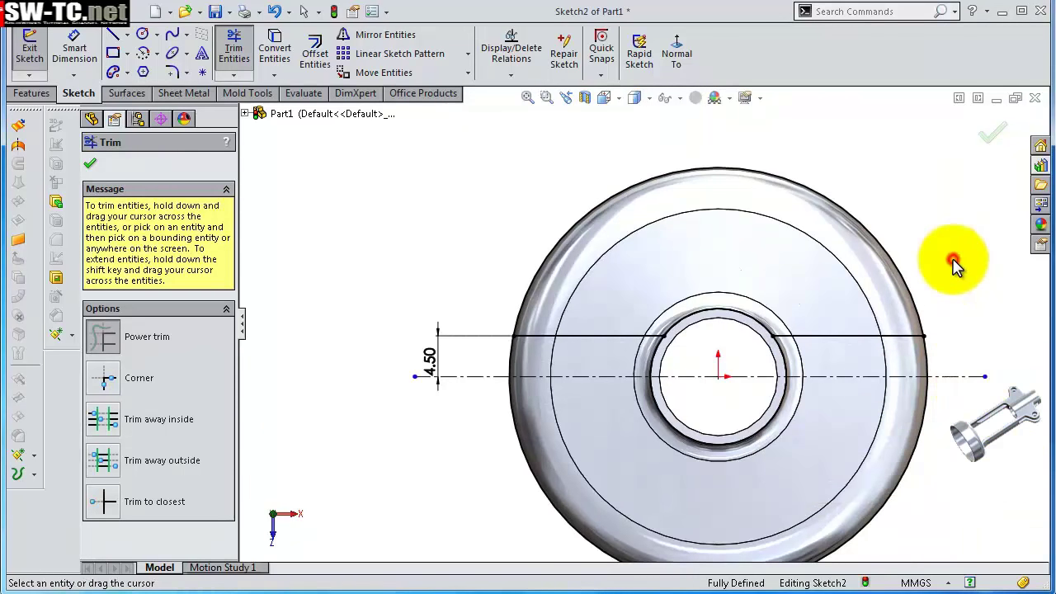
click(90, 164)
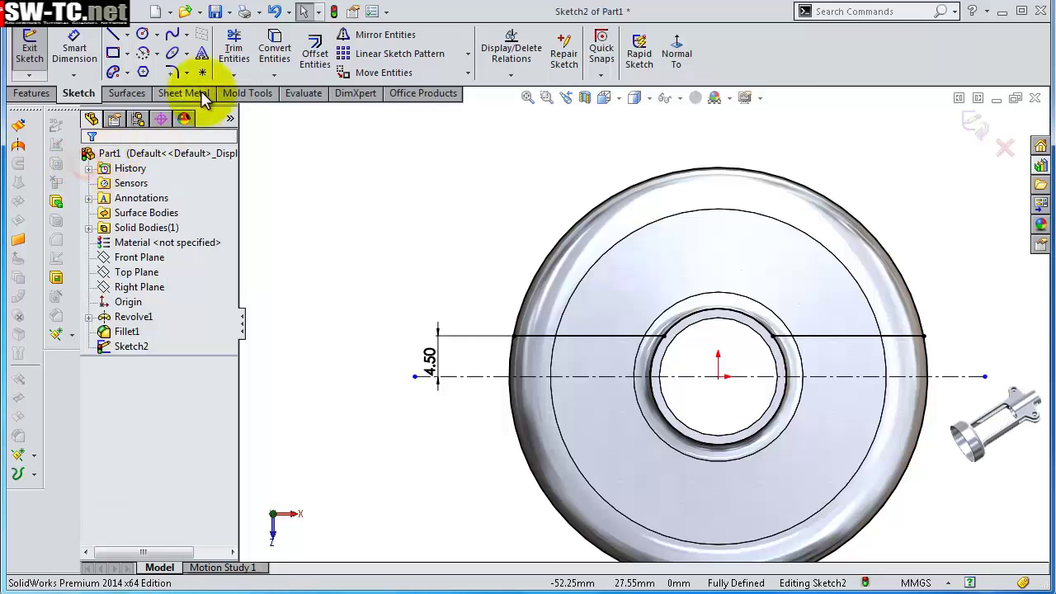
- Mirror line segments Line5 and Line3 below the spool about centerline Line1
click(381, 37)
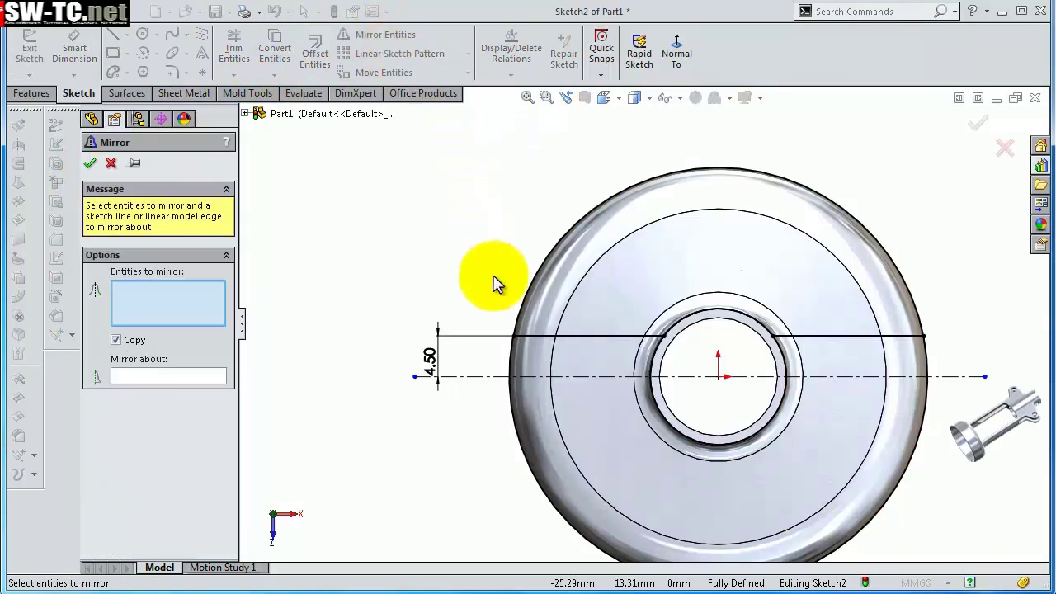
click(562, 338)
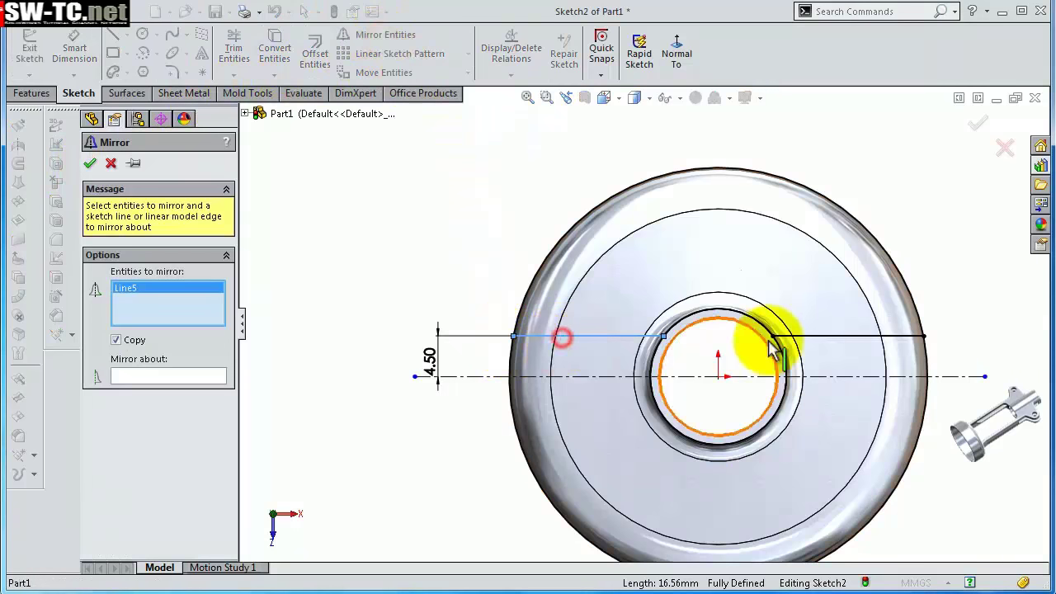
right_click(825, 337)
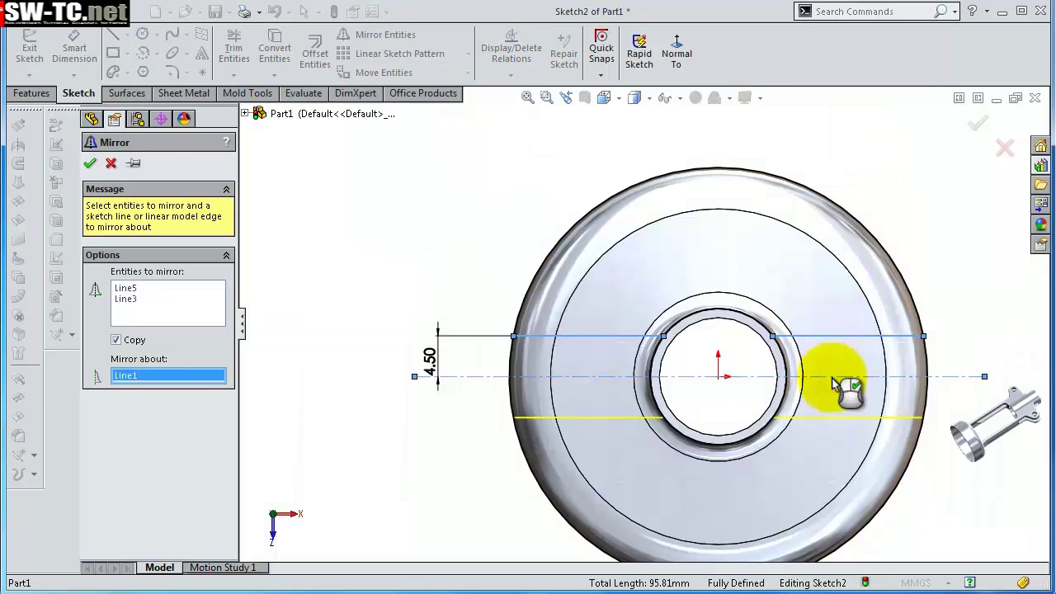
click(977, 132)
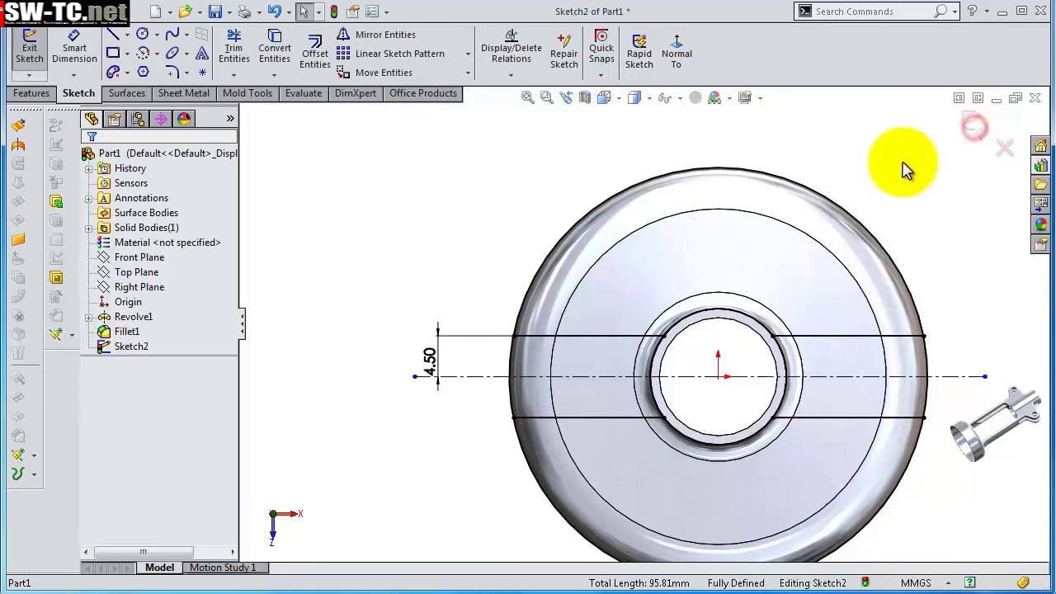
middle_drag(623, 221, 580, 242)
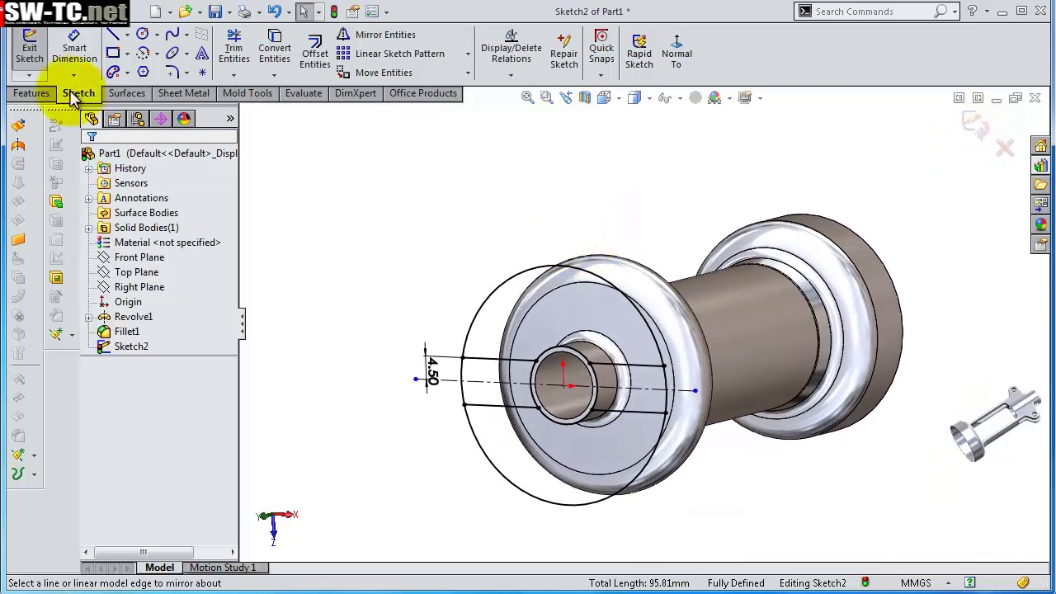
click(33, 97)
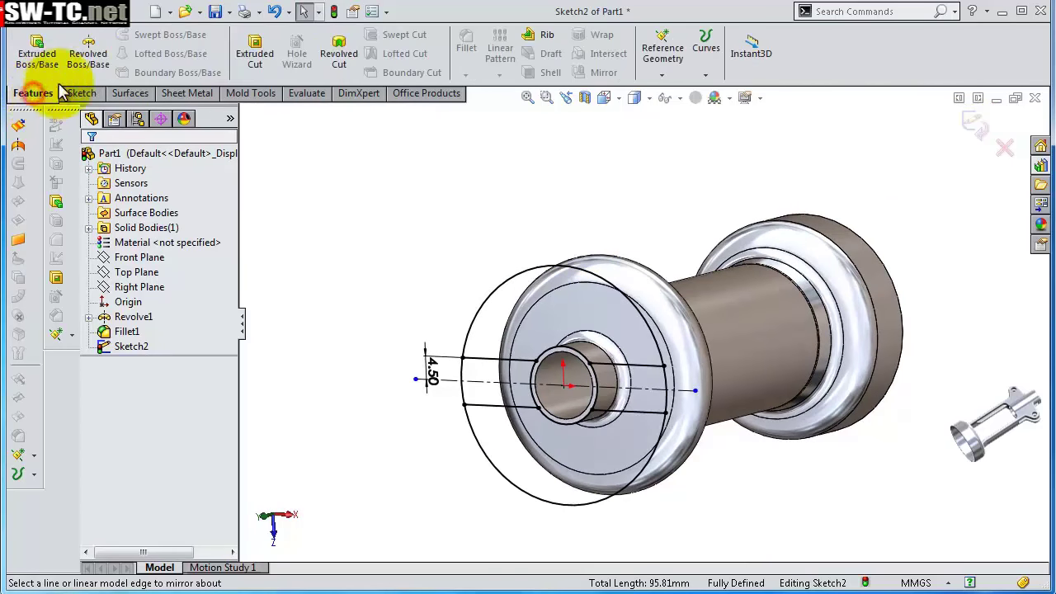
- Extrude-cut Sketch2's two slot regions with a 73 mm blind depth
click(243, 49)
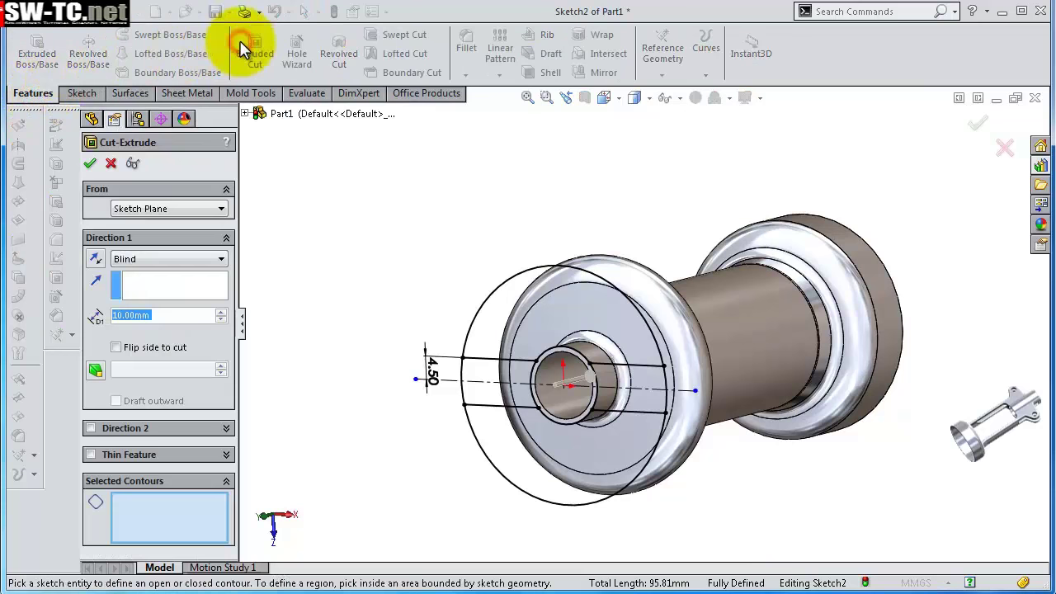
click(523, 310)
click(495, 401)
mouse_move(495, 401)
middle_down()
mouse_move(702, 170)
mouse_move(702, 182)
middle_up()
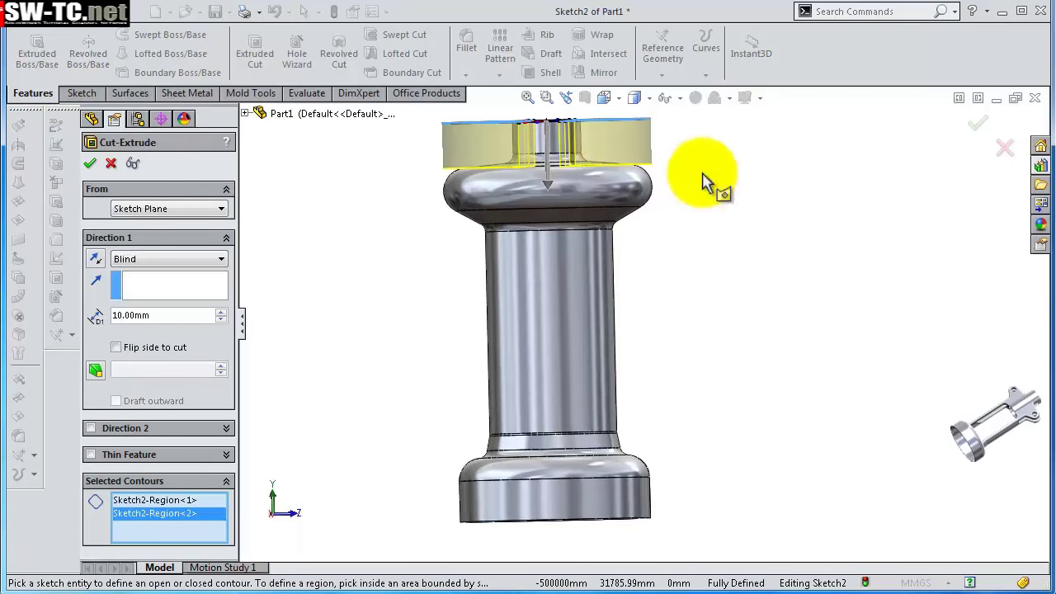
drag(562, 187, 581, 456)
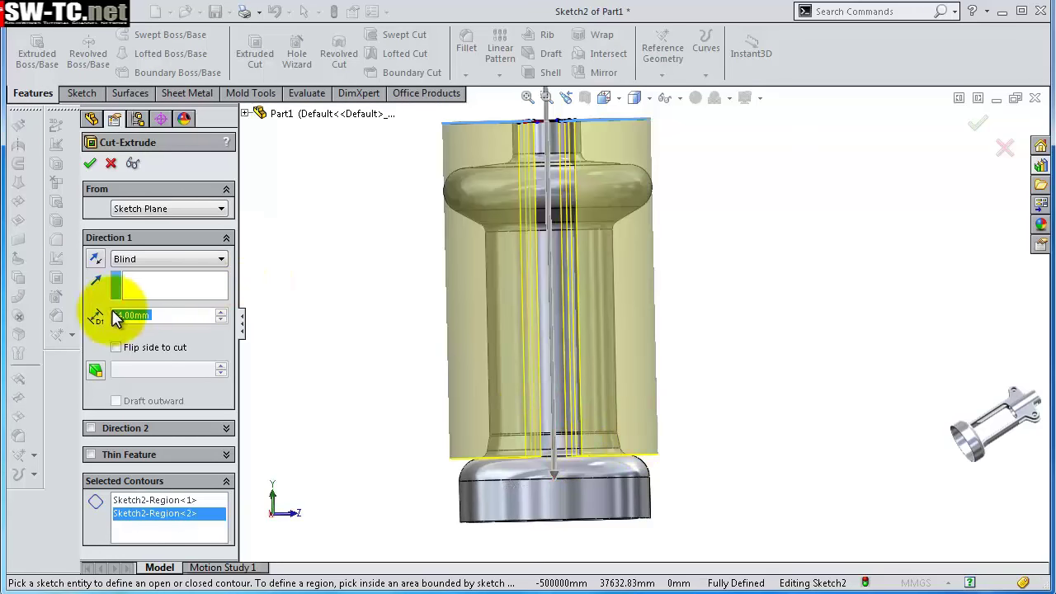
click(90, 163)
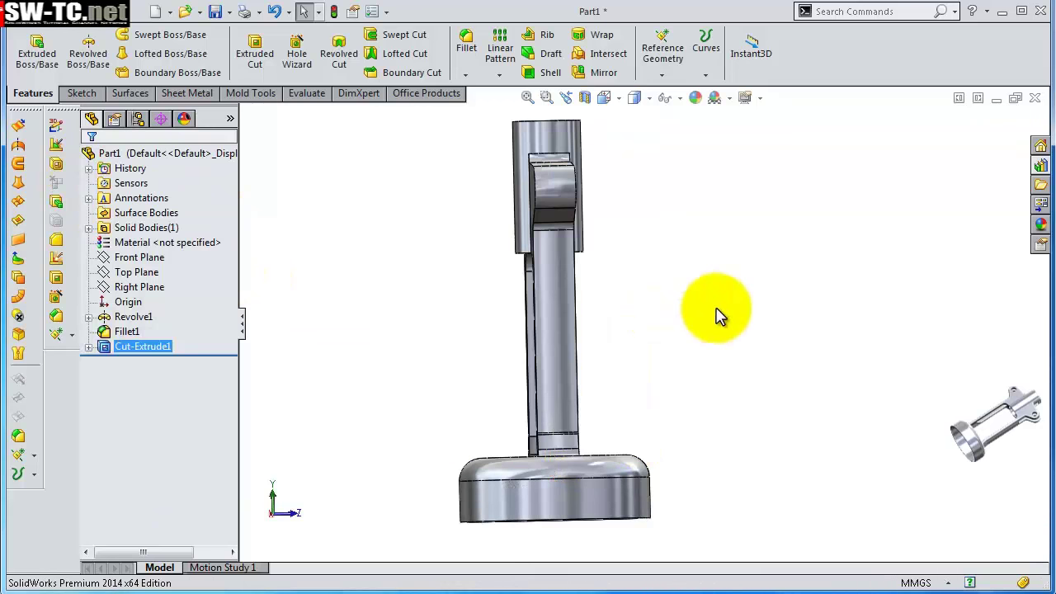
- Orbit to inspect the cut spool and select the Front Plane
scroll(714, 307, up, 2)
mouse_move(715, 309)
middle_down()
mouse_move(670, 366)
mouse_move(644, 377)
mouse_move(547, 366)
mouse_move(575, 278)
mouse_move(707, 247)
middle_up()
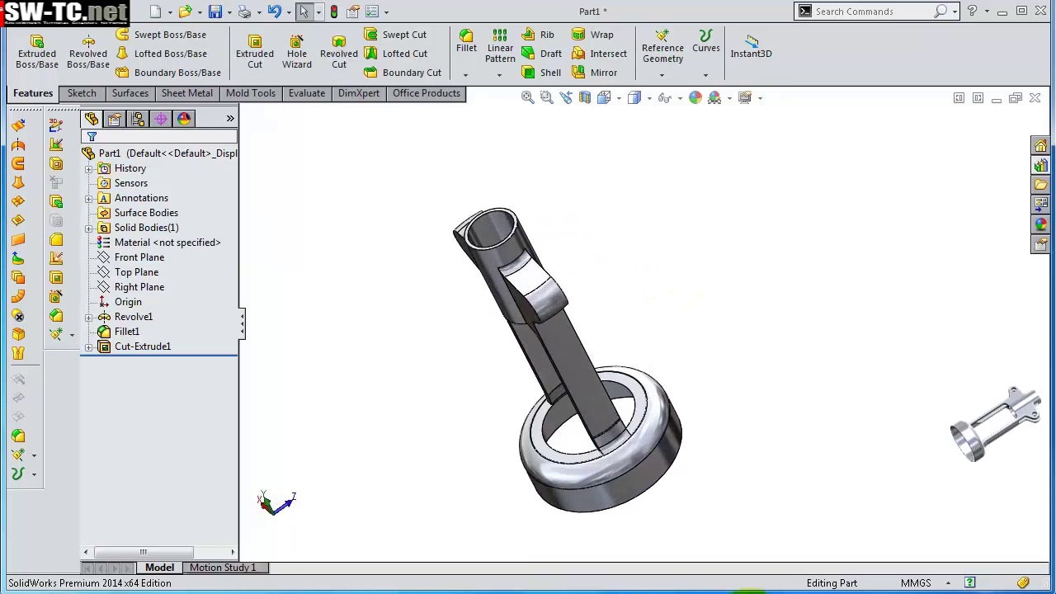
key(ctrl+shift+z)
click(142, 258)
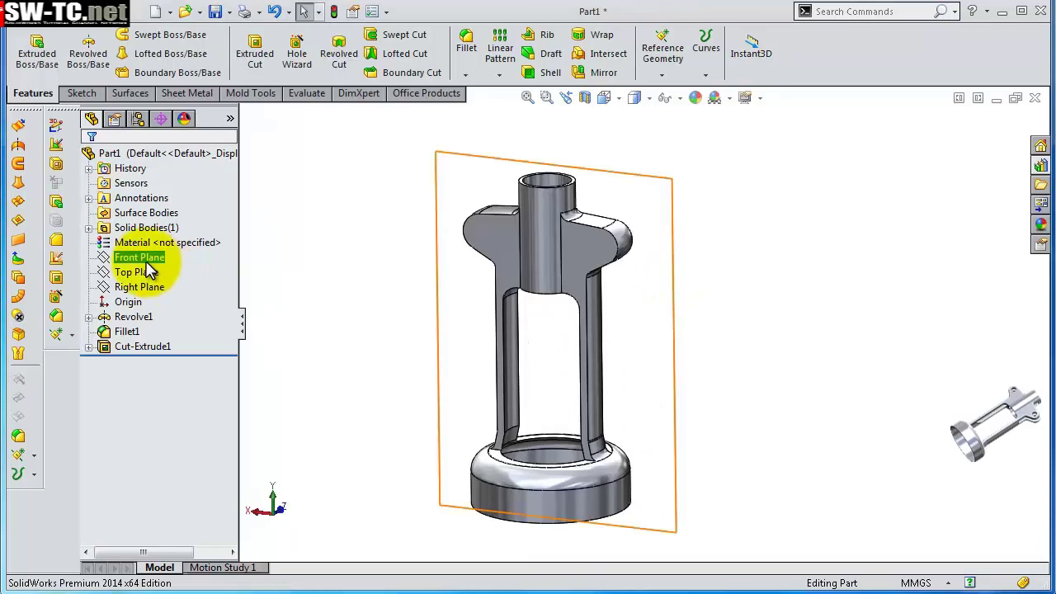
click(145, 262)
- Start Sketch3 on Front Plane, view it normal and zoomed, and pick the arm's slanted edge
click(158, 241)
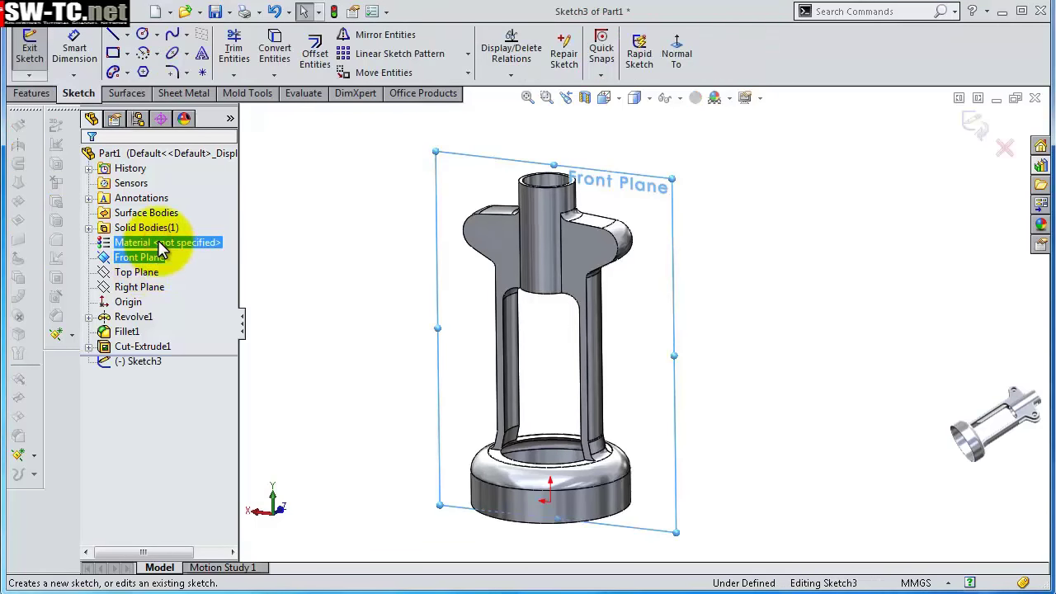
click(674, 51)
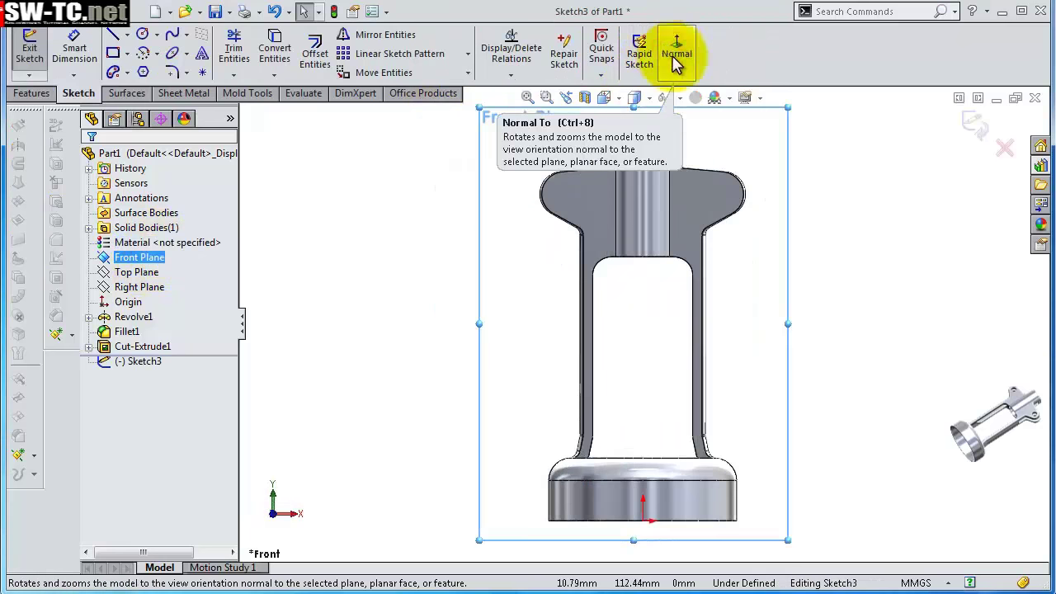
scroll(651, 247, down, 2)
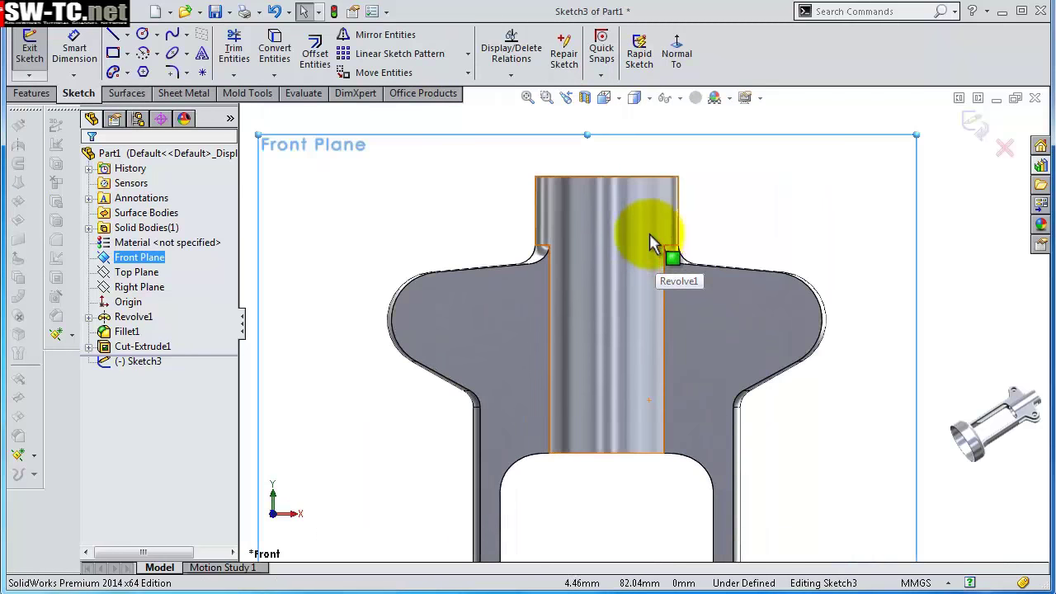
scroll(599, 247, down, 2)
scroll(743, 236, down, 2)
scroll(776, 258, down, 2)
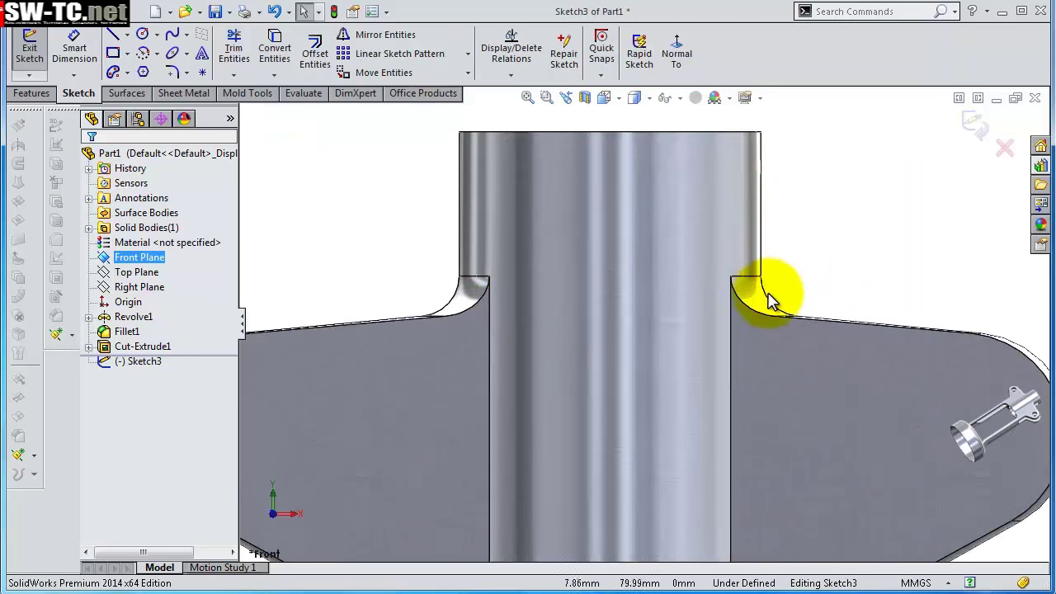
scroll(818, 306, up, 3)
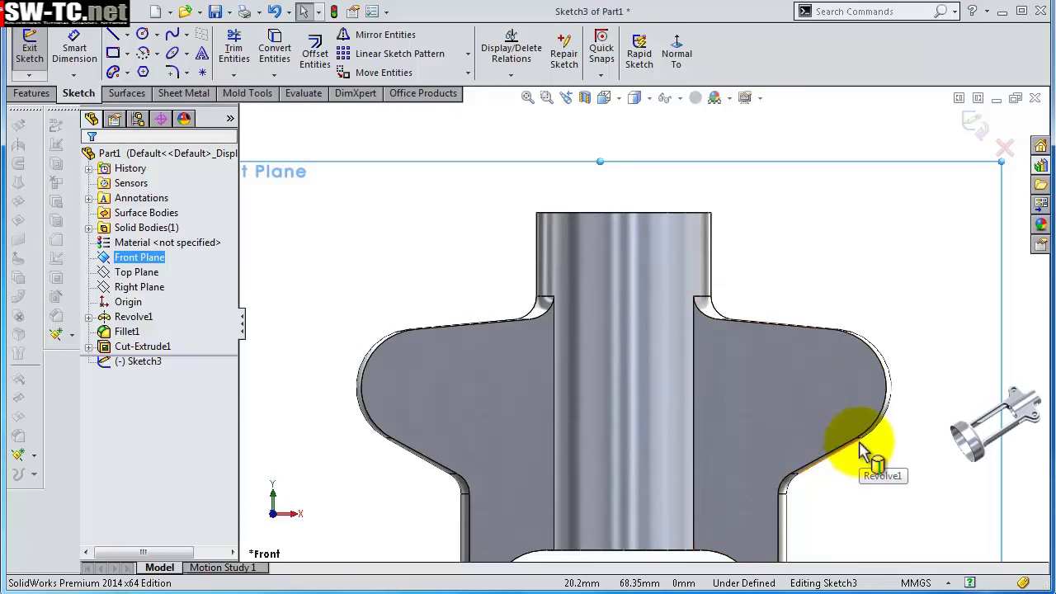
click(861, 449)
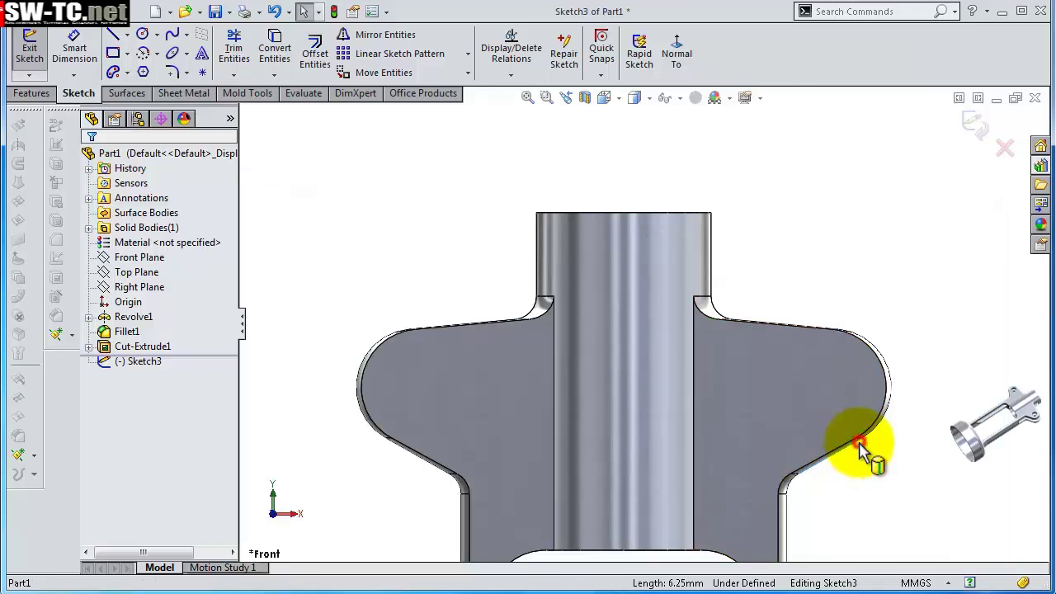
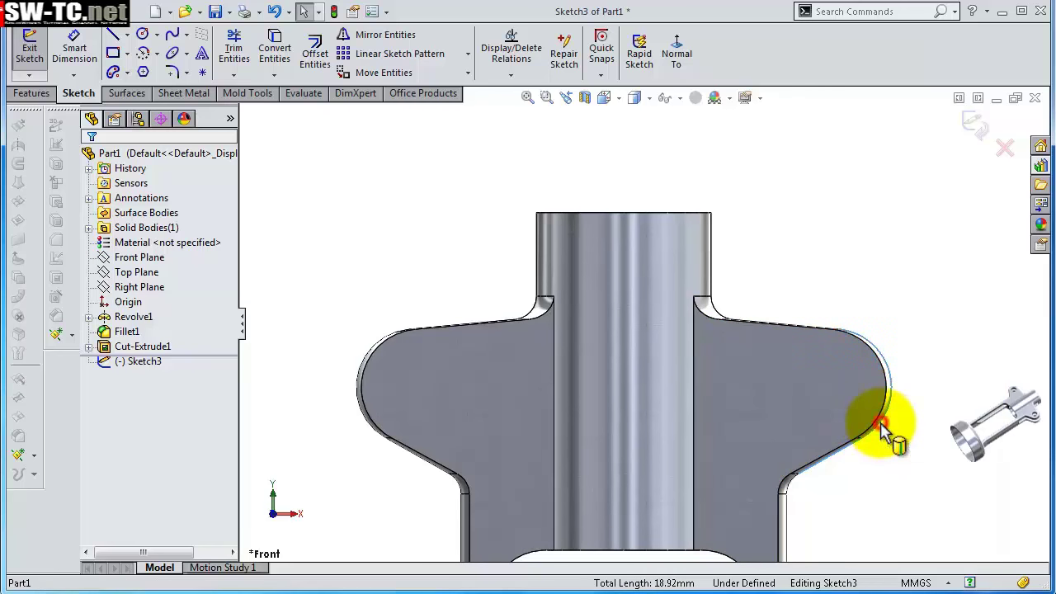
- Convert the right flange's outer and fillet edges into Sketch3 geometry, leaving it fully defined
scroll(867, 335, down, 2)
scroll(809, 318, down, 2)
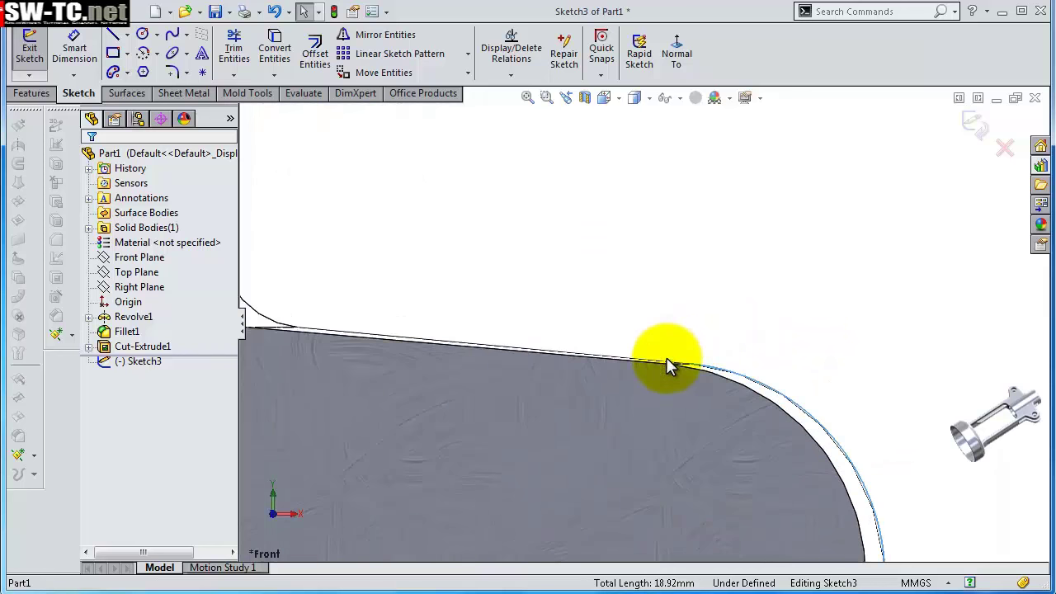
scroll(666, 362, down, 1)
scroll(656, 363, down, 1)
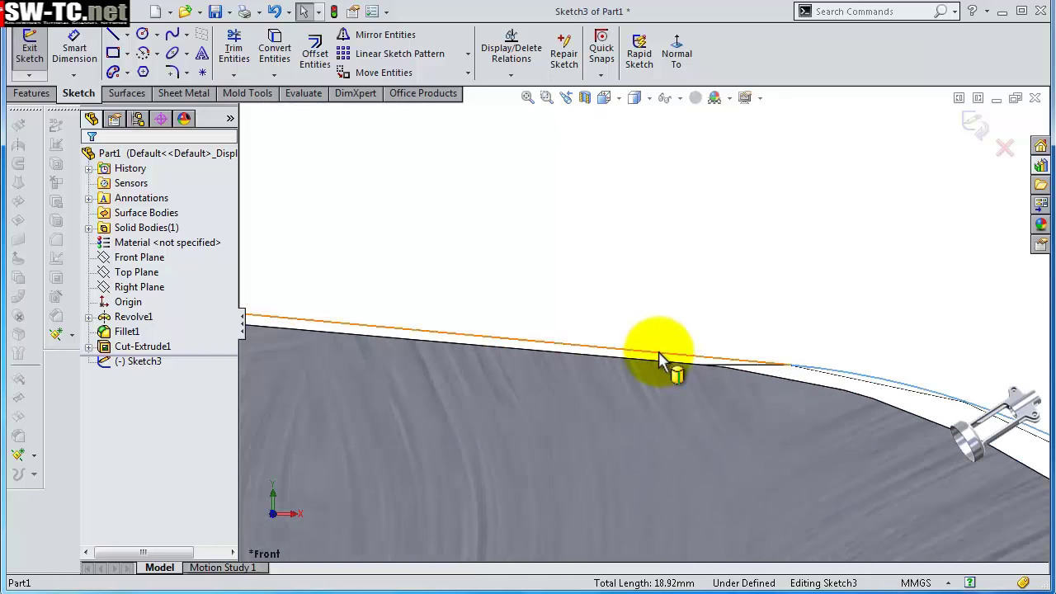
scroll(660, 355, up, 1)
scroll(566, 342, up, 2)
scroll(389, 306, down, 2)
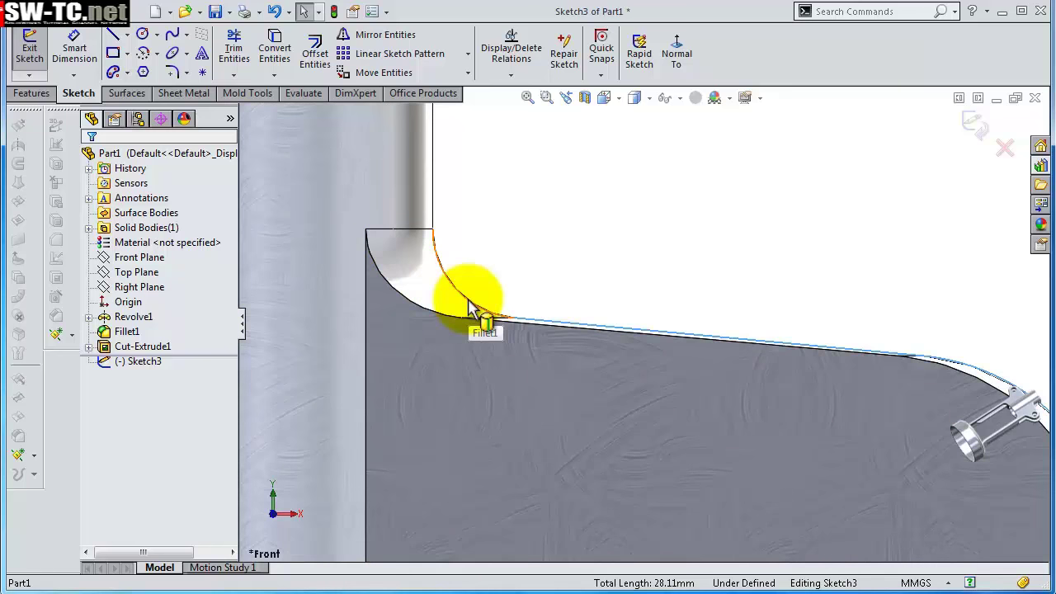
scroll(556, 342, up, 1)
scroll(659, 499, up, 2)
scroll(664, 494, up, 1)
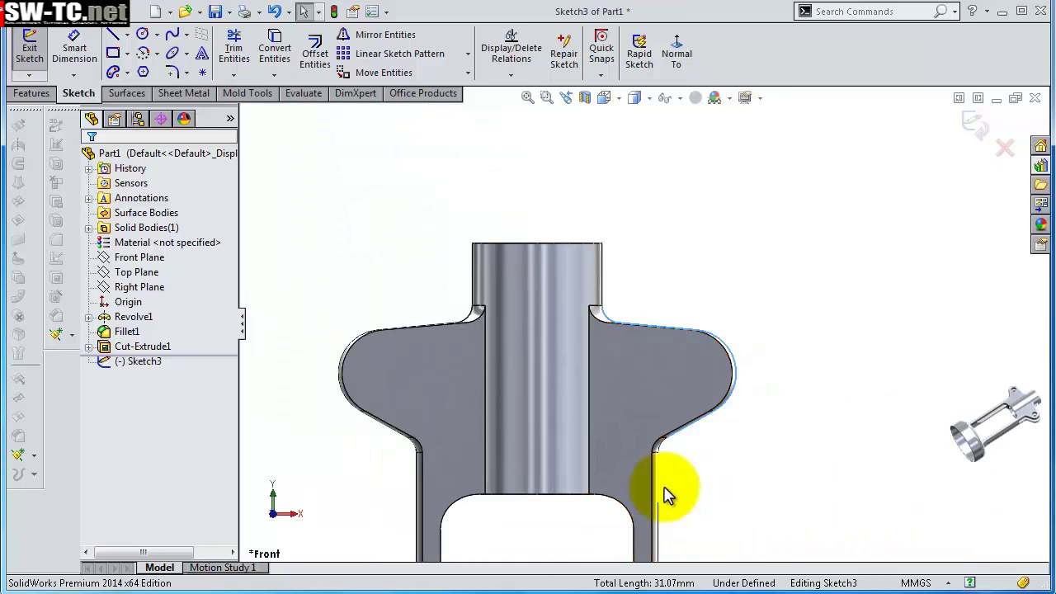
scroll(652, 416, down, 3)
scroll(657, 383, down, 1)
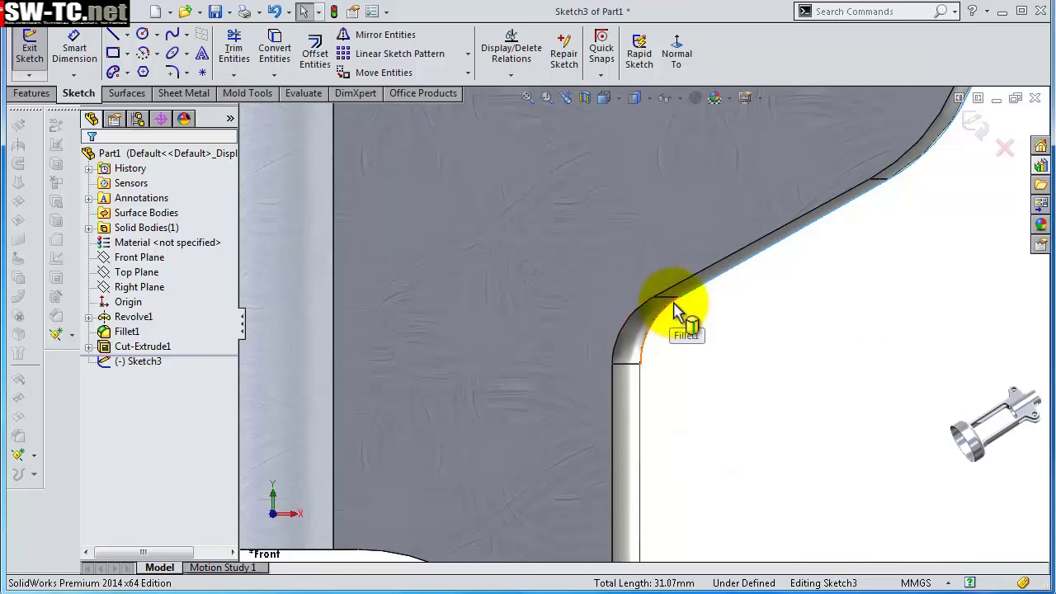
click(673, 307)
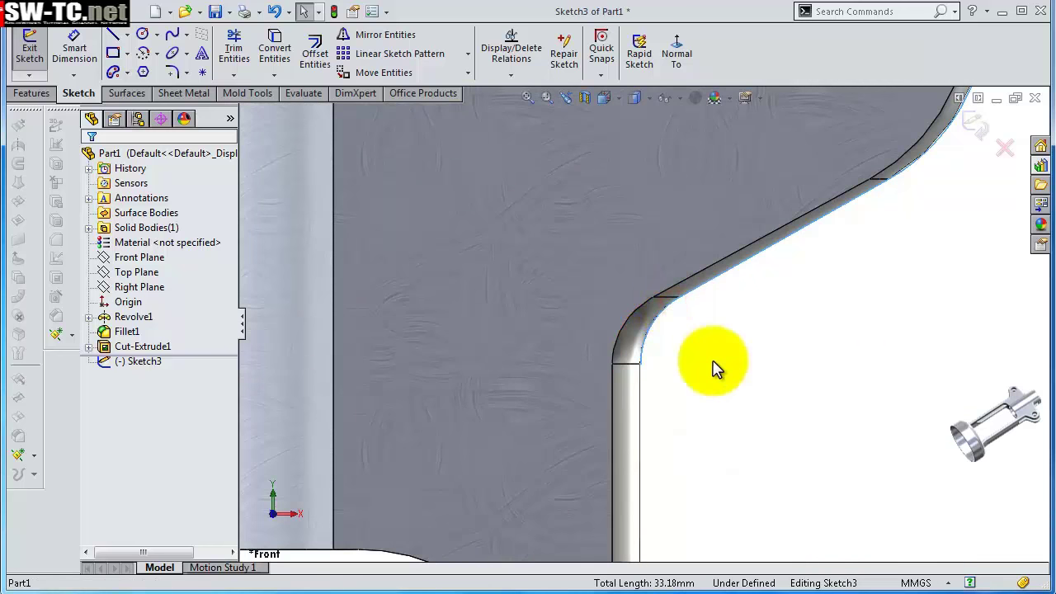
click(279, 51)
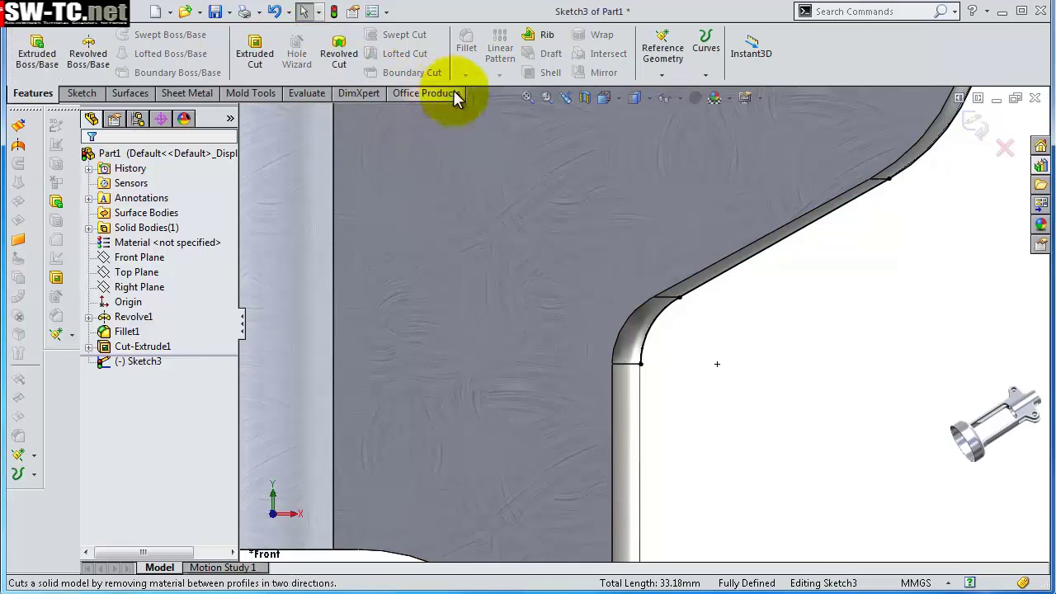
- Draw a vertical construction centerline down the part's axis through the shaft in Sketch3
scroll(589, 202, up, 2)
scroll(512, 165, up, 2)
scroll(462, 161, up, 2)
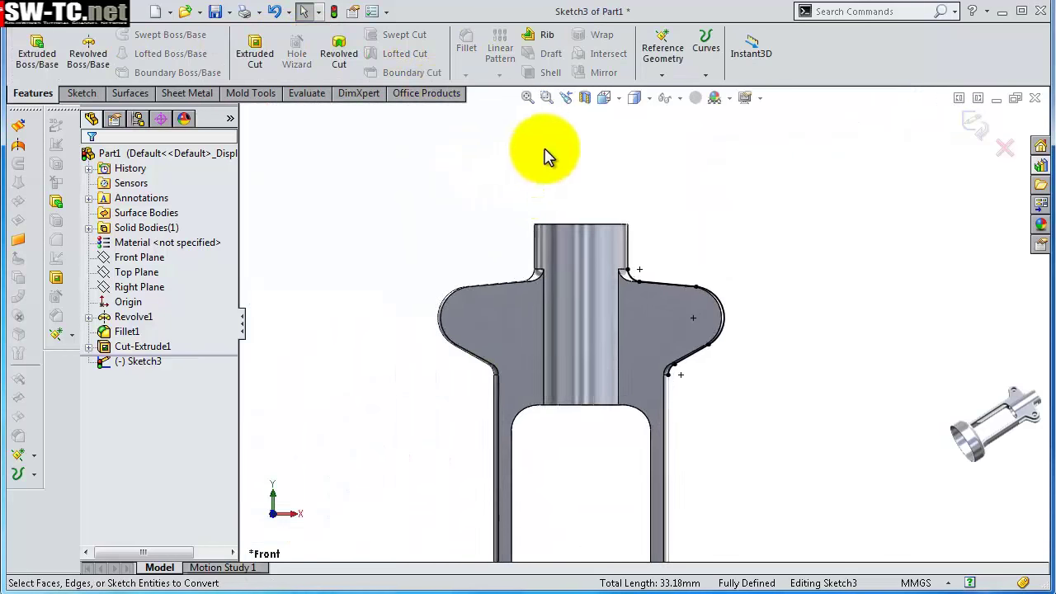
scroll(528, 136, down, 2)
scroll(638, 215, down, 2)
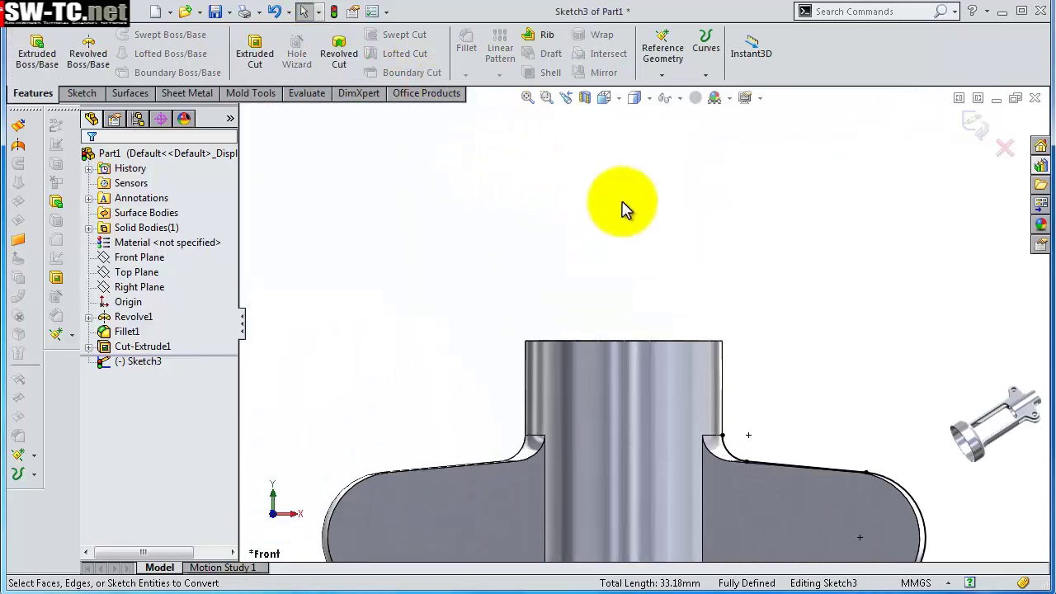
key(s)
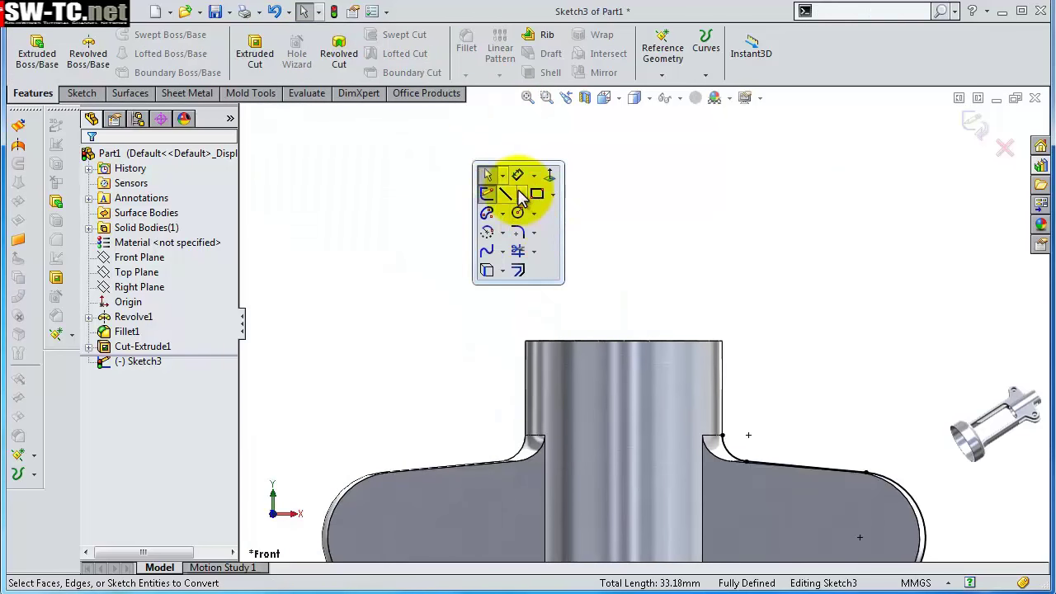
click(520, 198)
click(555, 229)
scroll(647, 318, up, 2)
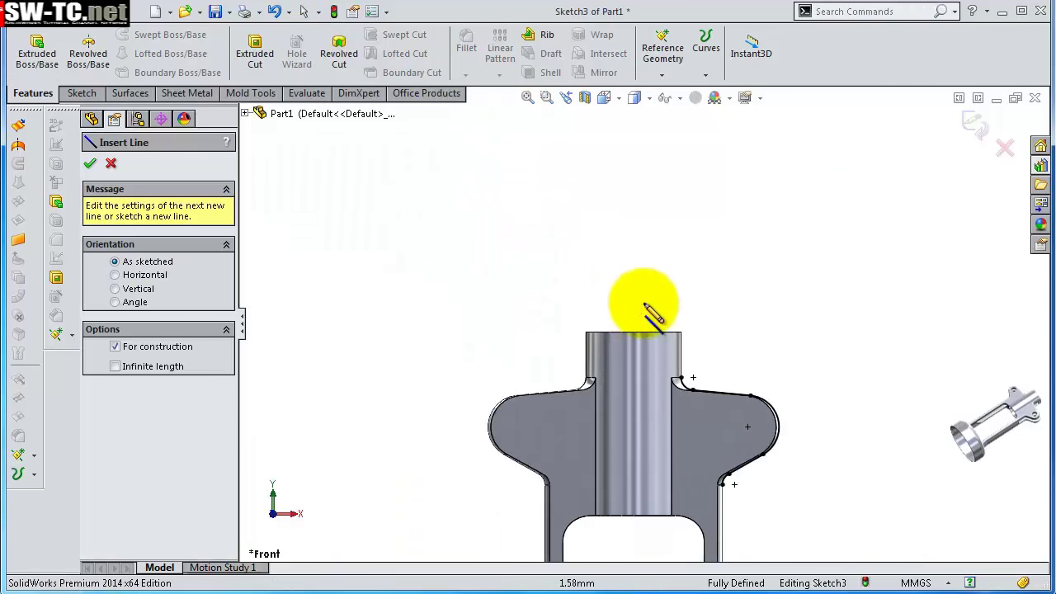
scroll(640, 297, up, 2)
click(638, 277)
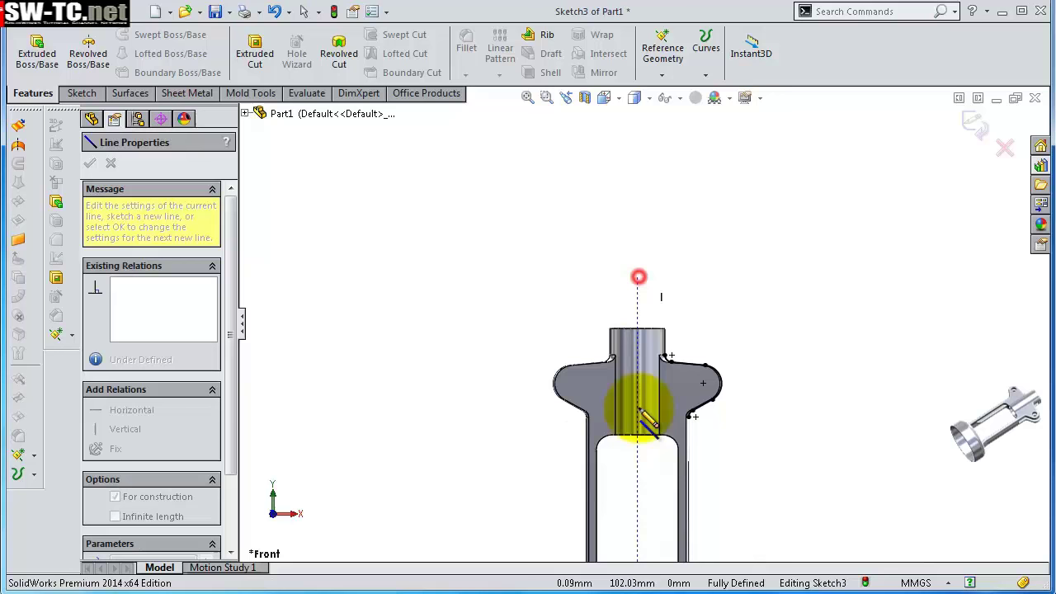
click(637, 465)
double_click(640, 494)
scroll(667, 288, down, 2)
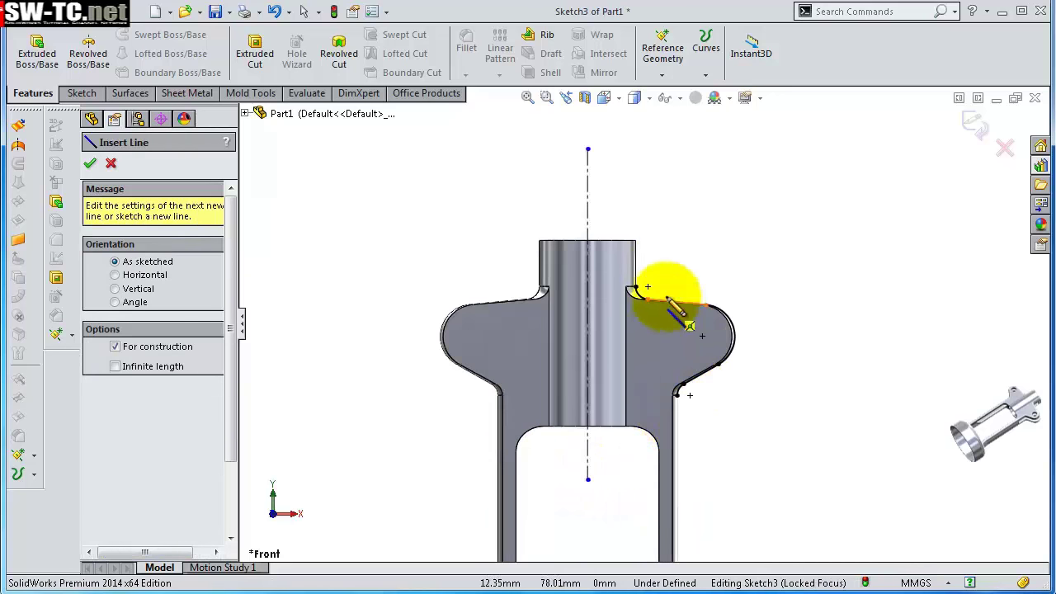
scroll(665, 259, down, 2)
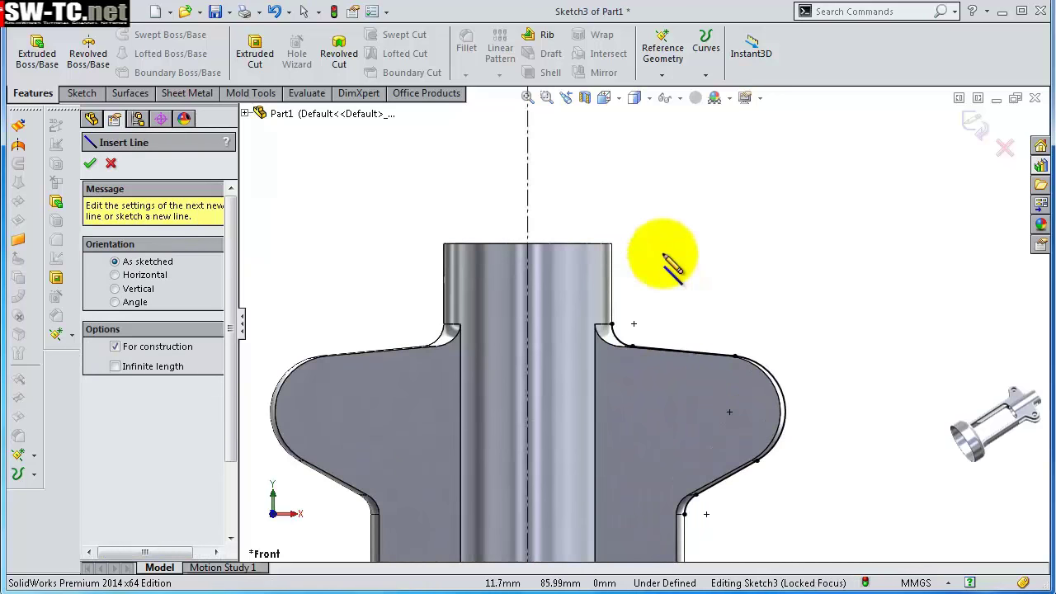
- Draw a short vertical line up the shaft side from the corner above the fillet
key(s)
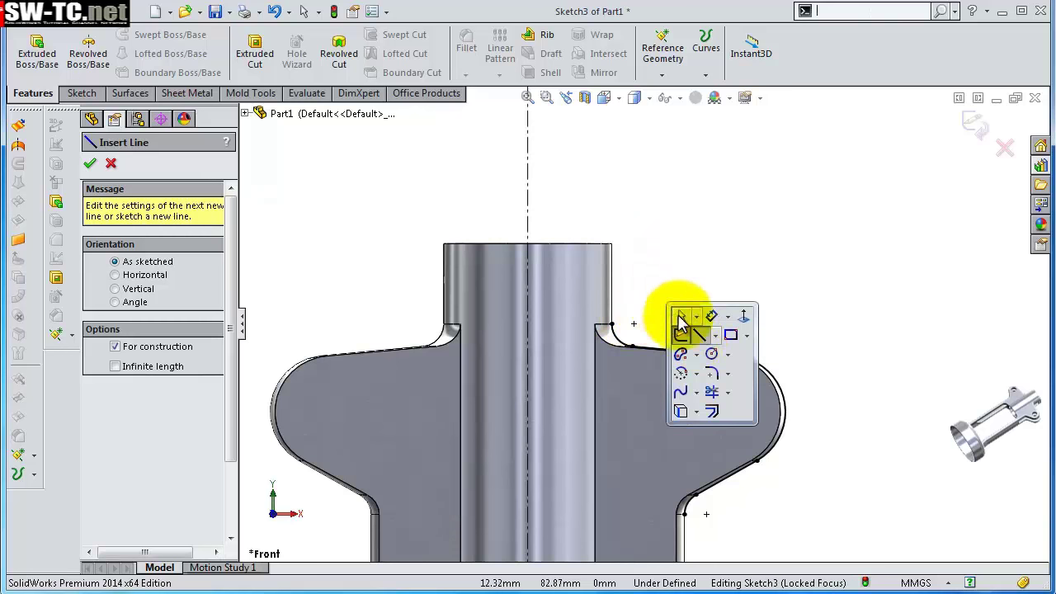
click(700, 337)
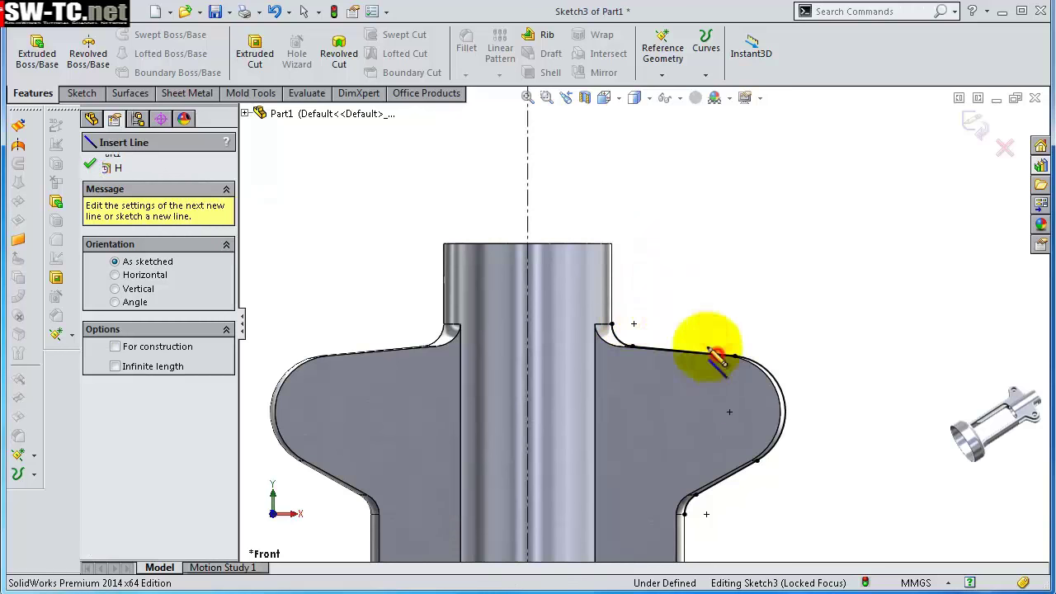
click(610, 323)
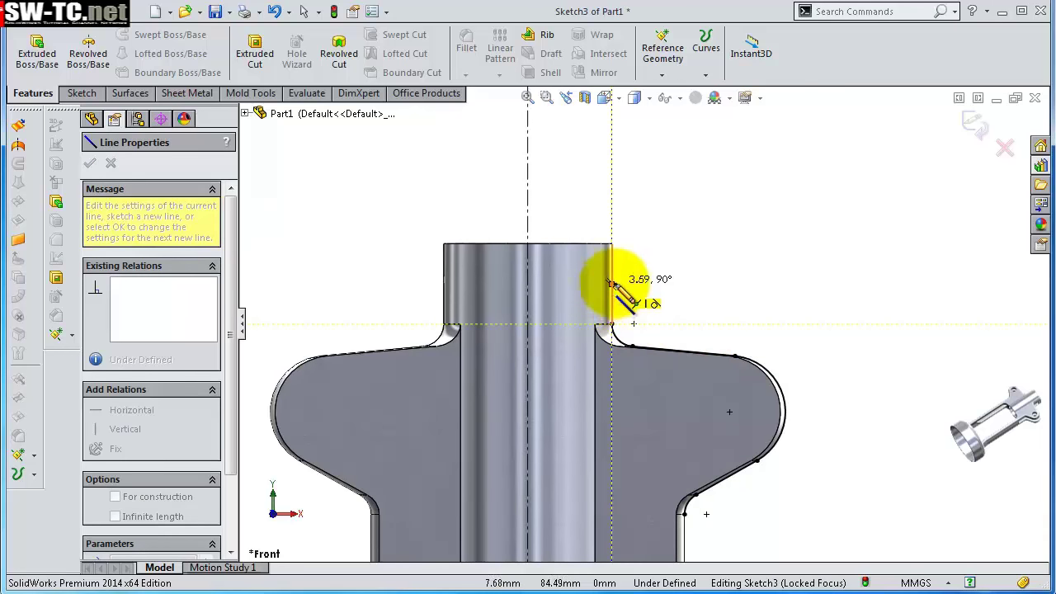
scroll(611, 284, down, 3)
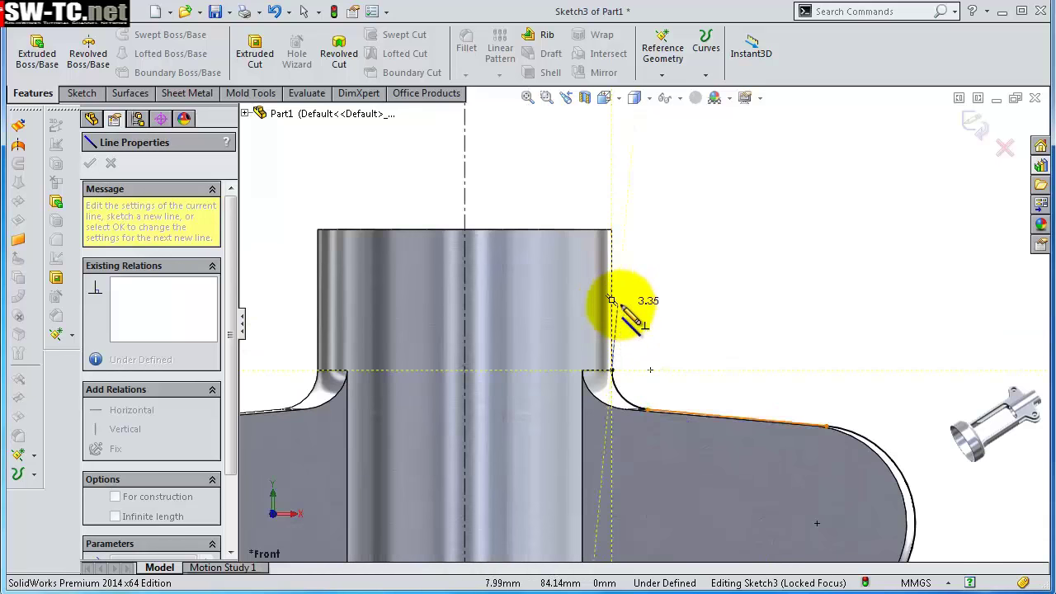
click(611, 297)
scroll(671, 323, up, 2)
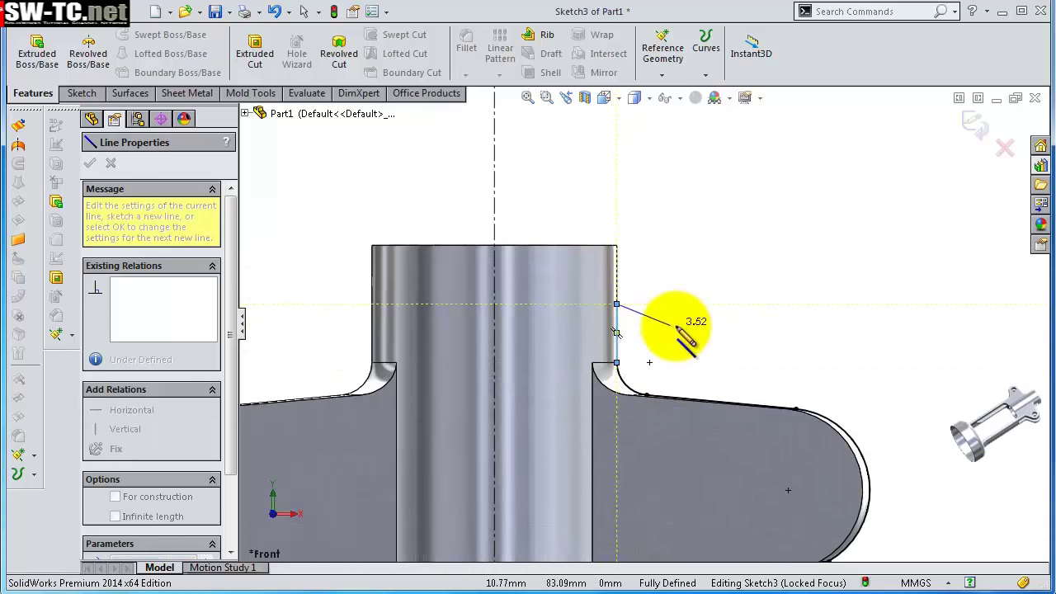
key(Escape)
scroll(676, 429, up, 5)
scroll(684, 389, down, 3)
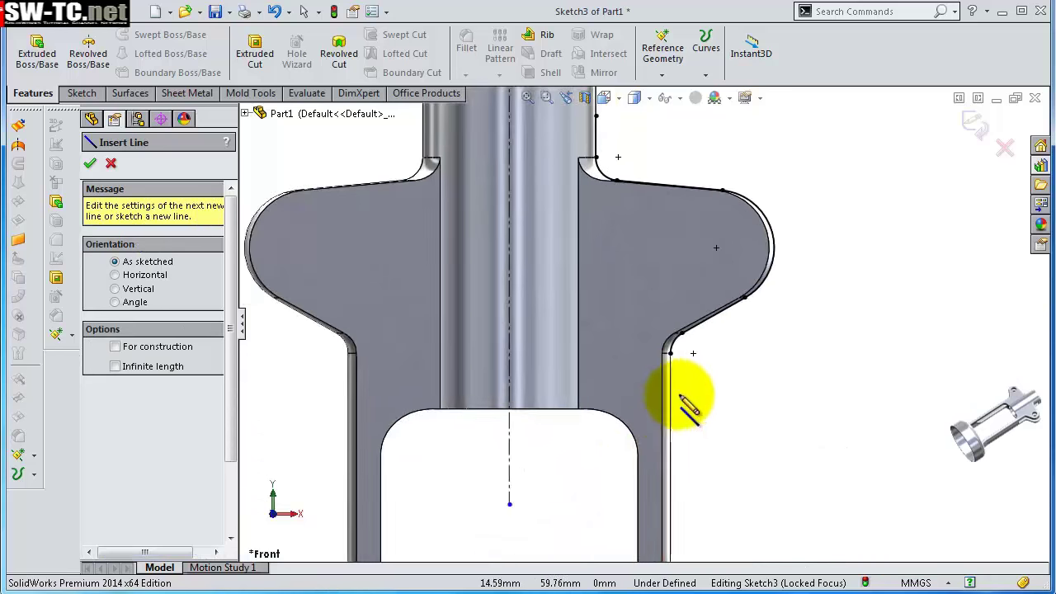
scroll(672, 346, down, 2)
- Draw a vertical line down the neck edge from the lower fillet and delete the stray angled line
click(668, 342)
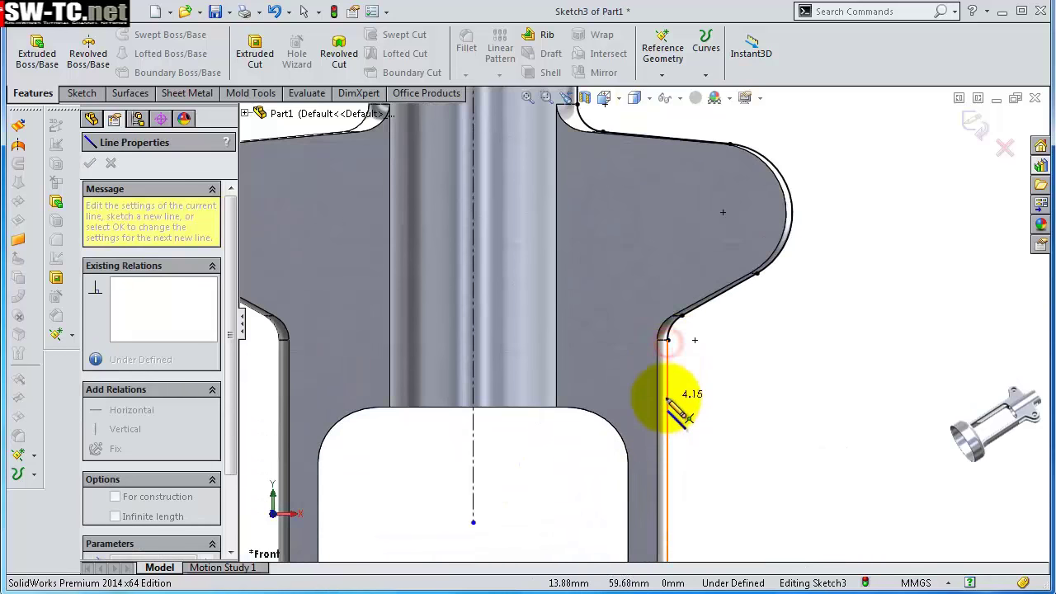
click(668, 443)
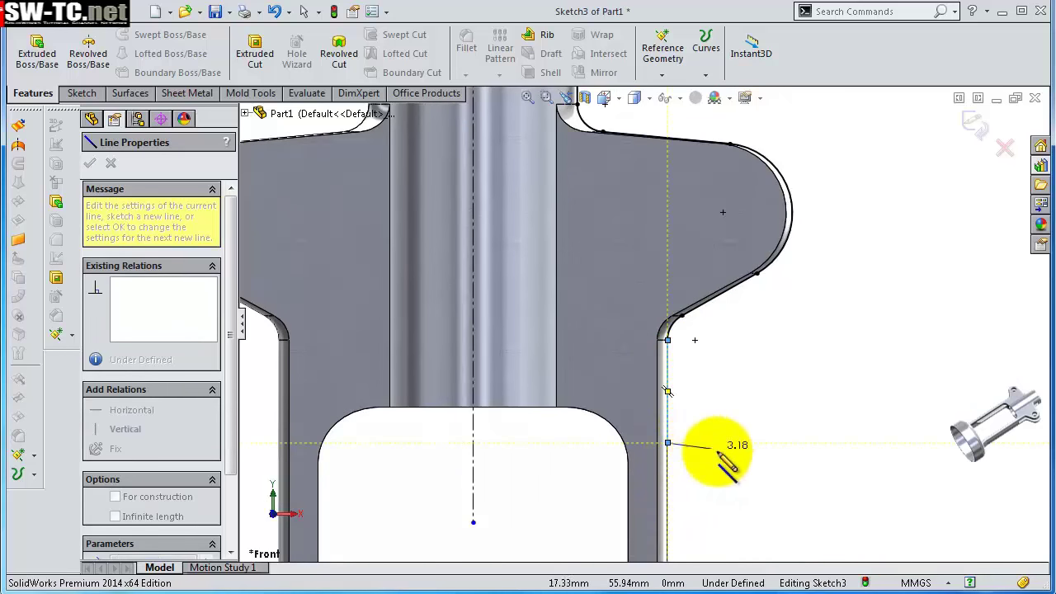
key(s)
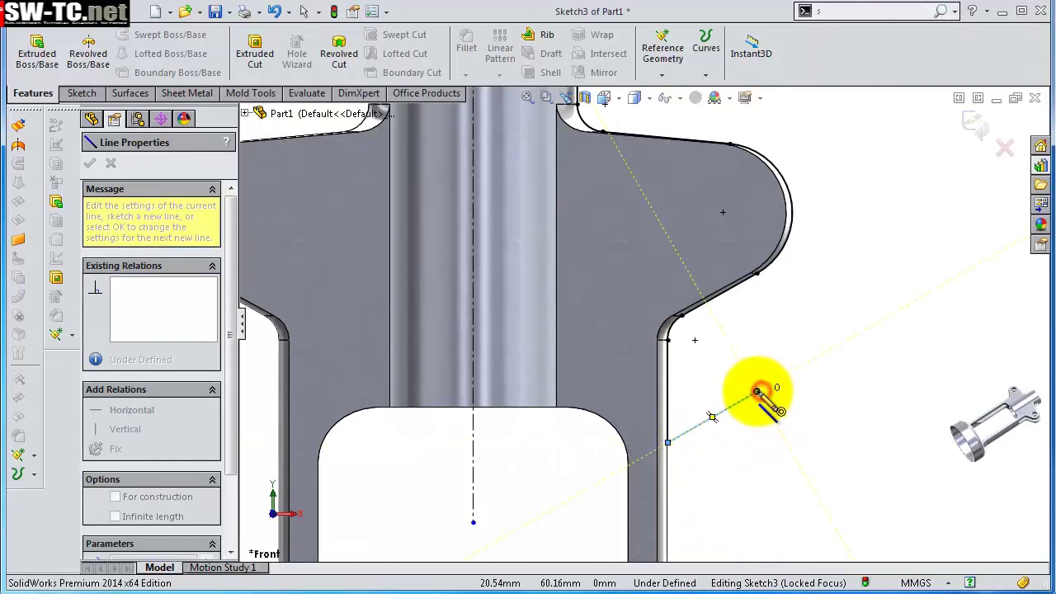
double_click(758, 391)
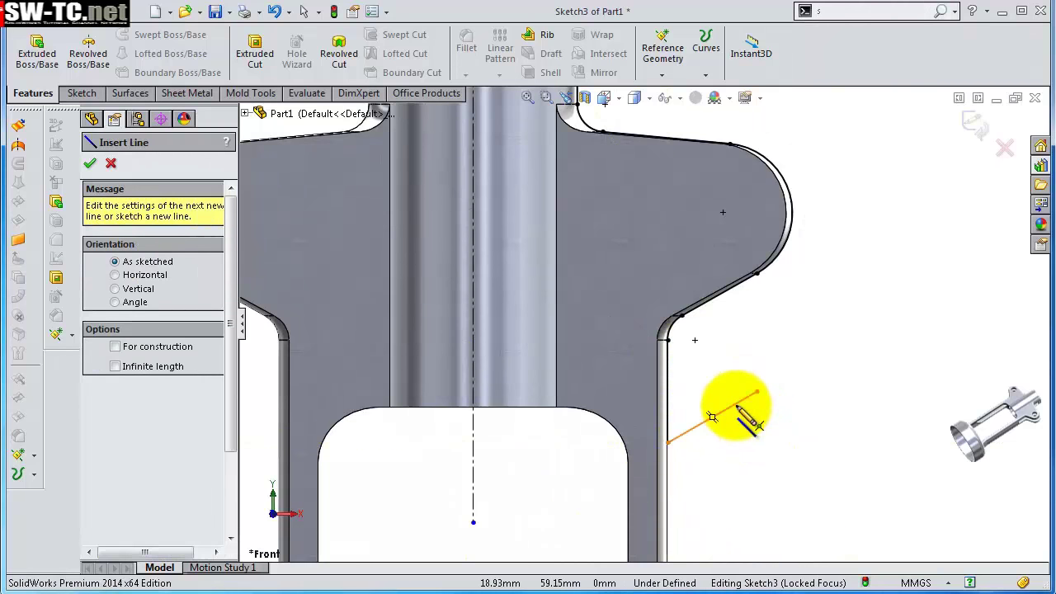
key(Escape)
click(738, 405)
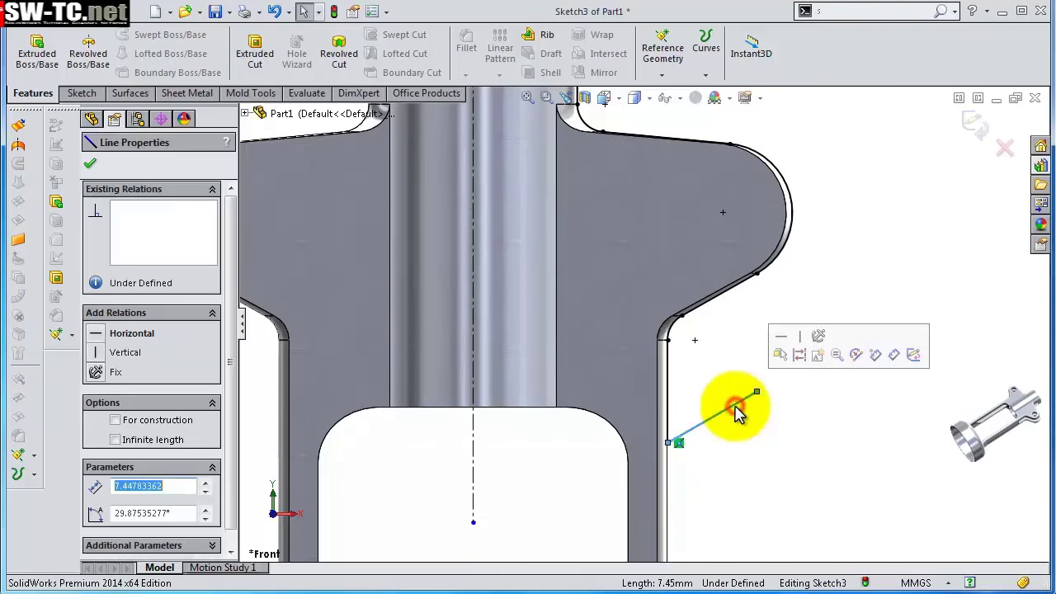
key(Delete)
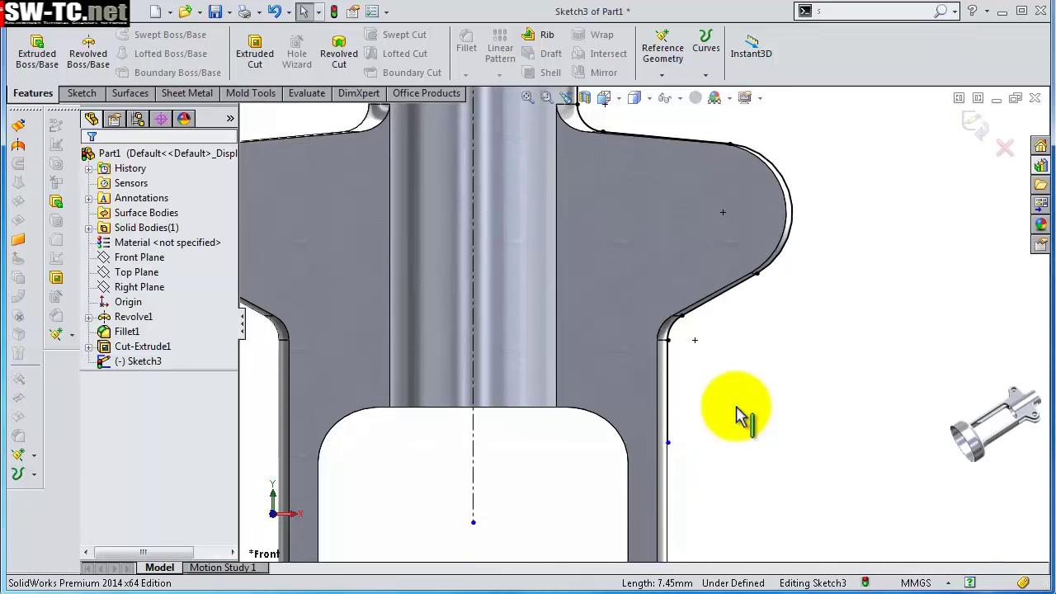
scroll(558, 388, down, 2)
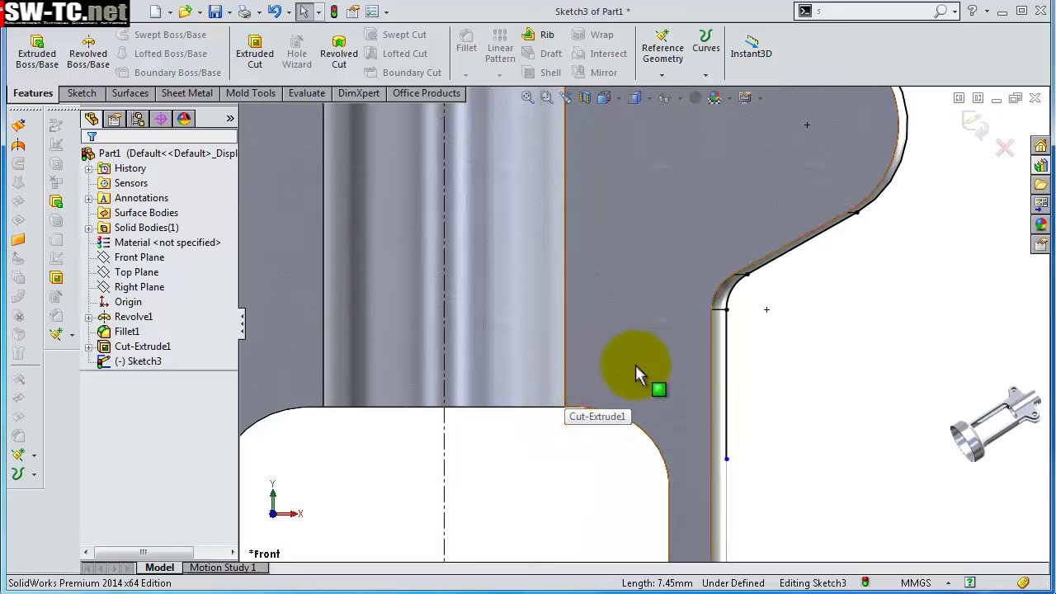
- Draw a horizontal line across the shaft from its vertical edge
key(s)
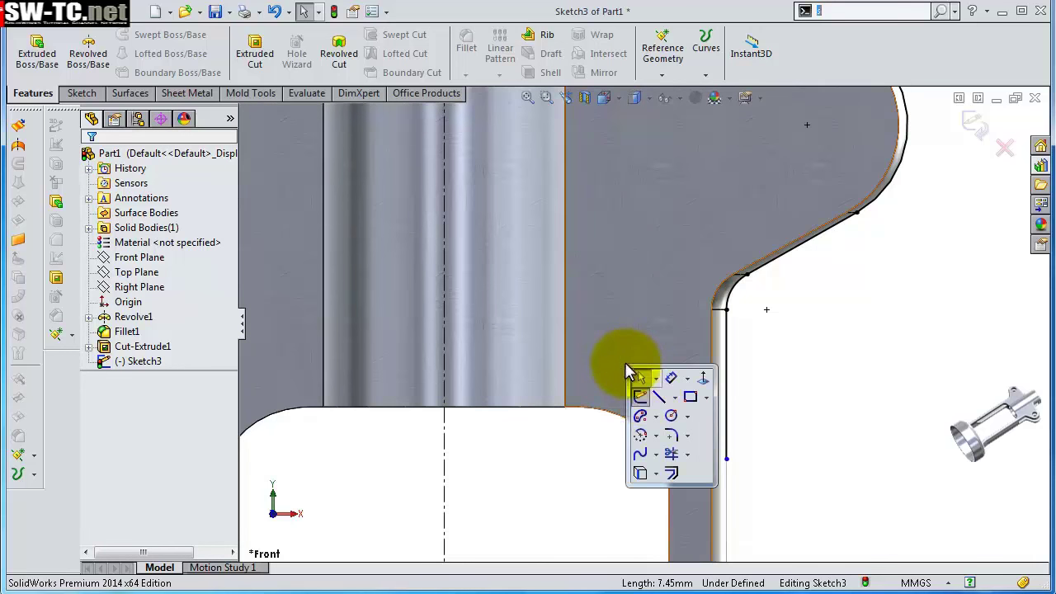
click(656, 398)
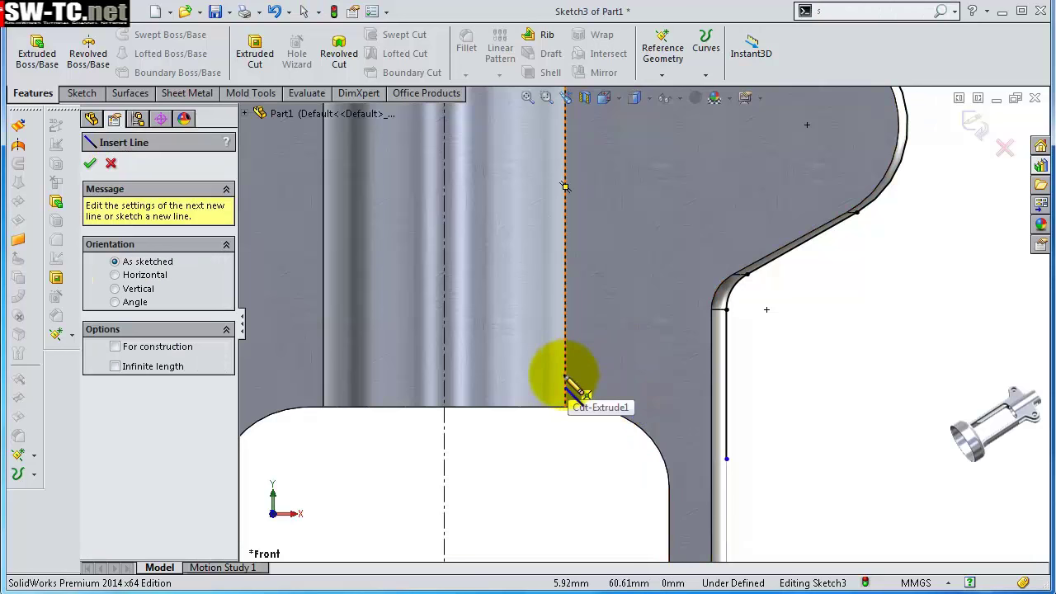
drag(565, 376, 323, 375)
click(323, 375)
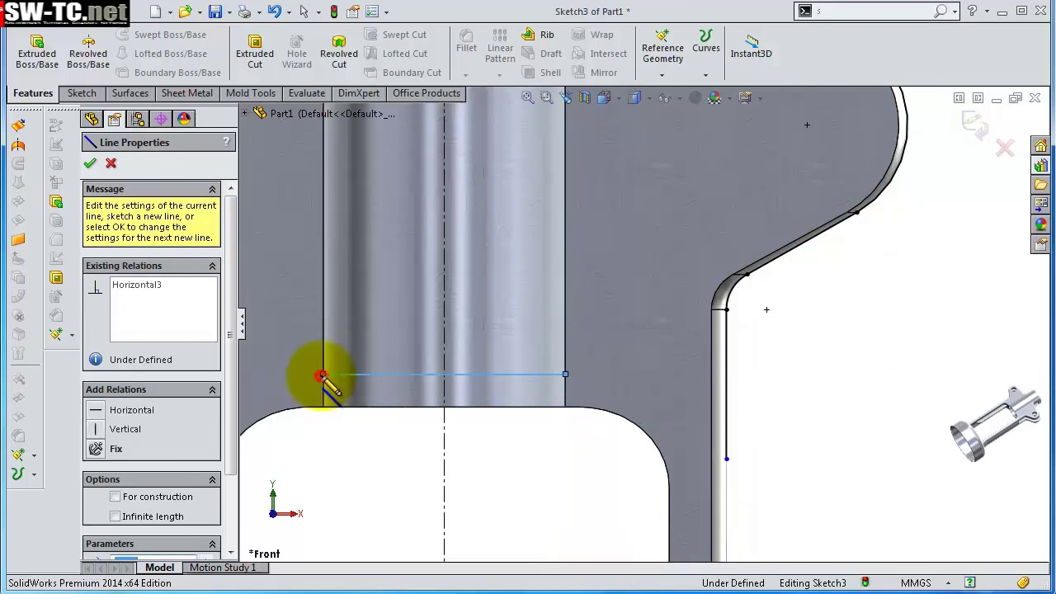
key(Escape)
- Dimension the new line 0.5 mm from the cut edge below it
key(s)
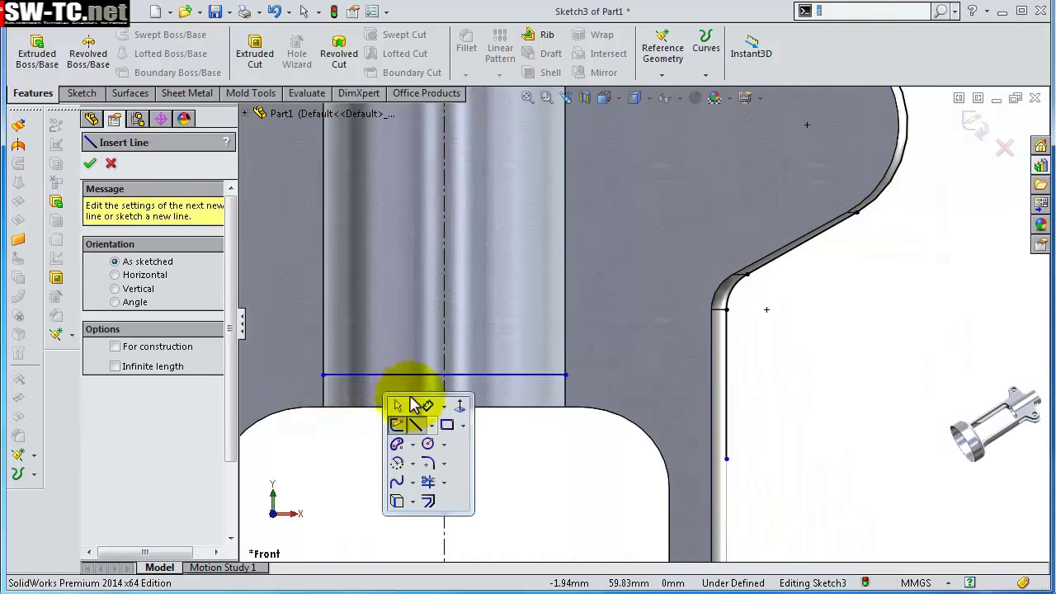
click(426, 406)
click(417, 406)
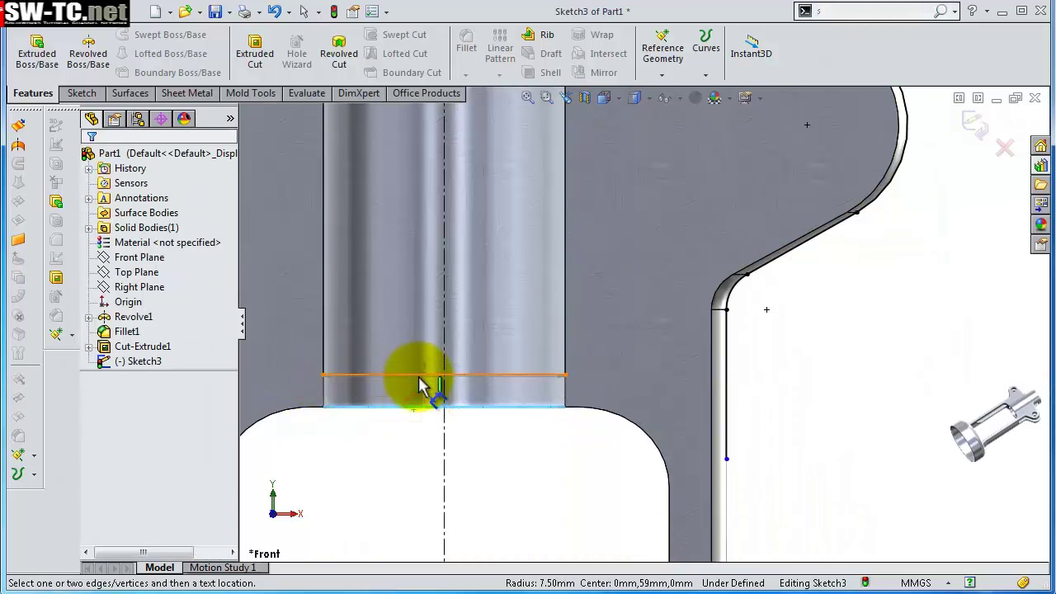
click(418, 377)
click(299, 384)
text(0.2)
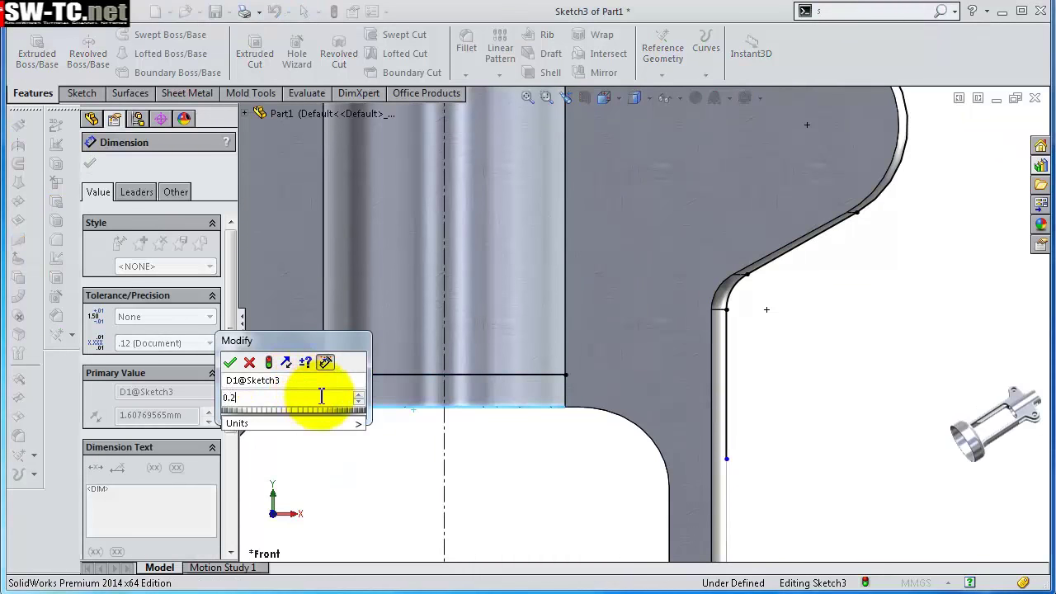
key(Return)
scroll(320, 402, down, 2)
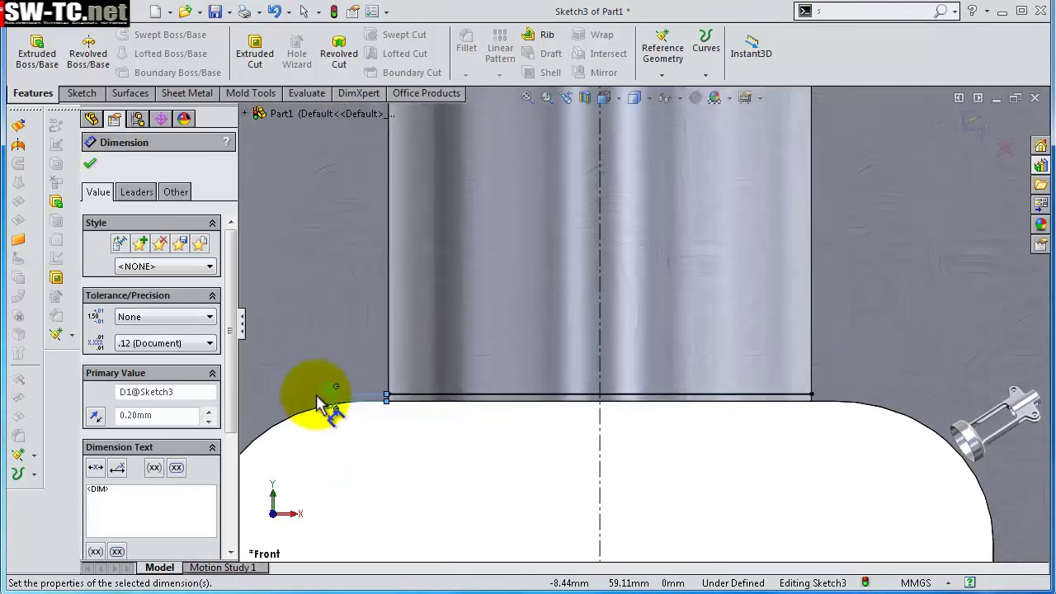
scroll(375, 387, down, 2)
double_click(370, 382)
text(0.5)
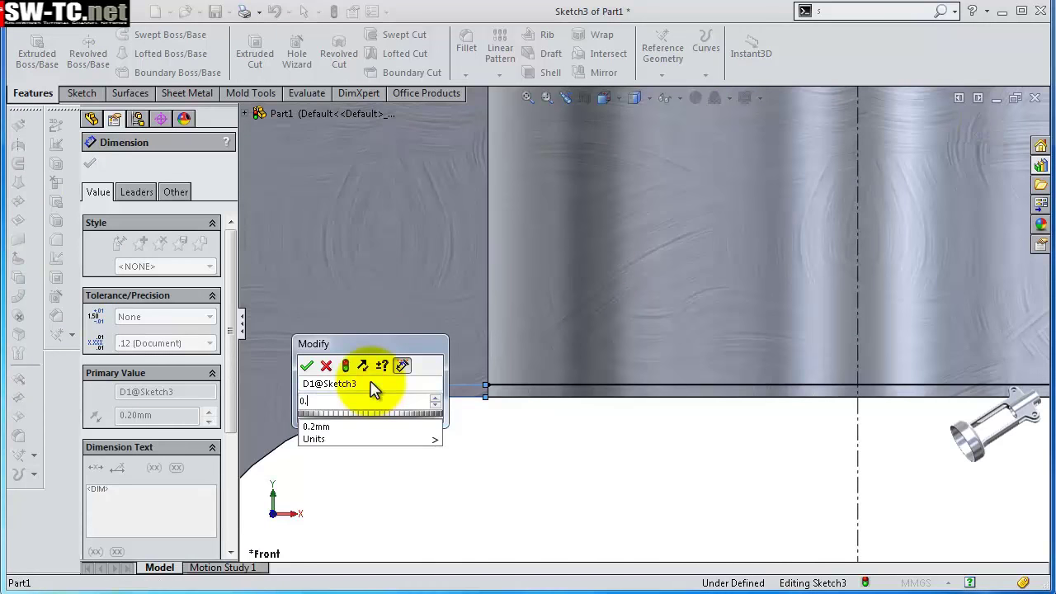
key(Return)
scroll(592, 426, up, 4)
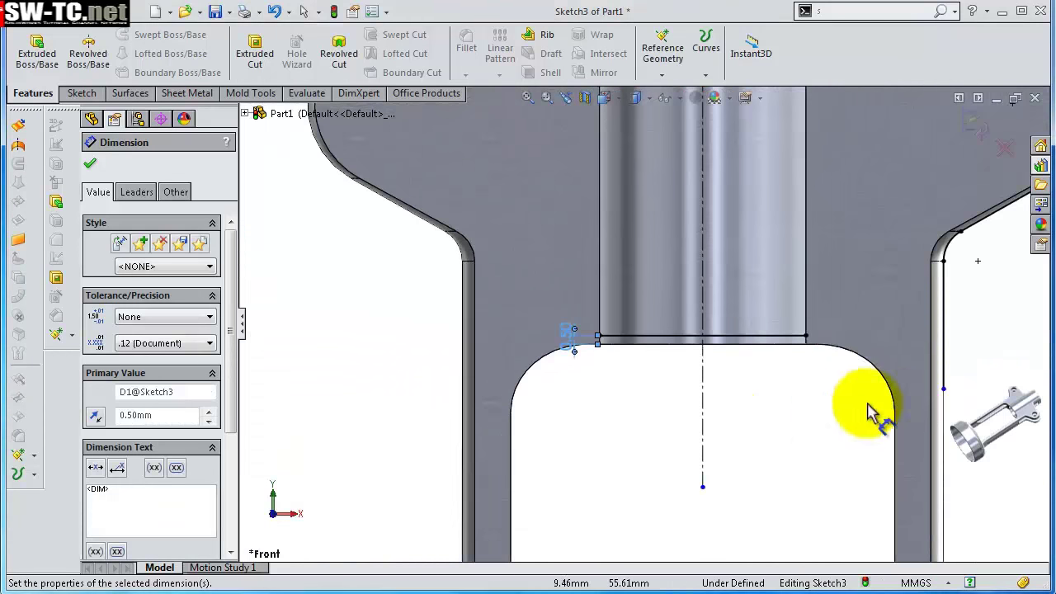
- Dimension the right vertical edge to 7 mm, fully defining Sketch3
click(949, 346)
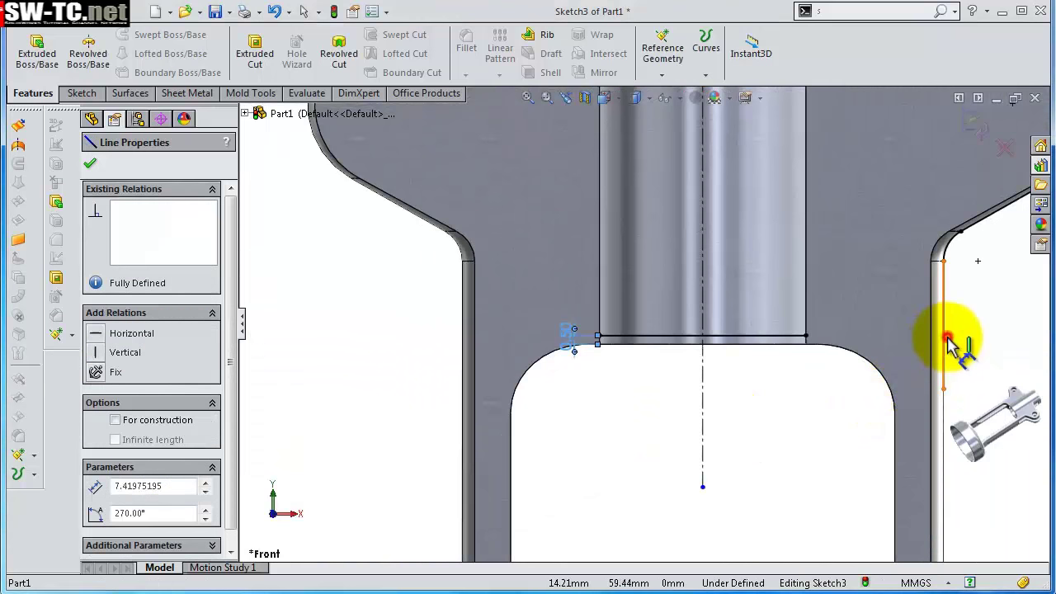
click(958, 344)
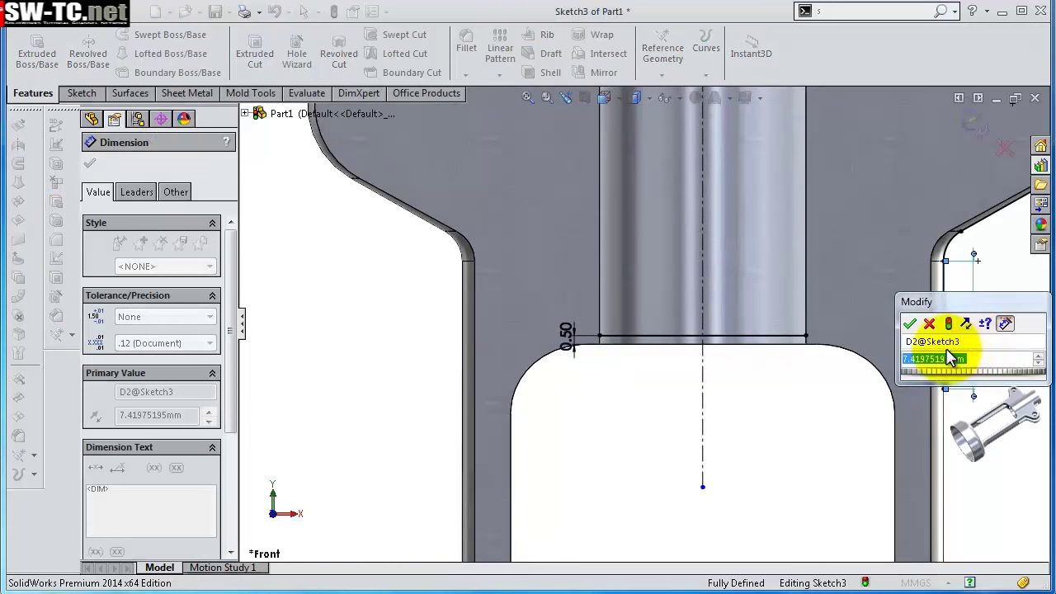
text(7)
key(Return)
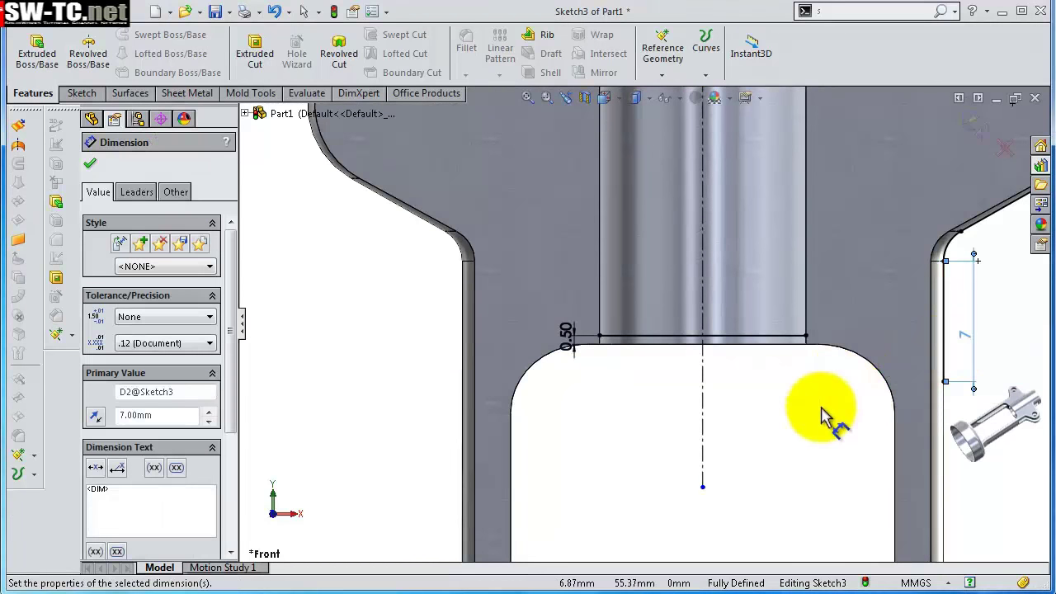
click(157, 53)
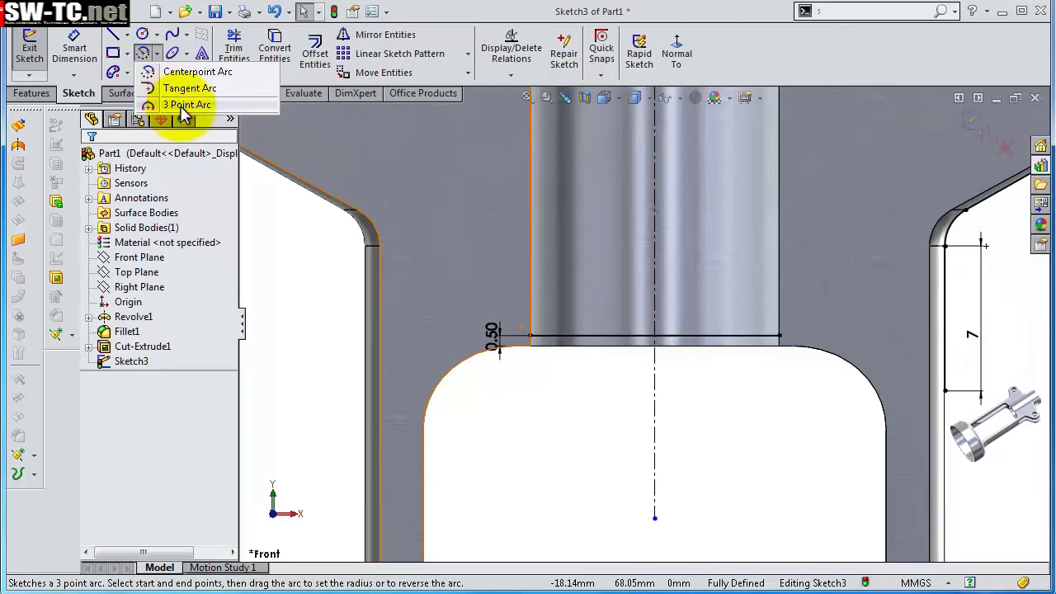
- Draw a three-point arc from the horizontal line's right end to the 7 mm edge's lower point
click(183, 106)
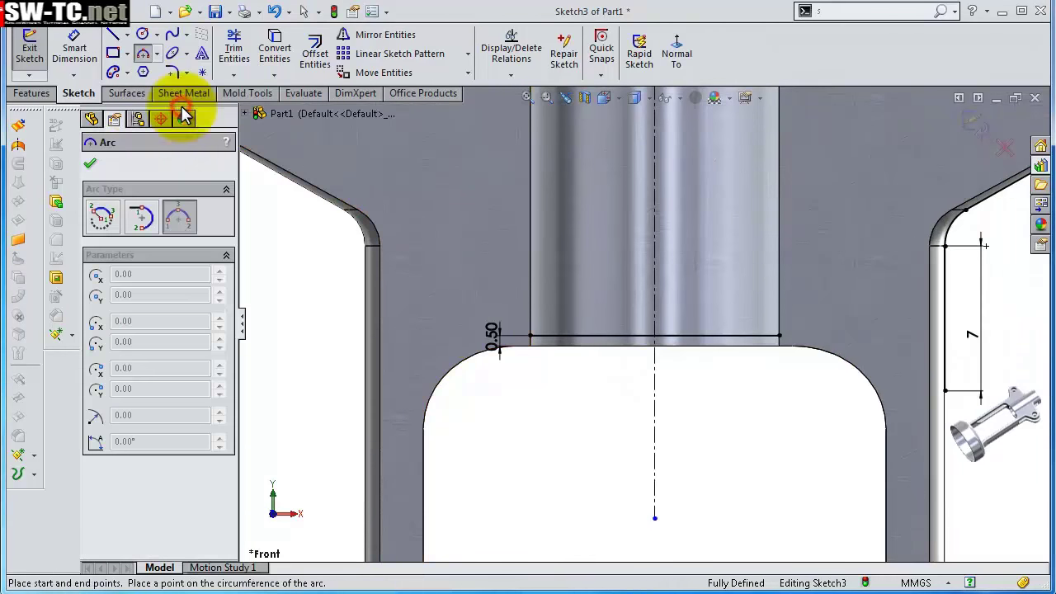
click(780, 336)
click(945, 389)
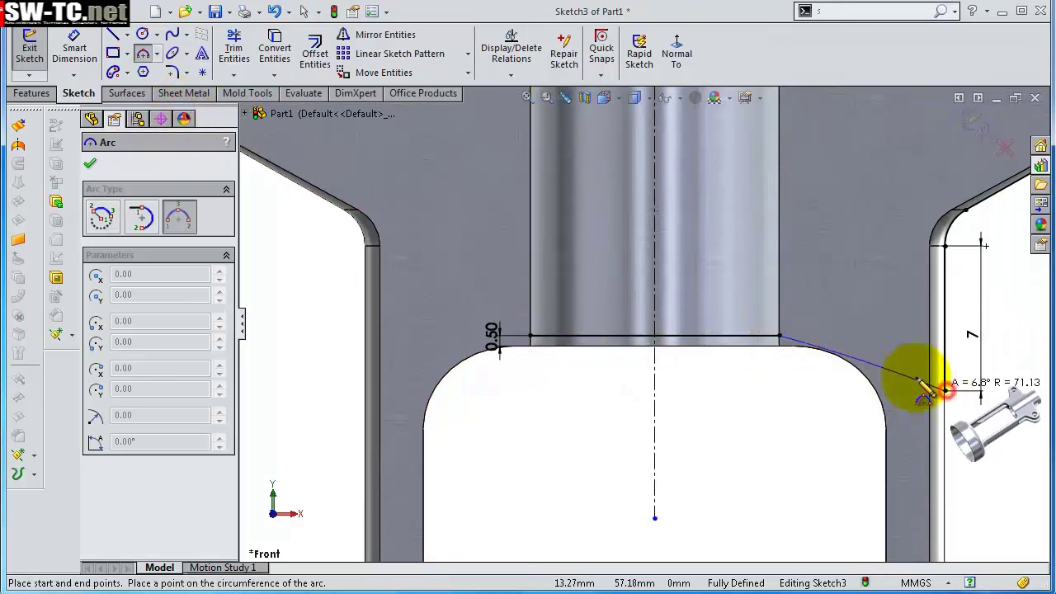
click(866, 350)
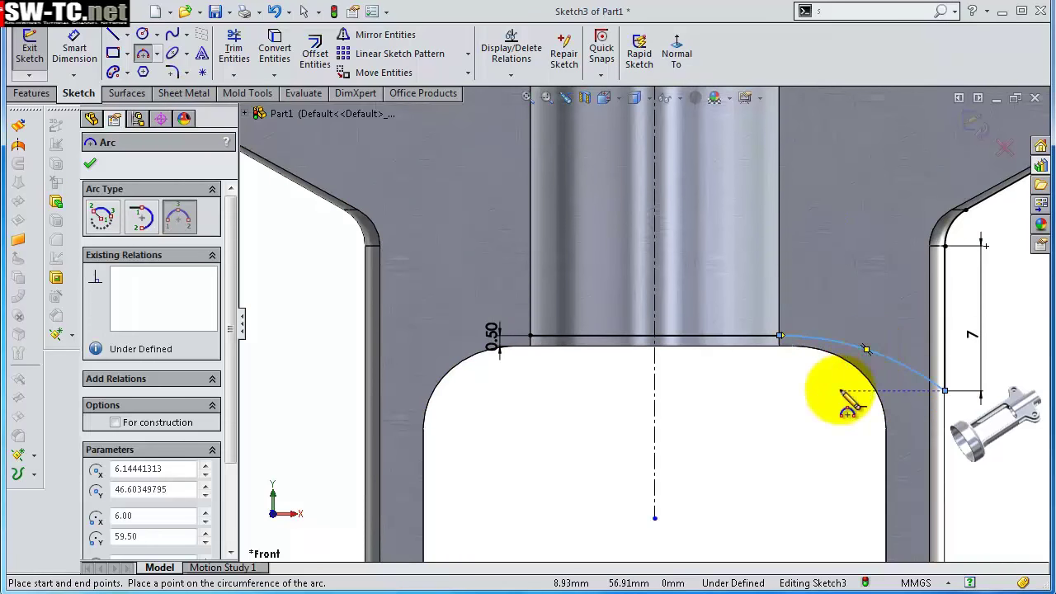
key(Escape)
scroll(825, 363, down, 3)
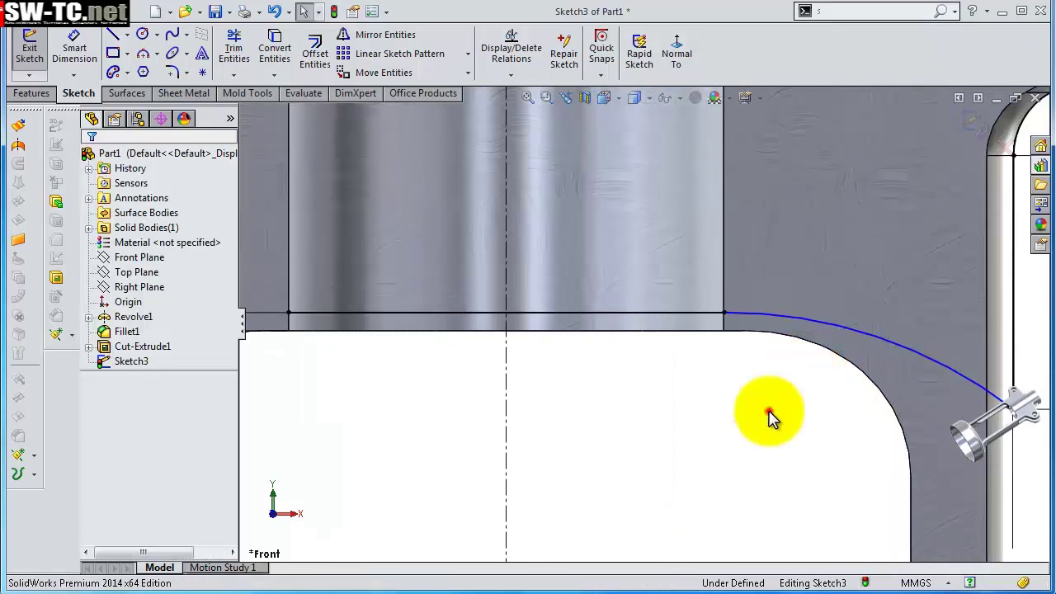
- Make the arc tangent to the horizontal shaft line
click(696, 313)
ctrl+click(751, 312)
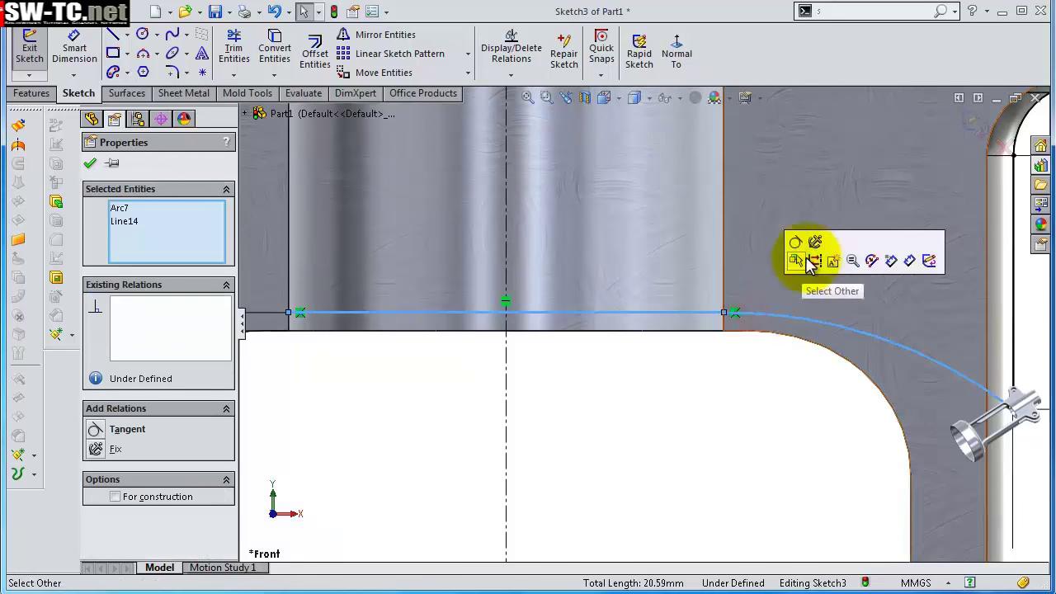
click(796, 244)
click(745, 379)
scroll(726, 354, up, 3)
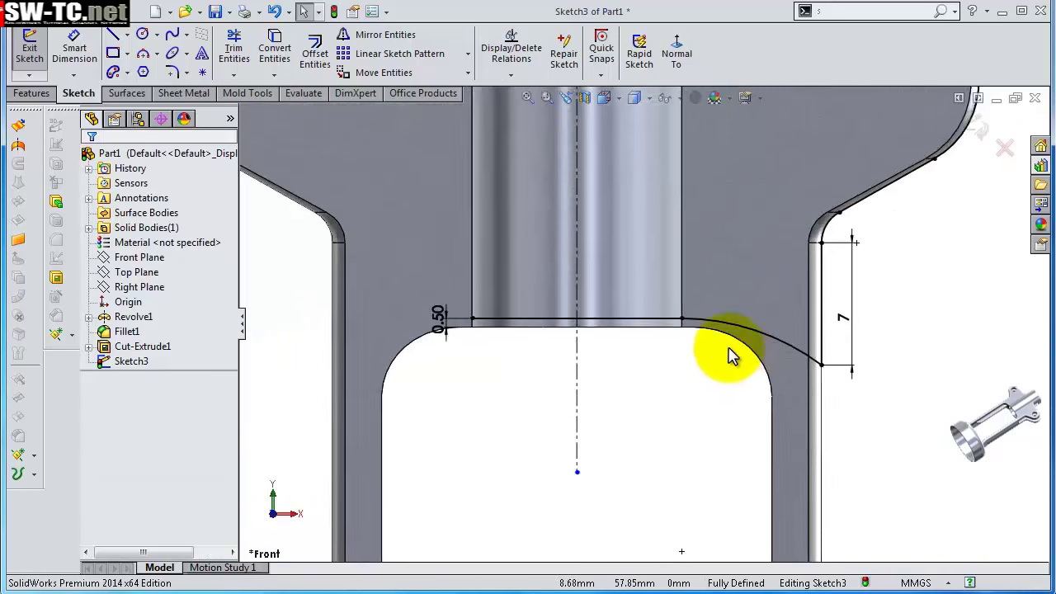
scroll(582, 309, up, 2)
scroll(582, 310, up, 1)
scroll(506, 306, up, 2)
scroll(487, 300, up, 2)
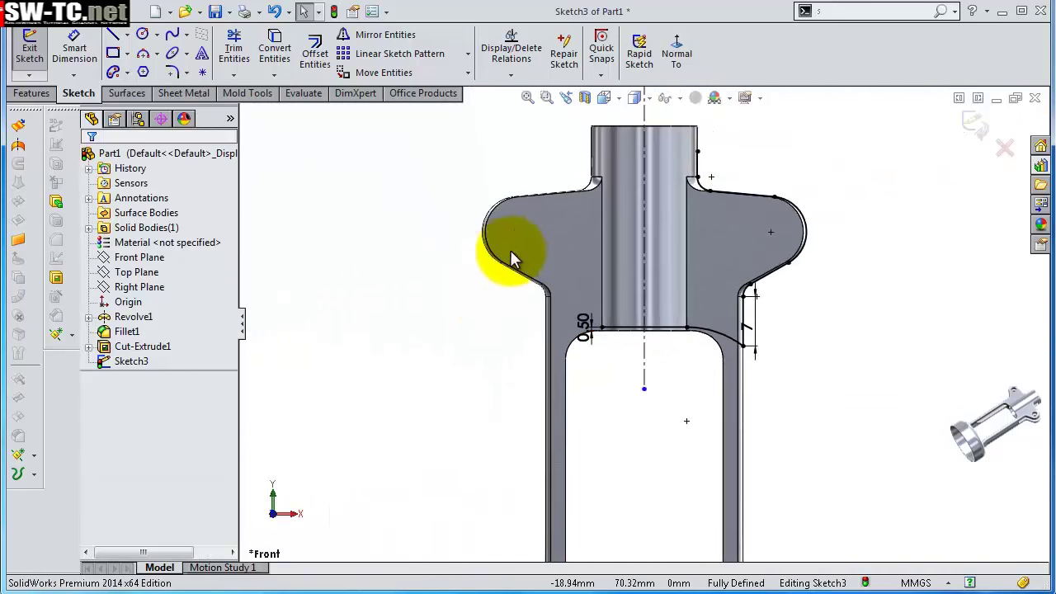
- Mirror the right-side outline onto the left about the centerline
click(369, 35)
scroll(676, 124, down, 2)
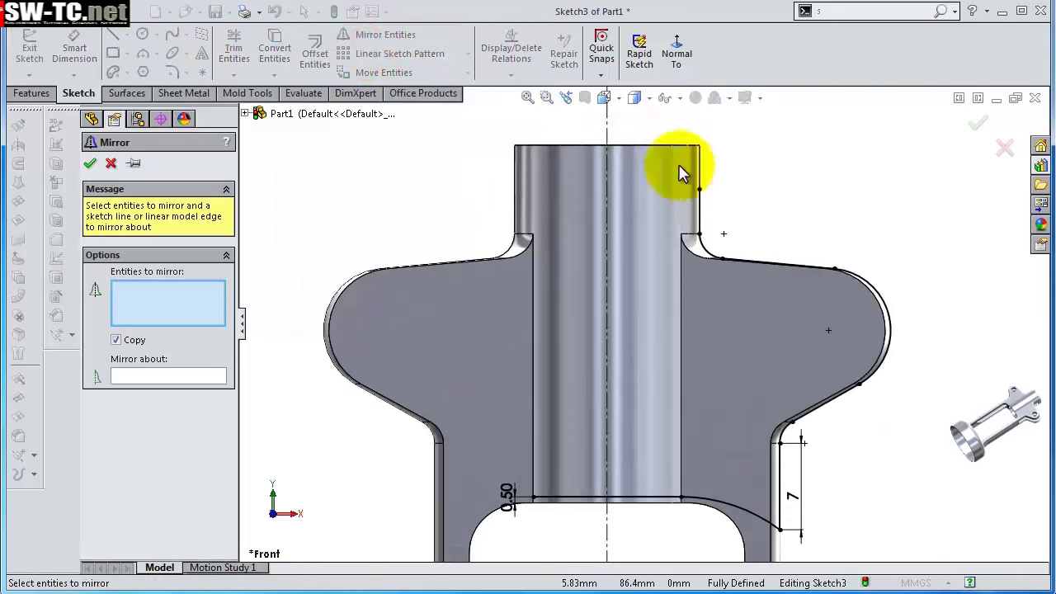
mouse_move(662, 202)
mouse_down()
mouse_move(874, 549)
mouse_move(917, 547)
mouse_up()
click(208, 375)
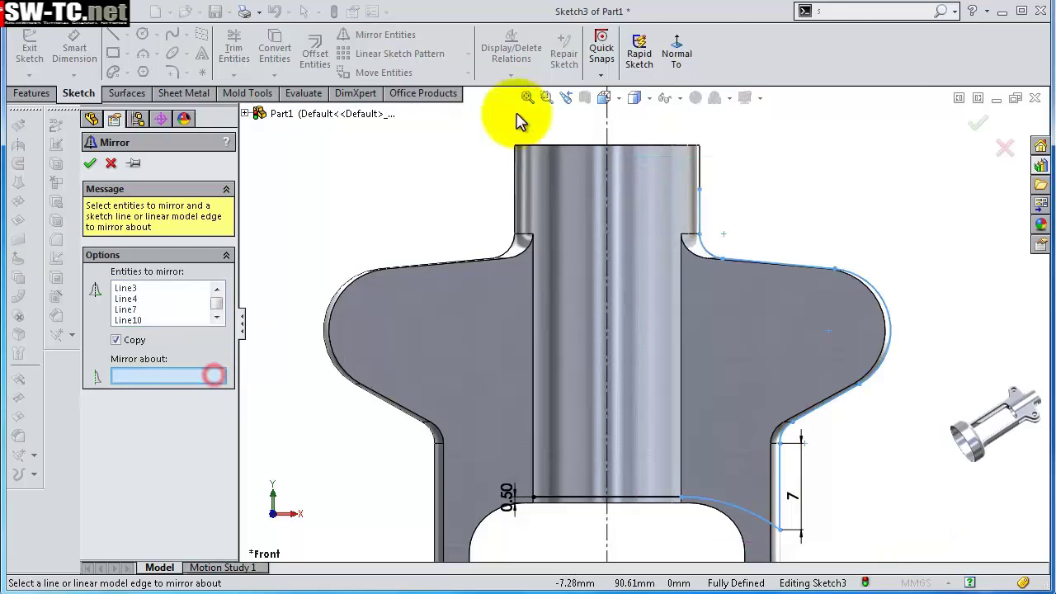
click(607, 127)
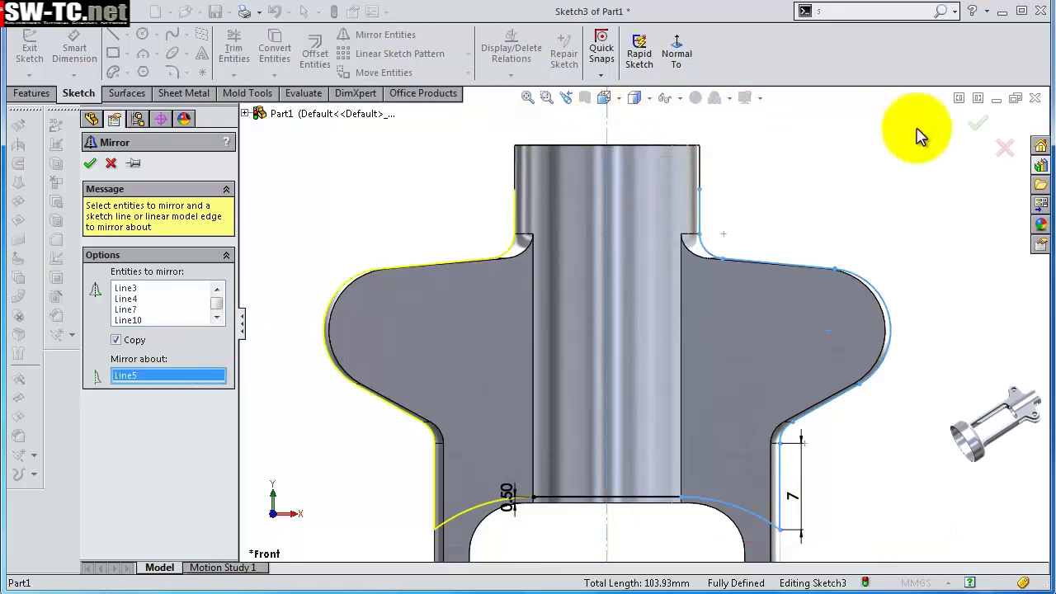
click(977, 122)
- Draw a horizontal line across the upper shaft, then fit and tilt the view
key(s)
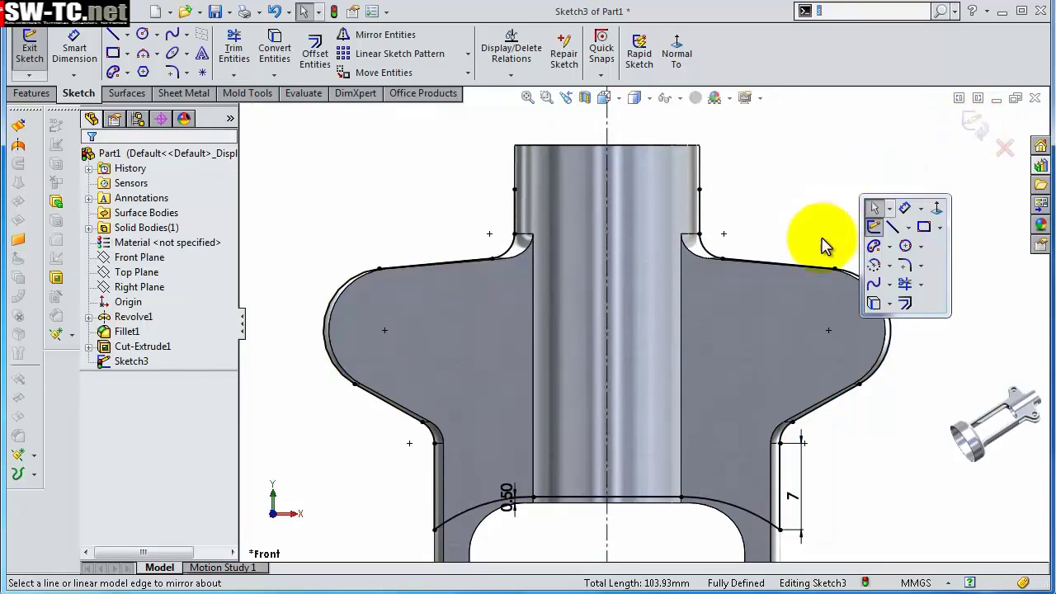
click(896, 224)
click(698, 190)
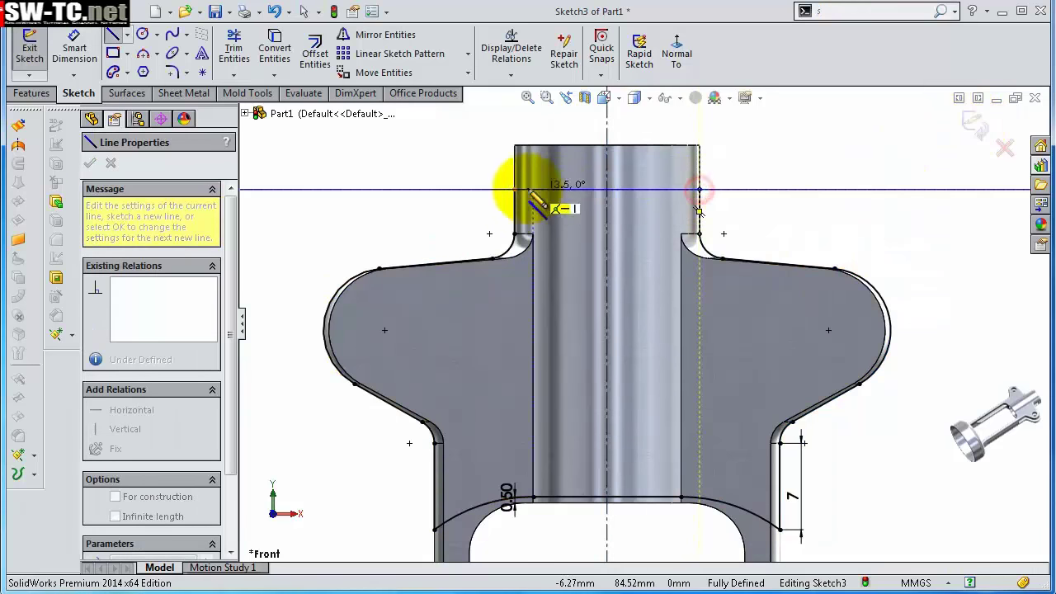
click(514, 190)
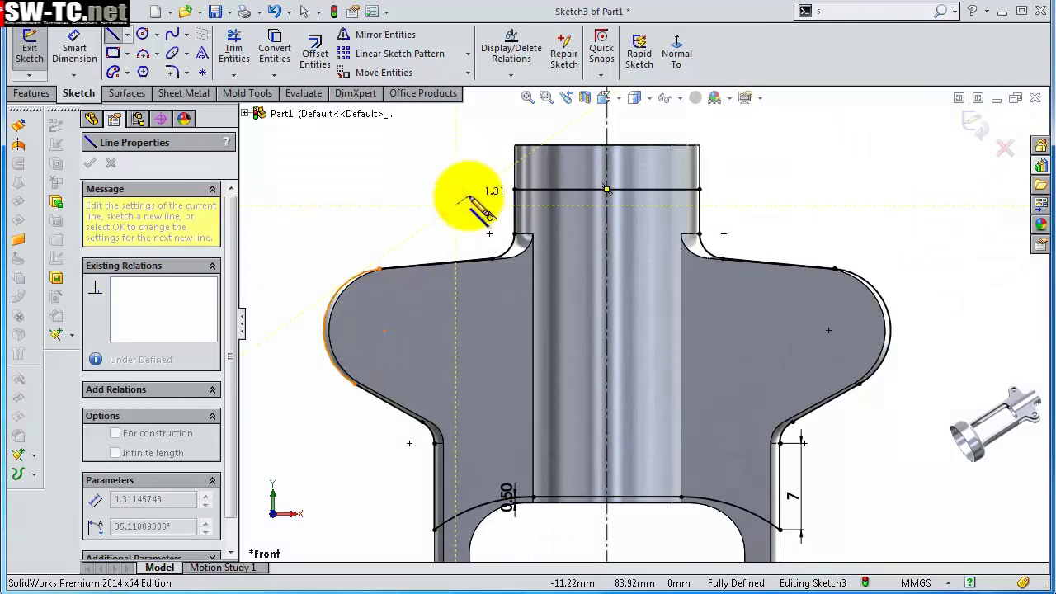
key(Escape)
key(f)
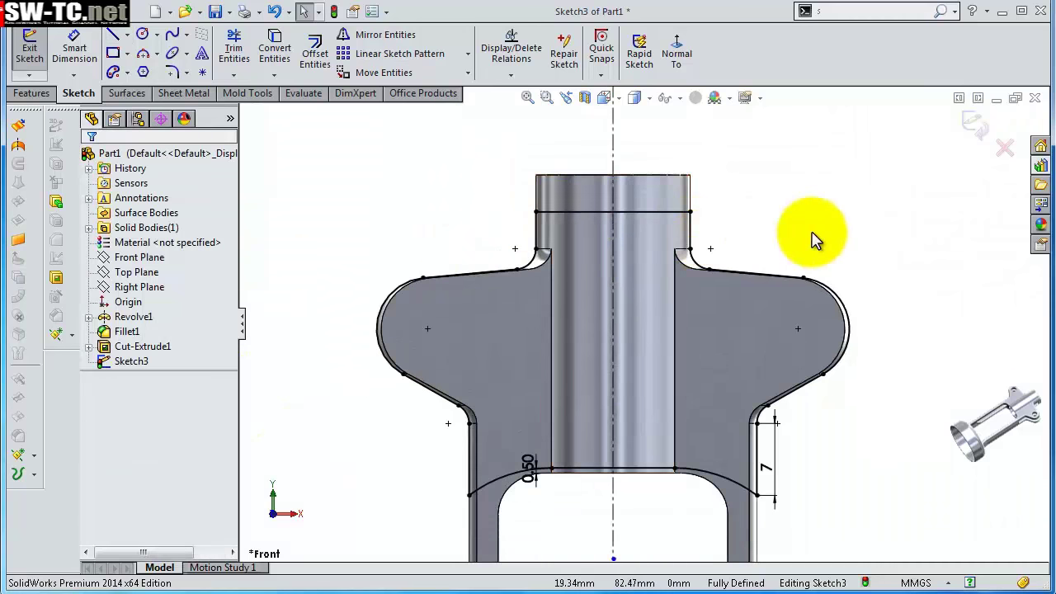
mouse_move(813, 238)
middle_down()
mouse_move(784, 322)
mouse_move(749, 302)
middle_up()
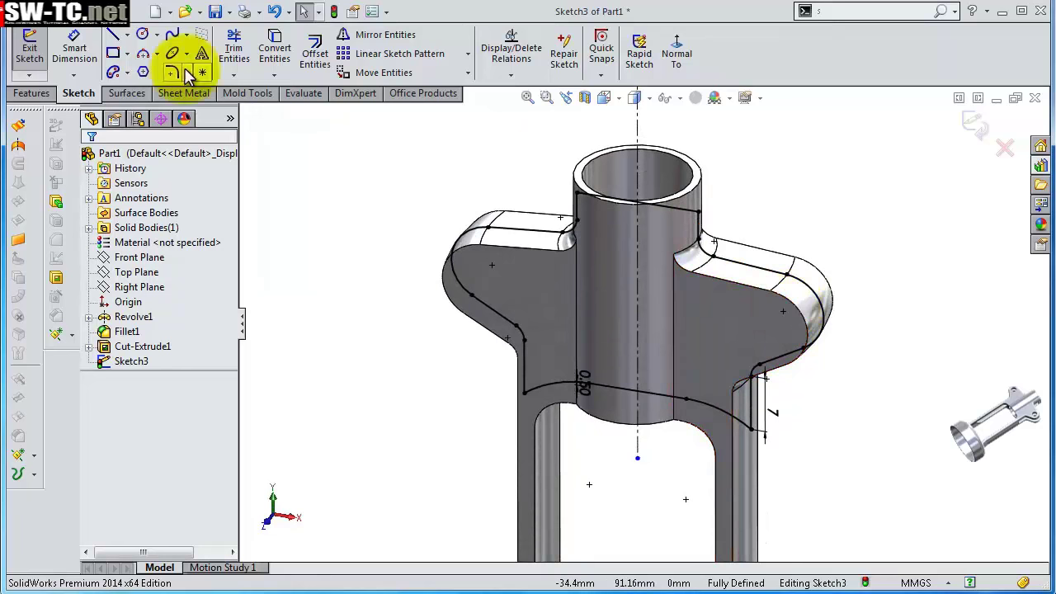
- Create Cut-Extrude2 as a 3.5 mm mid-plane extruded cut
click(46, 95)
click(255, 51)
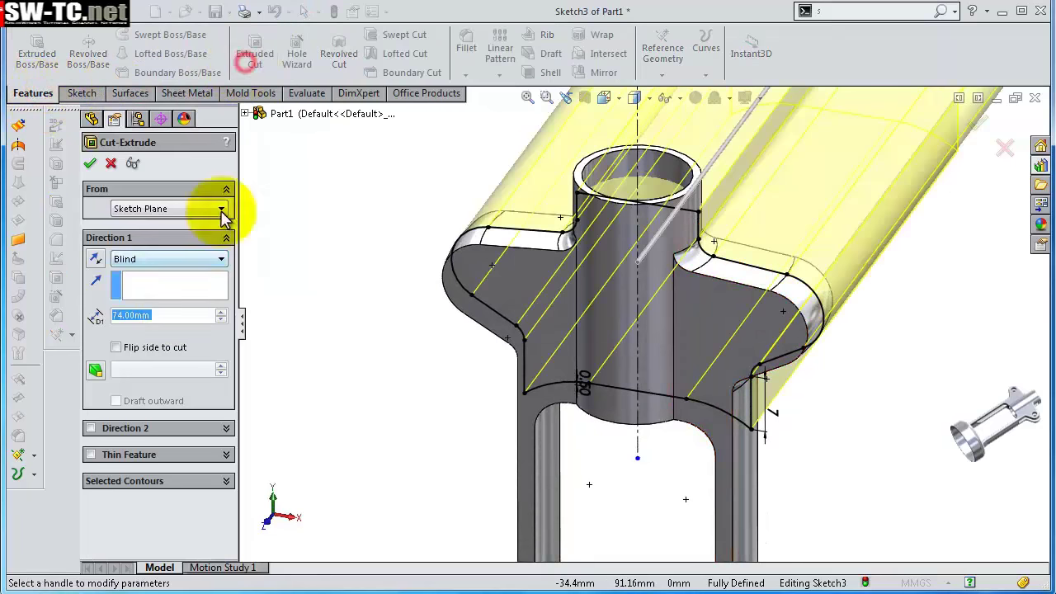
click(194, 259)
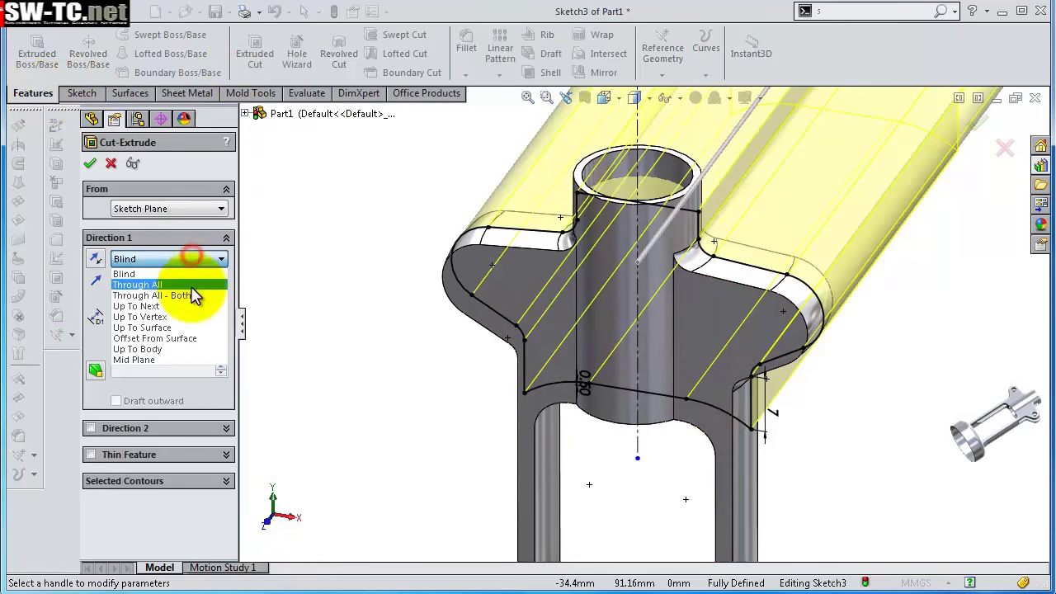
click(187, 360)
double_click(161, 317)
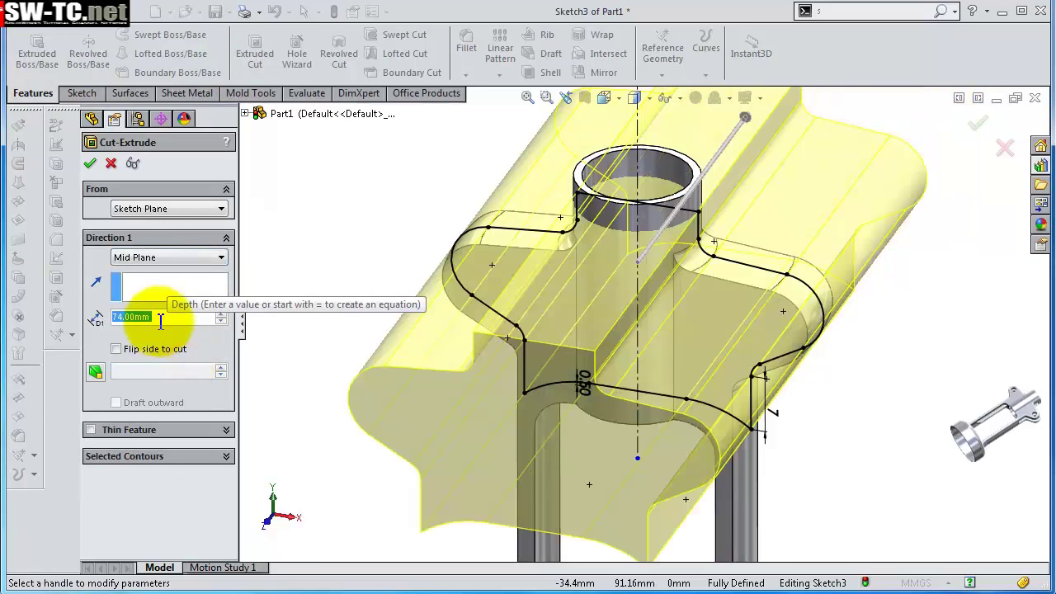
text(3.5)
key(Return)
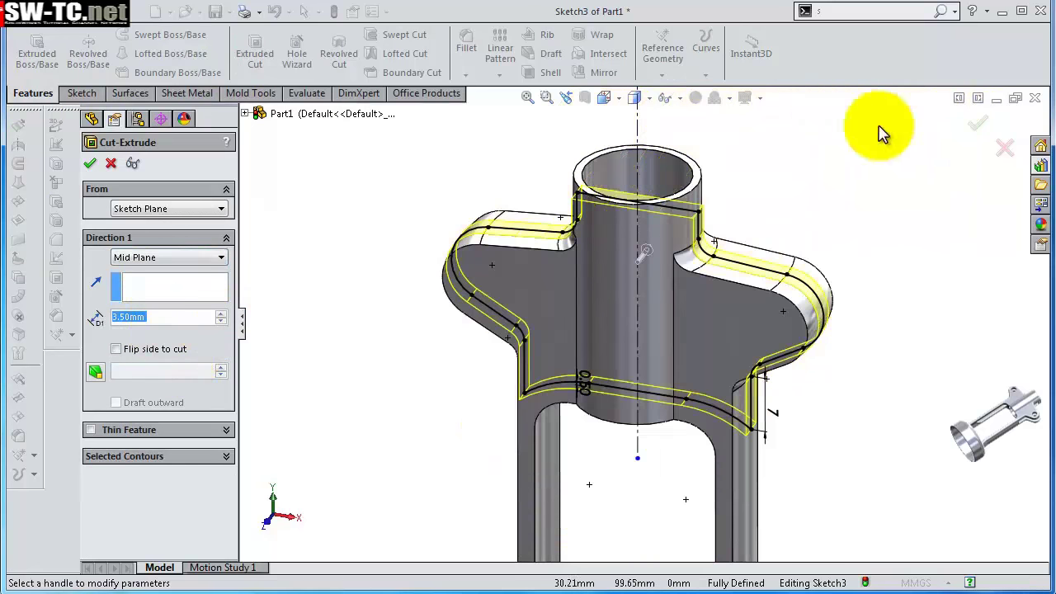
click(978, 123)
- Inspect the new cut and start Sketch5 on the Front Plane
click(887, 303)
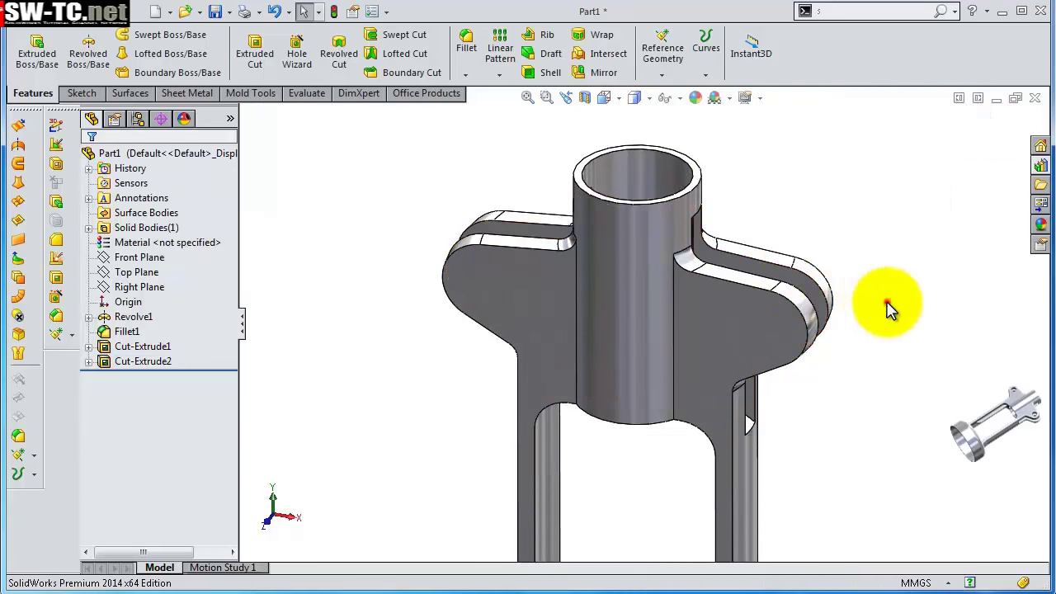
mouse_move(877, 337)
middle_down()
mouse_move(877, 252)
mouse_move(691, 113)
mouse_move(784, 250)
mouse_move(899, 247)
mouse_move(910, 220)
middle_up()
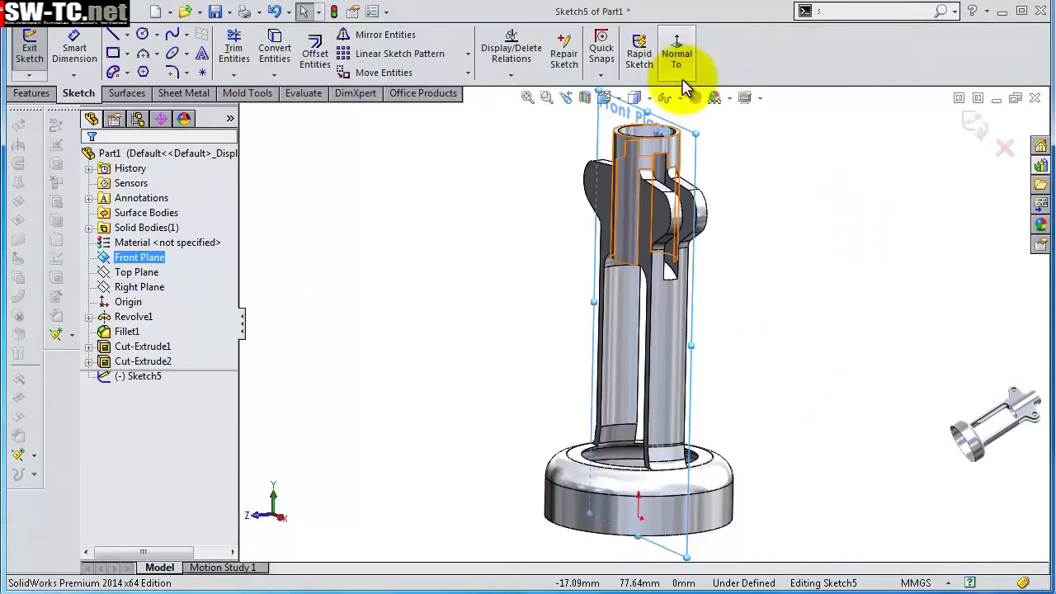
click(679, 64)
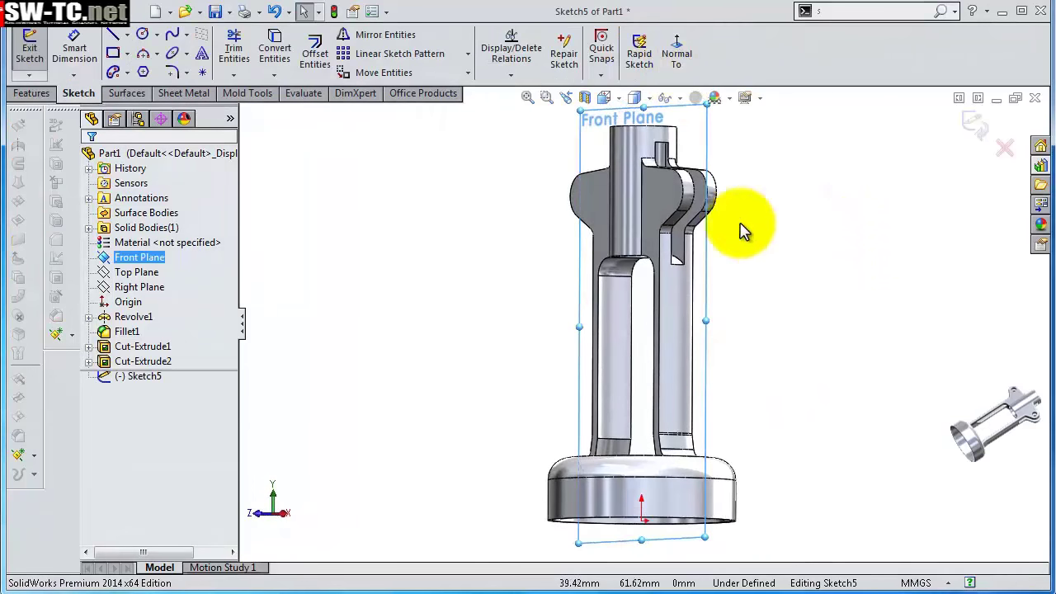
- Offset the opening's right fillet edge 0.85 mm, reversed into the wall
scroll(686, 200, down, 3)
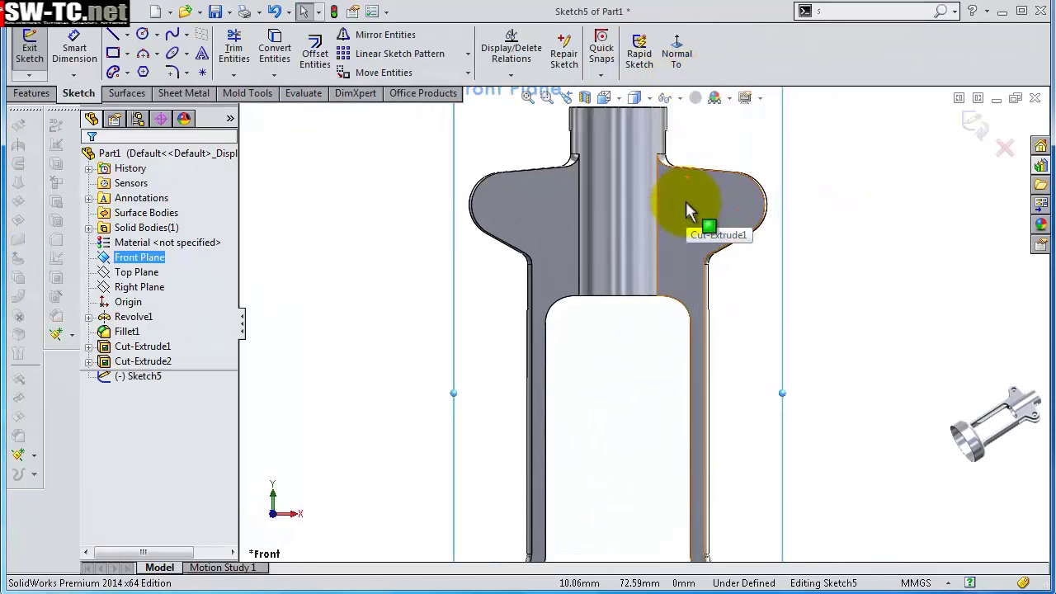
scroll(685, 201, down, 1)
scroll(614, 262, down, 1)
scroll(726, 368, down, 2)
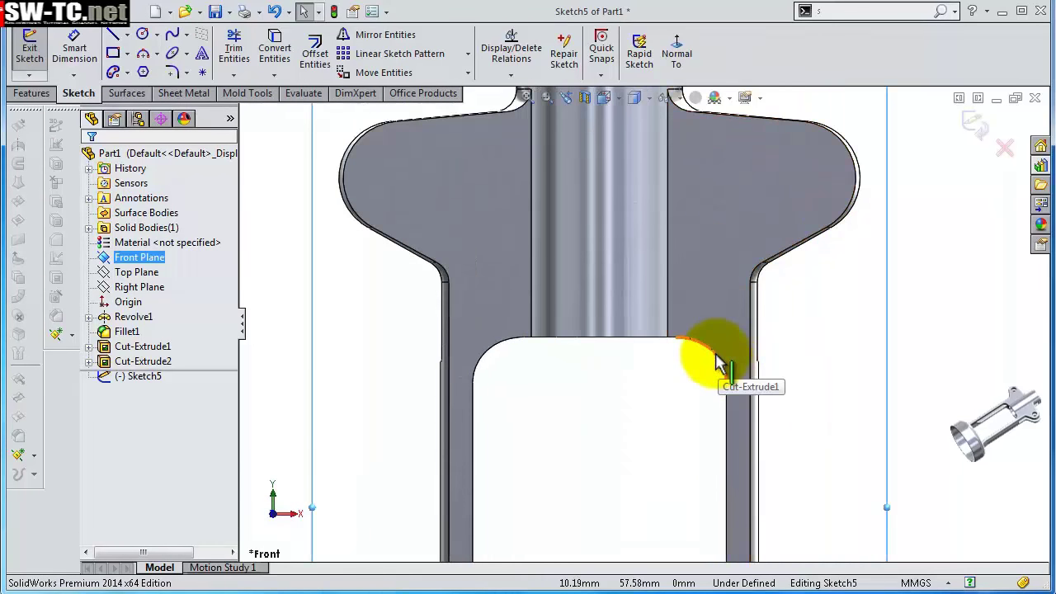
click(716, 363)
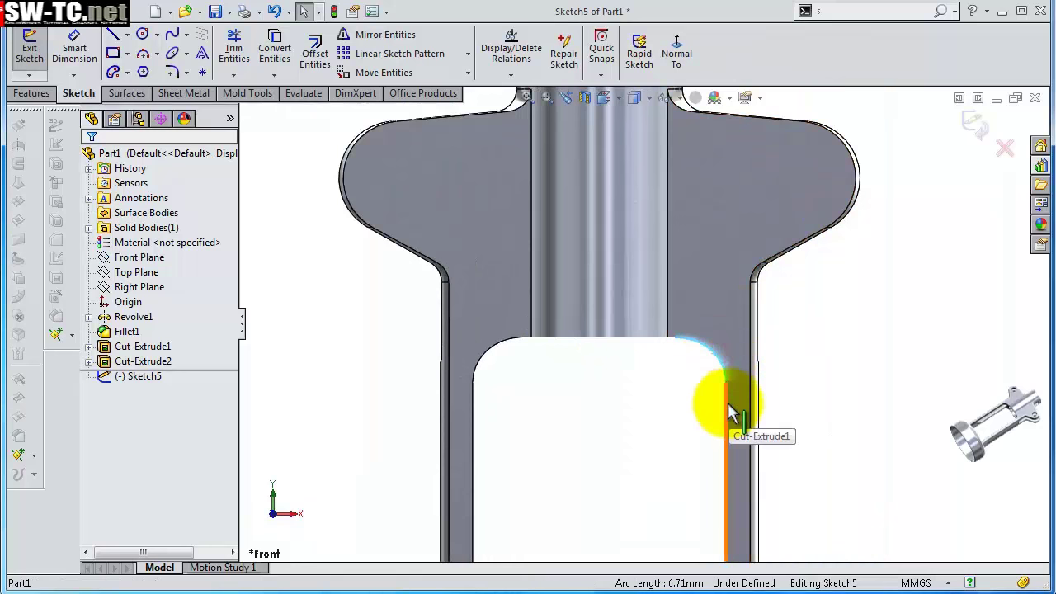
click(312, 51)
text(0.85)
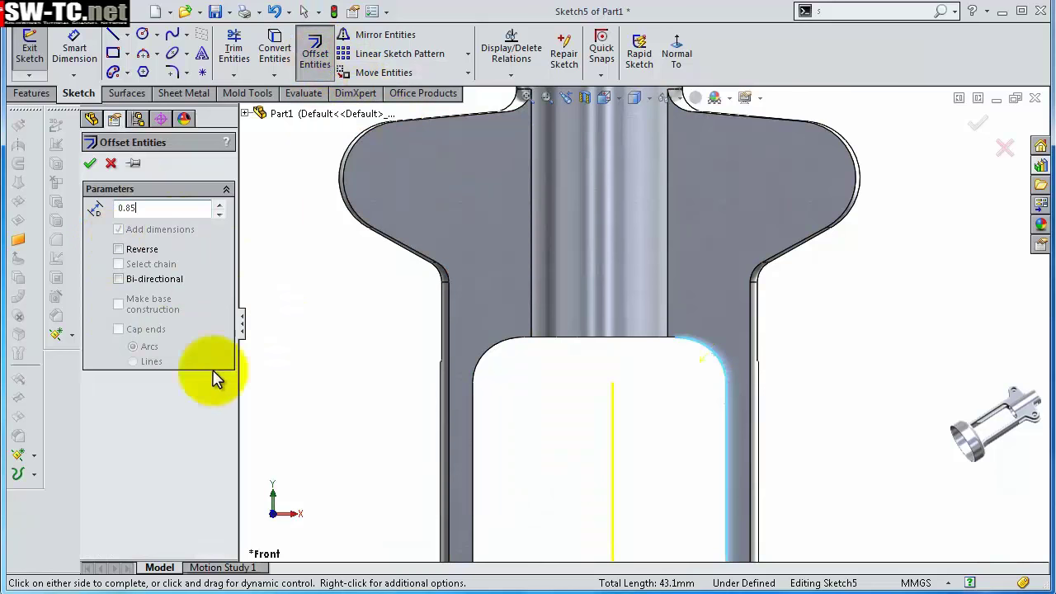
click(176, 393)
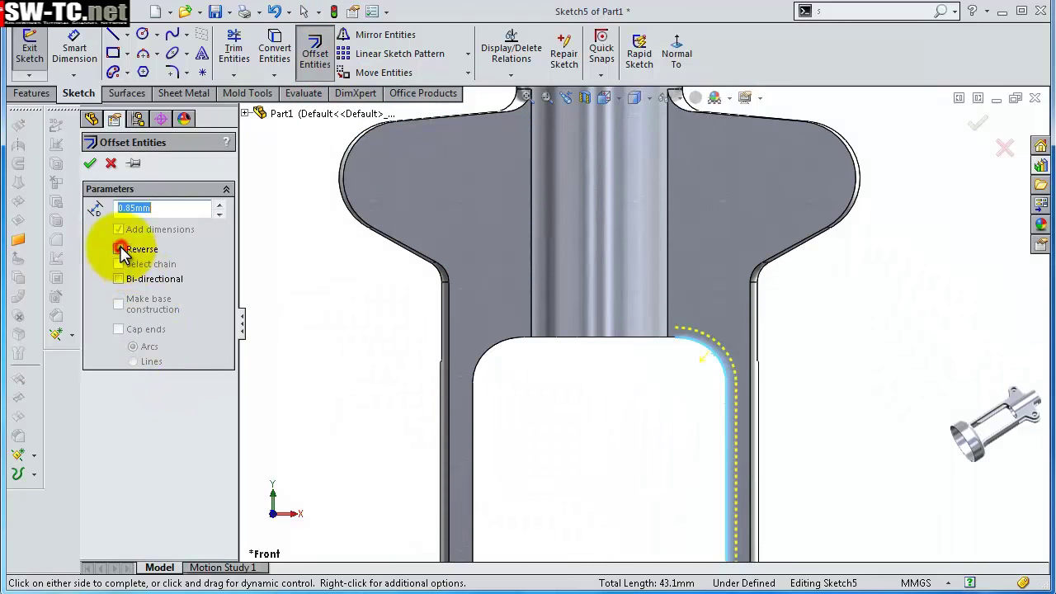
click(95, 162)
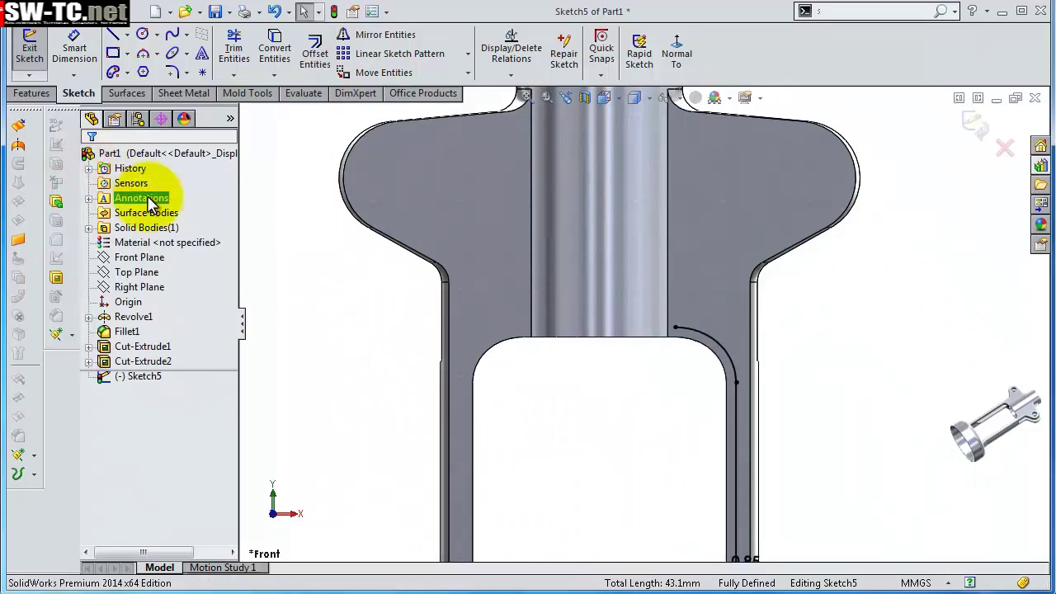
scroll(618, 421, up, 2)
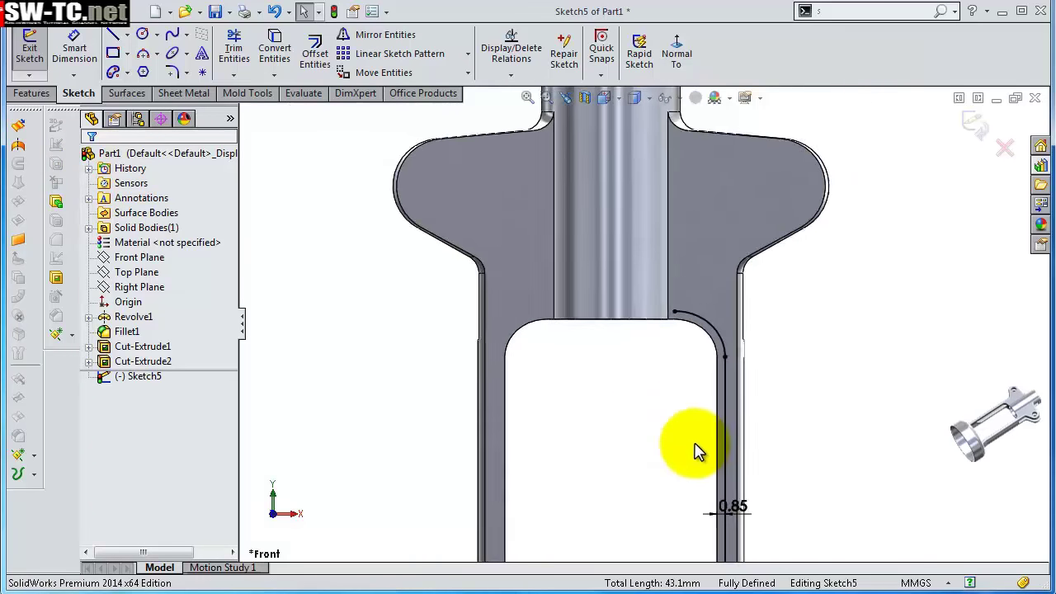
scroll(684, 448, up, 1)
scroll(700, 495, up, 1)
scroll(658, 399, down, 1)
scroll(658, 399, down, 2)
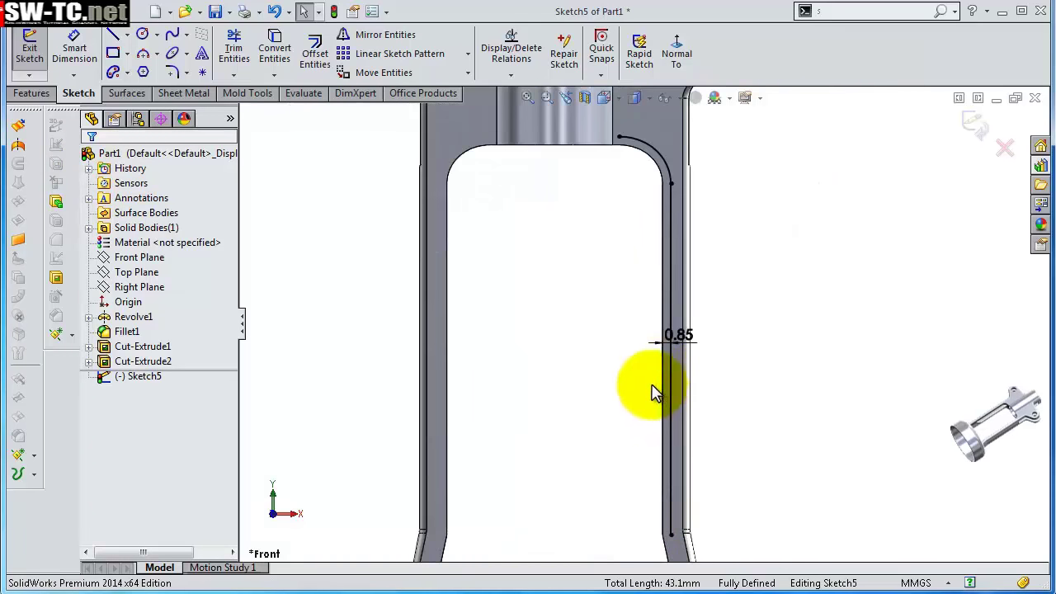
scroll(664, 330, up, 1)
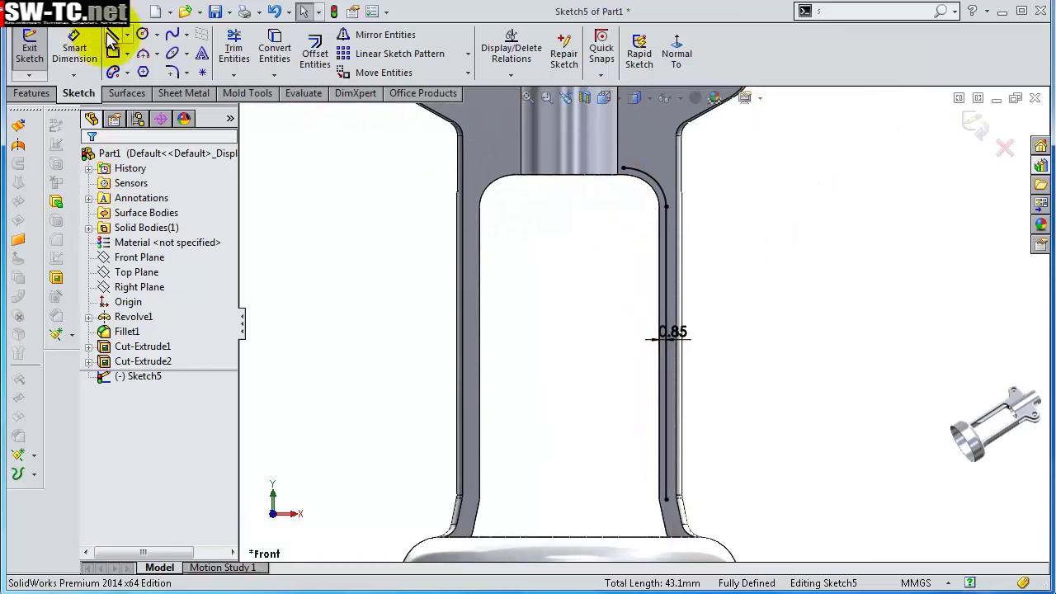
- Draw a vertical line down from the offset arc's end, closed by an arc onto the offset edge
click(112, 34)
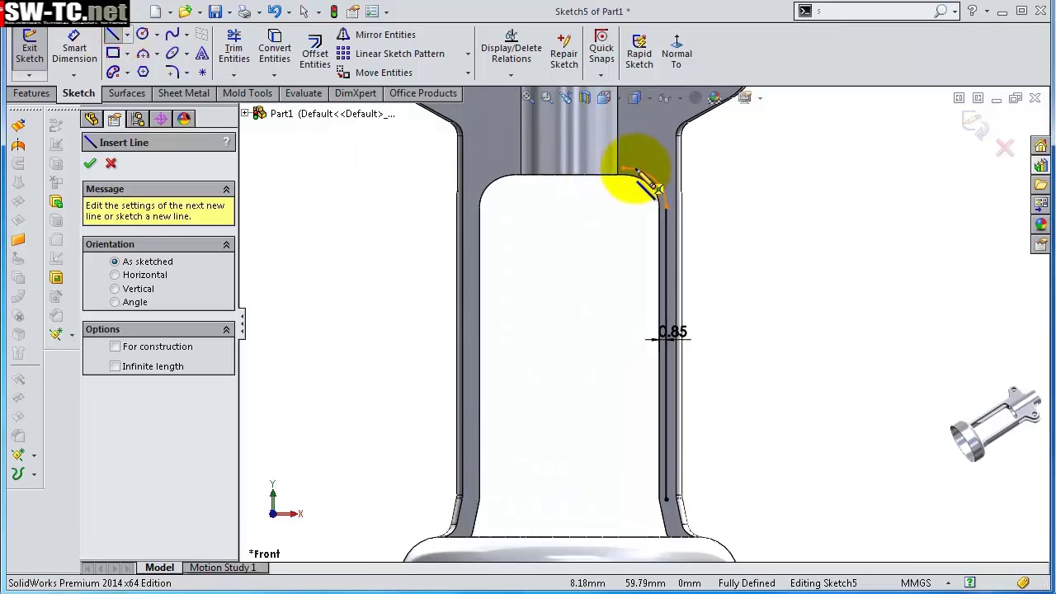
click(634, 170)
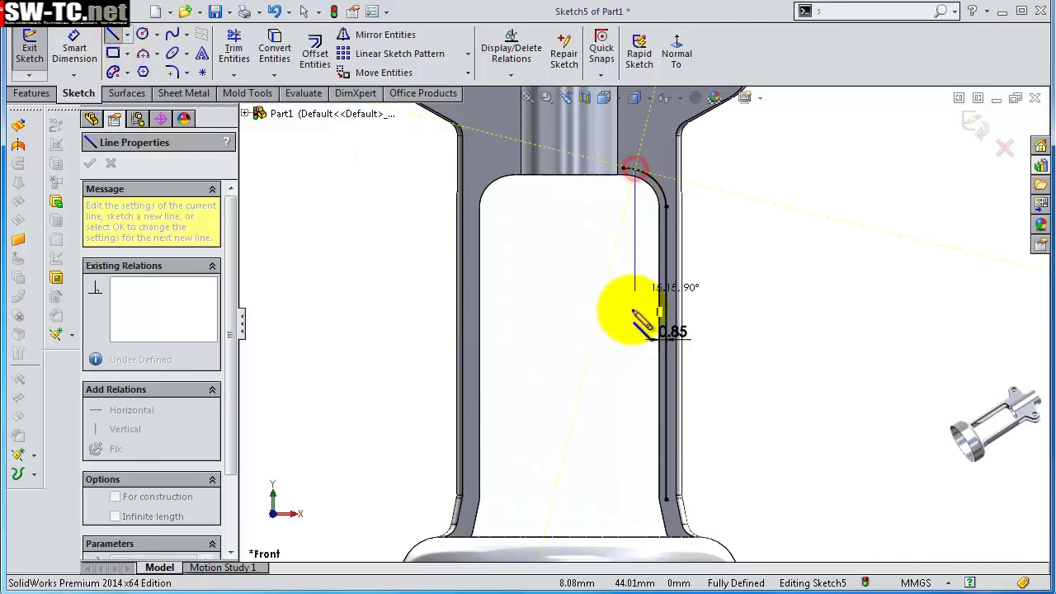
click(634, 433)
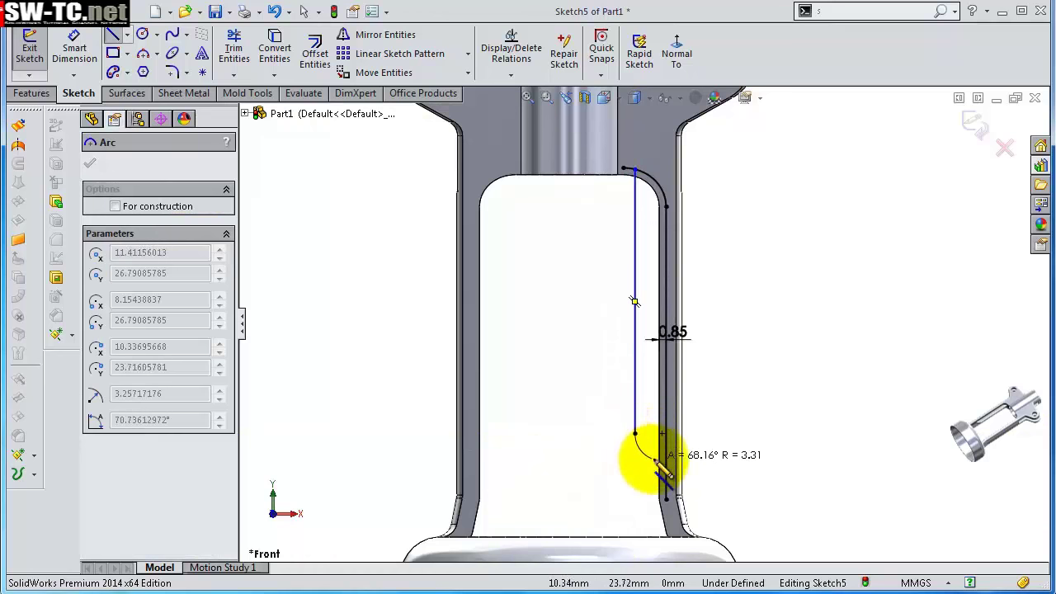
scroll(674, 482, down, 2)
scroll(672, 466, down, 1)
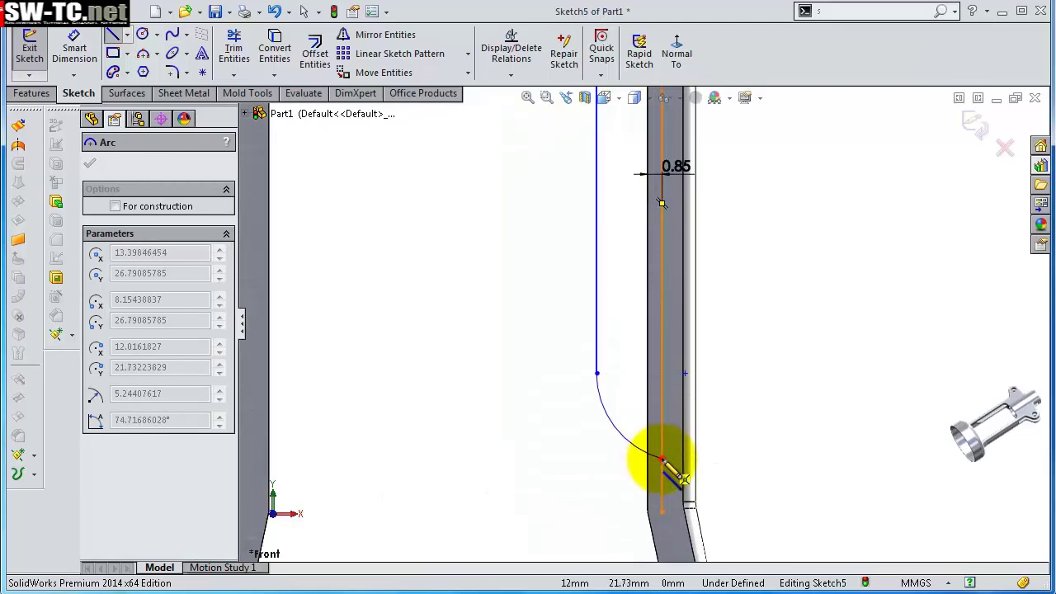
click(661, 456)
double_click(661, 457)
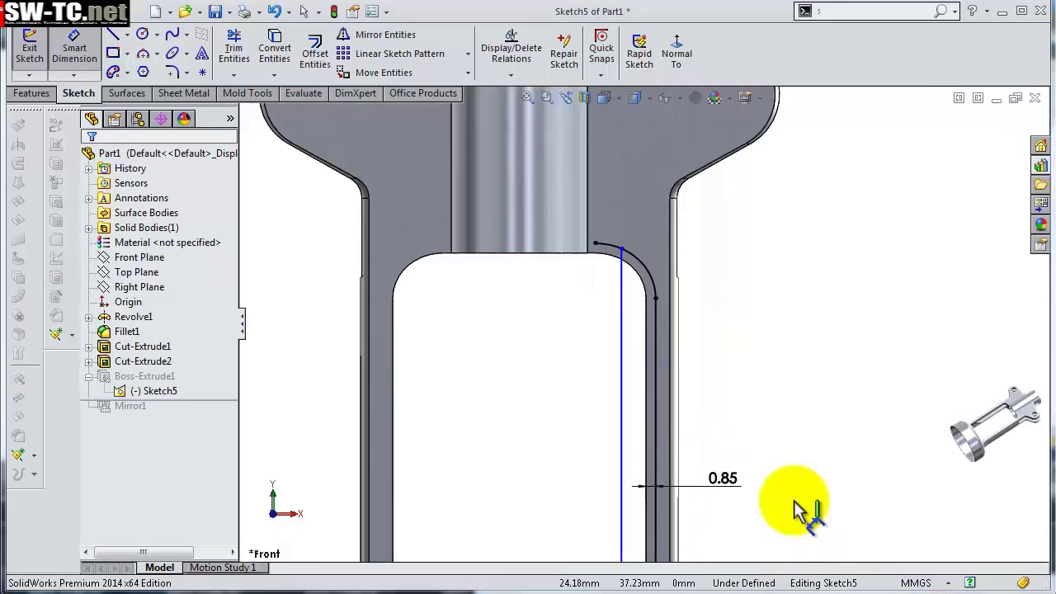
middle_drag(561, 326, 551, 337)
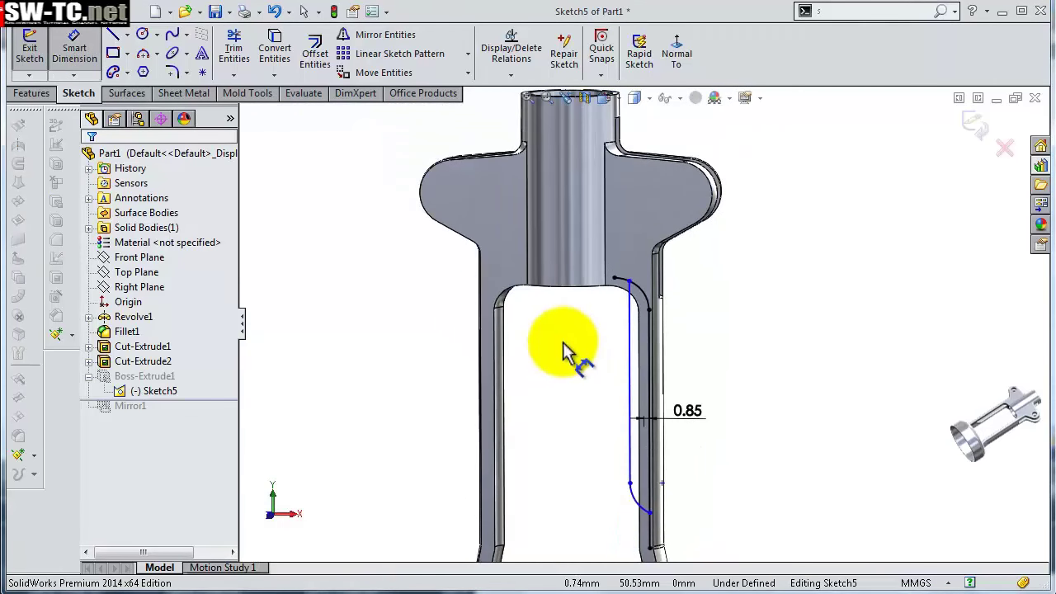
middle_drag(573, 365, 675, 532)
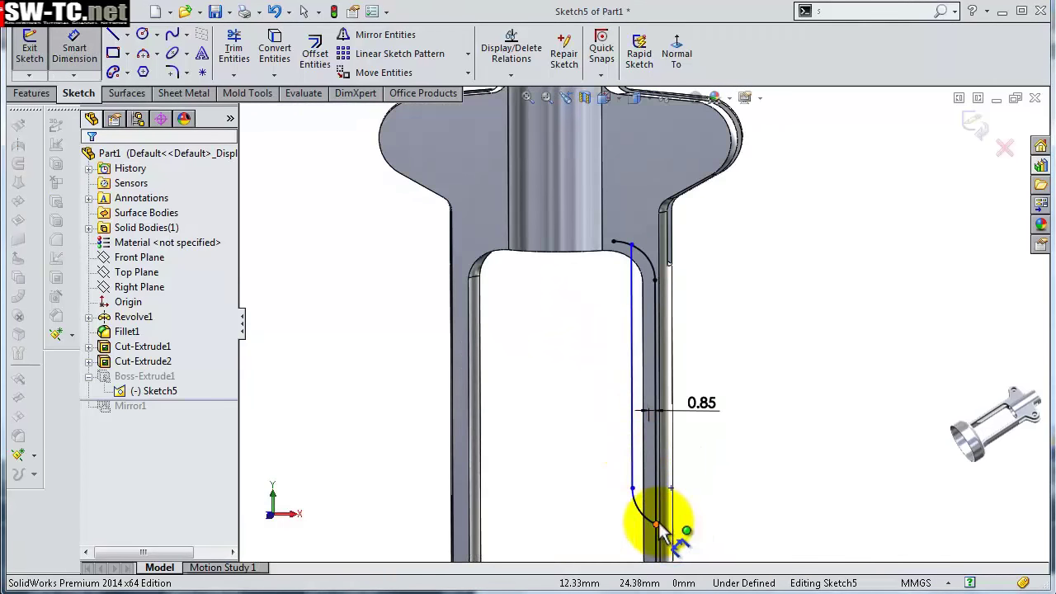
click(657, 524)
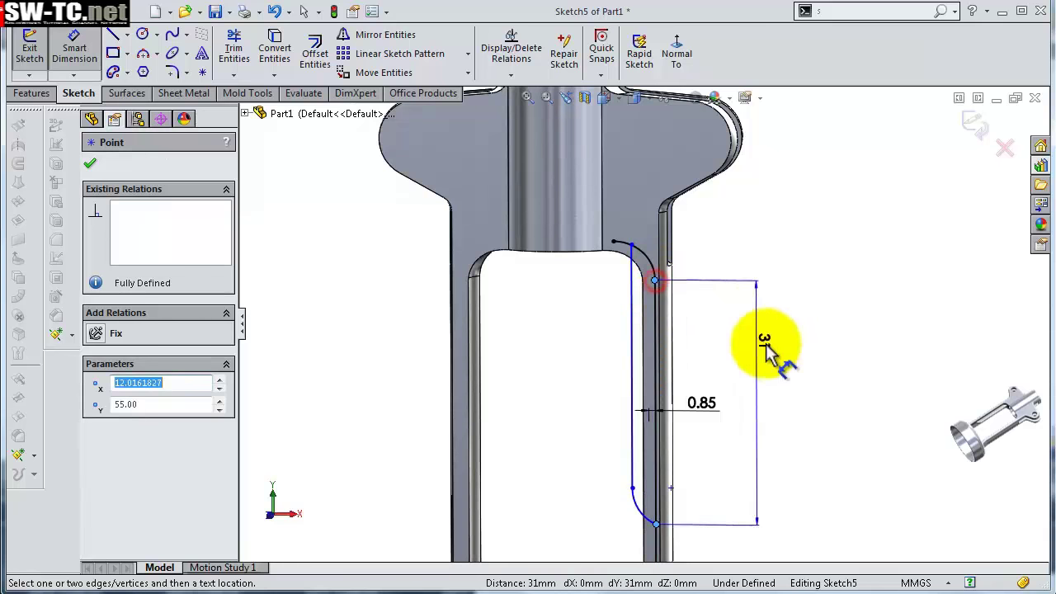
- Dimension Sketch5 with a 31 mm vertical height and an R5 radius on the lower arc
click(780, 342)
click(709, 334)
click(638, 500)
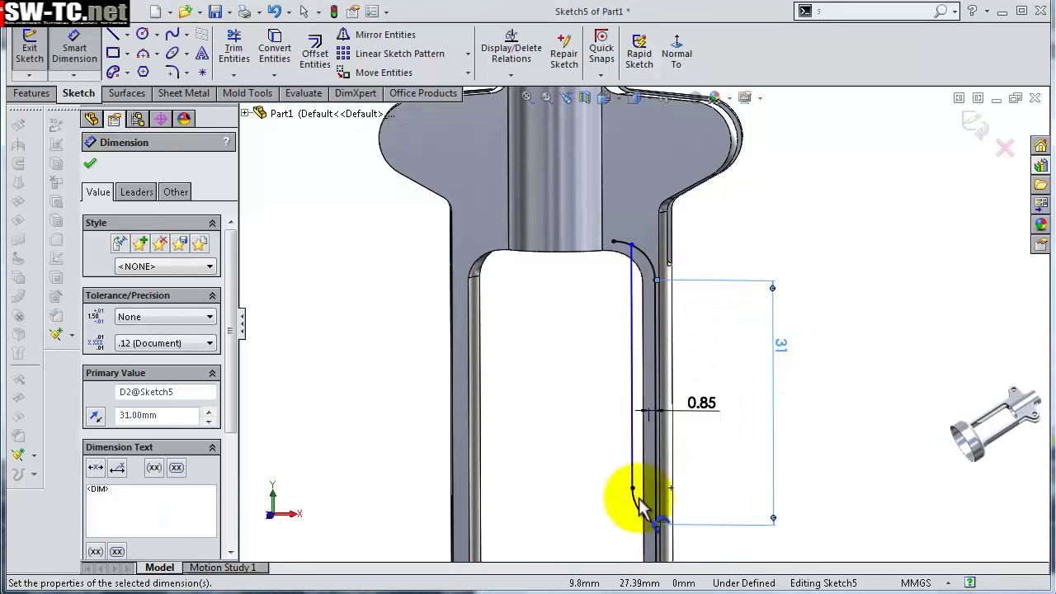
click(639, 508)
click(716, 481)
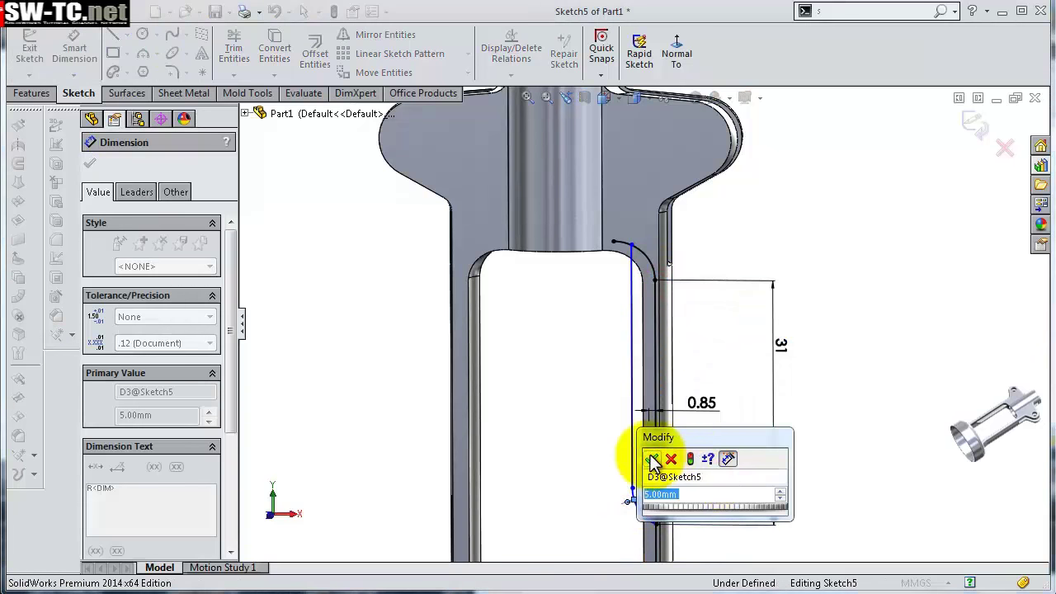
click(648, 455)
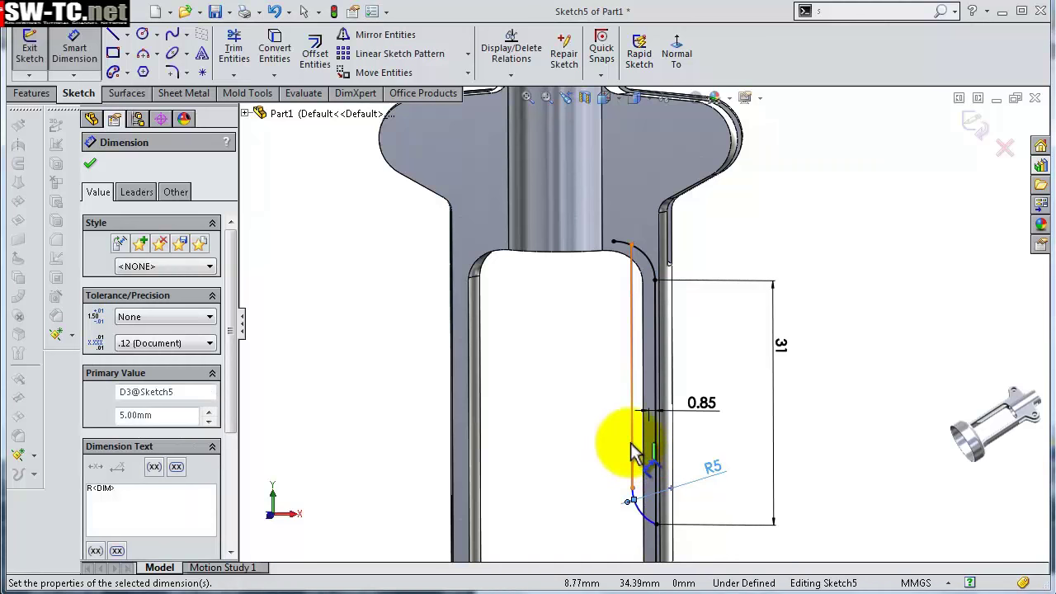
- Add a 9 mm distance from the vertical line to the Origin, fully defining Sketch5
click(676, 54)
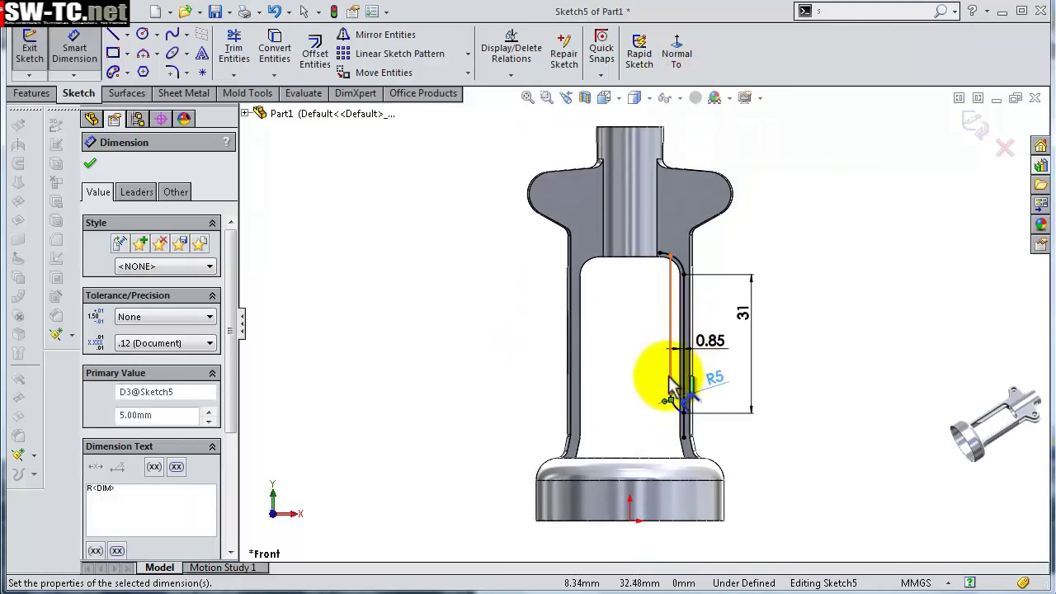
click(670, 381)
click(630, 518)
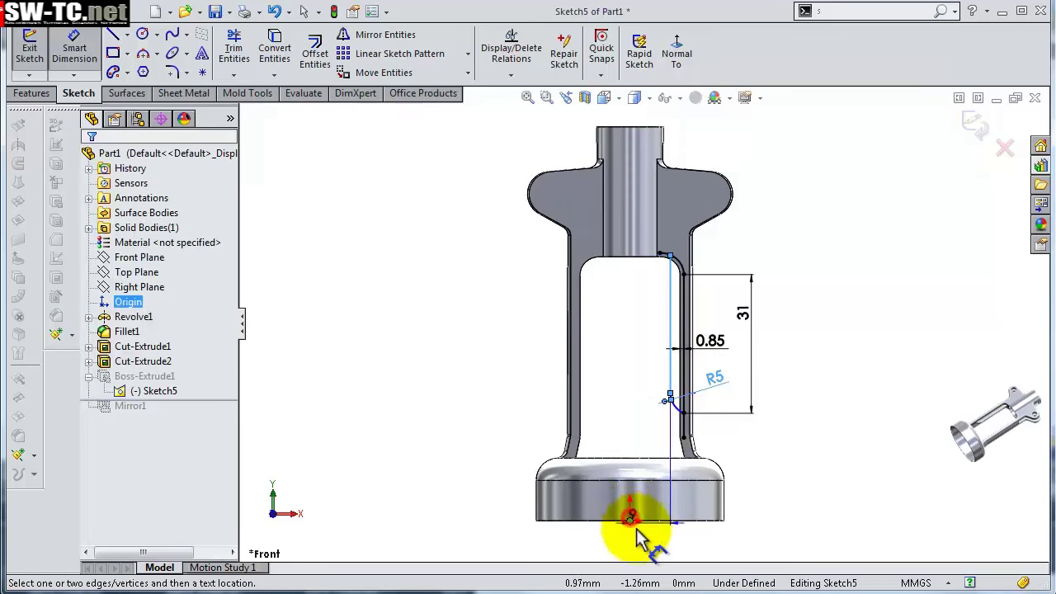
click(656, 546)
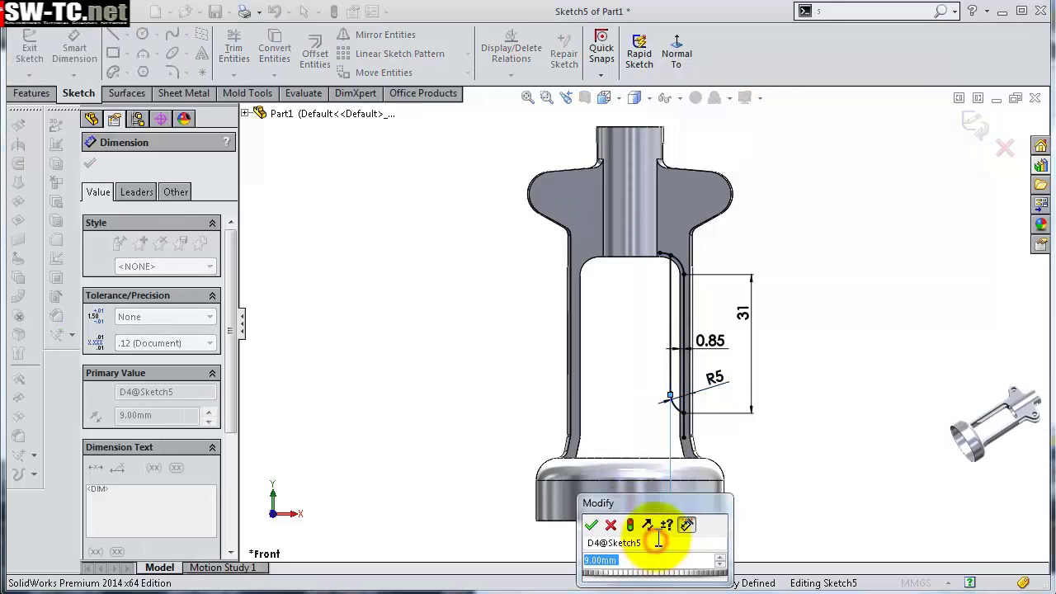
click(596, 518)
middle_drag(641, 330, 600, 381)
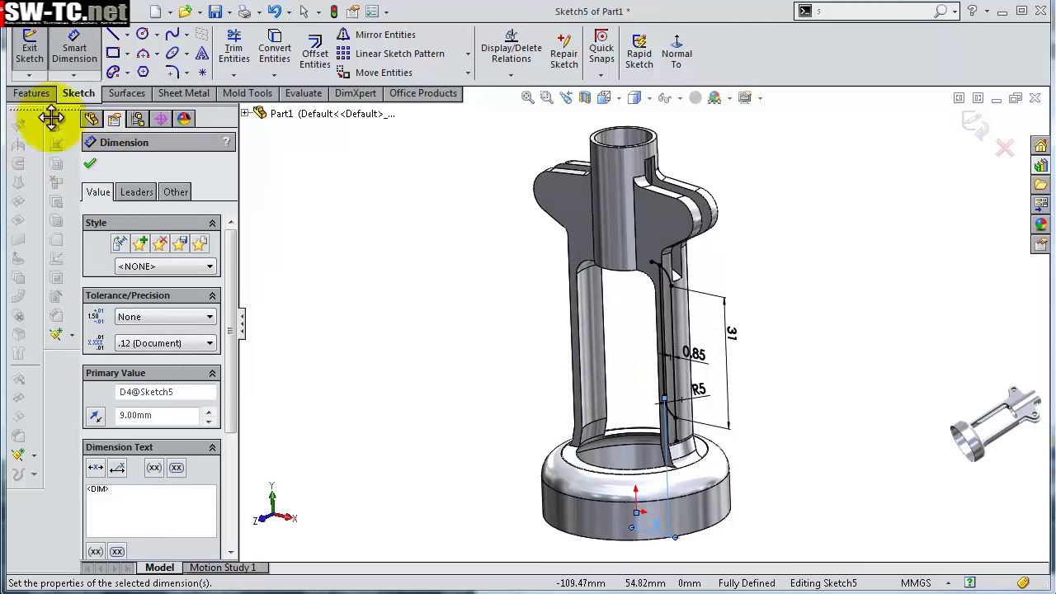
- Exit Sketch5 and extrude its profile 2.00 mm Mid Plane as Boss-Extrude1
click(32, 95)
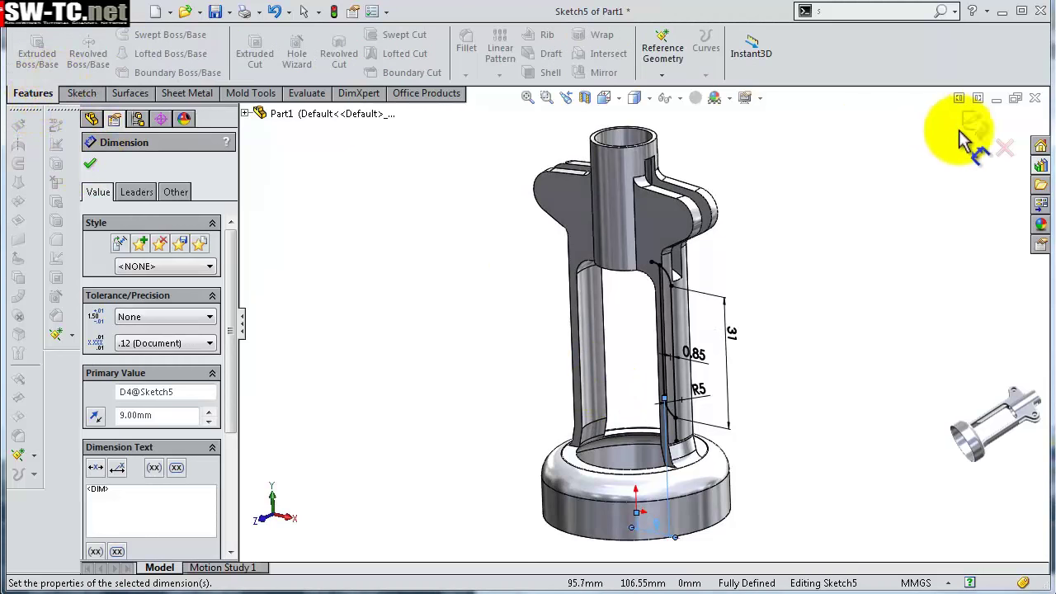
click(90, 163)
click(850, 188)
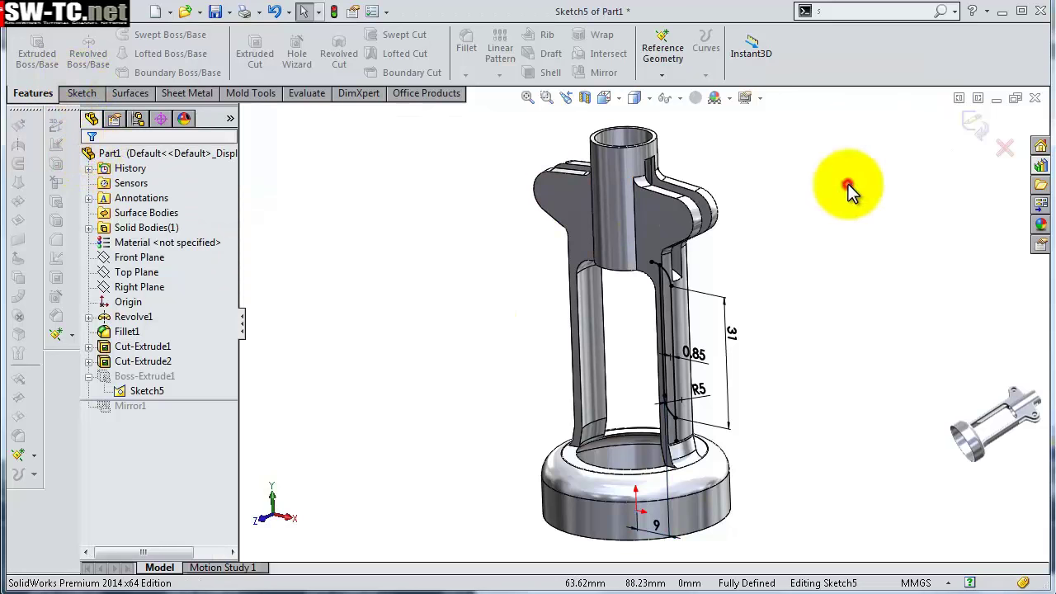
click(975, 136)
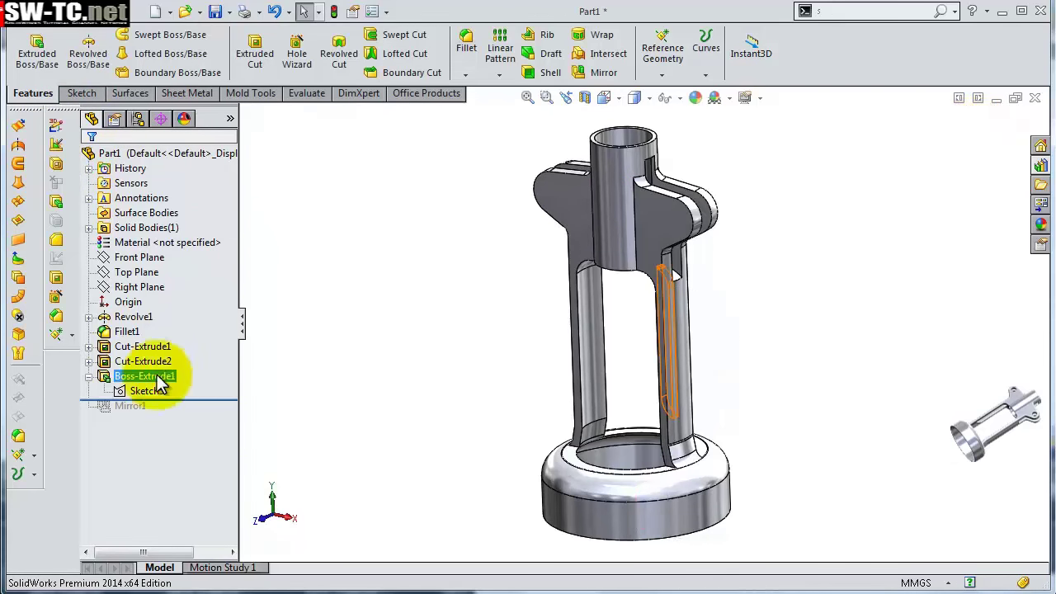
click(142, 377)
click(149, 331)
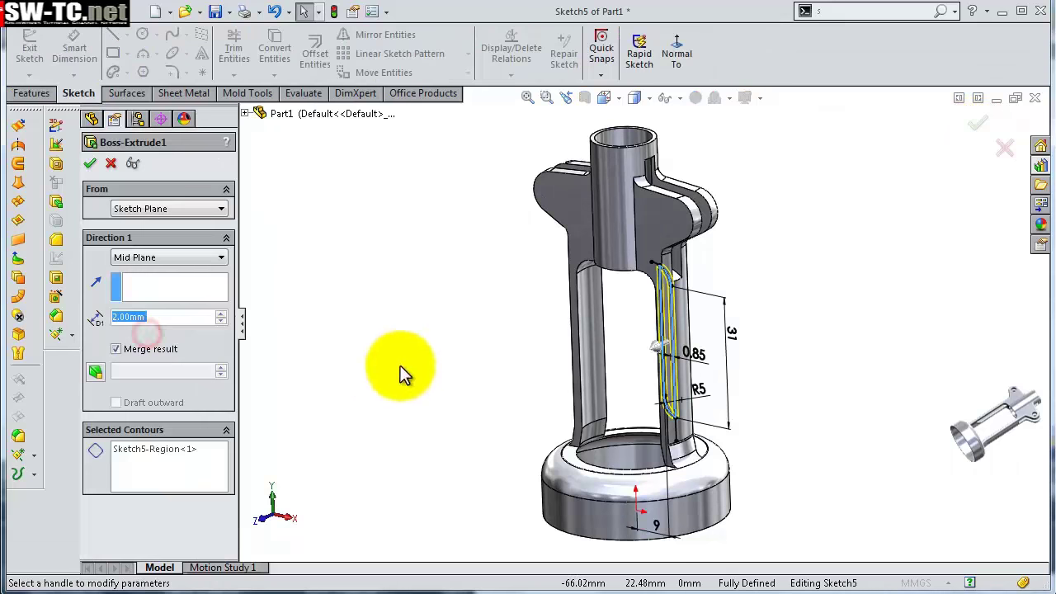
middle_drag(401, 371, 468, 342)
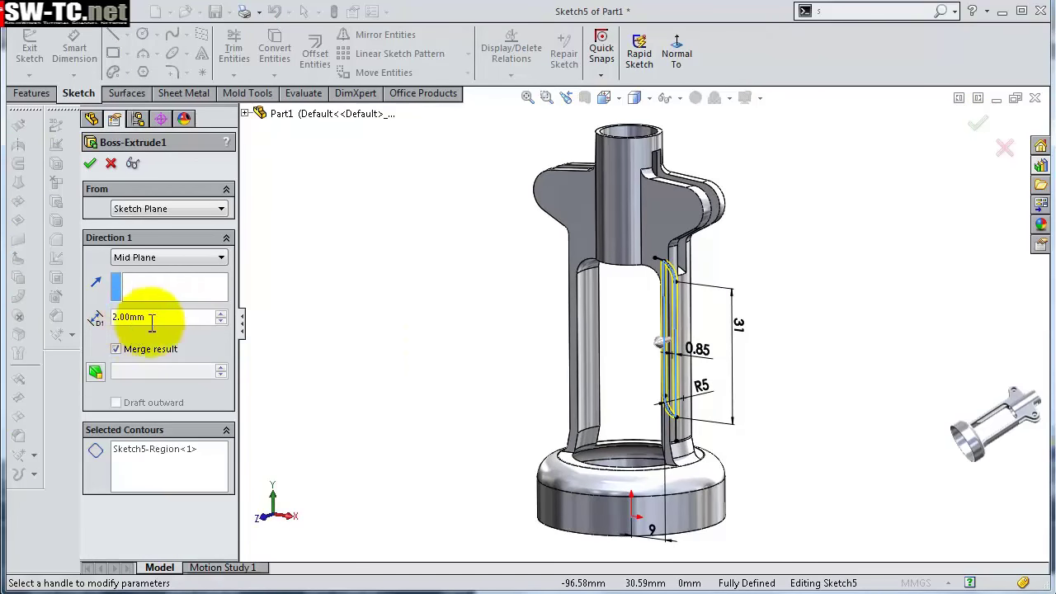
click(91, 165)
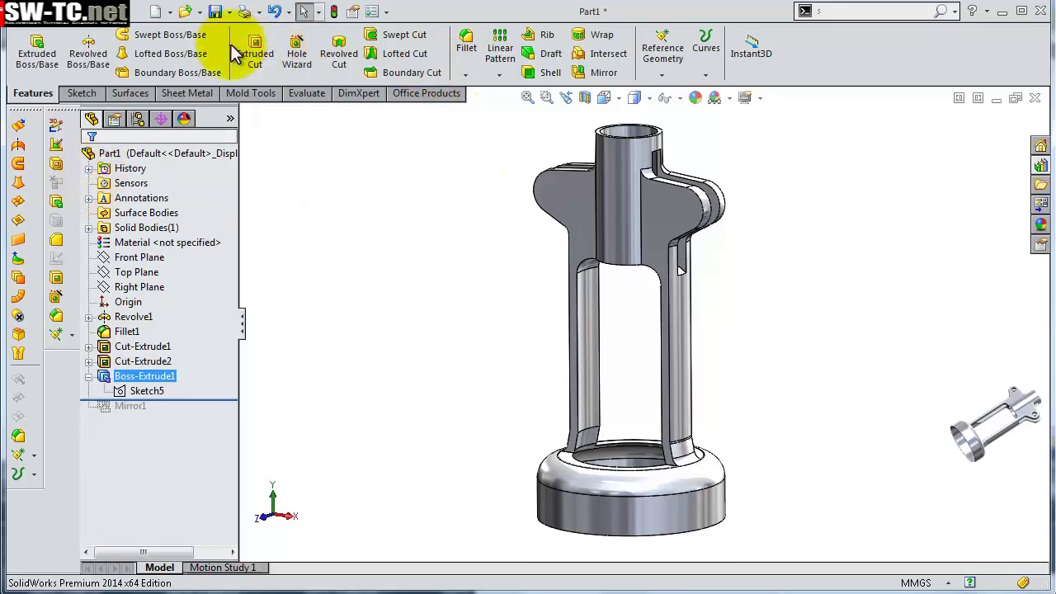
- Mirror Boss-Extrude1 about the Right Plane to create the matching strip opposite
click(599, 73)
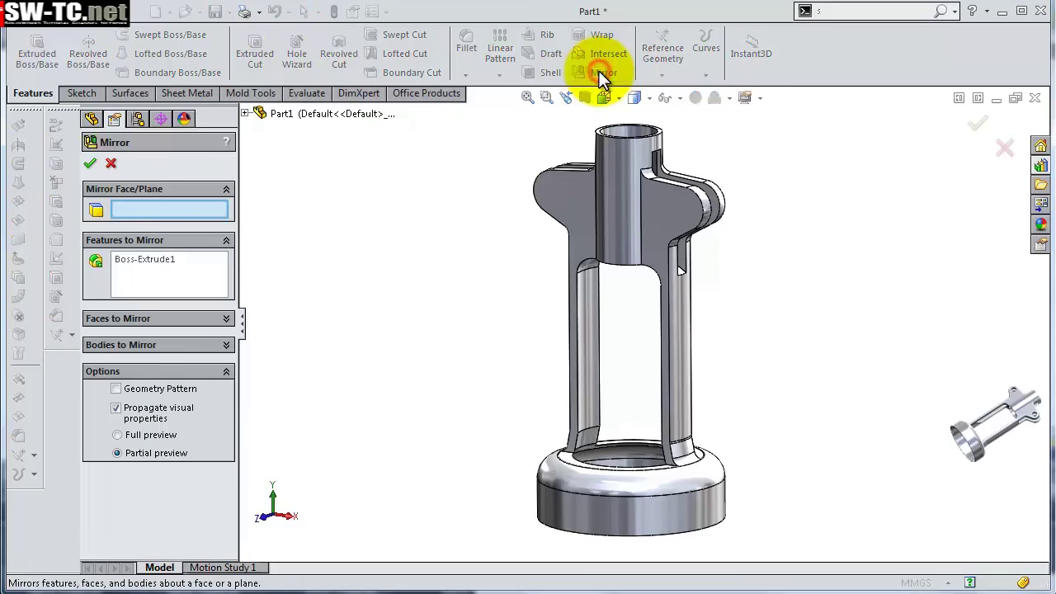
click(245, 113)
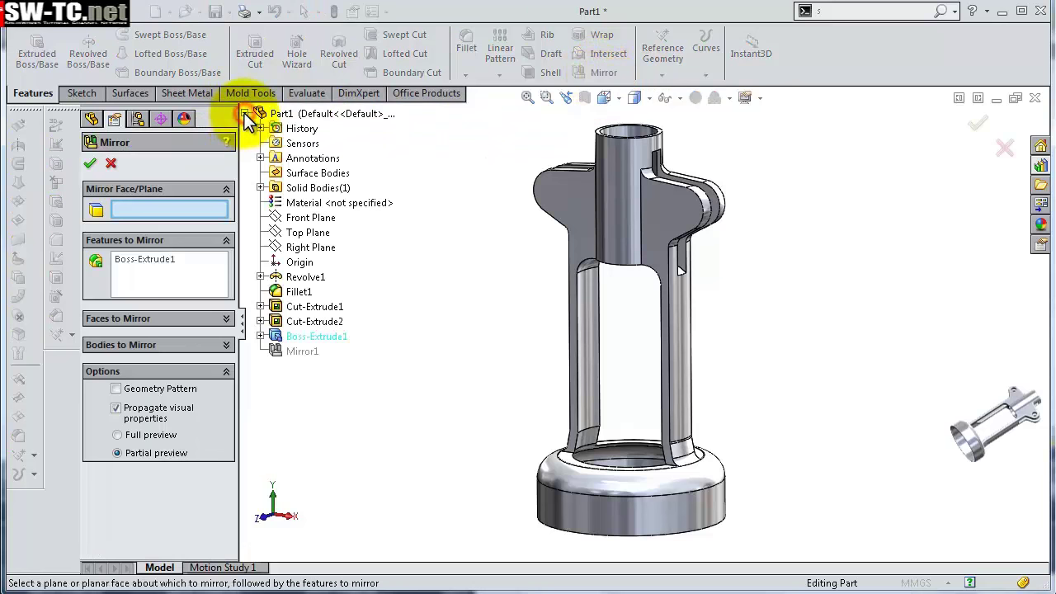
click(316, 250)
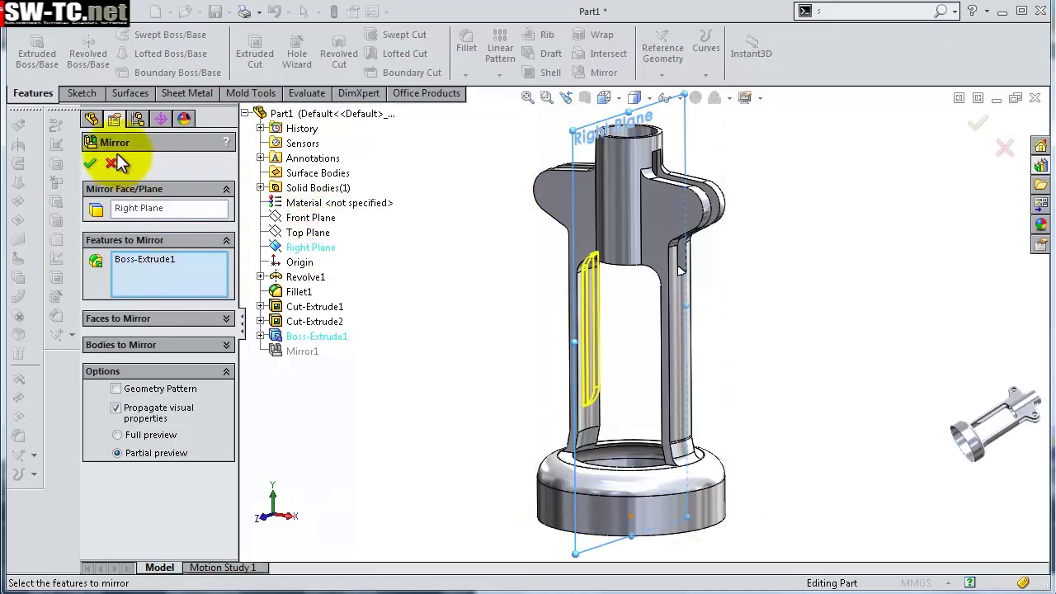
click(90, 163)
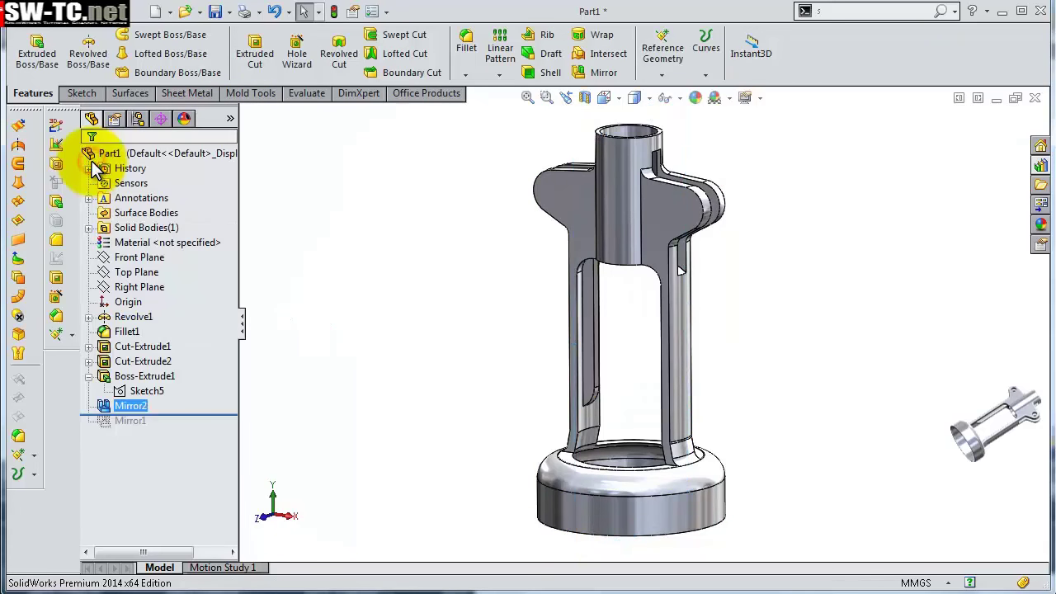
middle_drag(462, 302, 477, 312)
scroll(620, 290, down, 3)
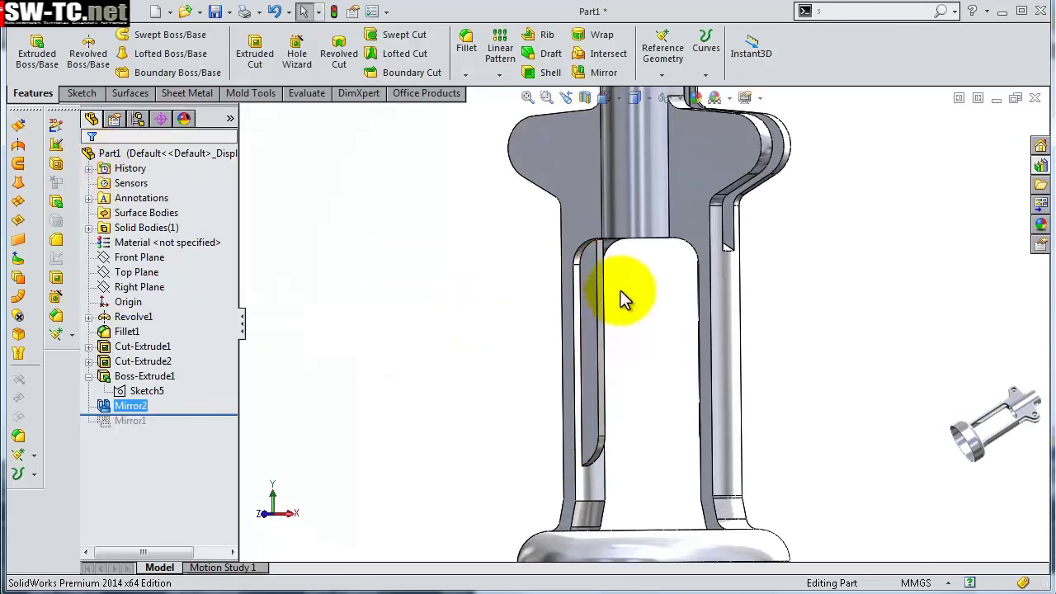
scroll(627, 290, down, 1)
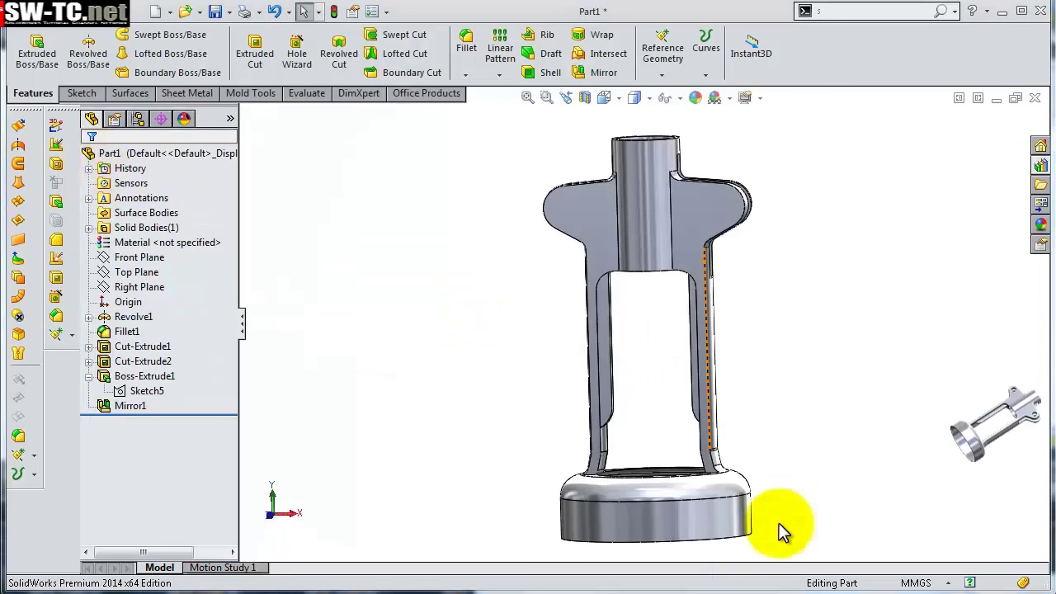
click(720, 216)
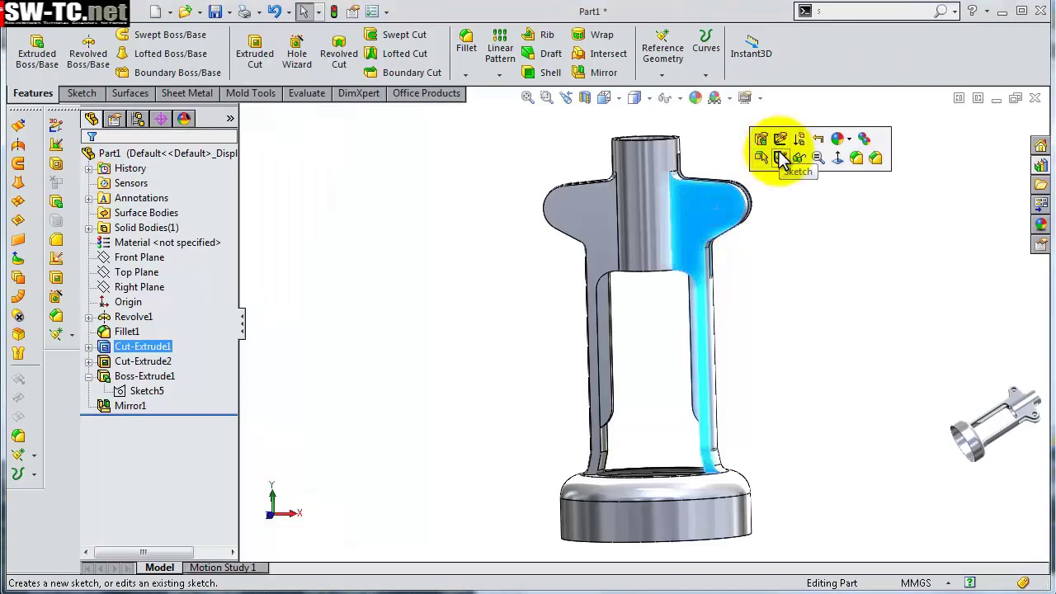
- Start Sketch6 on the flange face and draw a center circle in the right lobe
click(778, 151)
click(678, 53)
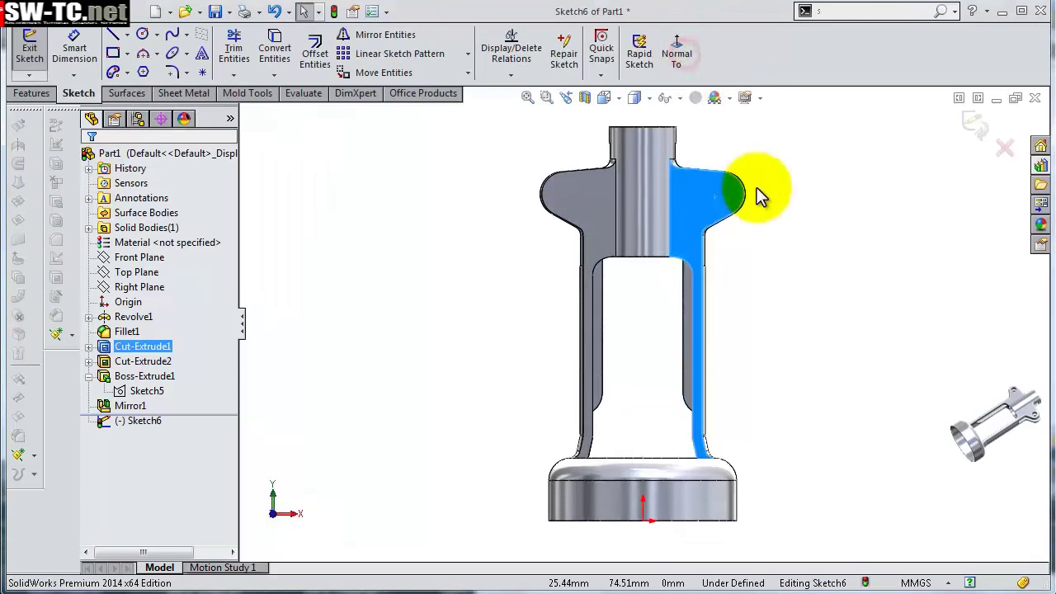
key(s)
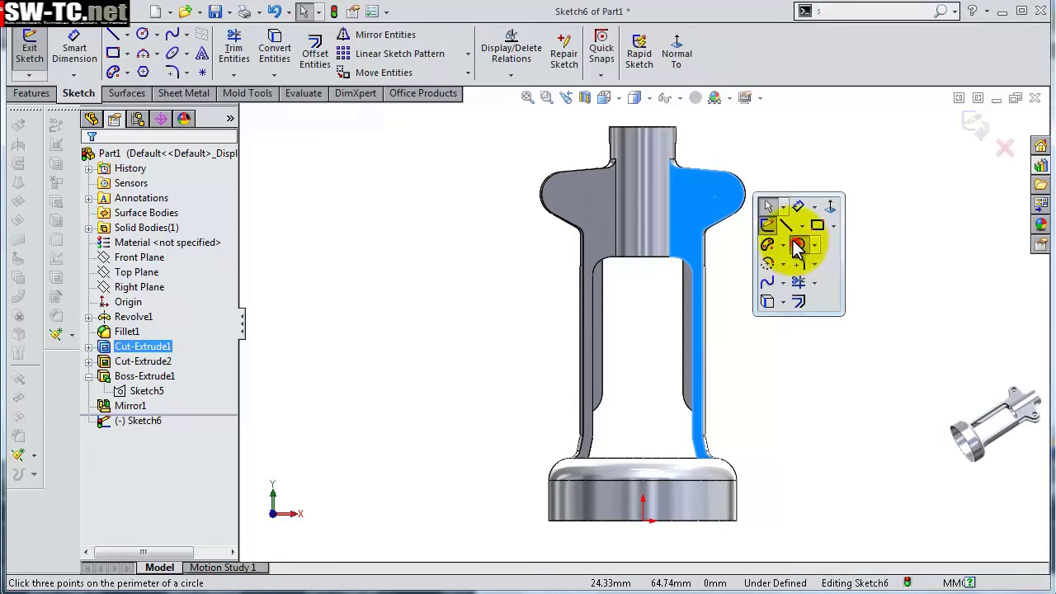
click(796, 243)
scroll(703, 216, up, 2)
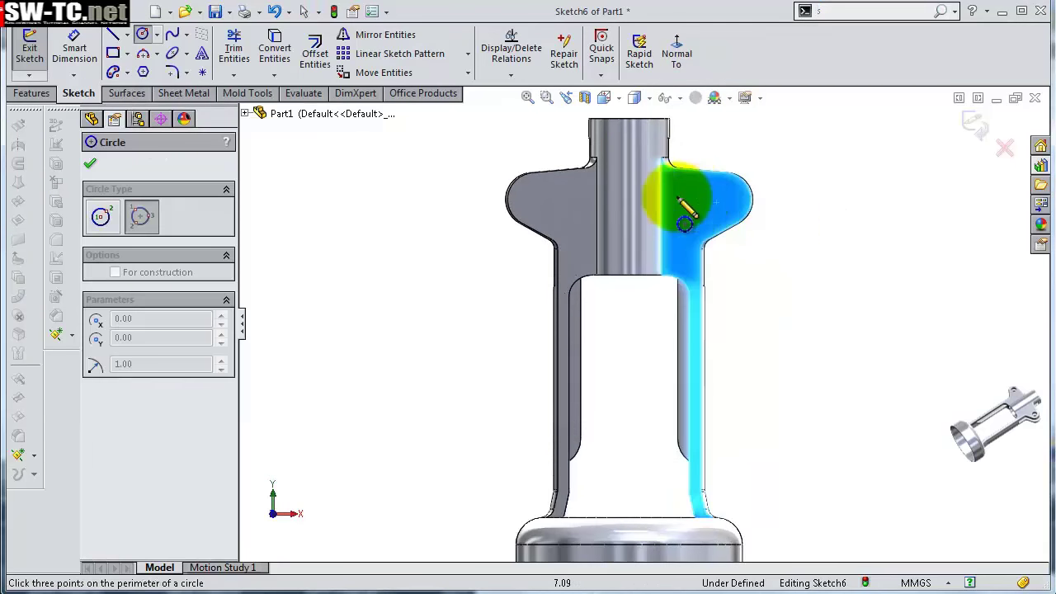
click(100, 217)
scroll(724, 200, up, 2)
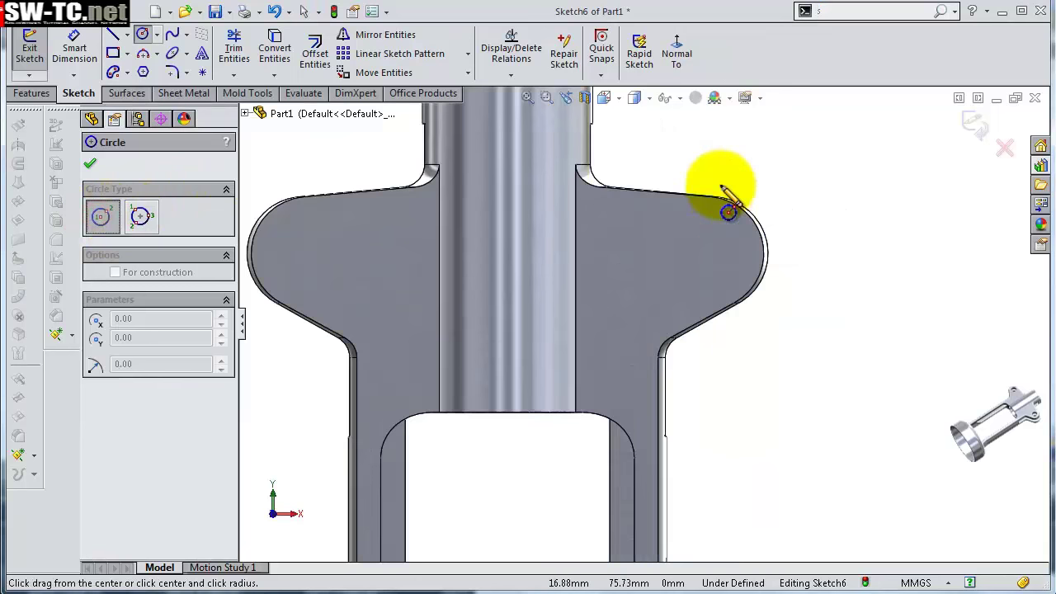
scroll(723, 200, up, 2)
click(688, 330)
click(667, 297)
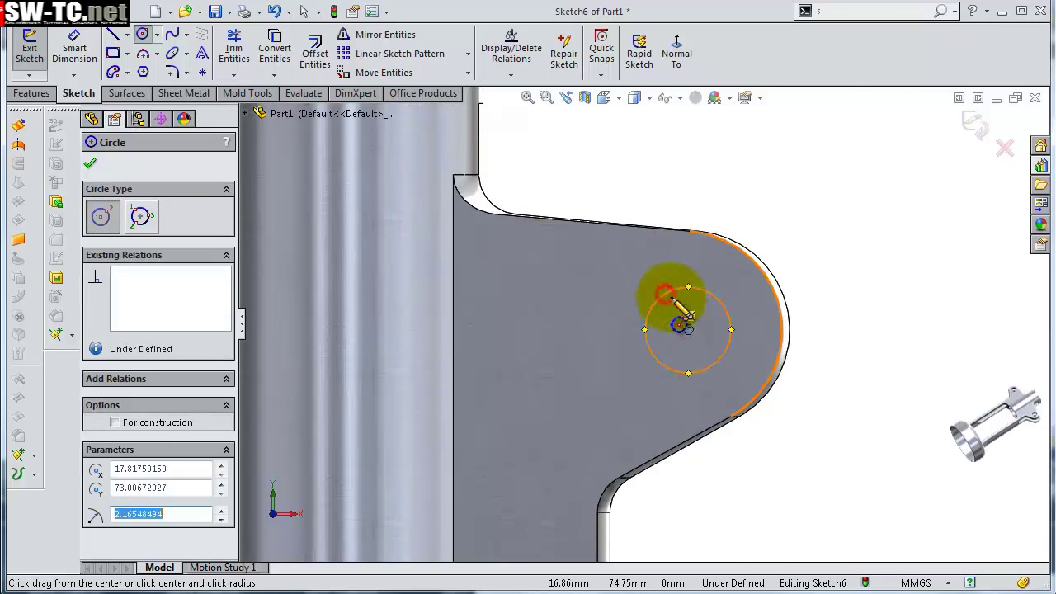
- Dimension the circle's diameter to 5 mm
key(s)
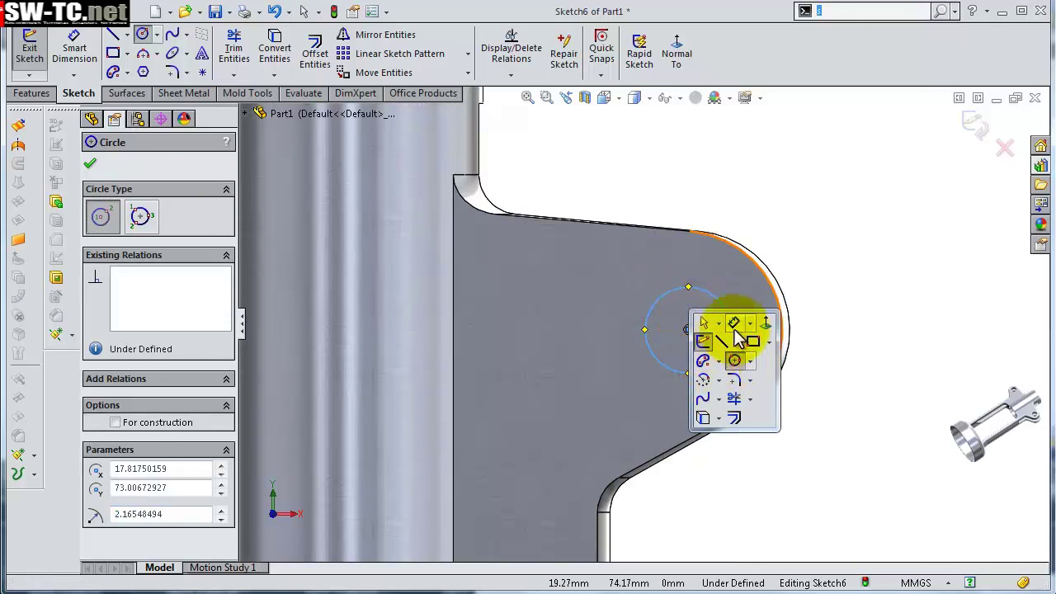
click(735, 323)
click(725, 309)
click(836, 254)
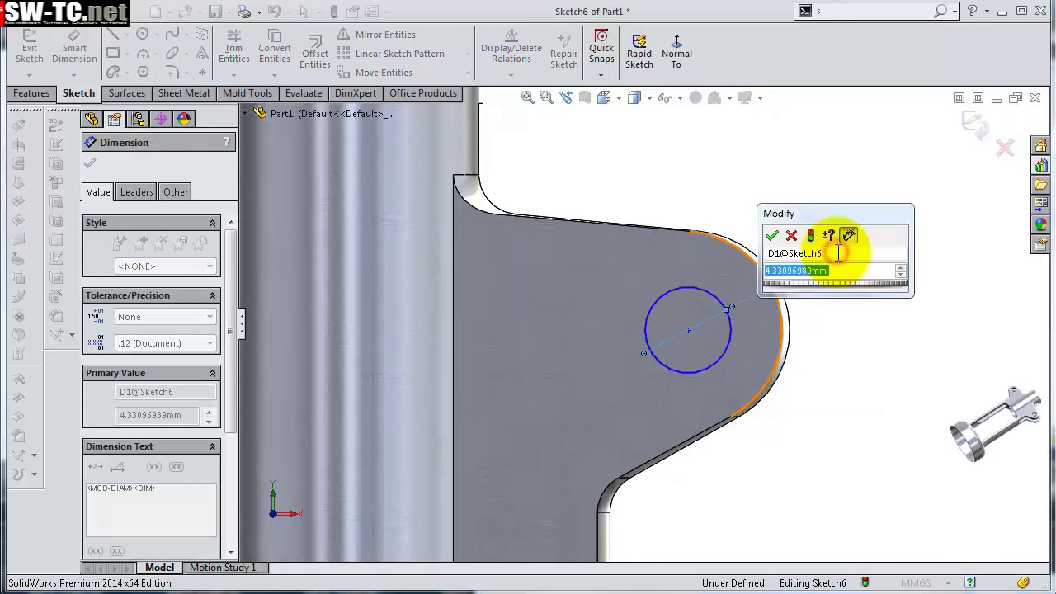
text(5)
key(Return)
click(850, 301)
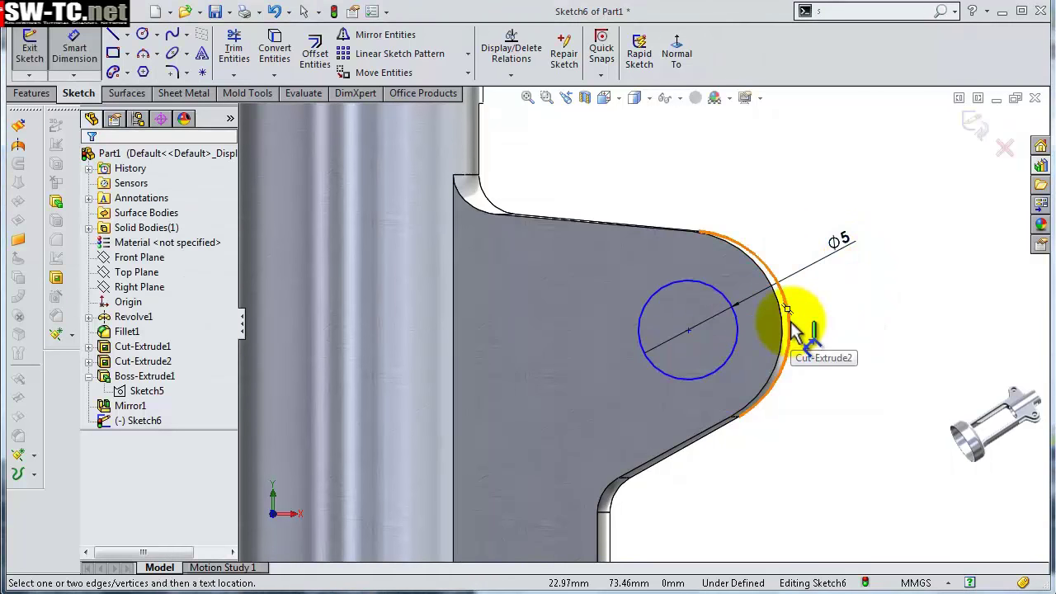
key(Escape)
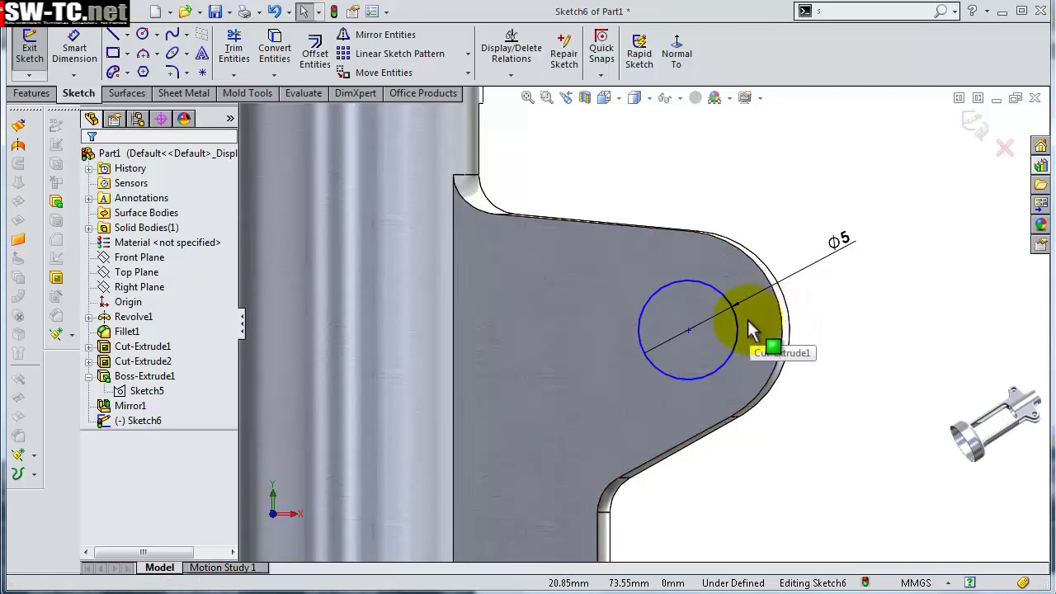
- Try selecting the Φ5 circle with the lobe edge, then clear it and inspect the flange thickness
click(740, 334)
ctrl+click(783, 336)
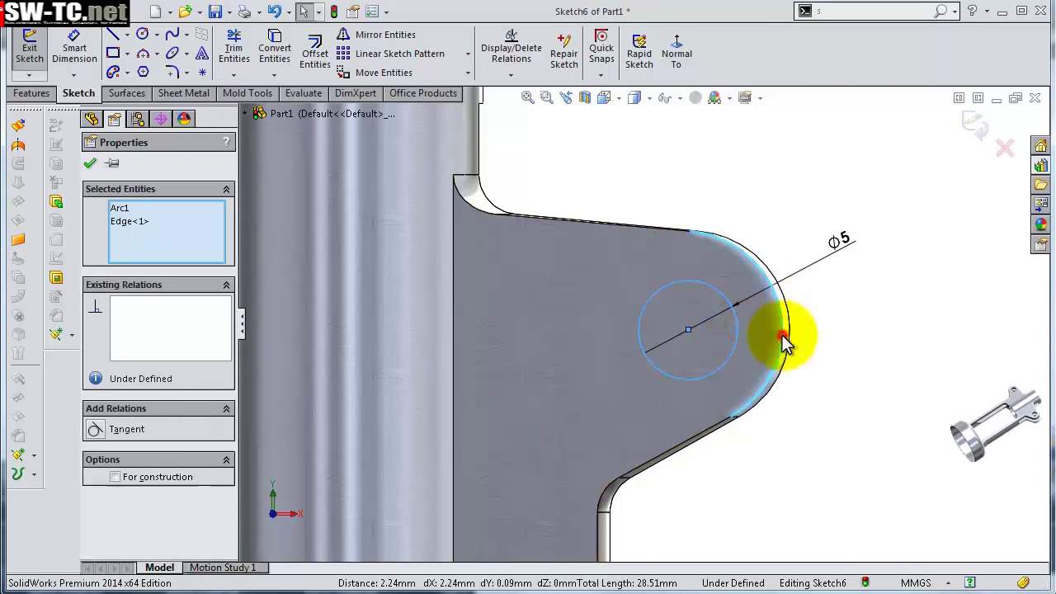
click(825, 368)
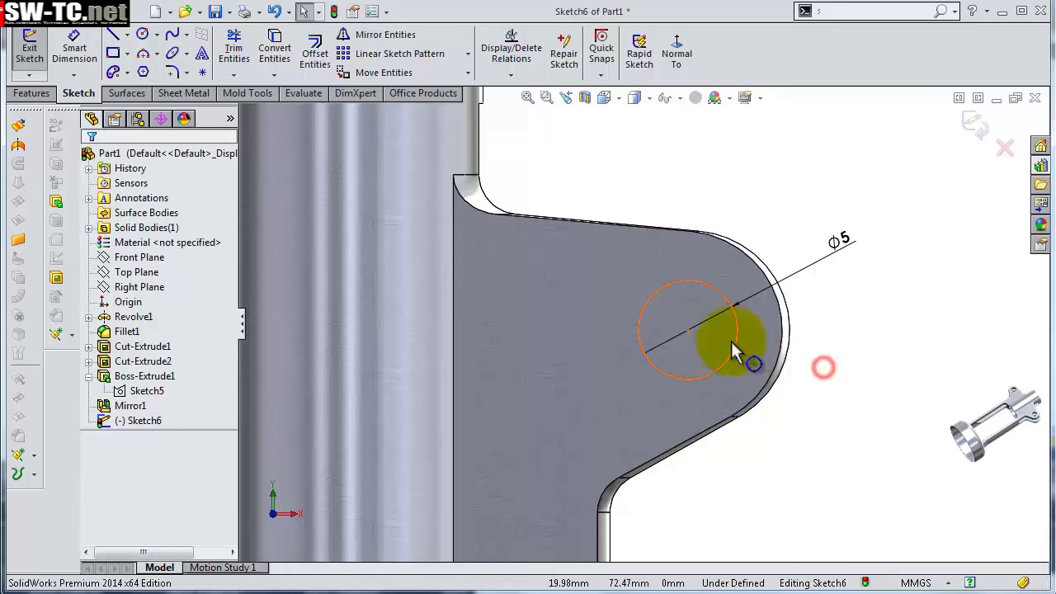
click(740, 351)
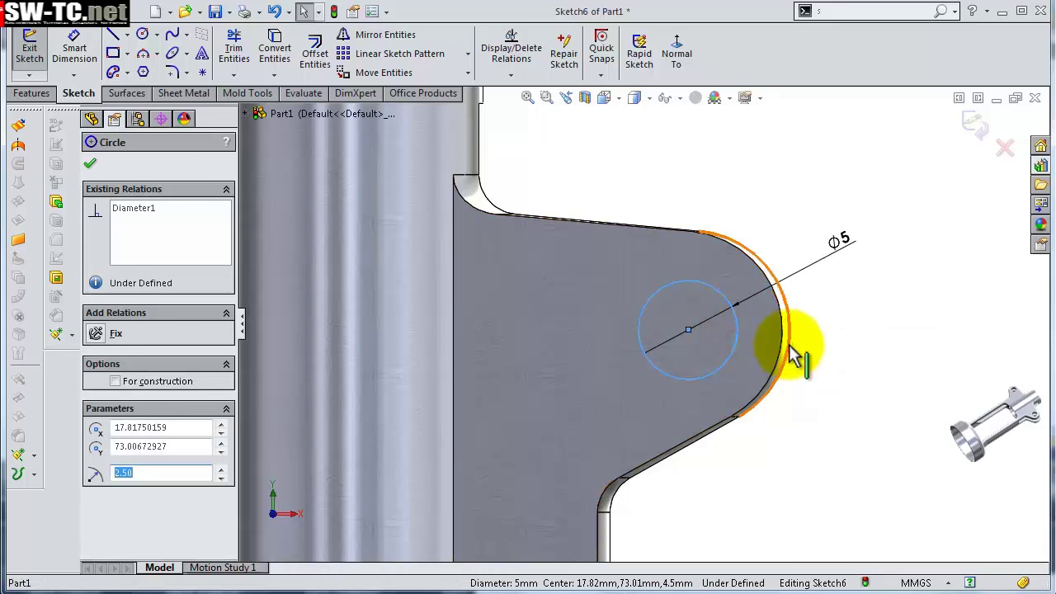
ctrl+click(789, 347)
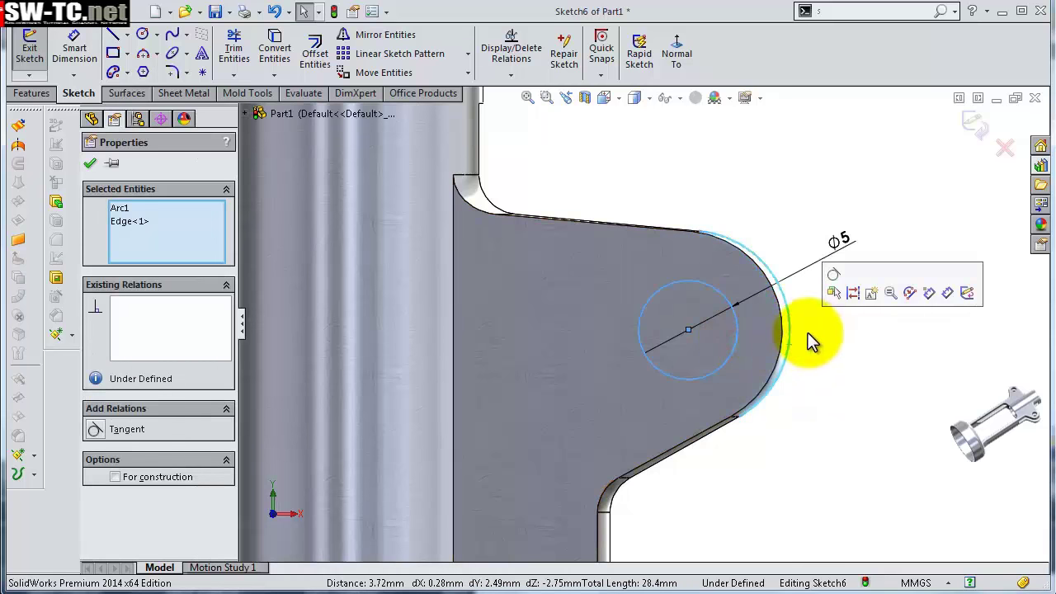
click(829, 381)
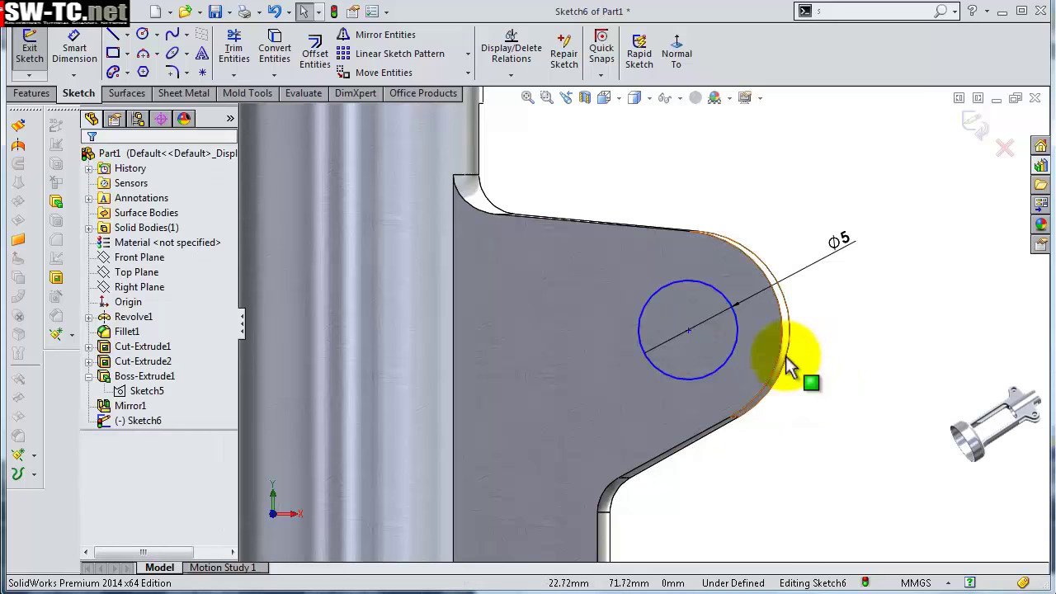
scroll(789, 363, up, 1)
scroll(785, 356, up, 1)
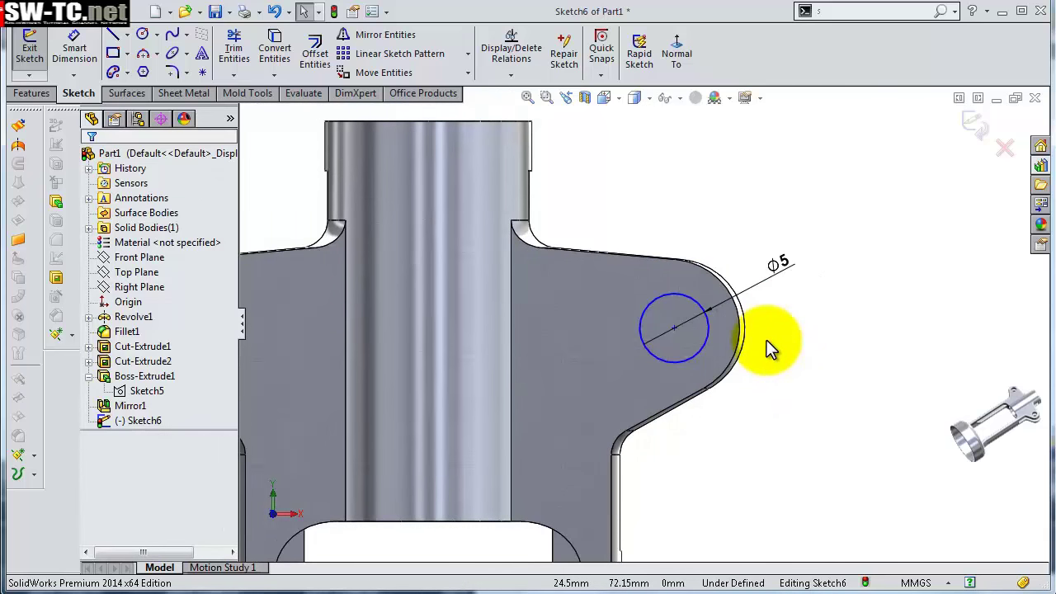
middle_drag(766, 340, 782, 537)
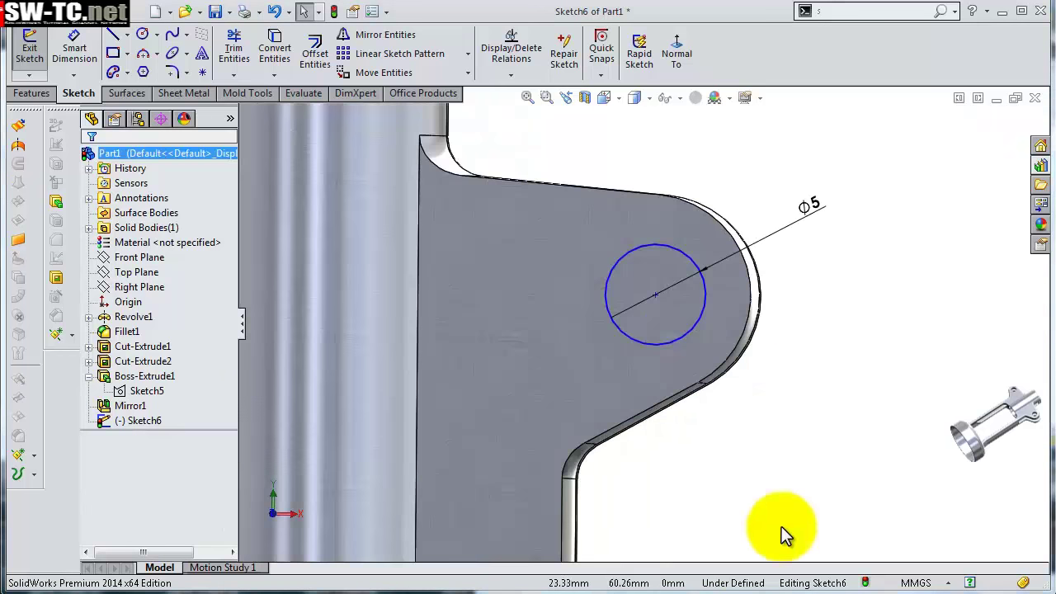
mouse_move(790, 467)
middle_down()
mouse_move(786, 446)
mouse_move(747, 471)
middle_up()
- Select Revolve1's Sketch1 lobe arc together with the Ø5 circle
click(88, 316)
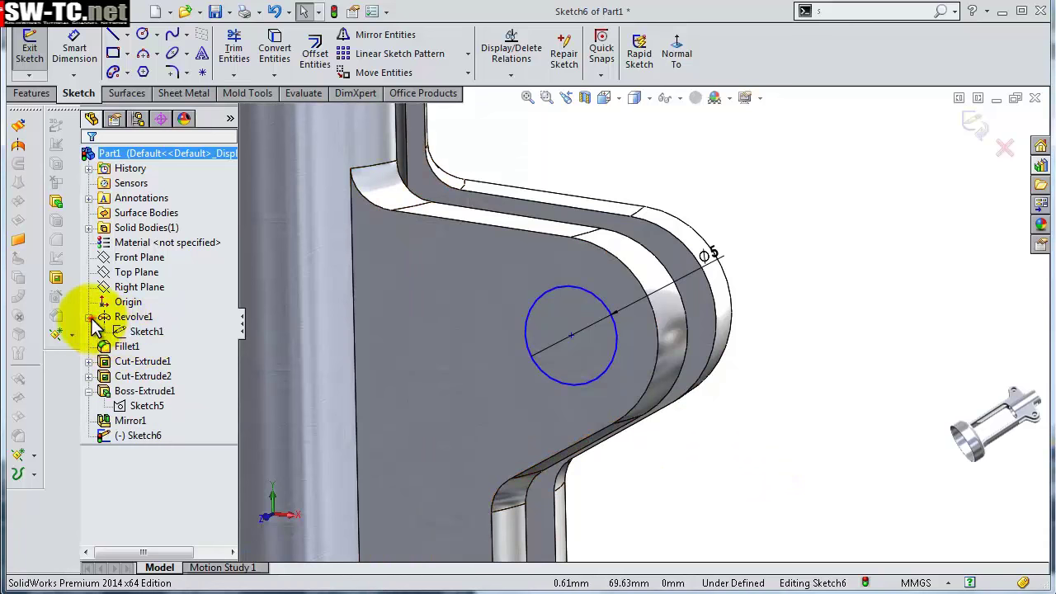
click(146, 334)
key(Escape)
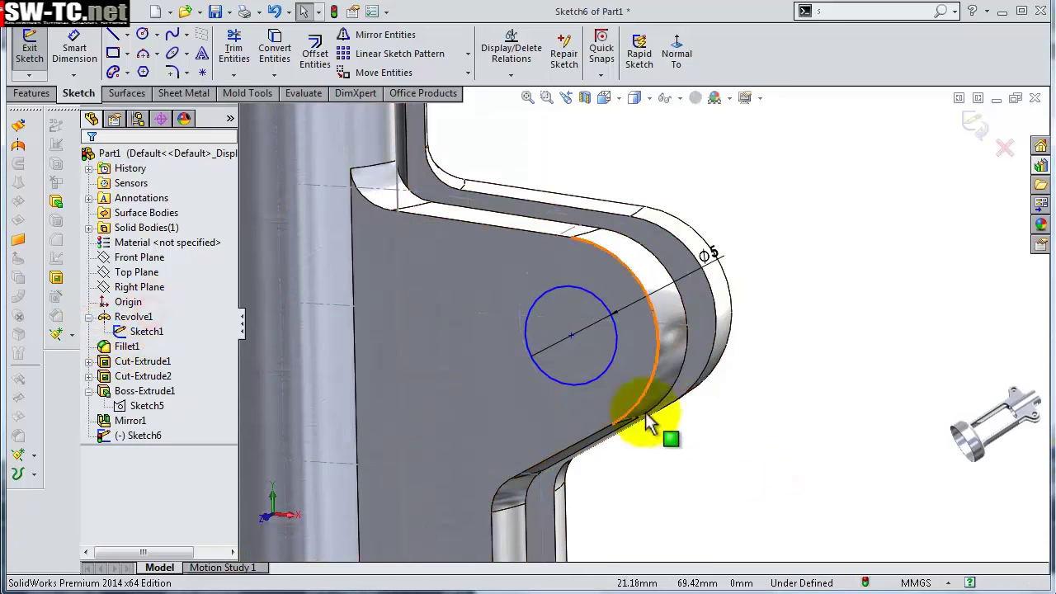
mouse_move(790, 368)
middle_down()
mouse_move(784, 349)
mouse_move(761, 363)
middle_up()
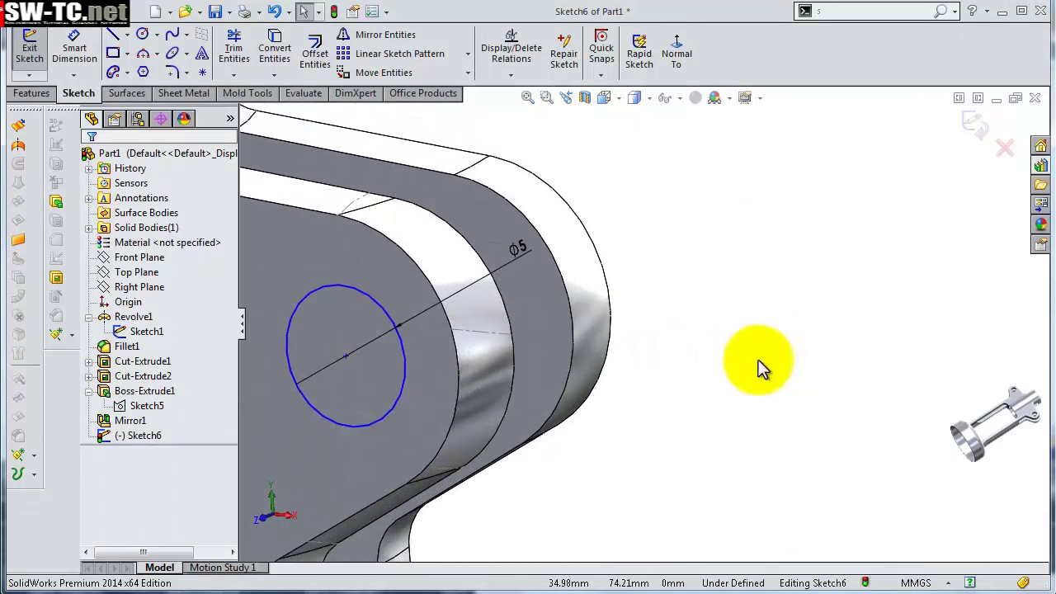
click(543, 328)
ctrl+click(405, 350)
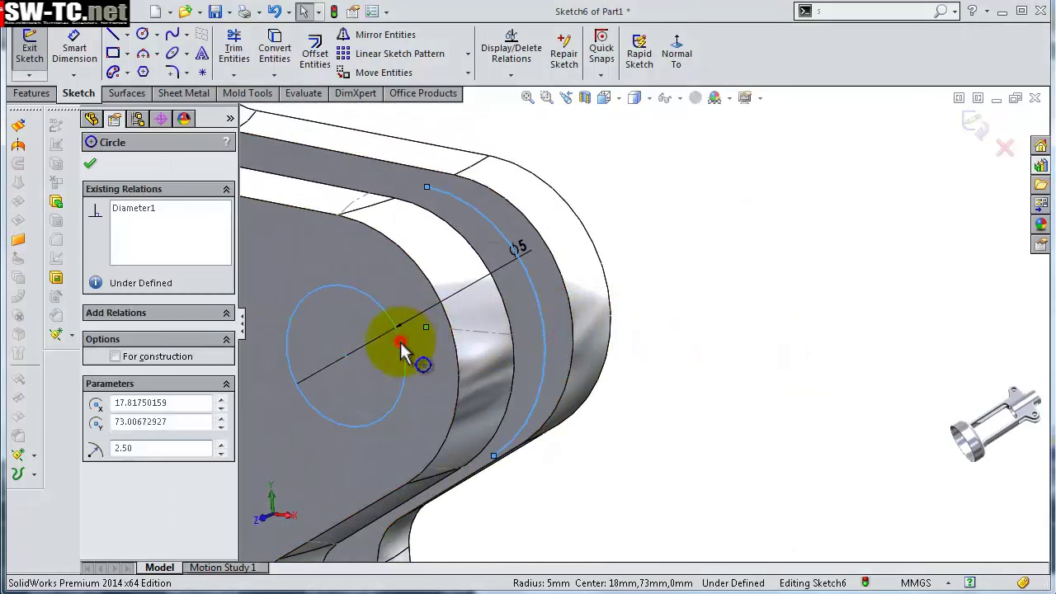
- Make the Ø5 circle concentric with the lobe arc and return to a Normal To view
click(484, 278)
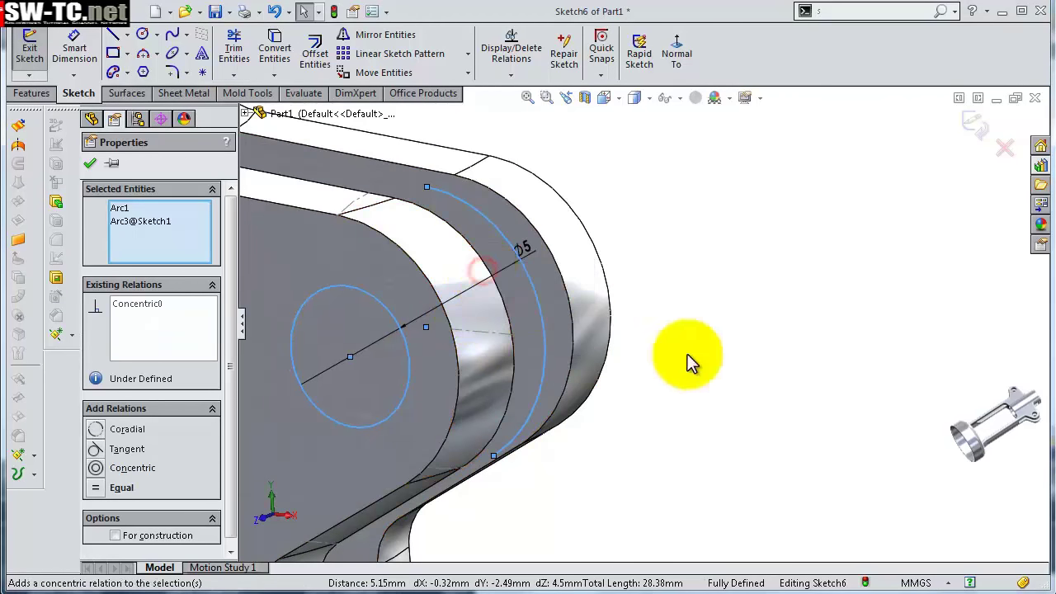
click(723, 359)
middle_drag(724, 359, 767, 334)
scroll(766, 333, up, 3)
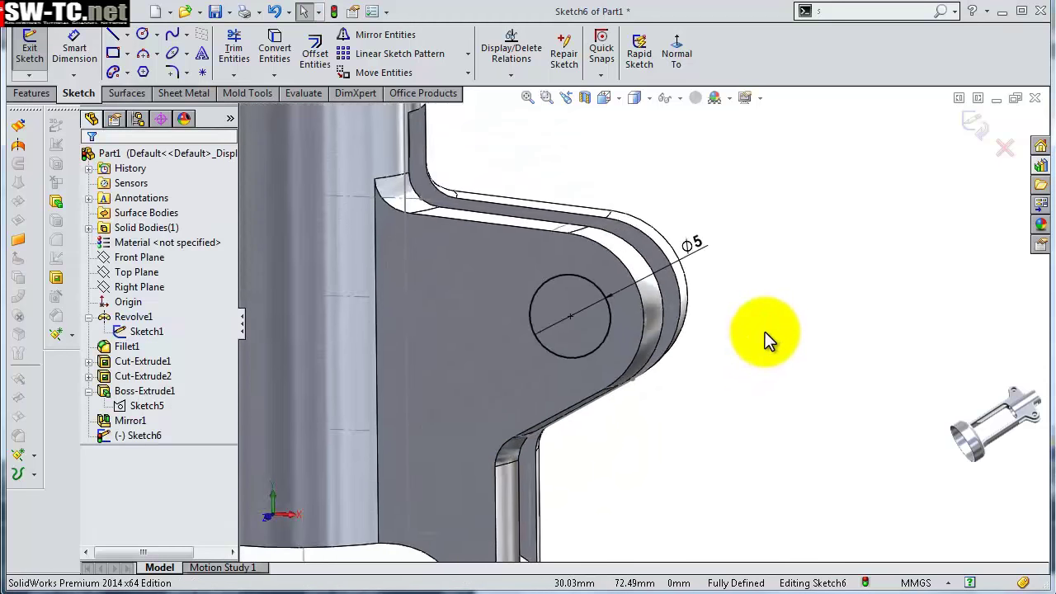
scroll(750, 330, up, 3)
scroll(761, 337, up, 1)
scroll(763, 337, up, 1)
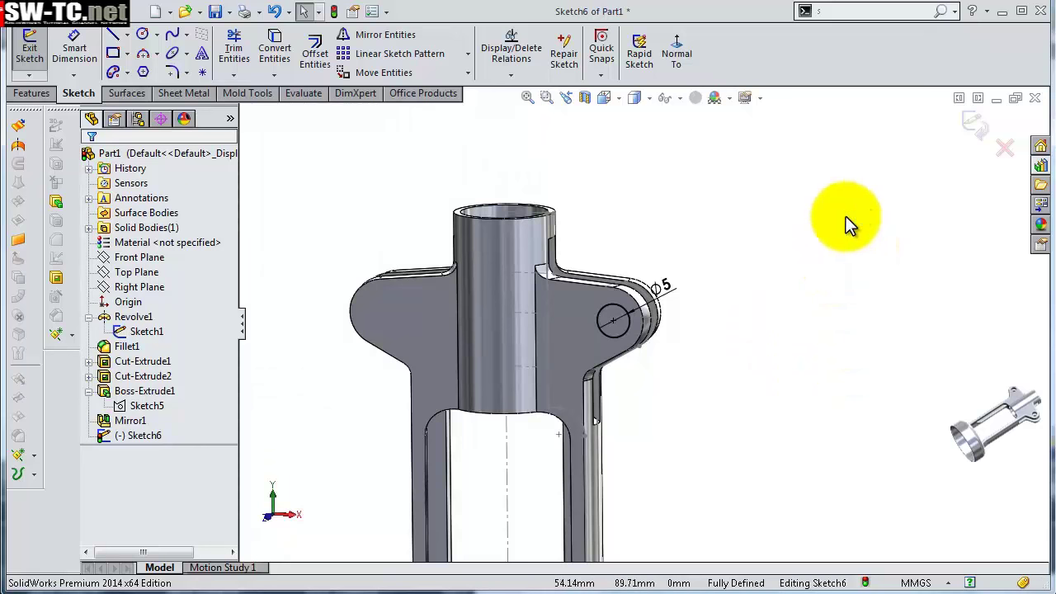
click(675, 55)
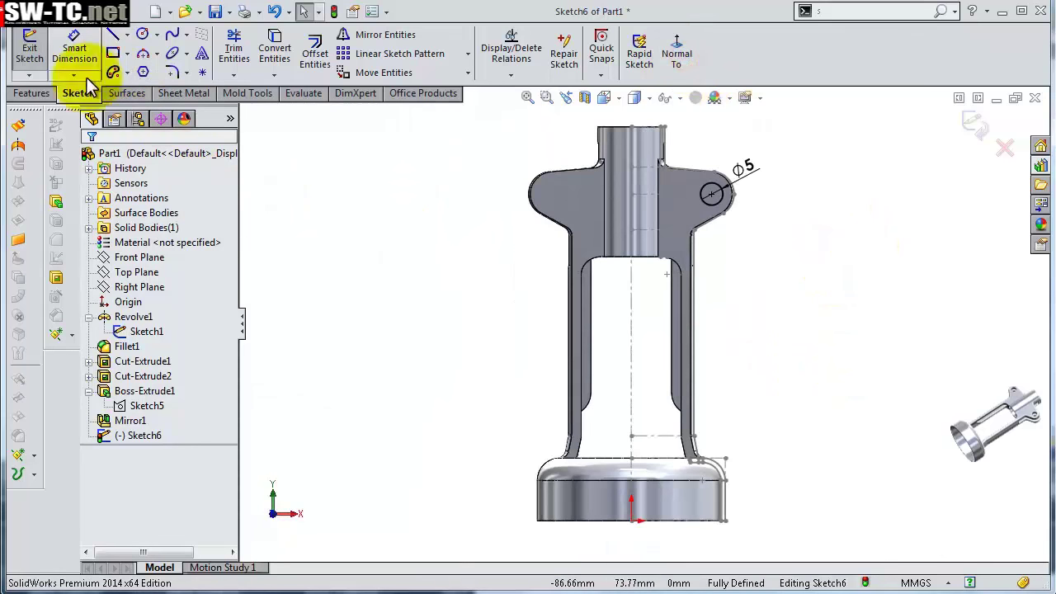
- Cut the Ø5 circle Through All as Cut-Extrude3, then hide Sketch1
click(31, 92)
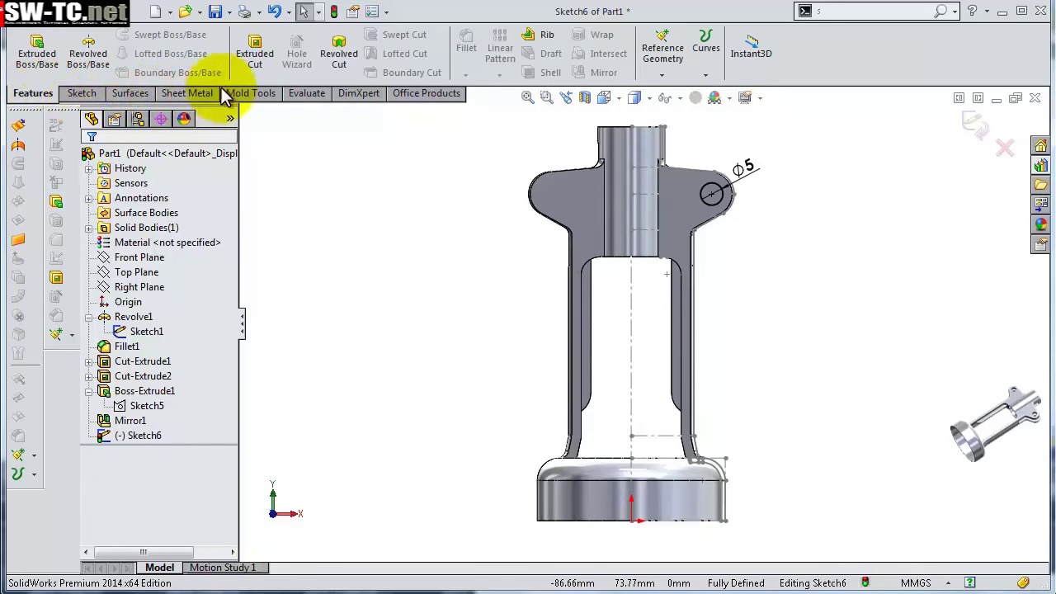
click(246, 56)
click(153, 259)
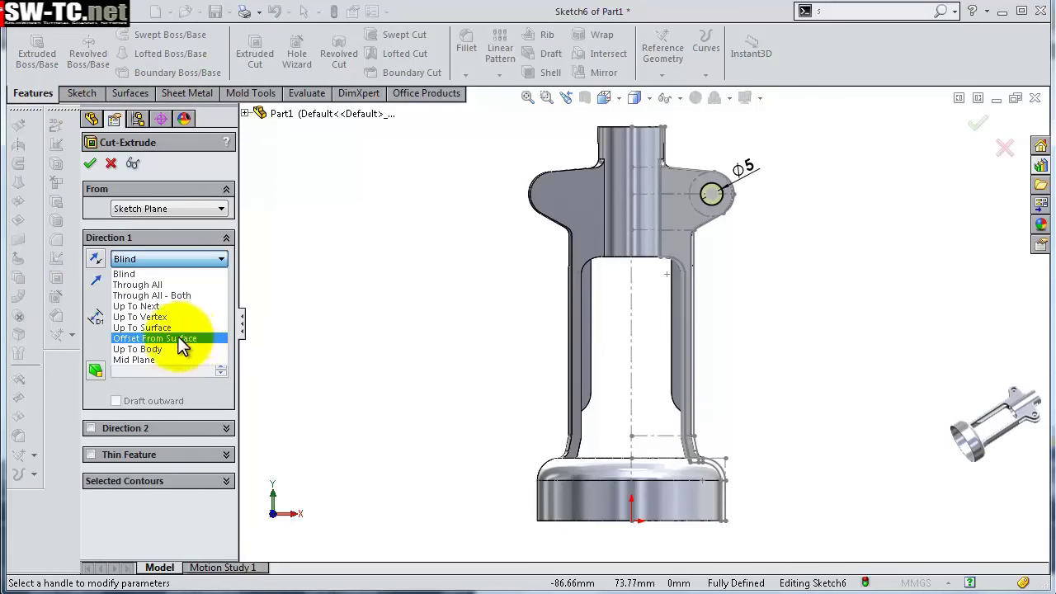
click(185, 285)
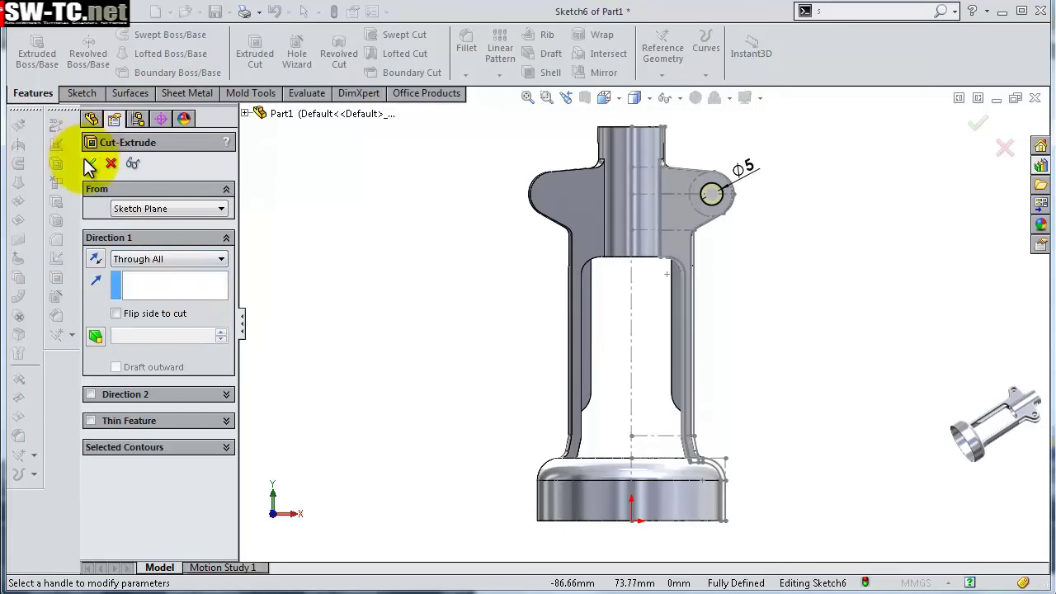
click(89, 165)
mouse_move(330, 236)
middle_down()
mouse_move(346, 231)
mouse_move(317, 257)
middle_up()
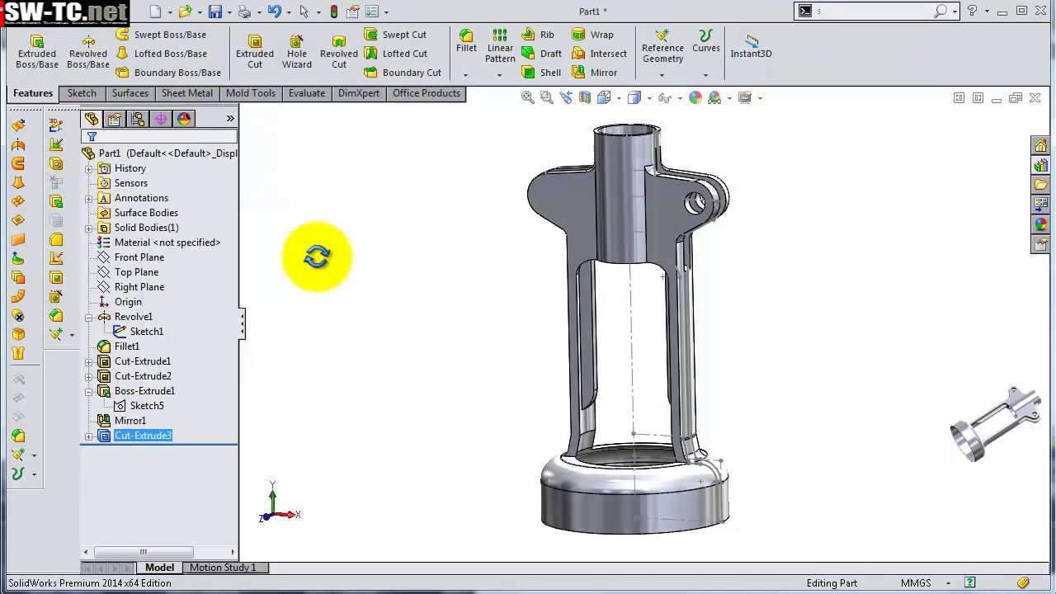
click(146, 331)
click(151, 293)
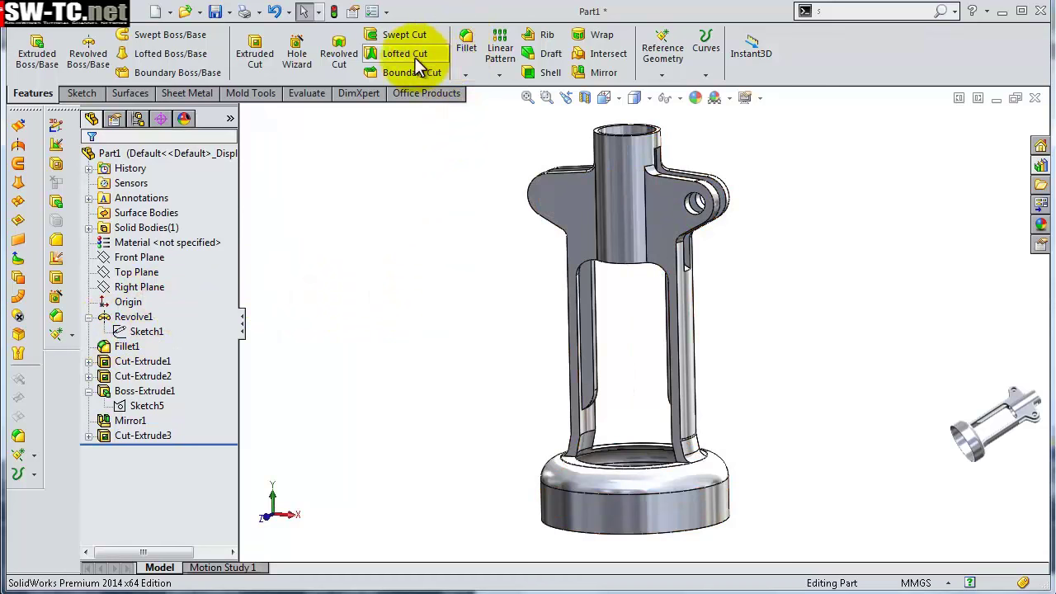
- Mirror the Cut-Extrude3 hole about the Right Plane onto the opposite lug
click(603, 74)
scroll(611, 140, up, 2)
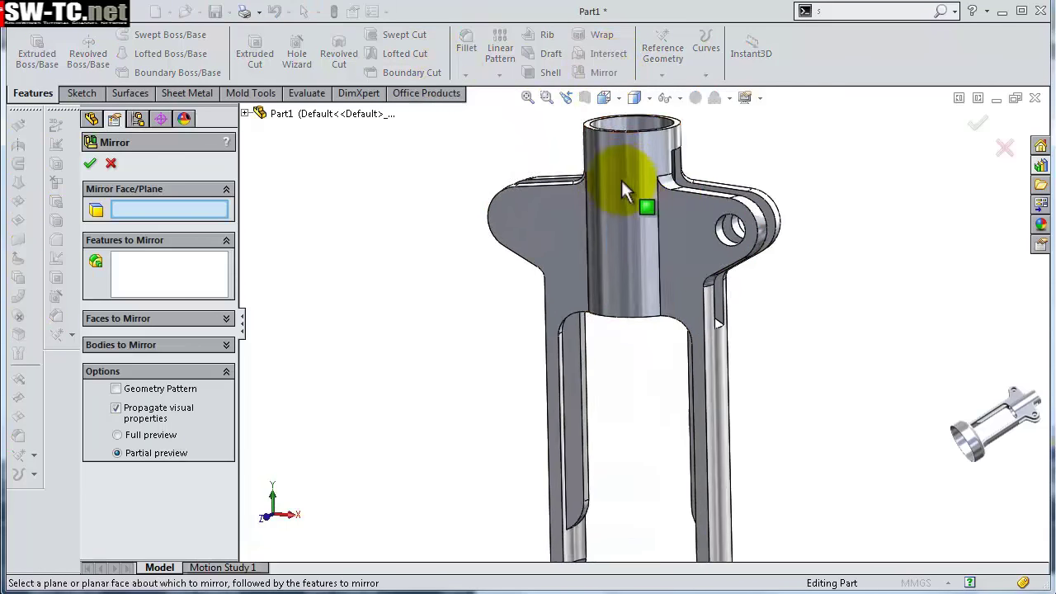
scroll(643, 198, up, 1)
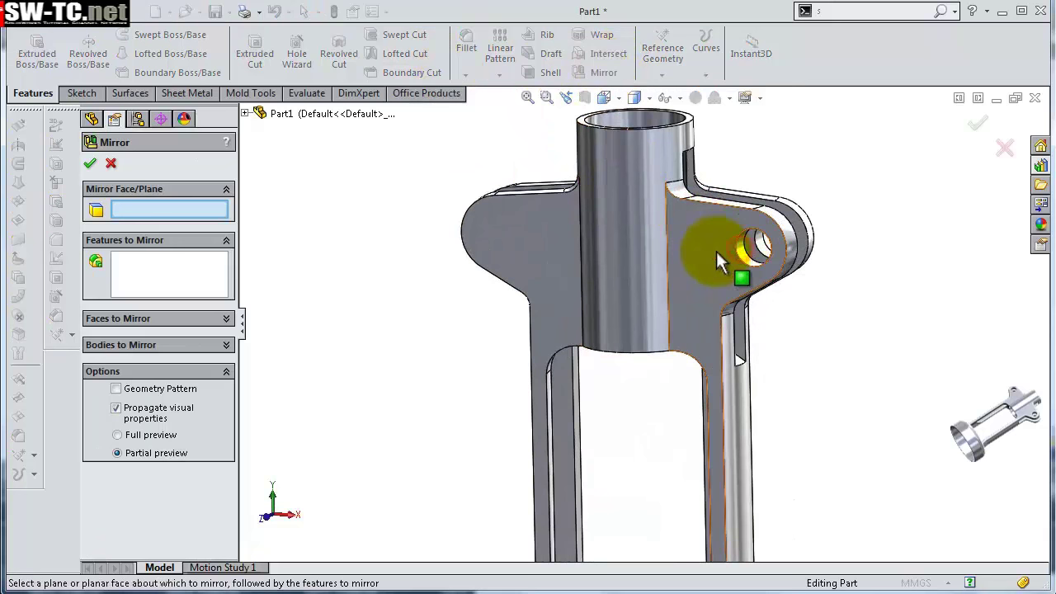
click(244, 113)
click(311, 247)
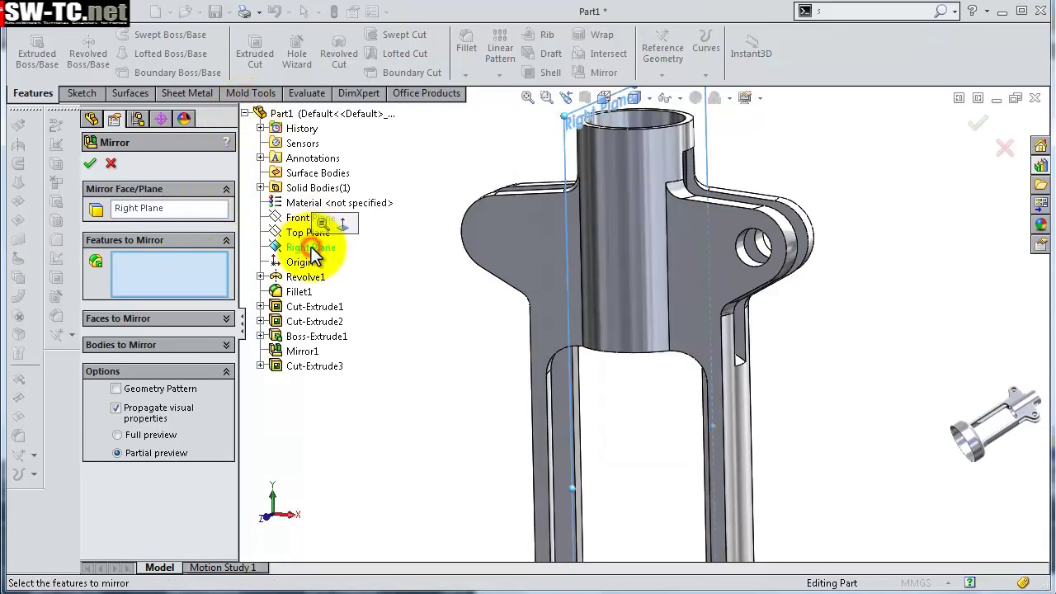
click(745, 251)
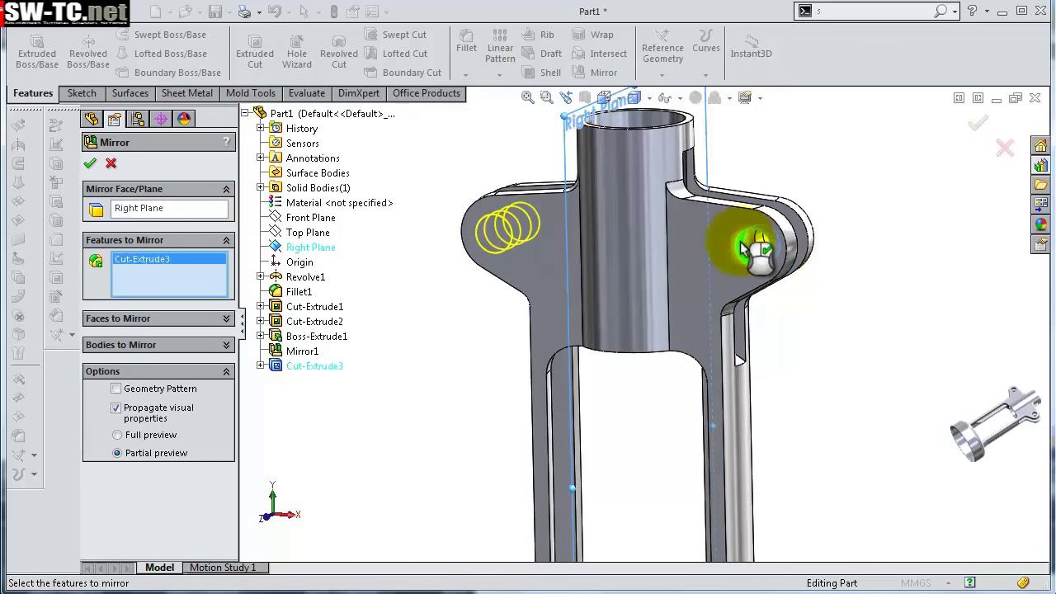
right_click(745, 252)
mouse_move(429, 271)
middle_down()
mouse_move(449, 231)
mouse_move(495, 405)
middle_up()
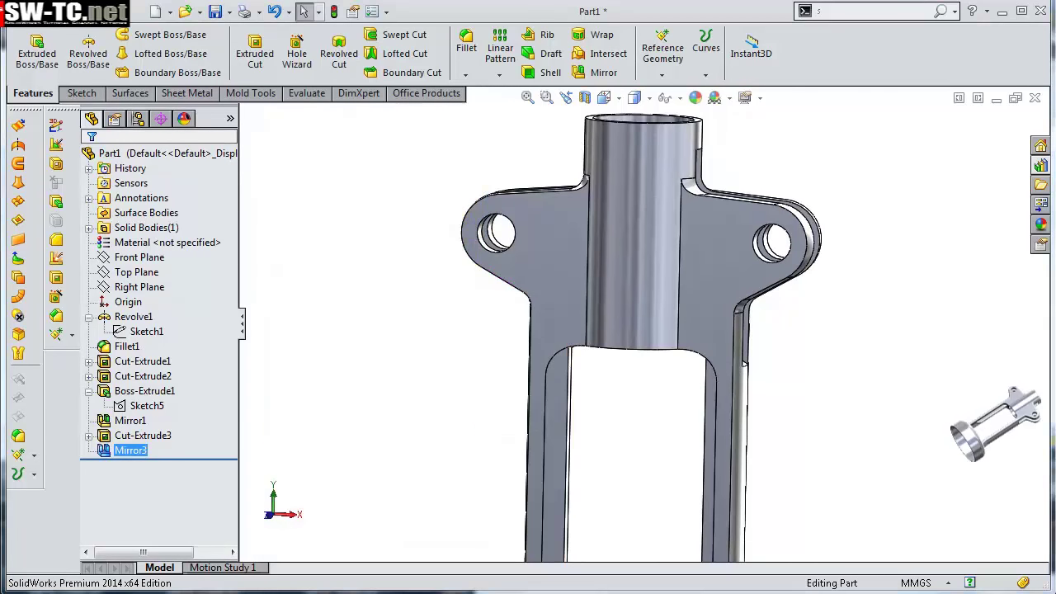
click(466, 46)
- Set the fillet radius to 1 mm and clear the initial fillet selections
click(553, 278)
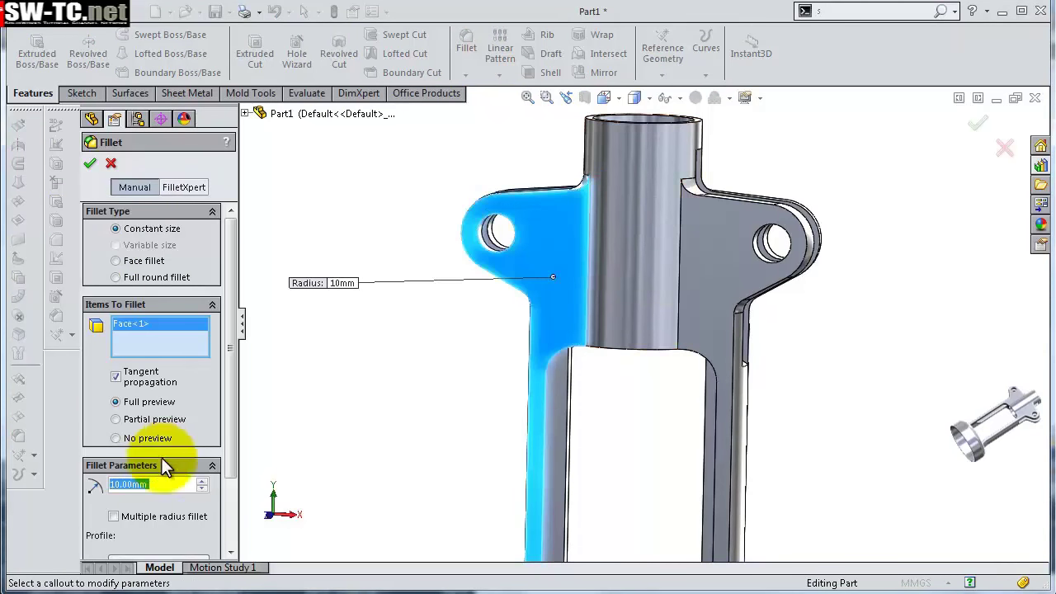
click(162, 484)
text(1)
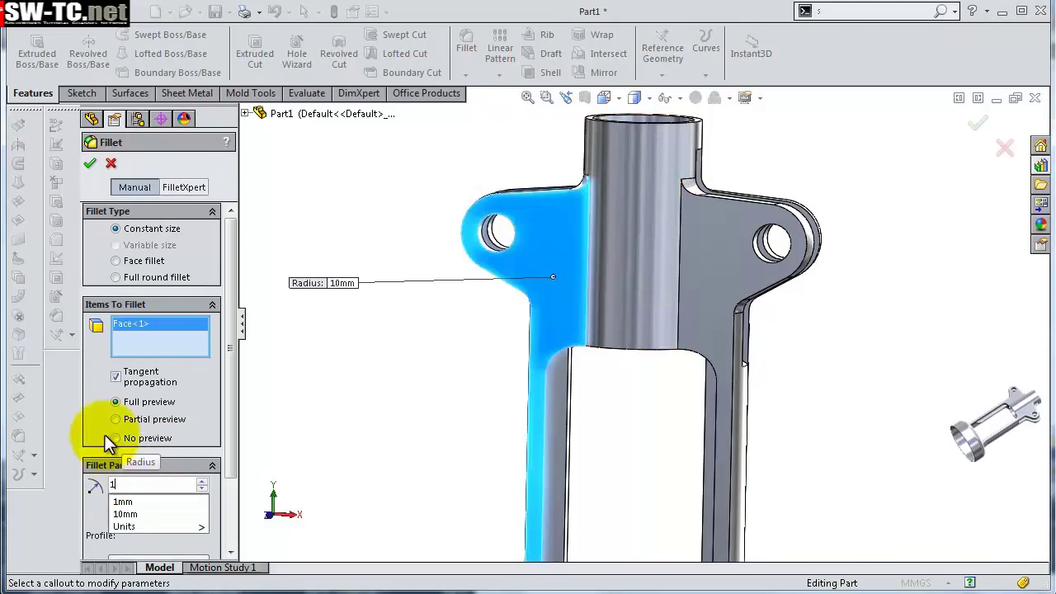
click(91, 404)
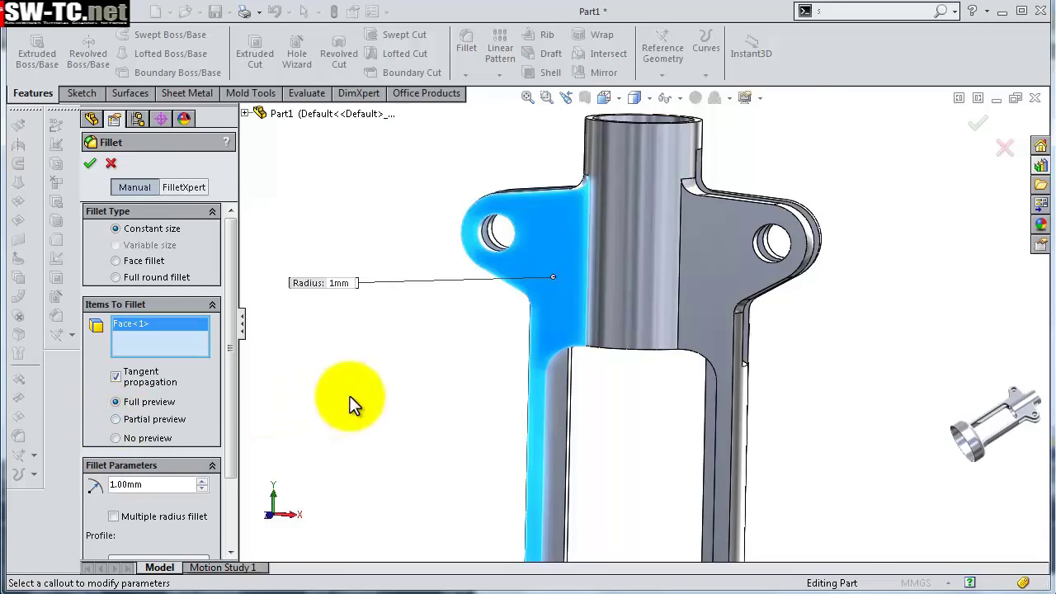
mouse_move(350, 396)
middle_down()
mouse_move(401, 377)
mouse_move(408, 386)
middle_up()
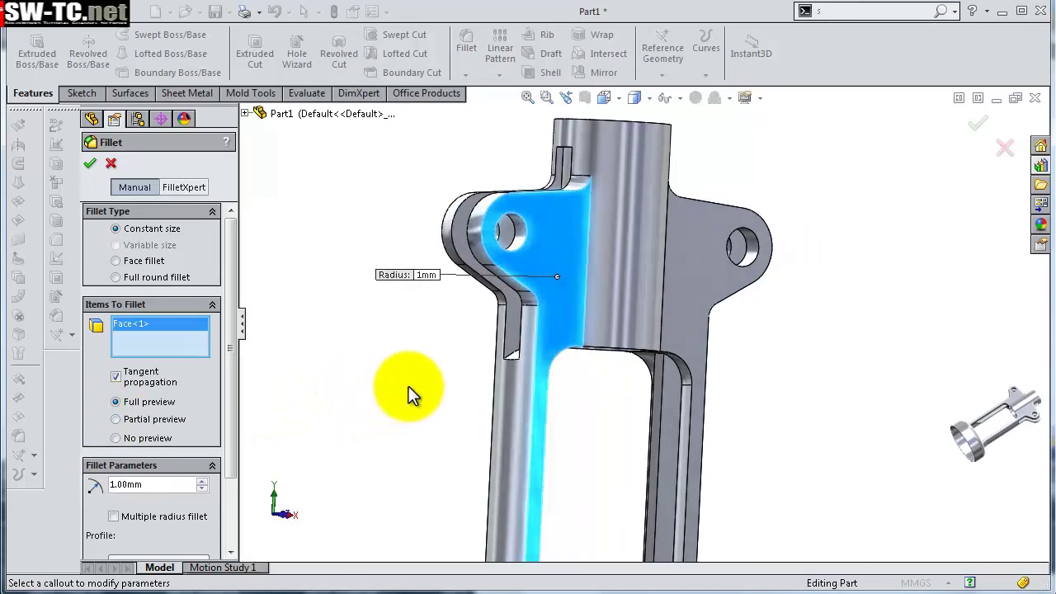
click(487, 246)
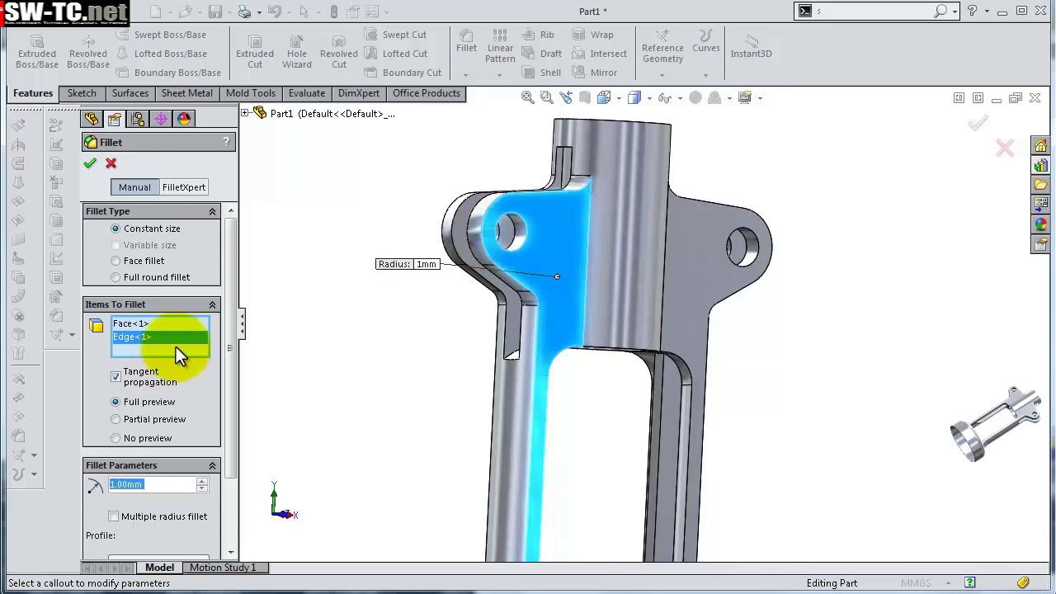
right_click(200, 355)
click(272, 357)
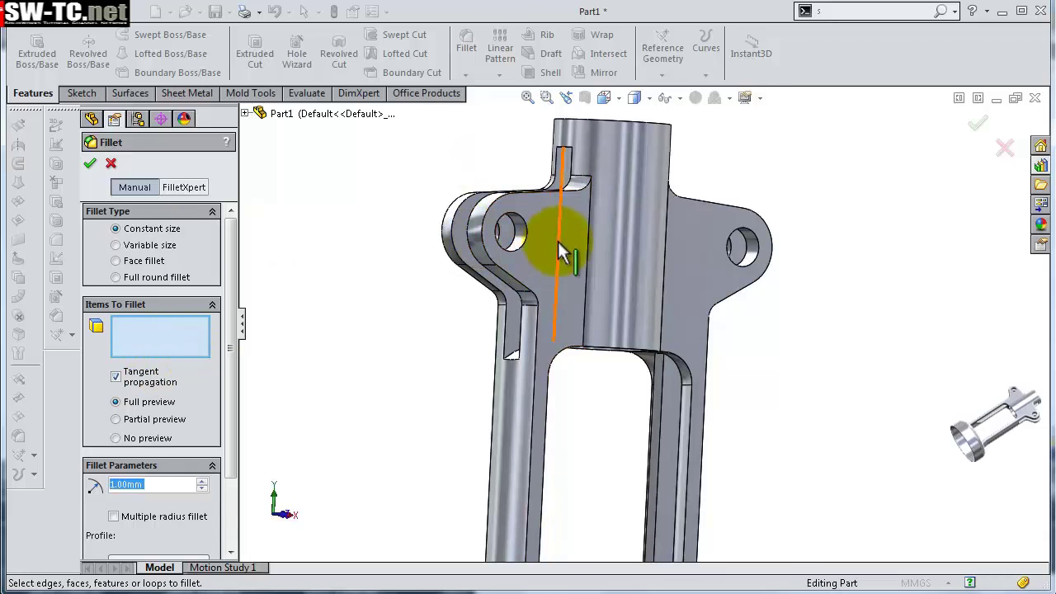
- Select the four notch outline edges on the lug plates and fork legs for filleting
scroll(554, 223, down, 3)
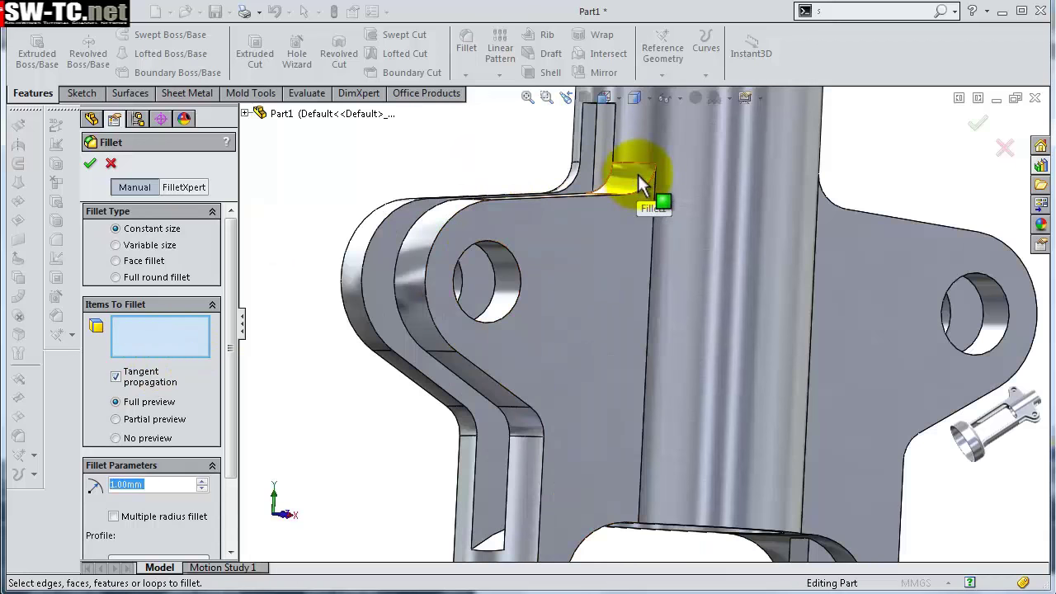
click(642, 192)
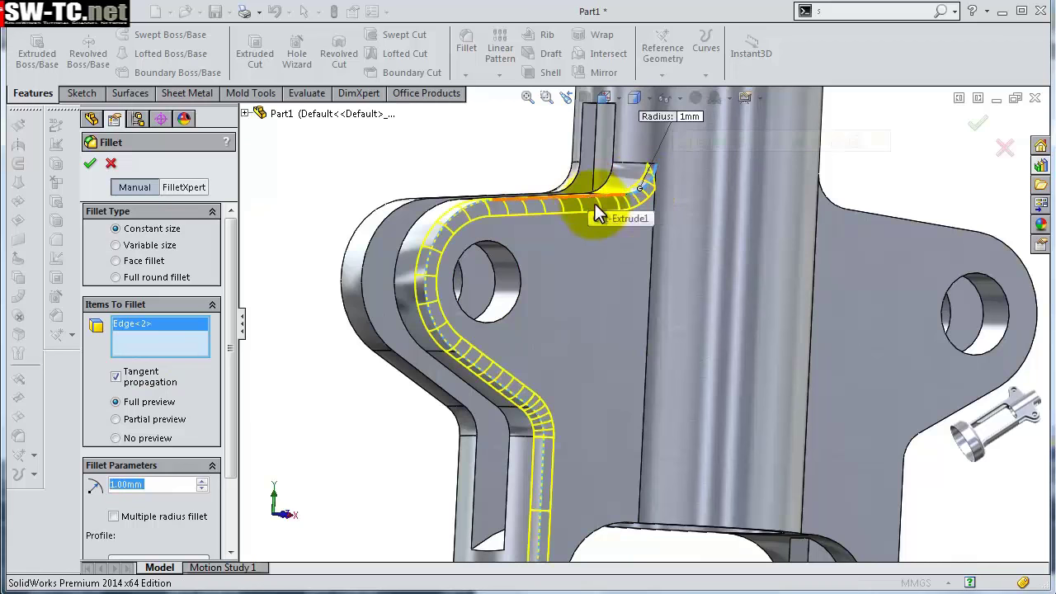
scroll(589, 242, up, 3)
scroll(589, 241, up, 3)
middle_drag(684, 389, 627, 423)
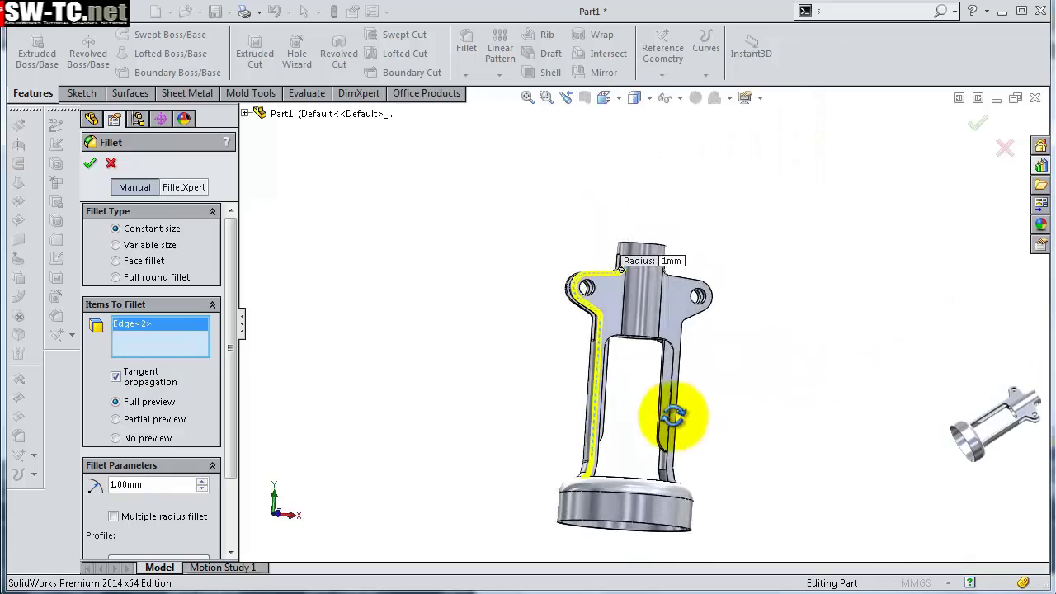
scroll(724, 278, down, 2)
scroll(667, 227, down, 2)
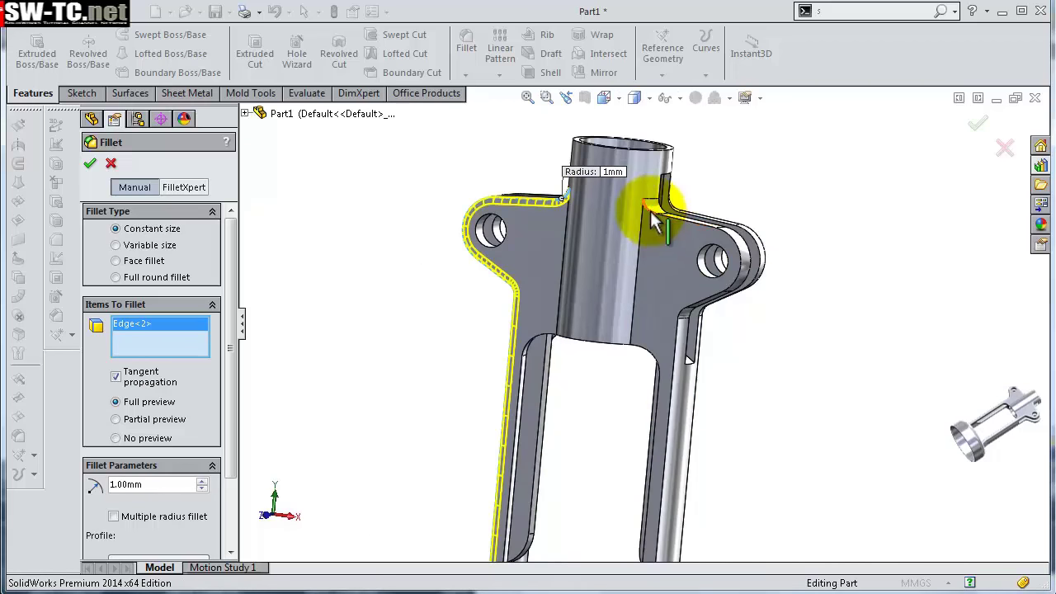
click(656, 220)
mouse_move(749, 290)
middle_down()
mouse_move(666, 363)
mouse_move(625, 292)
middle_up()
scroll(807, 227, down, 3)
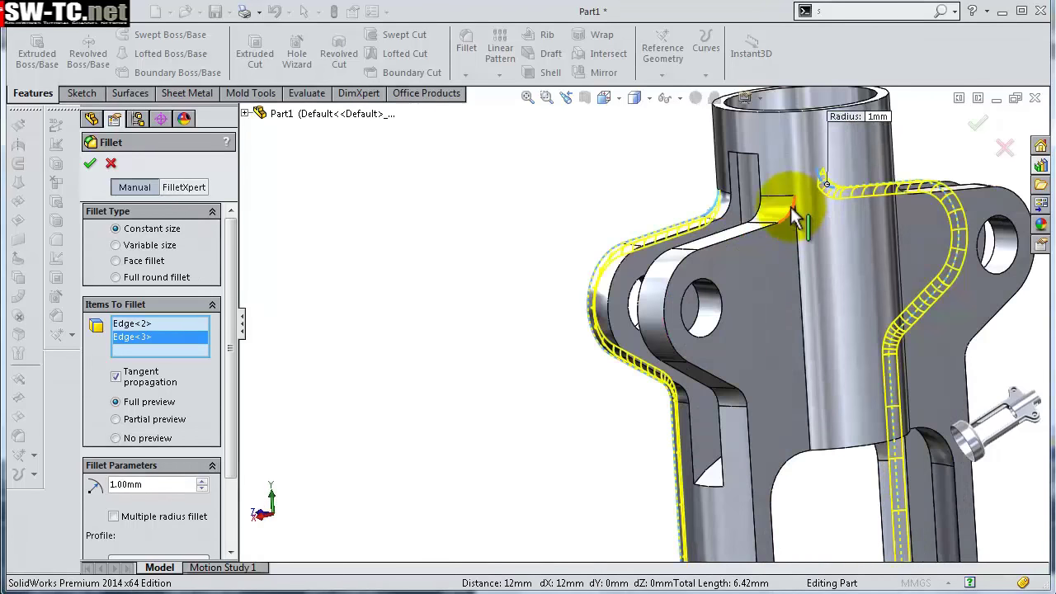
click(794, 216)
scroll(858, 173, up, 3)
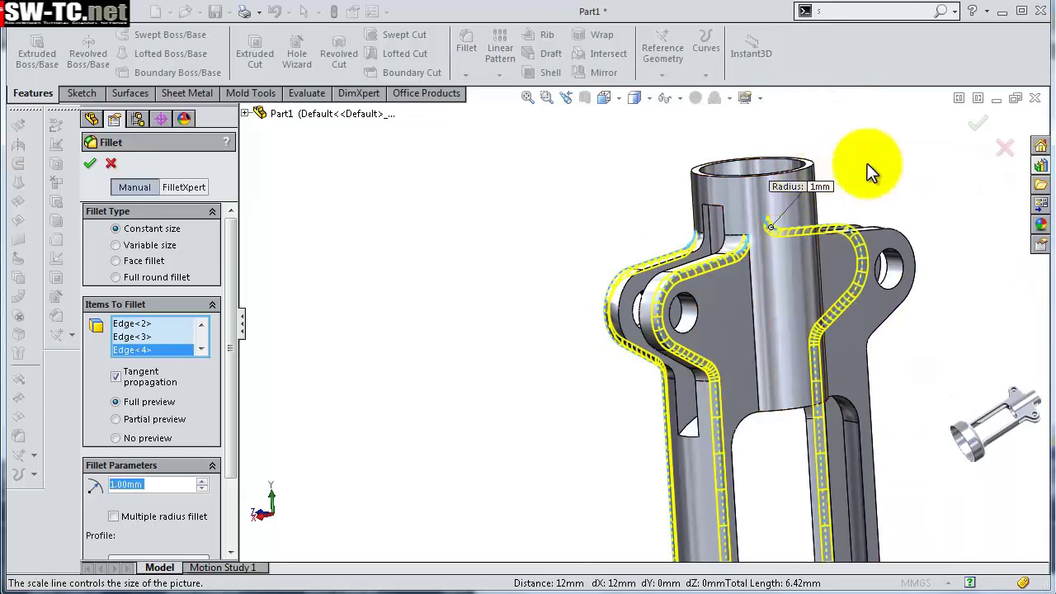
middle_drag(867, 163, 790, 224)
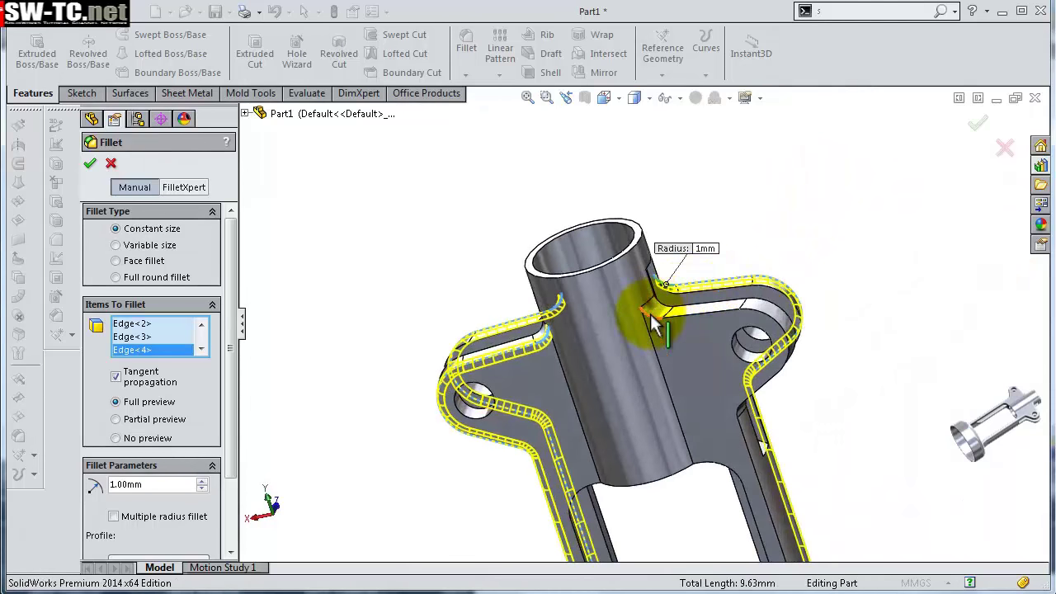
click(652, 323)
mouse_move(825, 316)
middle_down()
mouse_move(812, 251)
mouse_move(775, 383)
mouse_move(762, 283)
middle_up()
scroll(655, 412, down, 3)
scroll(657, 411, down, 5)
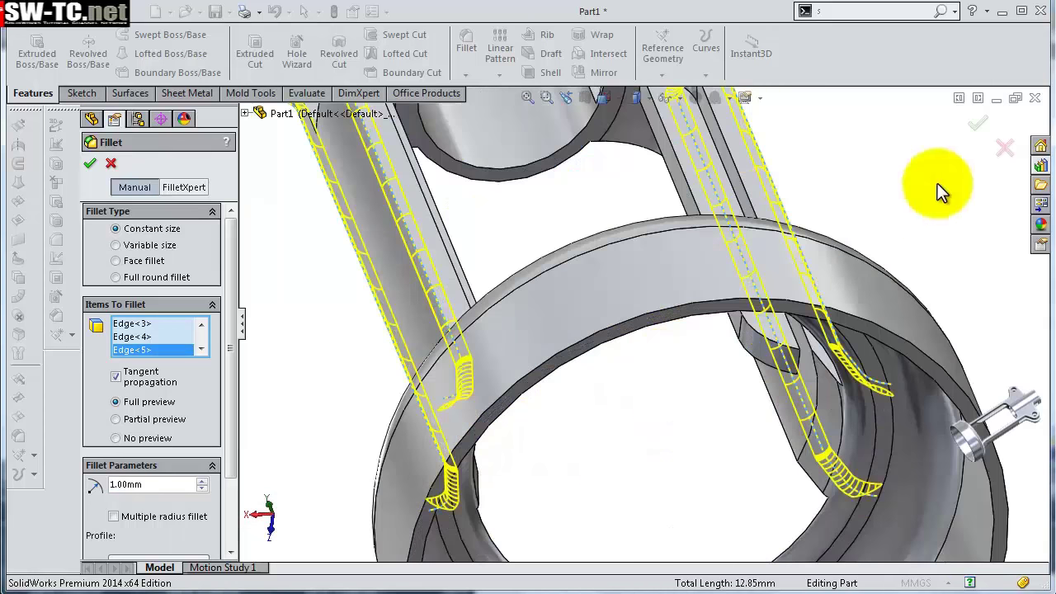
- Apply the 1 mm fillet as Fillet3
click(974, 123)
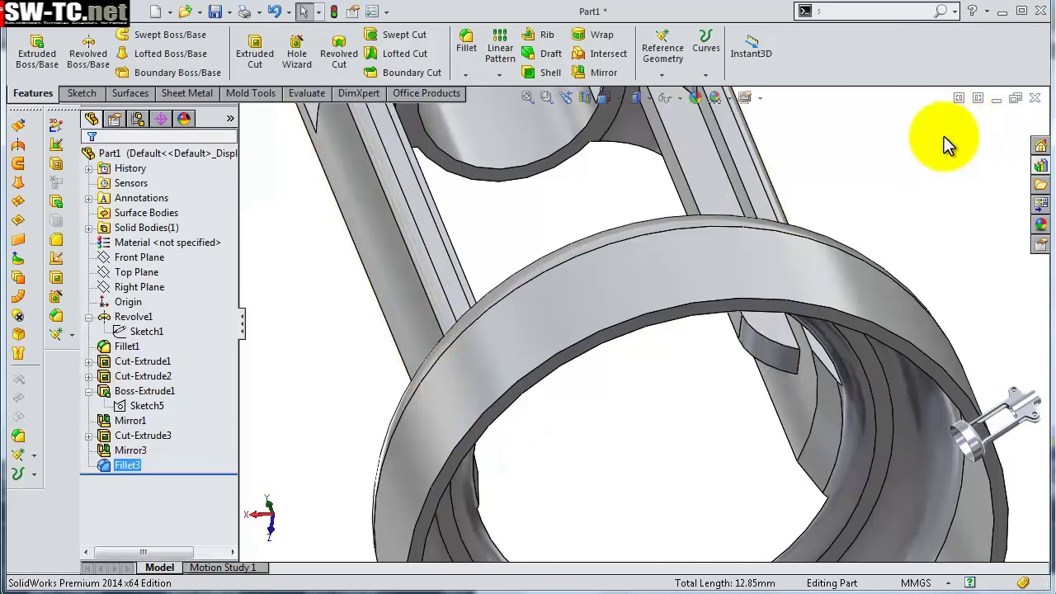
scroll(943, 141, up, 3)
mouse_move(842, 172)
middle_down()
mouse_move(831, 200)
mouse_move(844, 216)
middle_up()
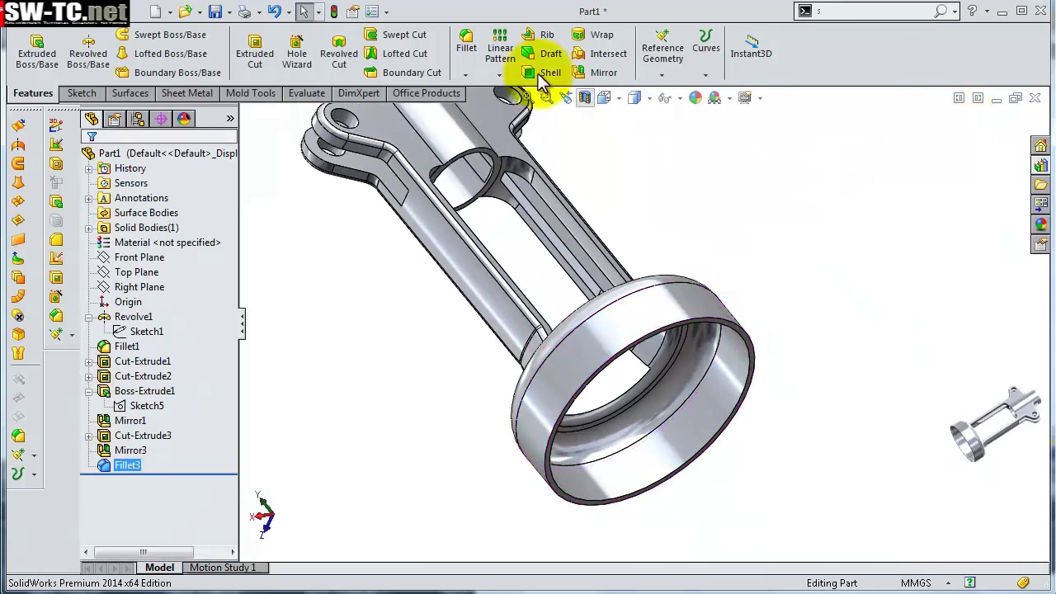
- Add a 0.25 mm fillet to the ring's end face and orbit the part upright
click(466, 41)
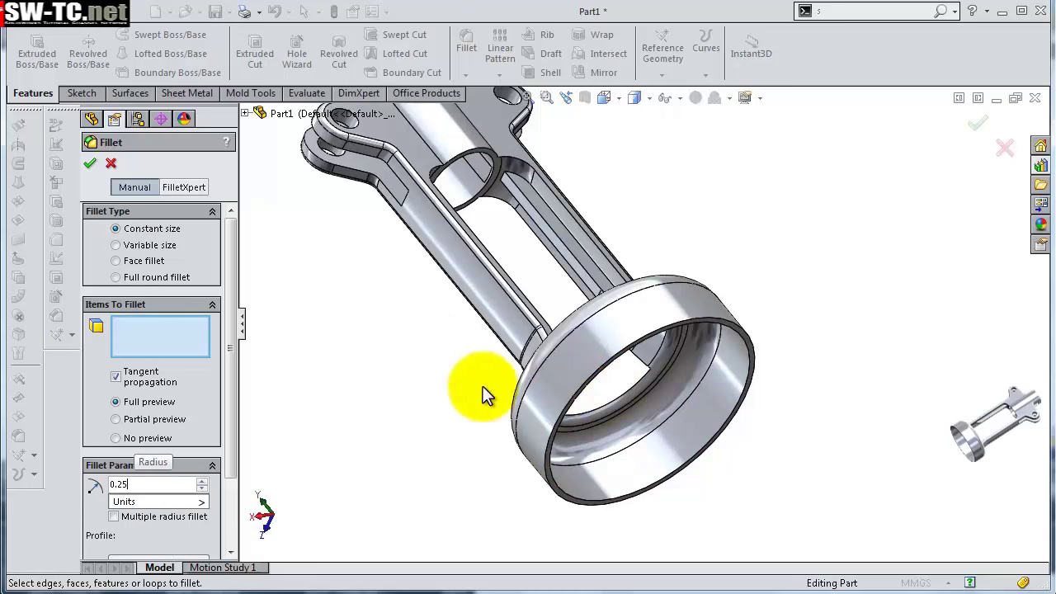
scroll(689, 330, down, 5)
click(737, 334)
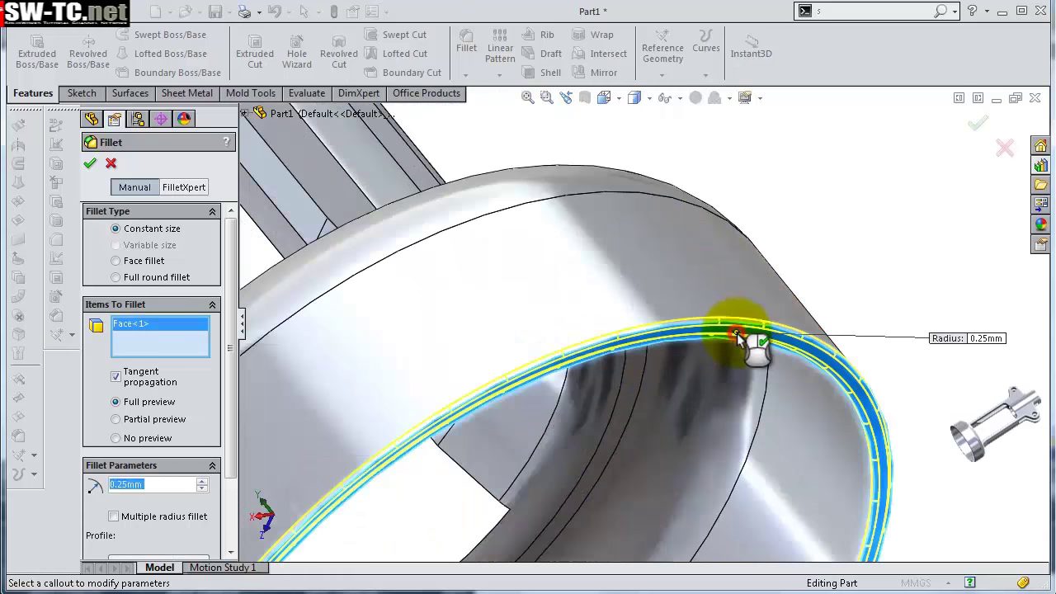
right_click(737, 334)
scroll(701, 302, up, 3)
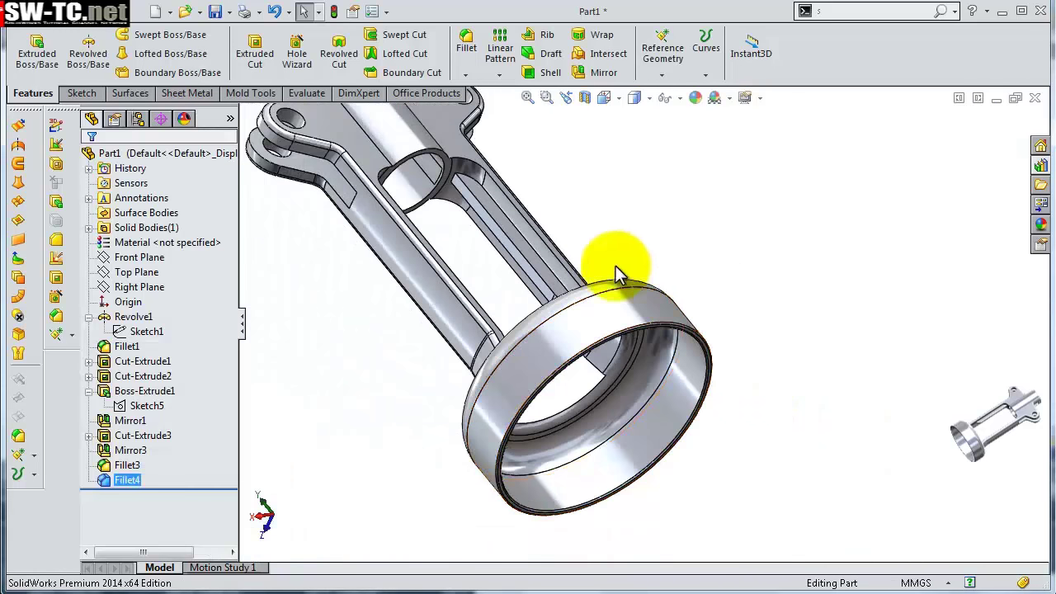
scroll(688, 283, up, 2)
mouse_move(608, 284)
middle_down()
mouse_move(715, 236)
mouse_move(708, 173)
mouse_move(613, 246)
middle_up()
scroll(696, 236, up, 3)
scroll(613, 247, down, 2)
mouse_move(627, 289)
middle_down()
mouse_move(619, 273)
mouse_move(615, 351)
middle_up()
- Reopen Fillet4 and add the mounting-hole edges to its selection
click(132, 480)
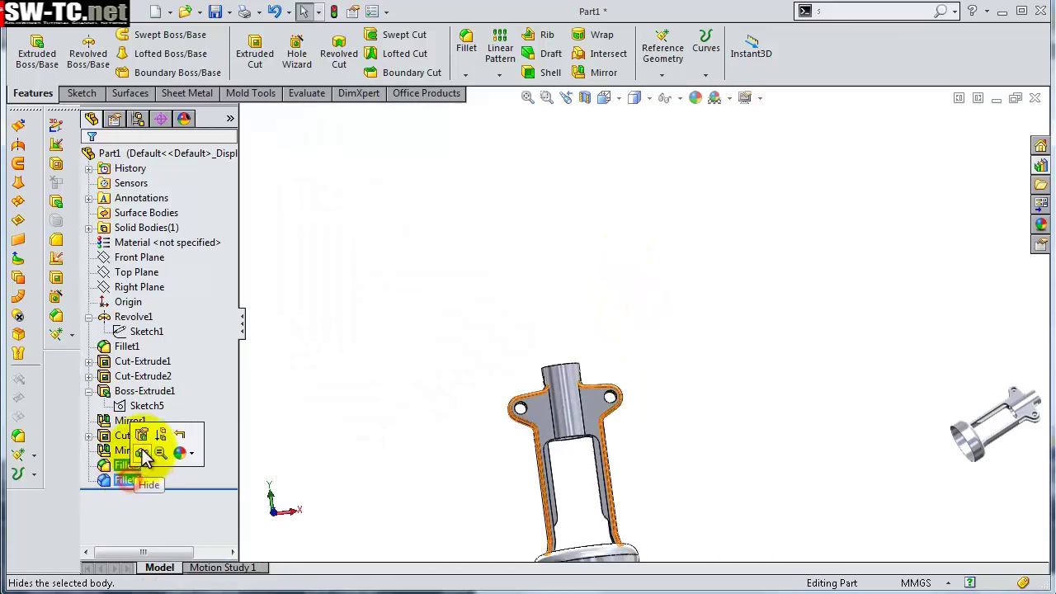
click(141, 435)
scroll(566, 400, down, 2)
scroll(606, 382, down, 5)
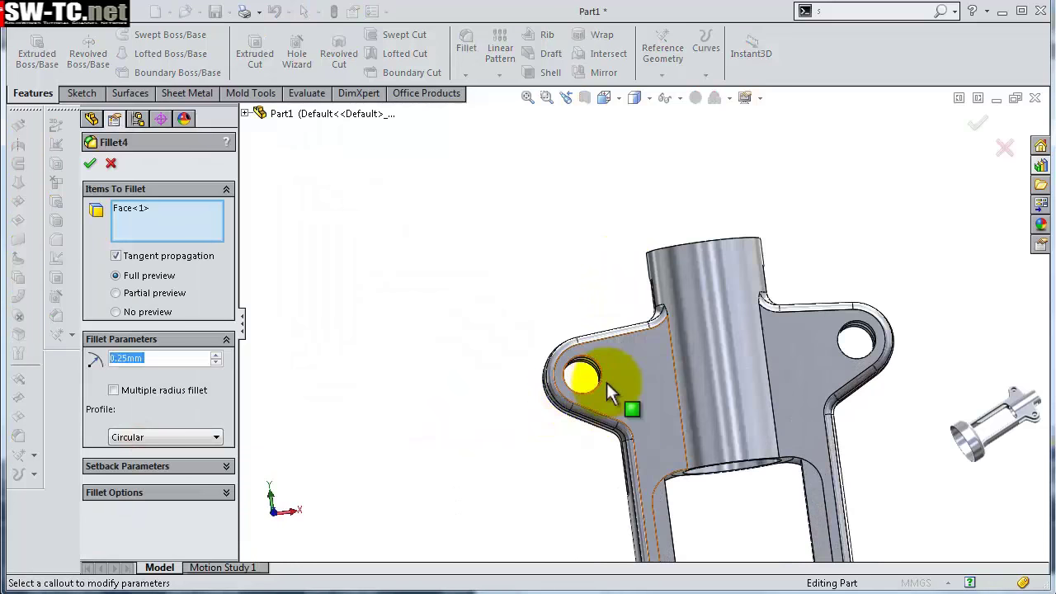
click(600, 391)
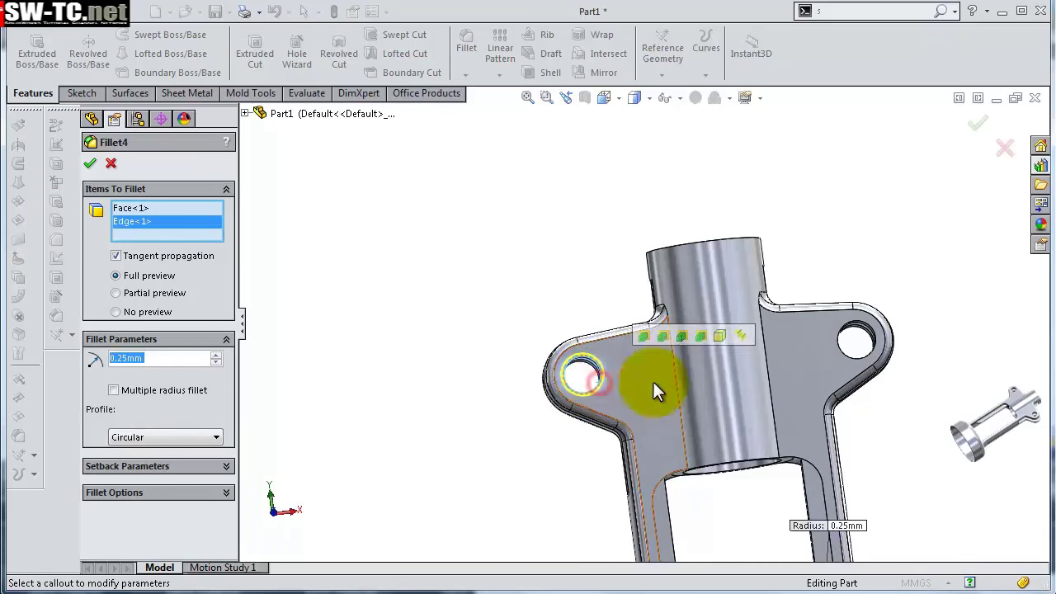
click(870, 351)
mouse_move(891, 354)
middle_down()
mouse_move(877, 401)
mouse_move(740, 420)
mouse_move(943, 356)
mouse_move(990, 389)
mouse_move(943, 370)
mouse_move(858, 371)
middle_up()
click(943, 356)
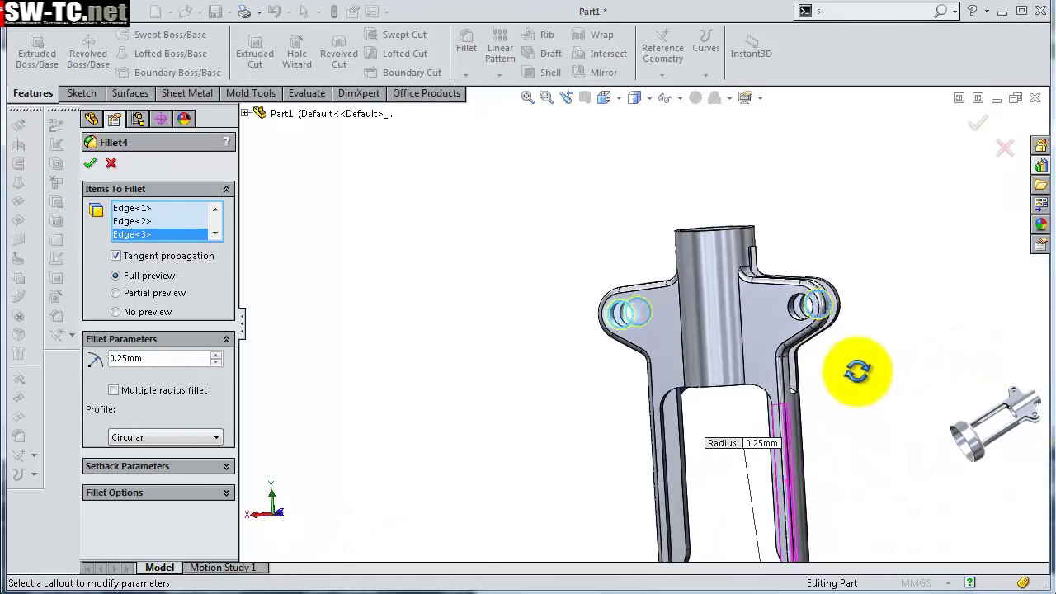
scroll(789, 306, down, 3)
scroll(759, 302, down, 3)
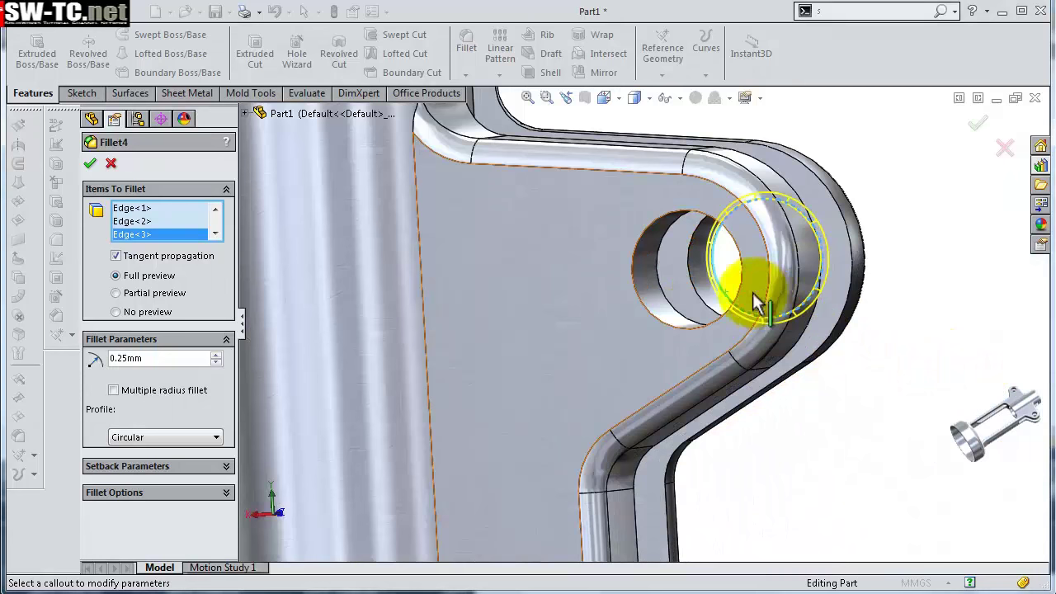
click(635, 259)
- Add the long vertical edges and the tube's vertical edges to Fillet4
click(421, 263)
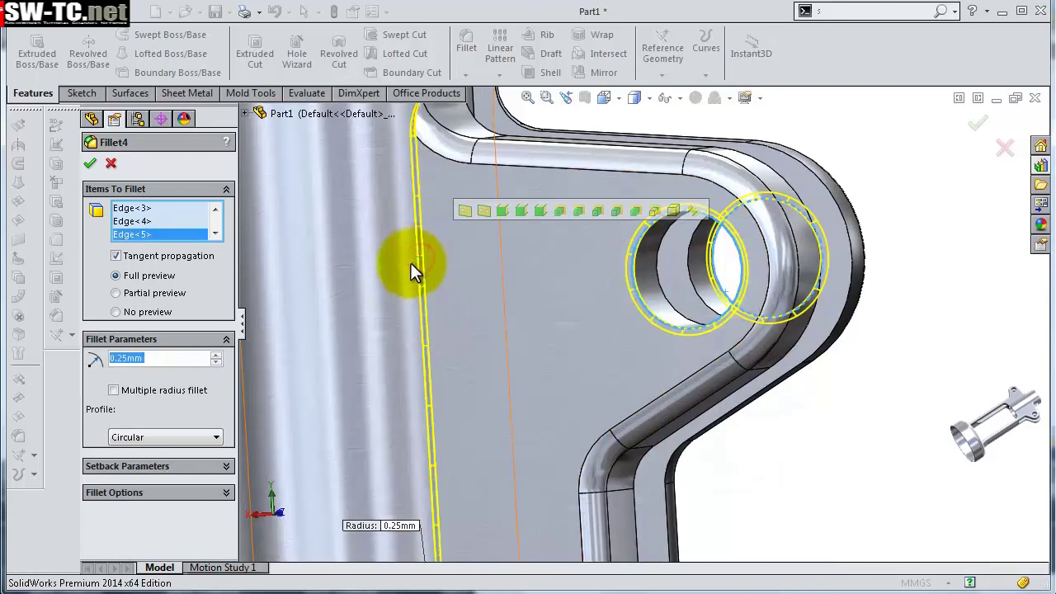
scroll(425, 276, up, 5)
mouse_move(432, 283)
middle_down()
mouse_move(333, 231)
mouse_move(487, 245)
middle_up()
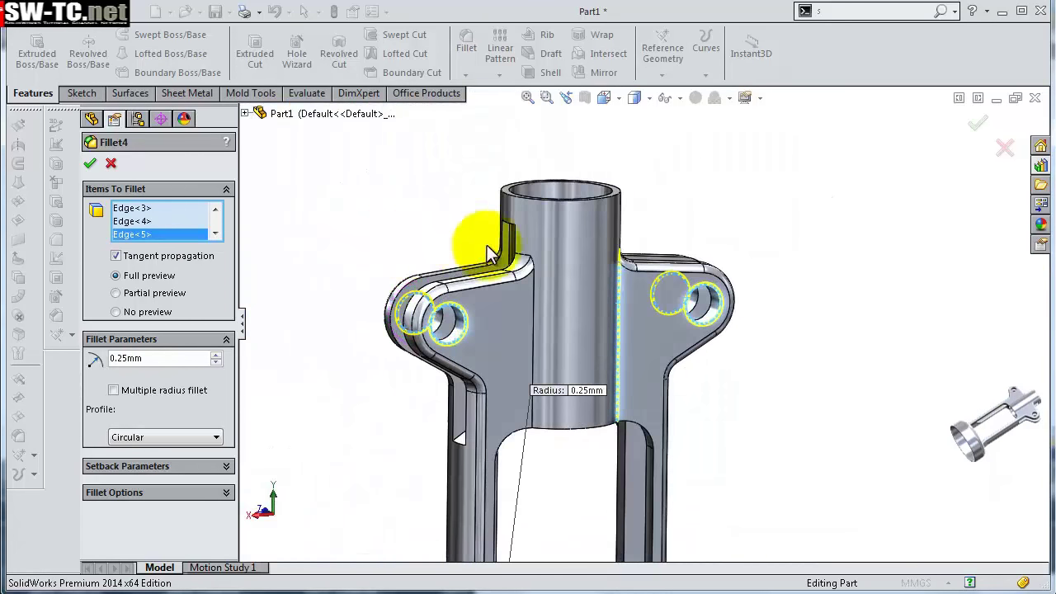
click(535, 285)
mouse_move(535, 284)
middle_down()
mouse_move(459, 236)
mouse_move(559, 242)
mouse_move(442, 262)
middle_up()
click(402, 279)
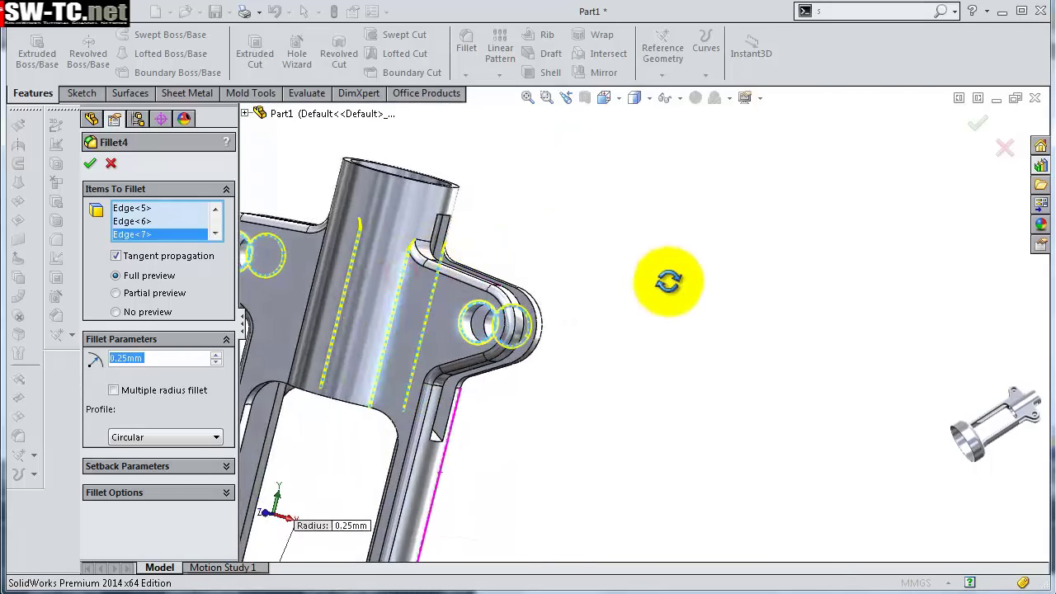
middle_drag(641, 272, 739, 294)
scroll(488, 256, down, 5)
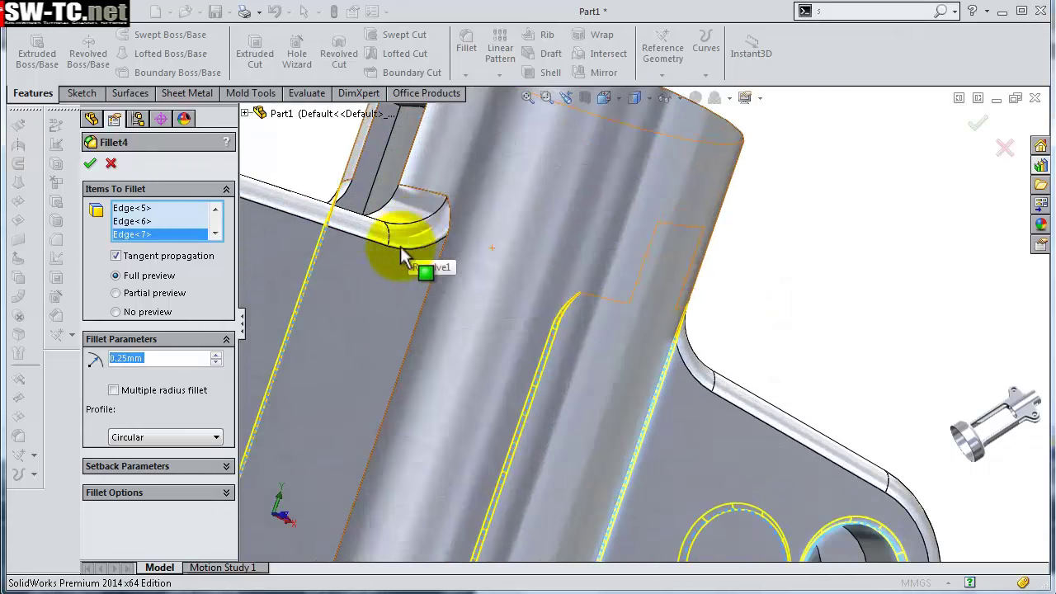
click(435, 284)
scroll(667, 285, up, 2)
scroll(685, 289, up, 5)
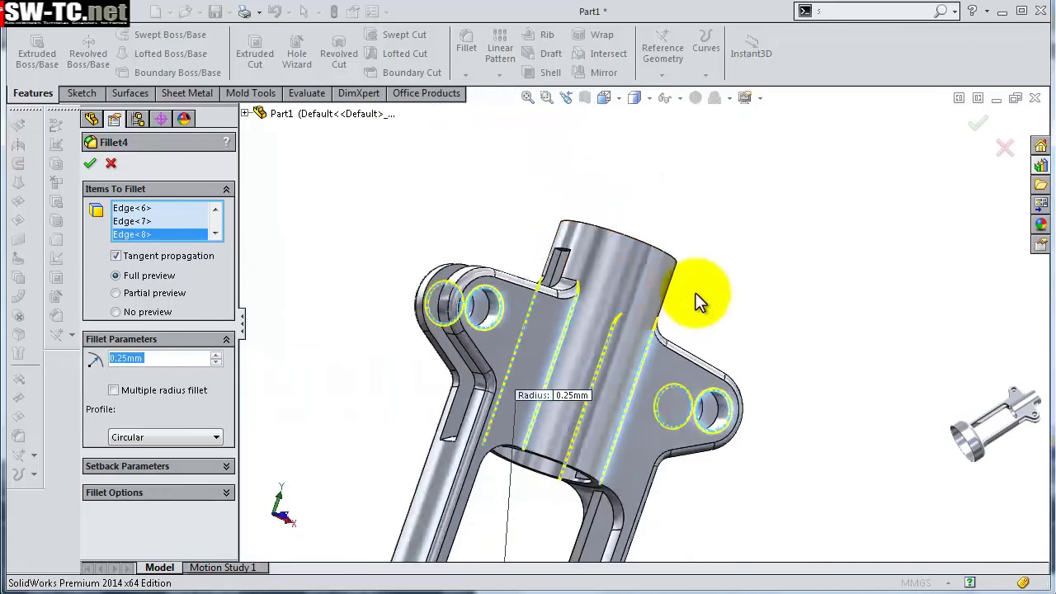
scroll(697, 301, up, 3)
- Add the tube's top rim face and apply Fillet4 at 0.25 mm
mouse_move(700, 309)
middle_down()
mouse_move(678, 409)
mouse_move(504, 360)
mouse_move(520, 359)
middle_up()
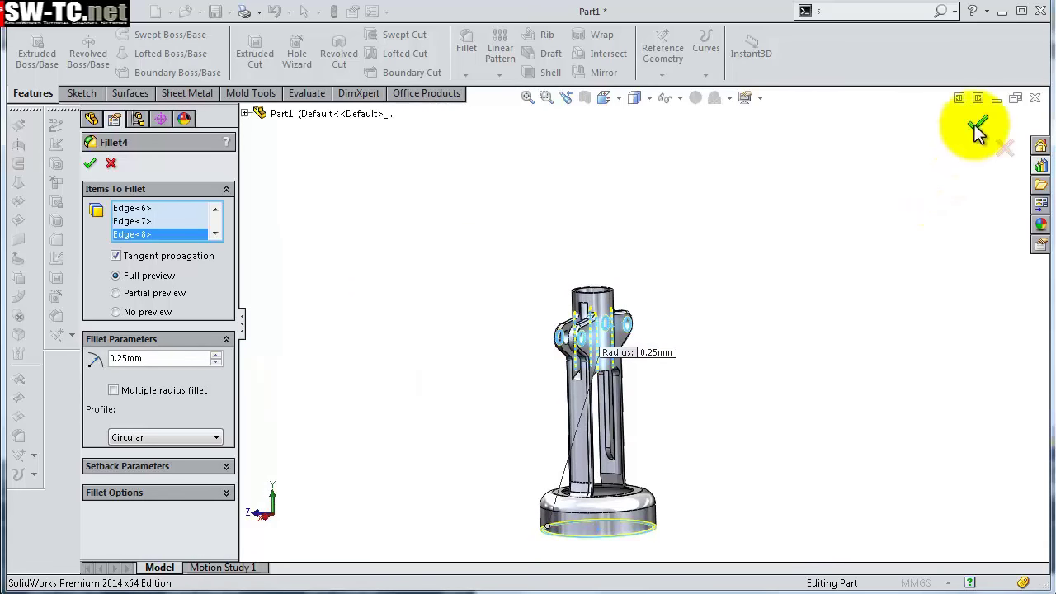
scroll(649, 231, down, 3)
mouse_move(648, 231)
middle_down()
mouse_move(542, 264)
mouse_move(501, 336)
middle_up()
scroll(536, 363, down, 4)
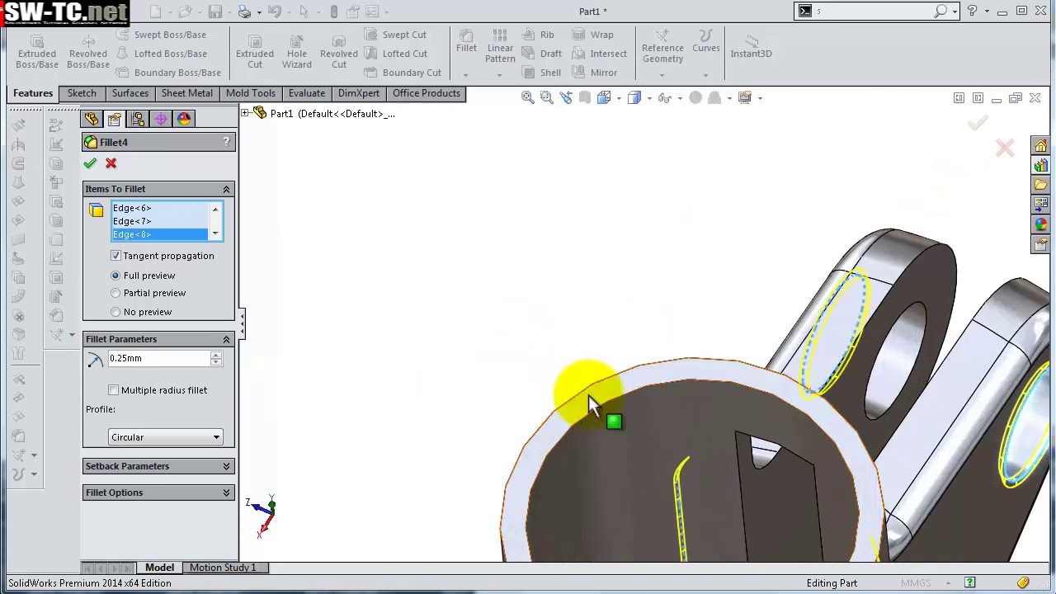
click(589, 395)
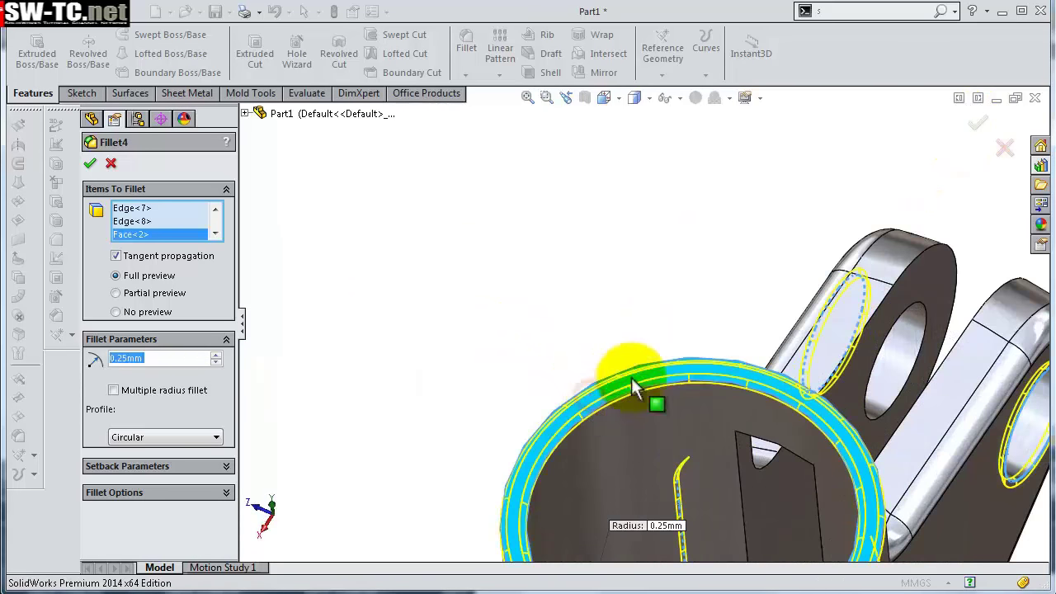
click(970, 122)
mouse_move(893, 181)
middle_down()
mouse_move(809, 383)
mouse_move(800, 239)
mouse_move(787, 223)
mouse_move(770, 366)
mouse_move(700, 354)
mouse_move(660, 377)
mouse_move(672, 371)
middle_up()
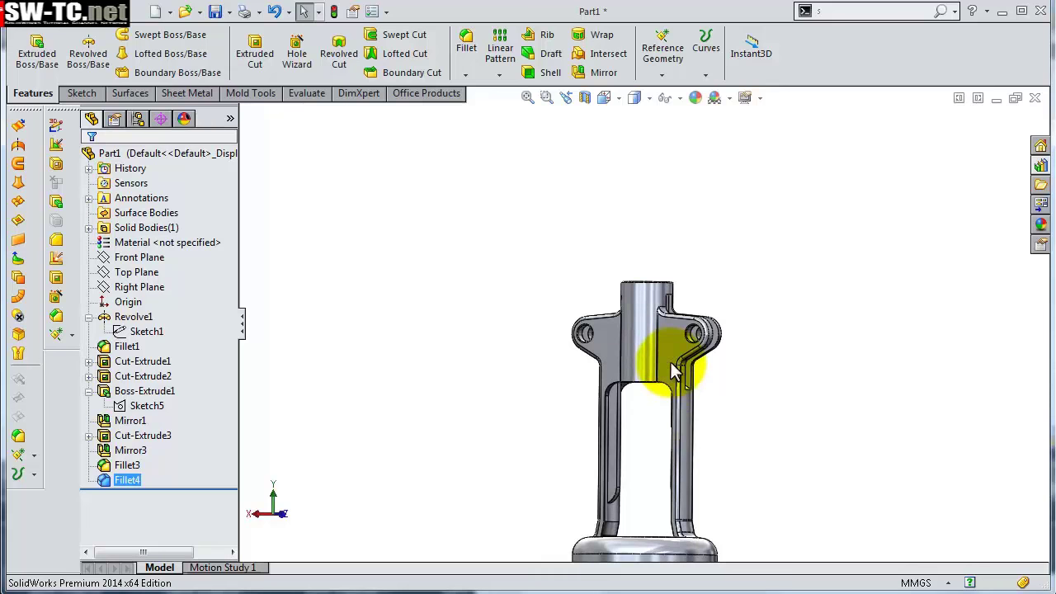
- Start a 1 mm fillet on the inner edges of both fork legs
click(467, 50)
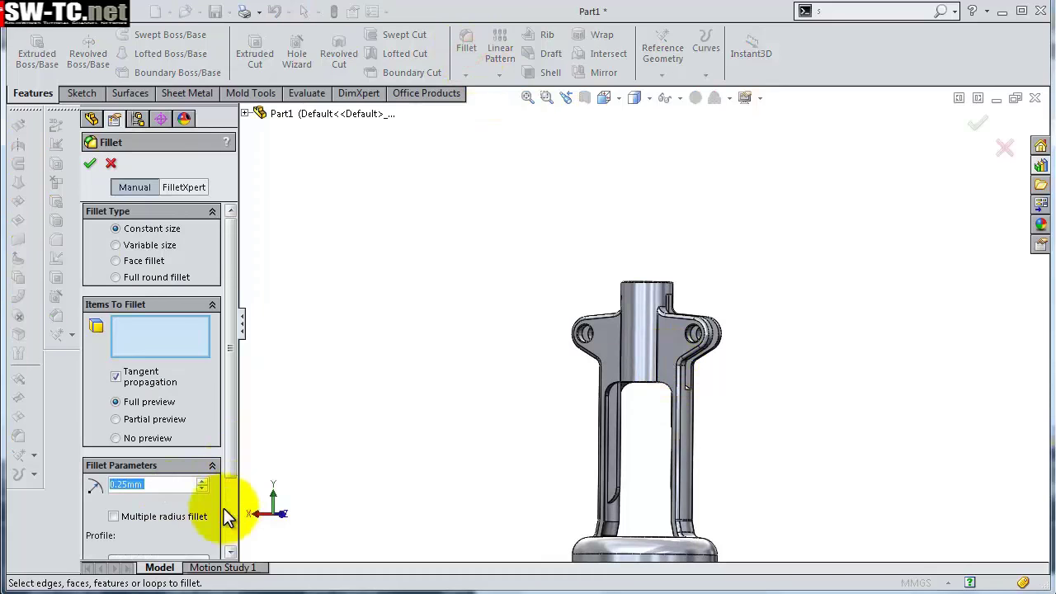
text(1)
click(99, 507)
scroll(743, 335, down, 3)
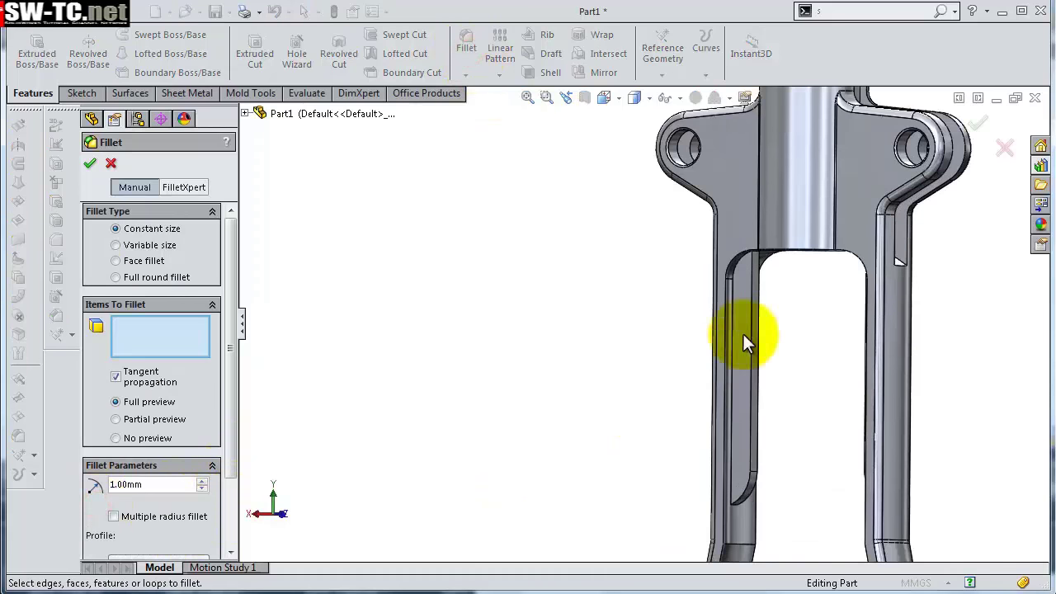
scroll(750, 269, down, 3)
click(742, 270)
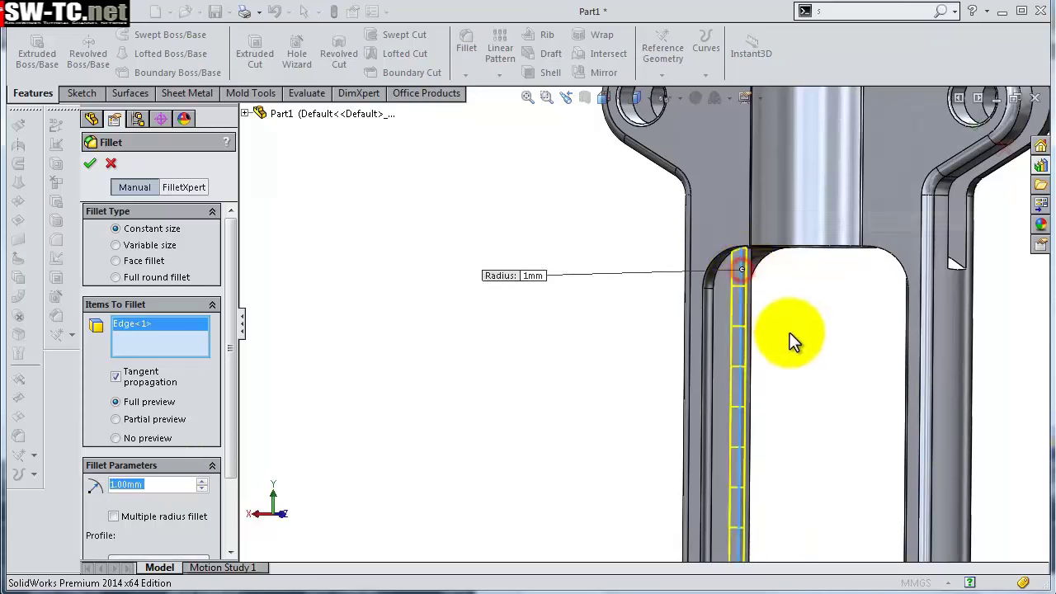
scroll(790, 333, up, 3)
mouse_move(724, 361)
middle_down()
mouse_move(765, 337)
mouse_move(795, 365)
mouse_move(816, 322)
middle_up()
click(792, 307)
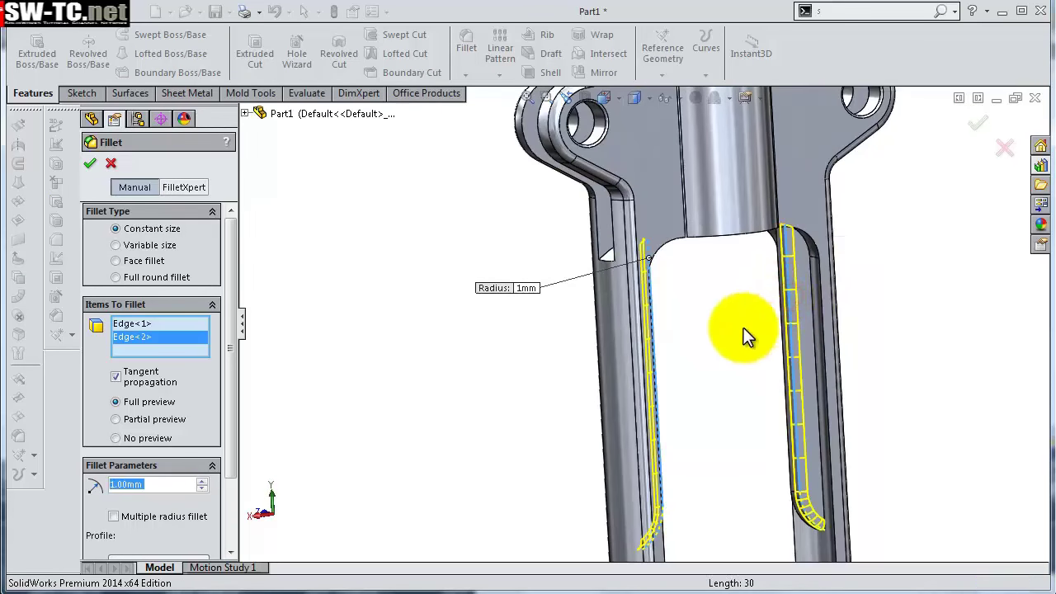
- Add the third and fourth fork-leg edges and apply the 1 mm Fillet5
mouse_move(745, 336)
middle_down()
mouse_move(813, 314)
mouse_move(907, 314)
mouse_move(962, 349)
mouse_move(880, 346)
mouse_move(990, 319)
middle_up()
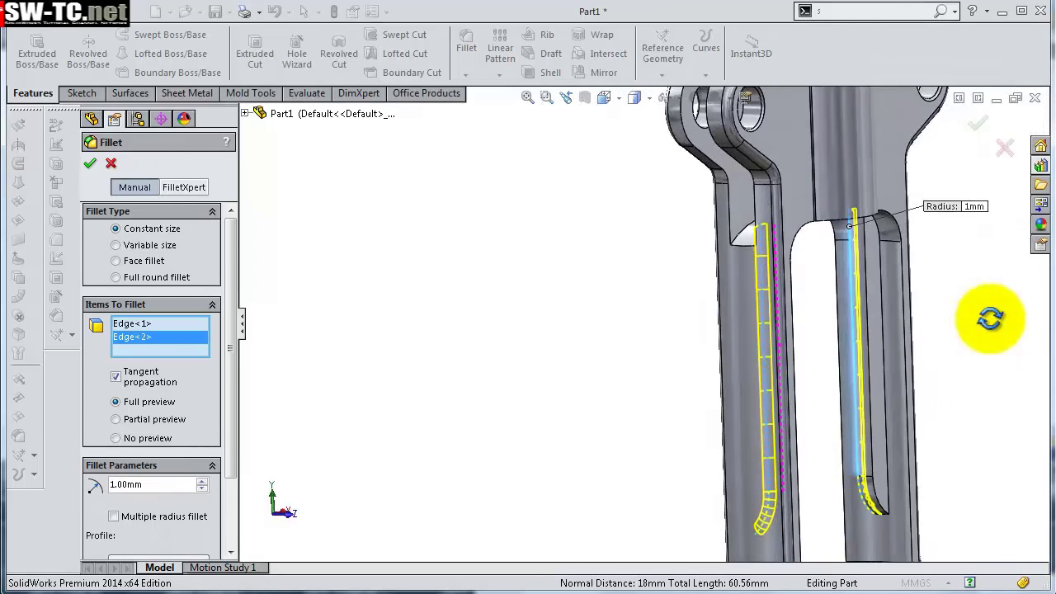
scroll(825, 302, down, 3)
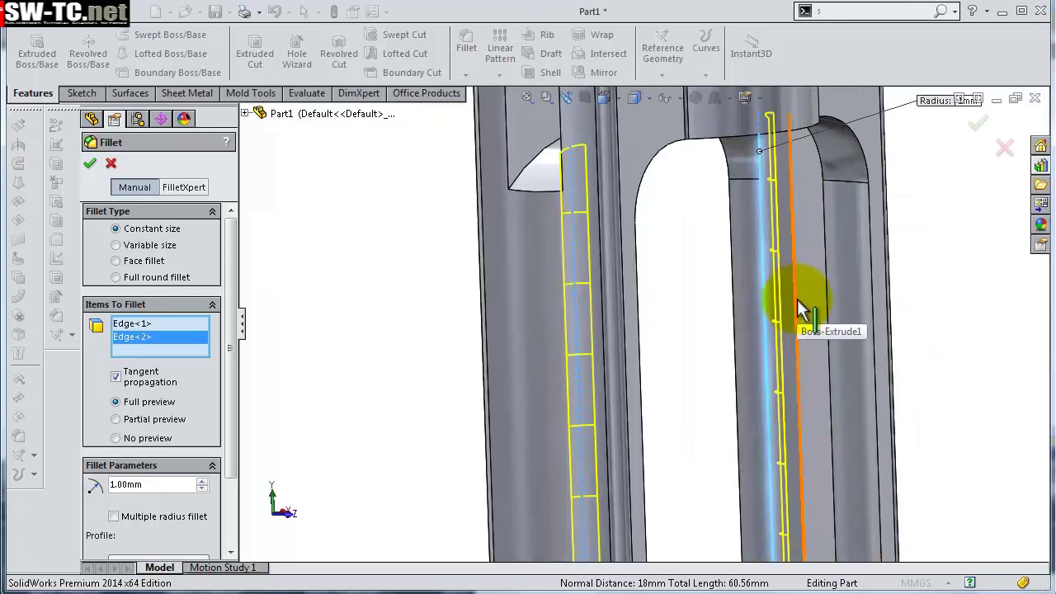
click(795, 299)
mouse_move(733, 311)
middle_down()
mouse_move(700, 299)
mouse_move(726, 306)
mouse_move(617, 313)
mouse_move(574, 352)
mouse_move(447, 306)
middle_up()
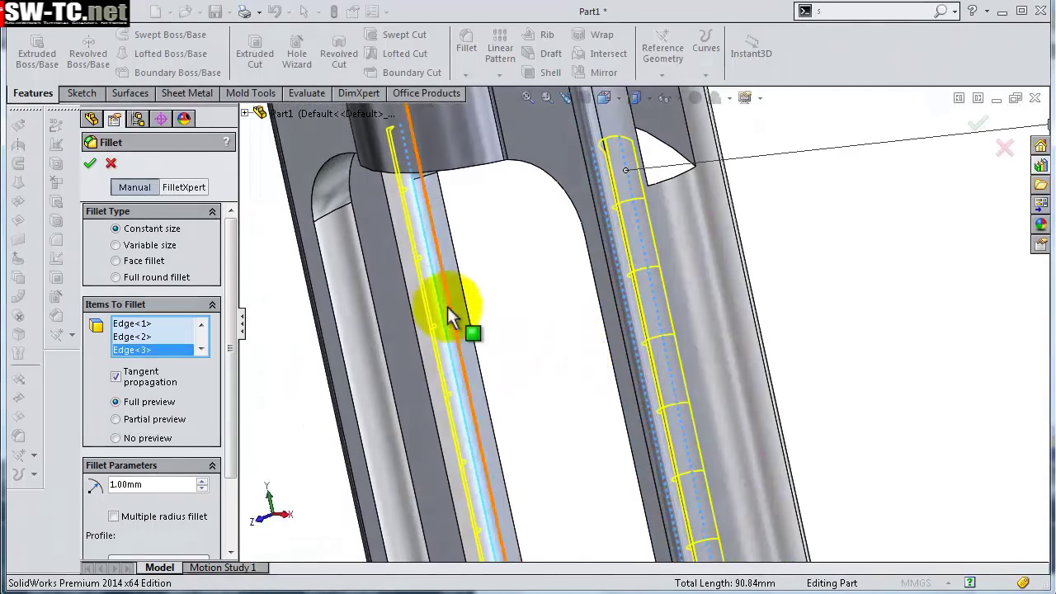
click(408, 281)
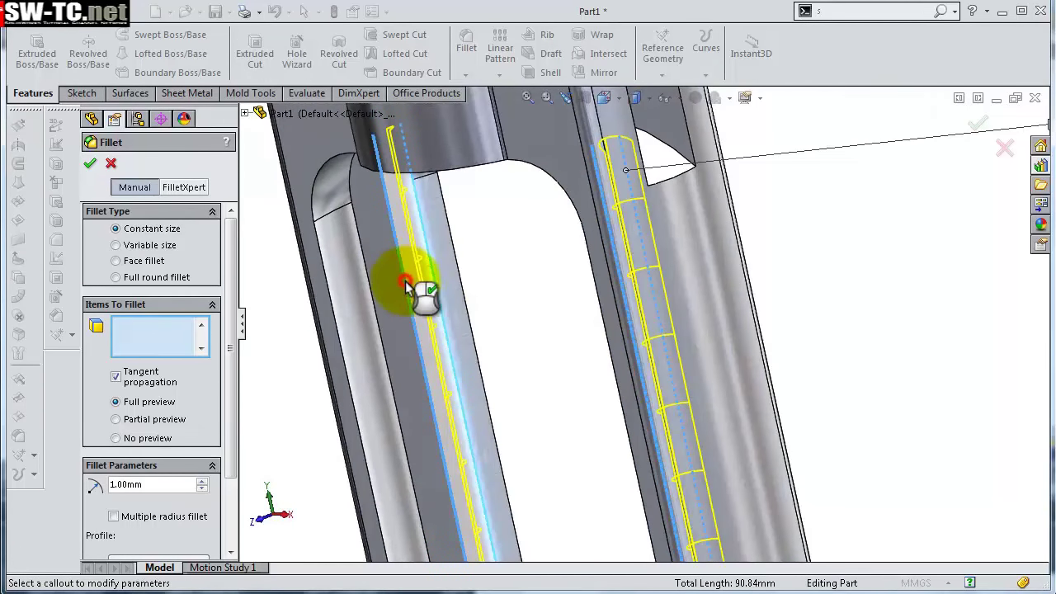
click(893, 205)
click(986, 120)
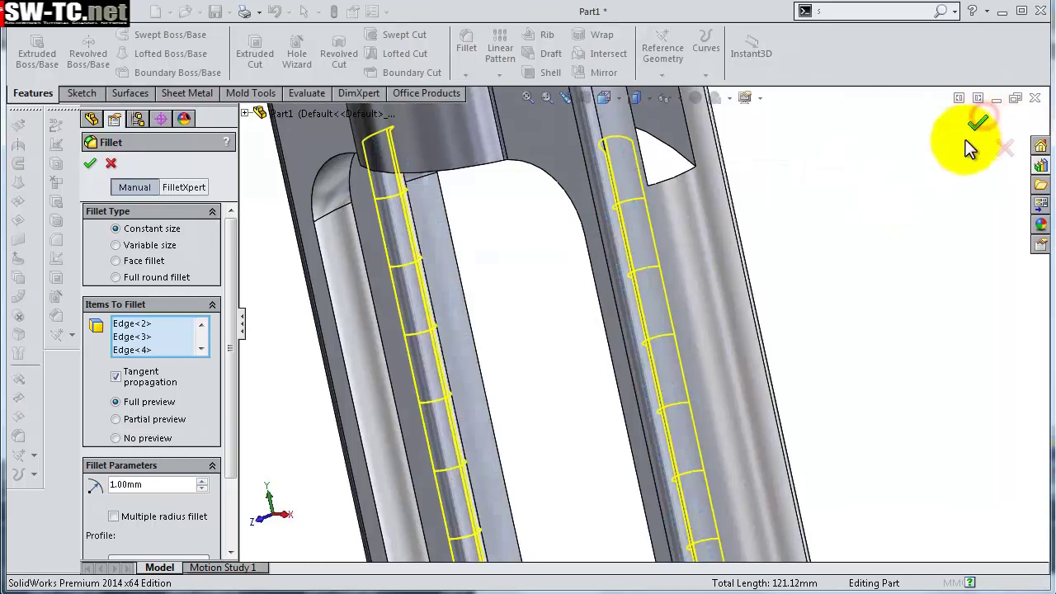
- Reorient the view and select the Front Plane of Part2
mouse_move(828, 260)
middle_down()
mouse_move(844, 239)
mouse_move(916, 224)
mouse_move(789, 223)
mouse_move(750, 240)
mouse_move(754, 219)
mouse_move(801, 207)
mouse_move(618, 193)
mouse_move(566, 206)
middle_up()
scroll(754, 240, up, 3)
scroll(760, 253, up, 2)
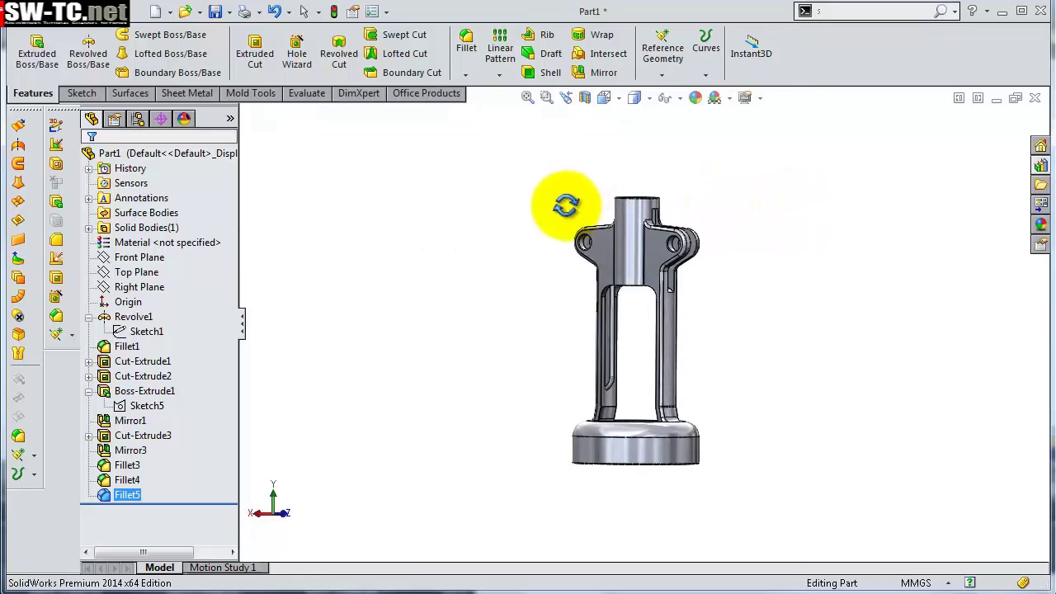
scroll(565, 212, down, 2)
scroll(742, 373, down, 1)
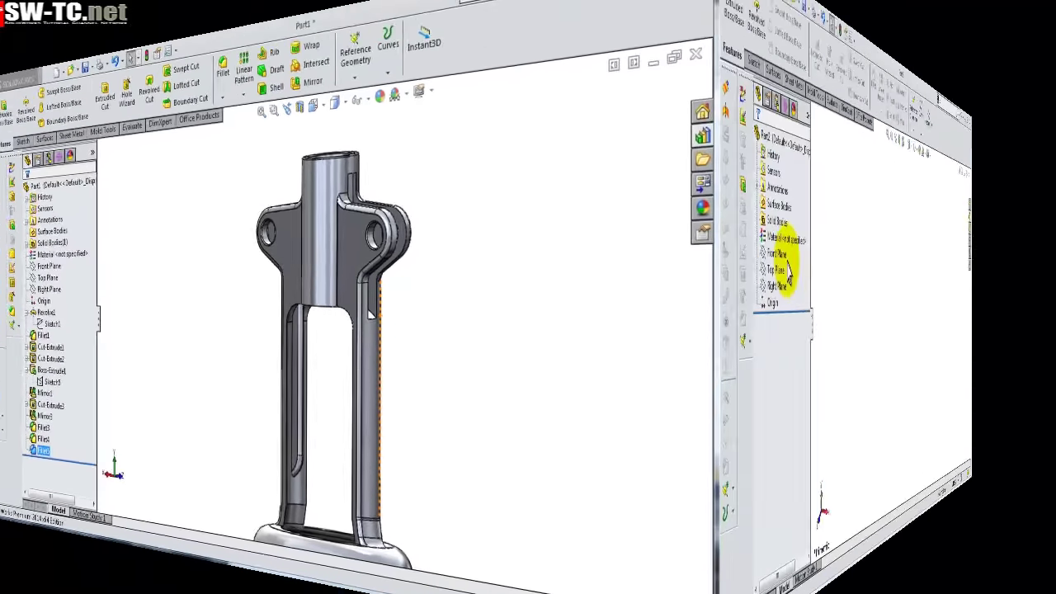
click(149, 258)
- Sketch a vertical line from the origin capped by a short horizontal line on the Front Plane
click(156, 234)
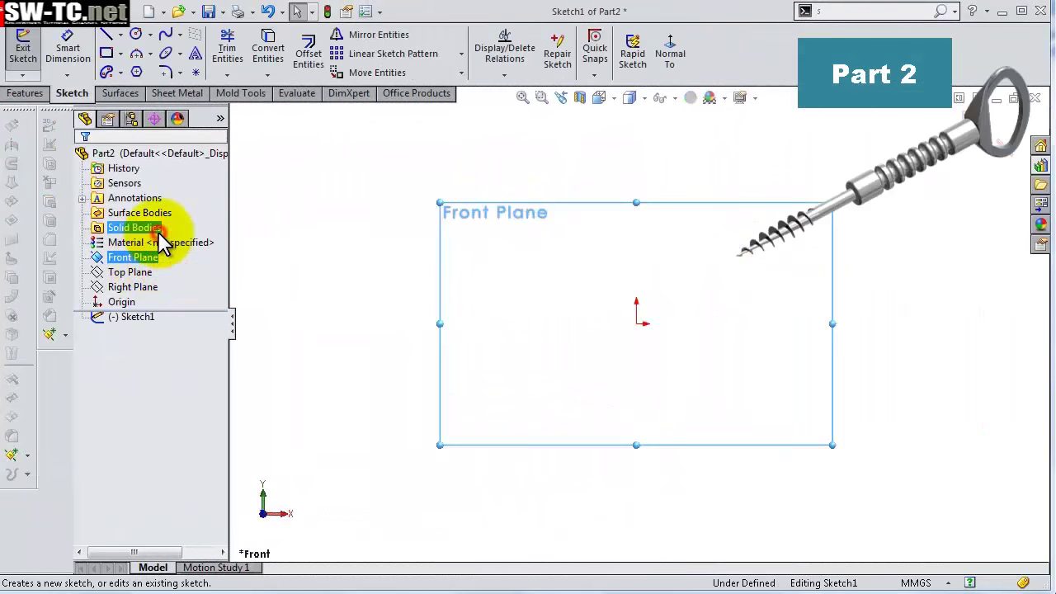
click(107, 37)
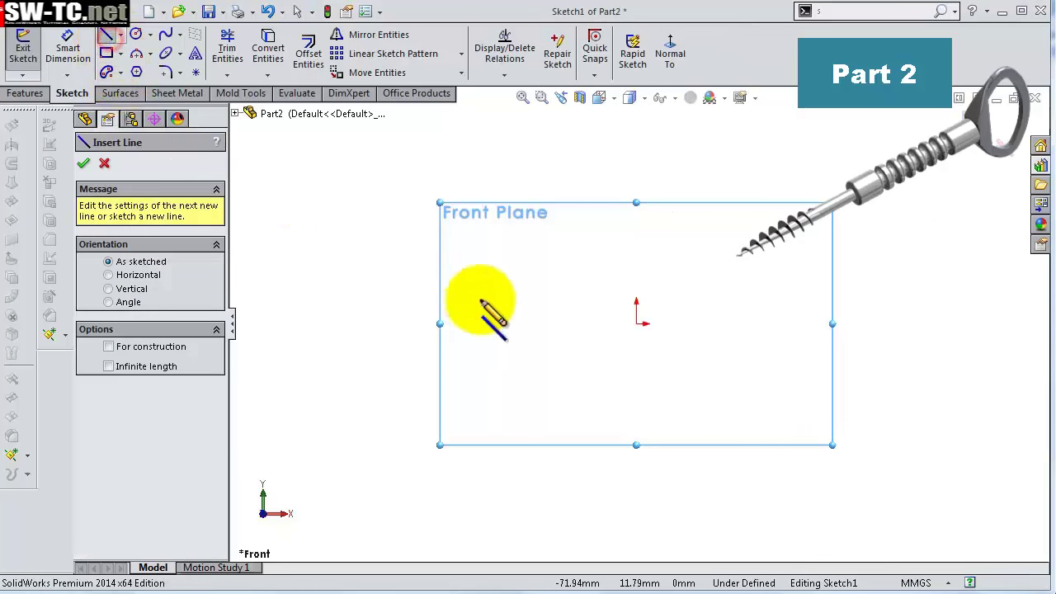
click(636, 323)
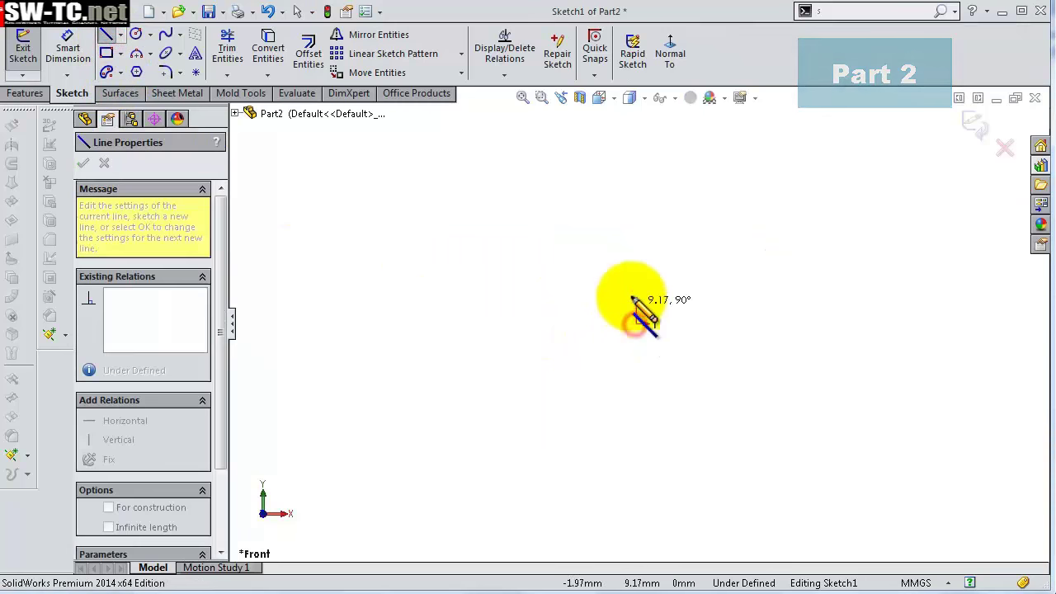
click(636, 195)
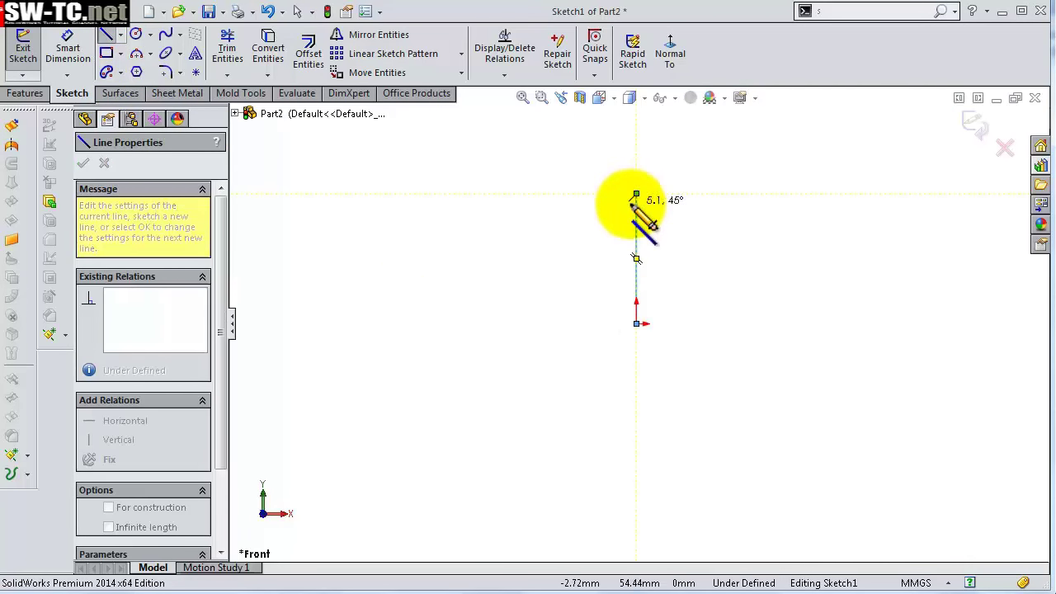
scroll(636, 198, down, 4)
double_click(694, 216)
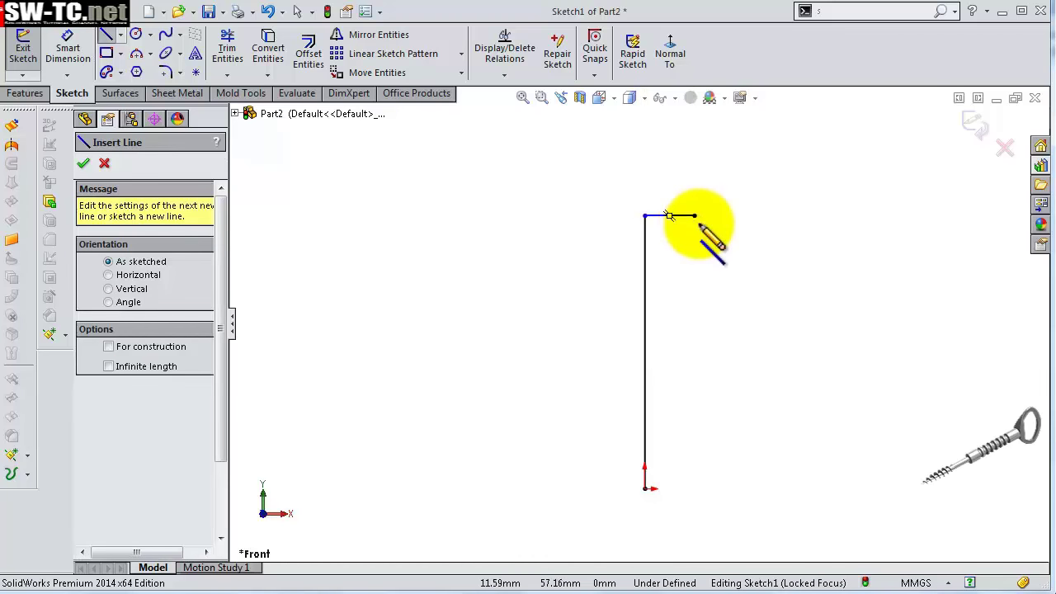
- Dimension the top line at 6 mm and the vertical line at 120 mm
key(s)
click(744, 239)
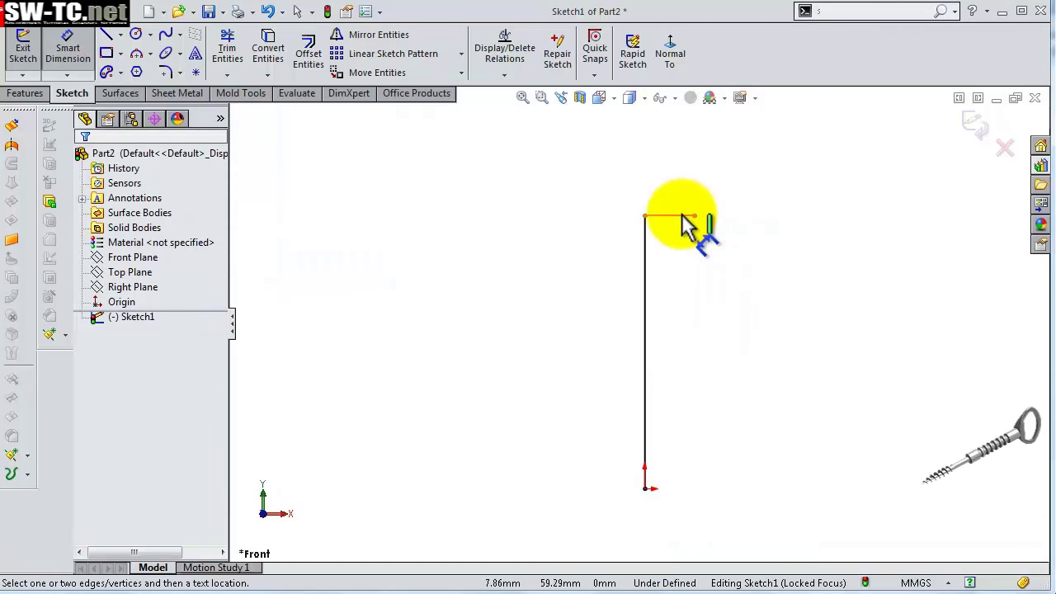
click(684, 217)
click(684, 204)
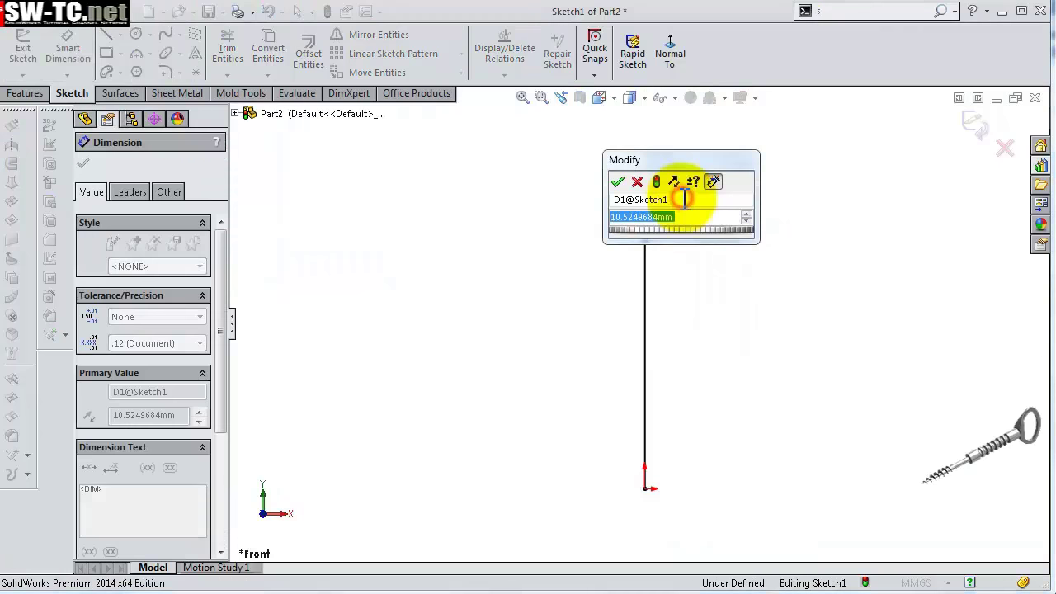
text(6)
key(Return)
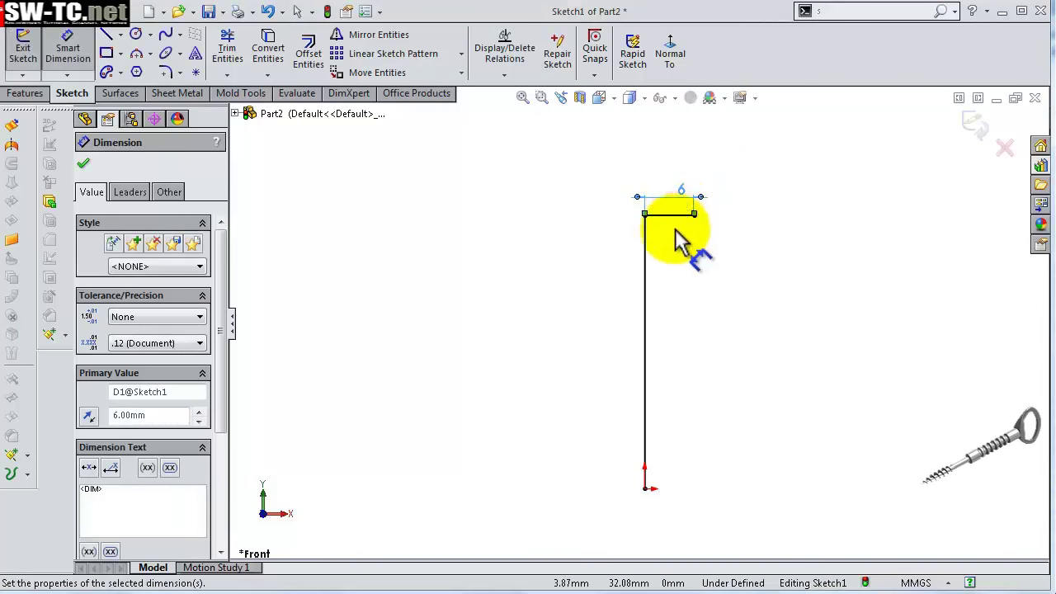
click(645, 245)
click(629, 258)
text(1)
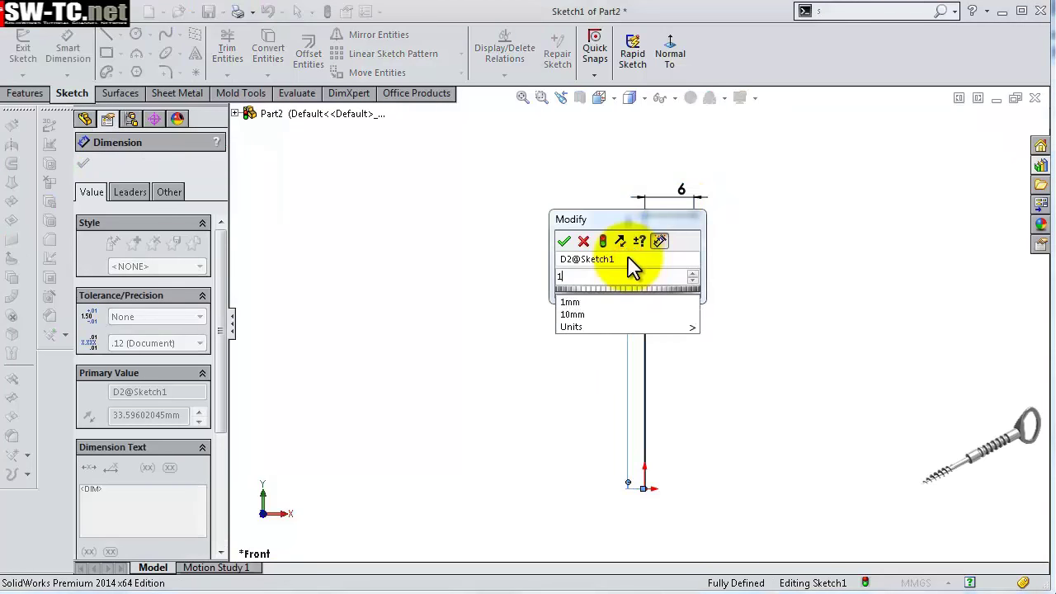
text(20)
key(Return)
key(f)
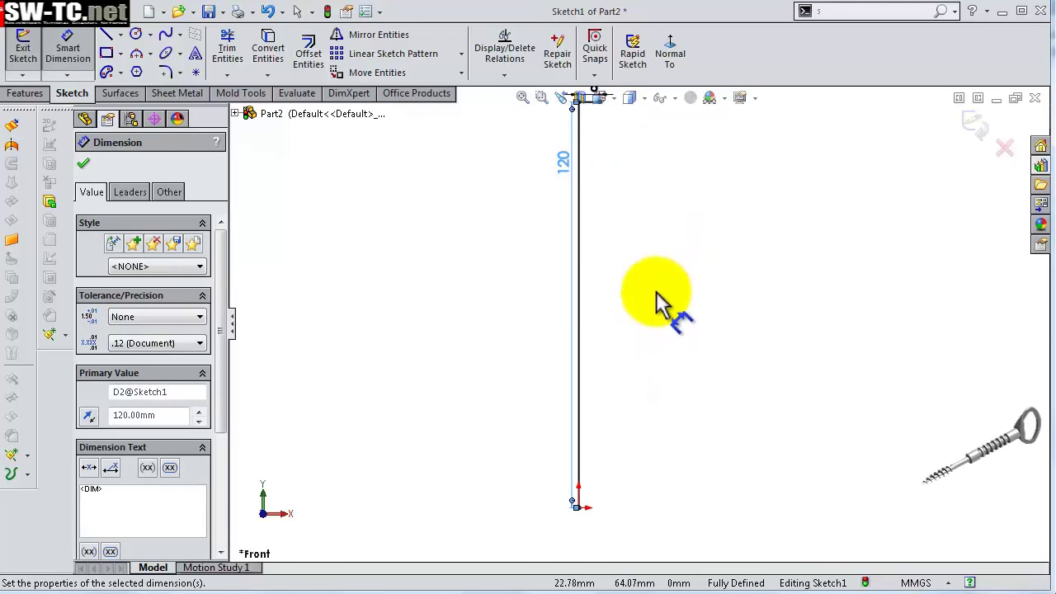
scroll(589, 446, down, 5)
scroll(583, 532, down, 3)
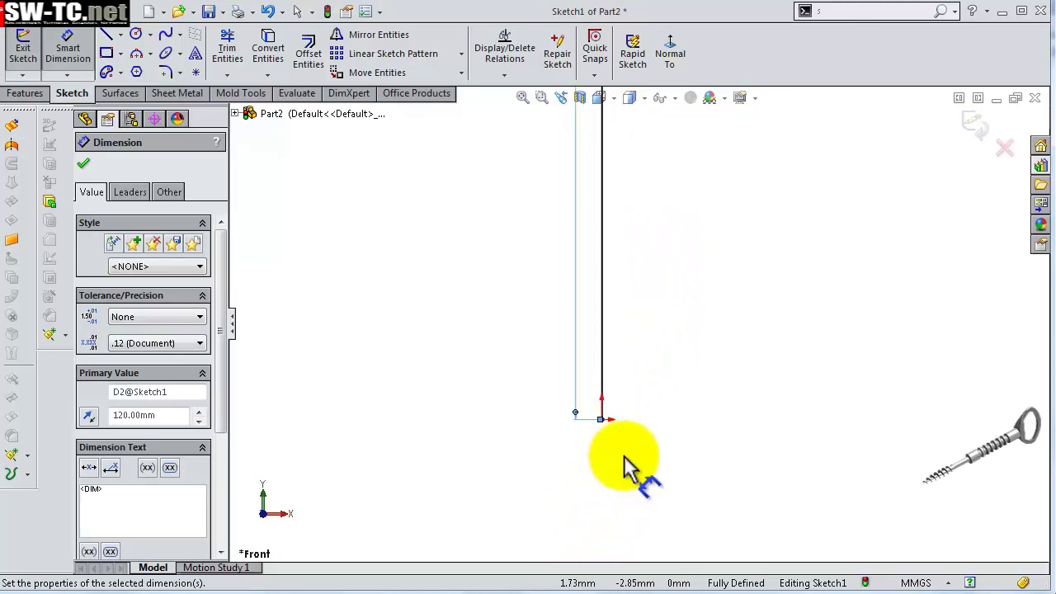
- Sketch a tapered line from the origin, a vertical segment and a short outward step
key(s)
click(664, 491)
scroll(601, 437, down, 4)
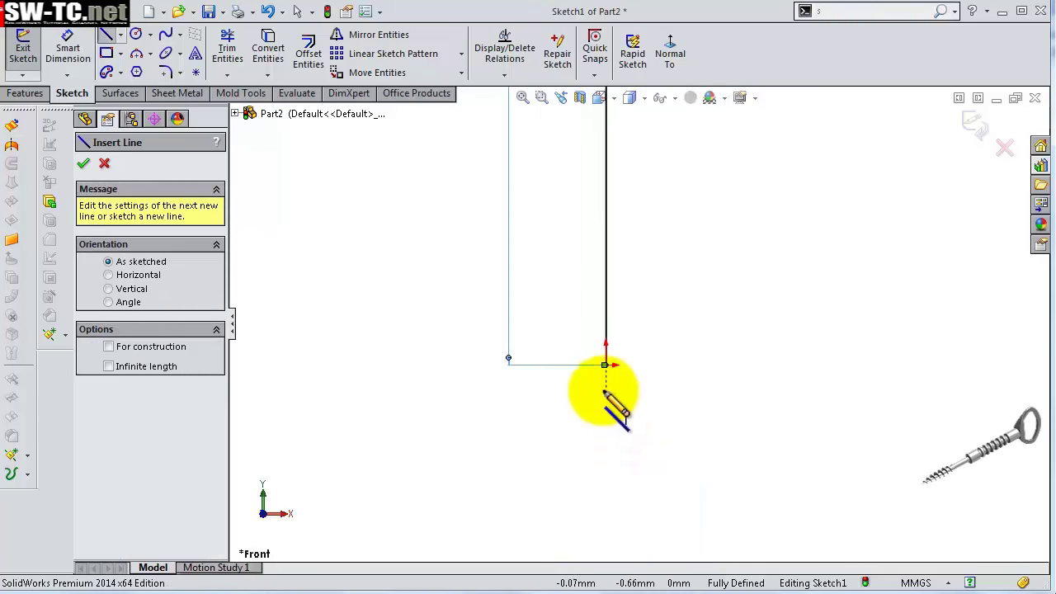
click(607, 365)
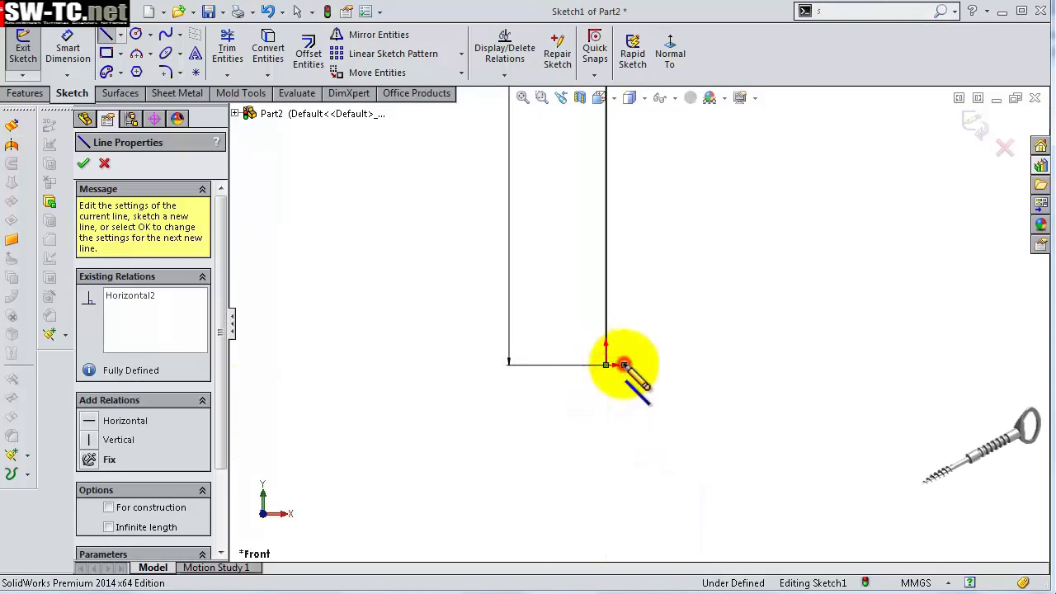
scroll(660, 260, up, 3)
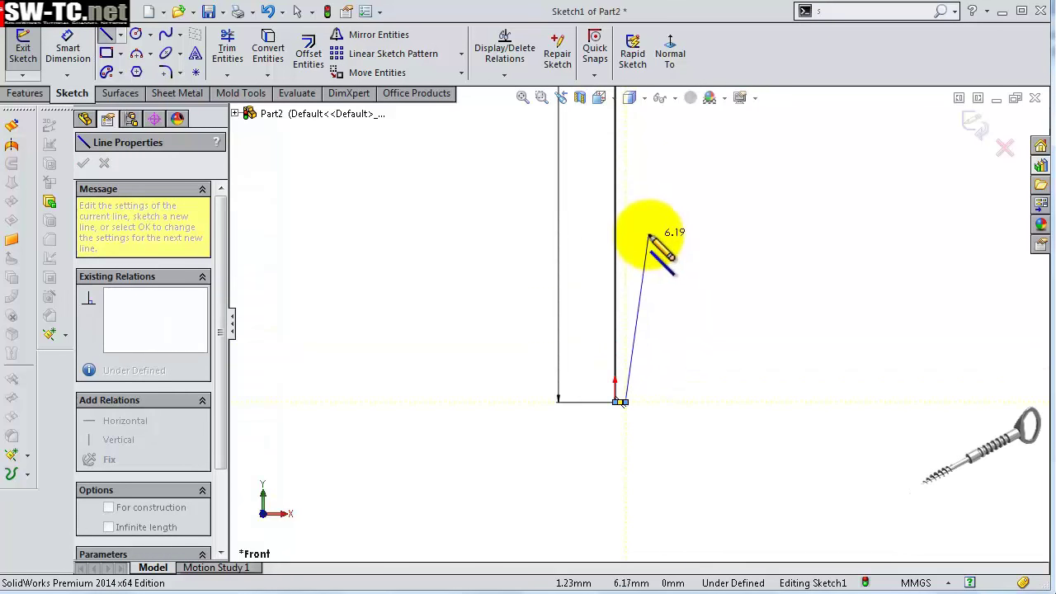
click(649, 223)
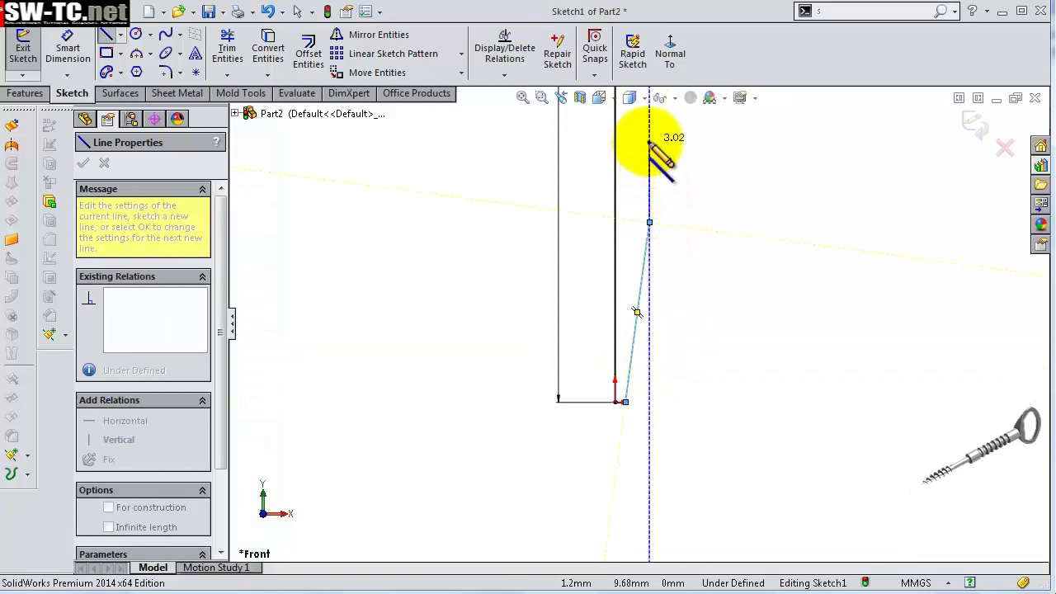
click(649, 138)
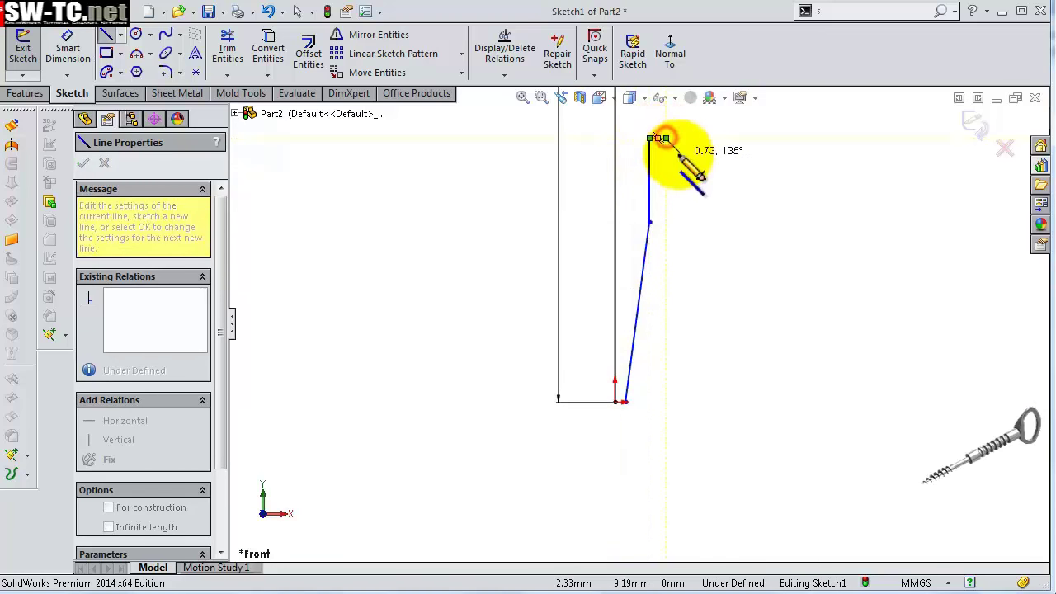
key(z)
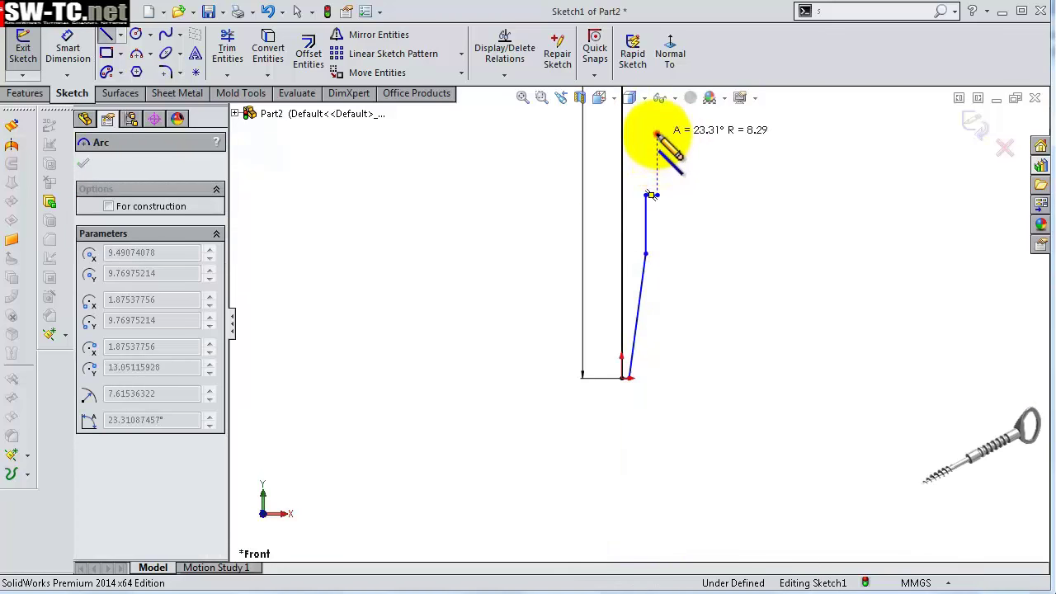
click(657, 133)
key(Escape)
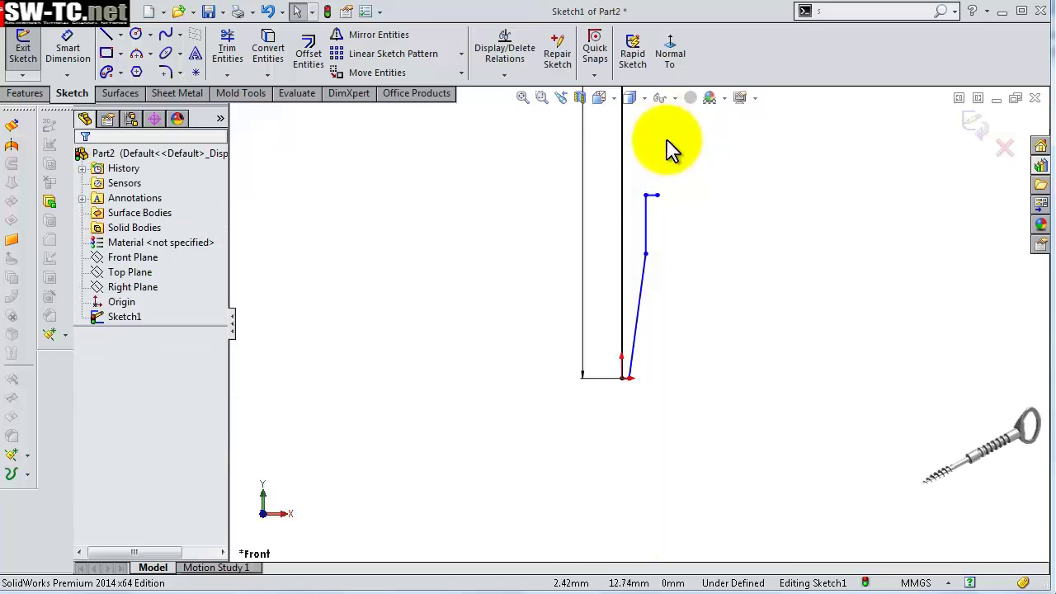
- Draw another vertical line rising from the step's end
key(s)
click(699, 174)
click(651, 194)
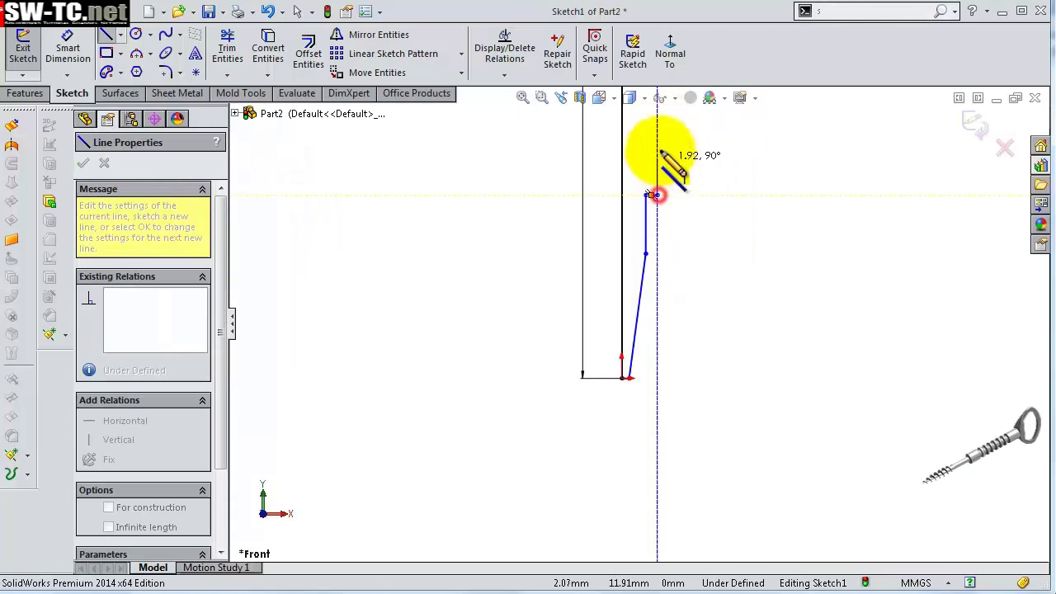
click(649, 140)
scroll(660, 145, down, 3)
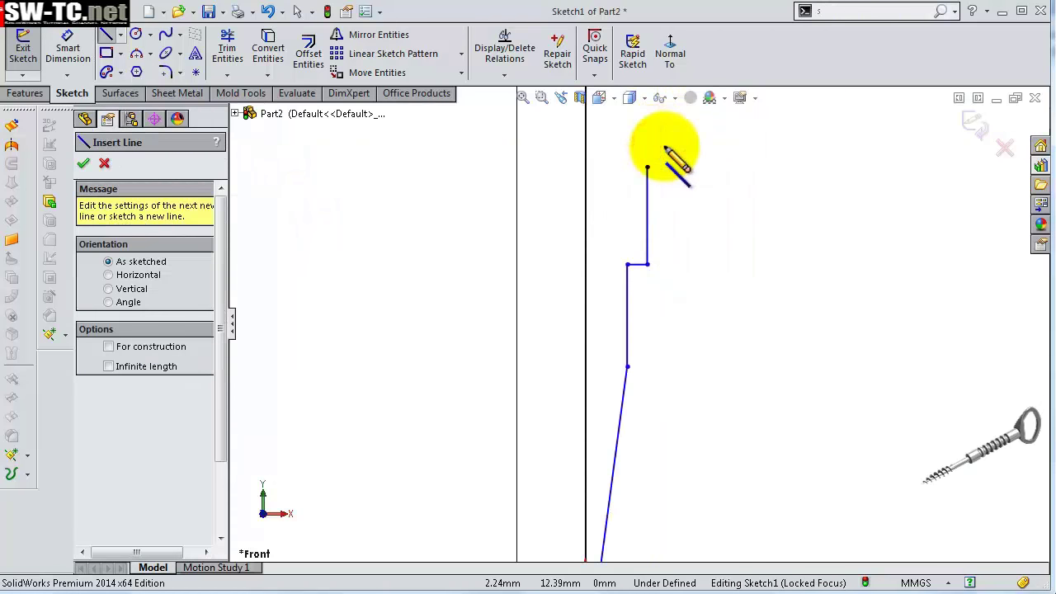
key(s)
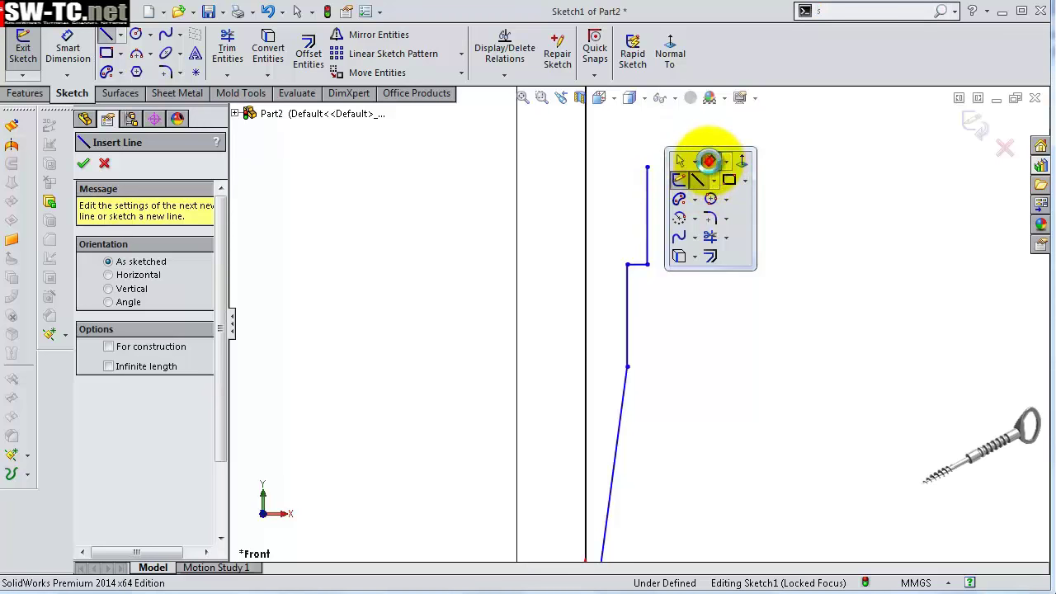
click(709, 160)
- Dimension the upper vertical segment to 13 mm, then re-edit that dimension
click(652, 198)
click(683, 206)
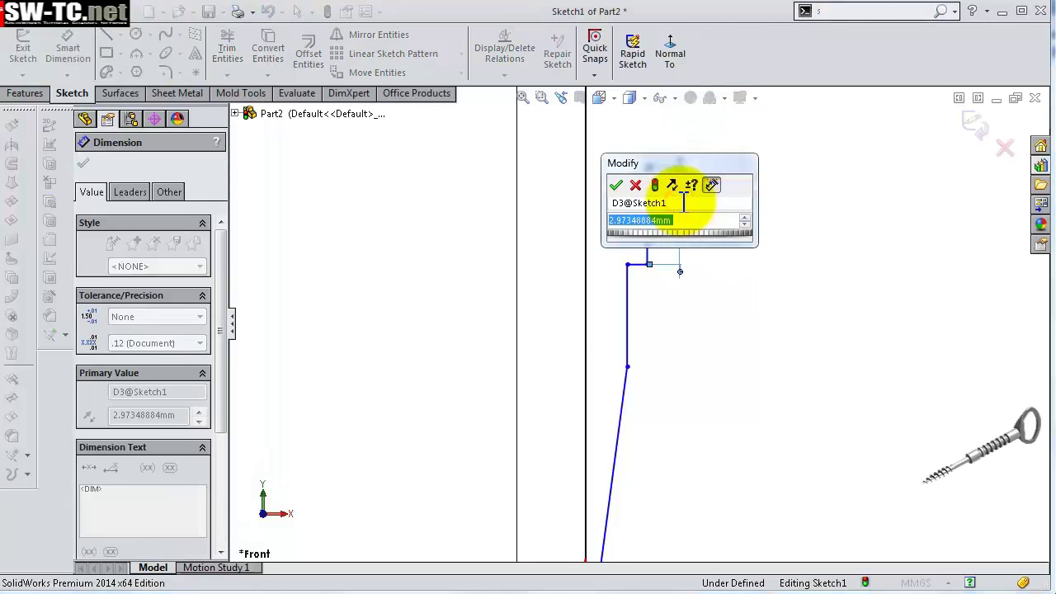
text(13)
key(Return)
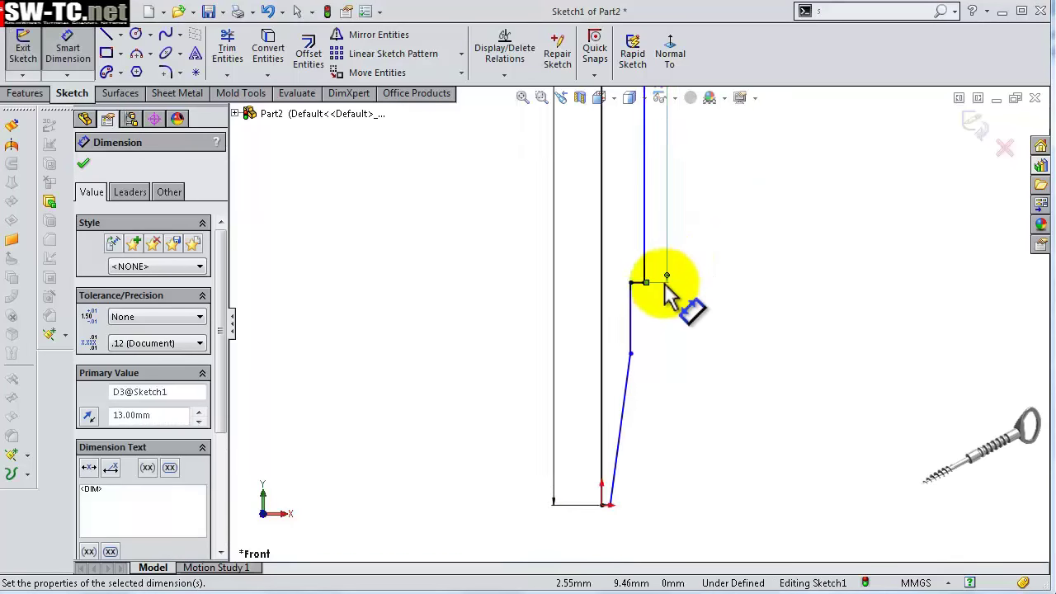
scroll(670, 258, up, 1)
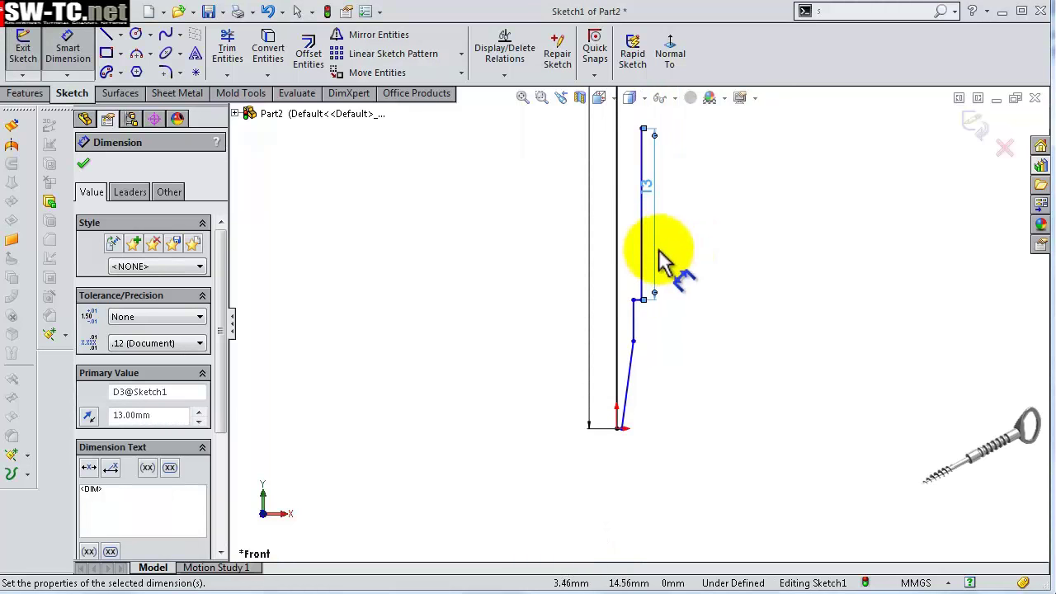
double_click(649, 186)
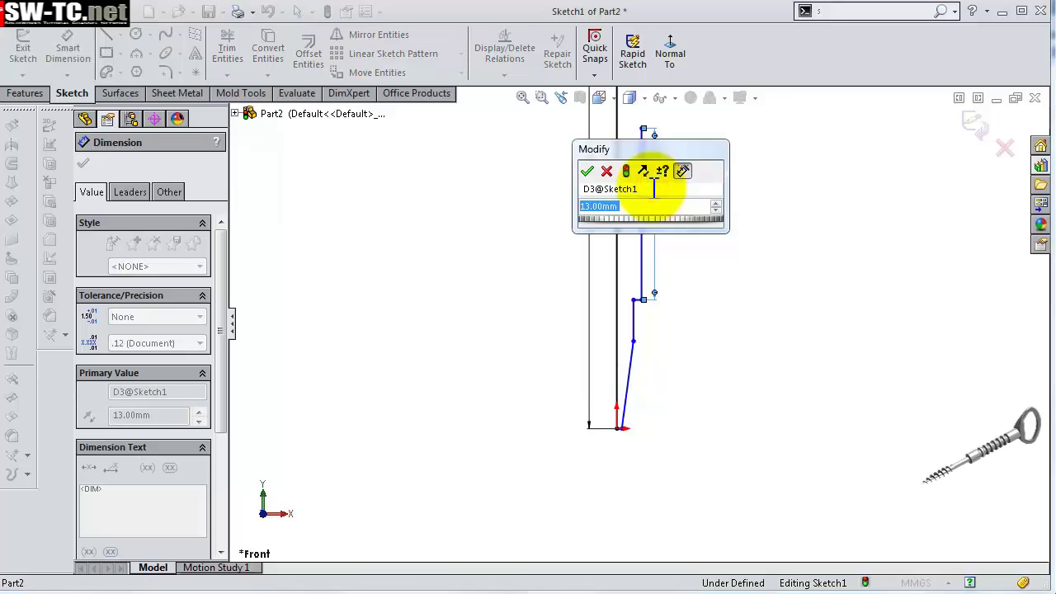
text(19)
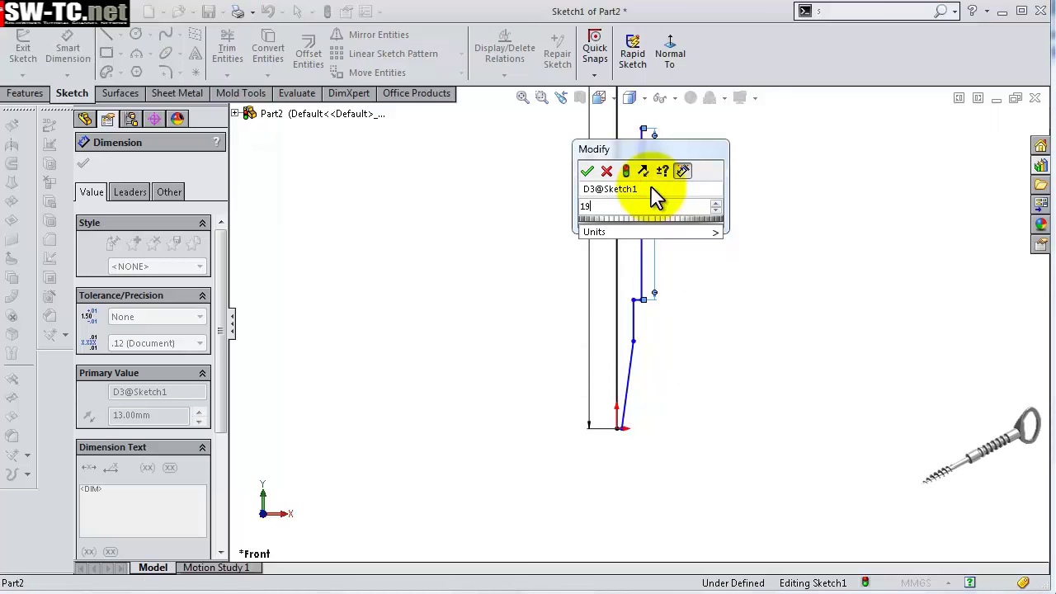
key(Return)
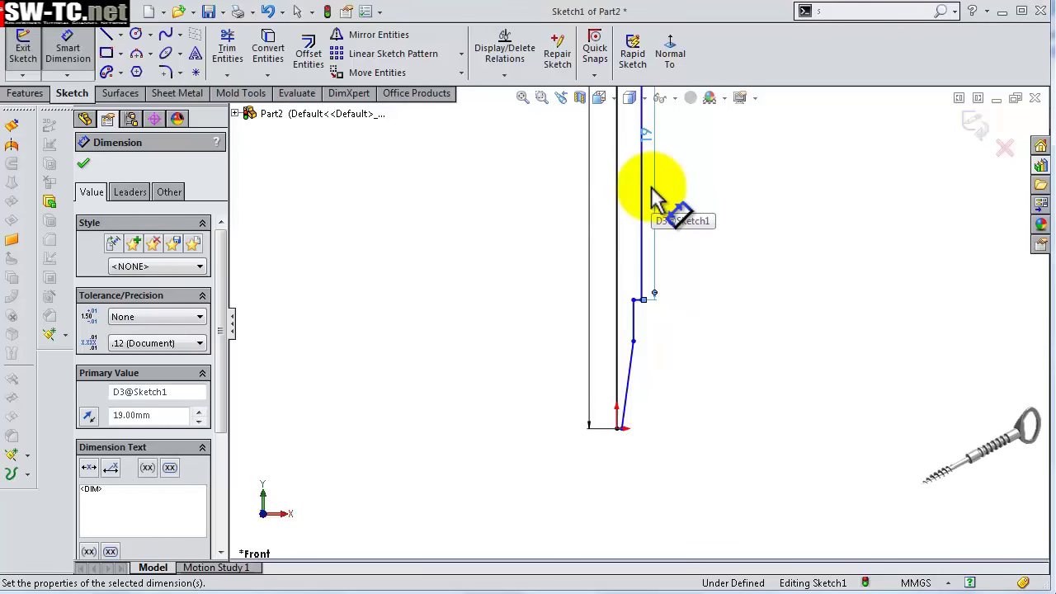
- Set the lower vertical segment's offset from the long vertical line to 2.75 mm
scroll(656, 264, down, 2)
scroll(639, 330, down, 2)
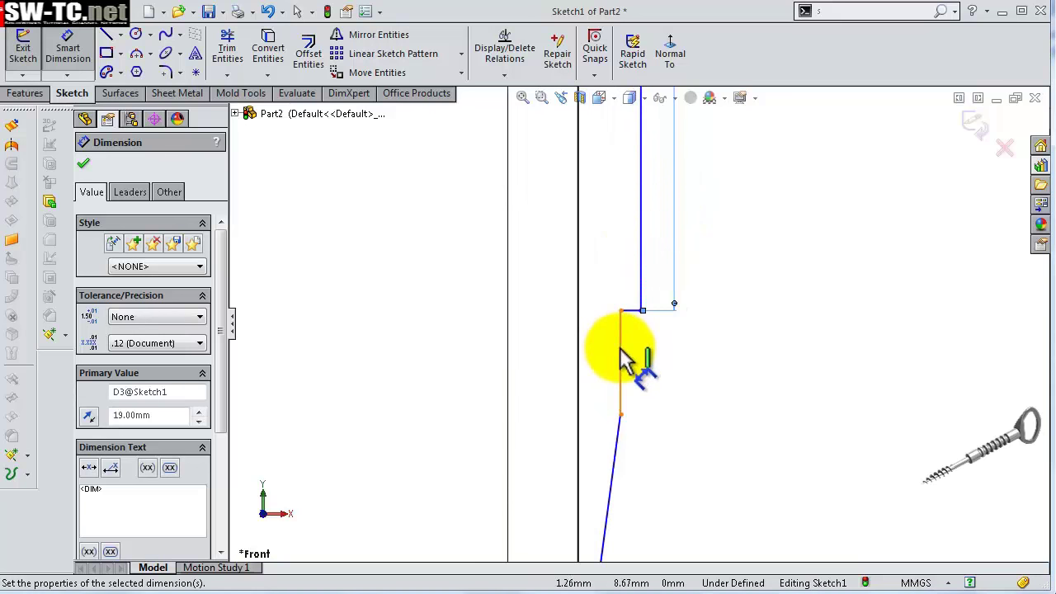
click(623, 359)
click(578, 370)
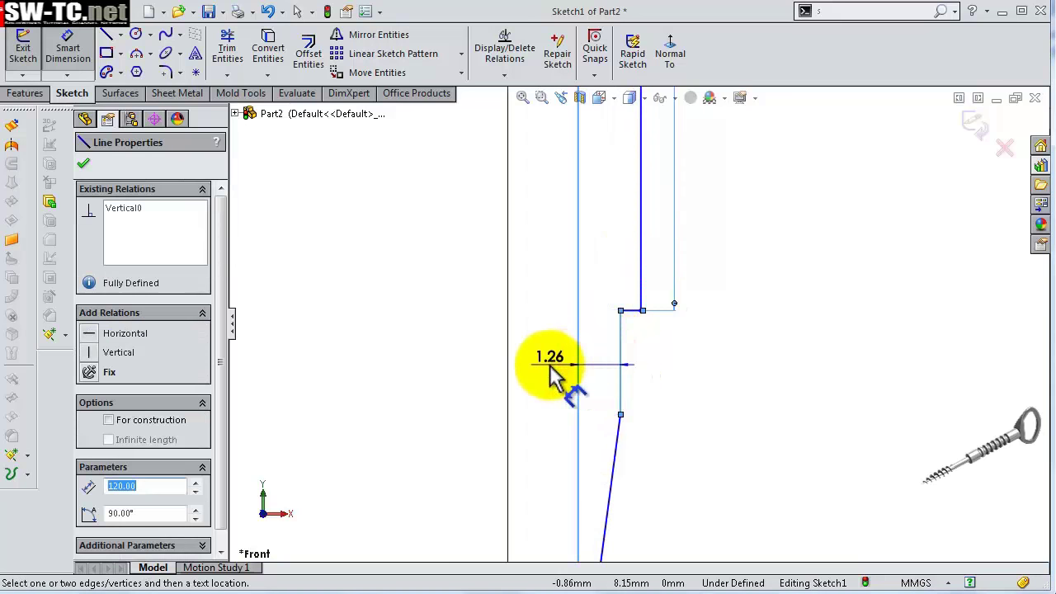
click(551, 373)
text(2.75)
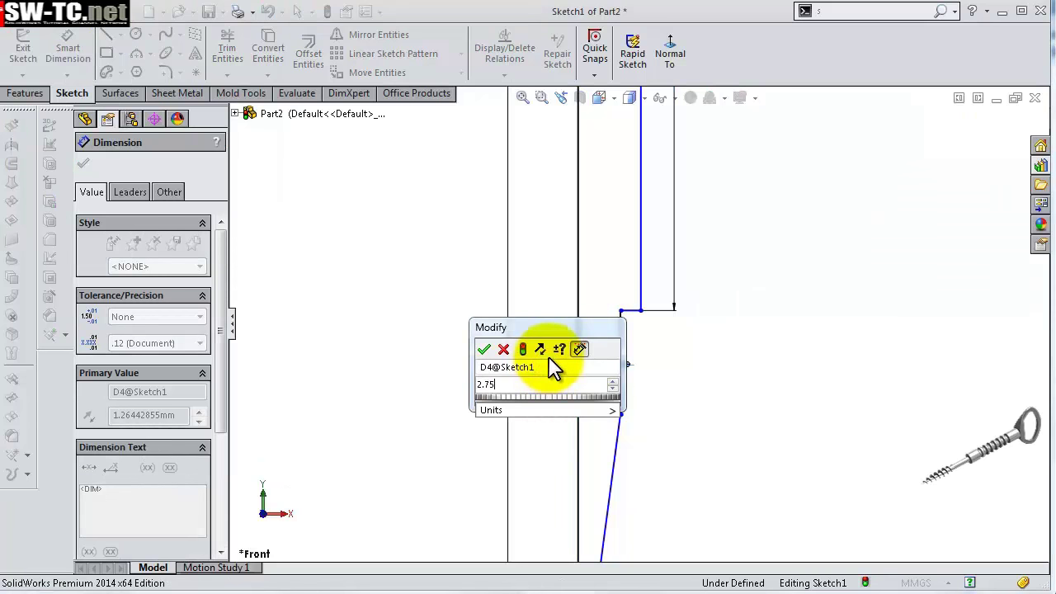
key(Return)
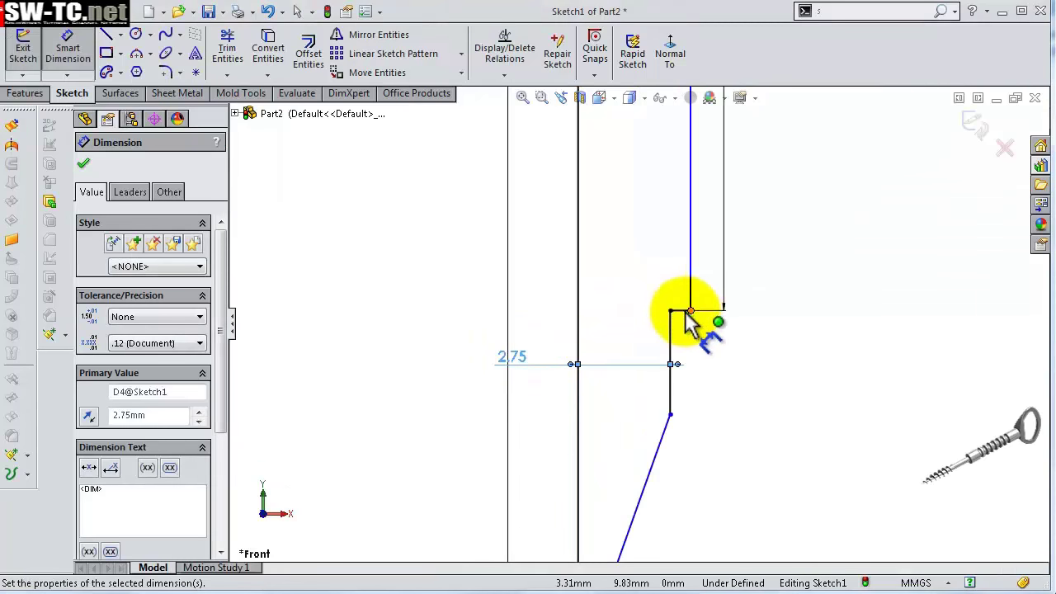
- Give the short horizontal step line a 3.25 mm width dimension
click(684, 313)
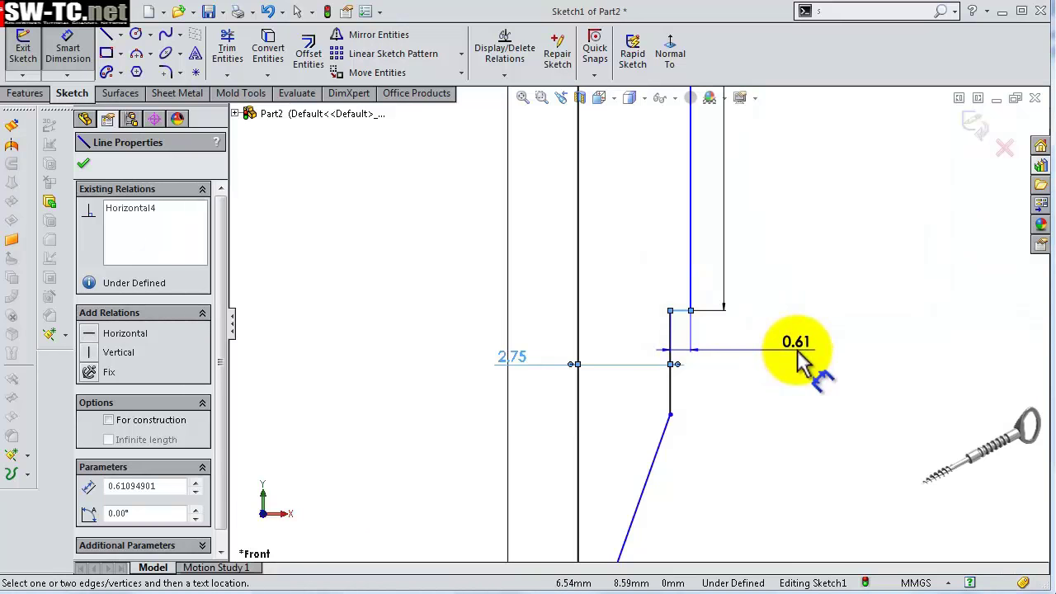
click(800, 363)
text(3.25)
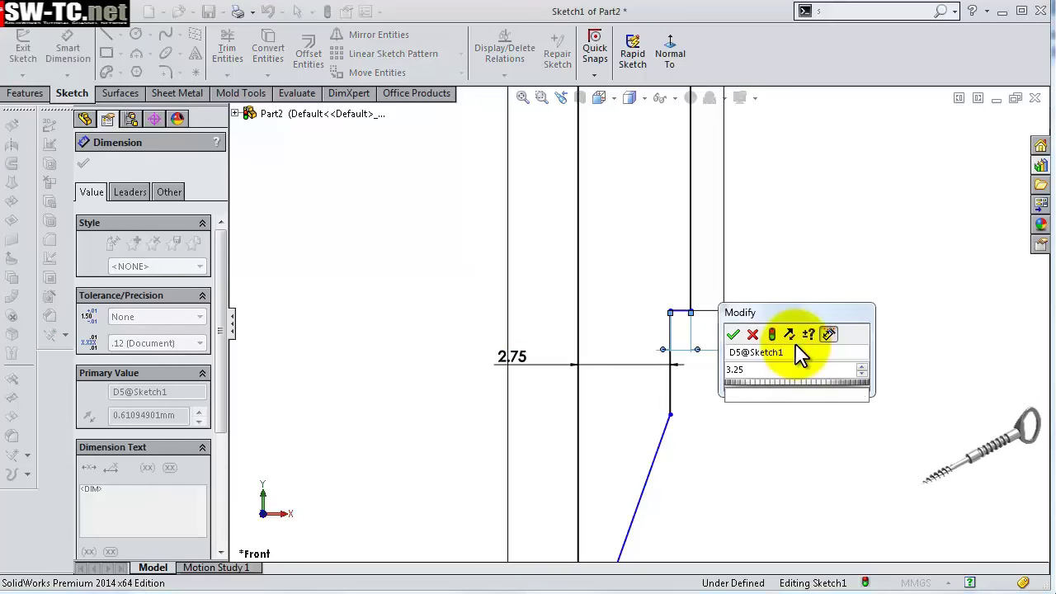
key(Return)
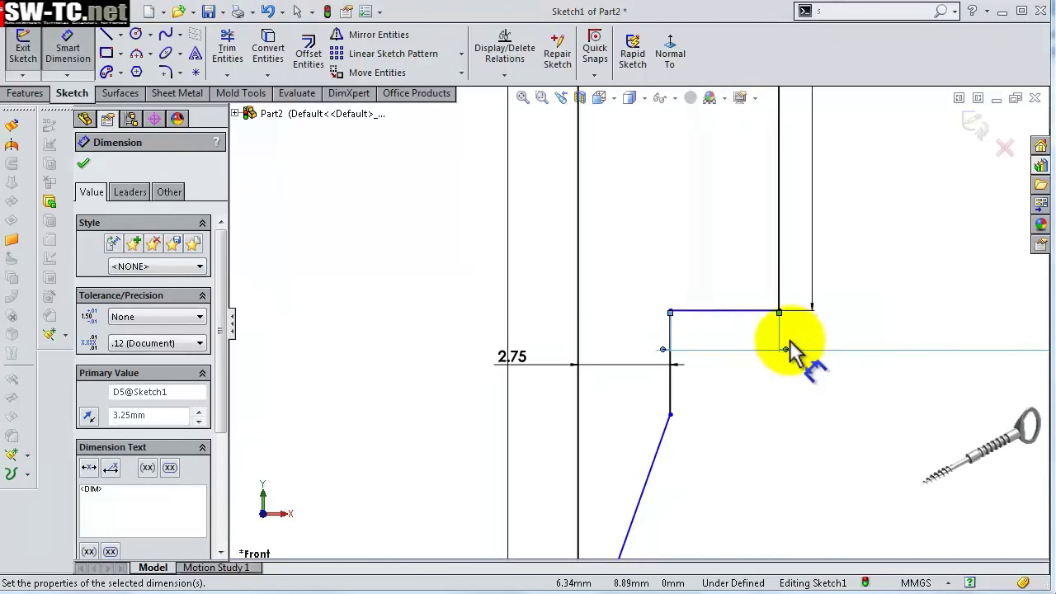
scroll(779, 372, up, 2)
scroll(751, 390, up, 2)
scroll(683, 385, up, 1)
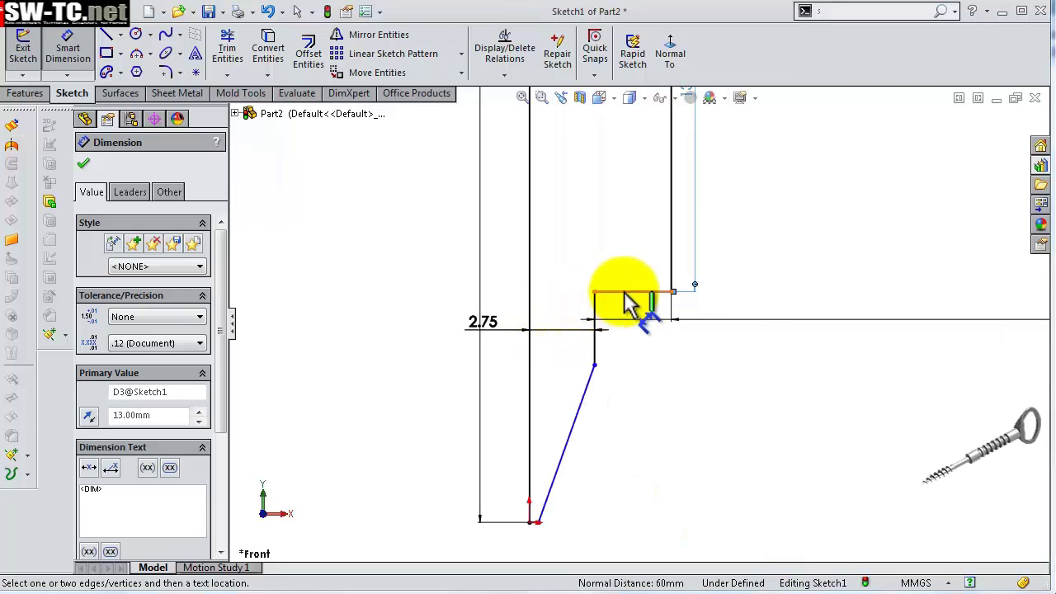
key(Escape)
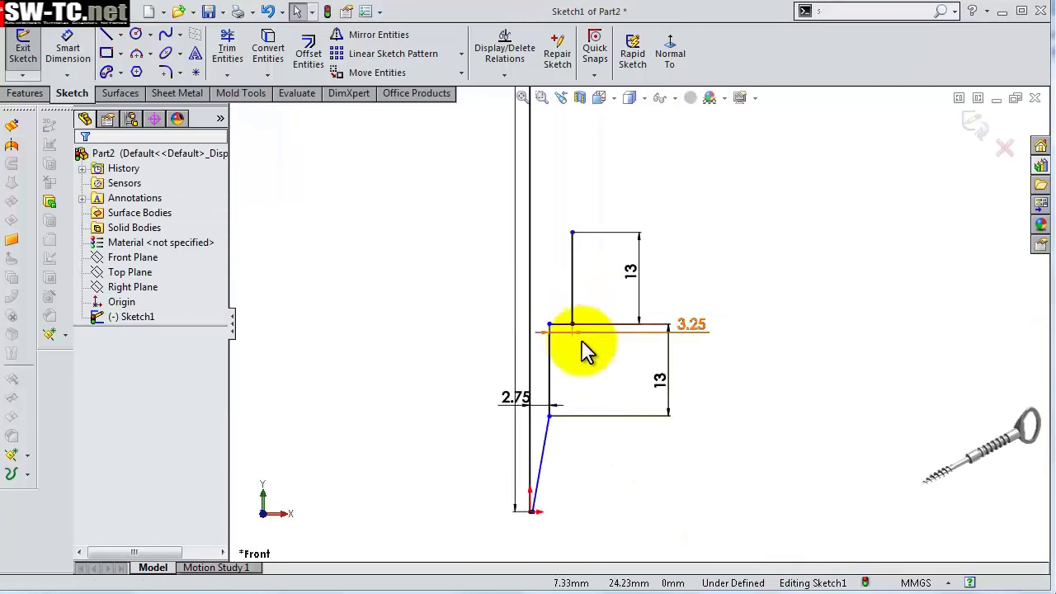
- Raise the step line and dimension the tapered section's height to 60 mm
drag(565, 335, 561, 162)
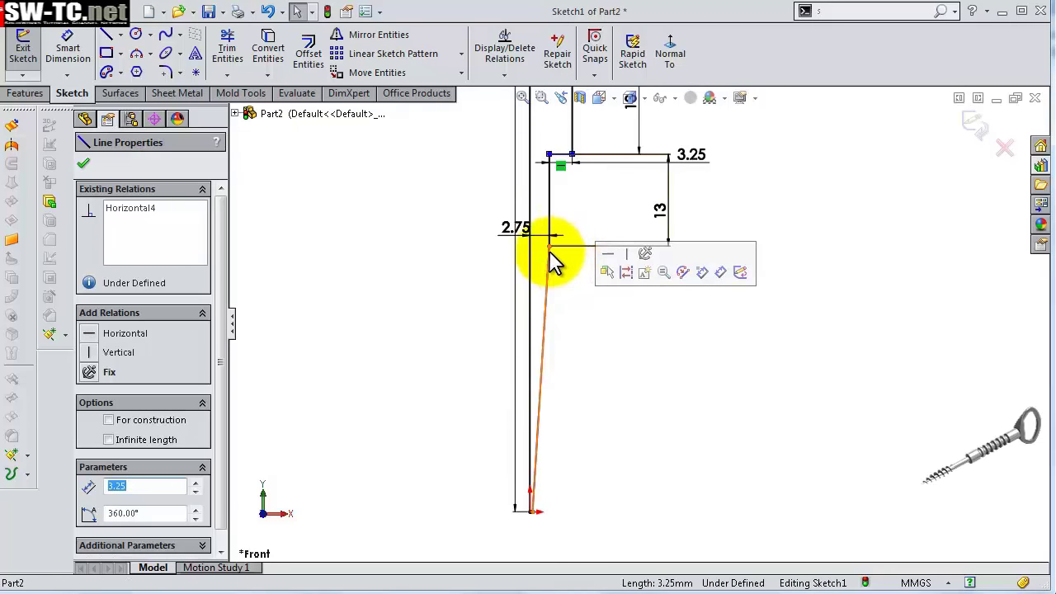
key(s)
click(592, 266)
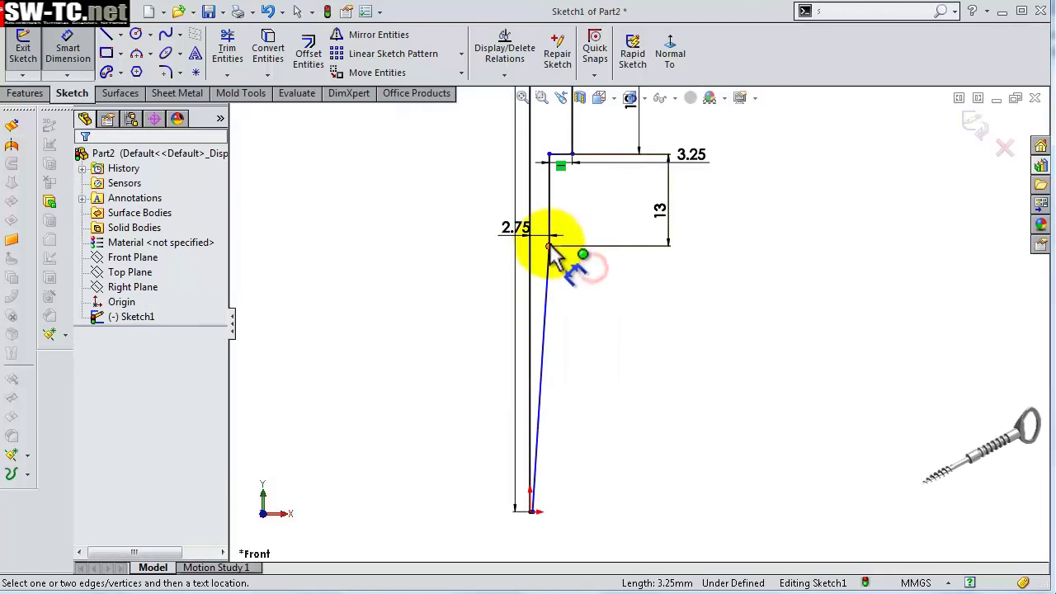
click(549, 246)
scroll(551, 246, down, 5)
scroll(566, 437, up, 3)
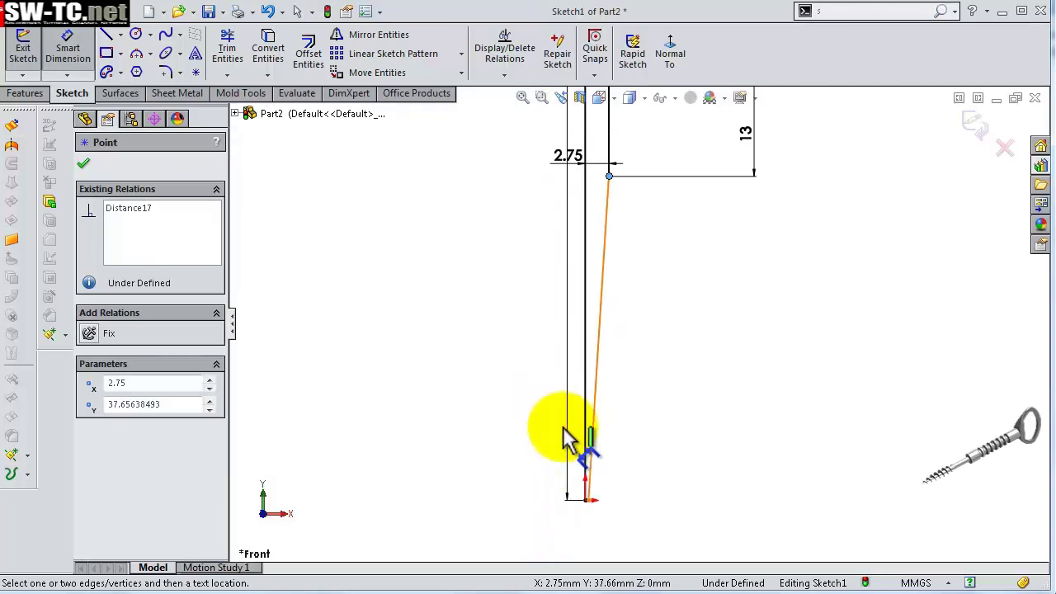
scroll(608, 490, down, 3)
ctrl+middle_drag(608, 490, 667, 424)
click(670, 378)
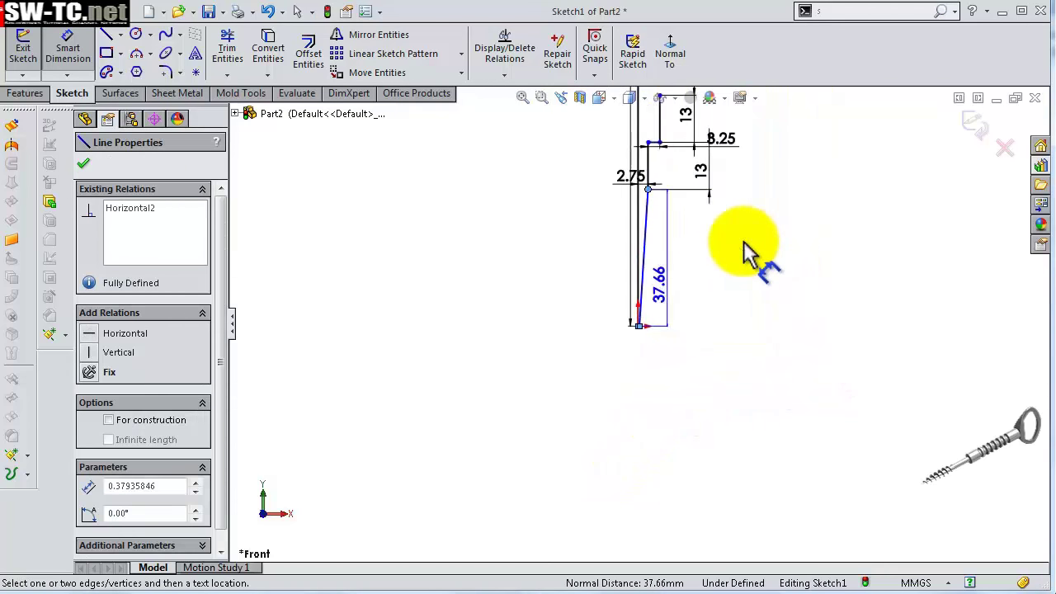
click(731, 291)
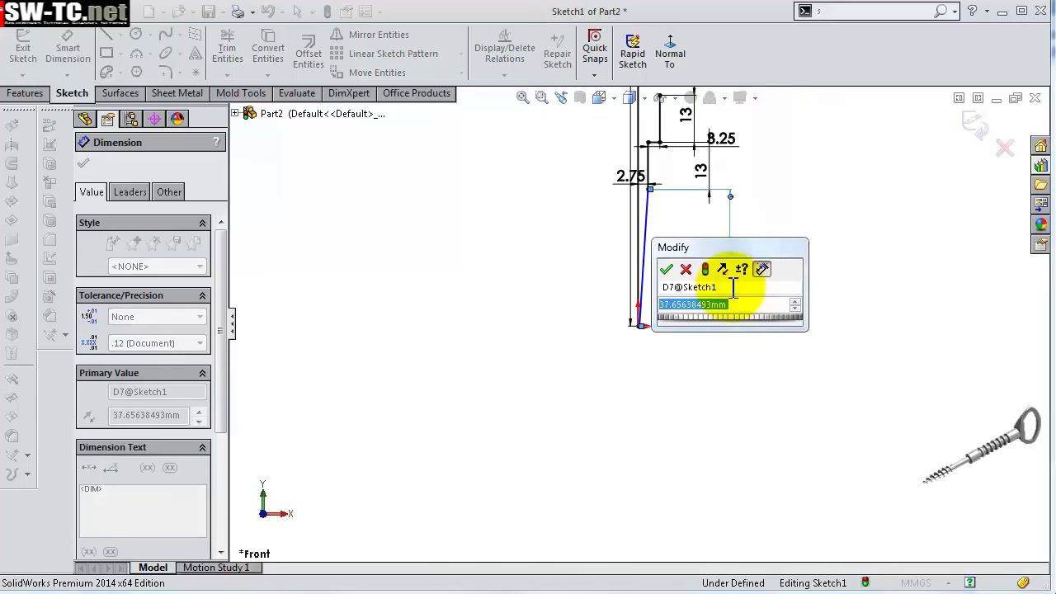
text(60)
key(Return)
- Dimension the short bottom line at the taper's end to 0.25 mm
scroll(714, 248, down, 3)
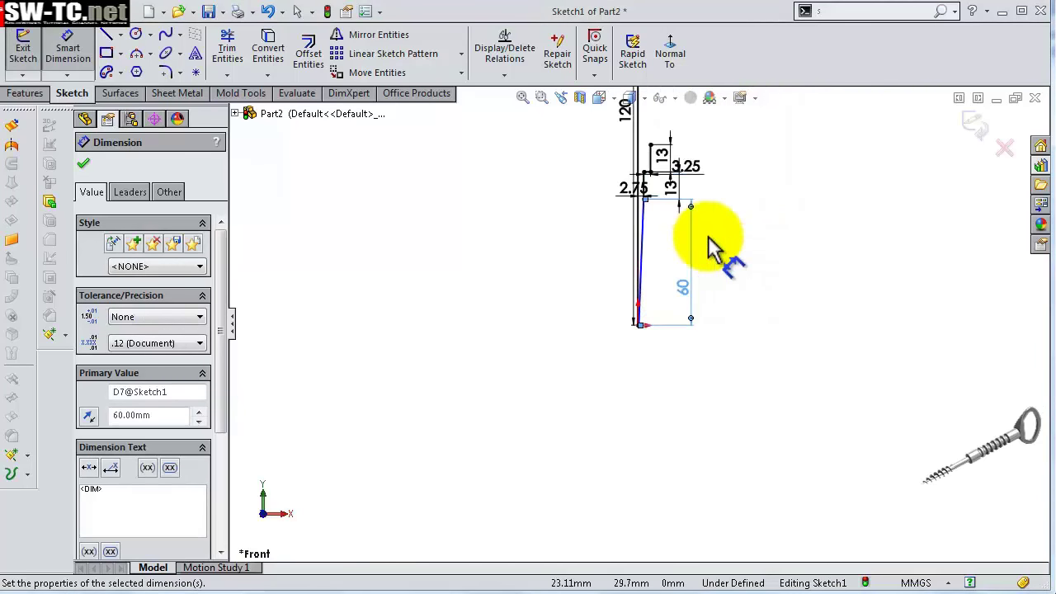
scroll(636, 224, up, 2)
scroll(647, 212, up, 2)
scroll(643, 215, up, 1)
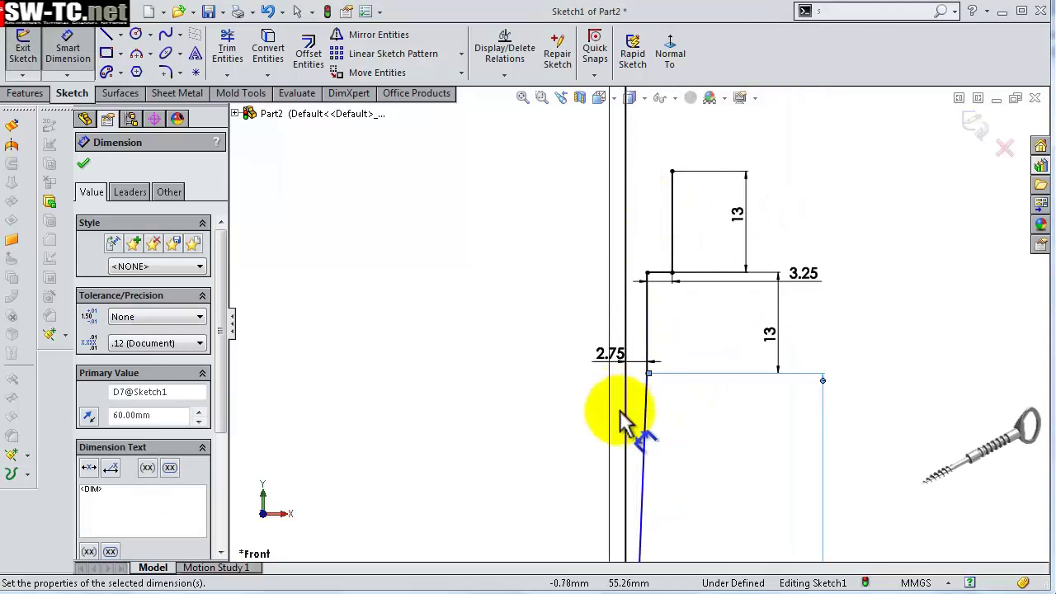
scroll(623, 462, up, 1)
scroll(640, 497, up, 1)
scroll(653, 512, up, 1)
scroll(664, 532, down, 1)
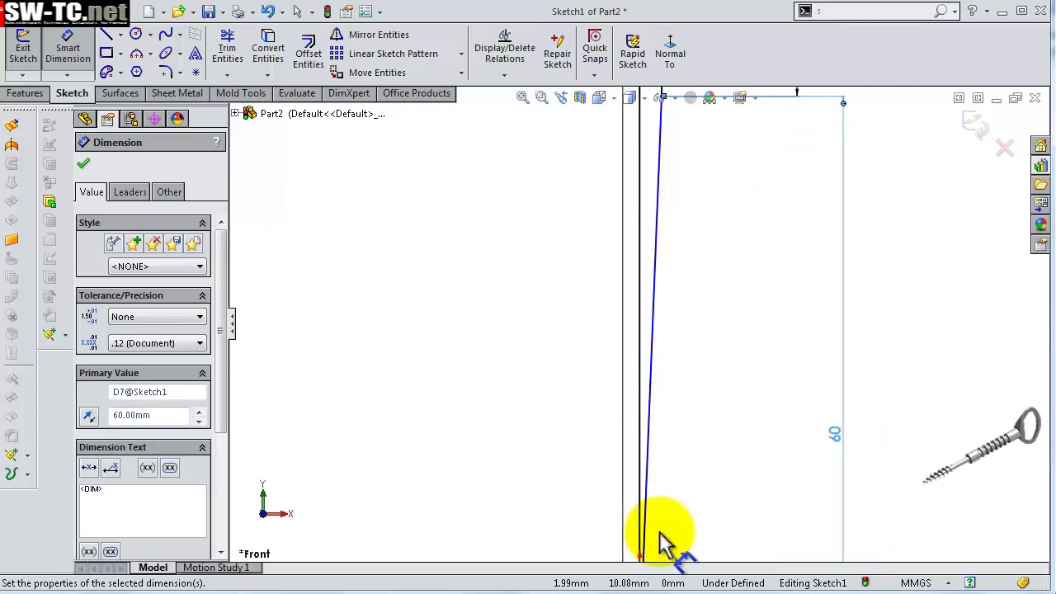
scroll(675, 545, down, 1)
scroll(632, 523, up, 1)
scroll(637, 469, up, 1)
scroll(636, 462, up, 2)
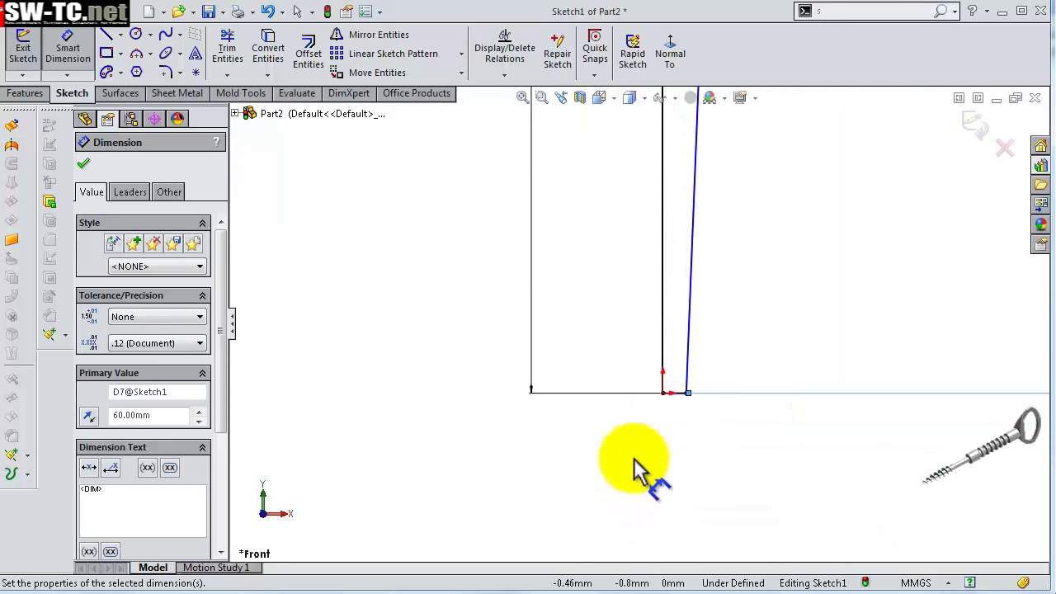
scroll(672, 433, up, 1)
click(682, 363)
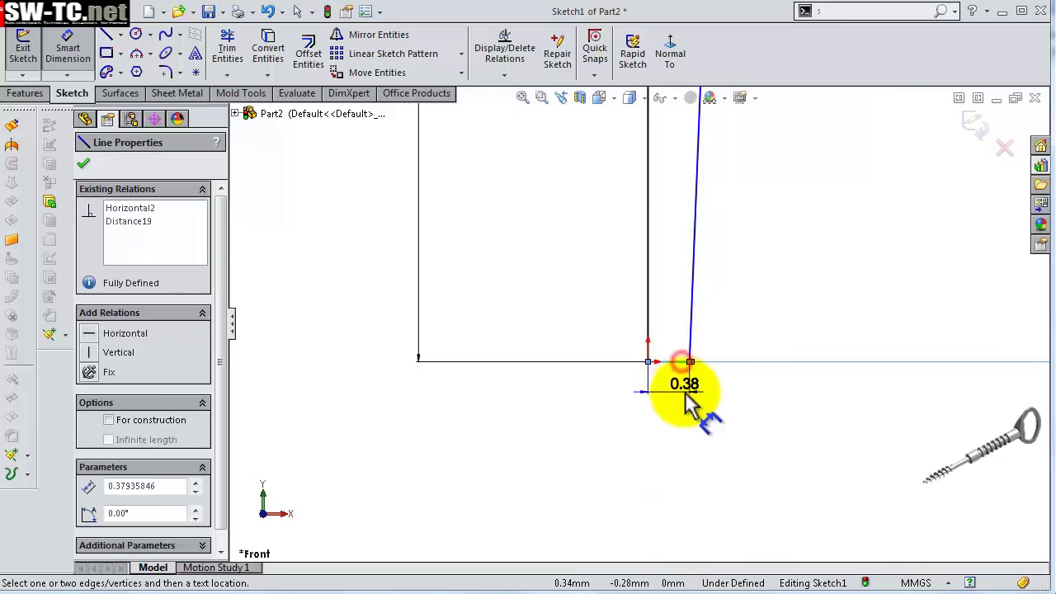
click(689, 421)
text(0.25)
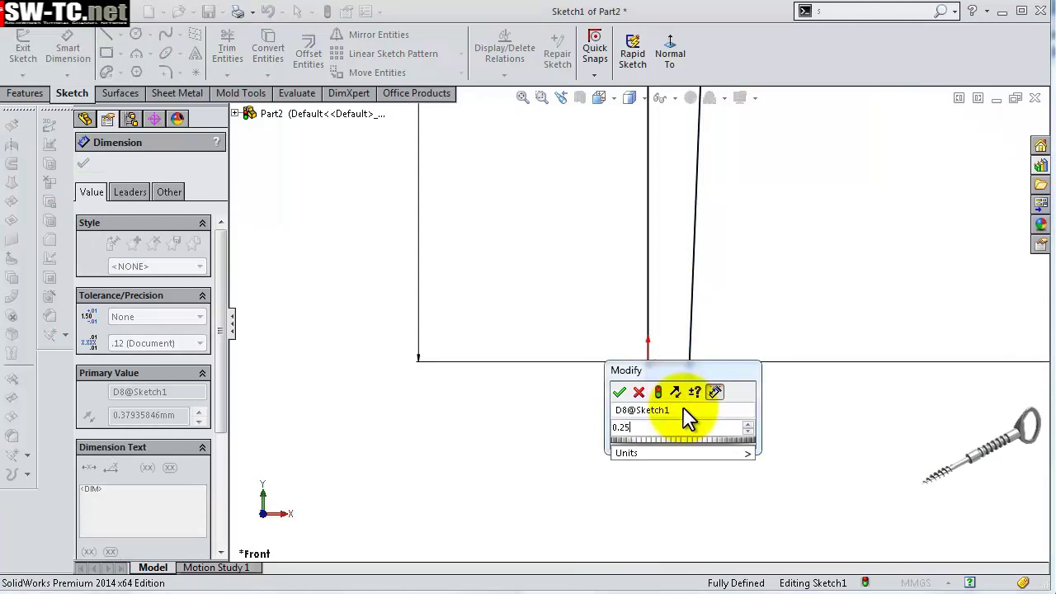
key(Return)
- Move the 3.25 dimension label to a clearer spot
scroll(707, 297, down, 2)
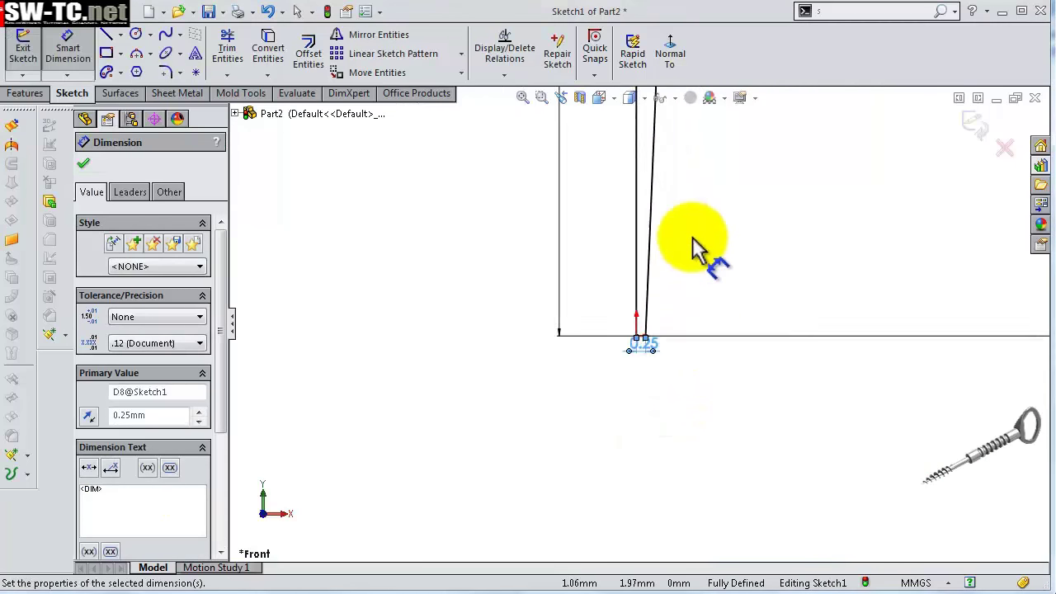
scroll(685, 231, down, 3)
scroll(674, 216, down, 1)
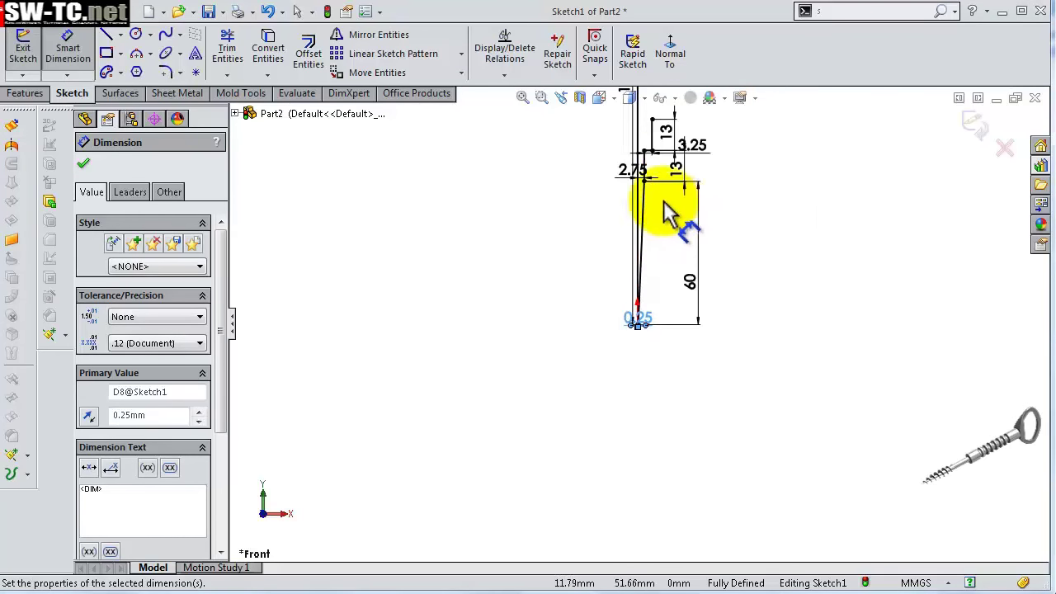
scroll(666, 215, up, 3)
scroll(653, 190, up, 2)
scroll(646, 174, up, 2)
scroll(644, 178, down, 1)
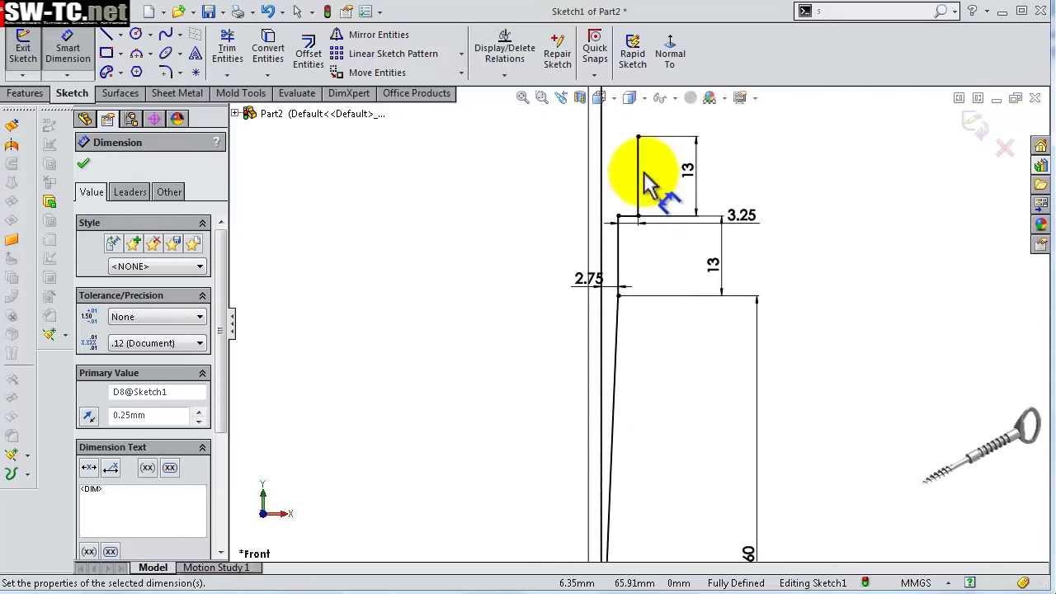
key(ctrl+Down)
key(ctrl+Down)
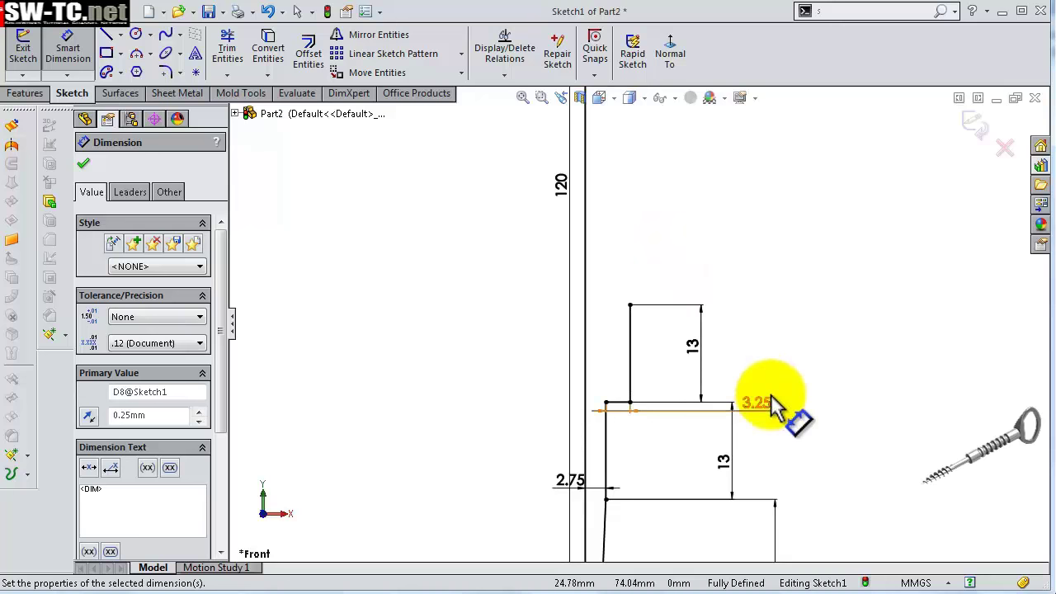
mouse_move(772, 404)
mouse_down()
mouse_move(801, 436)
mouse_move(673, 442)
mouse_up()
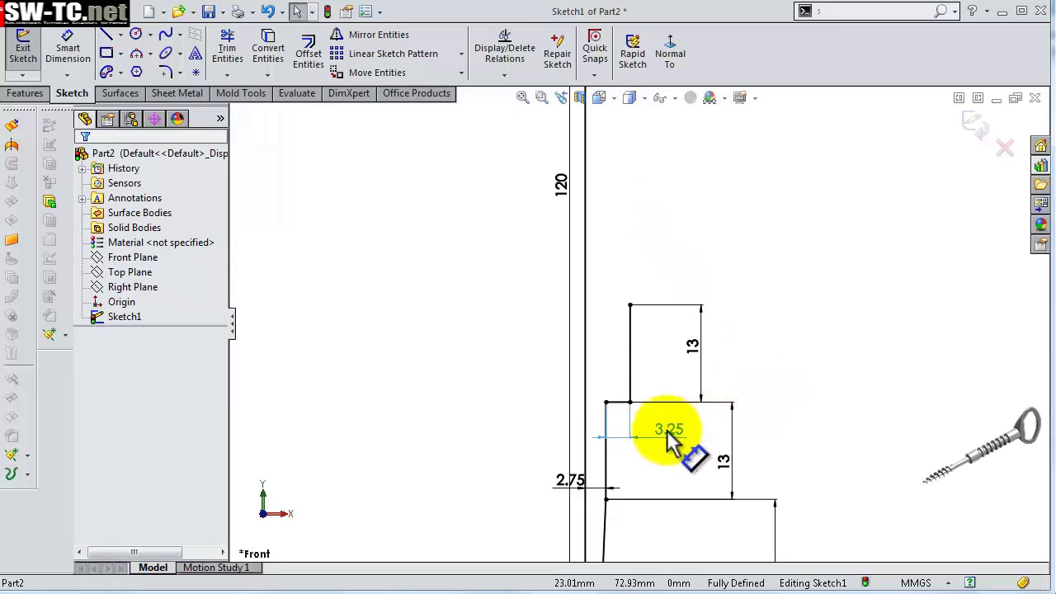
click(657, 443)
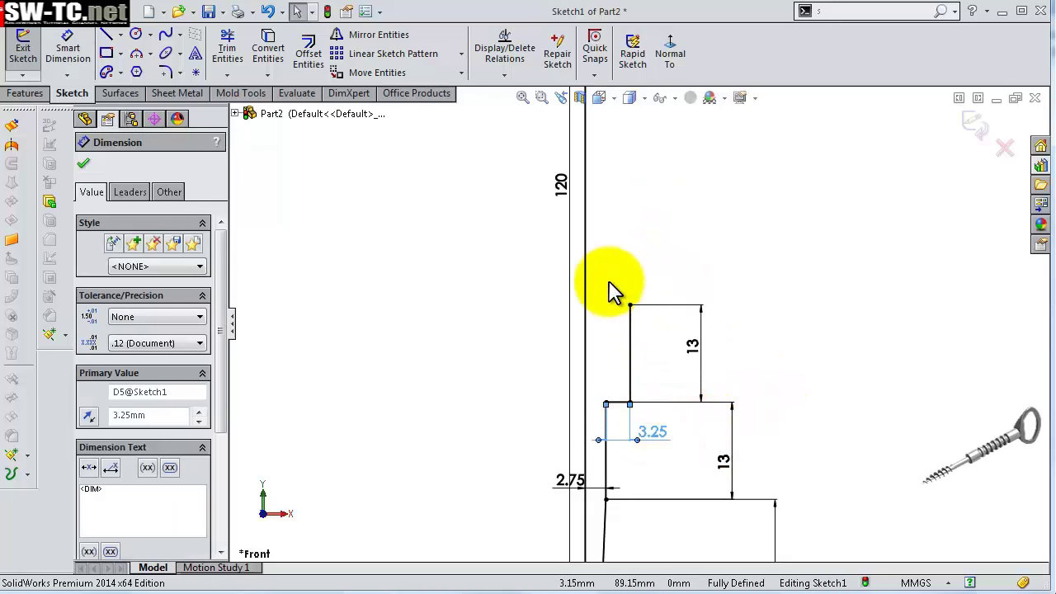
- Sketch the notch atop the upper shaft: short line, horizontal line, tangent arc, closing horizontal line
key(s)
click(643, 316)
drag(629, 402, 632, 310)
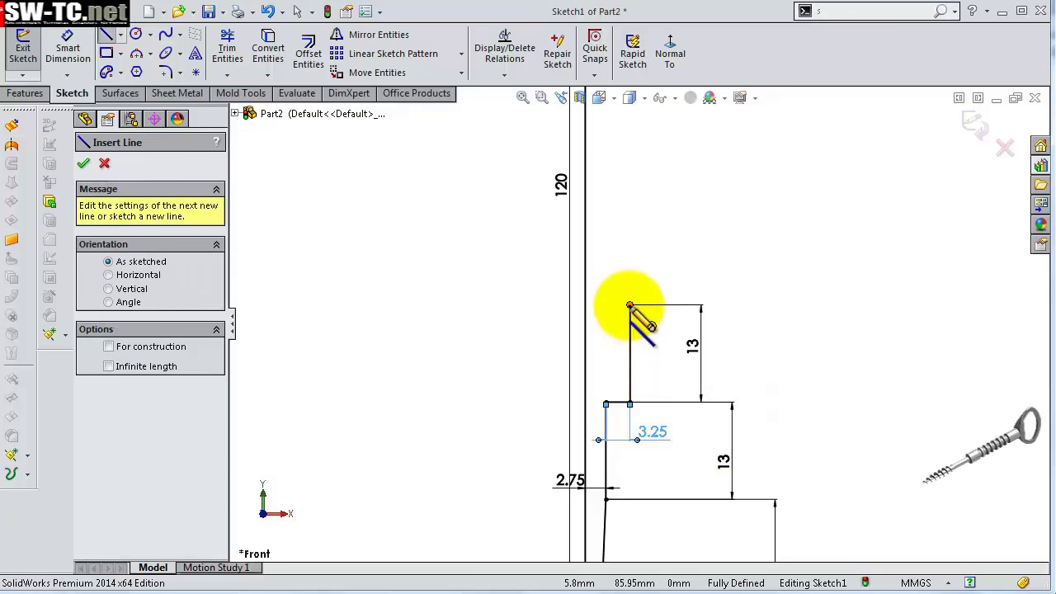
click(629, 306)
click(617, 305)
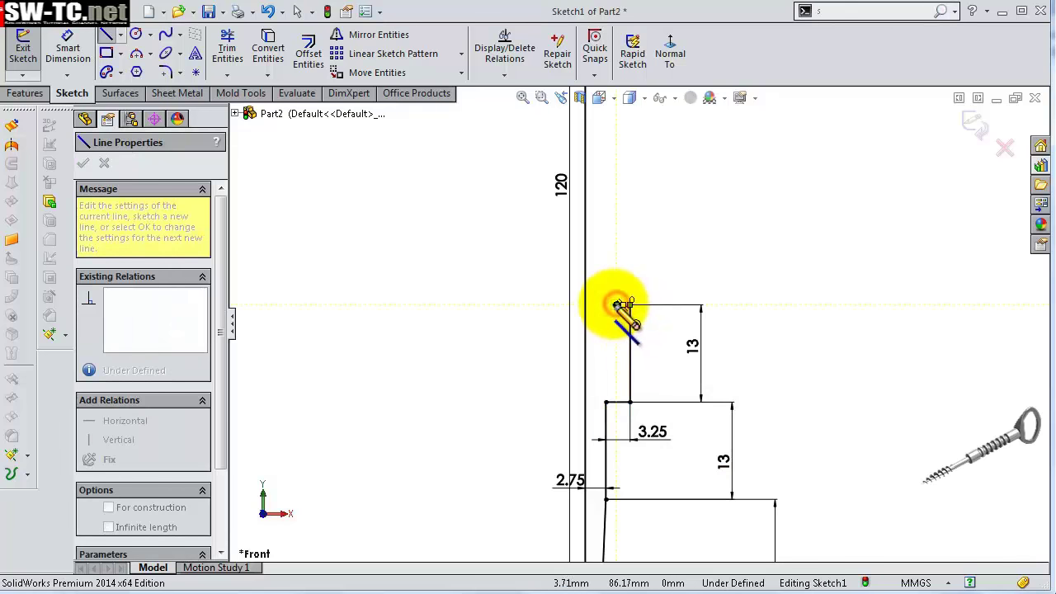
scroll(623, 307, up, 4)
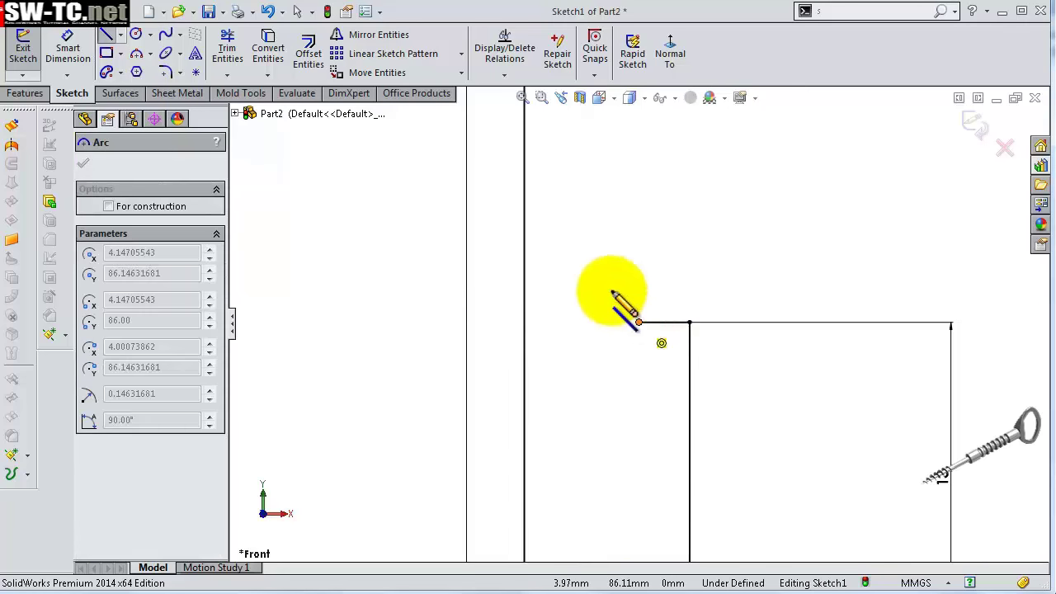
click(637, 270)
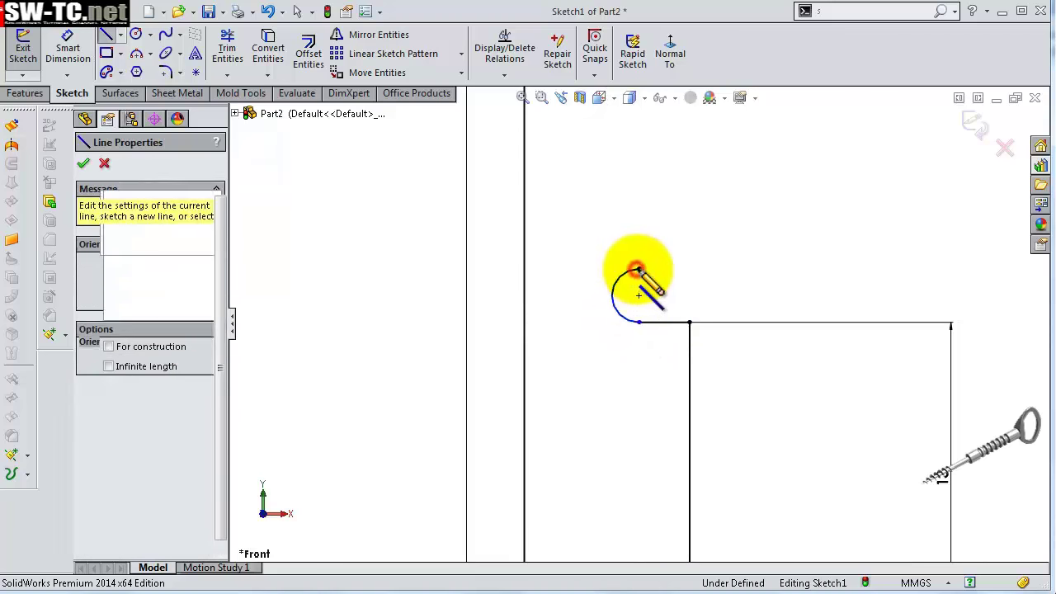
double_click(690, 269)
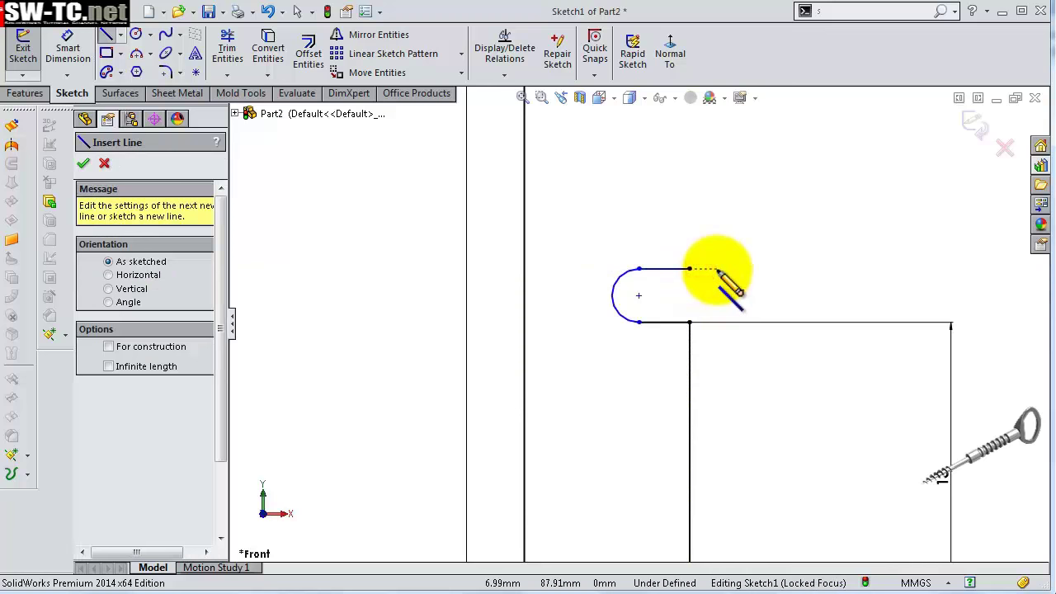
key(s)
click(759, 282)
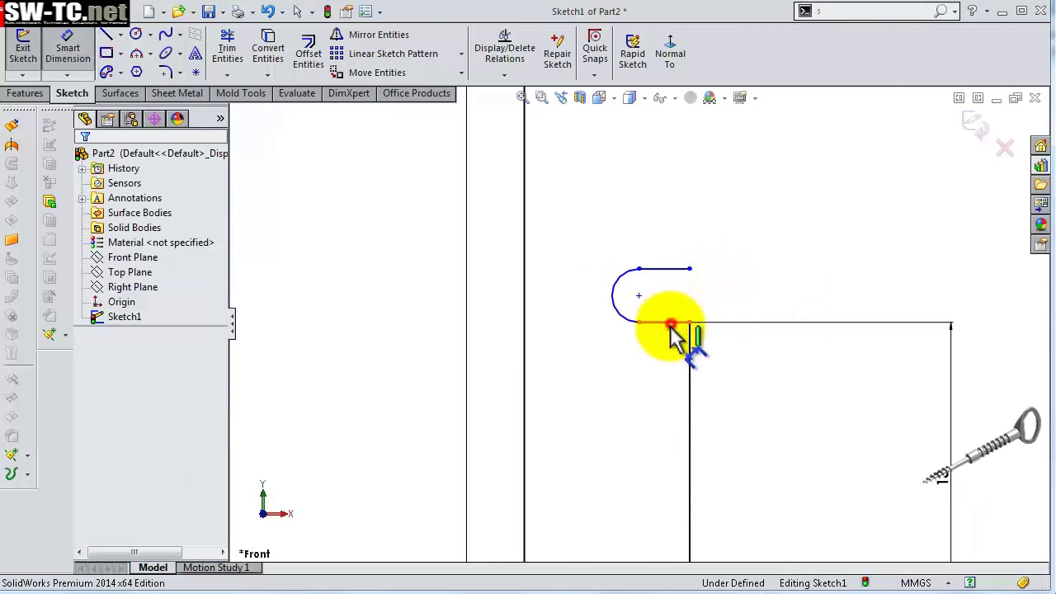
- Dimension the notch's bottom and top short lines to 1 mm each
click(670, 323)
click(682, 340)
text(1)
key(Return)
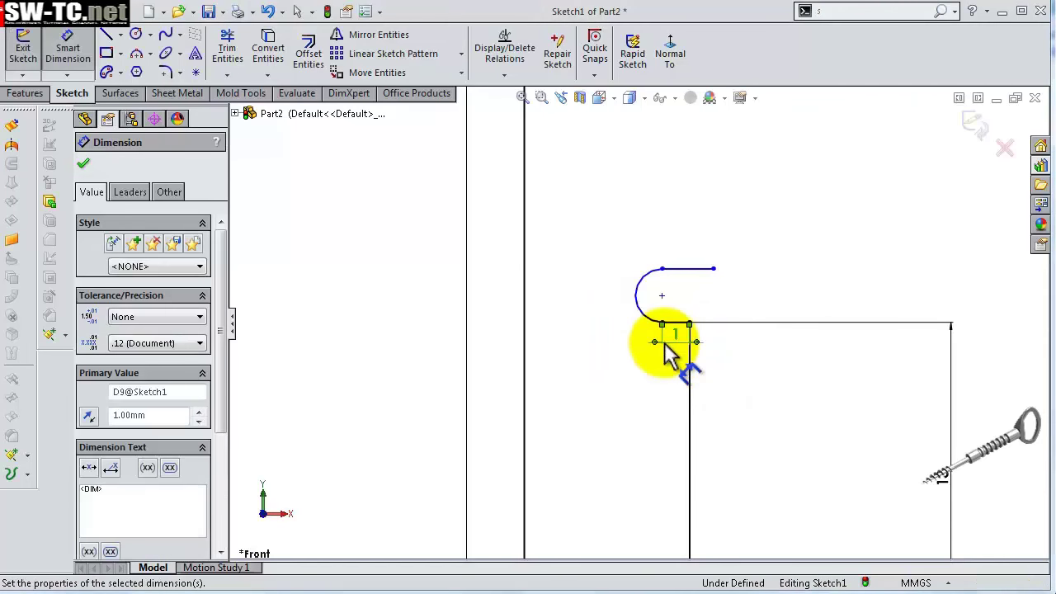
click(688, 269)
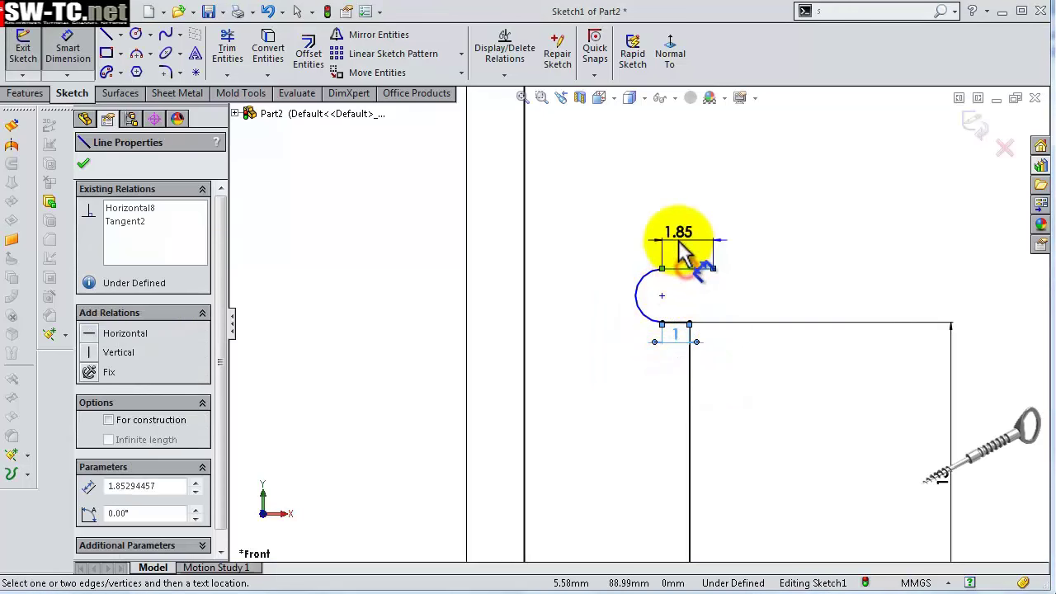
click(680, 246)
text(1)
key(Return)
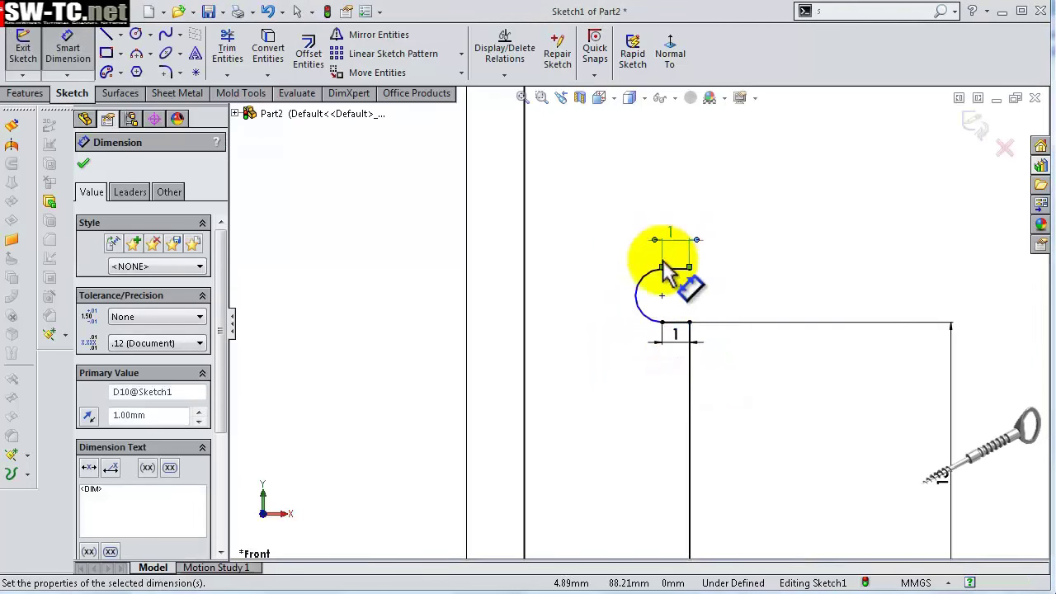
- Set the notch arc radius to 1.48 mm and move the 1 dimension aside
click(629, 300)
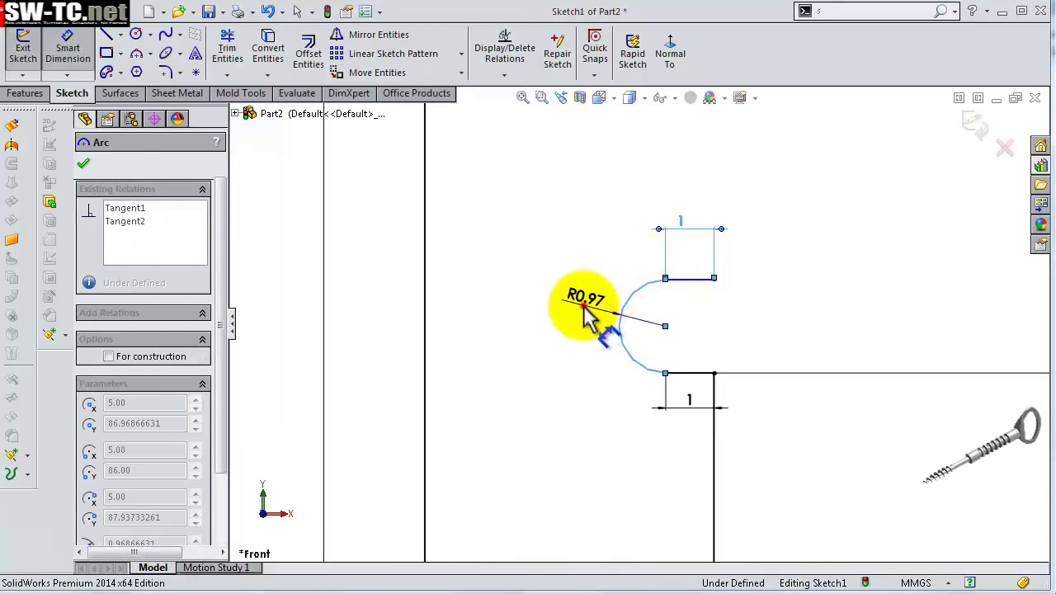
click(587, 307)
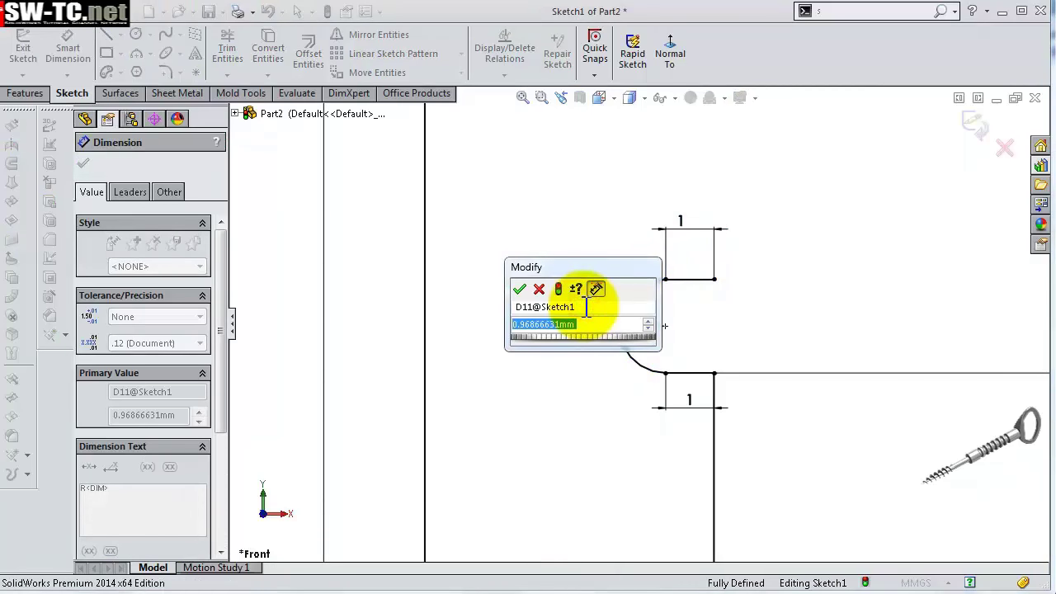
text(1.48)
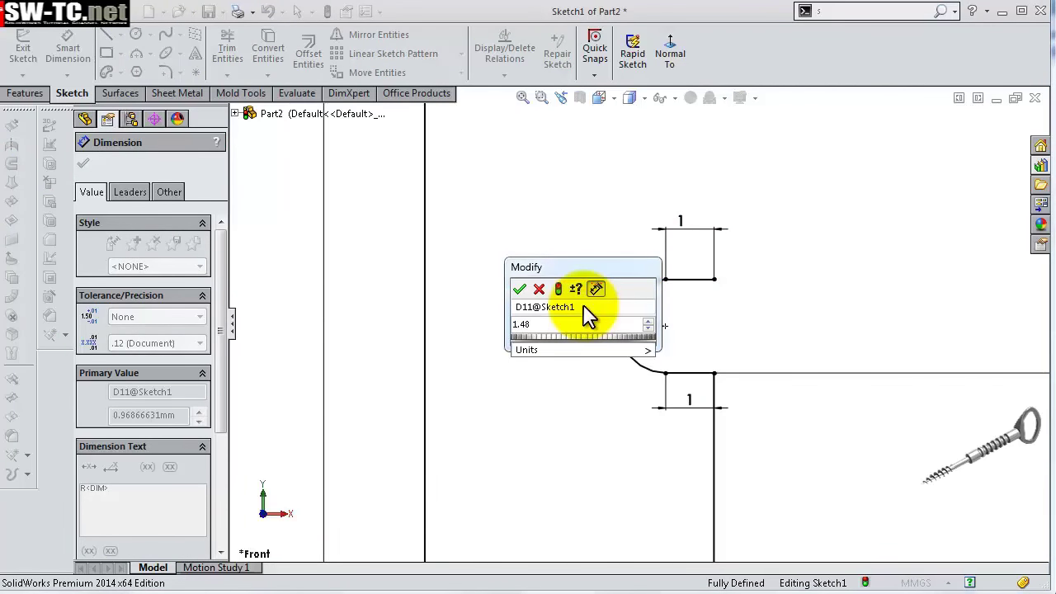
key(Return)
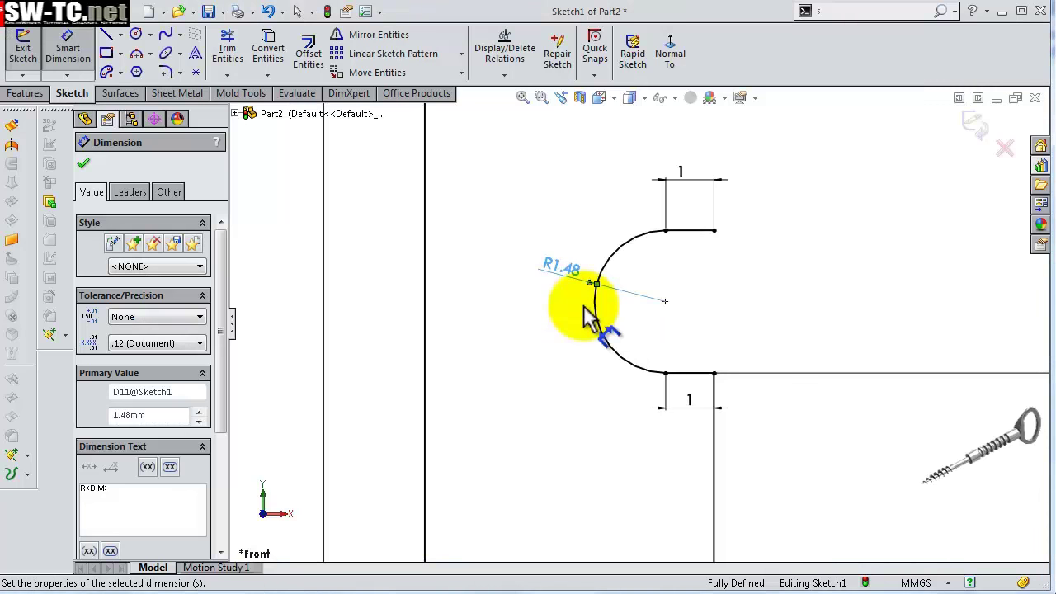
scroll(610, 297, up, 2)
scroll(660, 264, up, 2)
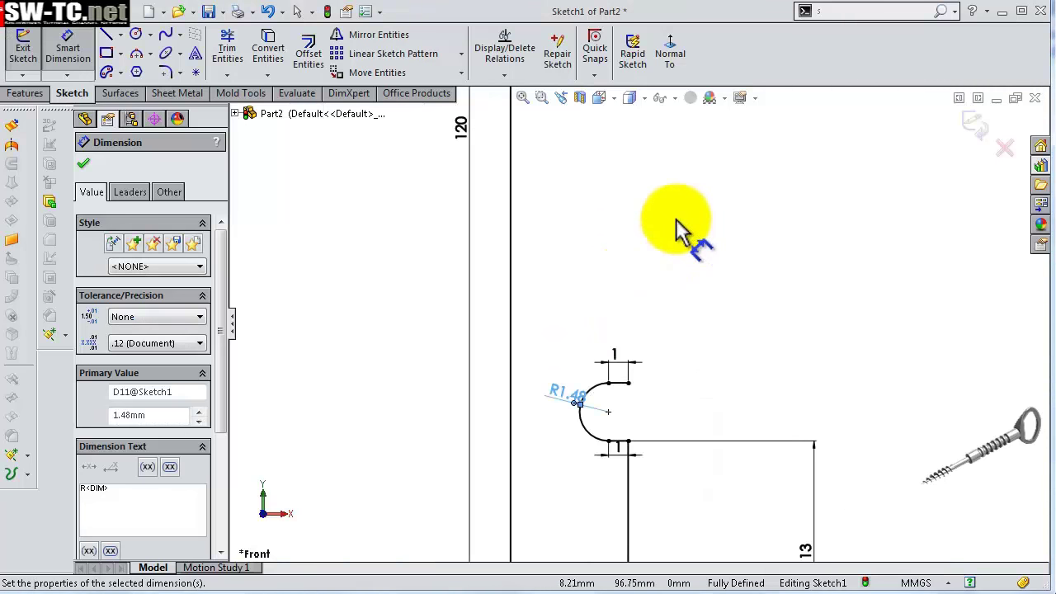
scroll(675, 223, down, 1)
drag(608, 394, 749, 400)
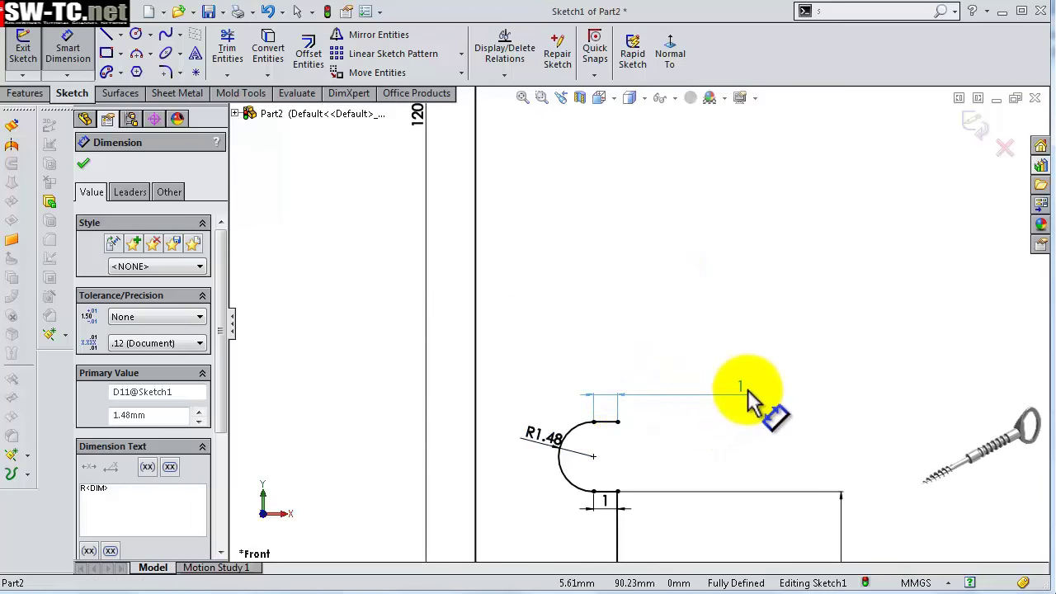
- Draw a vertical construction centerline from the notch's top corner up to the profile top
click(749, 400)
key(s)
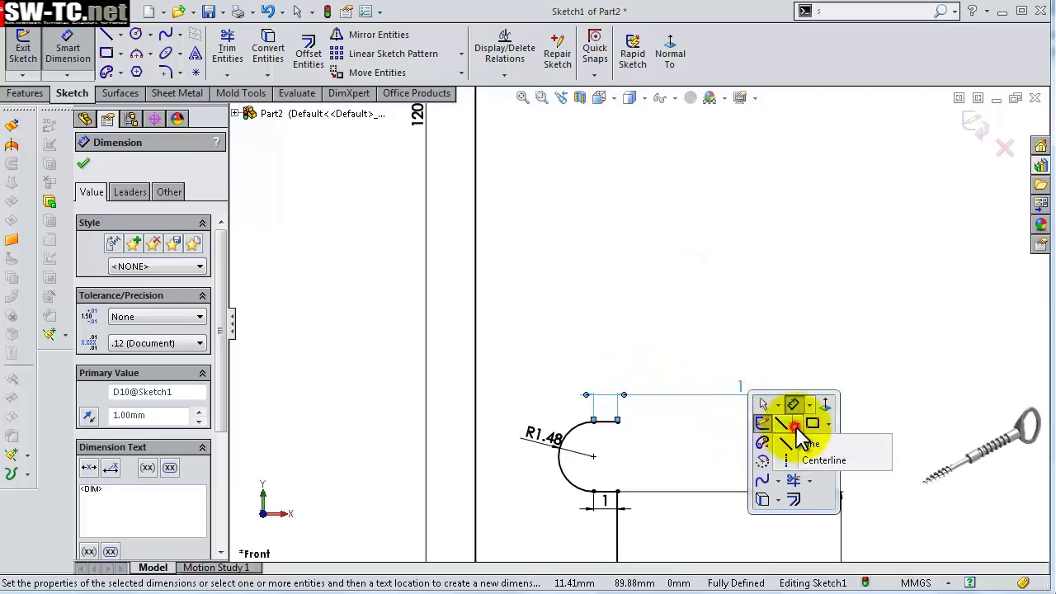
click(814, 461)
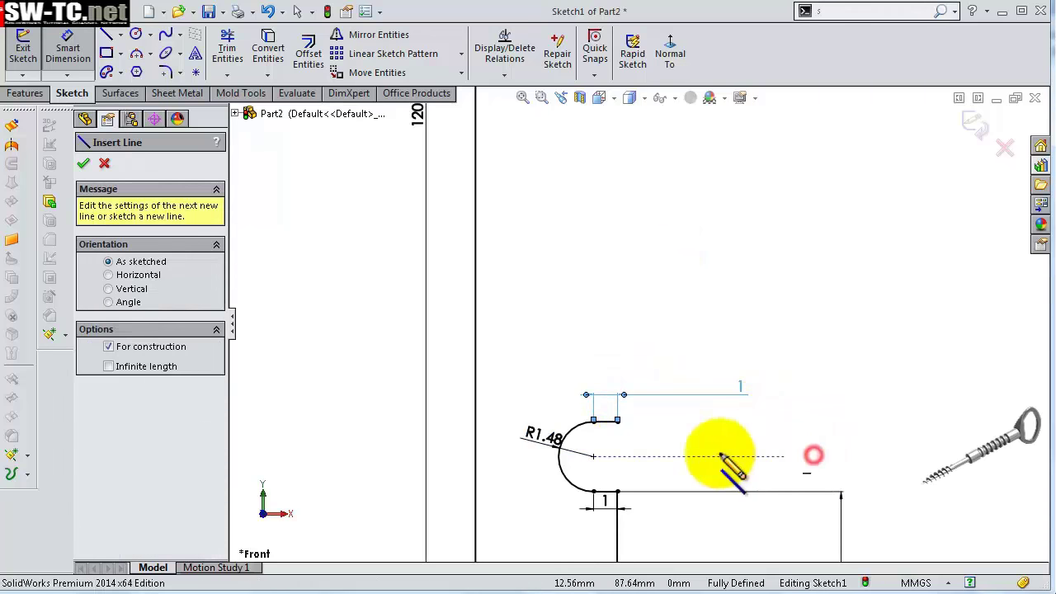
click(617, 422)
scroll(623, 346, up, 3)
scroll(633, 264, up, 2)
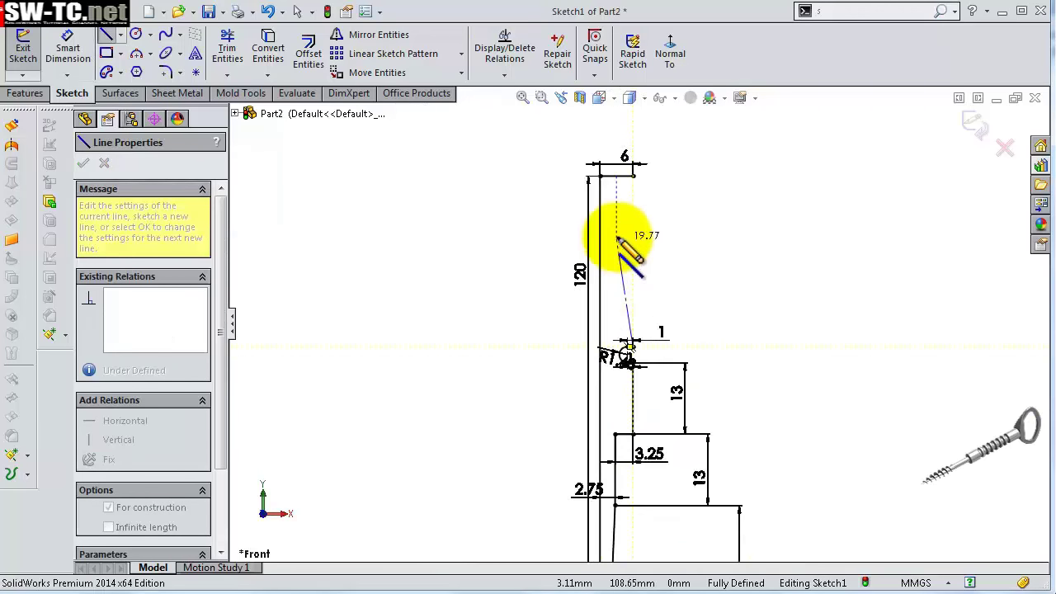
click(633, 176)
key(Escape)
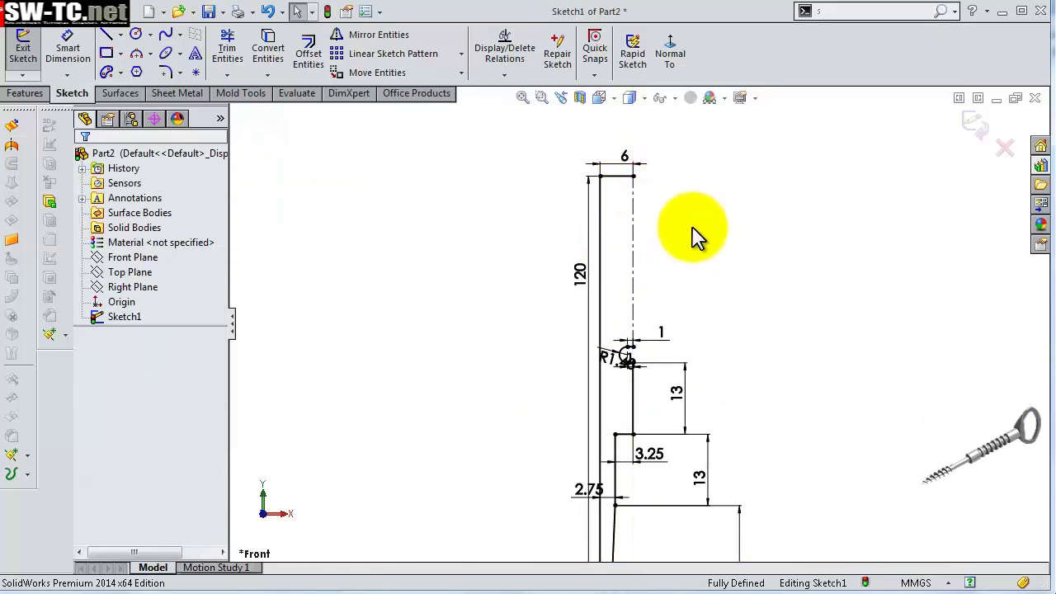
- Change the 60 mm vertical dimension to 41 mm
scroll(672, 272, down, 2)
scroll(627, 358, down, 1)
scroll(624, 361, down, 1)
scroll(624, 361, up, 3)
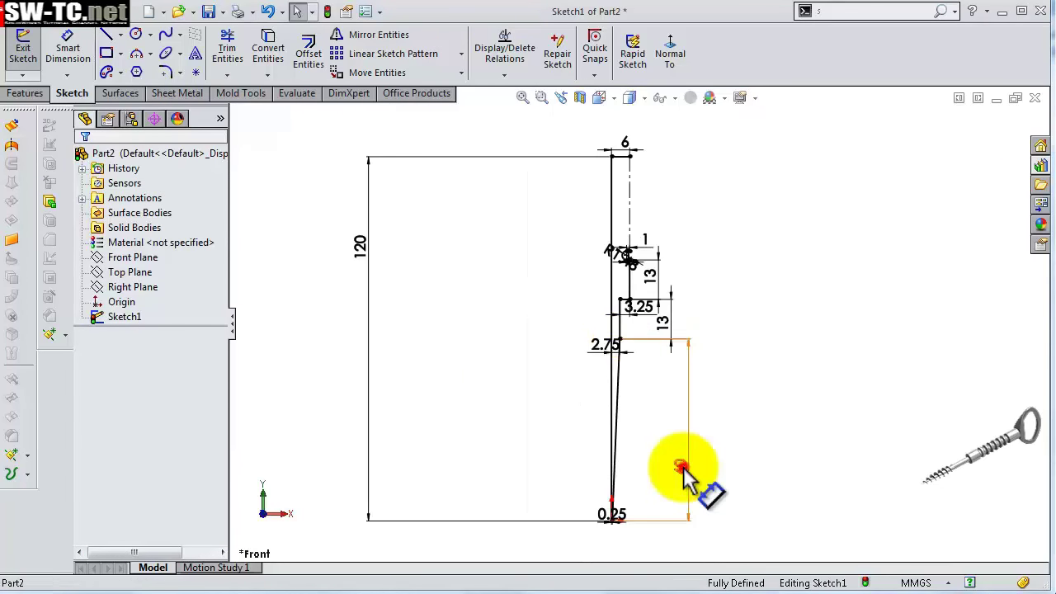
click(684, 471)
text(41)
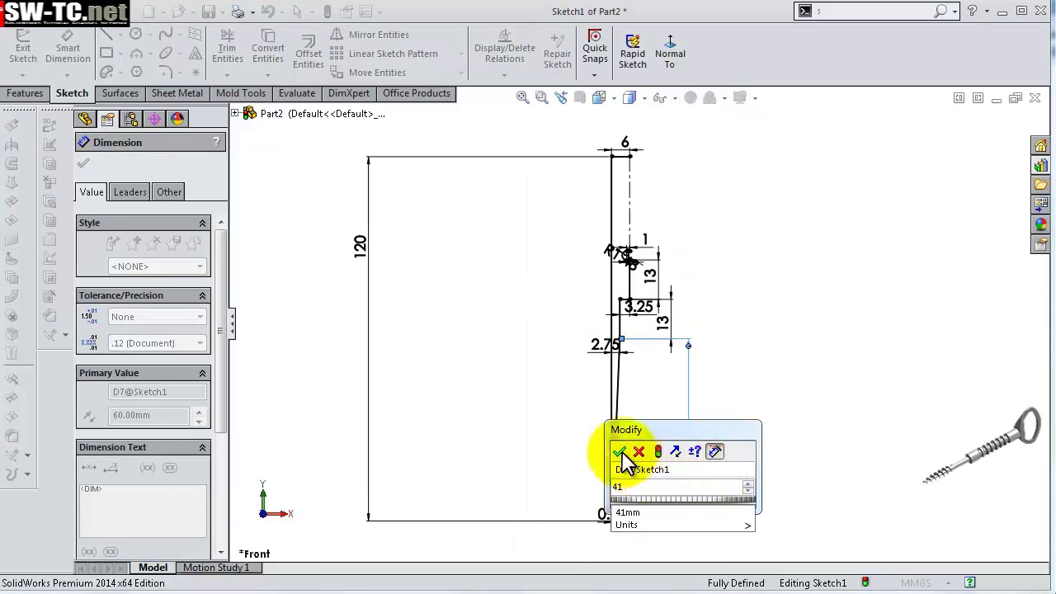
click(619, 452)
scroll(655, 358, down, 2)
scroll(566, 236, down, 2)
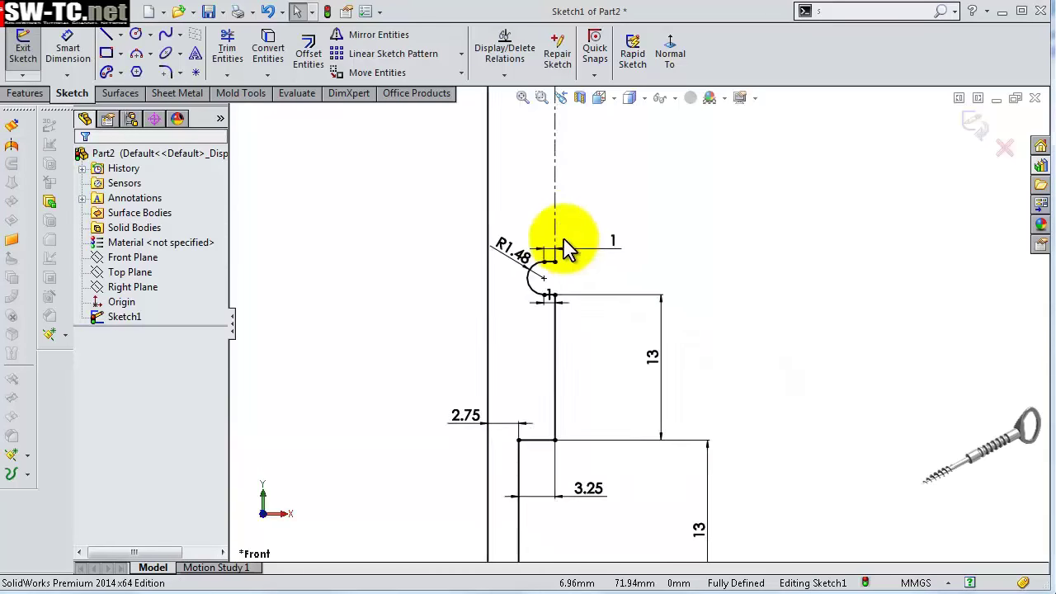
scroll(533, 283, down, 1)
scroll(477, 320, down, 1)
click(474, 316)
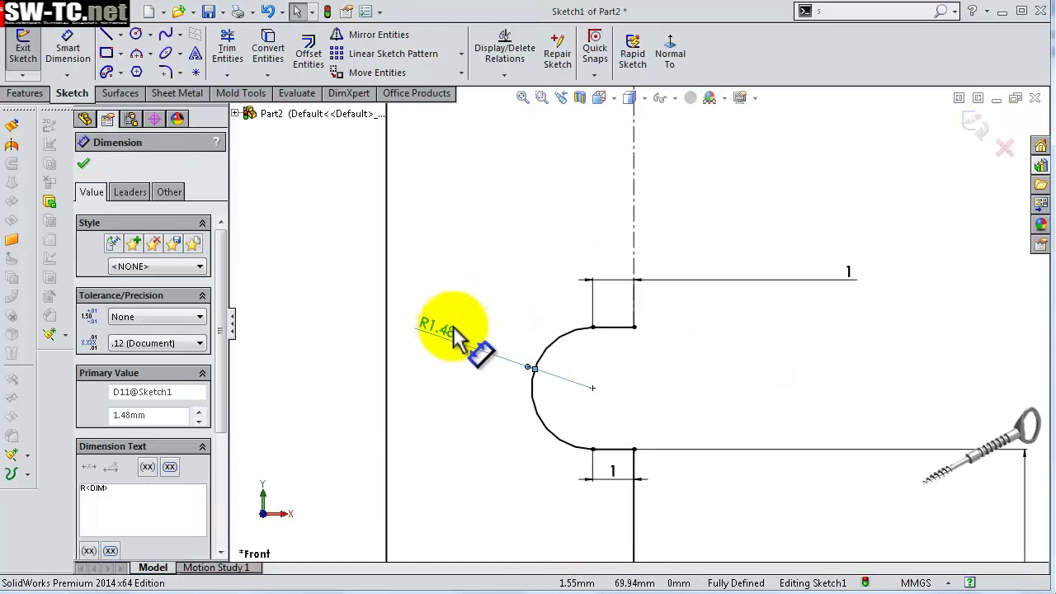
- Try a linear sketch pattern with 1 Direction 1 instance and 5.9 mm vertical spacing
click(340, 52)
click(196, 294)
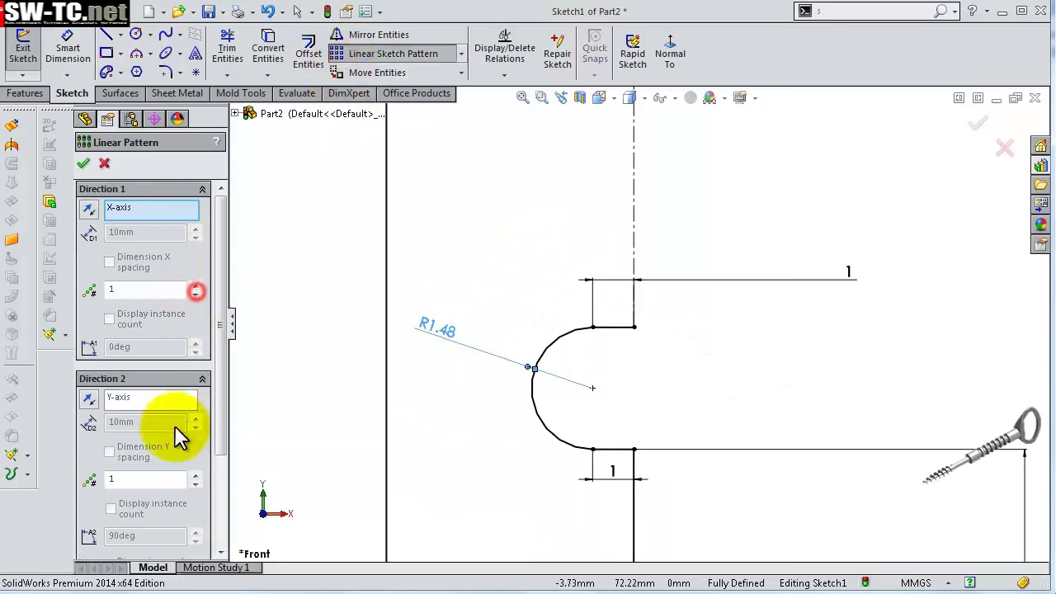
click(196, 474)
click(196, 475)
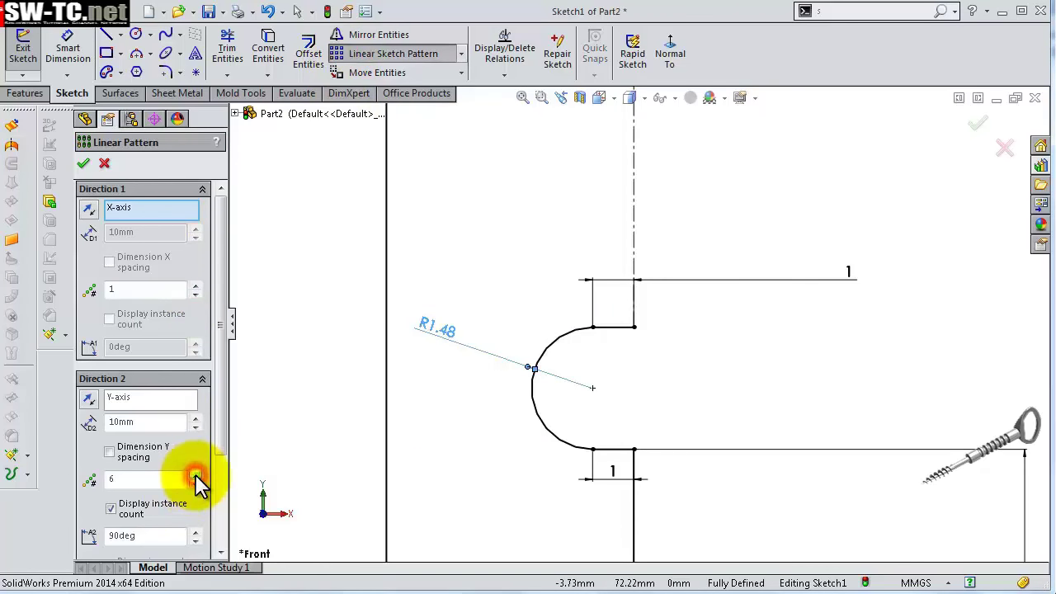
click(154, 421)
text(5.9)
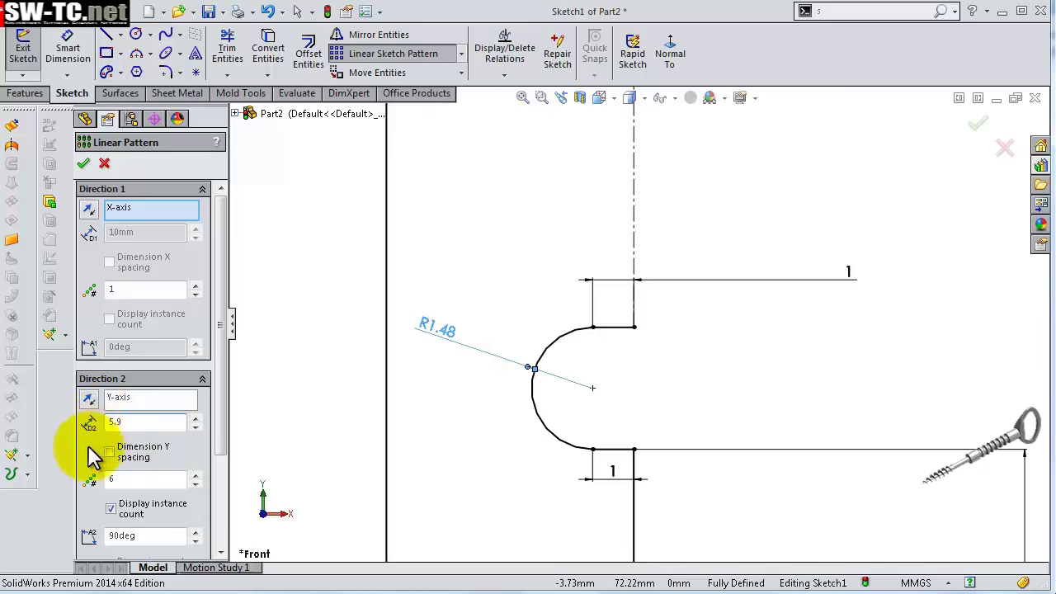
click(89, 448)
scroll(212, 488, down, 3)
click(153, 495)
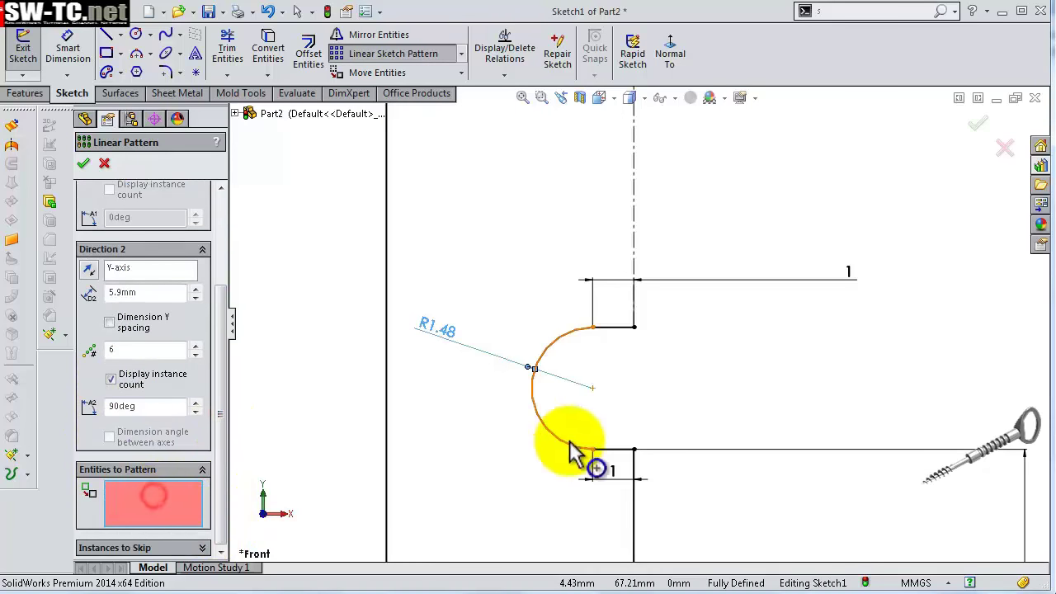
scroll(531, 324, up, 5)
- Restart the pattern with 1 Direction 1 instance, selecting the notch line and arc
click(355, 53)
click(356, 53)
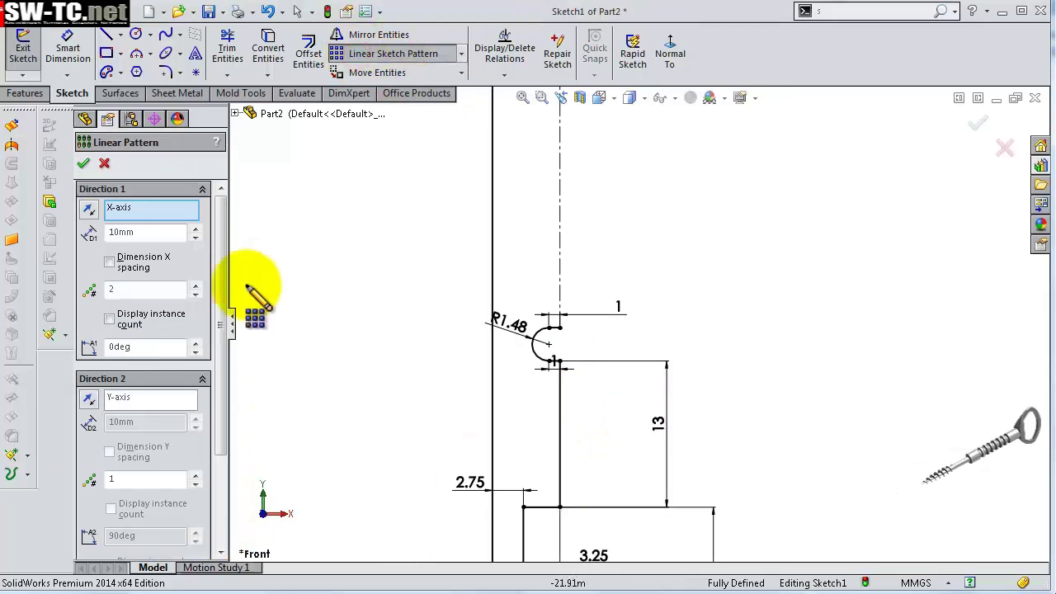
click(195, 295)
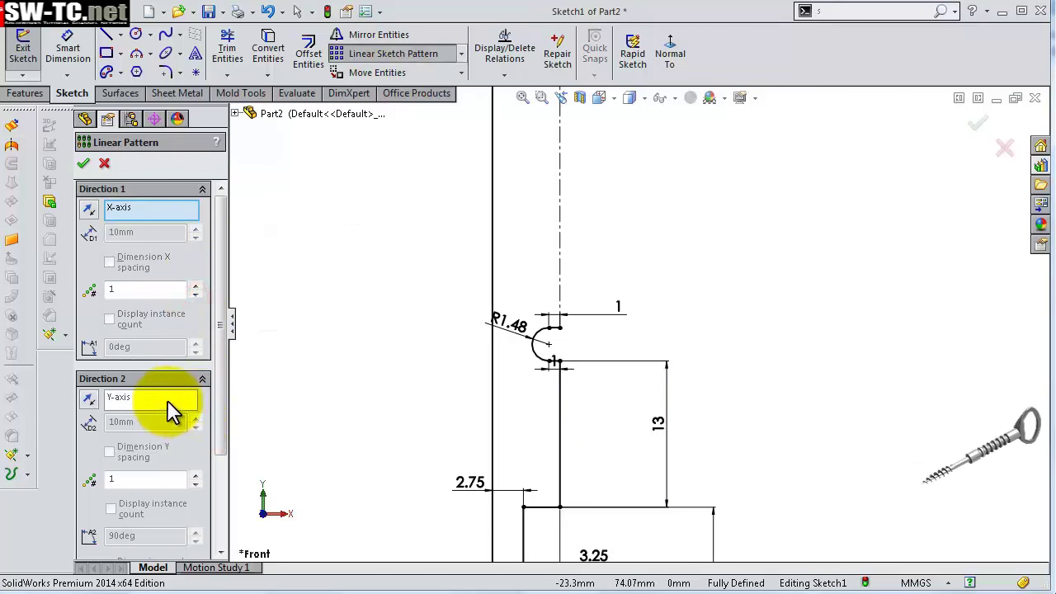
double_click(195, 475)
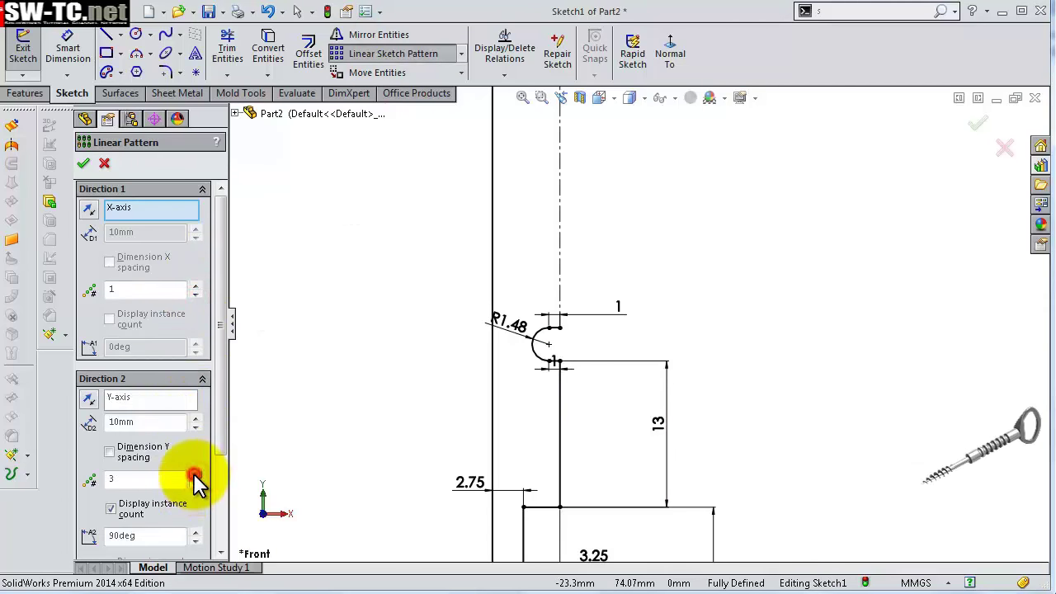
scroll(229, 462, down, 3)
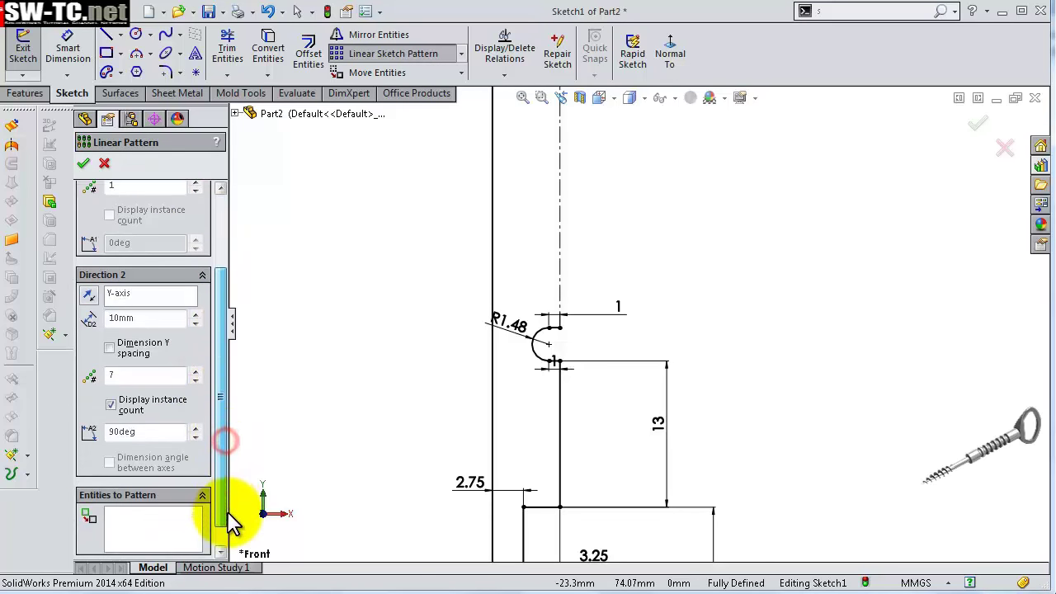
click(153, 514)
scroll(525, 363, up, 5)
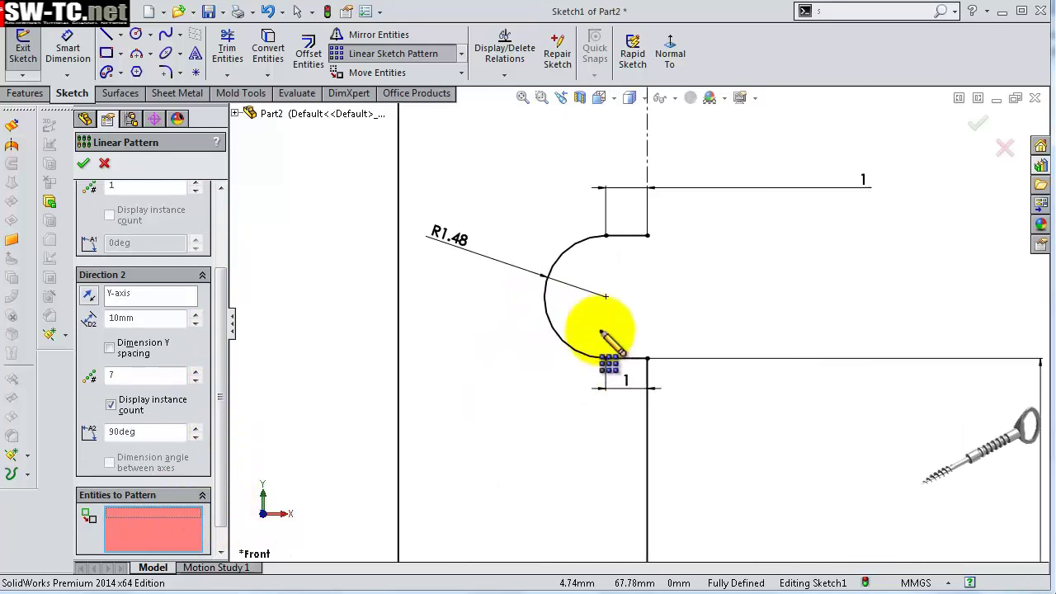
click(624, 365)
click(578, 353)
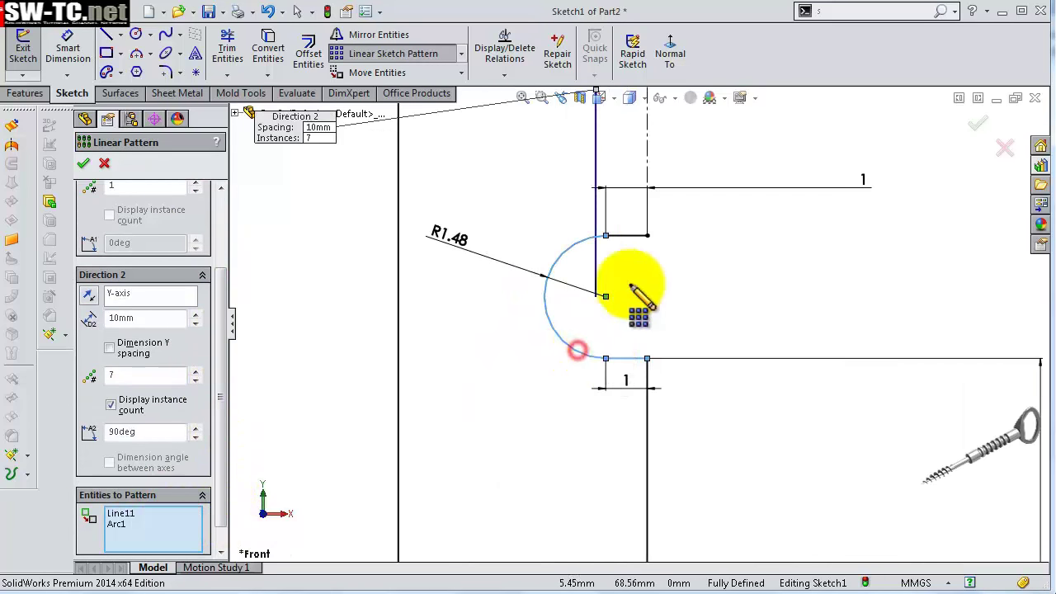
- Set Direction 2 to seven notch copies spaced 5.9 mm apart
scroll(641, 243, down, 2)
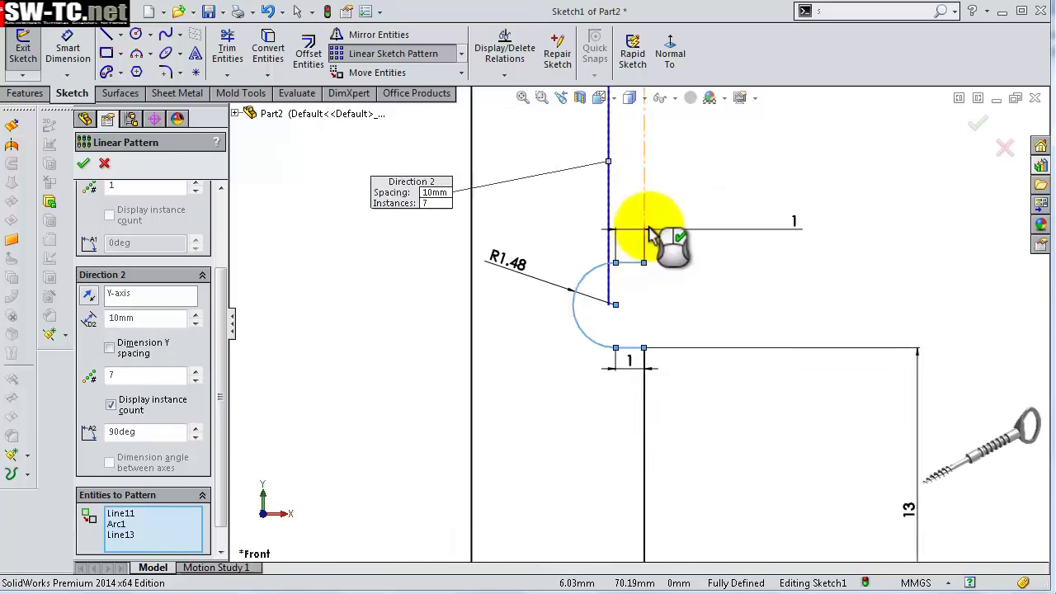
scroll(636, 236, down, 2)
scroll(648, 236, down, 2)
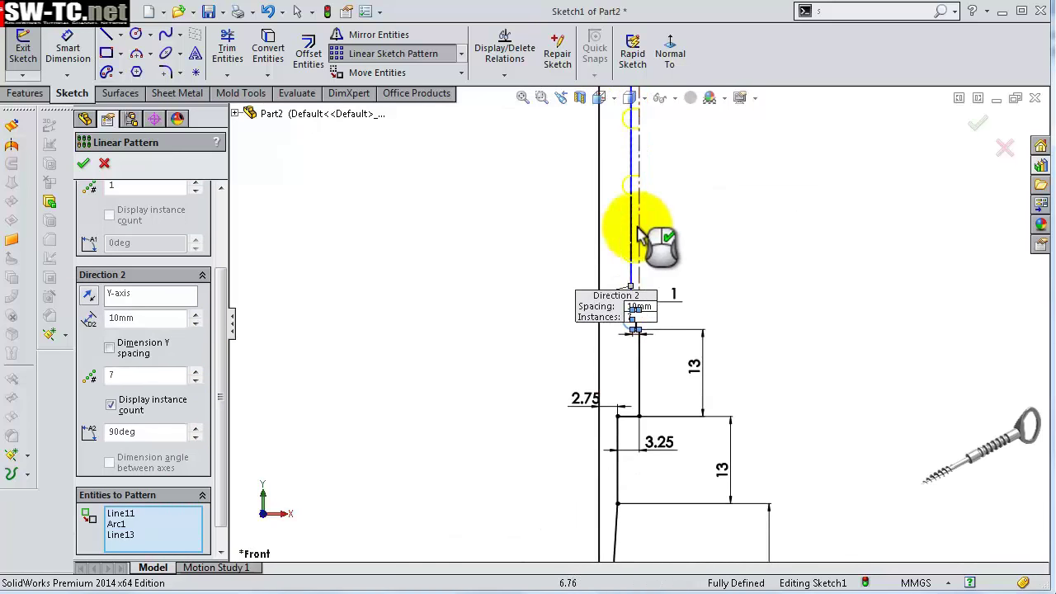
click(142, 321)
text(5.9)
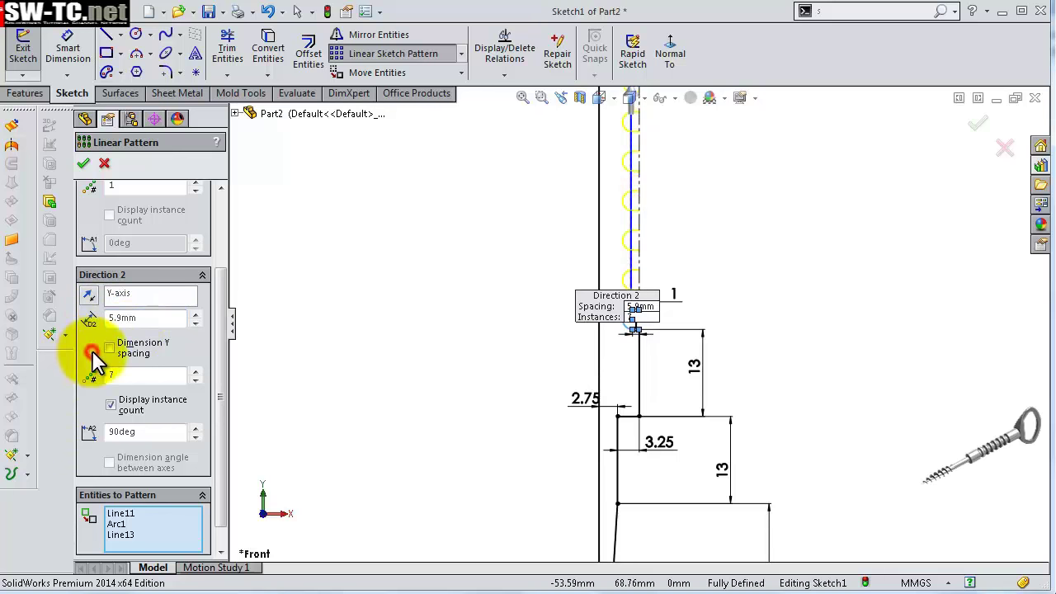
scroll(610, 182, up, 3)
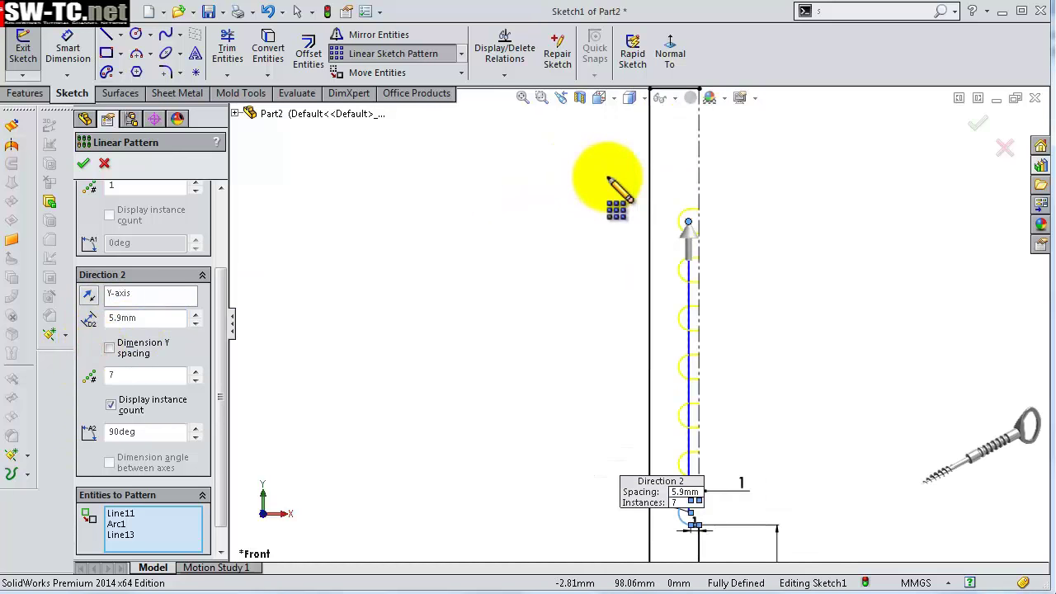
scroll(609, 180, down, 1)
scroll(695, 346, up, 2)
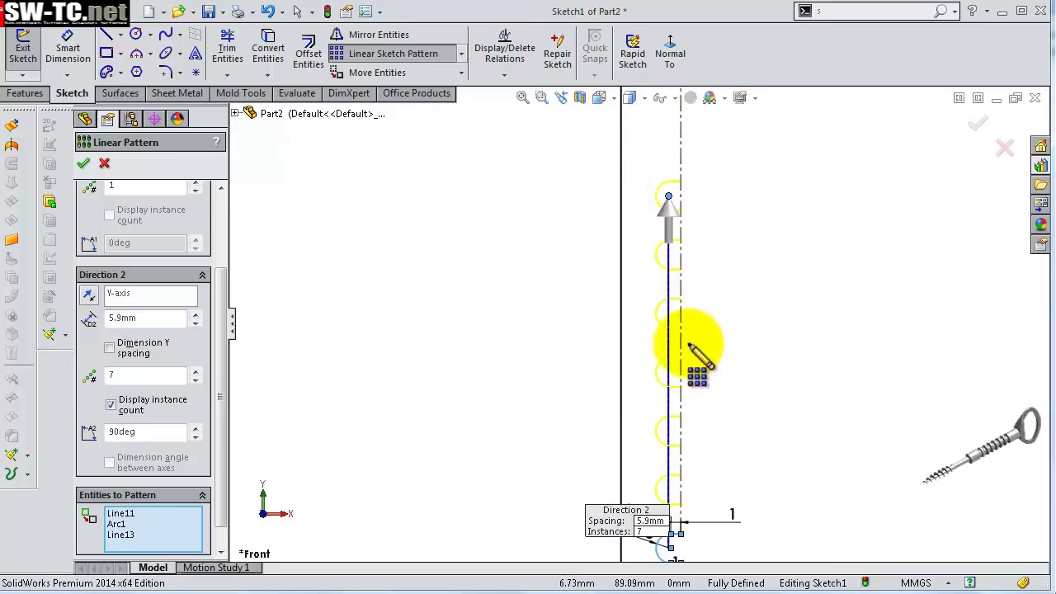
scroll(643, 403, up, 1)
scroll(640, 406, down, 1)
scroll(672, 448, down, 1)
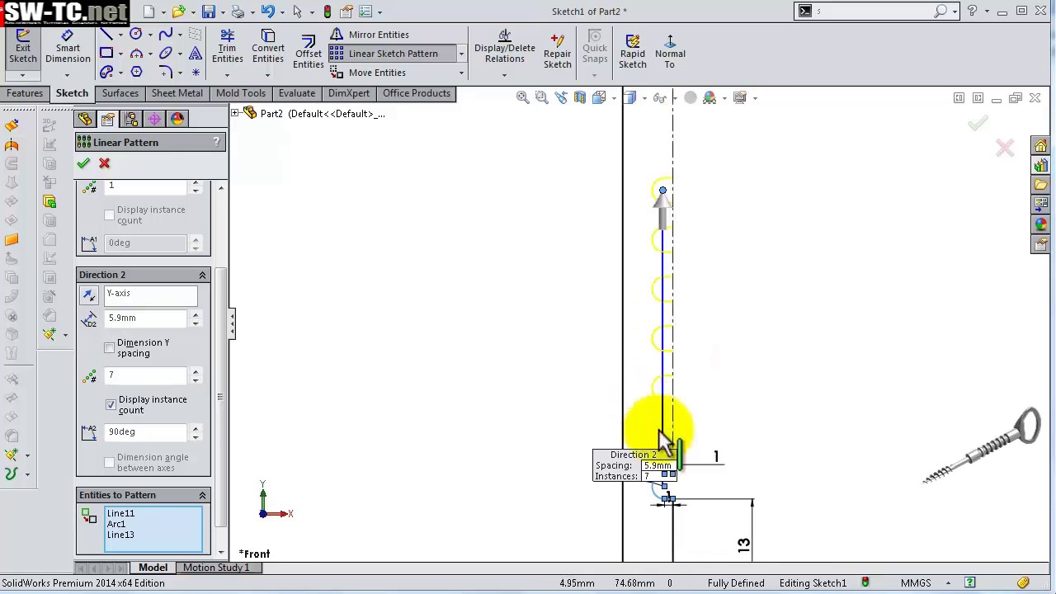
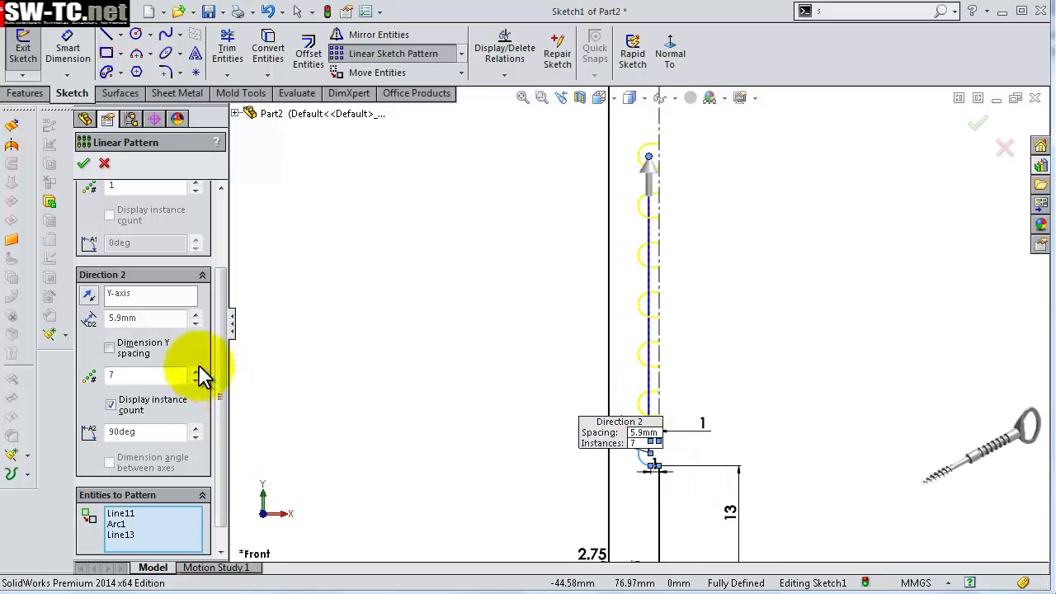
- Accept the linear pattern of hook arcs and change the 13 mm step dimension to 19 mm
click(84, 165)
scroll(808, 173, down, 1)
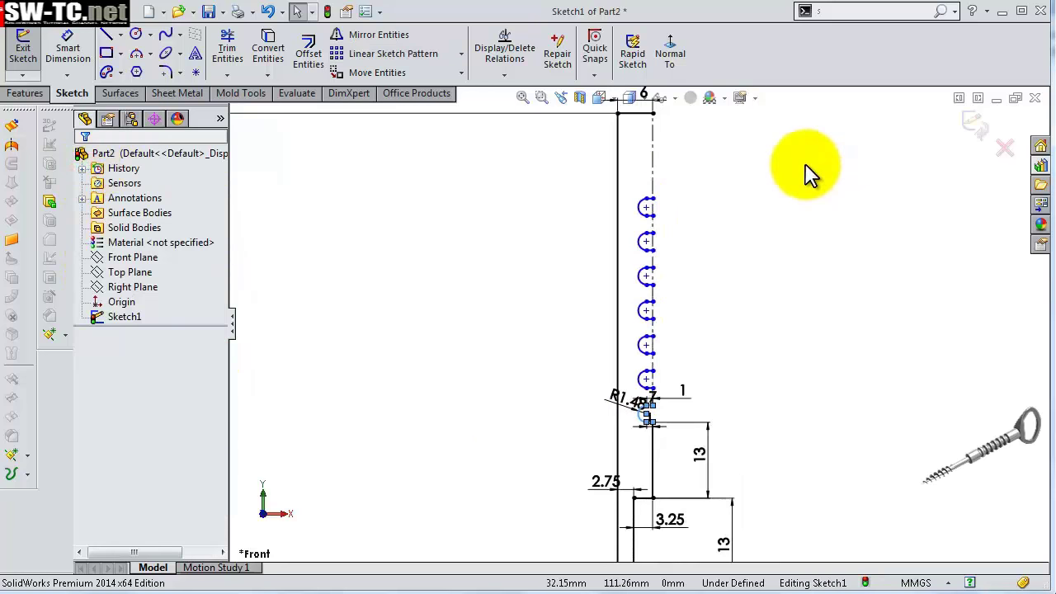
scroll(796, 172, down, 1)
scroll(702, 242, down, 2)
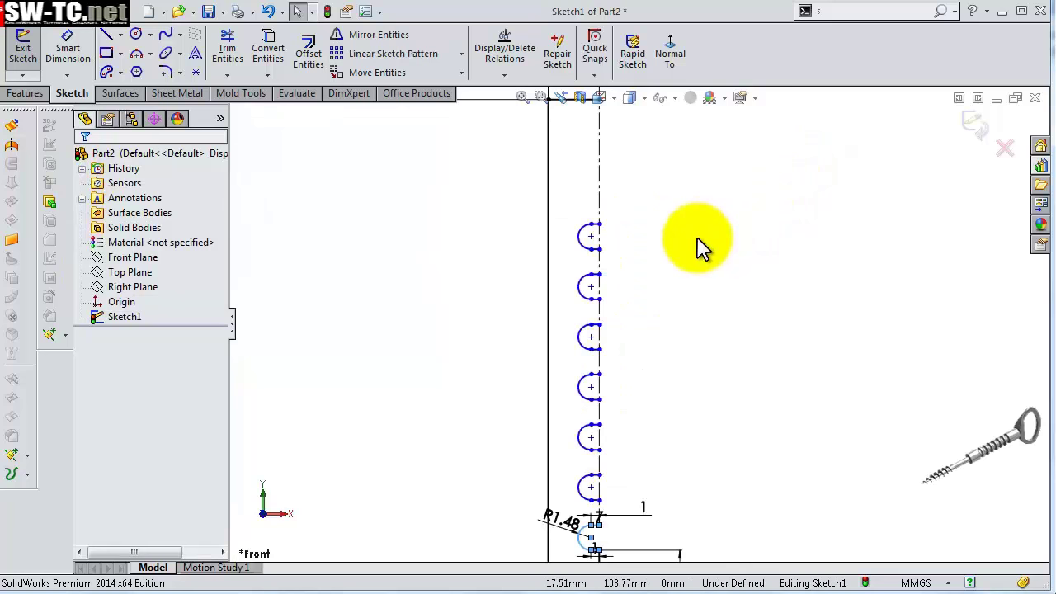
scroll(697, 248, down, 1)
right_drag(697, 248, 625, 425)
click(620, 412)
click(634, 417)
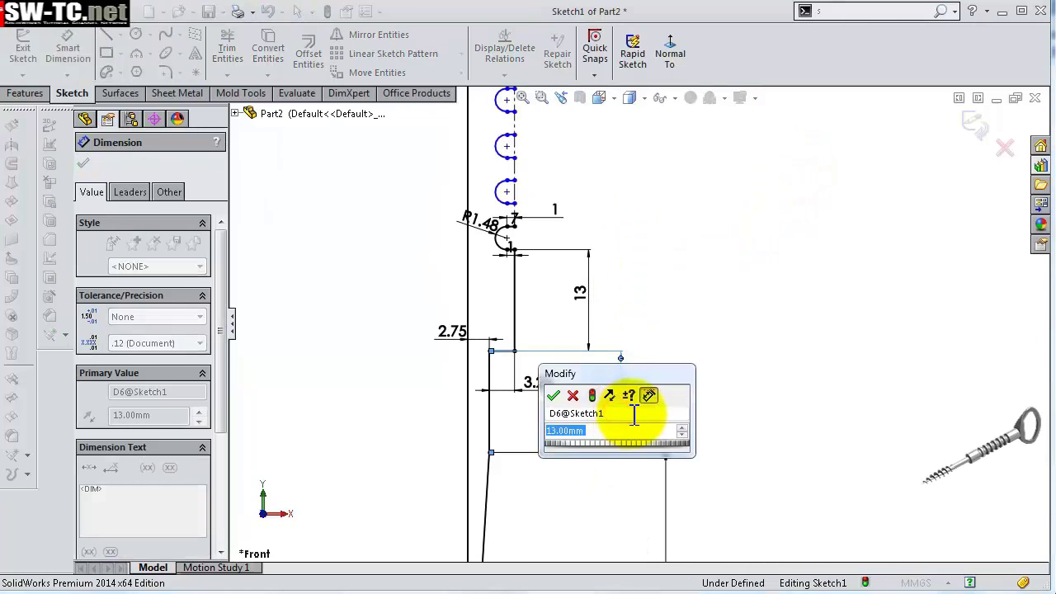
text(19)
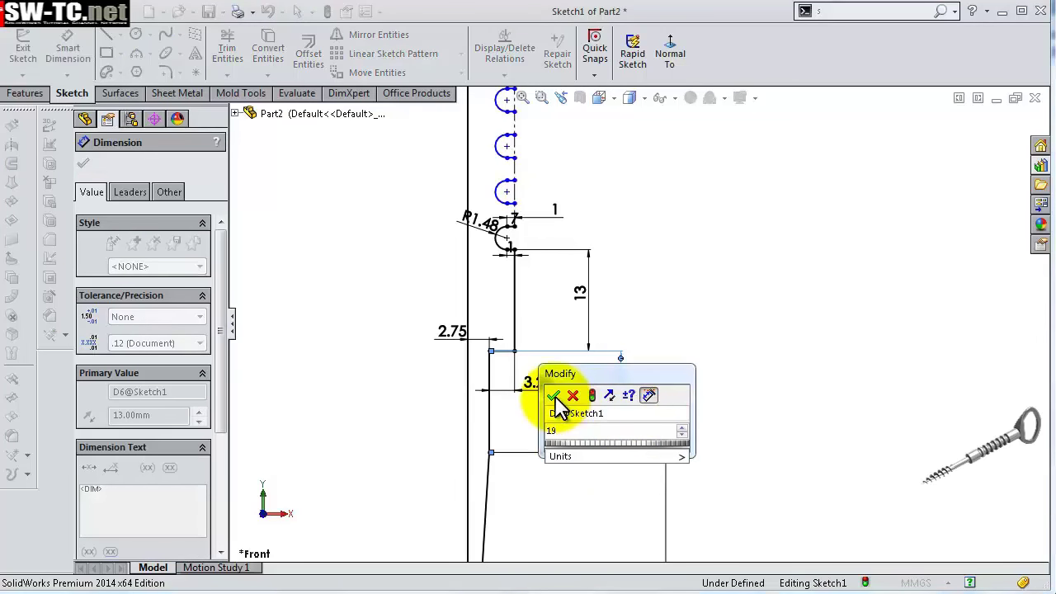
click(555, 396)
- Dimension the top hook arc 6 mm below the top edge line
scroll(677, 358, down, 2)
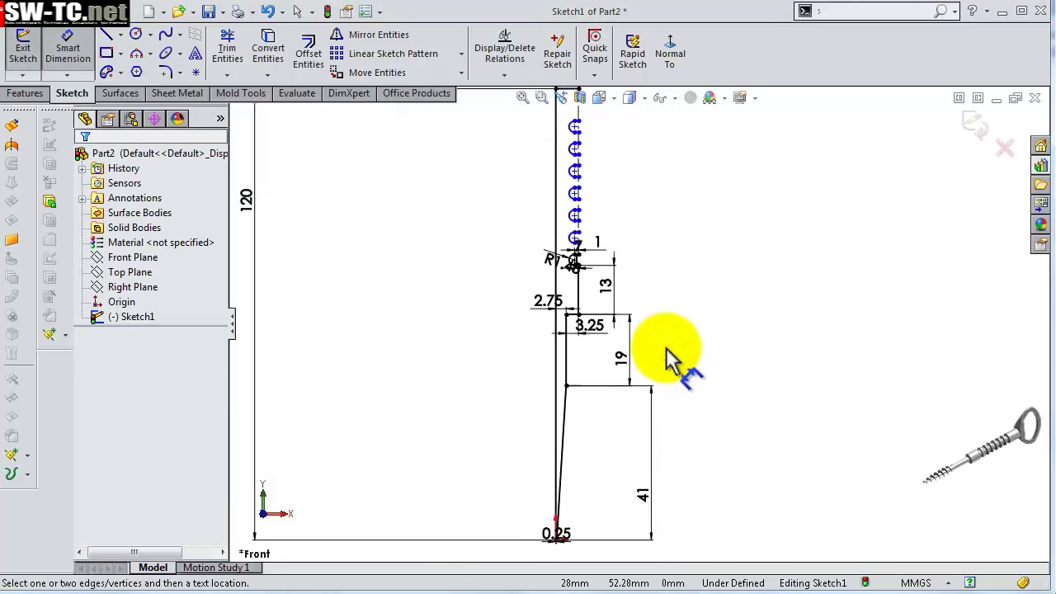
scroll(670, 357, down, 1)
scroll(617, 236, down, 2)
scroll(617, 236, down, 1)
scroll(617, 235, down, 1)
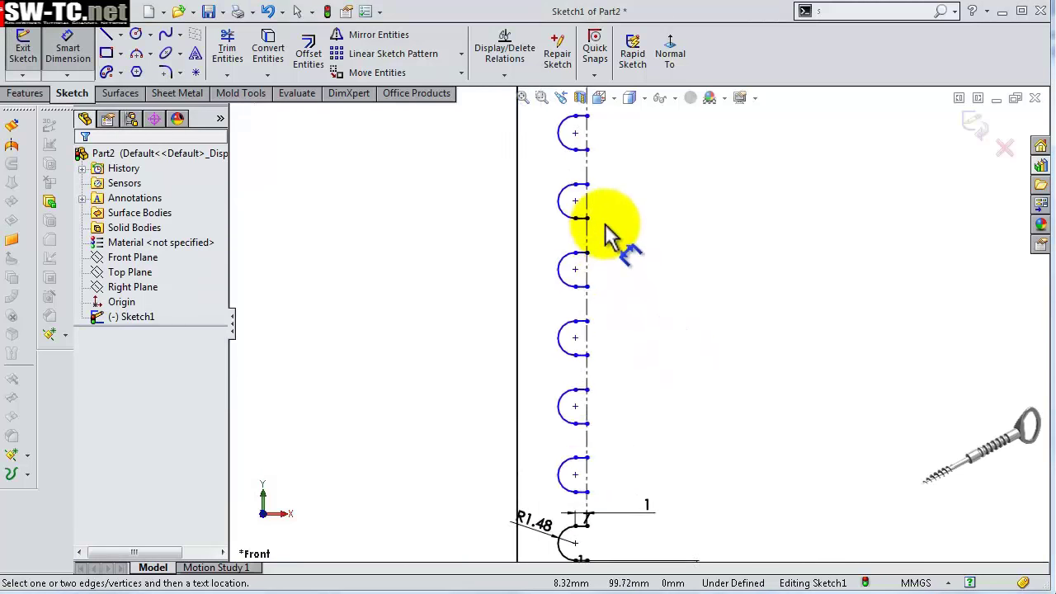
scroll(607, 235, down, 1)
click(637, 245)
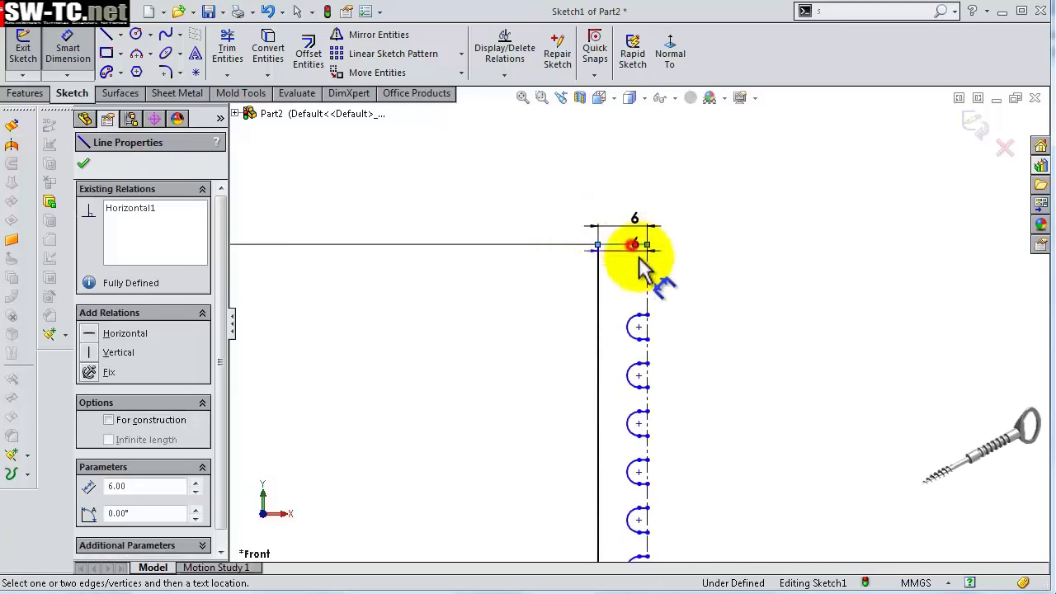
click(647, 315)
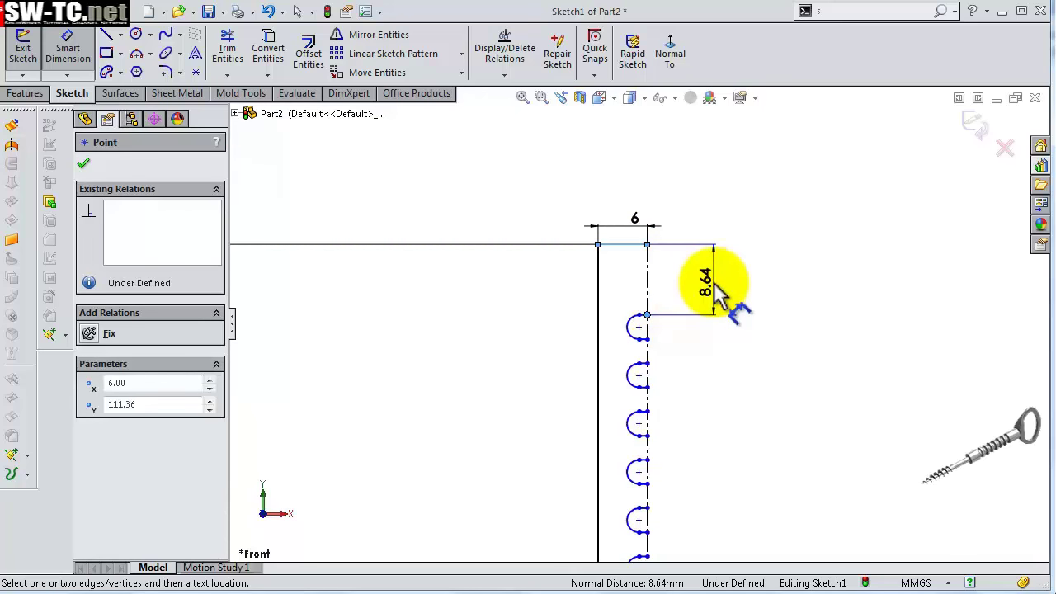
click(670, 232)
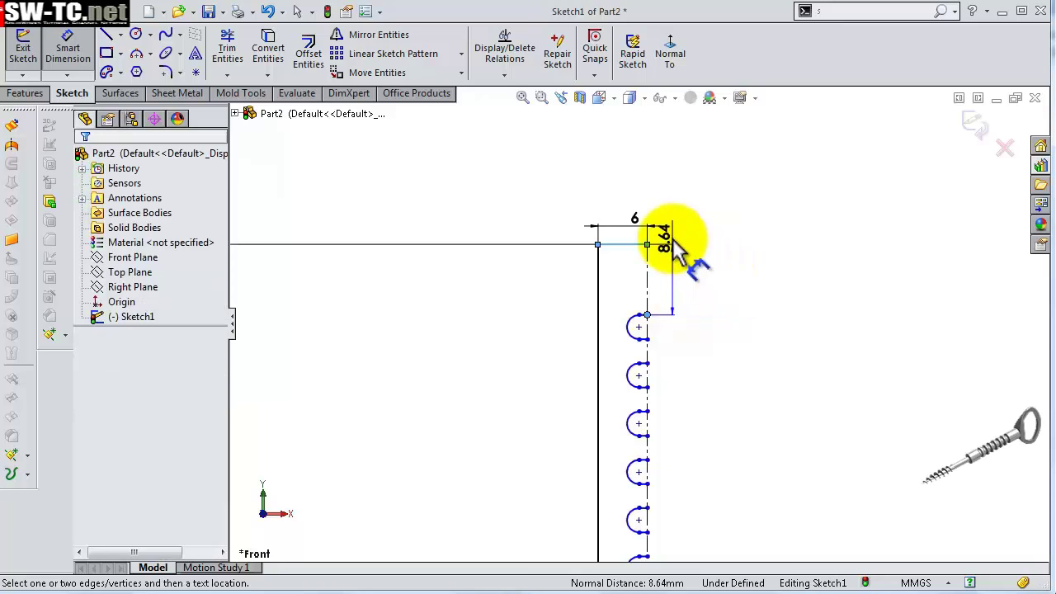
click(707, 279)
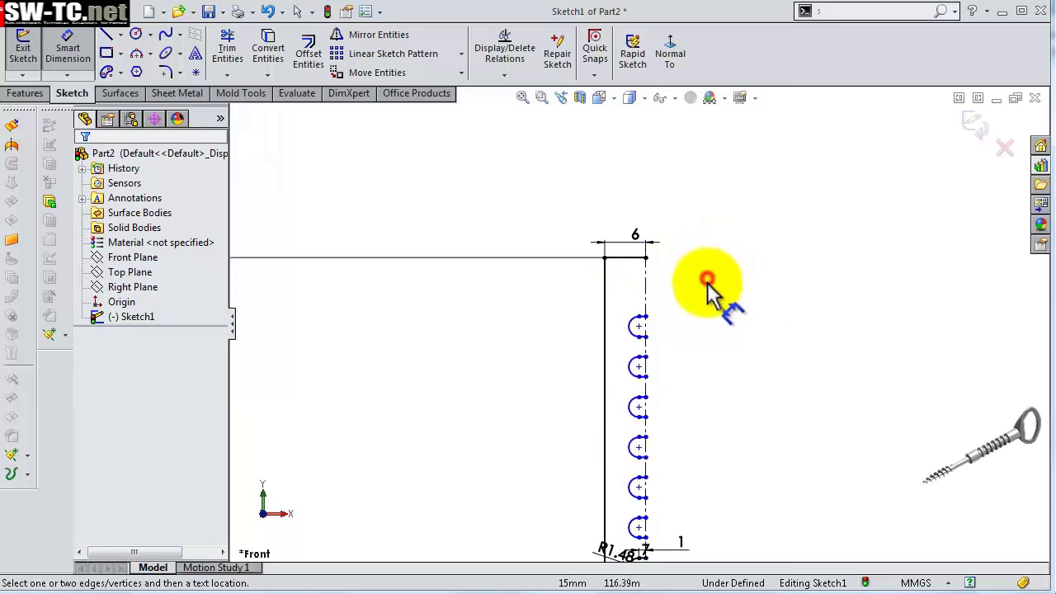
scroll(684, 437, up, 3)
scroll(684, 436, up, 1)
scroll(636, 459, down, 1)
scroll(621, 445, down, 4)
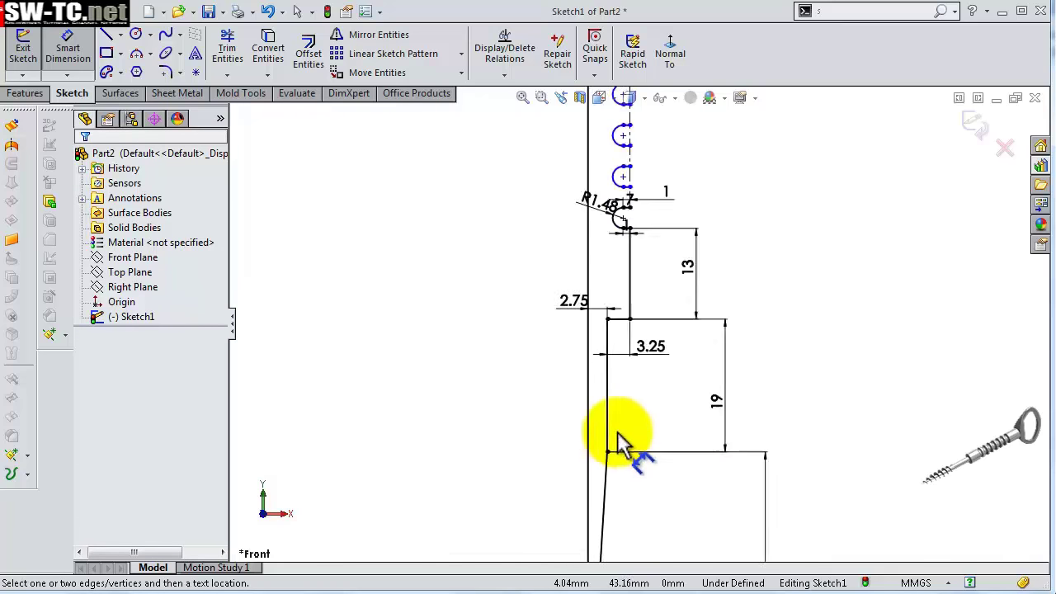
- Draw vertical centreline lines joining the top edge and the upper hook arcs
key(l)
click(681, 154)
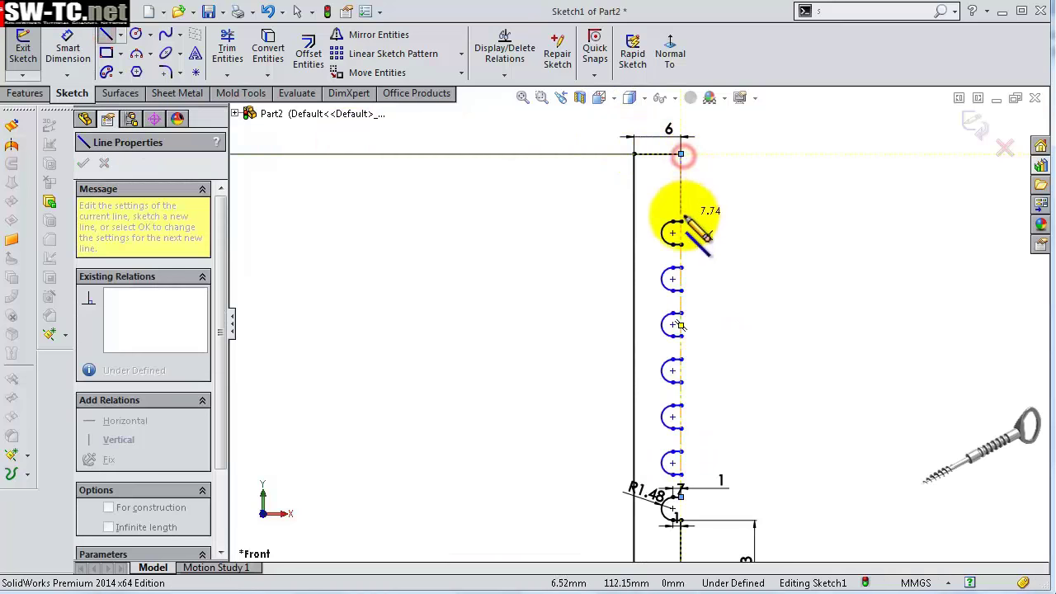
click(680, 222)
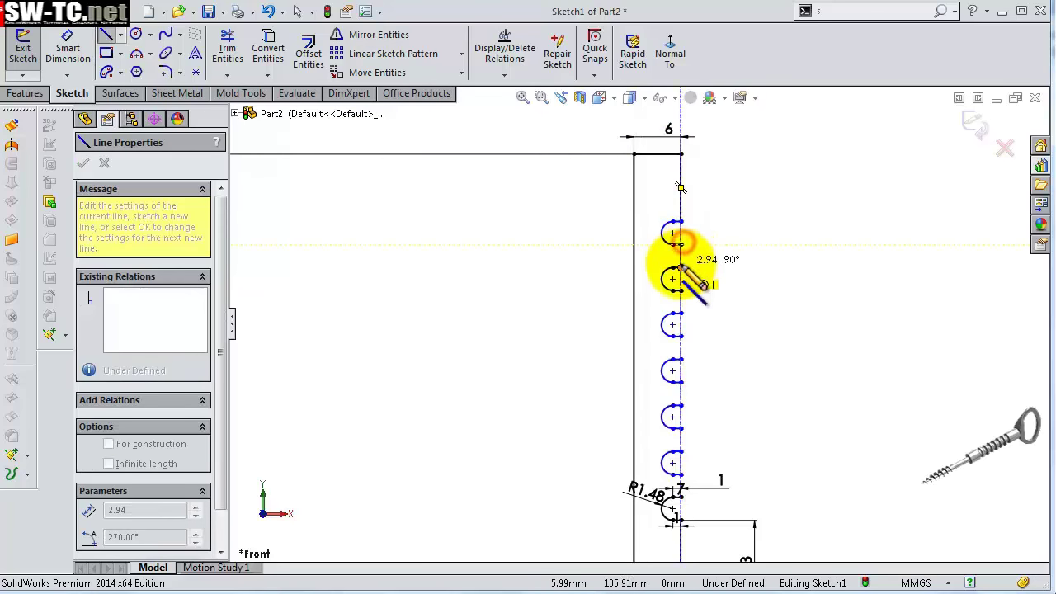
scroll(671, 297, down, 3)
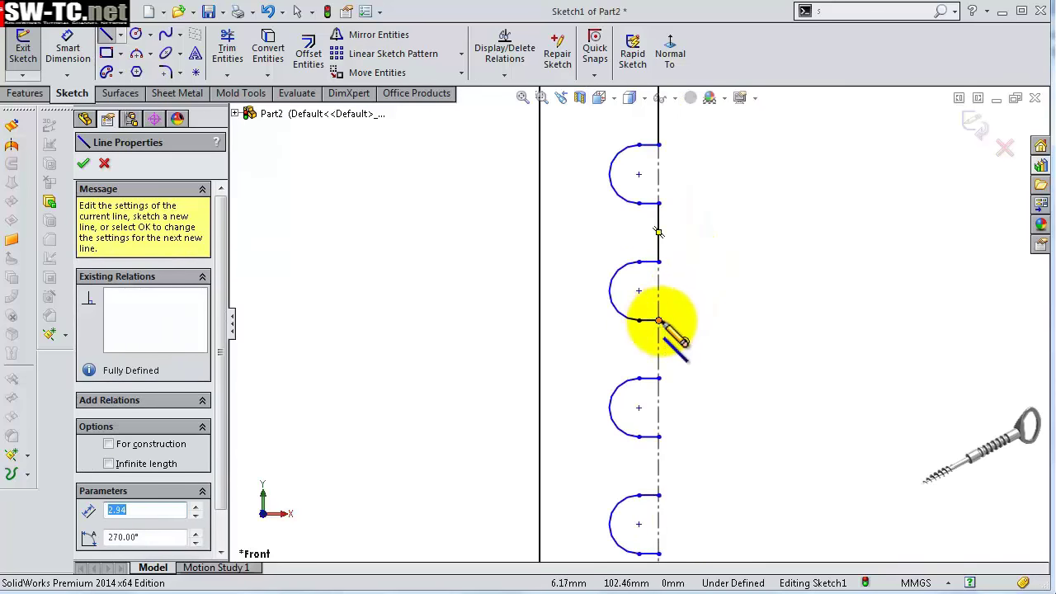
click(659, 378)
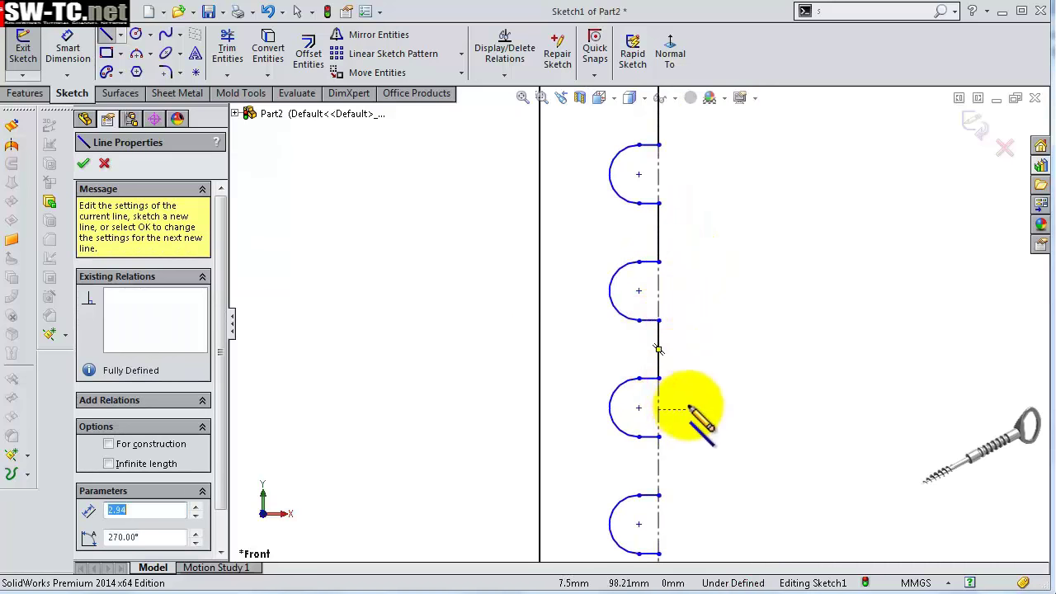
scroll(689, 408, down, 1)
scroll(679, 412, down, 1)
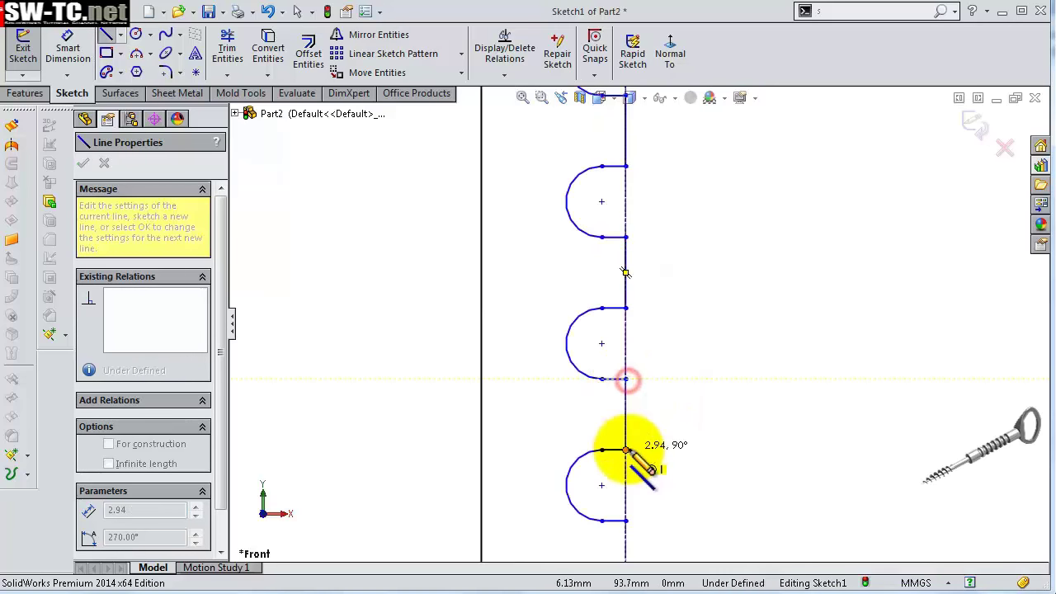
scroll(632, 434, up, 2)
- Join the remaining hook arcs down to the lower arc with vertical lines
click(632, 419)
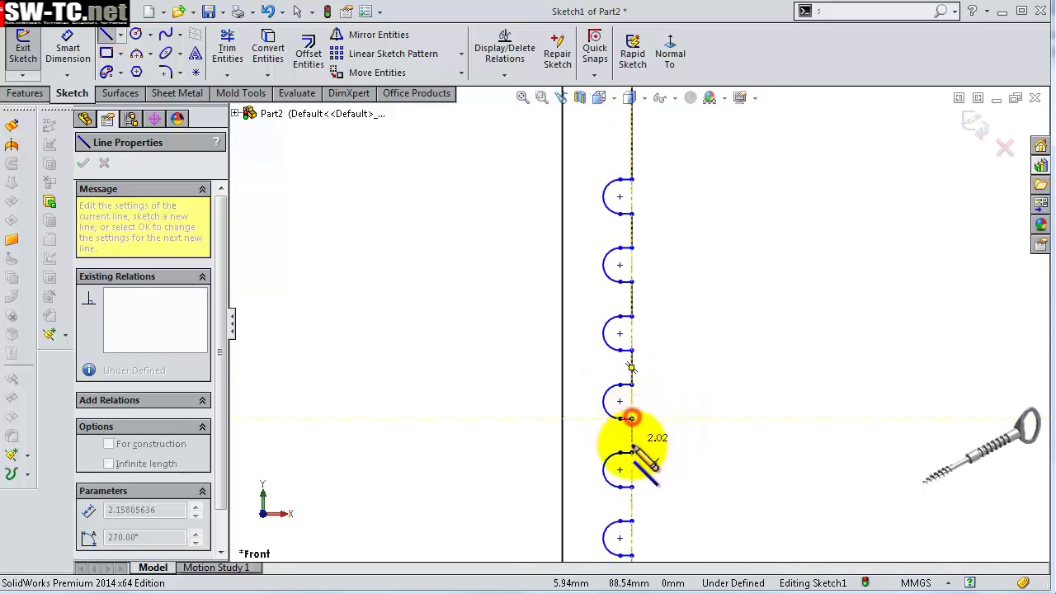
click(632, 453)
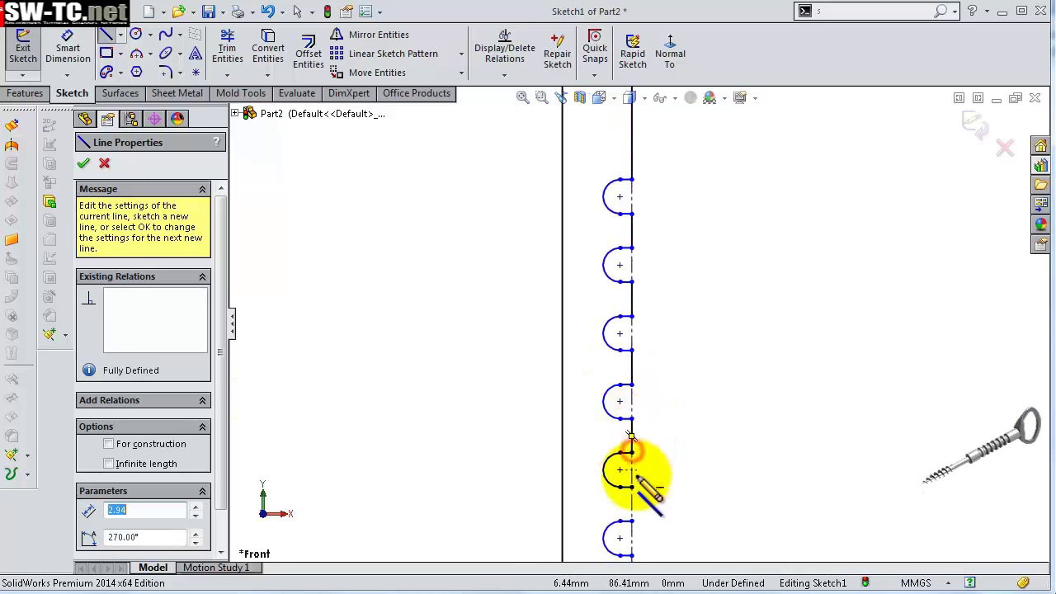
click(632, 522)
scroll(690, 450, up, 2)
scroll(608, 401, down, 3)
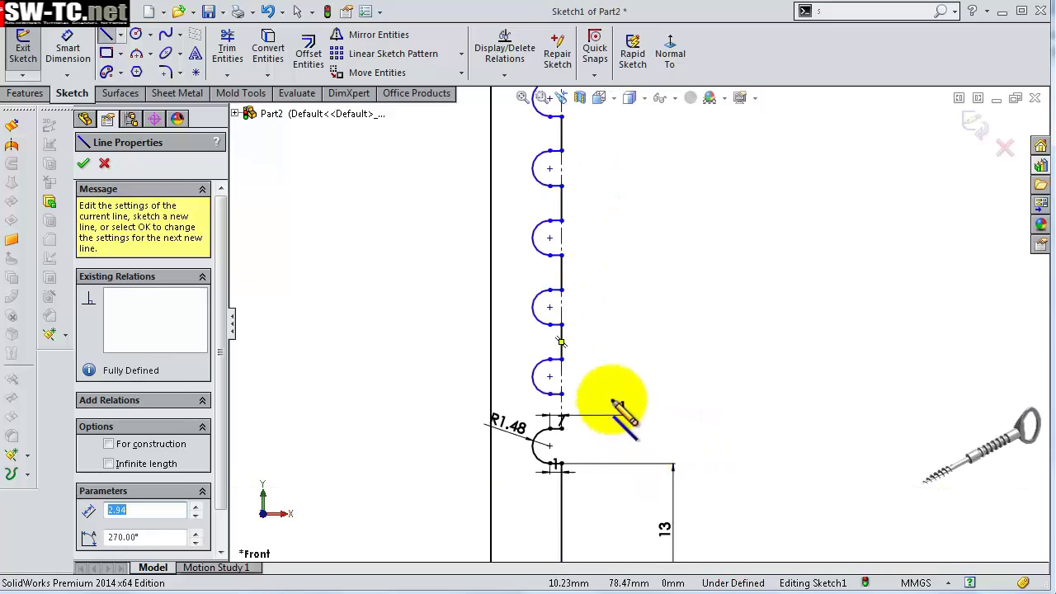
scroll(556, 377, down, 3)
scroll(503, 338, down, 2)
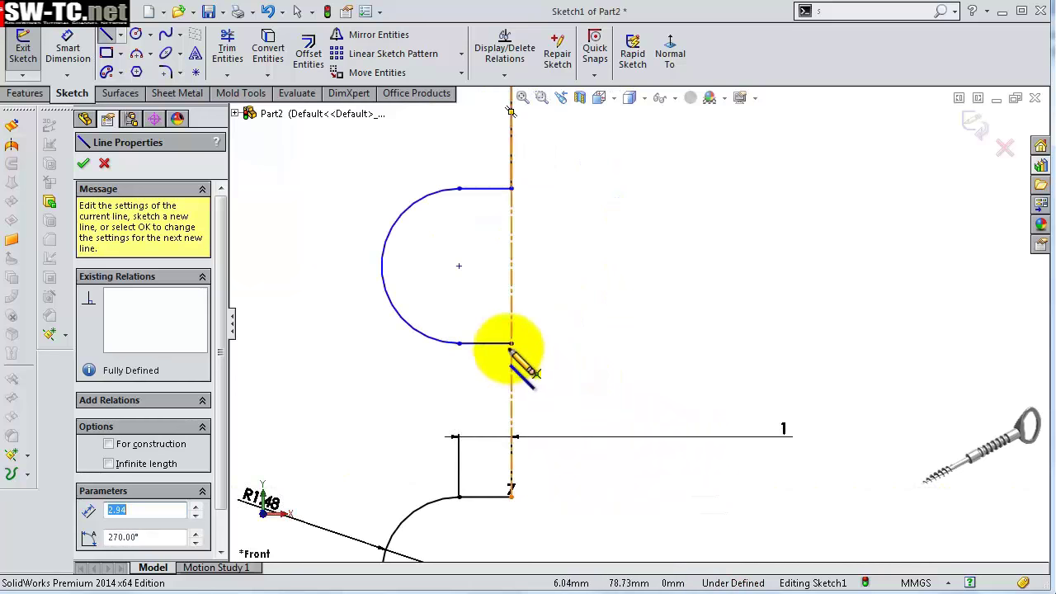
click(511, 491)
scroll(591, 416, up, 2)
scroll(513, 367, up, 3)
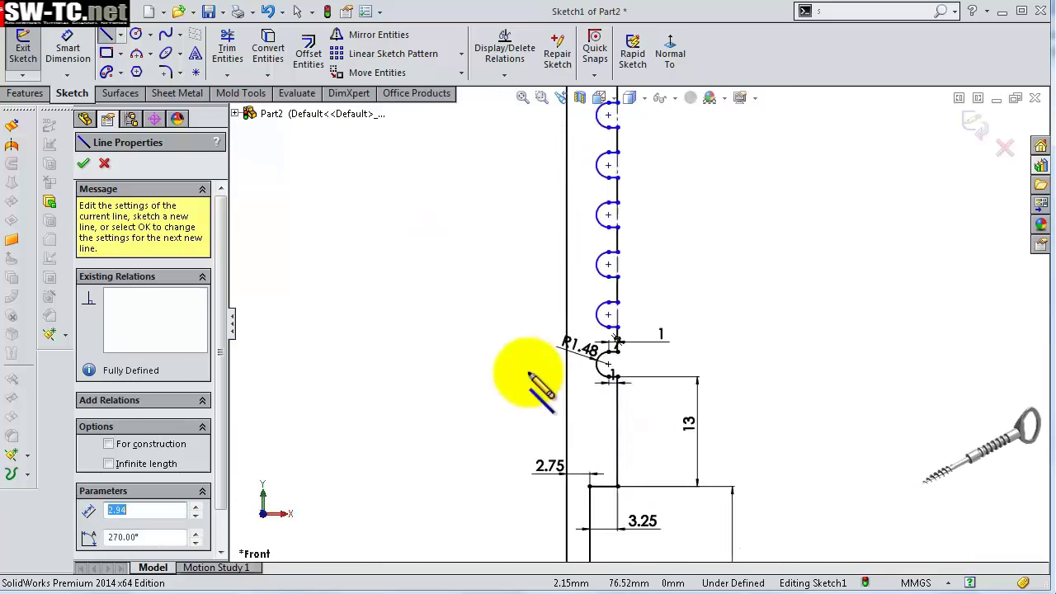
scroll(514, 361, up, 2)
key(Escape)
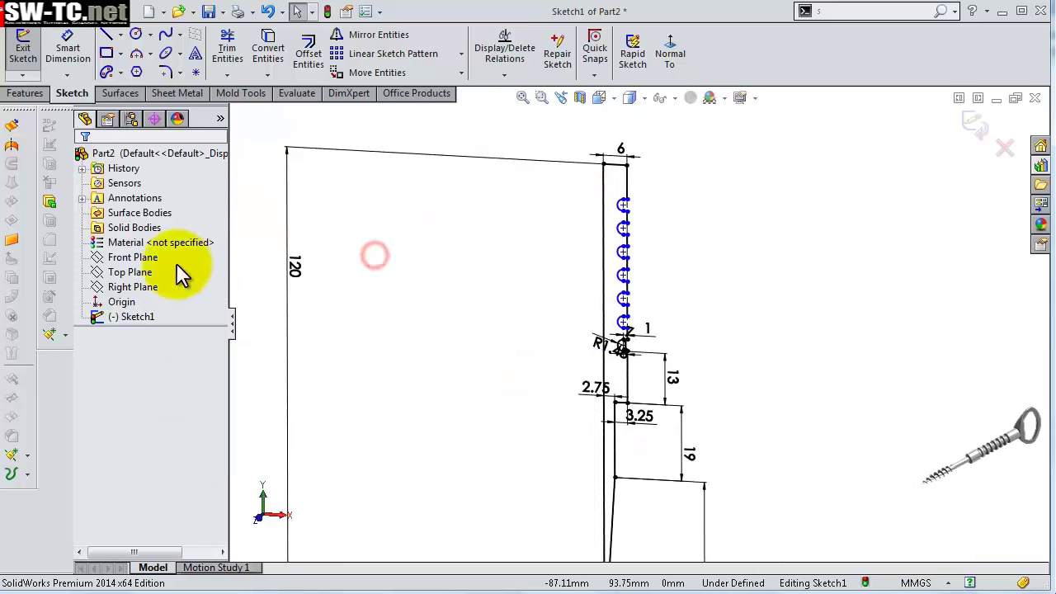
click(25, 94)
- Revolve the shank profile about its axis into a solid, Revolve3
click(74, 60)
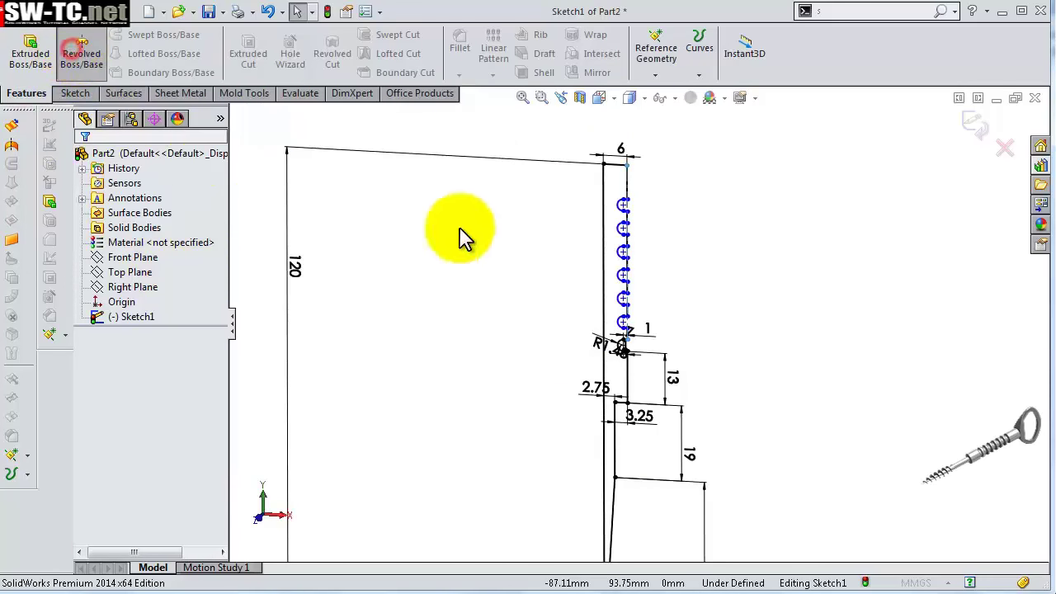
key(Return)
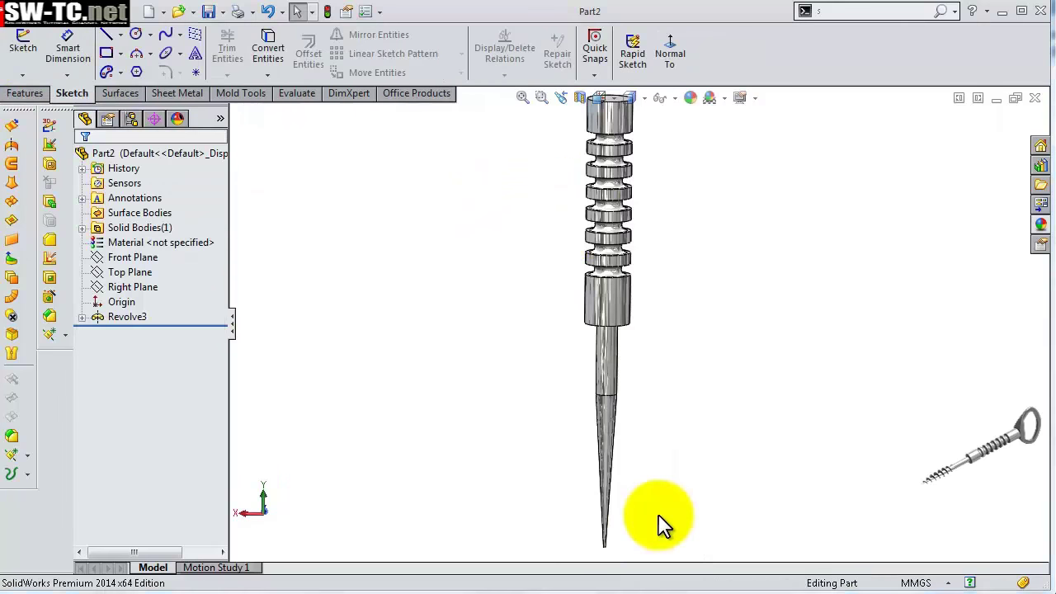
mouse_move(660, 523)
middle_down()
mouse_move(667, 488)
mouse_move(885, 427)
middle_up()
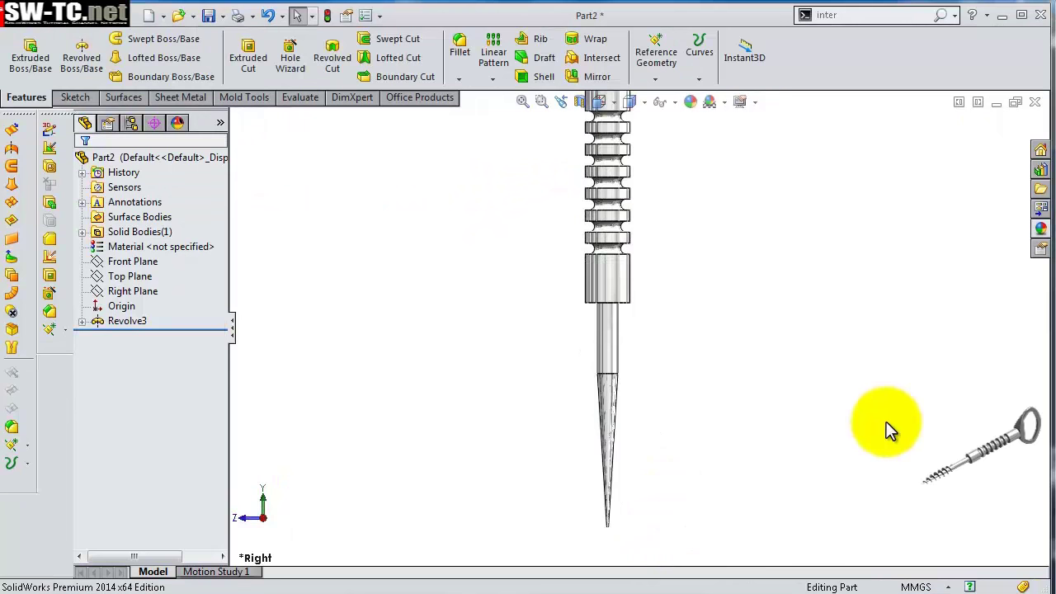
mouse_move(608, 428)
middle_down()
mouse_move(586, 346)
mouse_move(630, 490)
middle_up()
scroll(632, 495, down, 3)
scroll(637, 431, down, 2)
scroll(627, 396, down, 2)
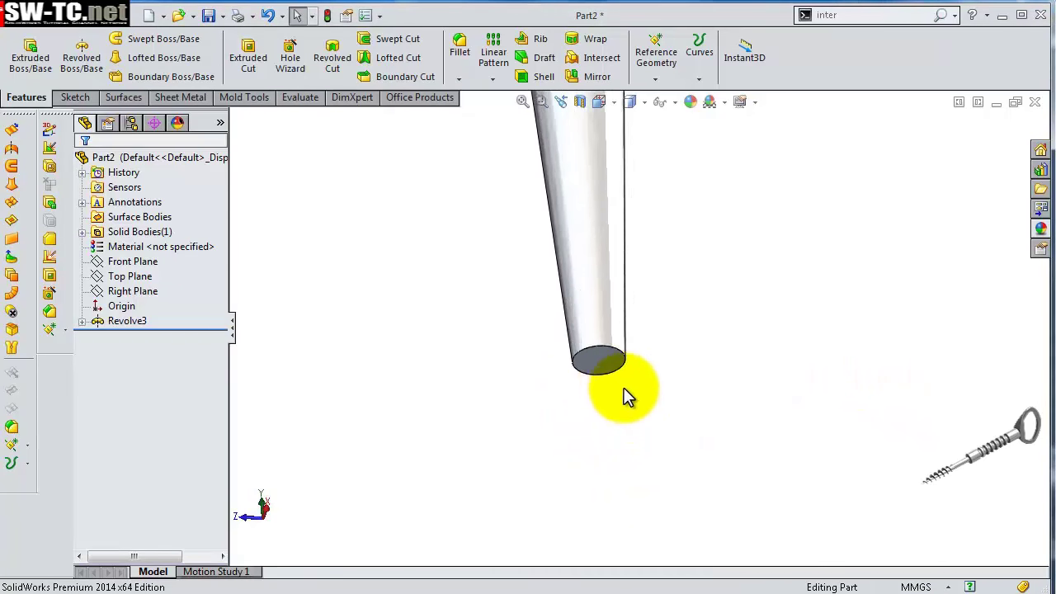
scroll(625, 396, down, 2)
- Start Sketch7 on the shank's end face and convert its edge into a circle
click(602, 330)
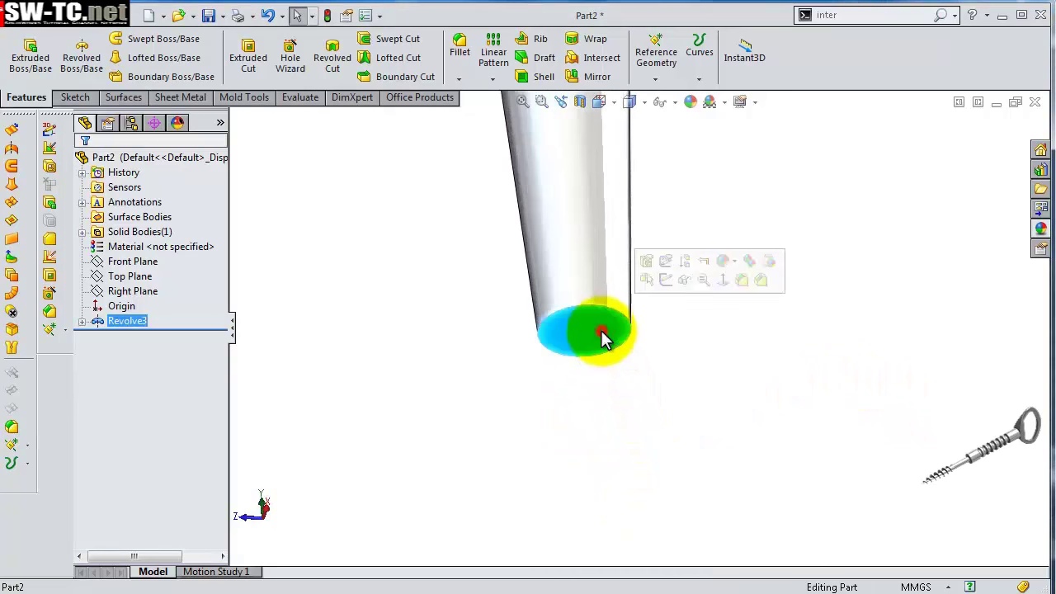
click(667, 281)
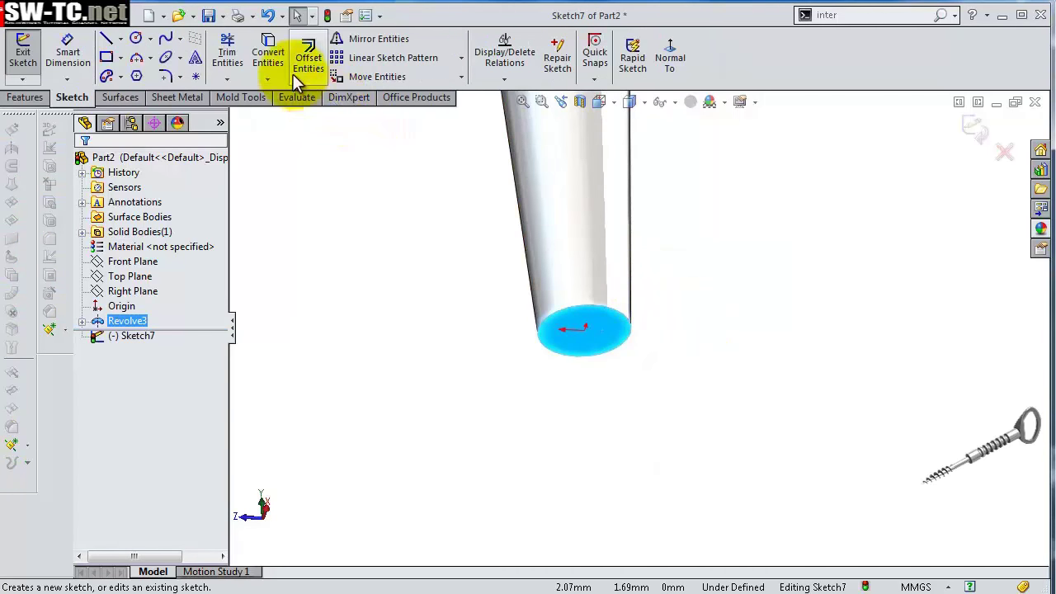
click(271, 58)
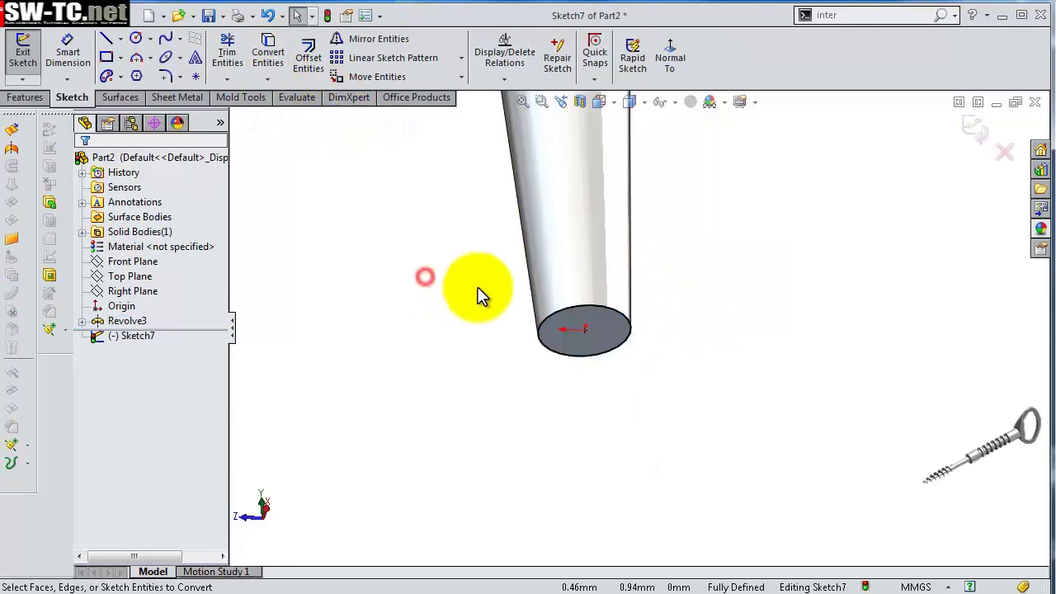
middle_drag(898, 161, 930, 165)
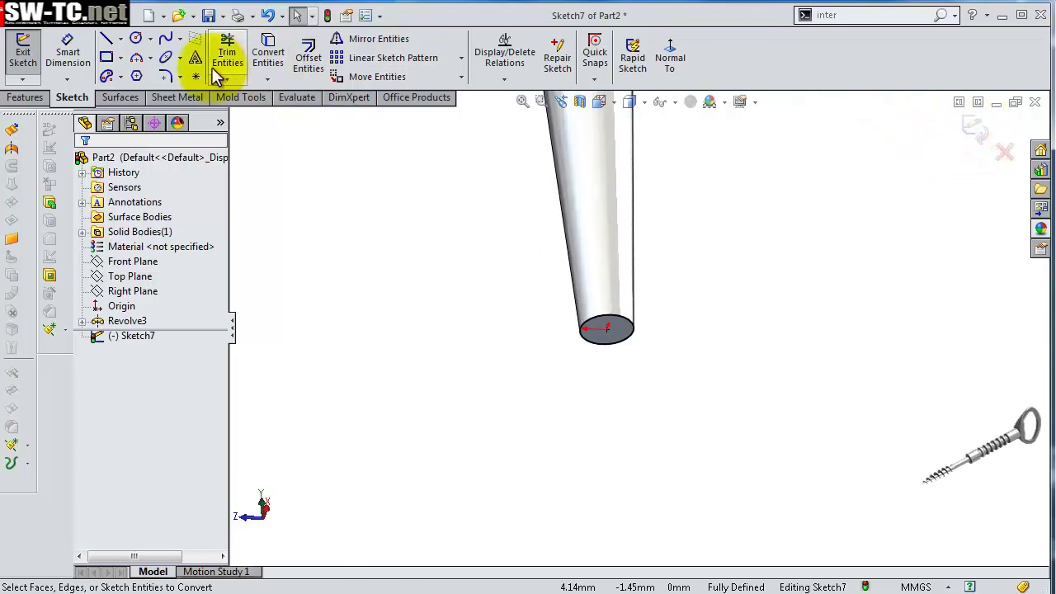
click(25, 97)
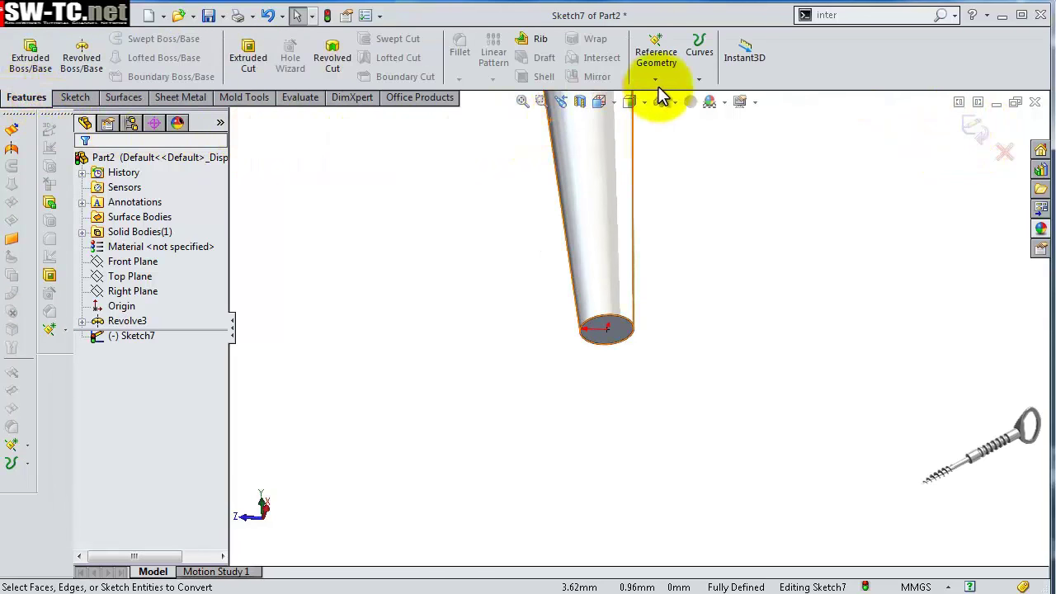
- Create a helix on the end circle: 5 mm pitch, 8 revolutions, reversed, 3.49° outward taper
click(701, 85)
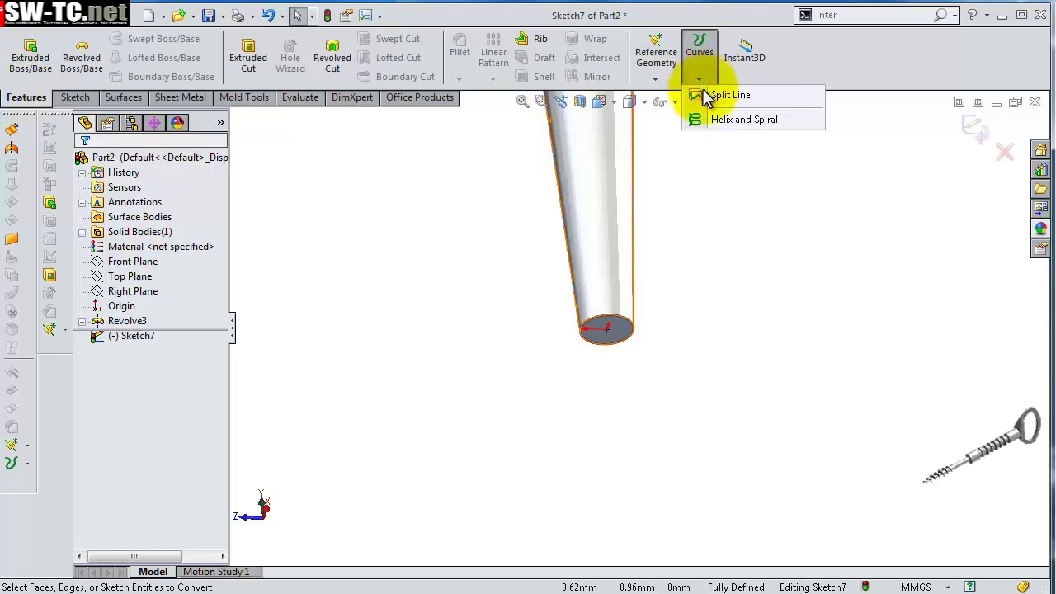
click(713, 121)
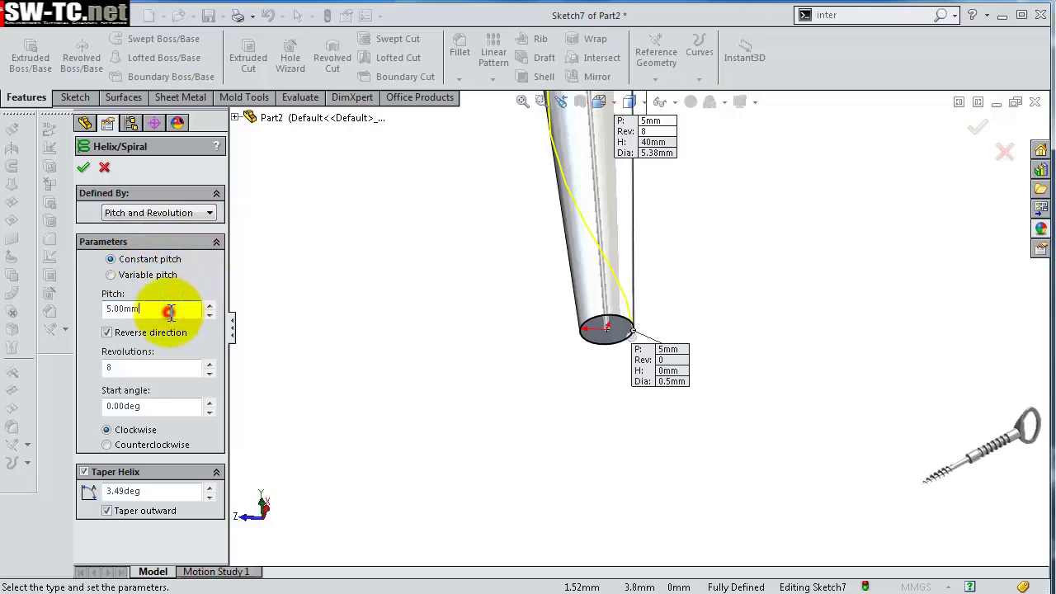
drag(170, 309, 101, 312)
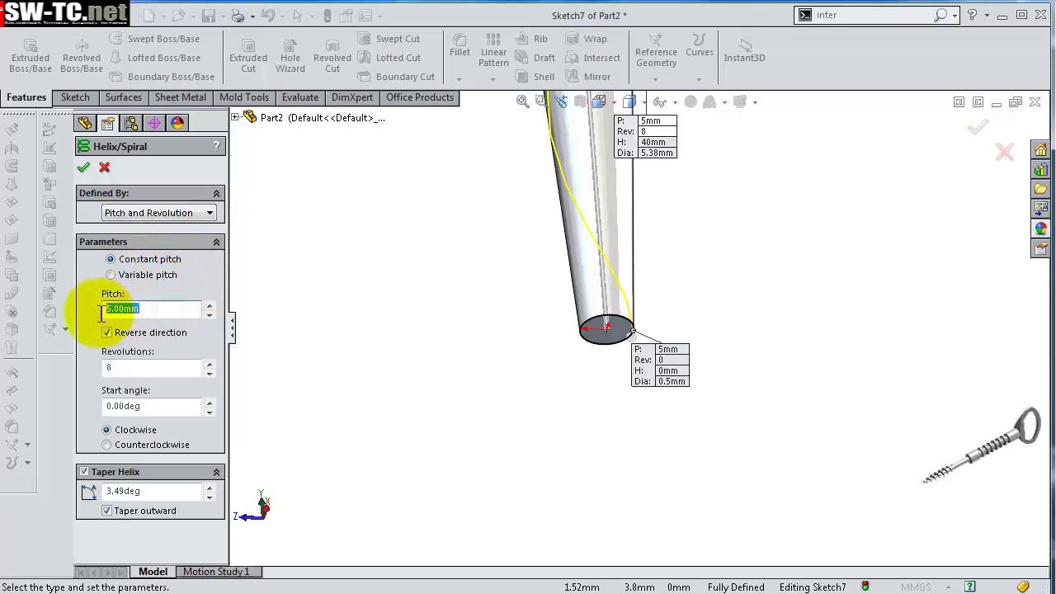
click(157, 338)
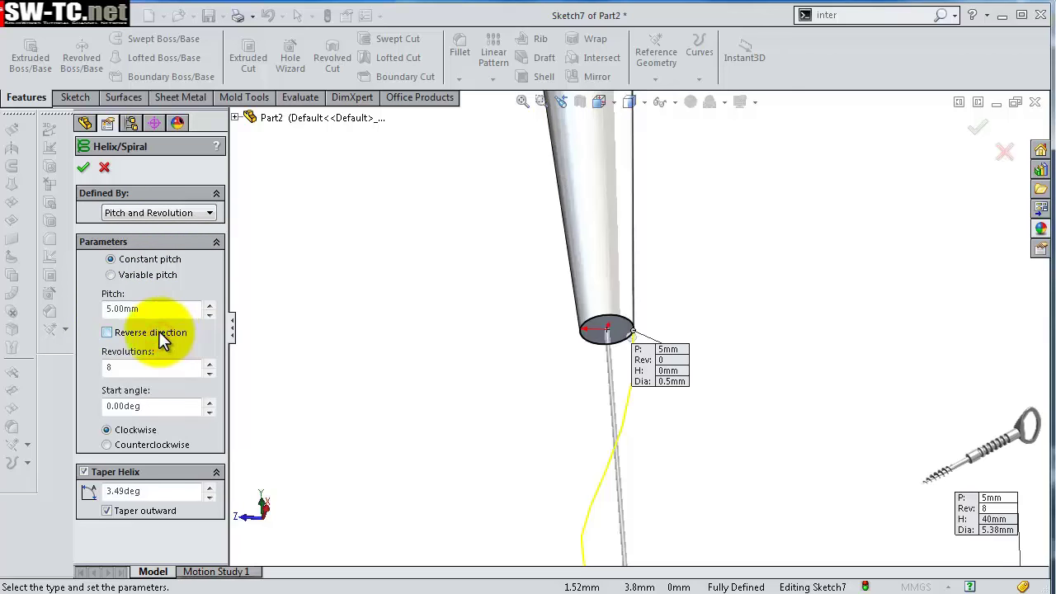
click(163, 338)
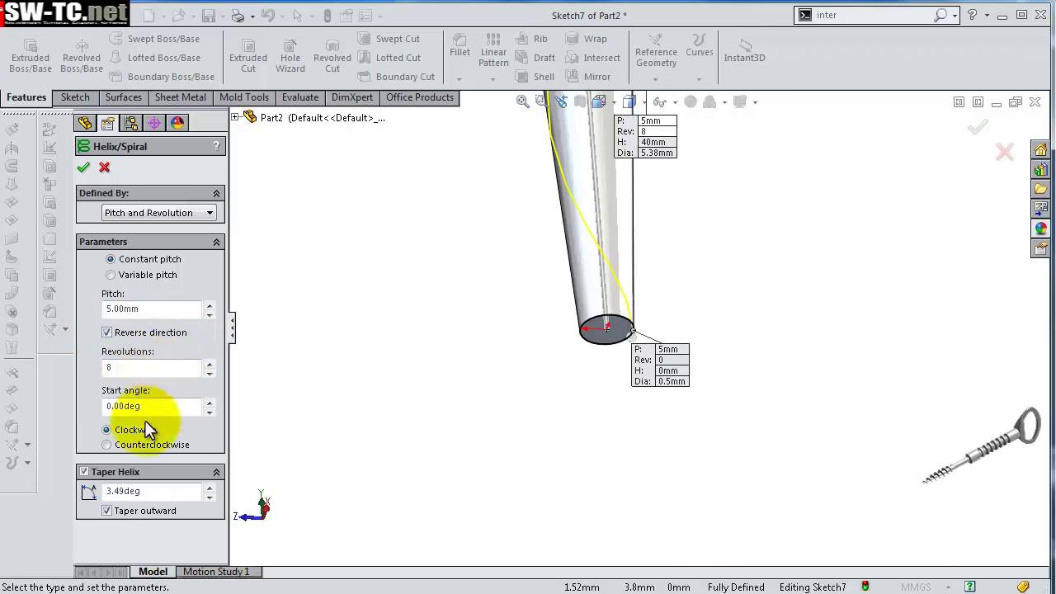
click(85, 472)
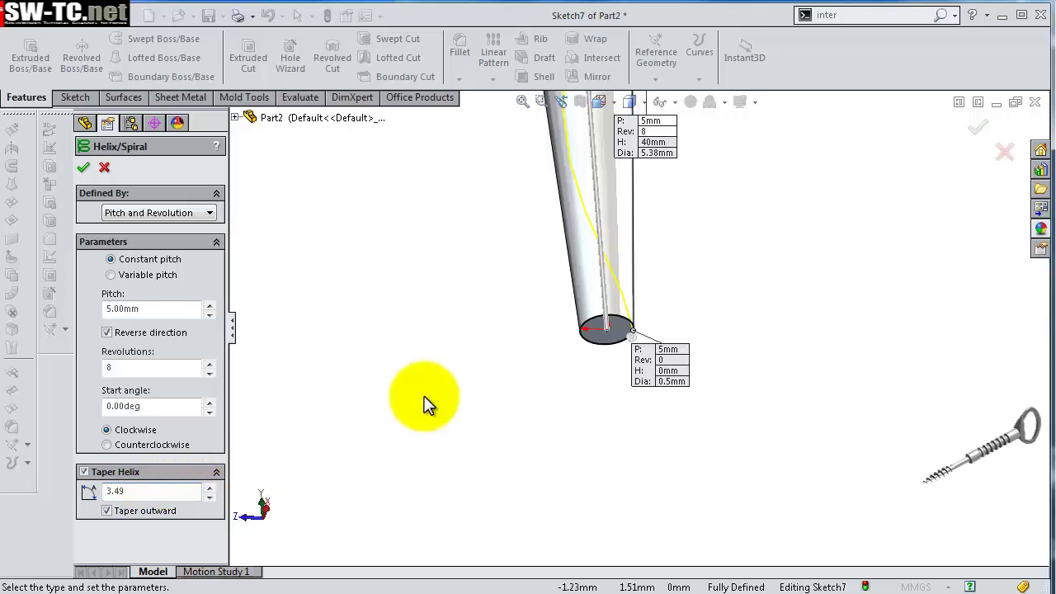
middle_drag(429, 401, 552, 313)
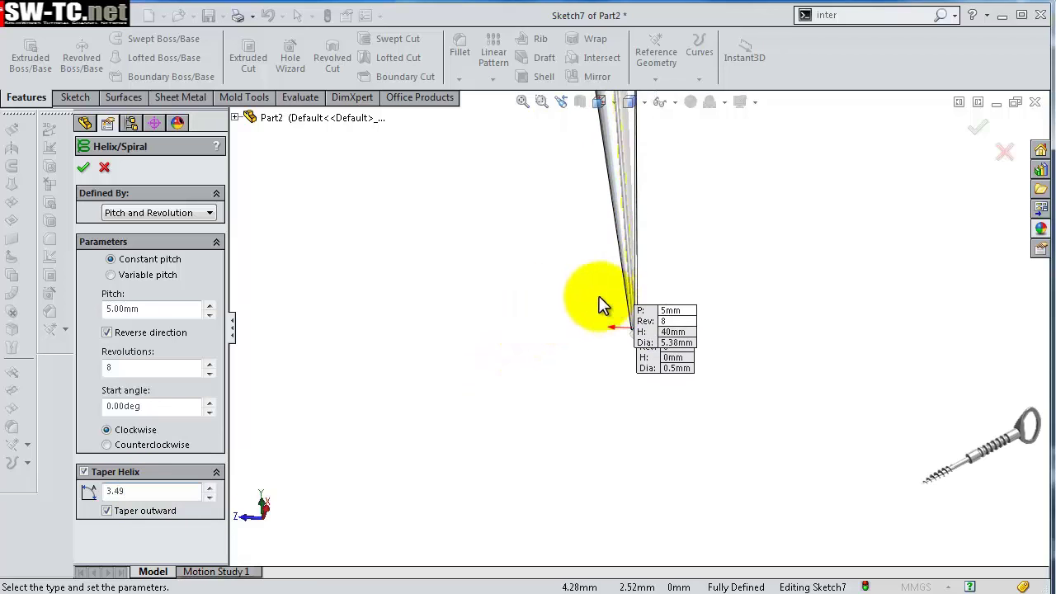
scroll(644, 214, down, 2)
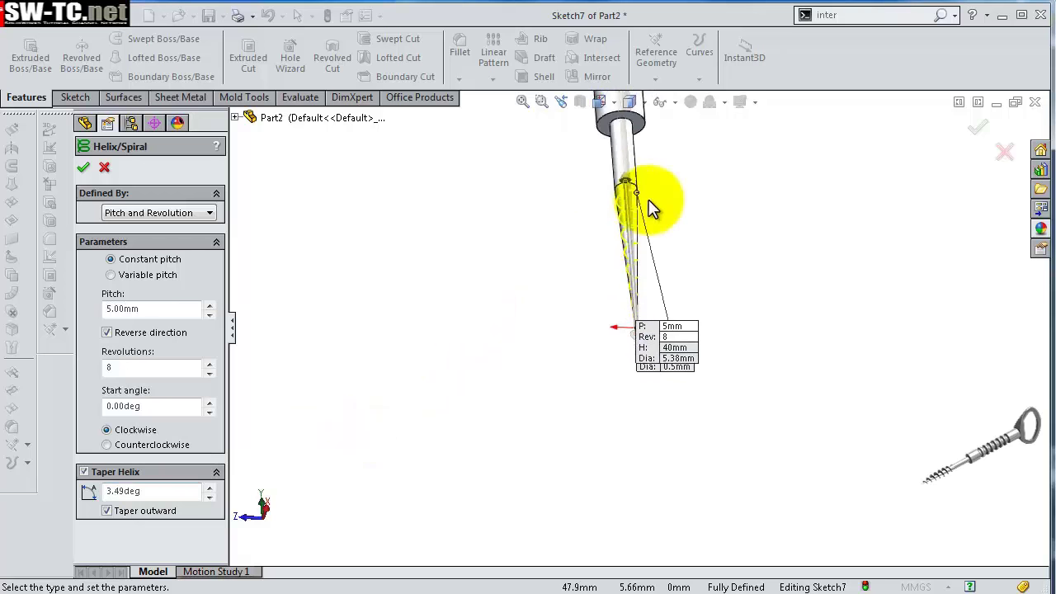
scroll(650, 207, down, 2)
scroll(648, 239, down, 2)
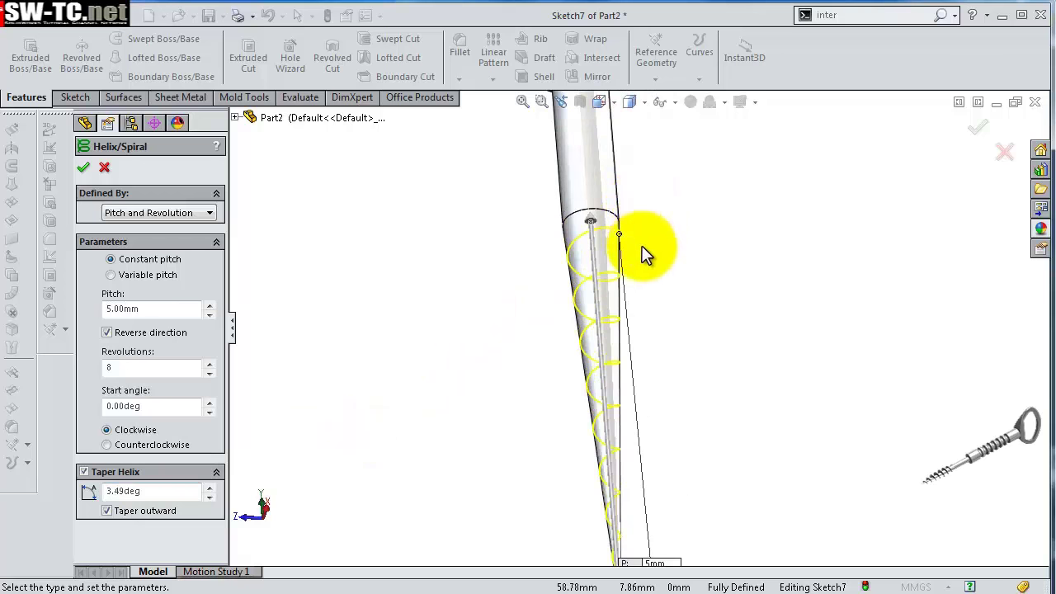
click(972, 125)
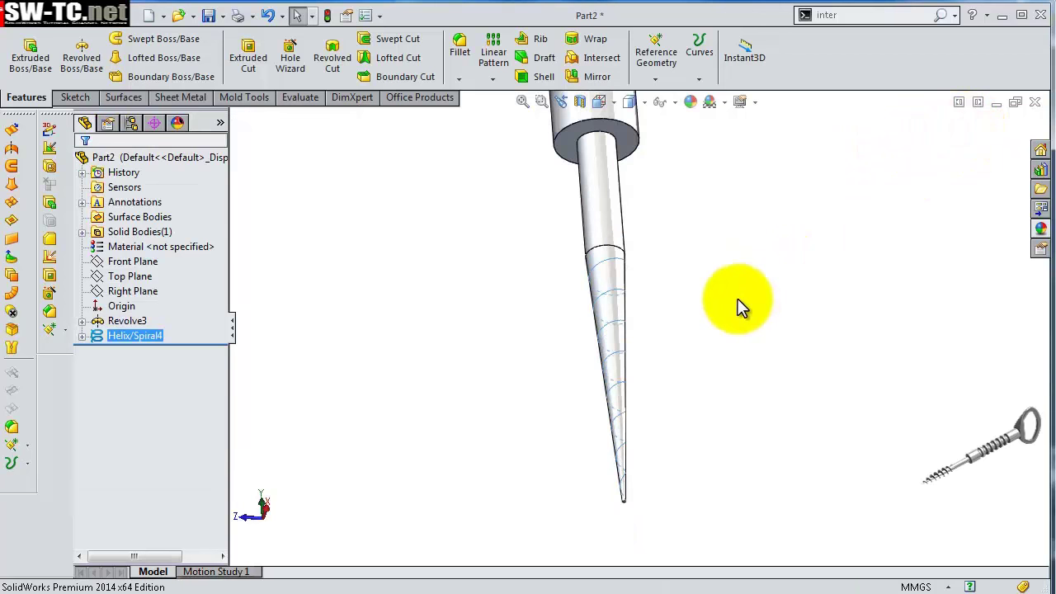
middle_drag(740, 303, 736, 323)
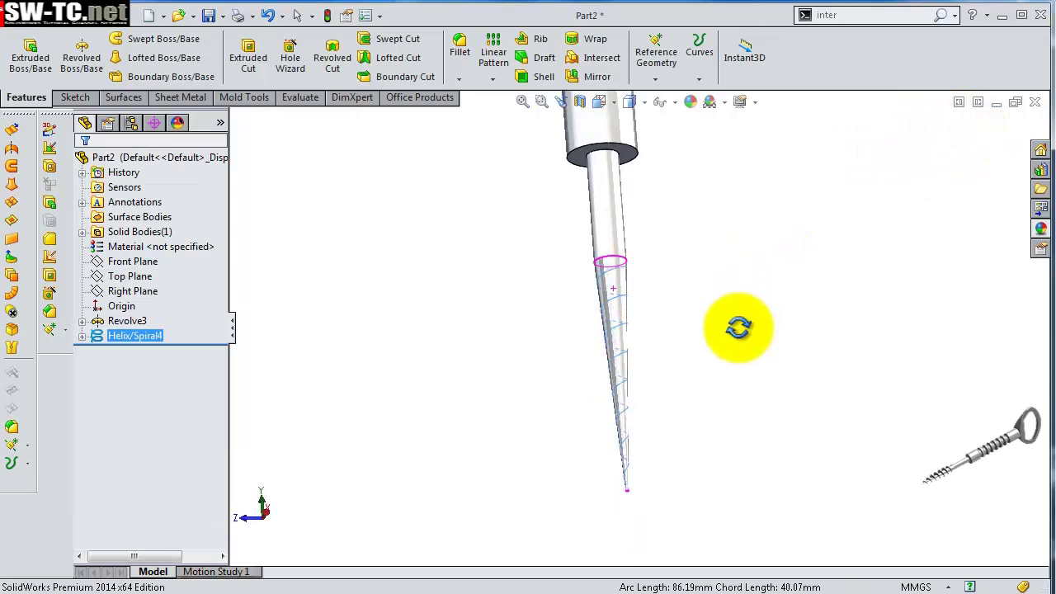
click(730, 319)
click(706, 330)
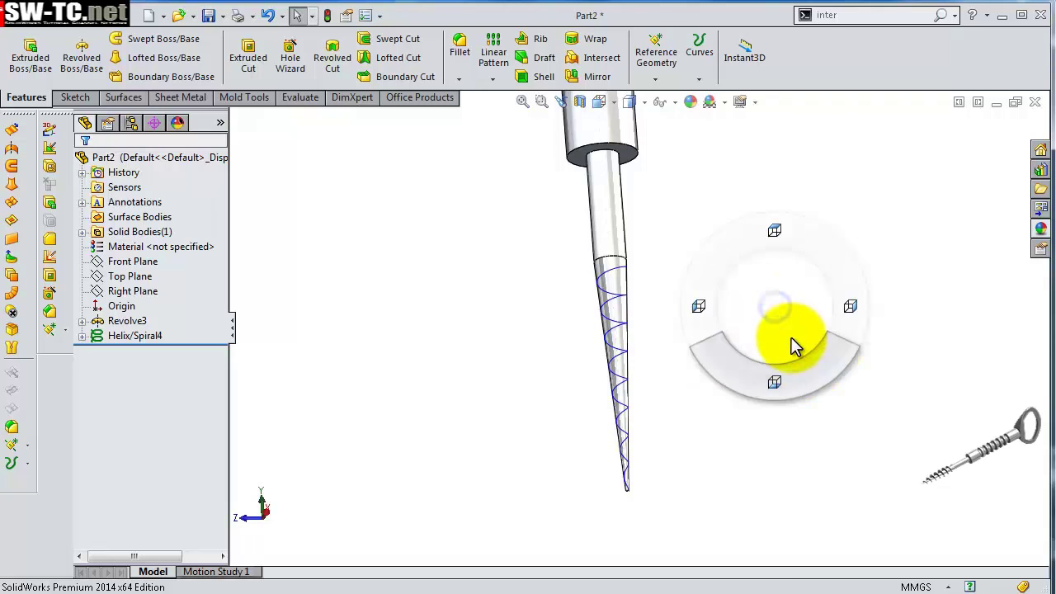
right_drag(792, 338, 779, 372)
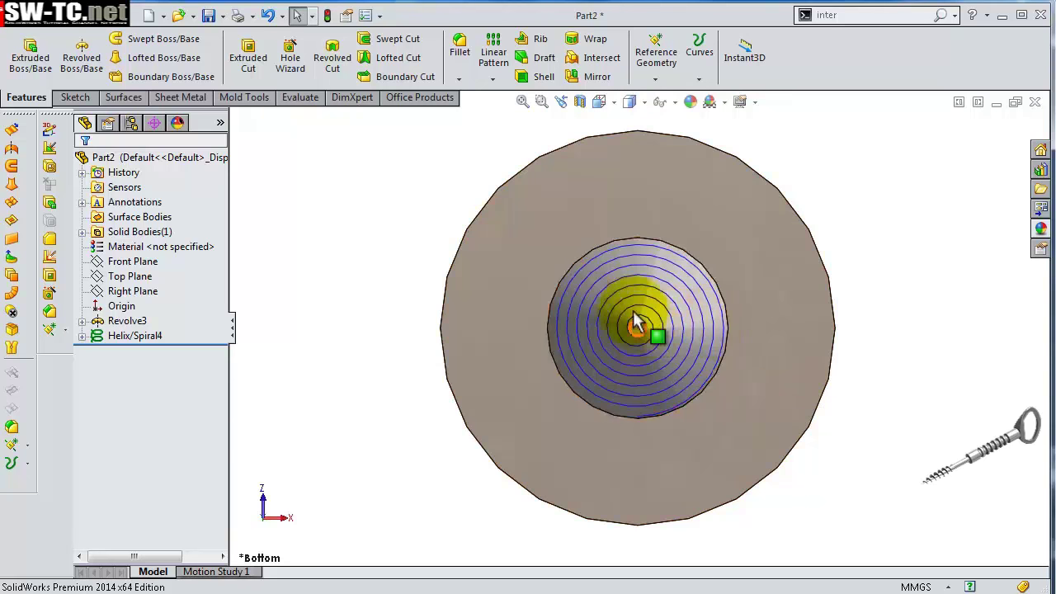
scroll(636, 259, down, 3)
scroll(589, 377, down, 3)
scroll(637, 359, down, 2)
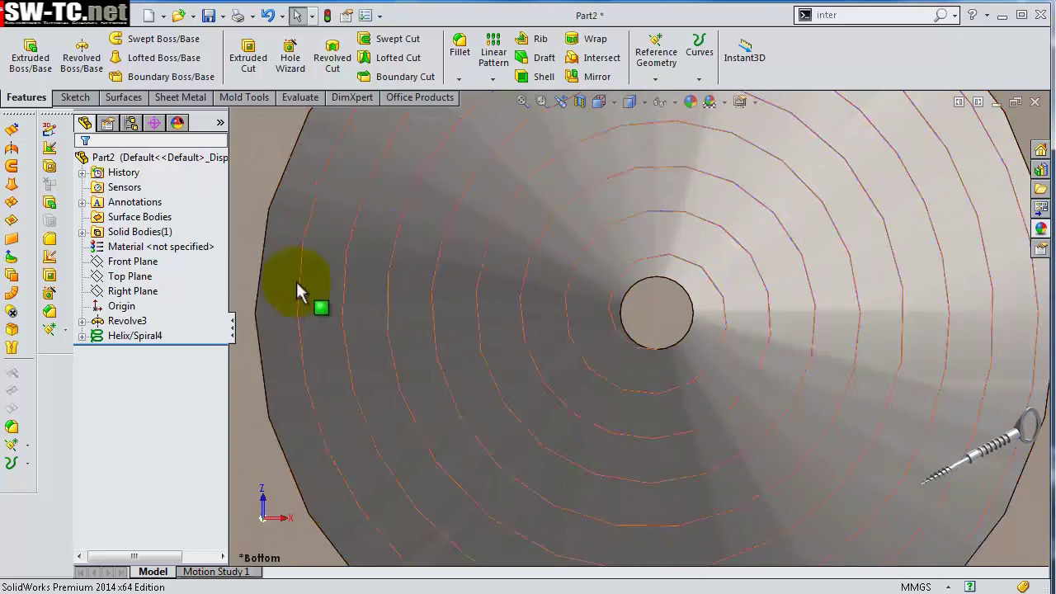
click(153, 262)
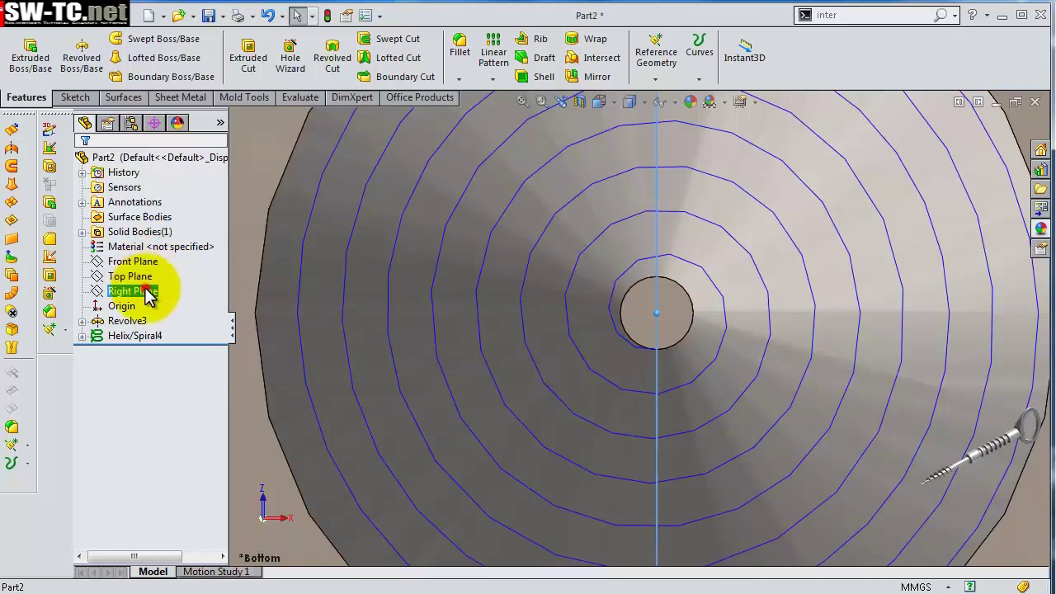
key(f)
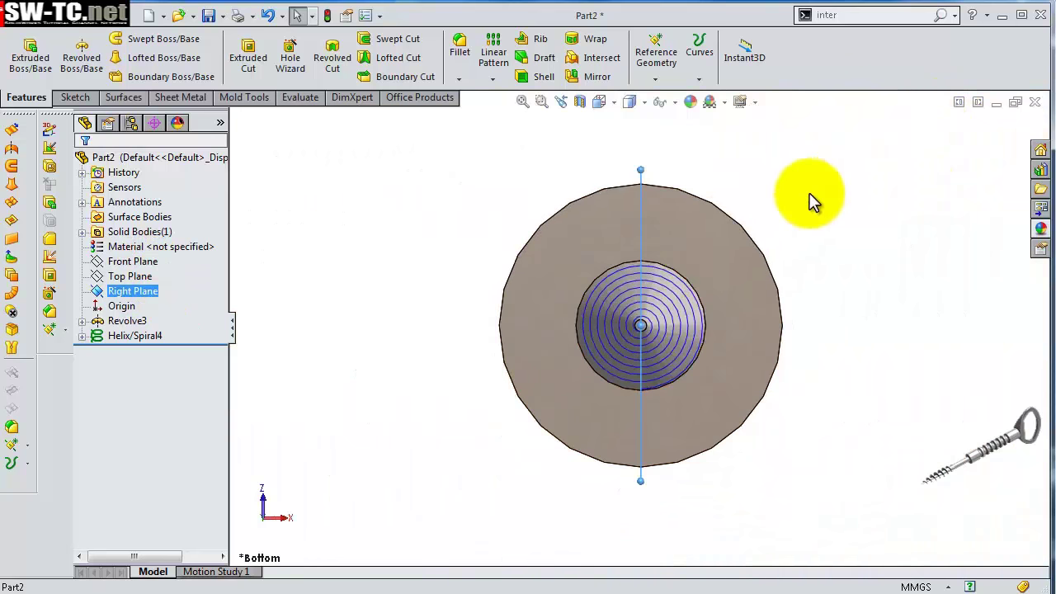
mouse_move(809, 200)
middle_down()
mouse_move(764, 240)
mouse_move(830, 330)
middle_up()
scroll(783, 245, up, 3)
scroll(783, 245, up, 2)
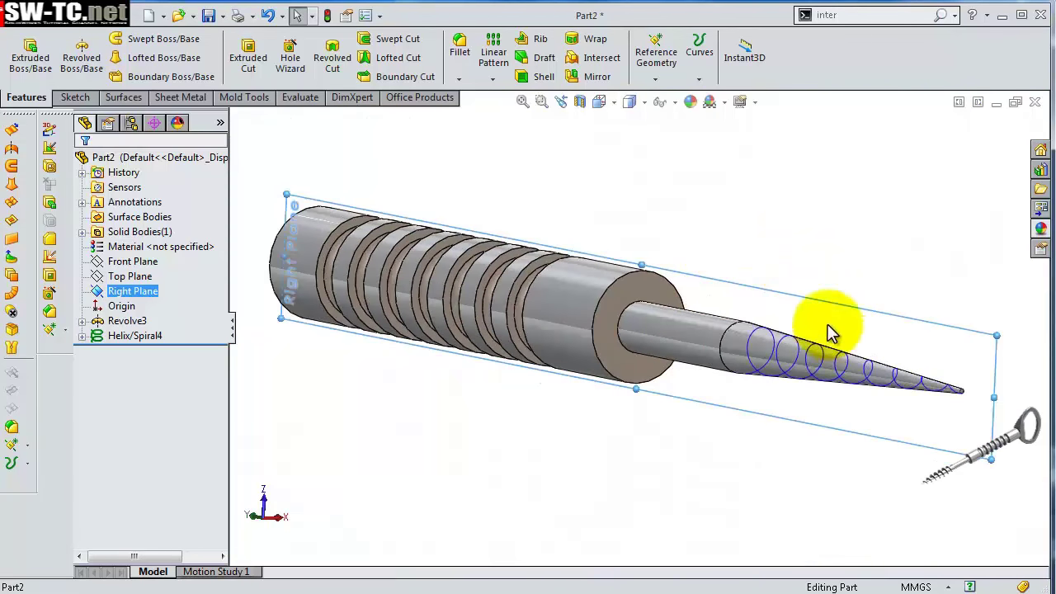
- Open a sketch on the Right Plane, view it normal, and zoom into the needle tip
click(188, 295)
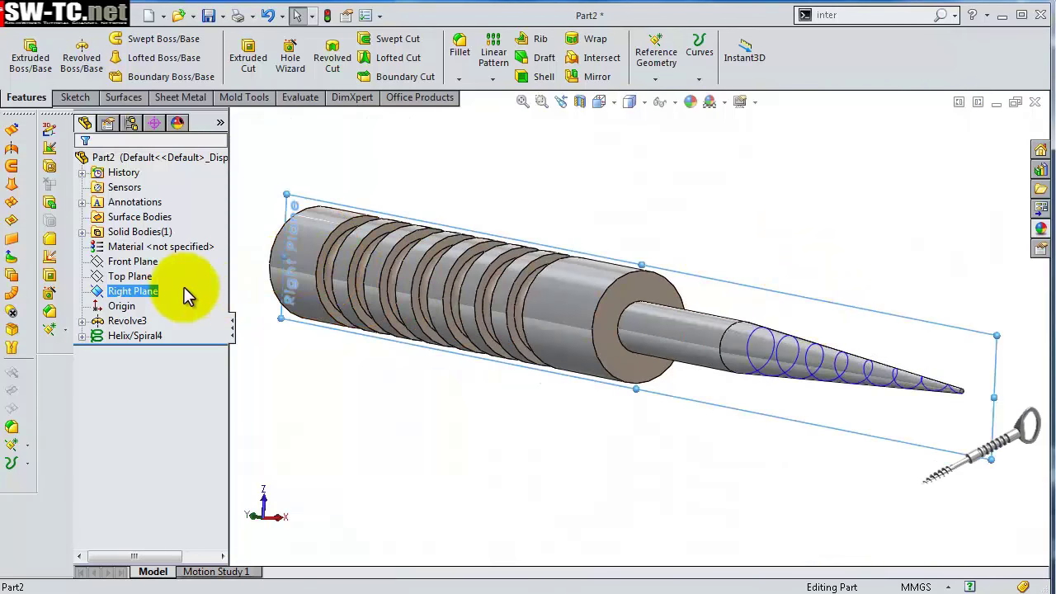
click(140, 278)
click(138, 270)
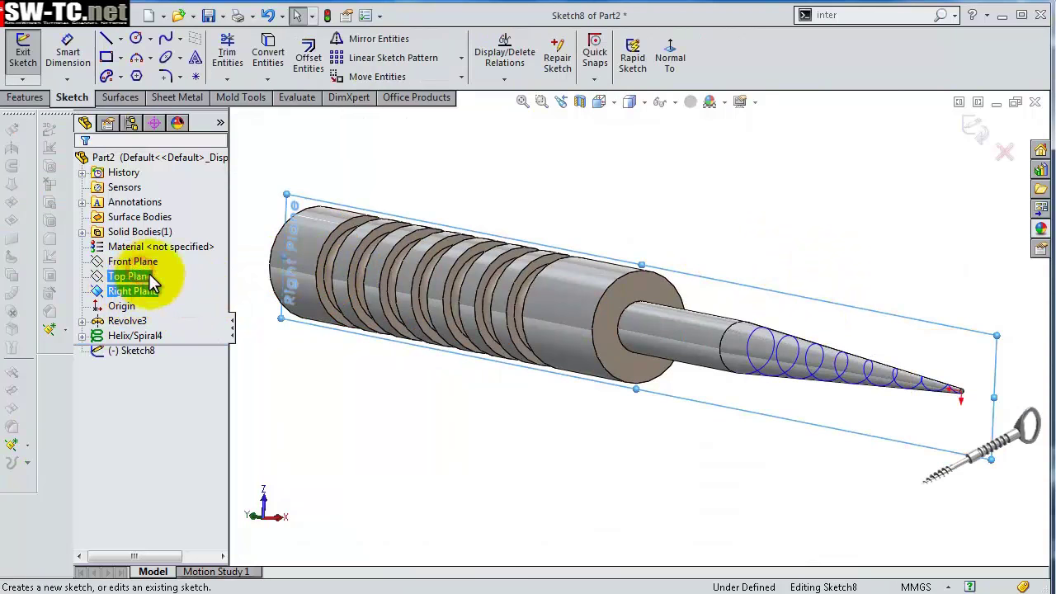
click(669, 56)
scroll(652, 503, down, 3)
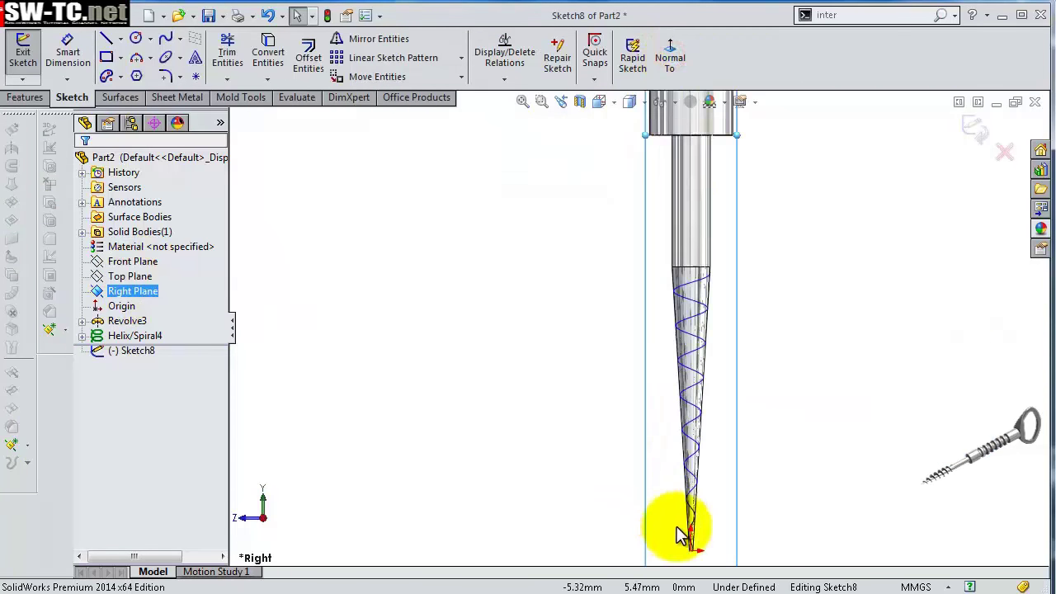
scroll(693, 470, down, 2)
scroll(676, 420, down, 2)
scroll(655, 416, down, 2)
scroll(605, 502, down, 1)
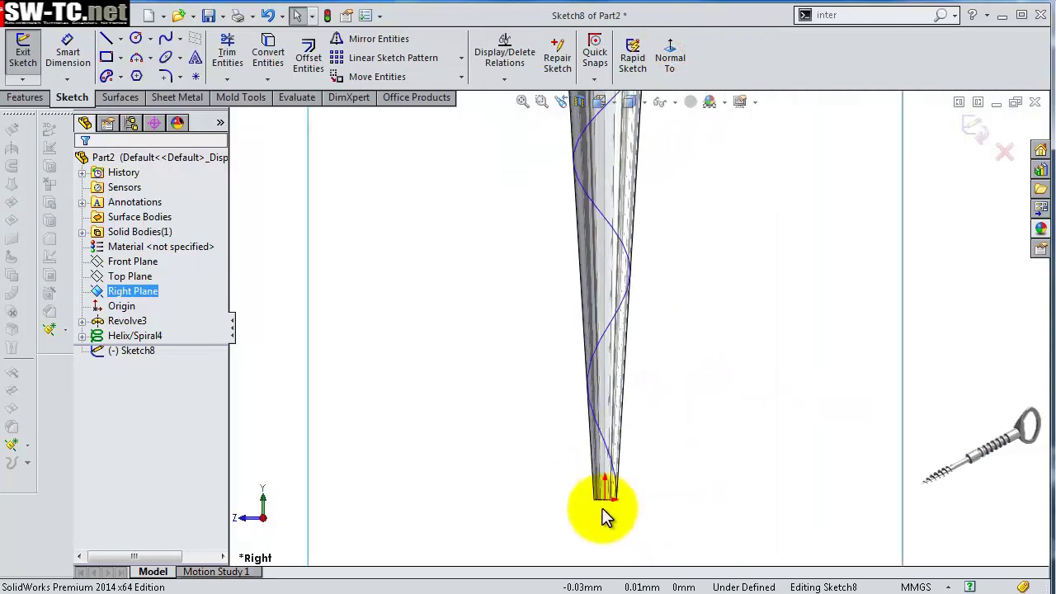
scroll(644, 460, down, 2)
scroll(660, 408, down, 3)
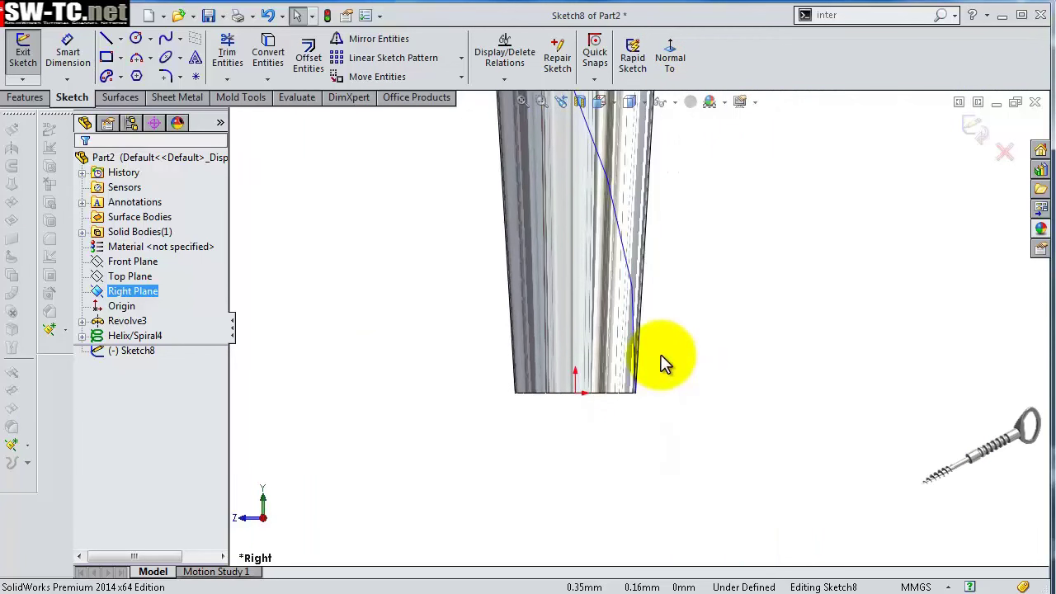
- Draw a closed triangle beside the tip with a vertical left side
key(s)
click(694, 388)
click(684, 308)
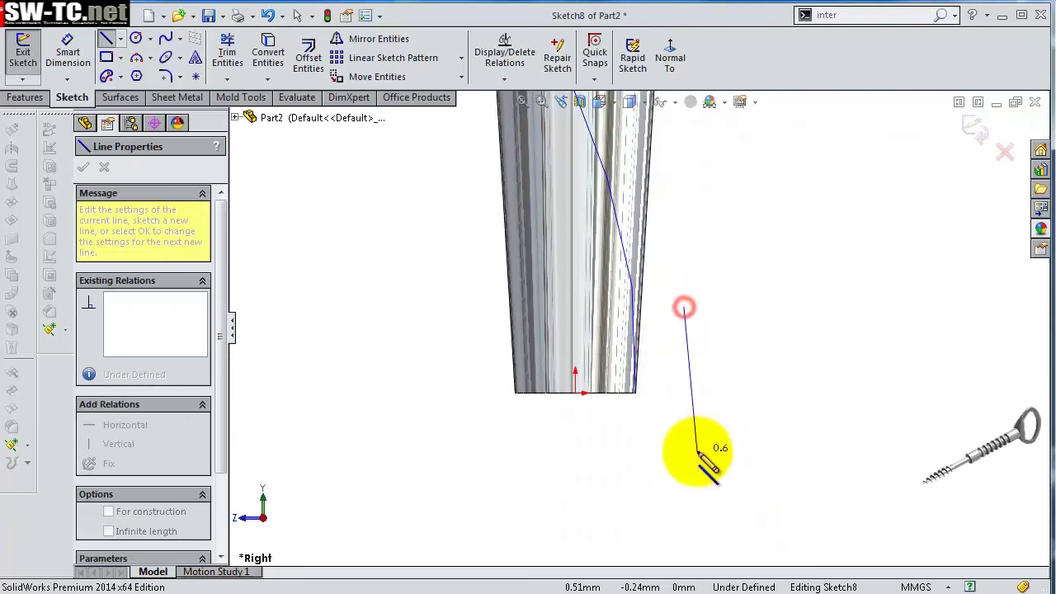
click(685, 471)
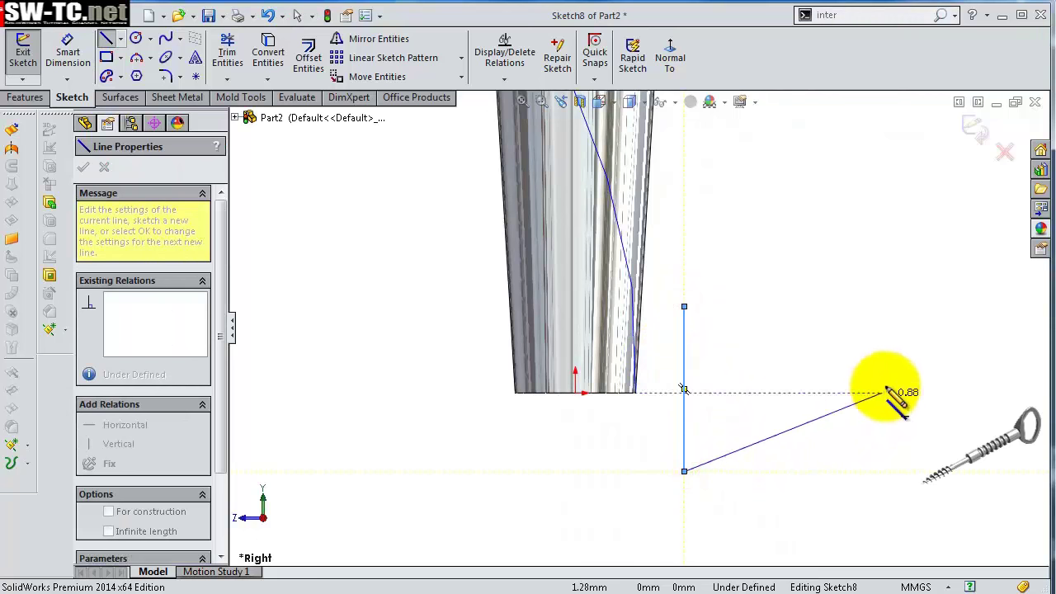
click(883, 389)
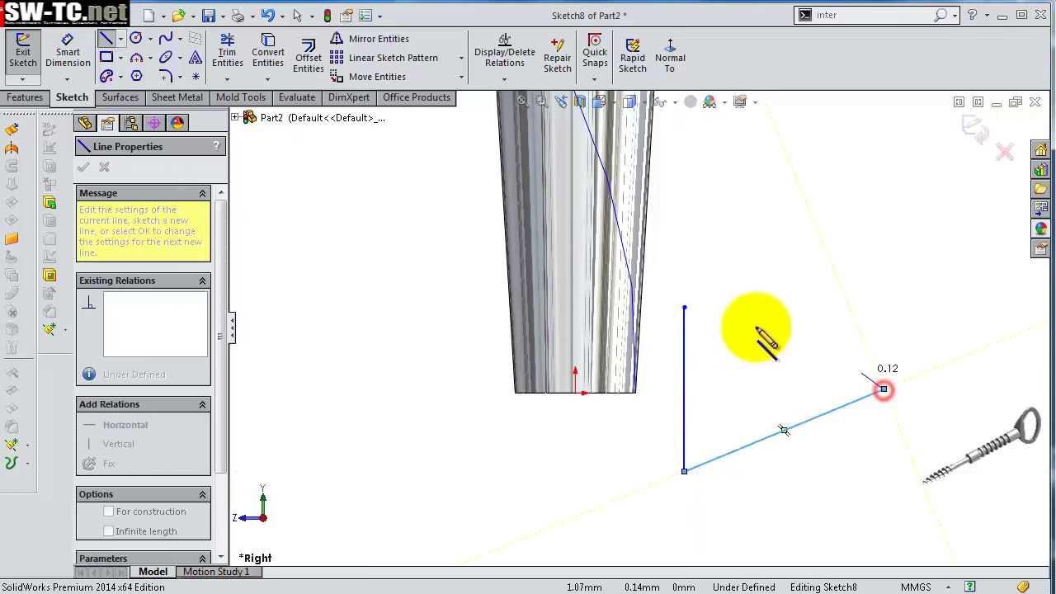
click(684, 308)
- Dimension the triangle's vertical side to 1 mm
key(s)
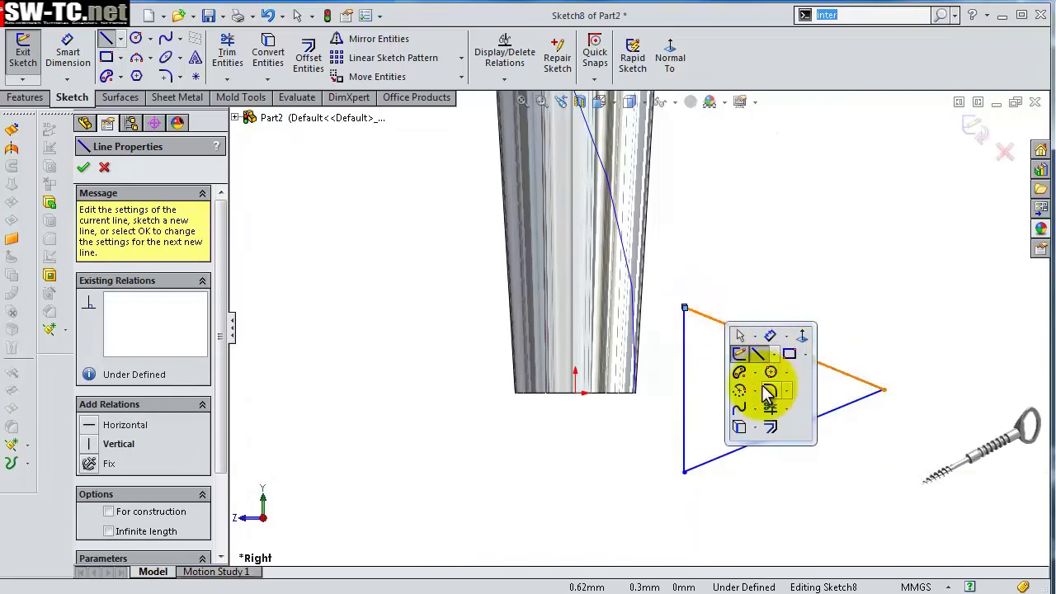
click(772, 338)
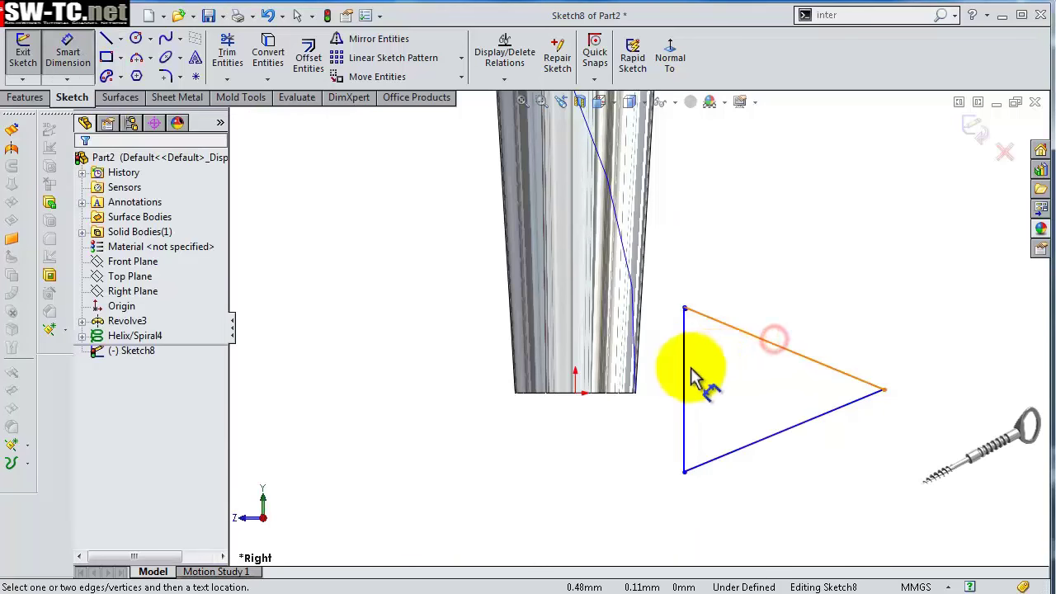
click(685, 371)
click(673, 378)
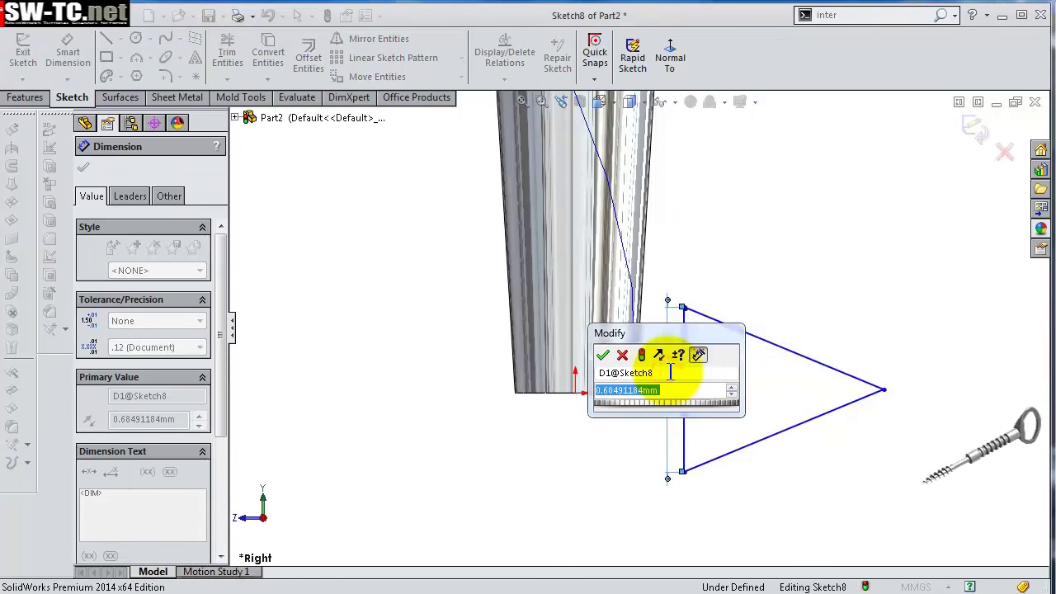
text(1)
key(Return)
click(685, 367)
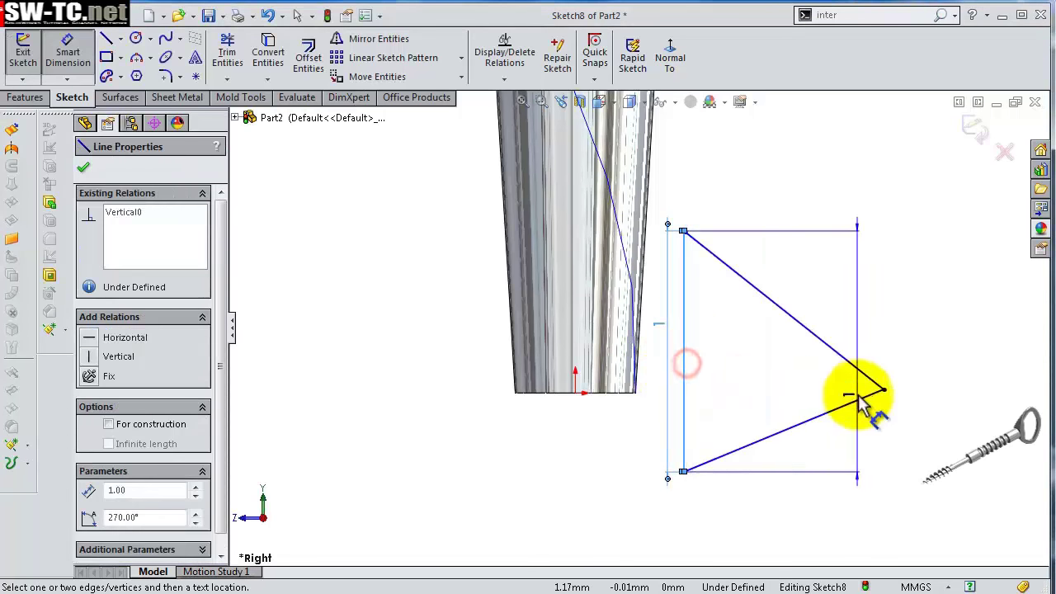
click(883, 388)
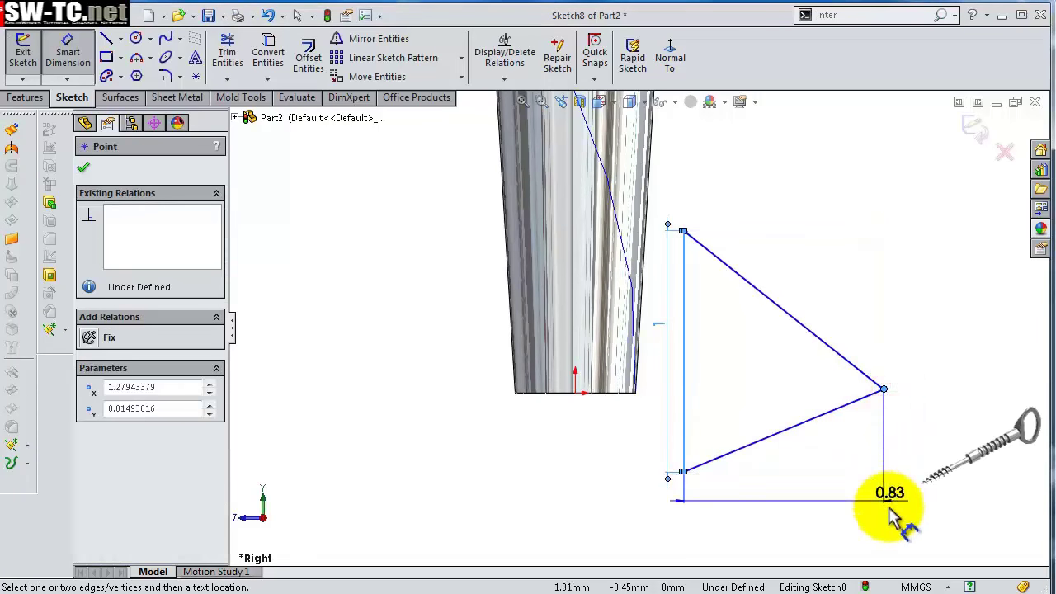
key(Escape)
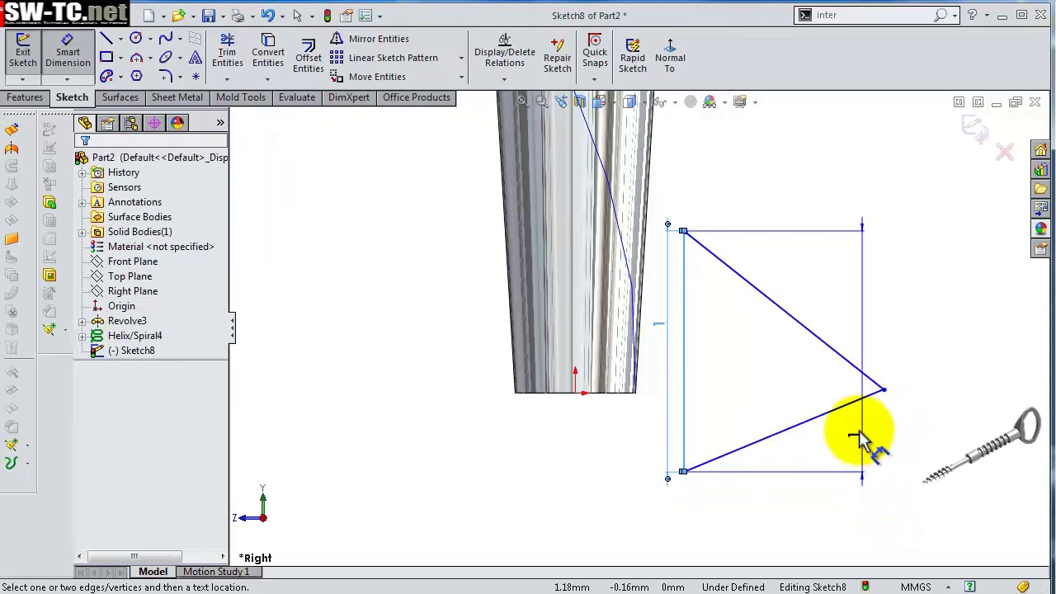
- Make the two slanted sides of the triangle equal
click(850, 404)
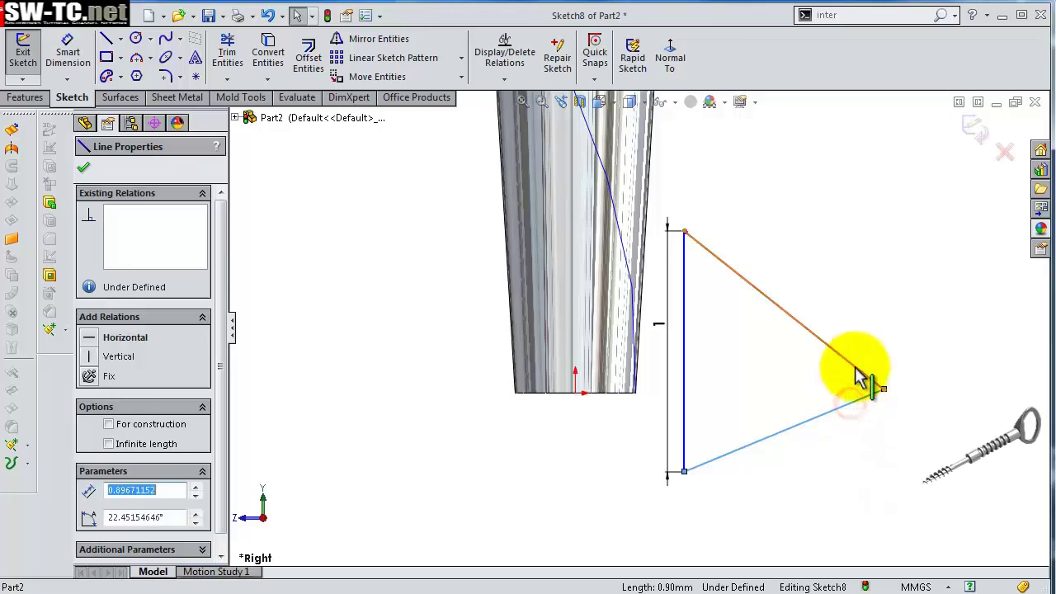
ctrl+click(862, 372)
click(995, 297)
click(907, 299)
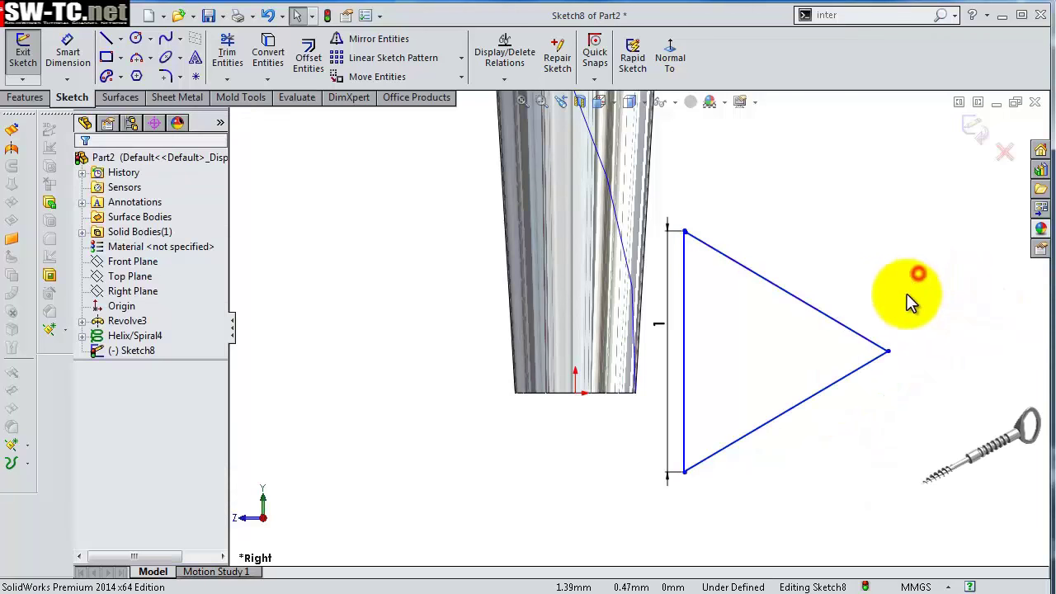
- Dimension the triangle's width from tip to vertical side as 3 mm
key(s)
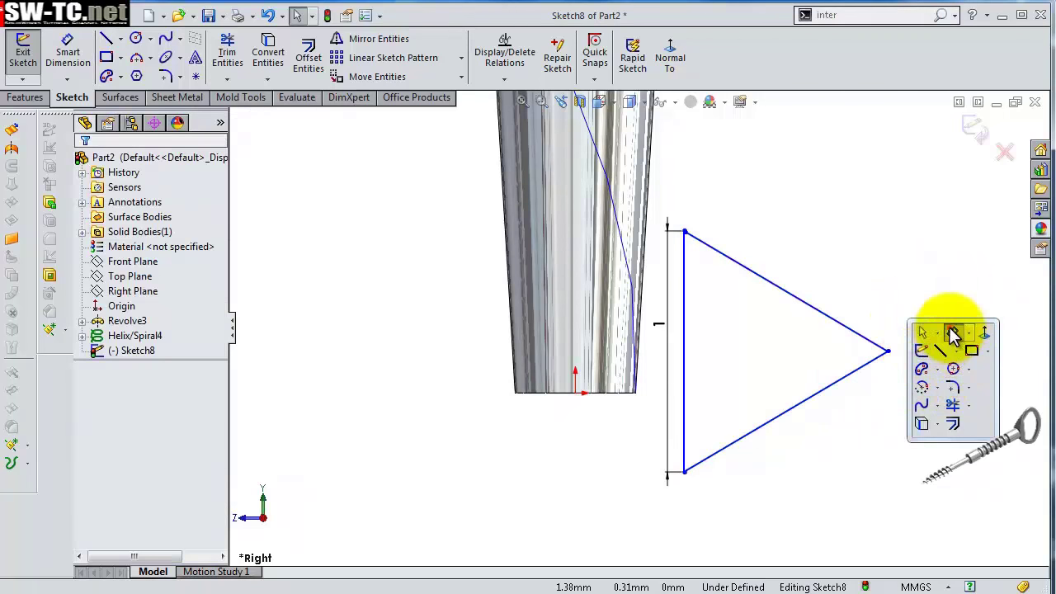
click(953, 333)
click(888, 351)
click(689, 365)
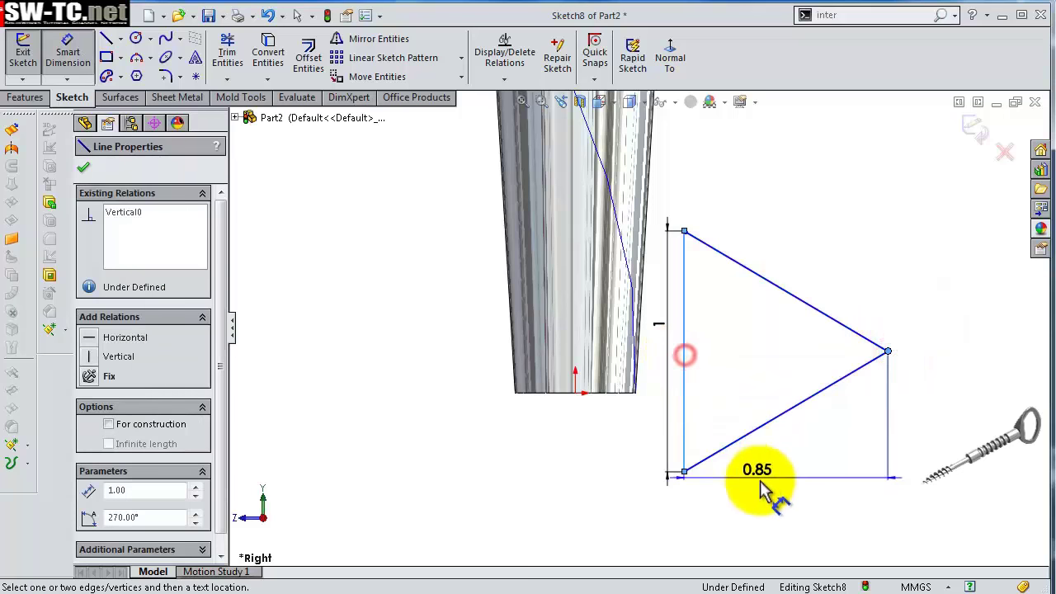
click(776, 503)
key(Return)
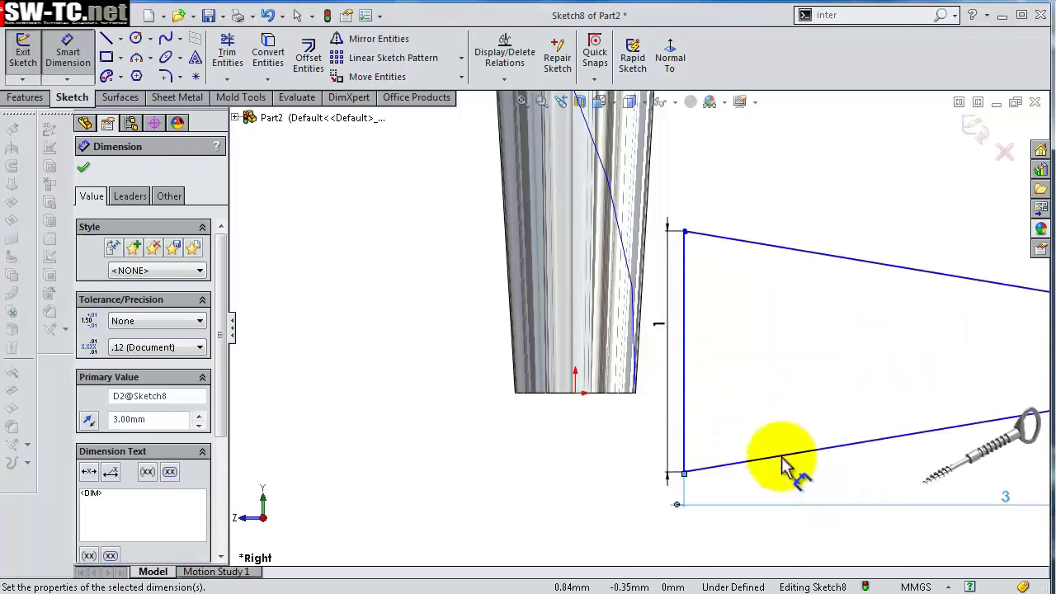
scroll(784, 445, up, 2)
scroll(709, 346, up, 2)
scroll(627, 363, down, 3)
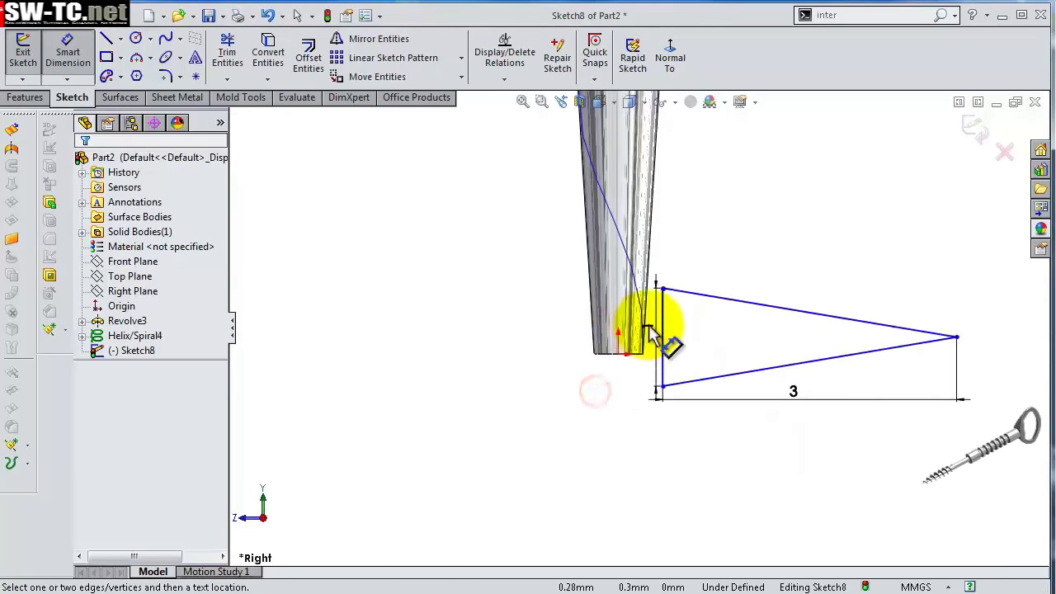
scroll(660, 334, down, 3)
scroll(672, 329, down, 2)
scroll(670, 330, down, 1)
scroll(670, 330, down, 1)
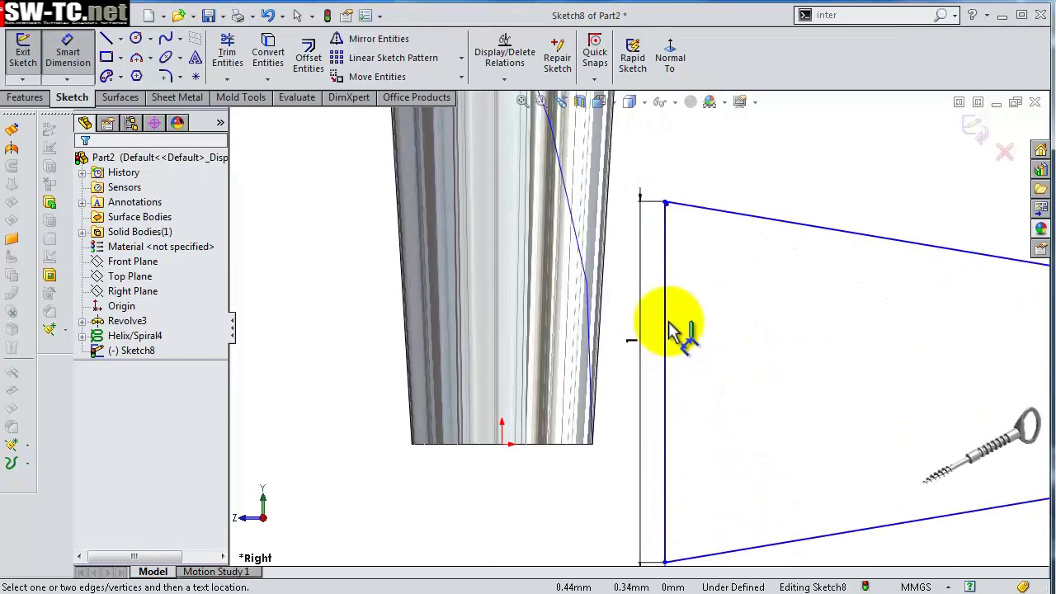
- Add a Midpoint relation centring the vertical side on the shank's tip corner
click(665, 421)
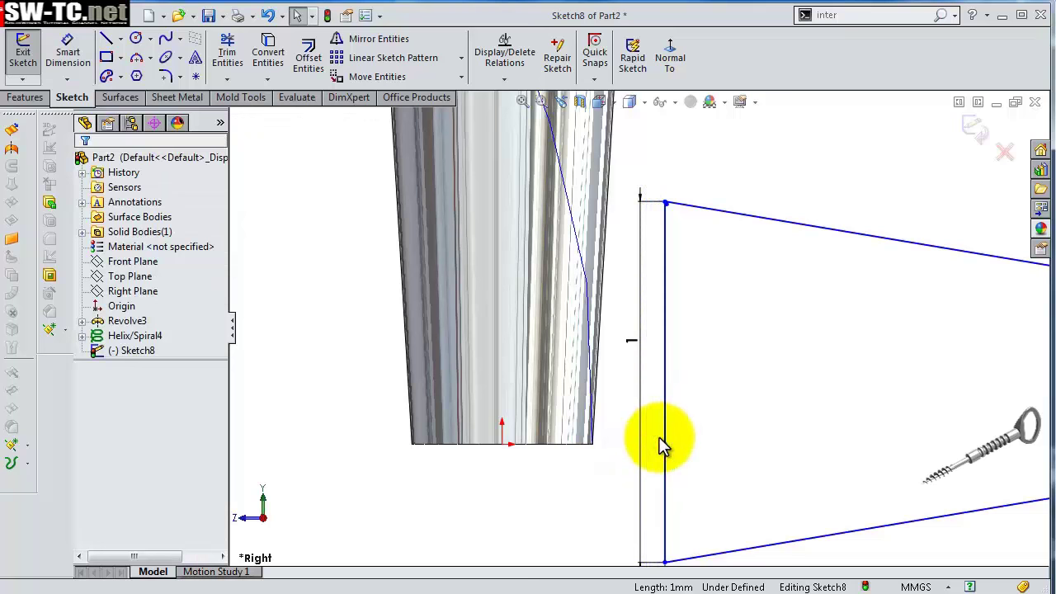
click(668, 440)
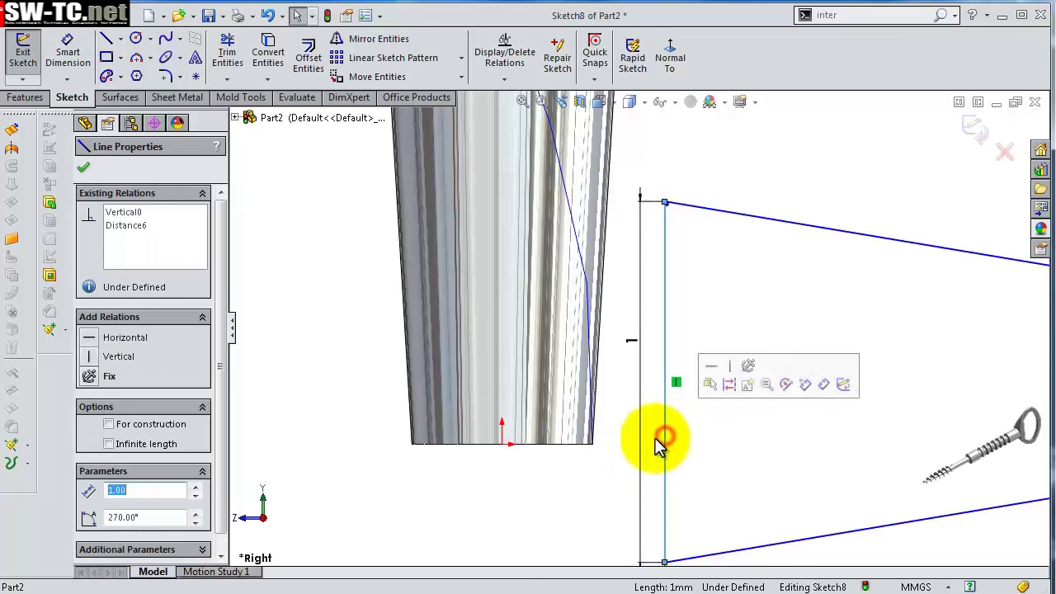
ctrl+click(593, 445)
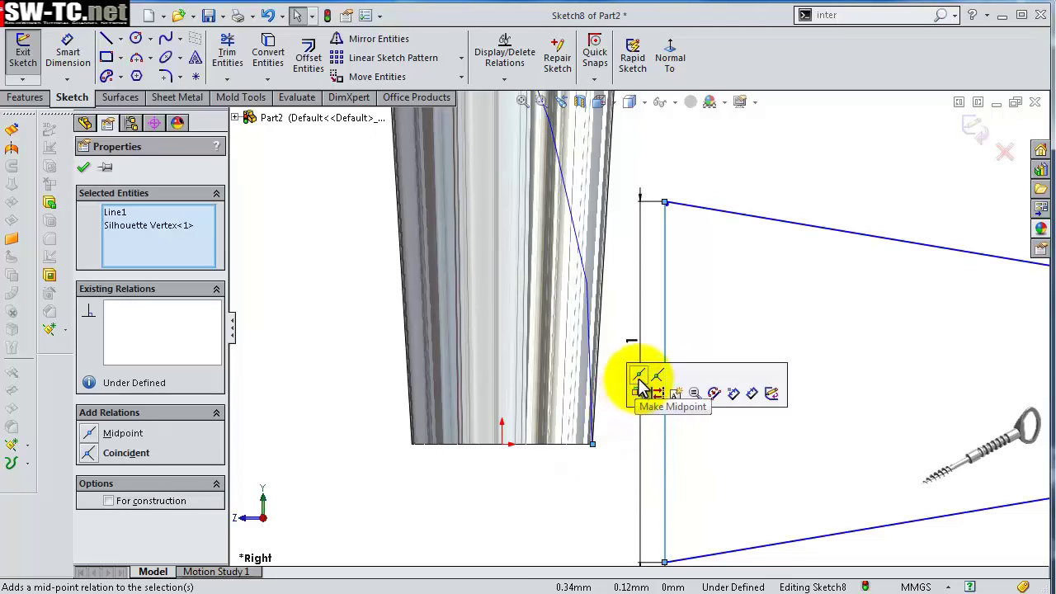
click(639, 378)
click(753, 422)
scroll(755, 422, up, 2)
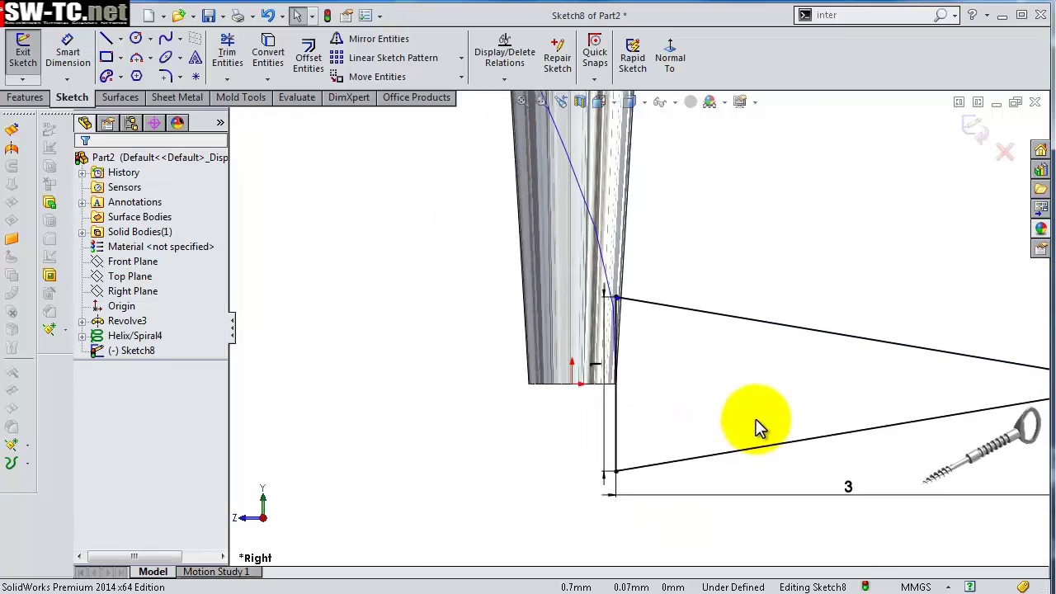
scroll(757, 422, up, 2)
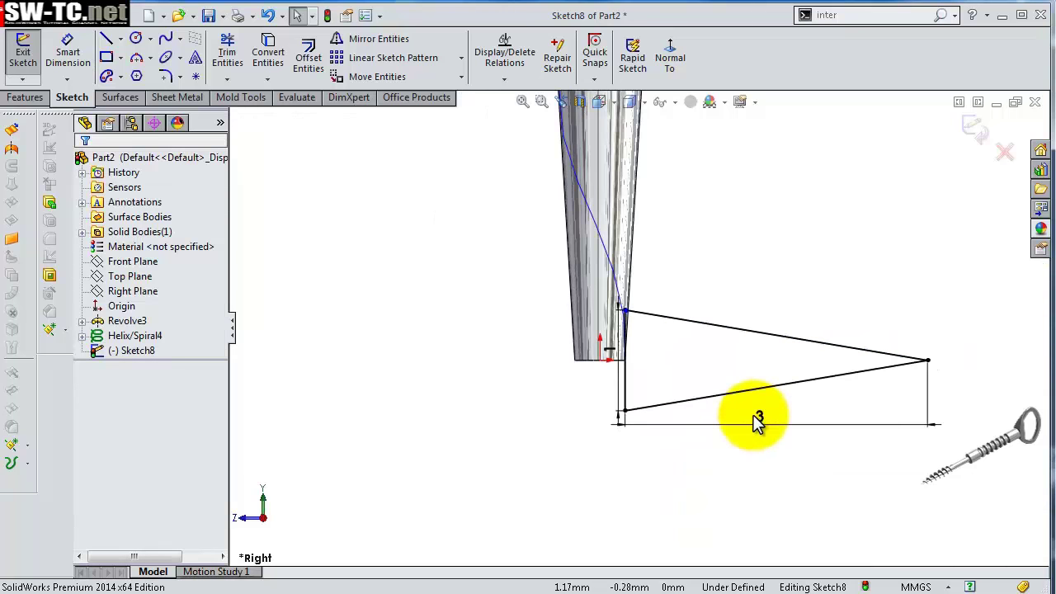
- Exit Sketch8 and orbit the view to show the helix and triangle profile
click(973, 134)
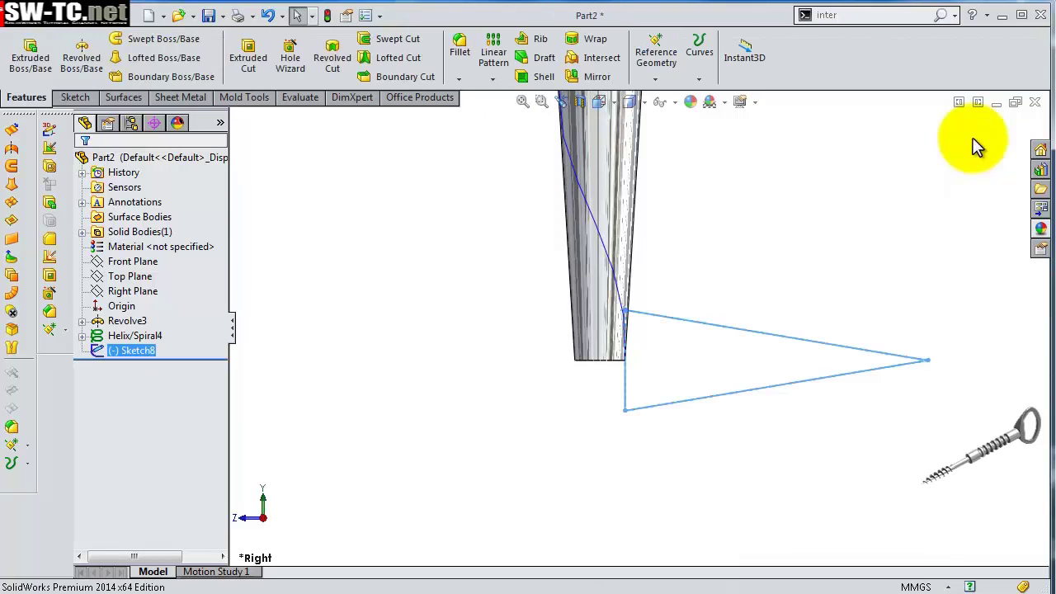
mouse_move(821, 213)
middle_down()
mouse_move(808, 220)
mouse_move(808, 243)
middle_up()
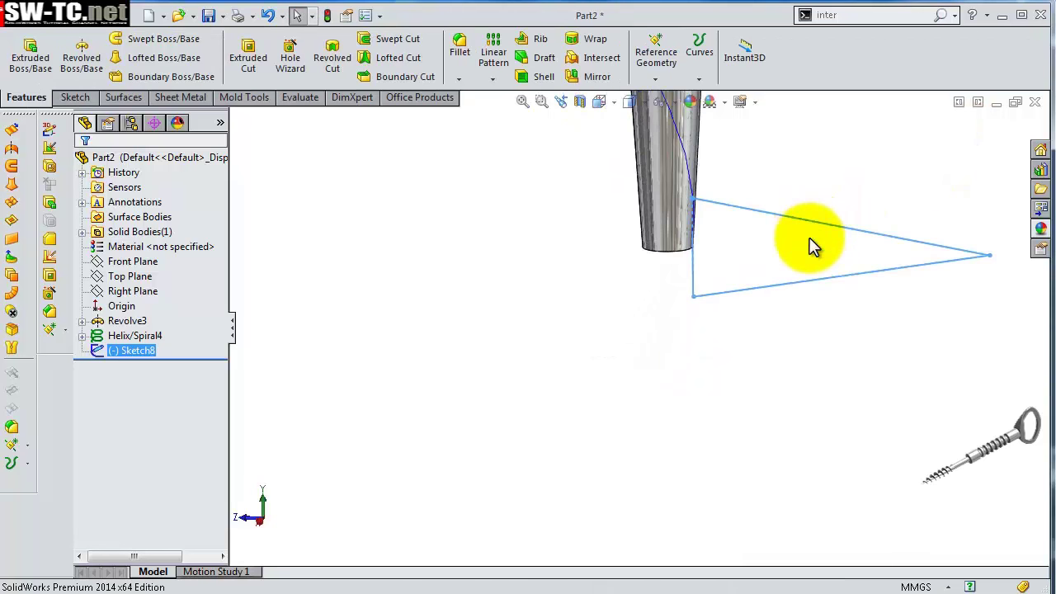
scroll(778, 203, up, 3)
scroll(723, 188, up, 2)
middle_drag(695, 182, 617, 307)
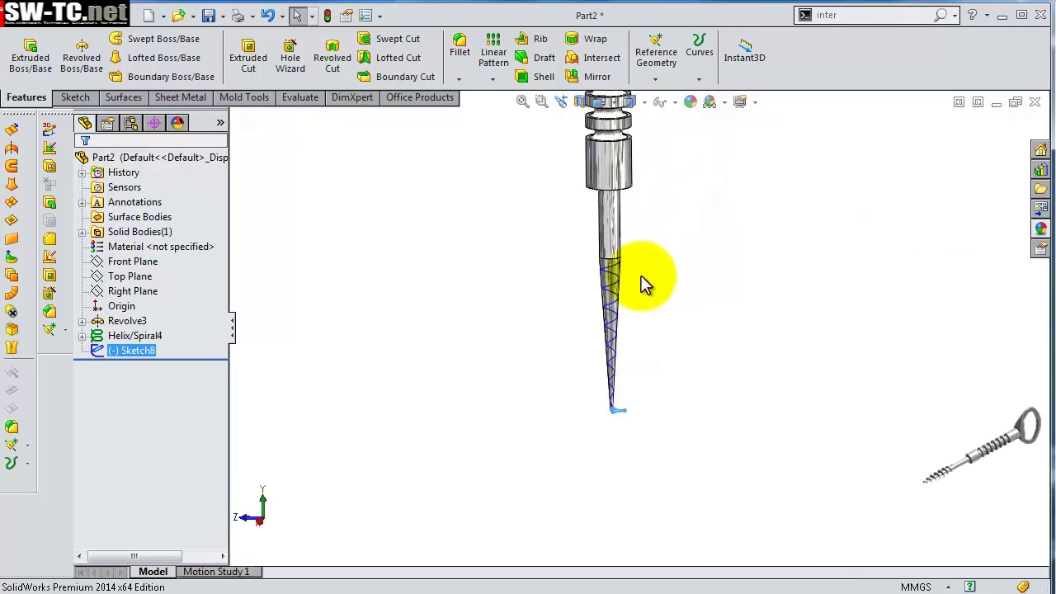
scroll(623, 301, down, 2)
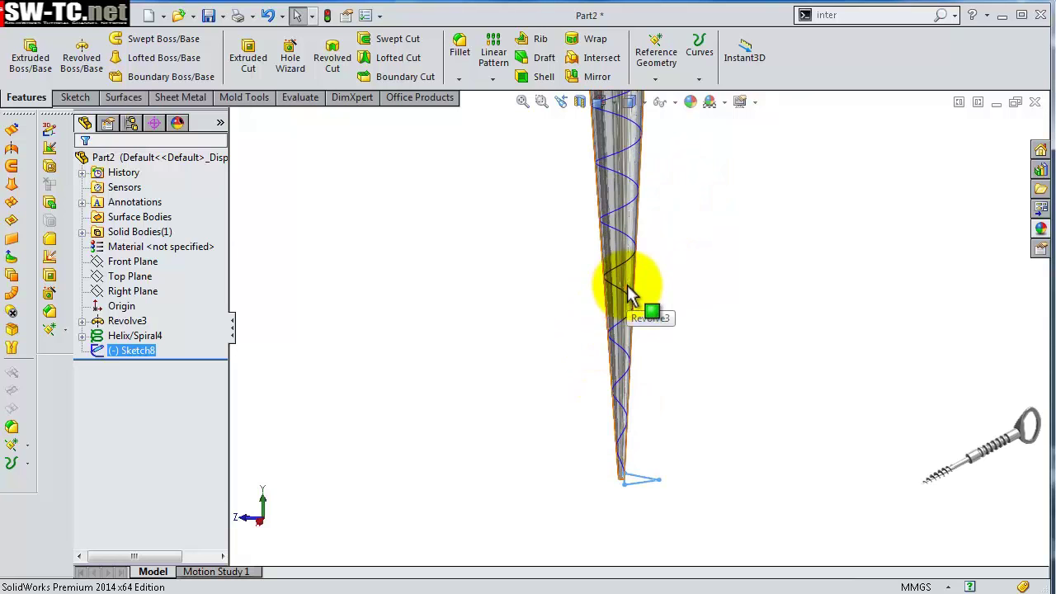
mouse_move(627, 293)
middle_down()
mouse_move(666, 377)
mouse_move(666, 500)
middle_up()
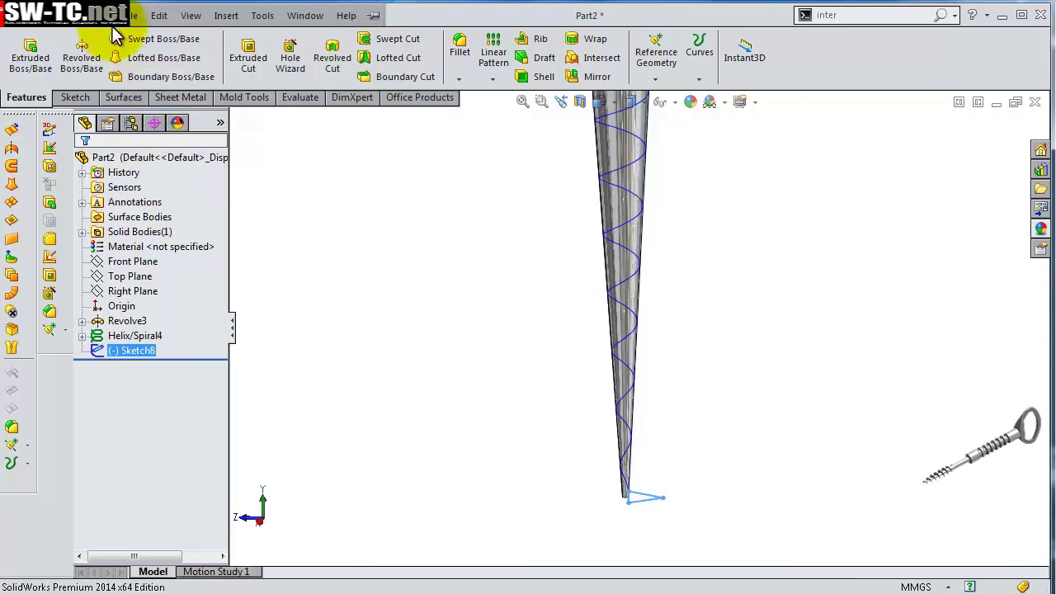
- Sweep the Sketch8 triangle along Helix/Spiral4 to form the spiral thread
click(155, 38)
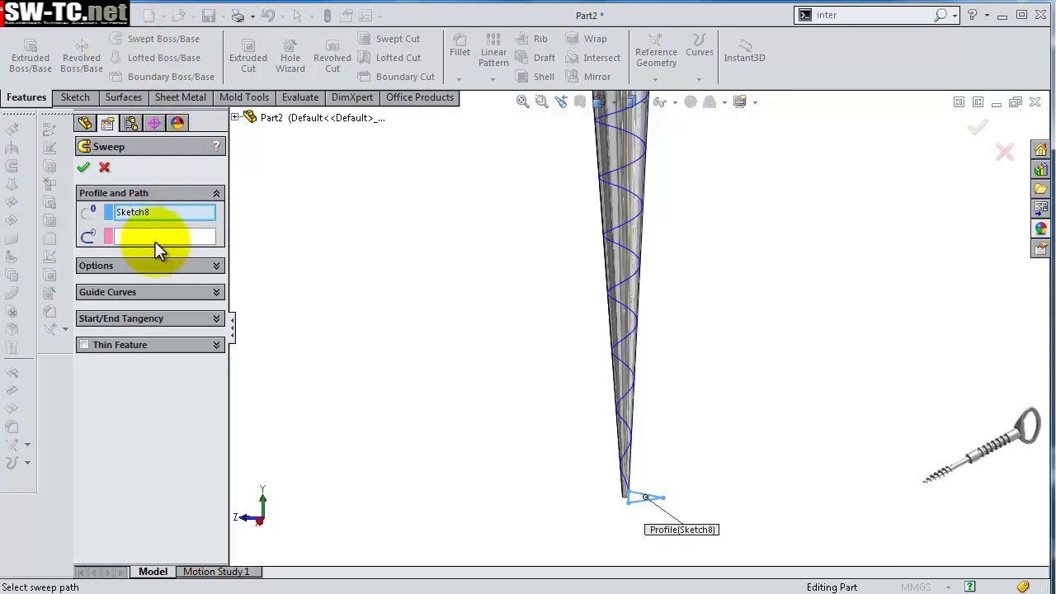
click(155, 239)
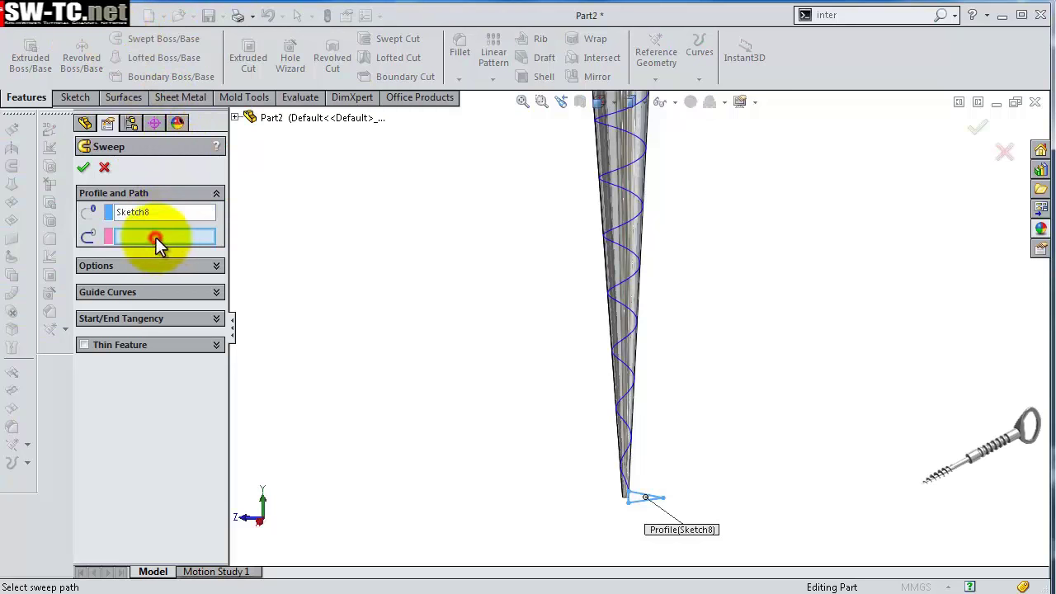
click(634, 404)
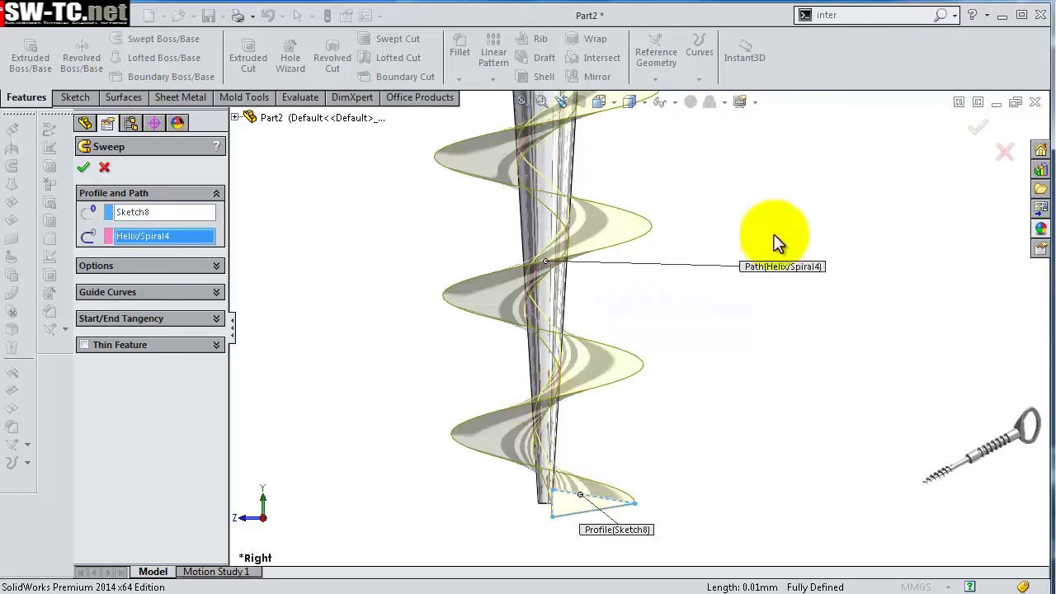
click(979, 125)
scroll(775, 318, up, 2)
scroll(774, 314, up, 2)
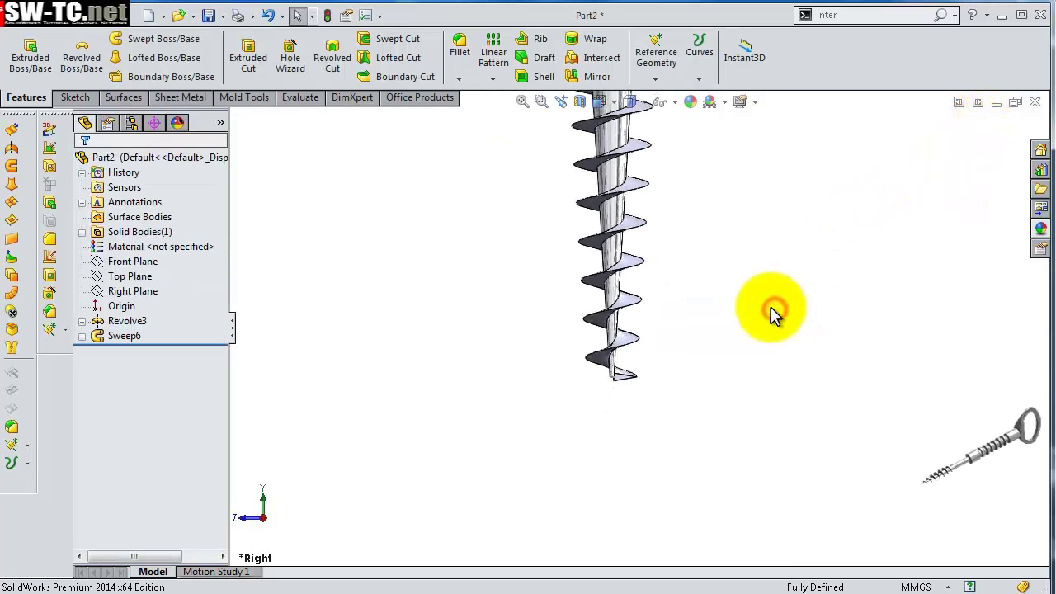
- Rotate and zoom around the screw to inspect the thread, then save the part
scroll(743, 289, up, 2)
mouse_move(719, 269)
middle_down()
mouse_move(693, 248)
mouse_move(707, 325)
mouse_move(768, 415)
mouse_move(841, 418)
mouse_move(818, 418)
mouse_move(701, 338)
mouse_move(618, 245)
middle_up()
scroll(692, 245, down, 2)
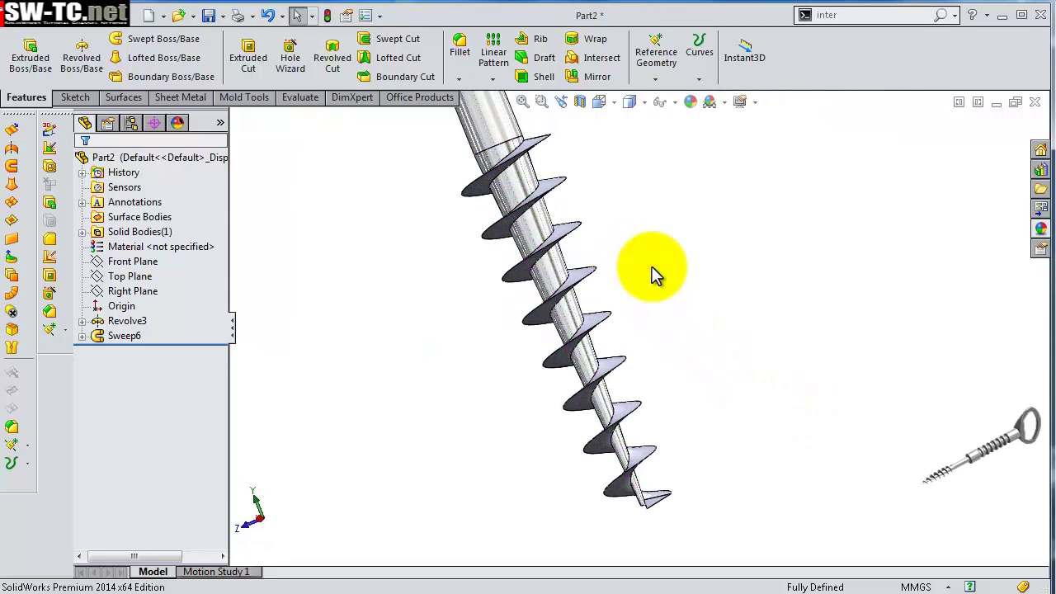
mouse_move(656, 275)
middle_down()
mouse_move(669, 288)
mouse_move(743, 295)
middle_up()
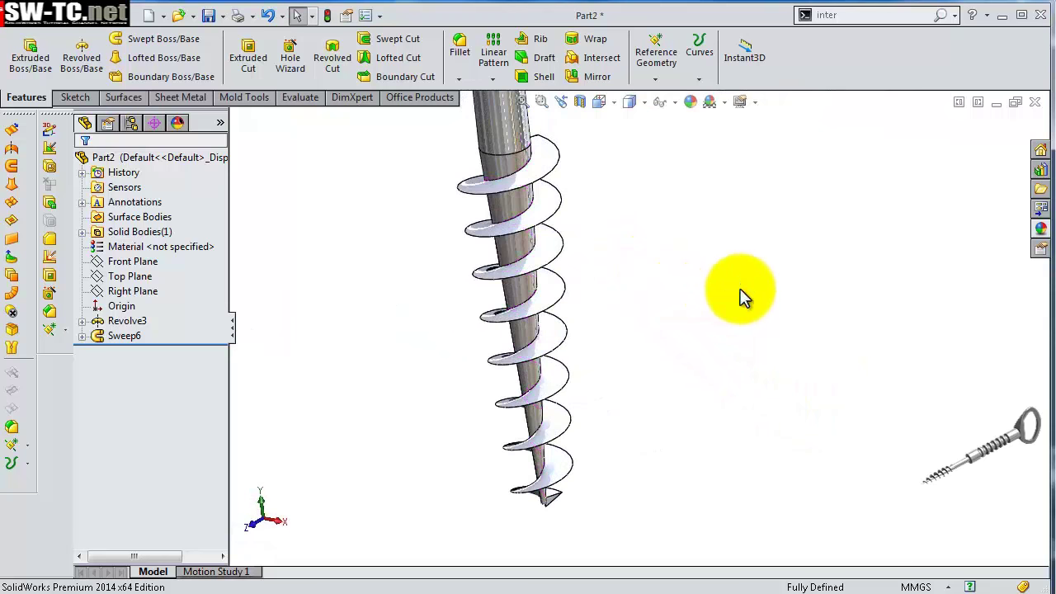
key(Up)
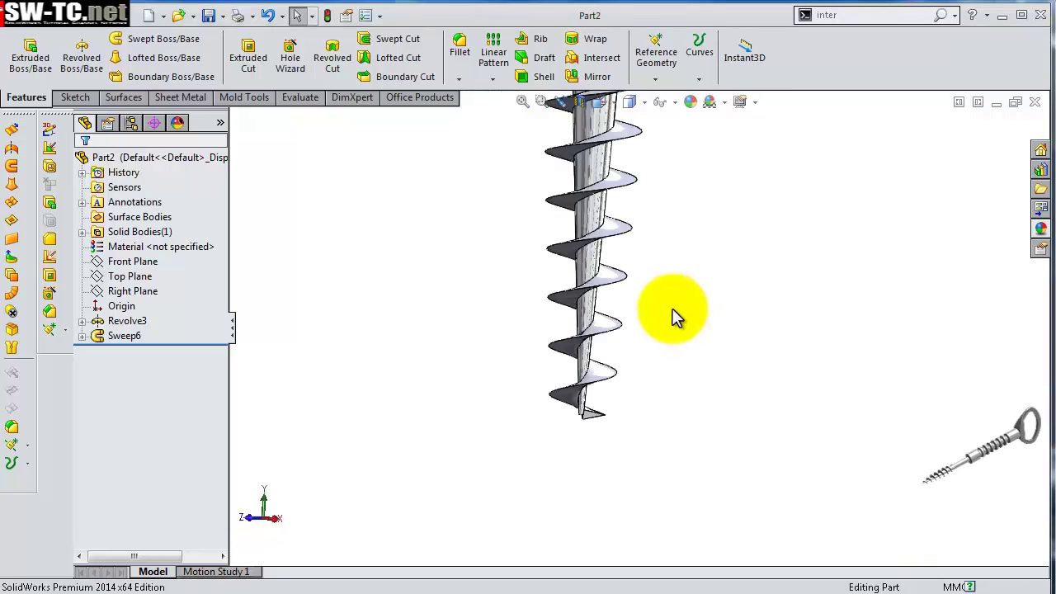
- Orbit the screw and select the thread's flat triangular end face
mouse_move(675, 318)
middle_down()
mouse_move(641, 308)
mouse_move(668, 283)
mouse_move(667, 330)
middle_up()
scroll(602, 441, down, 2)
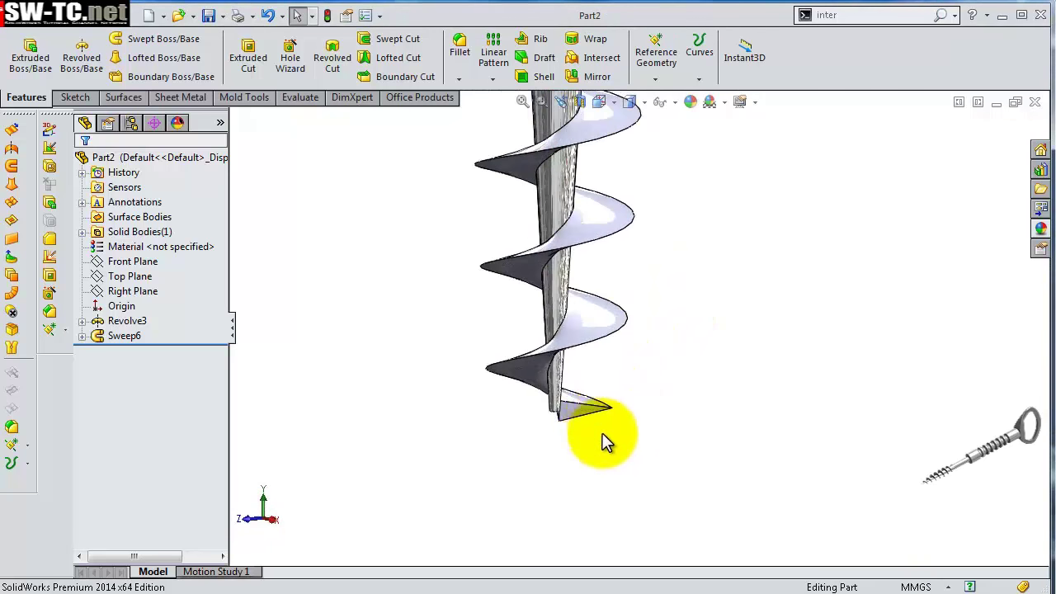
scroll(602, 441, down, 1)
scroll(624, 413, down, 1)
scroll(605, 405, down, 1)
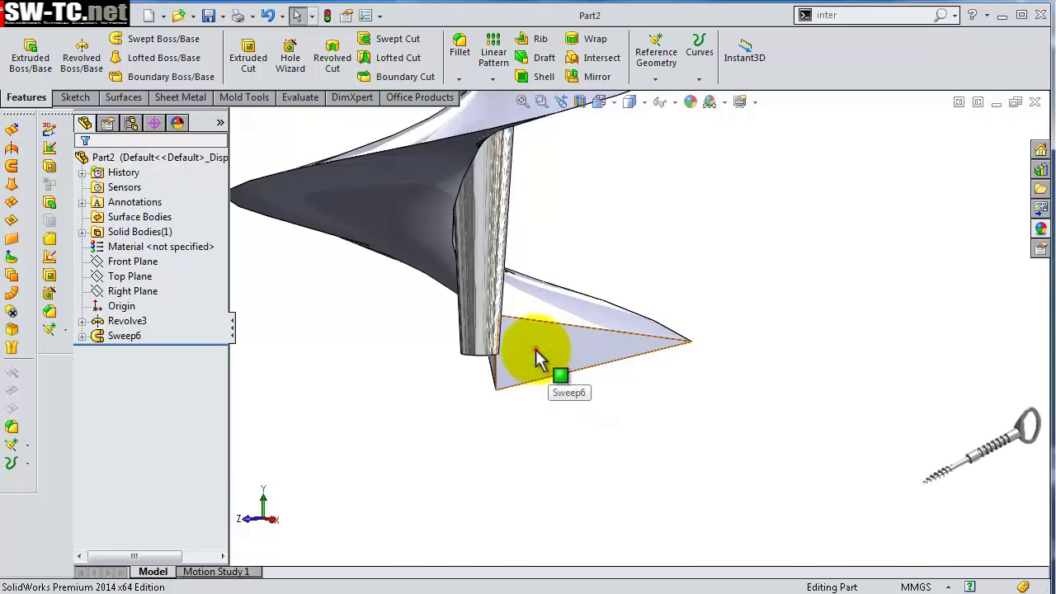
click(536, 349)
- Start a sketch on the thread's end face, view it normal, and pick 3 Point Arc
click(600, 299)
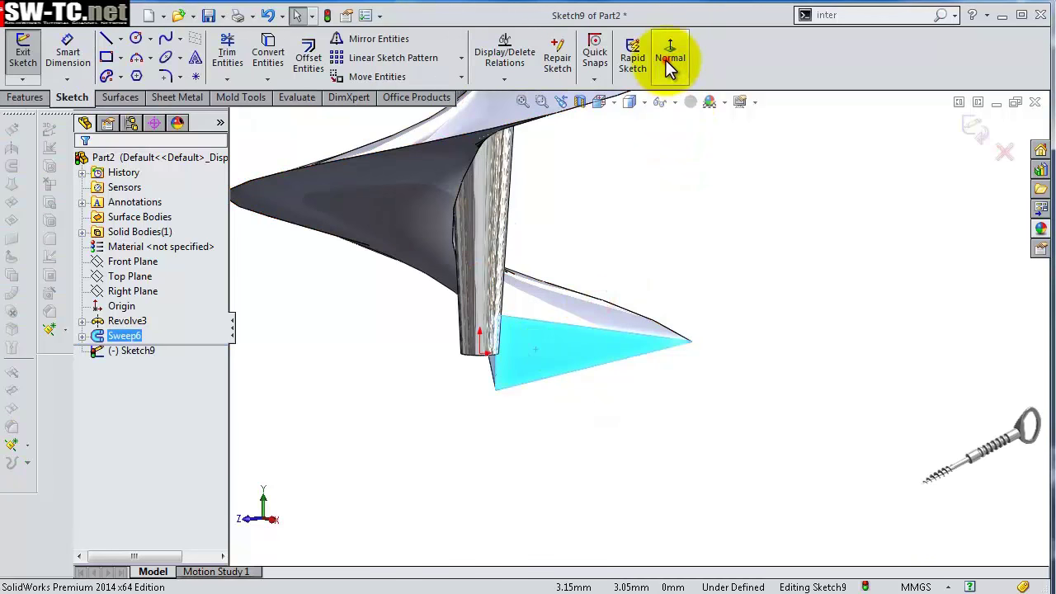
click(667, 62)
scroll(632, 525, down, 1)
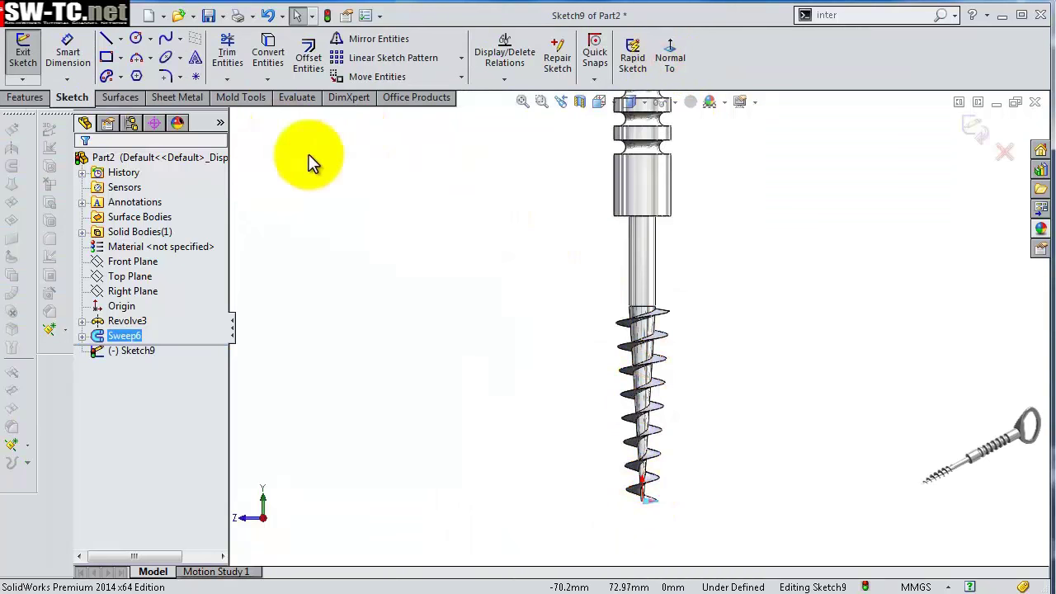
click(153, 63)
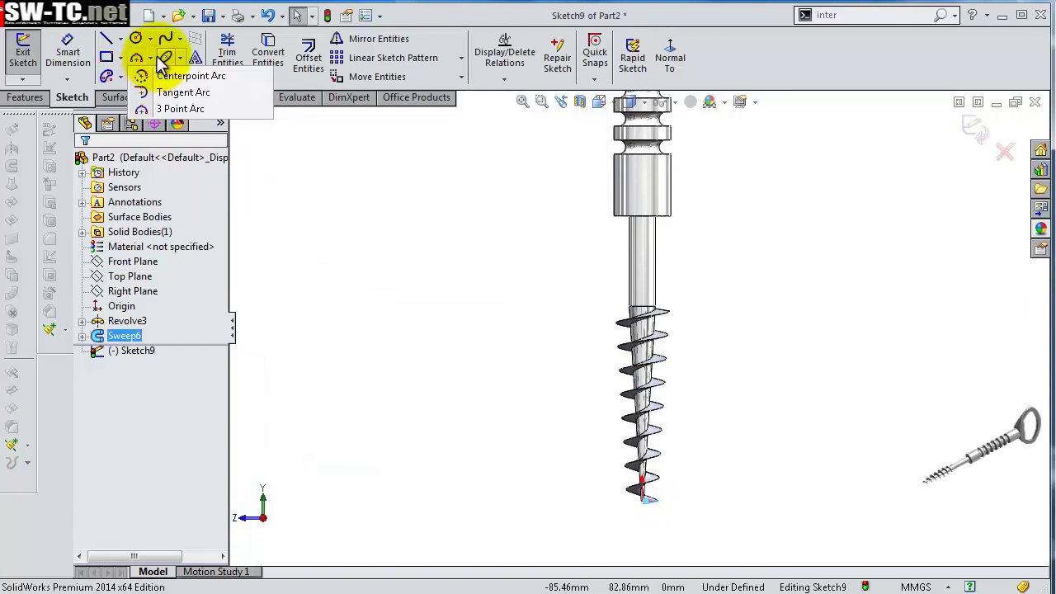
click(161, 59)
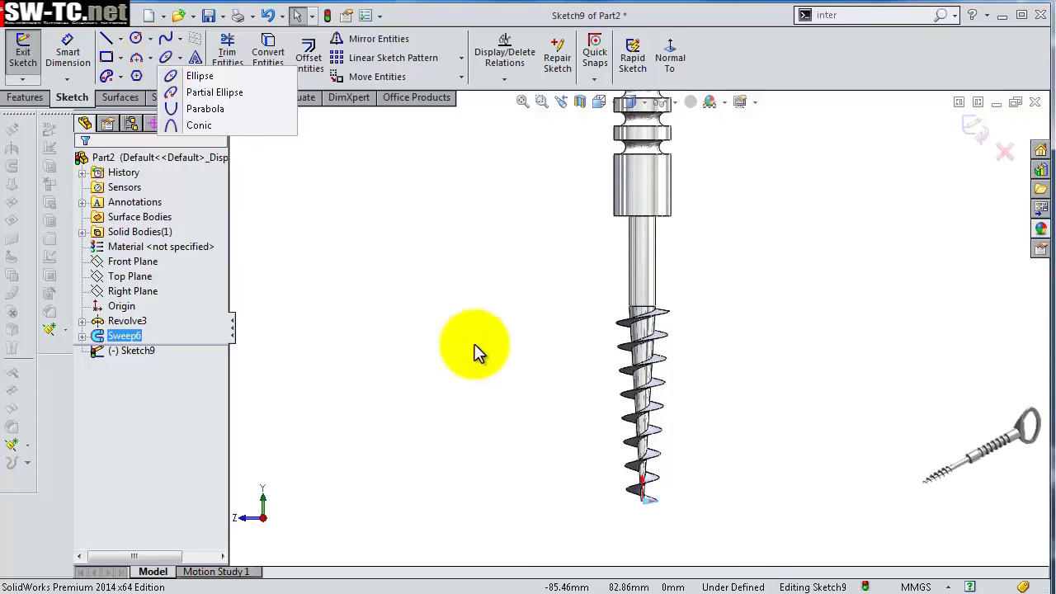
click(151, 59)
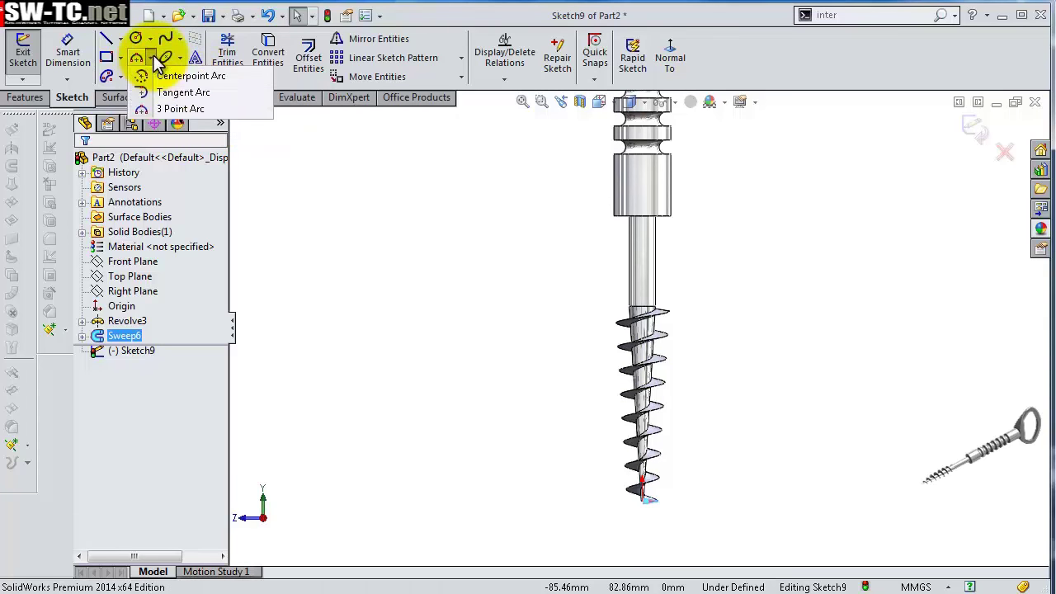
click(180, 106)
- Start the arc at the screw's blade tip
scroll(667, 480, down, 2)
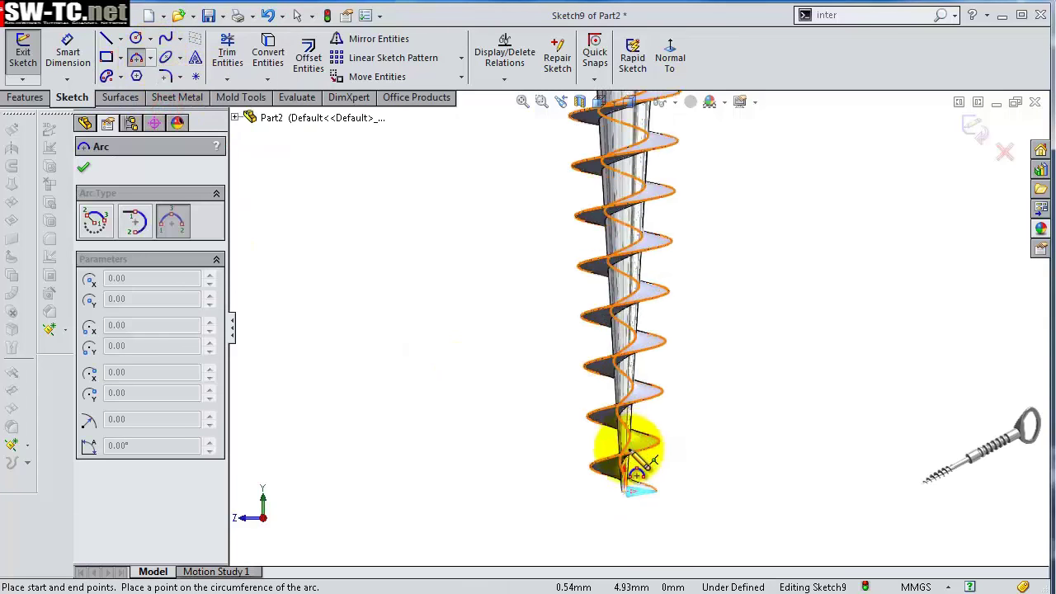
scroll(636, 484, down, 2)
scroll(643, 483, down, 3)
scroll(641, 462, down, 3)
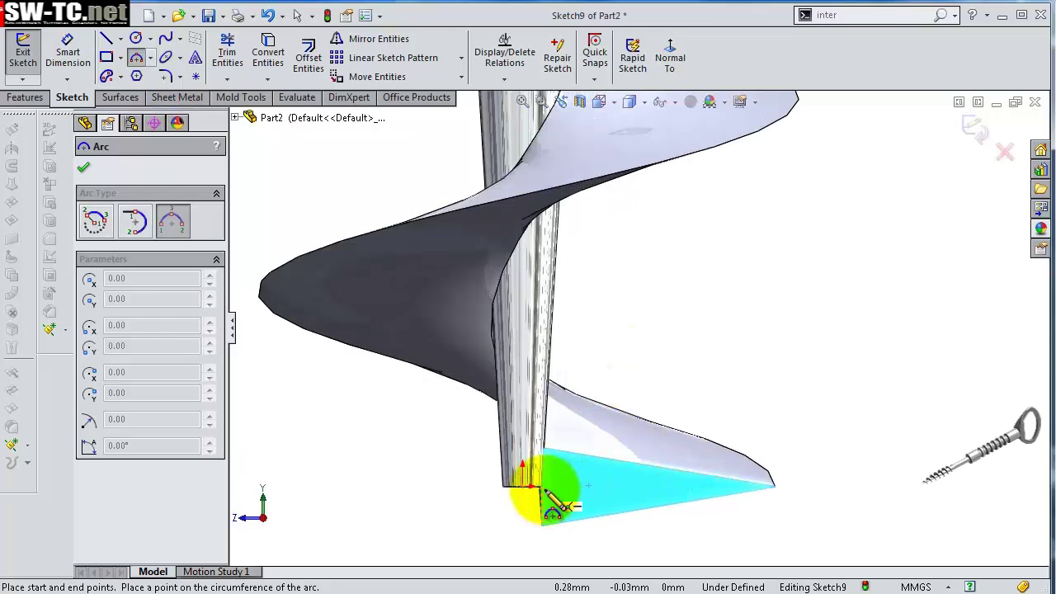
click(541, 489)
scroll(594, 462, up, 1)
scroll(660, 404, up, 2)
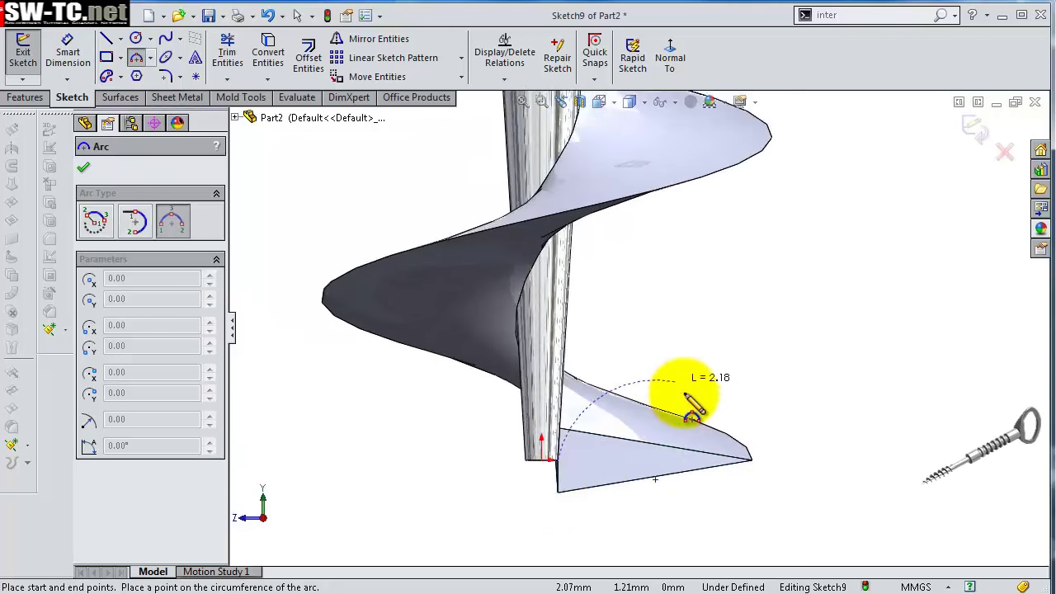
scroll(710, 355, up, 2)
scroll(728, 347, up, 2)
scroll(730, 326, up, 2)
scroll(734, 289, up, 2)
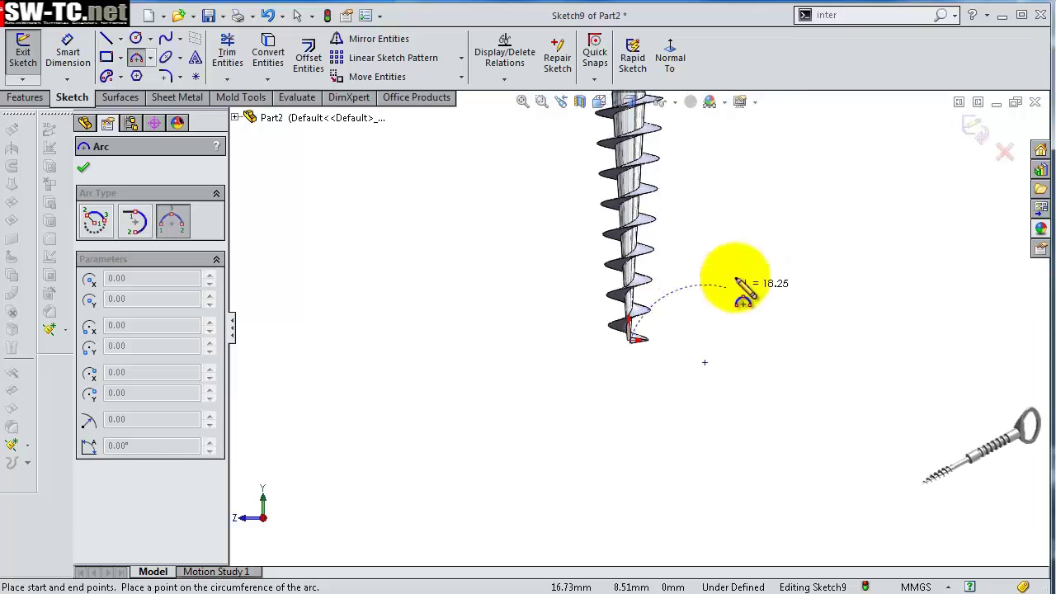
scroll(701, 239, up, 3)
- End the arc where the thread meets the shank and bow it outward beside the thread
scroll(652, 240, down, 2)
middle_drag(637, 264, 582, 275)
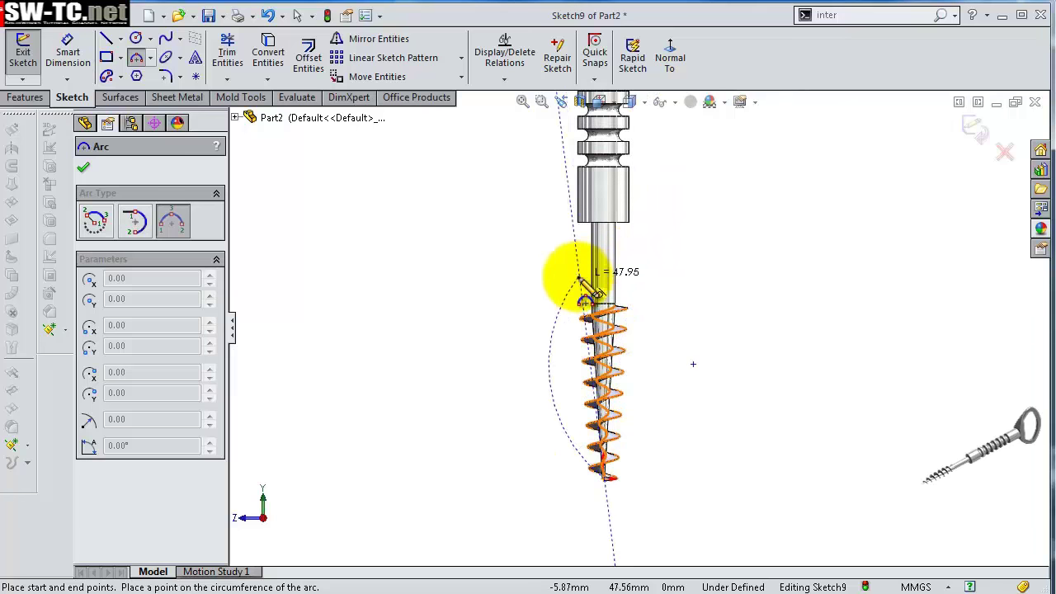
scroll(577, 287, down, 2)
scroll(664, 334, down, 3)
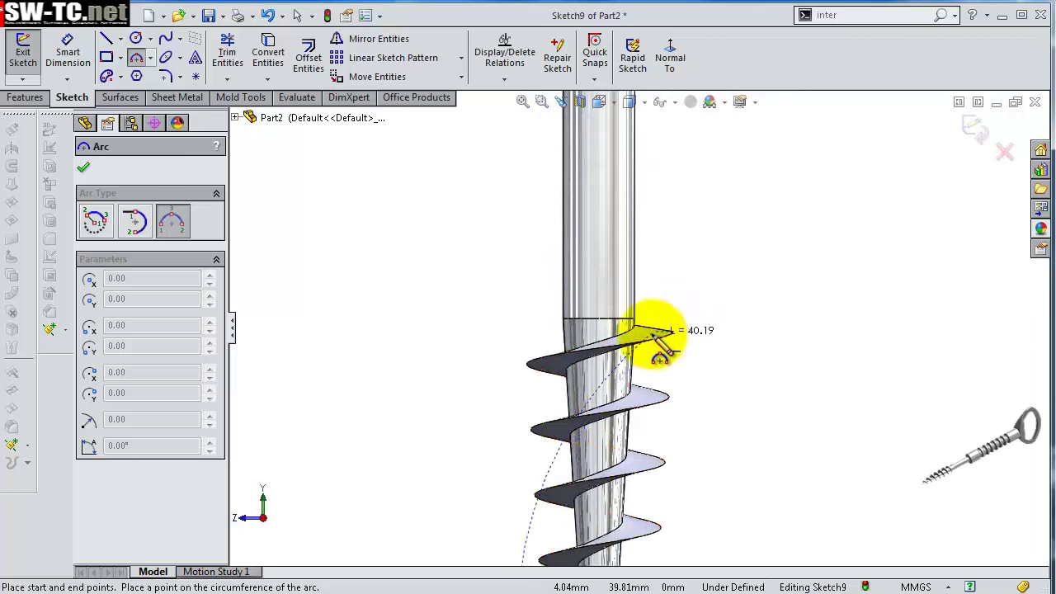
scroll(656, 337, down, 3)
scroll(632, 323, down, 1)
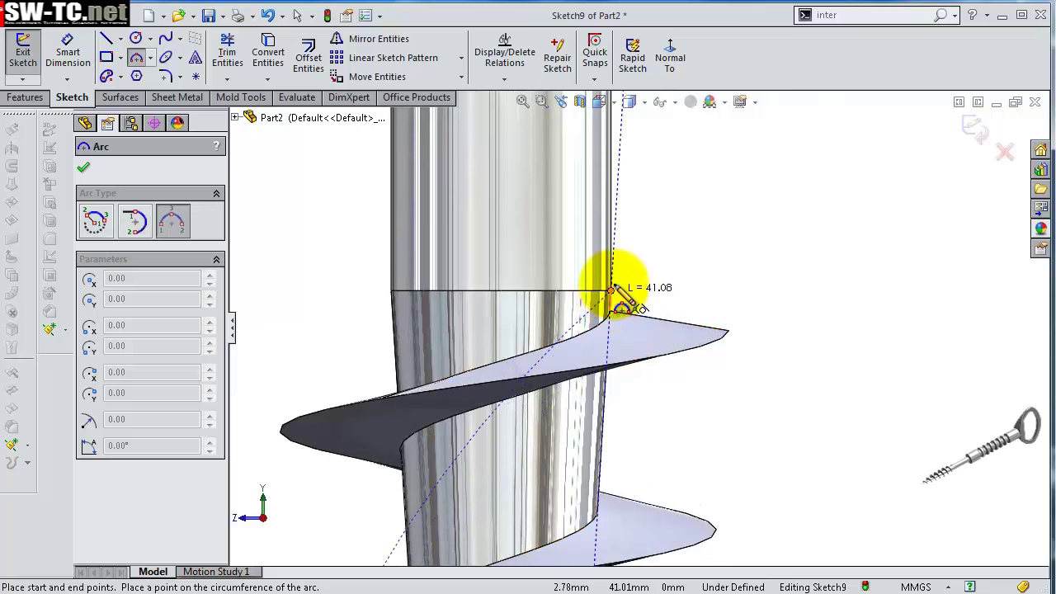
scroll(614, 295, down, 2)
scroll(624, 302, down, 2)
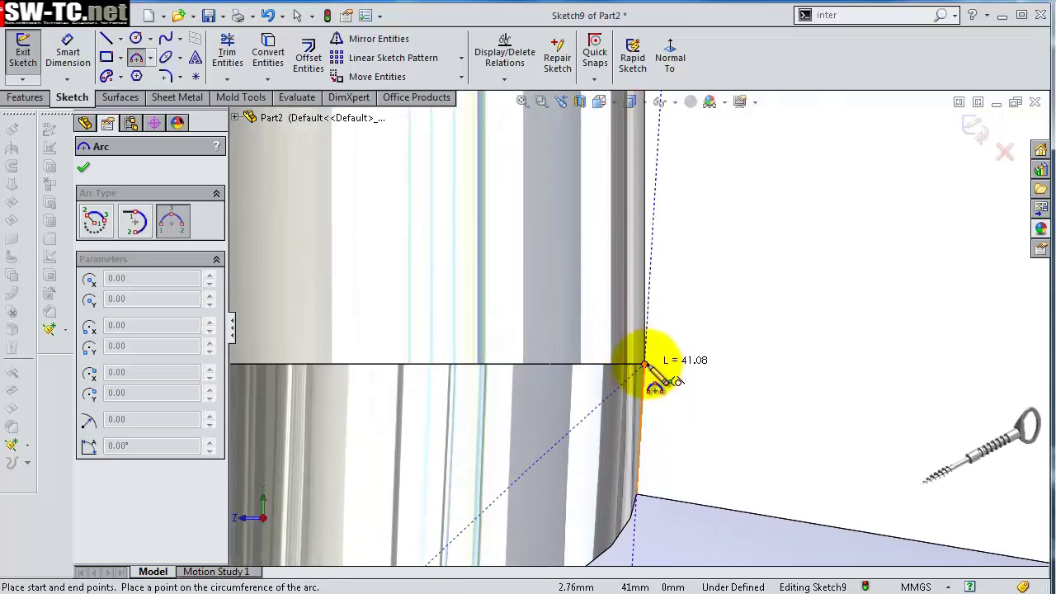
click(645, 363)
scroll(742, 371, up, 1)
scroll(792, 367, up, 1)
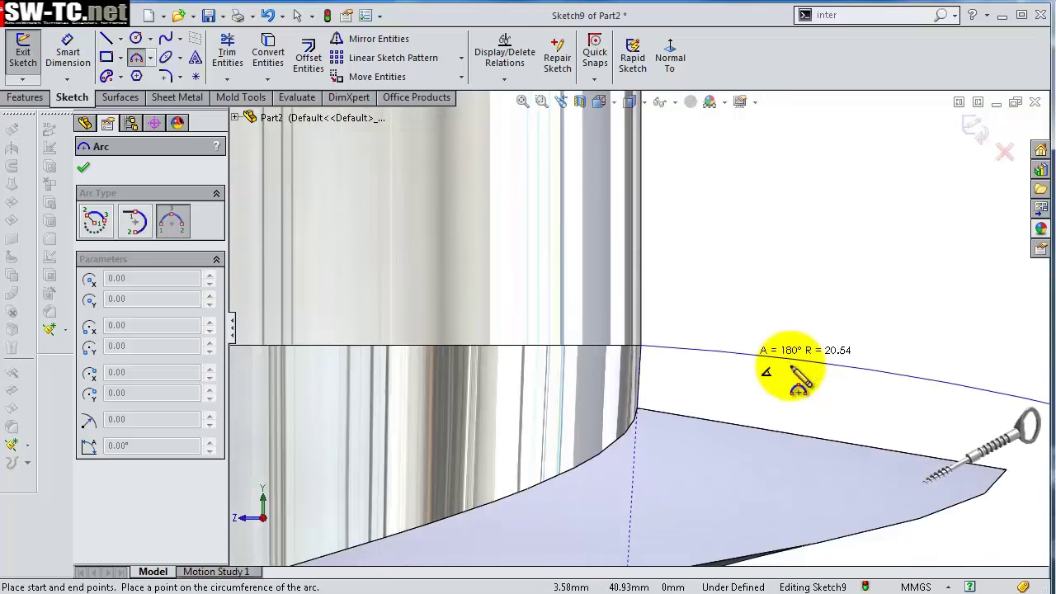
scroll(792, 371, up, 2)
scroll(779, 366, up, 2)
scroll(726, 401, up, 2)
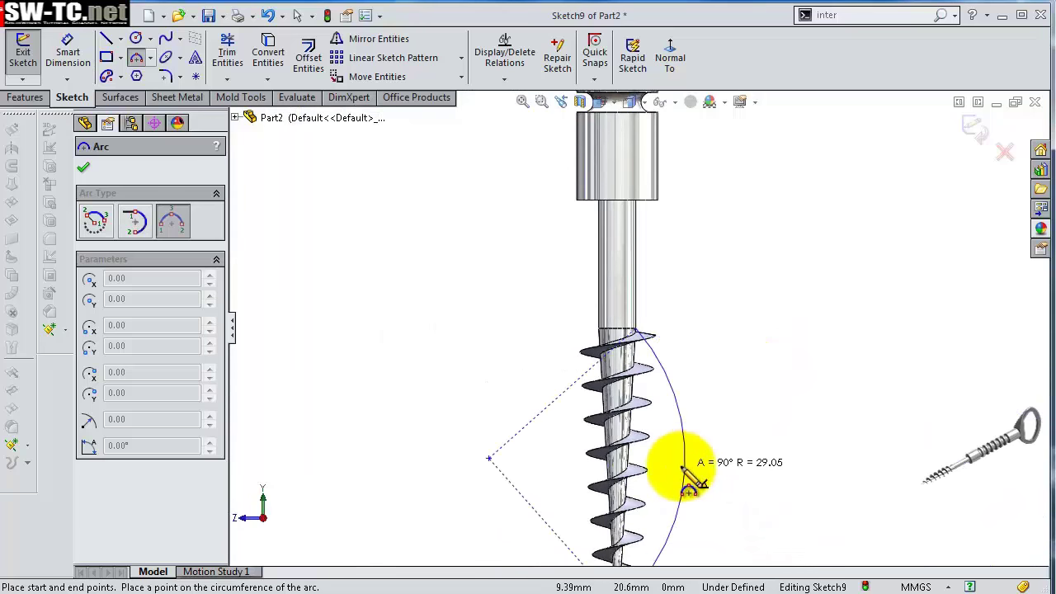
scroll(695, 472, up, 2)
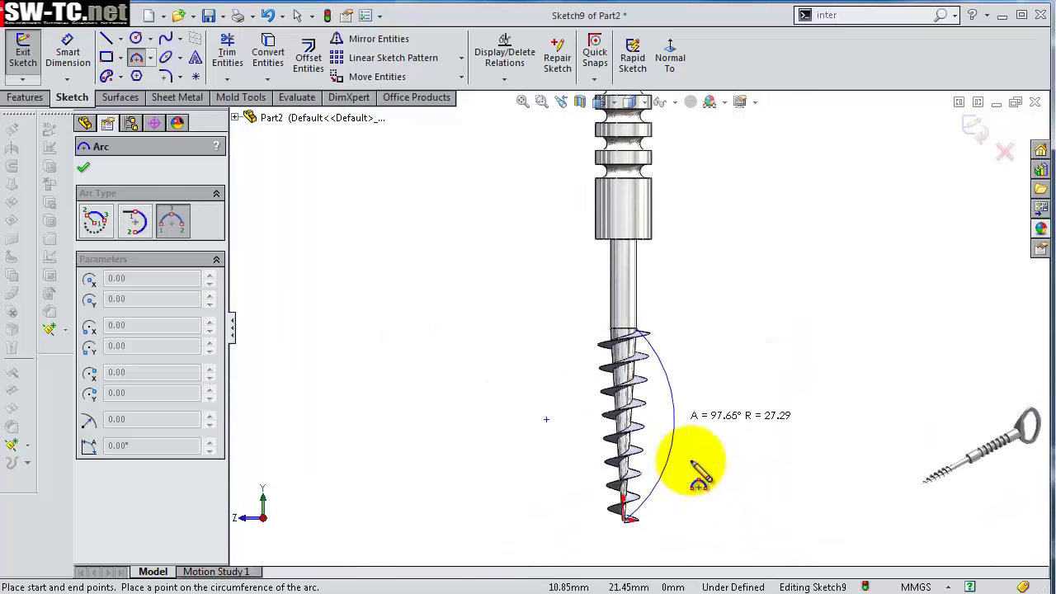
click(652, 446)
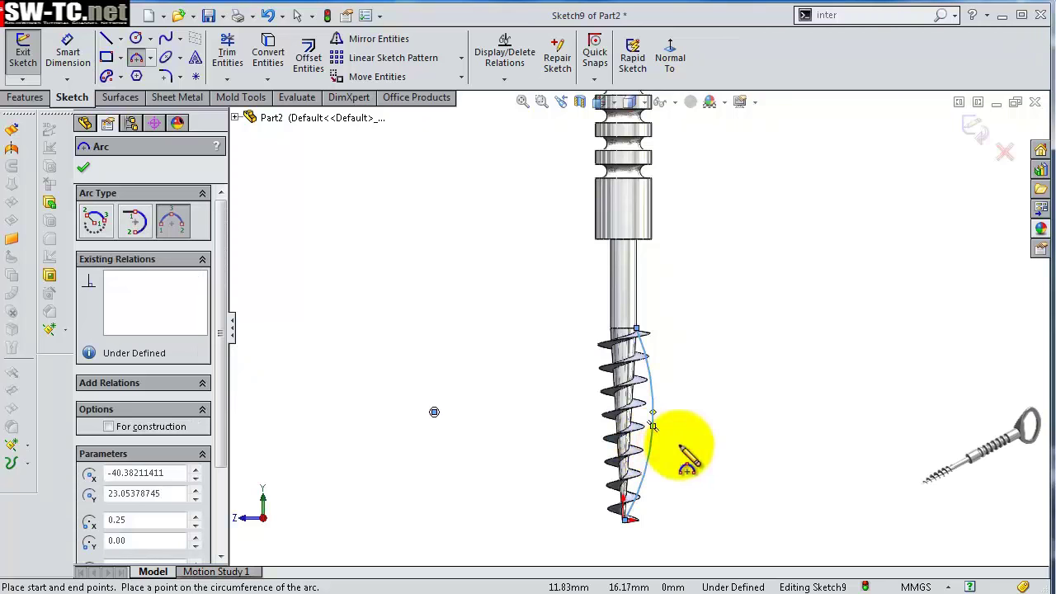
- Give the Sketch9 arc a 65 mm radius dimension, fully defining the sketch
click(68, 51)
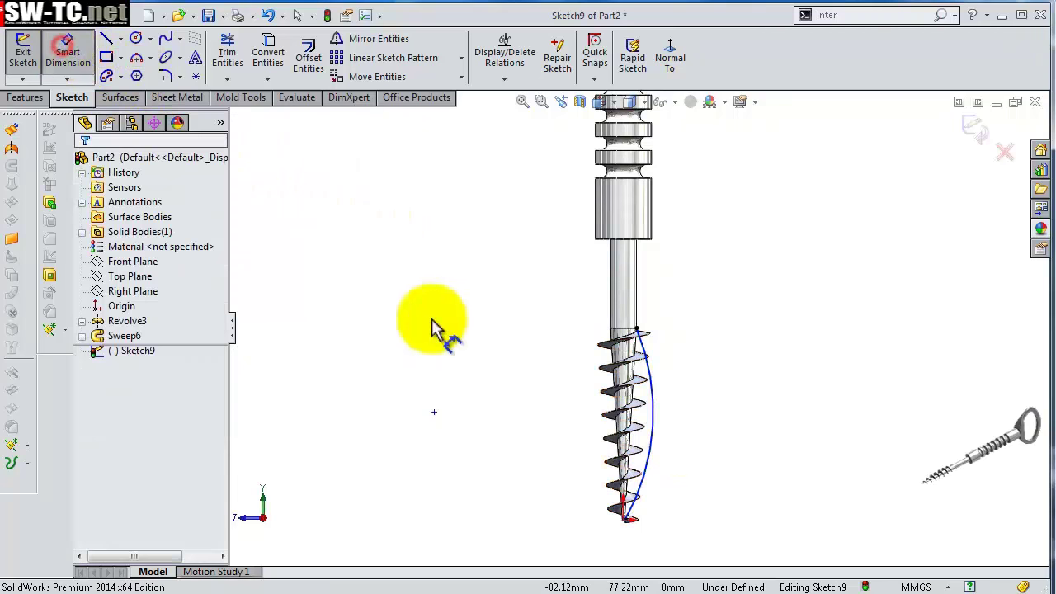
click(657, 417)
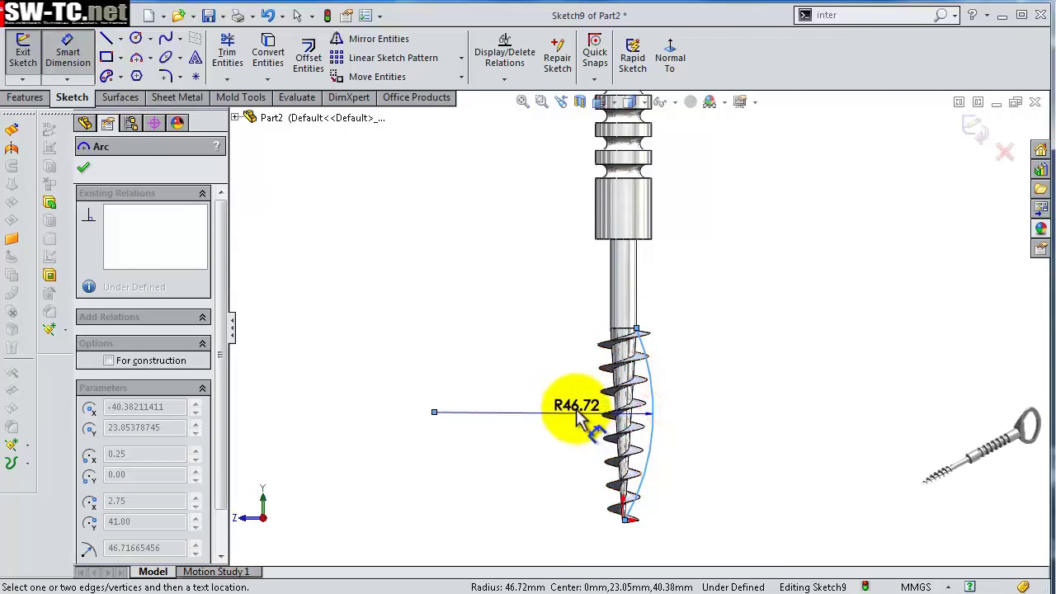
click(574, 408)
text(65)
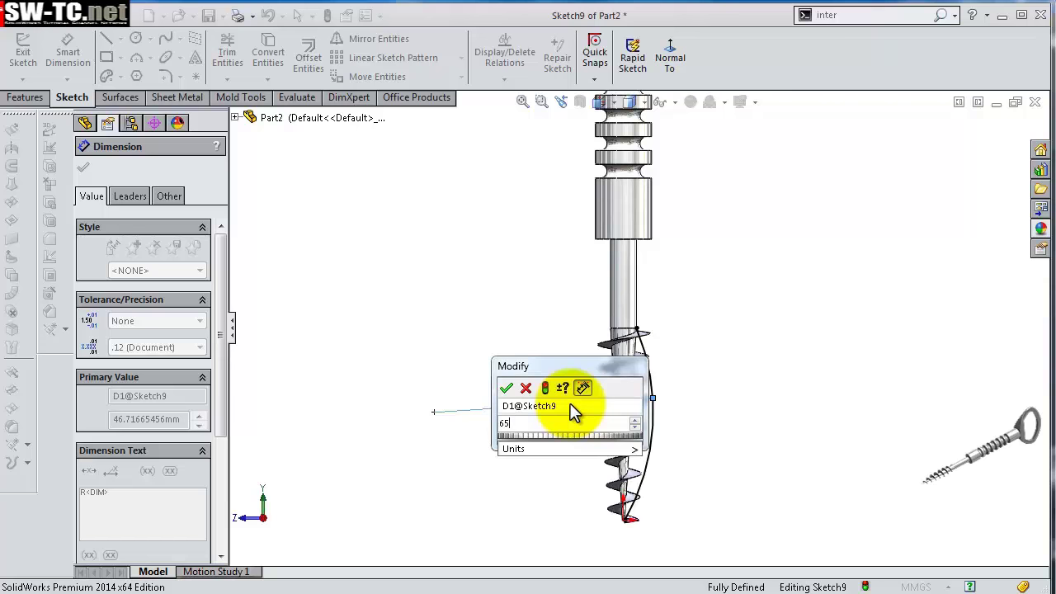
key(Return)
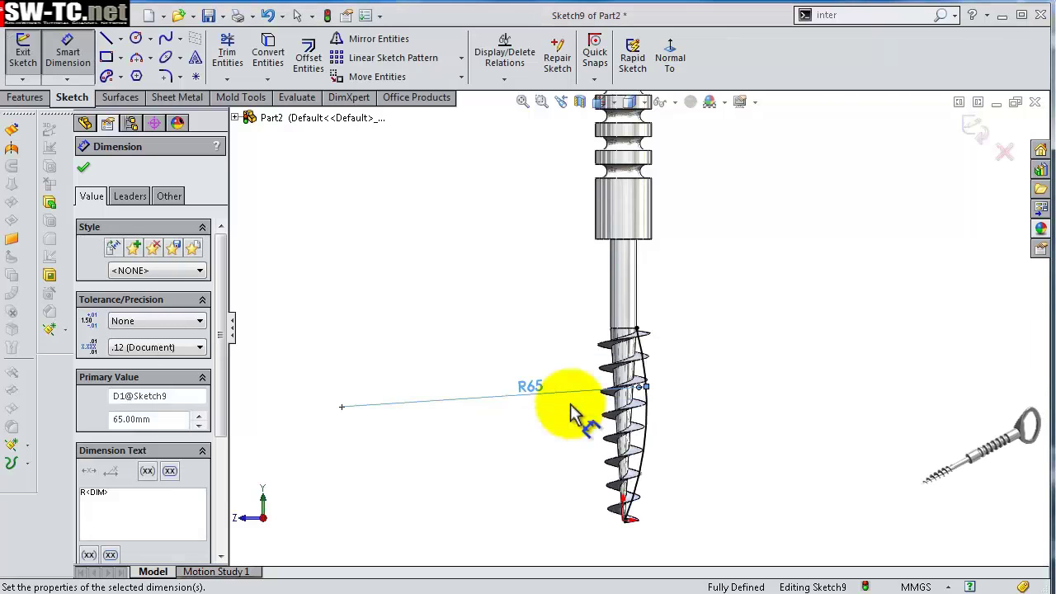
scroll(591, 462, down, 2)
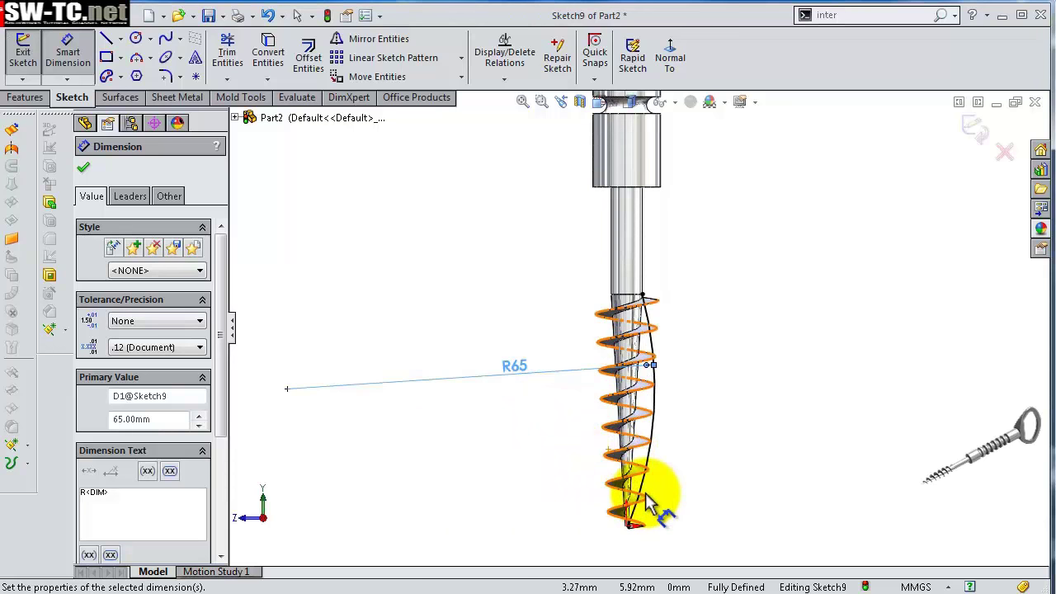
scroll(648, 503, down, 2)
scroll(660, 495, down, 2)
scroll(663, 494, down, 2)
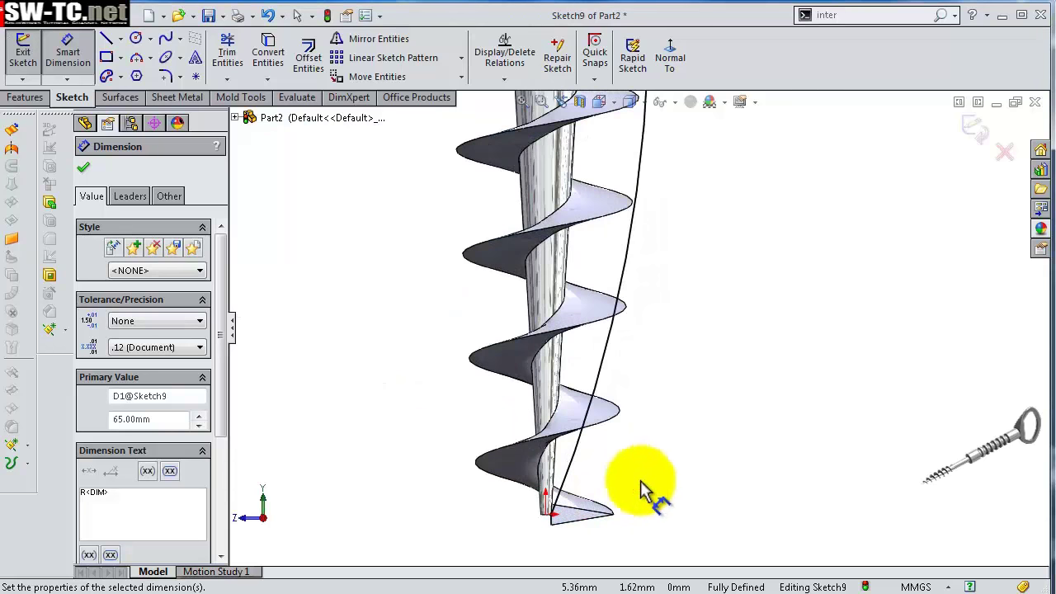
- Draw a vertical line down from the screw tip with the Line tool
key(s)
click(679, 475)
scroll(559, 512, down, 2)
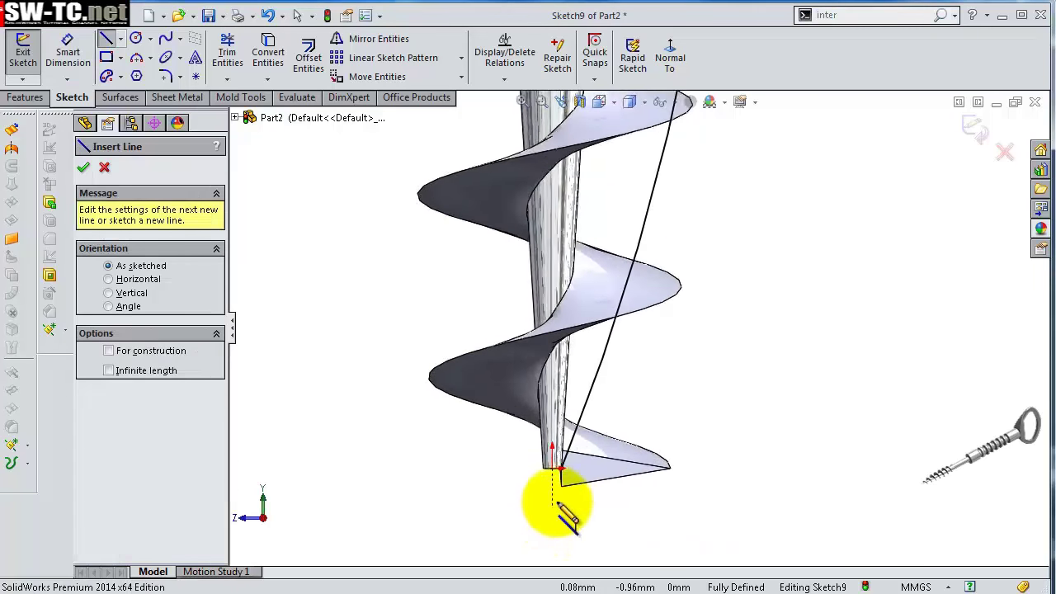
scroll(578, 445, down, 3)
scroll(611, 392, down, 2)
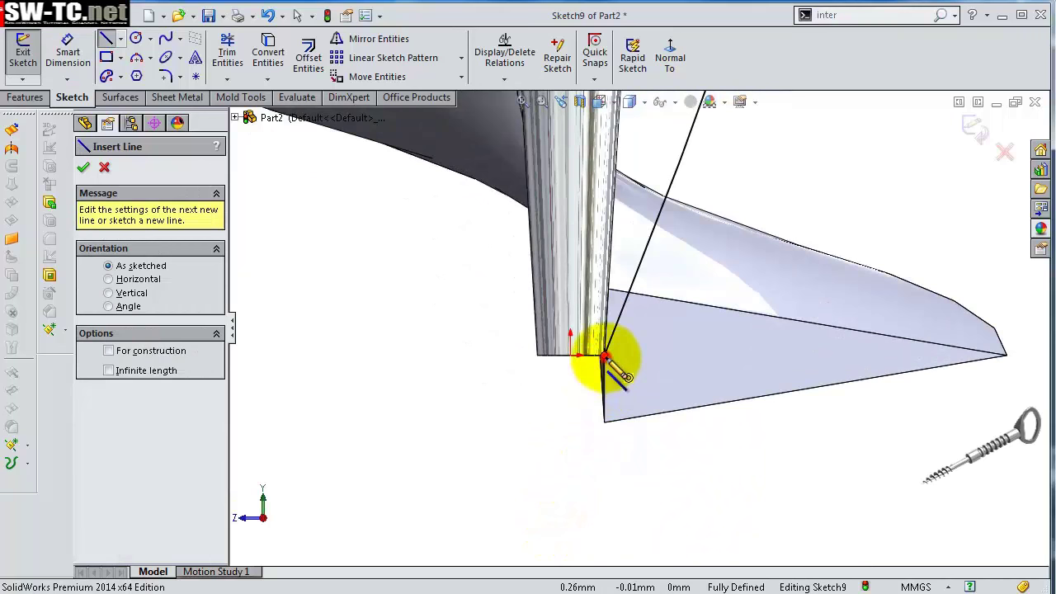
drag(605, 358, 610, 518)
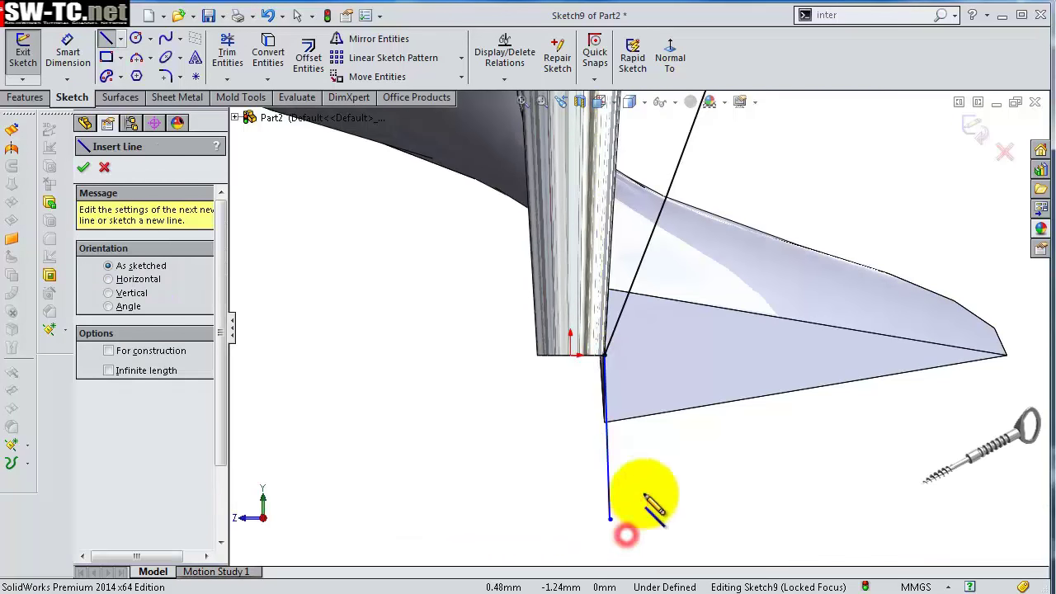
scroll(641, 495, up, 2)
scroll(641, 382, up, 3)
- Close the profile with horizontal and vertical lines and preview a 360° Revolved Cut around Line3
click(620, 319)
click(707, 318)
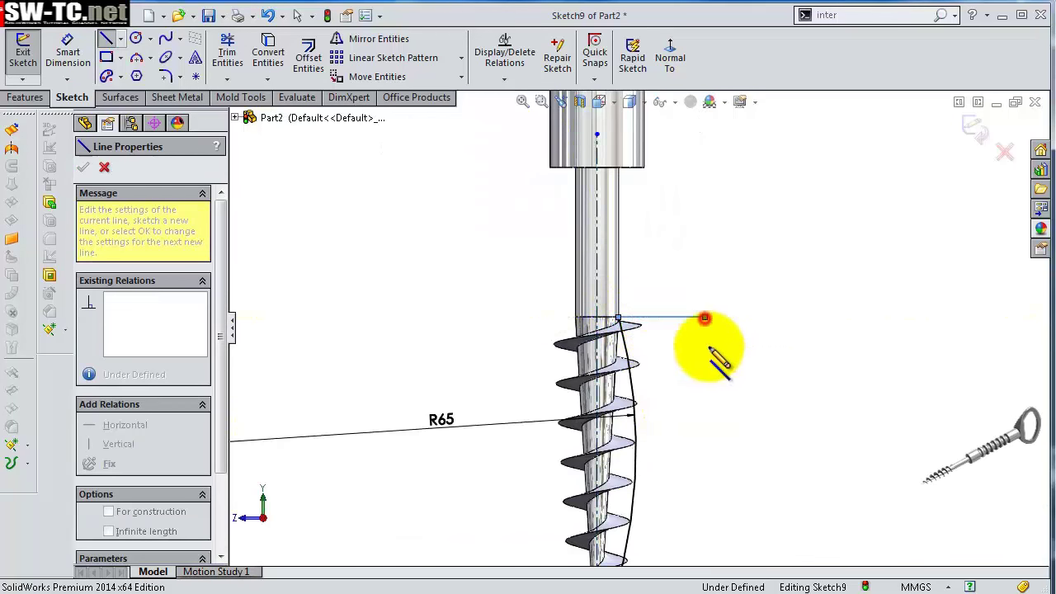
scroll(710, 330, up, 3)
scroll(660, 495, down, 3)
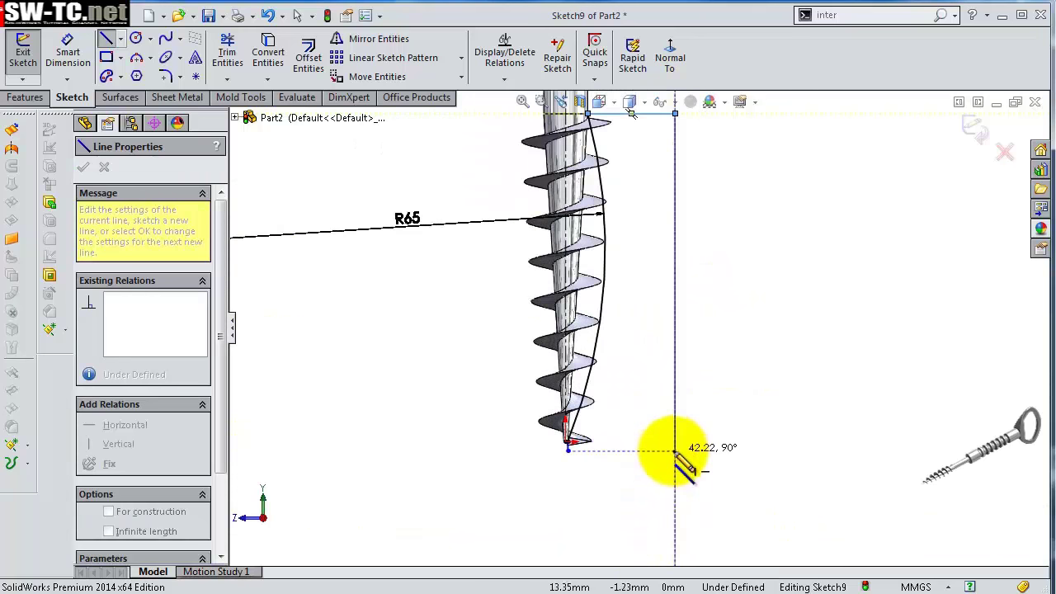
click(675, 451)
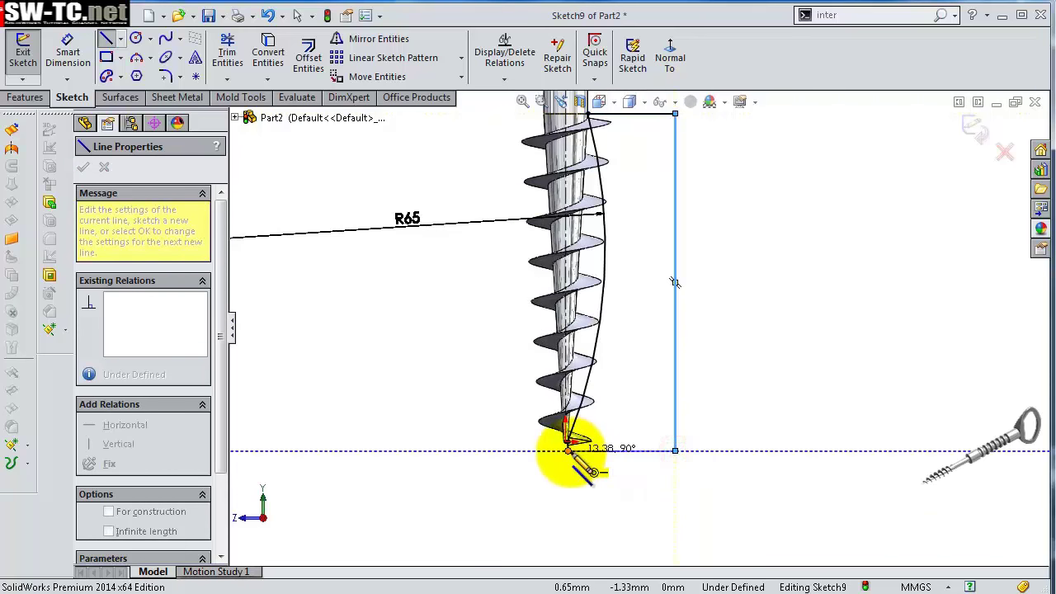
click(567, 450)
click(84, 167)
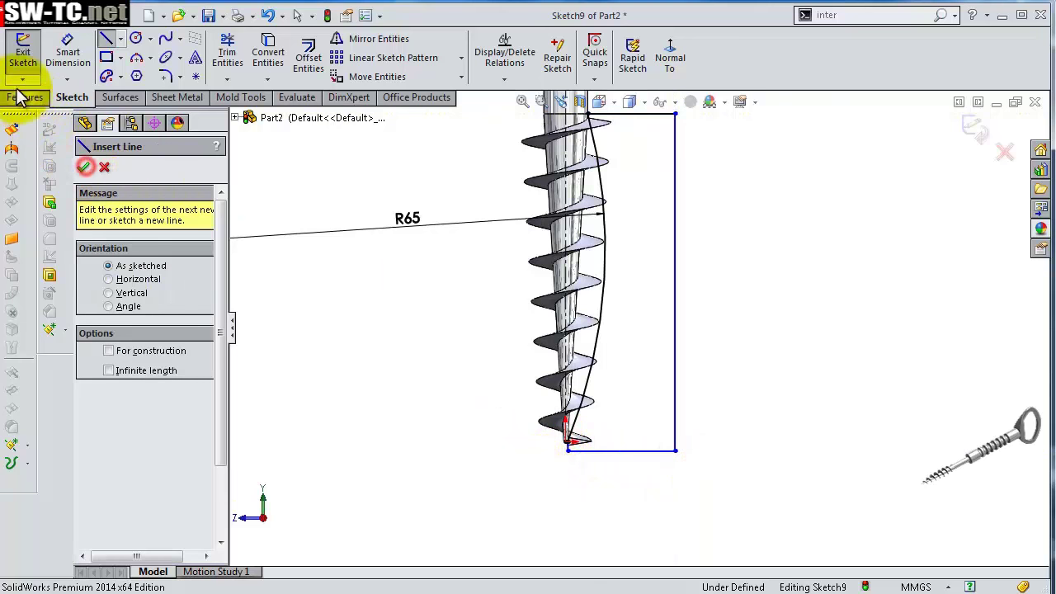
click(23, 97)
click(332, 53)
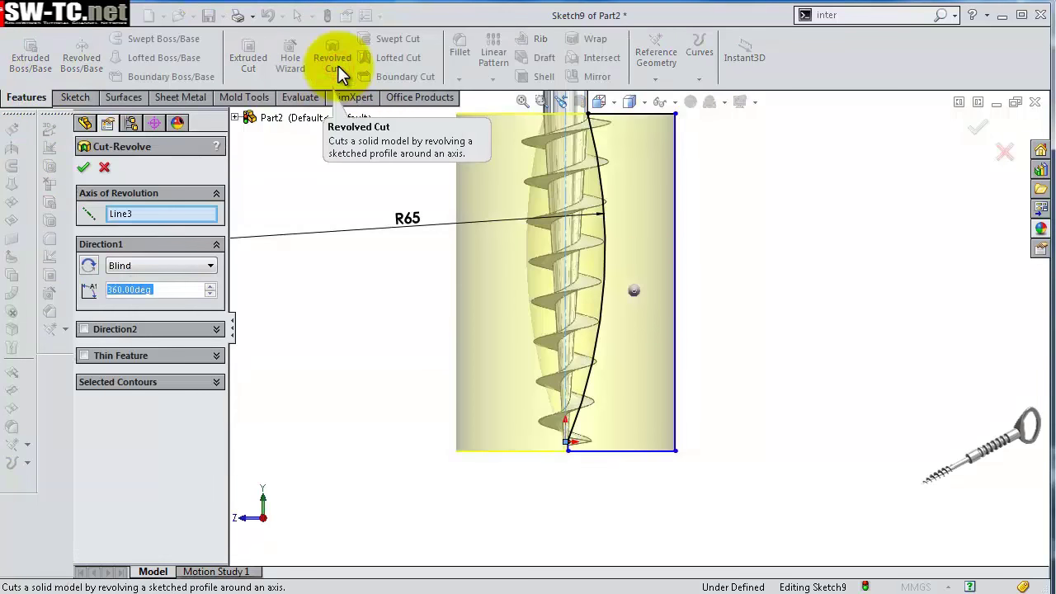
- Finish Cut-Revolve1 keeping all bodies, then inspect the screw and view it from the left
click(84, 168)
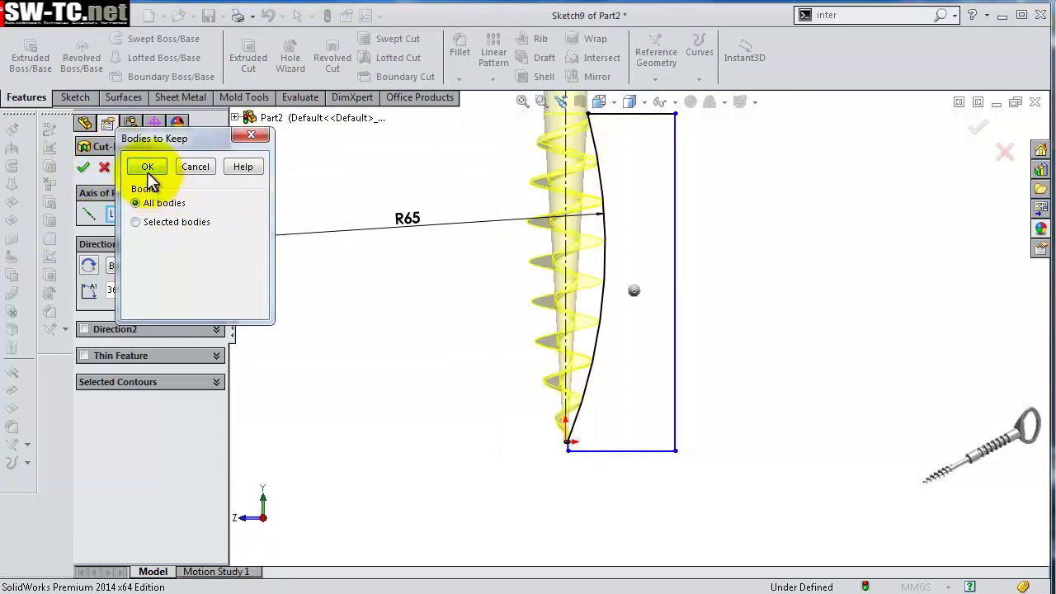
click(147, 167)
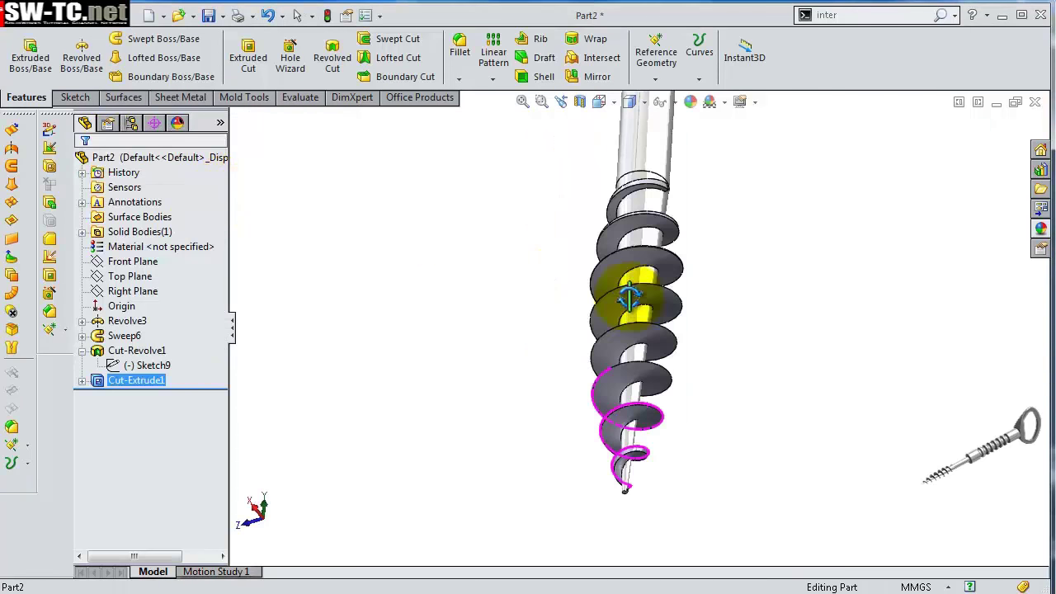
mouse_move(671, 358)
middle_down()
mouse_move(745, 372)
mouse_move(778, 432)
middle_up()
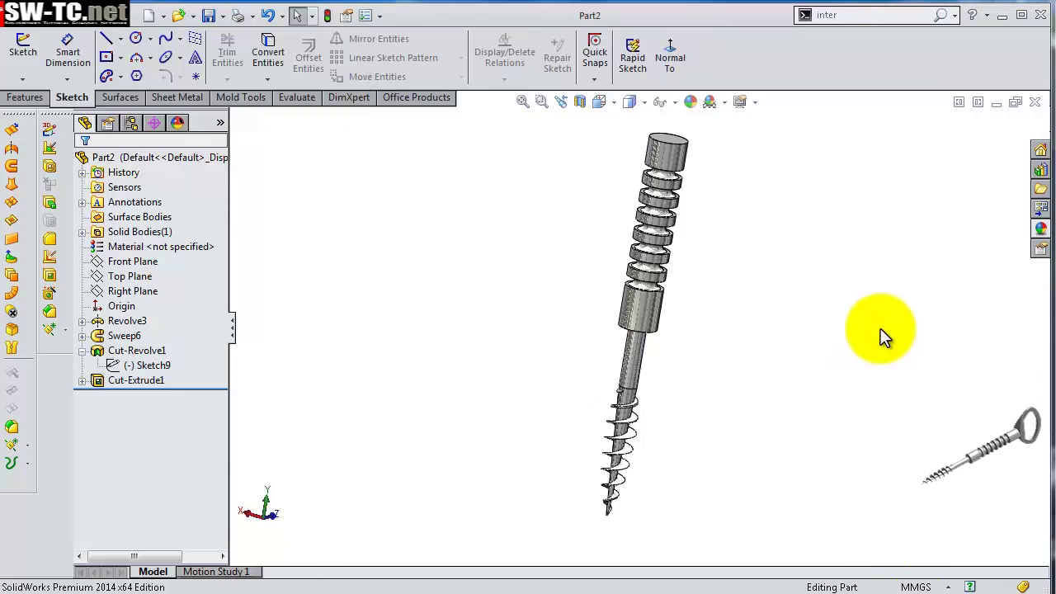
right_drag(879, 316, 817, 326)
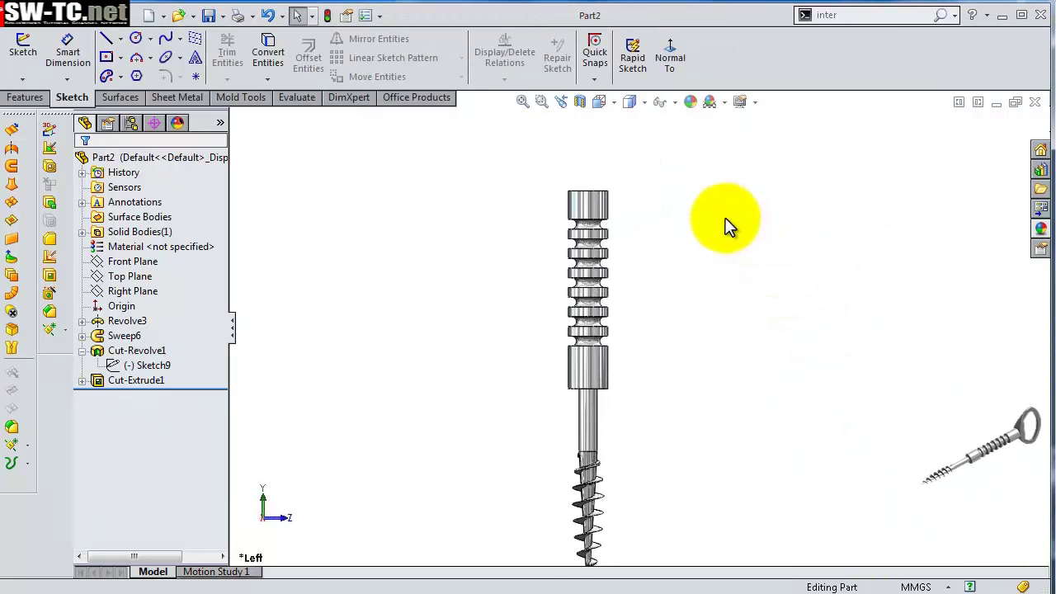
- Start Sketch11 on Right Plane and enlarge the plane's outline
click(137, 294)
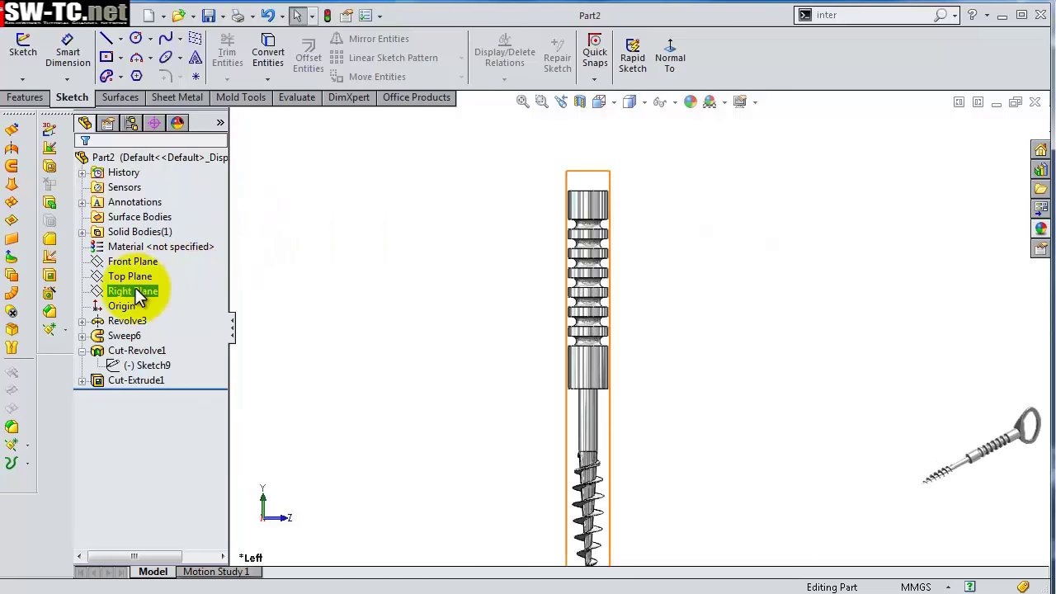
click(147, 266)
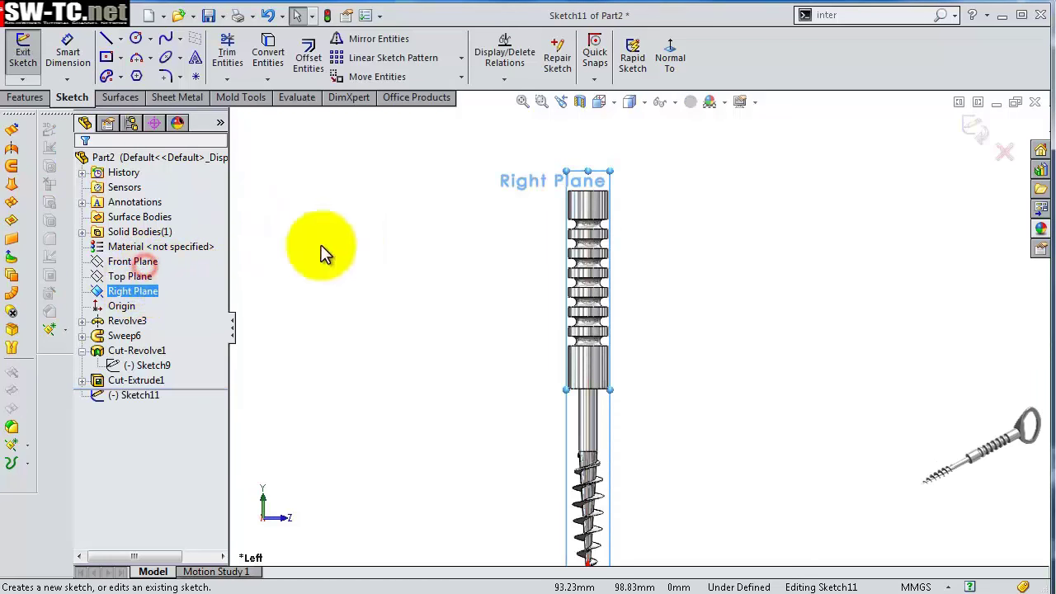
scroll(612, 231, down, 2)
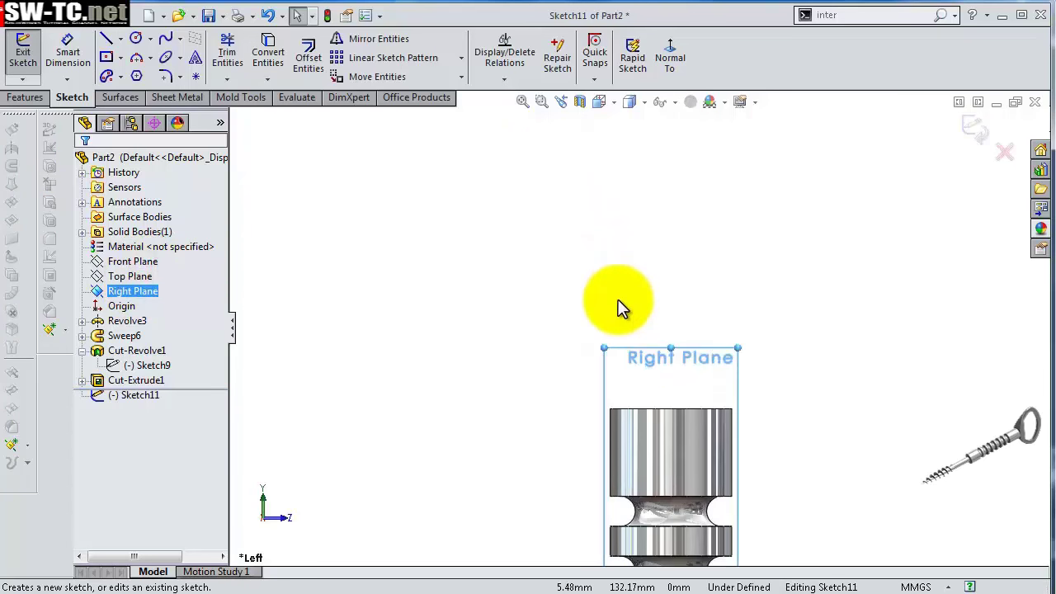
drag(601, 345, 387, 202)
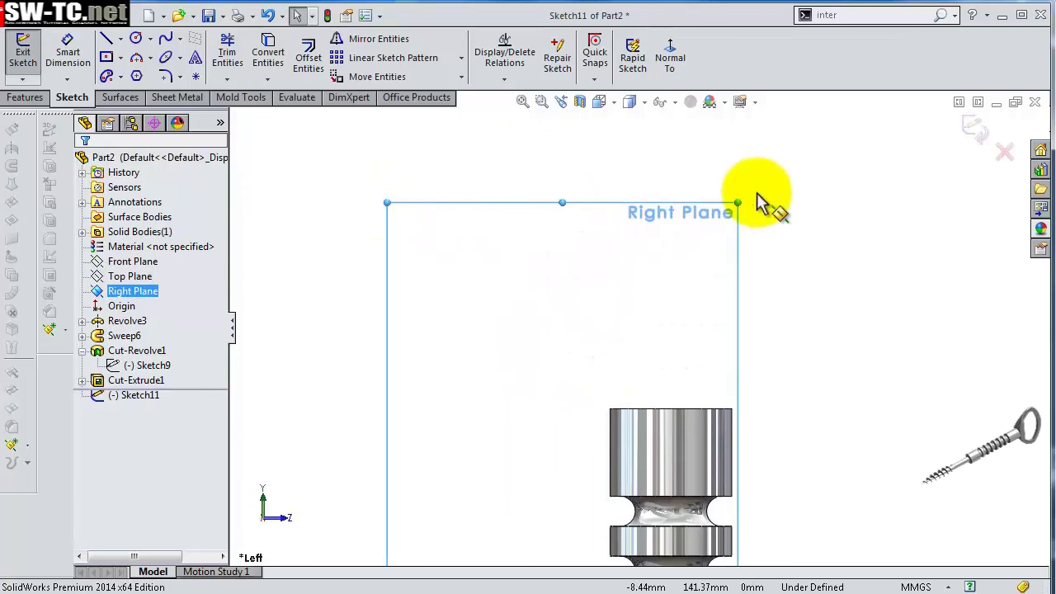
drag(740, 203, 942, 132)
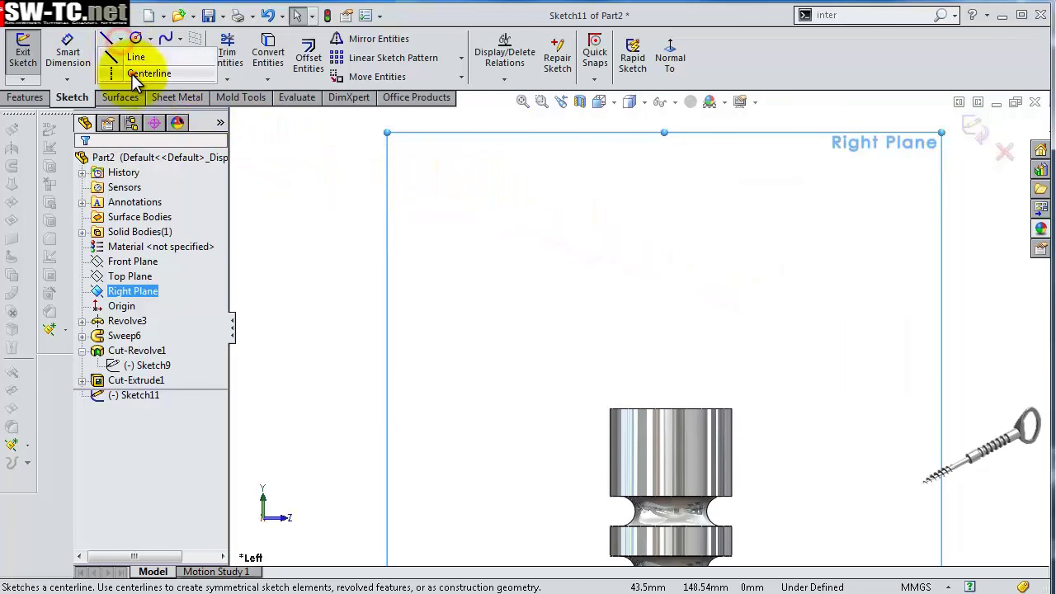
- Draw a vertical centerline above the shank crossed by two horizontal centerlines
click(135, 73)
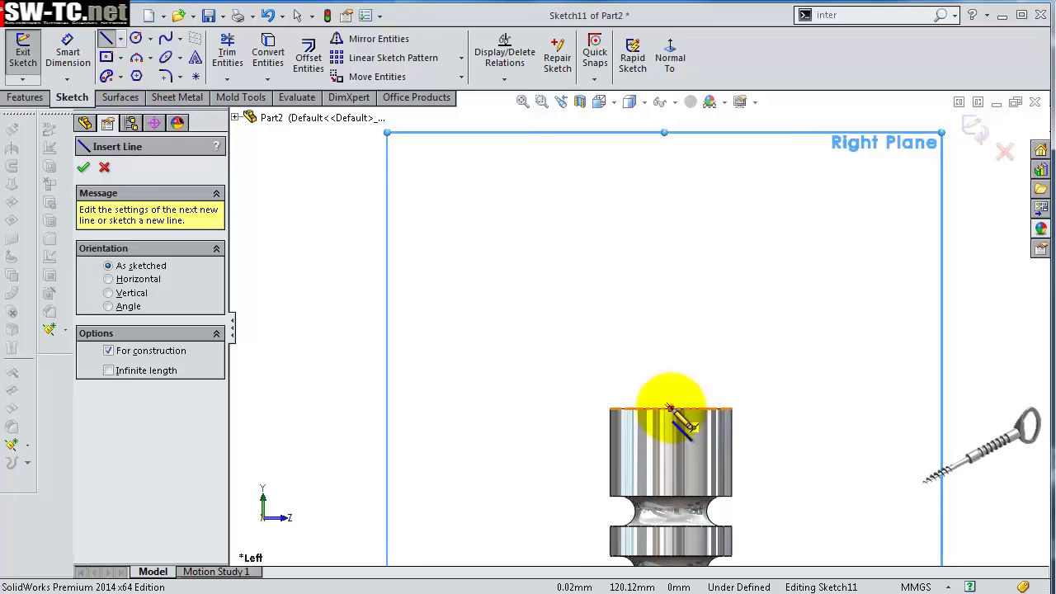
click(670, 407)
scroll(672, 223, down, 2)
scroll(672, 186, down, 1)
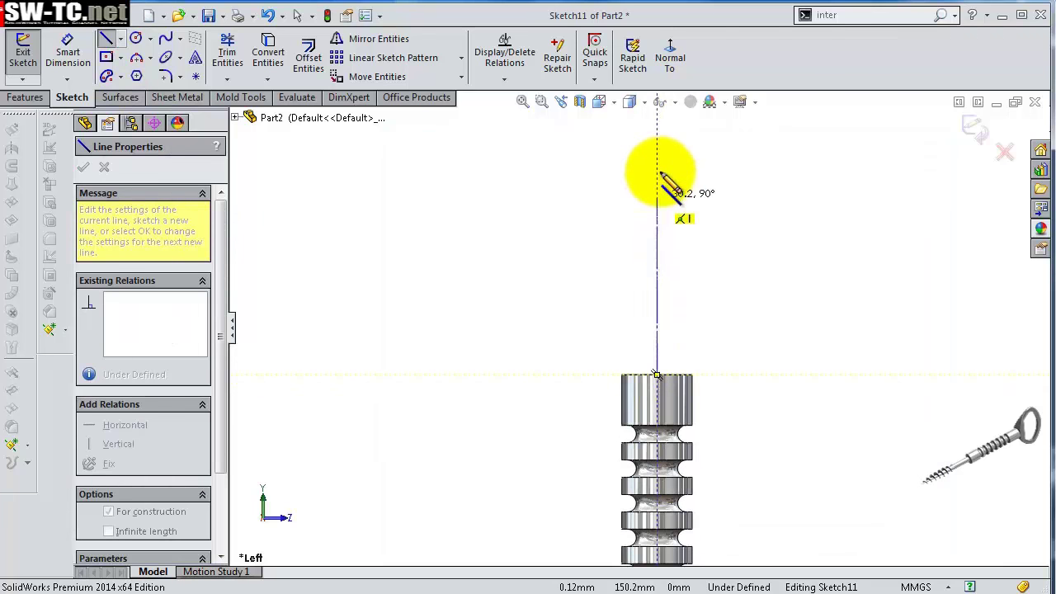
double_click(656, 163)
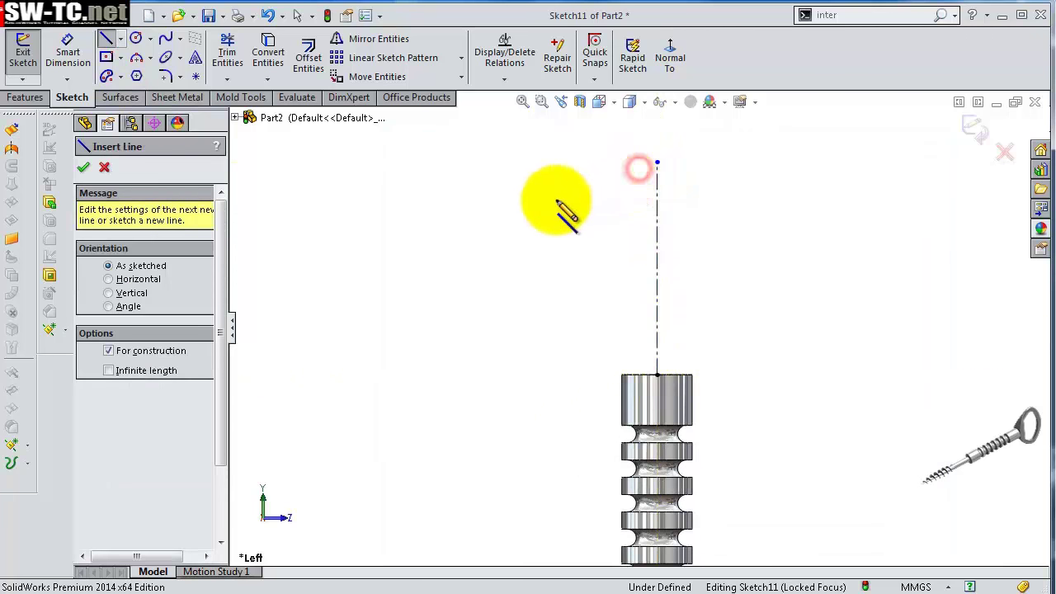
click(531, 208)
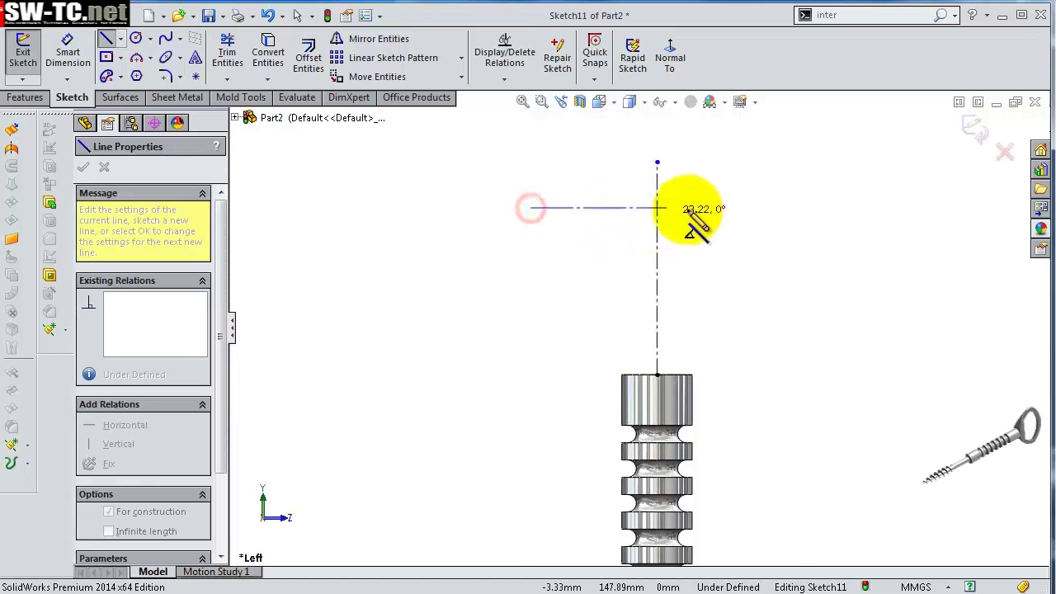
double_click(779, 208)
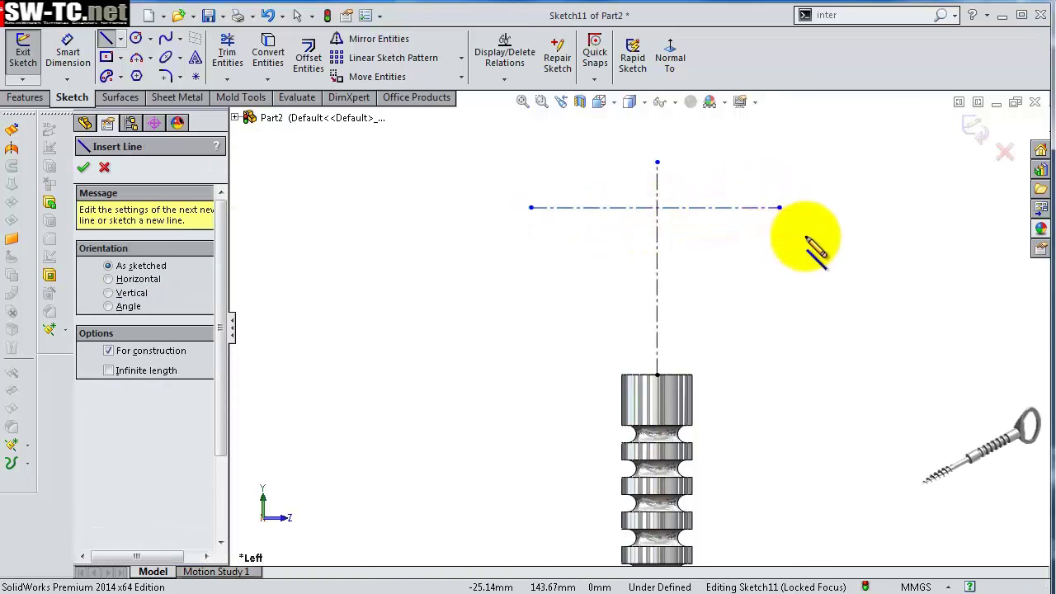
click(813, 237)
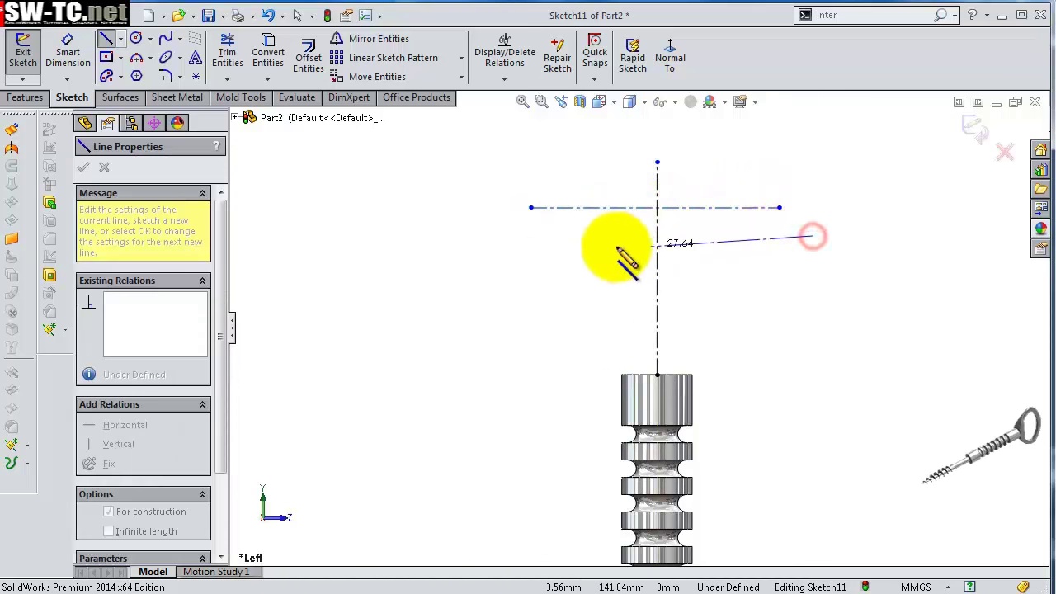
double_click(504, 237)
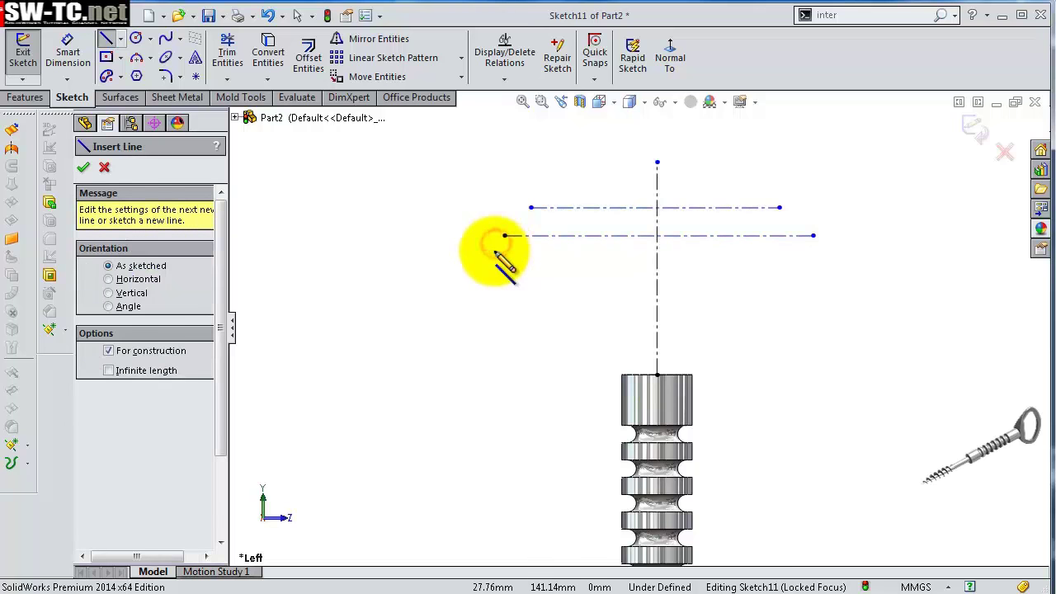
click(120, 57)
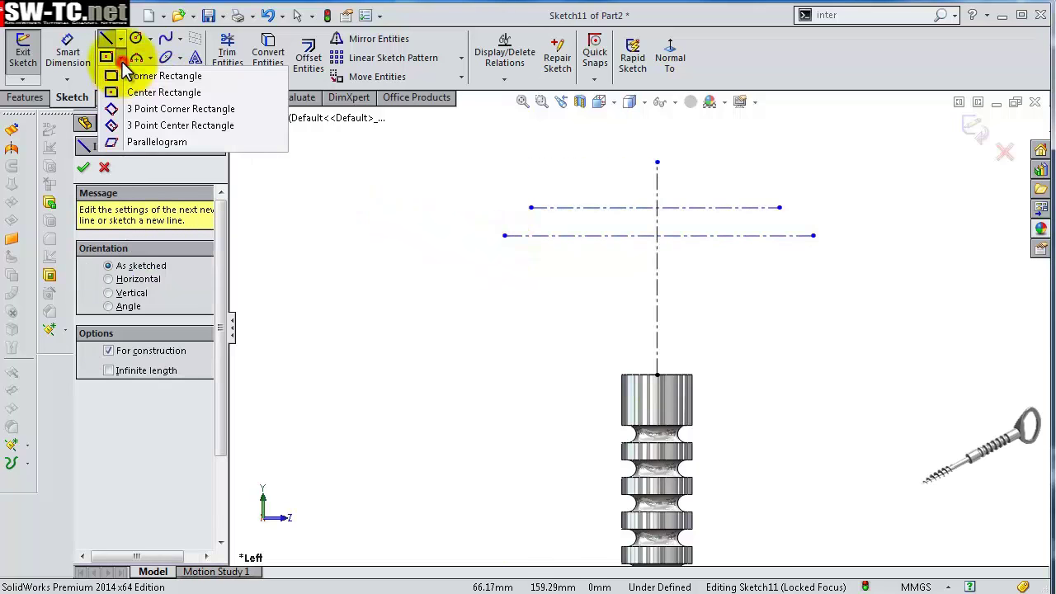
- Draw a 12 mm wide construction center rectangle on the shank top, centred on the vertical centerline
click(139, 93)
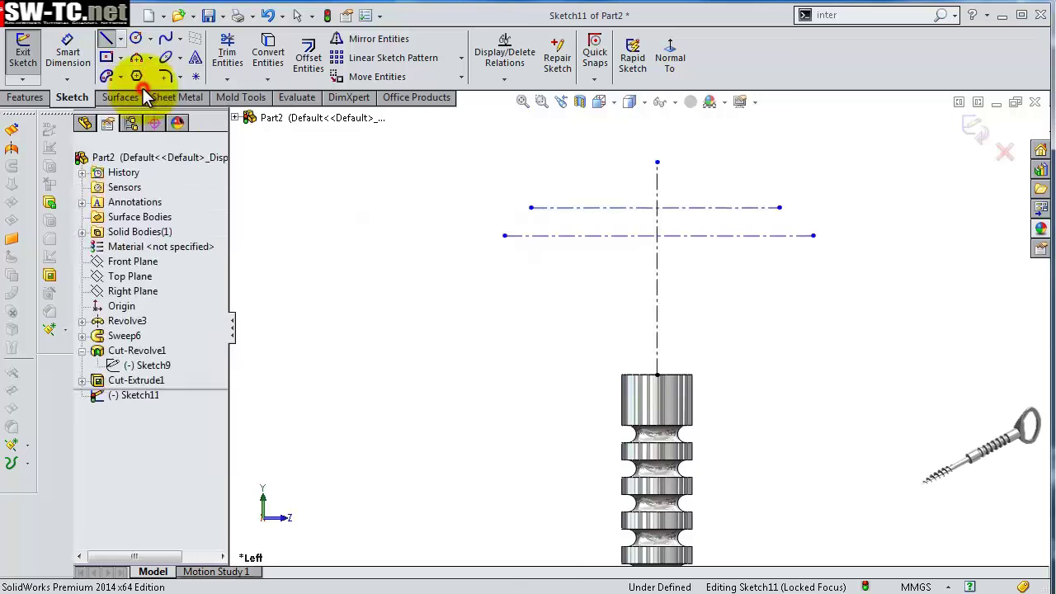
scroll(627, 350, down, 1)
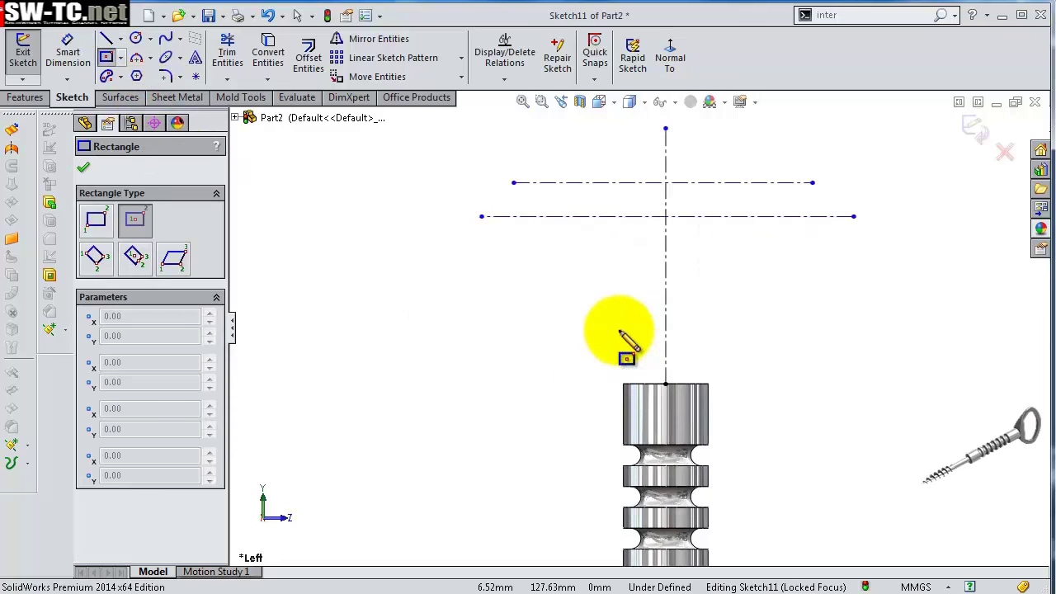
click(666, 352)
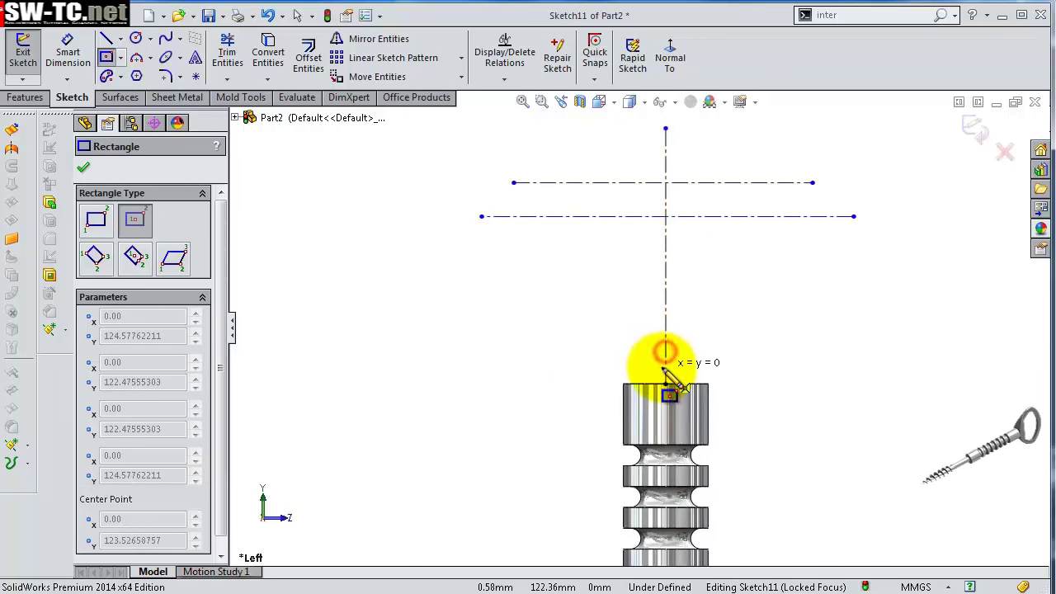
scroll(628, 372, down, 5)
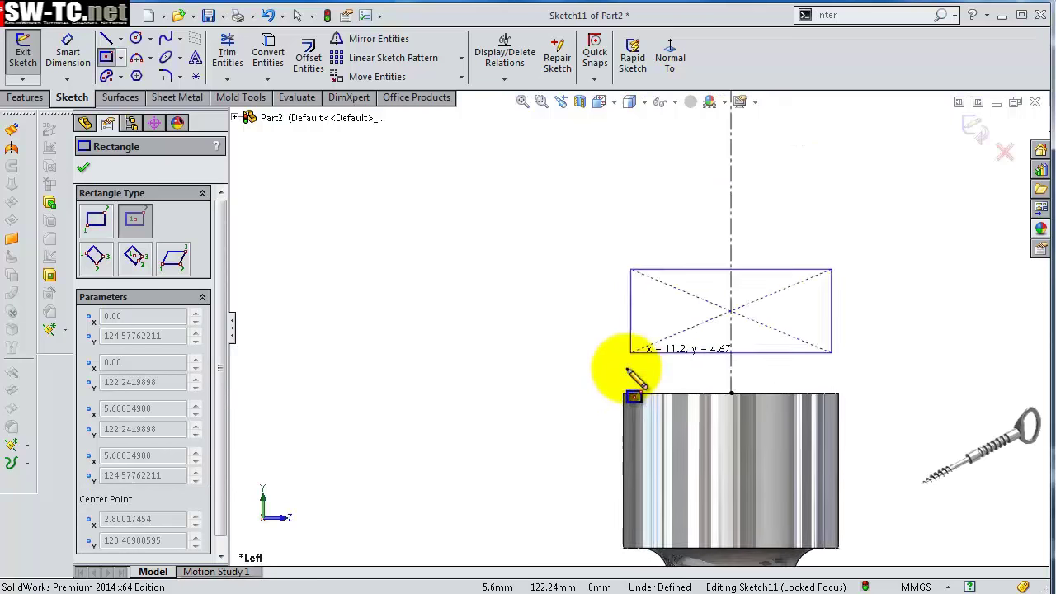
scroll(628, 396, down, 3)
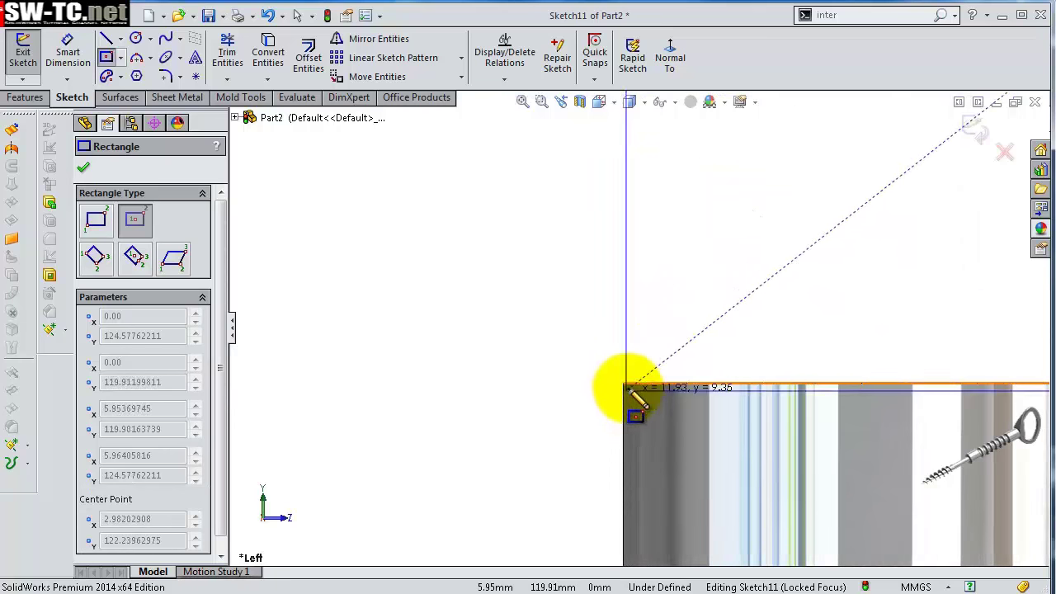
click(624, 384)
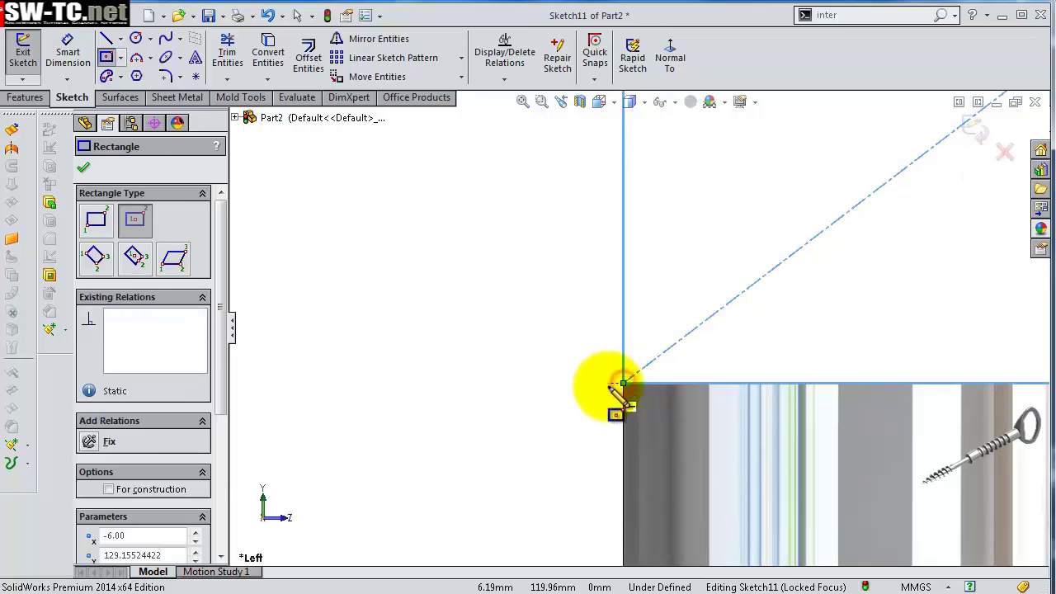
drag(222, 355, 221, 402)
scroll(180, 383, down, 1)
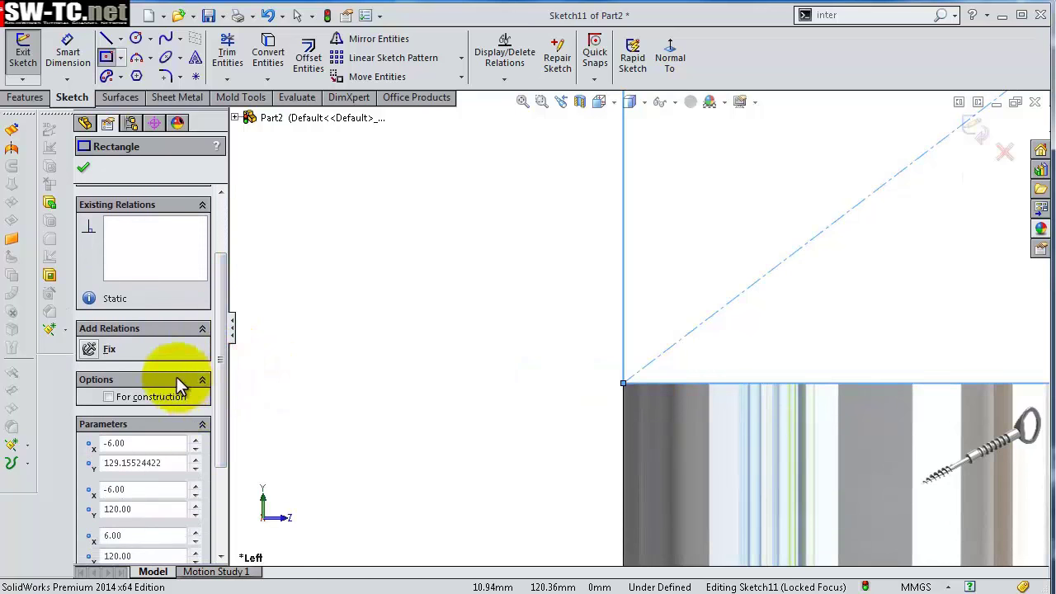
click(175, 396)
click(377, 358)
scroll(635, 334, up, 4)
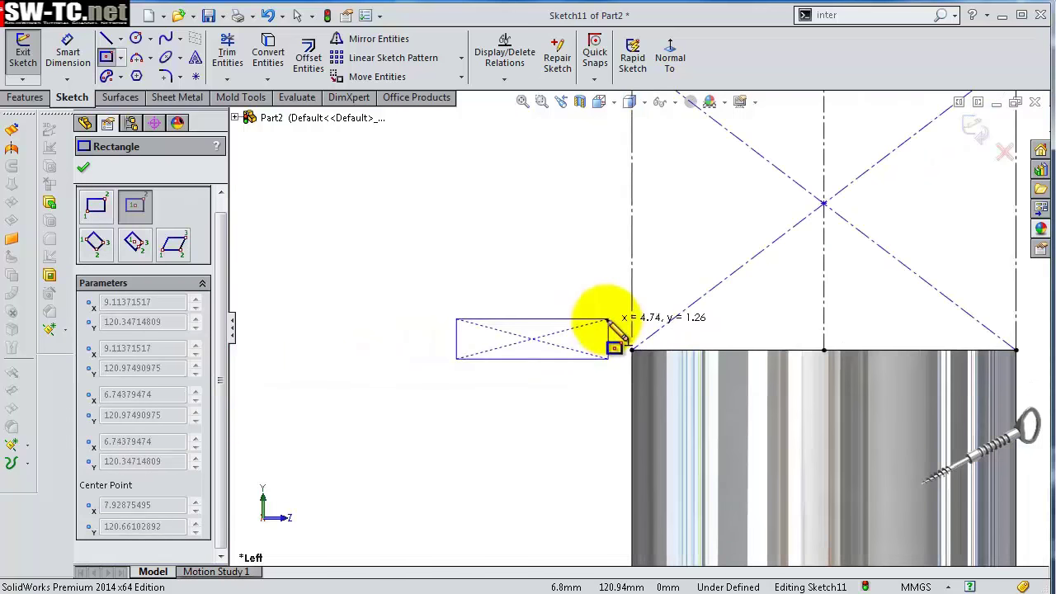
- Make the upper horizontal centerline symmetric about the vertical centerline
key(Escape)
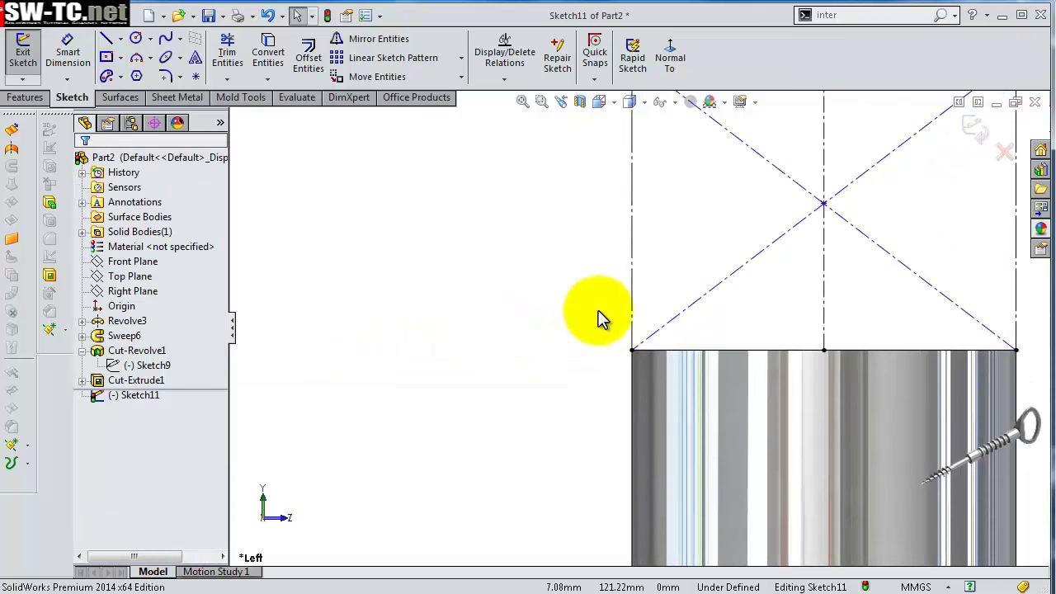
scroll(701, 273, up, 3)
scroll(731, 250, up, 1)
scroll(719, 224, up, 3)
scroll(720, 225, down, 1)
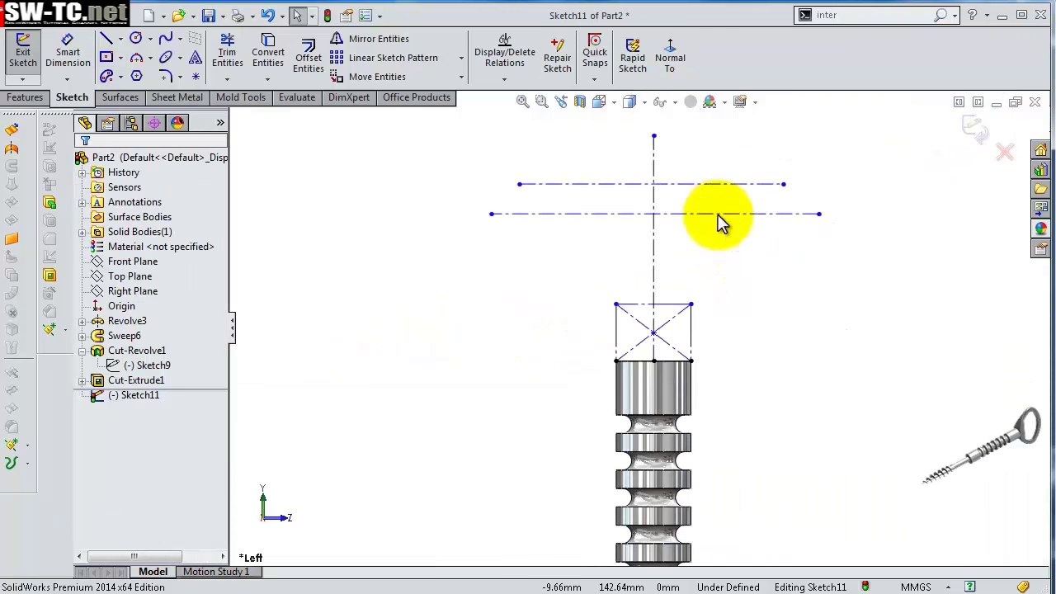
click(783, 185)
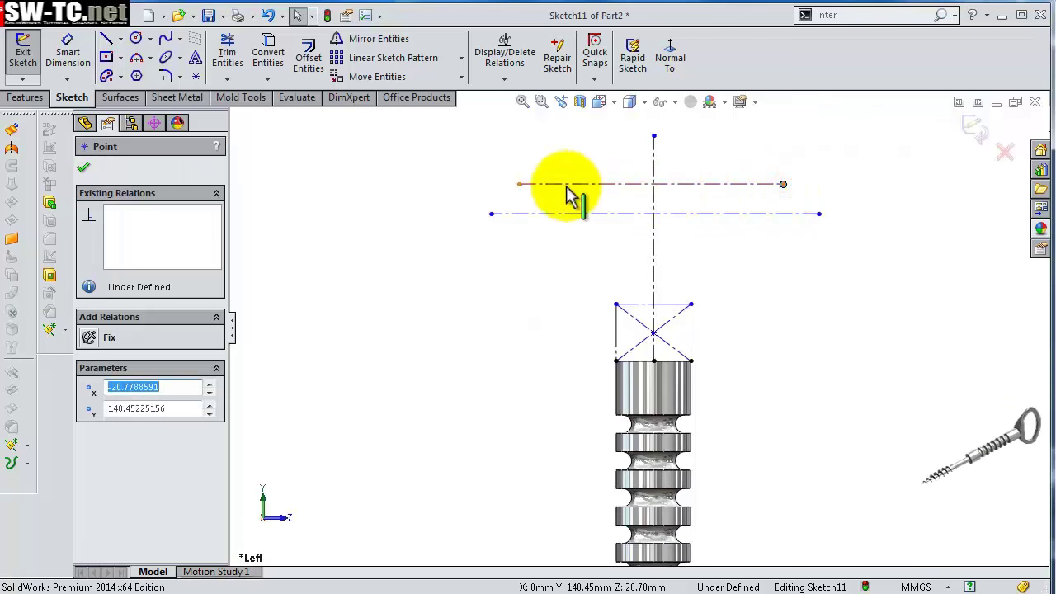
ctrl+click(519, 184)
ctrl+click(655, 180)
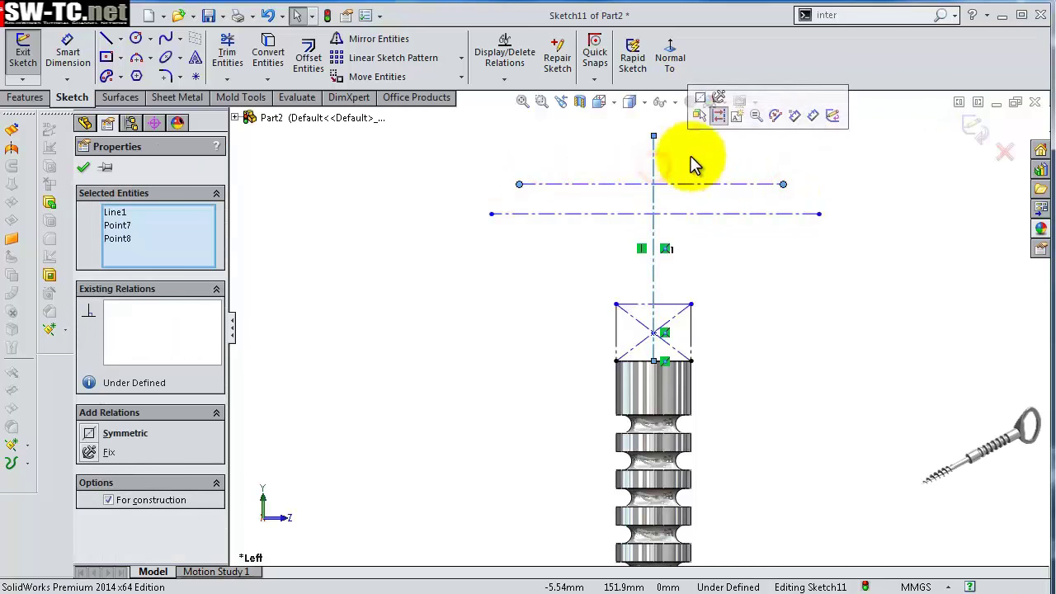
click(698, 101)
key(Escape)
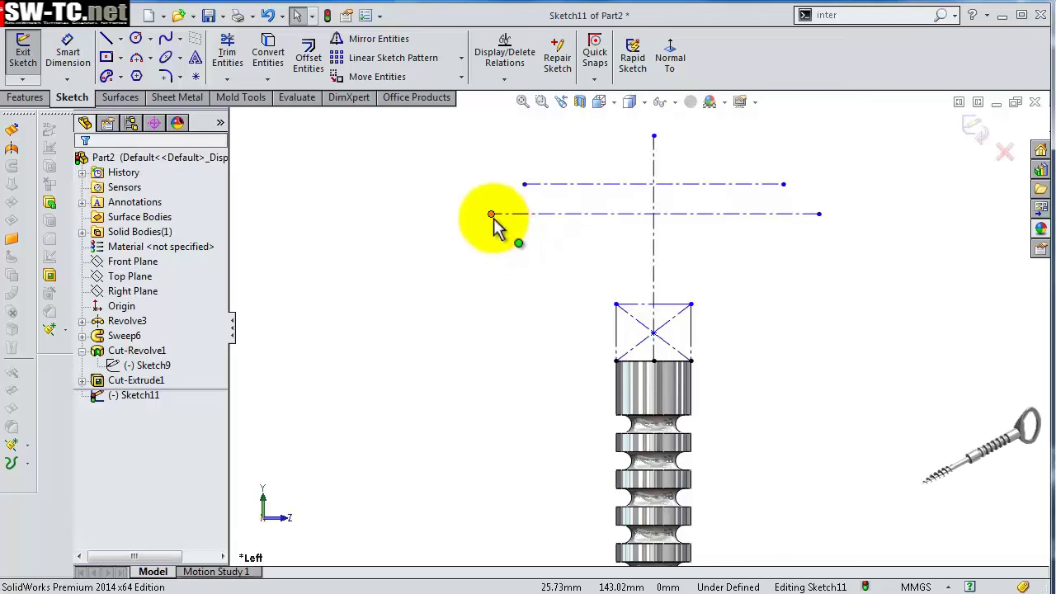
- Make the lower horizontal centerline's endpoints symmetric about the vertical centerline
click(491, 214)
ctrl+click(820, 216)
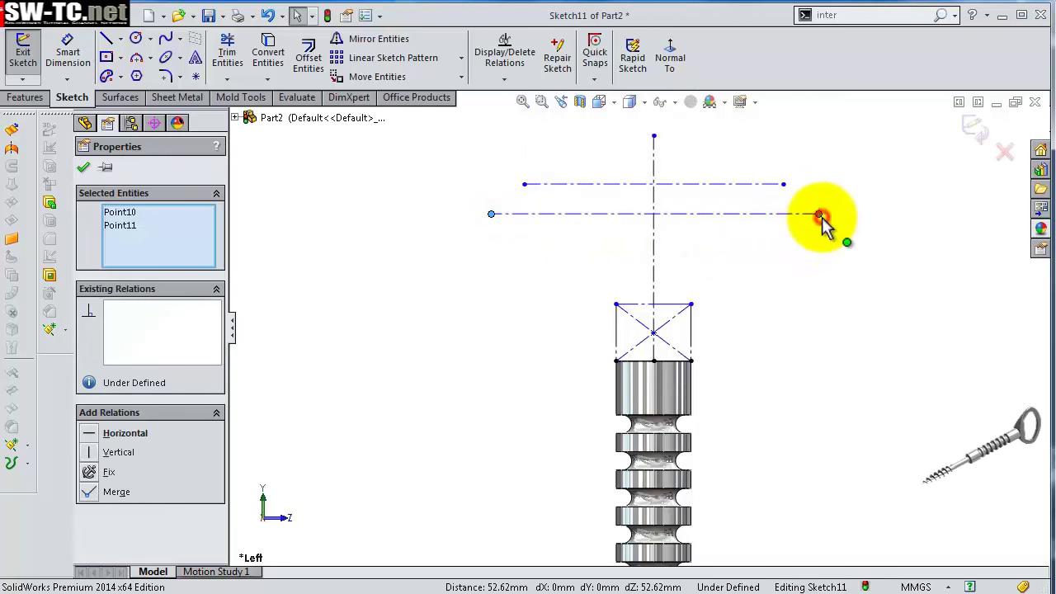
ctrl+click(656, 239)
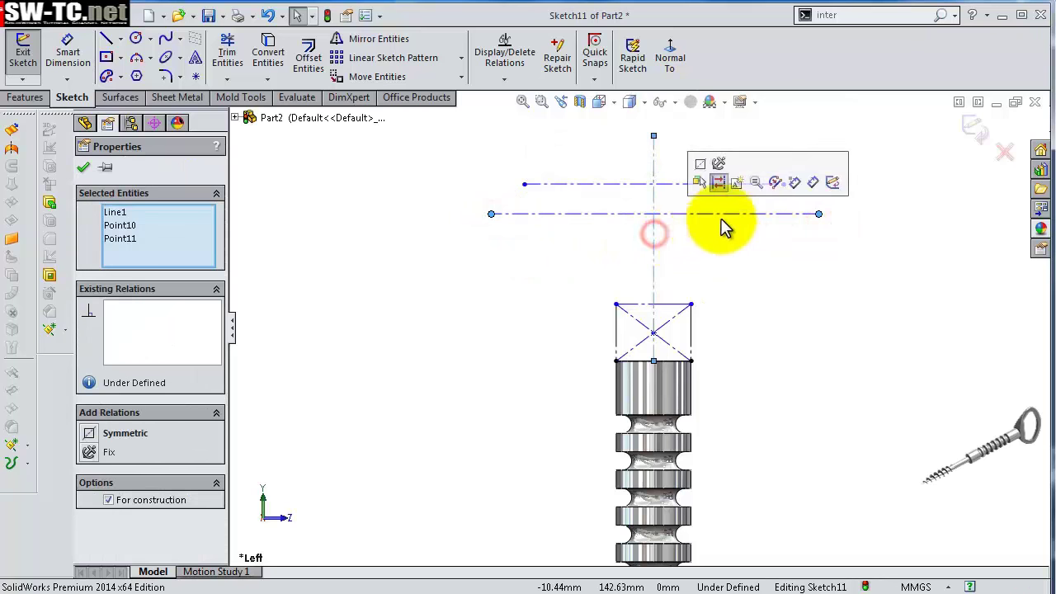
click(706, 178)
key(Escape)
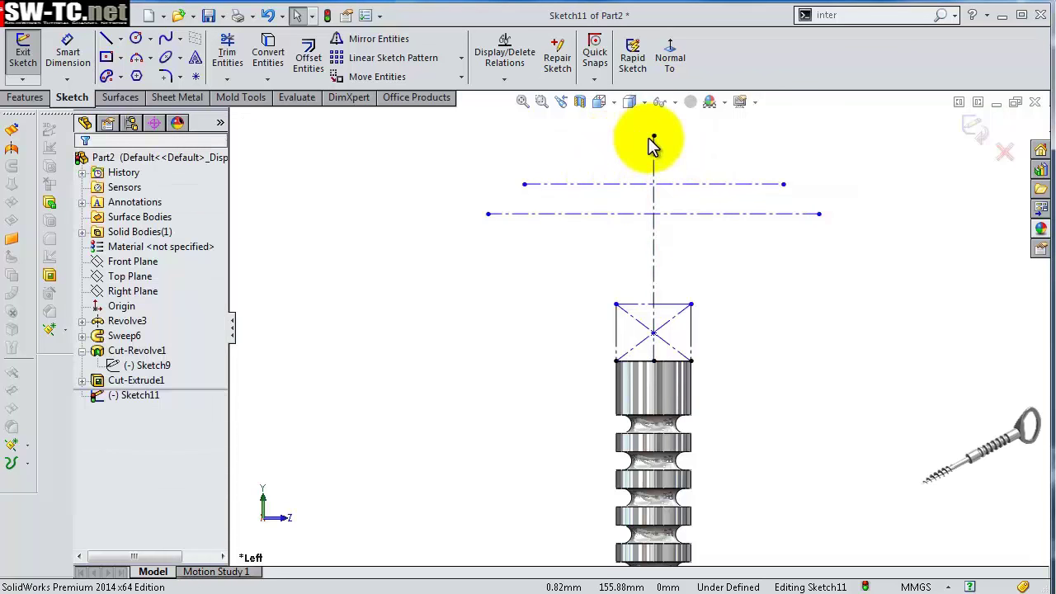
- Dimension the overall vertical height to 40 and the small rectangle's edge to 6
key(s)
click(715, 175)
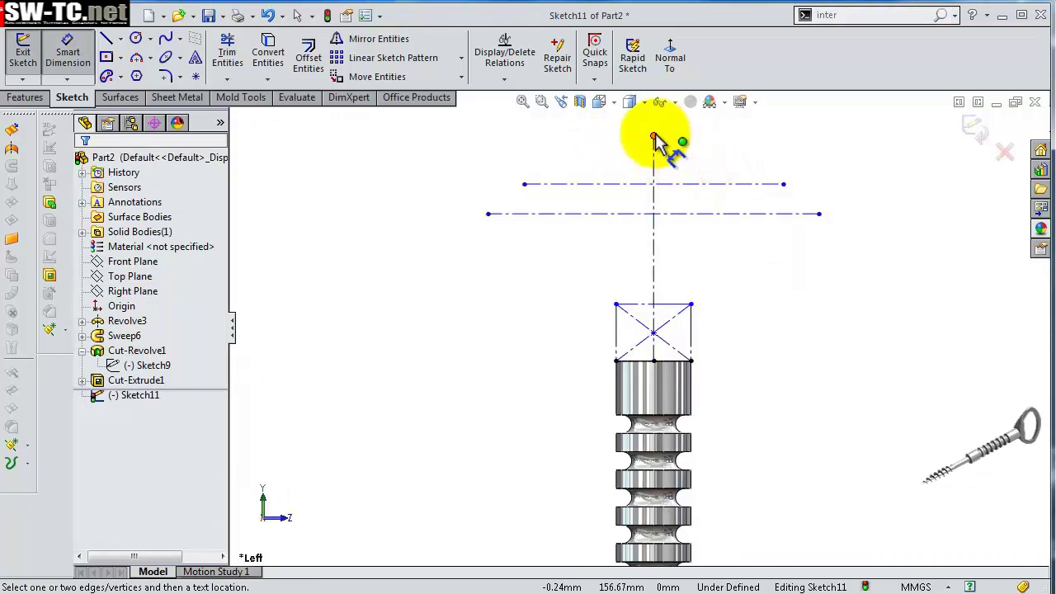
click(653, 137)
click(653, 360)
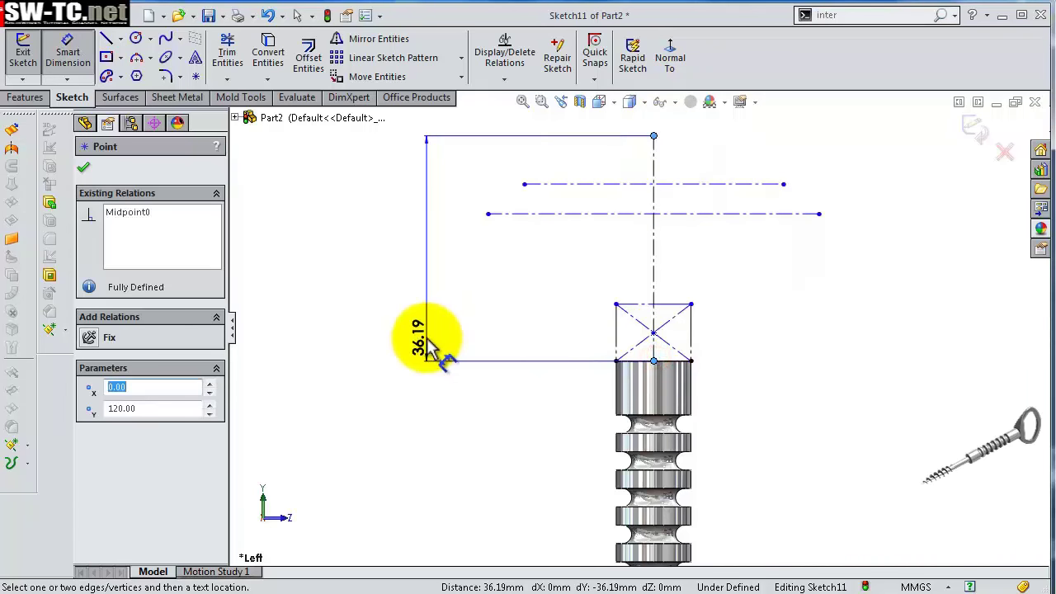
click(427, 342)
text(0)
key(Return)
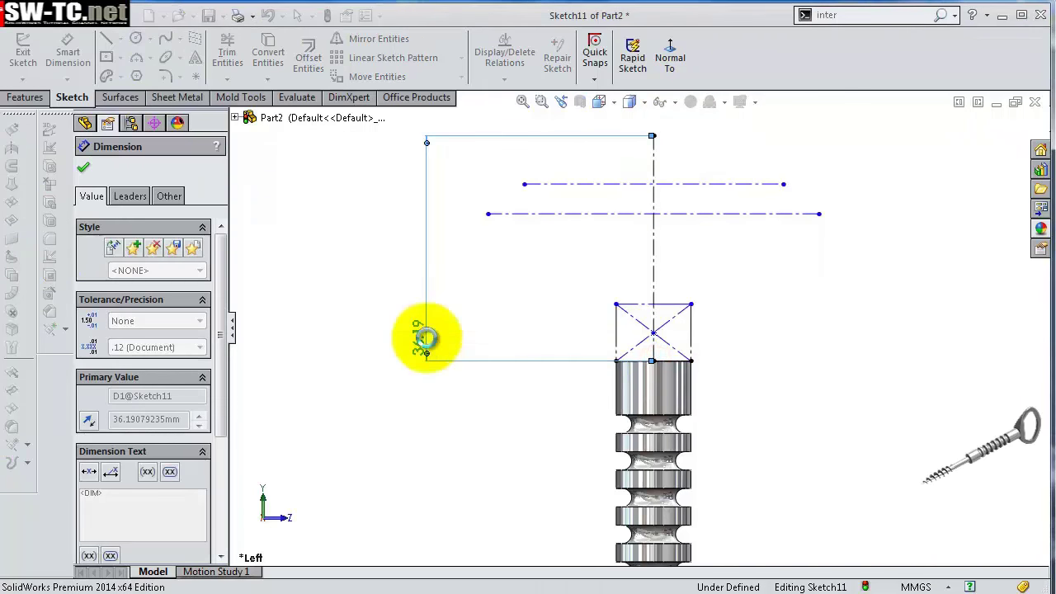
click(692, 334)
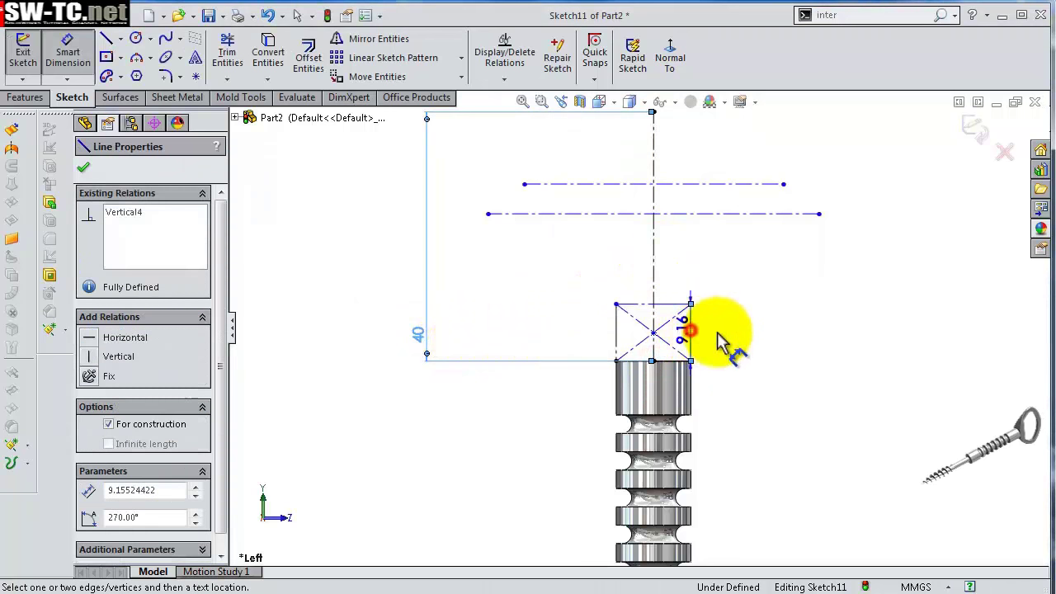
click(747, 331)
text(6)
key(Return)
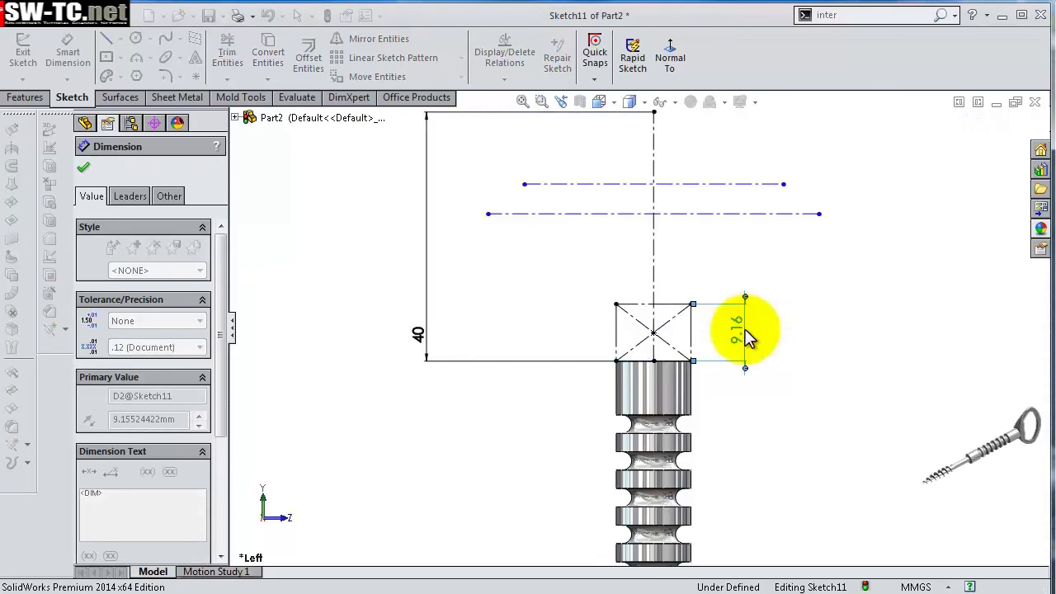
click(755, 281)
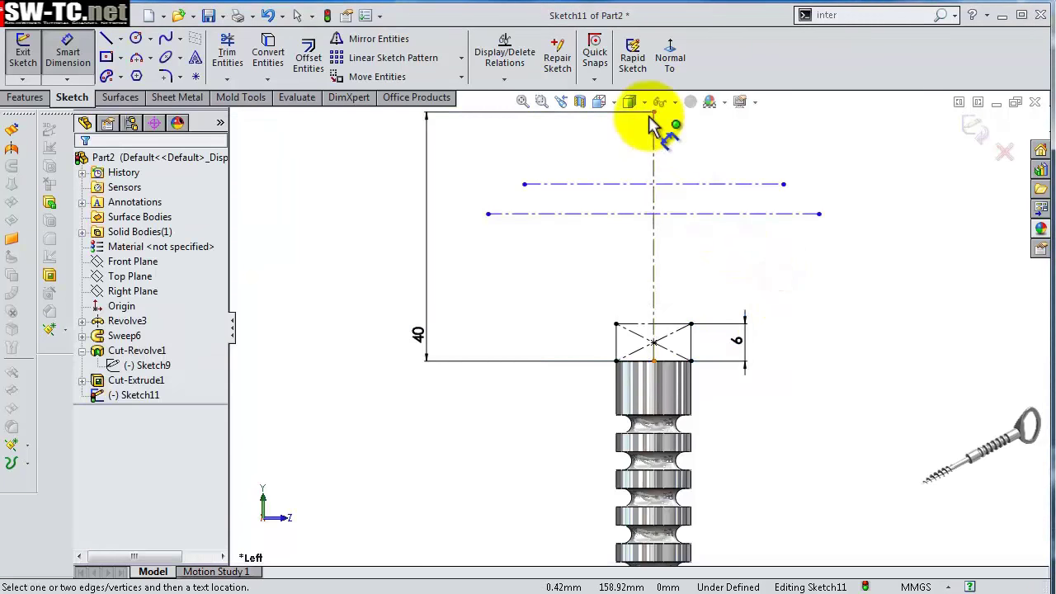
- Dimension the upper centerline length to 44 and the lower centerline to 50
scroll(651, 119, down, 1)
scroll(660, 132, down, 1)
scroll(697, 156, down, 1)
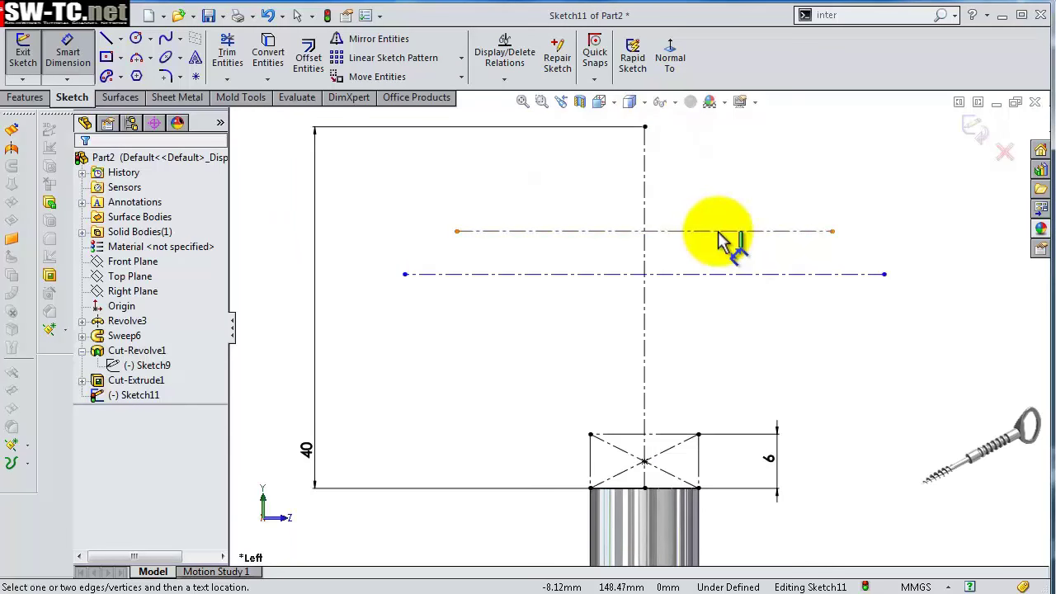
click(718, 232)
scroll(703, 180, up, 1)
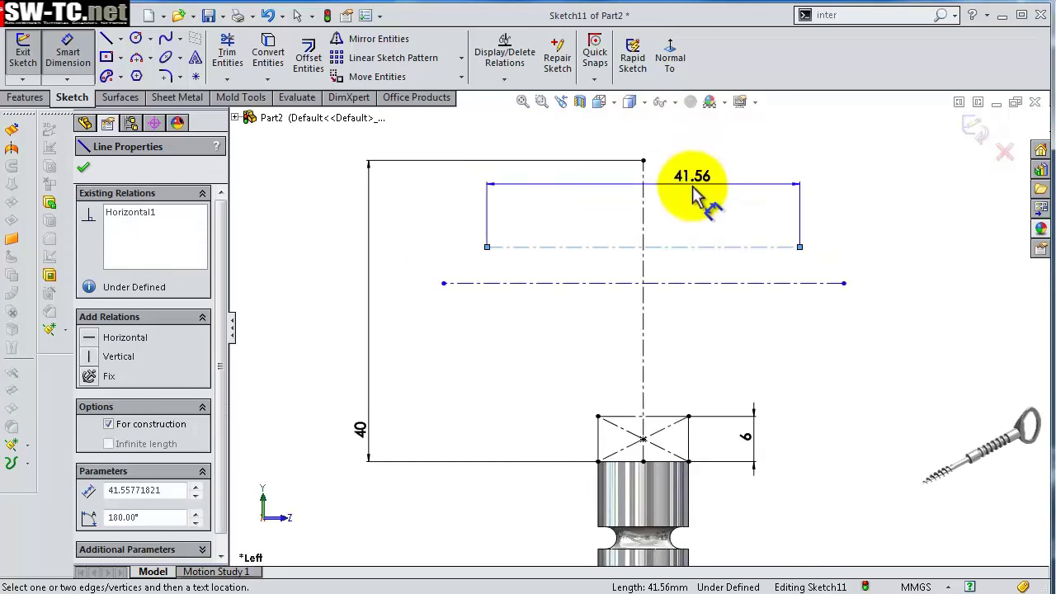
click(695, 189)
text(44)
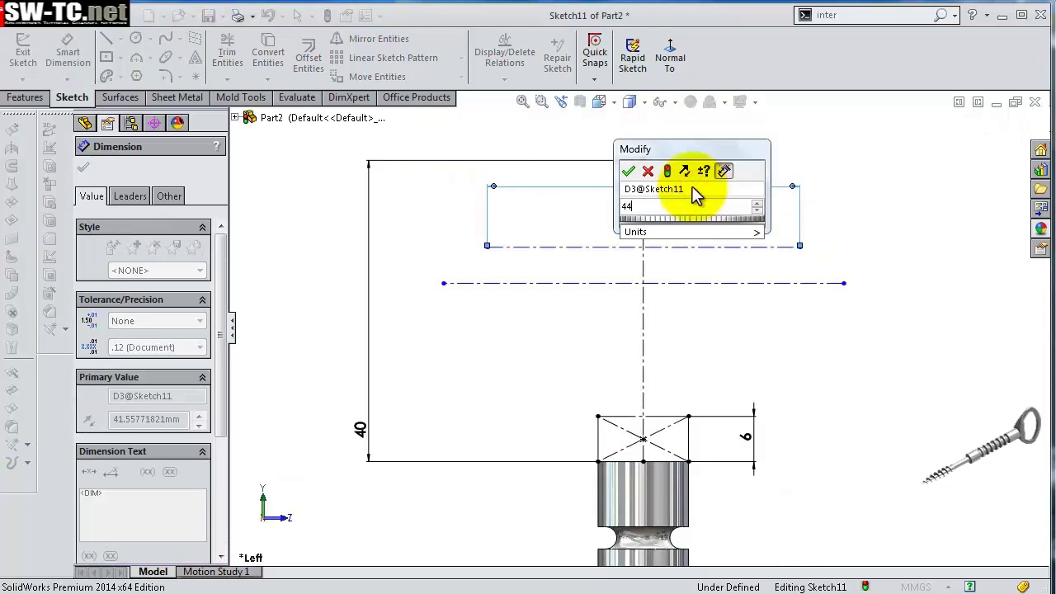
key(Return)
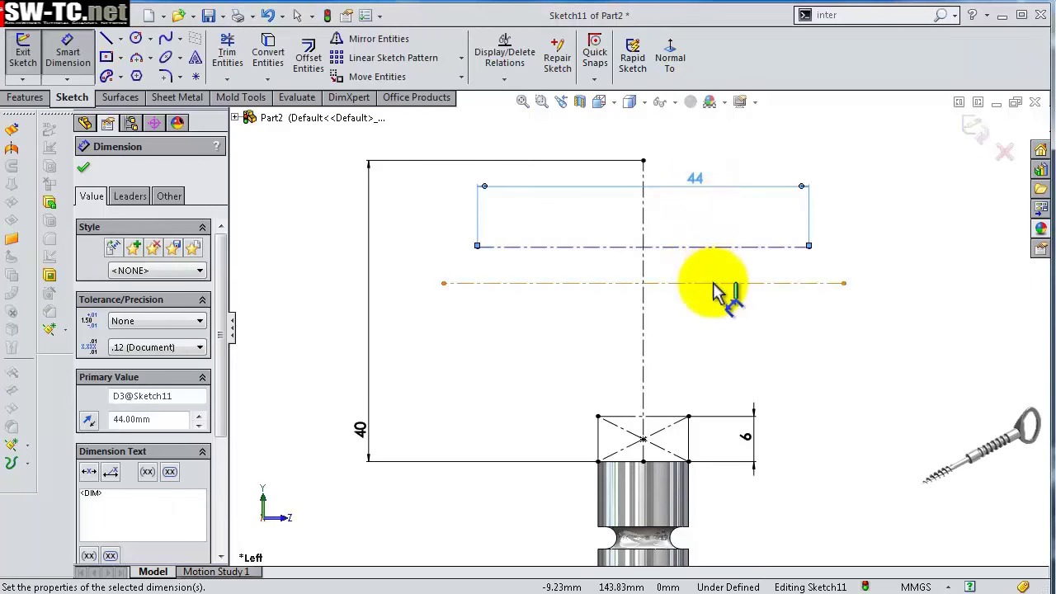
click(714, 285)
scroll(678, 161, up, 1)
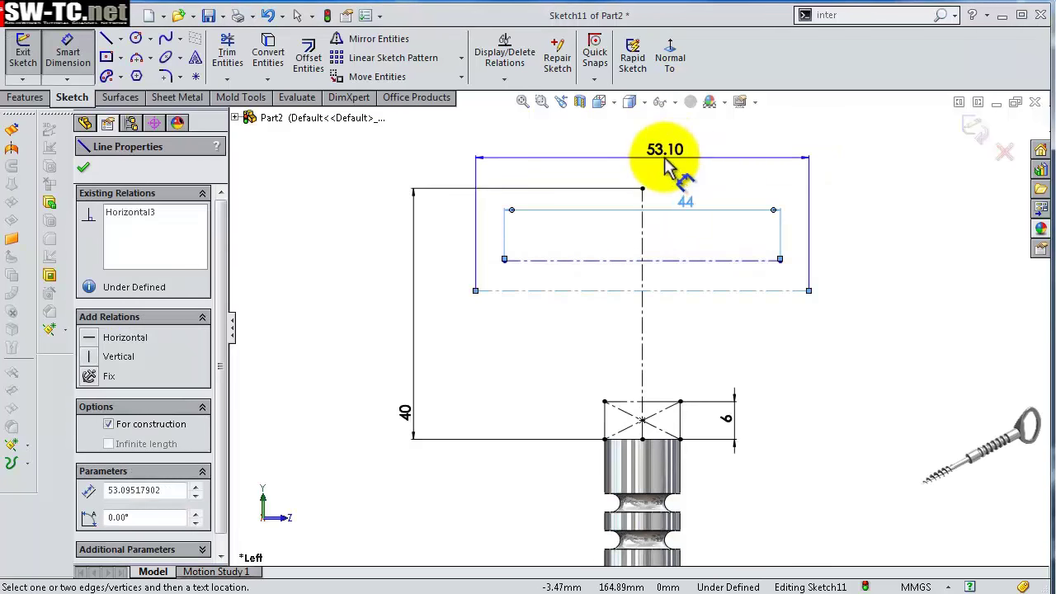
click(665, 158)
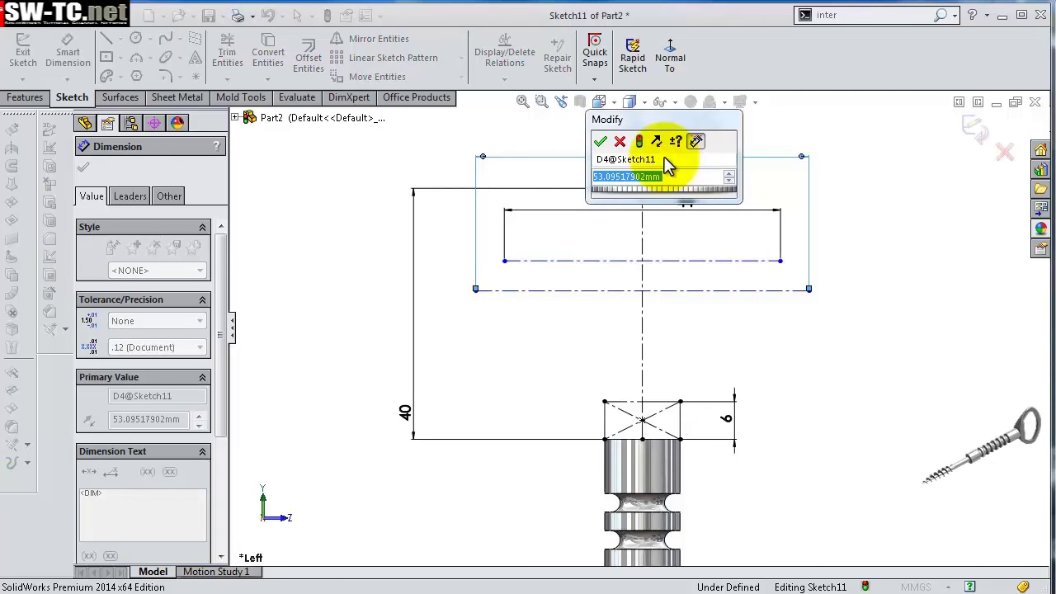
key(Return)
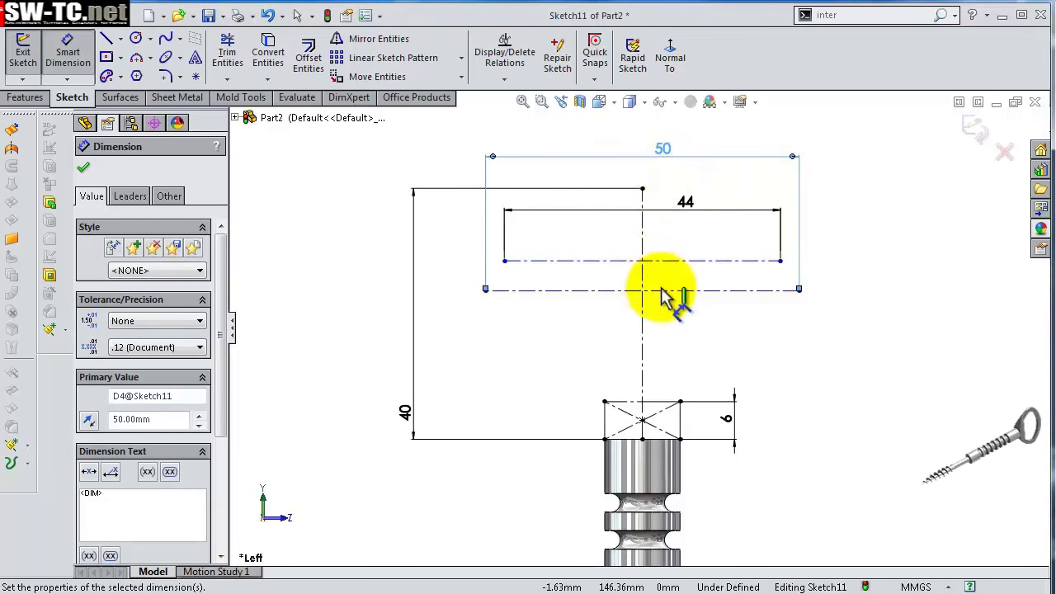
- Set the spacing between the two horizontal centerlines to 5
click(663, 290)
click(674, 262)
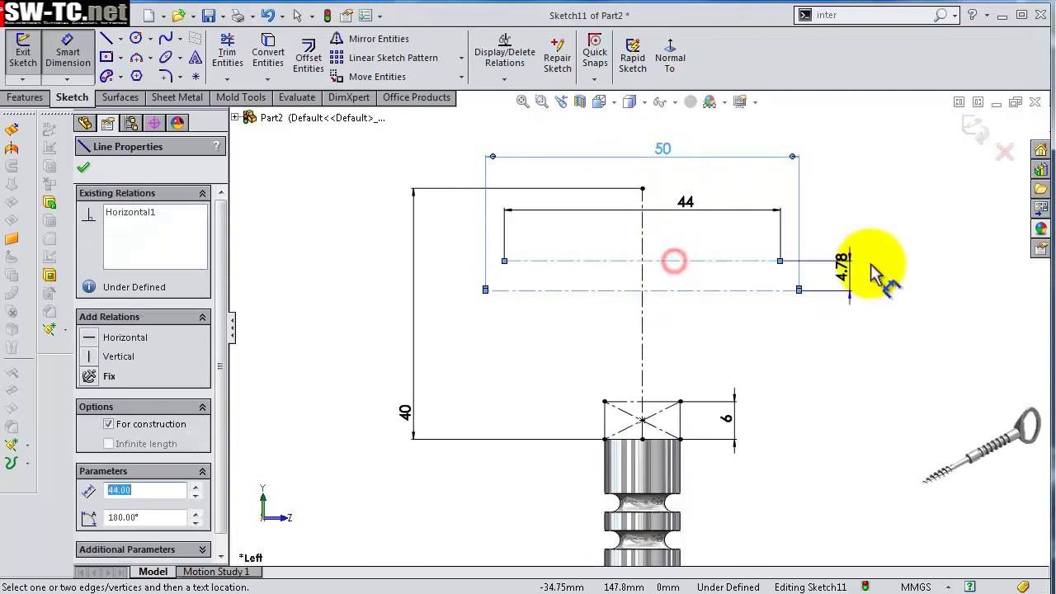
click(875, 277)
key(Return)
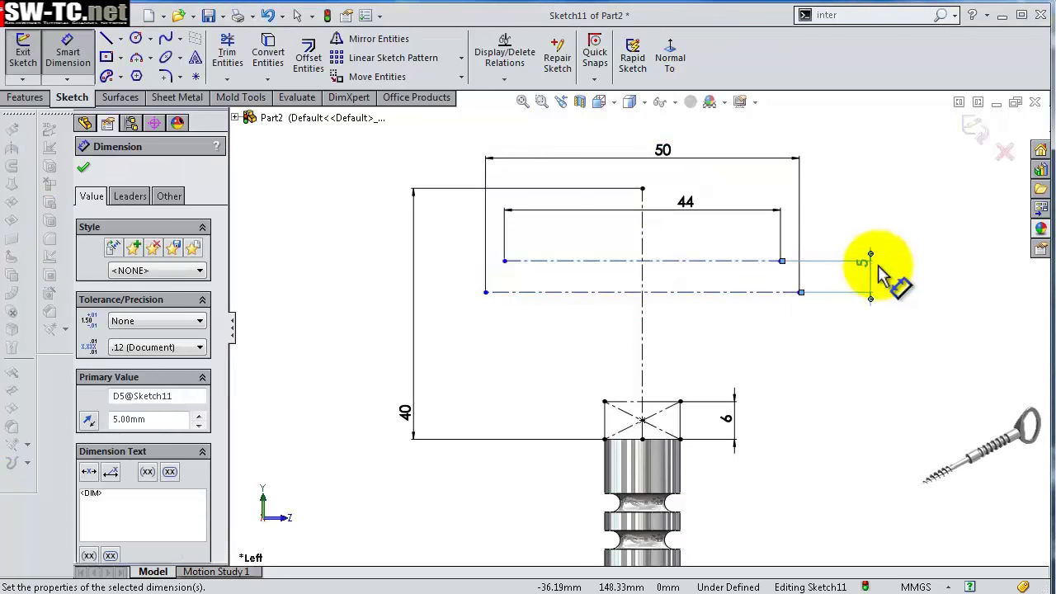
click(896, 243)
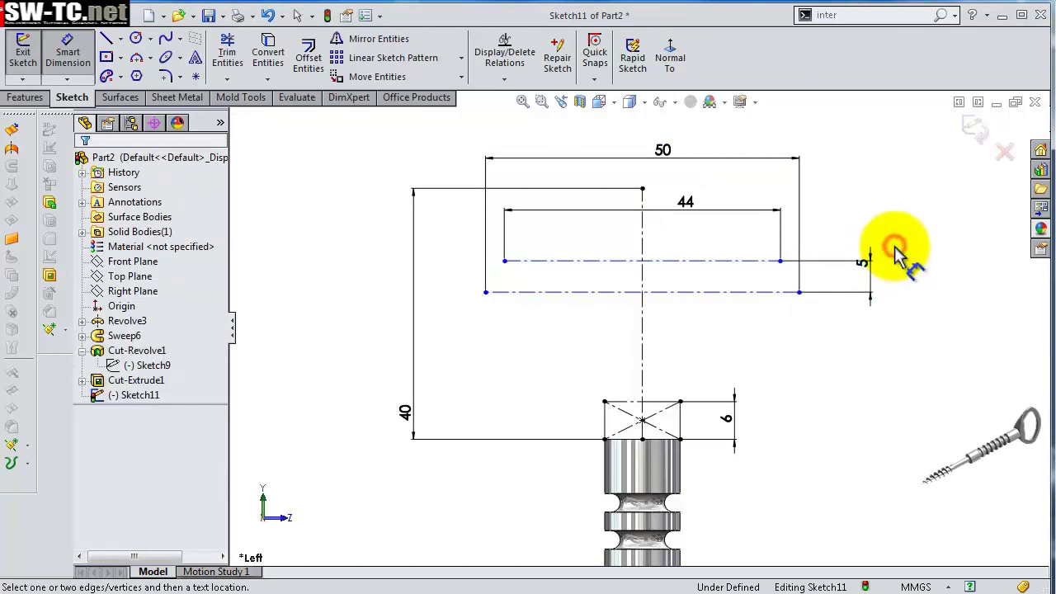
click(149, 59)
- Draw a three-point arc across the 44 centerline's ends, apex at the vertical centerline
click(178, 106)
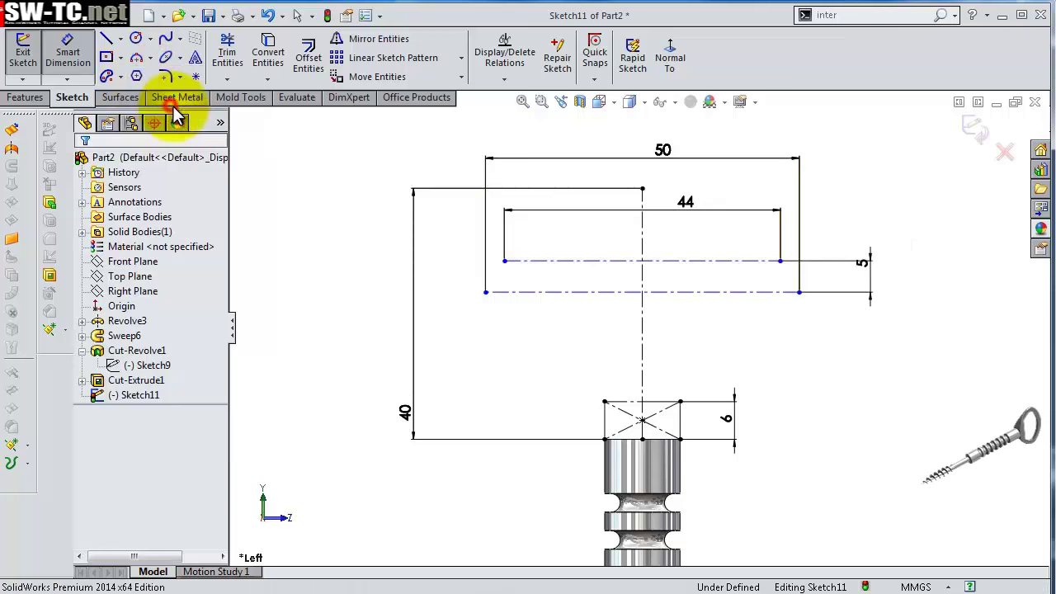
click(504, 261)
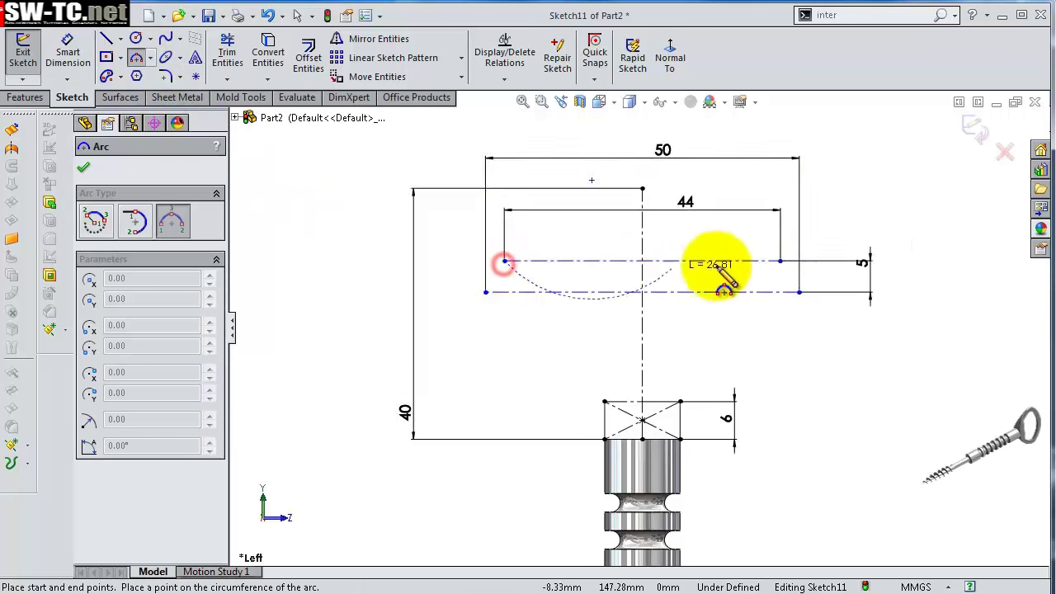
click(779, 261)
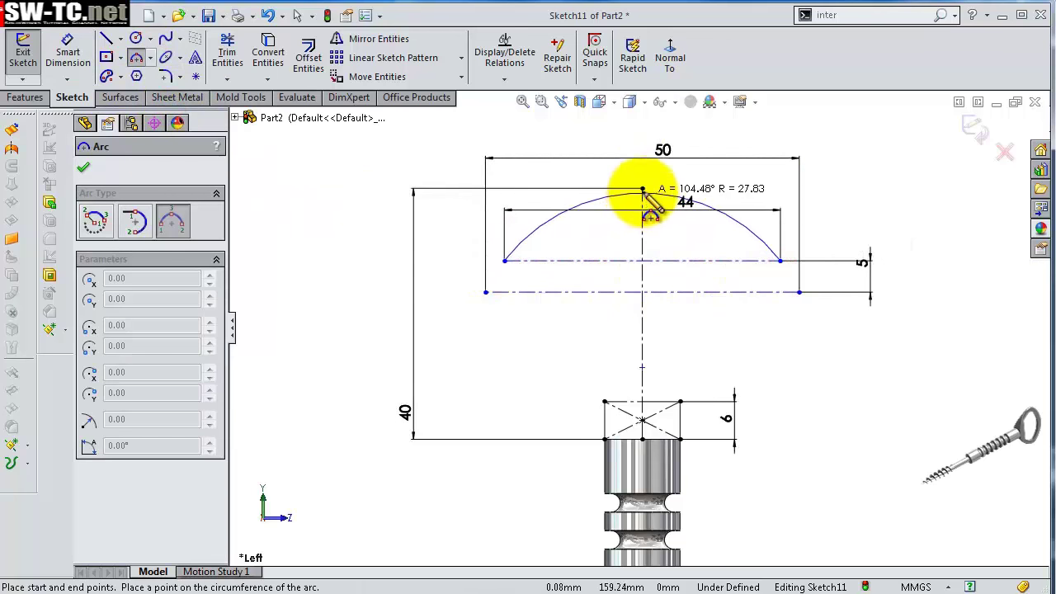
scroll(643, 188, down, 3)
scroll(641, 188, down, 2)
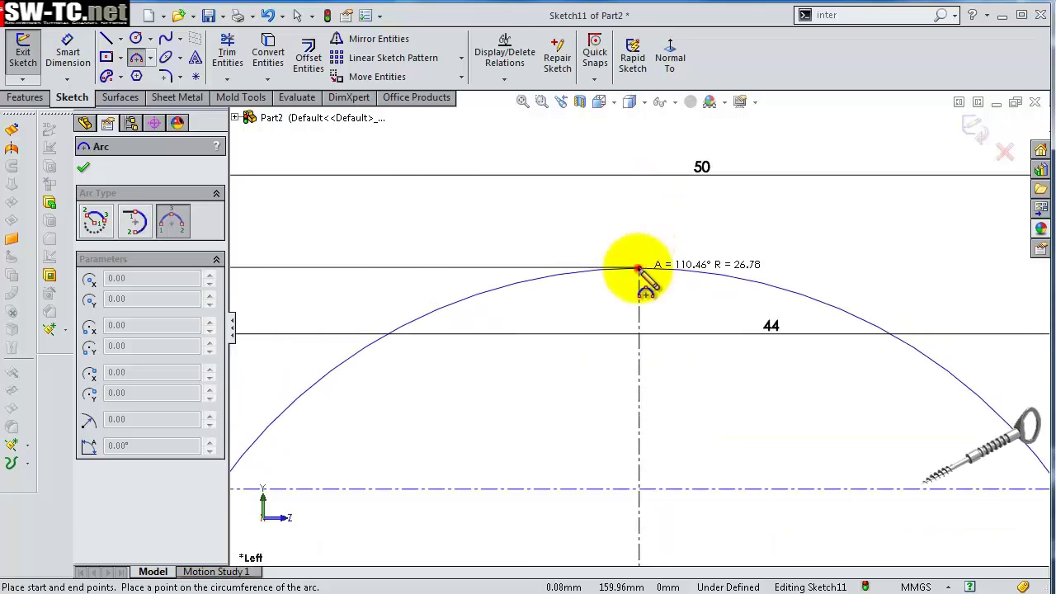
click(638, 268)
key(Escape)
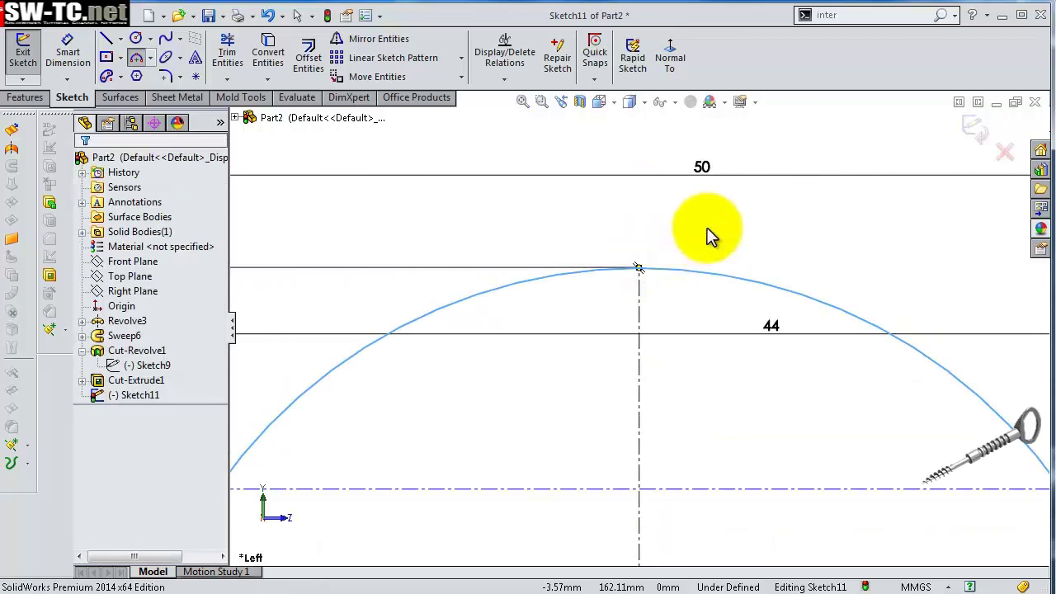
scroll(651, 288, down, 2)
key(Escape)
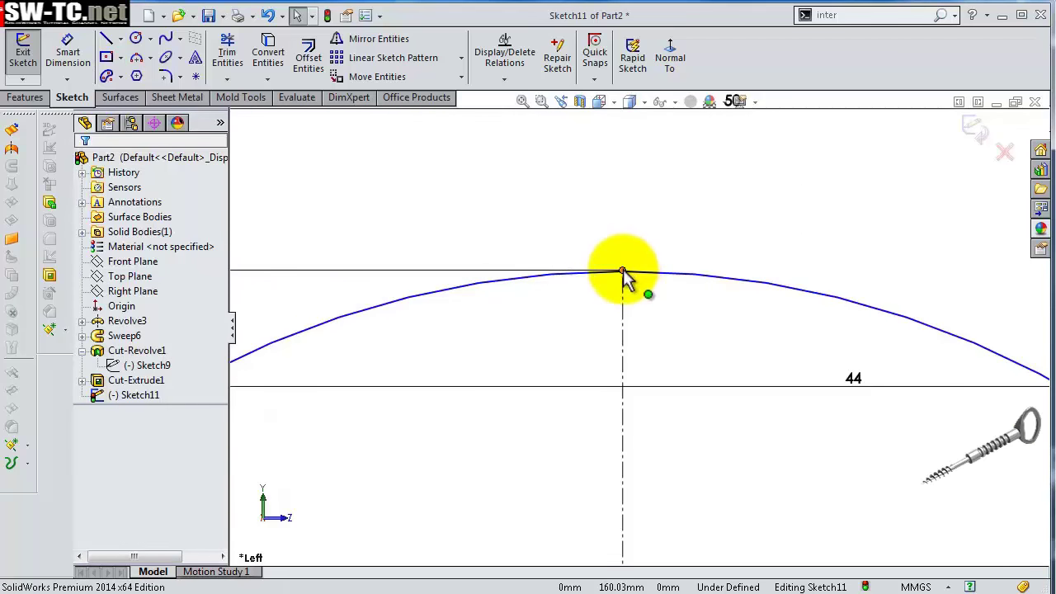
- Make the arc coincident with the vertical centerline's top point
click(623, 271)
ctrl+click(675, 274)
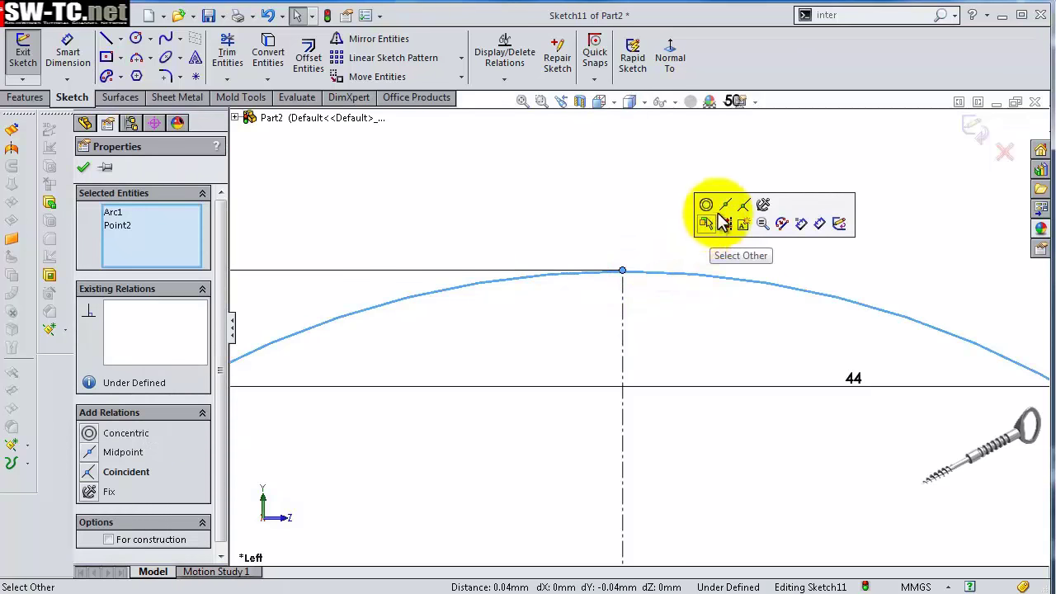
click(742, 207)
key(Escape)
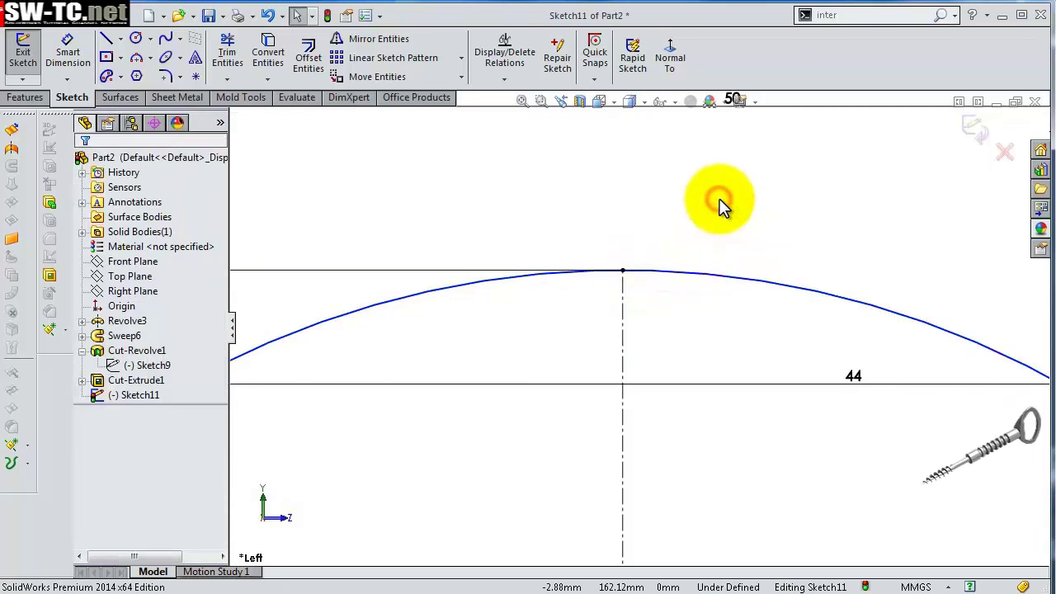
scroll(716, 305, up, 3)
scroll(710, 291, up, 1)
scroll(709, 291, up, 1)
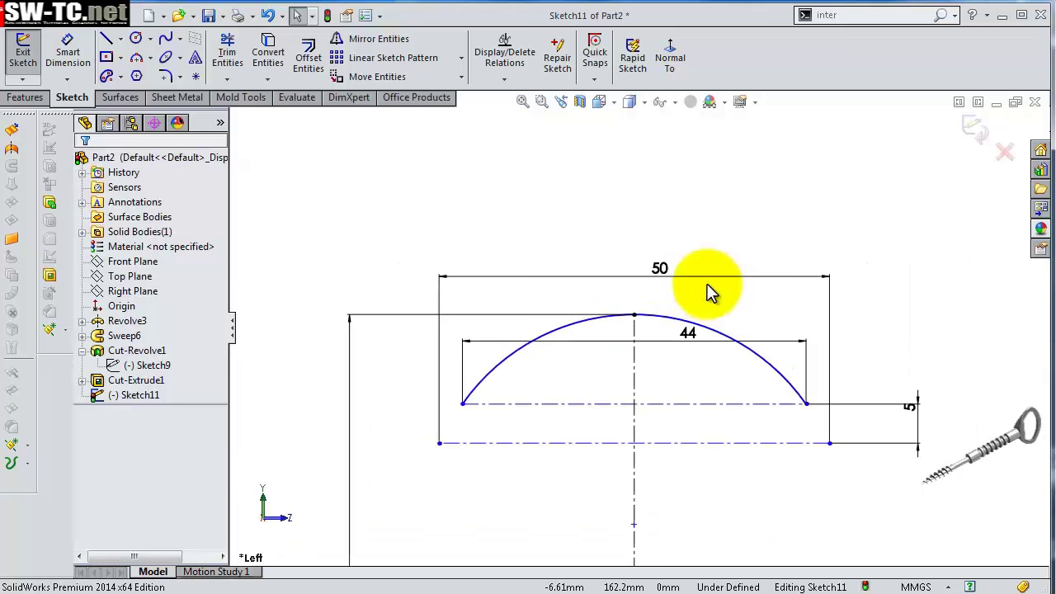
scroll(709, 291, up, 2)
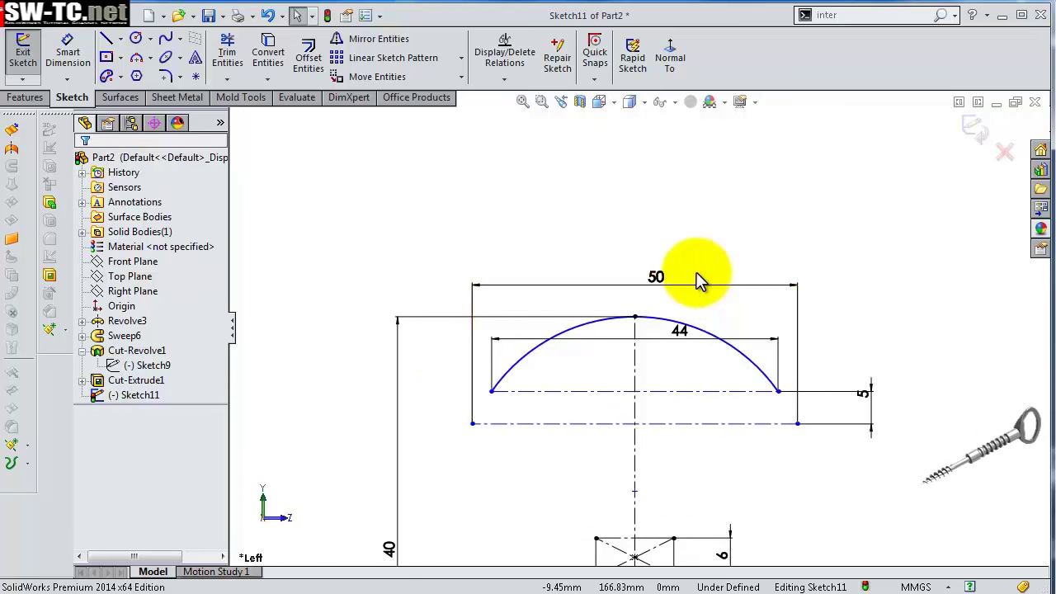
- Dimension the arc's top point 6 mm above the horizontal construction line
click(69, 53)
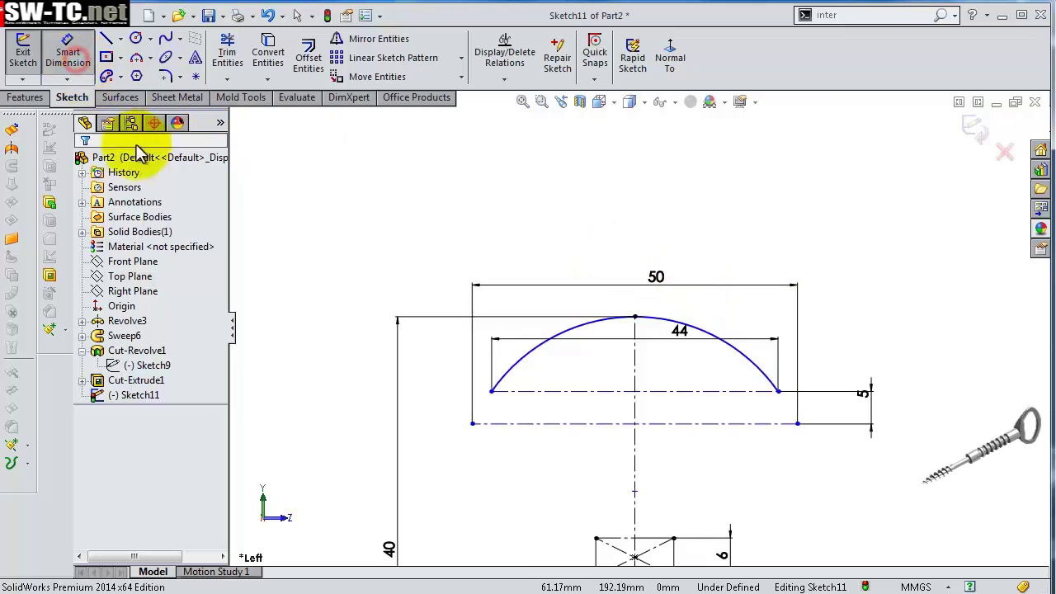
click(661, 393)
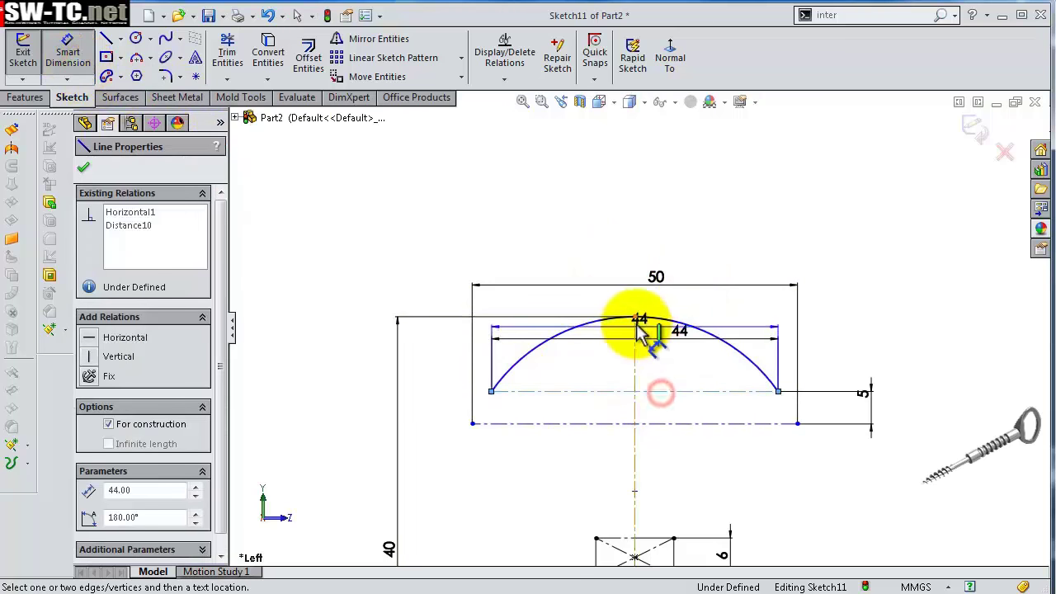
click(634, 317)
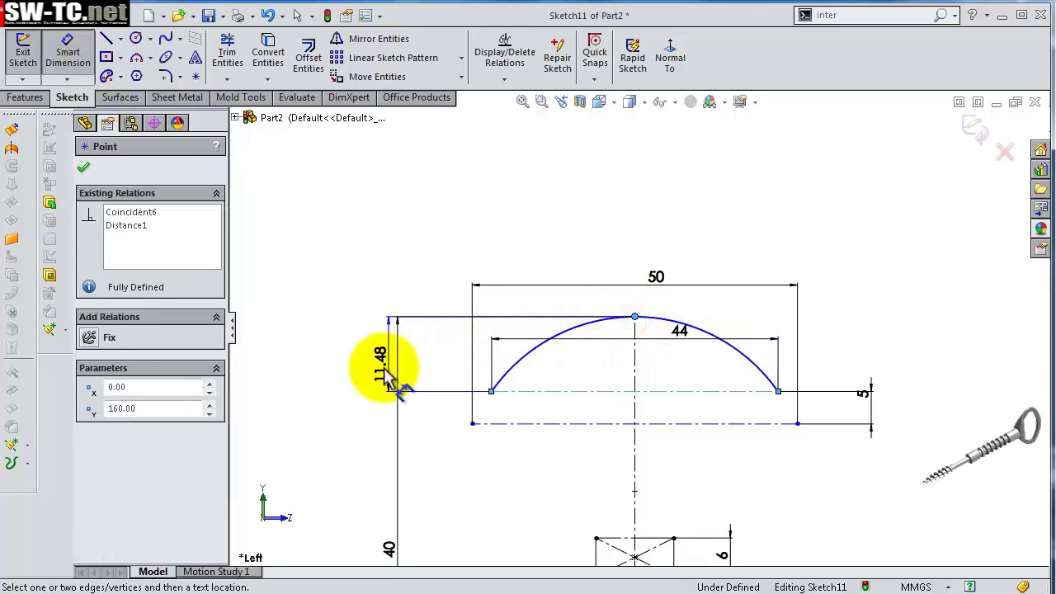
click(372, 380)
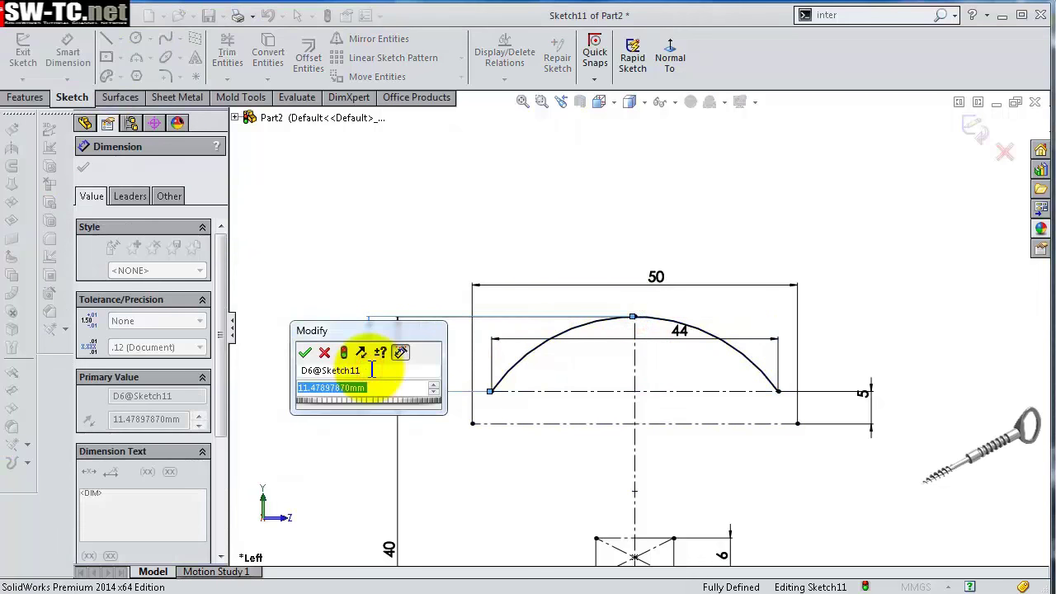
text(6)
key(Return)
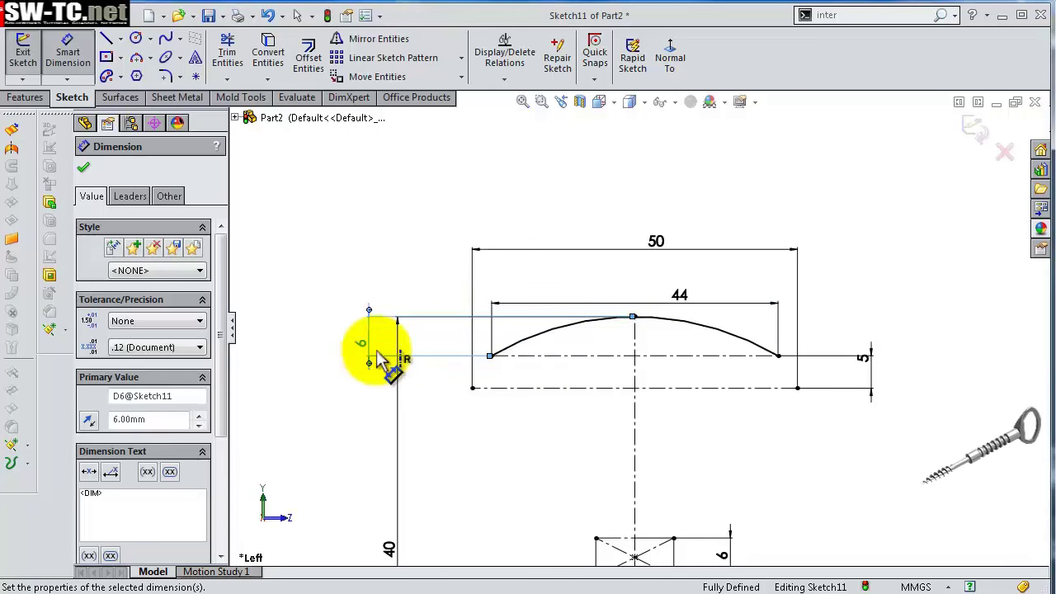
click(399, 256)
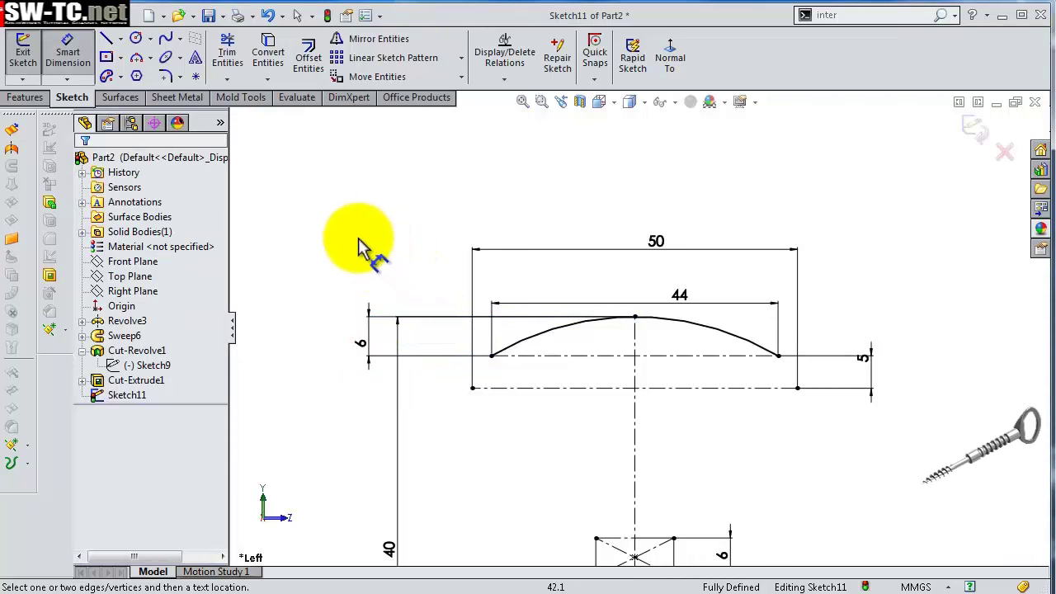
- Draw a spline from the rectangle's top-left corner to the arc's left end, tangent to the arc
click(165, 38)
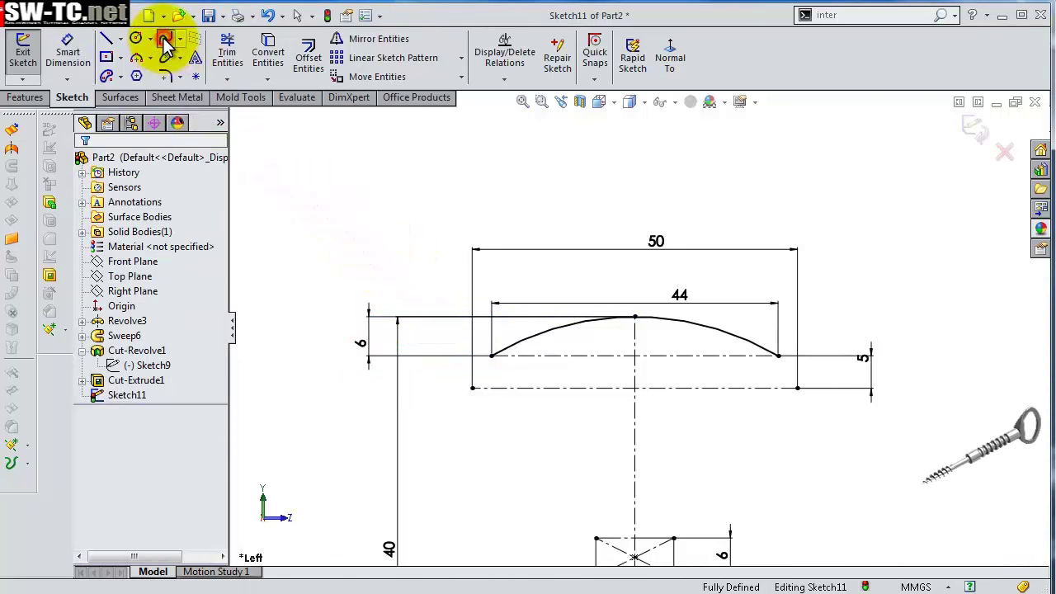
click(472, 386)
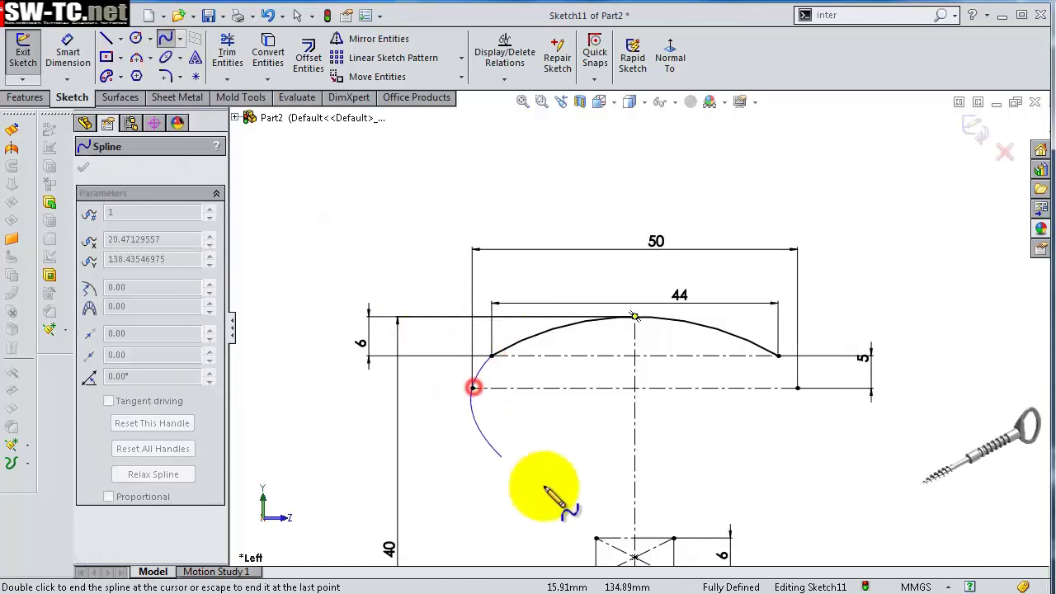
double_click(598, 534)
scroll(566, 437, down, 1)
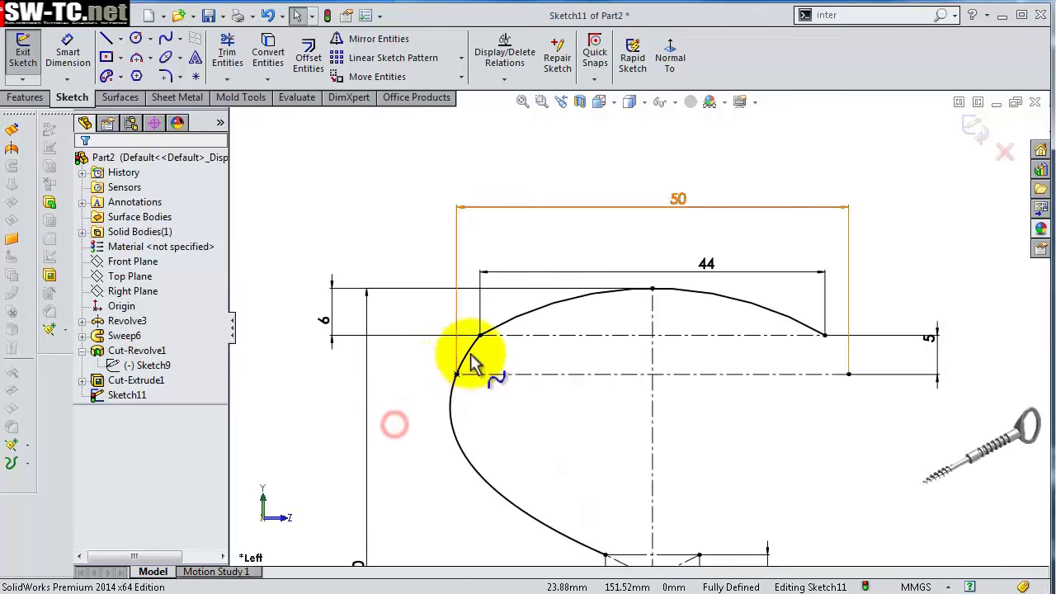
scroll(472, 363, down, 2)
click(498, 355)
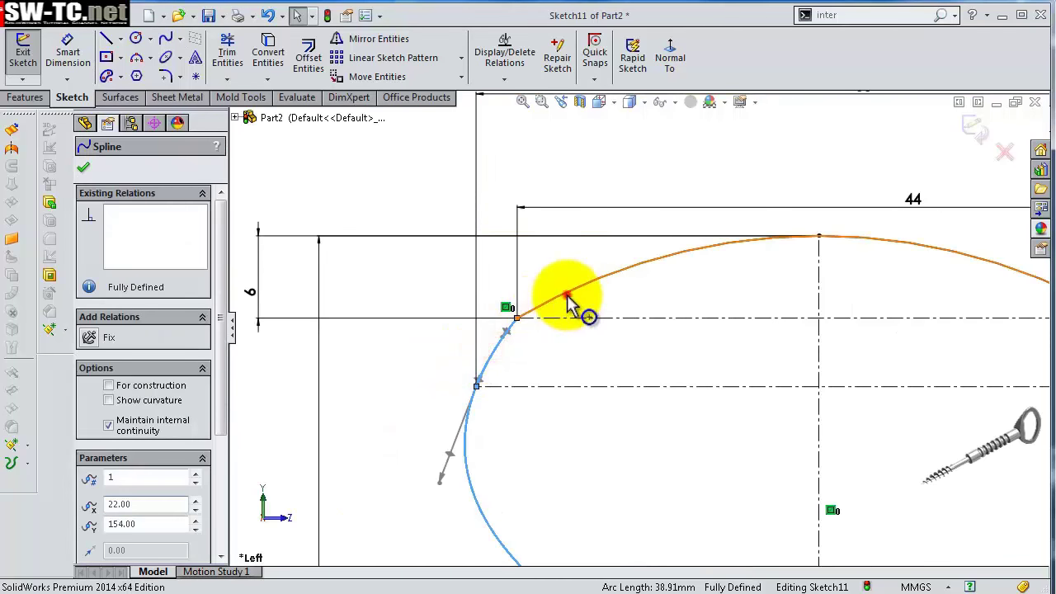
ctrl+click(567, 302)
click(608, 229)
click(430, 382)
- Reshape the spline's curve by dragging its end handles
scroll(532, 466, up, 2)
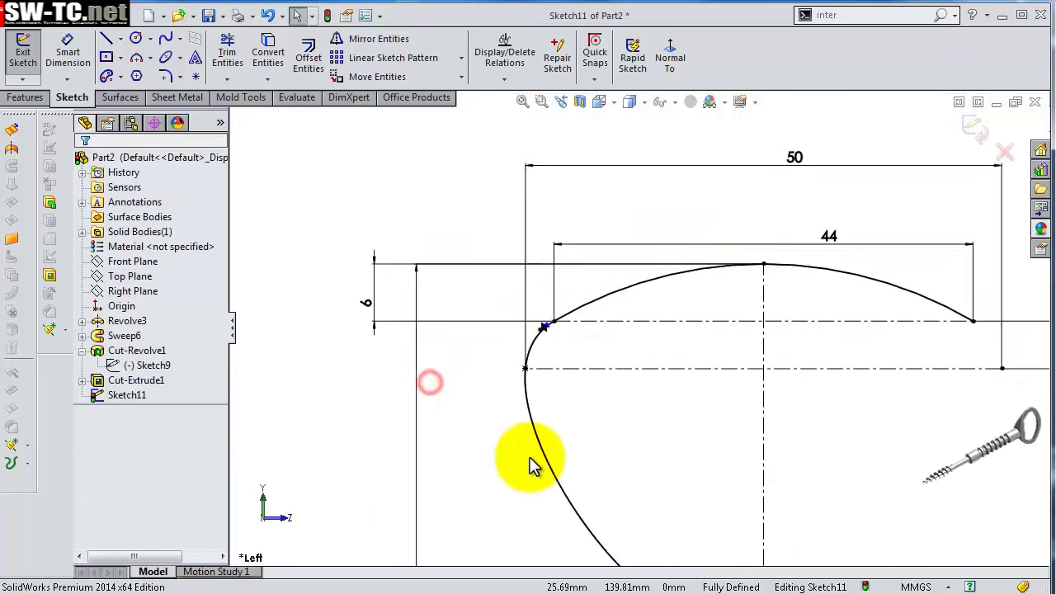
scroll(644, 528, down, 1)
scroll(675, 467, down, 3)
click(670, 392)
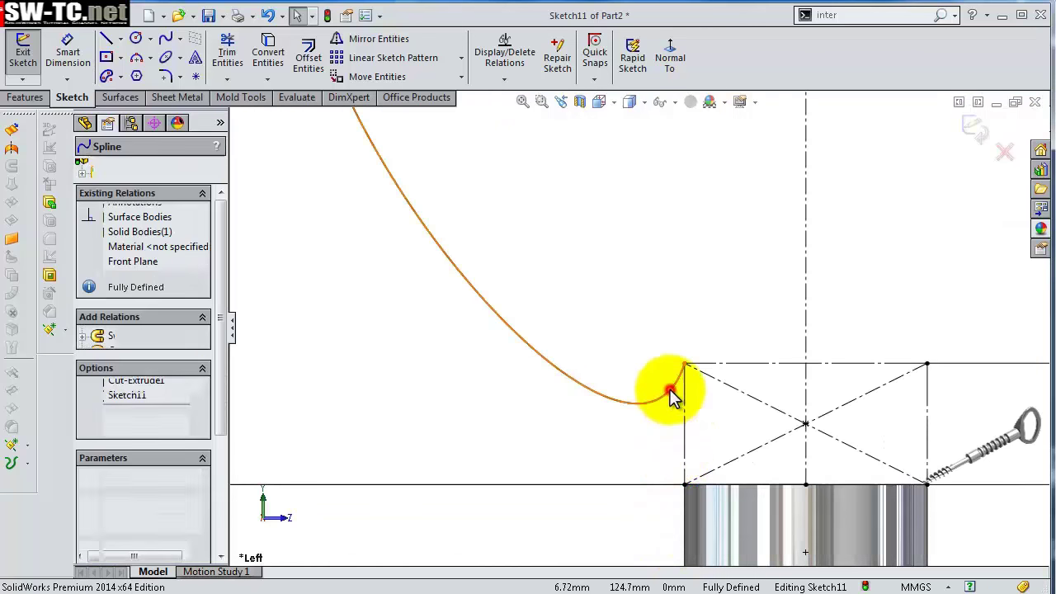
scroll(578, 412, down, 2)
click(478, 347)
click(528, 422)
scroll(540, 416, up, 2)
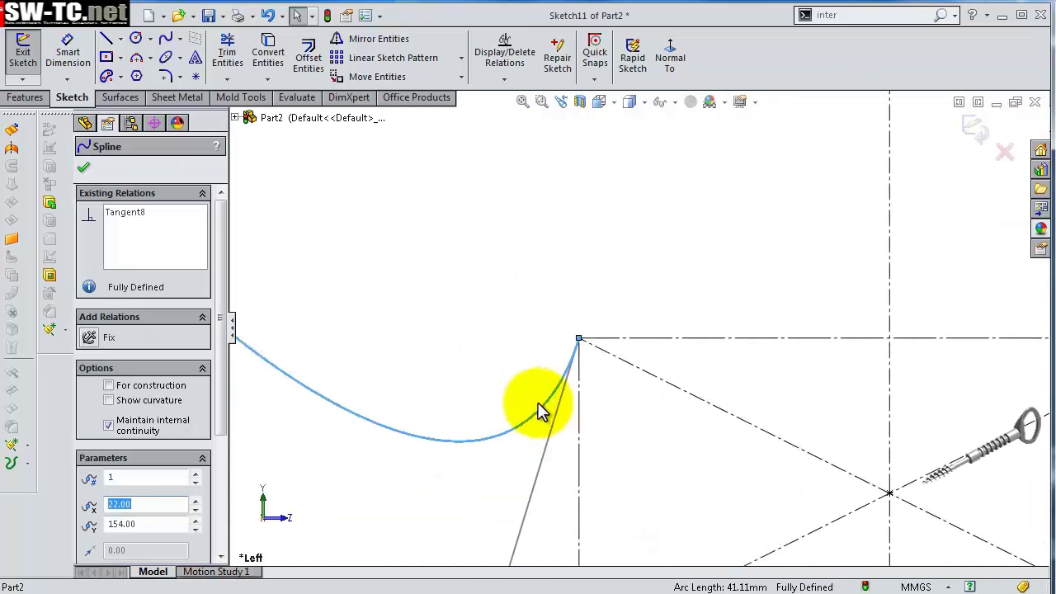
scroll(544, 479, up, 1)
drag(524, 549, 503, 305)
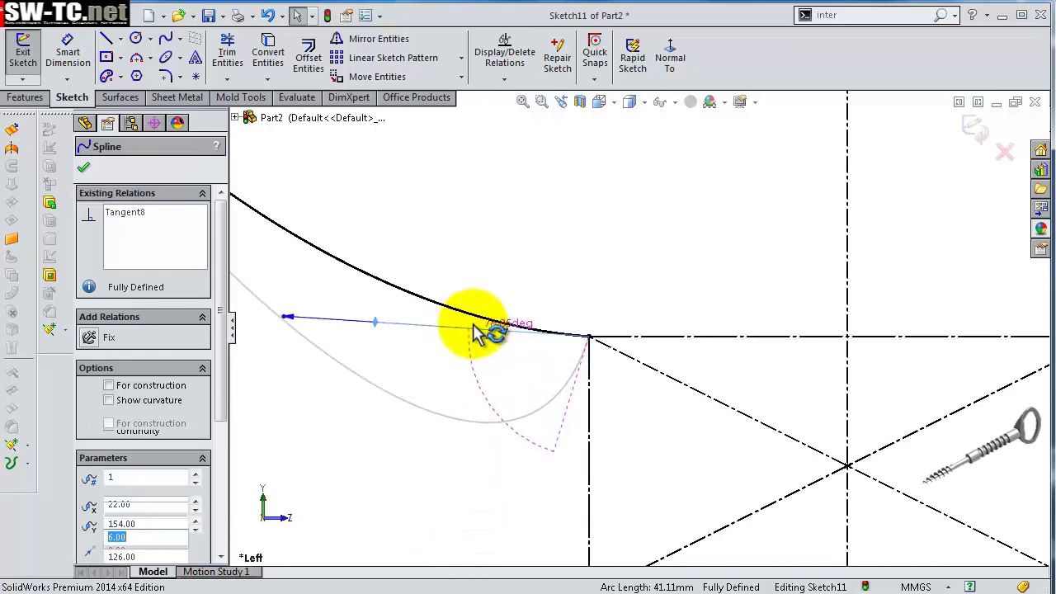
click(463, 322)
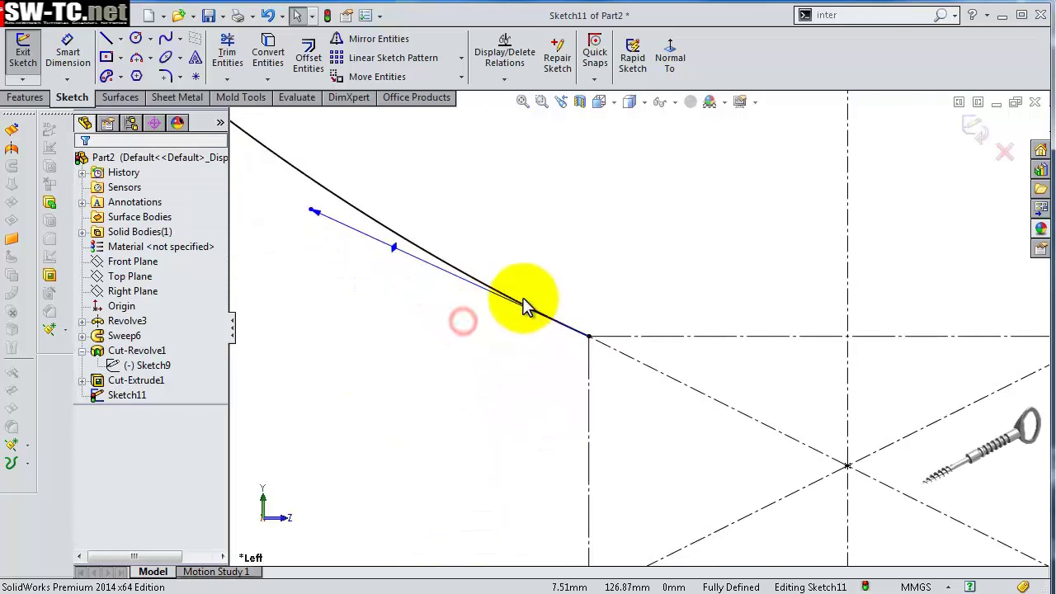
click(513, 305)
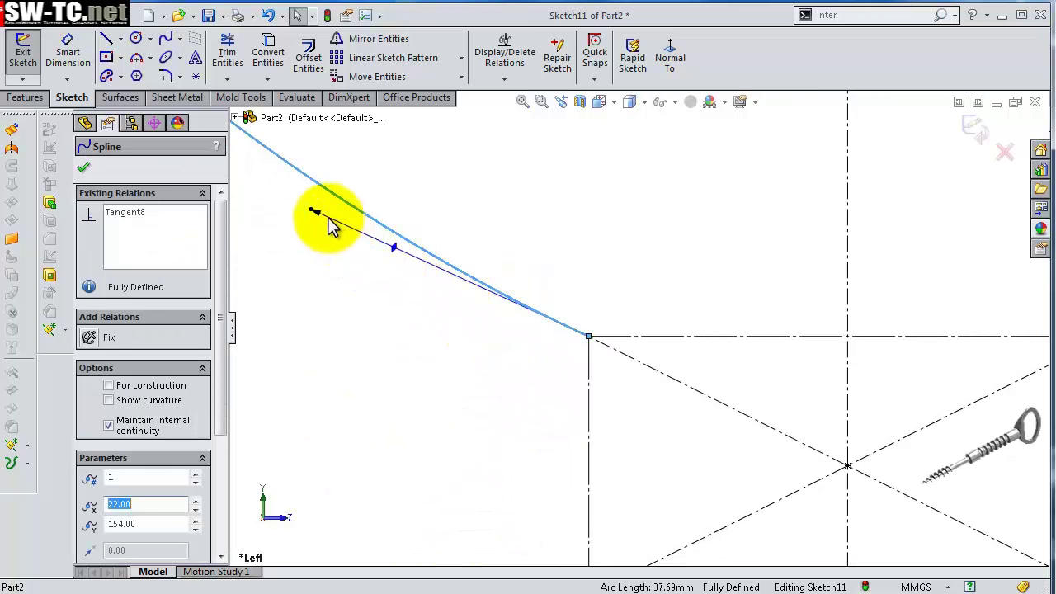
drag(313, 213, 433, 268)
click(396, 325)
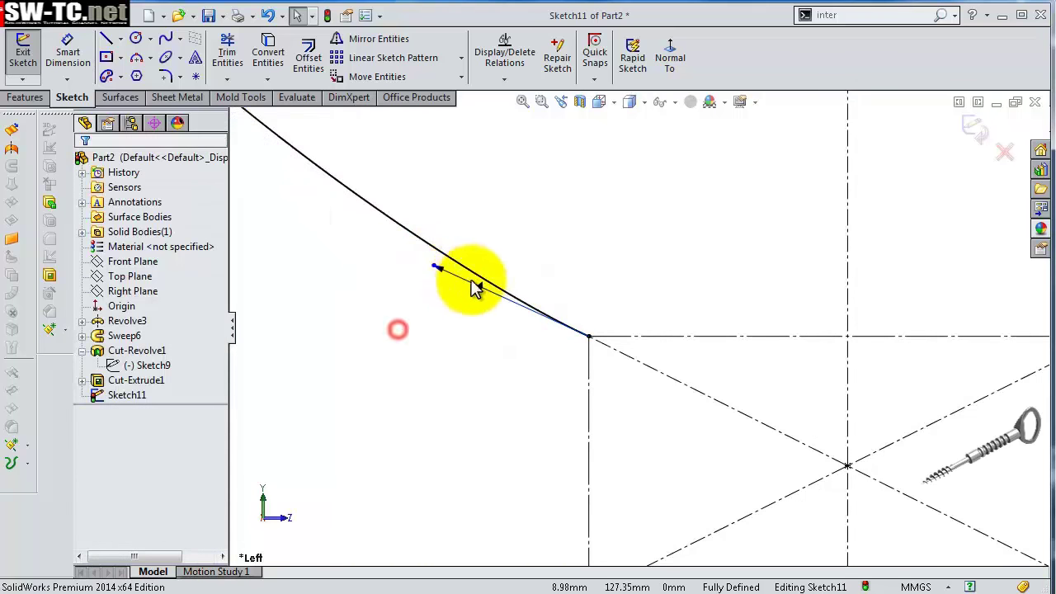
- Make the spline tangent to the small rectangle's diagonal
click(482, 280)
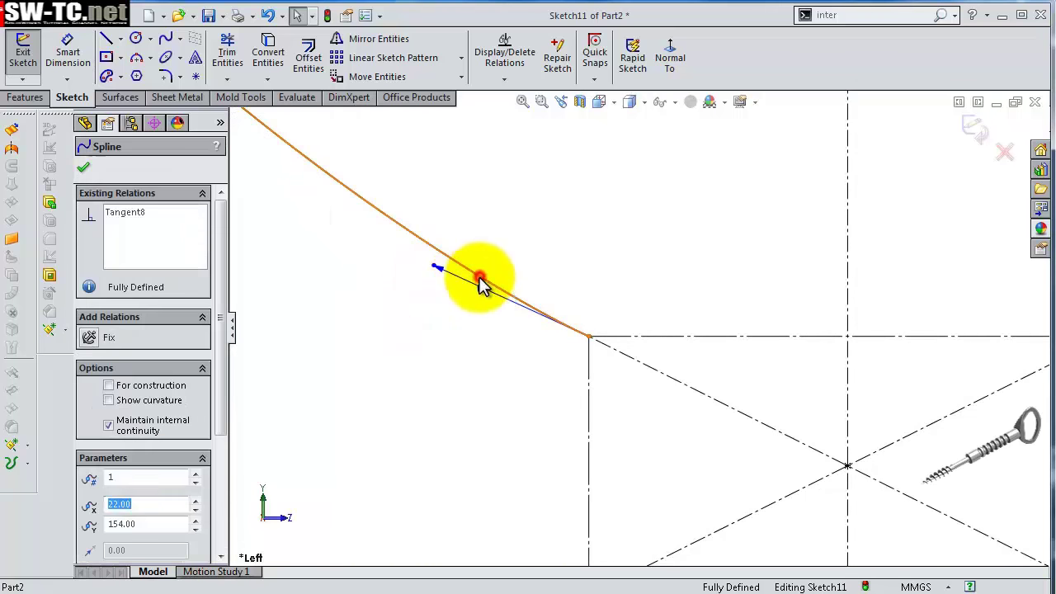
ctrl+click(676, 386)
click(739, 305)
click(681, 257)
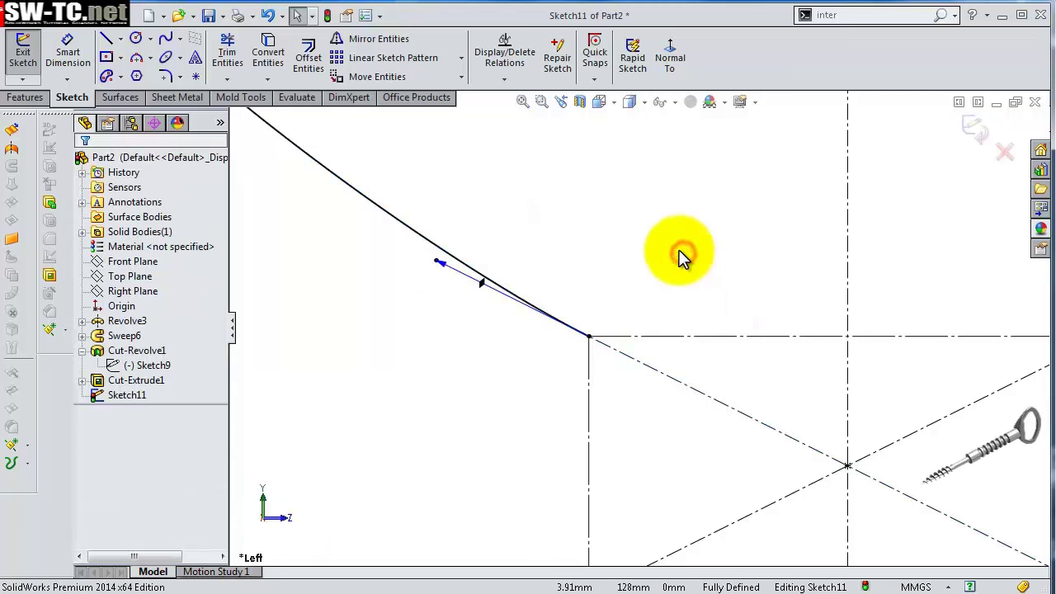
scroll(682, 258, up, 5)
scroll(683, 236, up, 3)
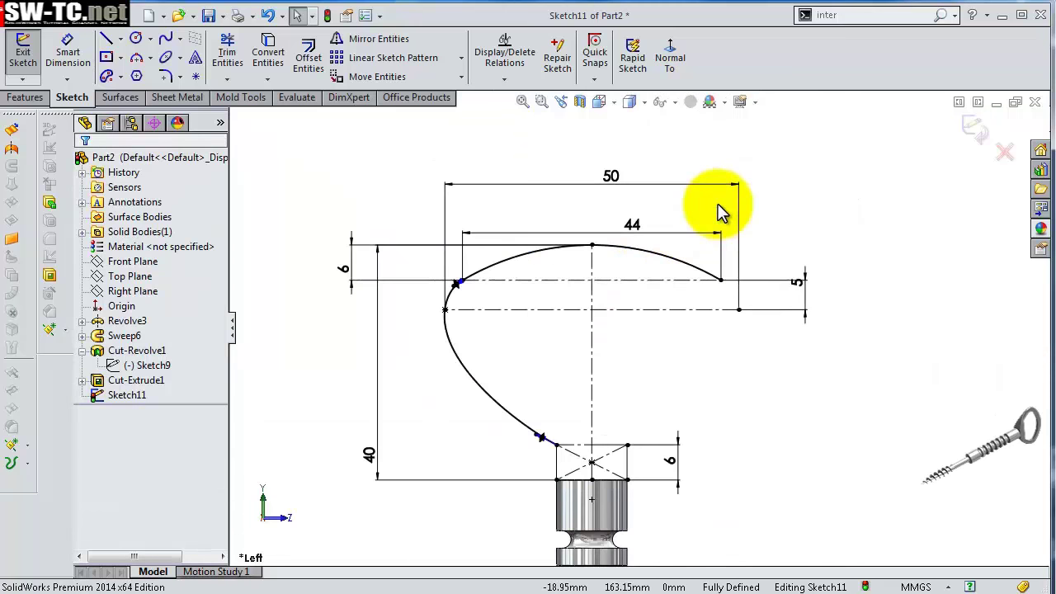
scroll(719, 211, down, 2)
scroll(462, 309, up, 1)
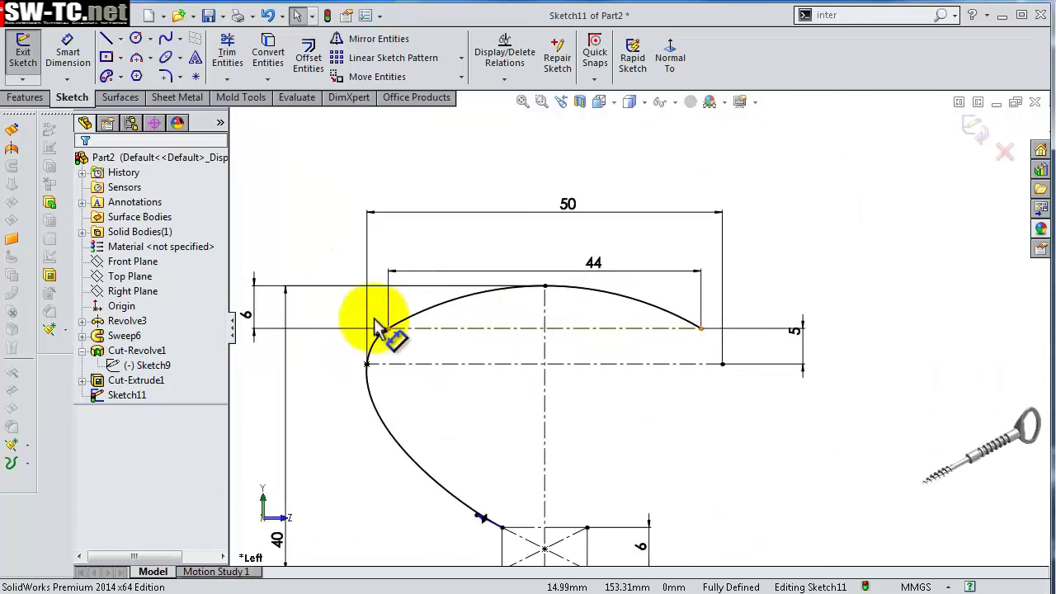
- Change the arc-height dimension from 6 to 8 mm
double_click(251, 315)
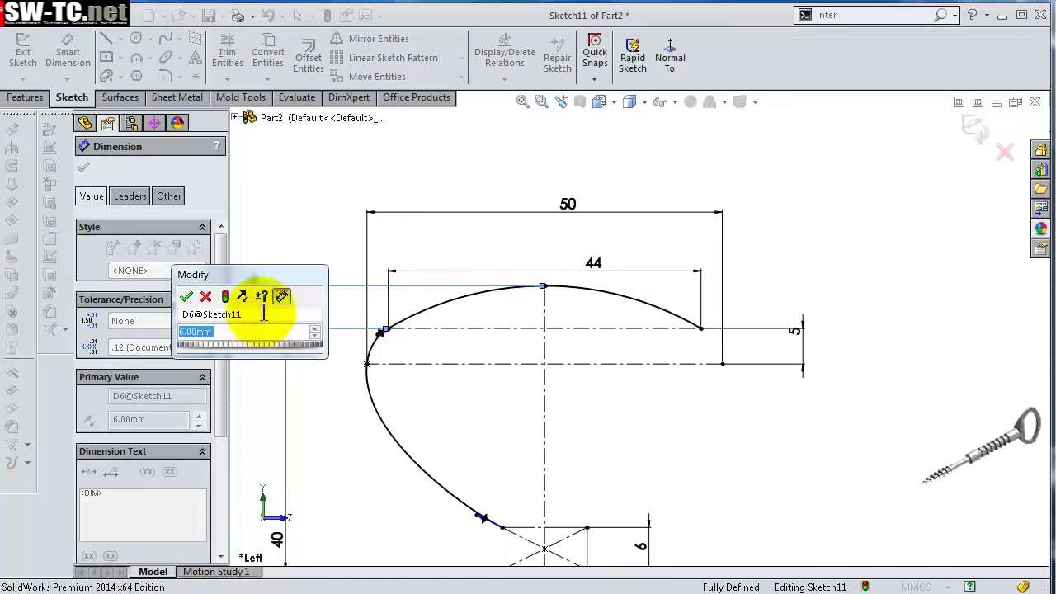
text(8)
key(Return)
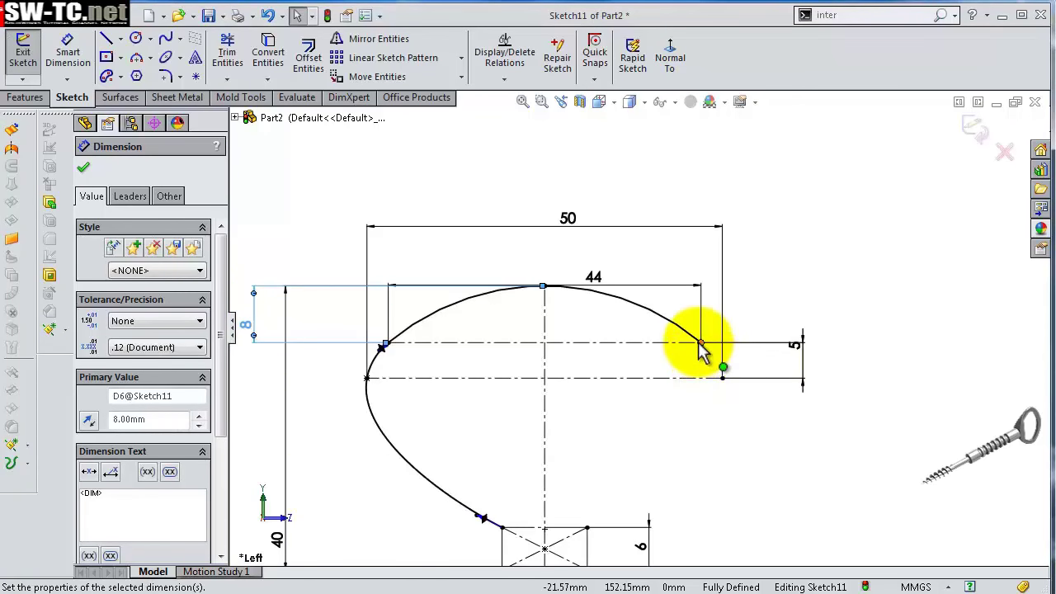
click(836, 235)
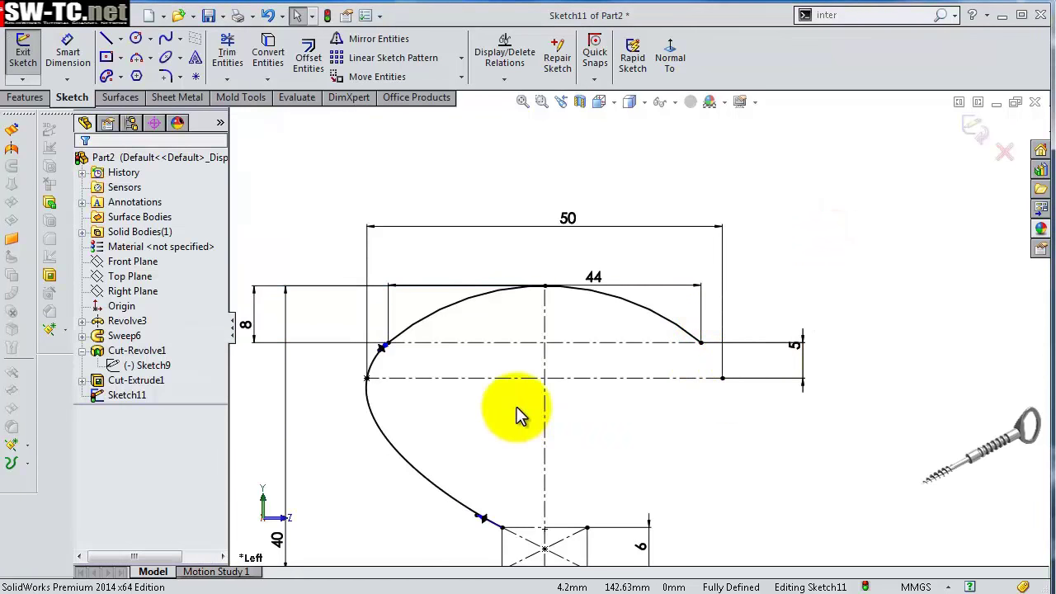
scroll(507, 500, down, 2)
- Add a 25 mm dimension at the spline's lower end near the shank
key(s)
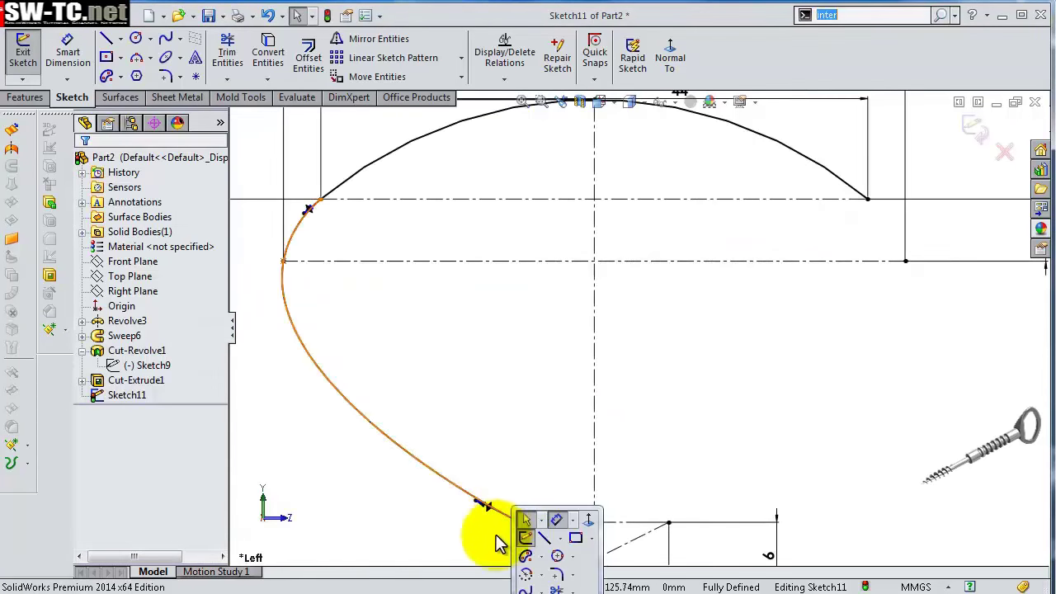
click(555, 518)
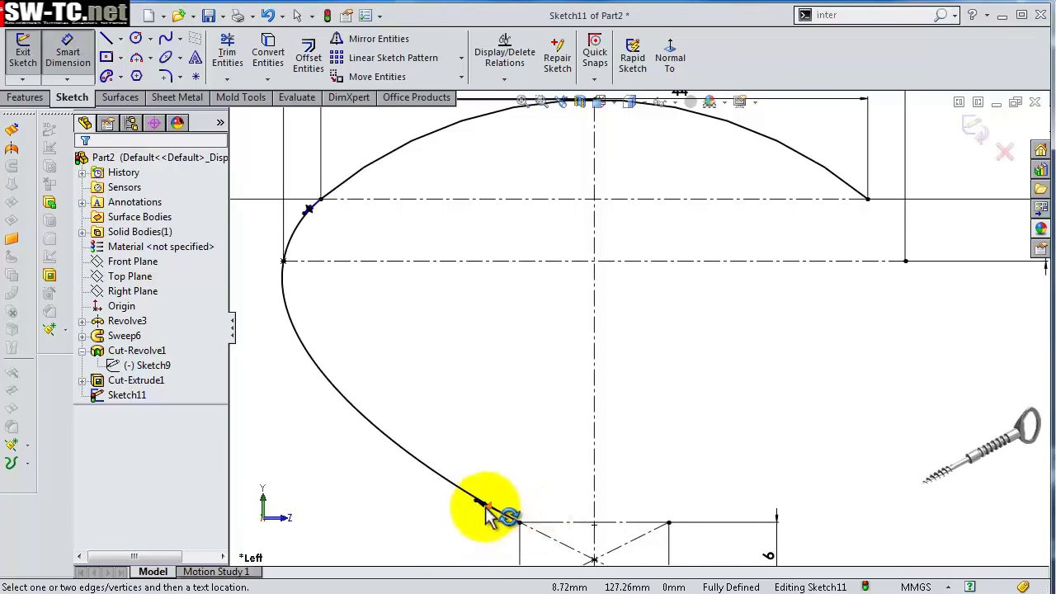
click(485, 507)
click(429, 515)
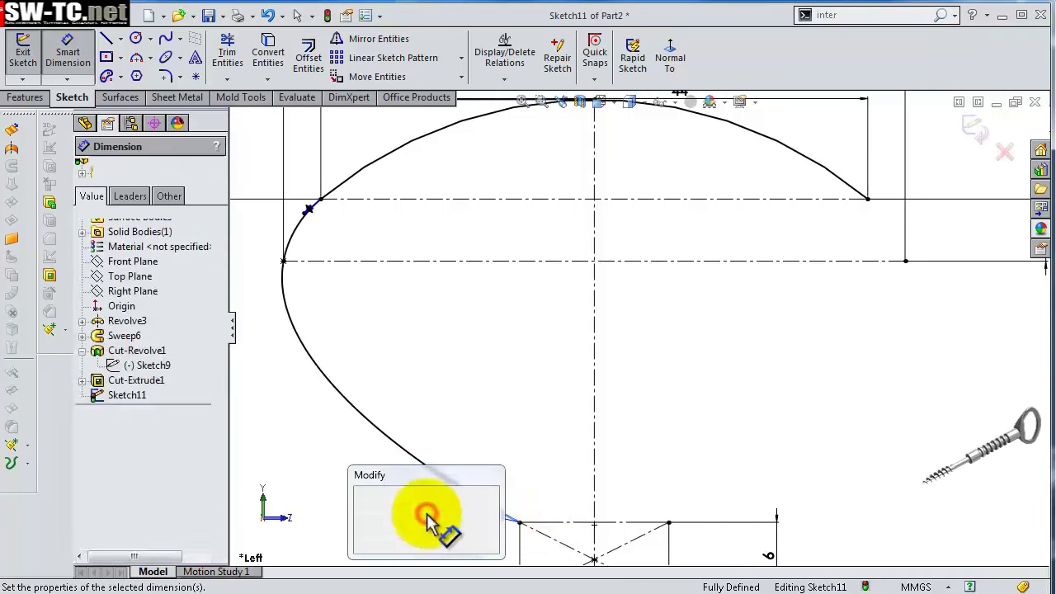
text(25)
key(Return)
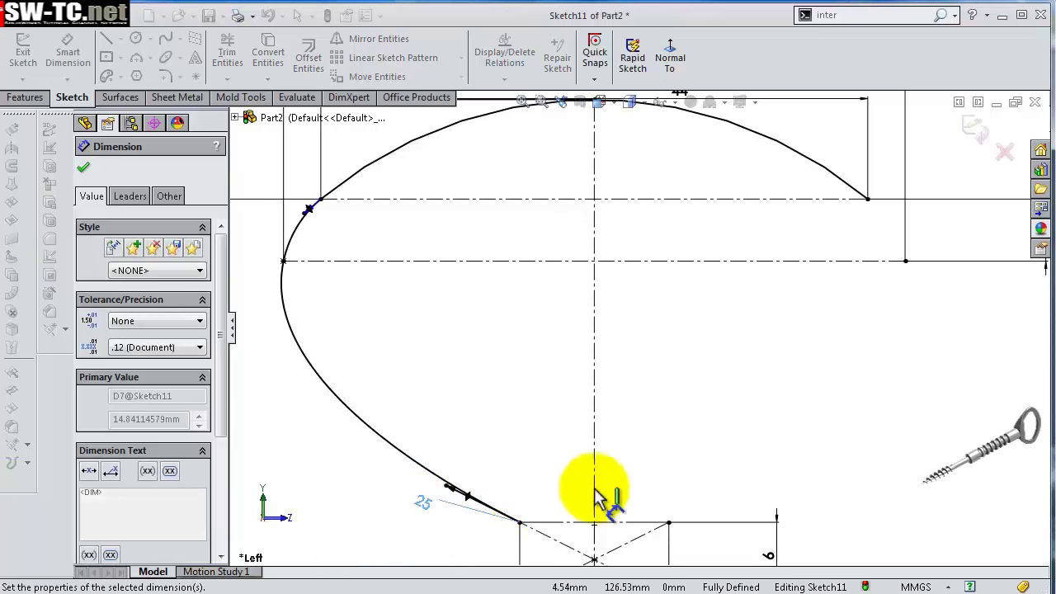
click(491, 398)
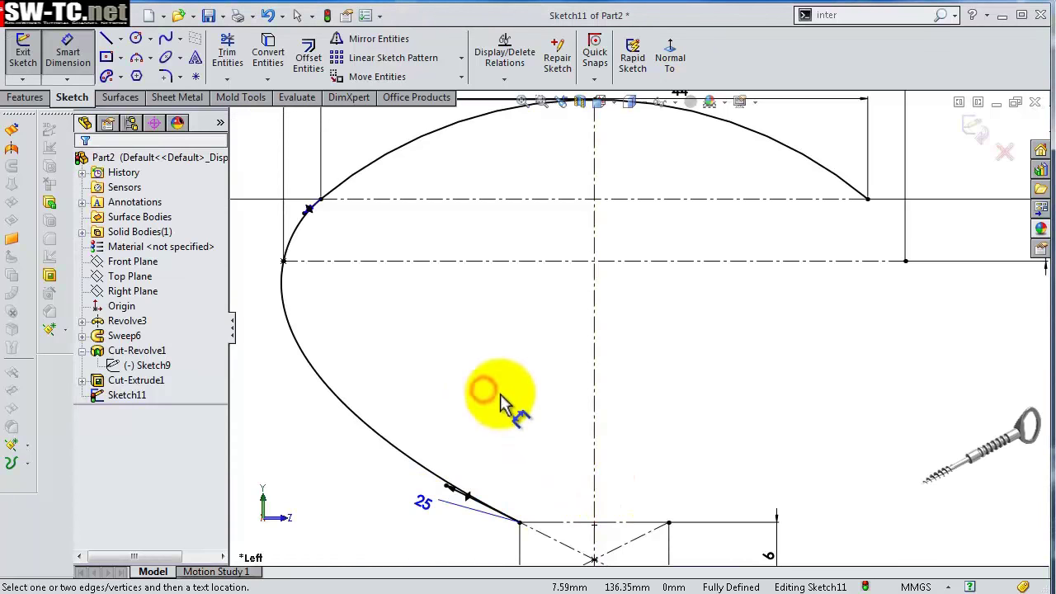
scroll(521, 298, up, 2)
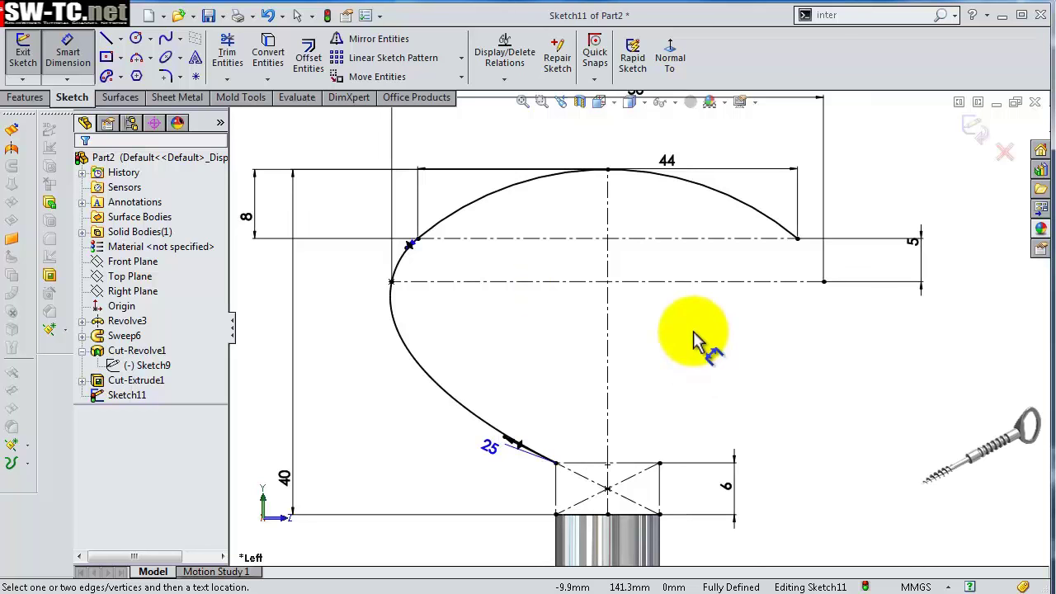
- Mirror Spline1 about the vertical centerline Line1 into a symmetric oval outline
click(386, 47)
click(396, 328)
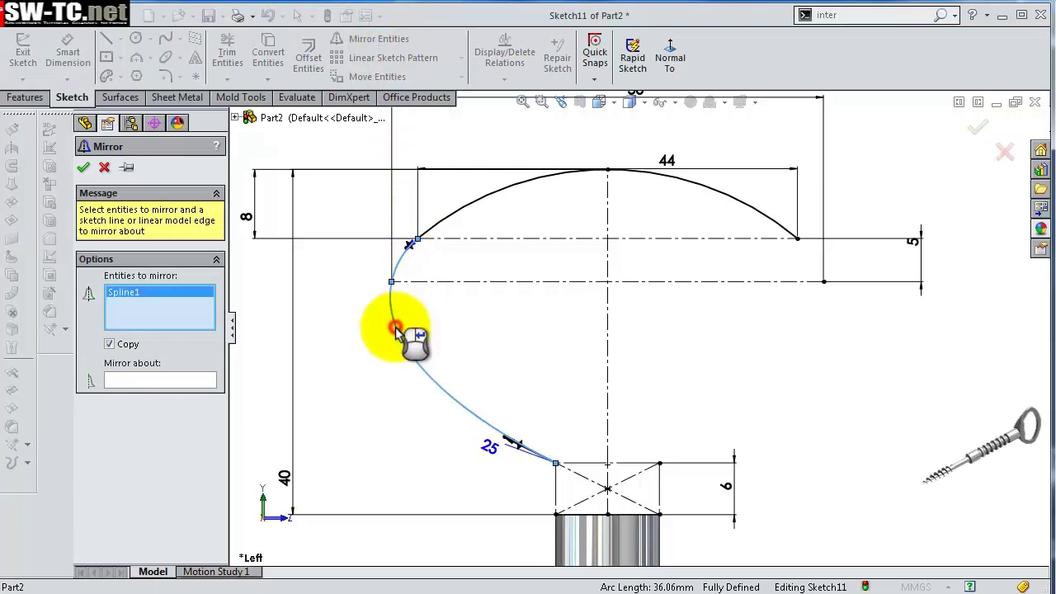
click(607, 332)
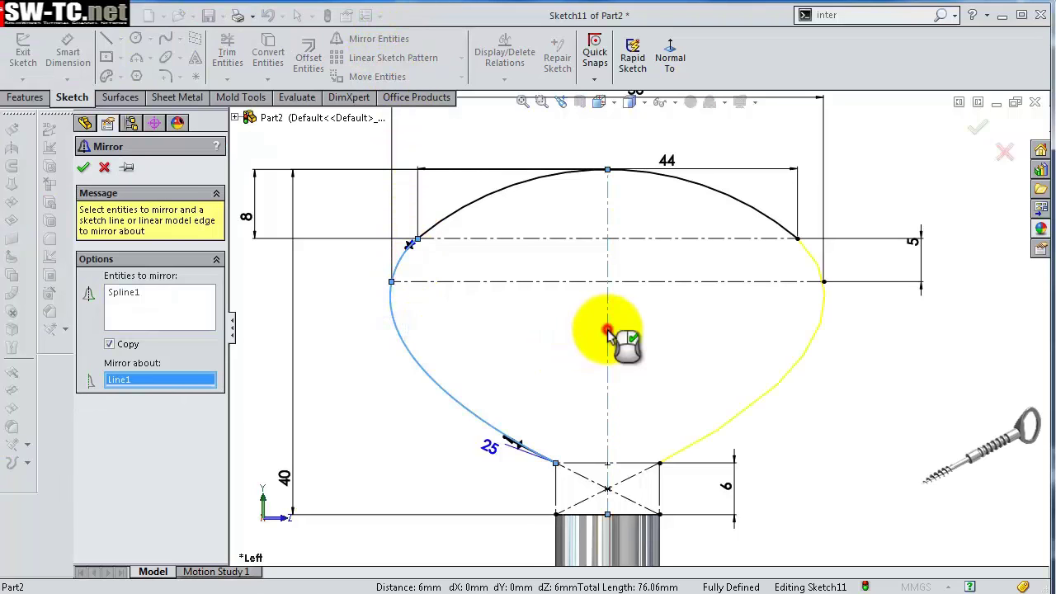
right_click(608, 334)
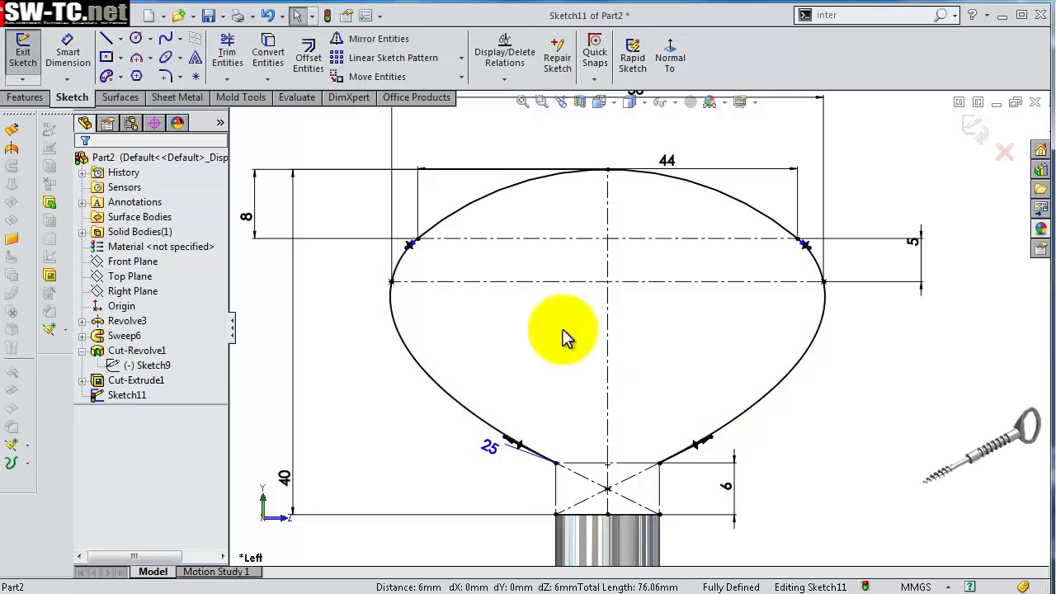
click(105, 39)
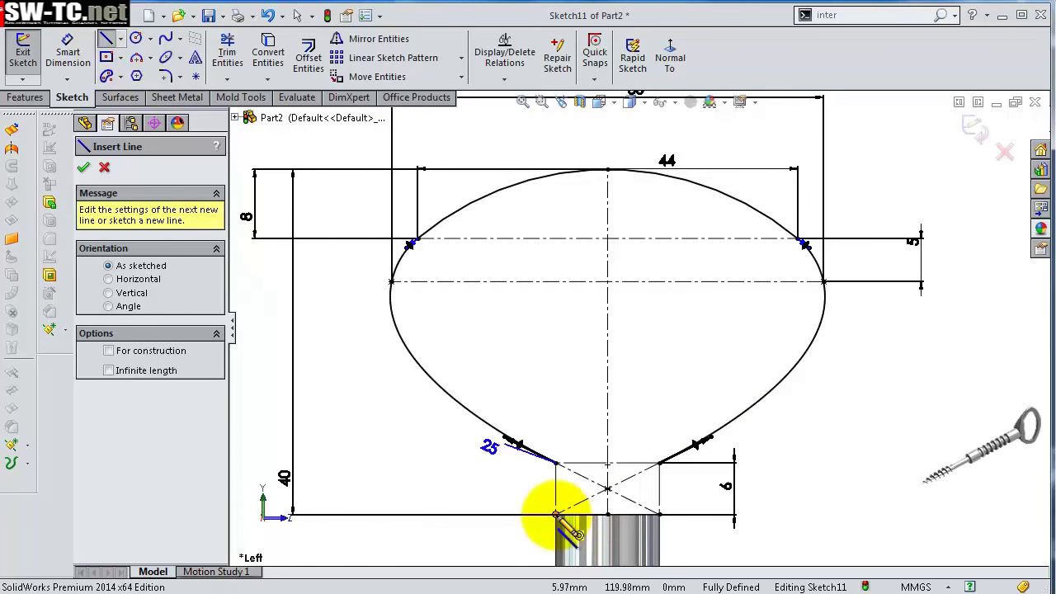
- Draw the left neck side, bottom edge across the shank top, and right neck side
click(555, 463)
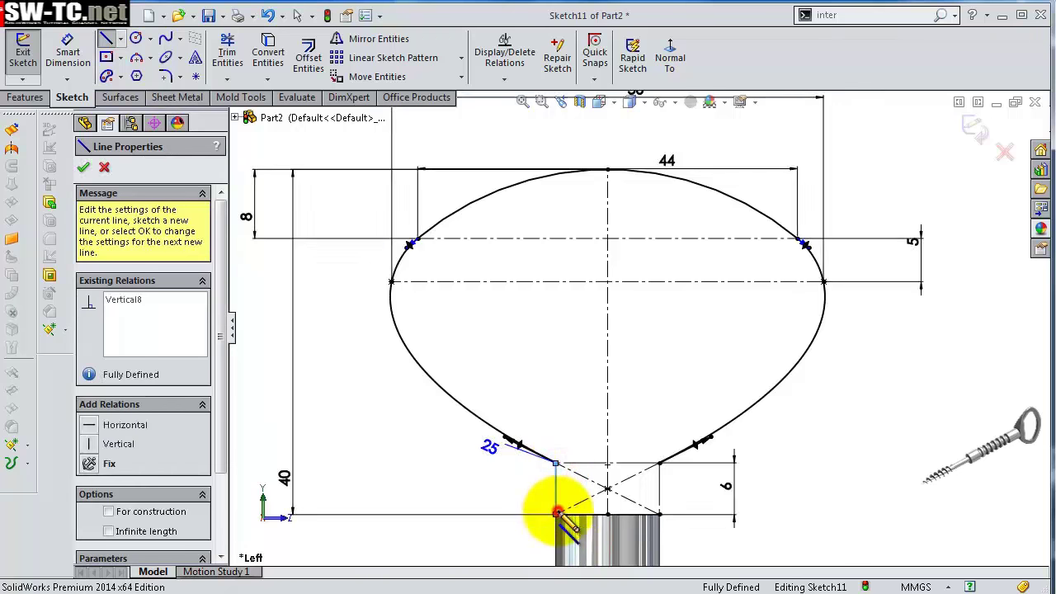
click(555, 513)
click(660, 515)
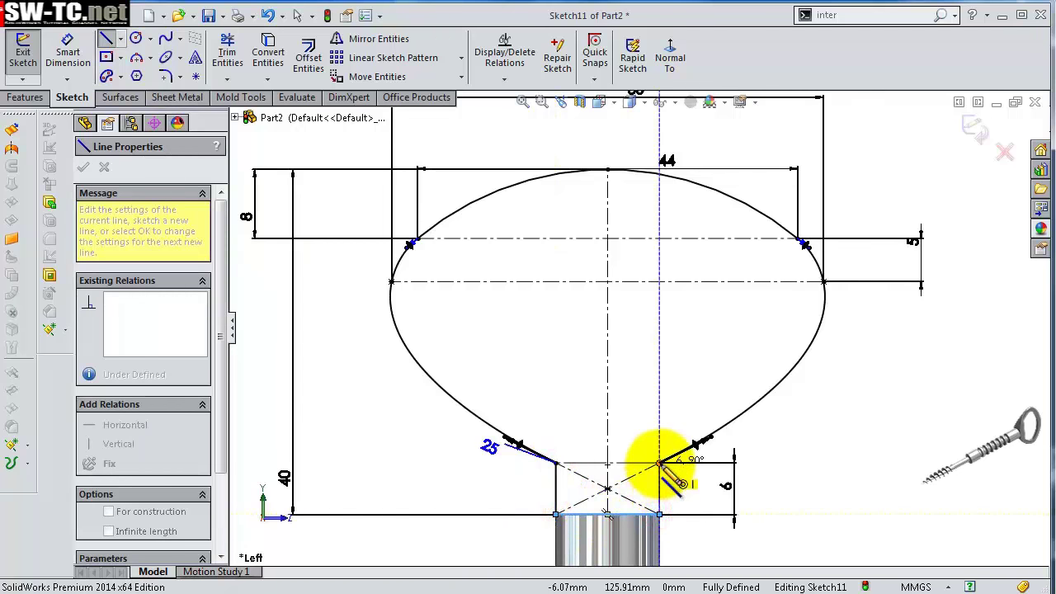
click(659, 464)
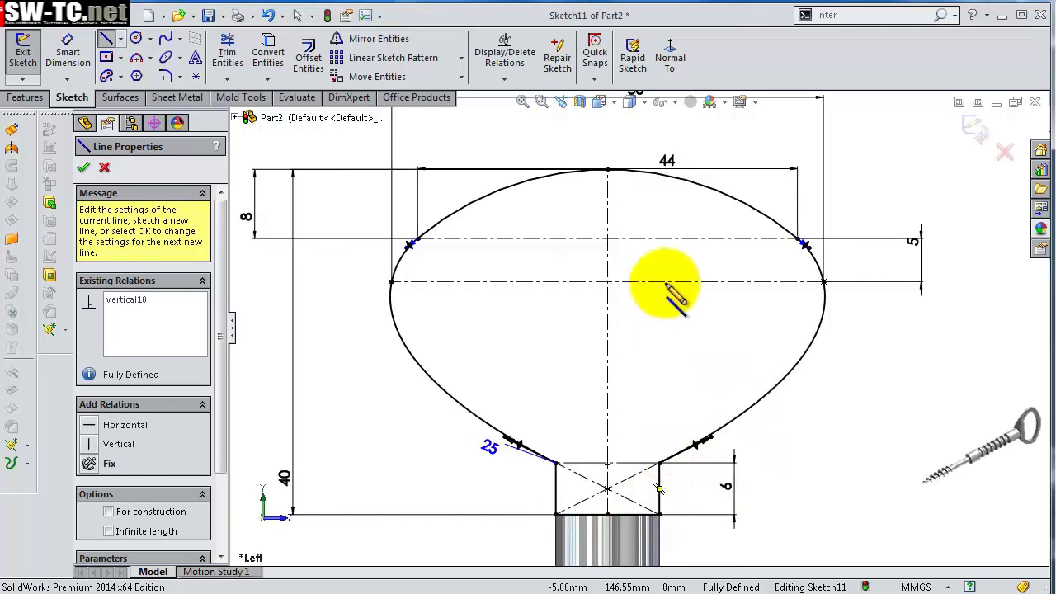
scroll(860, 351, up, 3)
mouse_move(860, 354)
middle_down()
mouse_move(808, 396)
mouse_move(818, 424)
middle_up()
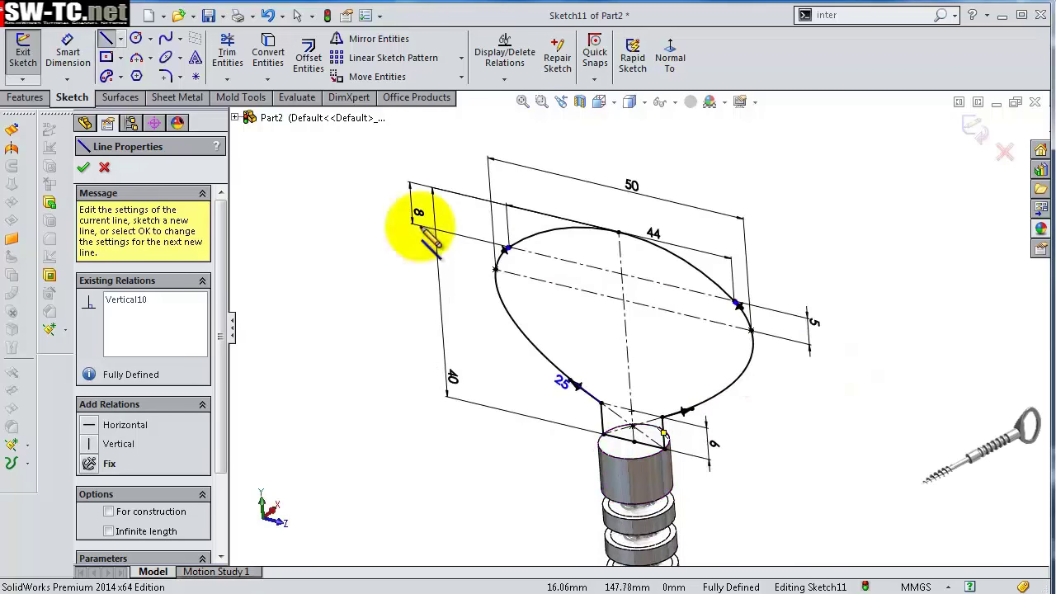
click(26, 97)
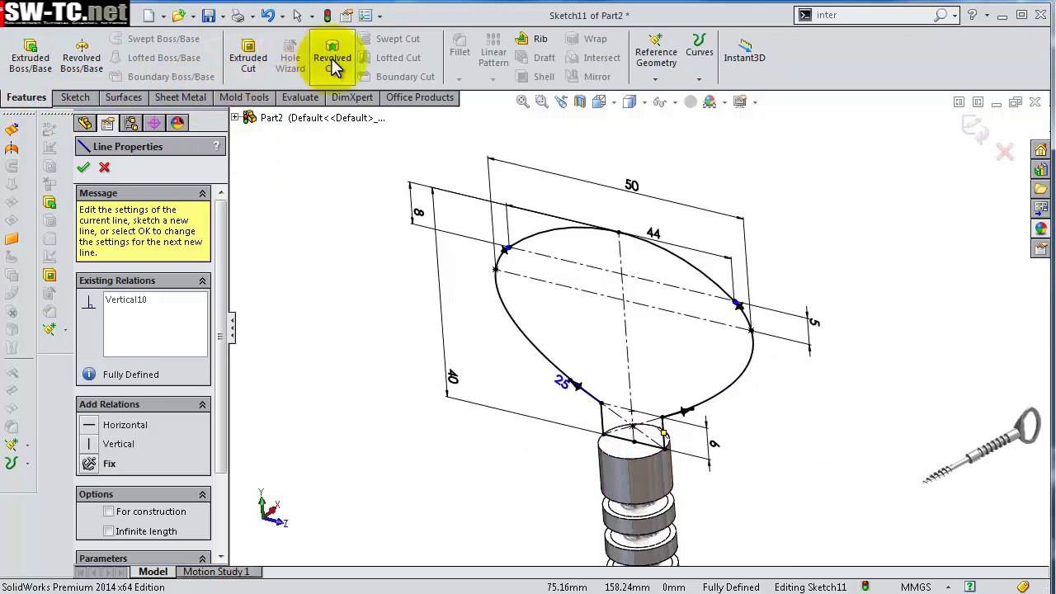
- Extrude the handle outline 12 mm with a Mid Plane end condition as Boss-Extrude1
click(30, 58)
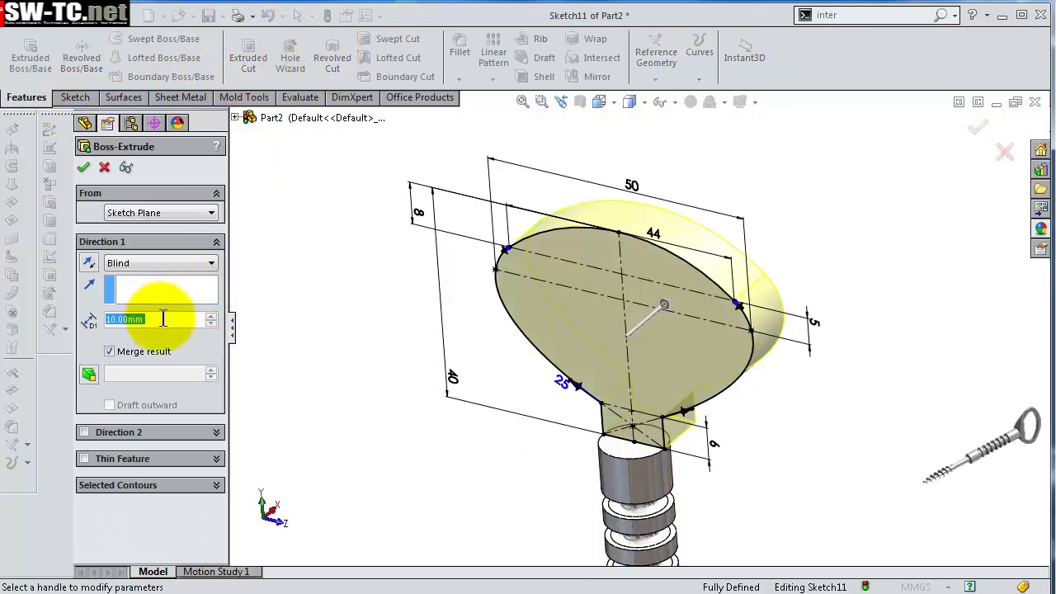
text(12)
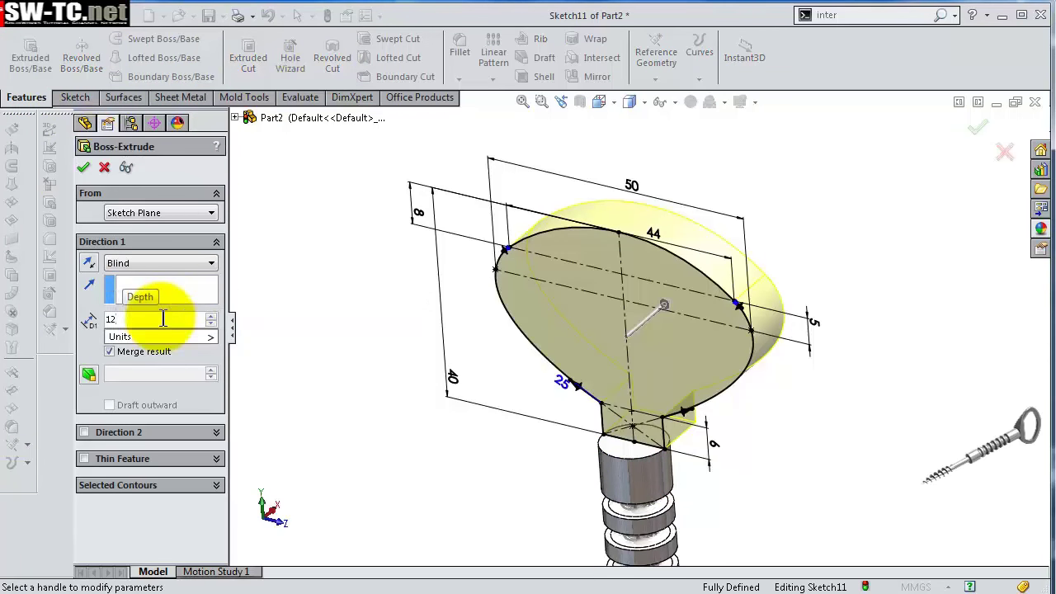
click(177, 263)
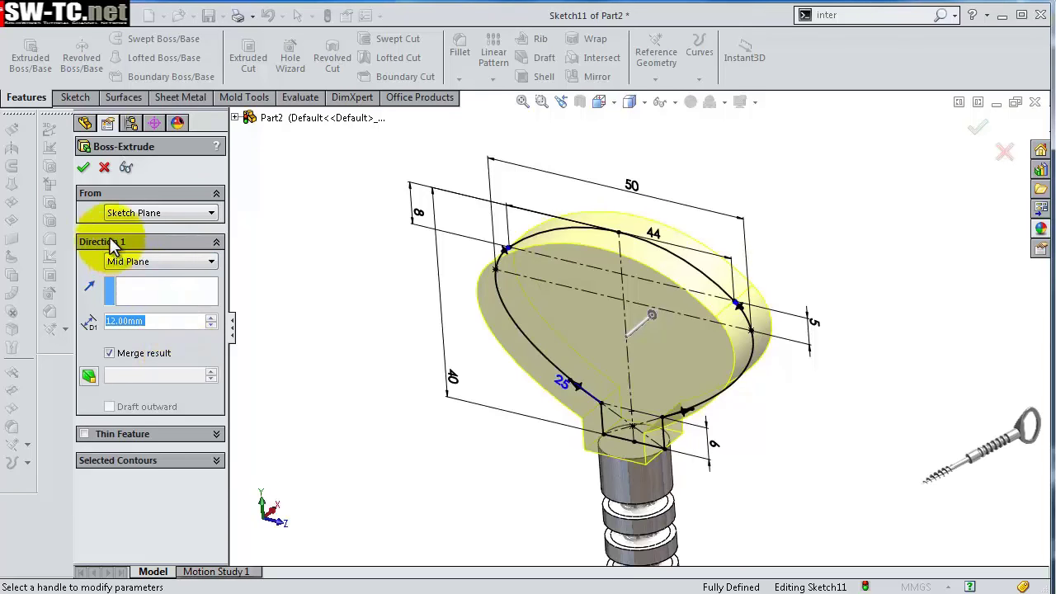
click(83, 167)
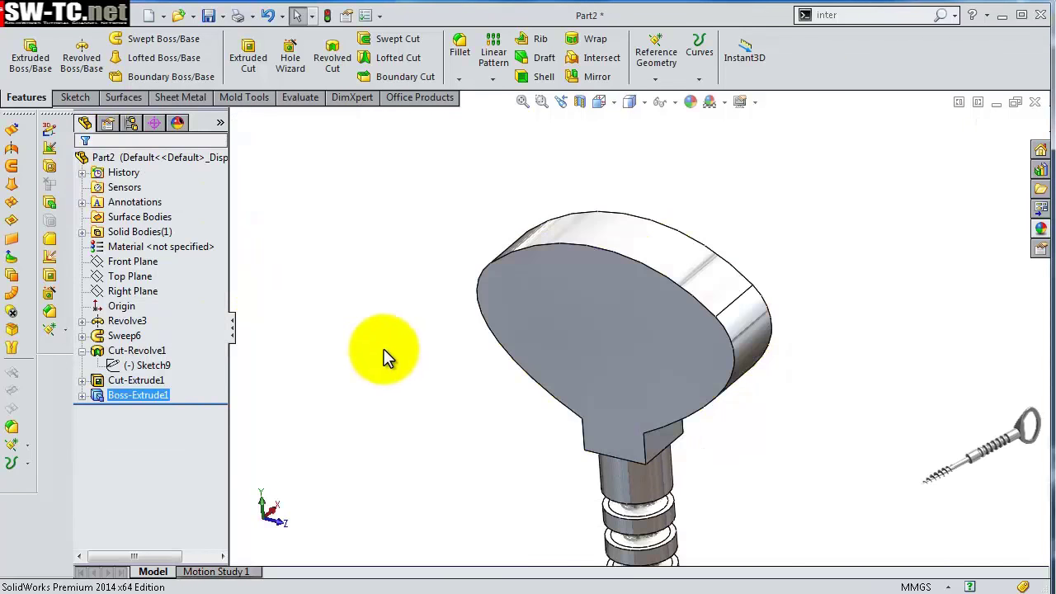
mouse_move(384, 349)
middle_down()
mouse_move(435, 283)
mouse_move(325, 266)
mouse_move(582, 371)
mouse_move(695, 319)
mouse_move(707, 377)
mouse_move(719, 365)
mouse_move(719, 378)
middle_up()
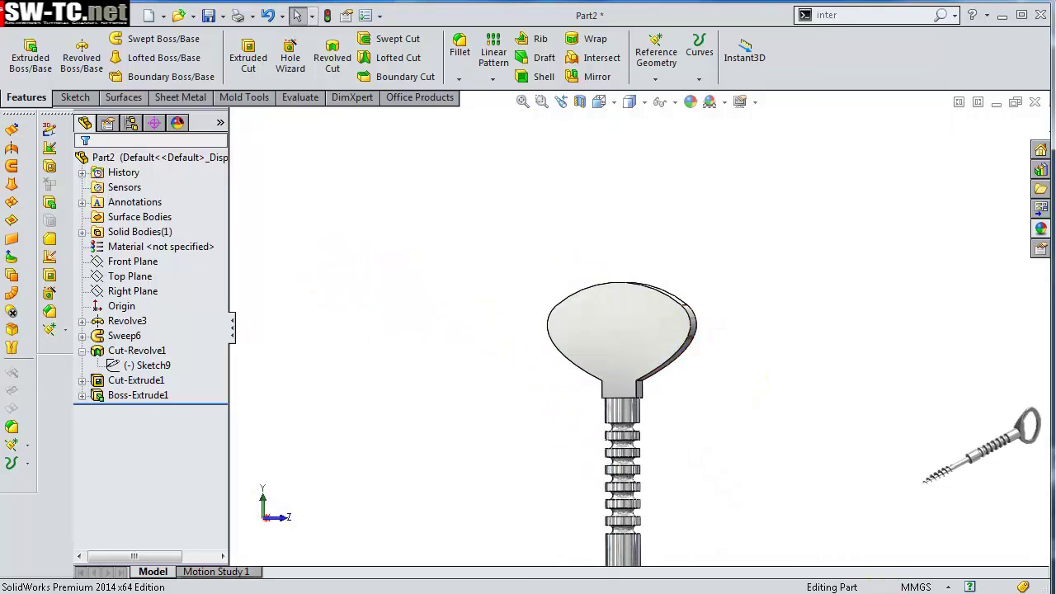
key(f)
middle_drag(648, 471, 673, 363)
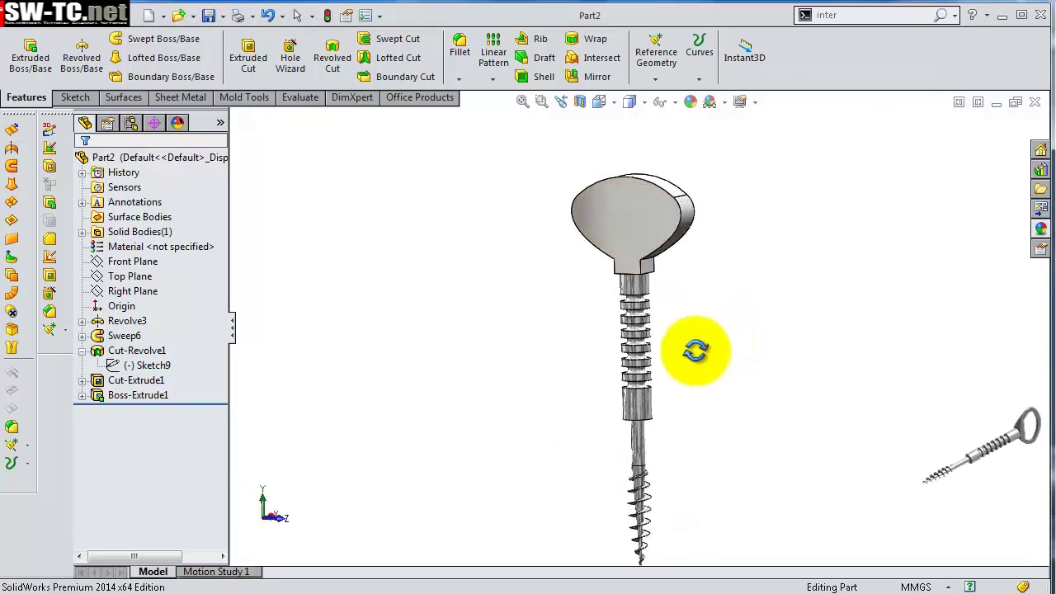
- Start Sketch12 on the Front Plane and view it face-on with Normal To
click(158, 262)
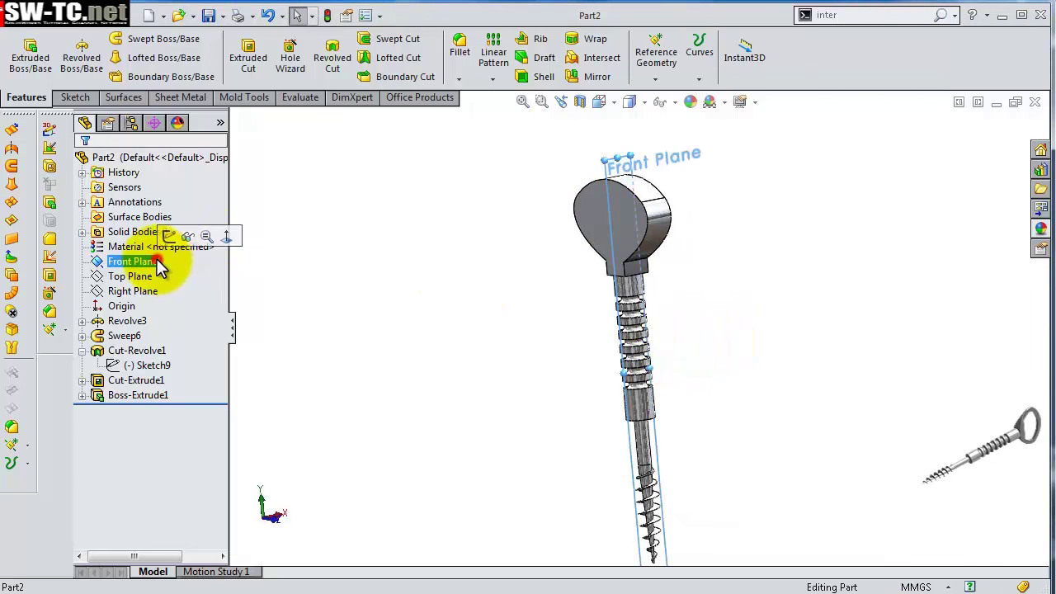
click(171, 237)
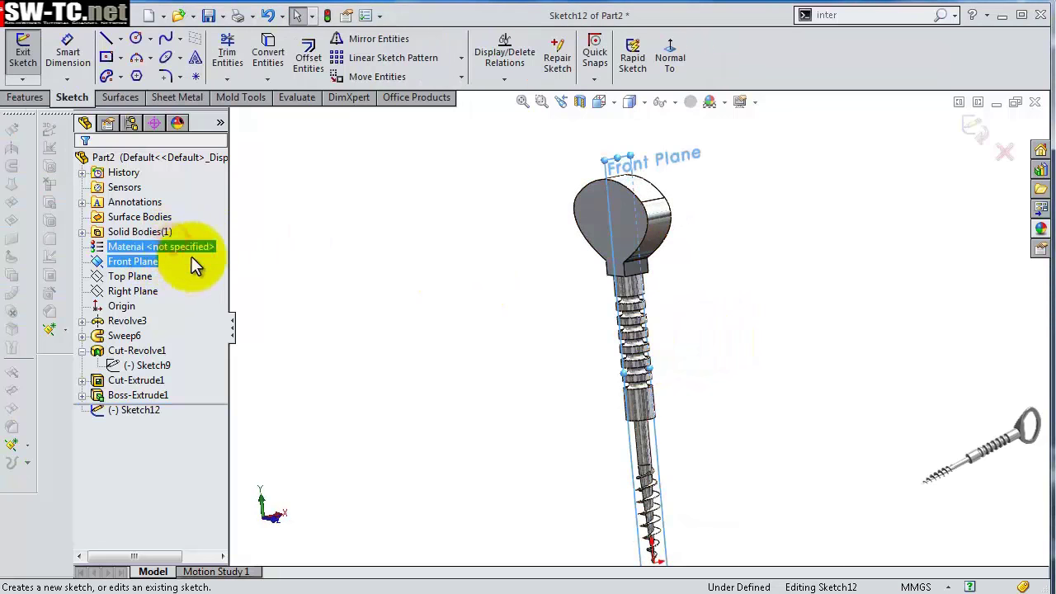
click(672, 56)
scroll(629, 221, down, 2)
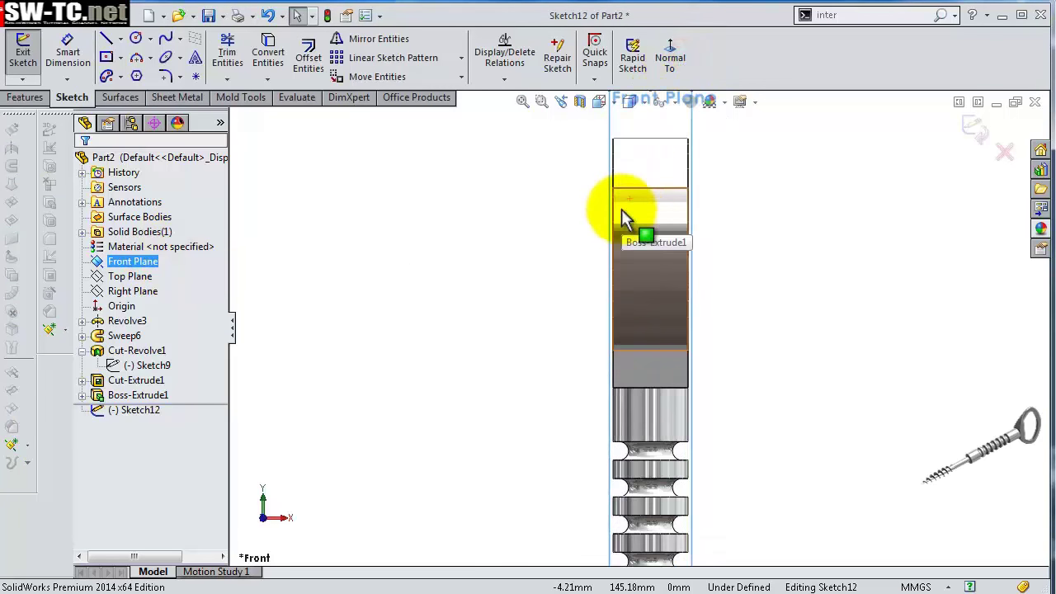
scroll(629, 223, down, 3)
scroll(881, 306, down, 1)
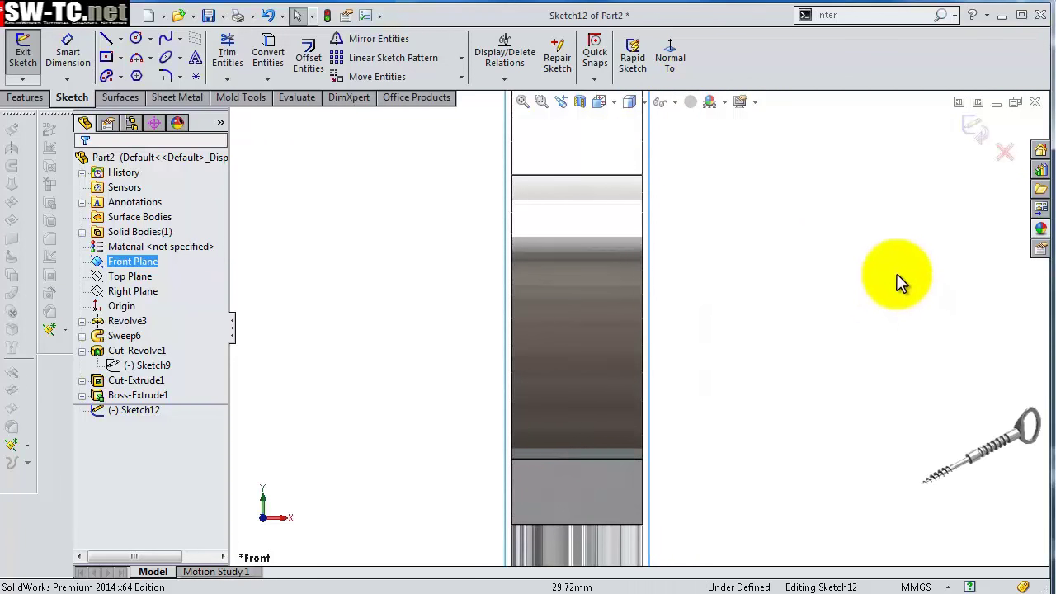
click(248, 168)
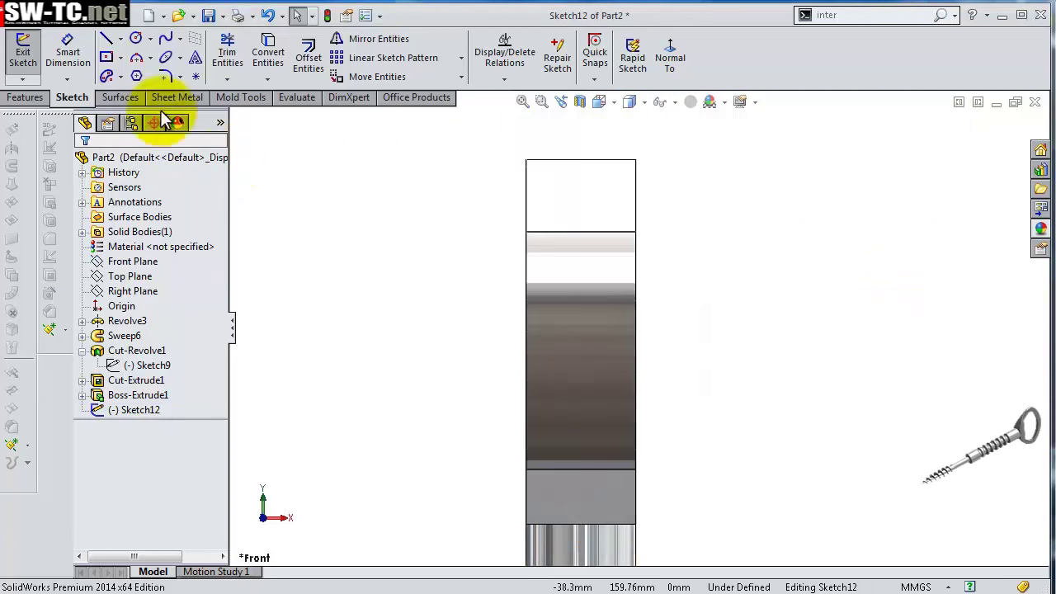
click(106, 38)
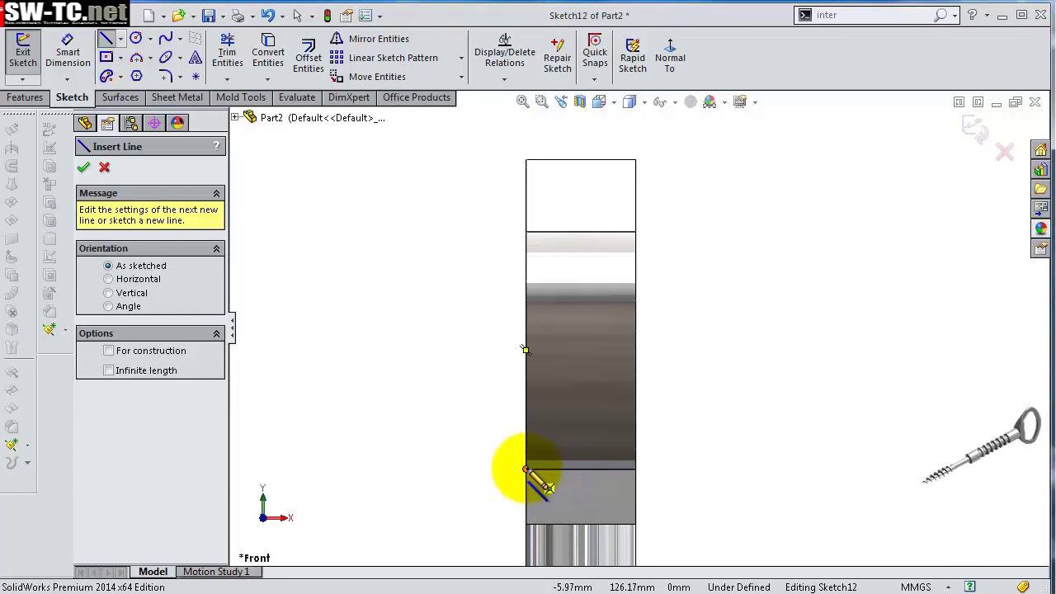
- Draw a closed line profile of vertical, horizontal and slanted segments along the handle's edge
drag(526, 470, 526, 160)
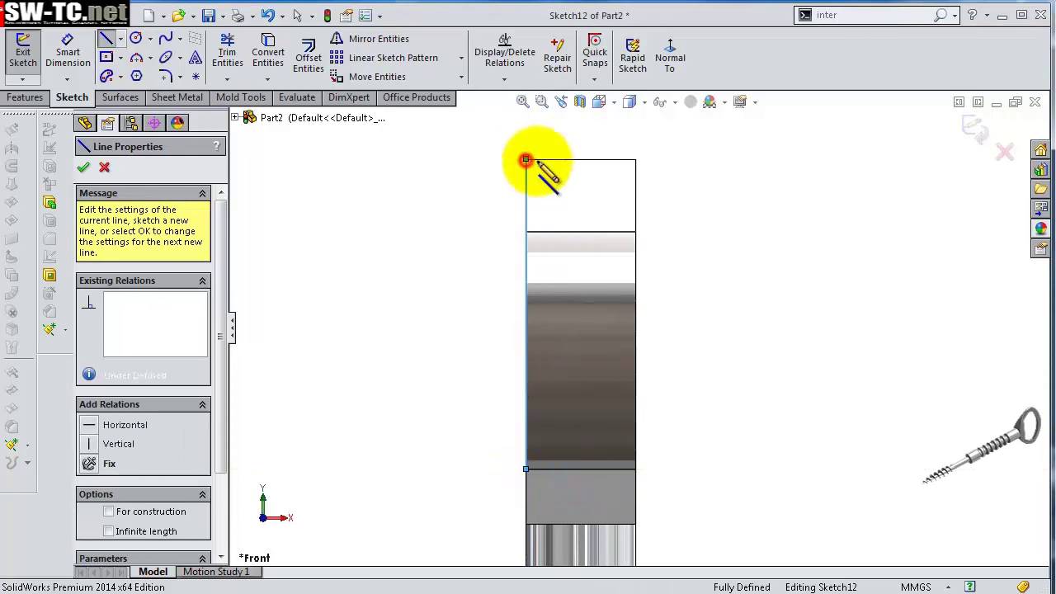
click(526, 160)
click(561, 159)
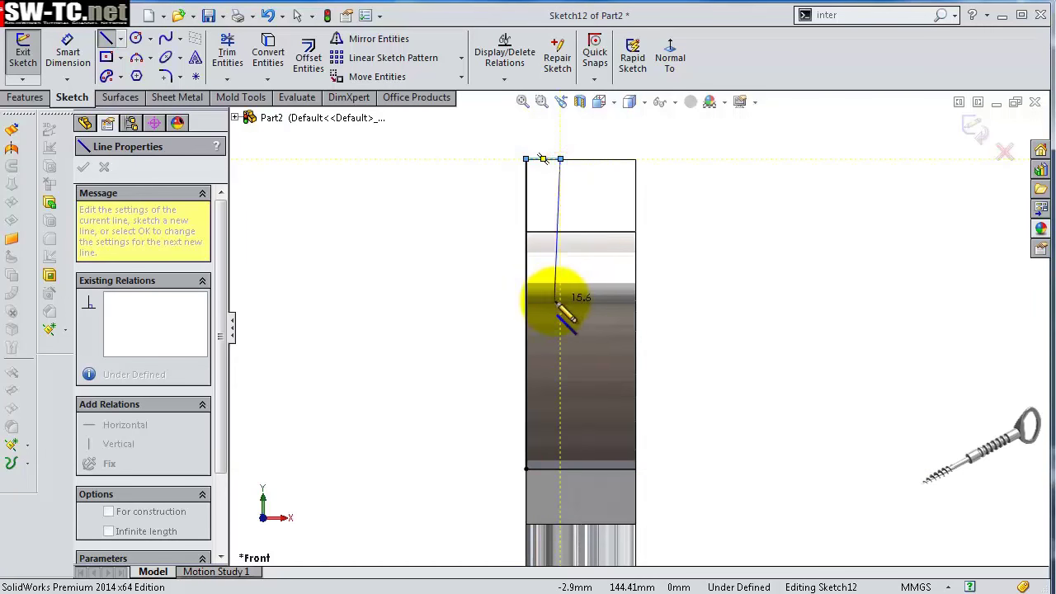
click(560, 370)
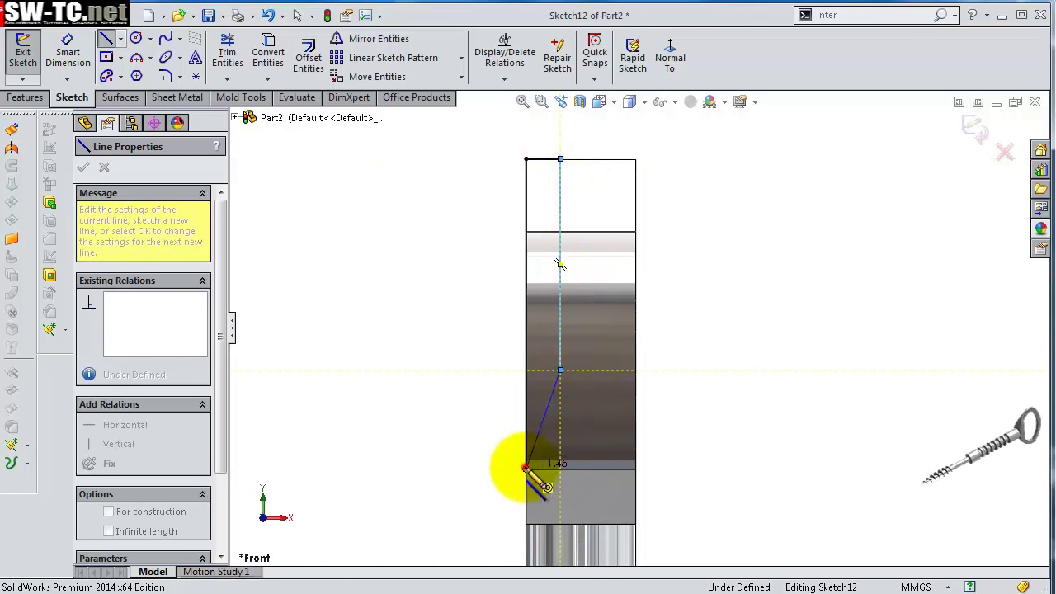
double_click(525, 469)
scroll(520, 158, down, 1)
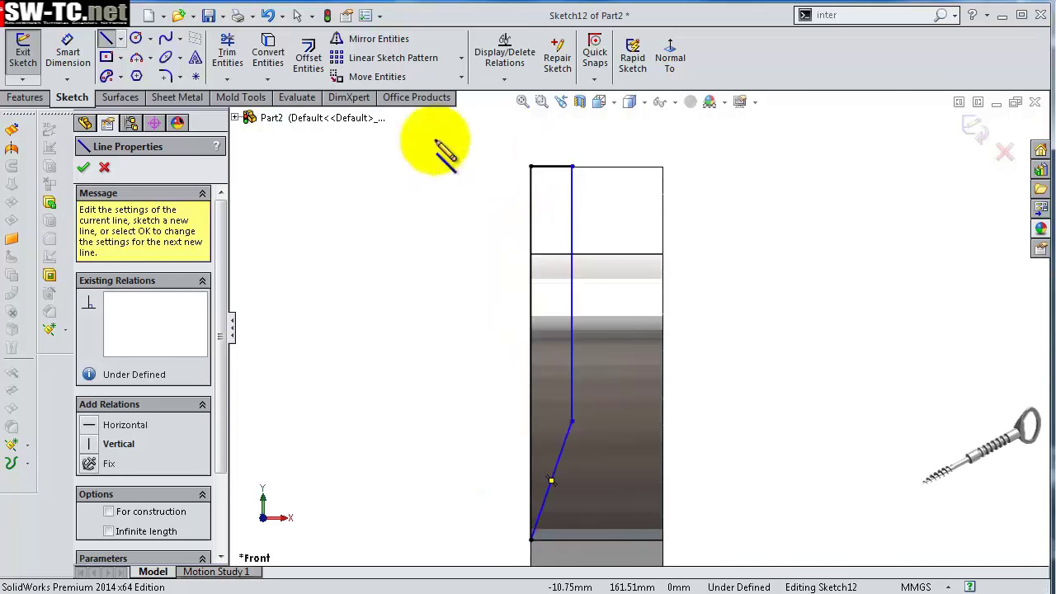
- Add a vertical centerline from the bottom edge to above the top
click(122, 40)
click(144, 75)
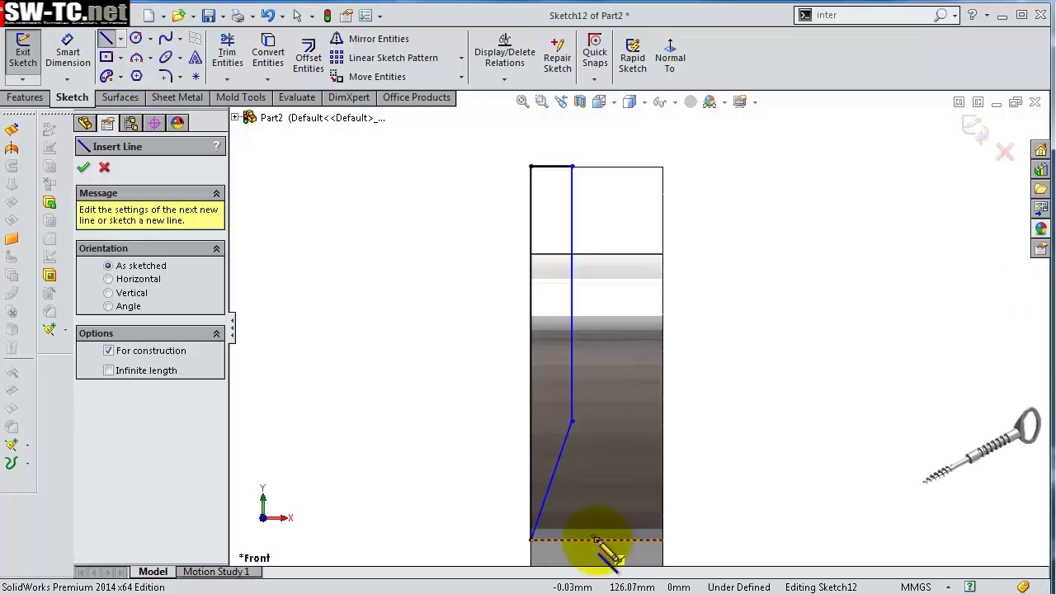
click(596, 540)
double_click(596, 140)
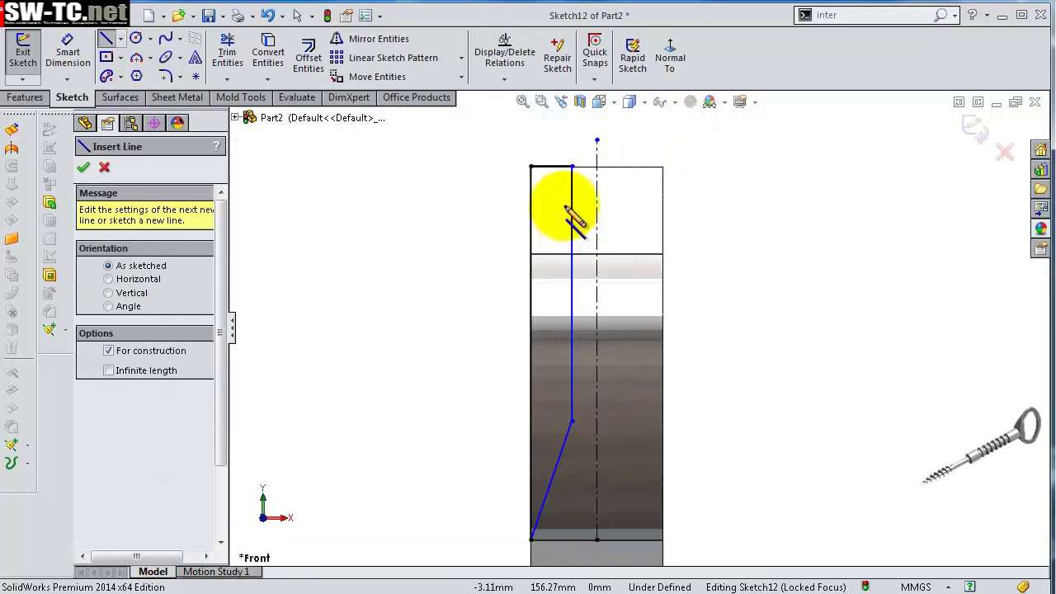
- Dimension the inner vertical line 1.5 mm from the centerline
key(s)
click(596, 209)
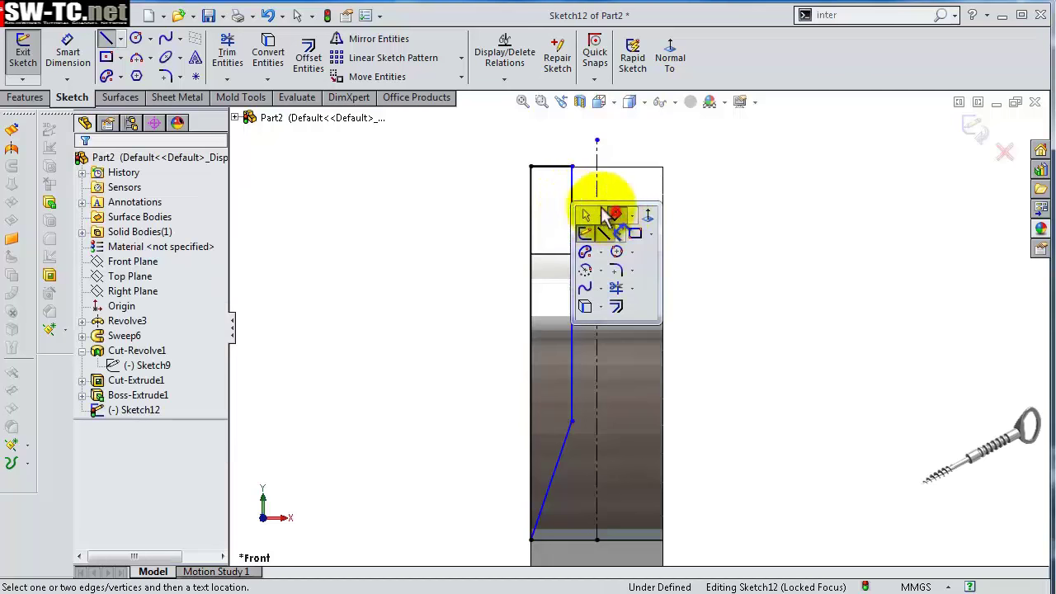
click(572, 198)
click(597, 206)
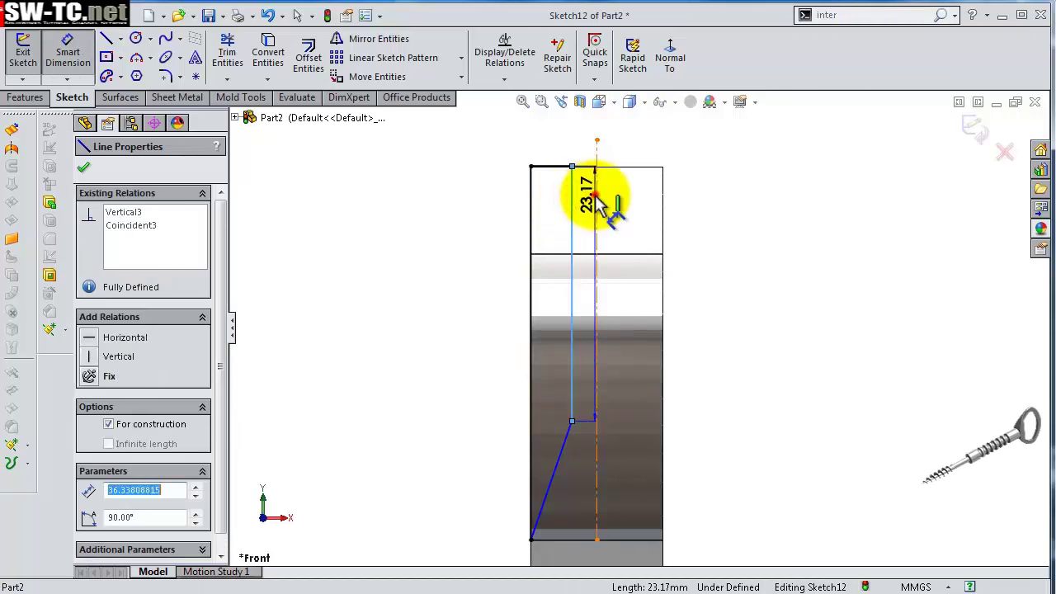
click(584, 153)
text(1.5)
key(Return)
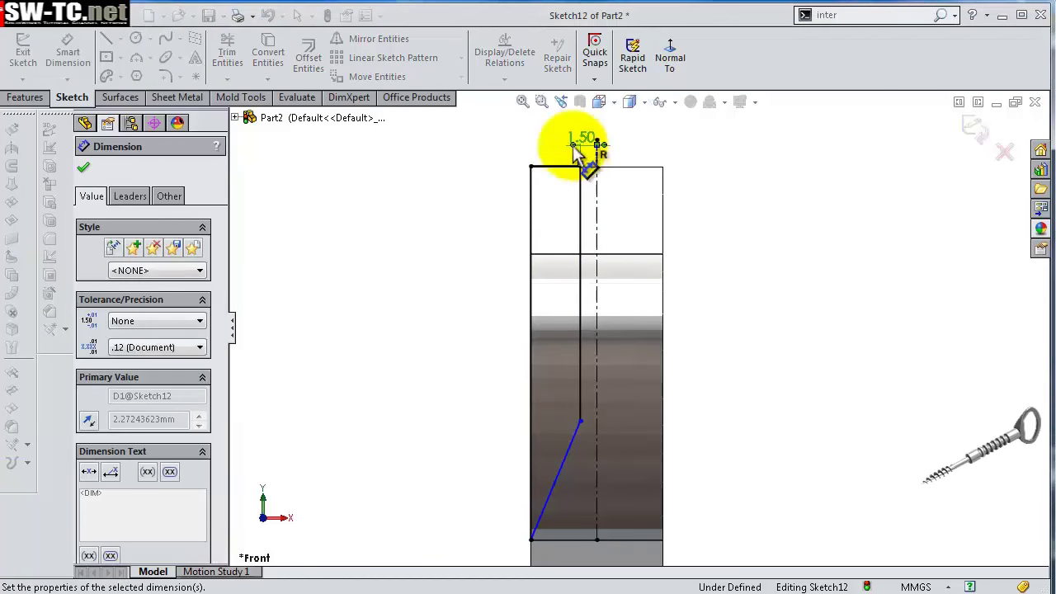
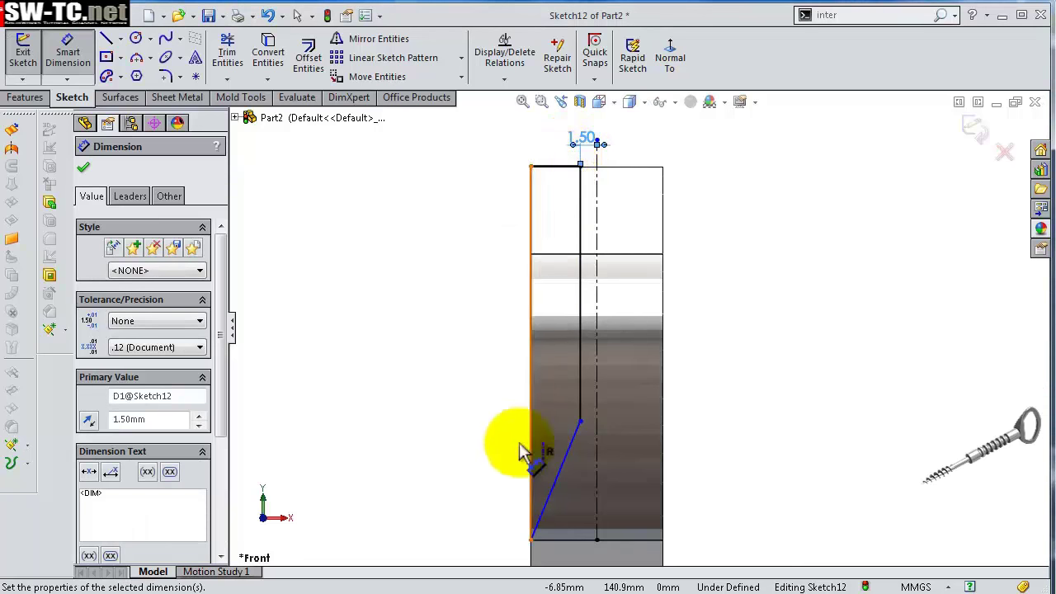
- Dimension the profile's bottom sketch point 10 mm above the bottom edge
click(581, 422)
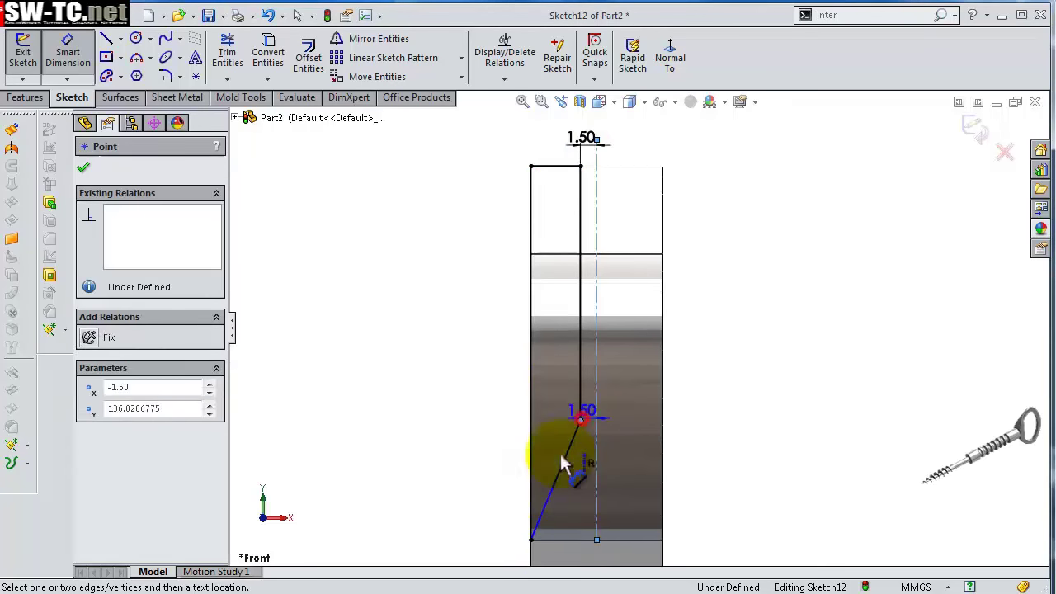
click(599, 544)
click(466, 495)
text(10)
key(Return)
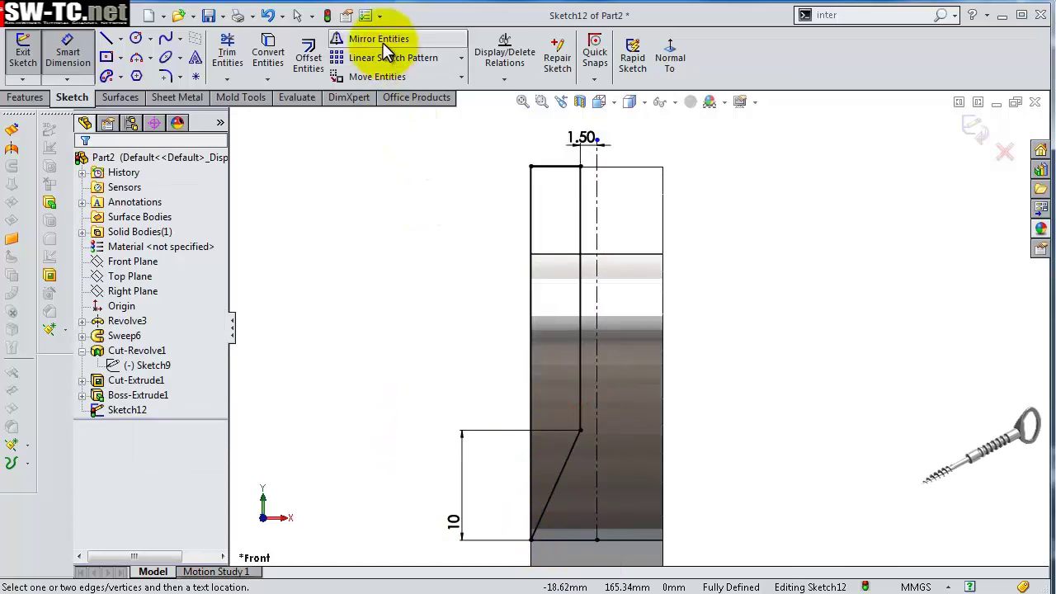
- Mirror the four profile lines about the centerline to form the symmetric tapered slot
click(383, 41)
drag(463, 134, 578, 487)
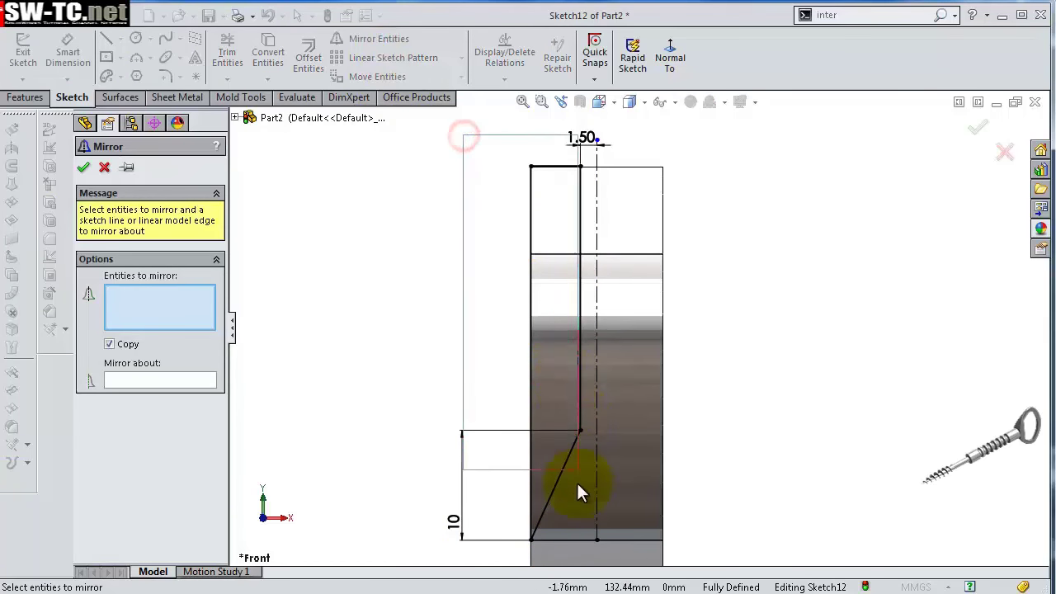
drag(584, 522, 586, 547)
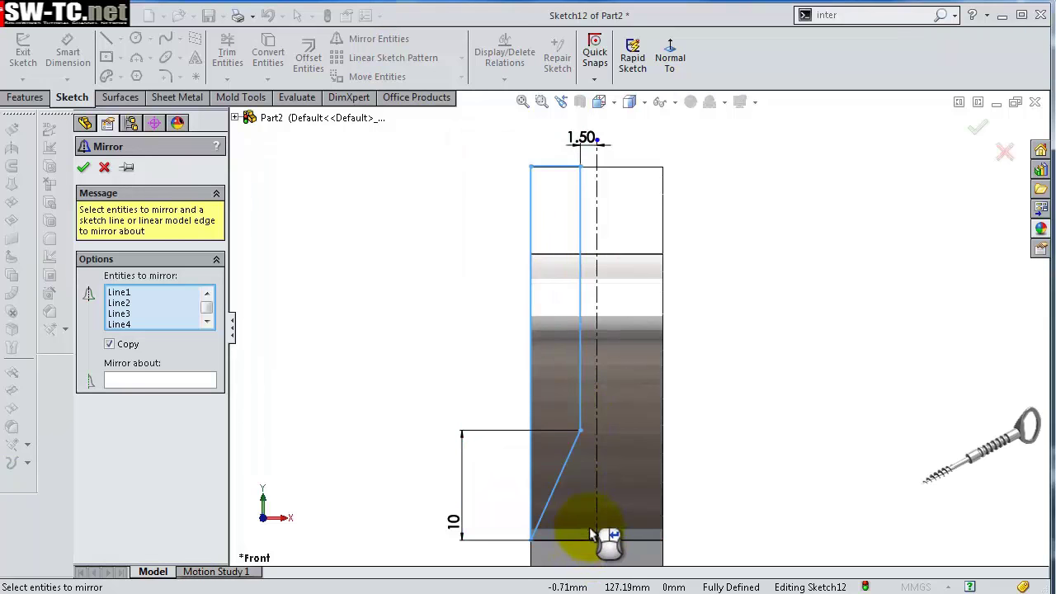
right_click(596, 528)
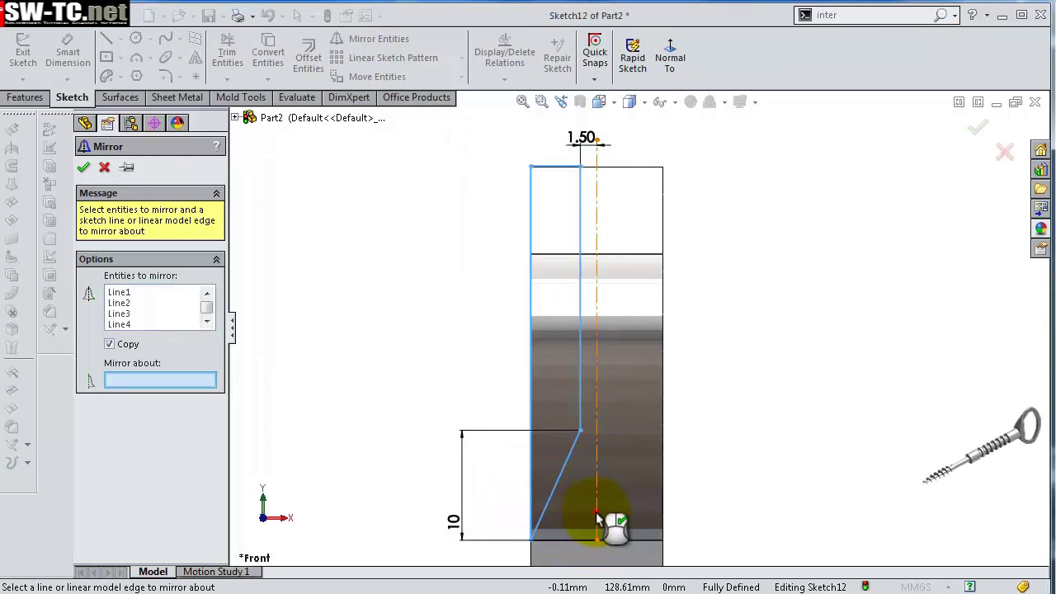
click(596, 516)
right_click(599, 517)
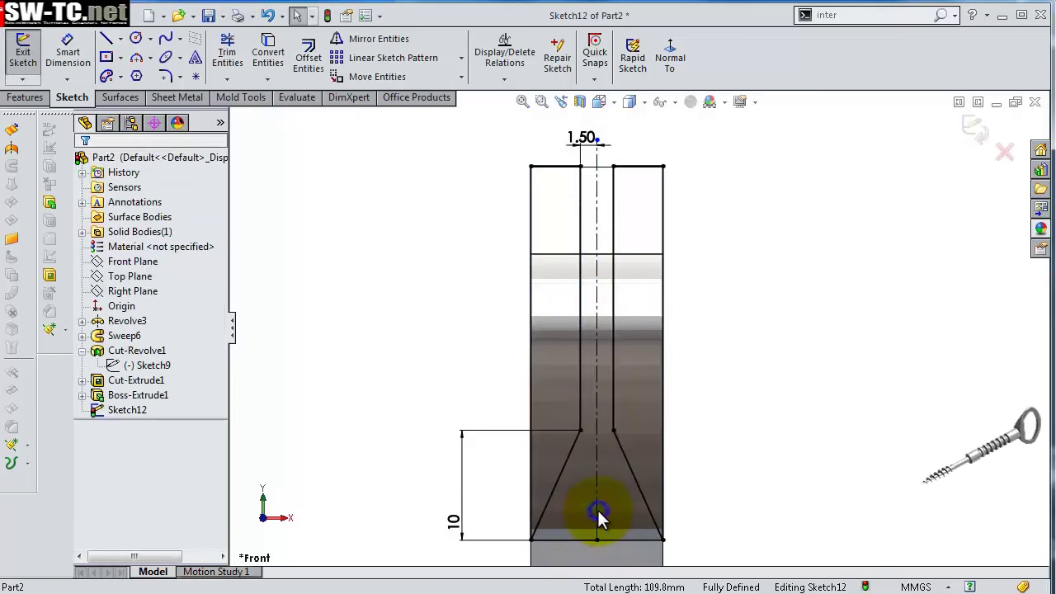
middle_drag(449, 249, 421, 263)
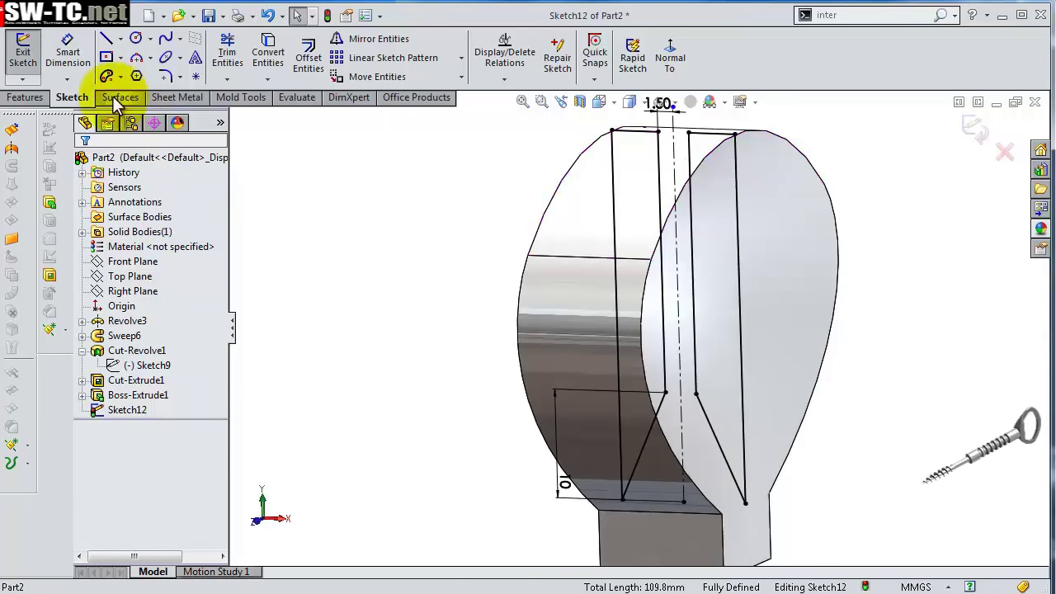
click(34, 97)
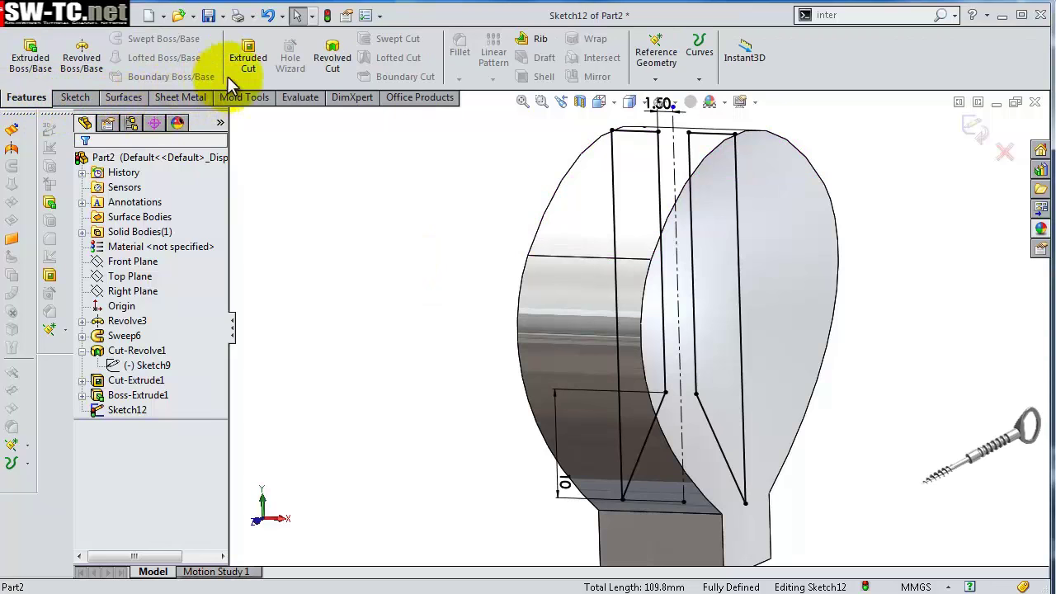
- Cut Sketch12 Mid Plane 85 mm through the head as Cut-Extrude2, then save the part
click(237, 56)
click(158, 264)
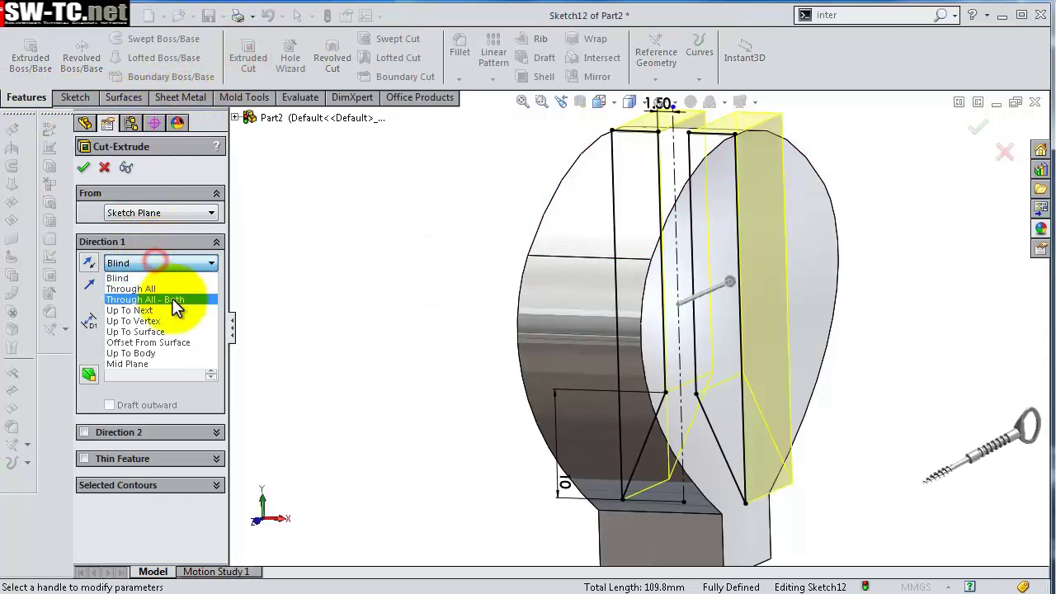
click(171, 361)
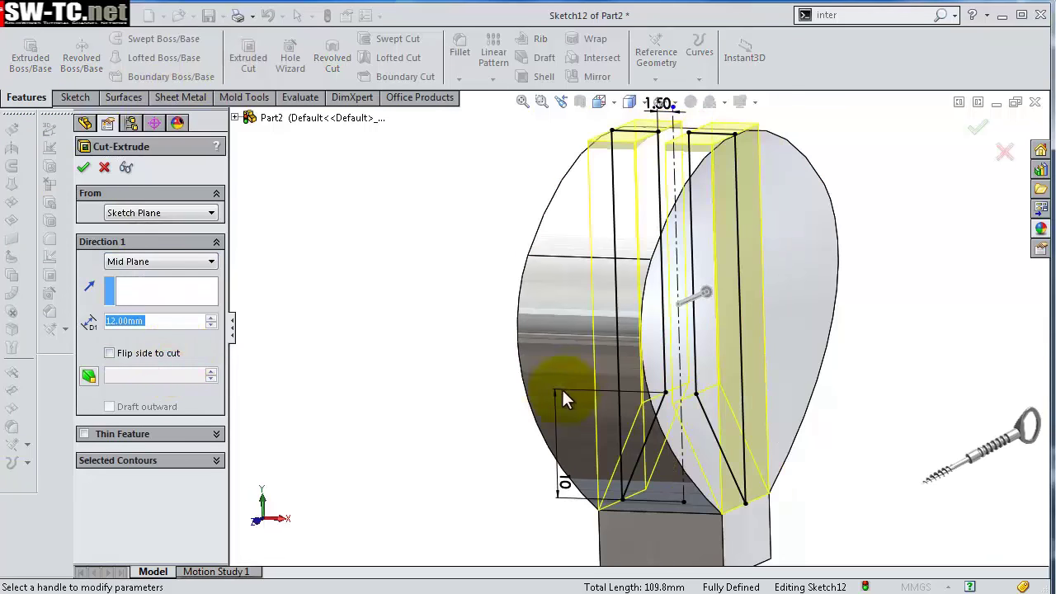
mouse_move(711, 297)
mouse_down()
mouse_move(844, 226)
mouse_move(845, 238)
mouse_up()
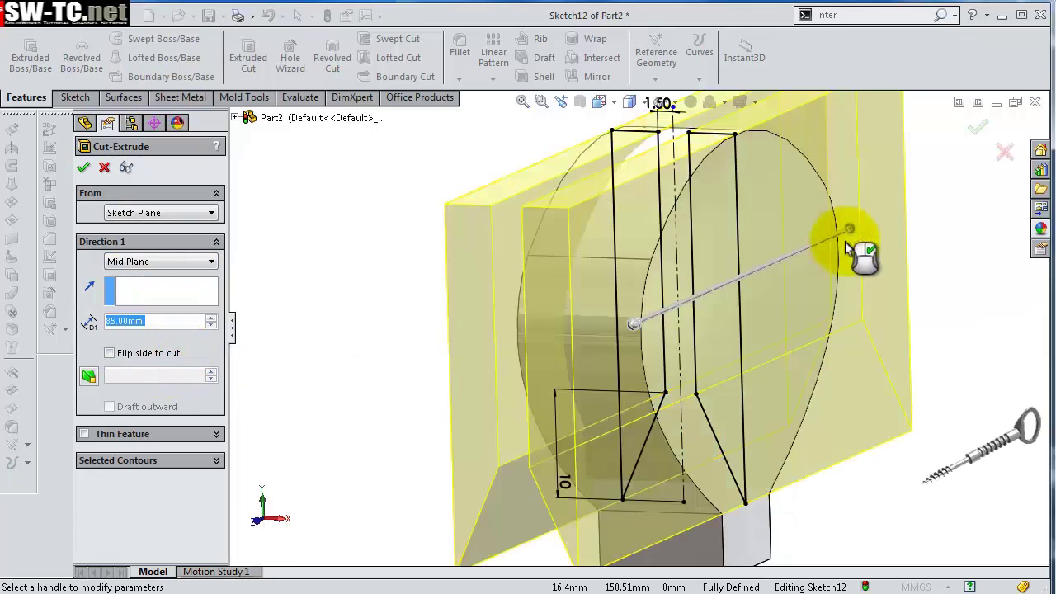
click(976, 139)
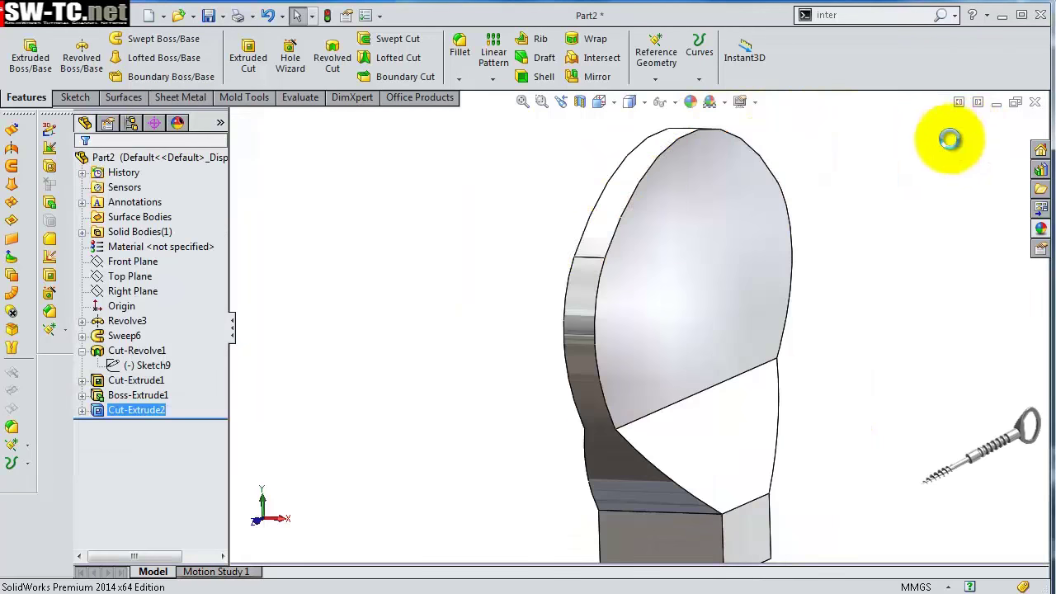
mouse_move(489, 222)
middle_down()
mouse_move(495, 195)
mouse_move(523, 250)
mouse_move(586, 270)
mouse_move(507, 238)
mouse_move(459, 236)
mouse_move(480, 249)
middle_up()
key(ctrl+s)
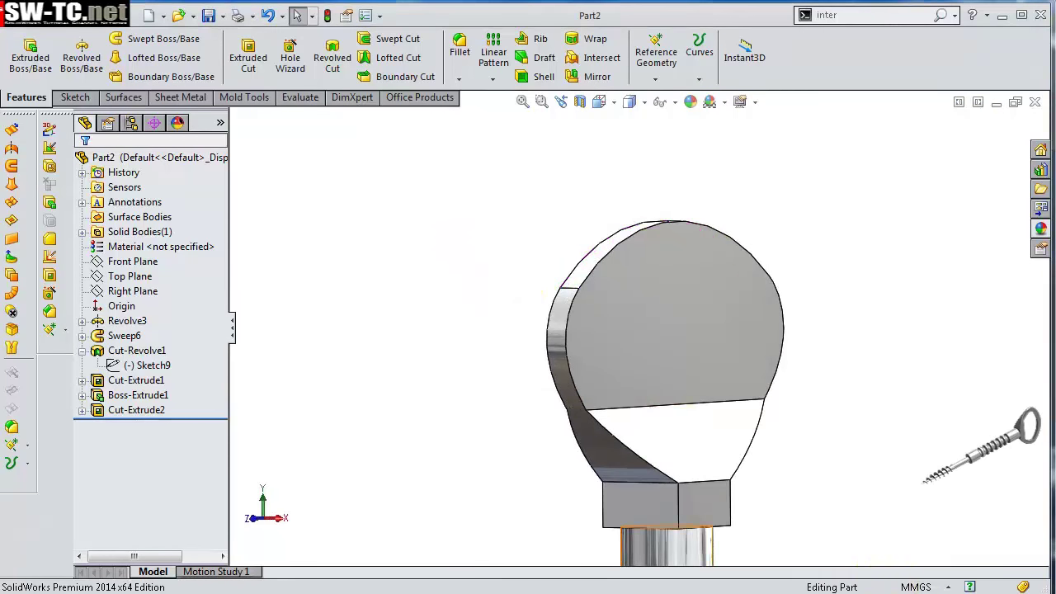
- Start a new sketch on the head's flat face, viewed normal to it
click(707, 347)
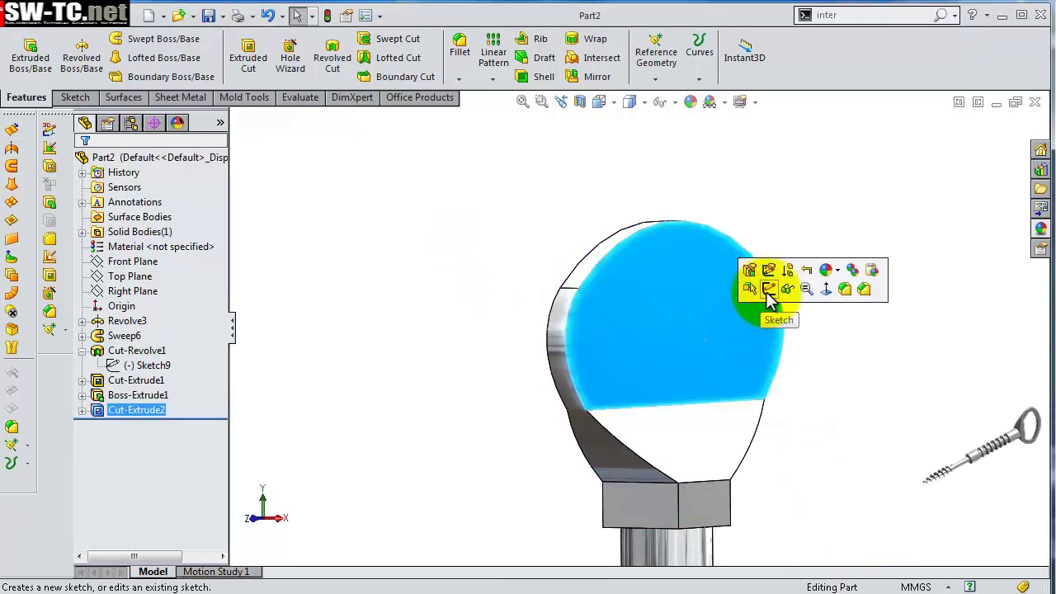
click(769, 290)
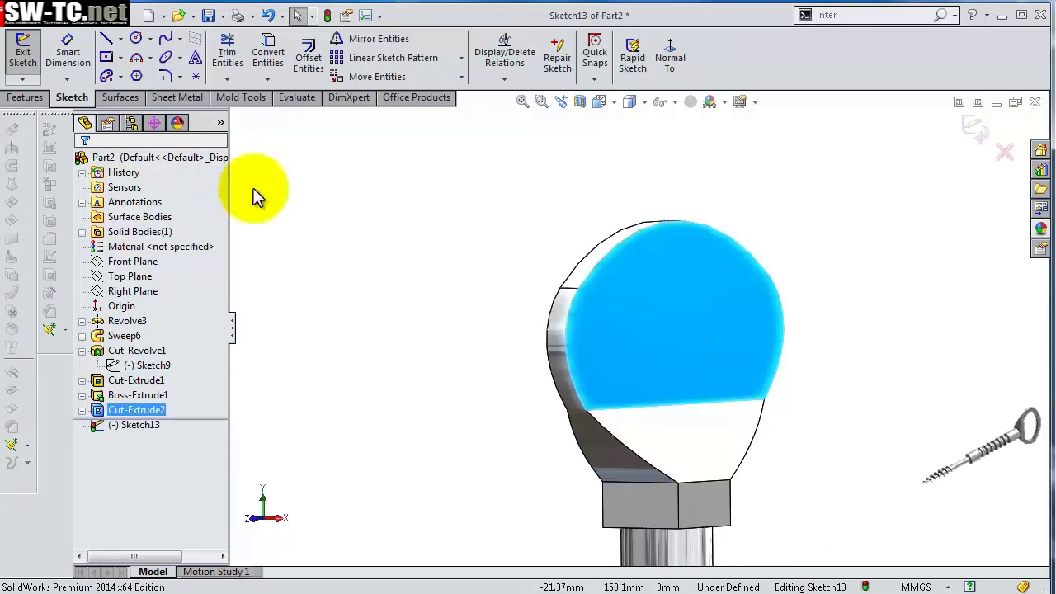
click(670, 56)
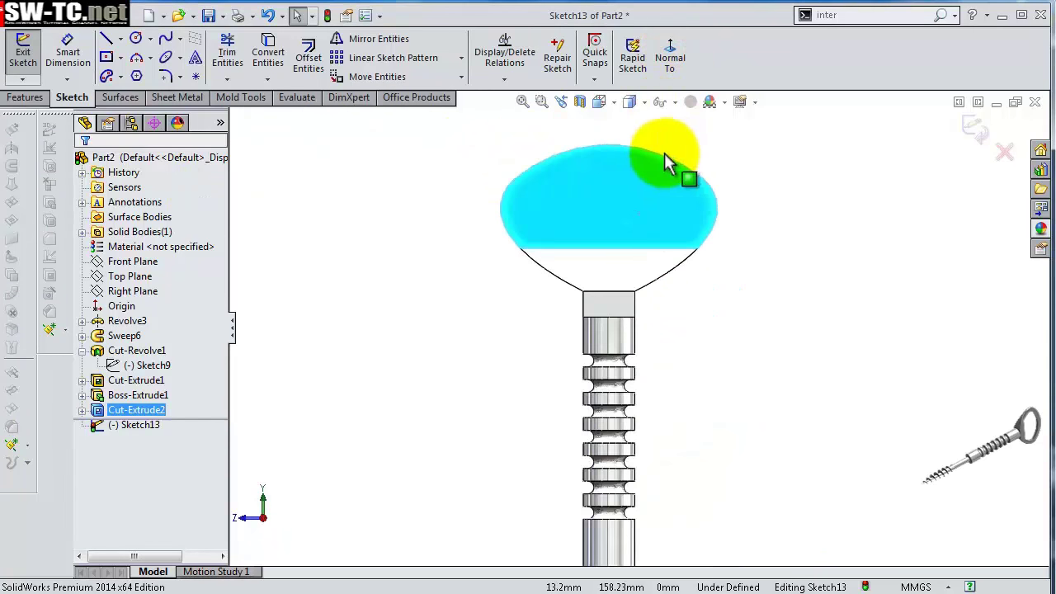
scroll(652, 157, down, 3)
scroll(653, 158, down, 1)
scroll(653, 157, up, 1)
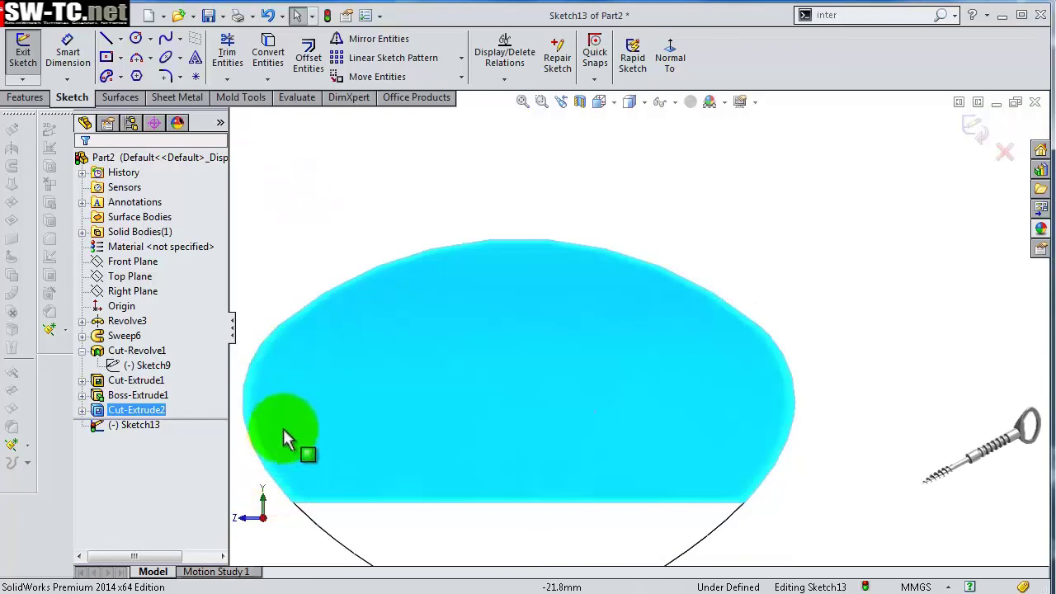
- Select the face's left arc and top edge and preview an offset of them
click(321, 253)
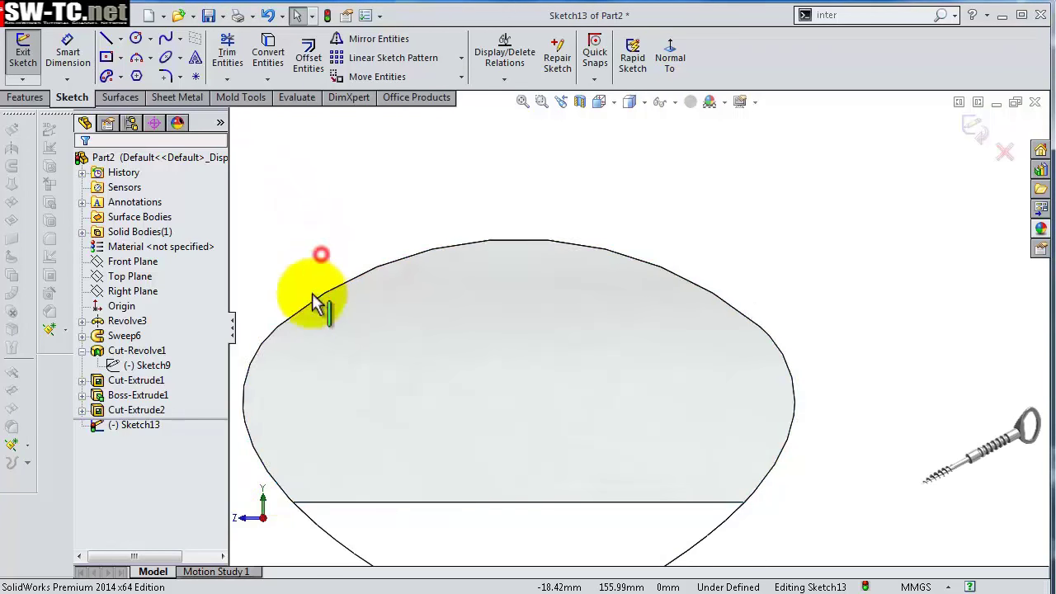
click(258, 359)
ctrl+click(373, 271)
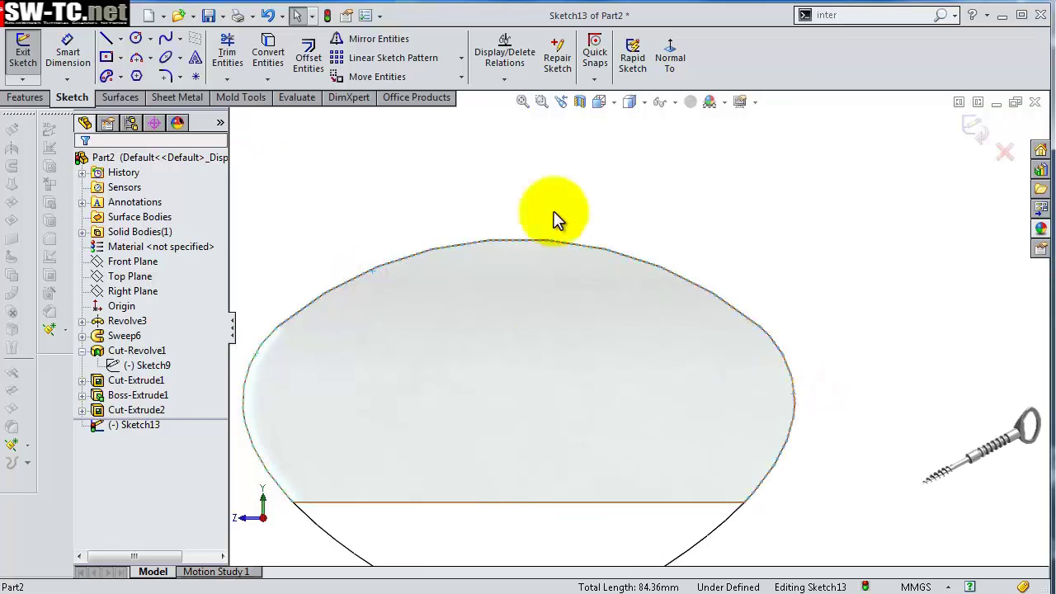
click(316, 62)
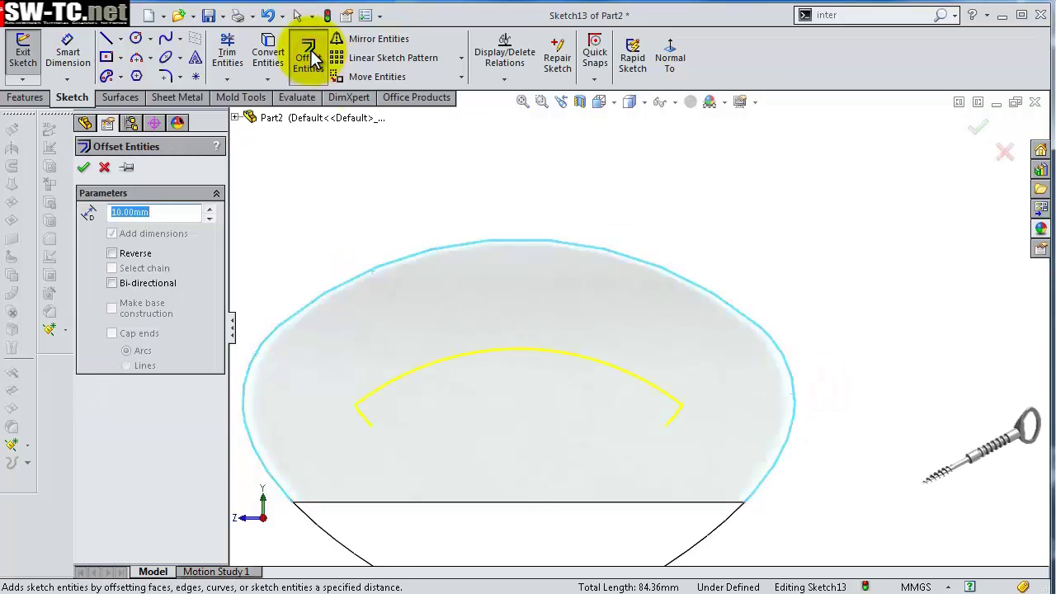
- Accept a 5 mm inward offset of the selected edges
text(5)
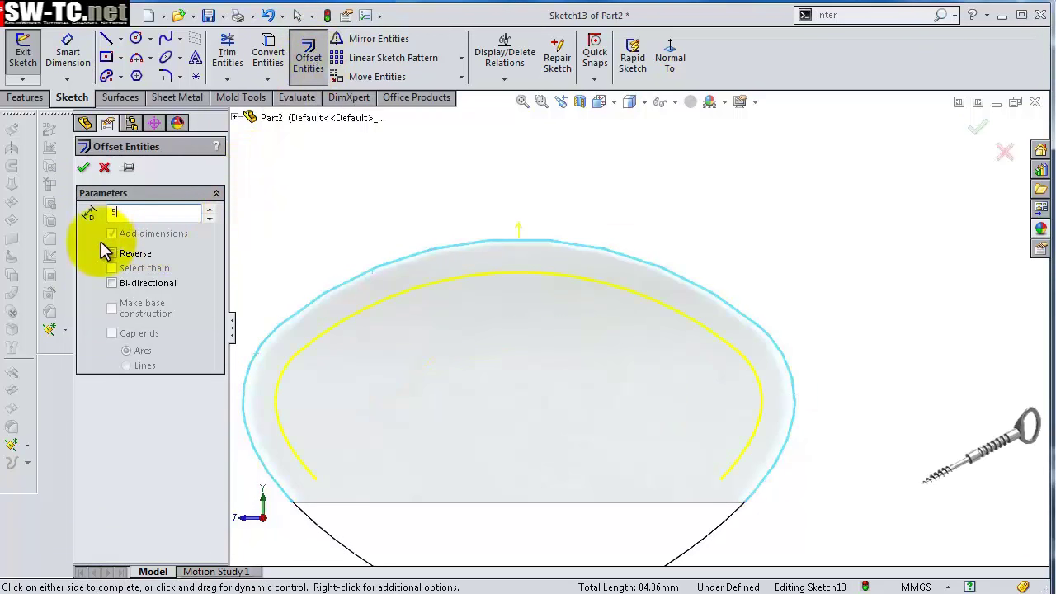
click(83, 171)
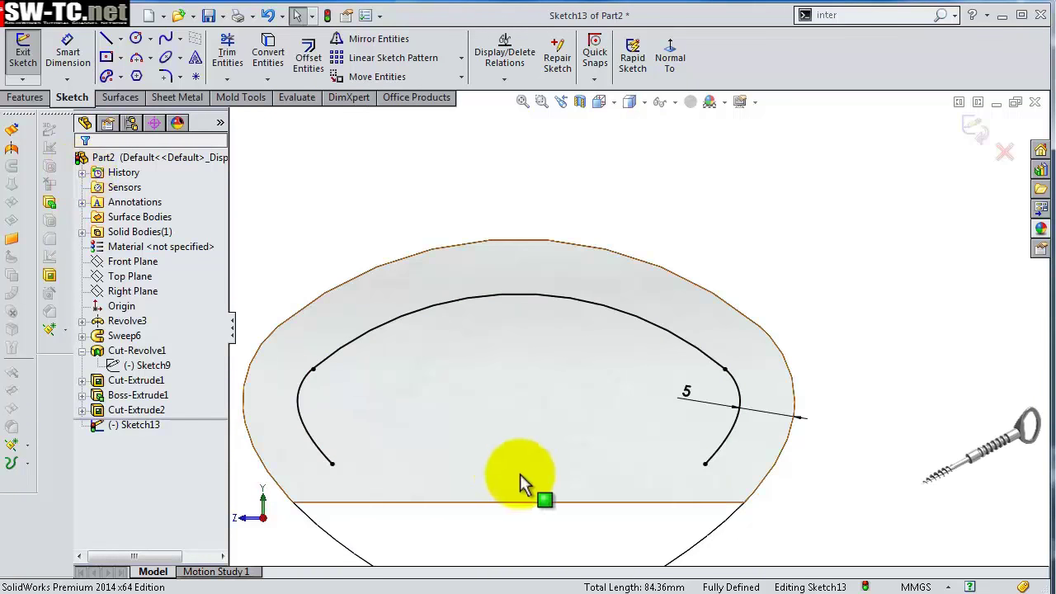
scroll(462, 450, down, 2)
scroll(415, 464, down, 2)
scroll(415, 464, down, 1)
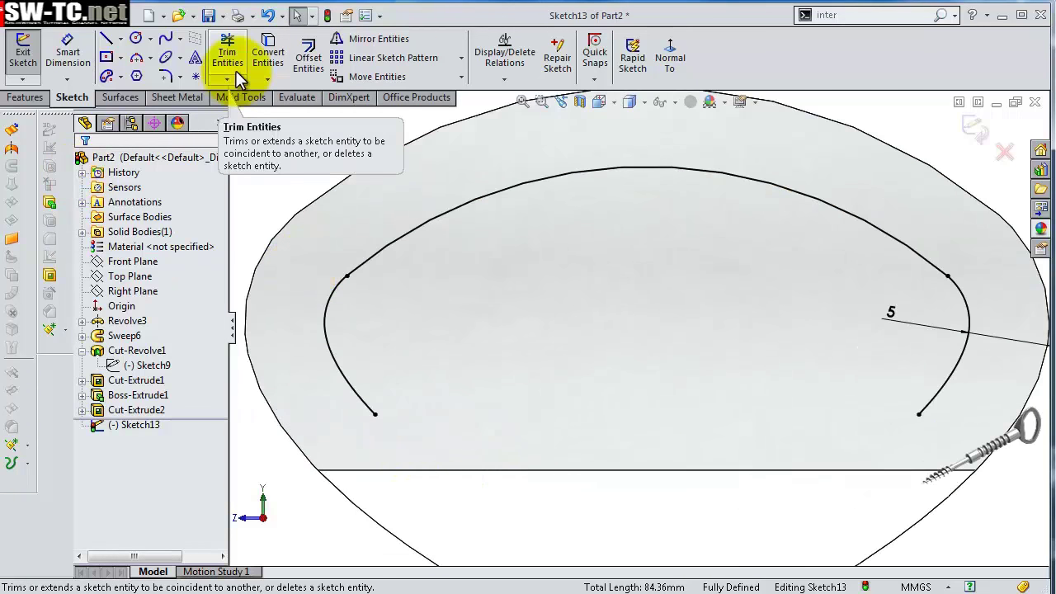
- Close the offset outline with two angled lines and a horizontal bottom line
click(106, 39)
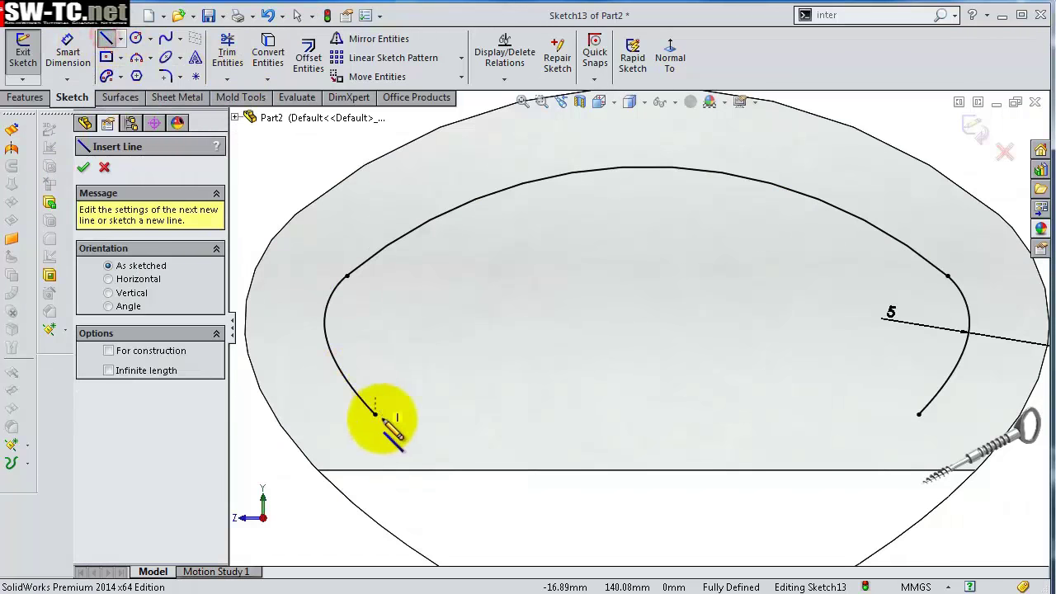
click(375, 415)
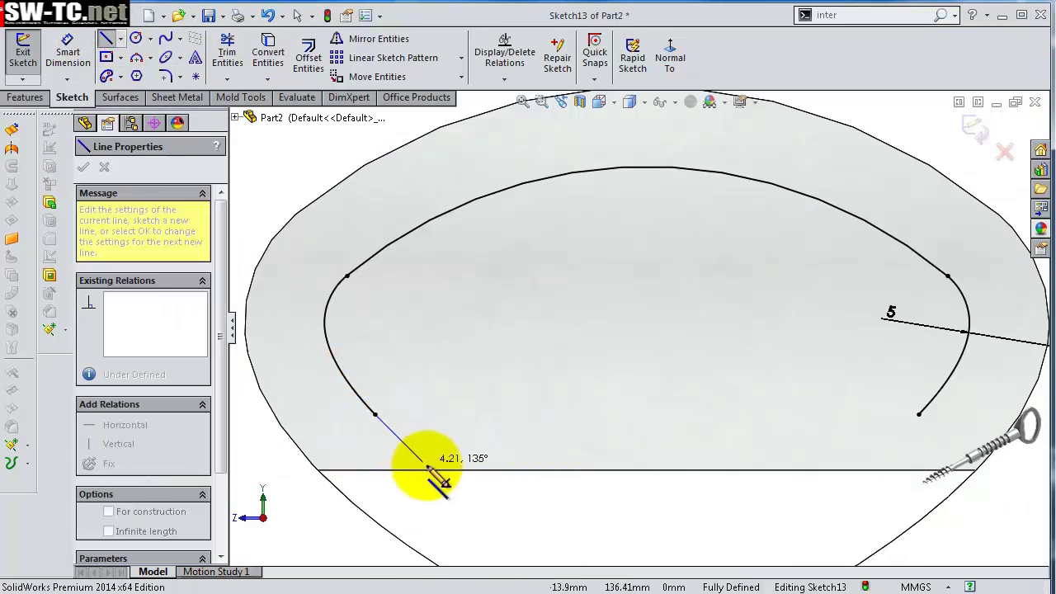
click(431, 469)
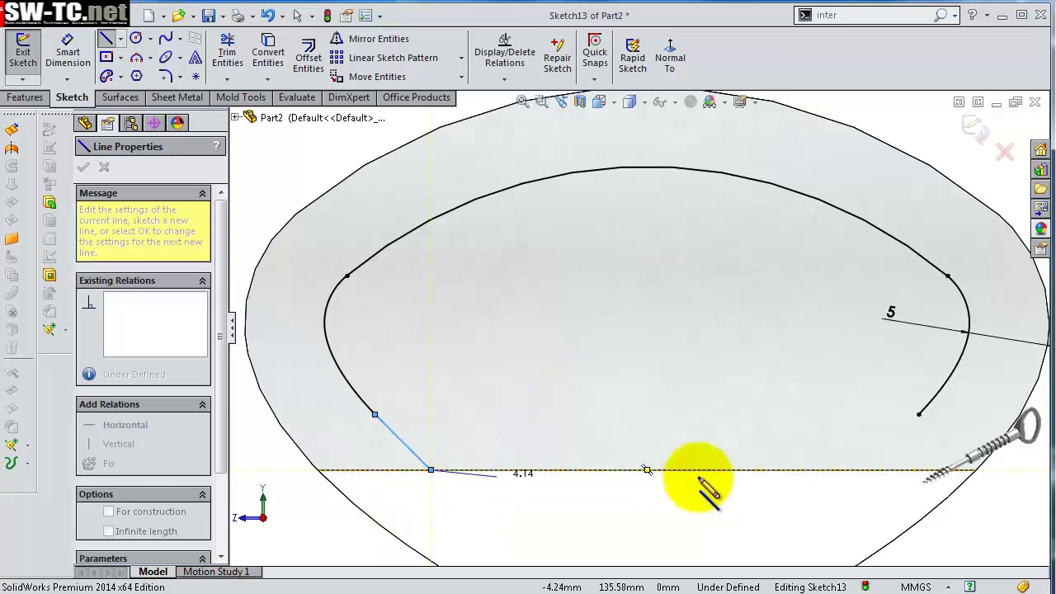
click(880, 469)
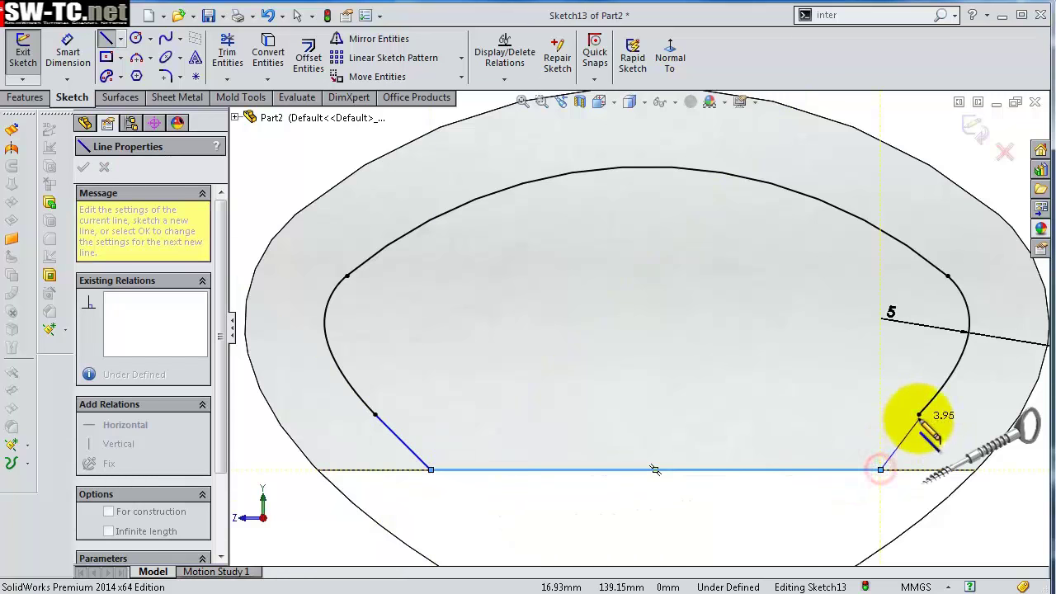
click(920, 414)
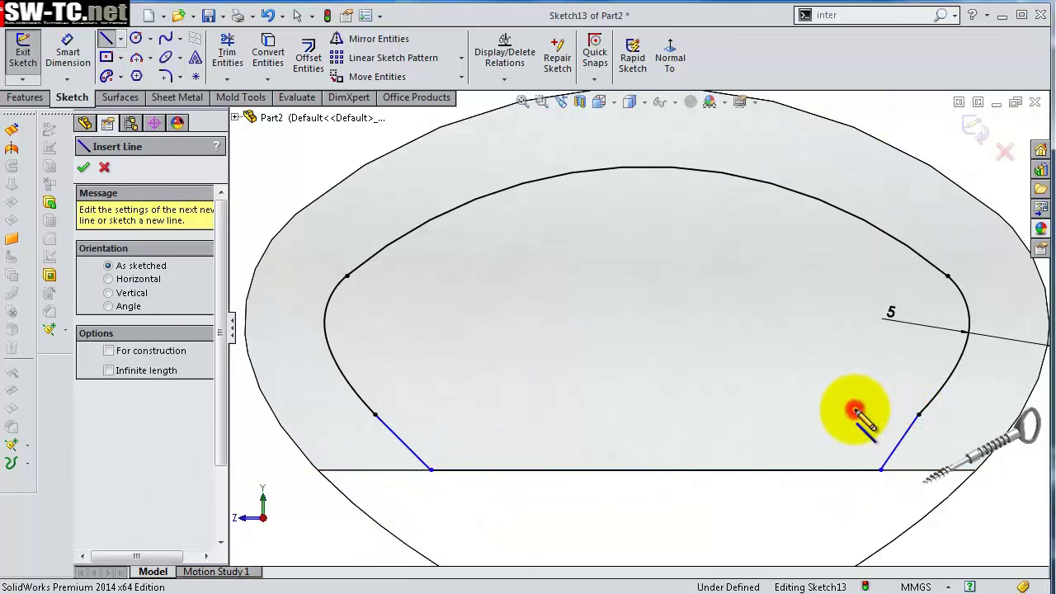
scroll(842, 388, down, 2)
scroll(576, 380, up, 3)
scroll(396, 384, down, 2)
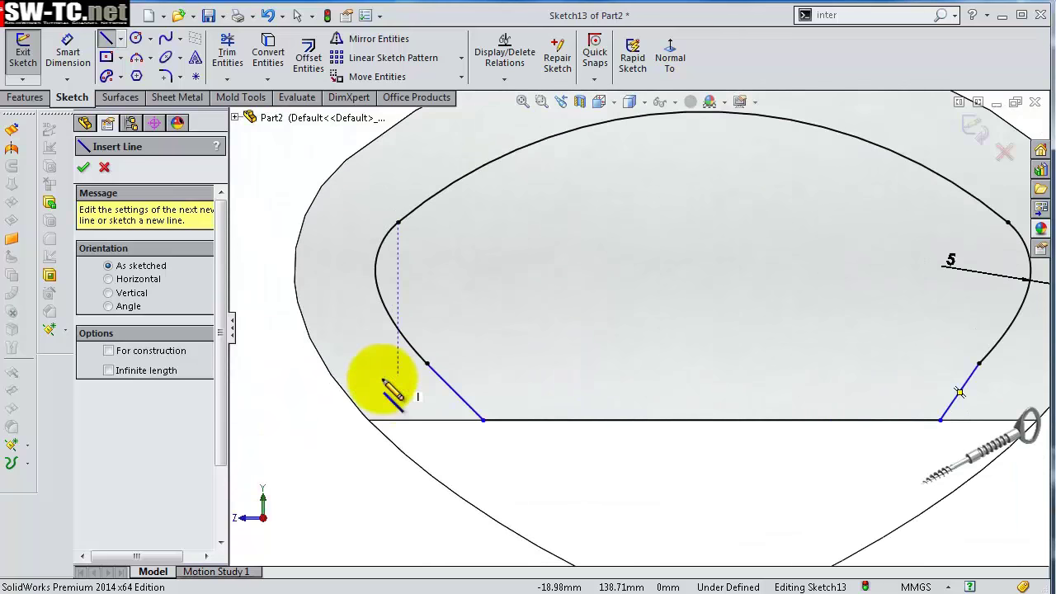
key(Escape)
- Make the left angled line tangent to its arc and the right one tangent to the spline
click(460, 402)
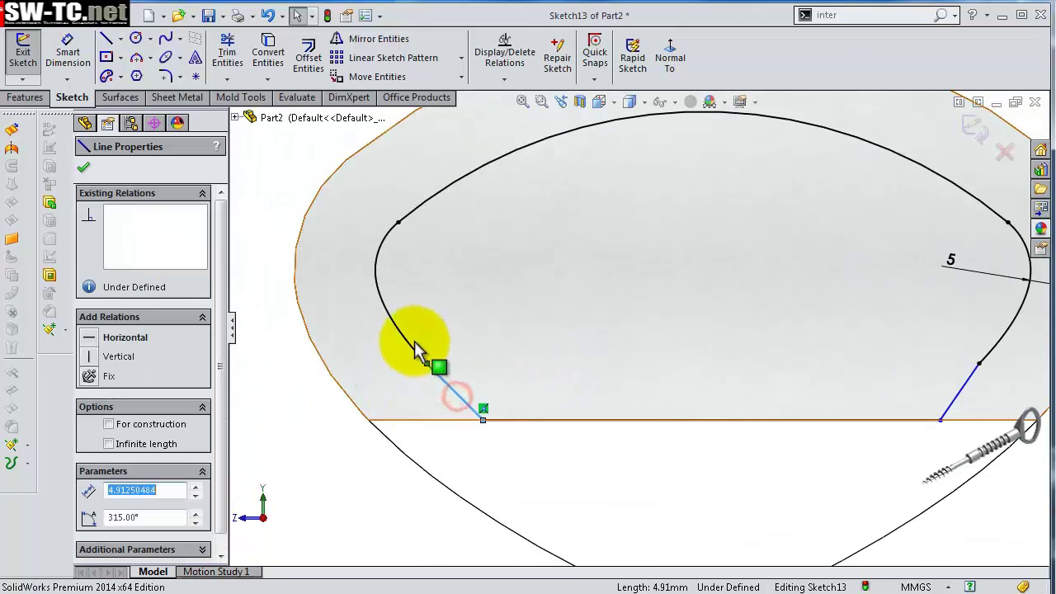
ctrl+click(412, 343)
click(471, 277)
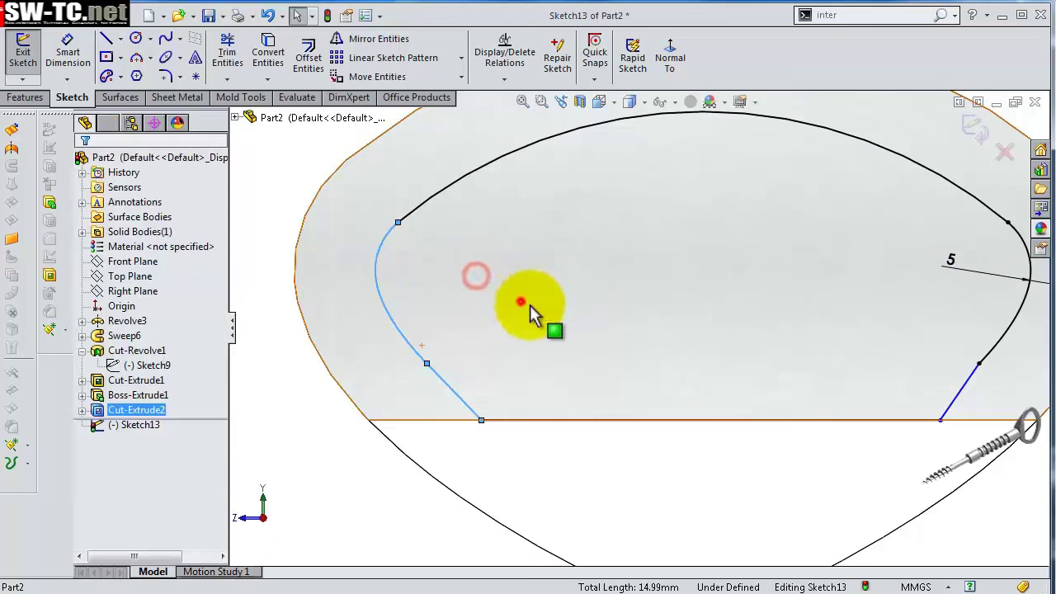
click(963, 384)
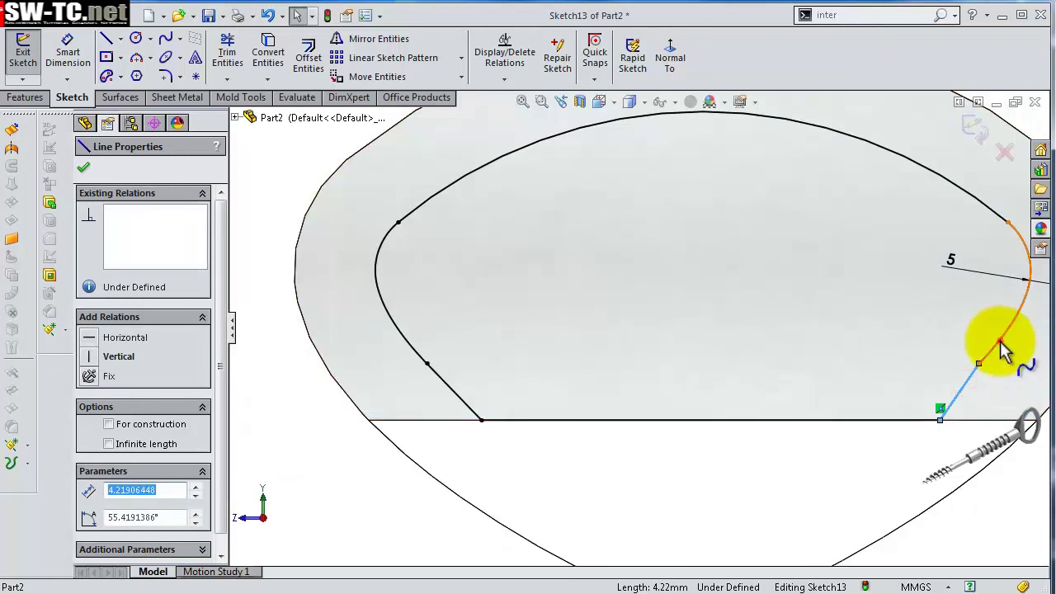
ctrl+click(999, 340)
click(943, 273)
scroll(817, 290, up, 2)
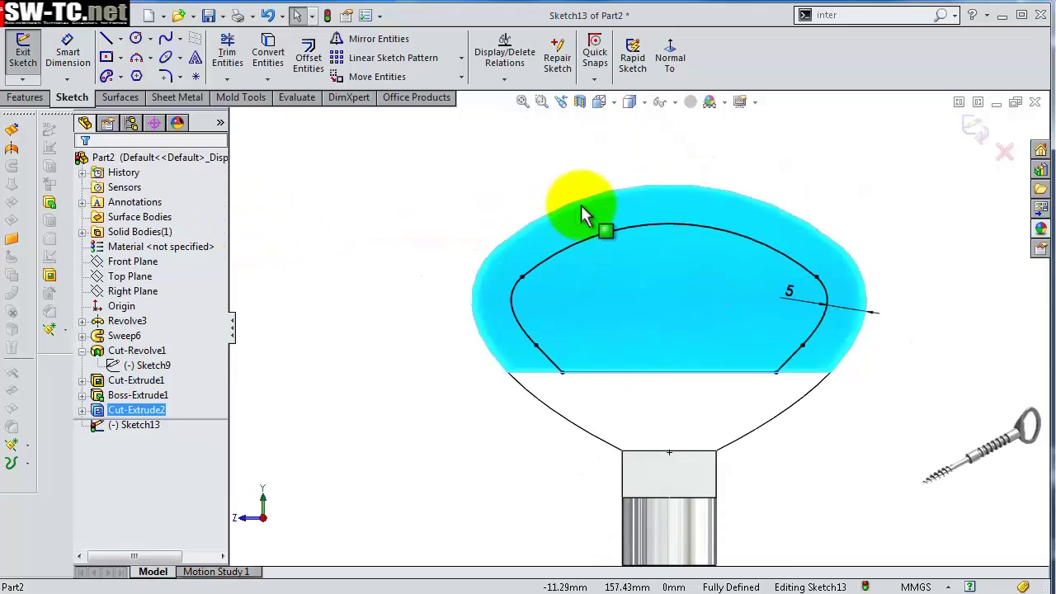
middle_drag(581, 204, 543, 253)
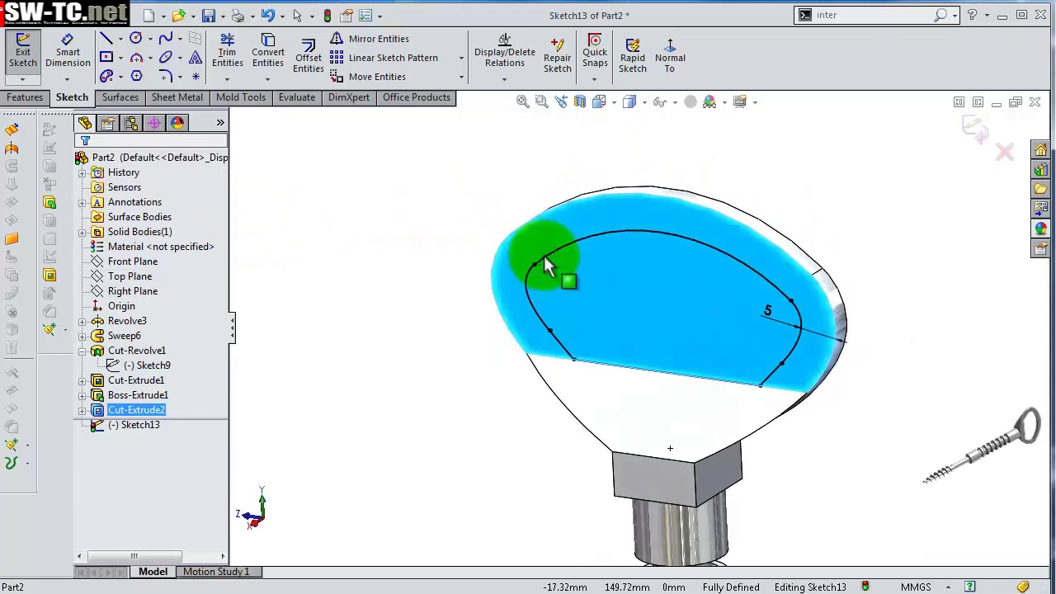
- Cut Sketch13 Mid Plane 48 mm deep as Cut-Extrude3, hollowing the head into a ring
click(25, 98)
click(240, 66)
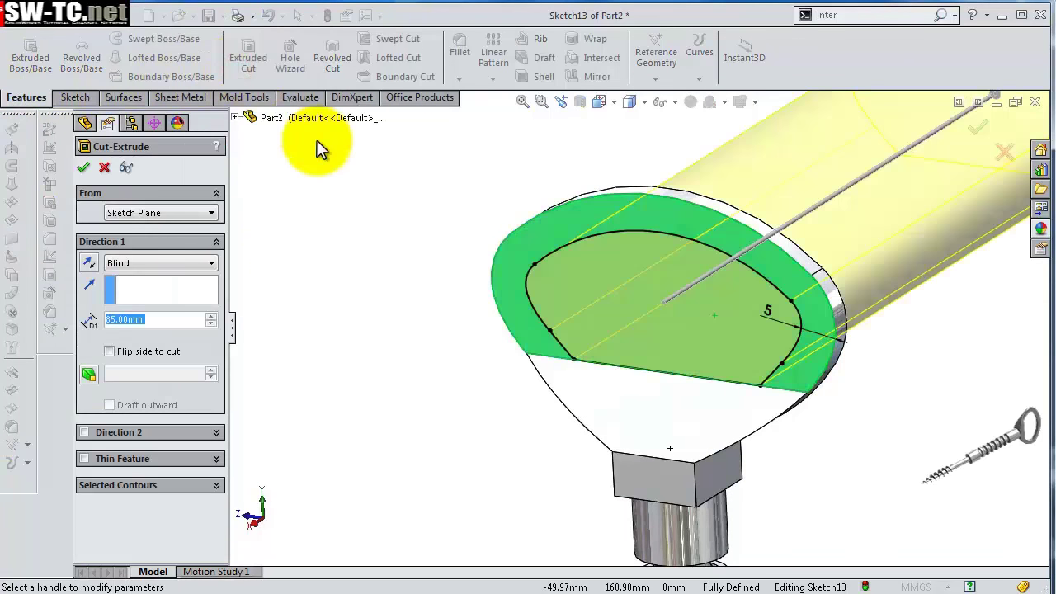
click(134, 260)
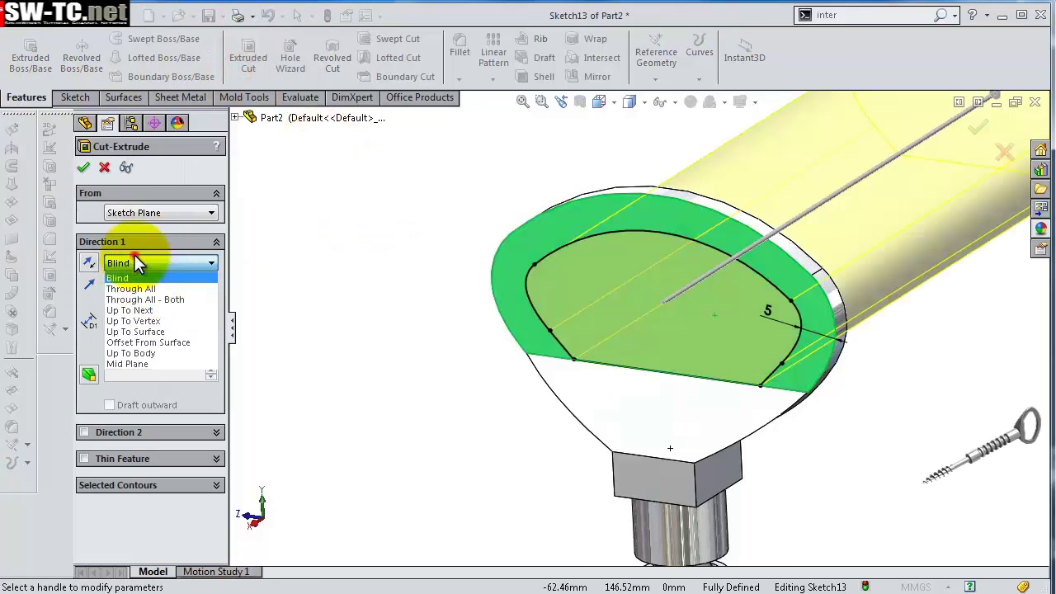
click(179, 367)
drag(837, 198, 761, 240)
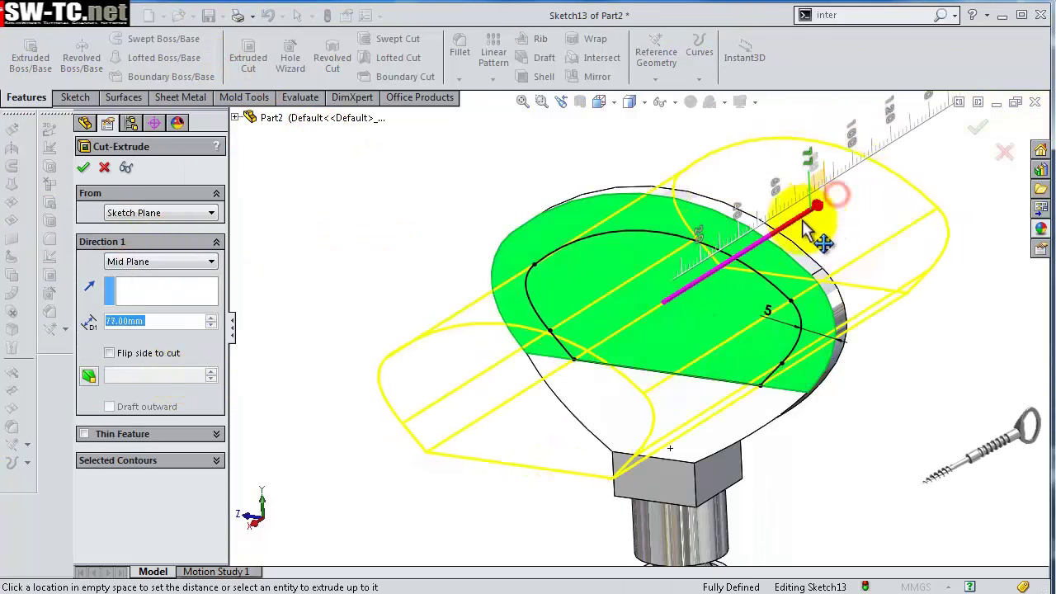
click(978, 130)
middle_drag(973, 129, 699, 229)
mouse_move(651, 288)
middle_down()
mouse_move(694, 227)
mouse_move(717, 226)
mouse_move(684, 223)
mouse_move(714, 148)
mouse_move(672, 401)
mouse_move(699, 305)
middle_up()
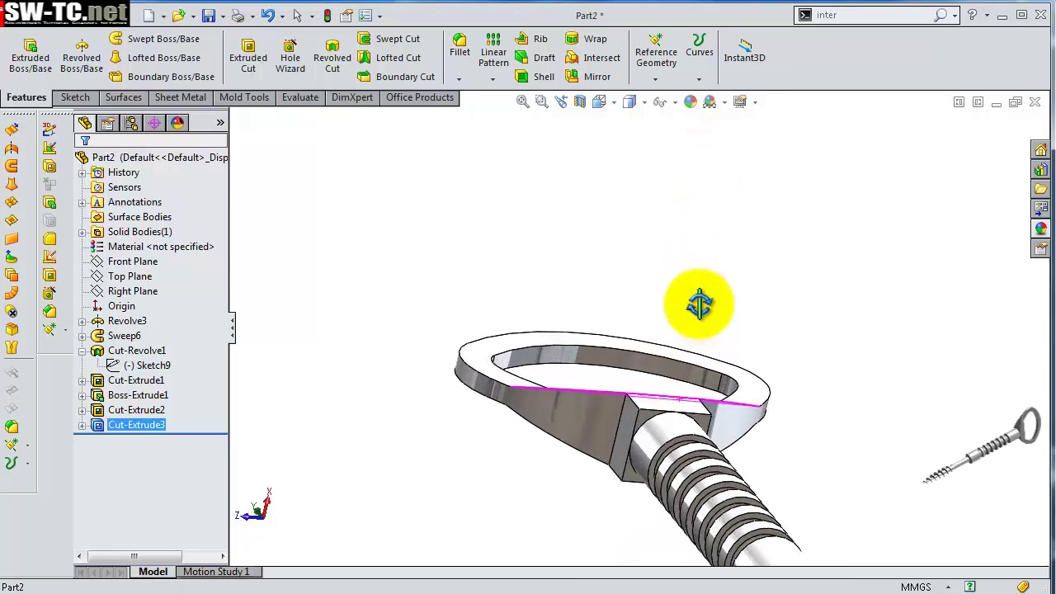
- Start Sketch14 on the square neck face
scroll(622, 431, down, 3)
scroll(621, 431, down, 3)
click(620, 431)
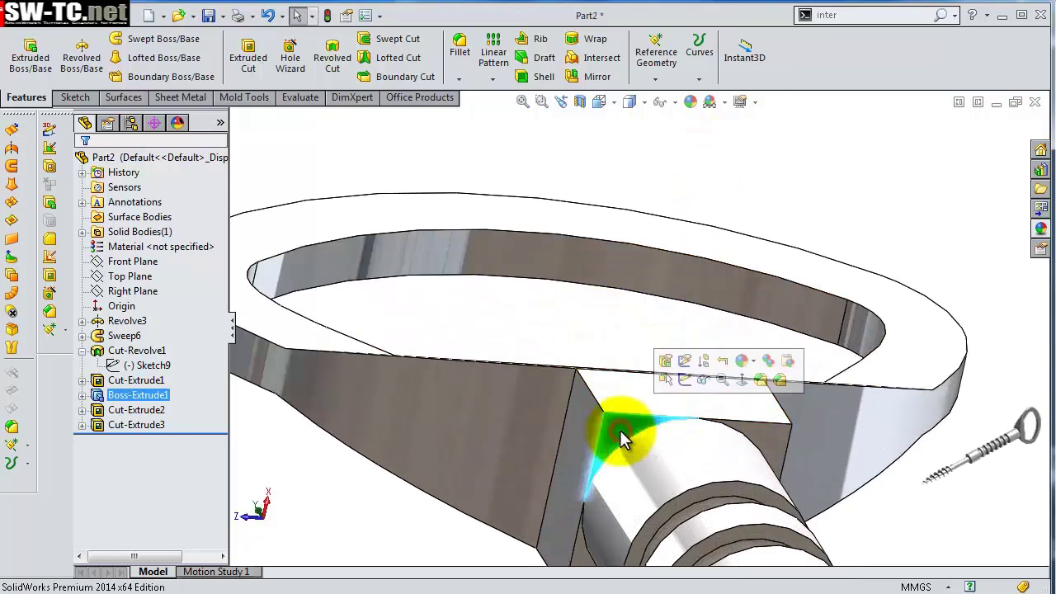
click(685, 380)
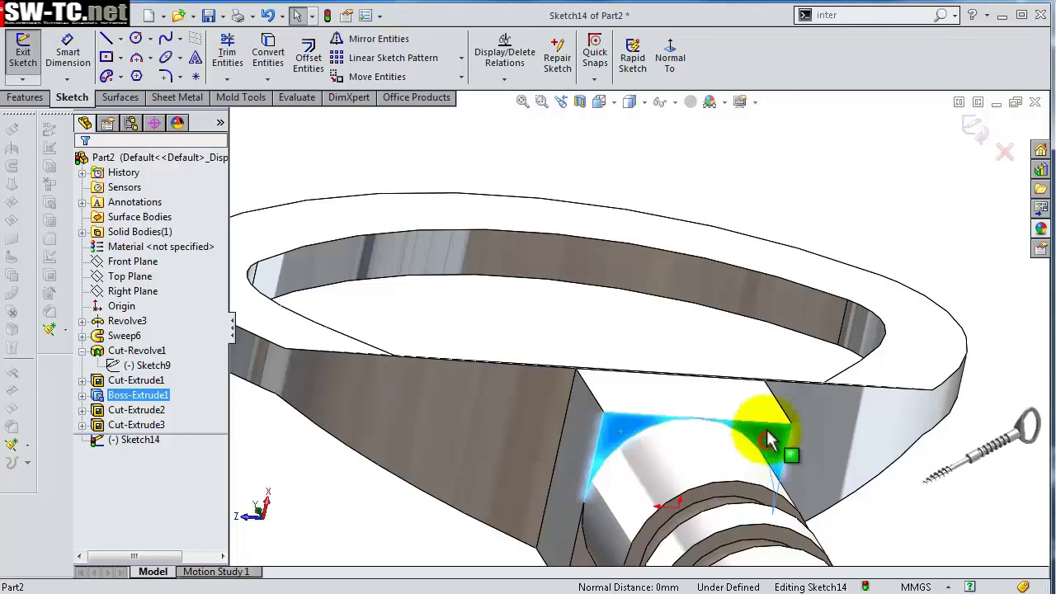
- Convert the neck face's square and circle edges into Sketch14
scroll(768, 438, up, 2)
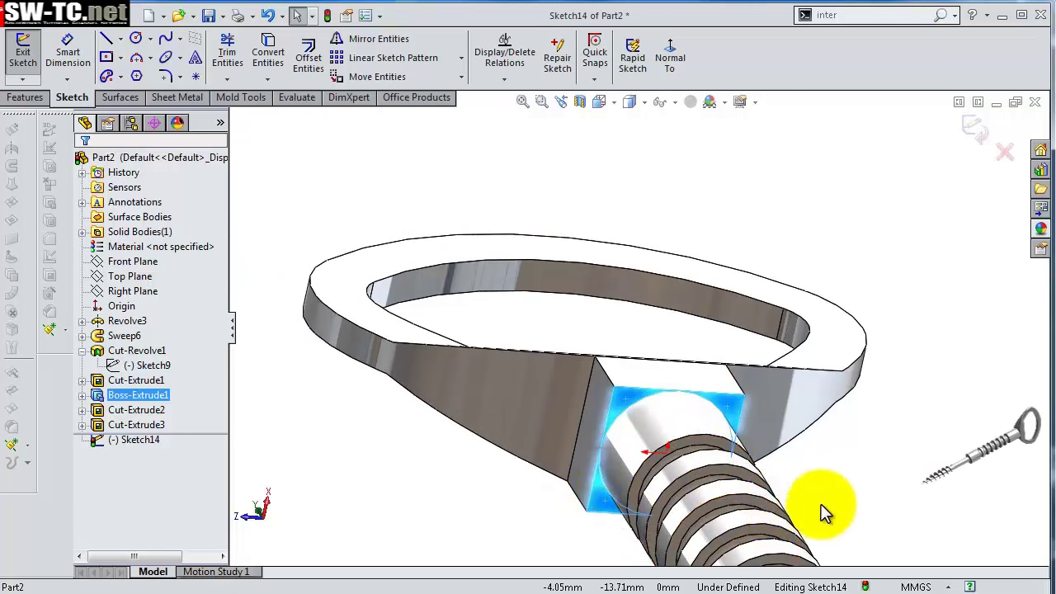
middle_drag(825, 495, 839, 507)
scroll(834, 504, down, 2)
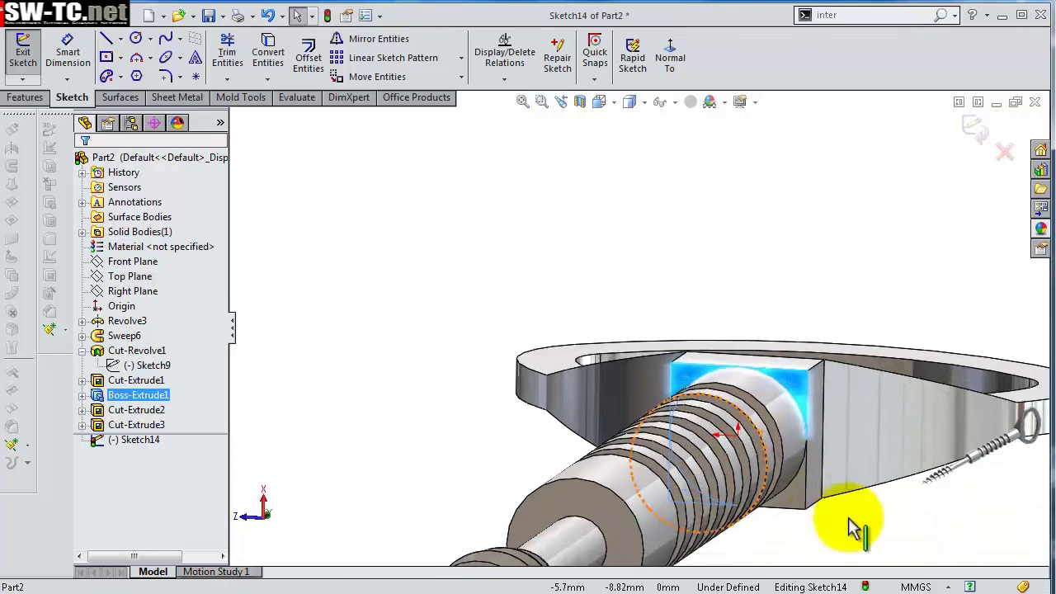
scroll(784, 487, down, 1)
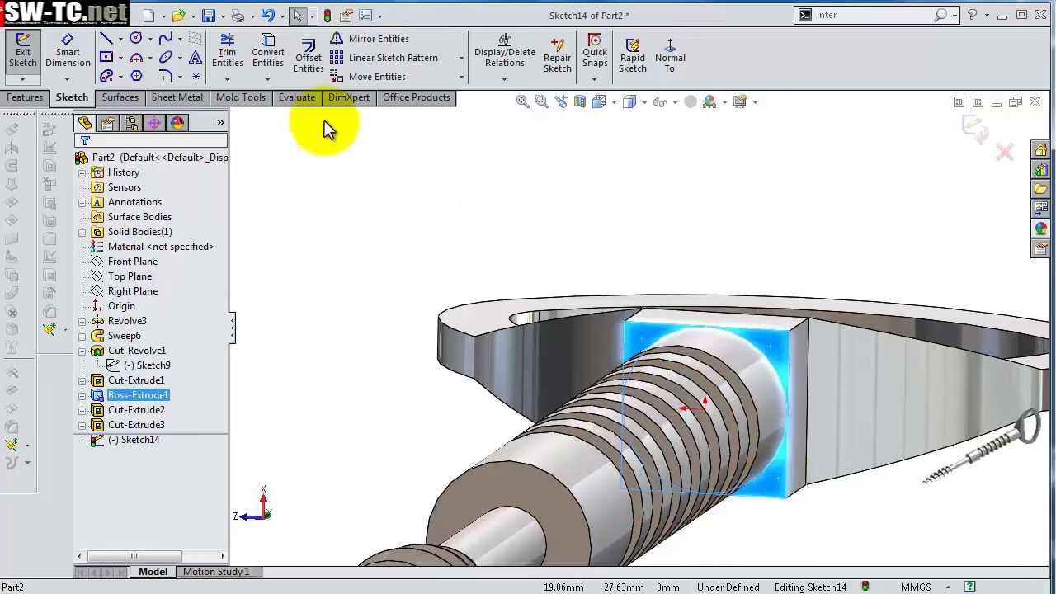
click(282, 60)
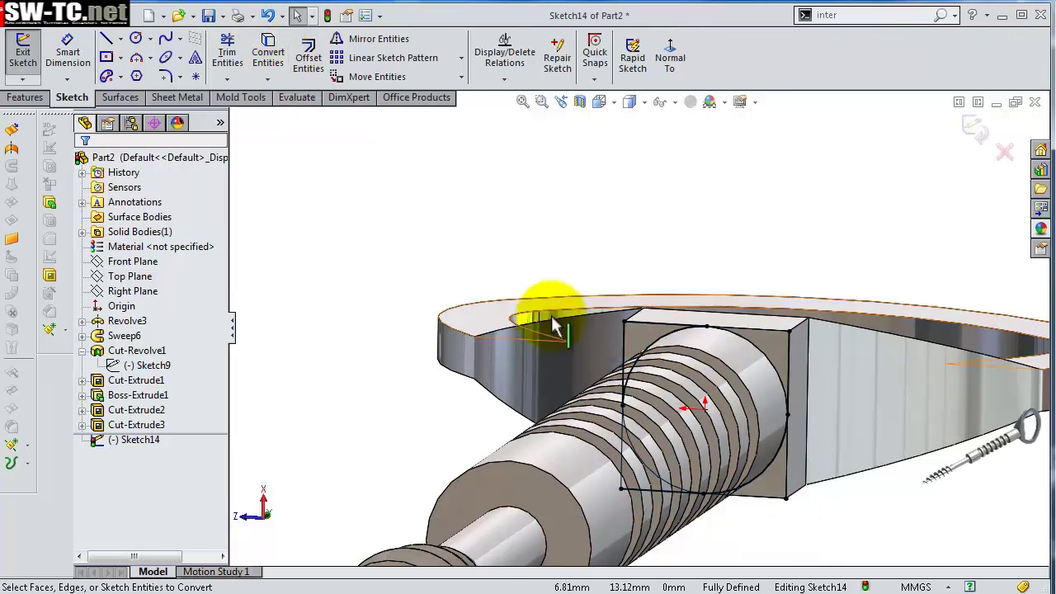
middle_drag(566, 310, 542, 360)
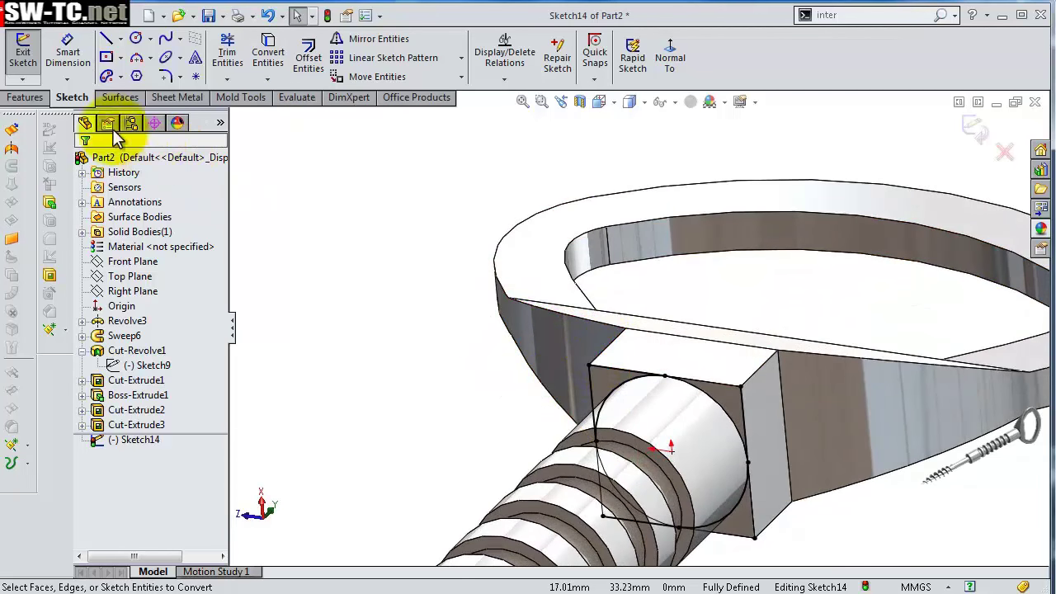
click(41, 99)
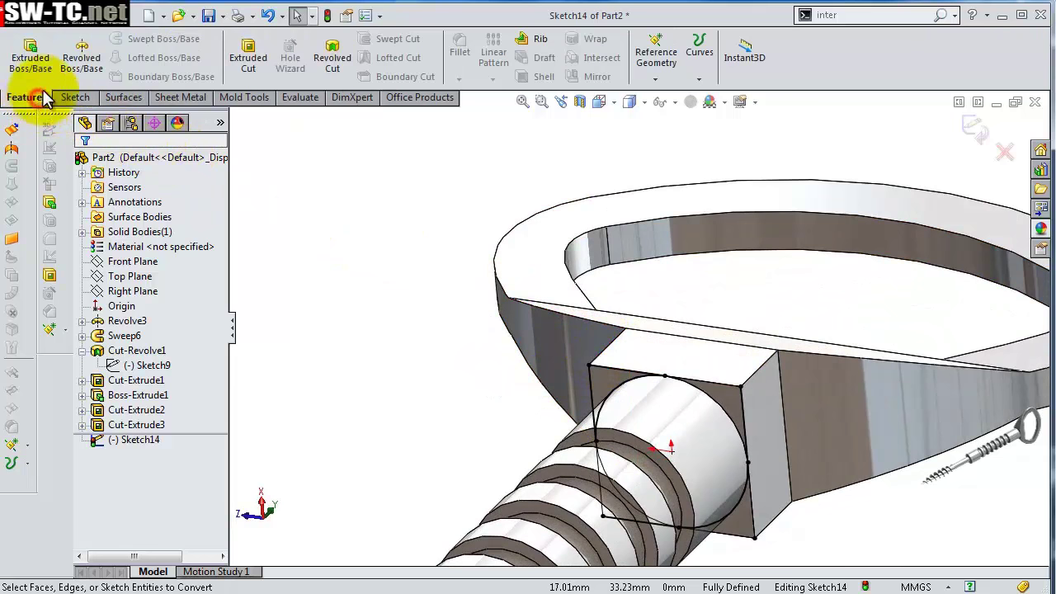
- Cut Sketch14's four corner regions 6 mm Blind as Cut-Extrude4, rounding the neck
click(246, 61)
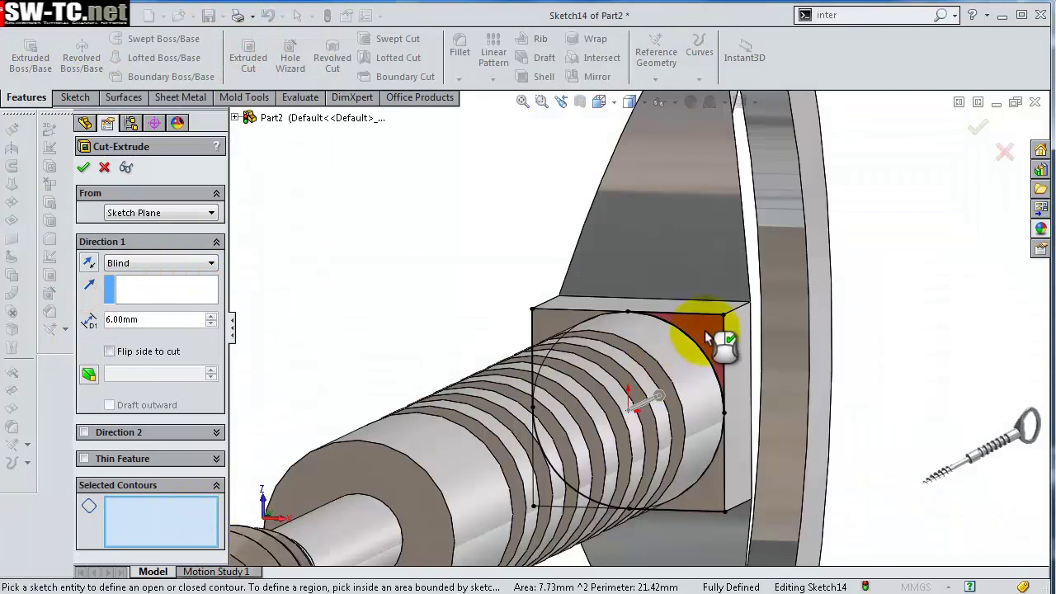
click(704, 330)
click(712, 480)
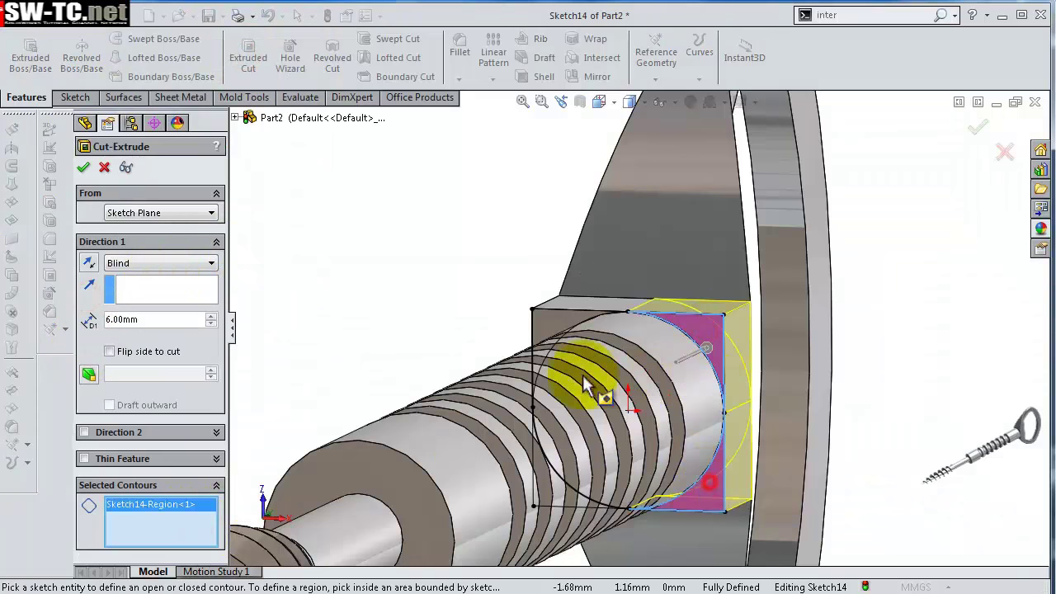
click(546, 323)
middle_drag(546, 323, 378, 408)
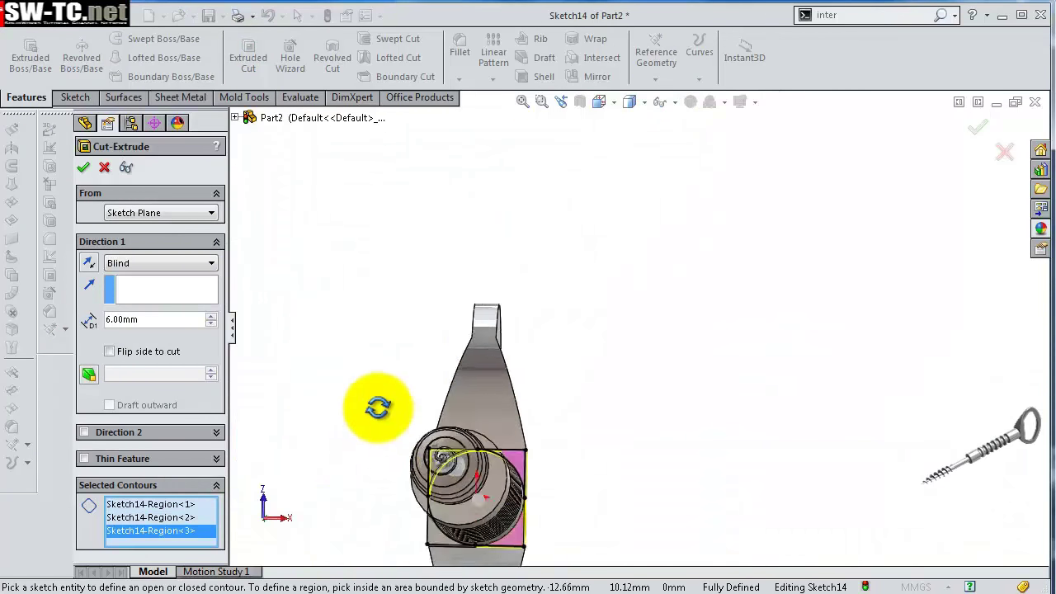
scroll(401, 519, down, 2)
scroll(448, 531, down, 3)
scroll(589, 460, down, 3)
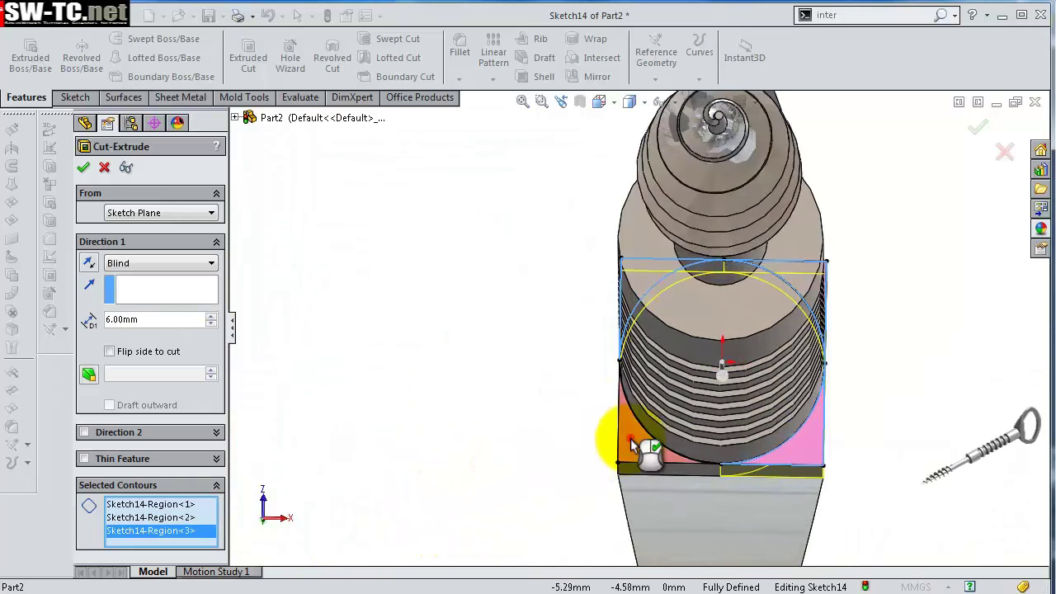
click(633, 445)
click(967, 127)
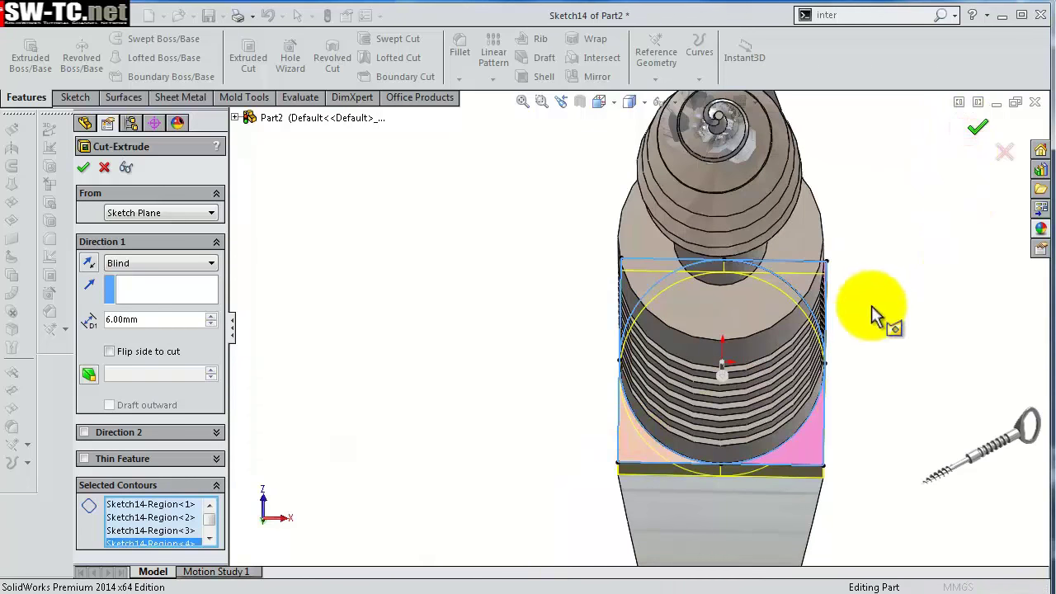
mouse_move(893, 287)
middle_down()
mouse_move(883, 314)
mouse_move(830, 276)
mouse_move(737, 294)
mouse_move(688, 284)
mouse_move(707, 235)
mouse_move(844, 255)
mouse_move(704, 165)
mouse_move(877, 283)
mouse_move(877, 325)
mouse_move(822, 275)
mouse_move(899, 287)
mouse_move(790, 288)
middle_up()
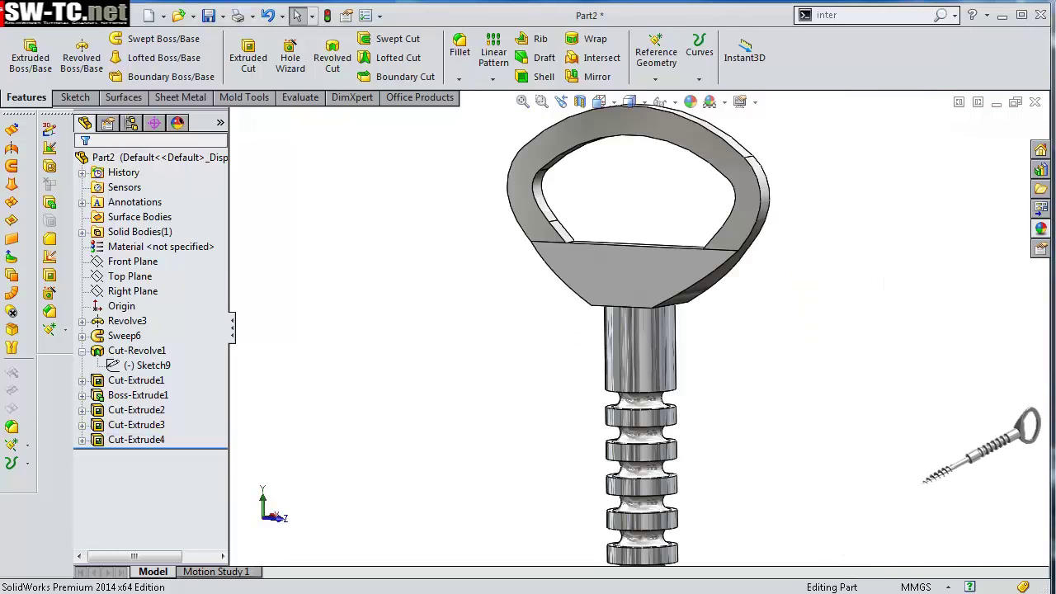
- Fillet the ring's two edges with a 1.5 mm radius
click(459, 49)
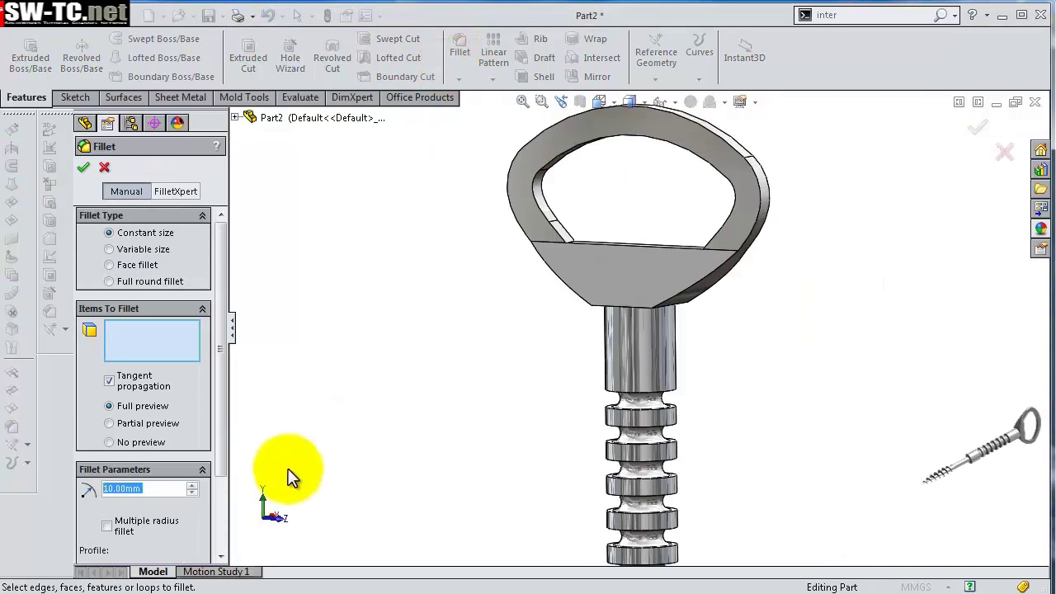
text(15)
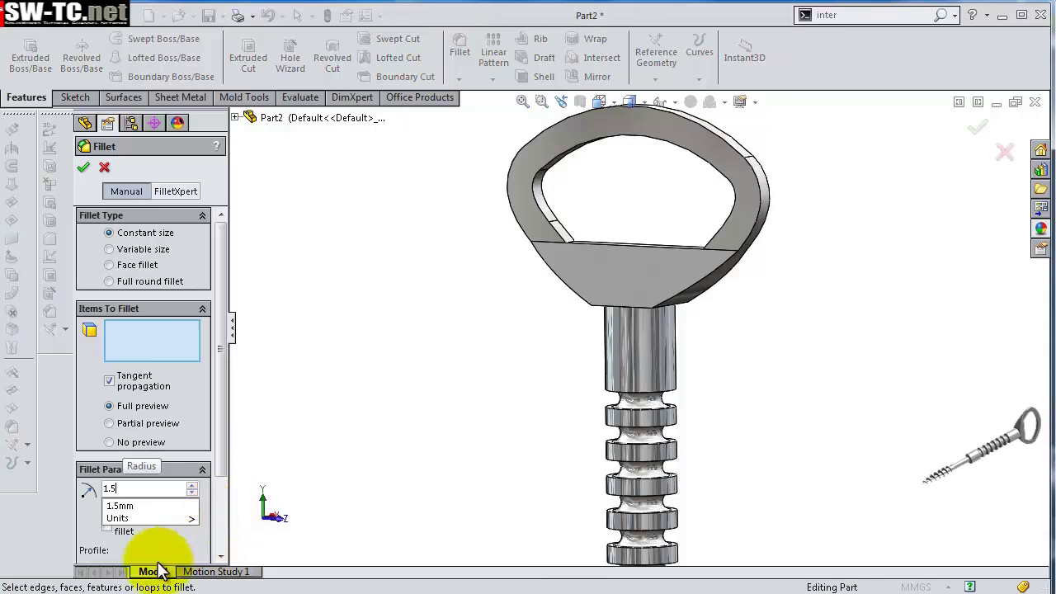
click(80, 502)
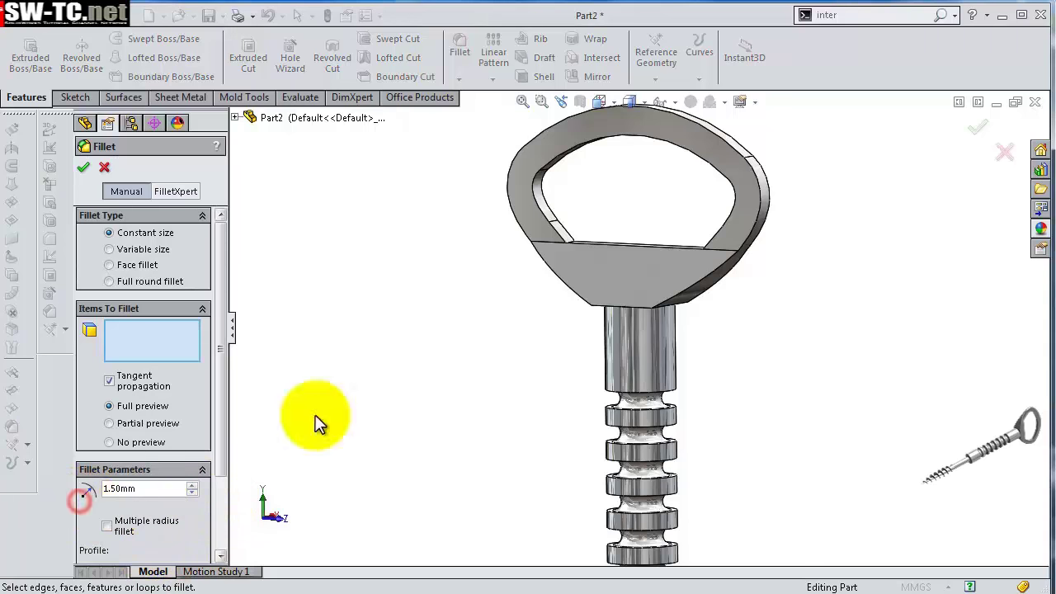
click(759, 190)
middle_drag(766, 141, 696, 169)
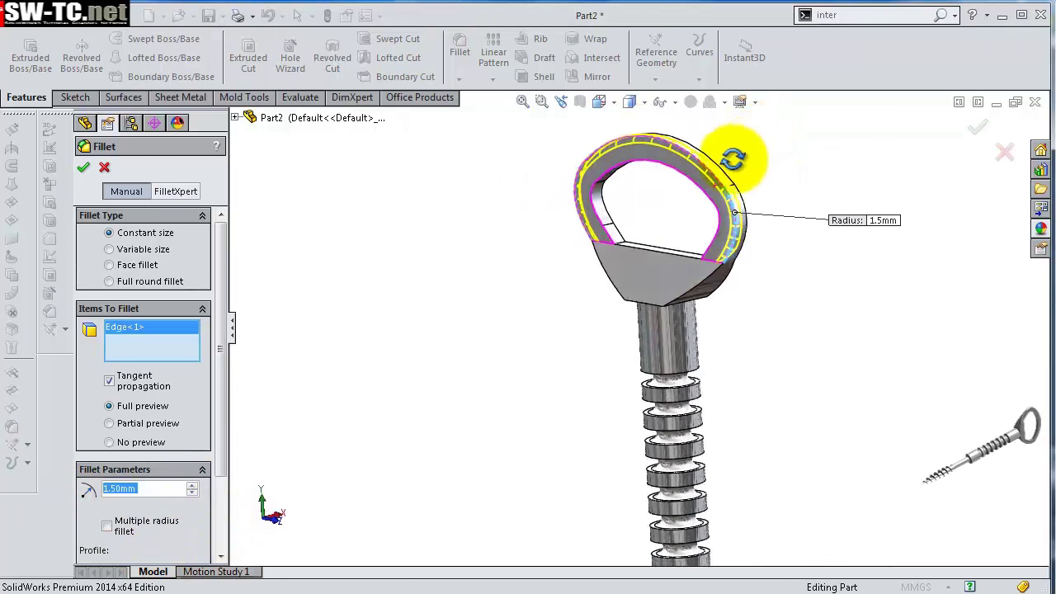
scroll(726, 177, down, 2)
scroll(711, 213, down, 2)
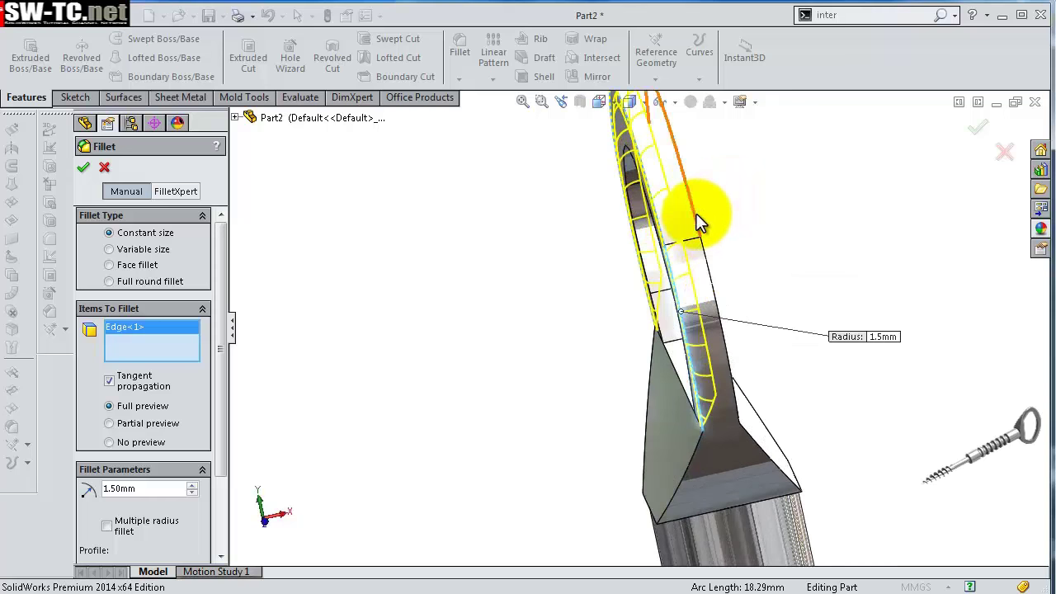
click(697, 217)
click(971, 129)
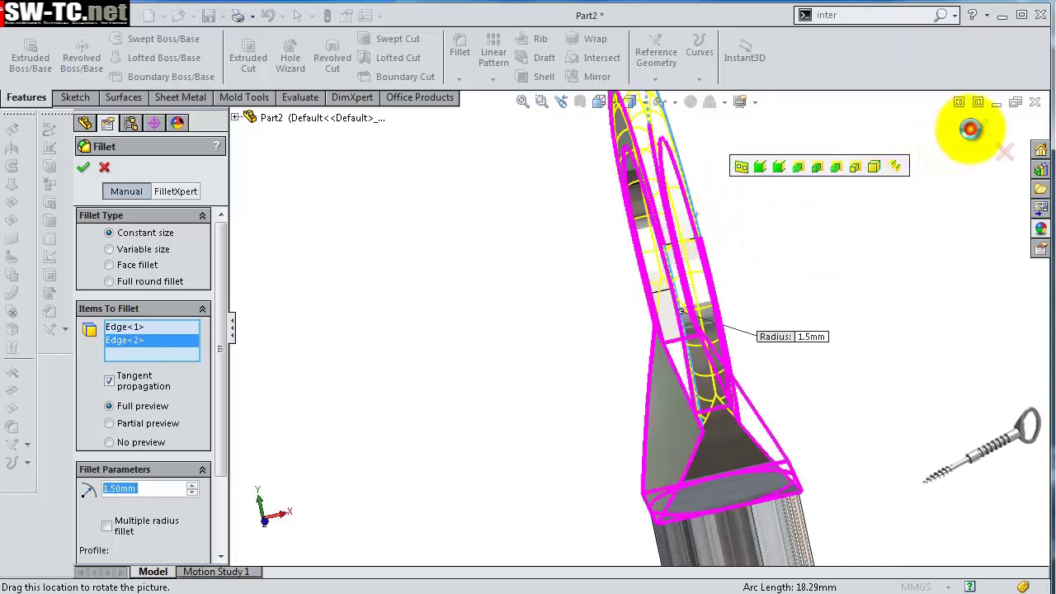
mouse_move(759, 306)
middle_down()
mouse_move(832, 259)
mouse_move(832, 275)
middle_up()
scroll(837, 283, up, 3)
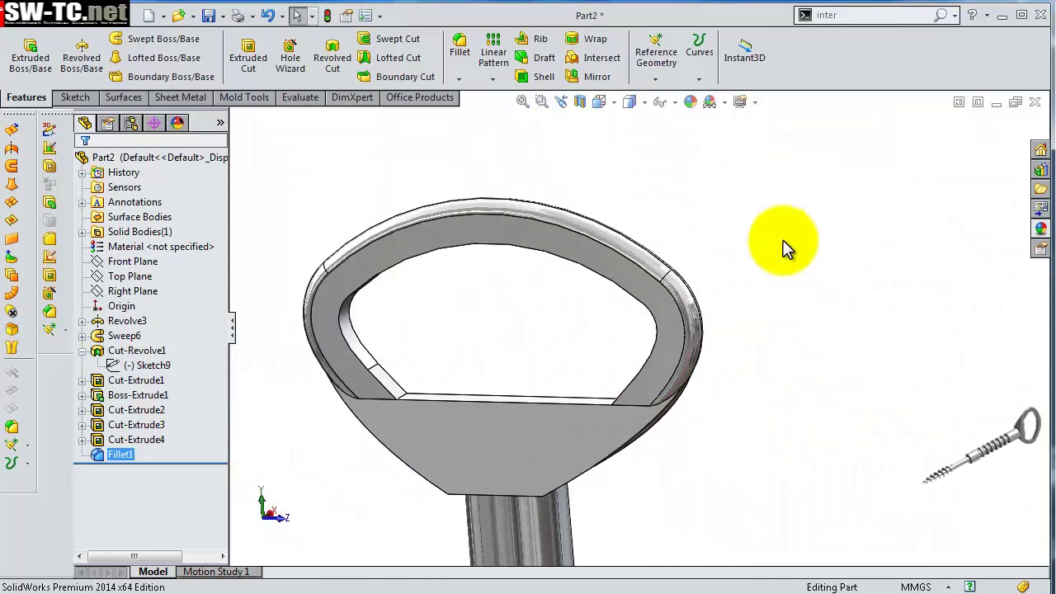
- Select four crossbar edges inside the handle loop for a 1 mm fillet
click(463, 53)
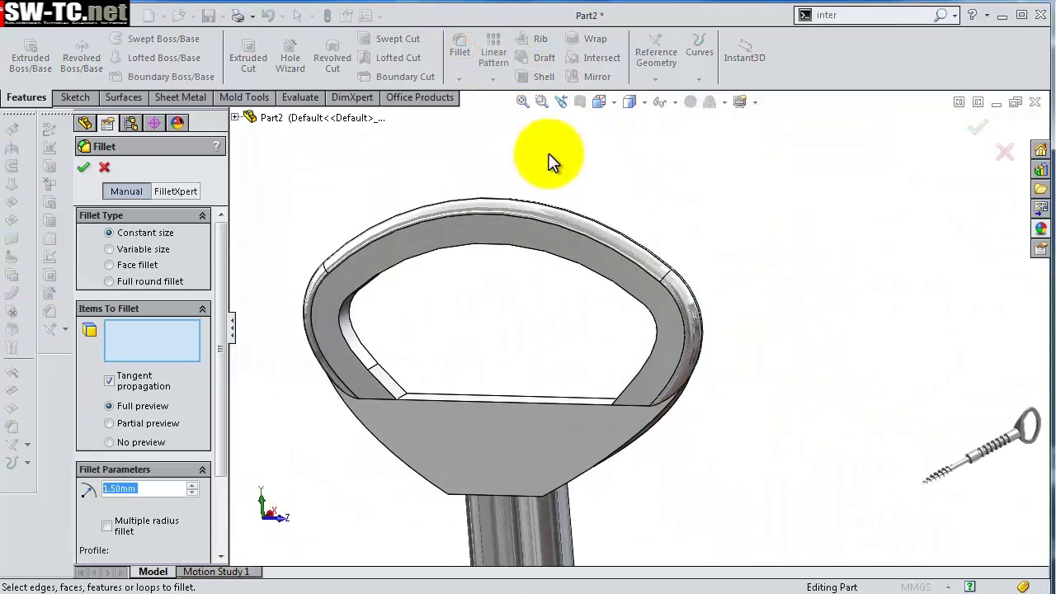
text(1)
click(329, 437)
click(453, 401)
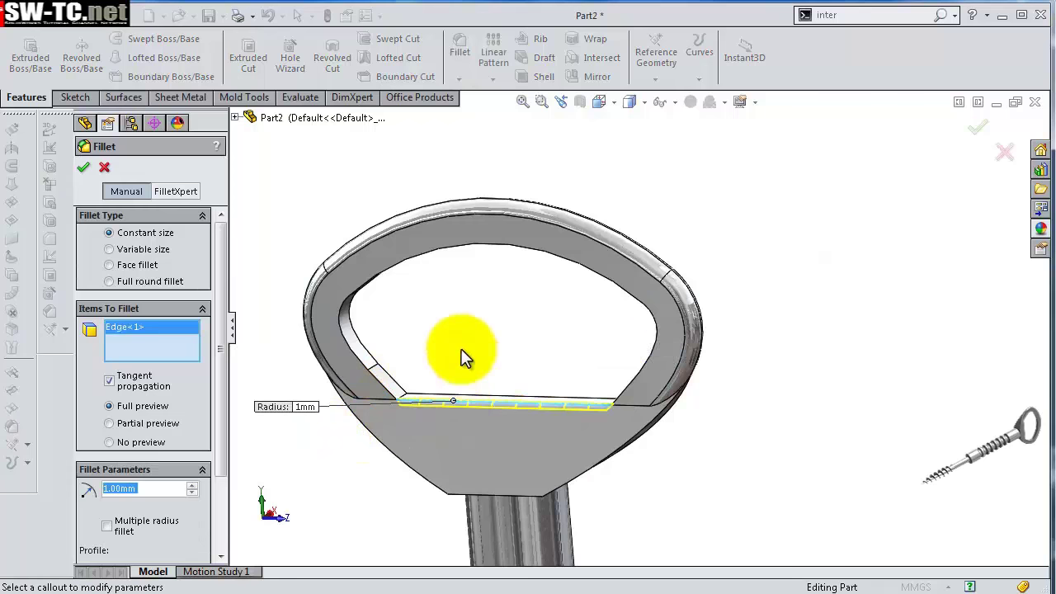
mouse_move(462, 358)
middle_down()
mouse_move(485, 381)
mouse_move(759, 385)
middle_up()
click(497, 373)
scroll(677, 299, down, 3)
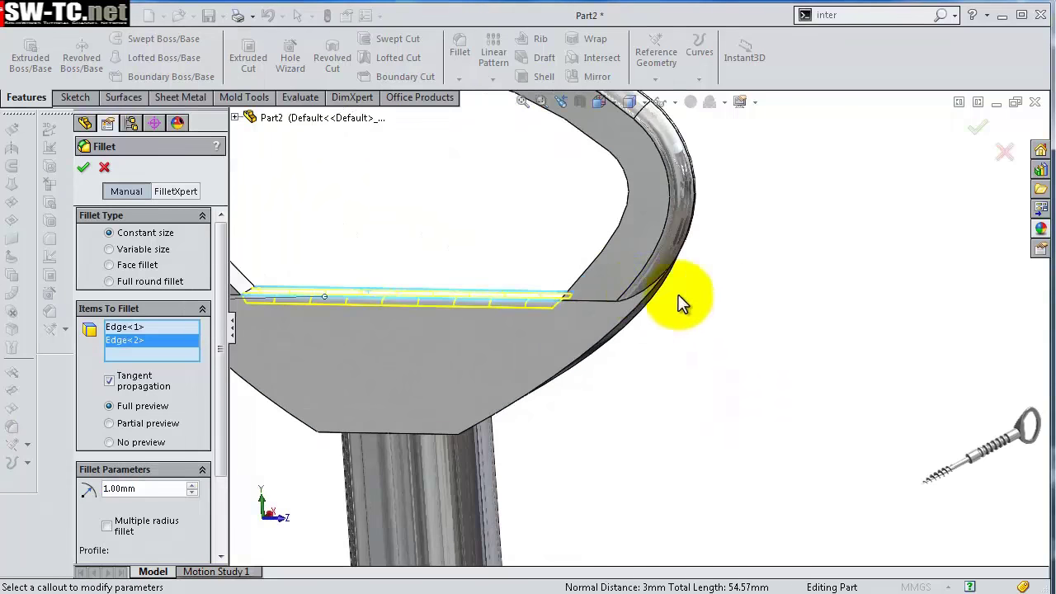
click(697, 305)
scroll(697, 309, up, 3)
middle_drag(648, 318, 639, 323)
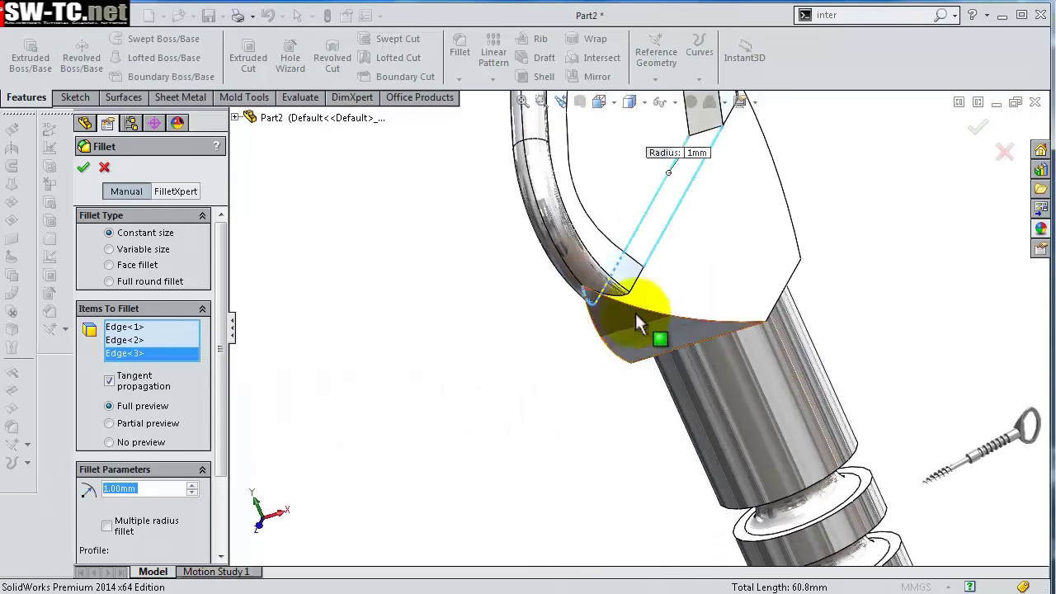
click(625, 305)
- Apply the 1 mm fillet after deleting the failing edges, keeping the remaining two
click(977, 128)
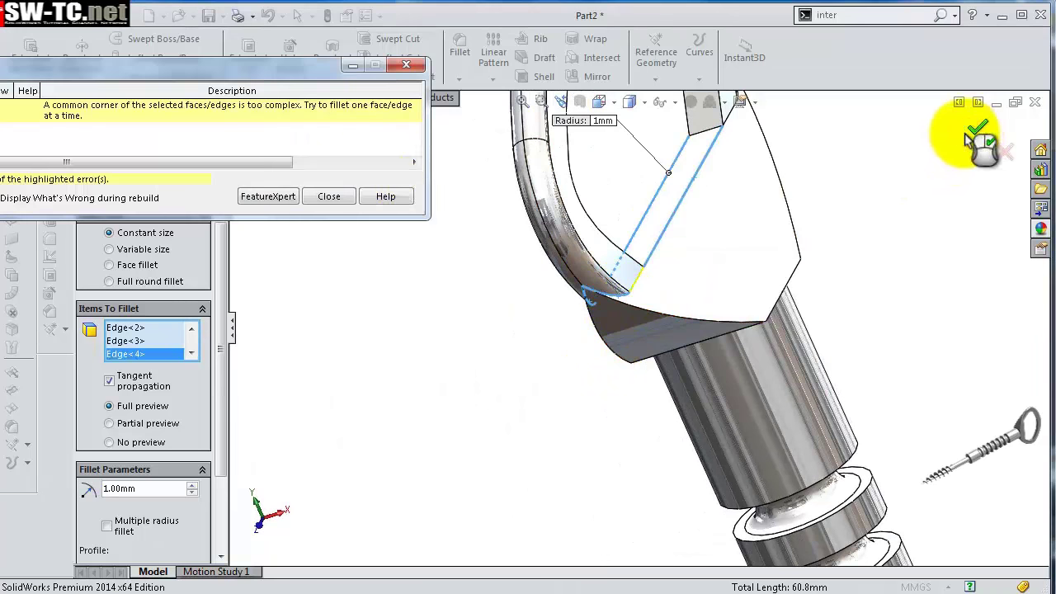
click(329, 199)
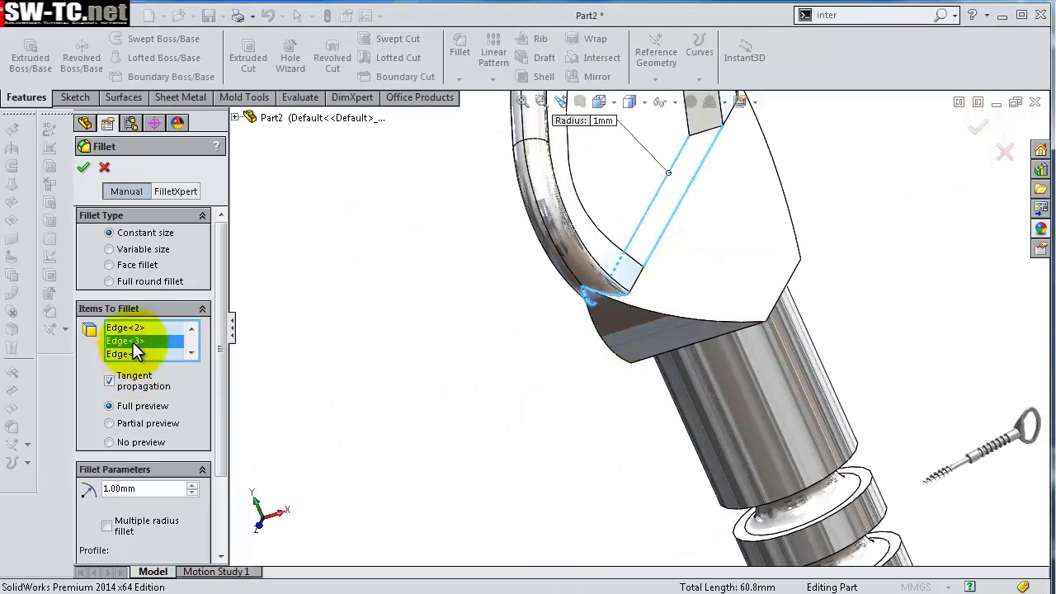
key(Delete)
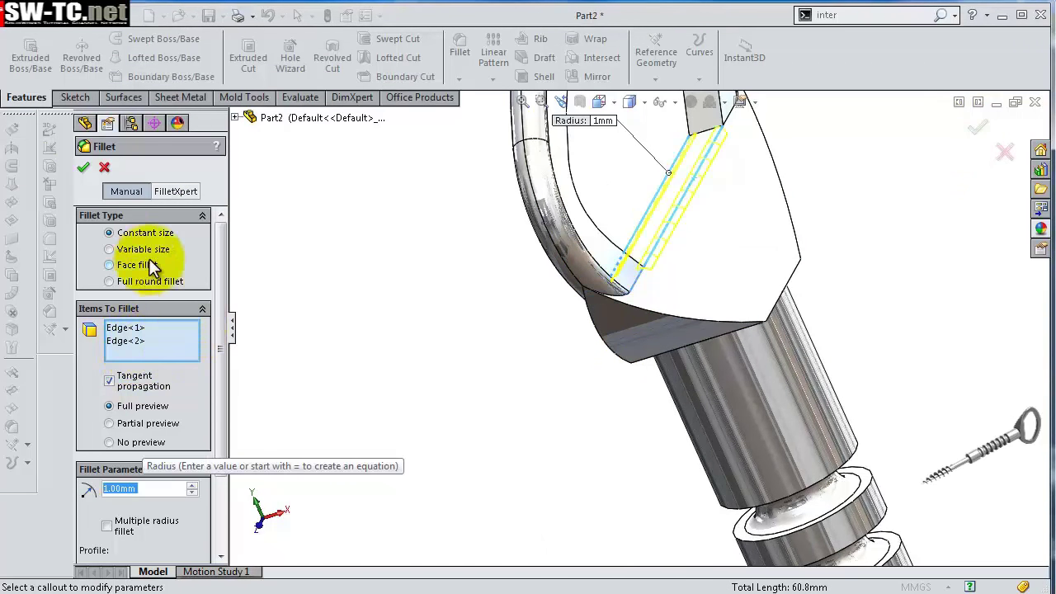
click(84, 167)
mouse_move(526, 306)
middle_down()
mouse_move(587, 289)
mouse_move(514, 302)
mouse_move(519, 366)
middle_up()
- Fillet the loop's four corner edges at 1 mm as Fillet4
click(459, 63)
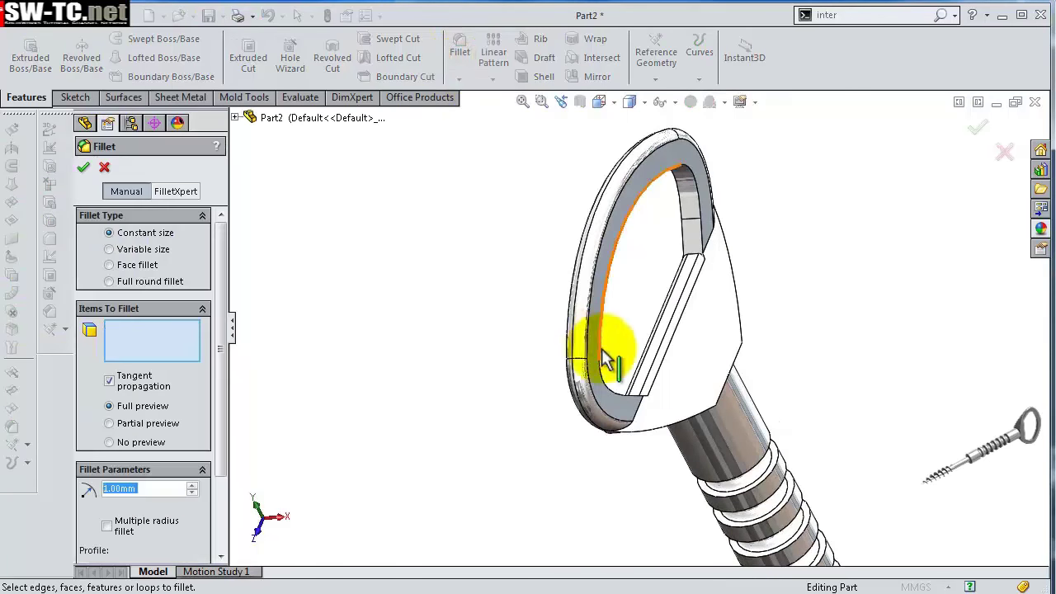
click(640, 409)
middle_drag(608, 432, 669, 408)
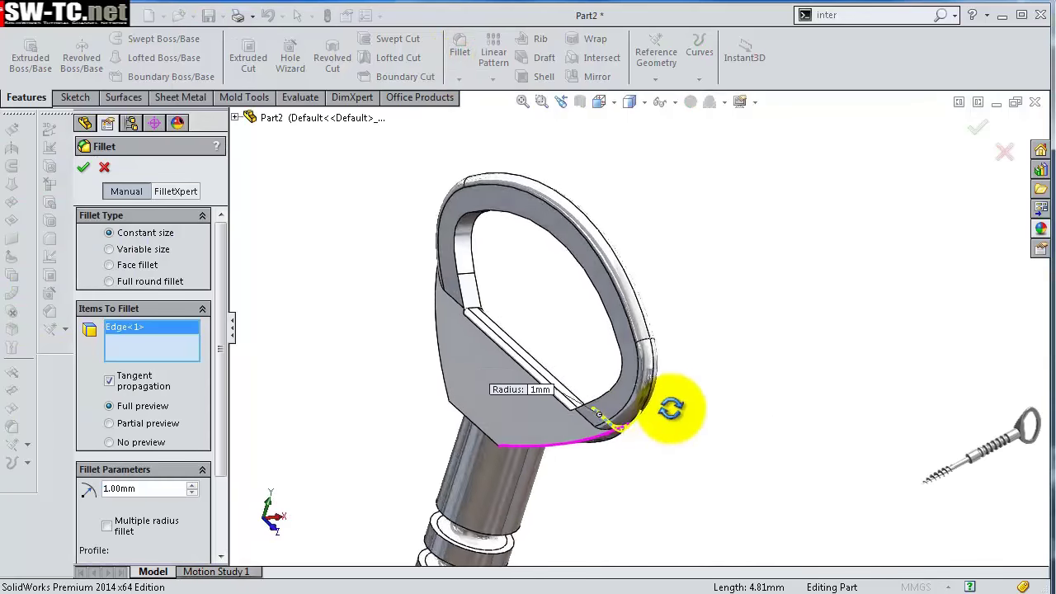
scroll(669, 408, down, 3)
click(571, 415)
mouse_move(446, 371)
middle_down()
mouse_move(401, 311)
mouse_move(443, 244)
middle_up()
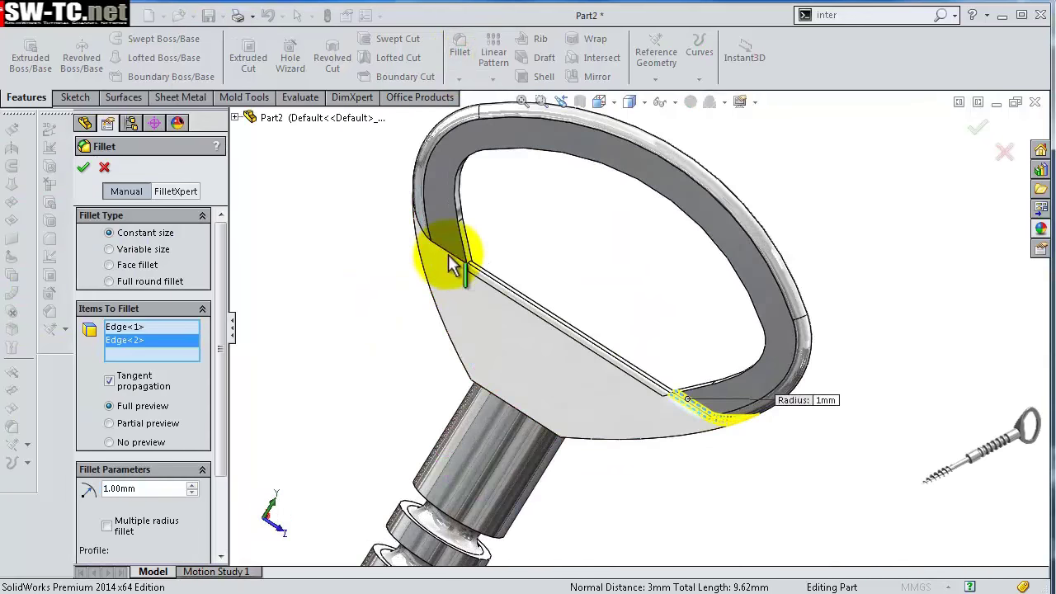
click(446, 246)
middle_drag(542, 264, 441, 366)
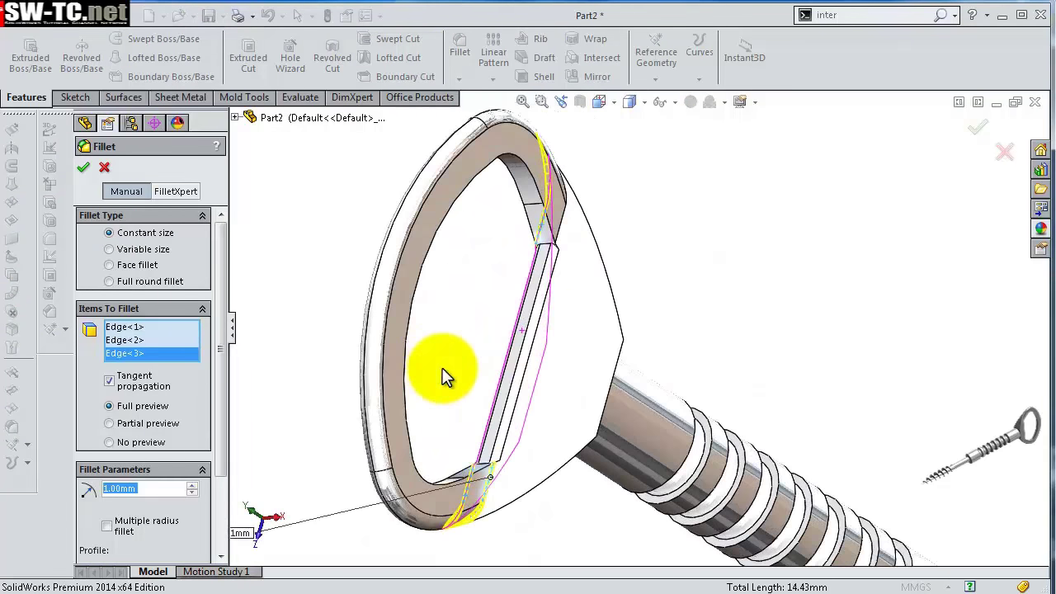
click(565, 224)
click(978, 129)
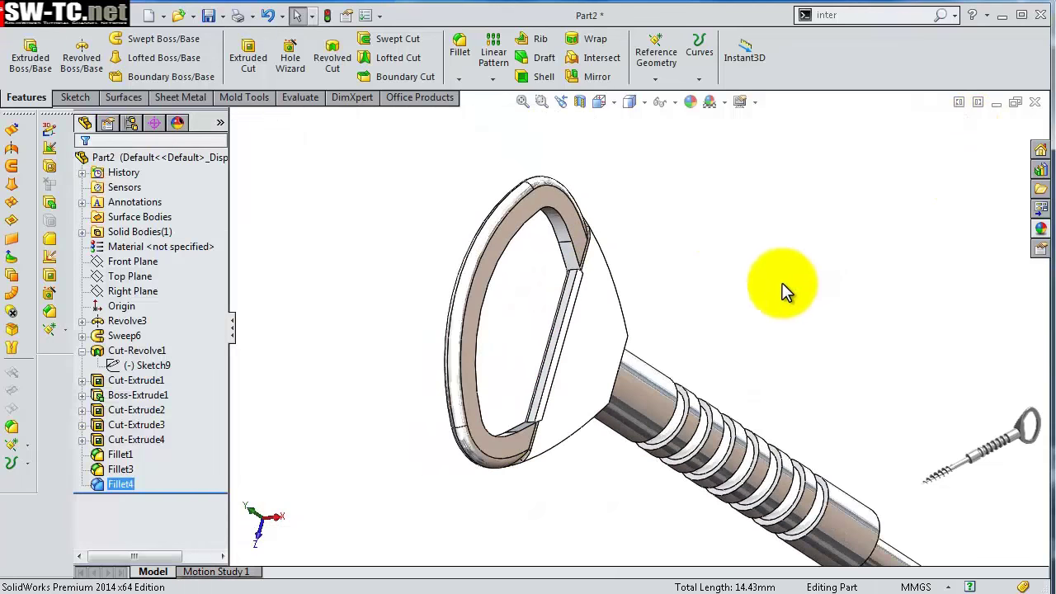
mouse_move(783, 290)
middle_down()
mouse_move(749, 305)
mouse_move(813, 206)
middle_up()
- Fillet three edges of the flared base at 1 mm as Fillet5
scroll(742, 235, down, 3)
scroll(627, 206, down, 3)
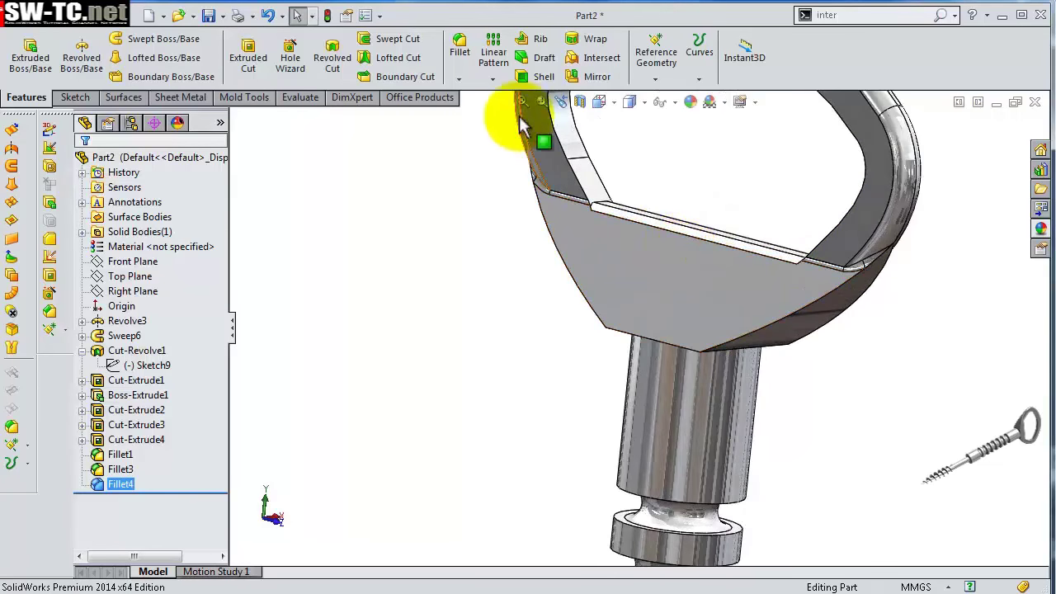
click(459, 49)
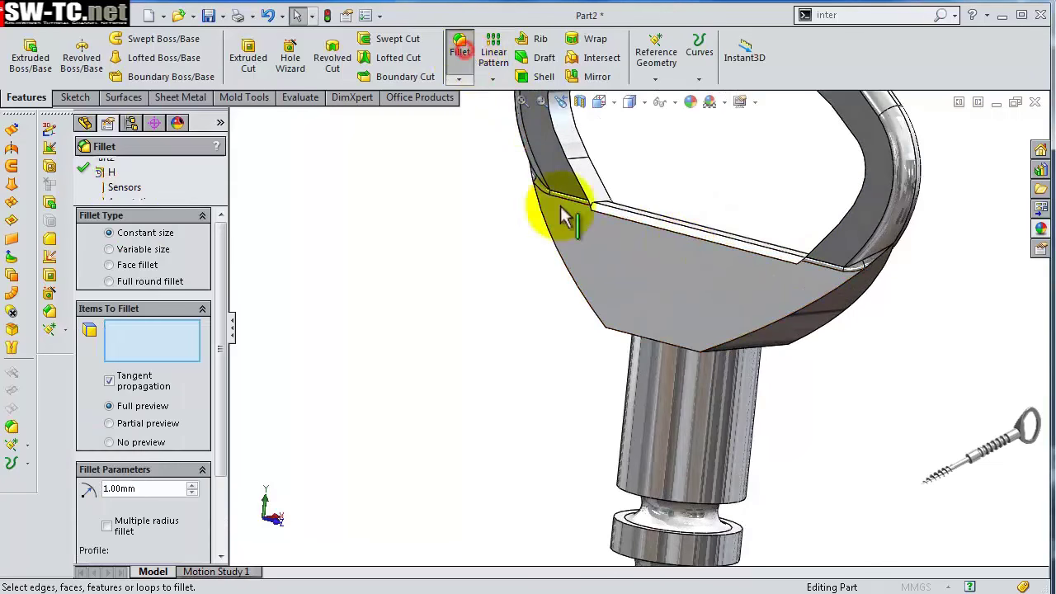
click(591, 312)
click(775, 330)
mouse_move(895, 365)
middle_down()
mouse_move(853, 347)
mouse_move(806, 365)
mouse_move(766, 347)
mouse_move(783, 324)
middle_up()
click(653, 339)
click(975, 128)
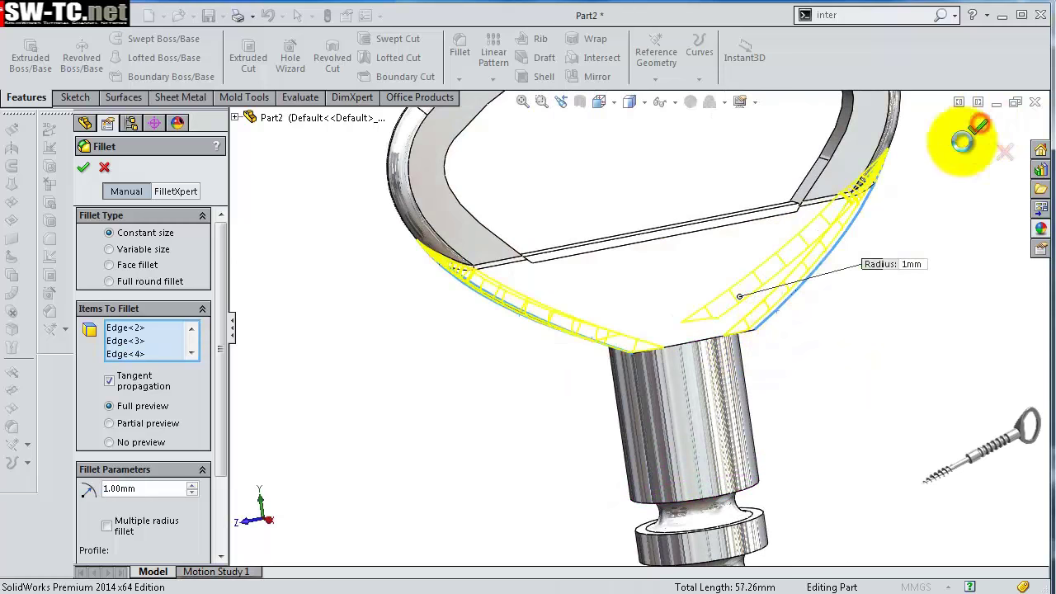
mouse_move(828, 356)
middle_down()
mouse_move(837, 259)
mouse_move(809, 313)
middle_up()
- Fillet the base-to-shank edge at 1 mm as Fillet6
click(462, 49)
scroll(652, 347, down, 4)
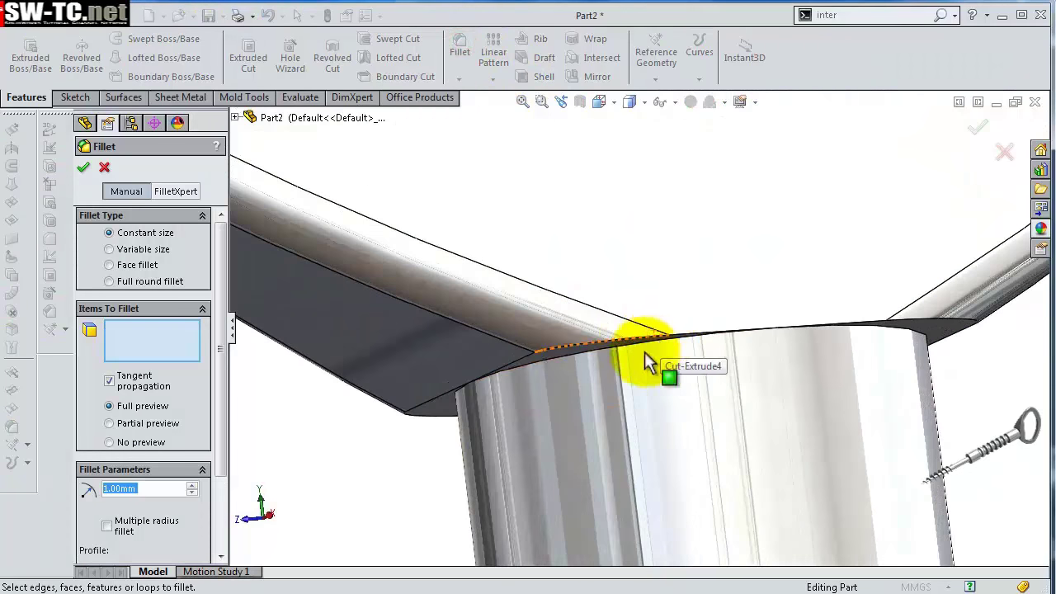
click(635, 337)
click(977, 128)
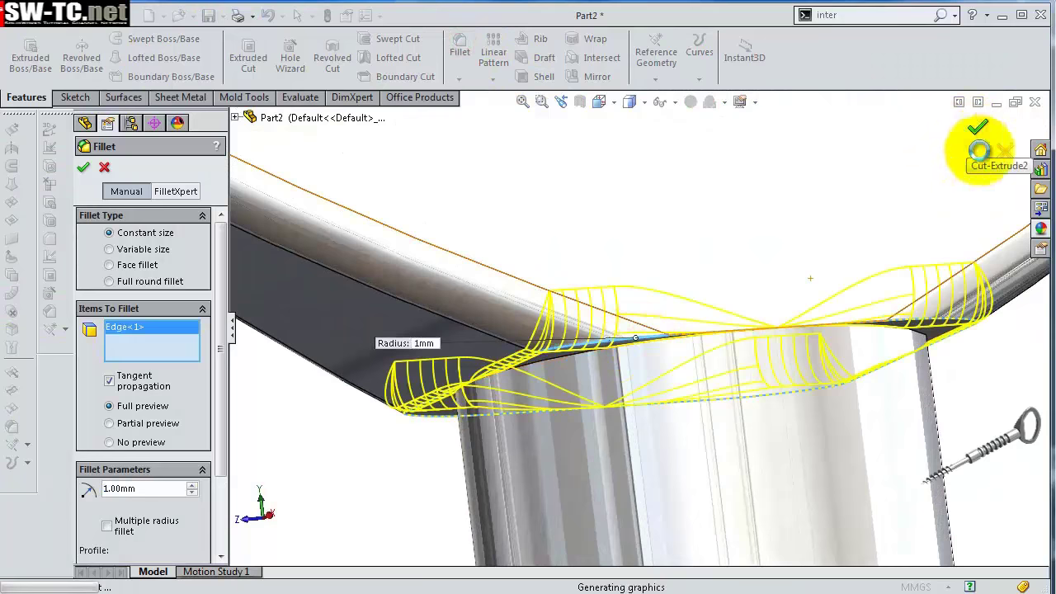
scroll(982, 248, up, 5)
mouse_move(943, 259)
middle_down()
mouse_move(924, 323)
mouse_move(955, 306)
mouse_move(747, 404)
mouse_move(707, 382)
mouse_move(759, 401)
mouse_move(731, 388)
middle_up()
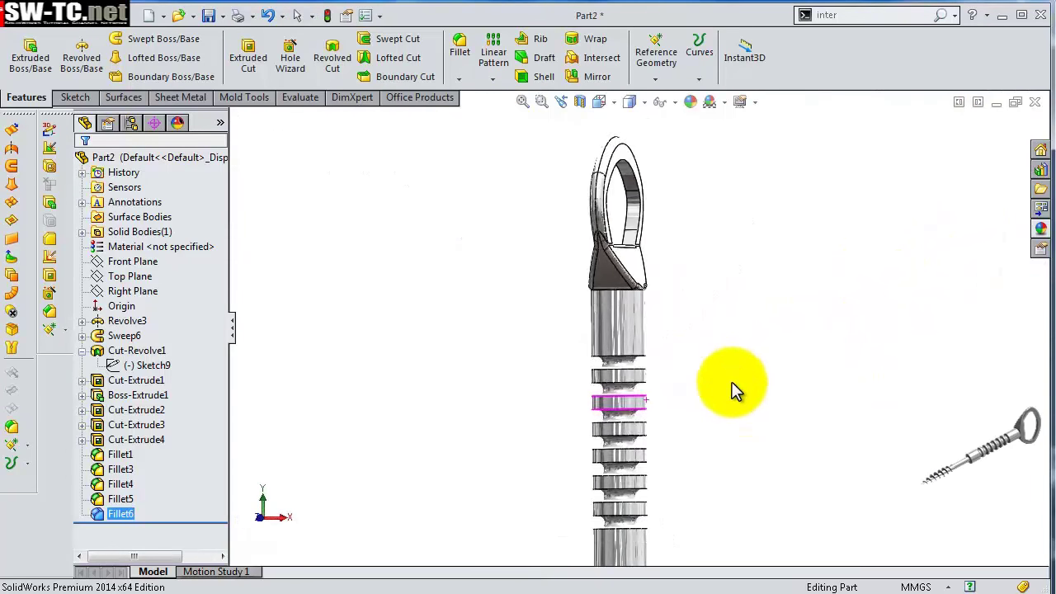
- Fillet the 13 ring-groove edges along the shank at 1 mm radius as Fillet7
scroll(646, 299, down, 3)
click(466, 50)
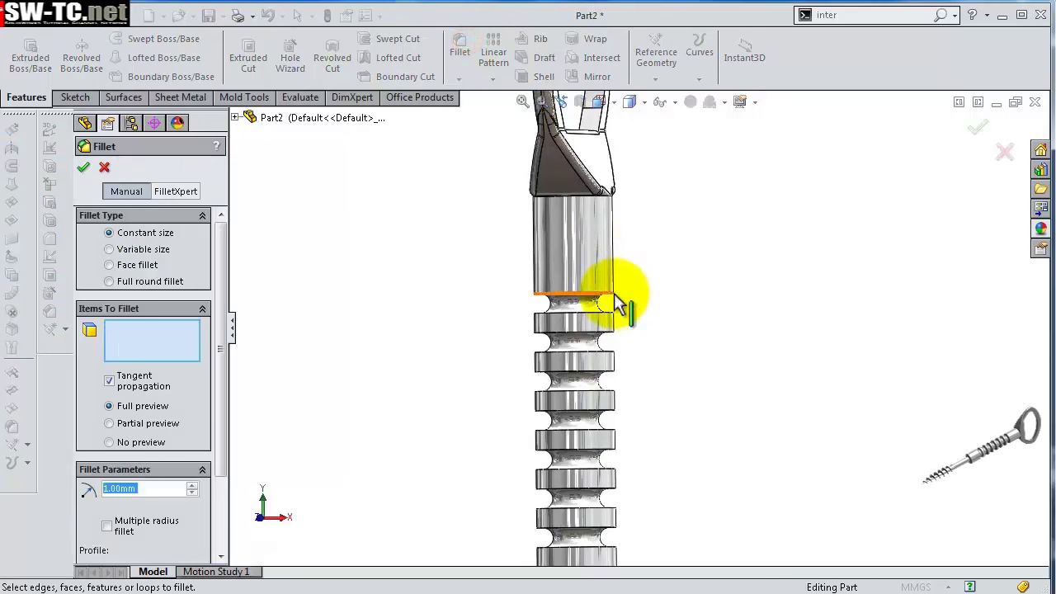
click(618, 296)
click(613, 337)
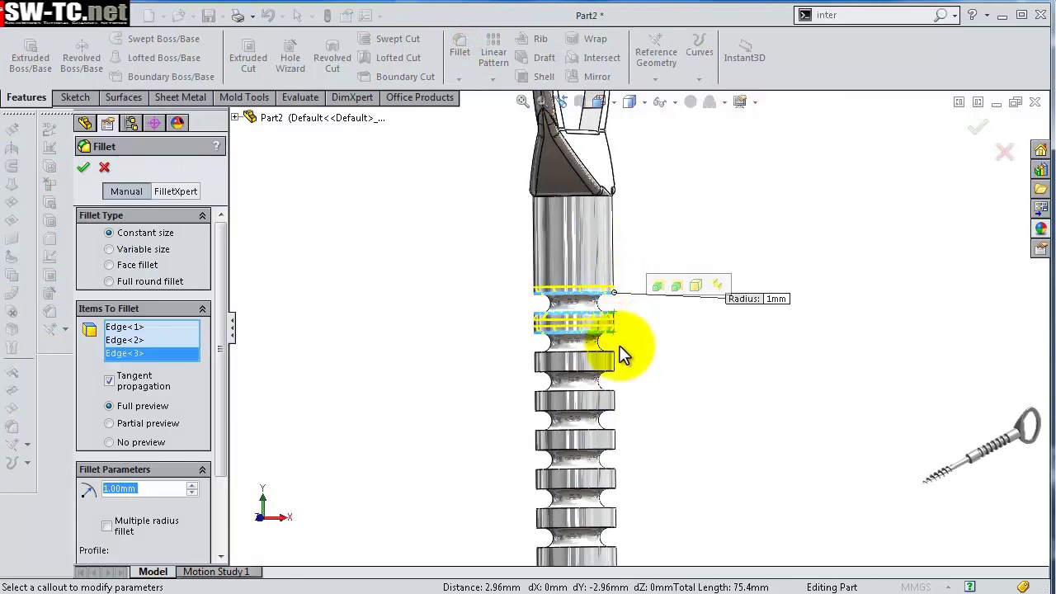
click(614, 357)
click(612, 373)
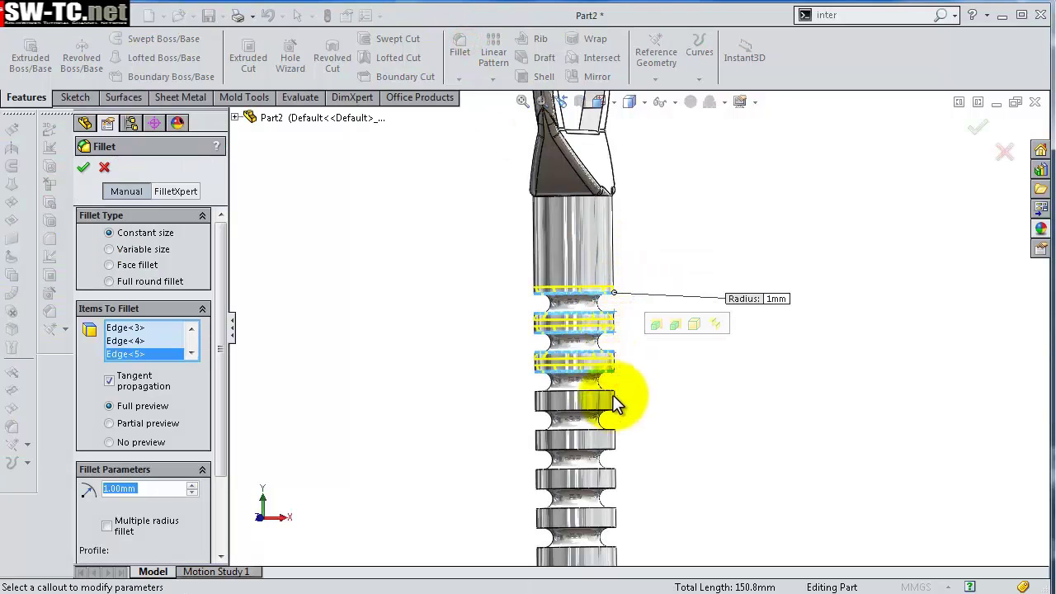
click(612, 392)
click(612, 410)
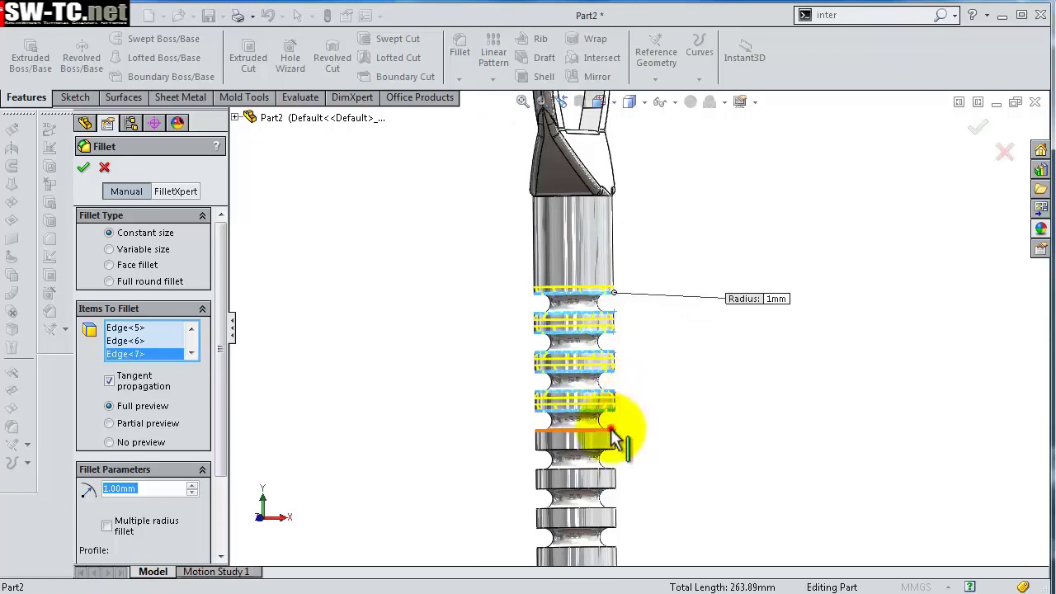
click(610, 450)
click(611, 467)
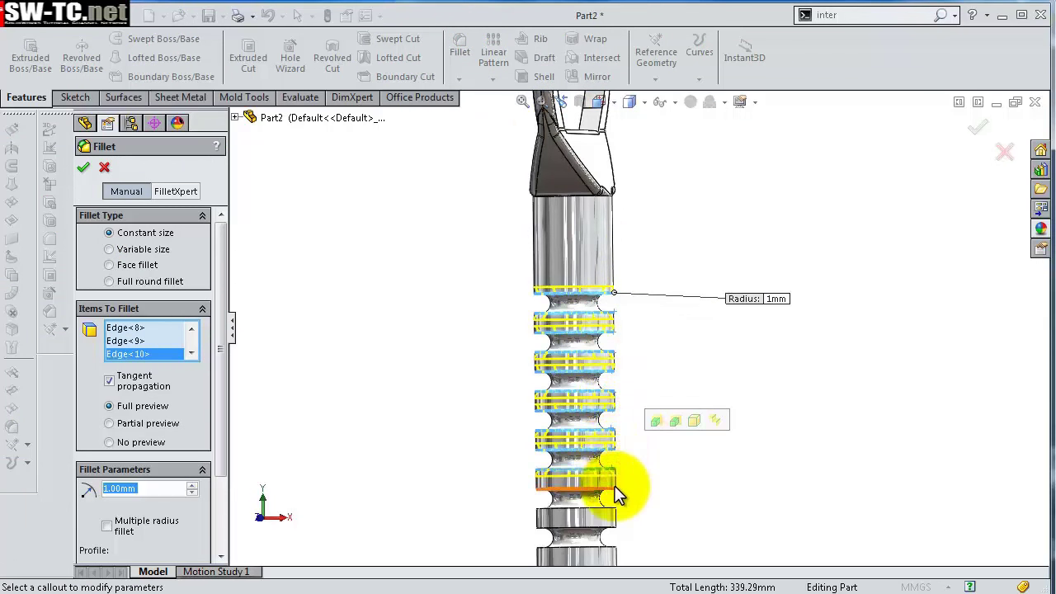
scroll(619, 471, down, 2)
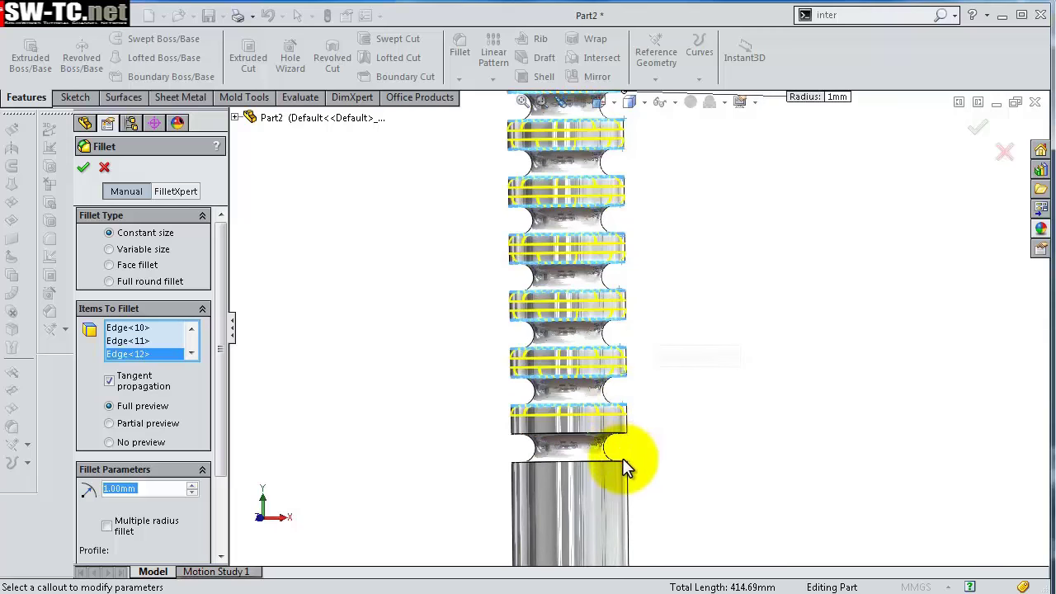
click(624, 468)
click(977, 127)
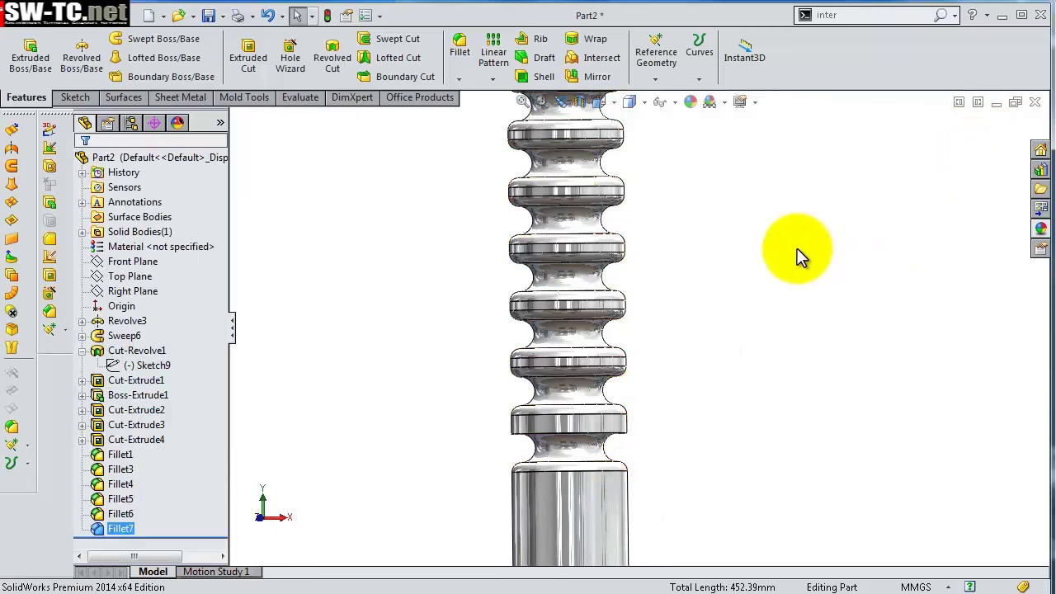
scroll(695, 437, up, 3)
- Round the spiral flight's helical edge with a 0.25 mm fillet, creating Fillet8
scroll(577, 495, down, 2)
scroll(636, 405, down, 2)
scroll(660, 415, down, 2)
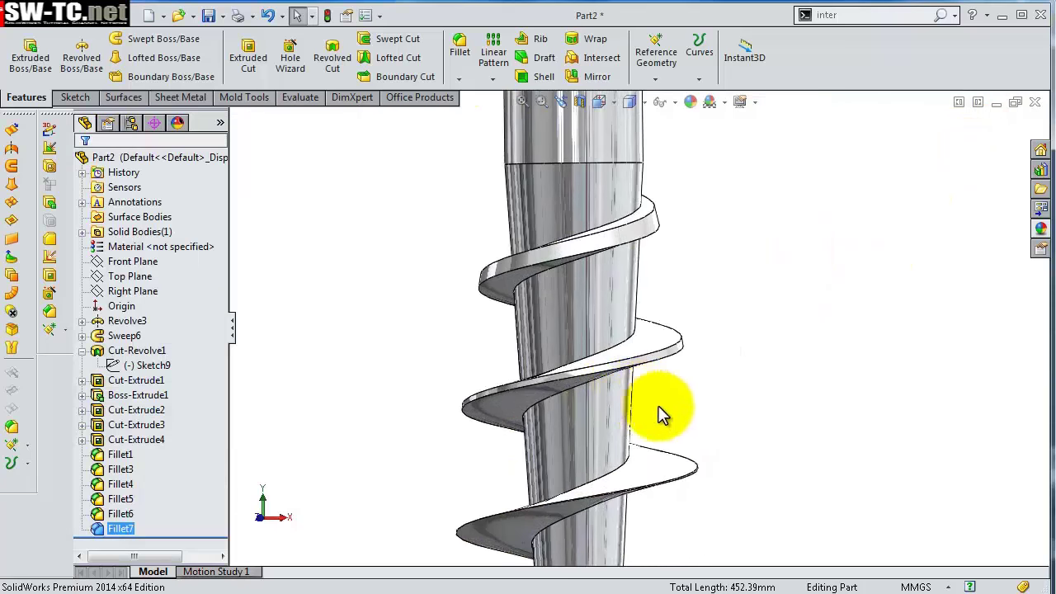
click(459, 50)
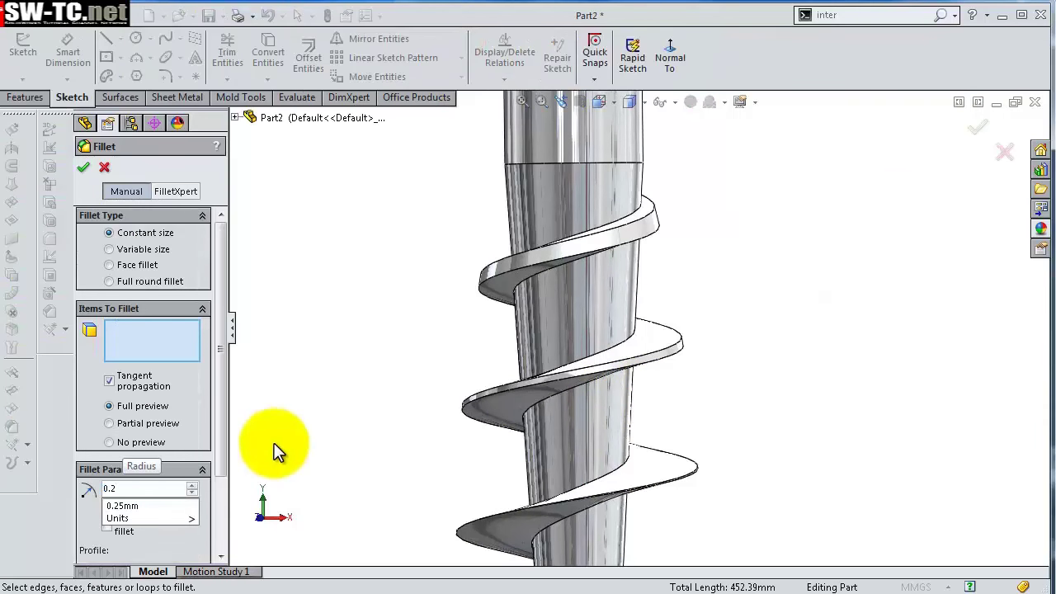
scroll(636, 342, down, 2)
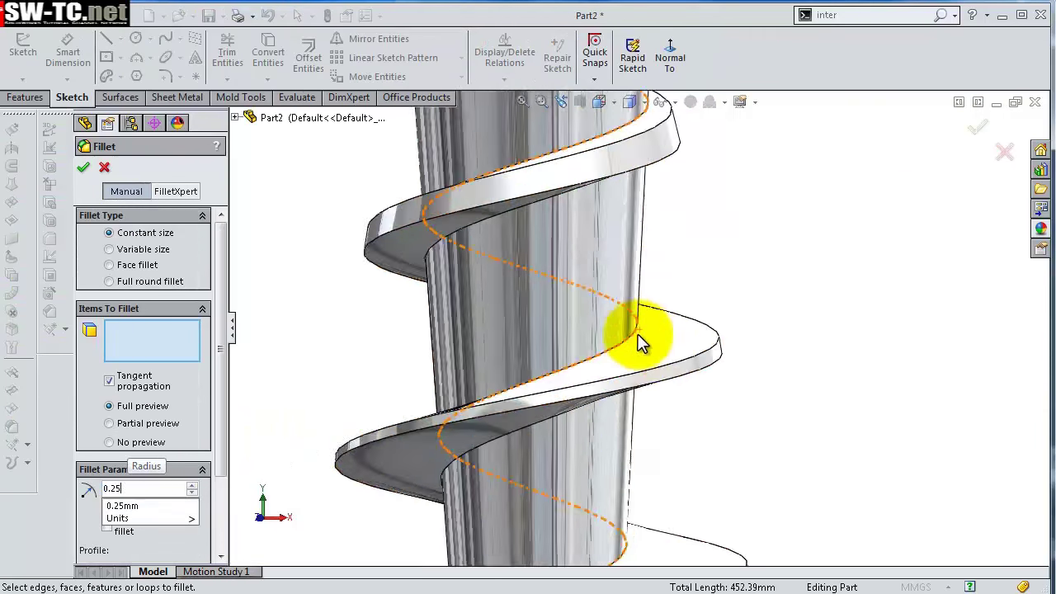
scroll(610, 346, down, 2)
click(600, 351)
scroll(731, 484, up, 2)
scroll(719, 454, up, 3)
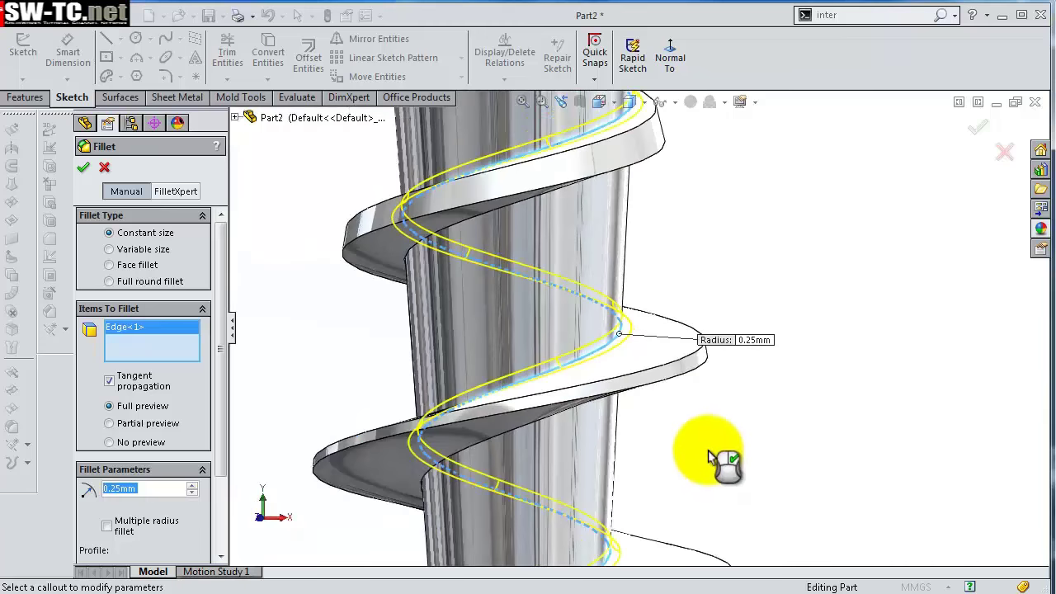
scroll(535, 400, down, 1)
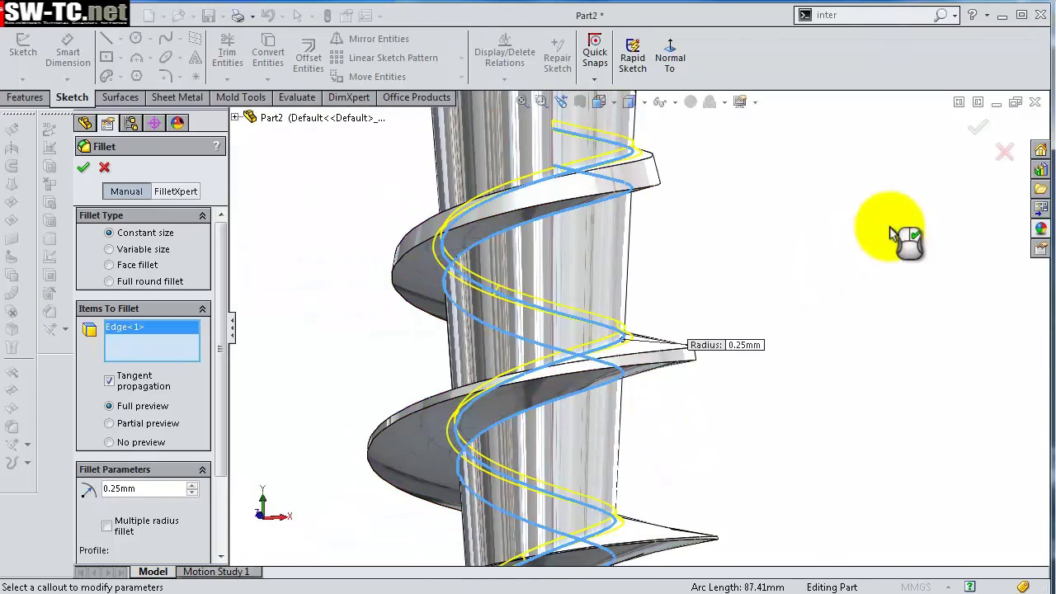
key(Return)
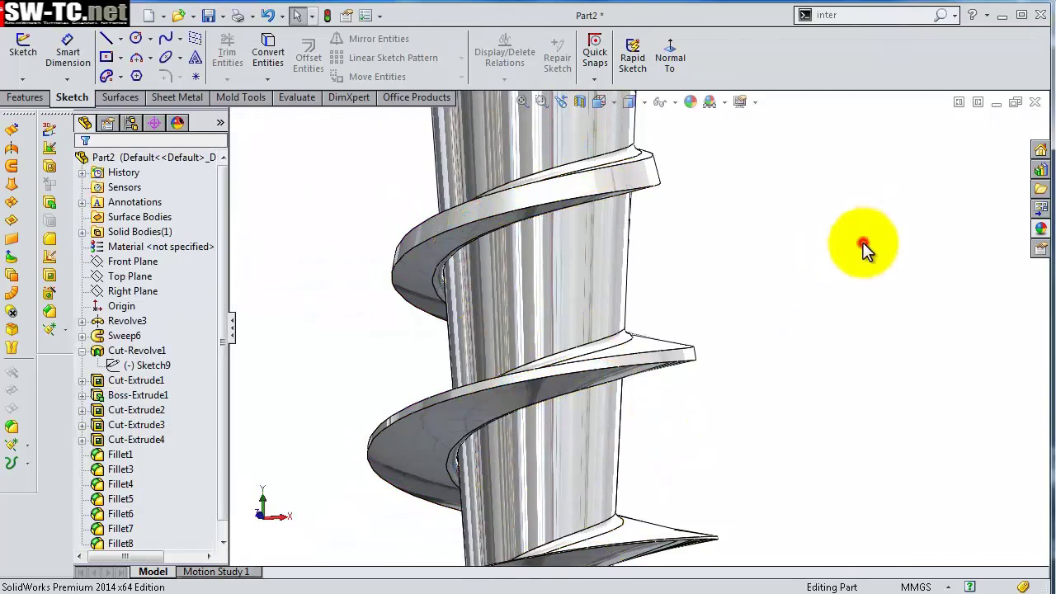
- Orbit the corkscrew into a tilted view showing ring handle to spiral tip
scroll(850, 264, up, 3)
scroll(847, 299, up, 3)
mouse_move(813, 288)
middle_down()
mouse_move(809, 170)
mouse_move(599, 149)
mouse_move(786, 185)
mouse_move(726, 165)
middle_up()
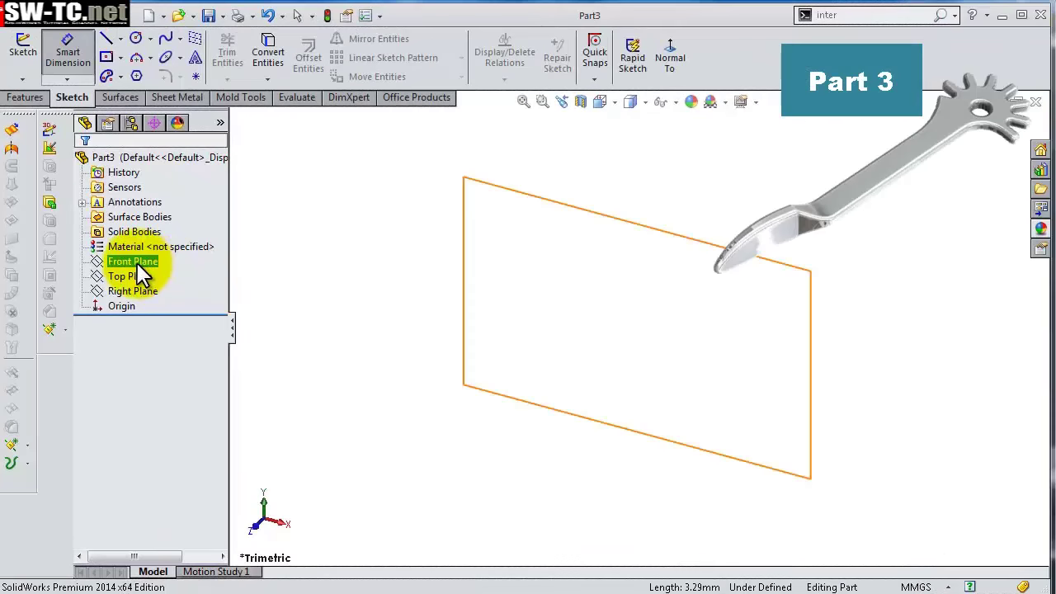
- Sketch two concentric circles at the origin on Front Plane, making the outer one construction
click(139, 262)
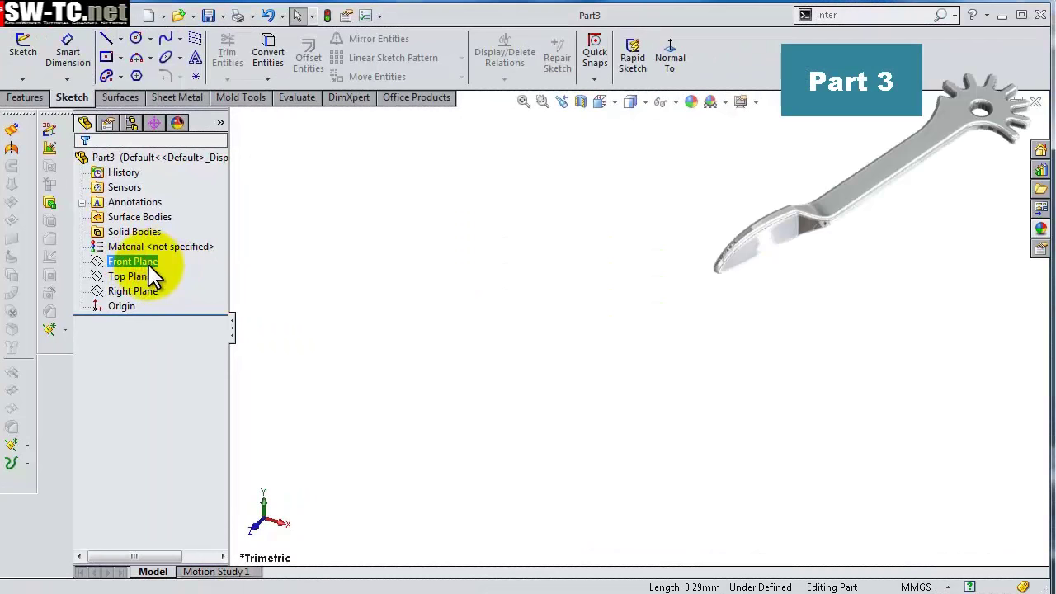
click(146, 261)
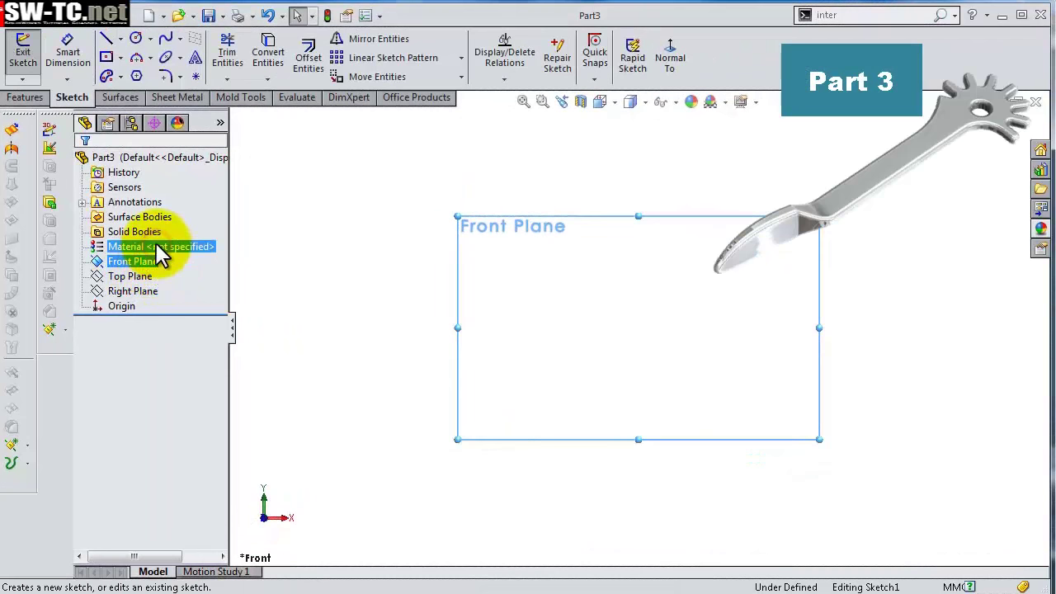
click(136, 39)
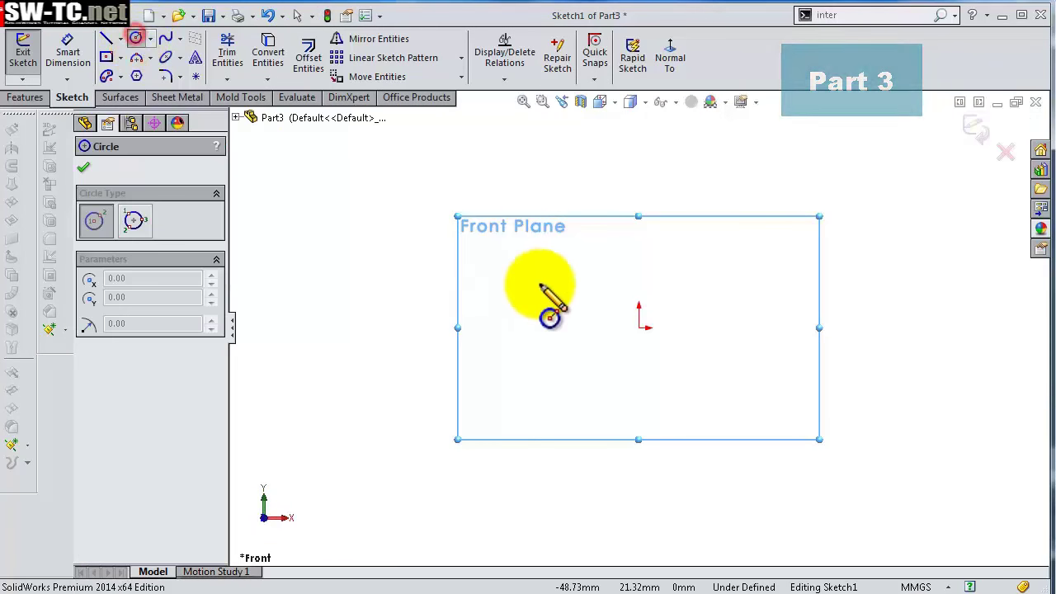
click(638, 328)
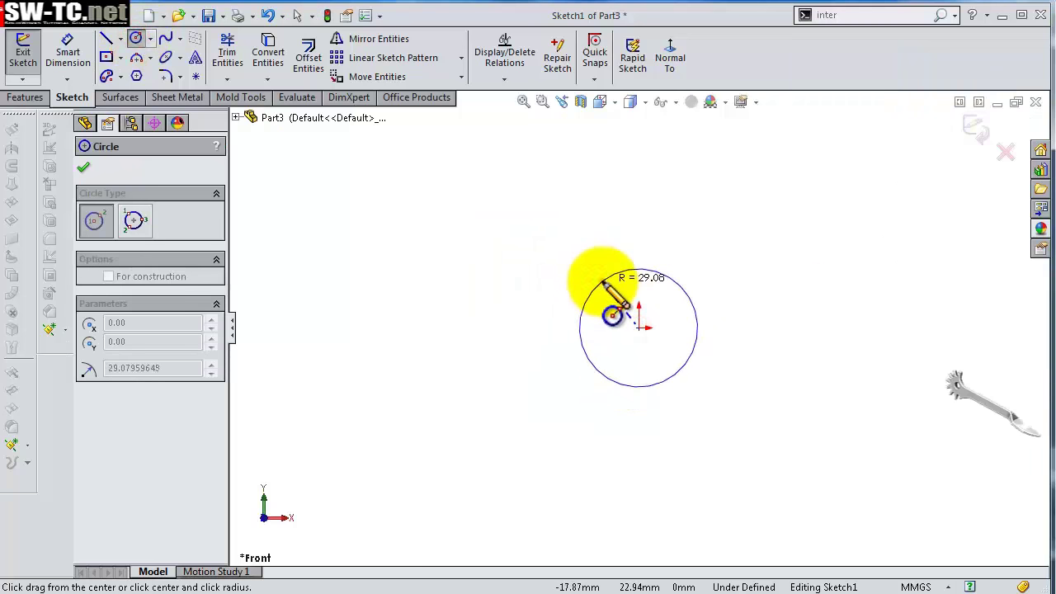
click(601, 282)
click(638, 327)
click(463, 206)
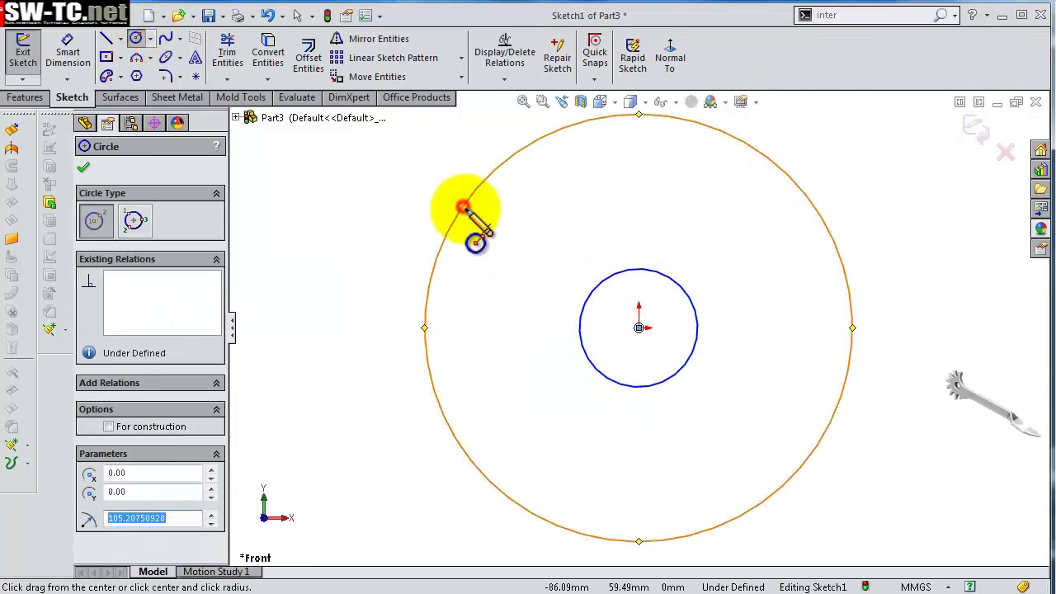
key(Escape)
click(467, 206)
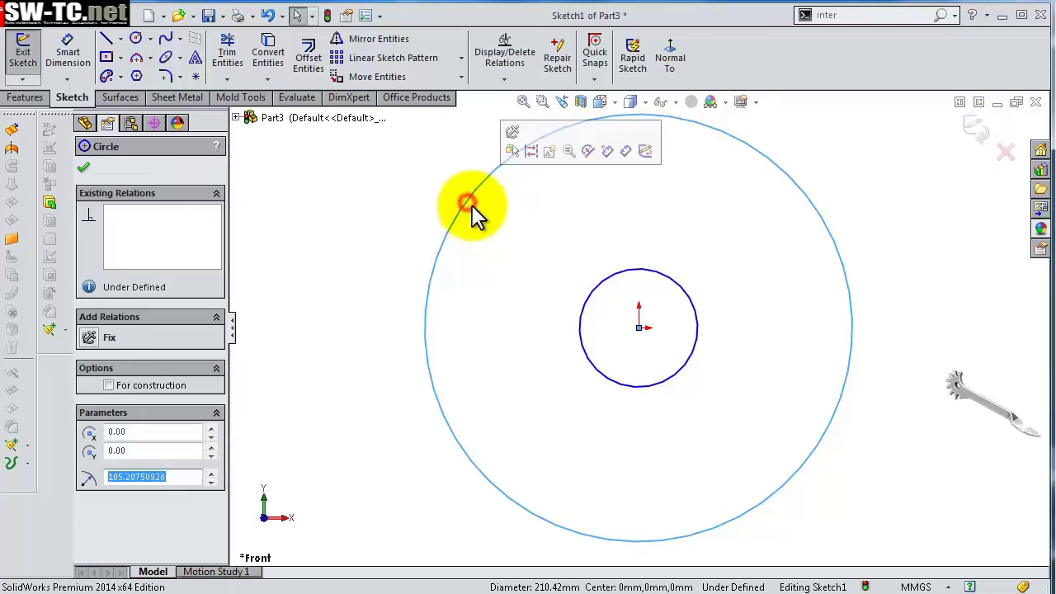
click(532, 151)
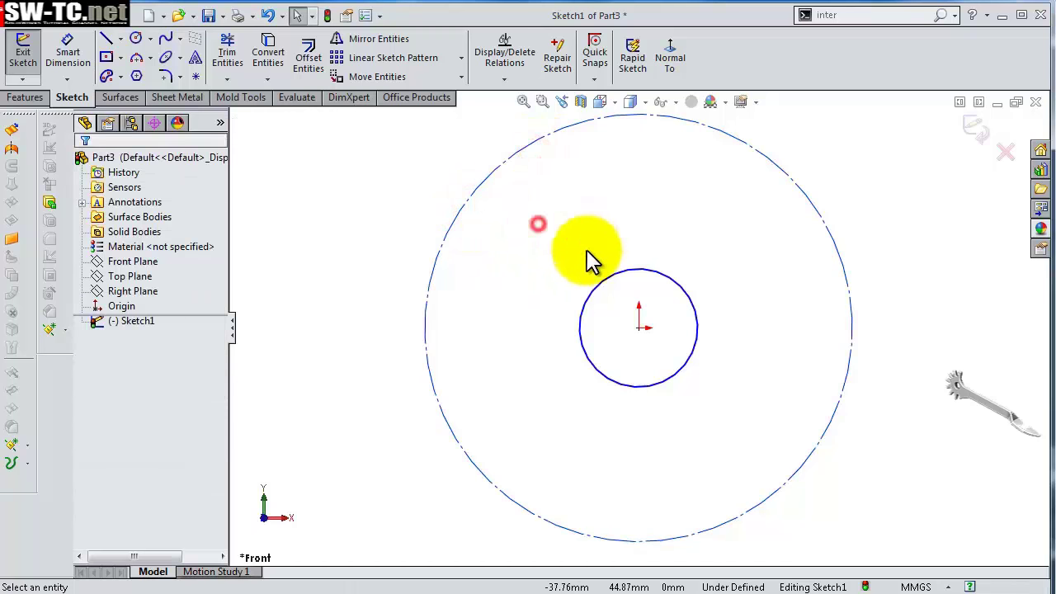
- Dimension the small circle to Ø5 and the construction circle to Ø28
key(s)
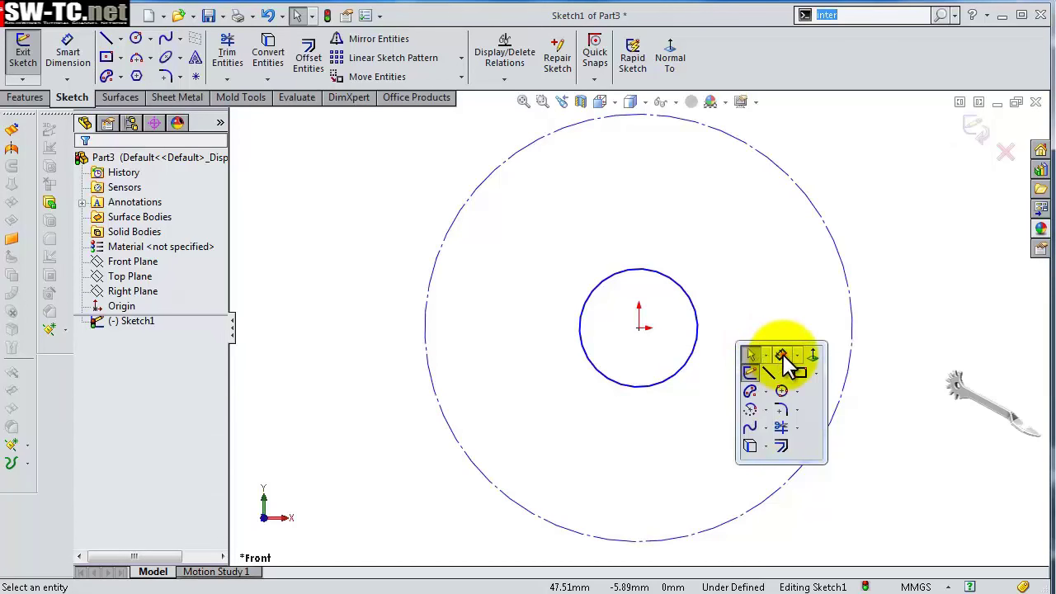
click(783, 355)
click(720, 332)
click(749, 332)
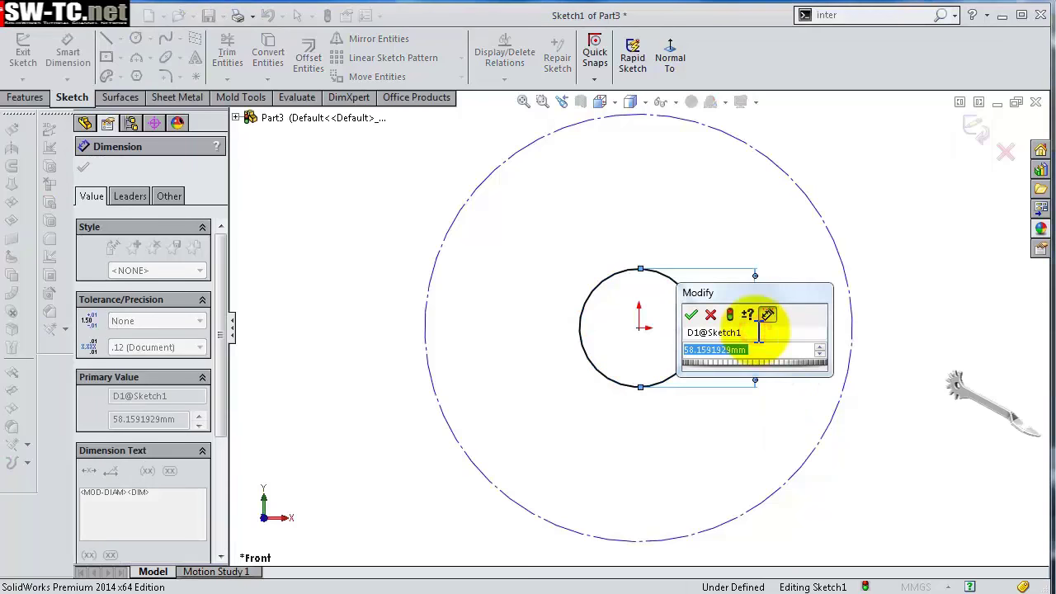
text(5)
key(Return)
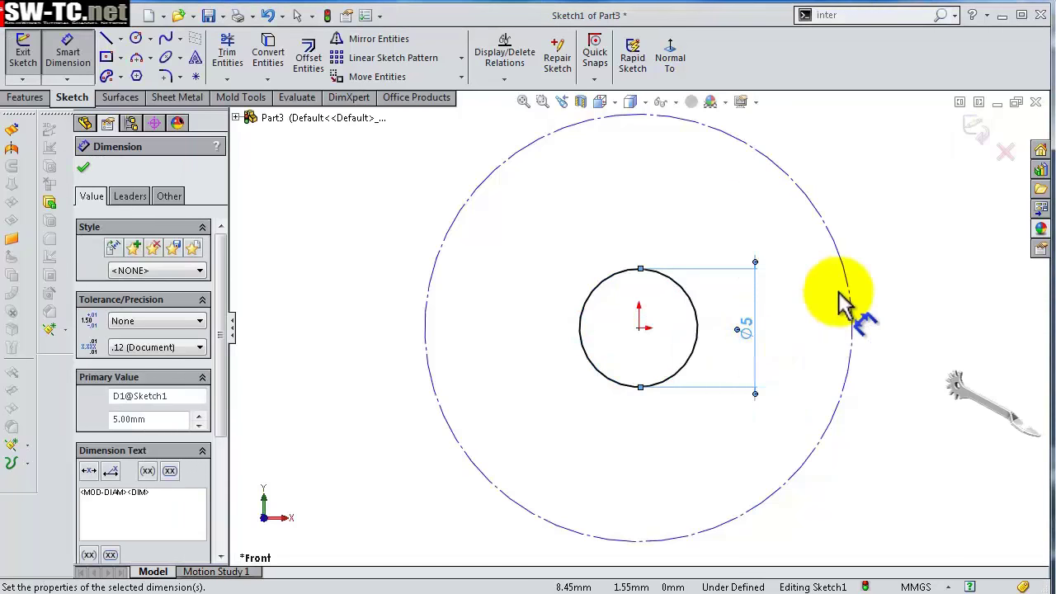
click(853, 315)
click(885, 312)
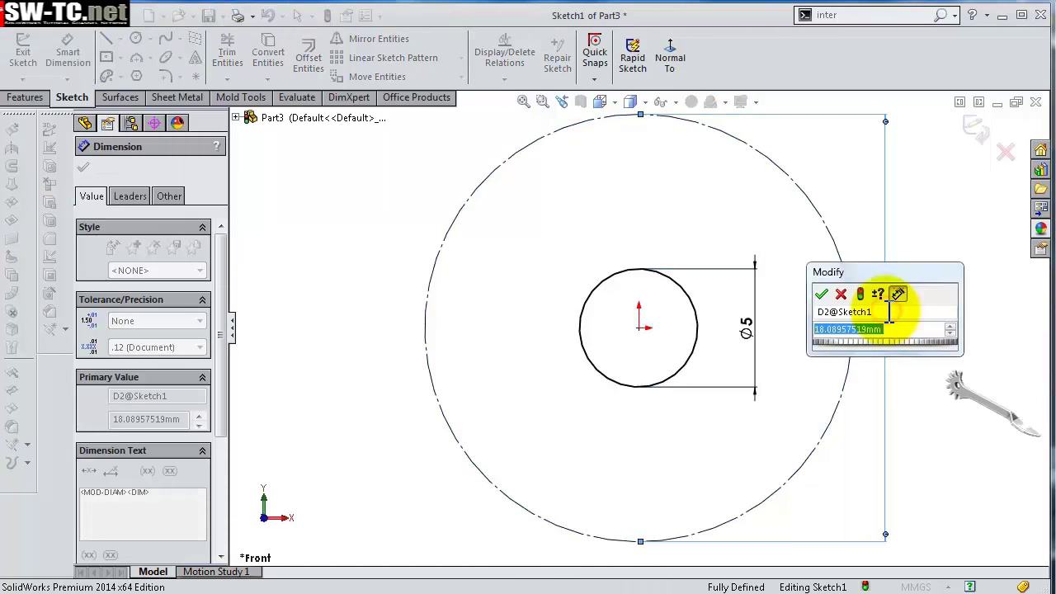
key(Return)
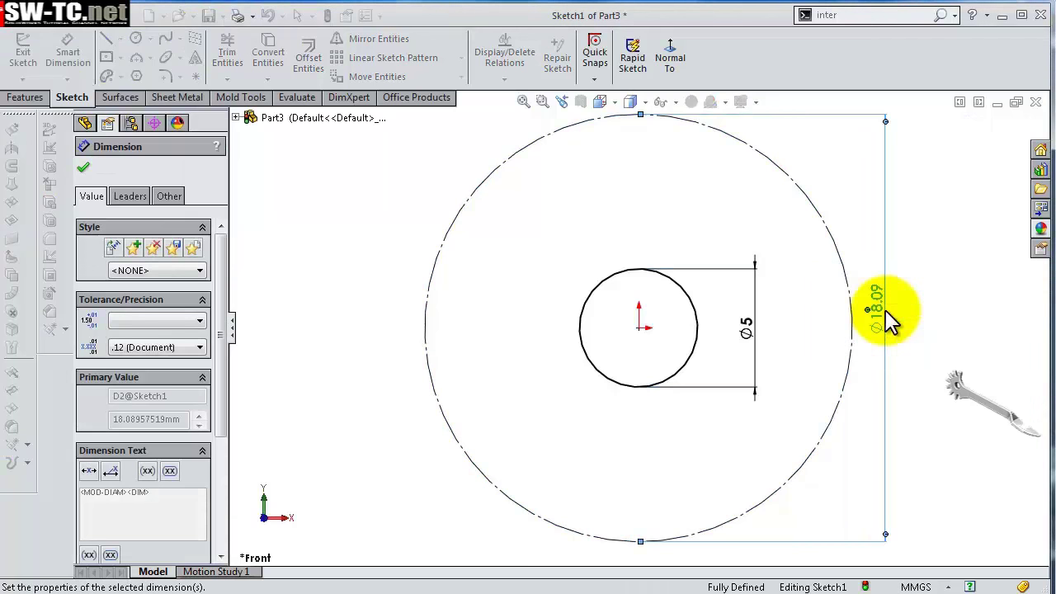
key(f)
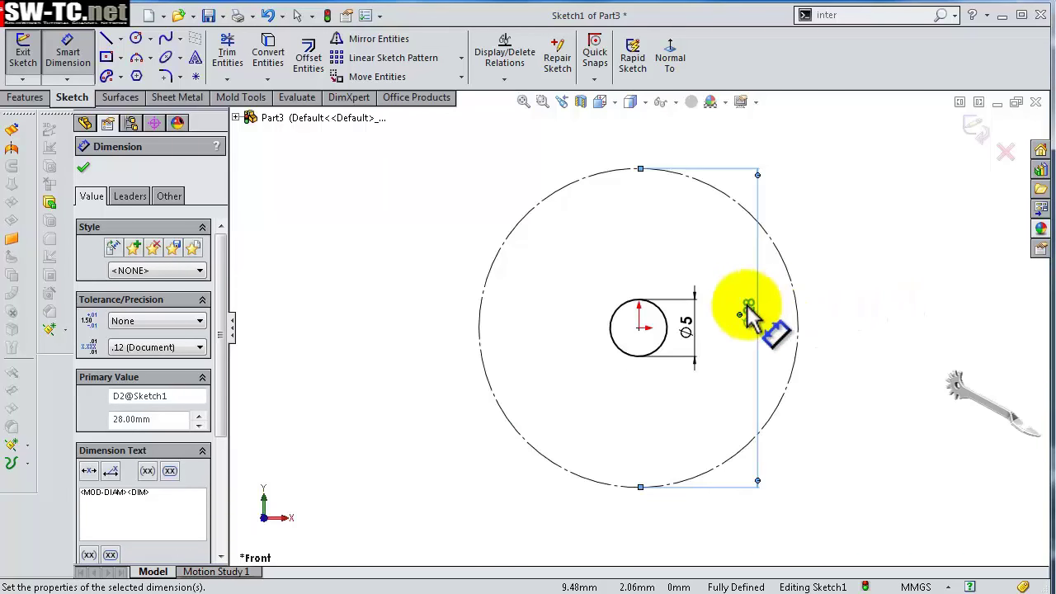
drag(749, 306, 837, 313)
key(Escape)
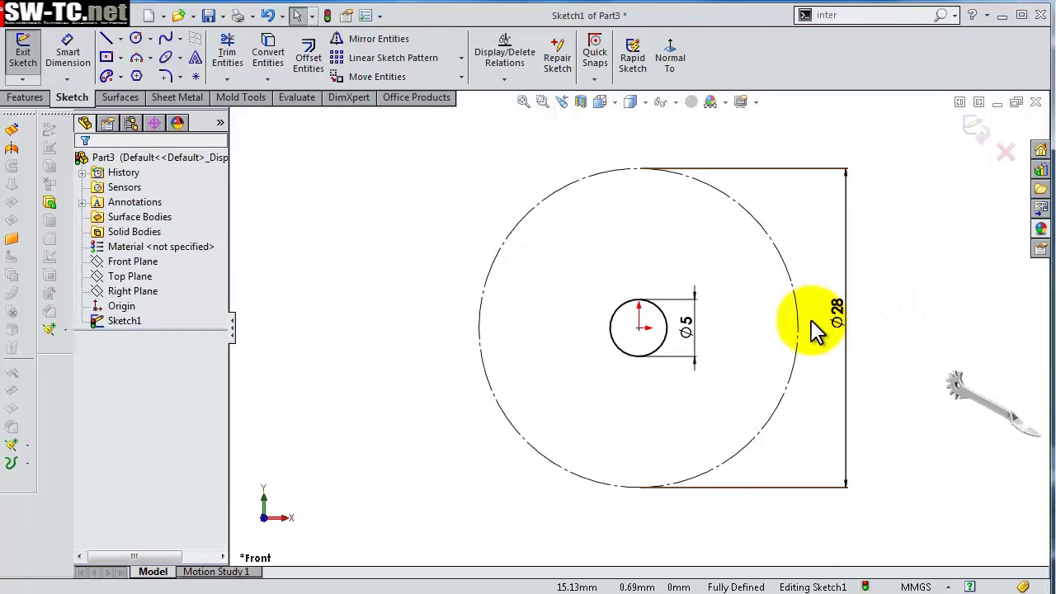
key(z)
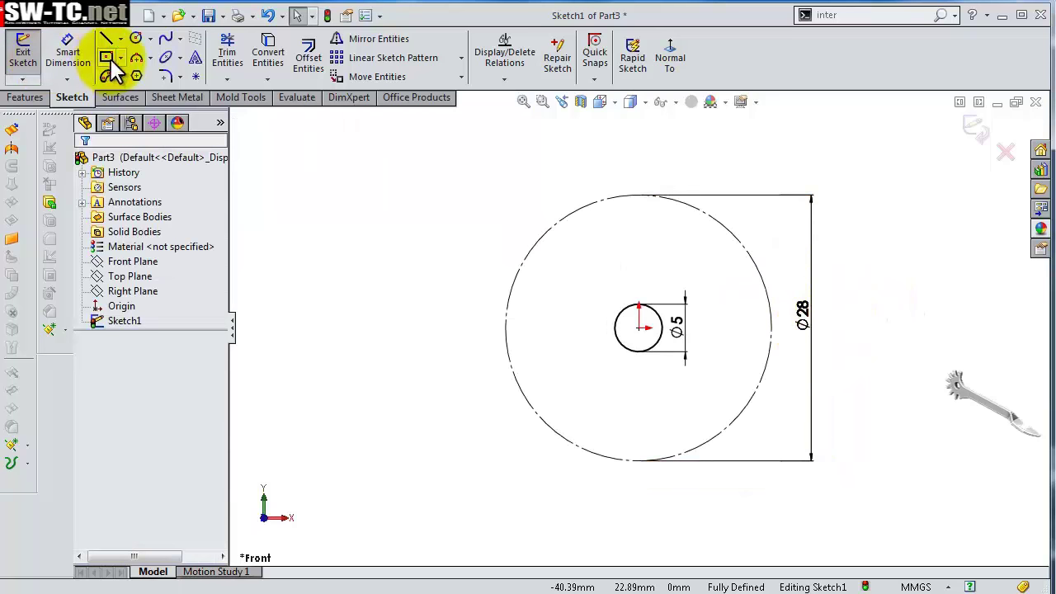
- Draw a corner rectangle below the circles
click(121, 57)
click(137, 73)
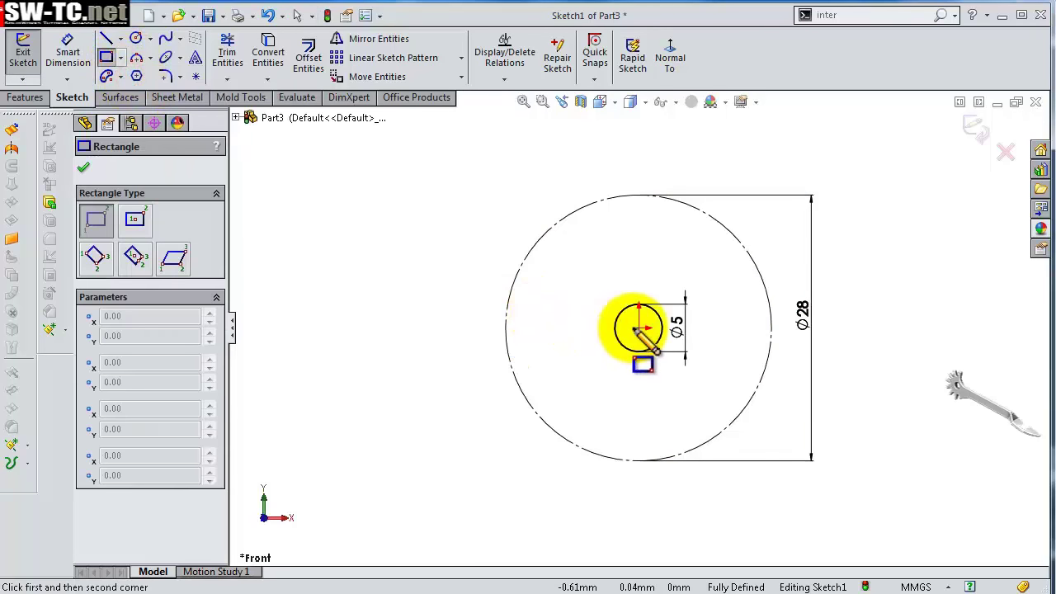
key(z)
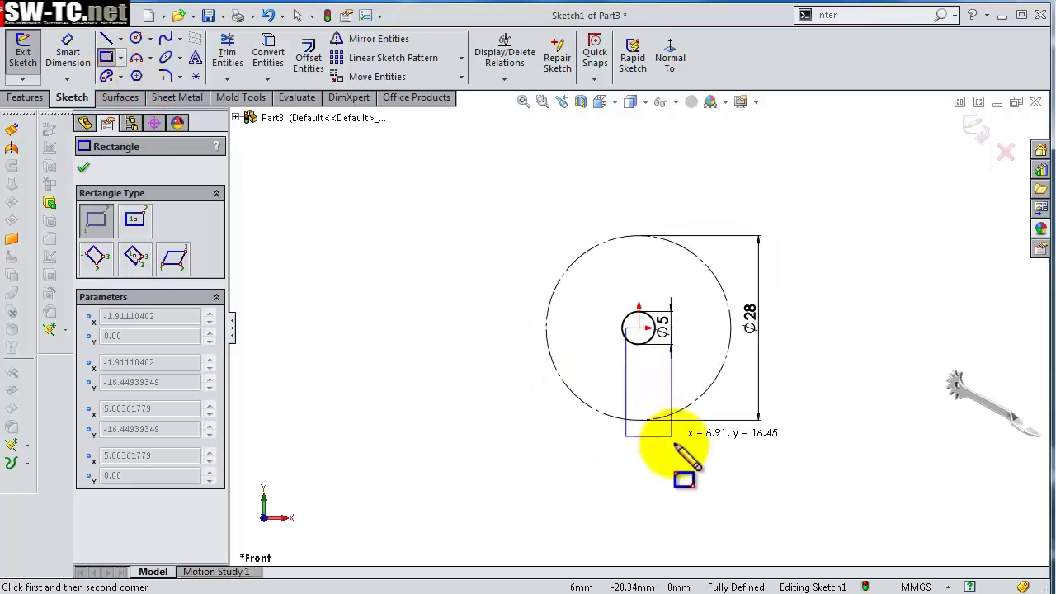
key(z)
click(673, 538)
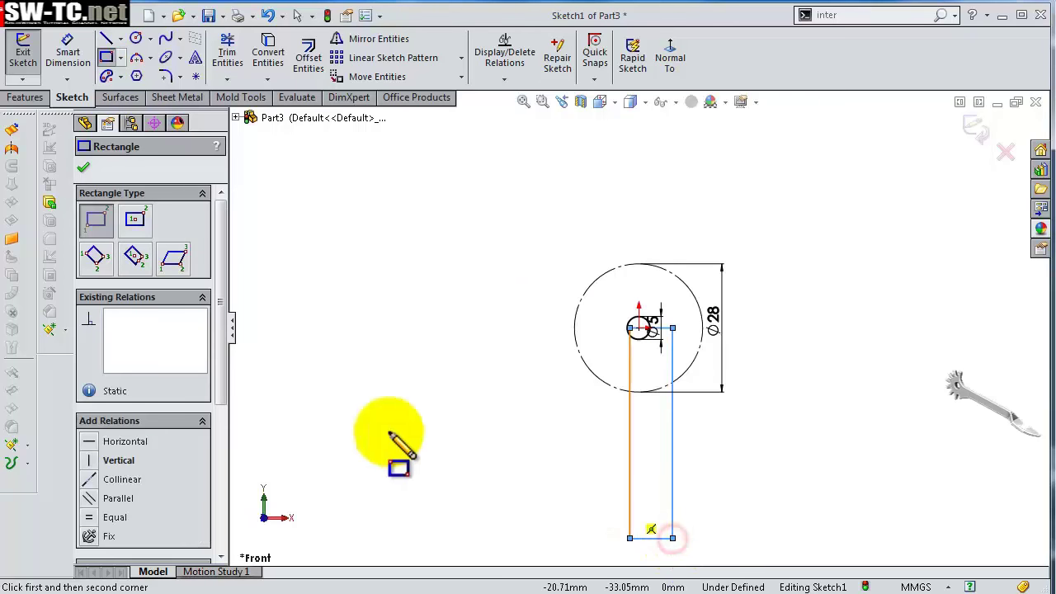
mouse_move(219, 299)
mouse_down()
mouse_move(231, 402)
mouse_move(191, 405)
mouse_up()
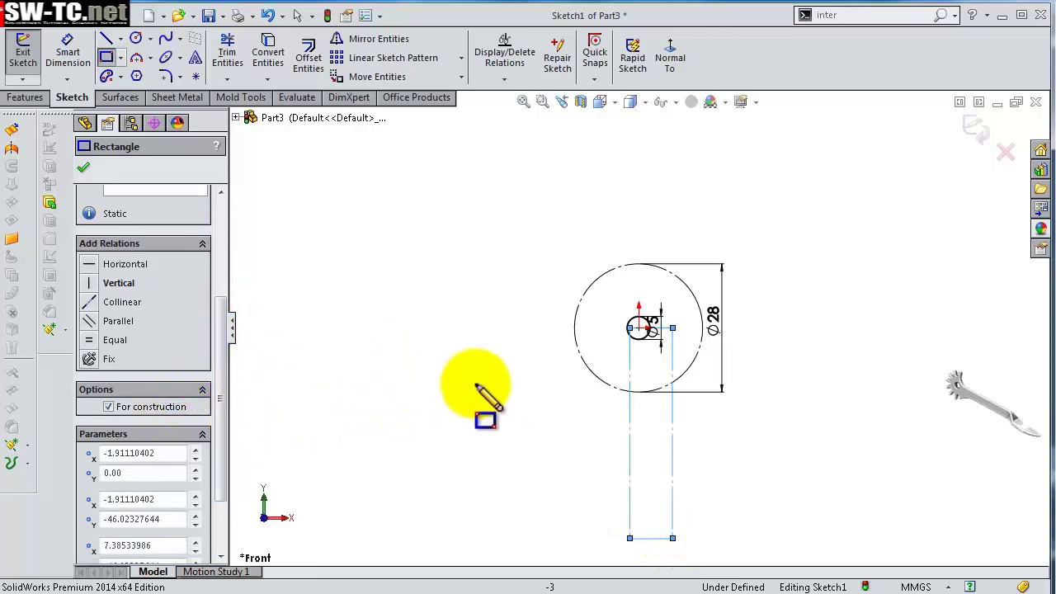
click(83, 167)
- Dimension the rectangle's height to 54 and the centre-to-centreline distance to 2.5 mm
right_click(584, 436)
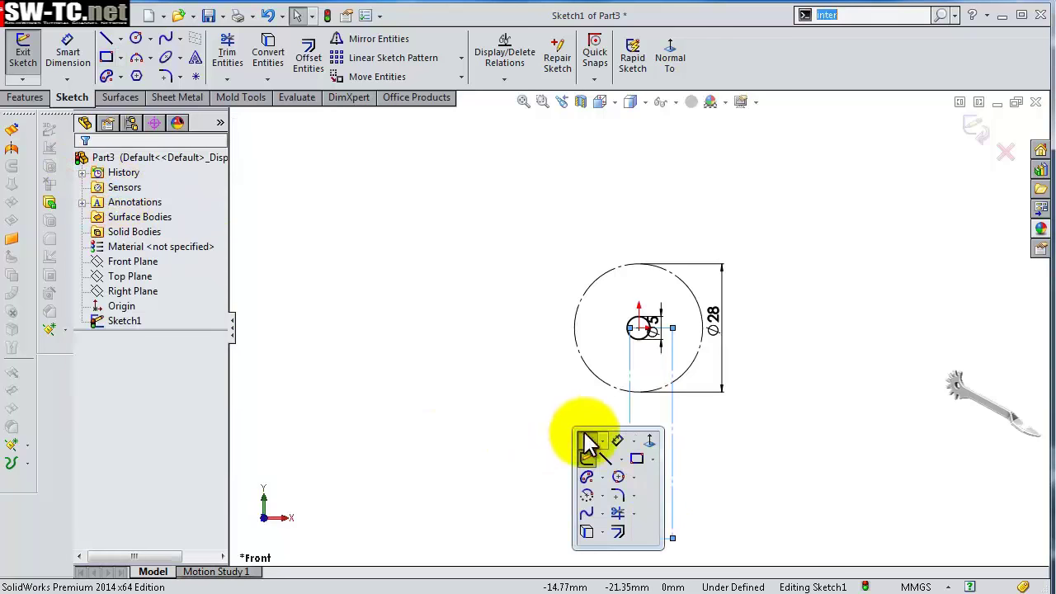
click(606, 438)
click(629, 429)
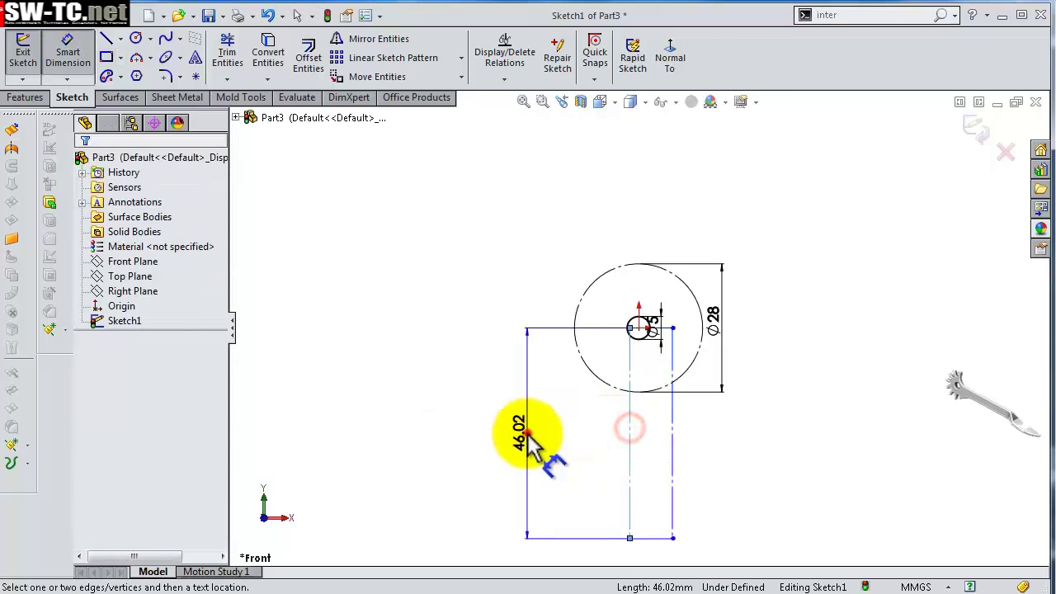
click(530, 434)
key(Return)
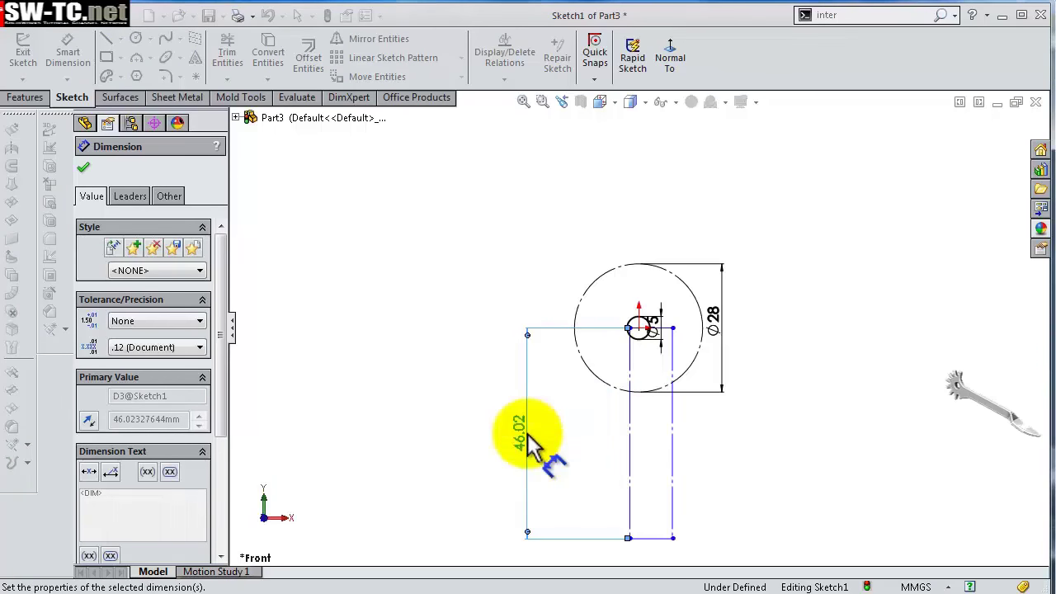
scroll(641, 326, down, 3)
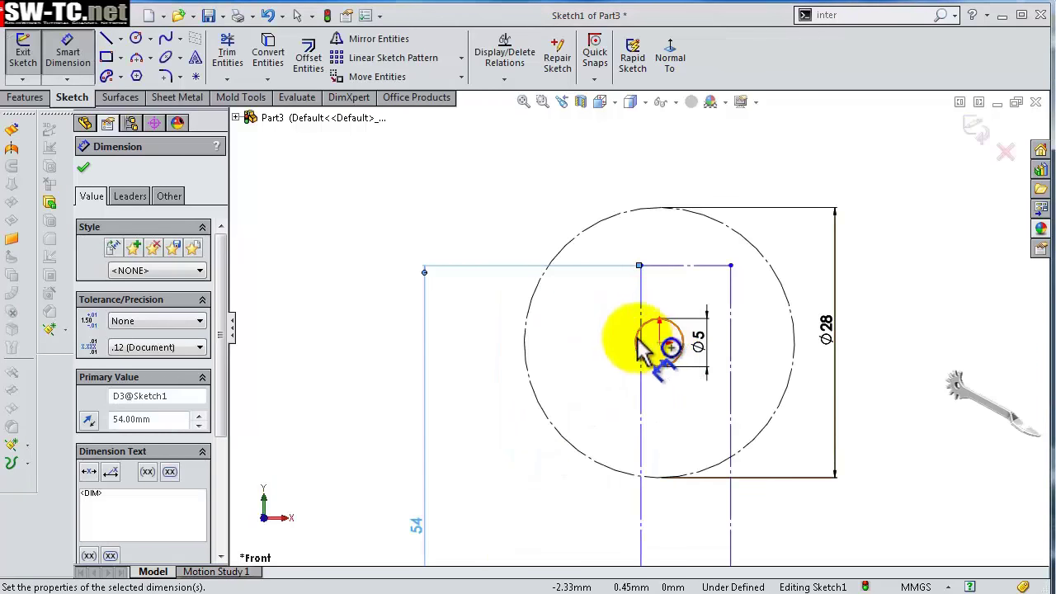
scroll(640, 326, down, 3)
scroll(645, 326, down, 2)
click(648, 323)
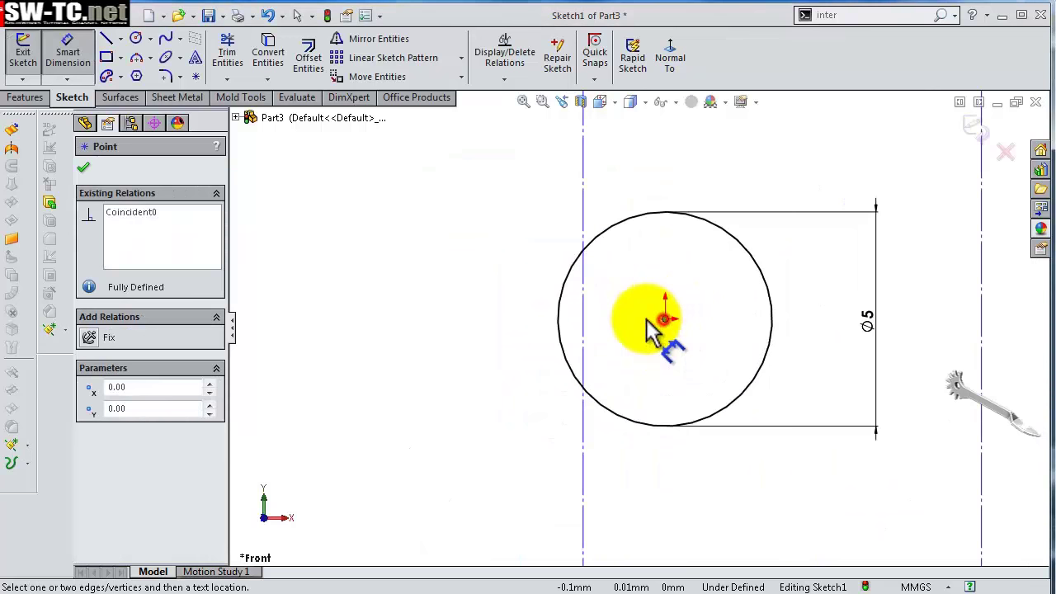
click(583, 322)
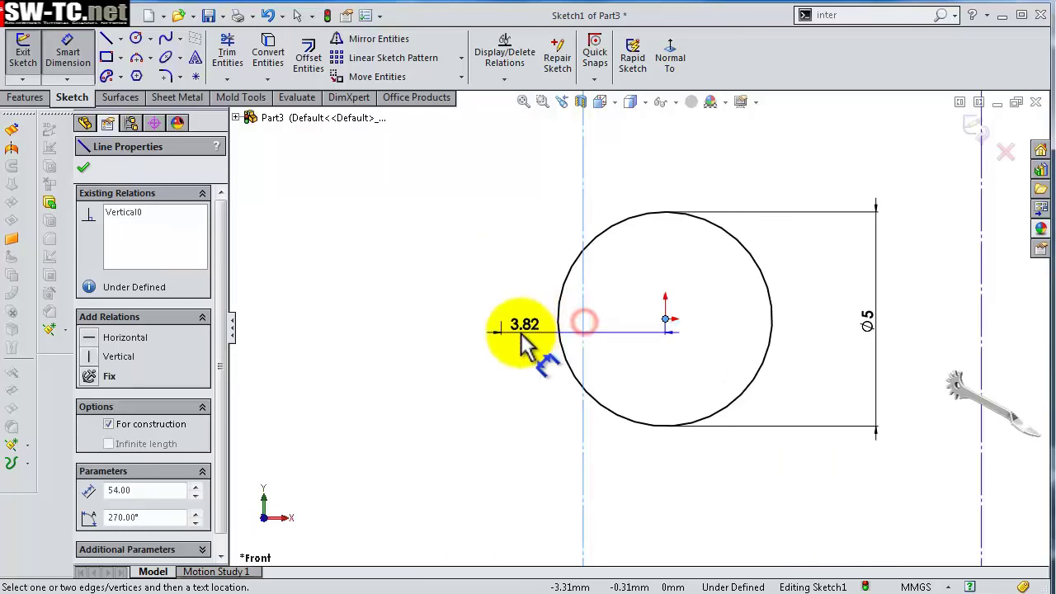
click(625, 352)
text(2.5)
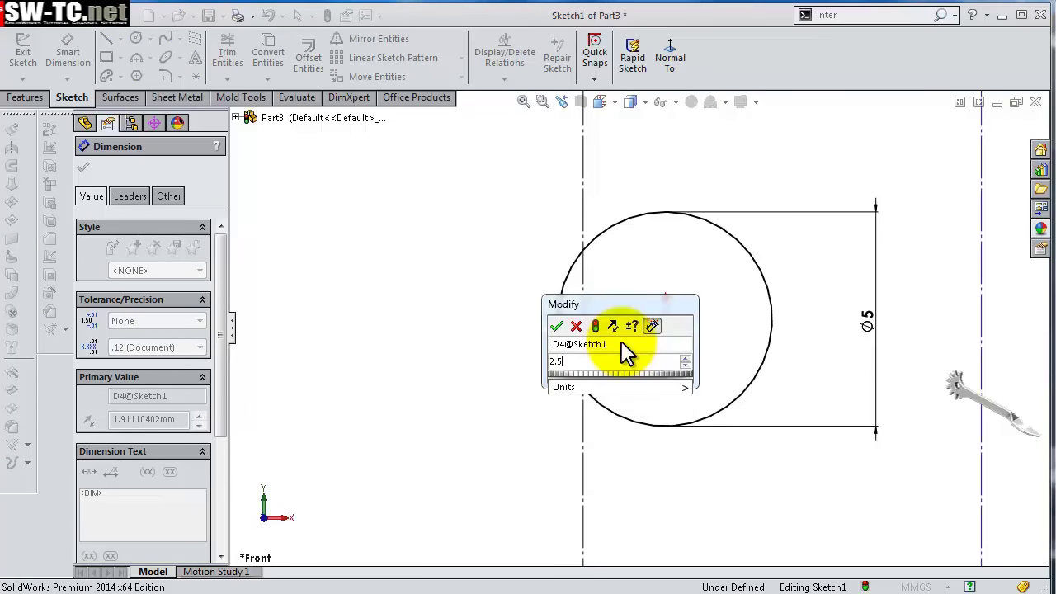
key(Return)
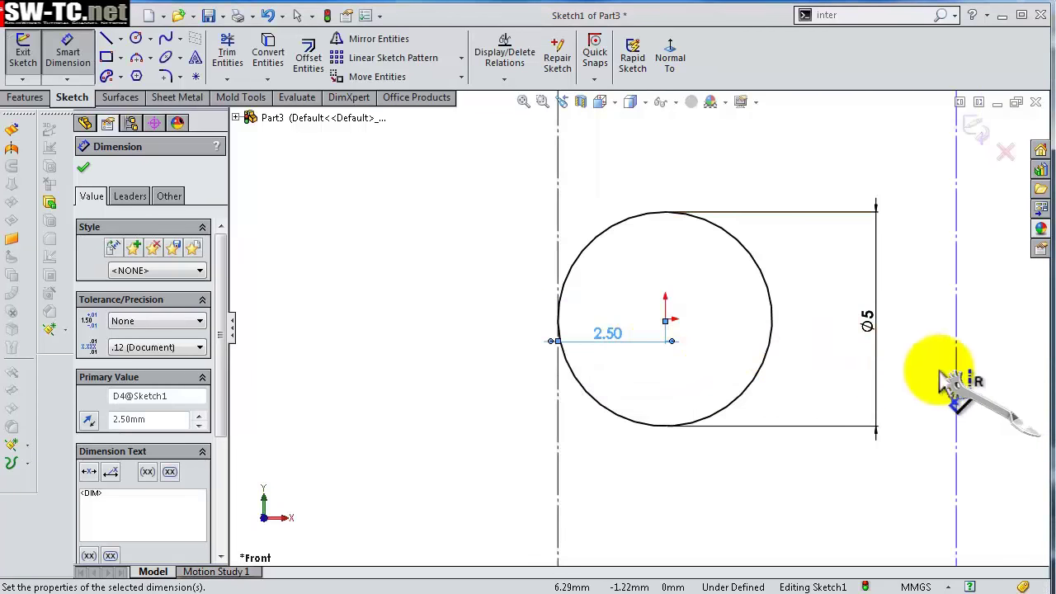
- Add a 5.50 mm horizontal dimension from the vertical line to the Ø5 circle's centre
click(957, 373)
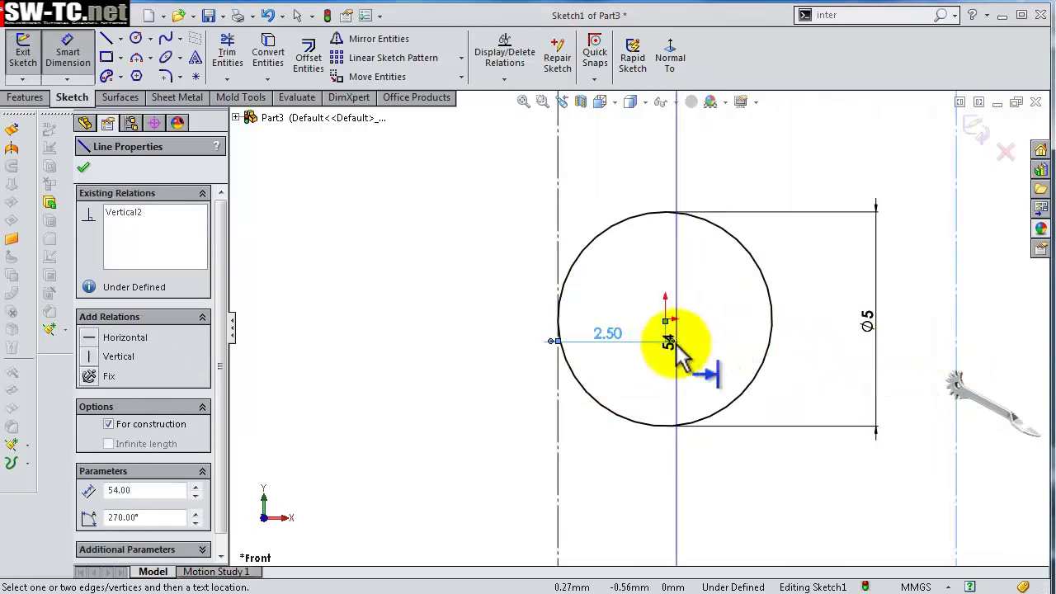
click(667, 320)
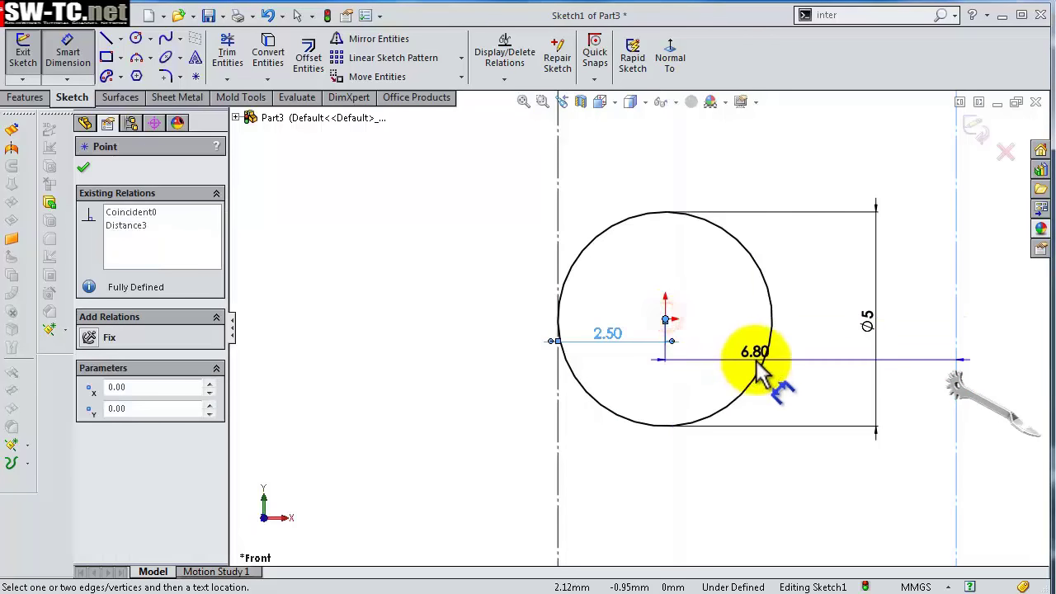
click(739, 363)
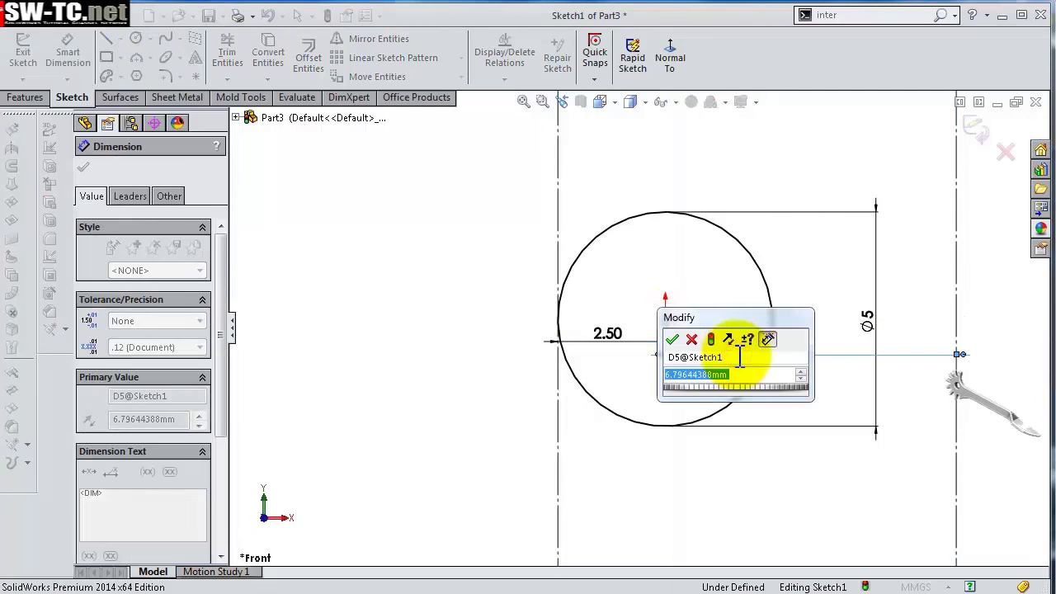
text(5.)
key(Return)
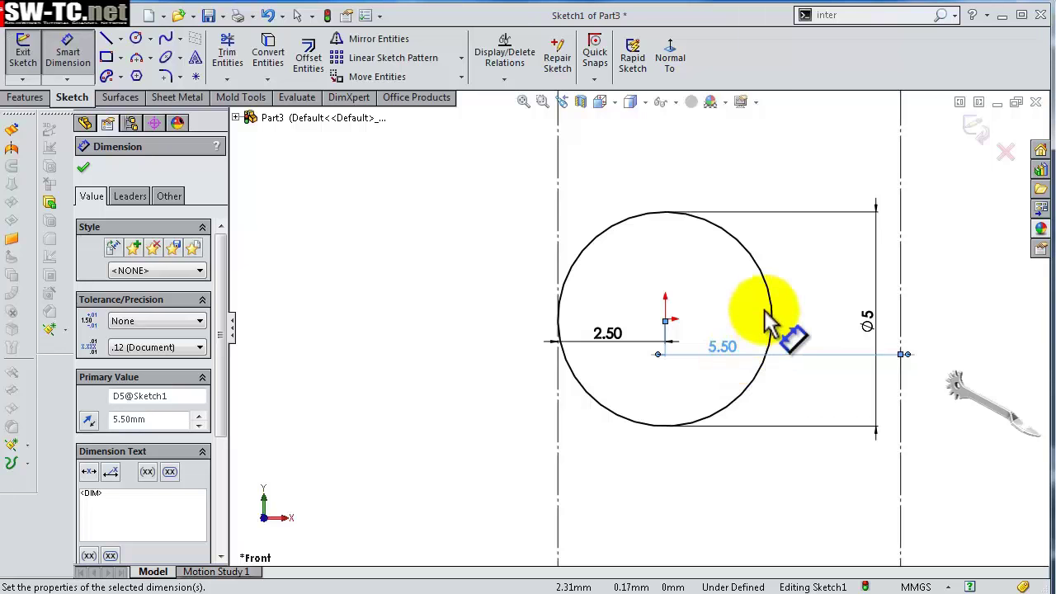
scroll(754, 312, up, 2)
- Make the top construction line coincident with the circle's centre point
key(Escape)
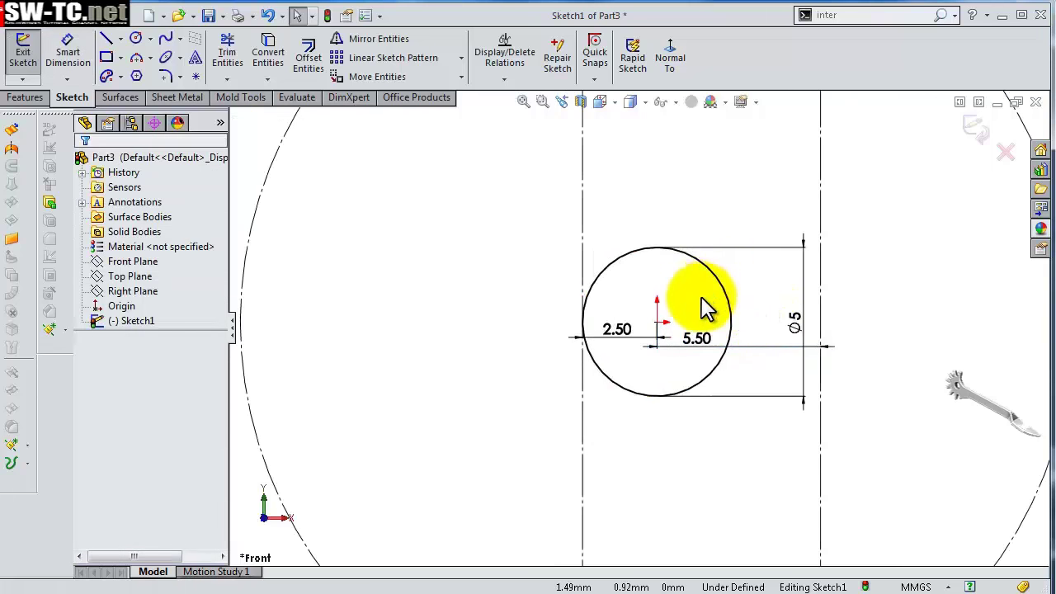
key(z)
click(679, 190)
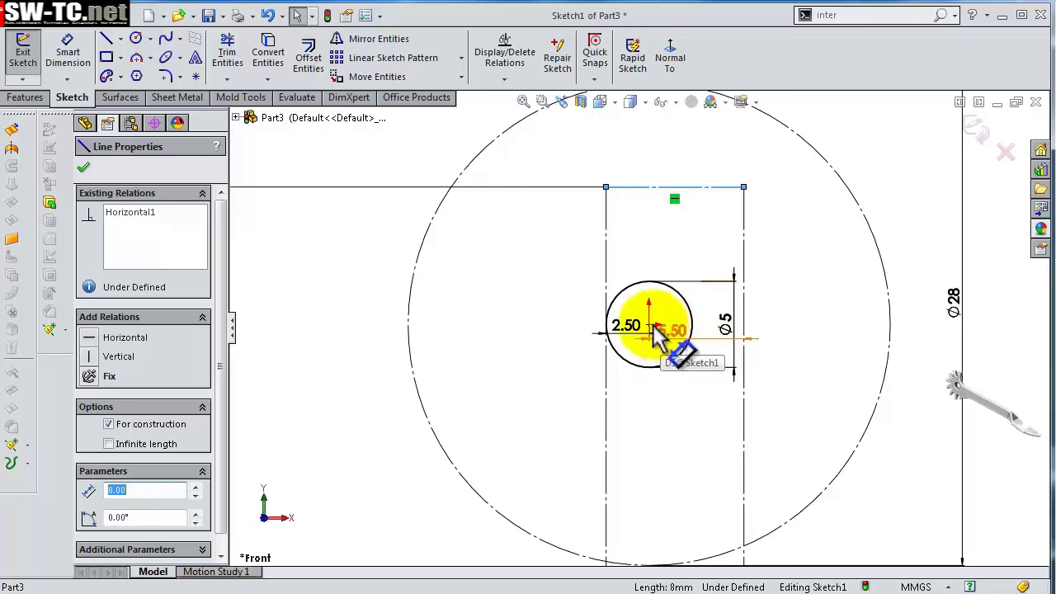
scroll(652, 330, down, 2)
scroll(667, 306, down, 2)
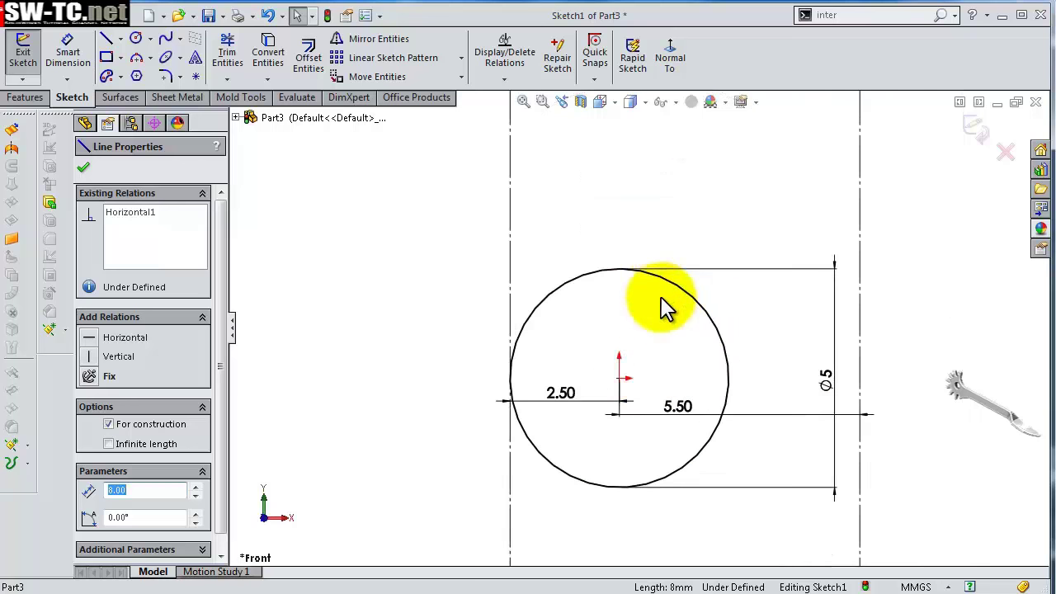
ctrl+click(619, 380)
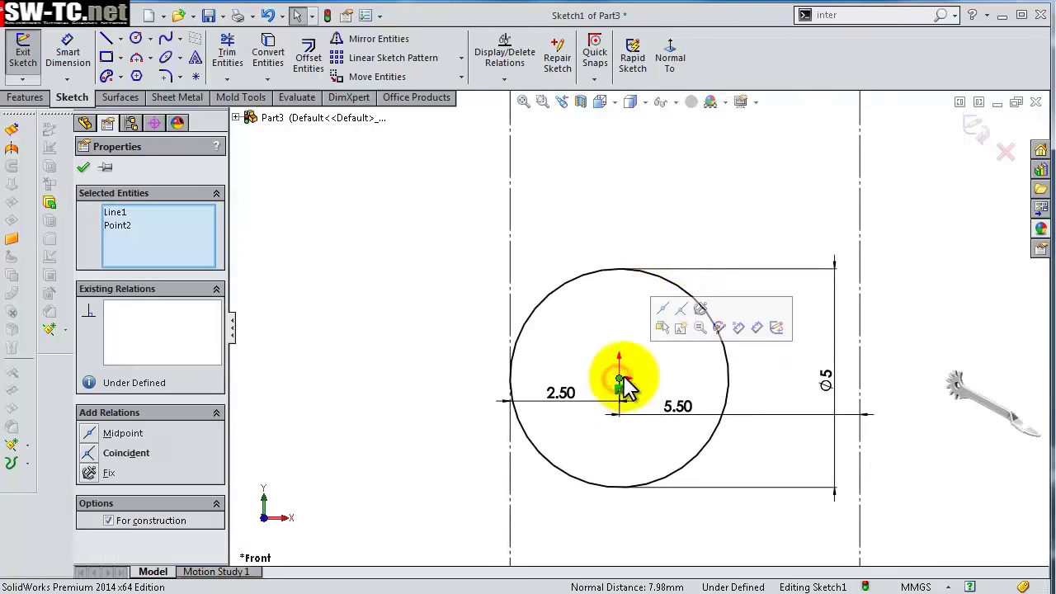
click(681, 313)
click(660, 330)
- Reposition the 2.50 and 5.50 dimensions below the circles and the Ø28, Ø5 dimensions rightward
scroll(677, 338, up, 2)
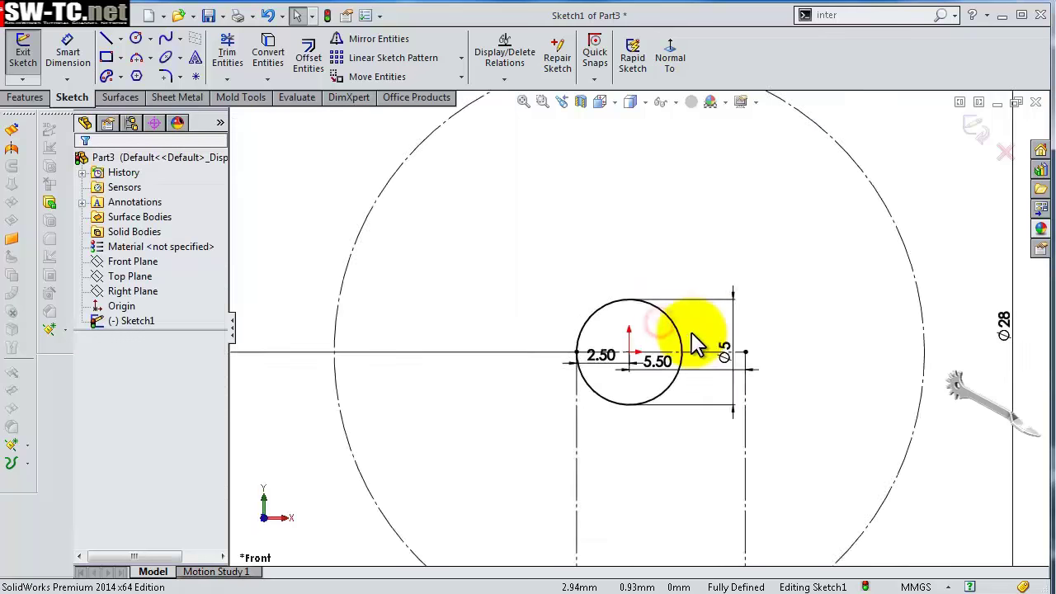
scroll(696, 346, up, 2)
scroll(697, 367, up, 2)
scroll(718, 462, up, 2)
scroll(719, 429, down, 1)
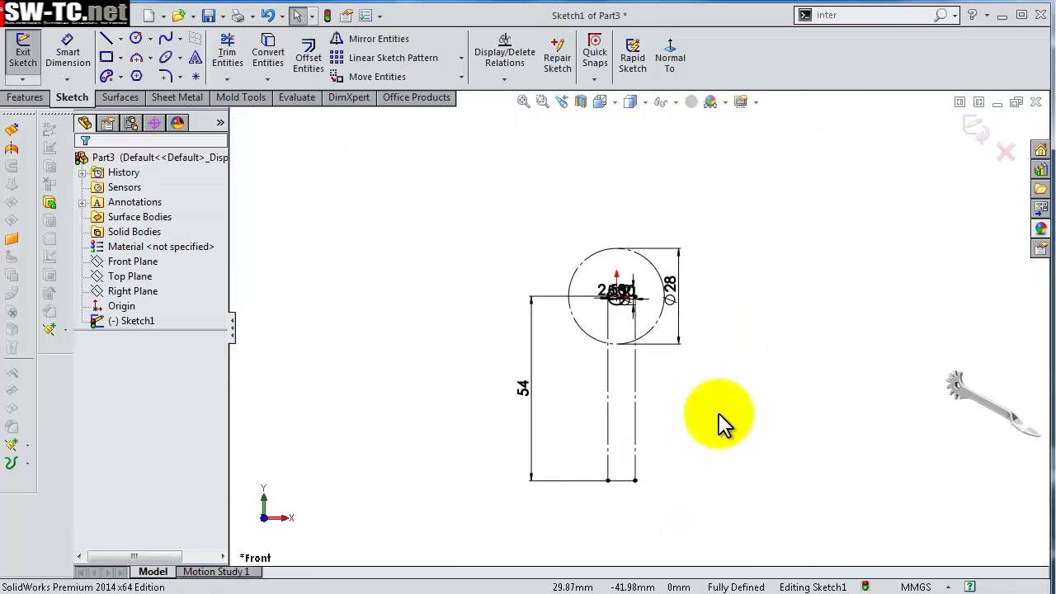
scroll(627, 314, down, 2)
scroll(615, 298, down, 2)
click(636, 351)
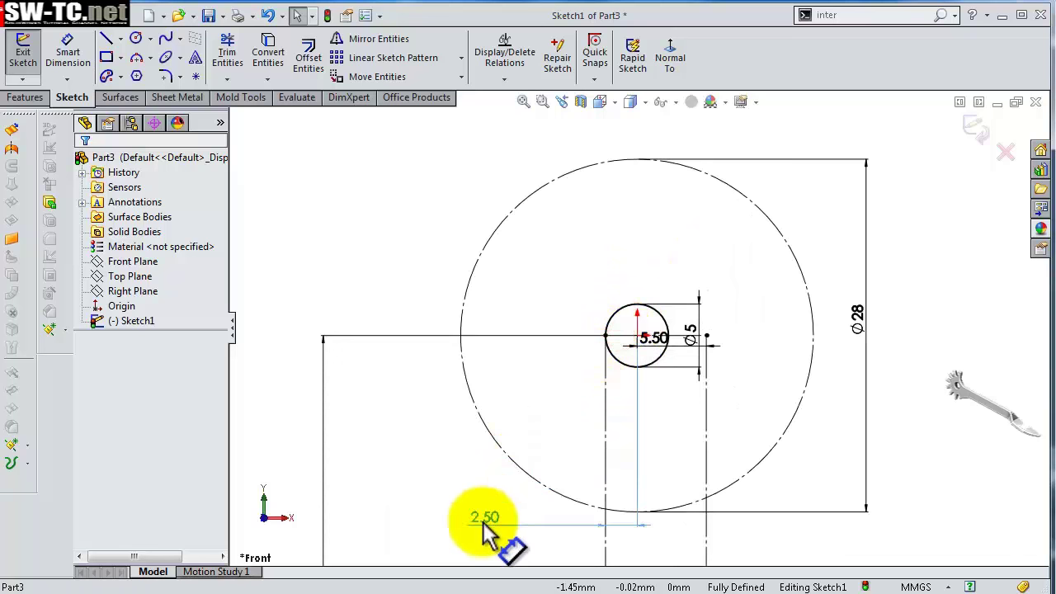
click(435, 535)
drag(664, 338, 849, 545)
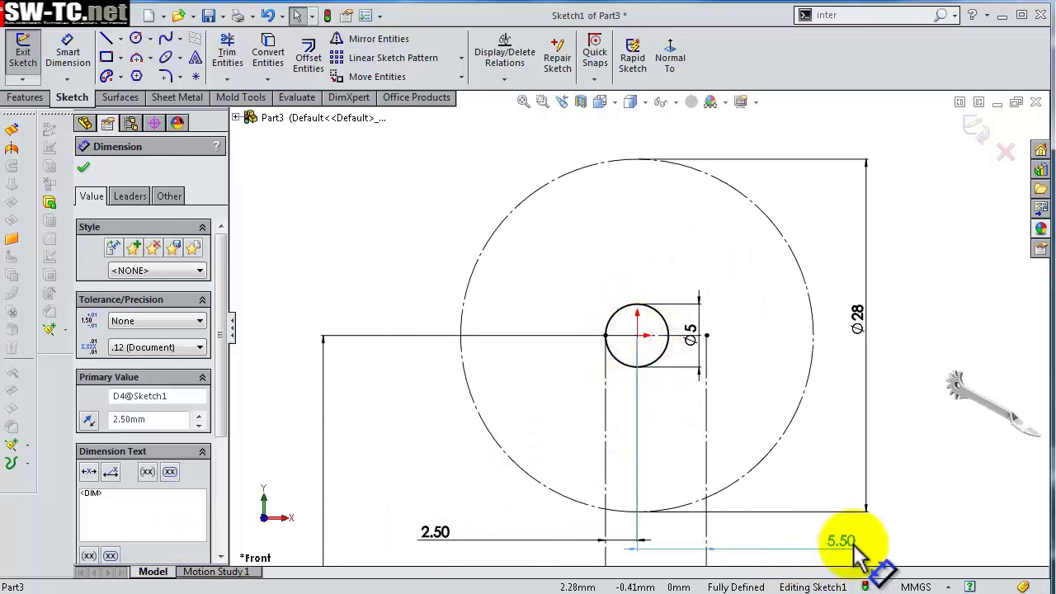
mouse_move(697, 338)
mouse_down()
mouse_move(829, 347)
mouse_move(977, 325)
mouse_up()
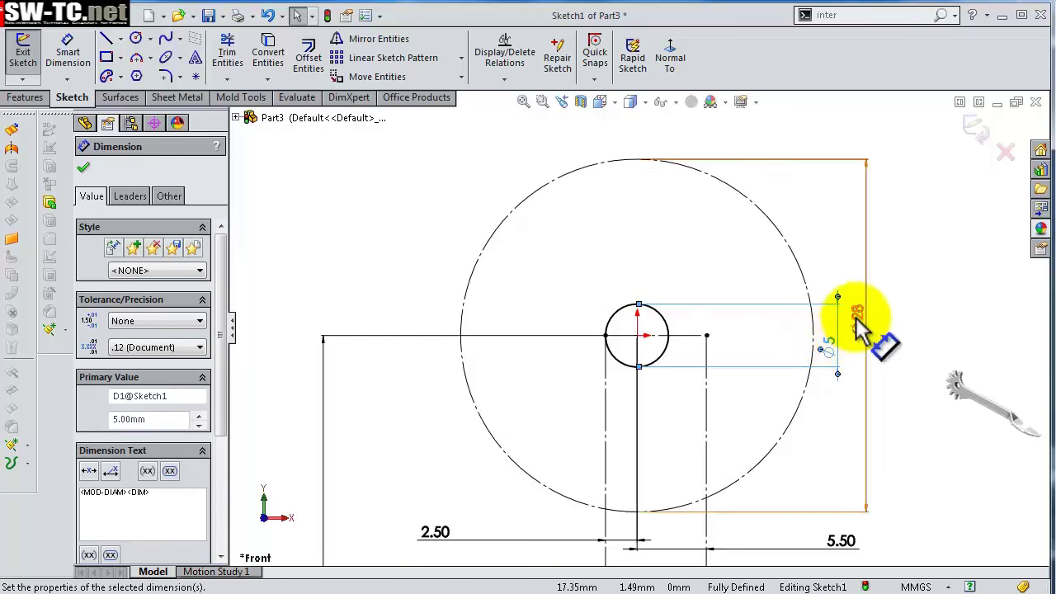
drag(866, 346, 891, 349)
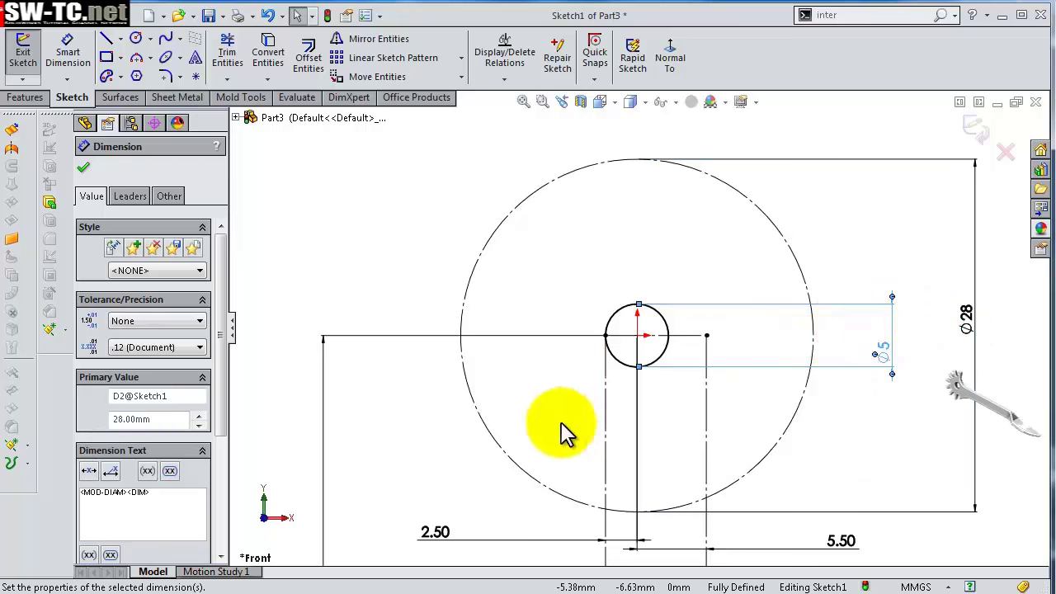
click(498, 493)
- Draw a horizontal centreline across the Ø28 circle through the hole centre
key(z)
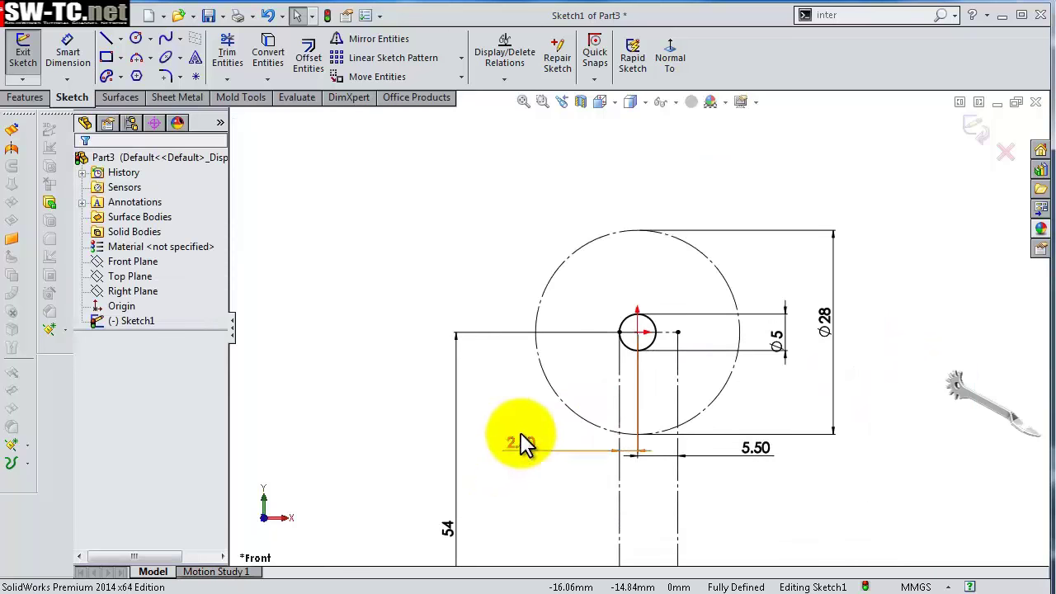
scroll(546, 317, down, 2)
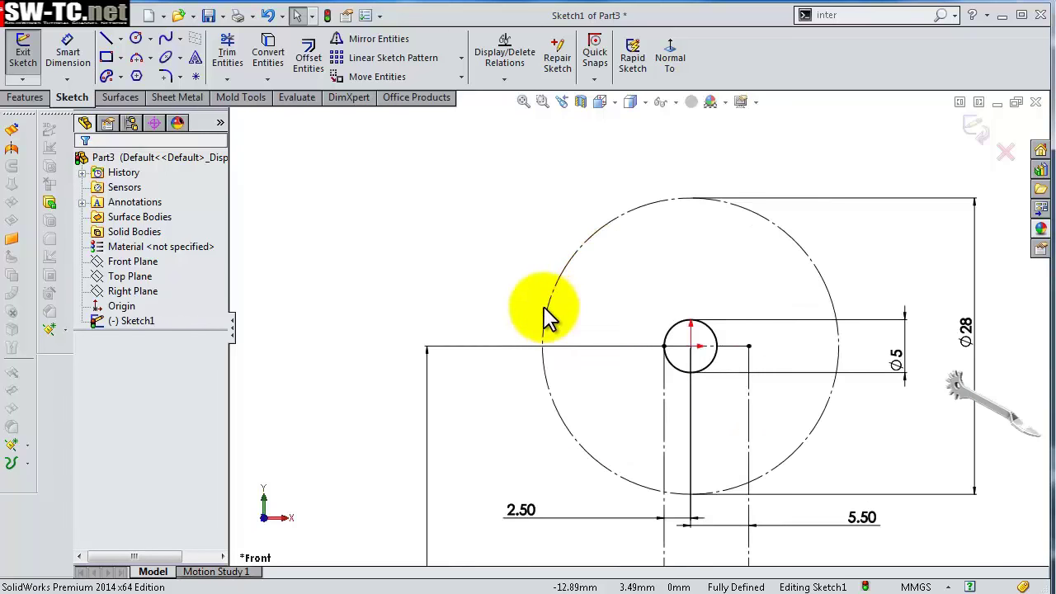
key(s)
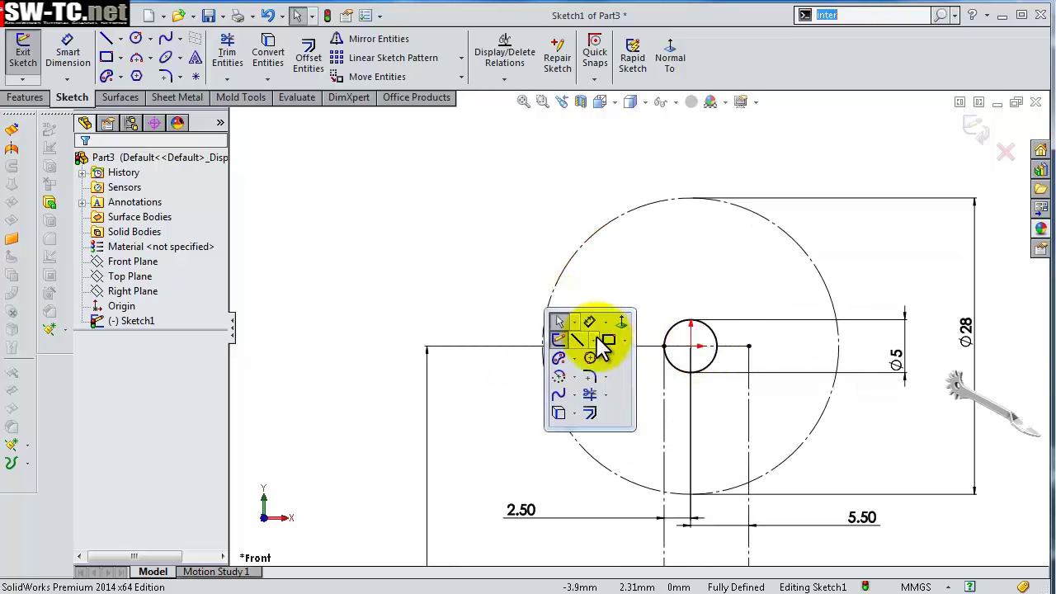
click(616, 378)
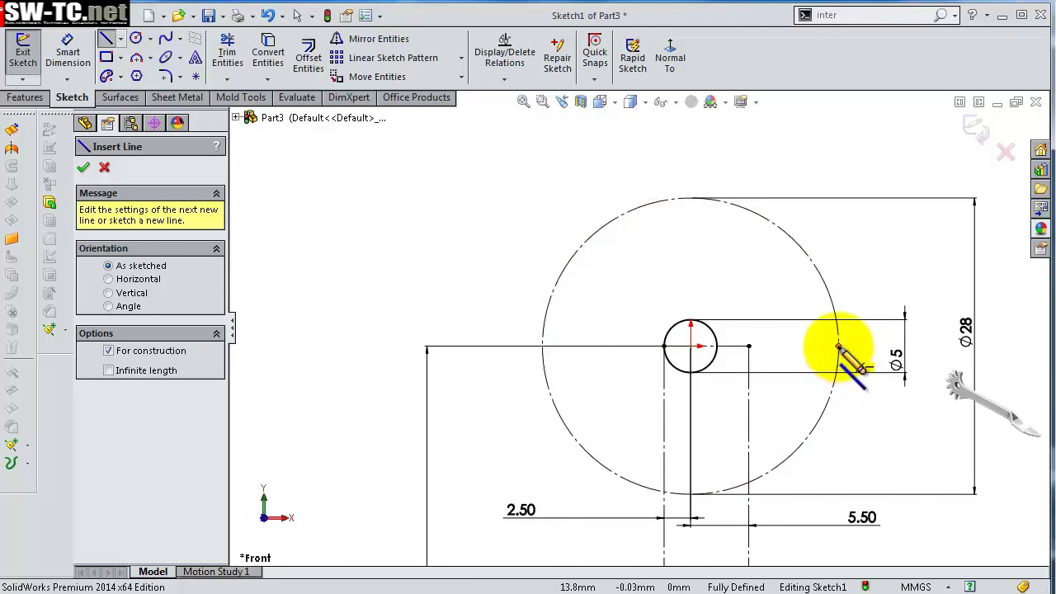
click(838, 347)
click(542, 347)
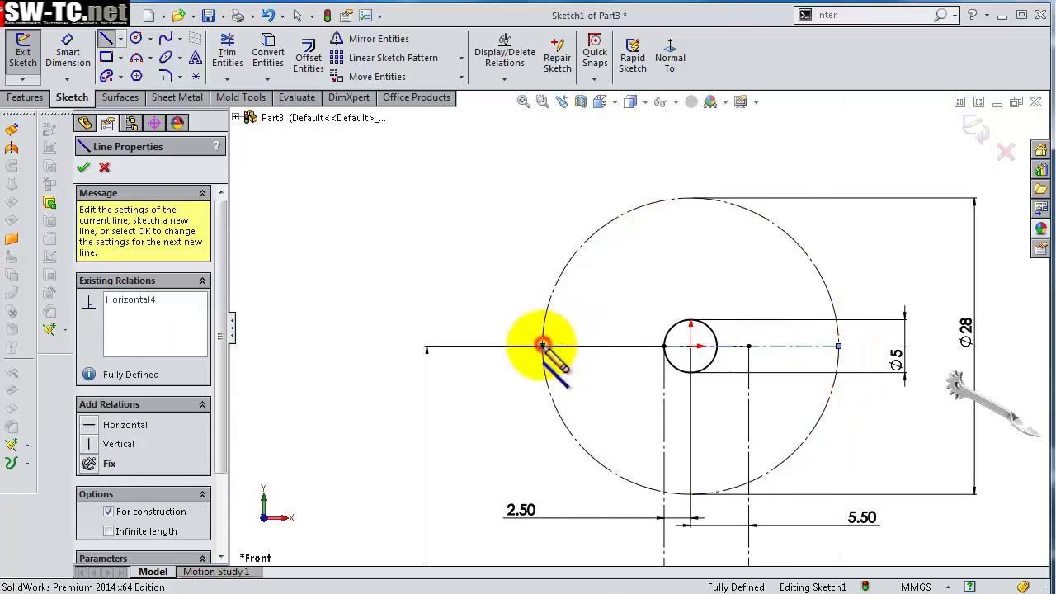
key(Escape)
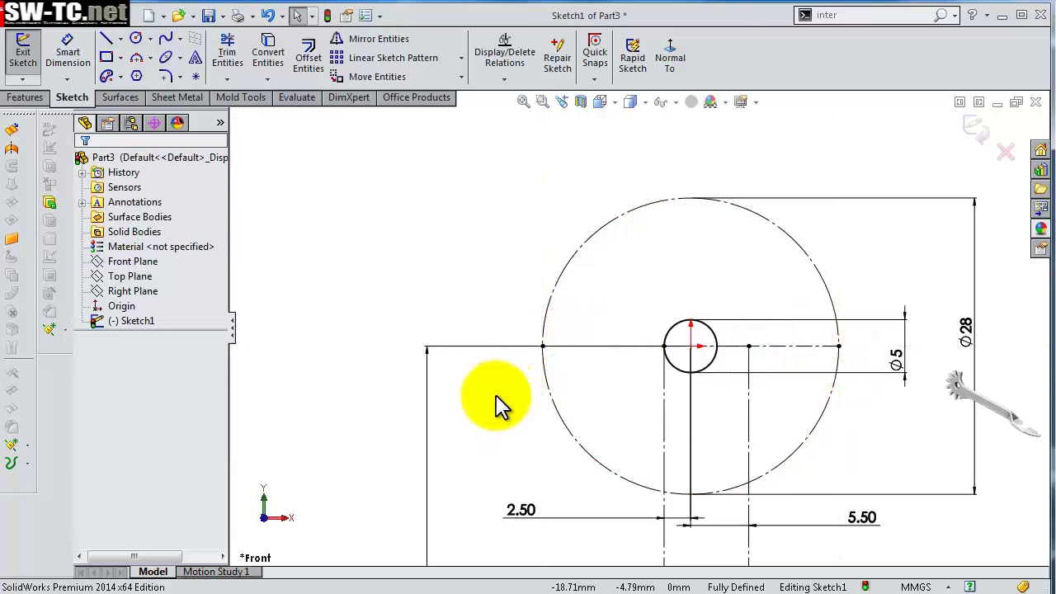
- Move the 54 dimension to the right side of the sketch
key(f)
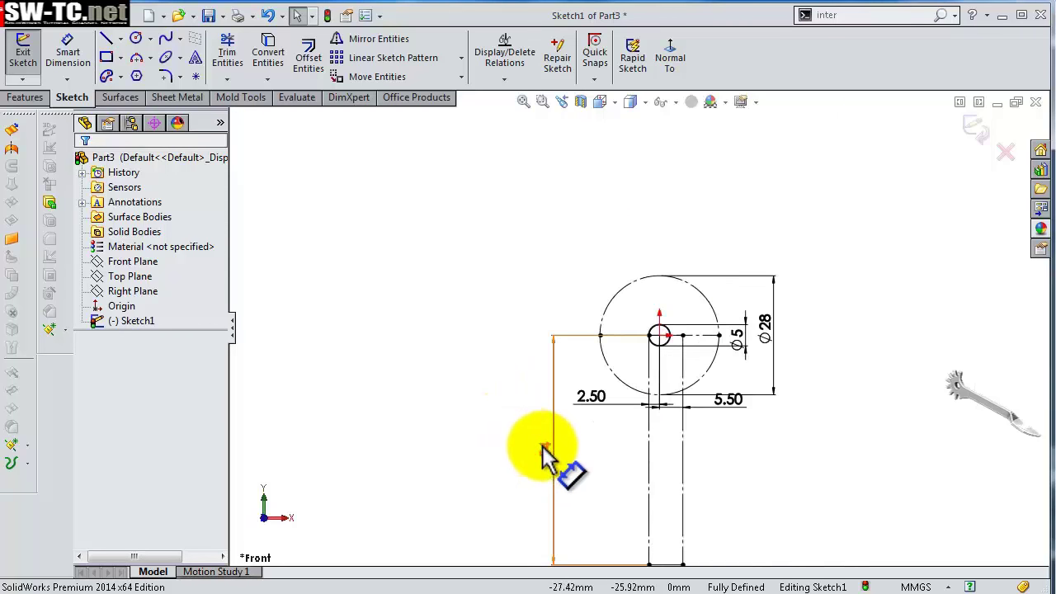
drag(545, 450, 961, 410)
key(Escape)
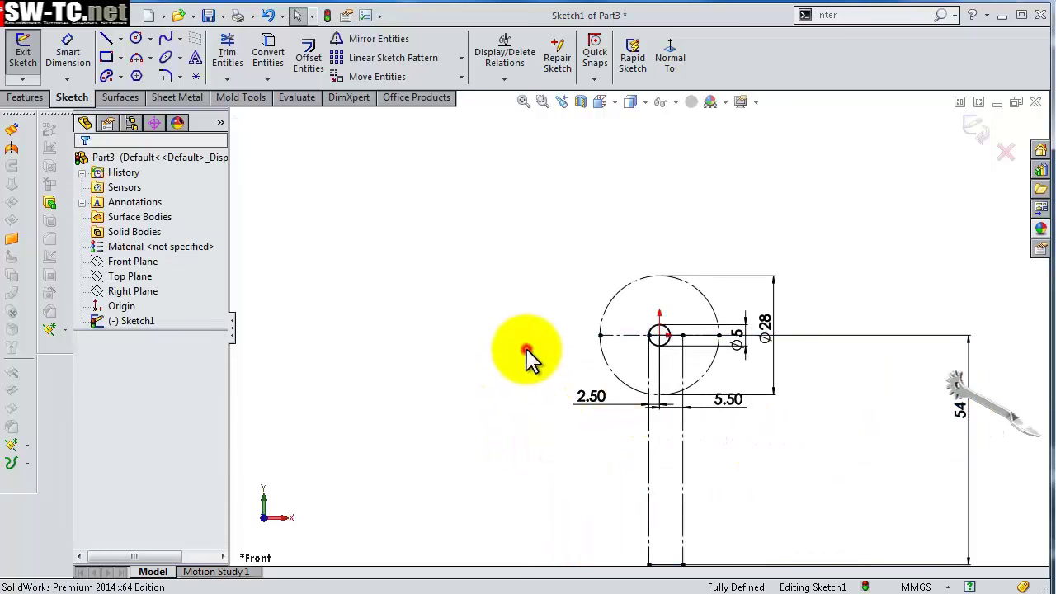
scroll(532, 346, down, 3)
scroll(734, 317, down, 2)
scroll(746, 330, up, 1)
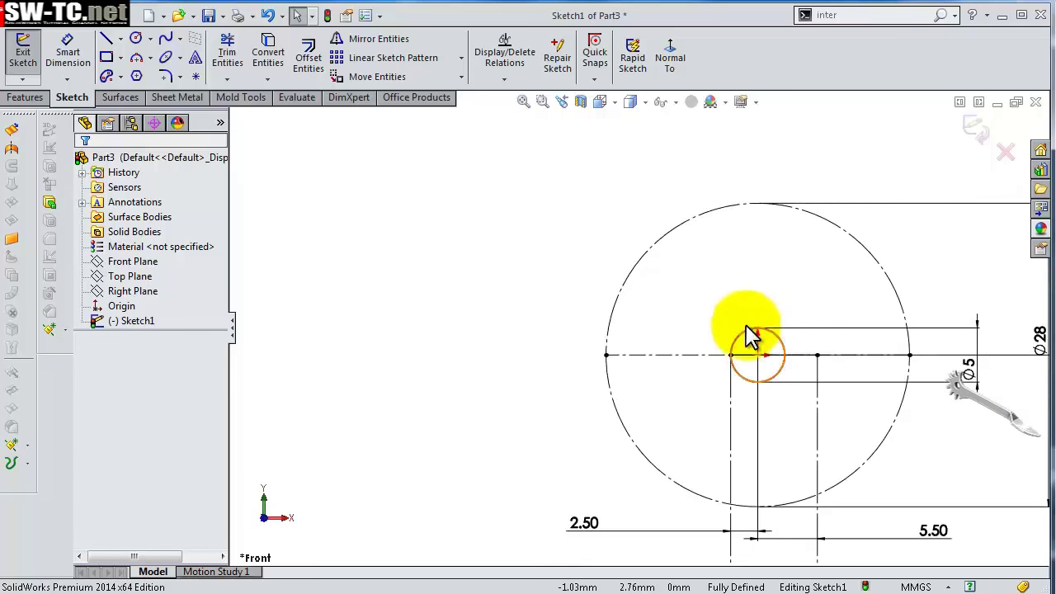
- Sketch a U-shaped slot: short upper line, tangent arc, and lower line
key(s)
click(768, 357)
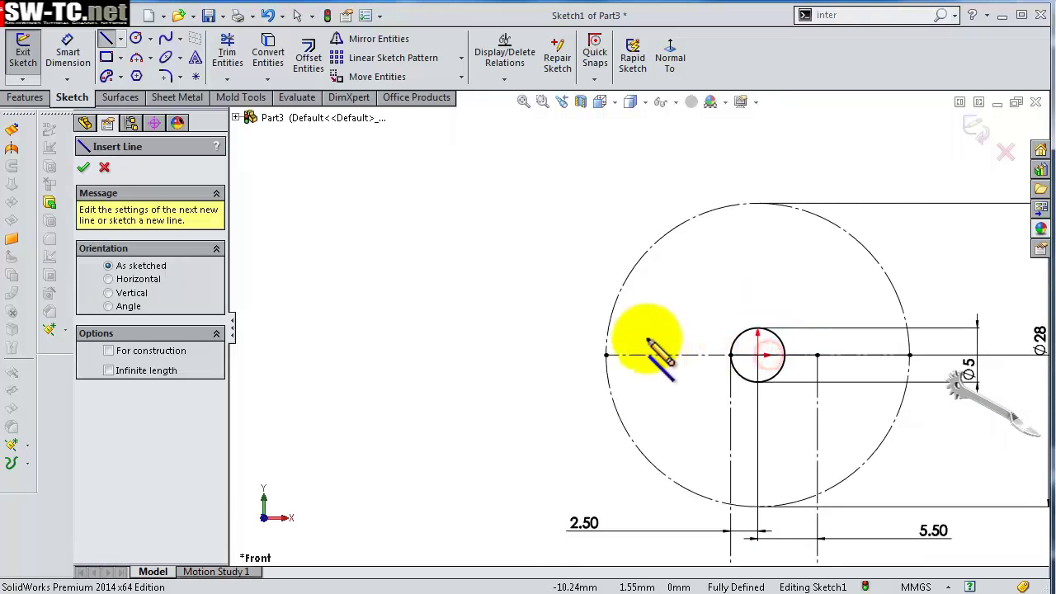
scroll(645, 342, down, 3)
click(649, 347)
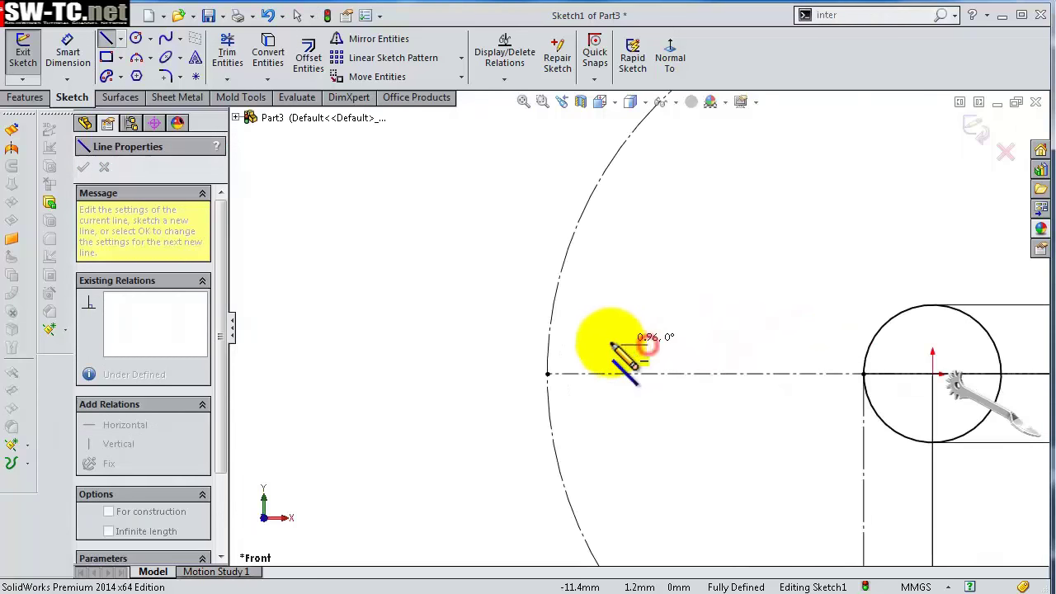
click(600, 344)
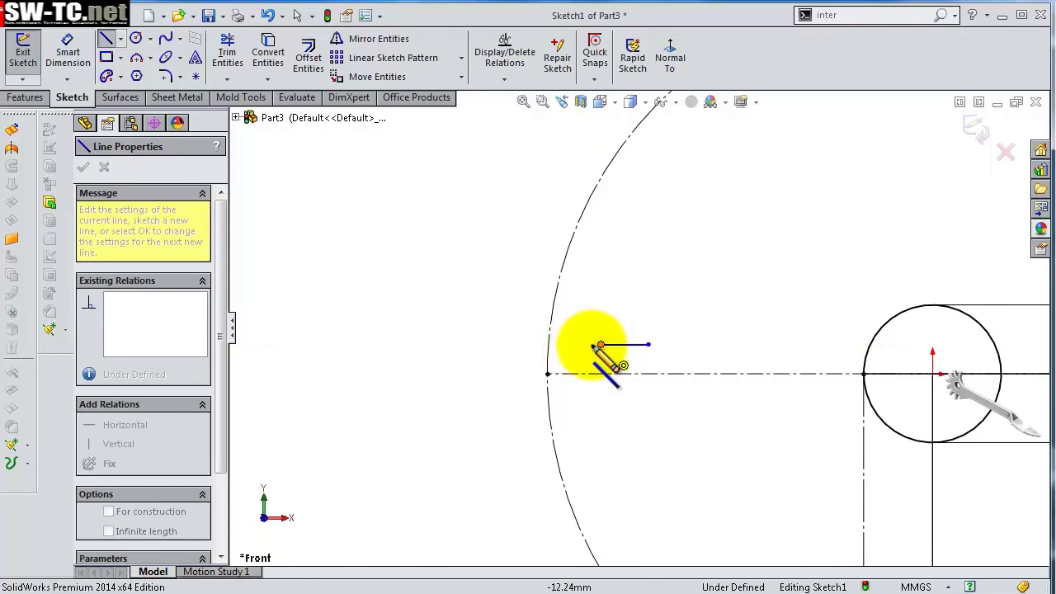
key(a)
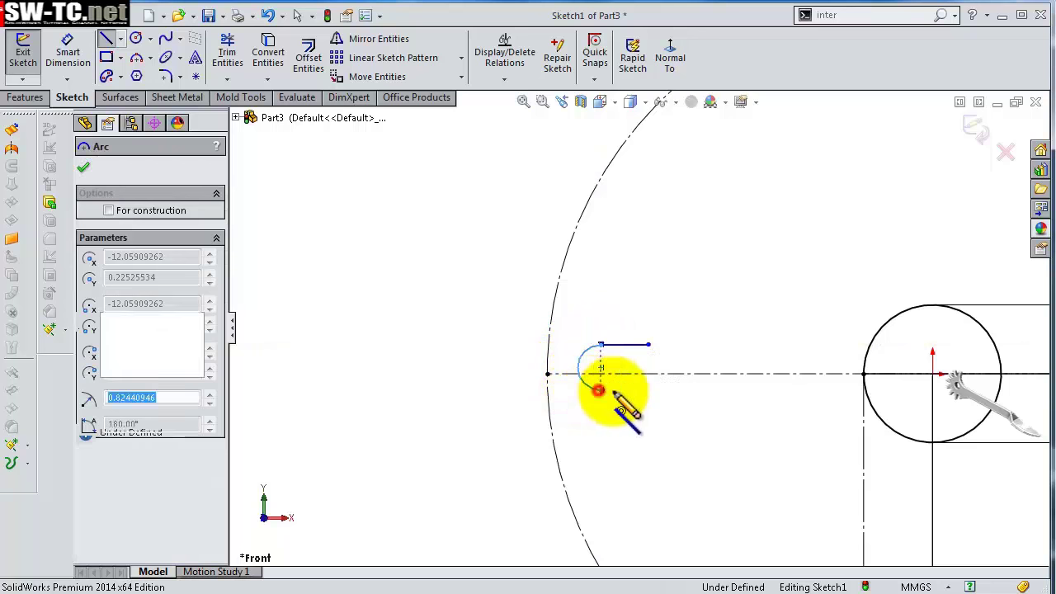
click(600, 388)
double_click(650, 393)
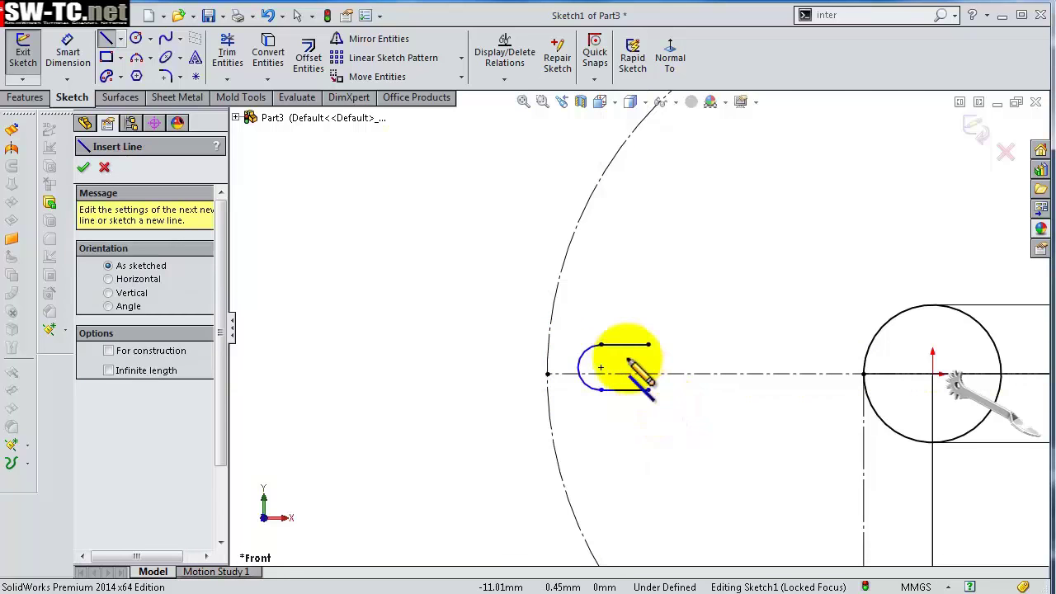
- Dimension the gap between the slot's top and bottom lines to 2.95 mm
scroll(629, 356, down, 2)
scroll(623, 352, down, 1)
scroll(619, 347, down, 1)
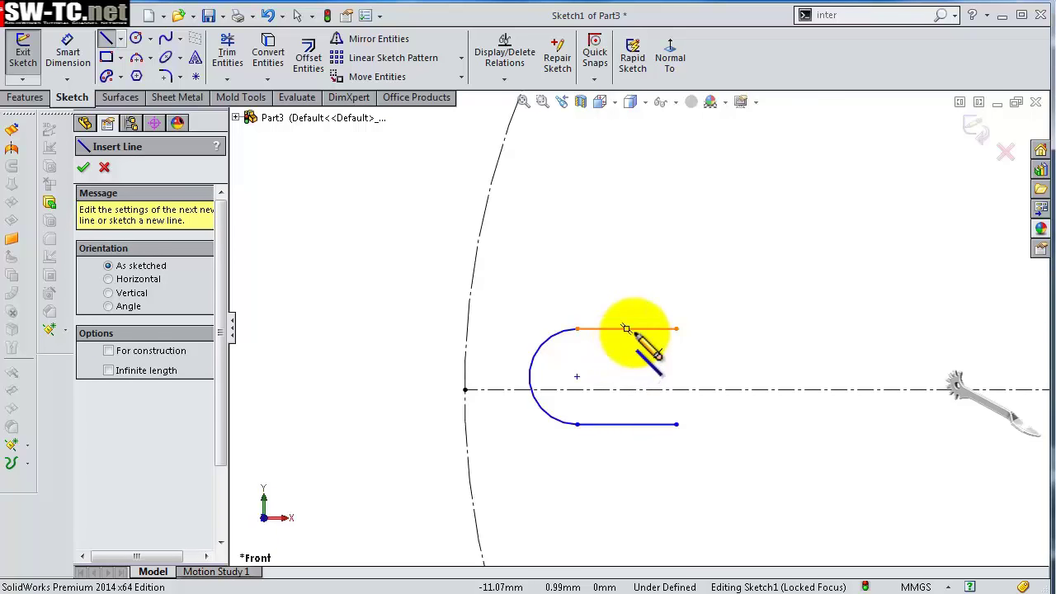
right_click(627, 329)
click(677, 350)
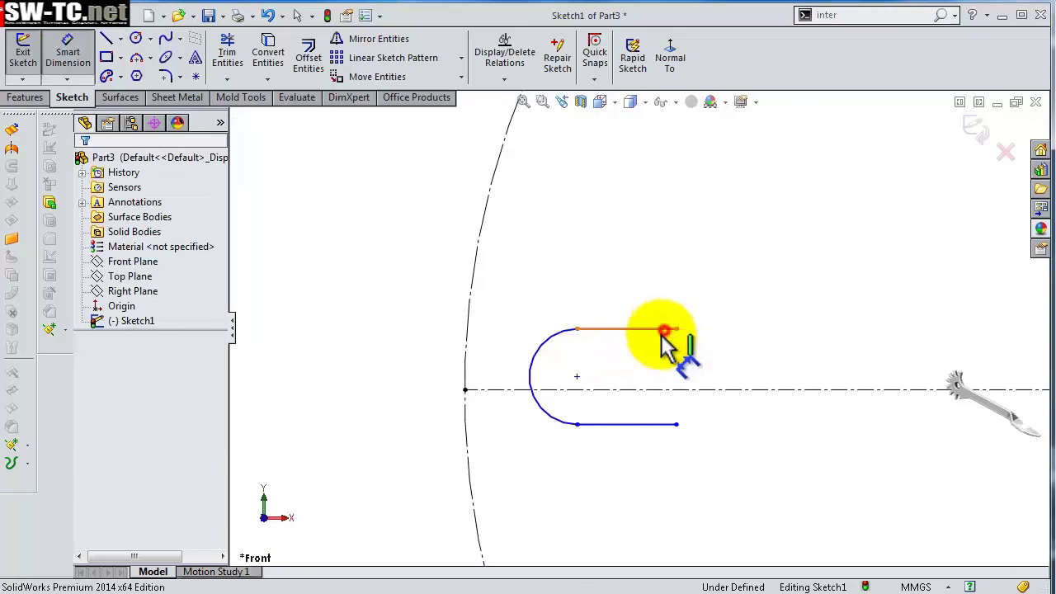
click(663, 330)
click(658, 424)
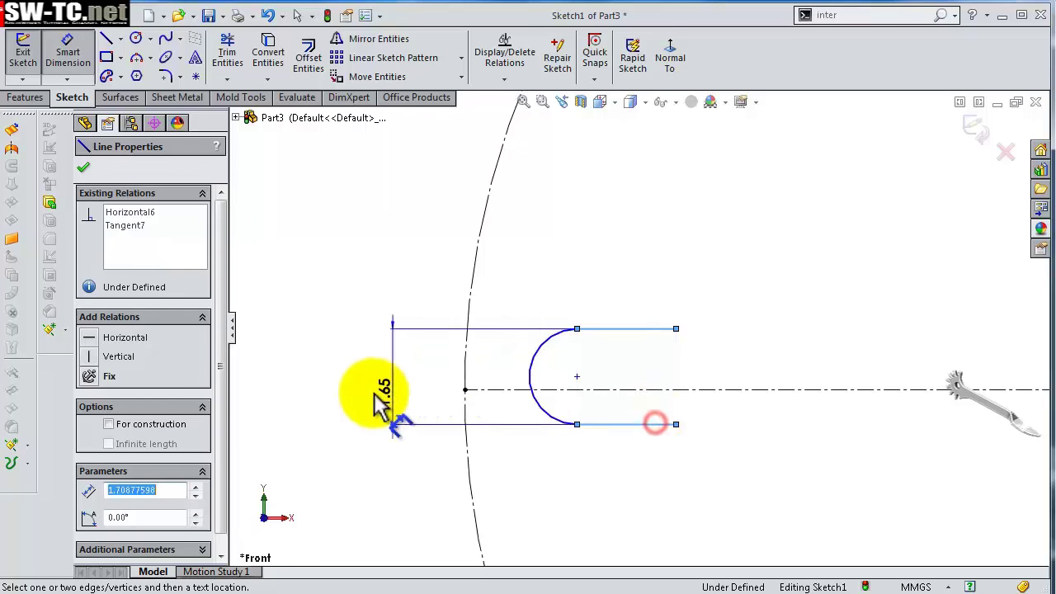
click(370, 395)
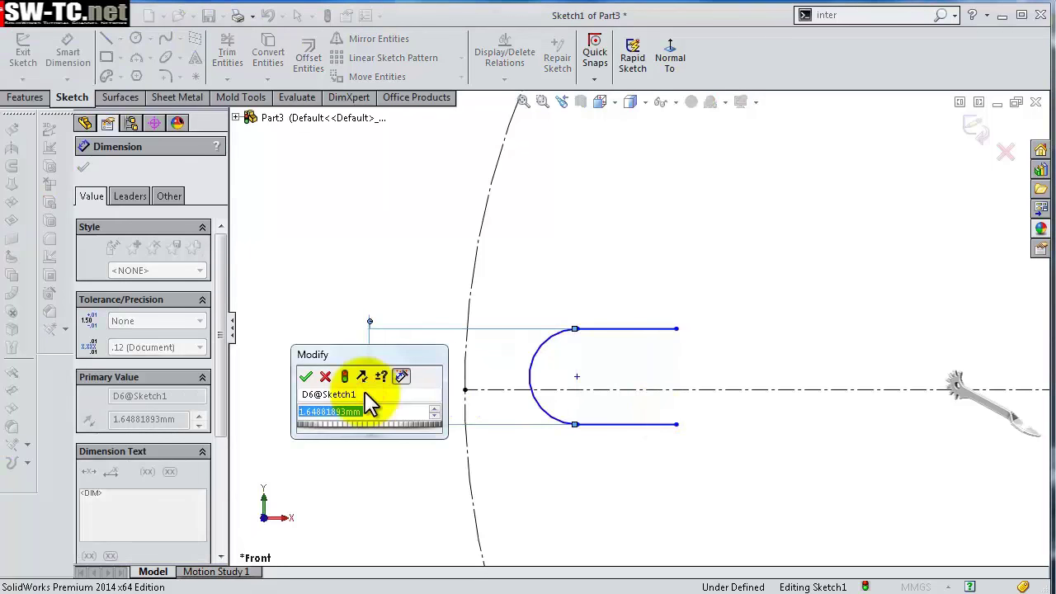
text(2.95)
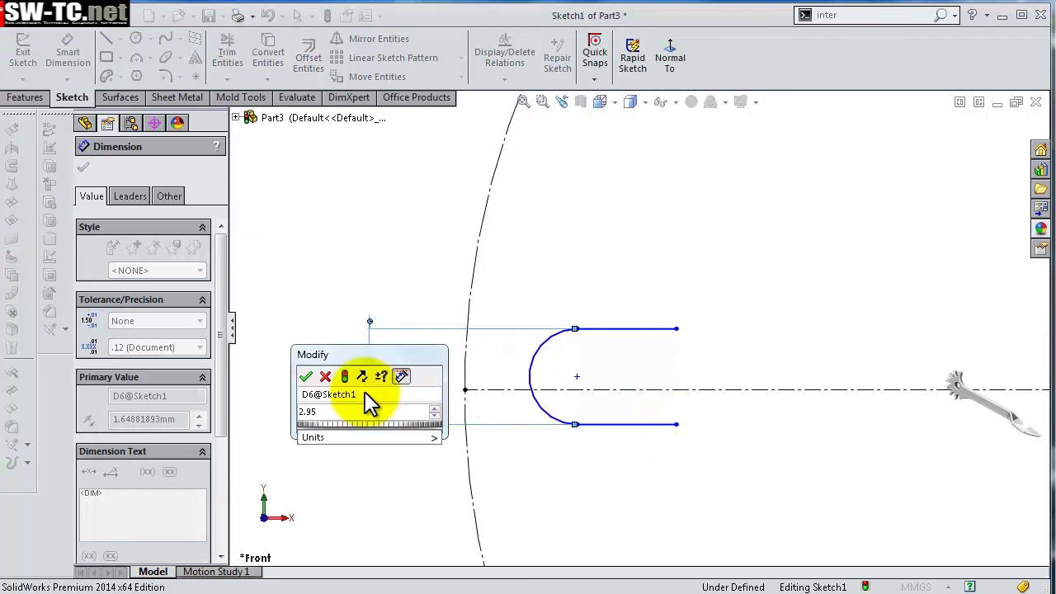
key(Return)
click(739, 322)
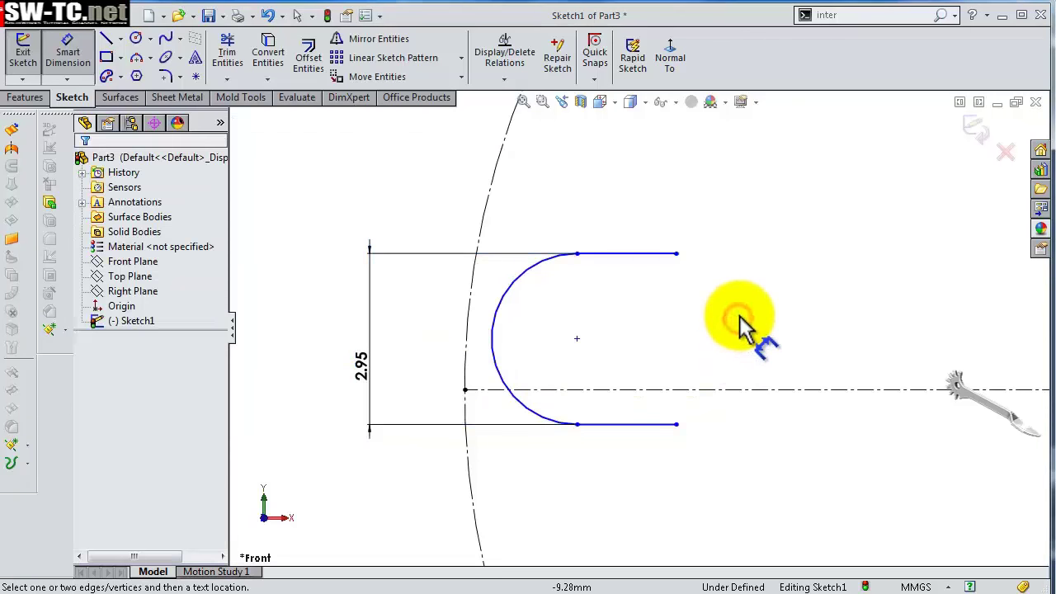
key(Escape)
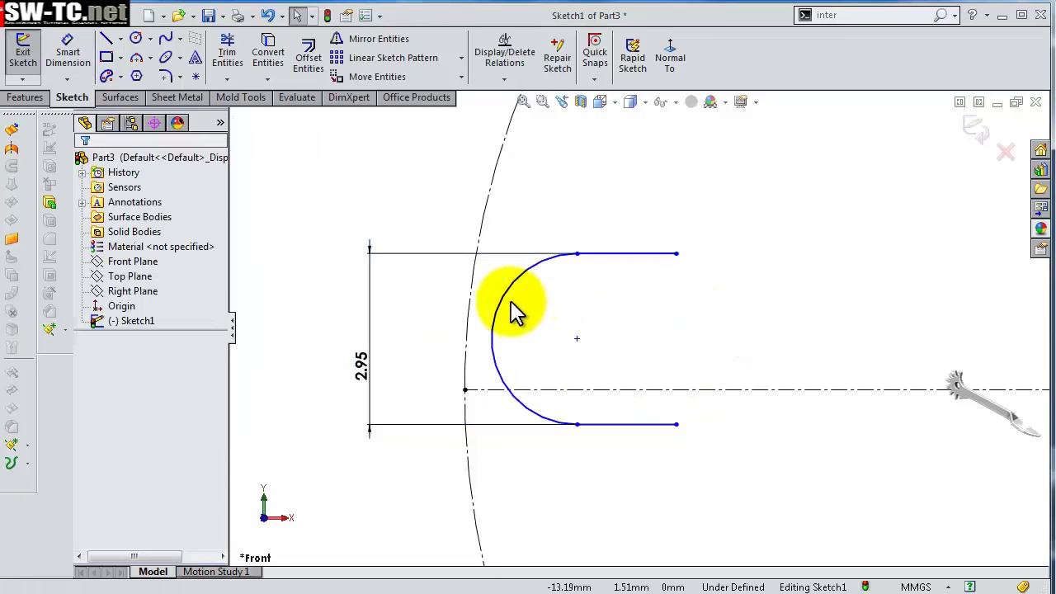
- Make the slot's end arc tangent to the outer arc and its lines symmetric about the centerline
click(502, 297)
ctrl+click(472, 299)
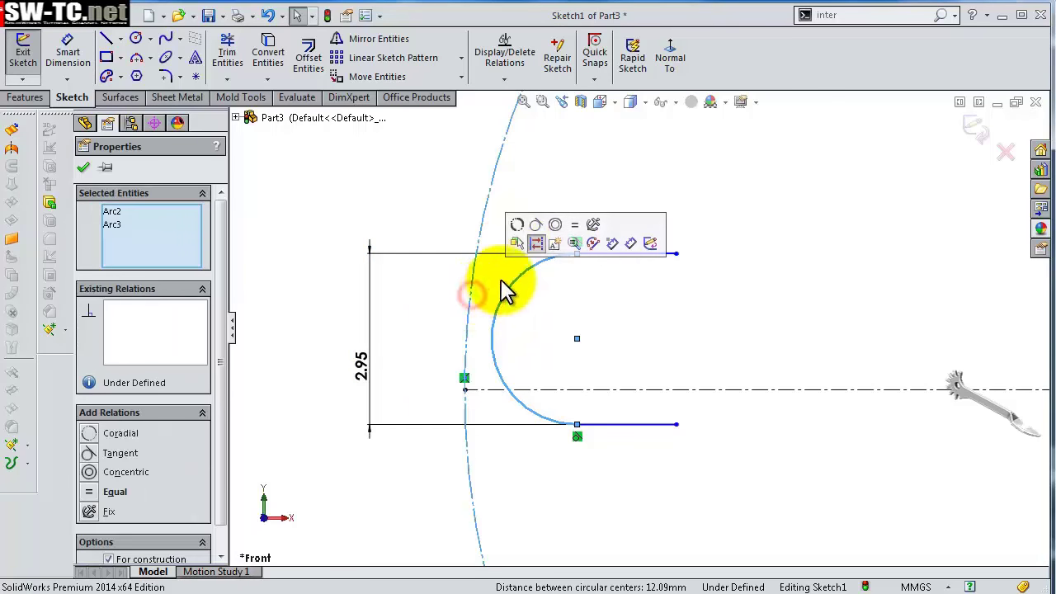
click(535, 224)
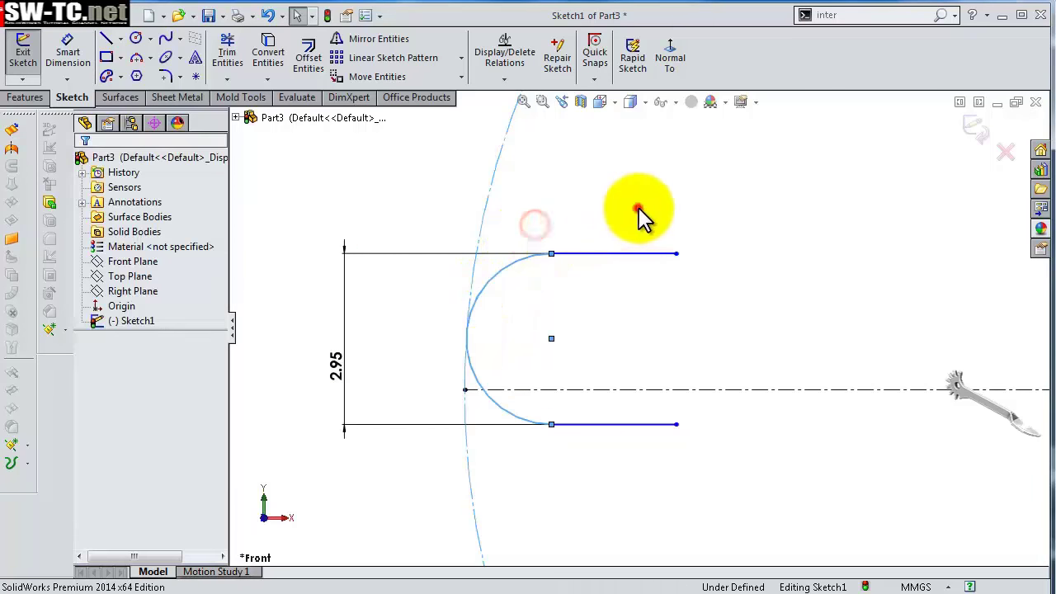
click(636, 254)
ctrl+click(638, 423)
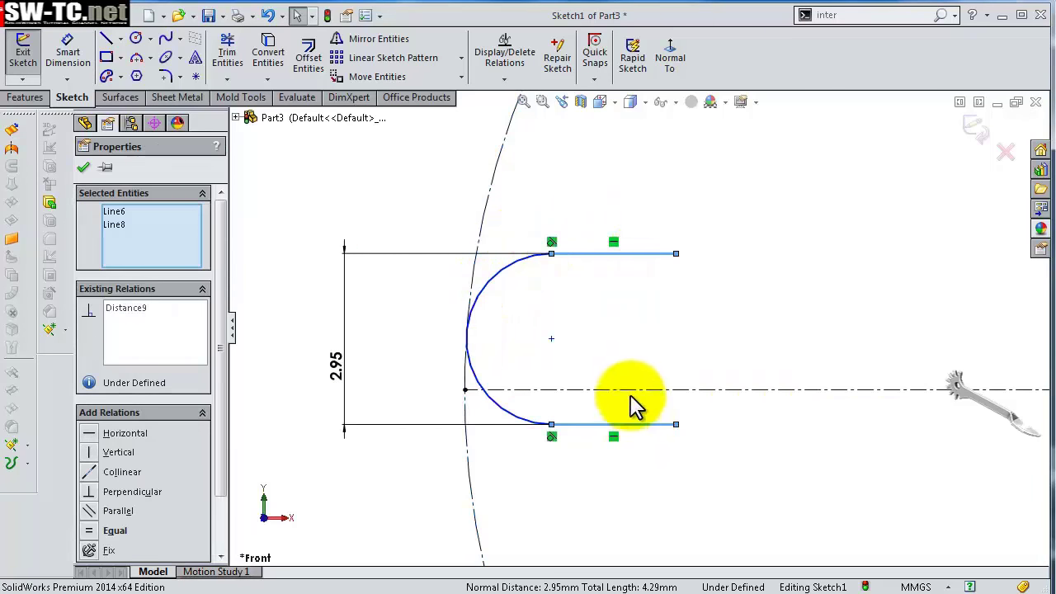
ctrl+click(634, 388)
click(767, 326)
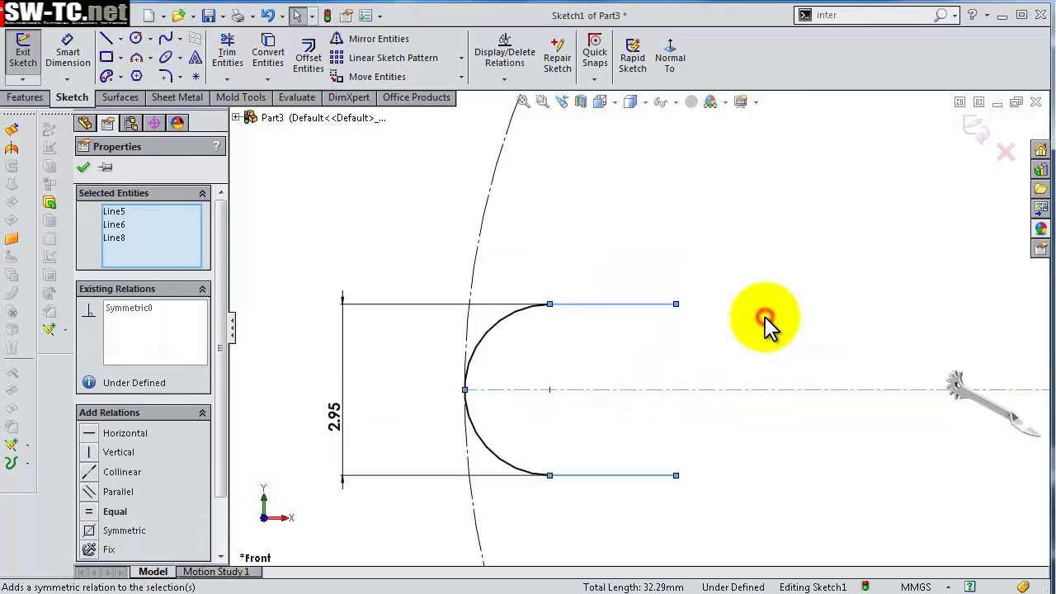
click(805, 278)
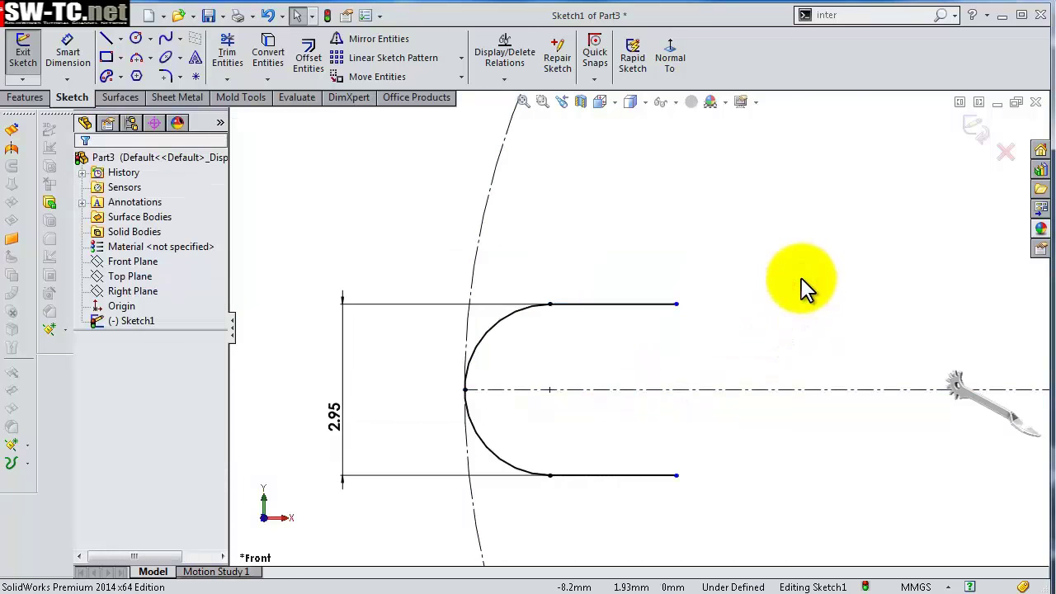
- Dimension the slot's top line to 3.29 mm
key(s)
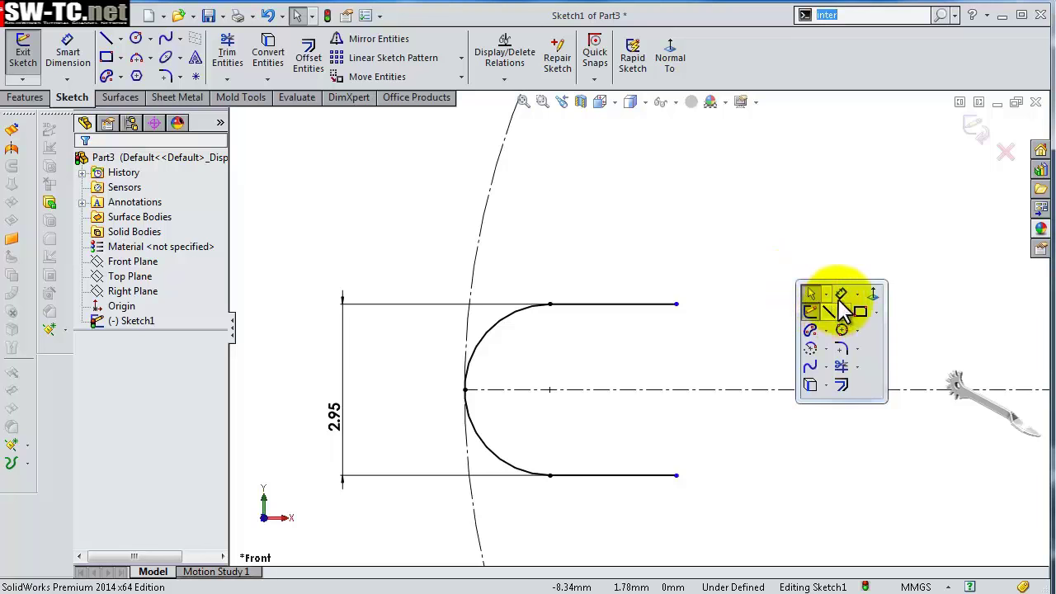
click(840, 298)
click(662, 305)
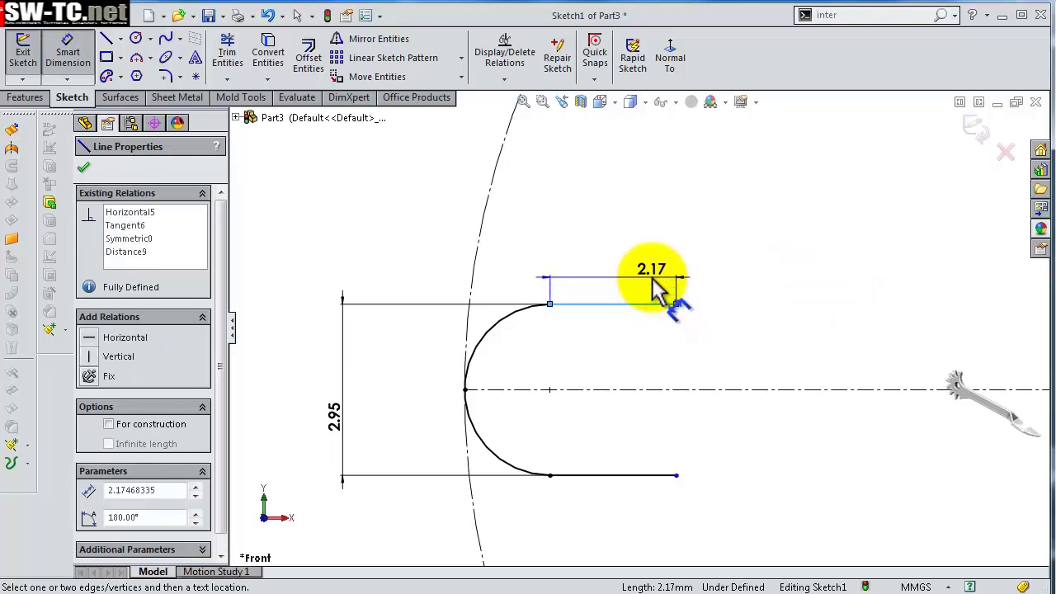
click(658, 285)
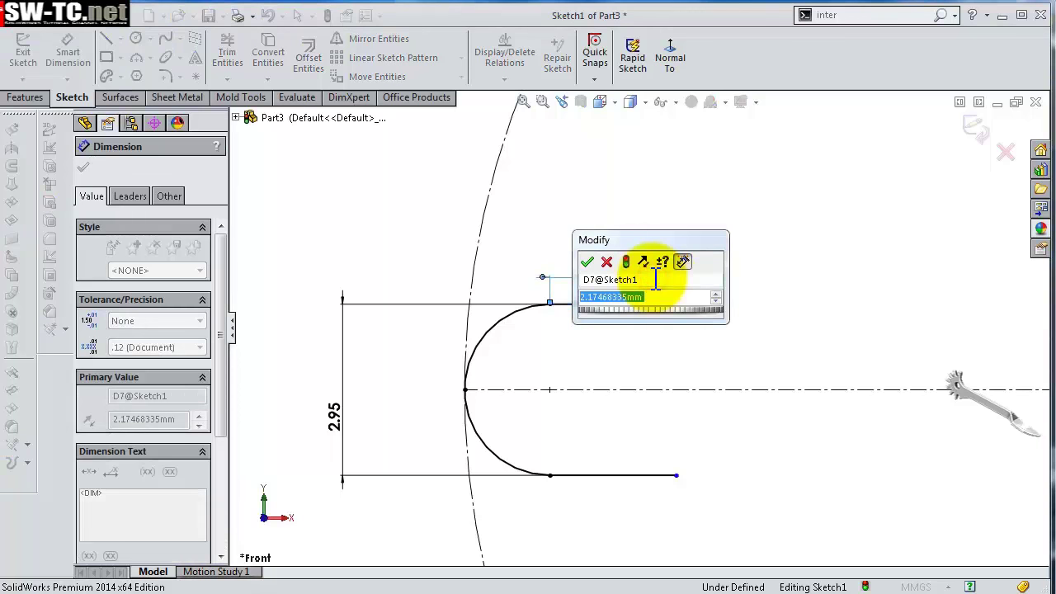
text(3.29)
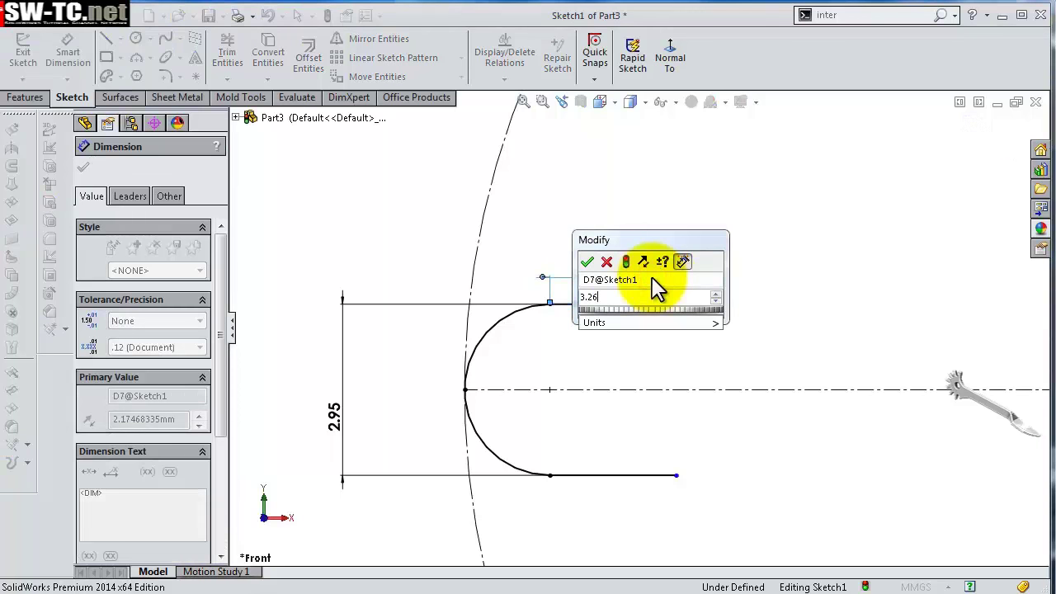
key(Return)
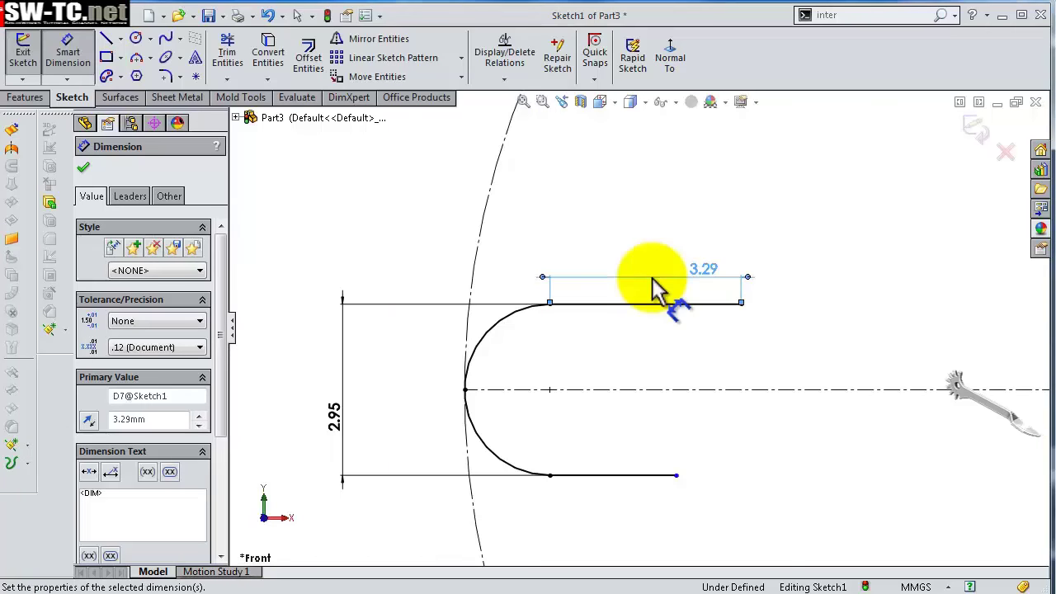
click(675, 207)
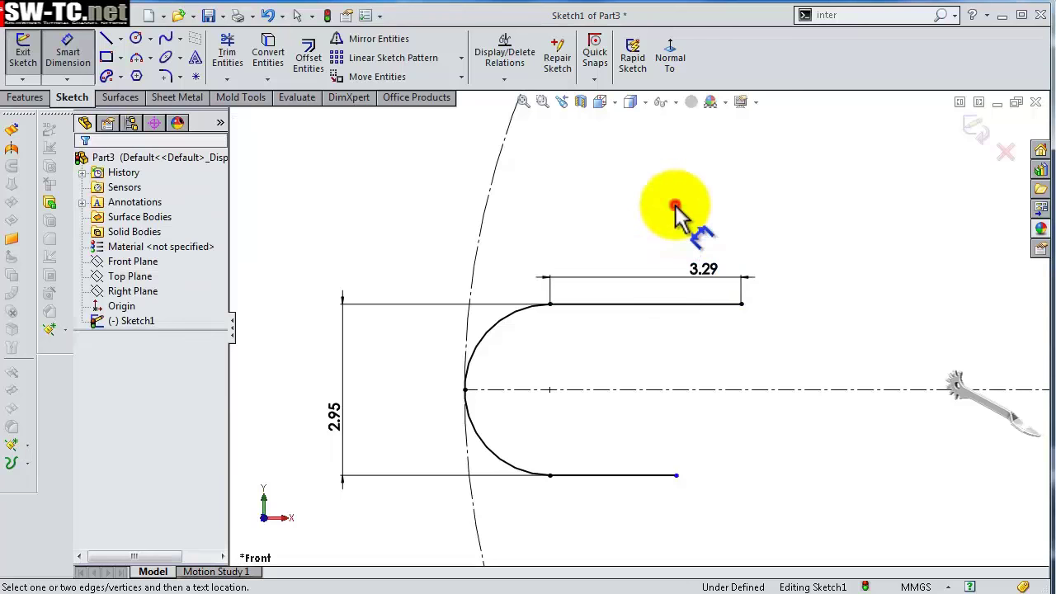
key(Escape)
- Make the two slot lines equal and move the 3.29 dimension further left
click(678, 315)
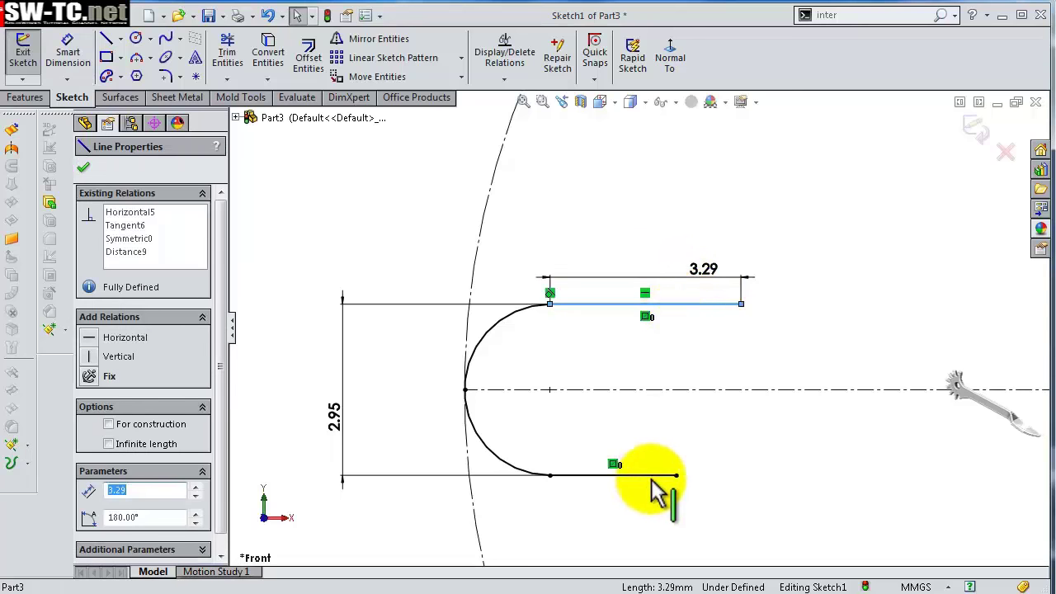
ctrl+click(660, 476)
click(792, 406)
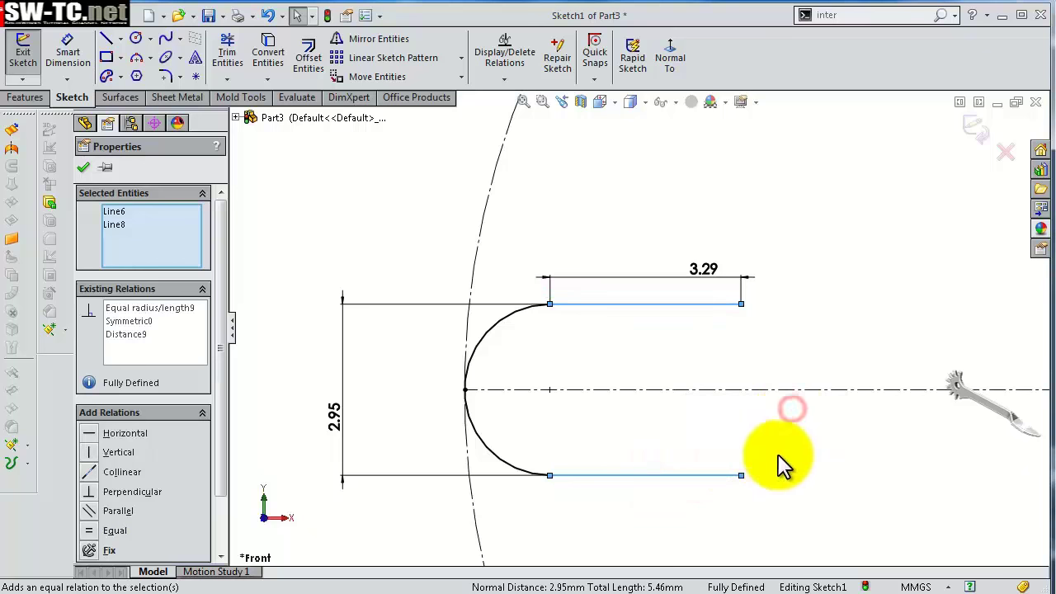
click(797, 433)
scroll(786, 317, up, 1)
drag(693, 280, 316, 337)
scroll(768, 271, up, 2)
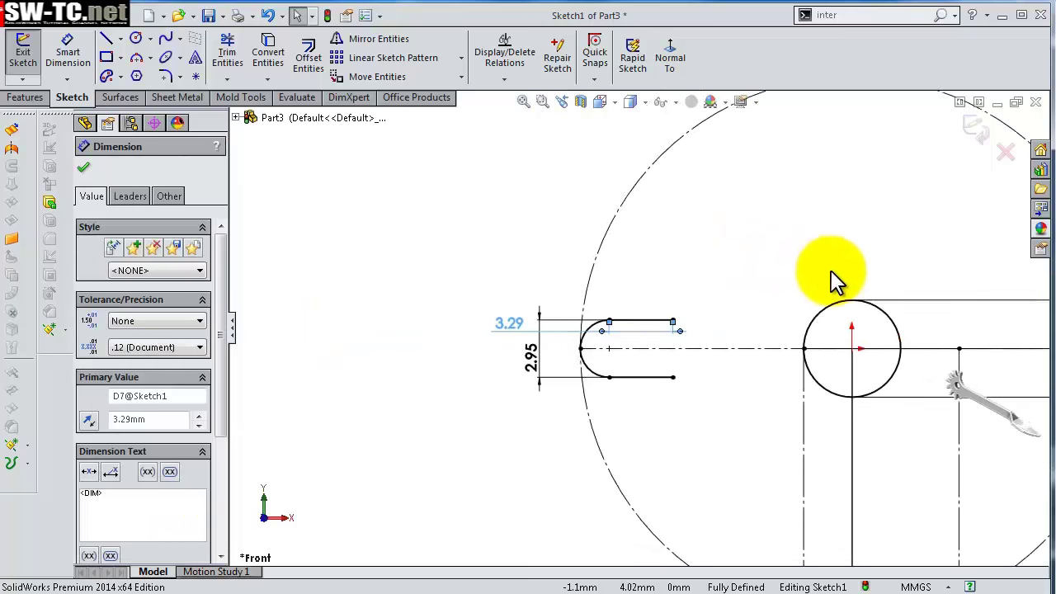
scroll(834, 276, up, 2)
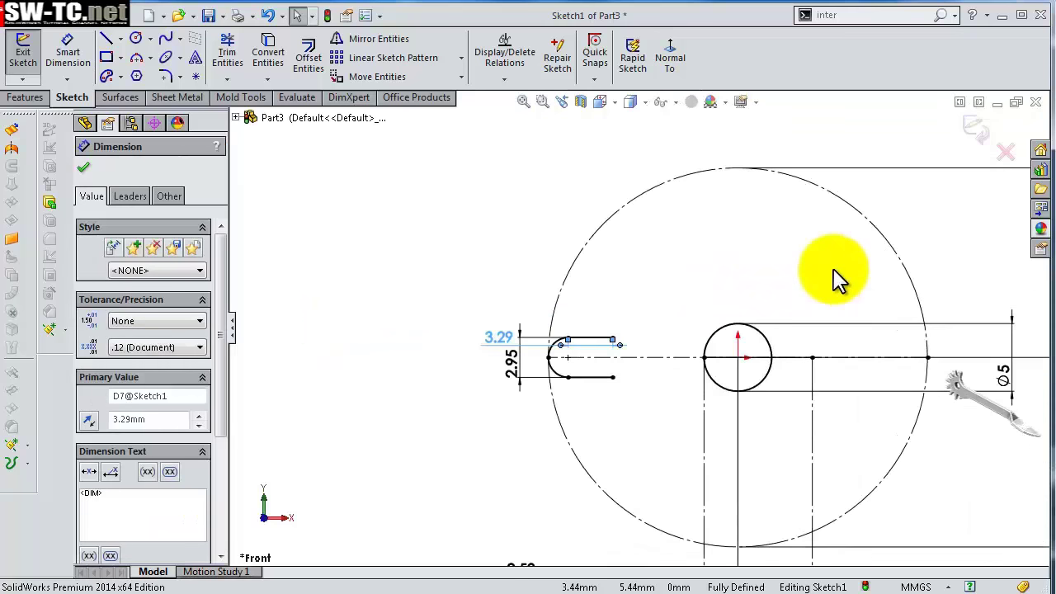
- Start a circular sketch pattern centred on the construction circle with a 180° total angle
click(462, 57)
click(442, 92)
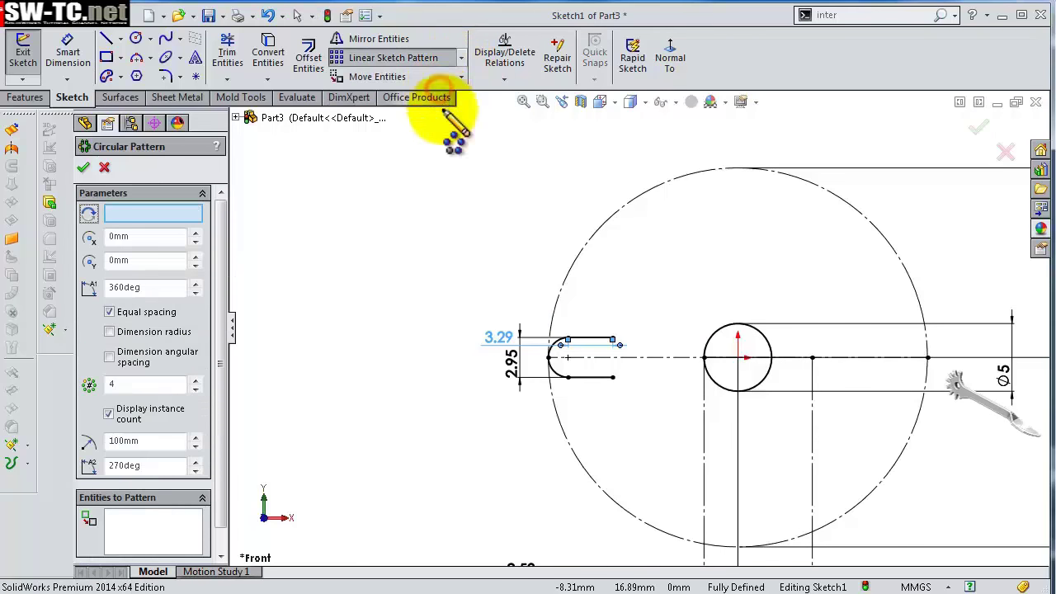
scroll(584, 340, down, 2)
click(586, 345)
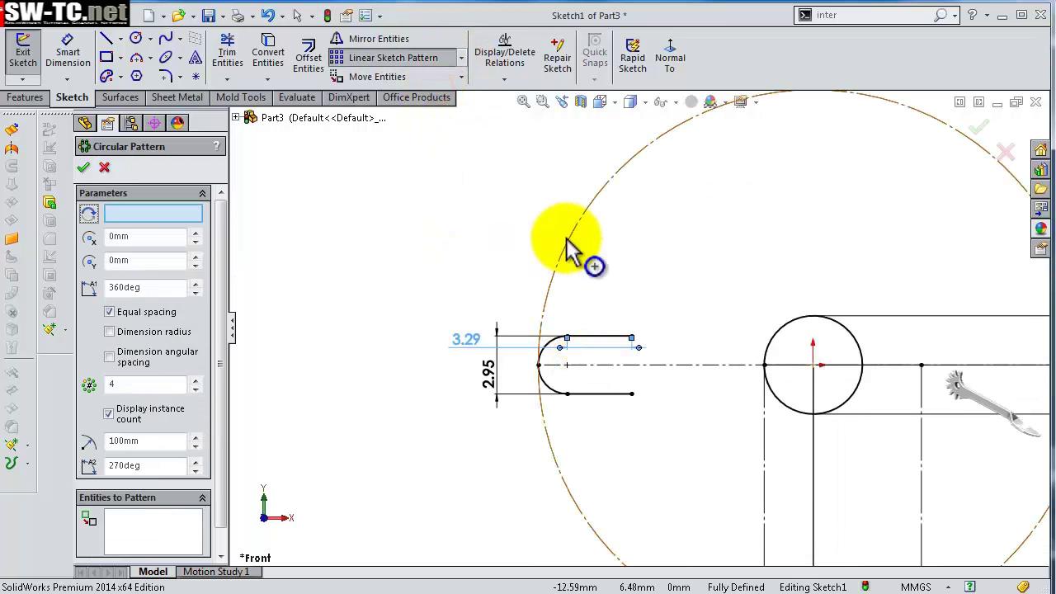
click(568, 239)
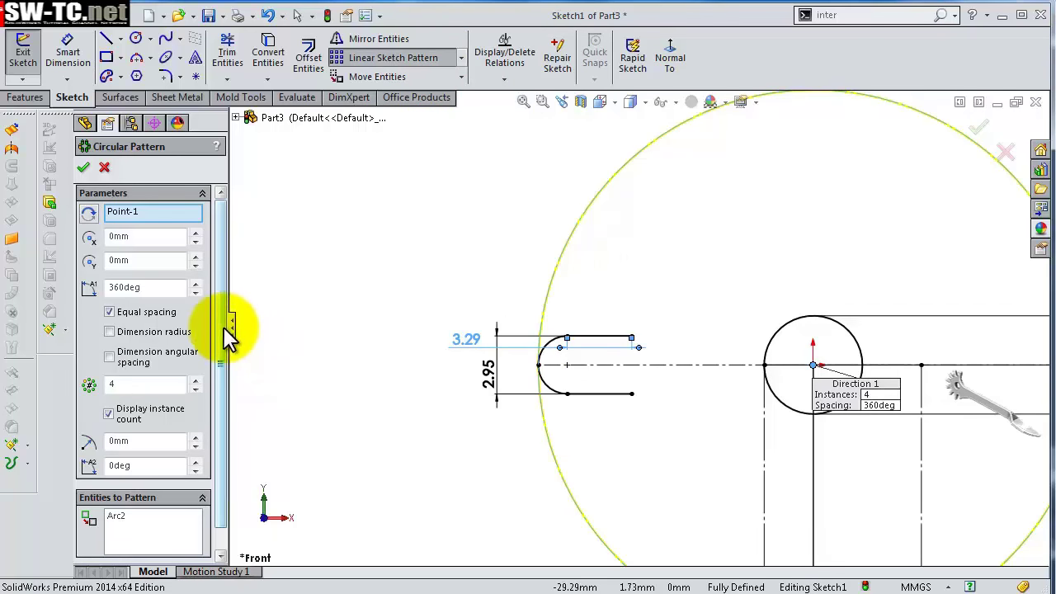
drag(223, 338, 223, 355)
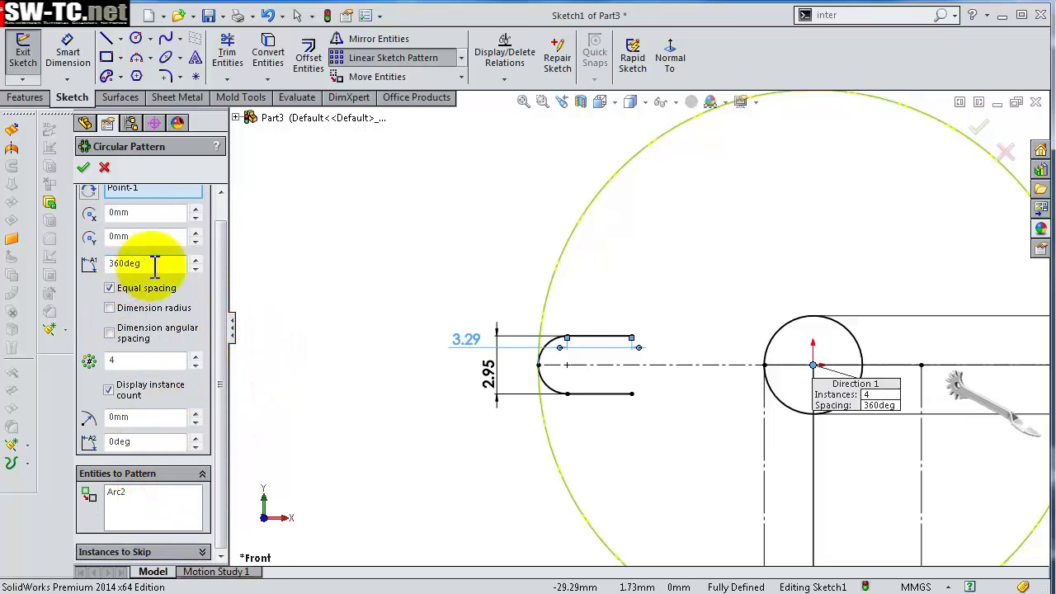
drag(154, 264, 95, 264)
text(180)
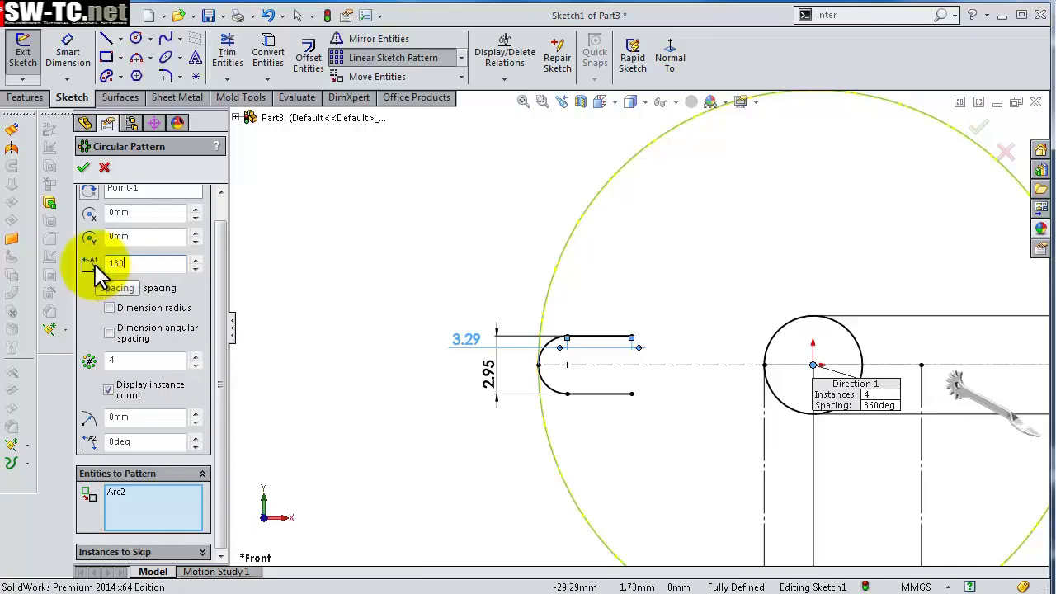
key(Return)
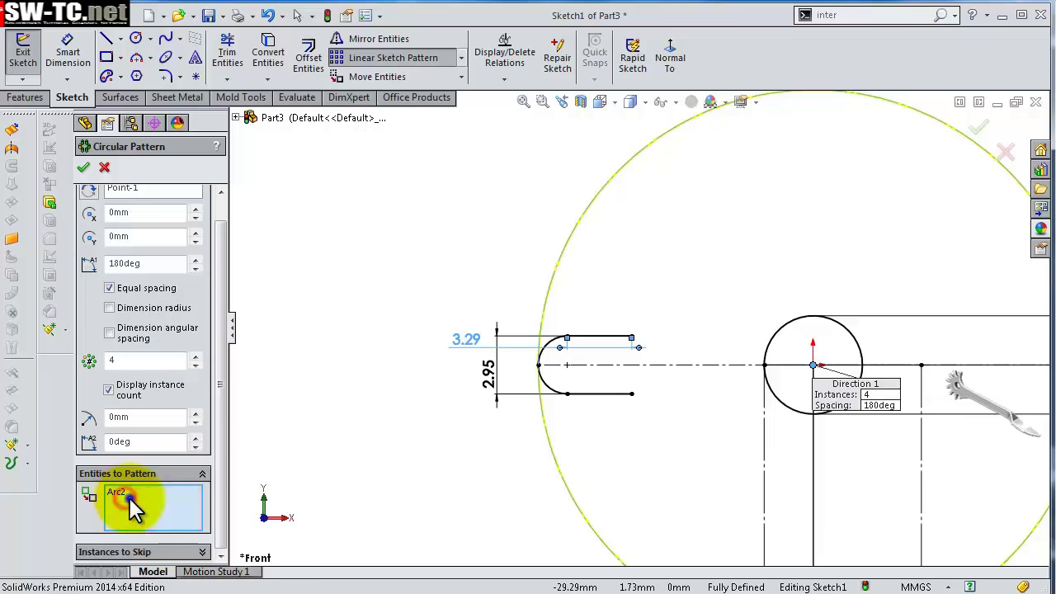
- Pattern the slot's two lines and rounded end as 7 instances and confirm
right_click(129, 506)
click(190, 505)
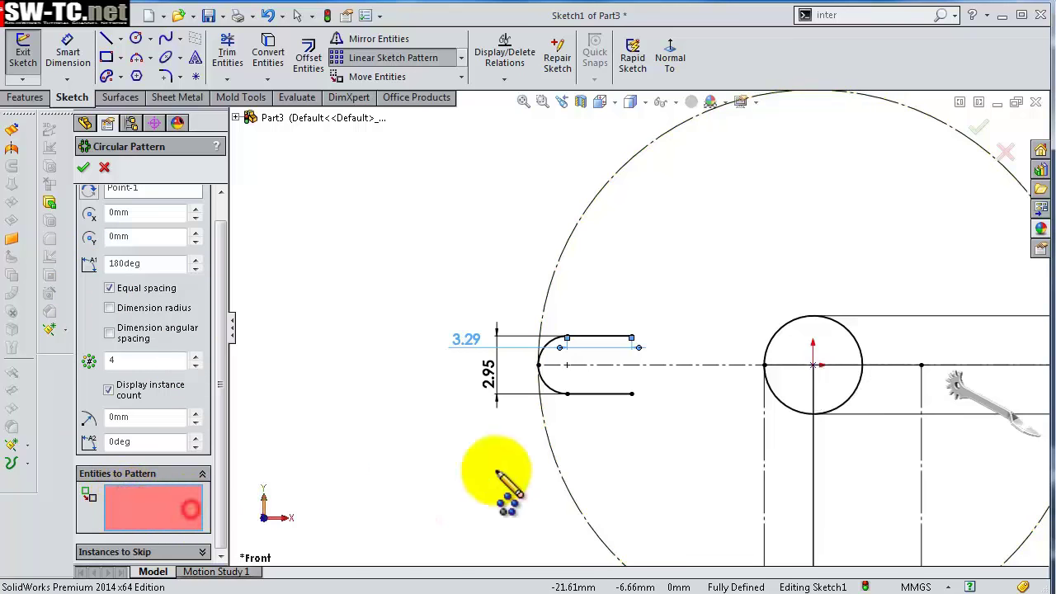
click(593, 395)
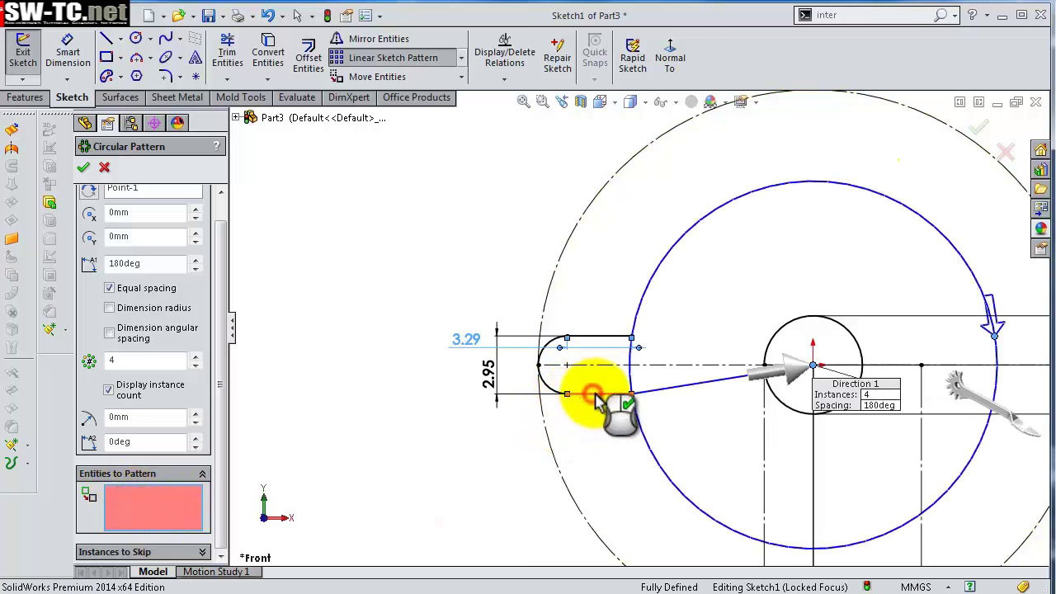
click(612, 345)
click(543, 354)
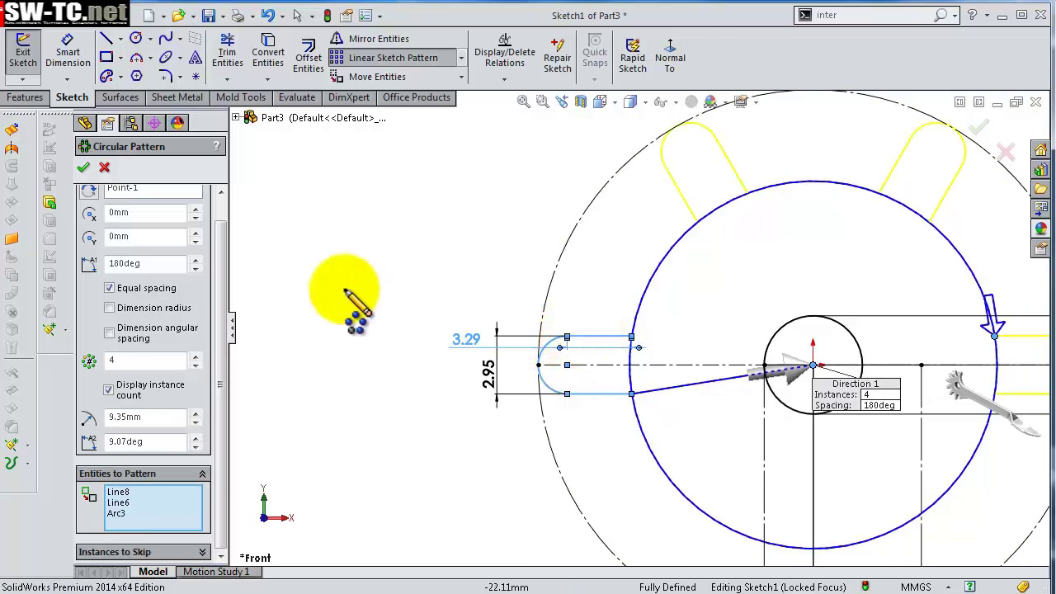
drag(222, 285, 222, 250)
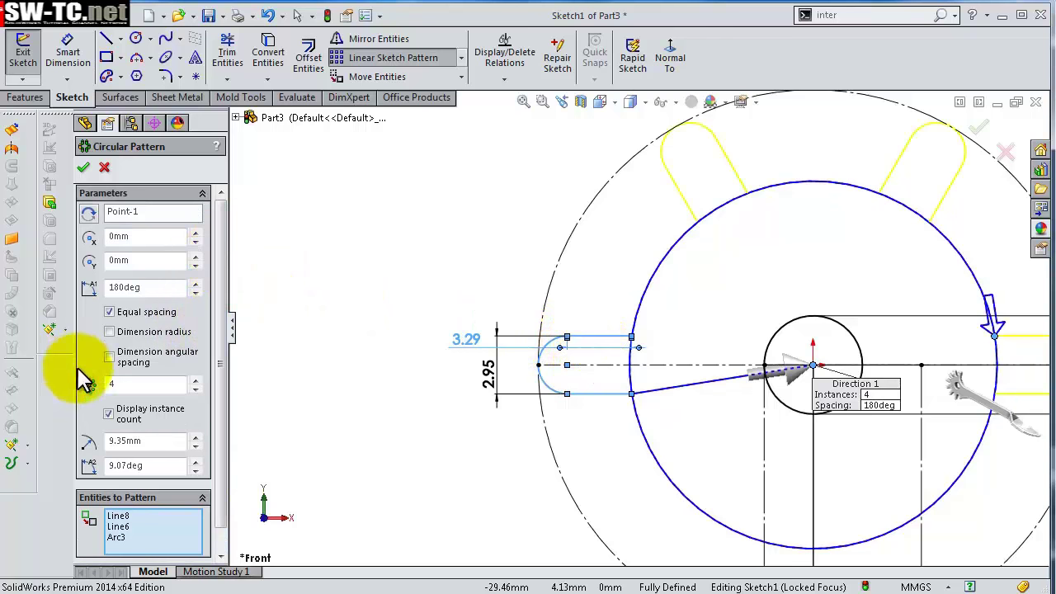
click(196, 380)
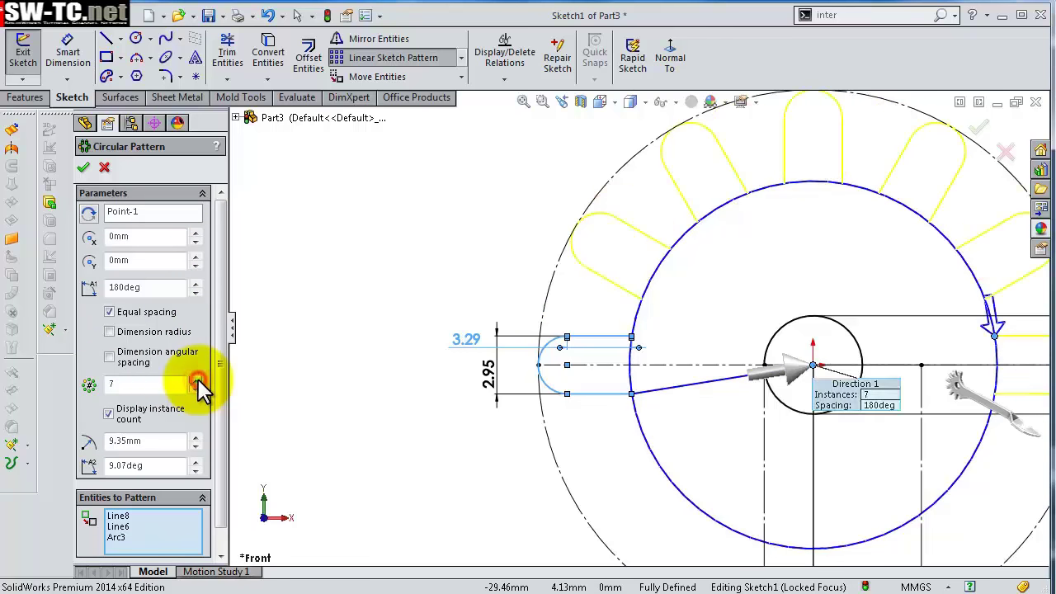
scroll(701, 351, up, 2)
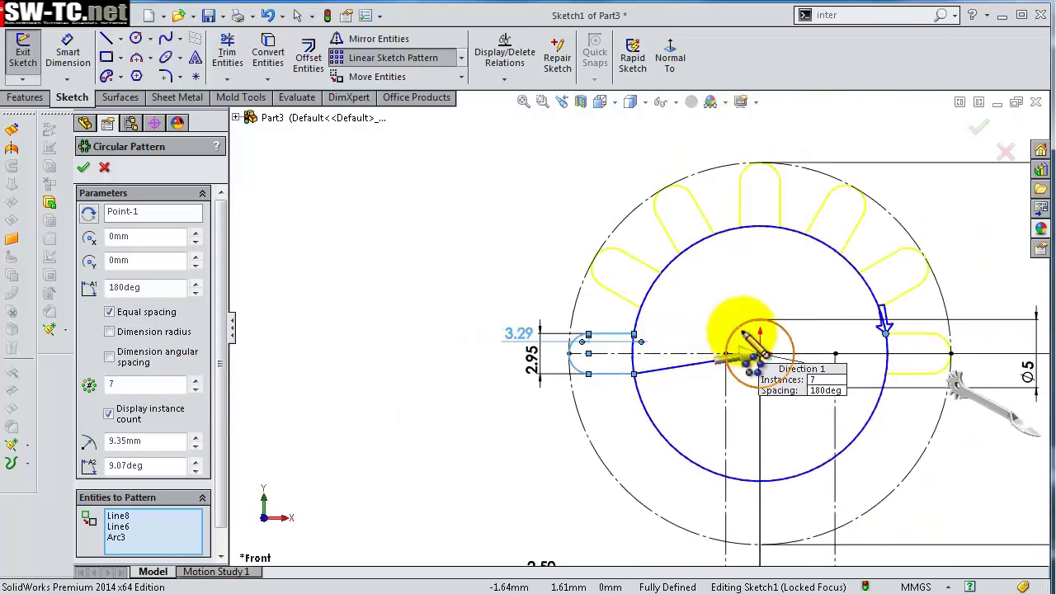
scroll(980, 354, down, 1)
scroll(979, 355, down, 1)
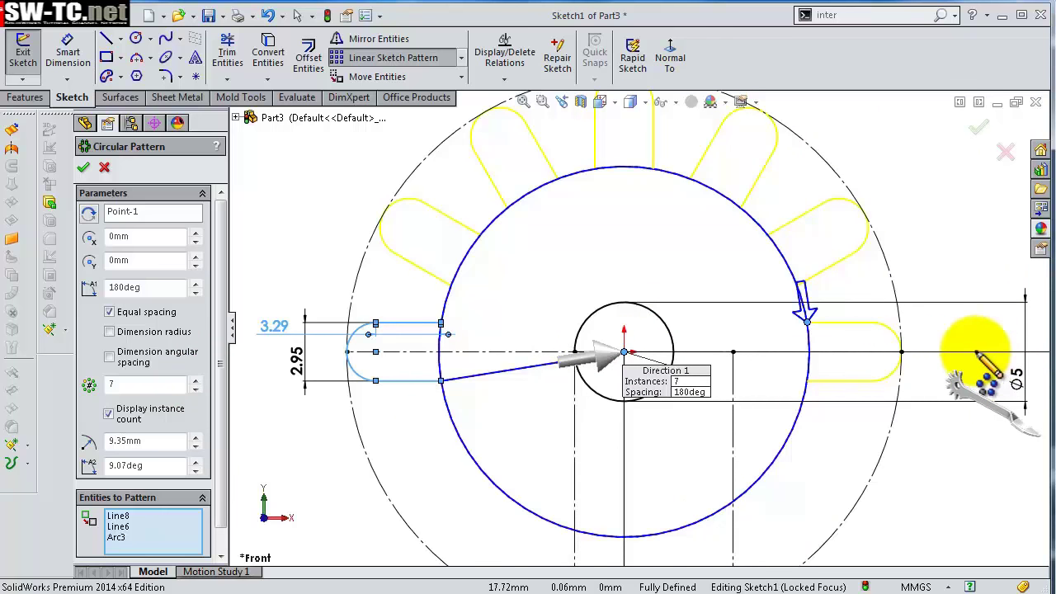
click(83, 168)
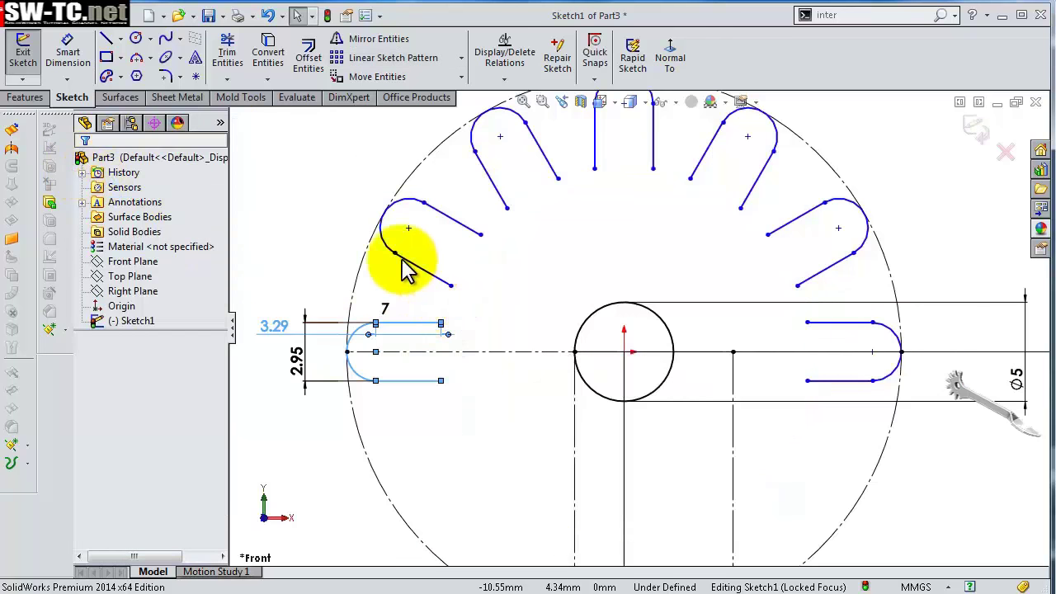
- Draw a tangent arc from the original slot's top edge to the neighbouring slot
scroll(404, 268, down, 1)
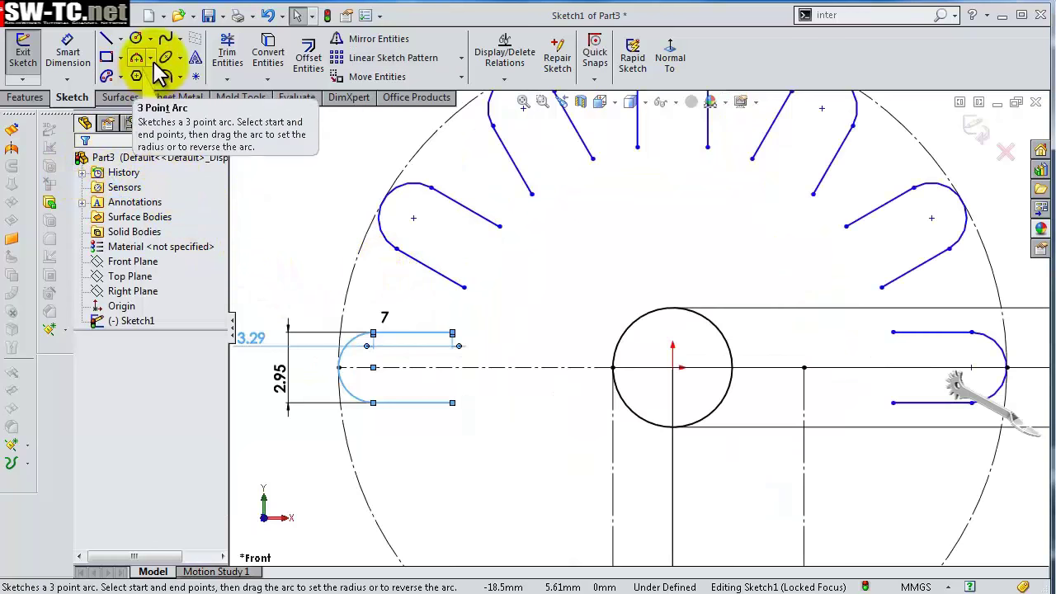
scroll(165, 66, down, 1)
scroll(247, 83, up, 1)
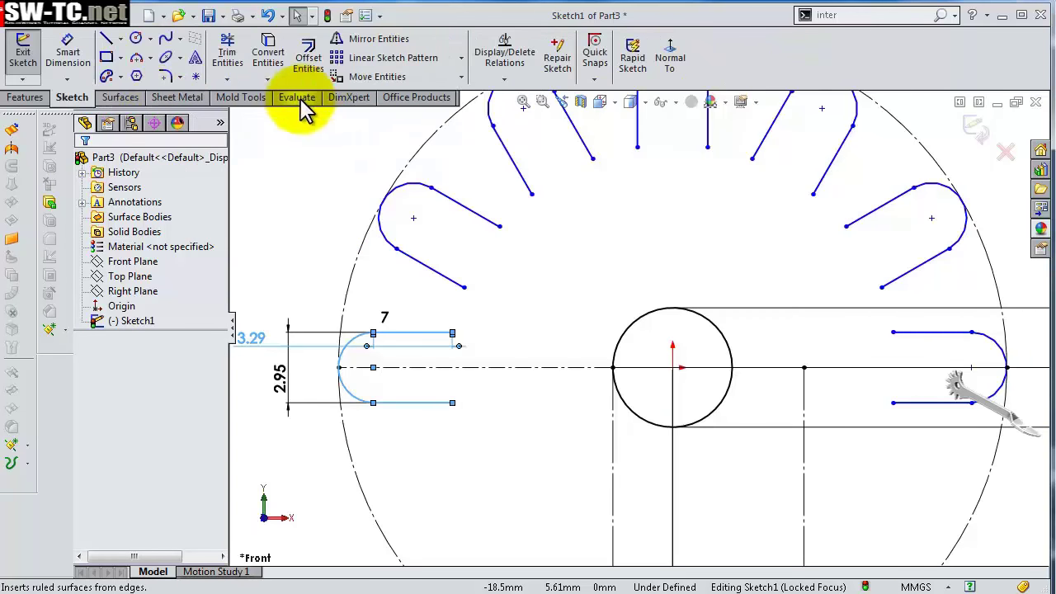
click(105, 39)
scroll(471, 306, down, 1)
scroll(478, 289, down, 1)
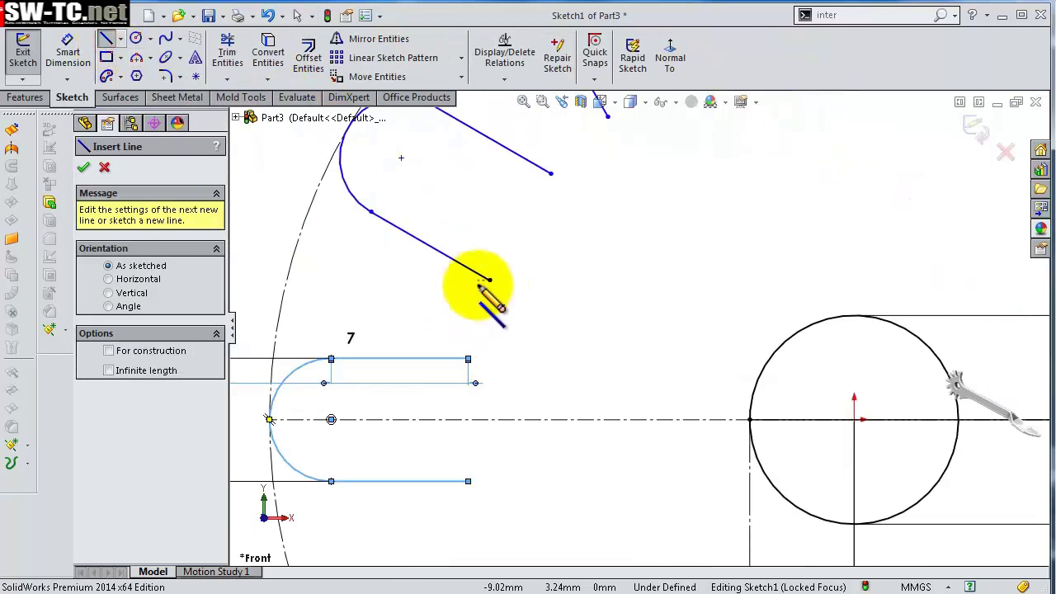
click(469, 361)
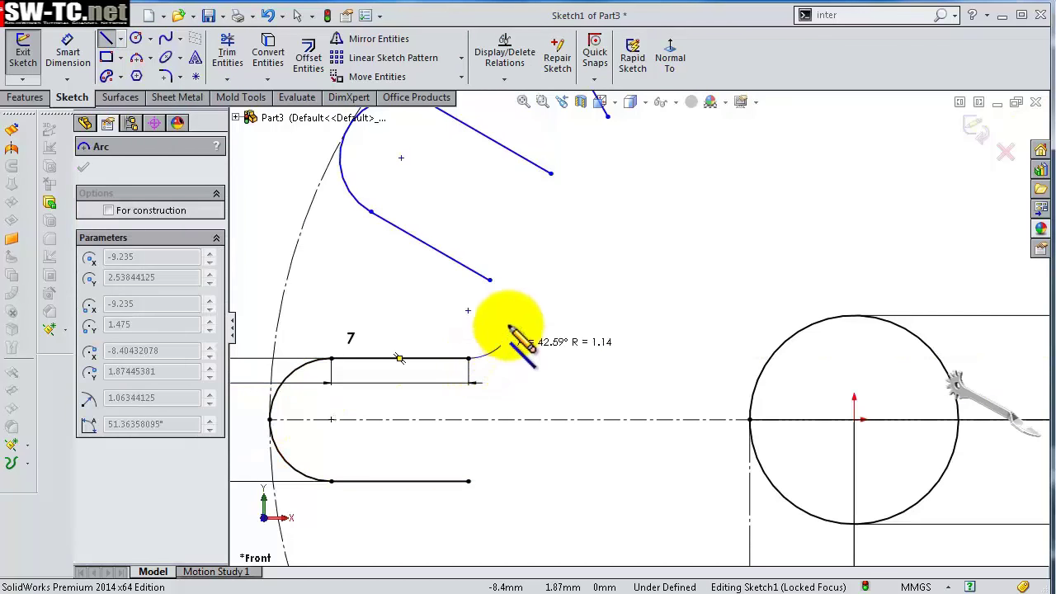
click(490, 280)
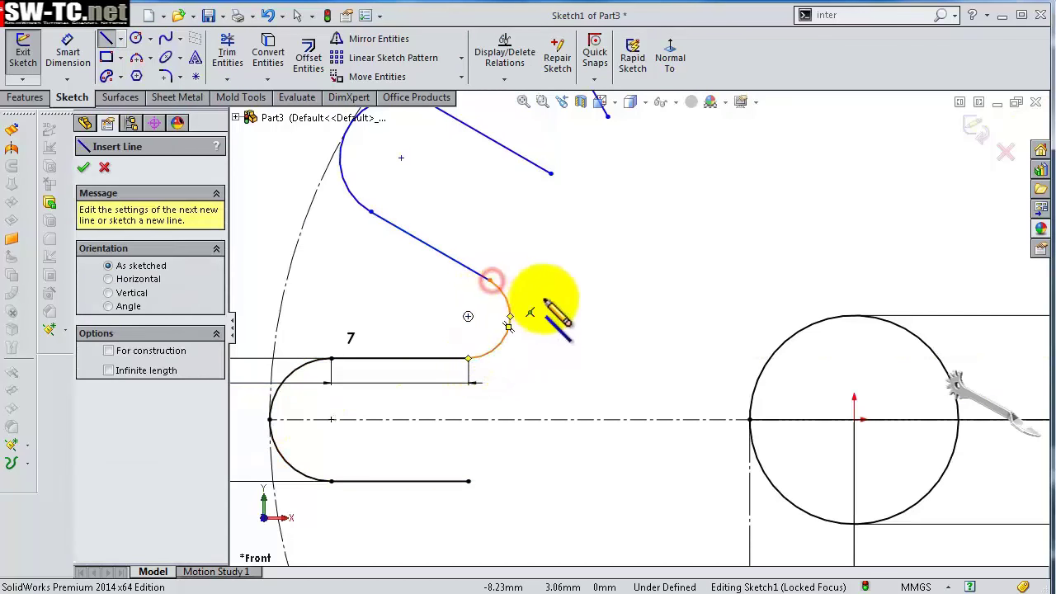
scroll(474, 307, down, 2)
click(381, 297)
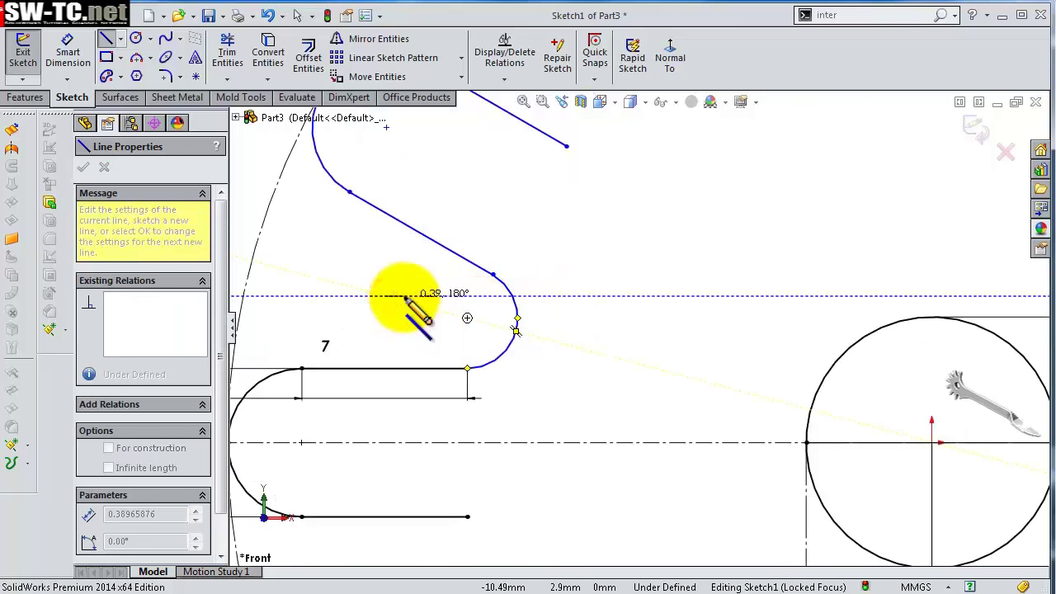
key(Escape)
- Select the new connecting arc to check its relations, then deselect it
scroll(437, 297, down, 1)
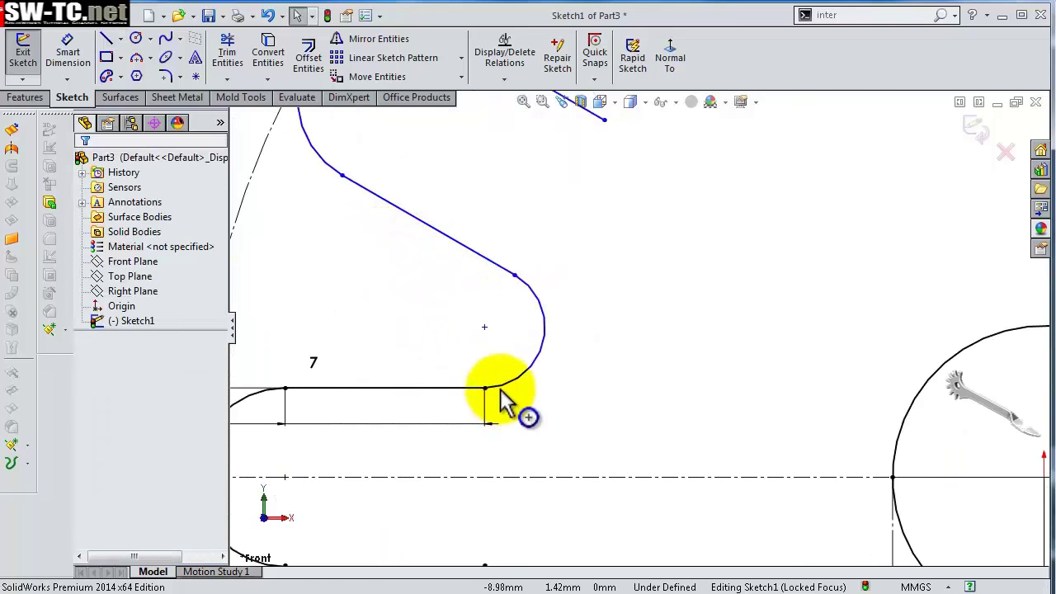
click(503, 382)
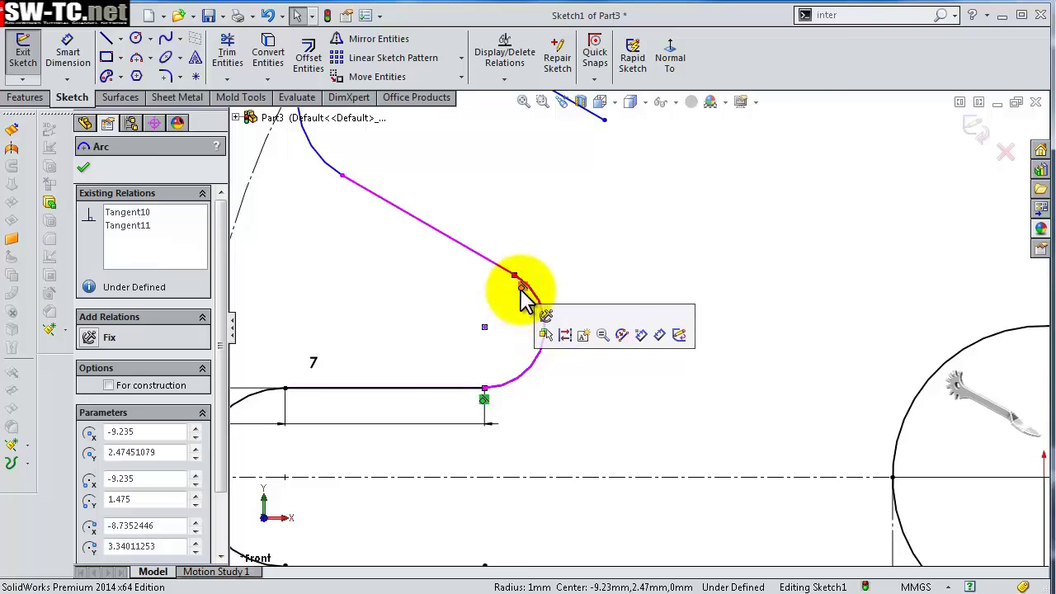
click(471, 288)
scroll(702, 307, up, 3)
scroll(716, 307, up, 1)
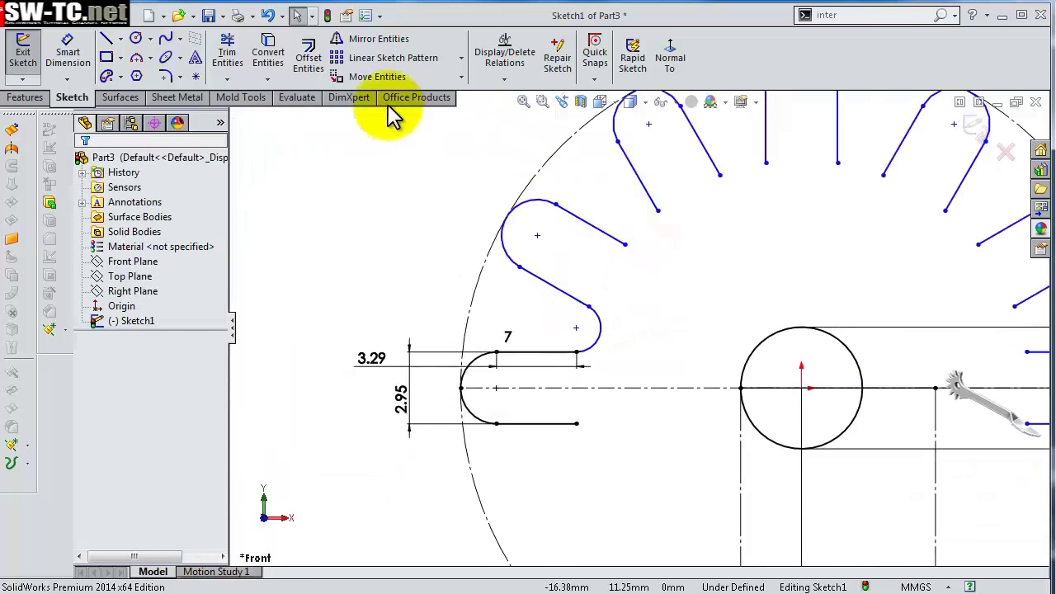
- Circular-pattern the connecting arc Arc10 as 7 copies over 180°, replacing the wrongly picked arc
click(461, 58)
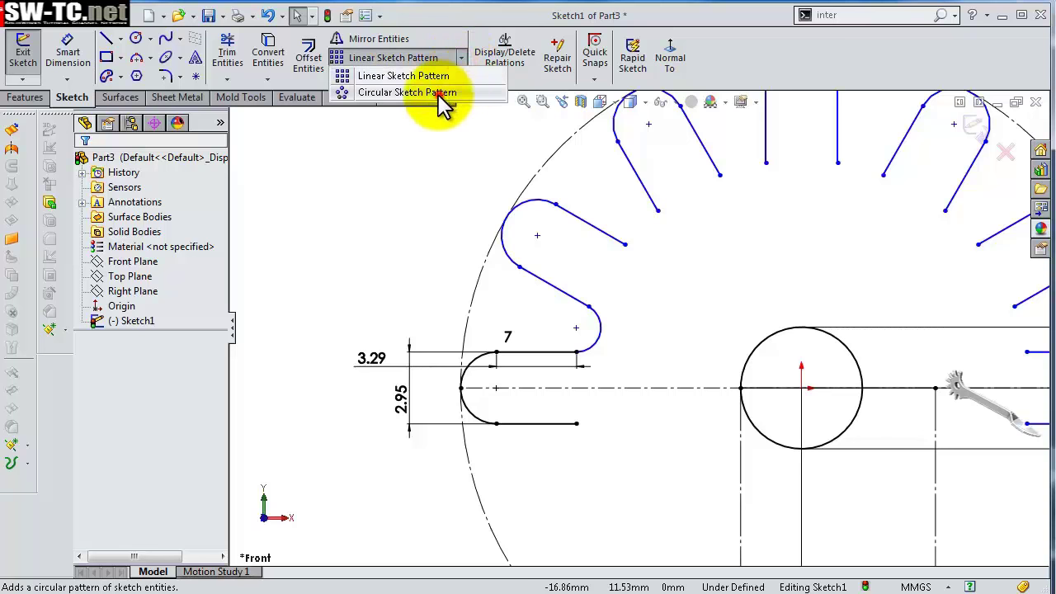
click(444, 93)
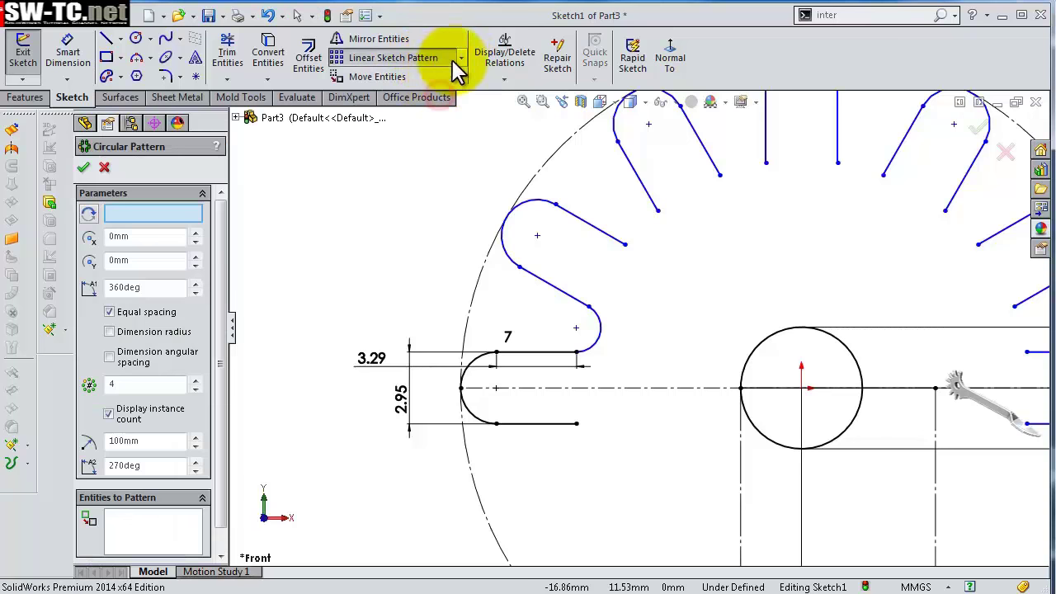
click(485, 271)
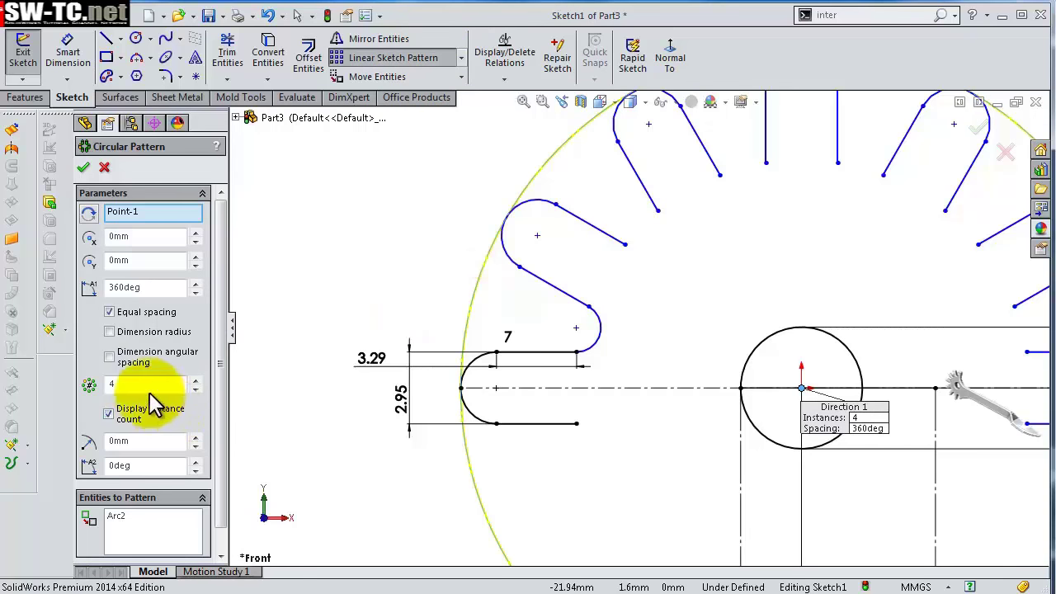
right_click(192, 537)
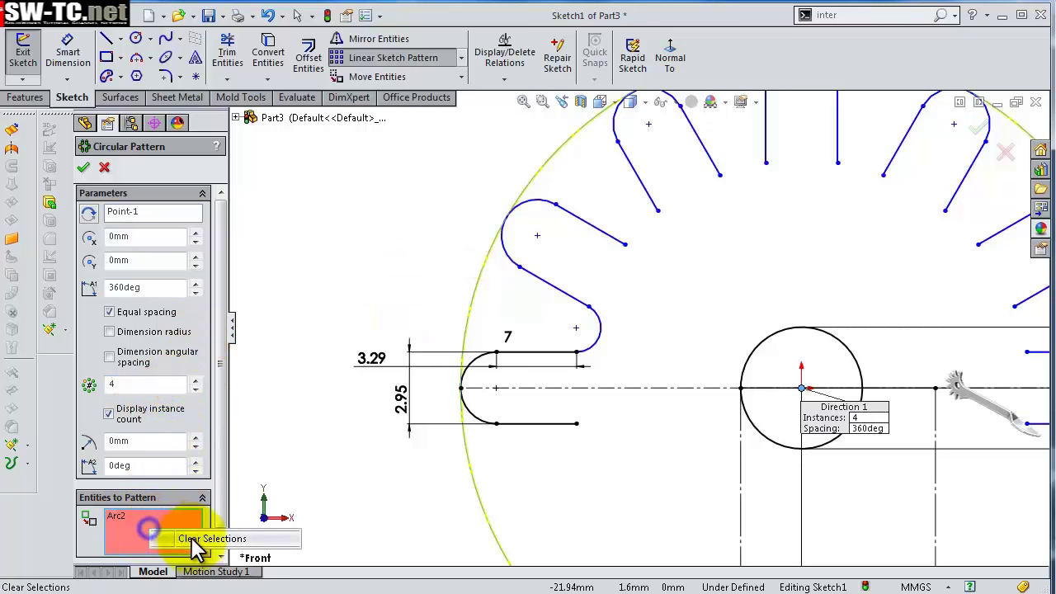
click(210, 542)
click(596, 338)
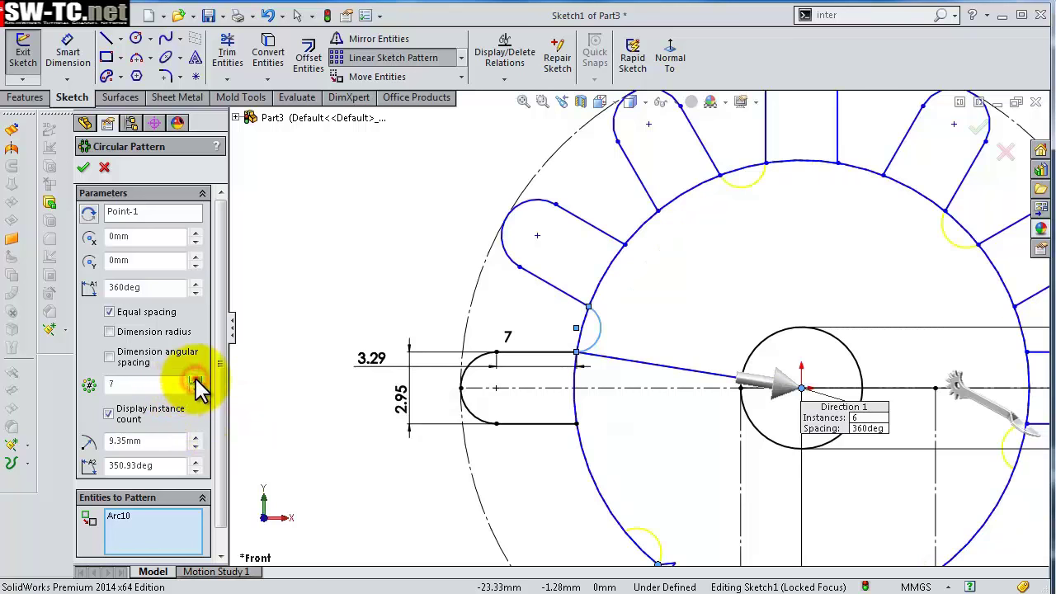
double_click(161, 286)
text(180)
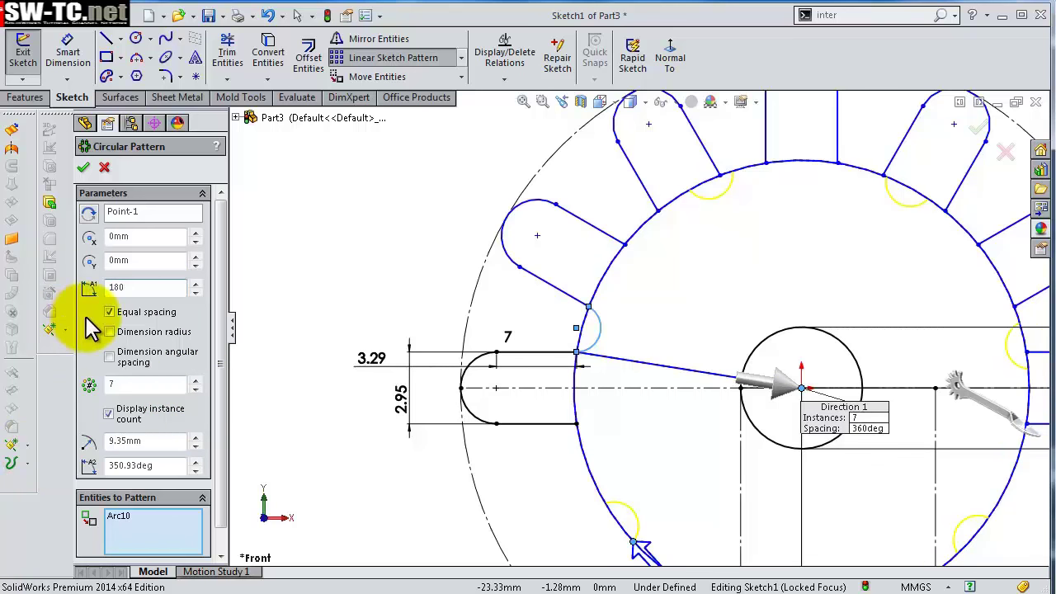
key(Return)
scroll(776, 369, up, 1)
scroll(784, 371, up, 1)
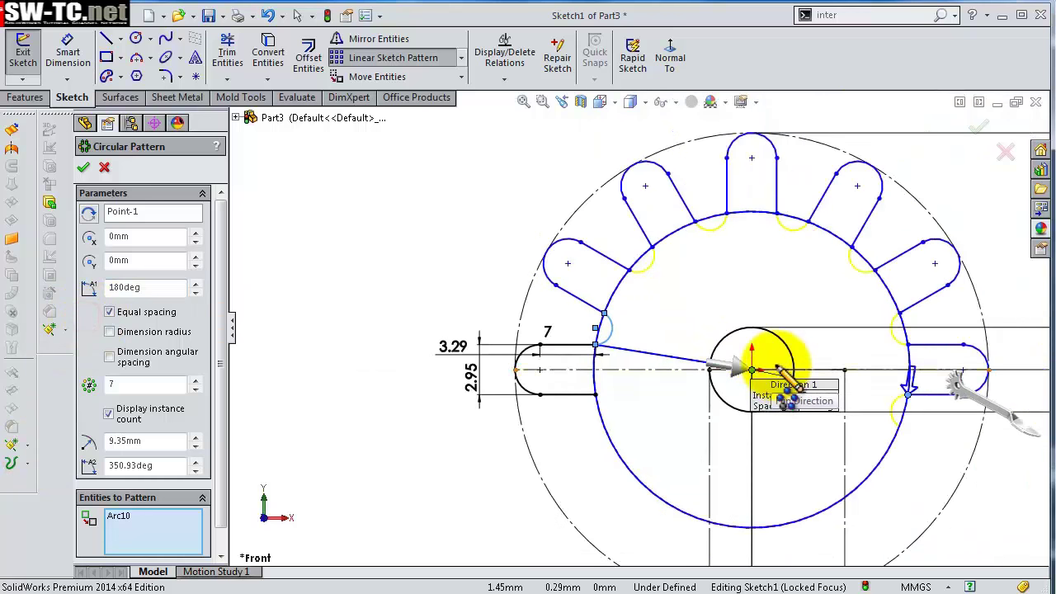
scroll(932, 377, down, 1)
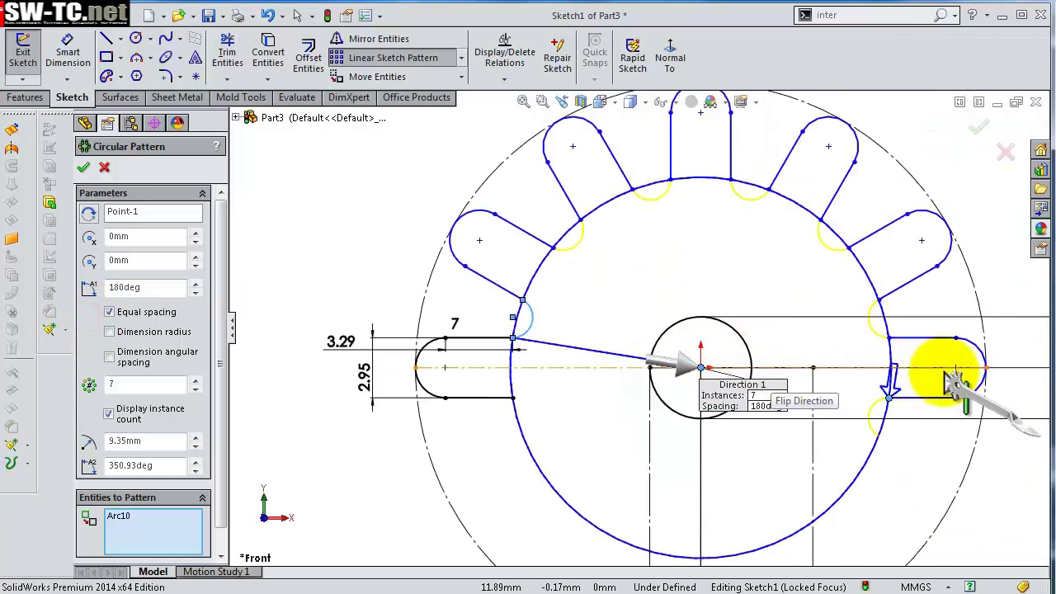
scroll(953, 384, down, 1)
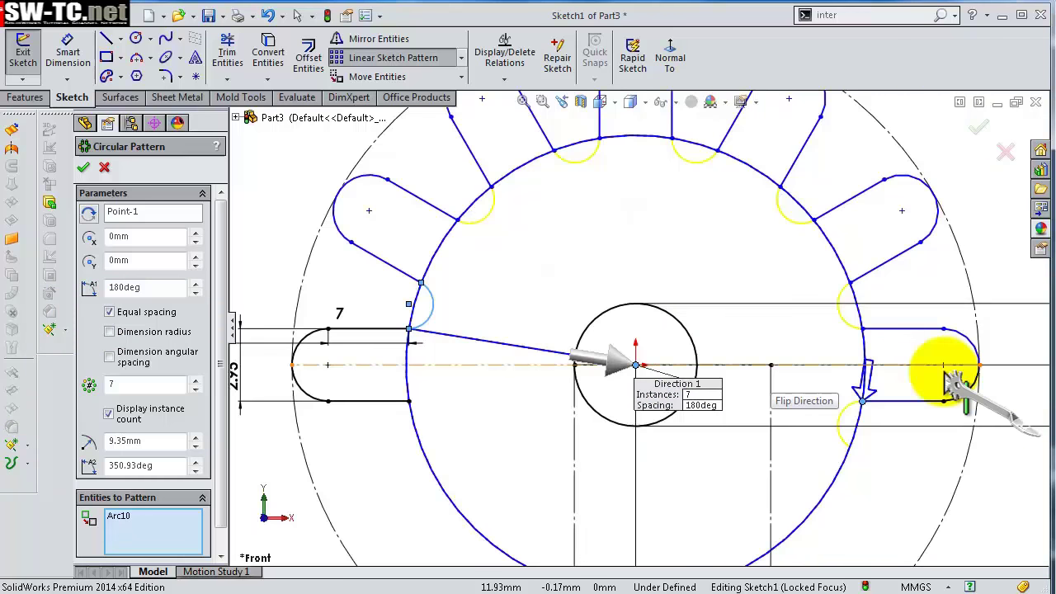
click(84, 168)
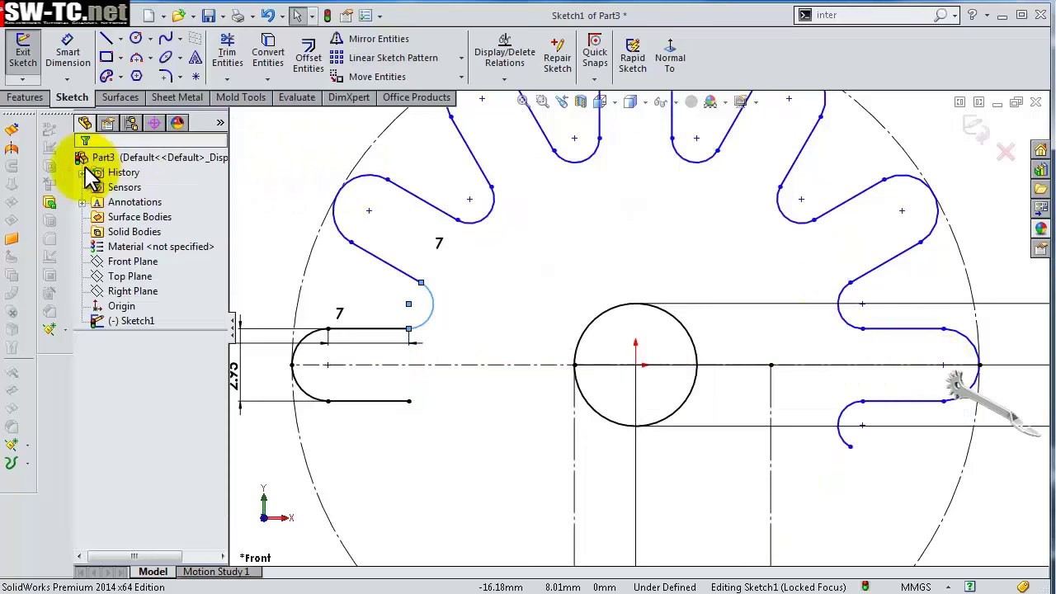
- Change the slot's 7 mm length dimension to 8
scroll(940, 367, up, 1)
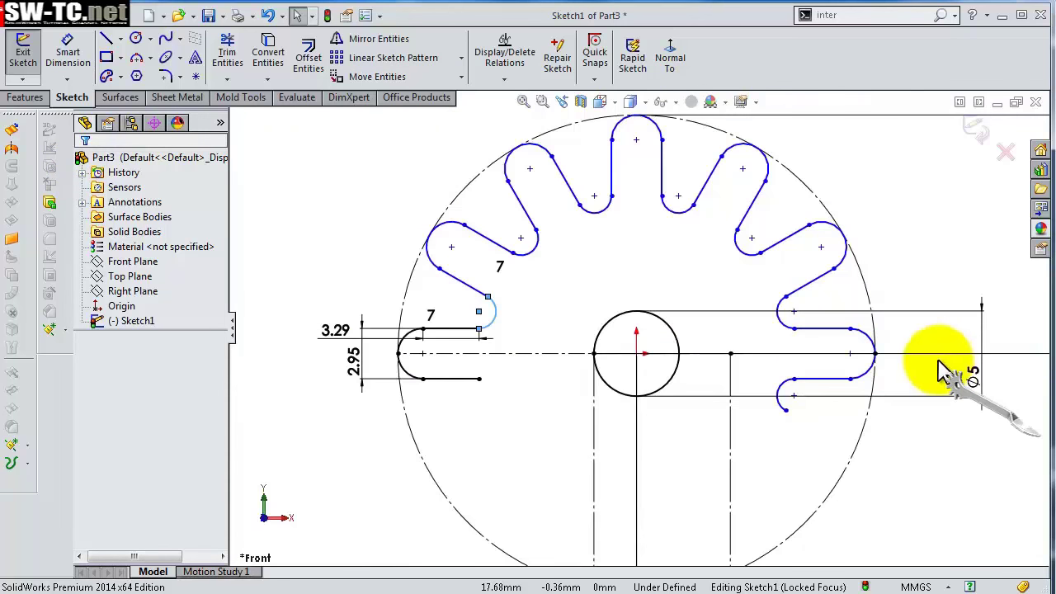
scroll(801, 423, down, 2)
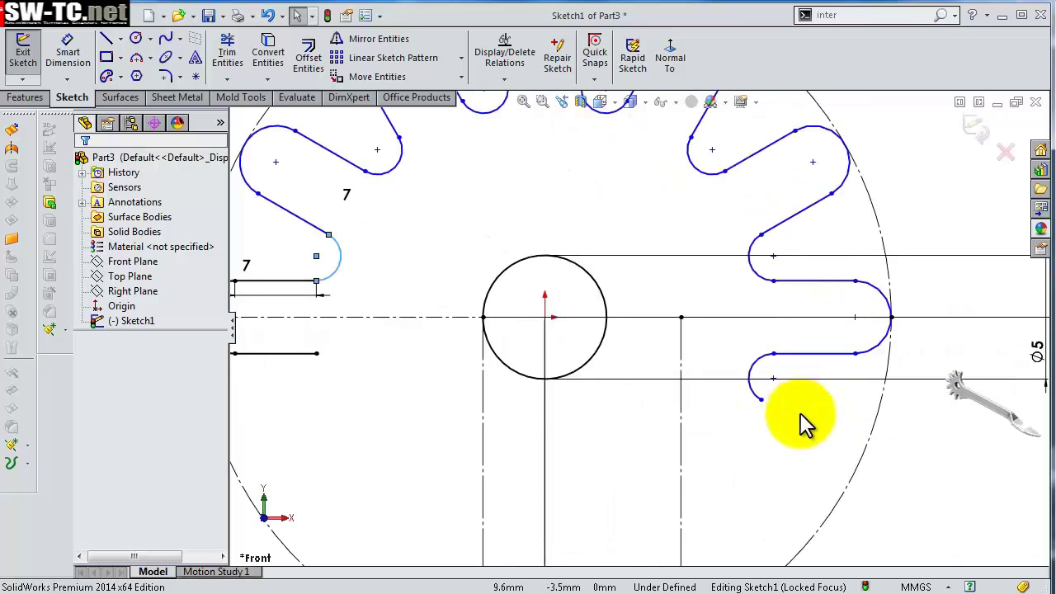
scroll(801, 414, down, 1)
scroll(800, 414, down, 1)
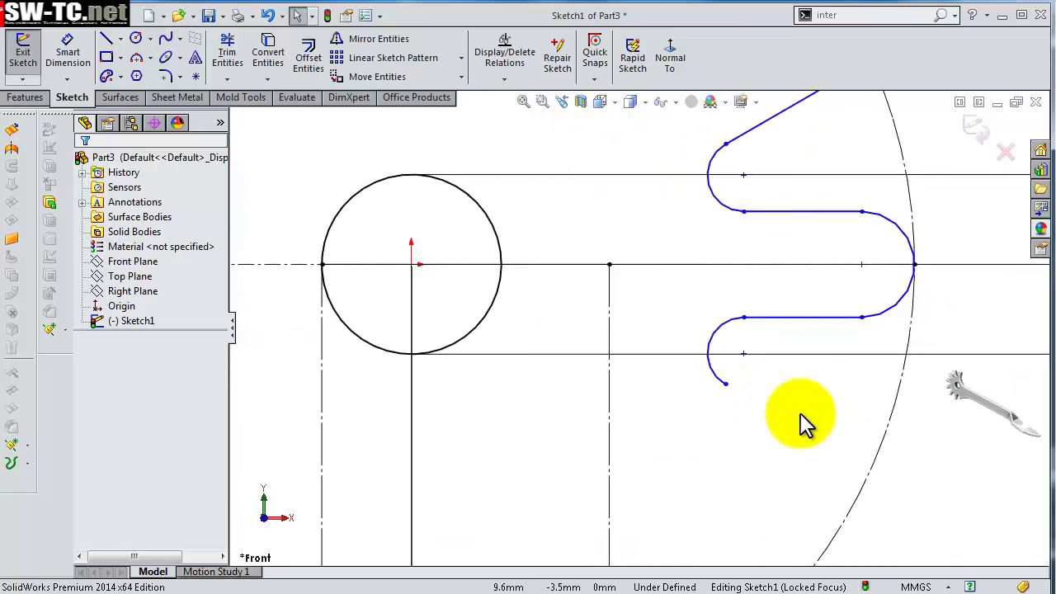
scroll(804, 422, up, 1)
scroll(805, 422, up, 1)
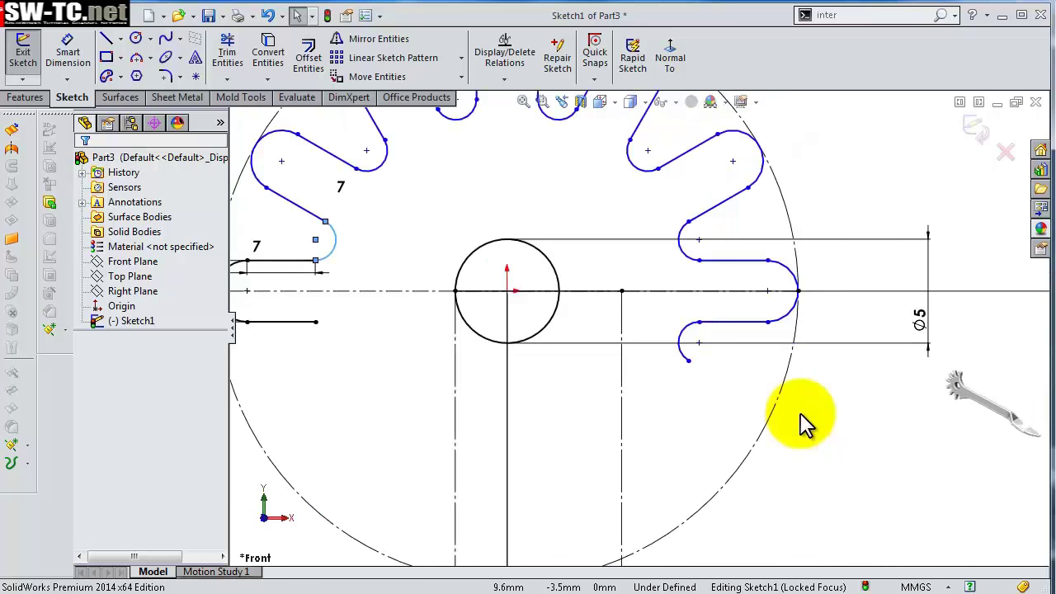
scroll(804, 423, up, 2)
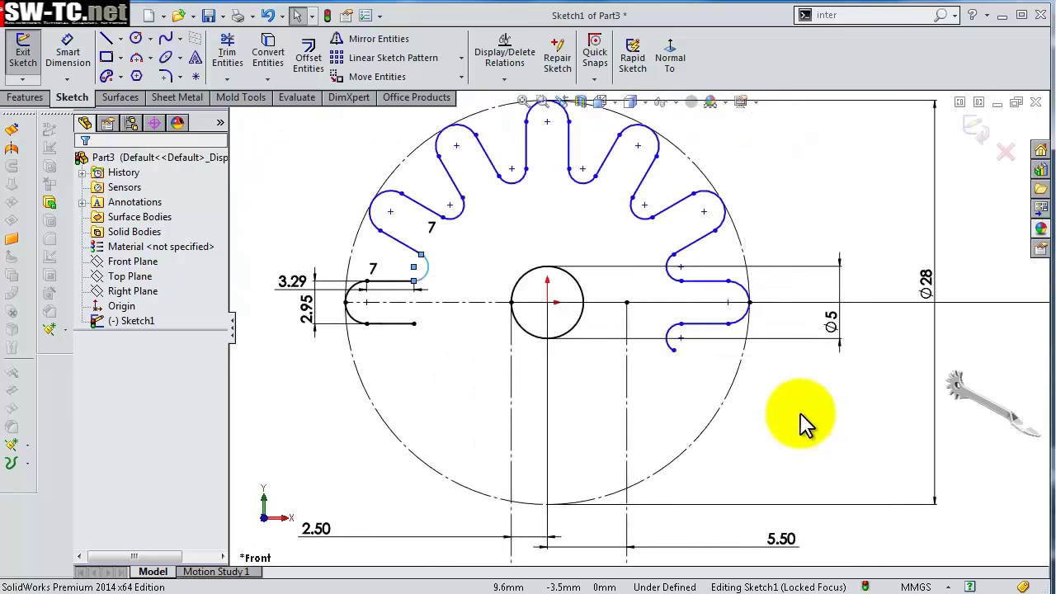
scroll(800, 423, down, 1)
scroll(800, 423, up, 1)
scroll(801, 422, up, 1)
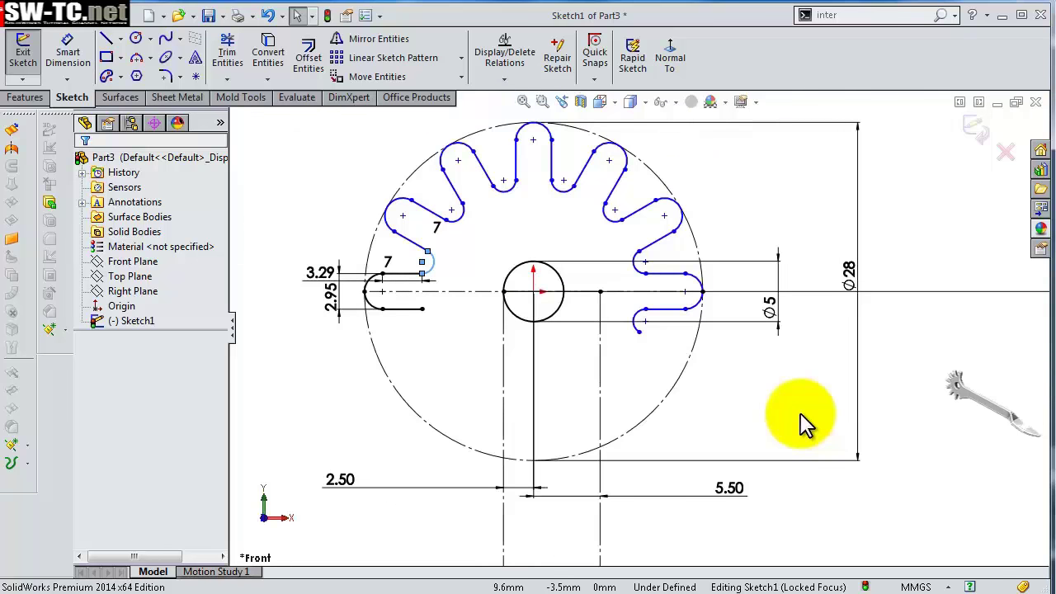
ctrl+middle_drag(804, 423, 770, 389)
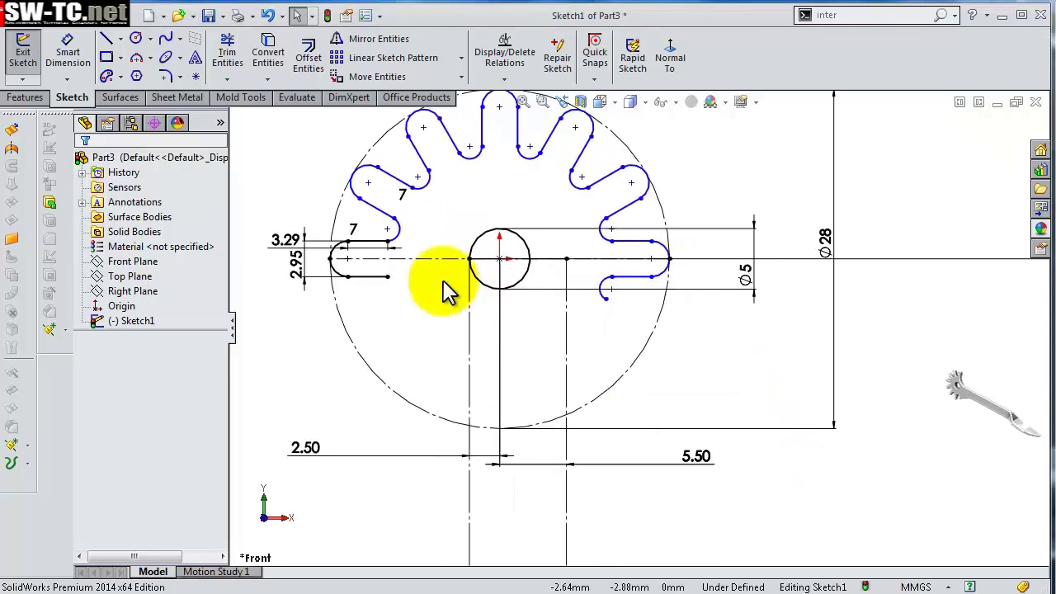
click(356, 229)
double_click(357, 229)
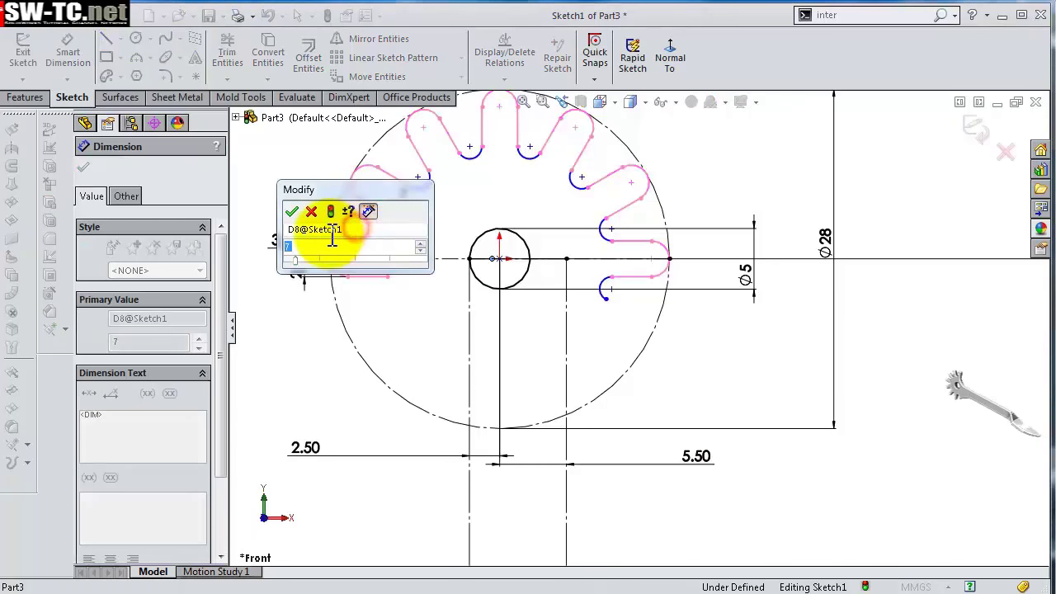
click(292, 212)
- Delete the leftover line and arc at the lower-right tooth
click(594, 319)
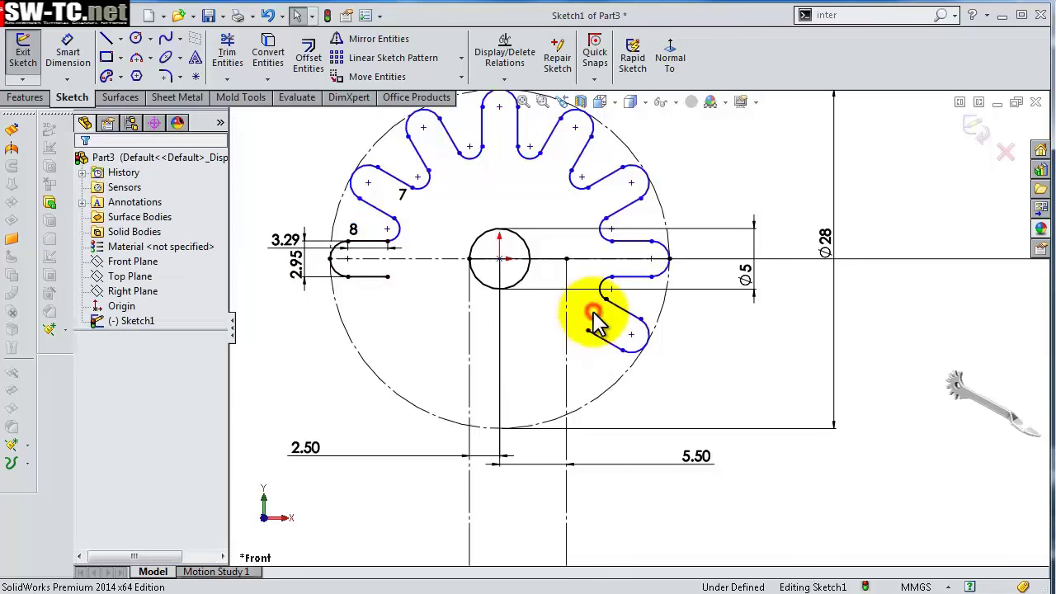
click(605, 341)
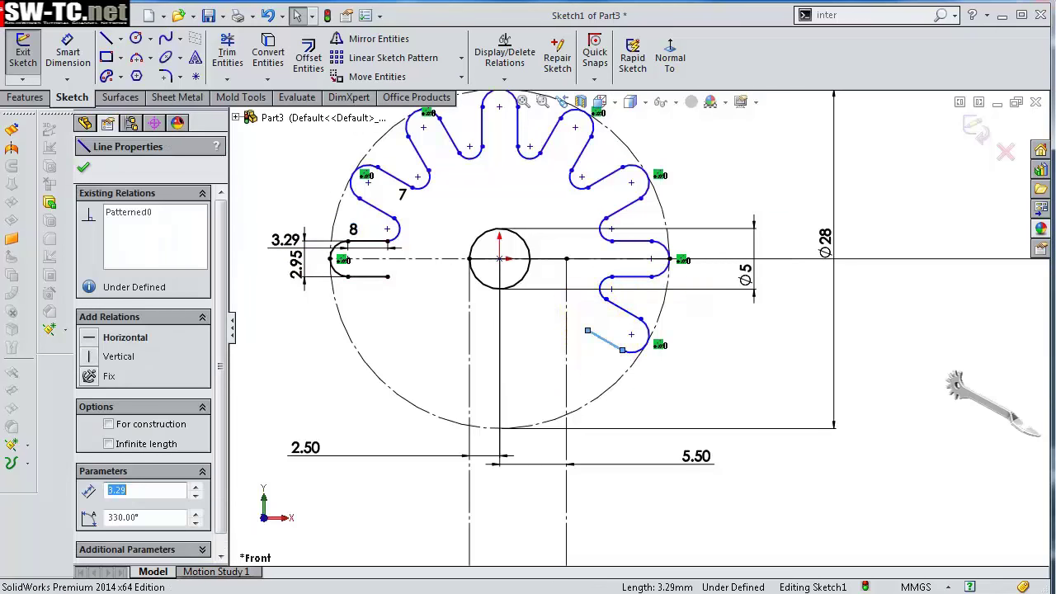
ctrl+click(651, 330)
key(Delete)
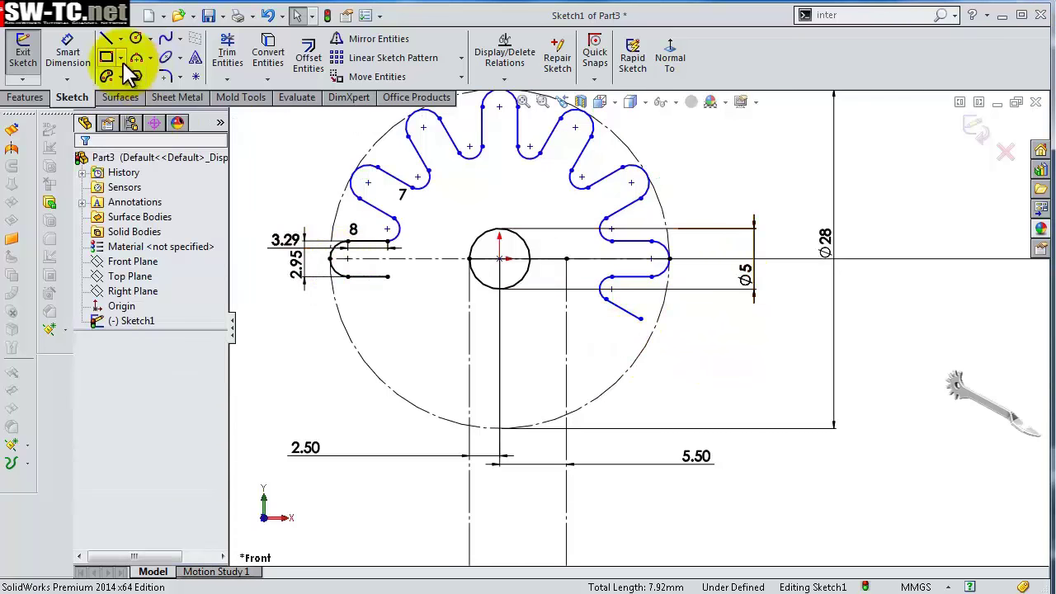
- Give the small arc beside the left slot an R1 radius dimension
click(67, 51)
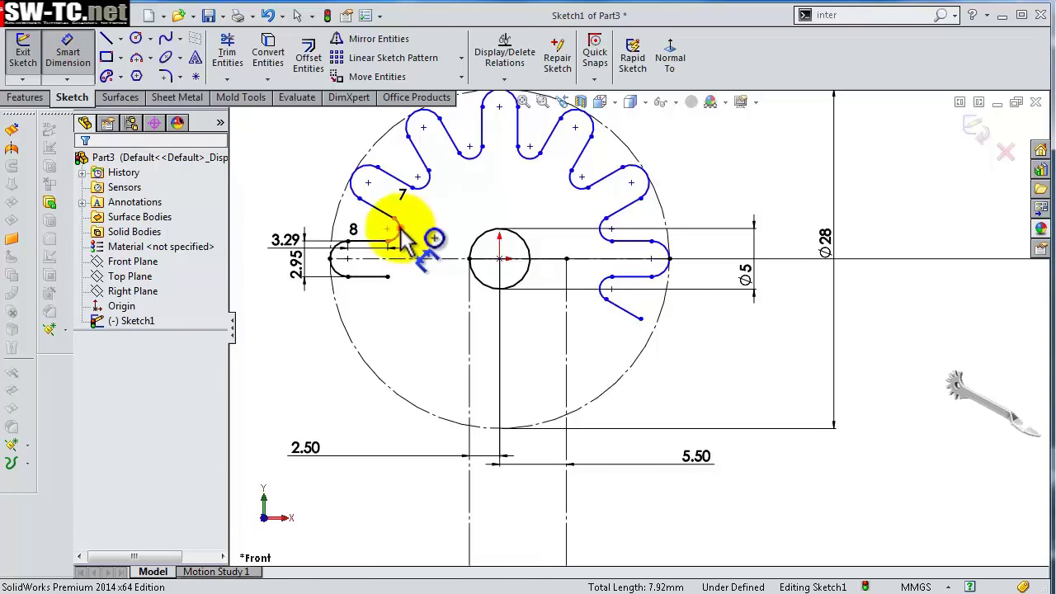
click(402, 238)
click(420, 227)
click(357, 215)
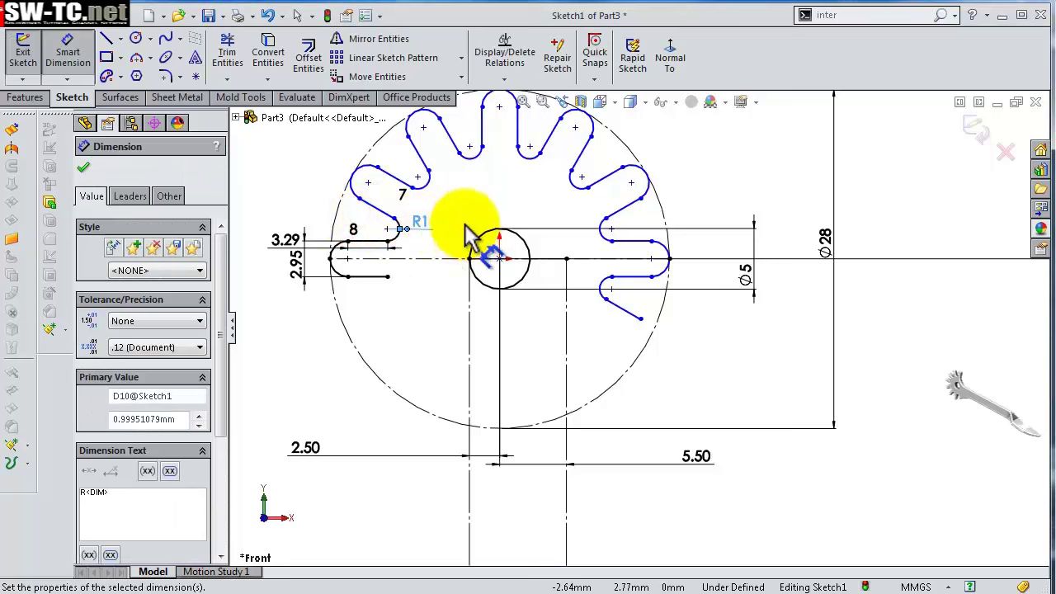
key(z)
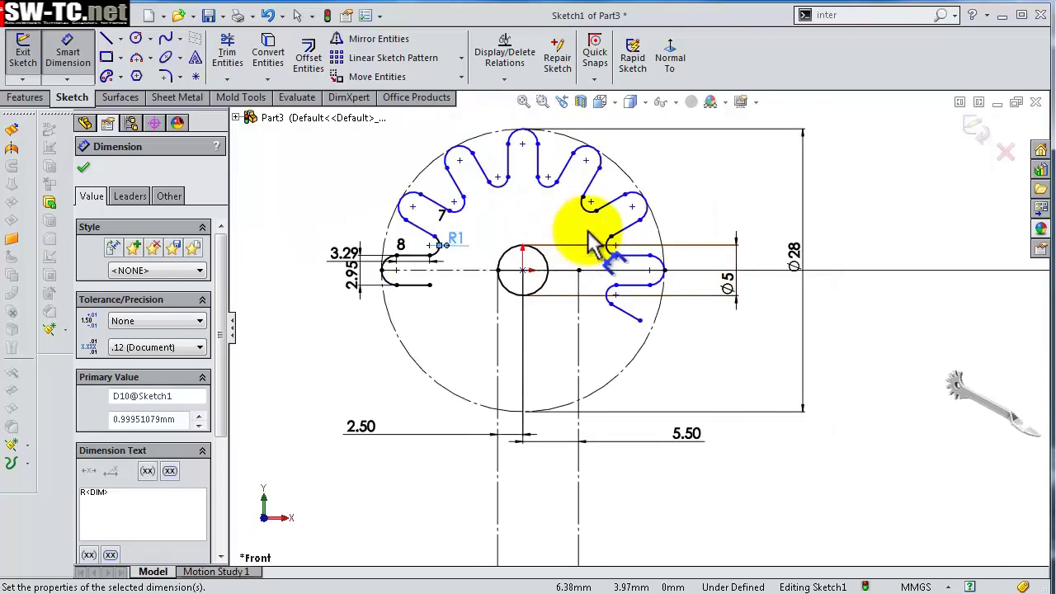
scroll(588, 235, down, 2)
key(Escape)
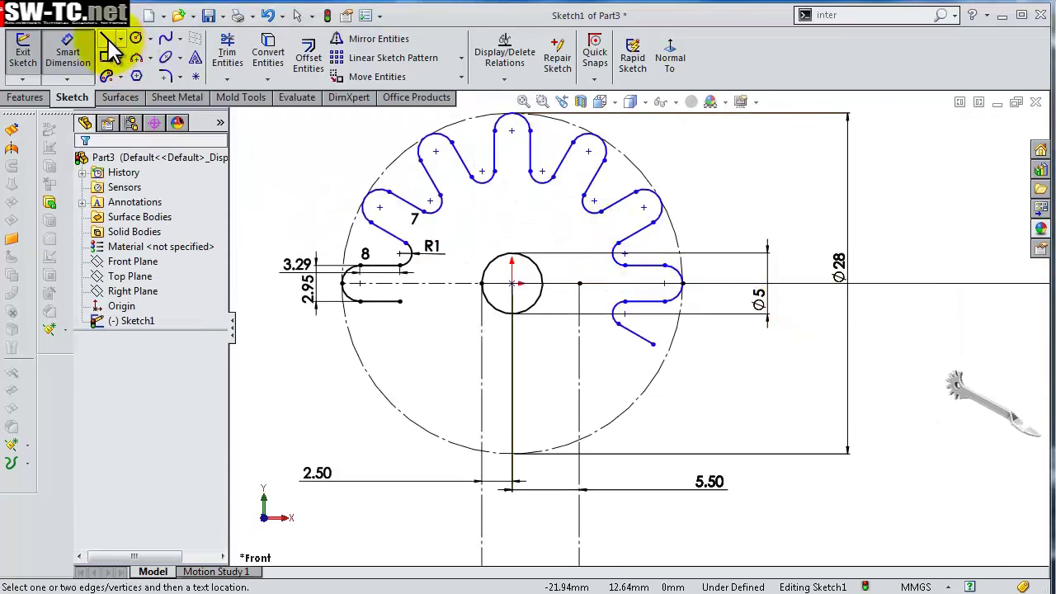
click(107, 41)
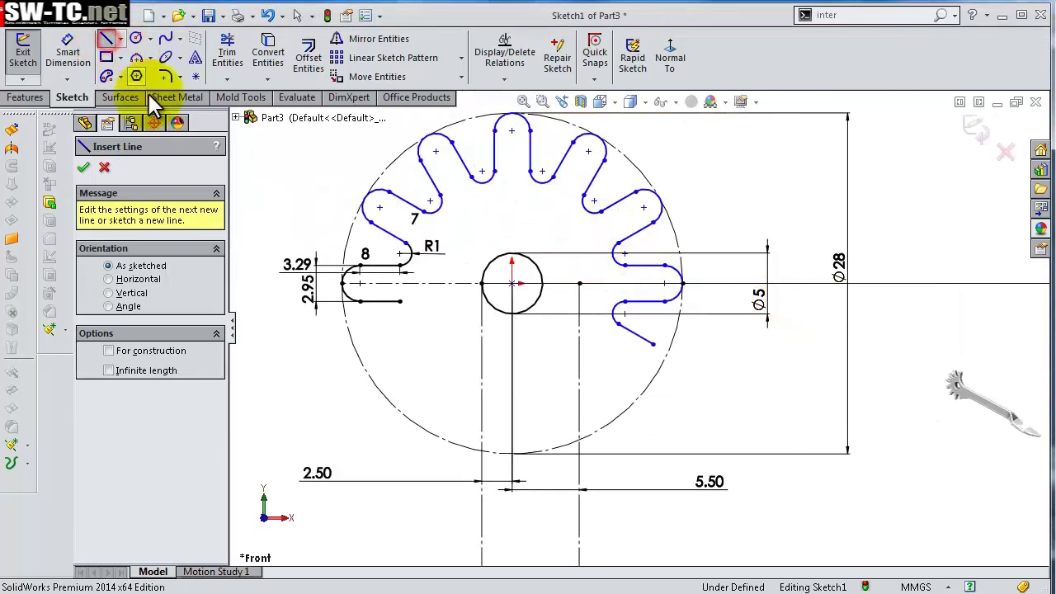
- Draw the arm outline: tangent arc from the left slot, arm edges, and tangent arc to the lower-right tooth
click(400, 302)
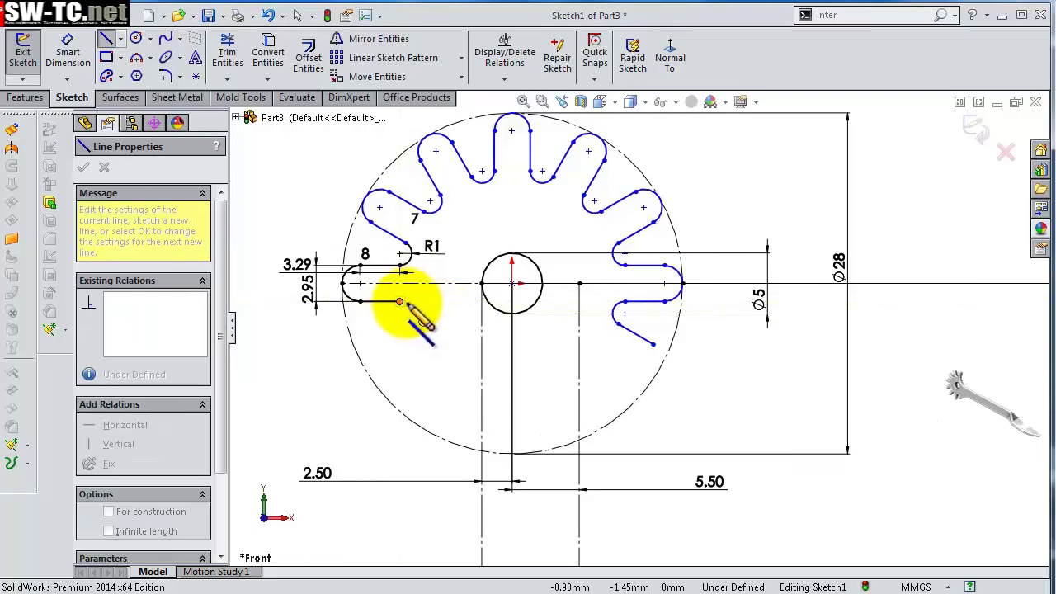
click(481, 394)
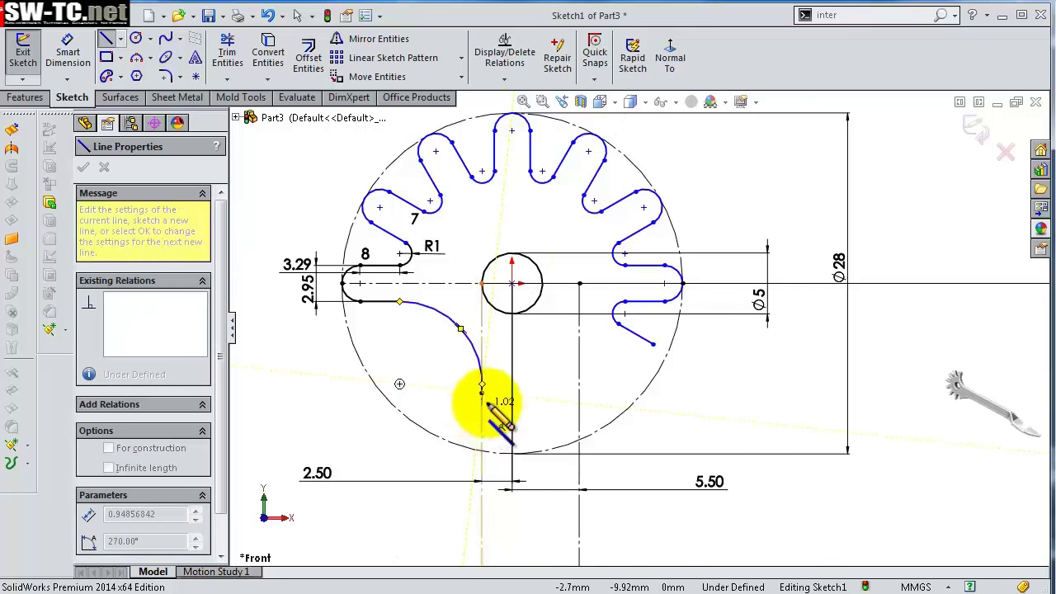
scroll(499, 401, up, 5)
scroll(594, 456, up, 3)
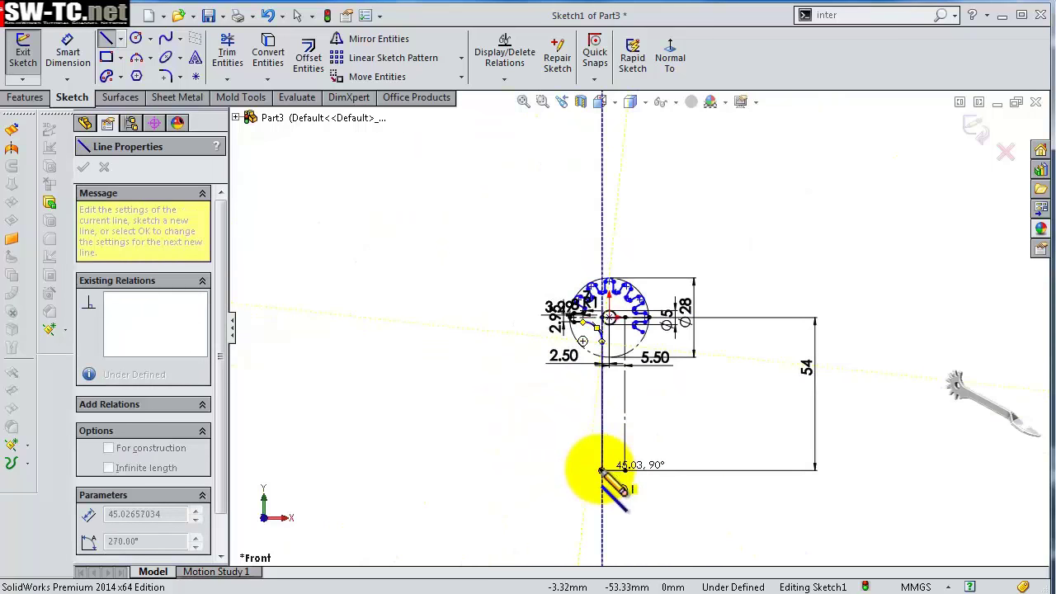
click(601, 471)
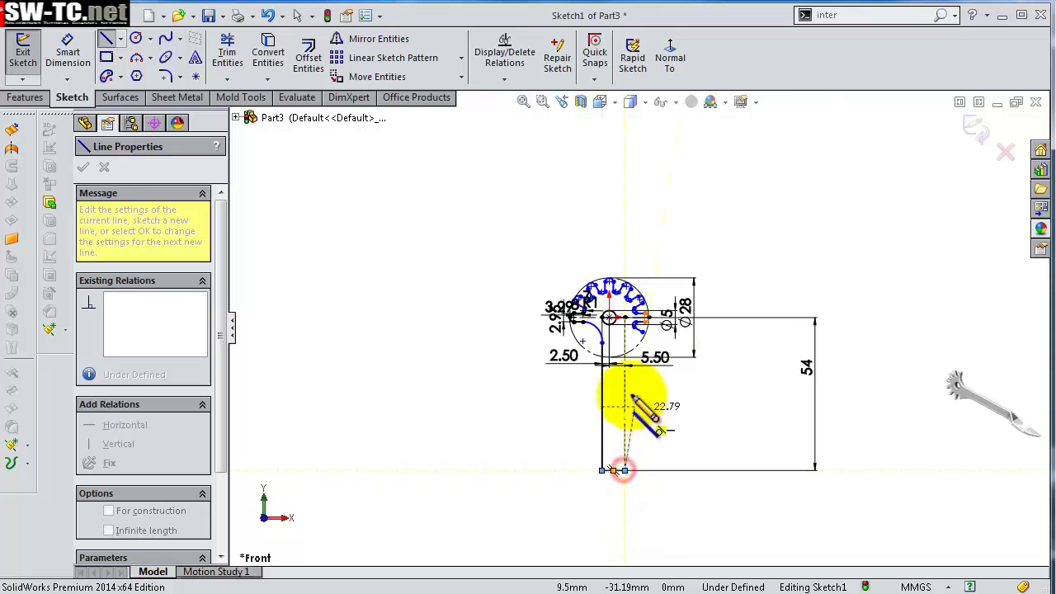
scroll(639, 398, down, 2)
scroll(660, 301, down, 3)
scroll(651, 330, down, 3)
scroll(649, 334, down, 2)
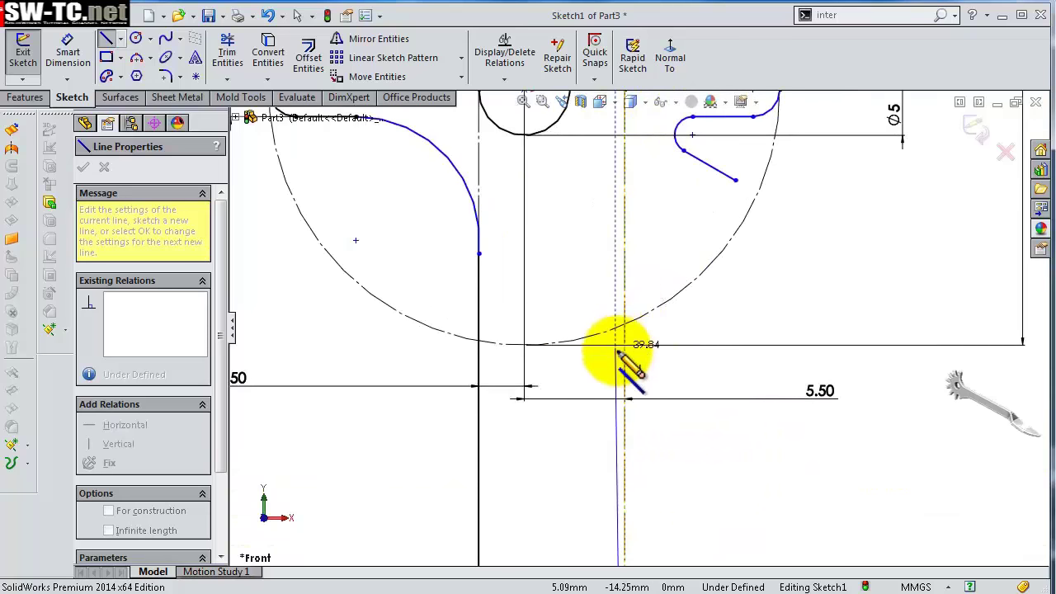
click(624, 355)
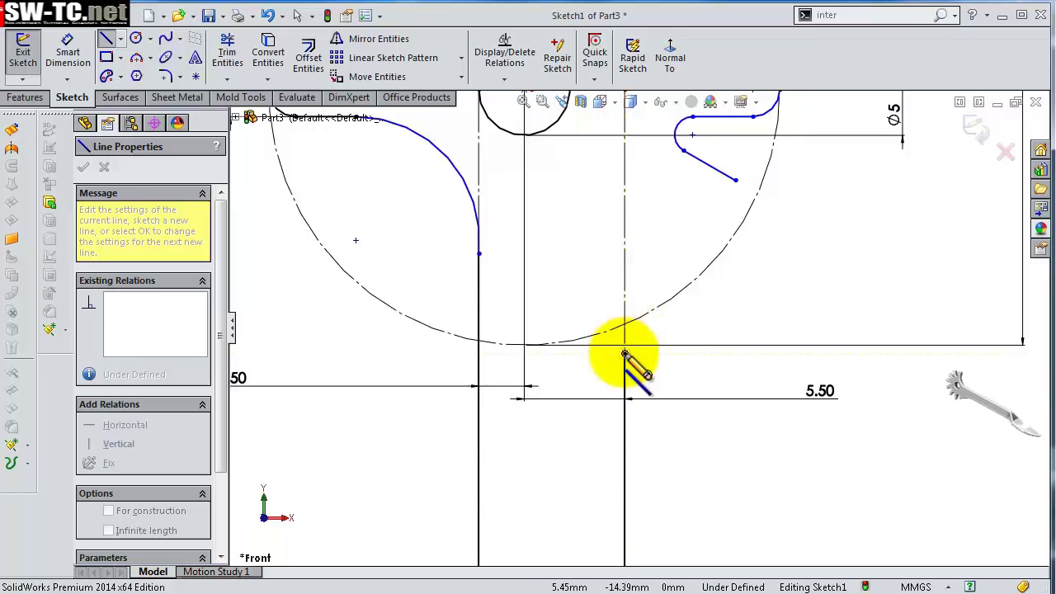
key(a)
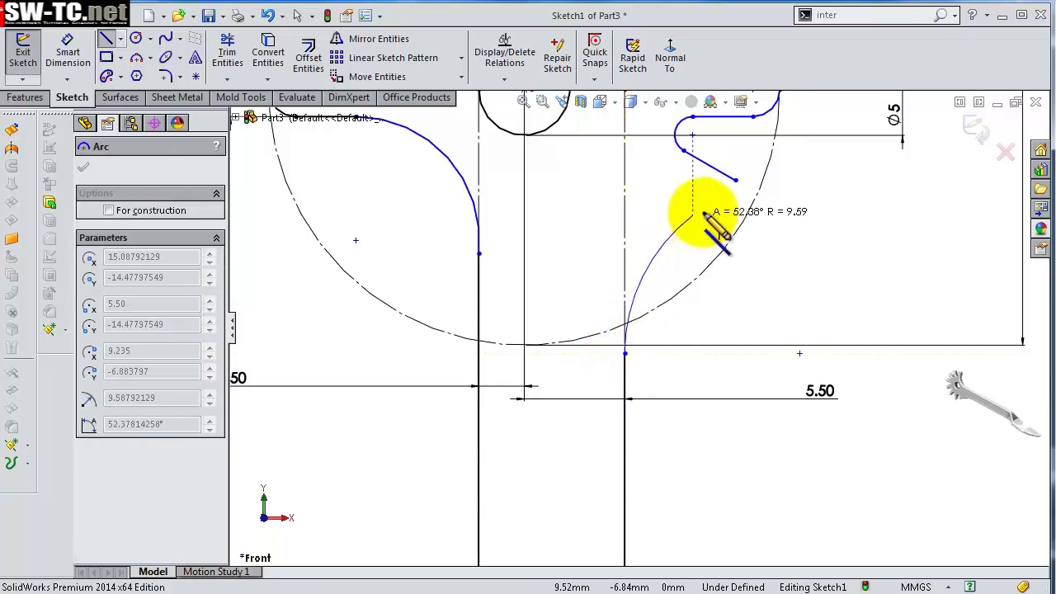
click(734, 179)
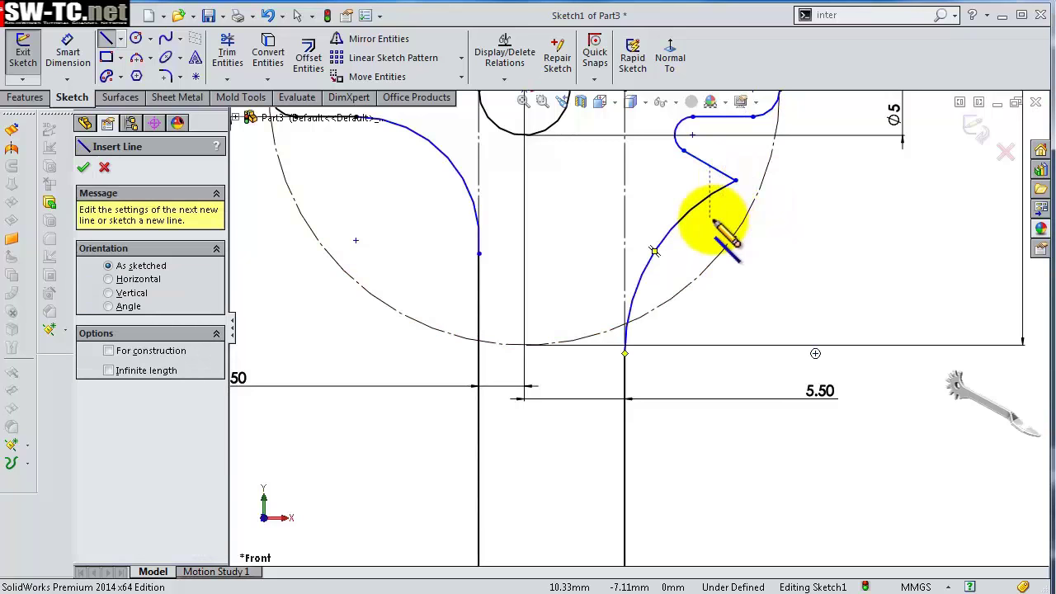
- Dimension the right arc to an R20 radius
key(s)
click(759, 235)
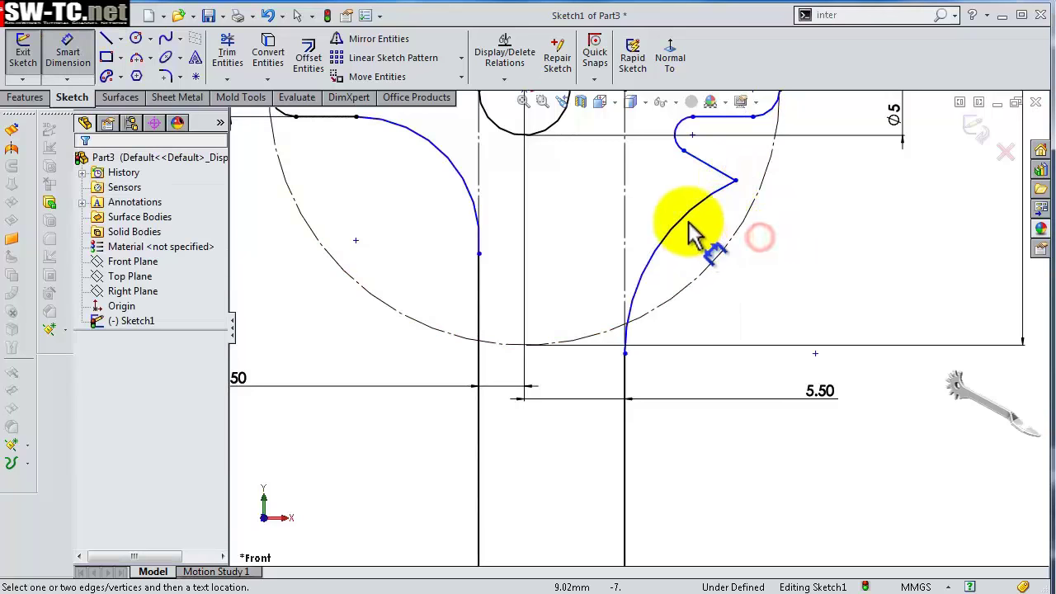
click(685, 224)
click(746, 263)
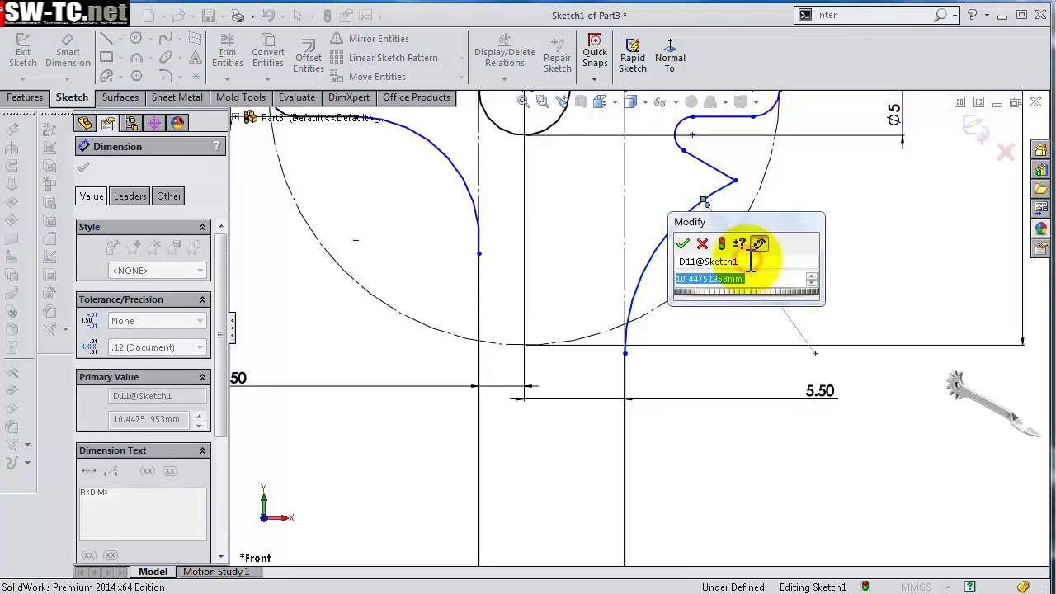
text(20)
key(Return)
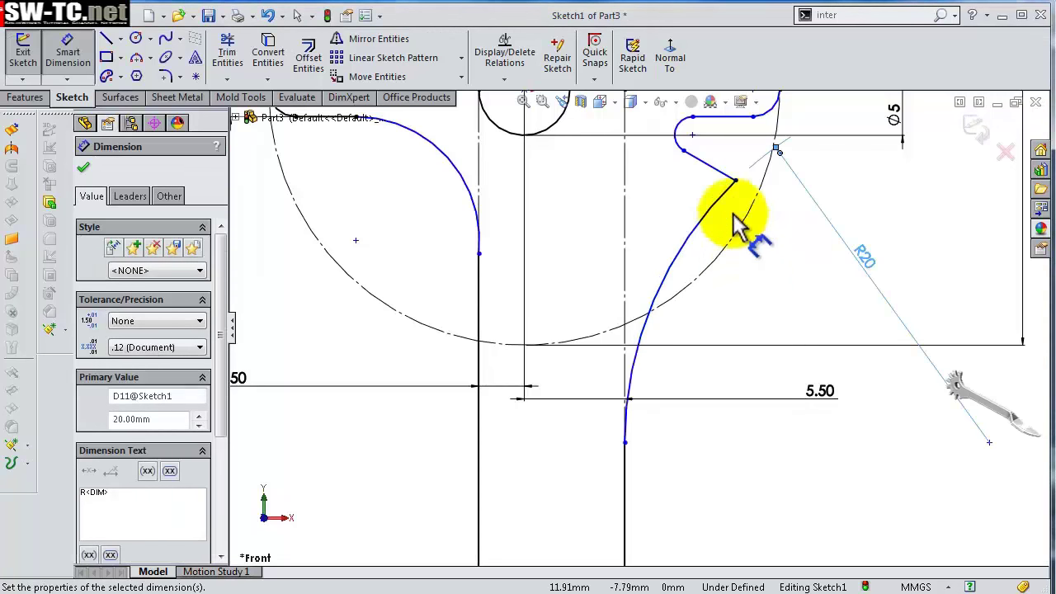
scroll(707, 223, up, 2)
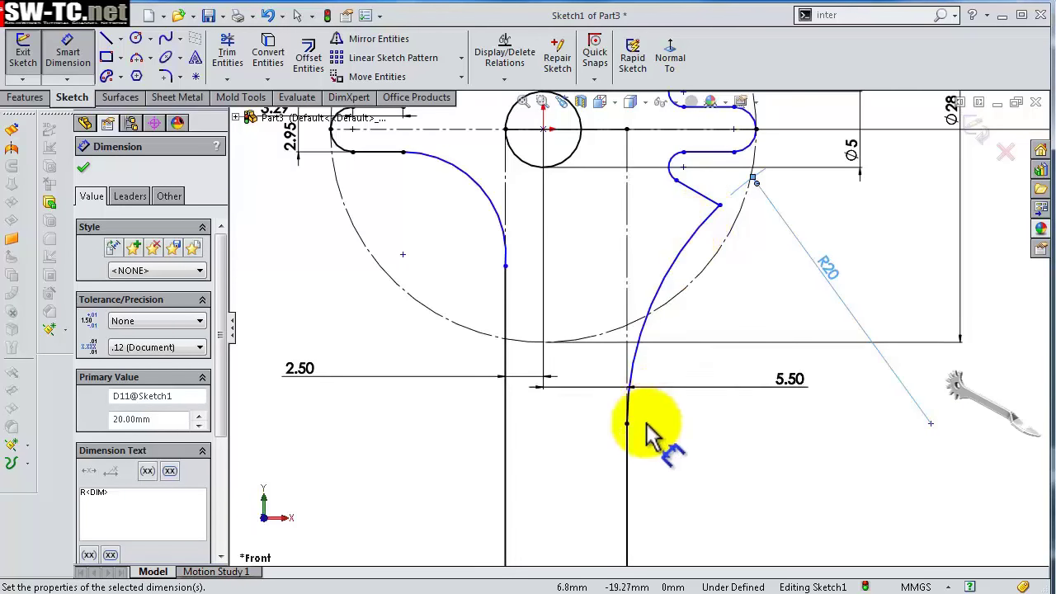
scroll(655, 431, down, 2)
key(Escape)
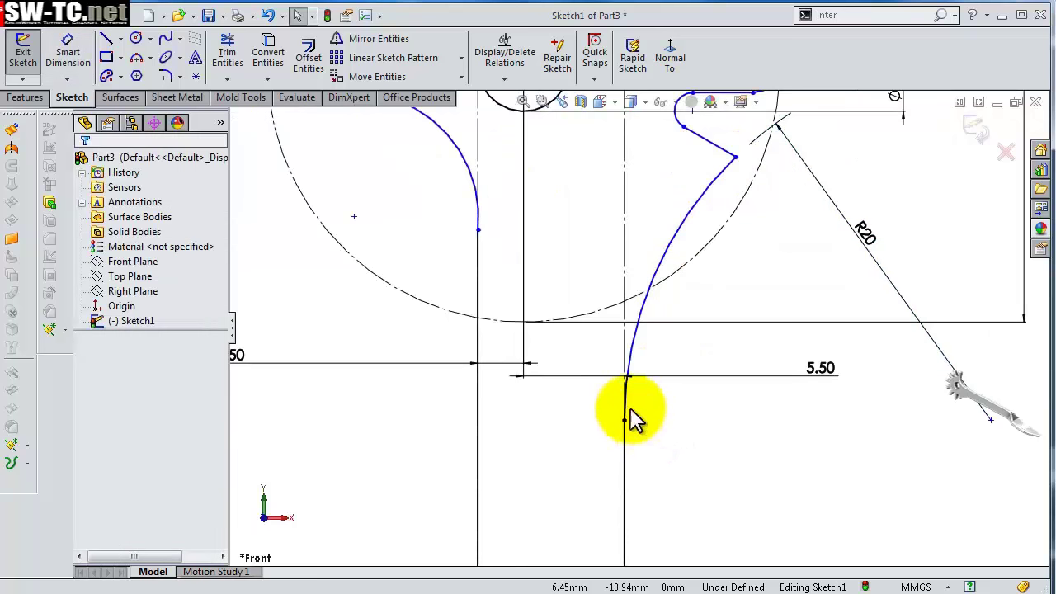
- Add a 19.35 vertical dimension from the hole centre to the right arc's lower end
click(630, 354)
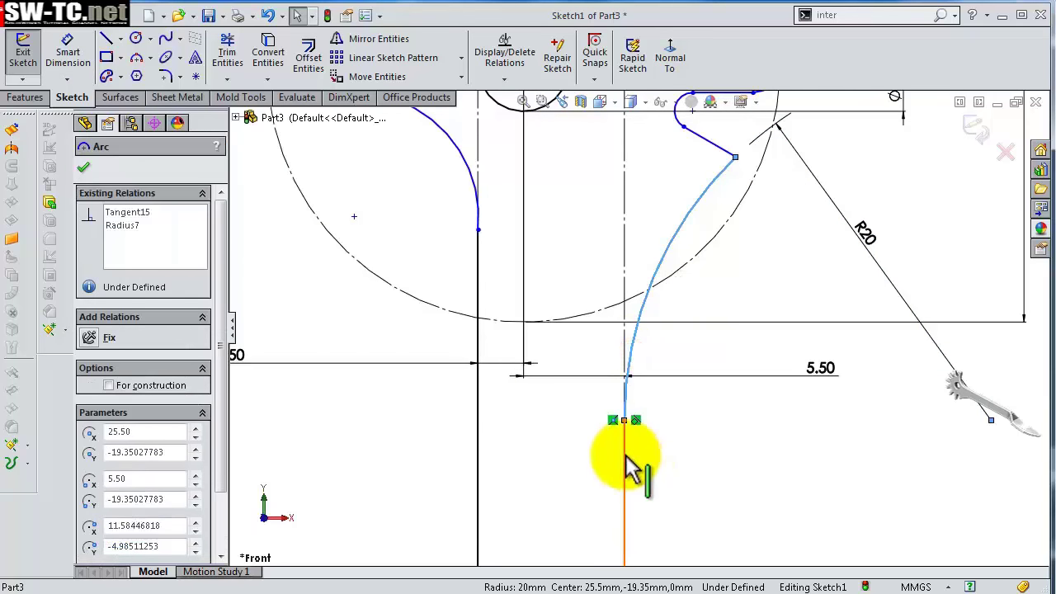
click(712, 448)
scroll(714, 450, up, 2)
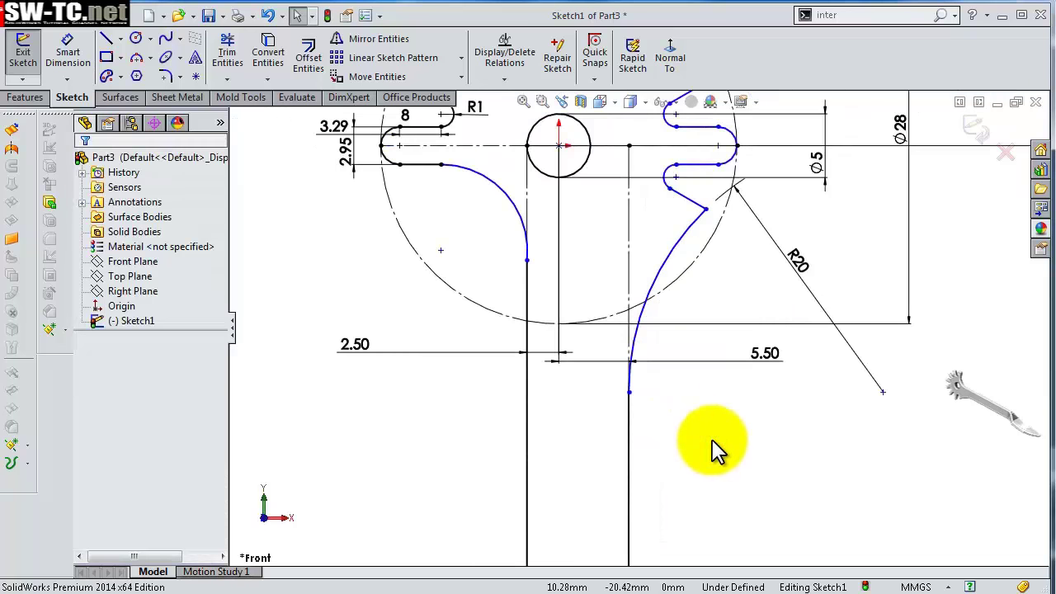
click(629, 392)
click(559, 145)
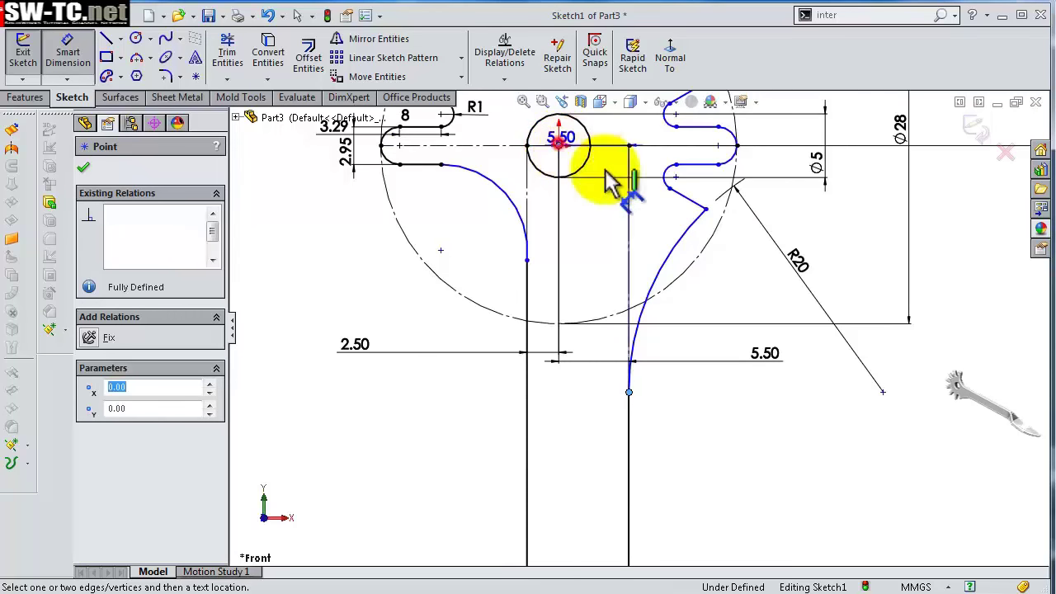
click(934, 377)
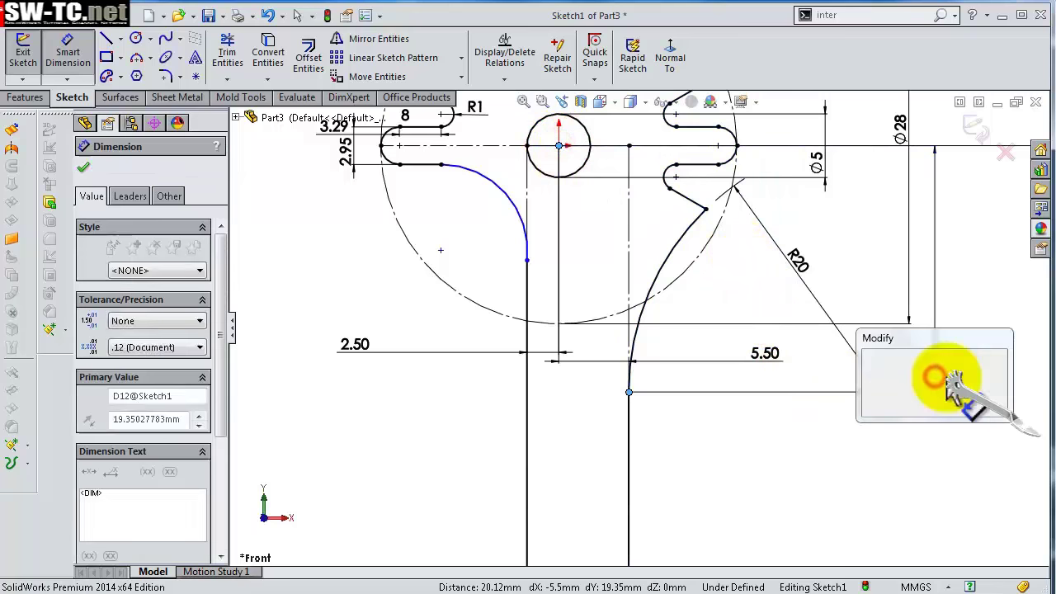
click(868, 359)
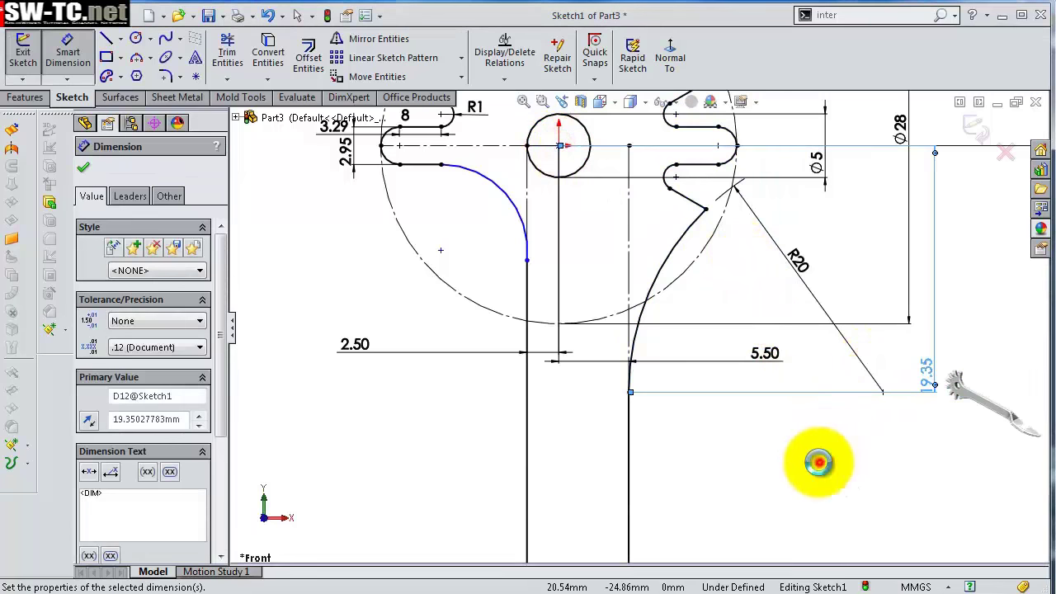
click(819, 462)
scroll(528, 252, down, 1)
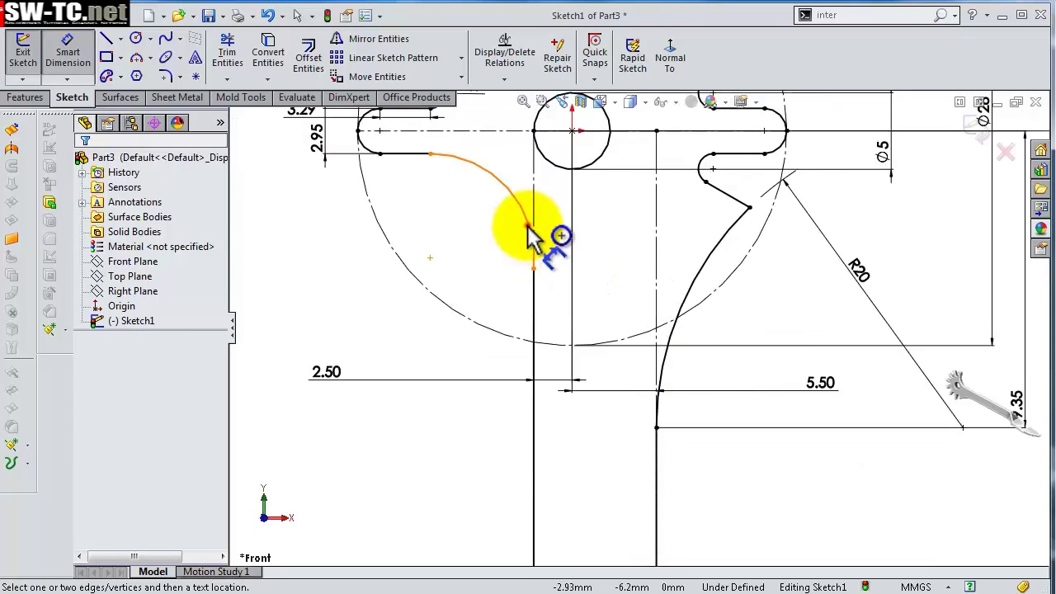
- Make the left arc tangent to the arm line, fully defining the sketch
mouse_move(528, 235)
mouse_down()
mouse_move(534, 259)
mouse_move(533, 248)
mouse_up()
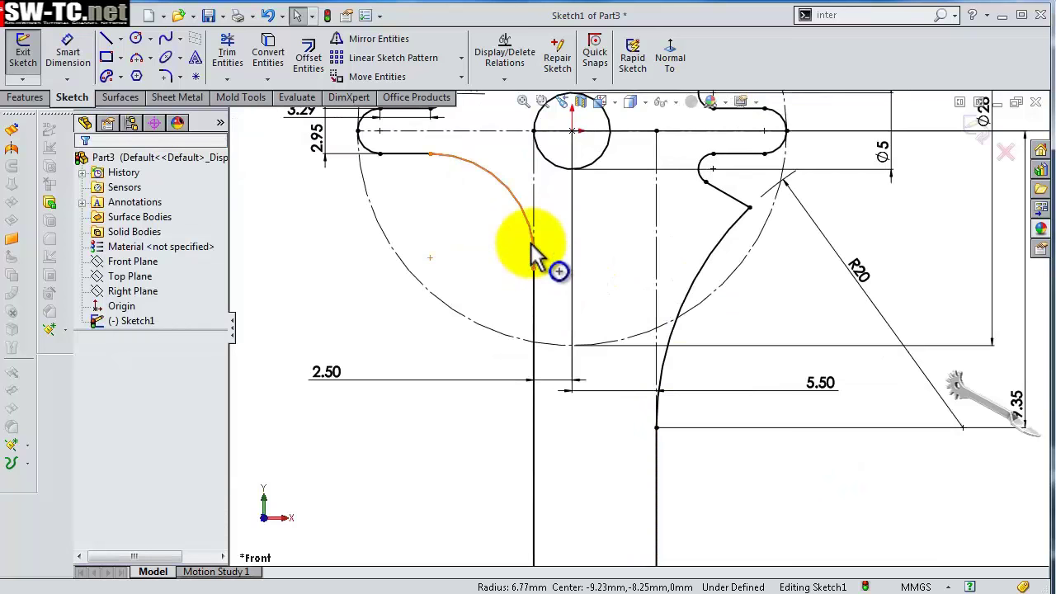
click(534, 269)
ctrl+click(534, 285)
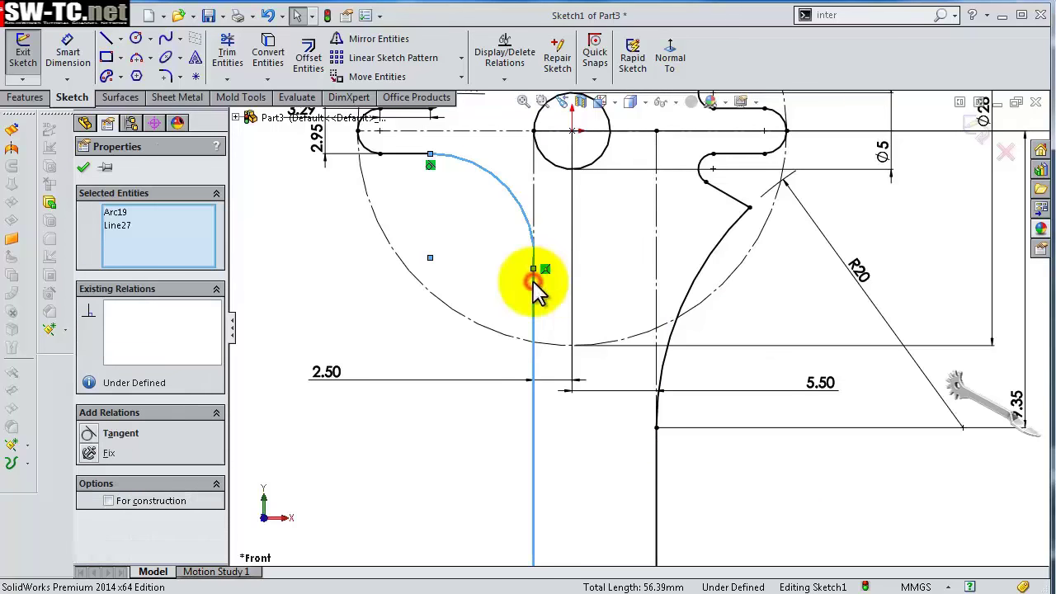
click(578, 213)
click(495, 253)
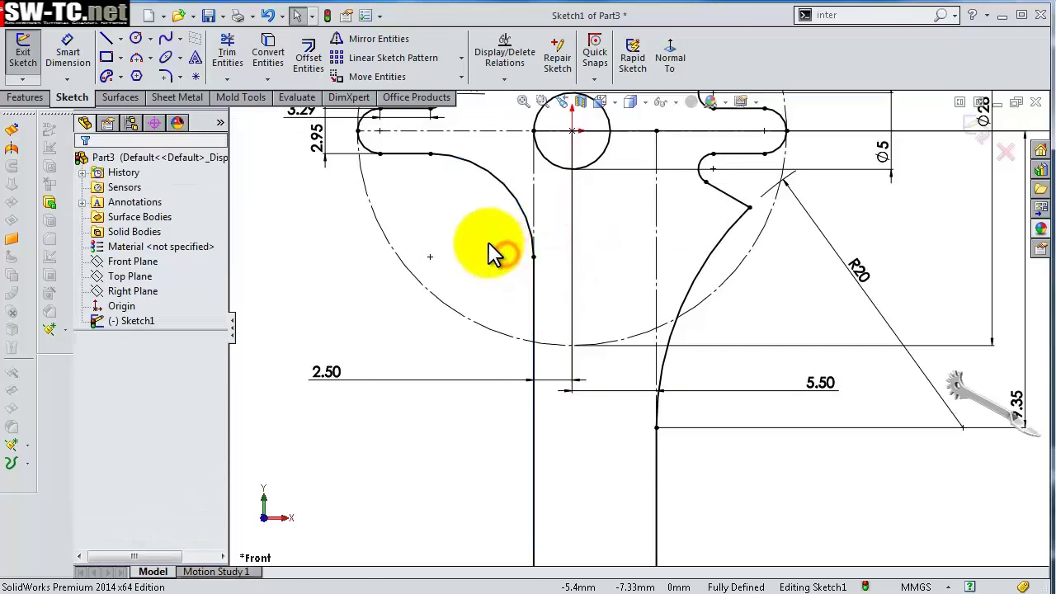
scroll(734, 252, up, 2)
scroll(709, 198, up, 2)
scroll(709, 198, up, 1)
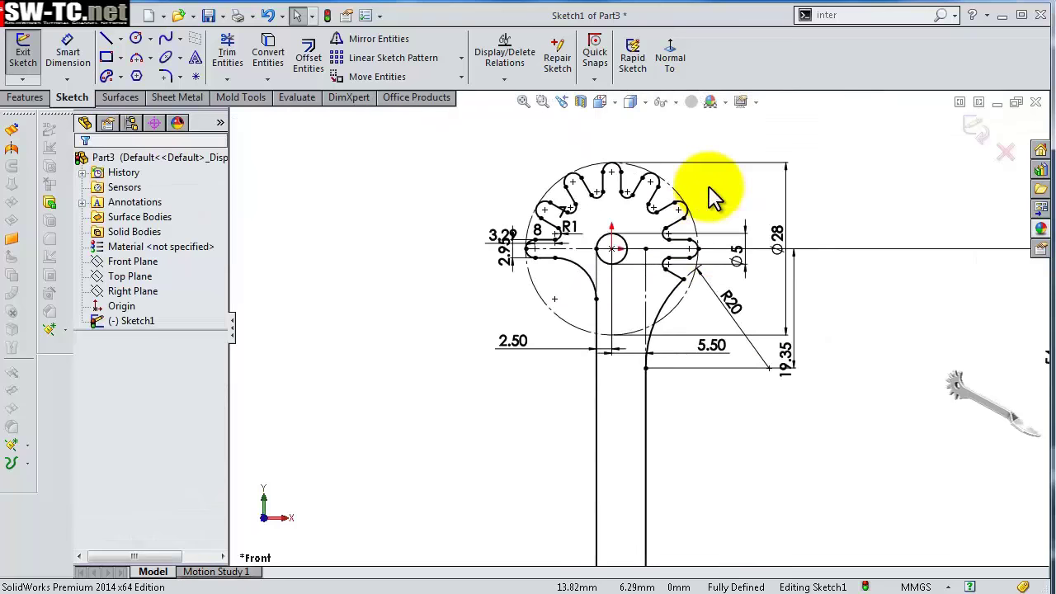
- Move the R1, 7, 2.95 and 3.29 dimensions off the gear-tooth profile
click(804, 357)
scroll(804, 363, up, 2)
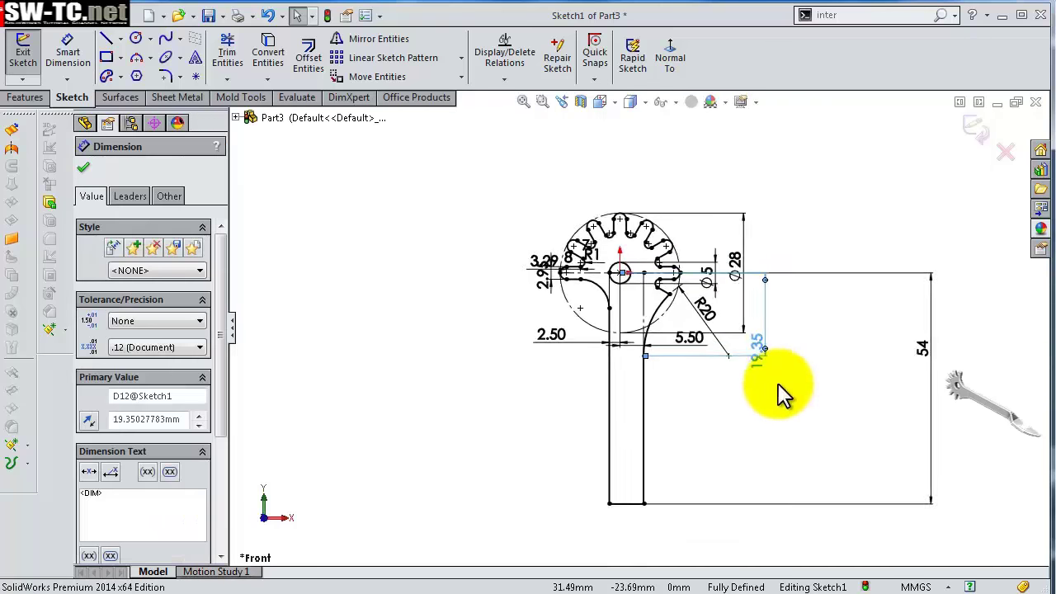
scroll(778, 393, up, 1)
scroll(702, 485, down, 2)
scroll(759, 429, down, 1)
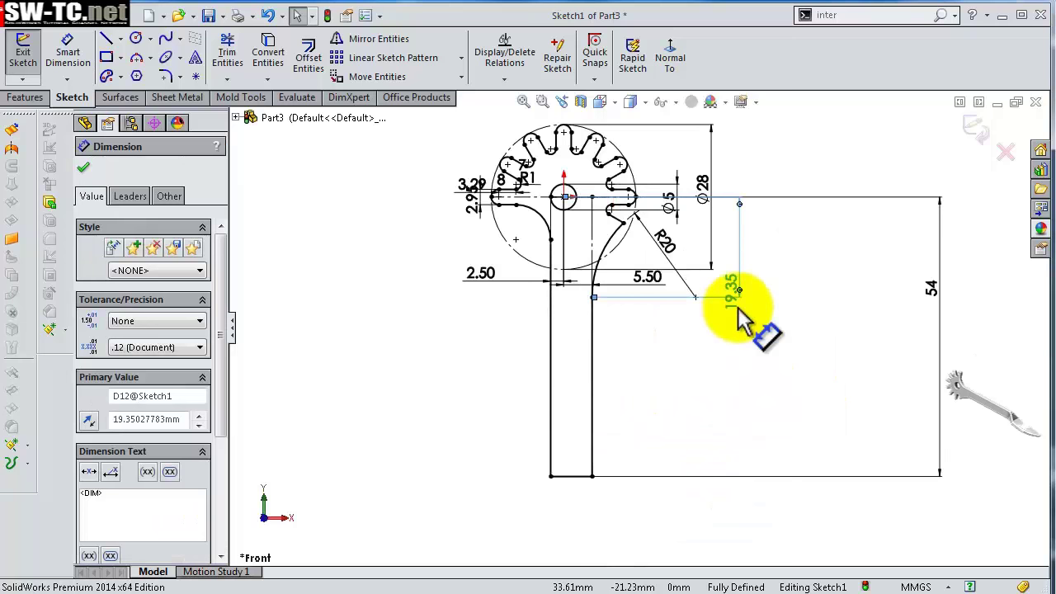
scroll(627, 142, down, 1)
scroll(624, 141, down, 2)
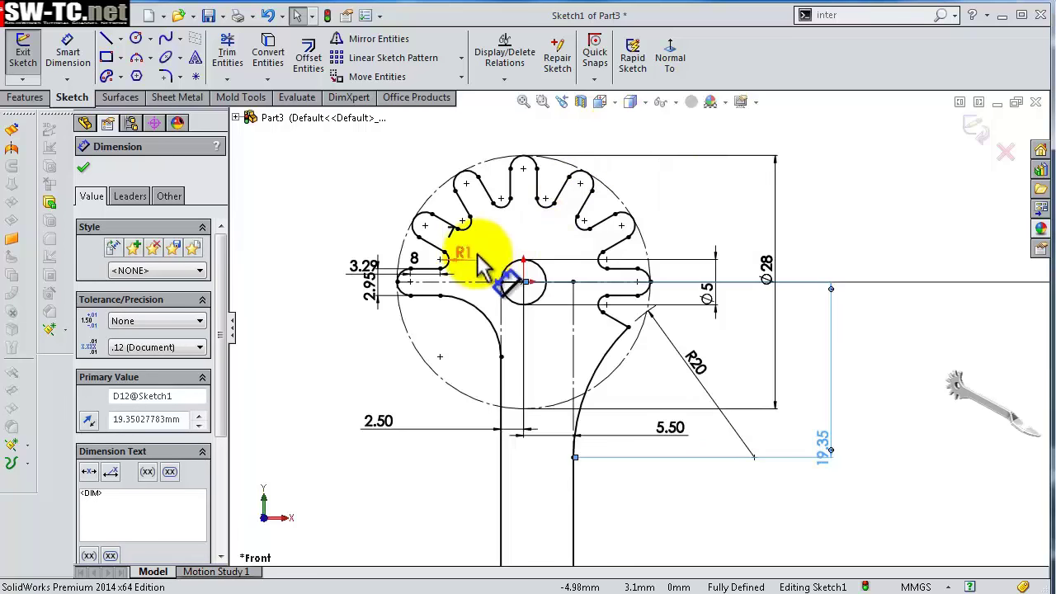
mouse_move(452, 258)
mouse_down()
mouse_move(318, 235)
mouse_move(304, 262)
mouse_up()
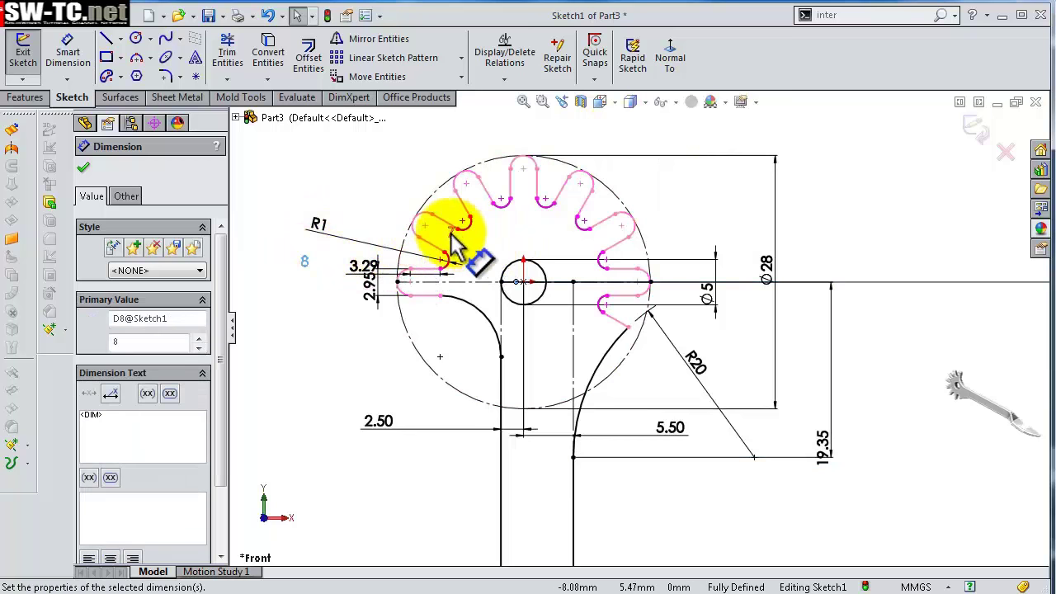
drag(368, 231, 371, 198)
drag(365, 278, 291, 368)
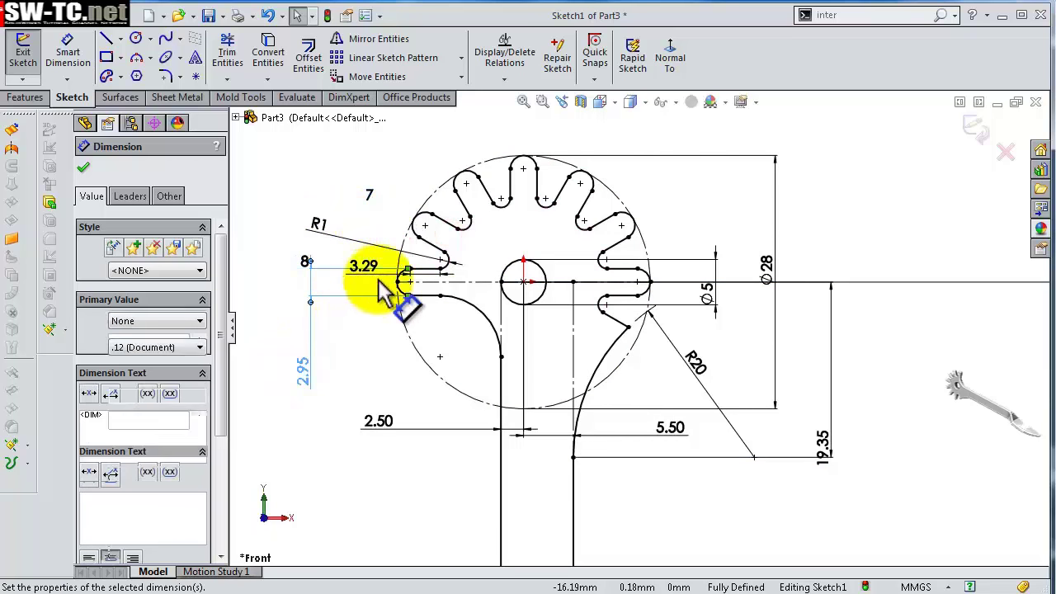
mouse_move(366, 266)
mouse_down()
mouse_move(283, 340)
mouse_move(349, 340)
mouse_up()
click(379, 383)
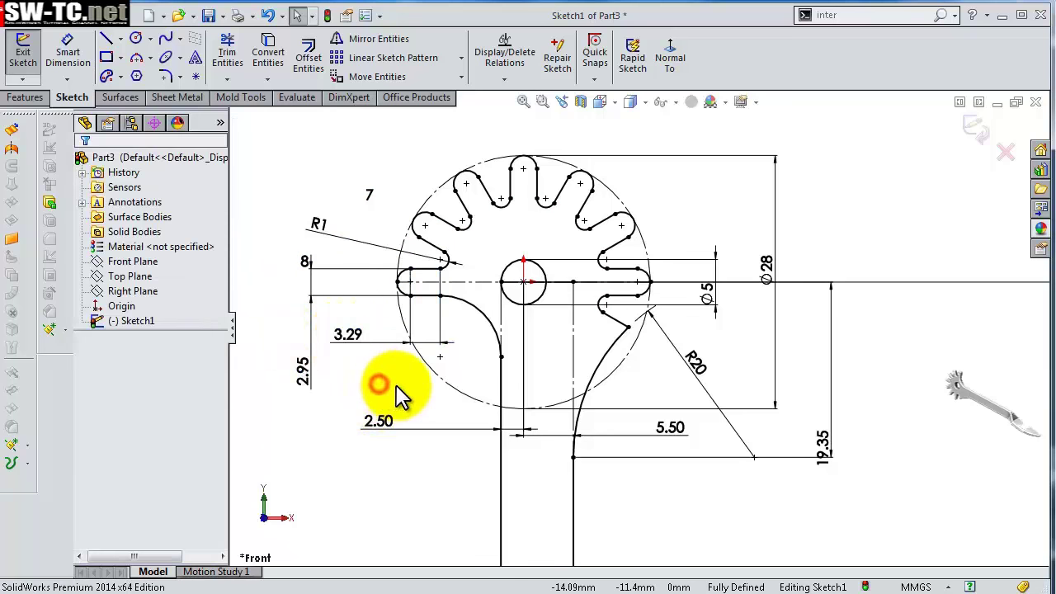
- Rebuild Sketch1 as fully defined, then cancel Sketch Fillet to show the Features commands
key(ctrl+b)
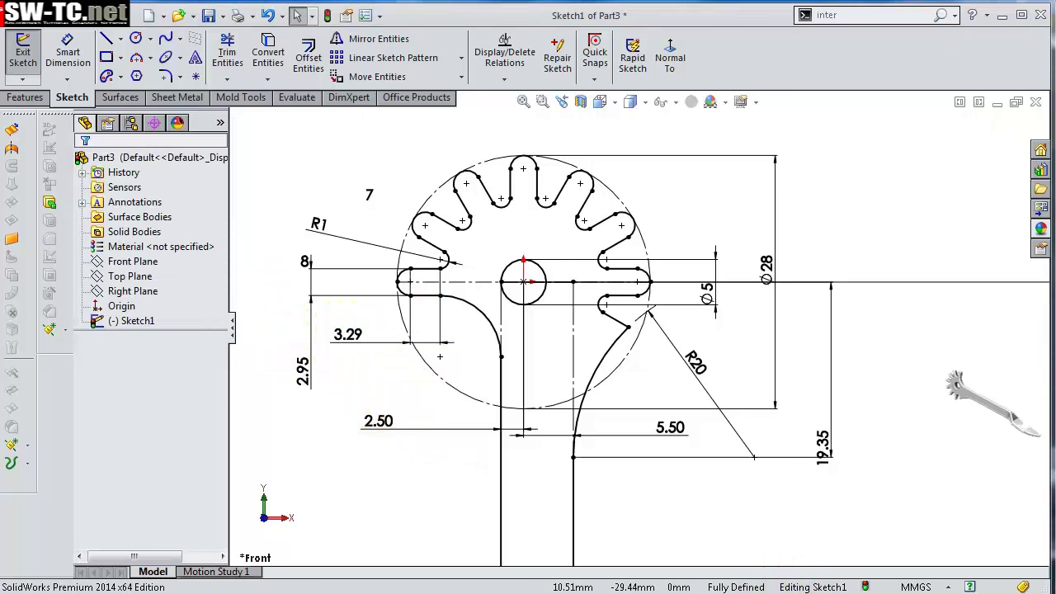
click(167, 76)
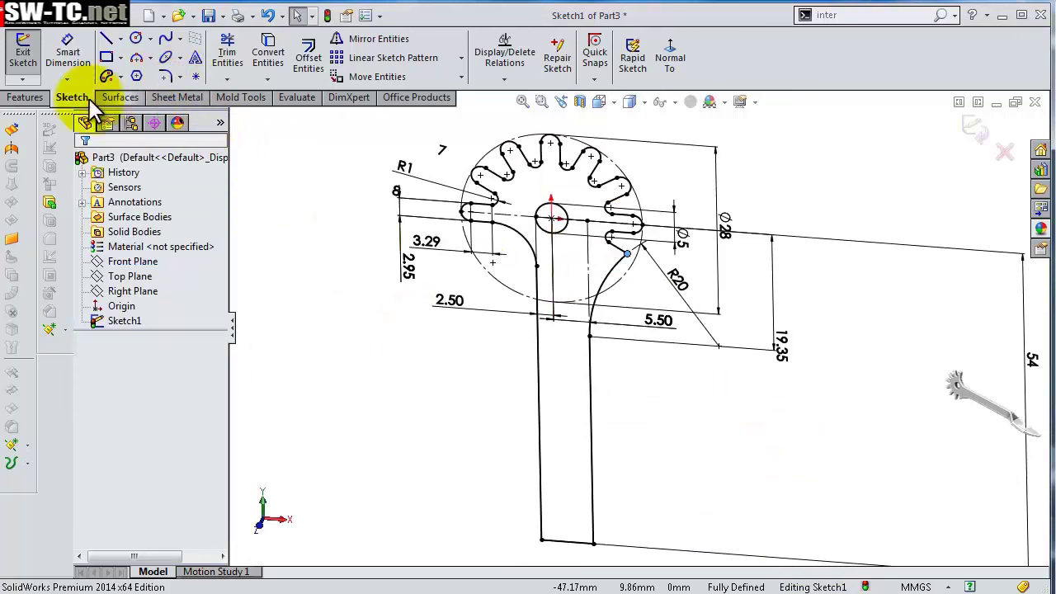
click(25, 97)
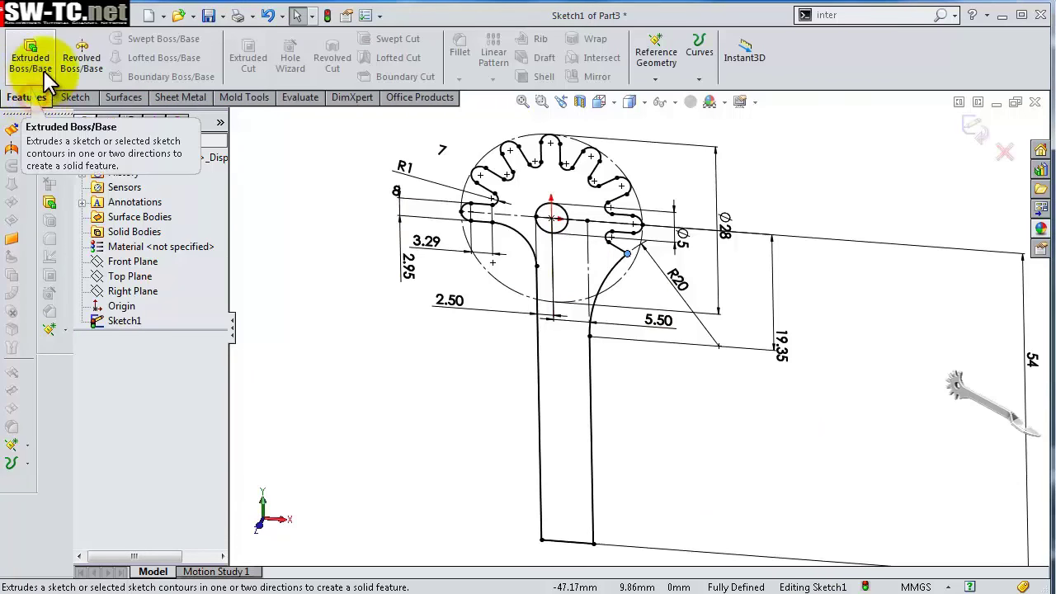
- Extrude Sketch1 3 mm Mid Plane as Boss-Extrude1 and save the part
click(31, 57)
text(3)
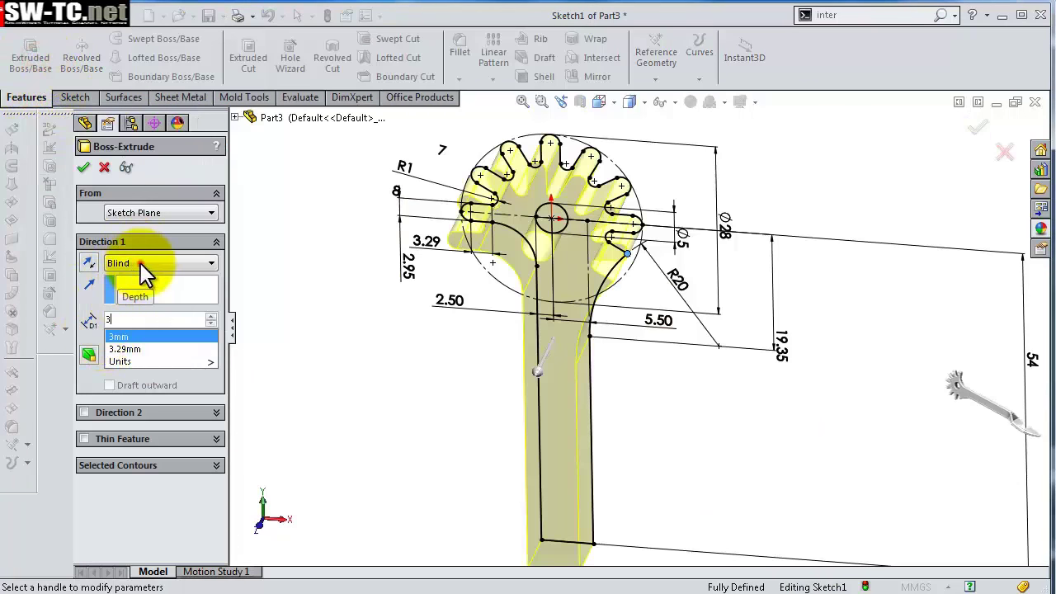
click(140, 262)
click(155, 320)
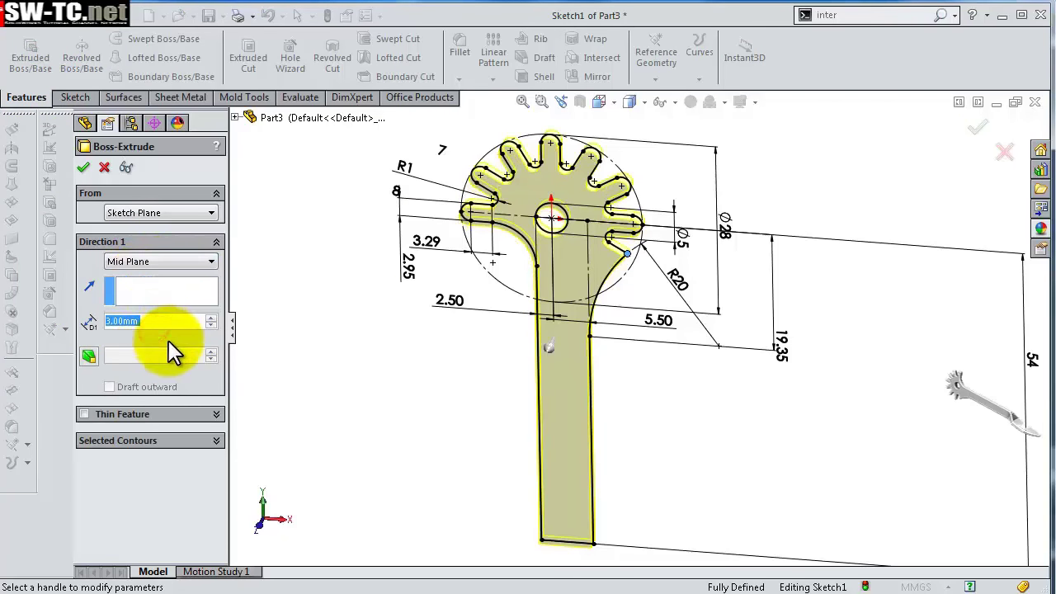
mouse_move(904, 356)
middle_down()
mouse_move(881, 386)
mouse_move(891, 394)
middle_up()
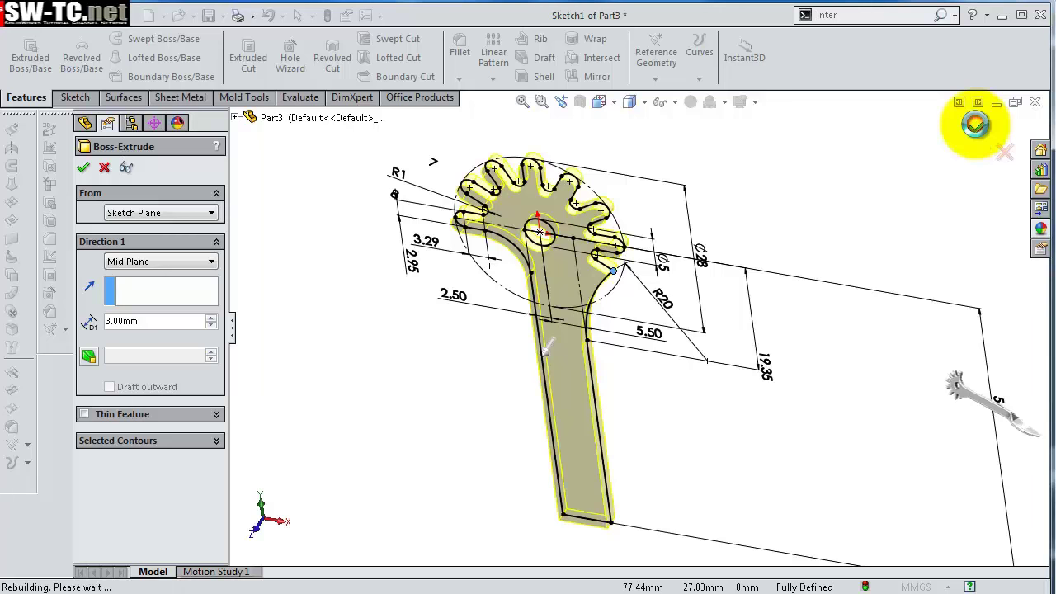
middle_drag(924, 311, 837, 267)
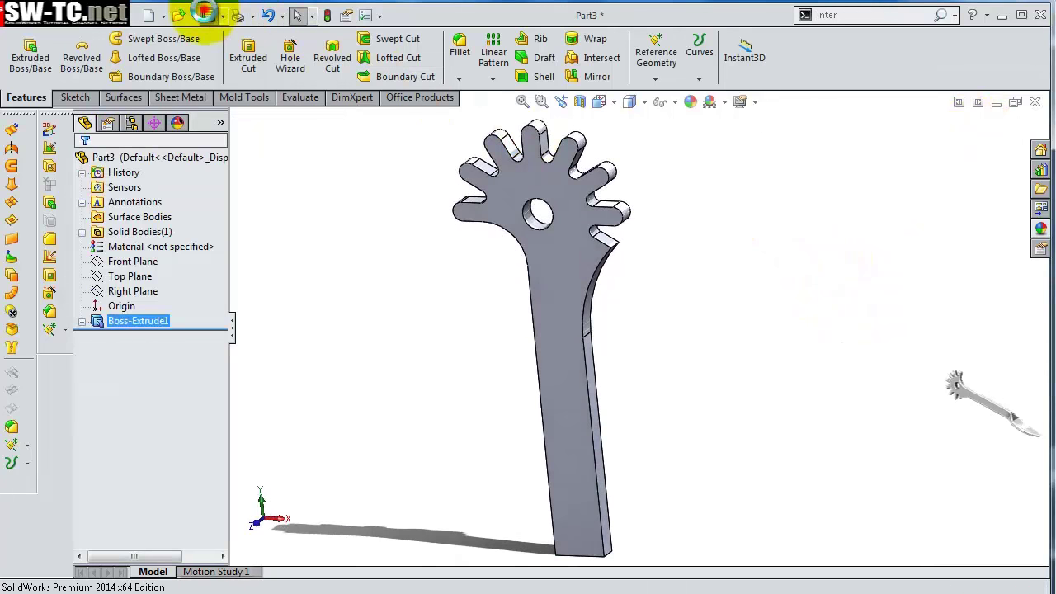
click(205, 12)
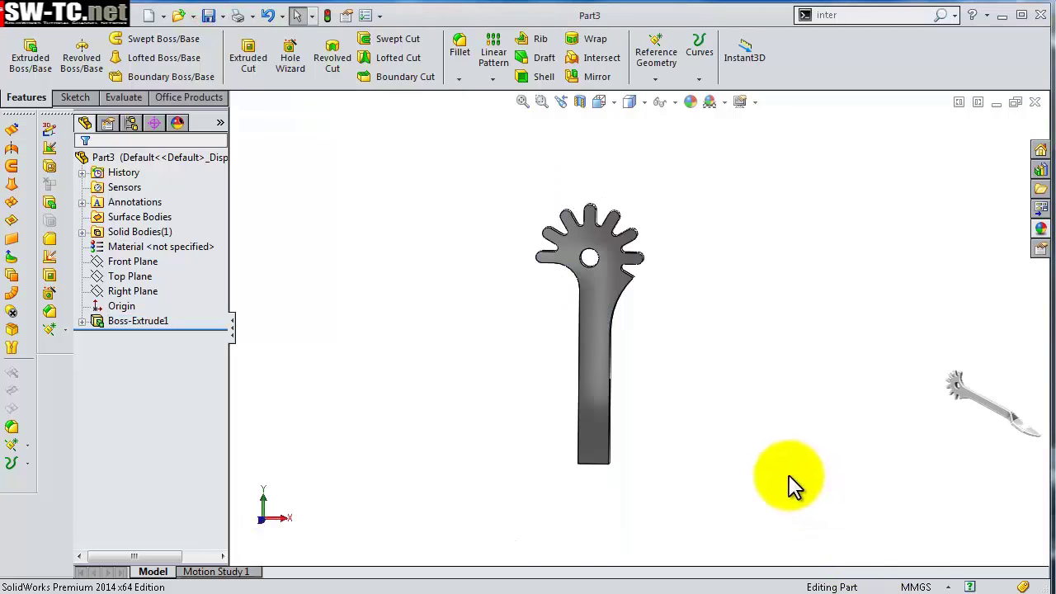
- Orbit to an angled view and select the arm's narrow end face
middle_drag(767, 464, 676, 457)
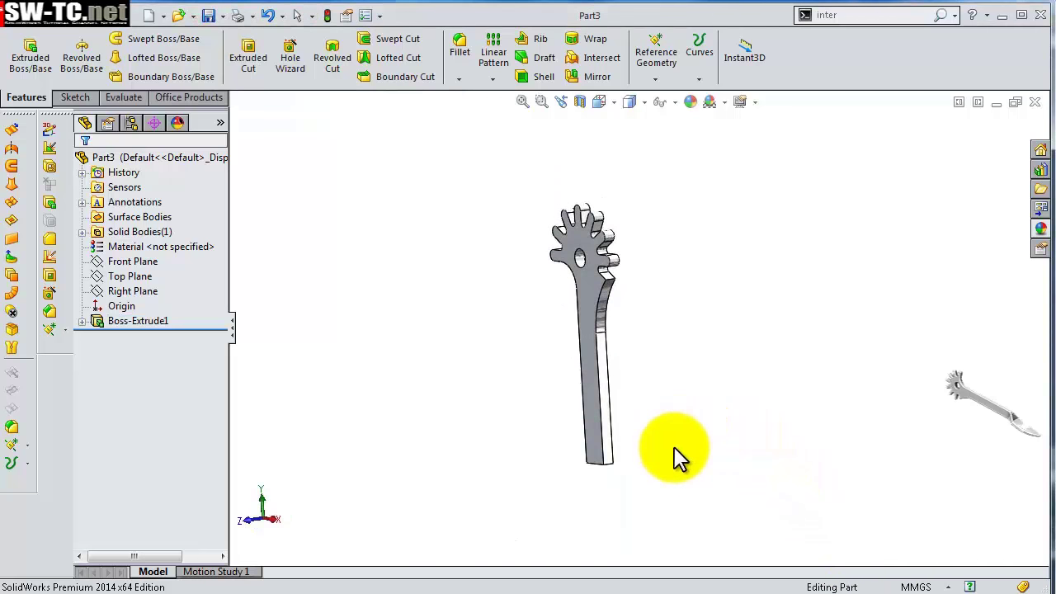
scroll(610, 438, down, 3)
scroll(578, 425, down, 3)
click(575, 424)
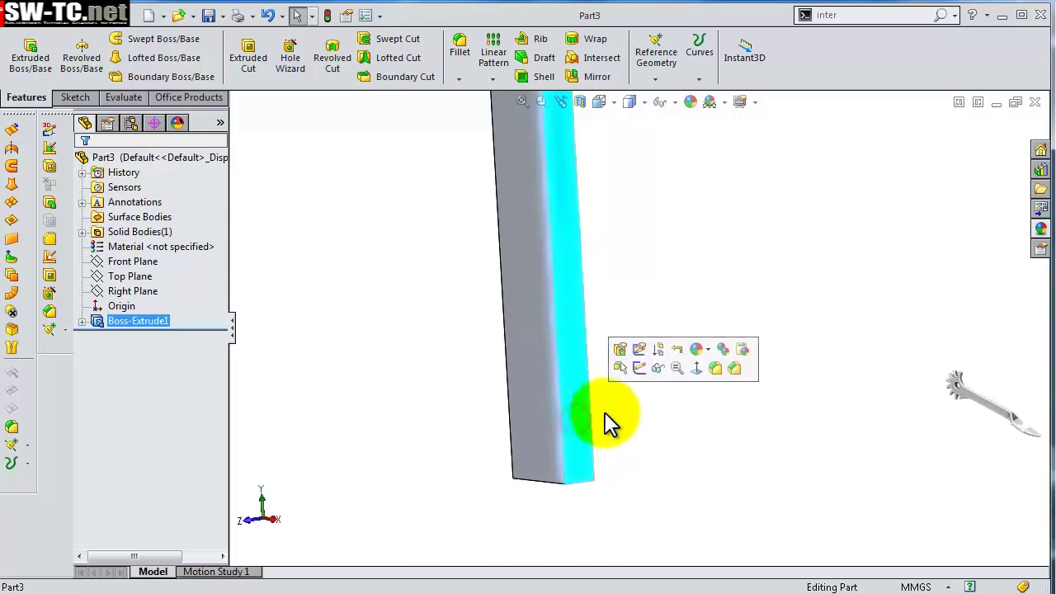
- Start Sketch2 on the end face, view Normal To, and draw crossing vertical and horizontal centerlines
click(641, 370)
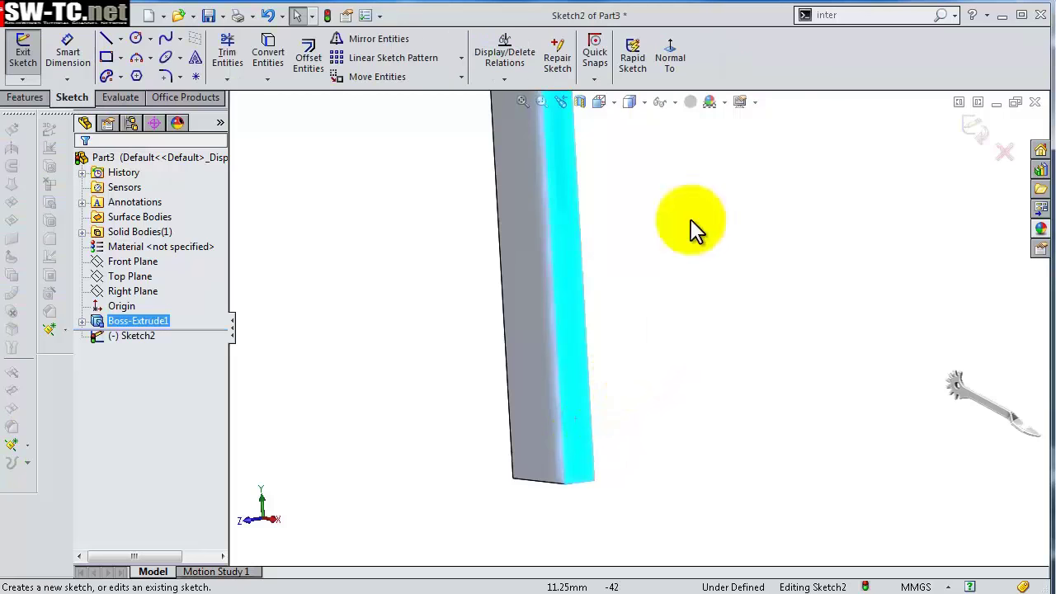
click(669, 65)
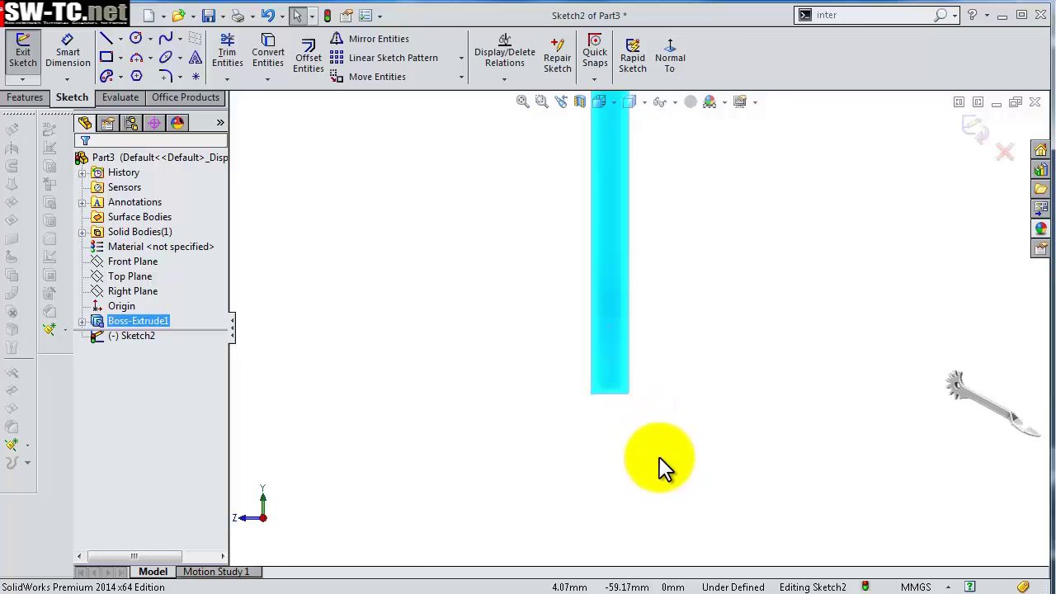
key(s)
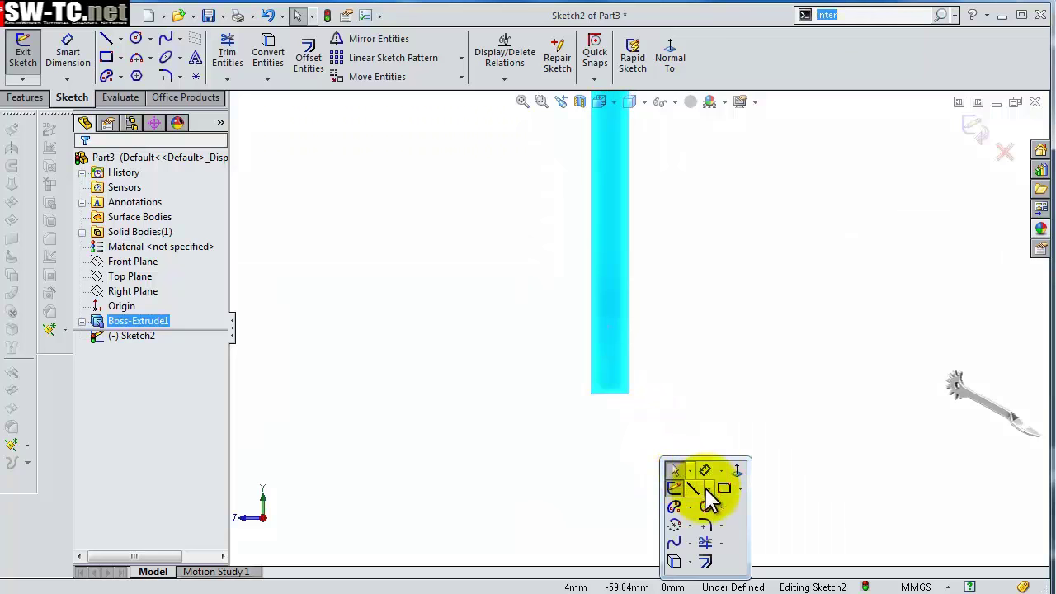
click(726, 526)
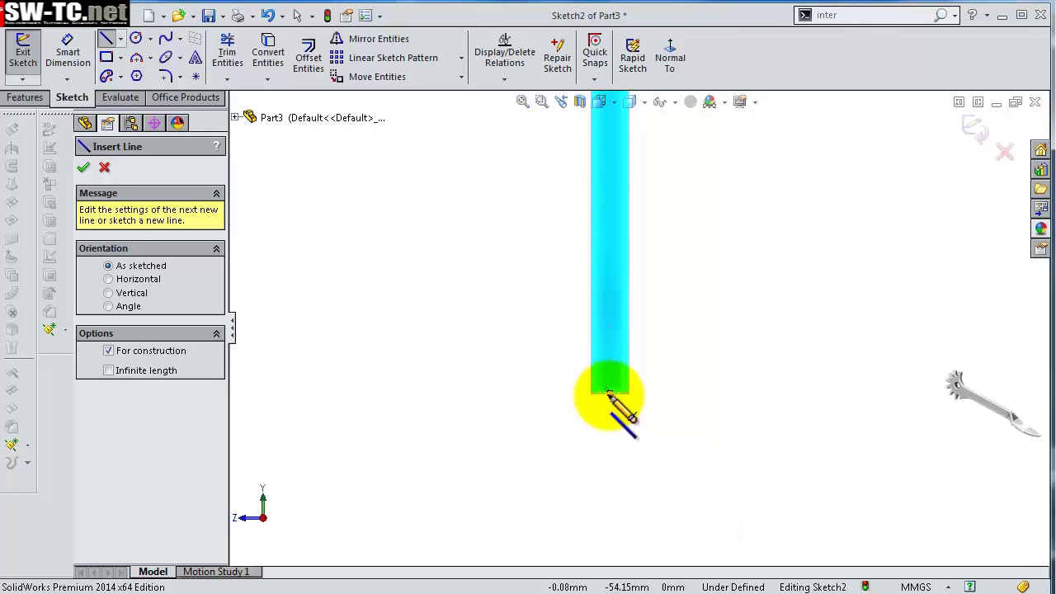
click(608, 395)
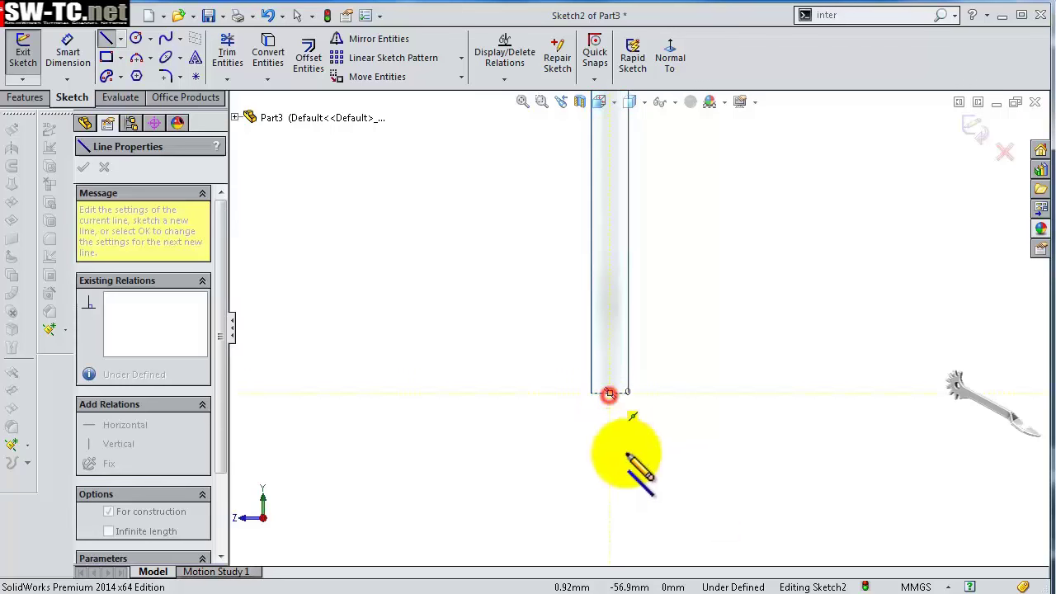
click(626, 512)
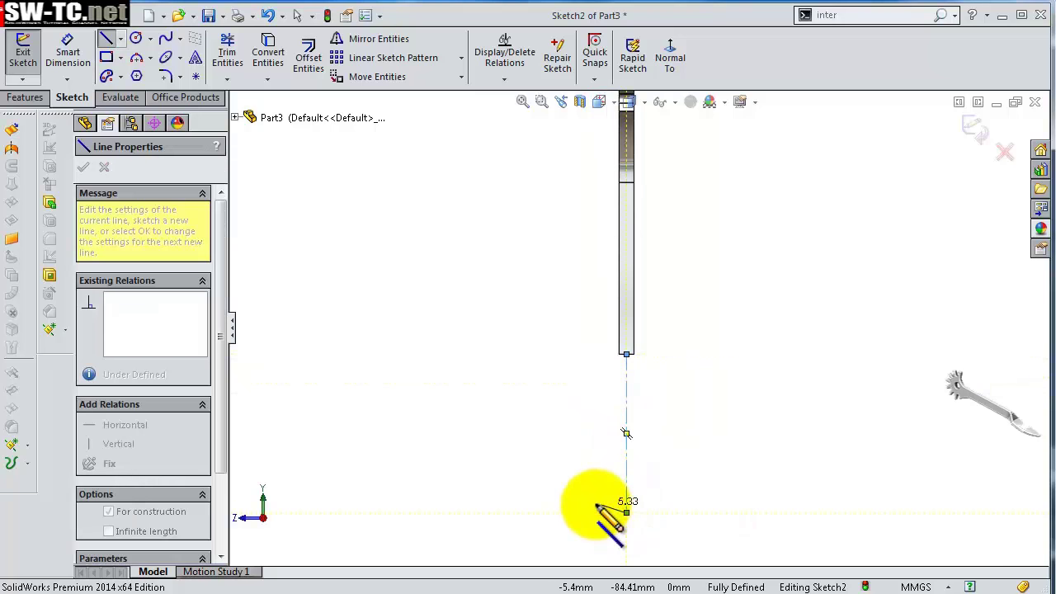
double_click(594, 505)
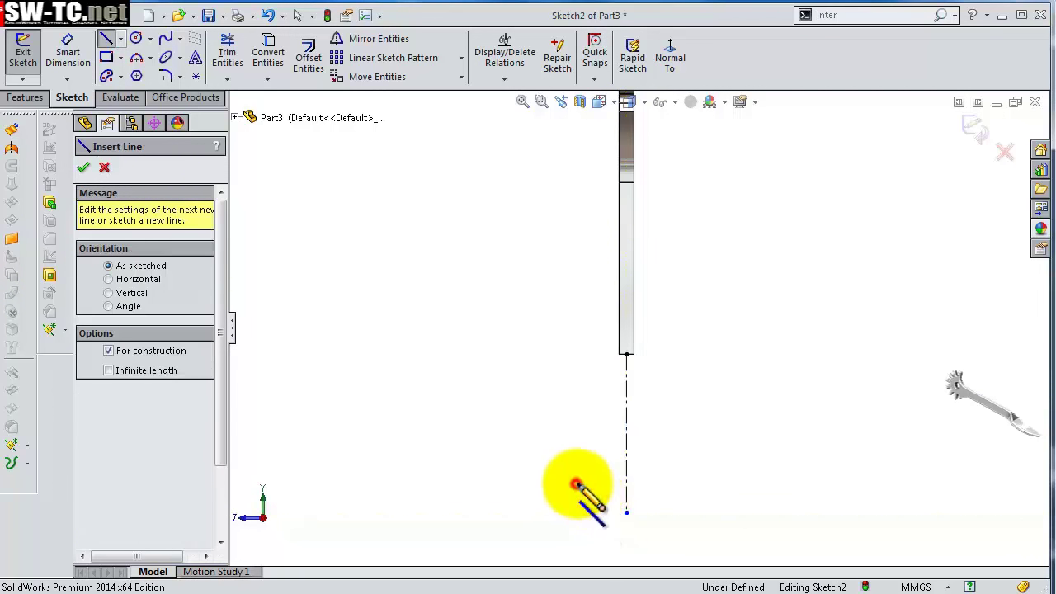
click(575, 485)
double_click(663, 484)
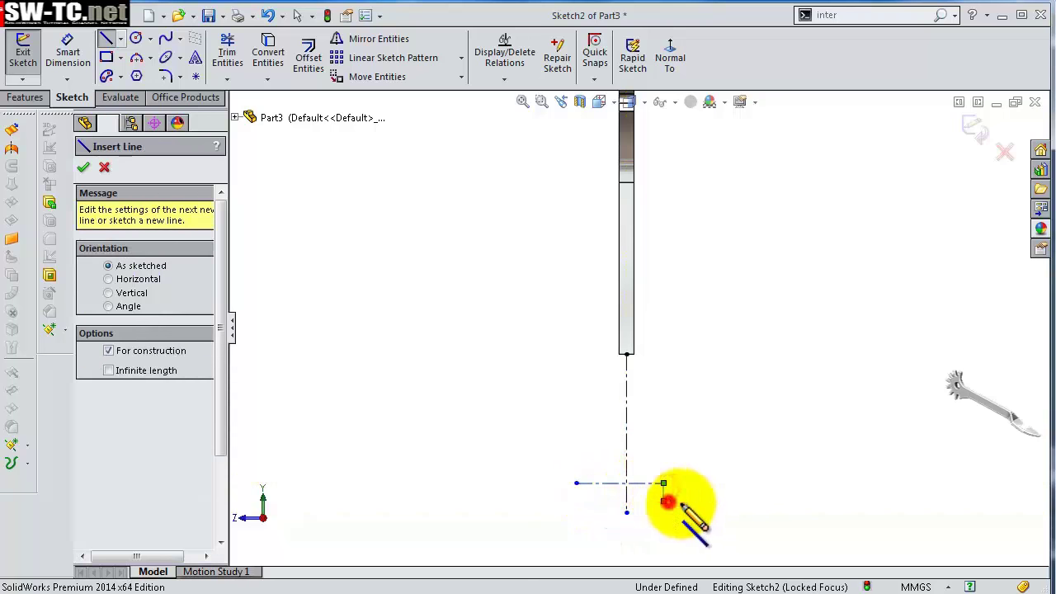
scroll(676, 483, down, 2)
- Dimension the vertical centerline to 34 mm
key(s)
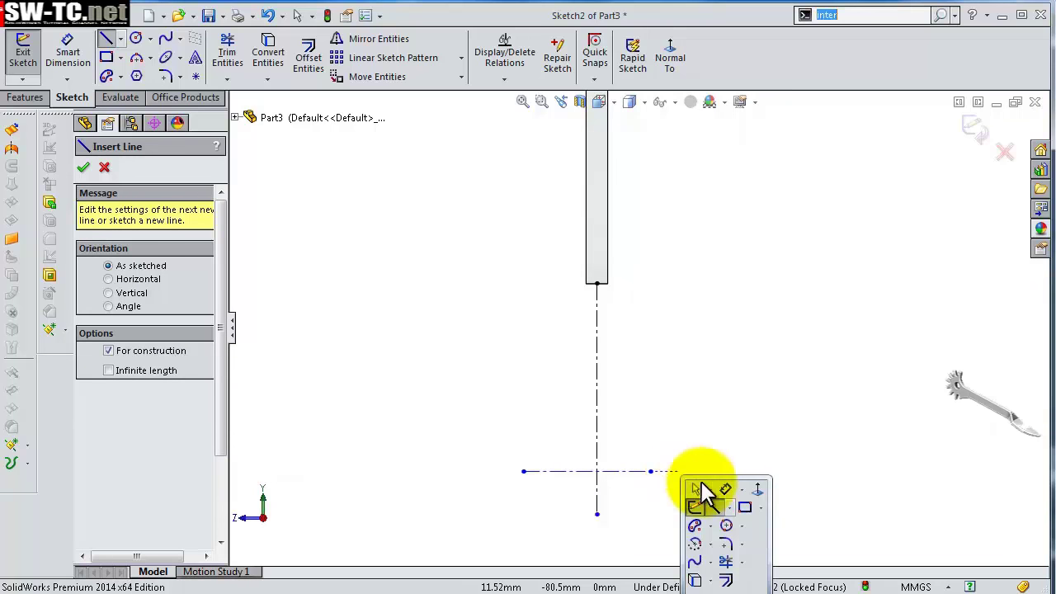
click(729, 493)
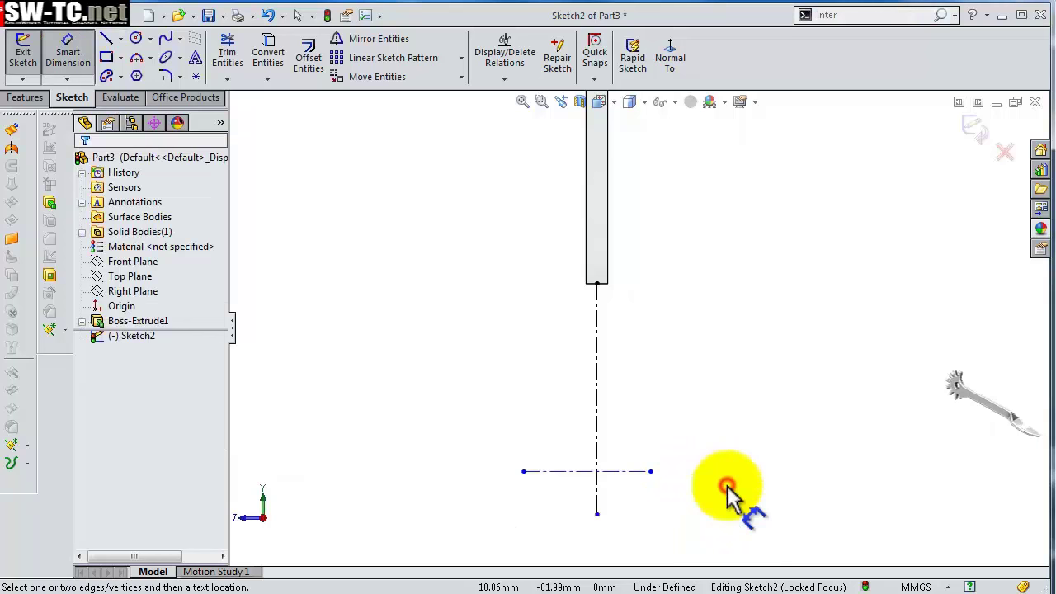
click(597, 284)
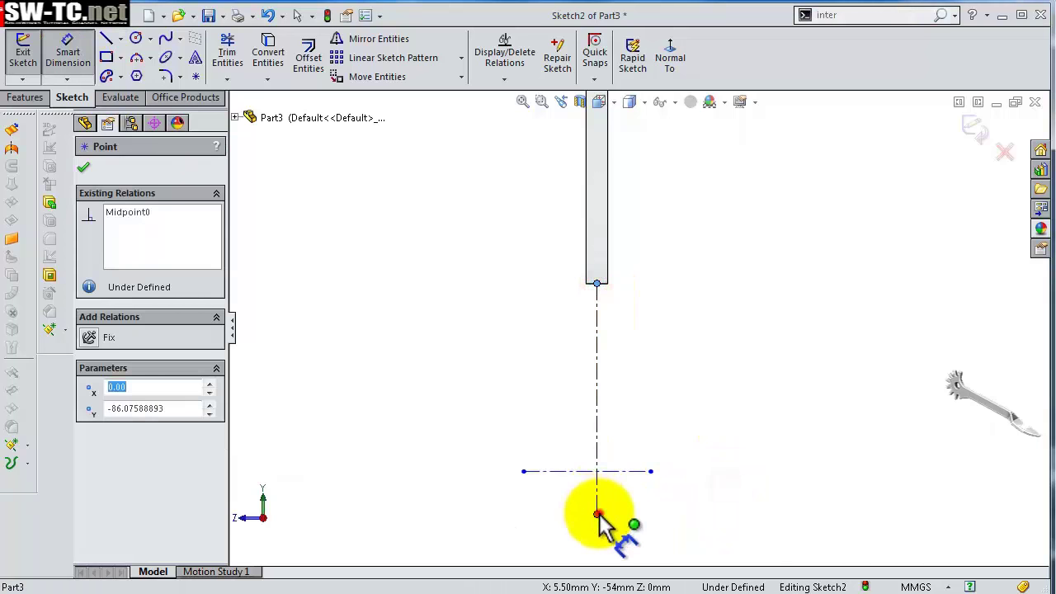
click(474, 461)
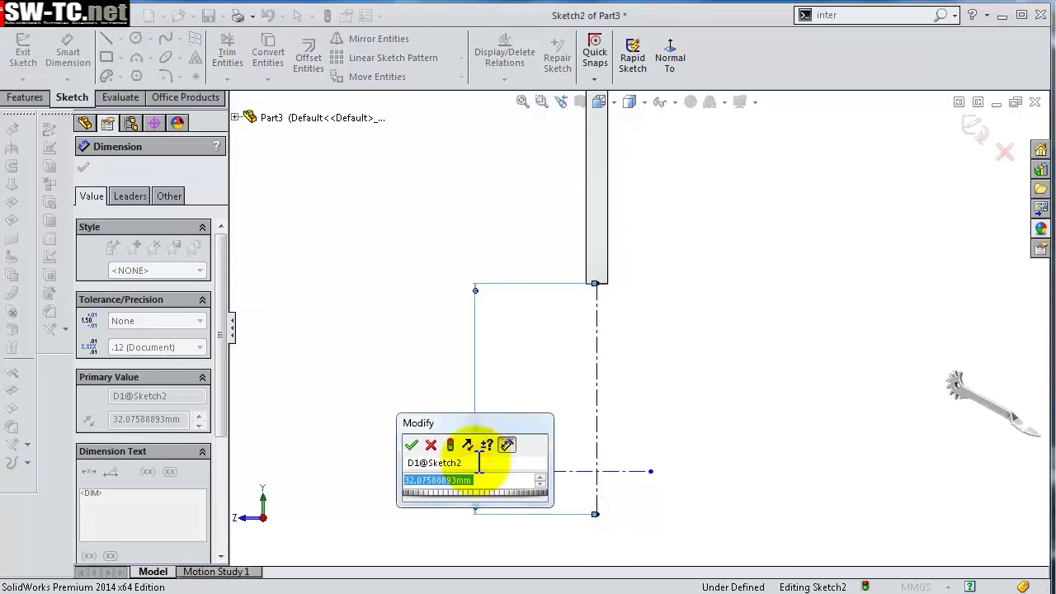
text(34)
key(Return)
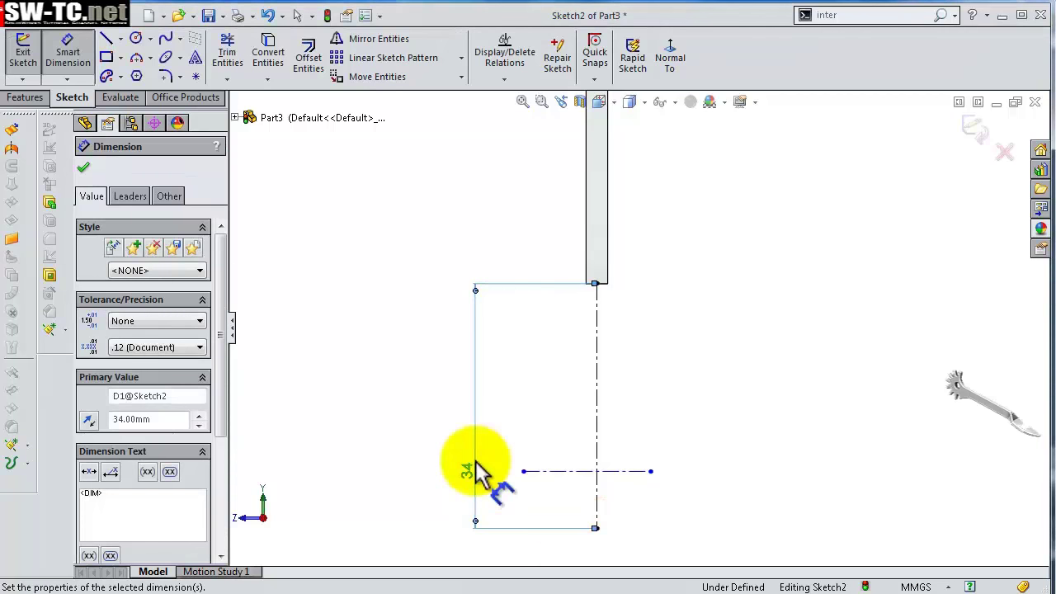
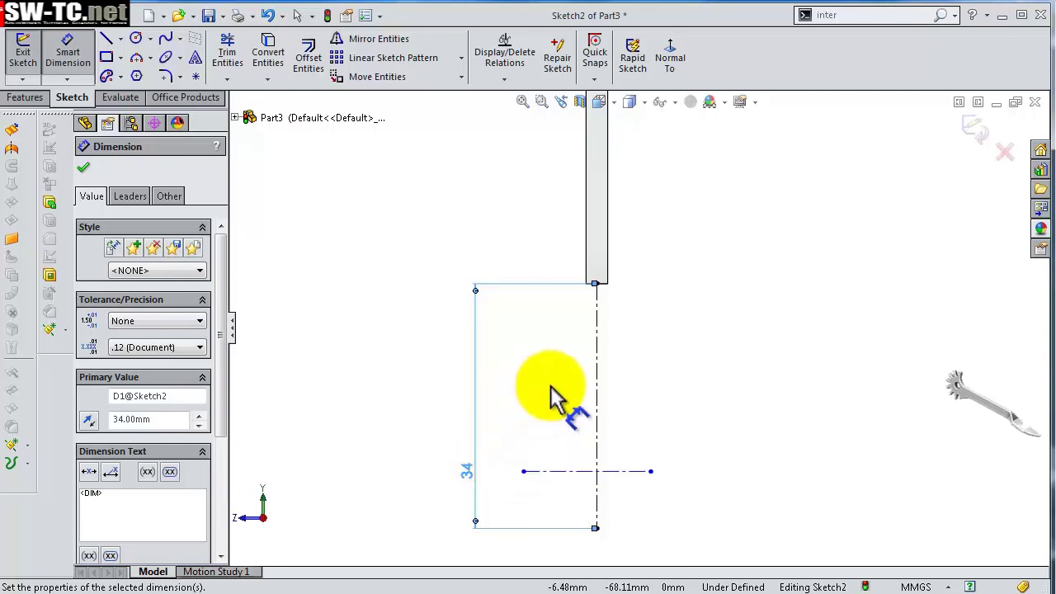
- Dimension the small rectangle's width to 5 mm
click(582, 472)
click(591, 552)
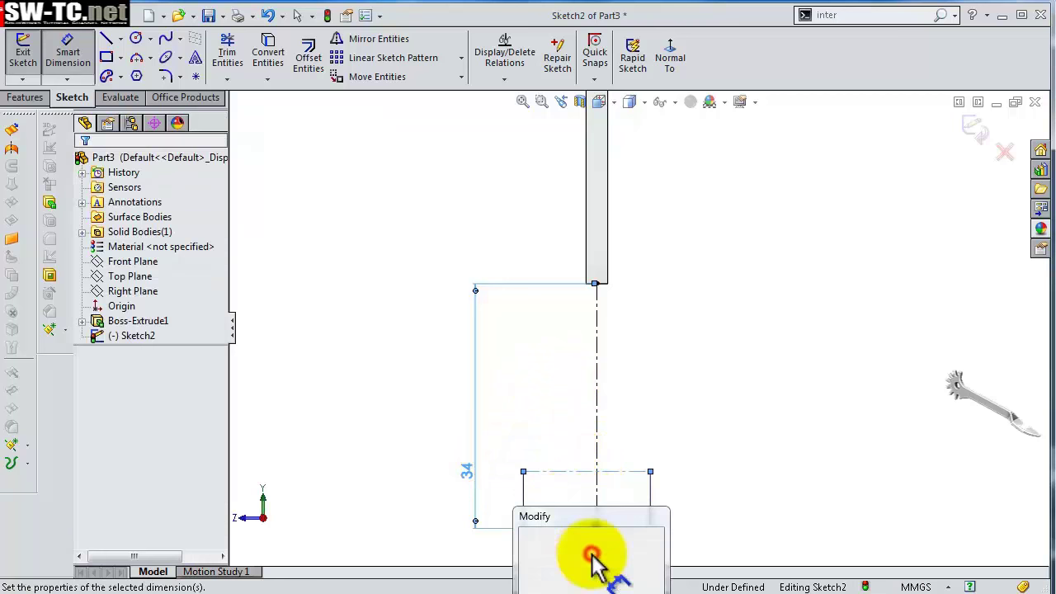
text(5)
key(Return)
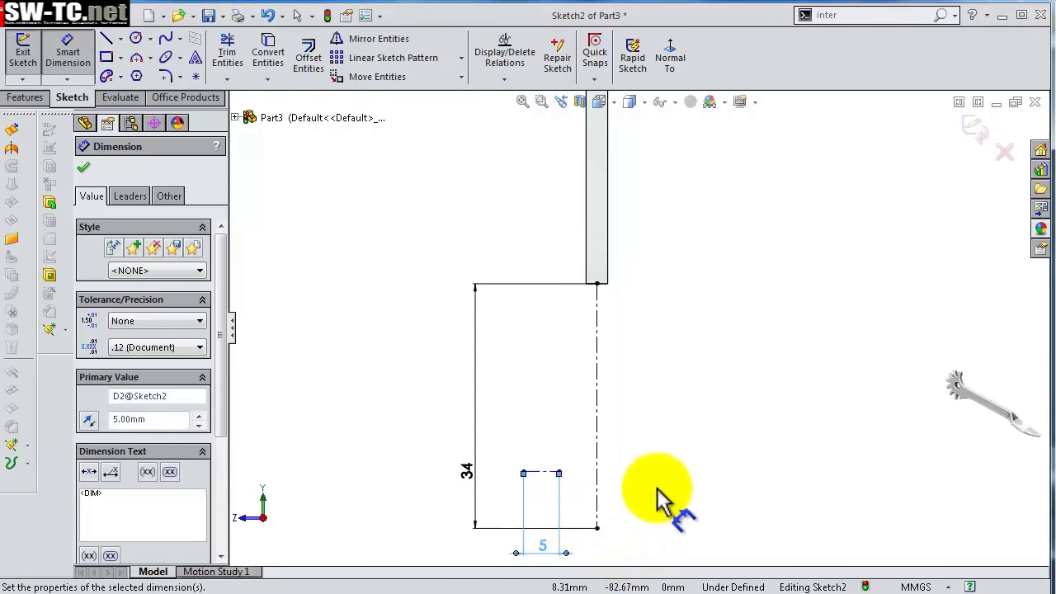
click(695, 423)
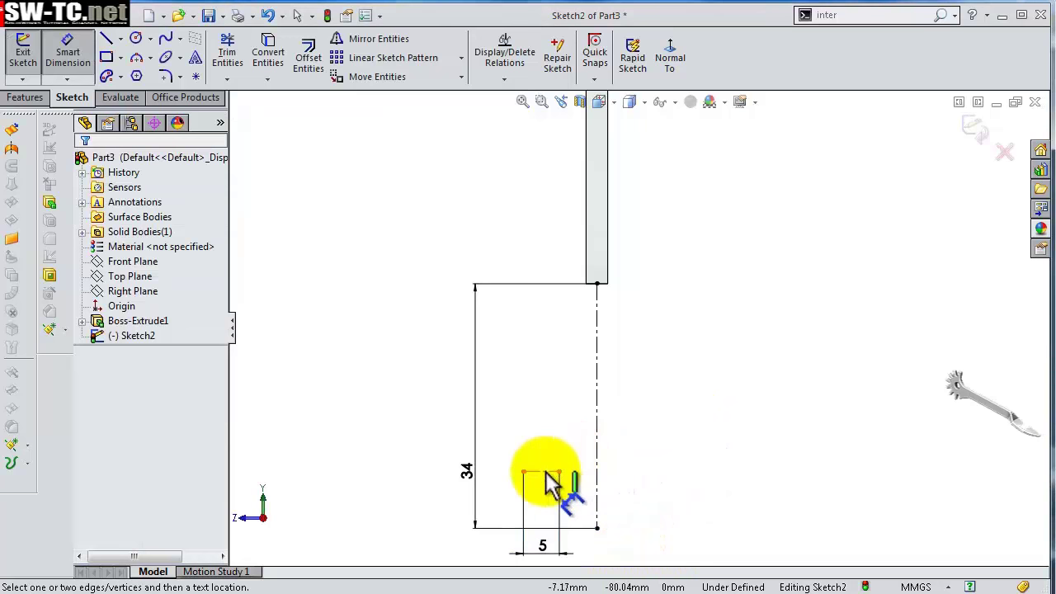
key(Escape)
- Drag the small rectangle's top-line endpoint to shift the rectangle right
click(541, 474)
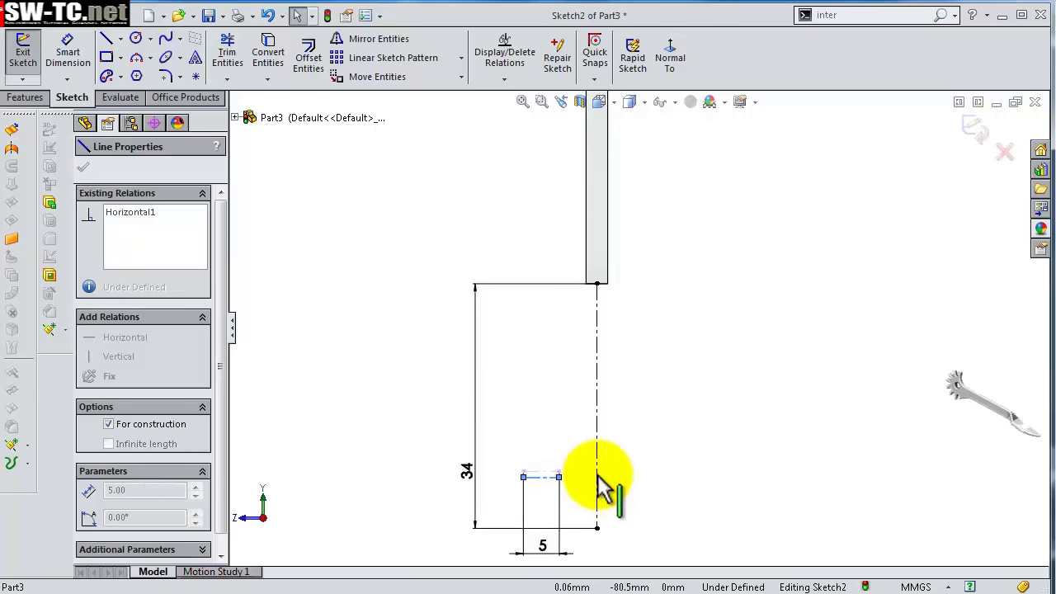
click(681, 474)
drag(567, 483, 615, 488)
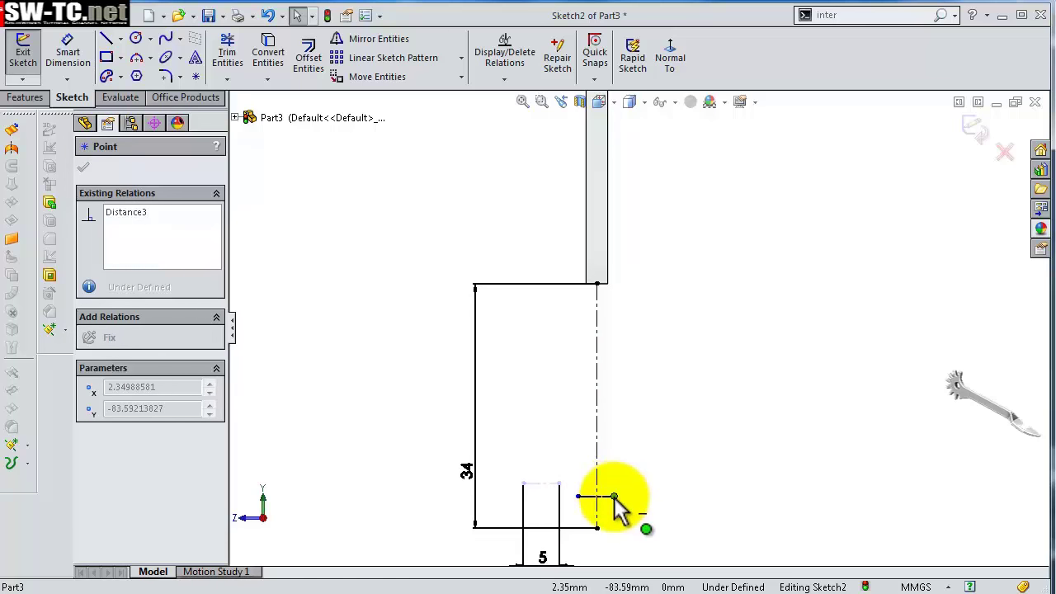
drag(614, 497, 615, 498)
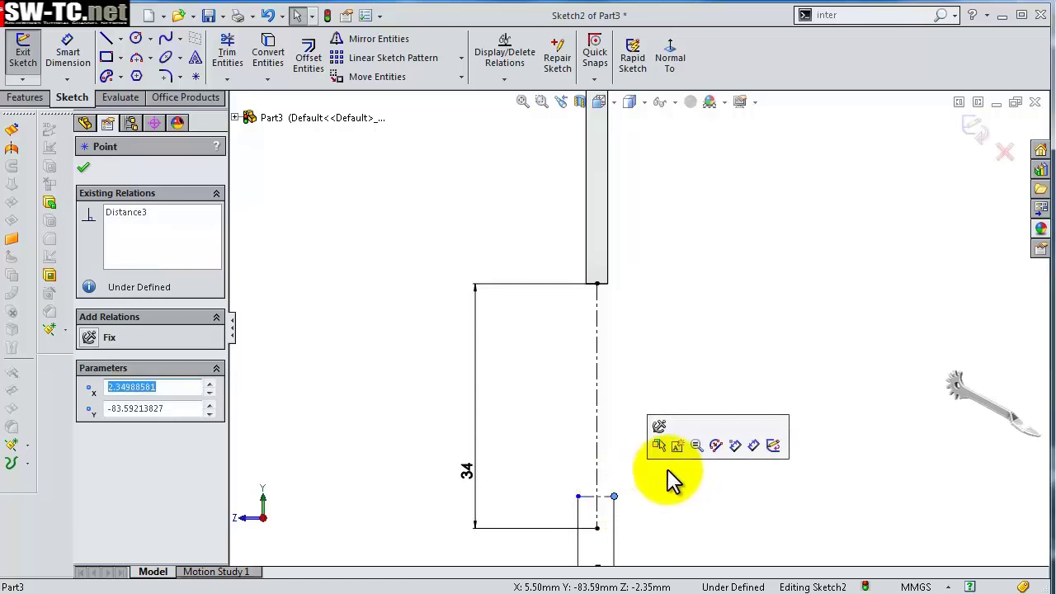
click(652, 483)
scroll(589, 519, down, 4)
scroll(625, 471, down, 3)
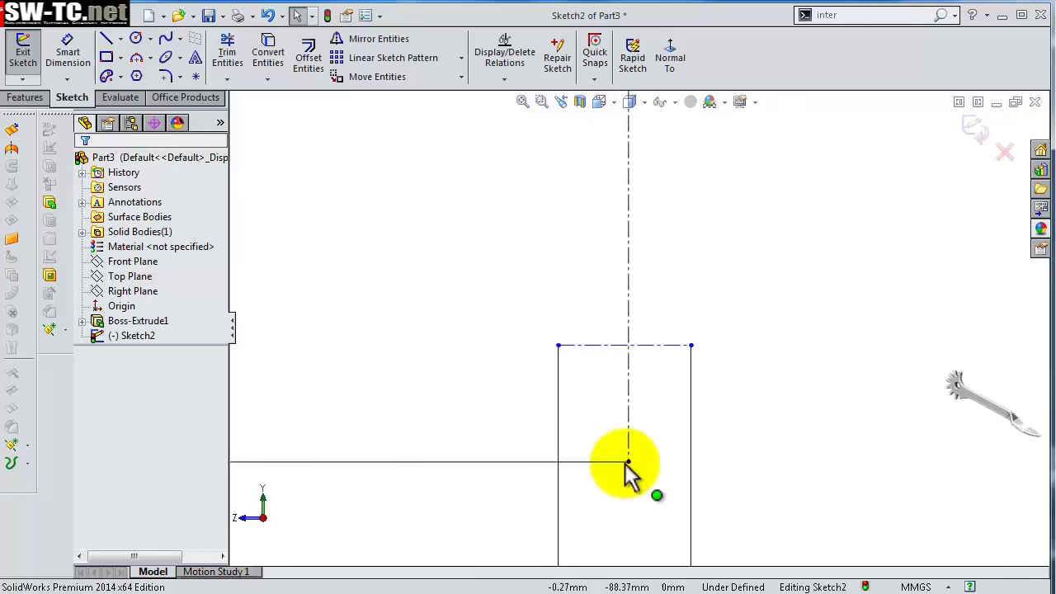
- Make the rectangle's top corners symmetric about the vertical centerline
click(558, 344)
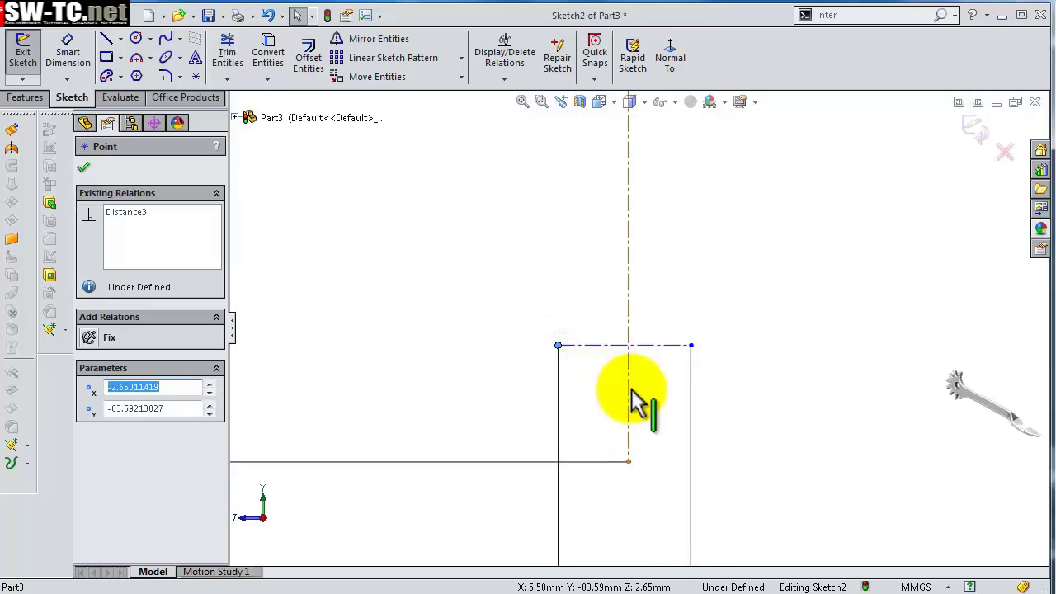
click(628, 388)
ctrl+click(690, 345)
ctrl+click(690, 345)
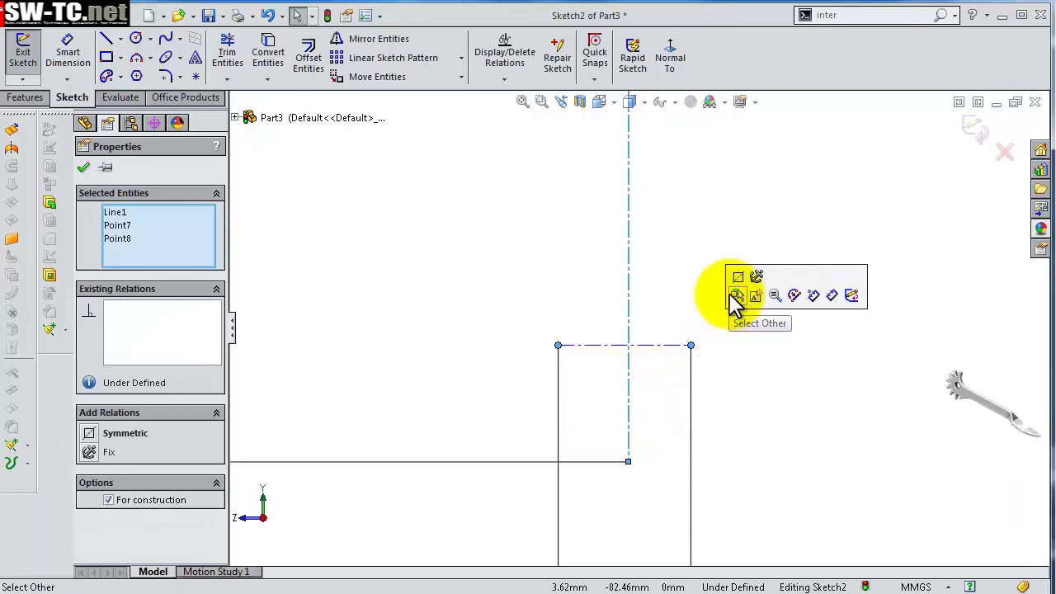
click(745, 284)
click(718, 274)
- Dimension the rectangle's top line 2 mm from the bottom edge, fully defining the sketch
key(s)
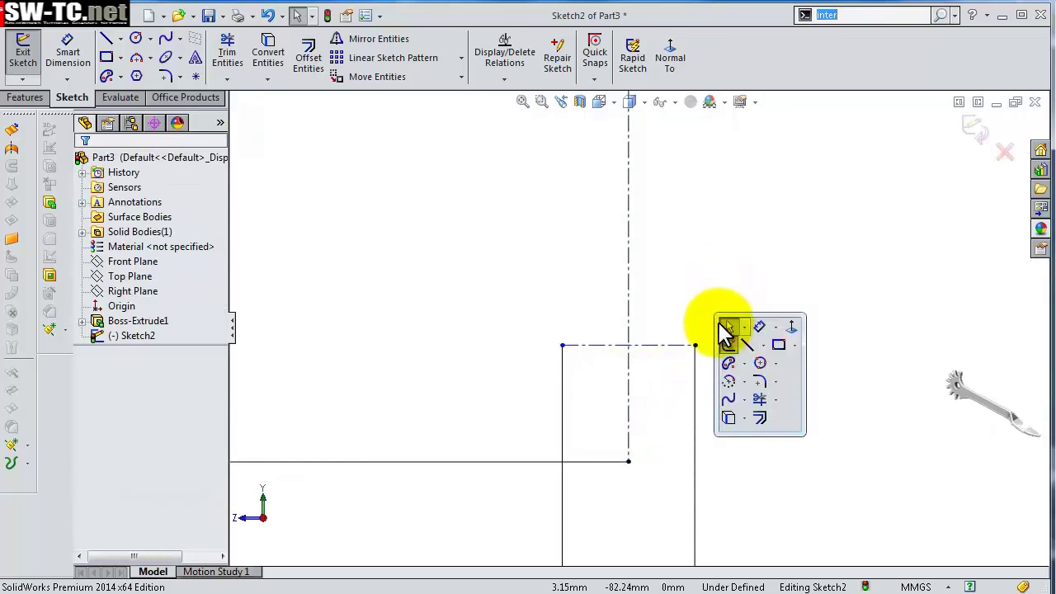
click(757, 330)
click(673, 346)
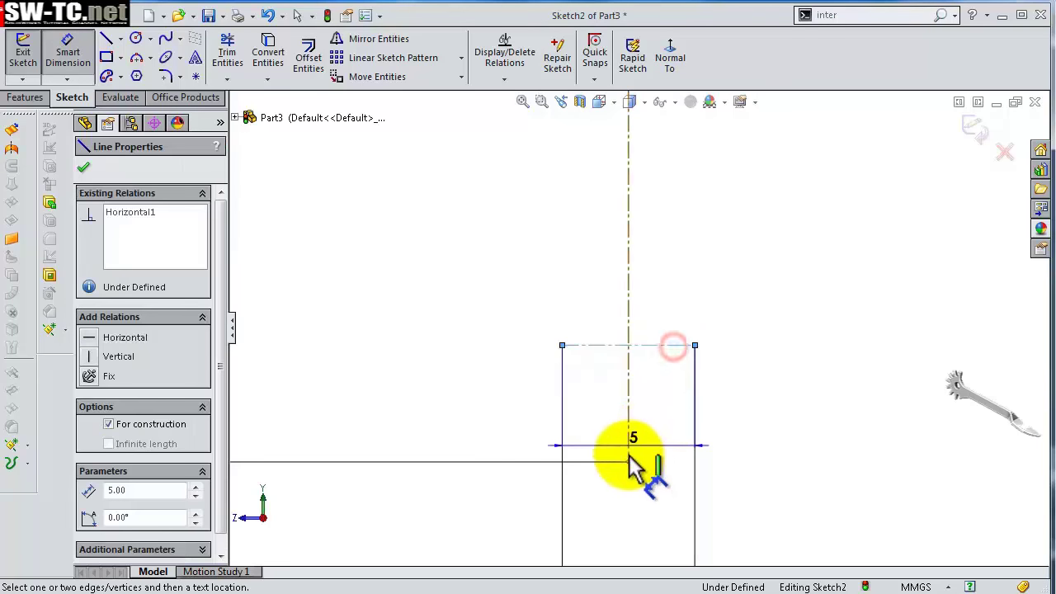
click(630, 461)
click(790, 424)
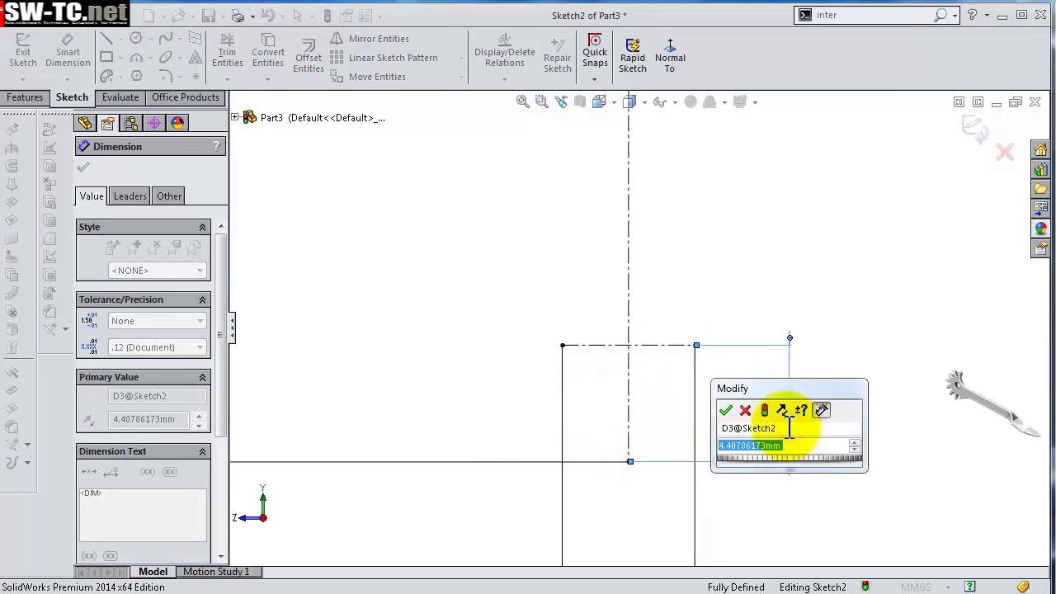
key(Return)
click(754, 330)
scroll(731, 306, up, 3)
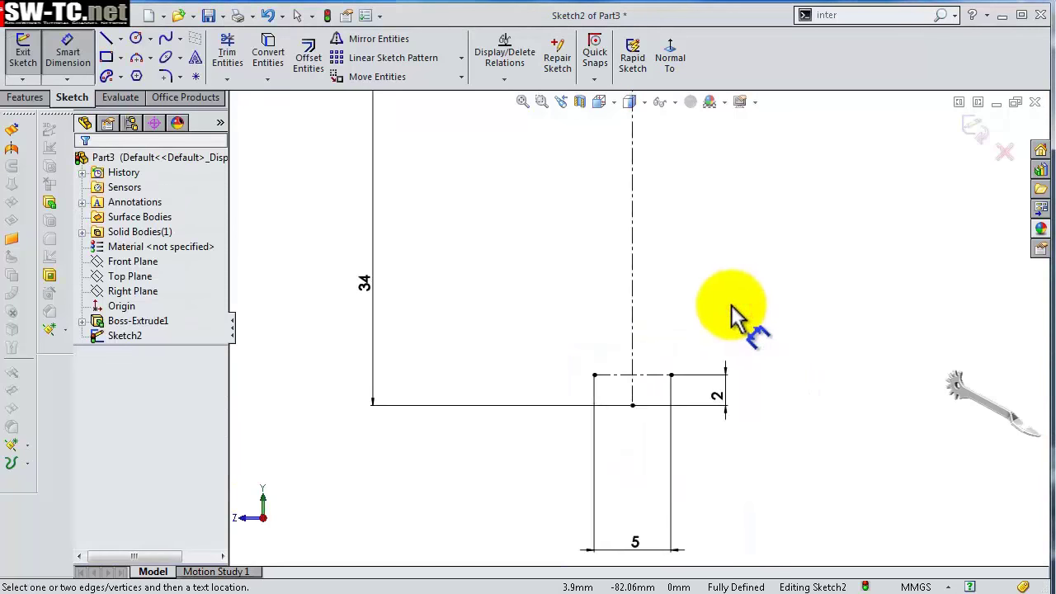
scroll(701, 285, up, 2)
scroll(677, 260, up, 3)
scroll(660, 247, down, 3)
scroll(660, 248, down, 2)
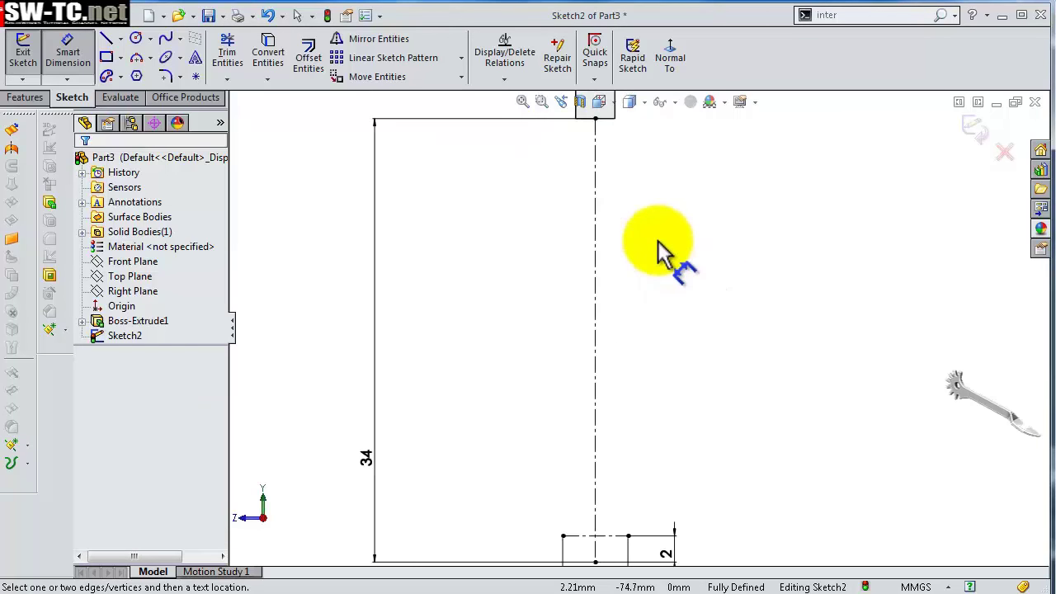
- Draw a horizontal line across the centerline near the top of the sketch
key(s)
click(690, 273)
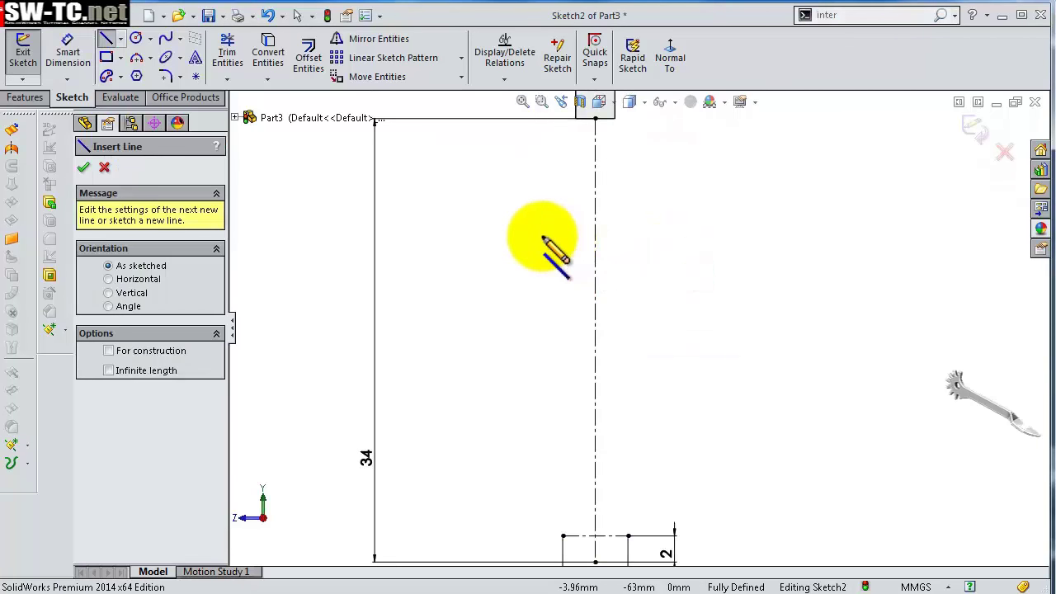
click(542, 236)
click(673, 237)
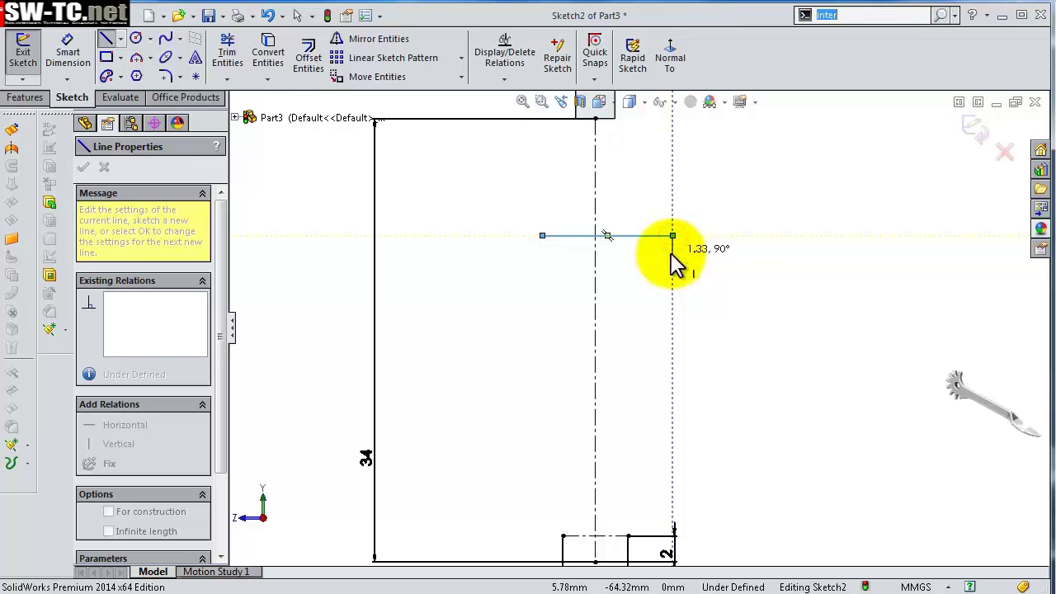
- Dimension the new line's length to 11 mm, placing the label above it
key(s)
click(708, 264)
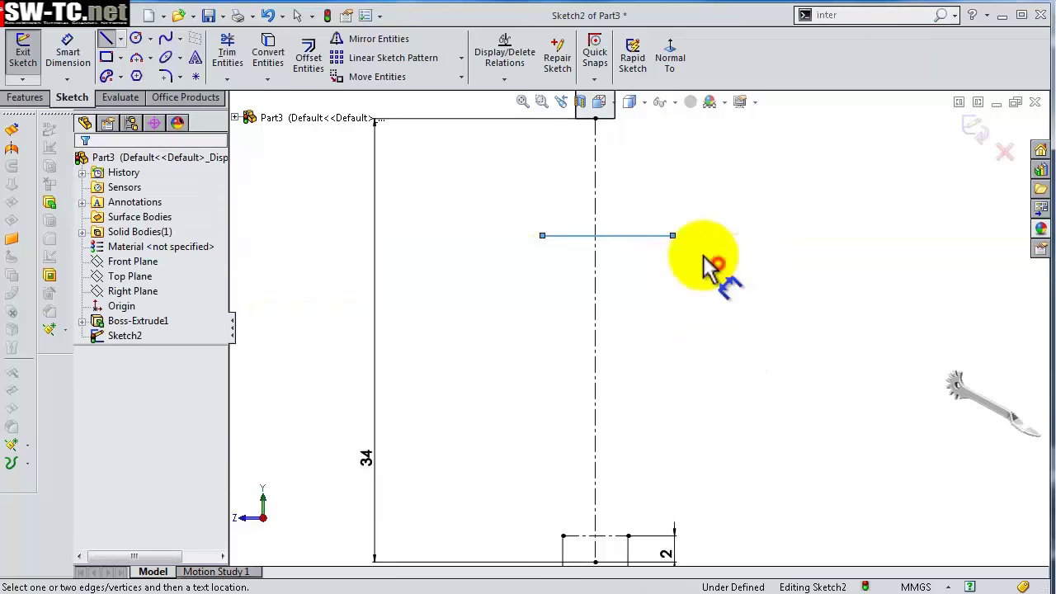
click(660, 237)
click(793, 244)
text(11)
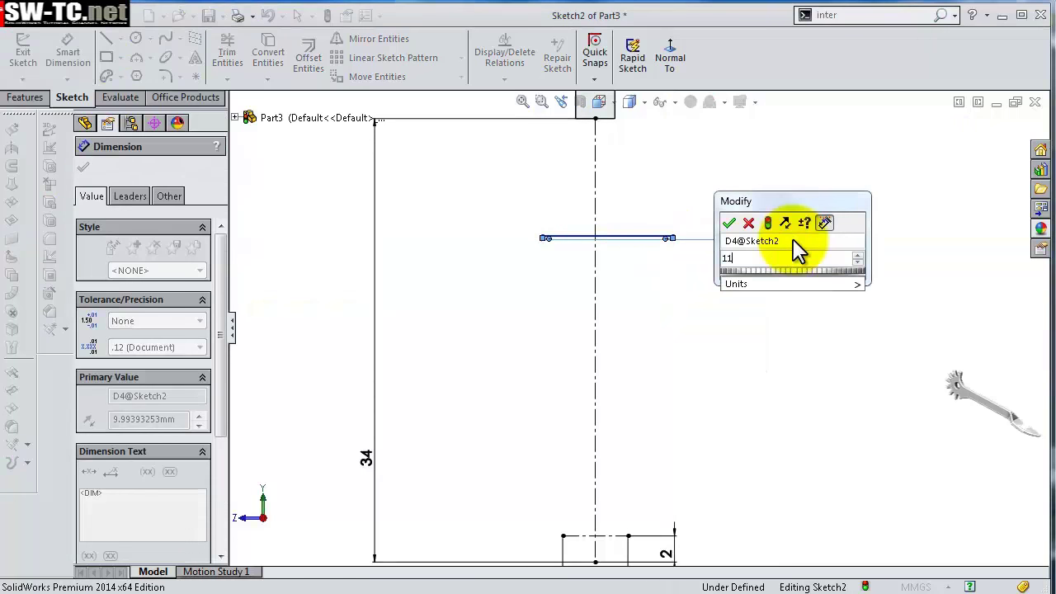
key(Return)
drag(820, 238, 862, 202)
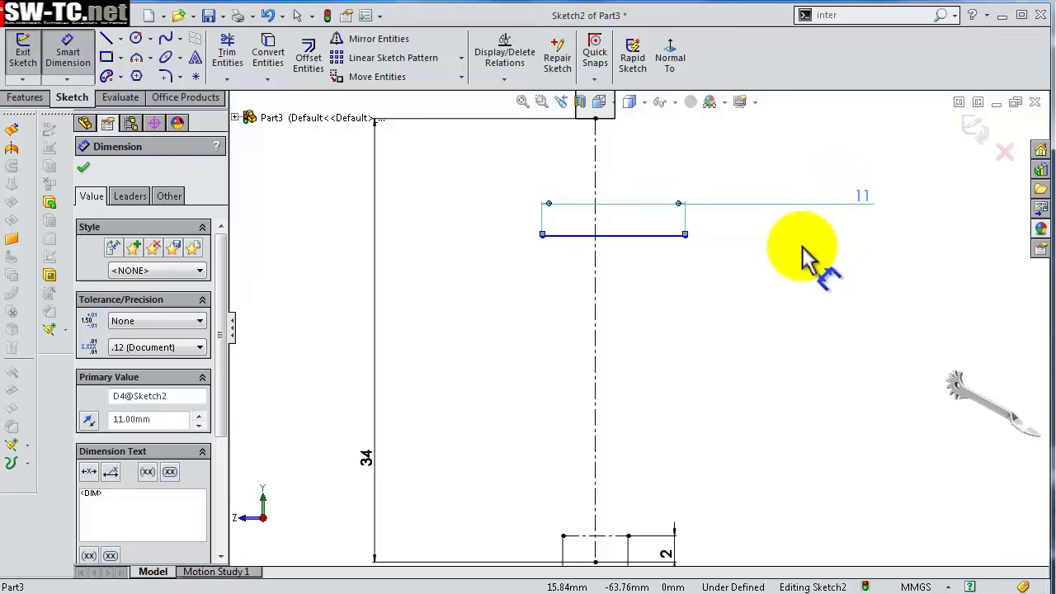
key(Escape)
scroll(585, 242, down, 1)
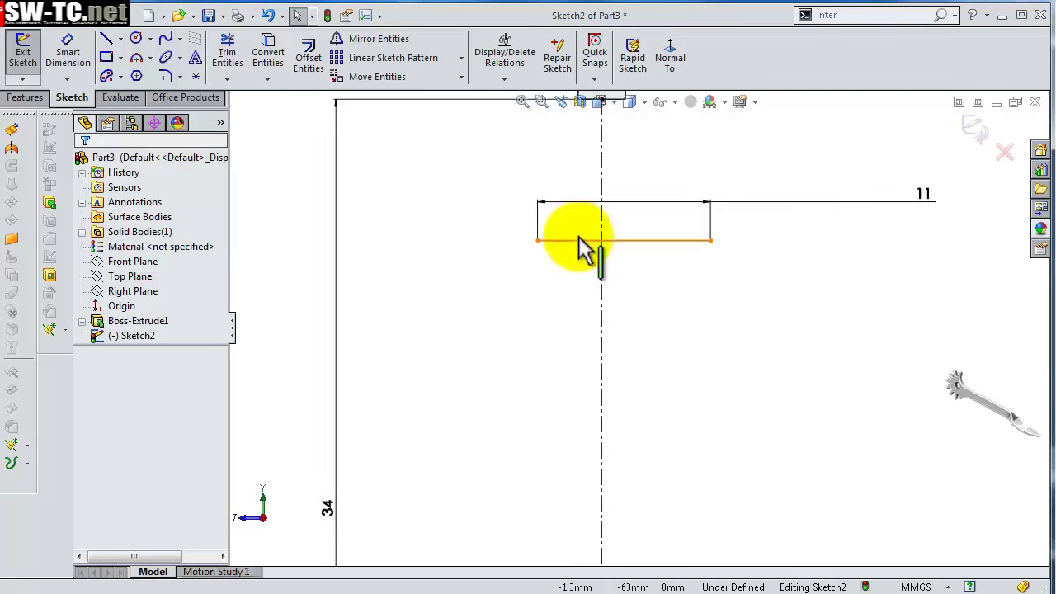
scroll(537, 247, down, 2)
- Make the 11 mm line symmetric about the centerline
click(534, 245)
drag(610, 285, 731, 278)
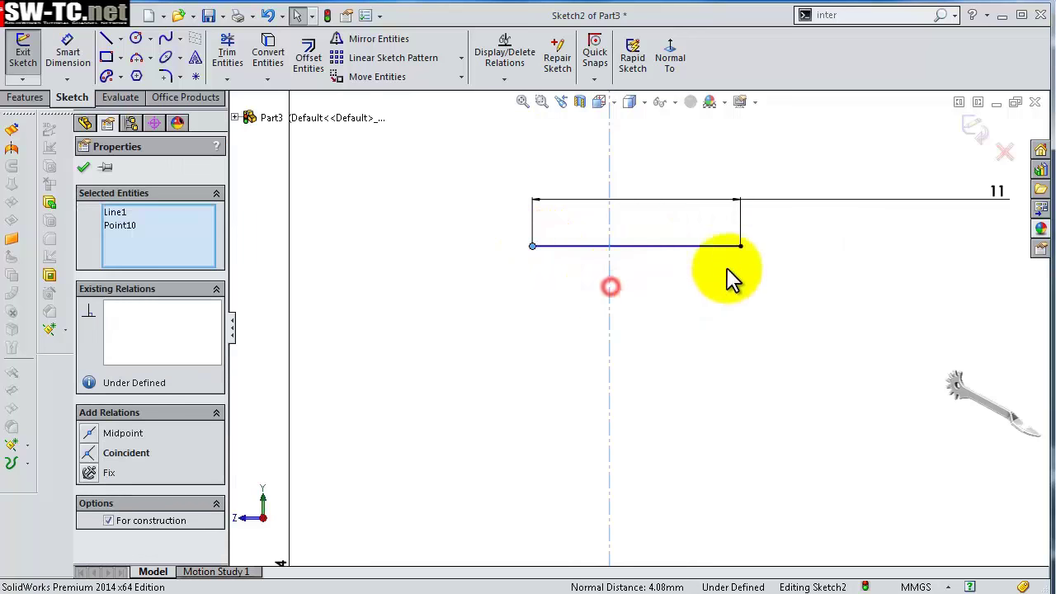
click(741, 246)
click(788, 175)
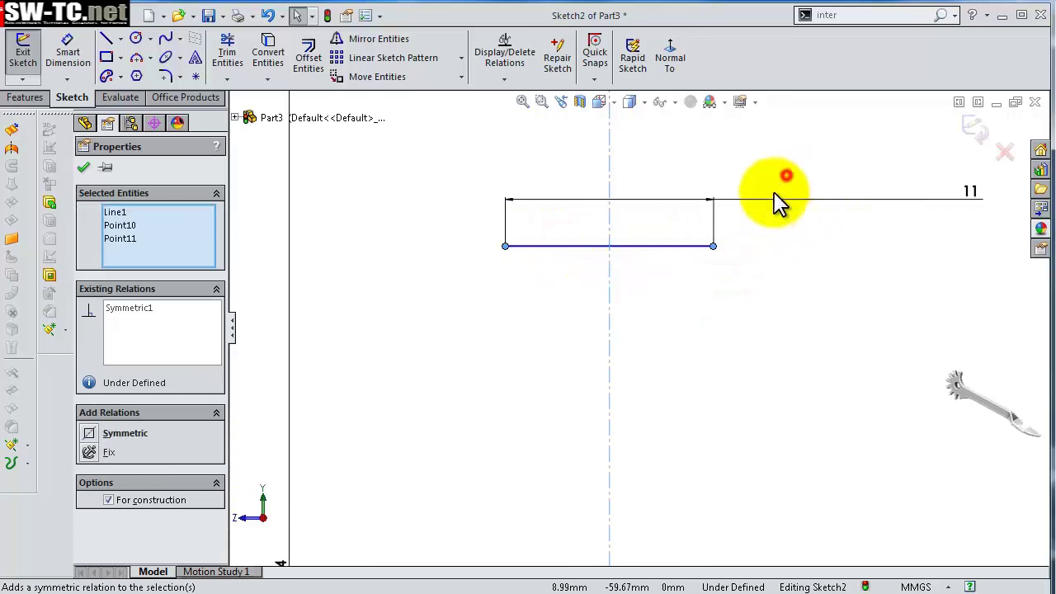
click(762, 282)
scroll(738, 272, up, 3)
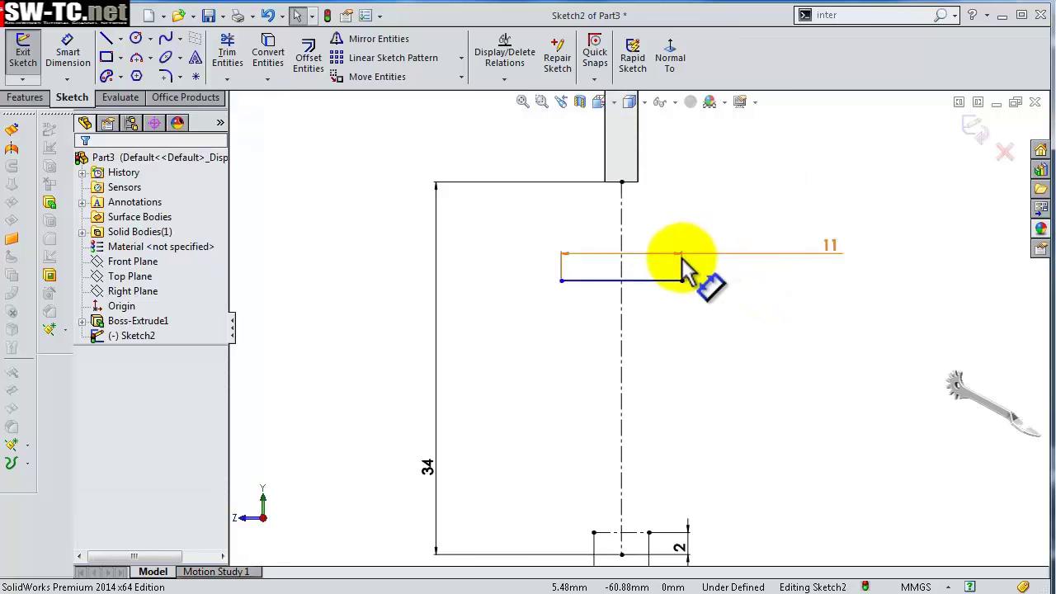
- Dimension the 11 mm line 9 mm below the top edge and tidy the 11 label
key(s)
click(699, 278)
click(665, 281)
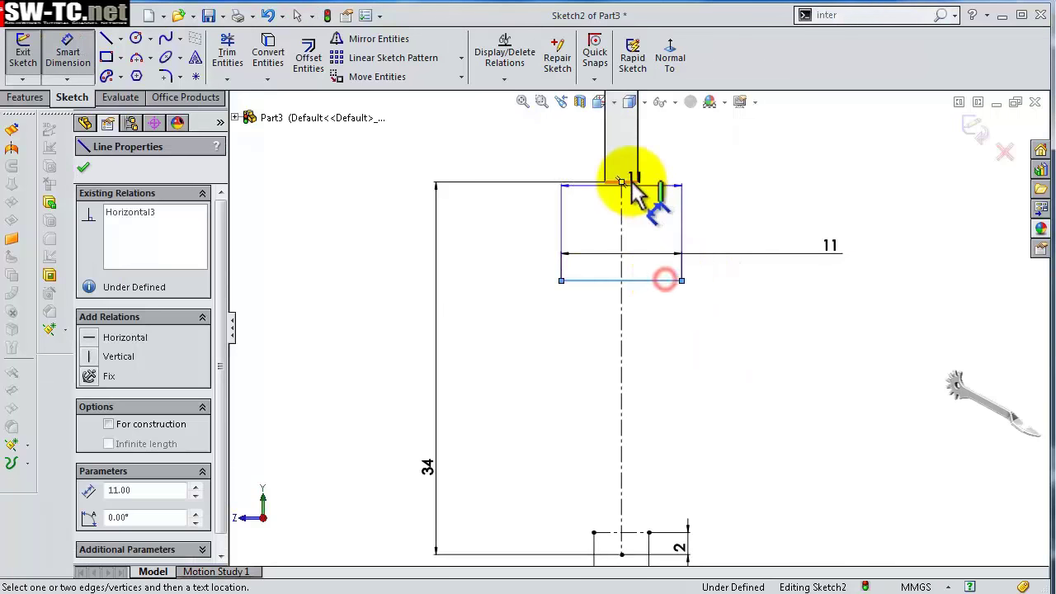
click(627, 181)
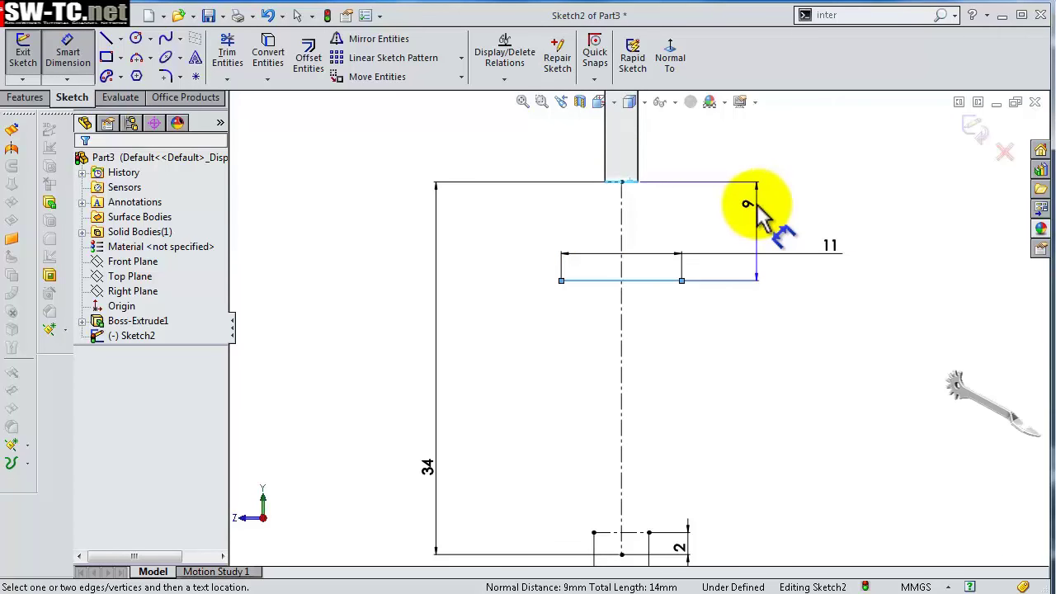
click(758, 208)
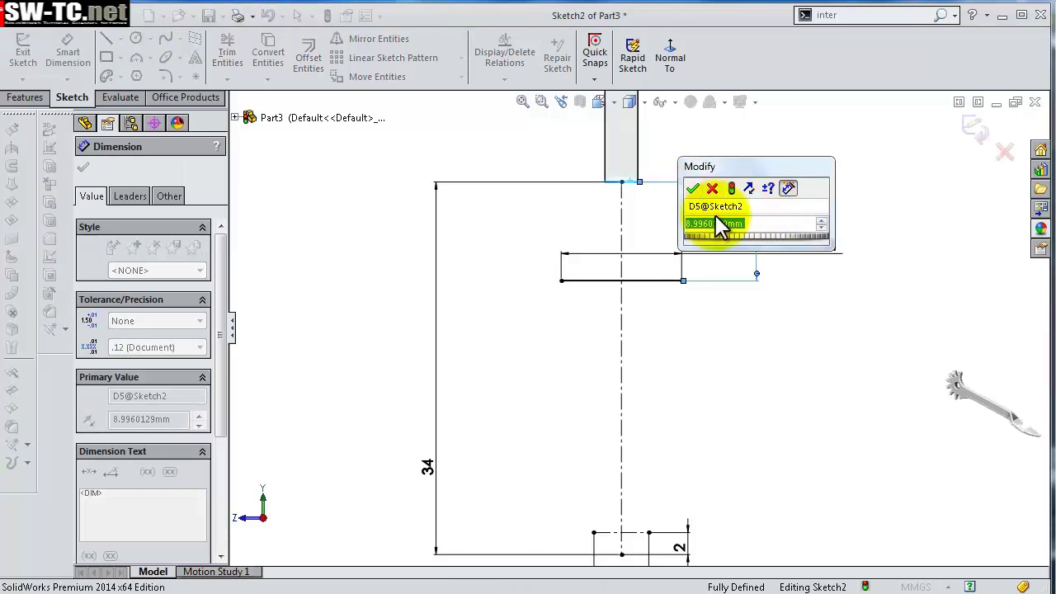
text(9)
click(693, 189)
click(693, 197)
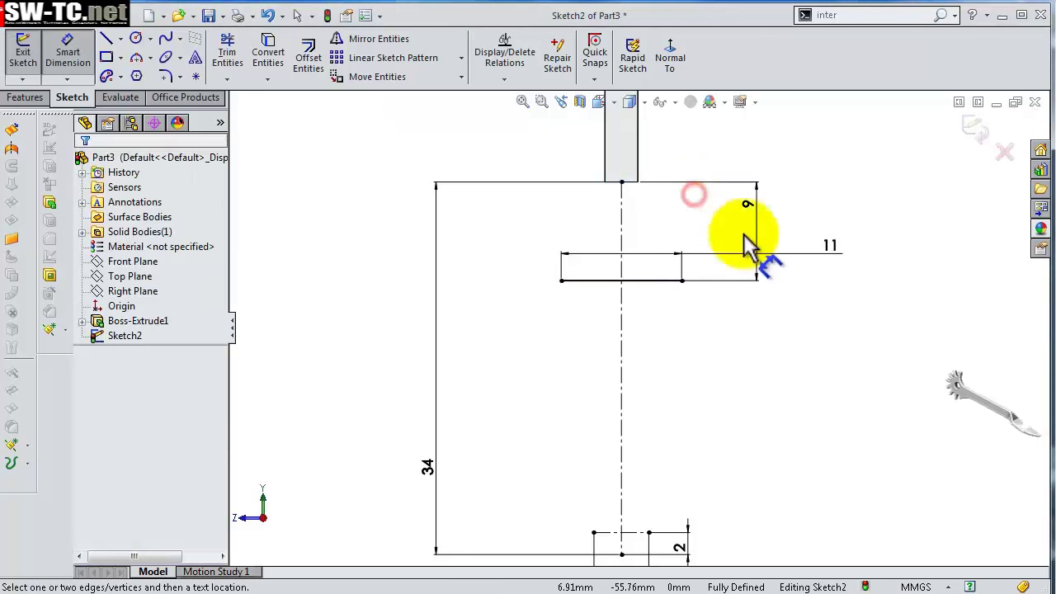
drag(827, 246, 734, 247)
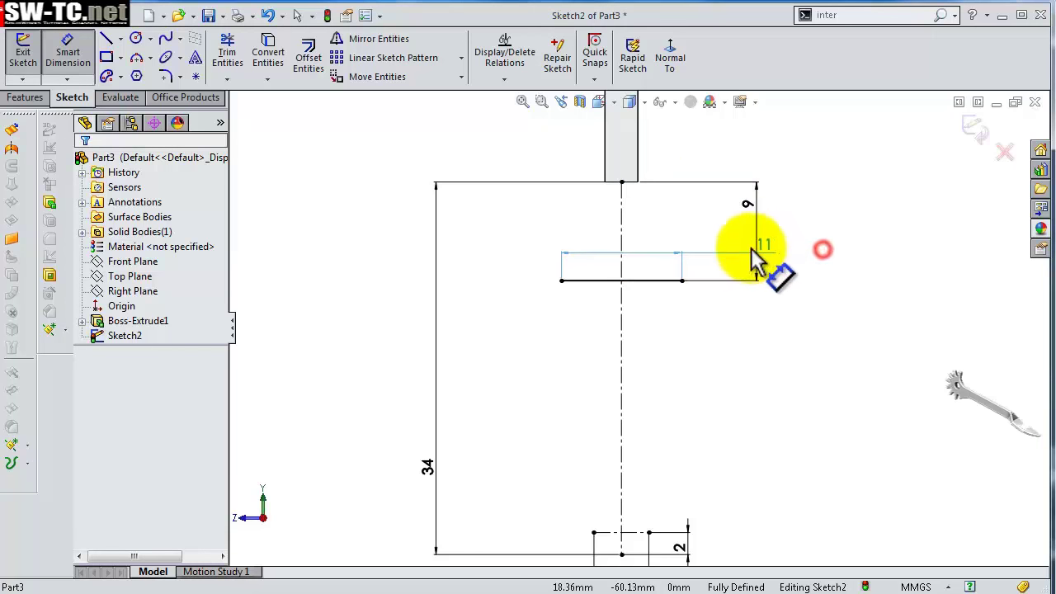
click(805, 315)
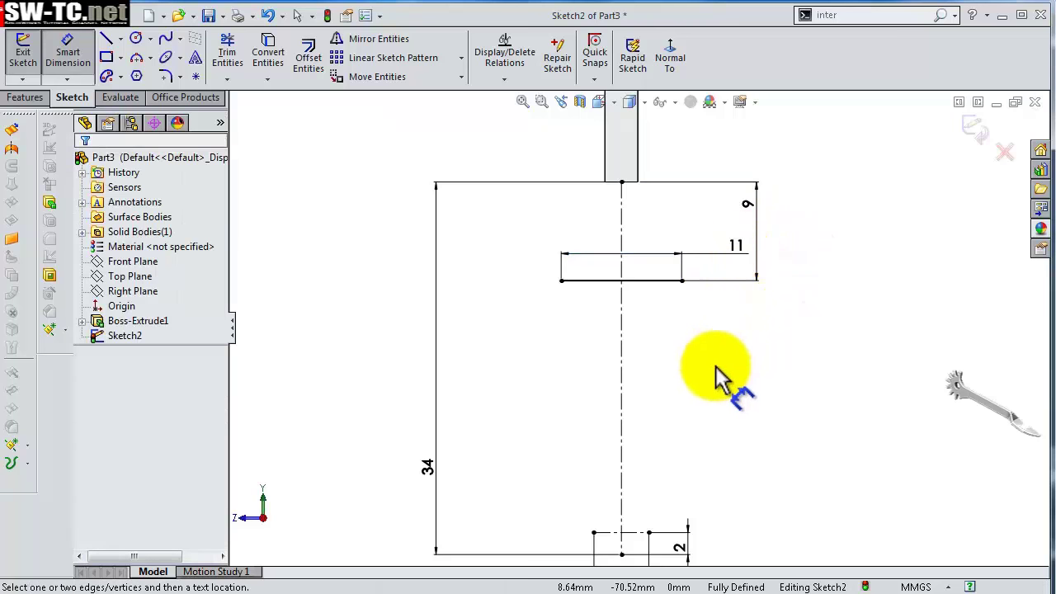
scroll(714, 376, up, 1)
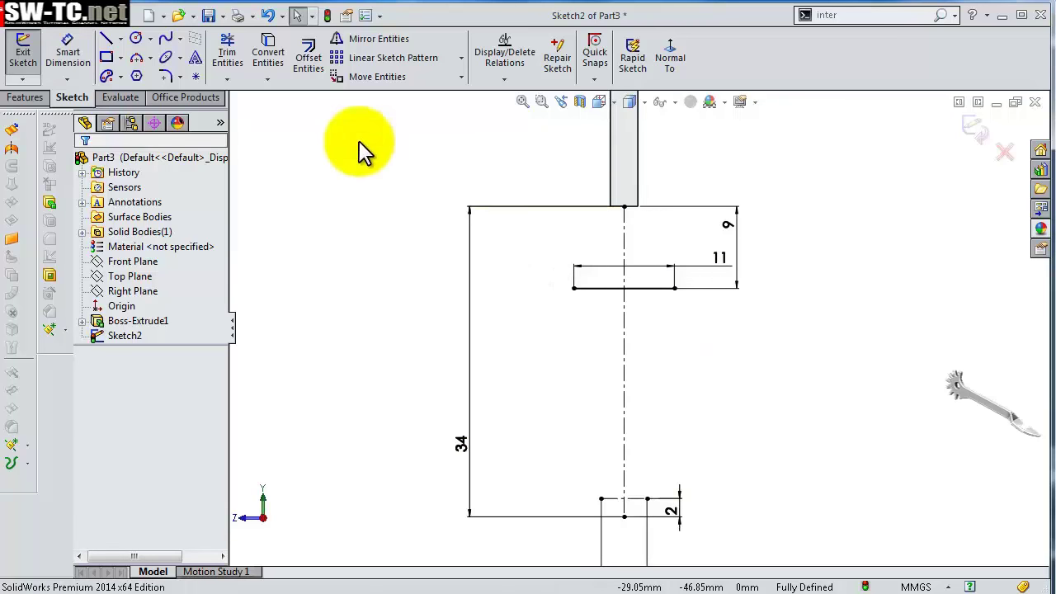
click(166, 39)
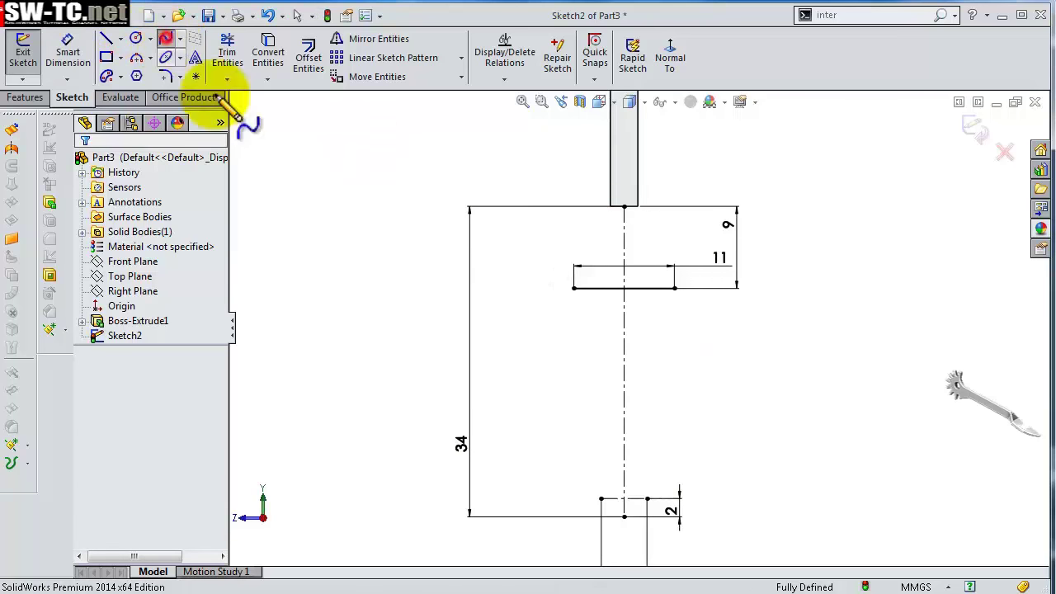
- Draw a spline from the 11 mm line's left end down to the bottom centre point
click(574, 288)
click(600, 499)
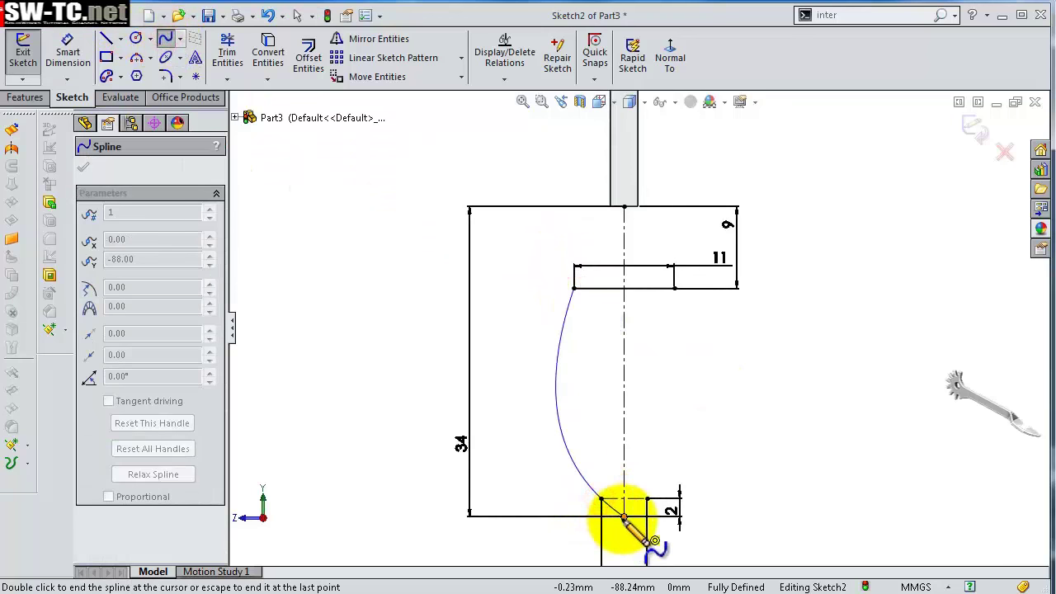
click(625, 518)
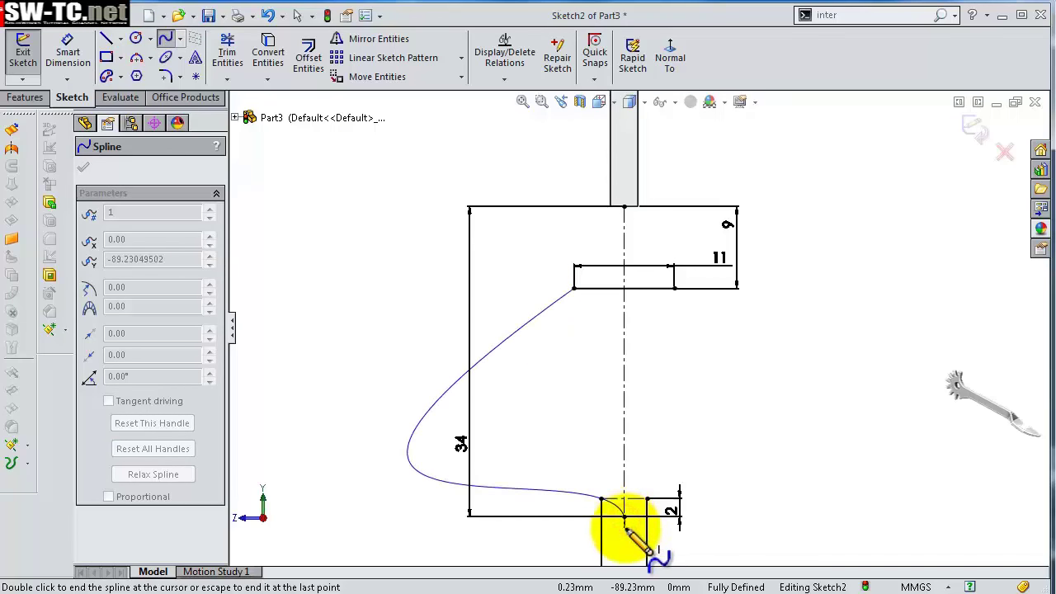
double_click(625, 518)
scroll(627, 429, down, 2)
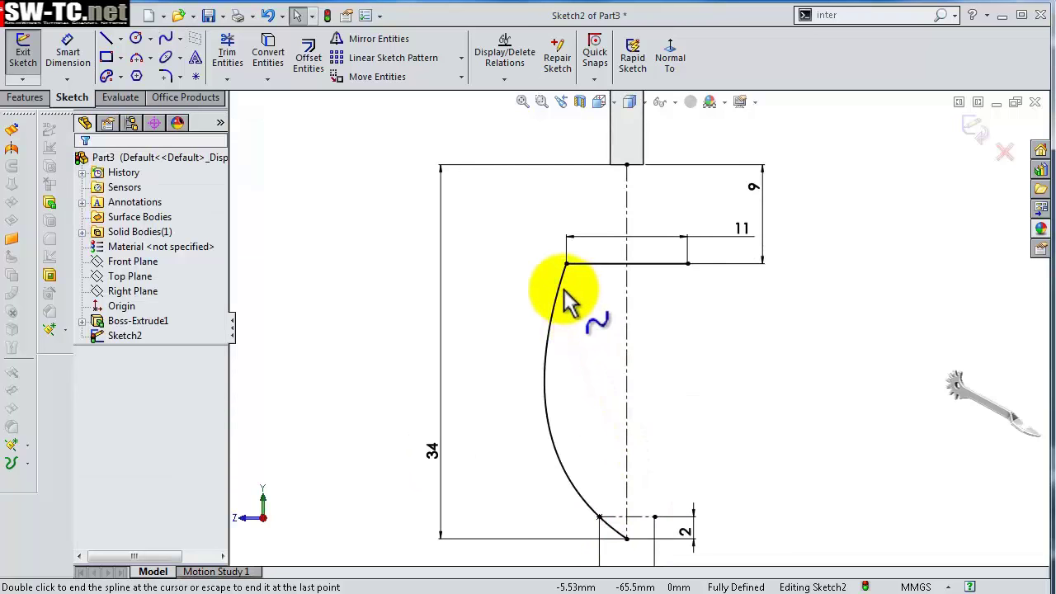
scroll(577, 294, down, 2)
key(Escape)
scroll(590, 295, down, 1)
- Make the spline's tangent vertical at its top end
click(545, 314)
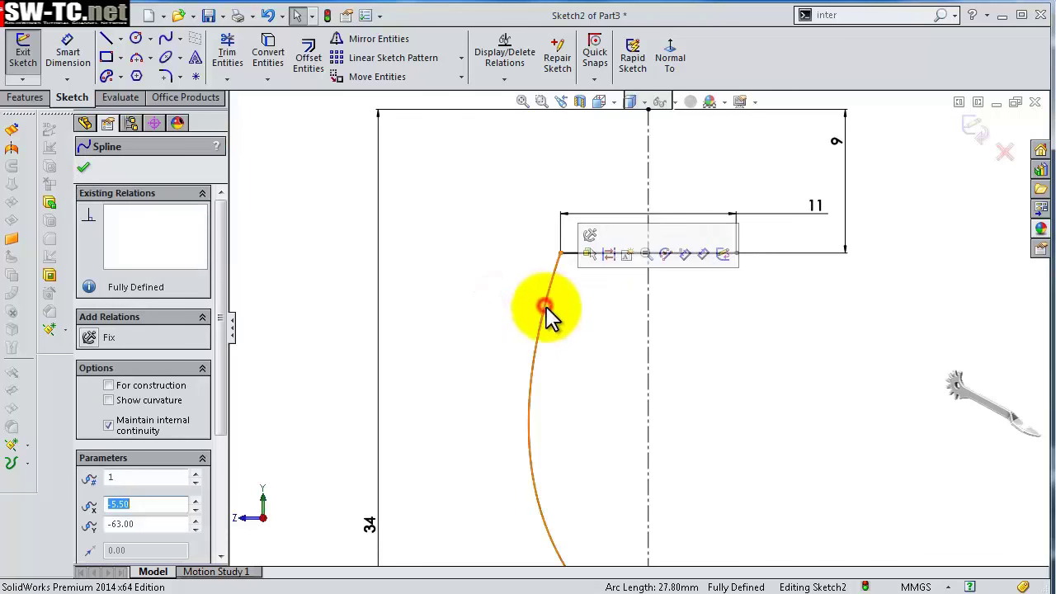
click(532, 353)
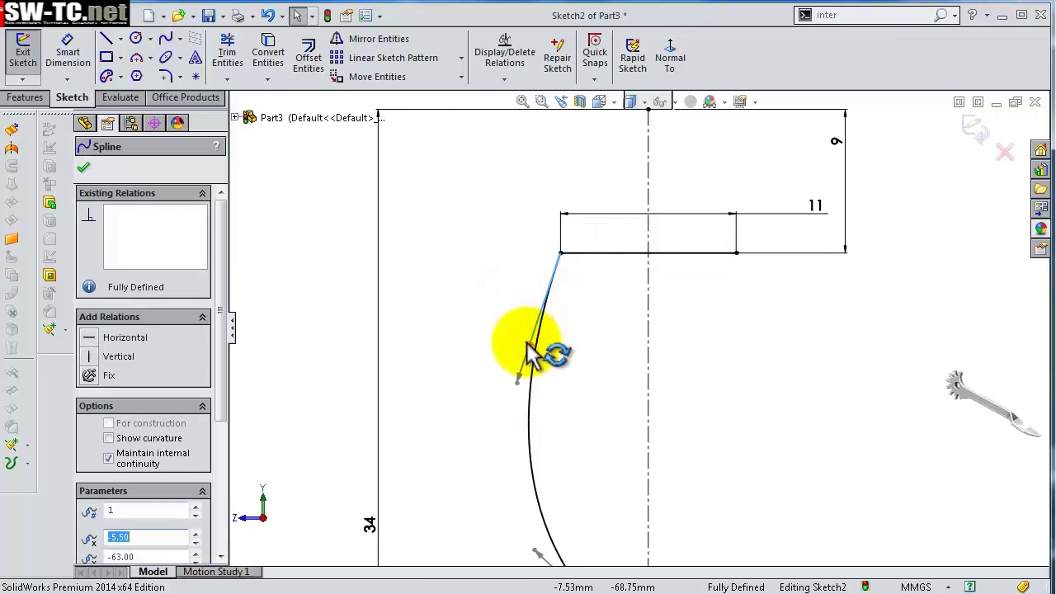
click(119, 356)
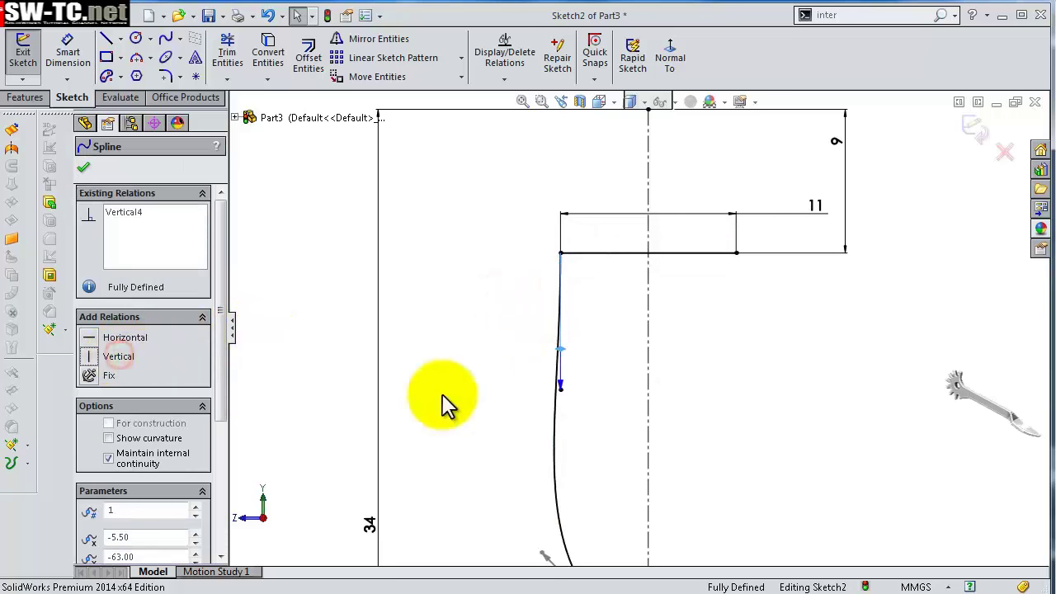
scroll(556, 459, up, 1)
scroll(606, 500, down, 2)
scroll(726, 507, down, 2)
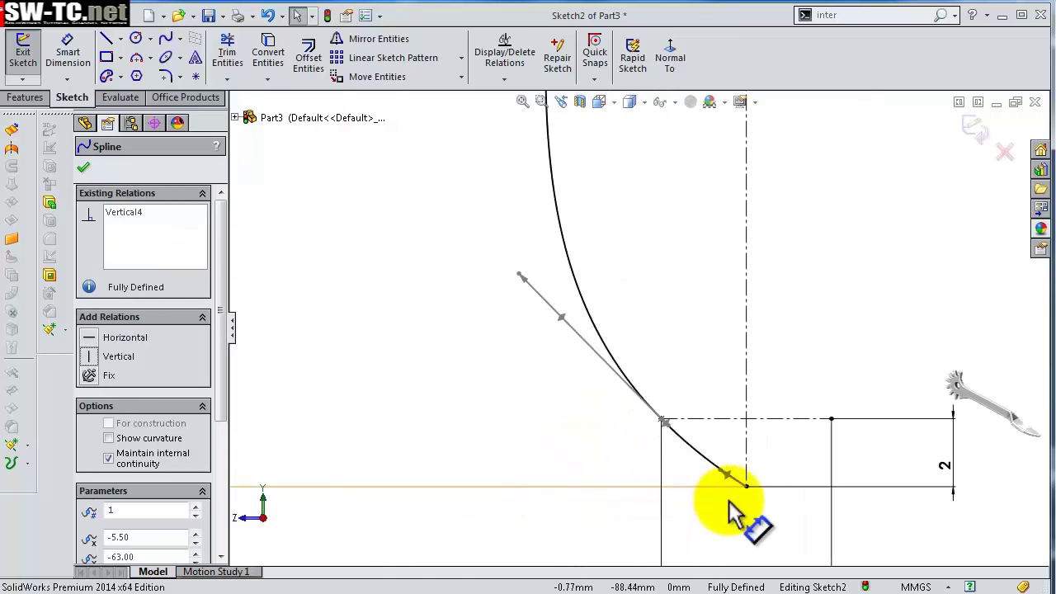
scroll(728, 510, down, 2)
scroll(738, 495, down, 2)
click(643, 429)
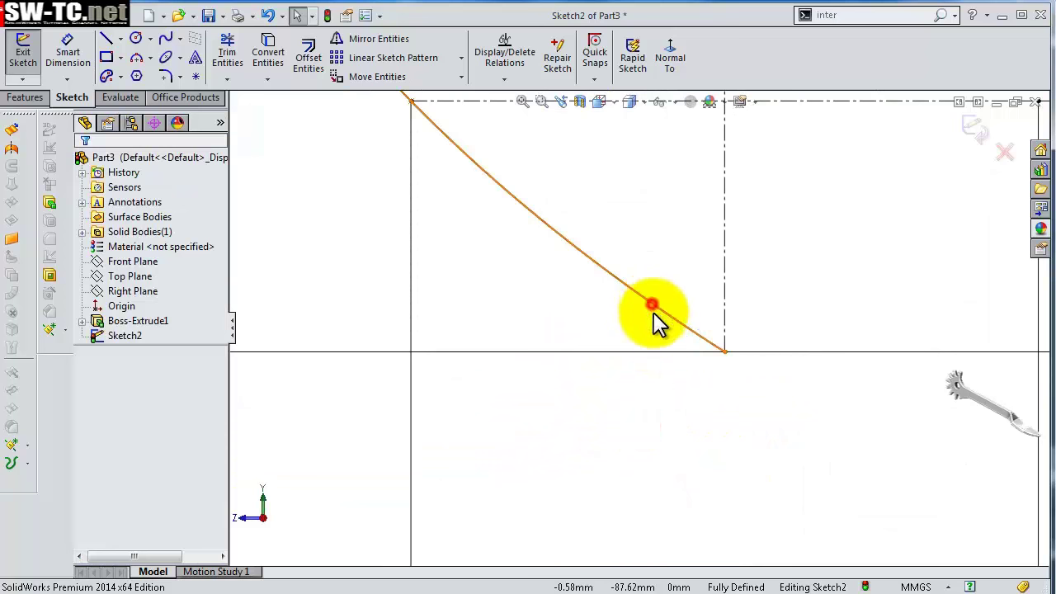
- Make the spline's tangent horizontal at its bottom end
click(652, 307)
click(653, 307)
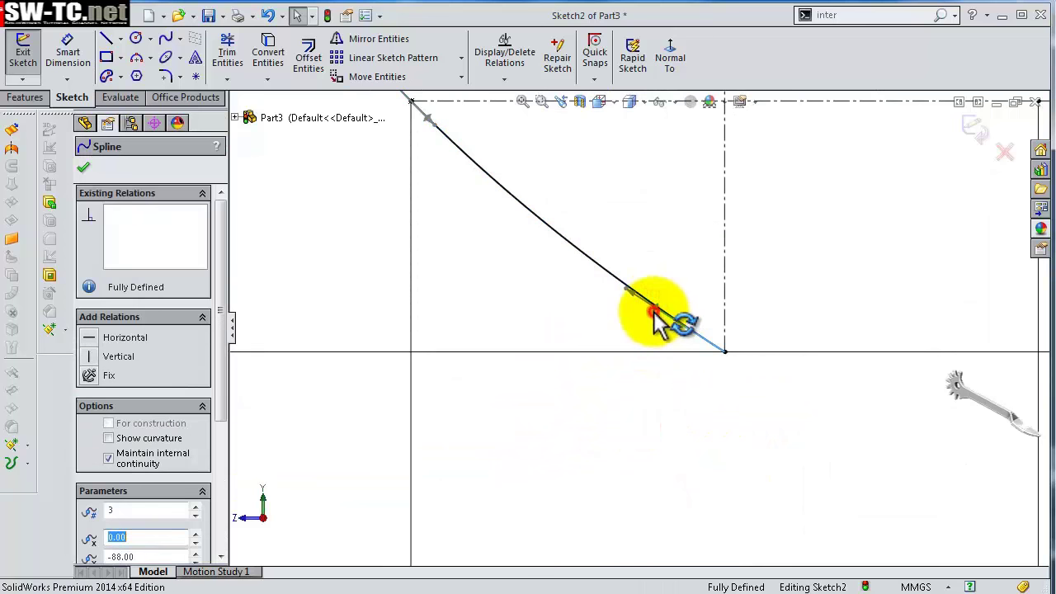
click(124, 338)
scroll(495, 358, up, 2)
scroll(559, 349, up, 2)
click(378, 39)
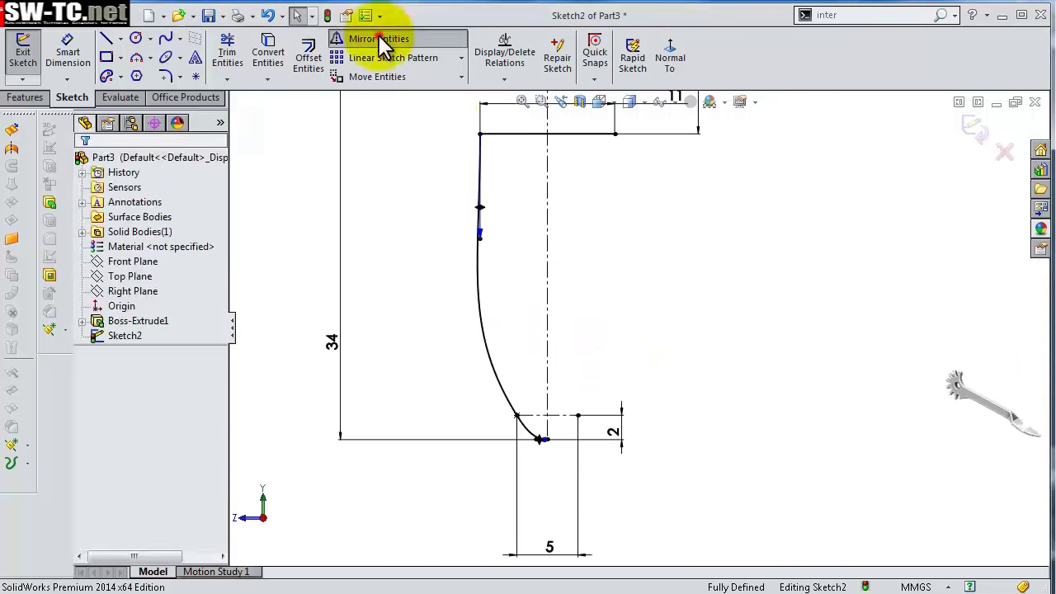
- Mirror the spline about the centerline, then orbit the sketch into a 3D view
click(479, 177)
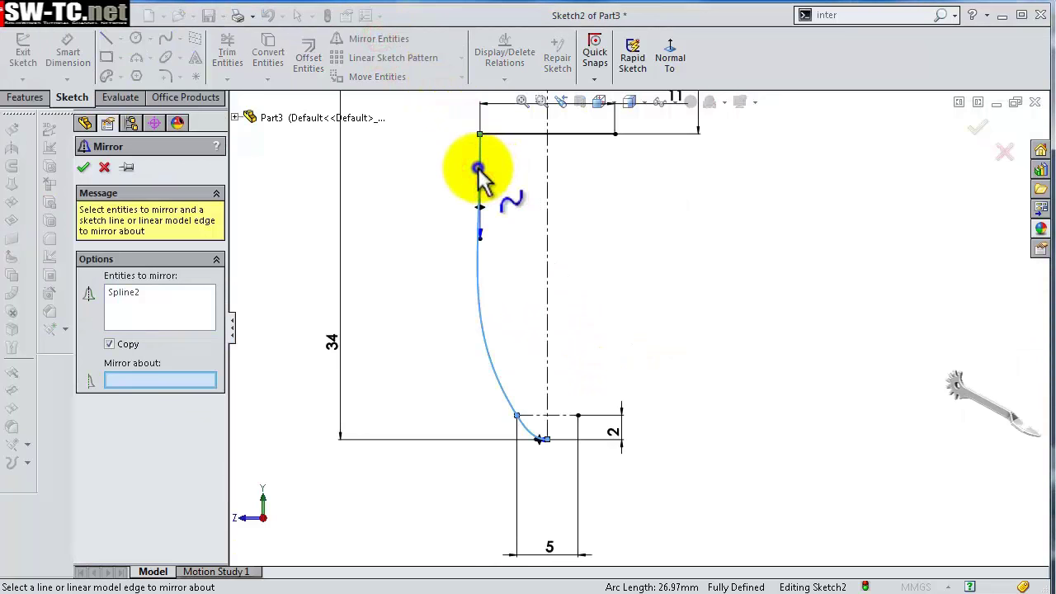
right_click(566, 199)
scroll(738, 338, up, 1)
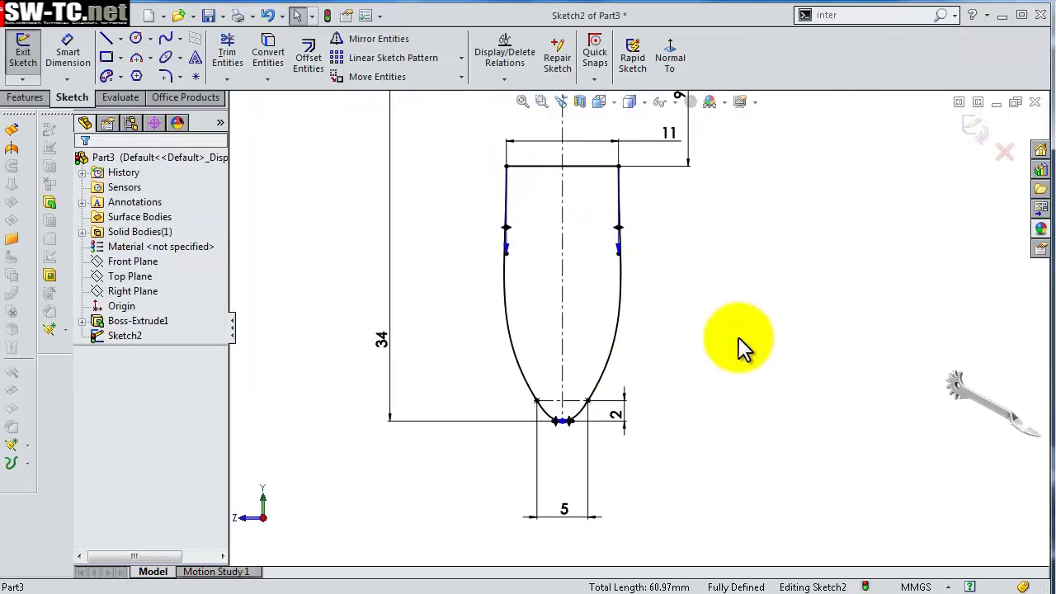
scroll(734, 348, up, 2)
mouse_move(707, 349)
middle_down()
mouse_move(717, 323)
mouse_move(770, 357)
mouse_move(790, 355)
mouse_move(783, 375)
mouse_move(798, 381)
mouse_move(788, 378)
middle_up()
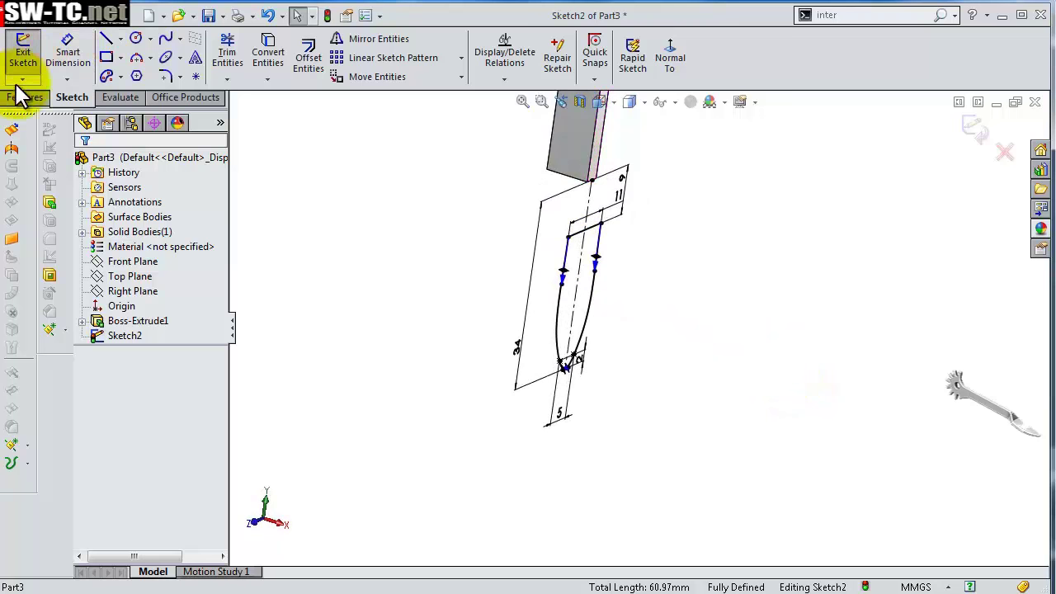
- Extrude the blade outline 5 mm in reversed direction, starting from a 2 mm offset
click(25, 97)
click(31, 58)
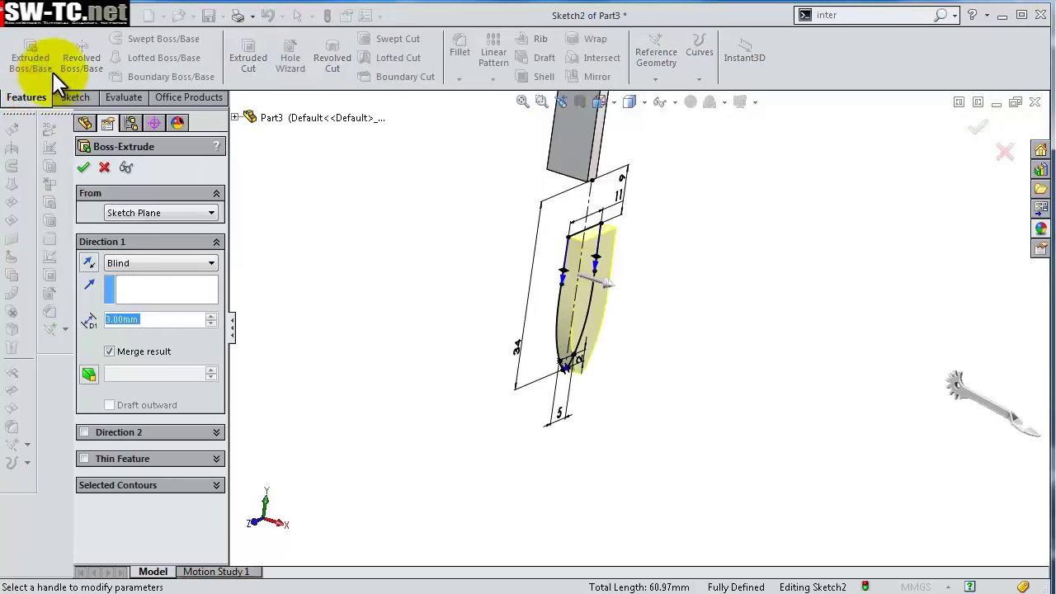
text(5)
key(Return)
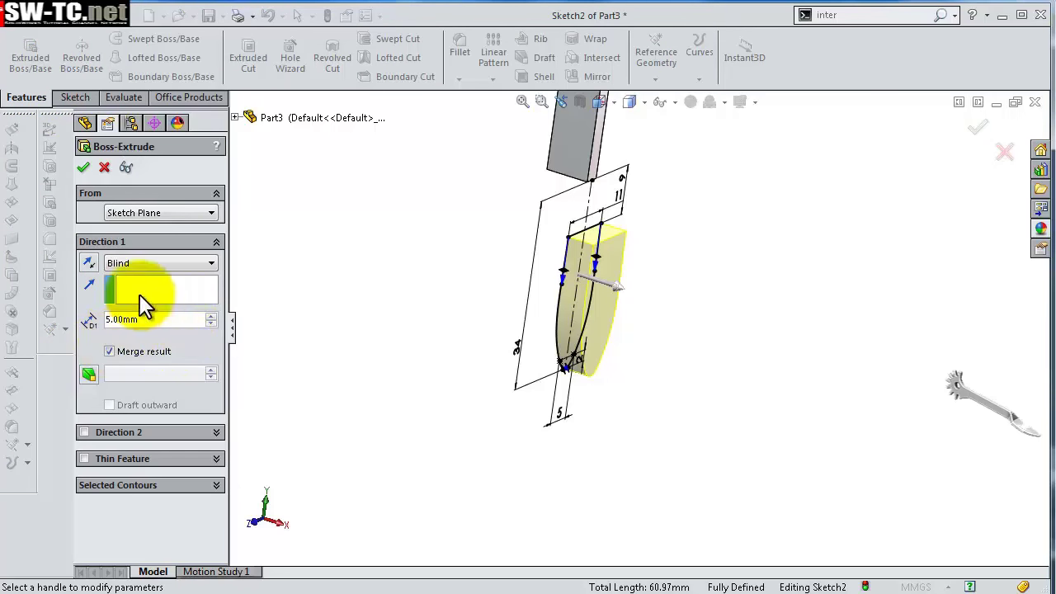
click(92, 263)
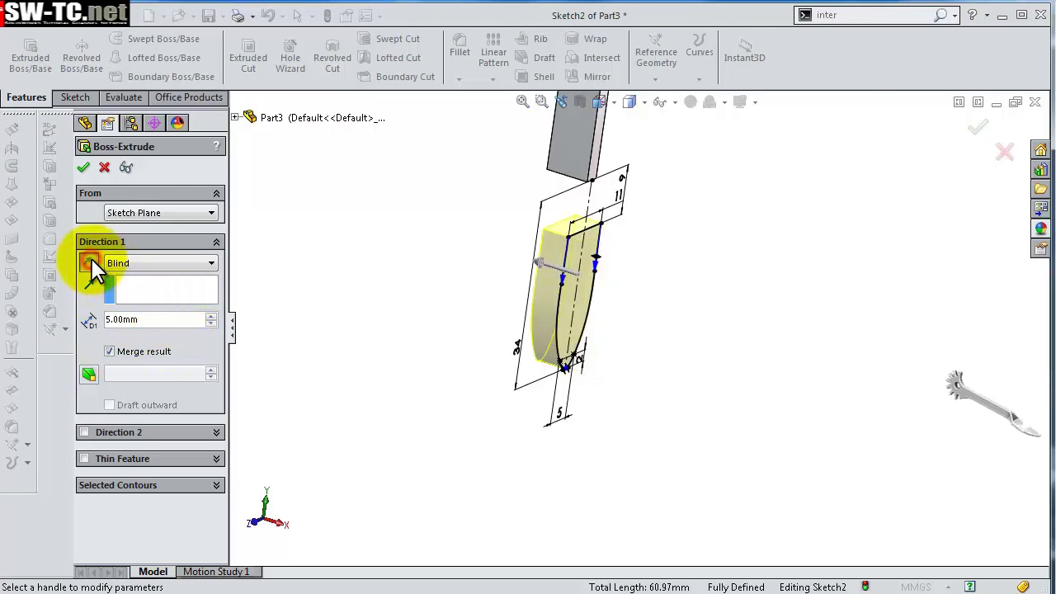
click(170, 213)
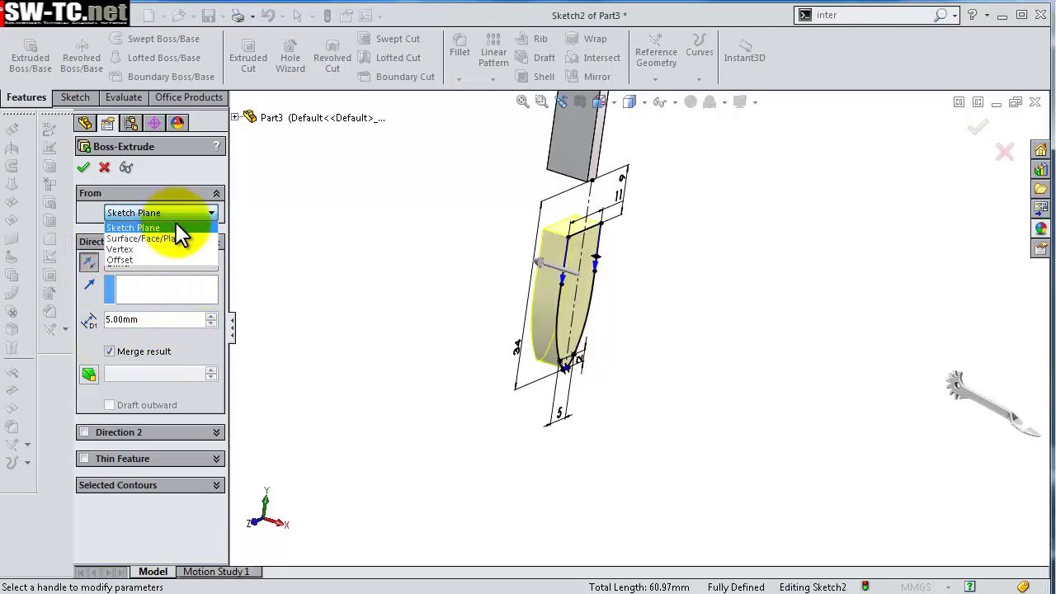
click(148, 259)
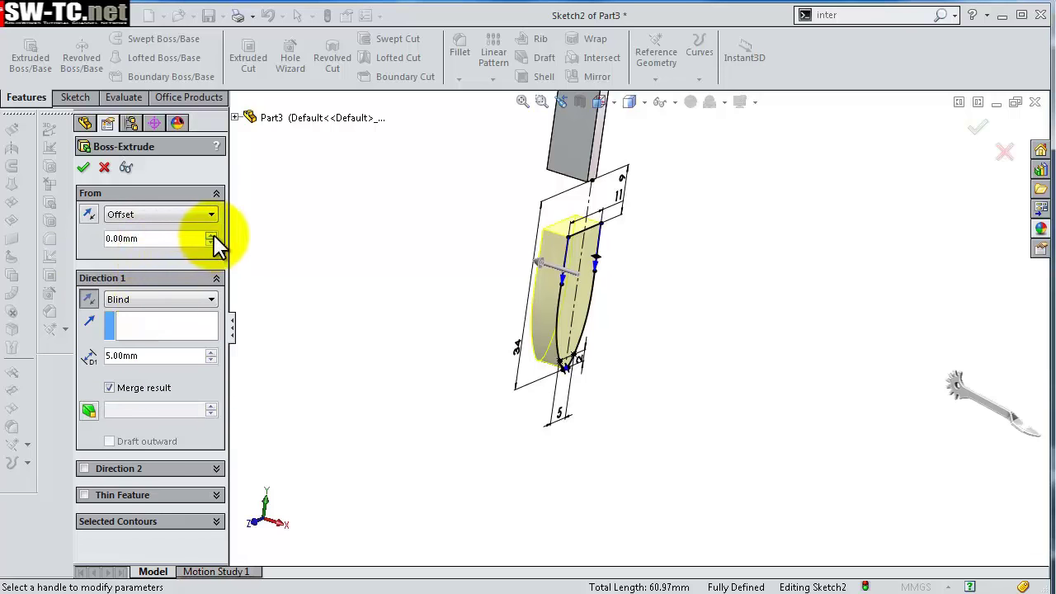
click(212, 234)
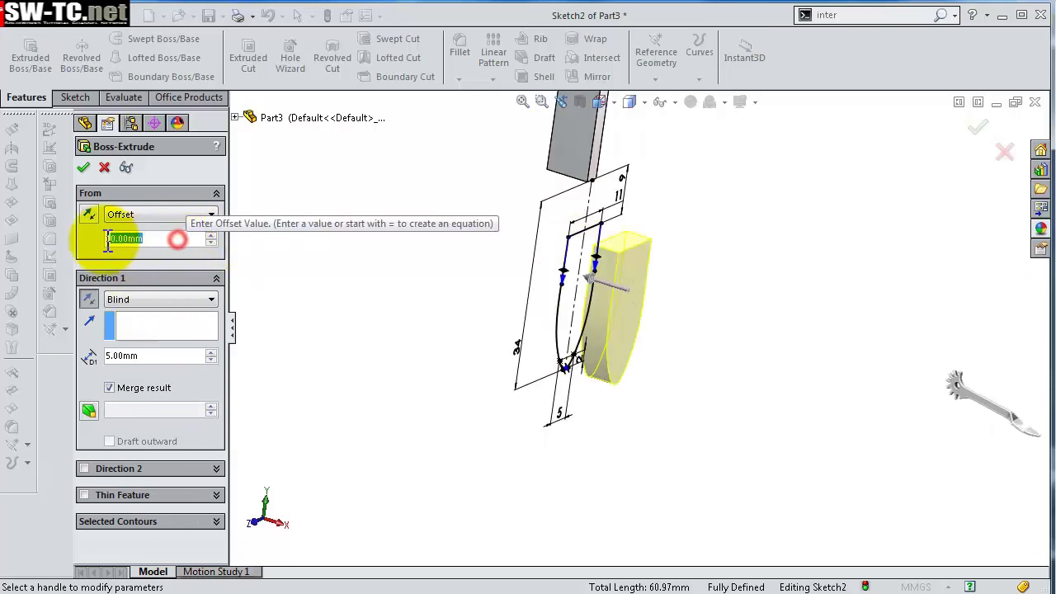
text(2)
key(Return)
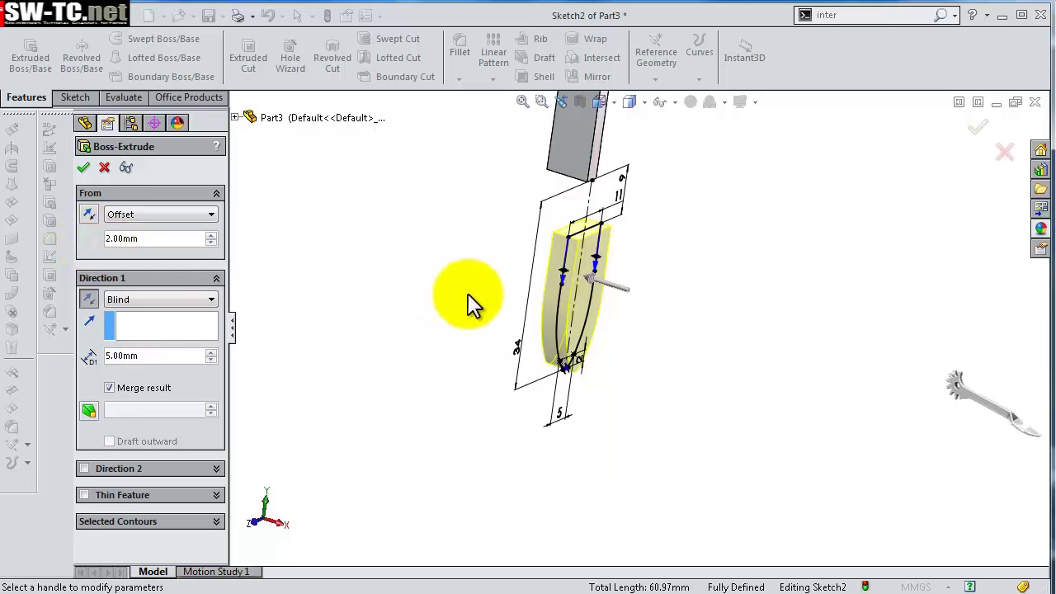
mouse_move(652, 425)
middle_down()
mouse_move(655, 360)
mouse_move(666, 366)
mouse_move(682, 323)
mouse_move(705, 346)
mouse_move(692, 372)
middle_up()
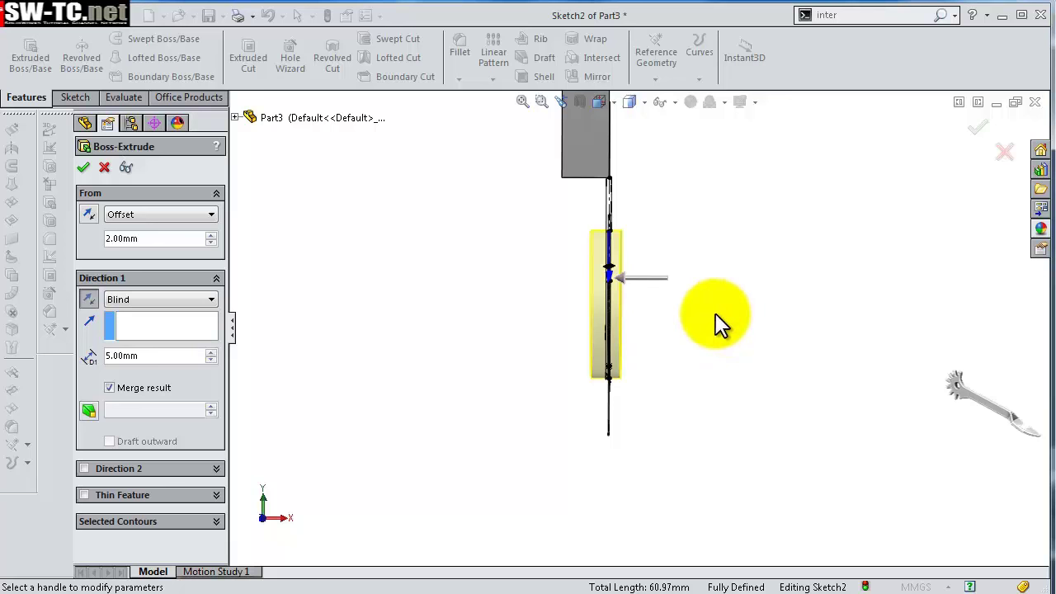
click(976, 128)
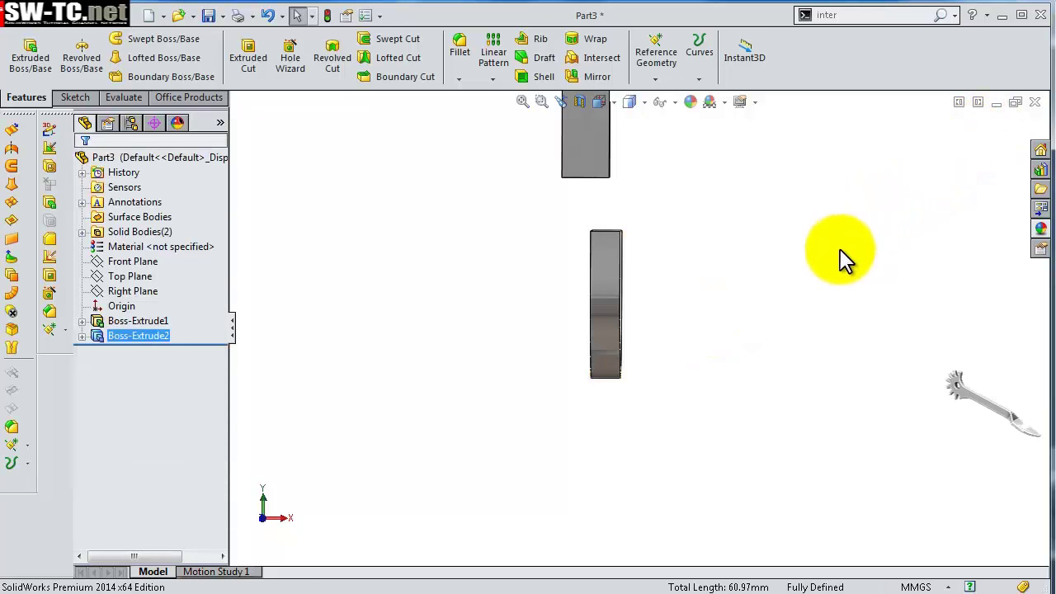
mouse_move(784, 264)
middle_down()
mouse_move(752, 240)
mouse_move(641, 243)
mouse_move(730, 259)
mouse_move(665, 184)
mouse_move(709, 189)
mouse_move(665, 179)
mouse_move(651, 217)
middle_up()
scroll(650, 239, down, 3)
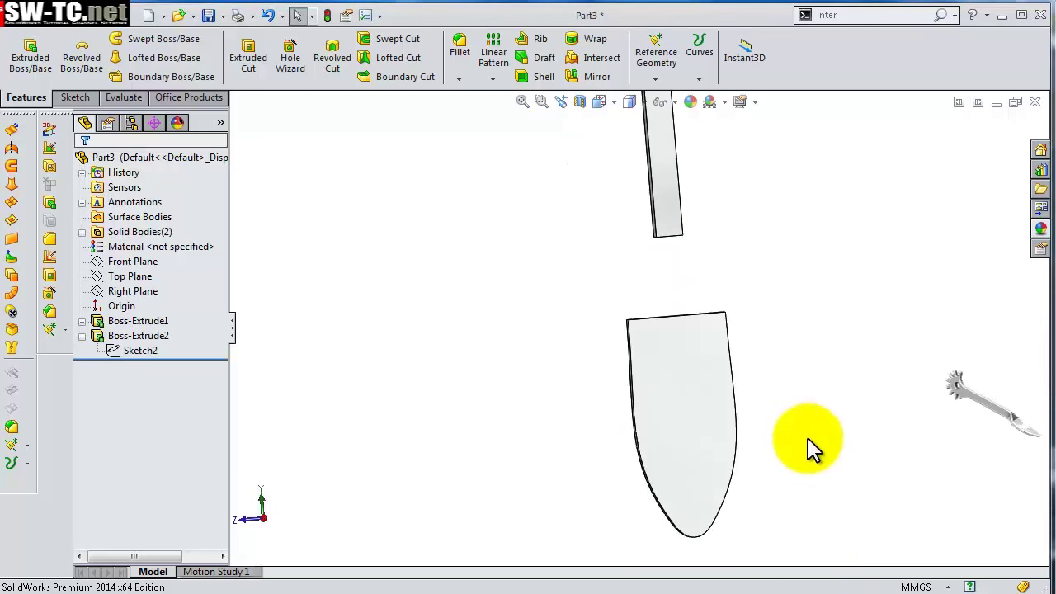
mouse_move(808, 443)
middle_down()
mouse_move(784, 443)
mouse_move(813, 440)
middle_up()
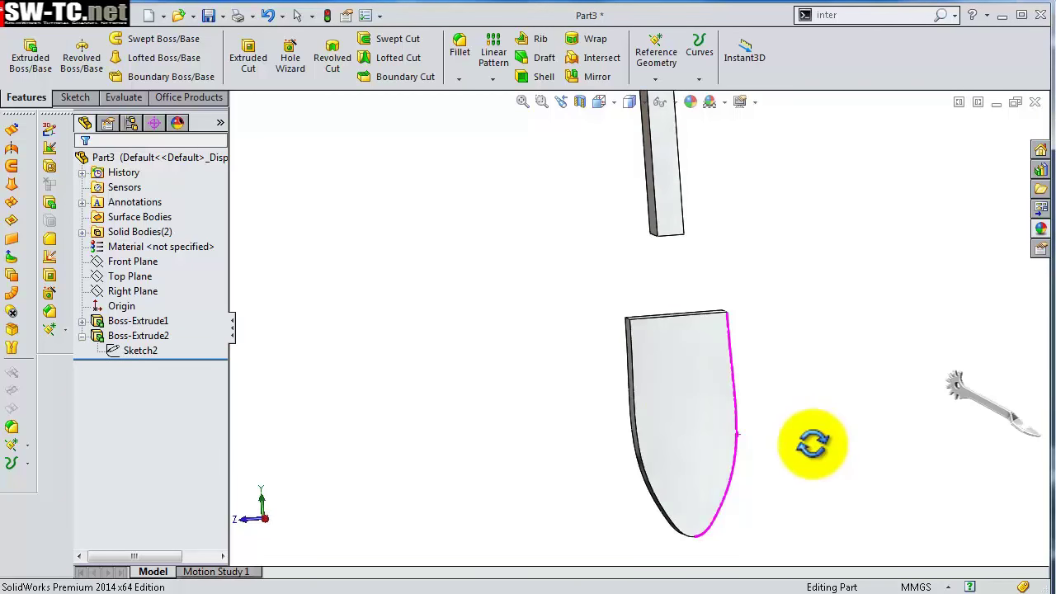
- Edit Sketch2 and drag the left spline's points upward to reshape it
click(147, 353)
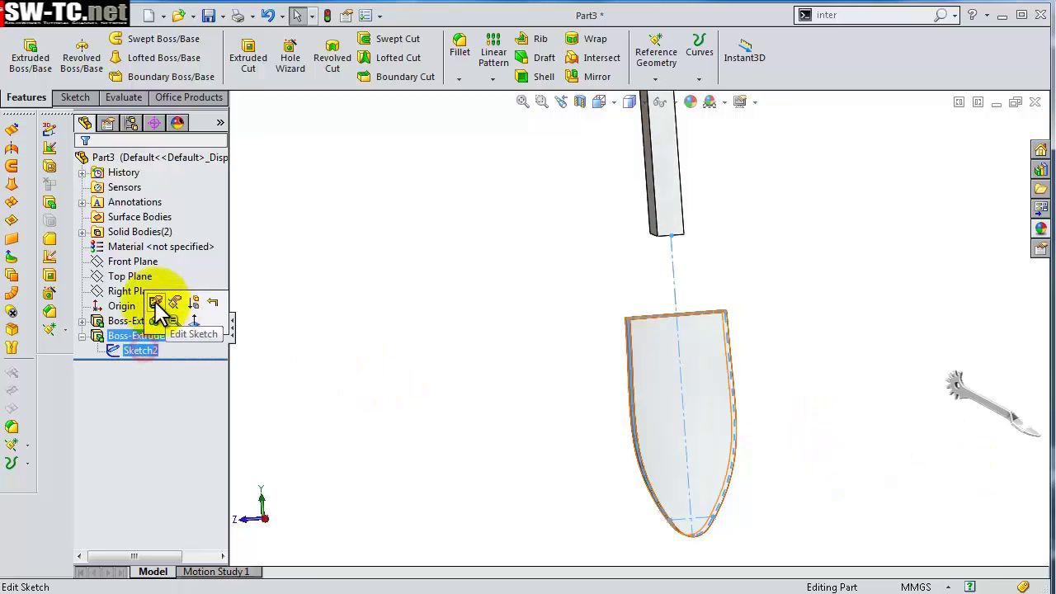
click(155, 303)
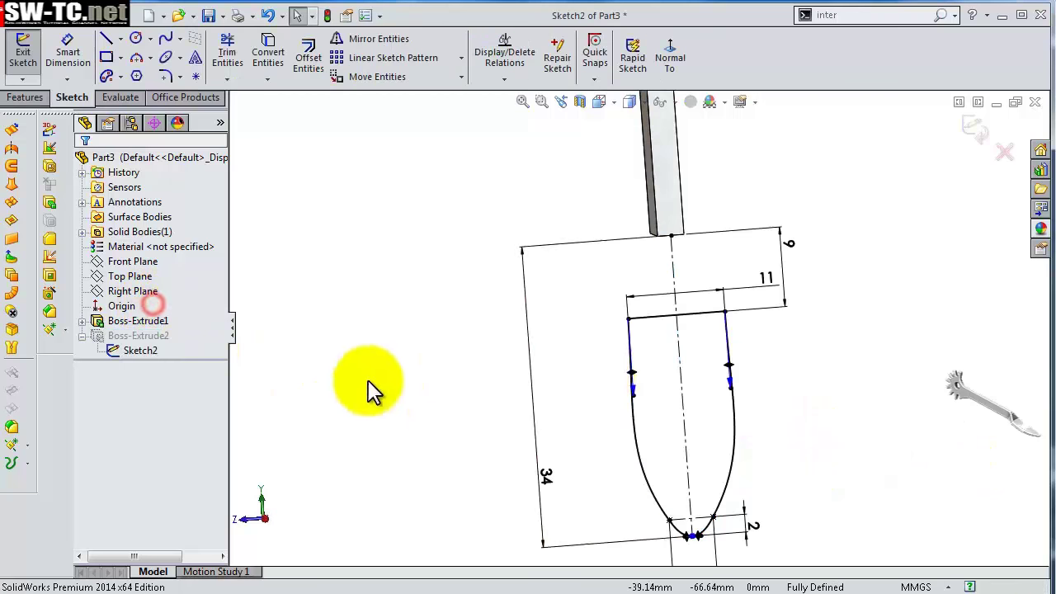
click(632, 378)
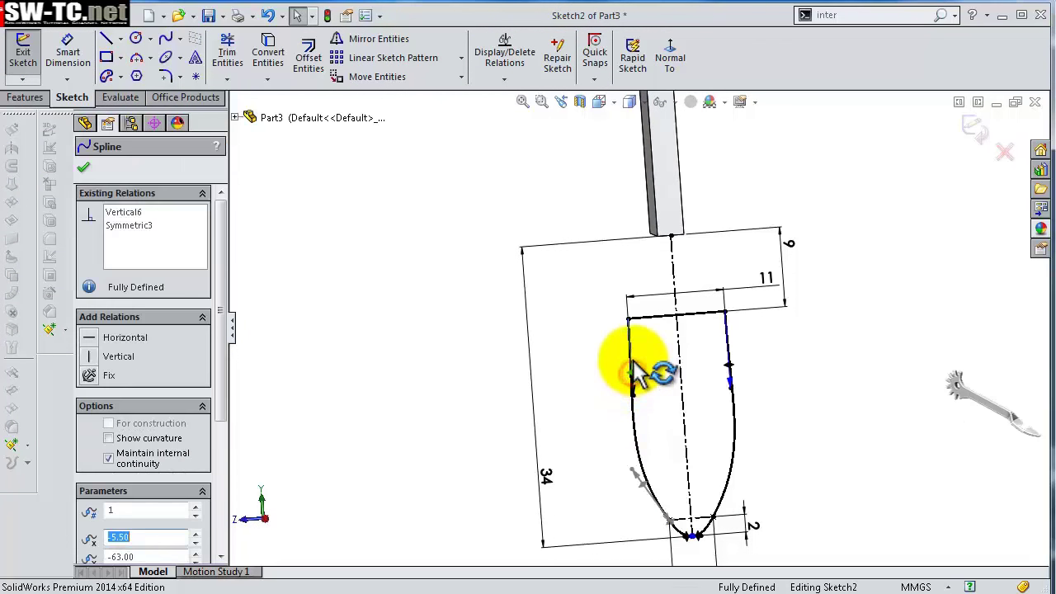
scroll(636, 368, down, 2)
scroll(635, 396, down, 2)
drag(627, 410, 632, 373)
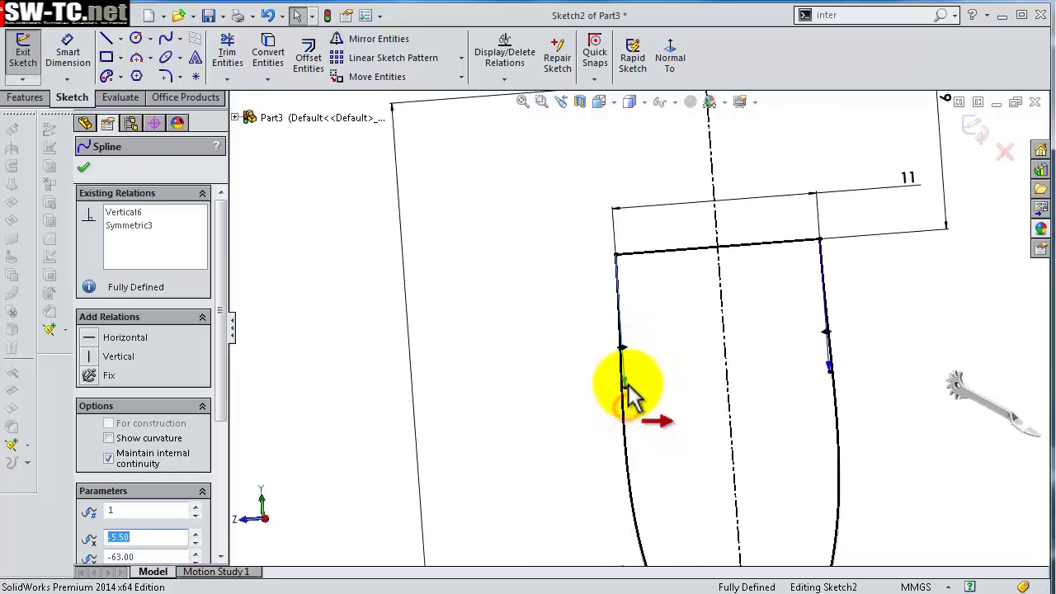
scroll(688, 372, up, 3)
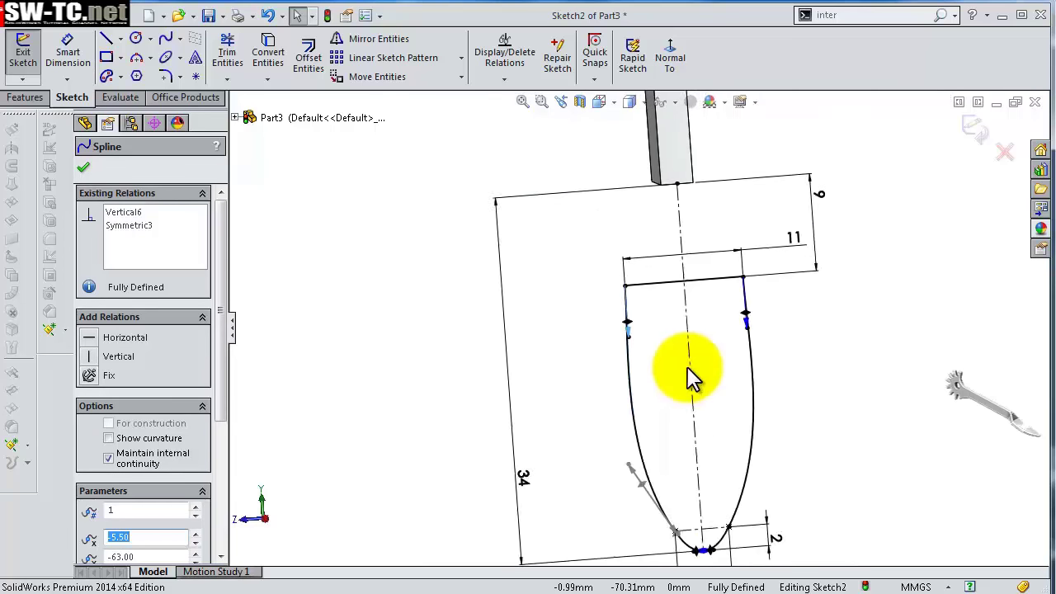
drag(631, 328, 632, 323)
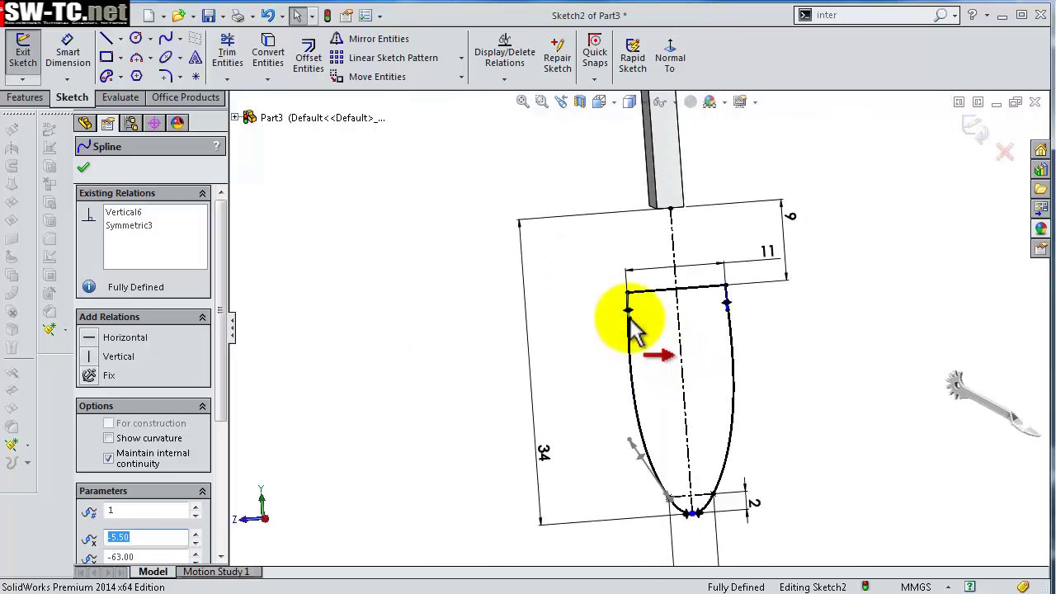
scroll(633, 325, down, 3)
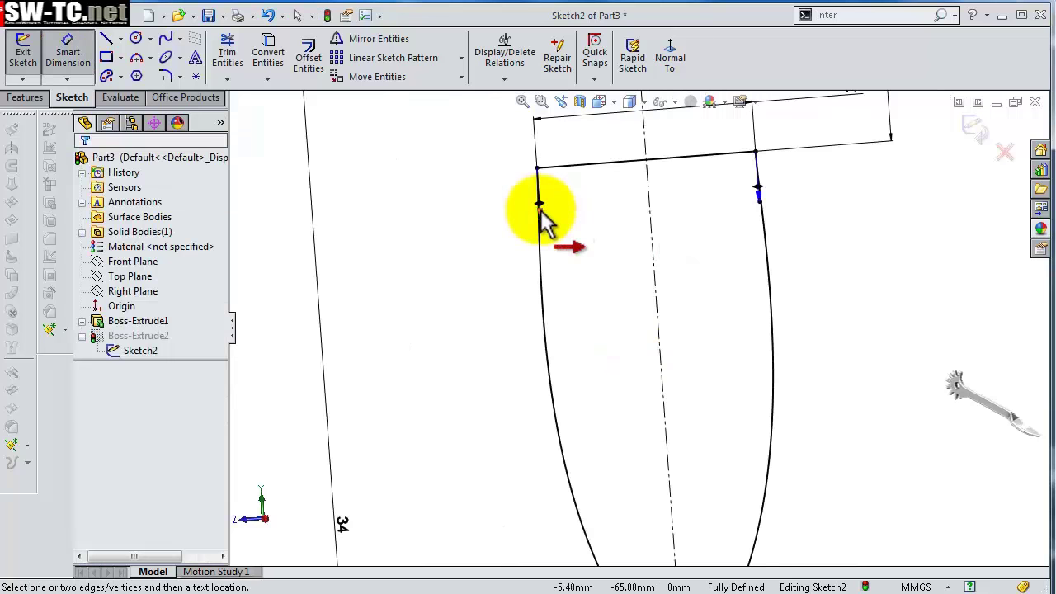
- Dimension the upper-left spline point at 10 mm and exit the sketch to rebuild the extrusion
click(523, 224)
click(516, 233)
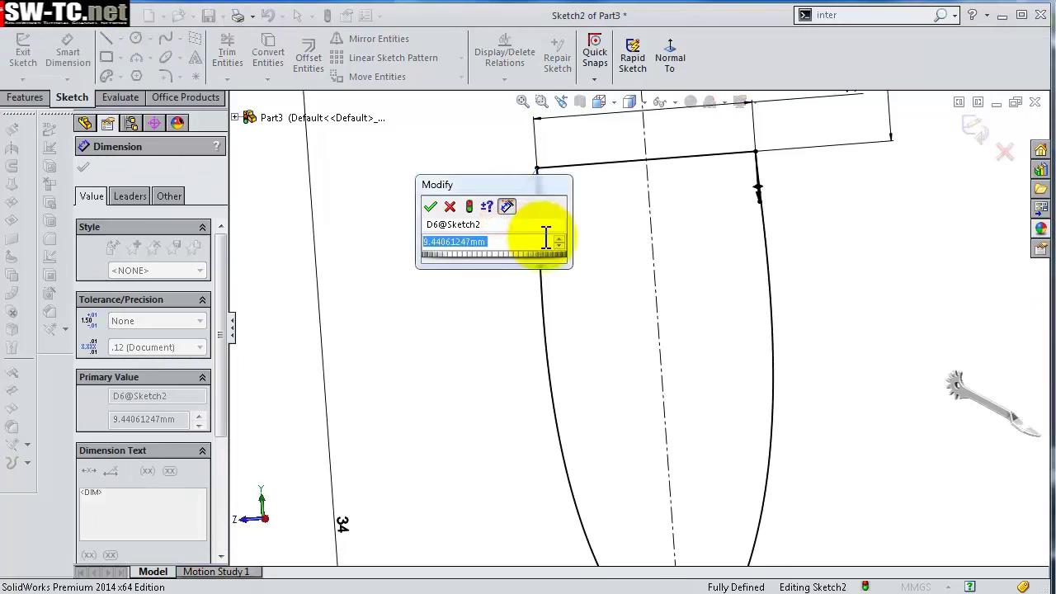
text(10)
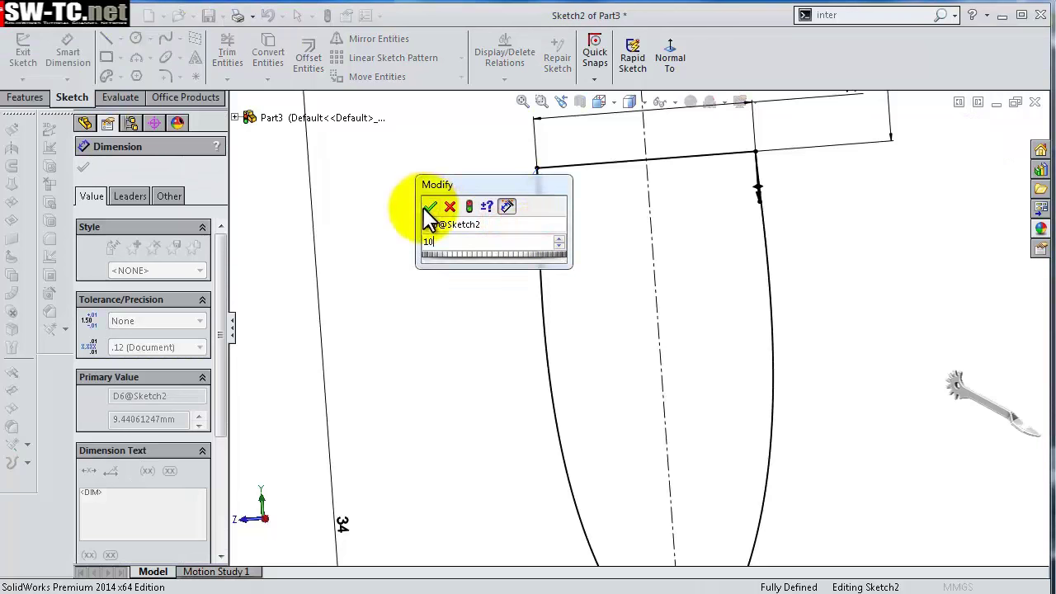
click(429, 208)
scroll(528, 271, up, 3)
scroll(578, 264, up, 1)
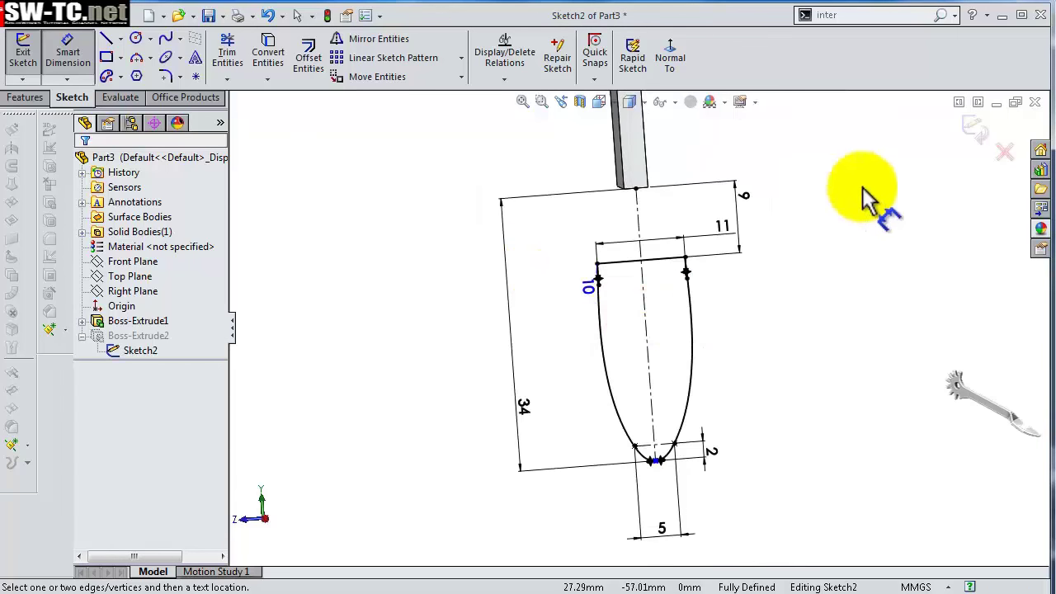
click(974, 125)
mouse_move(624, 294)
middle_down()
mouse_move(579, 256)
mouse_move(682, 283)
middle_up()
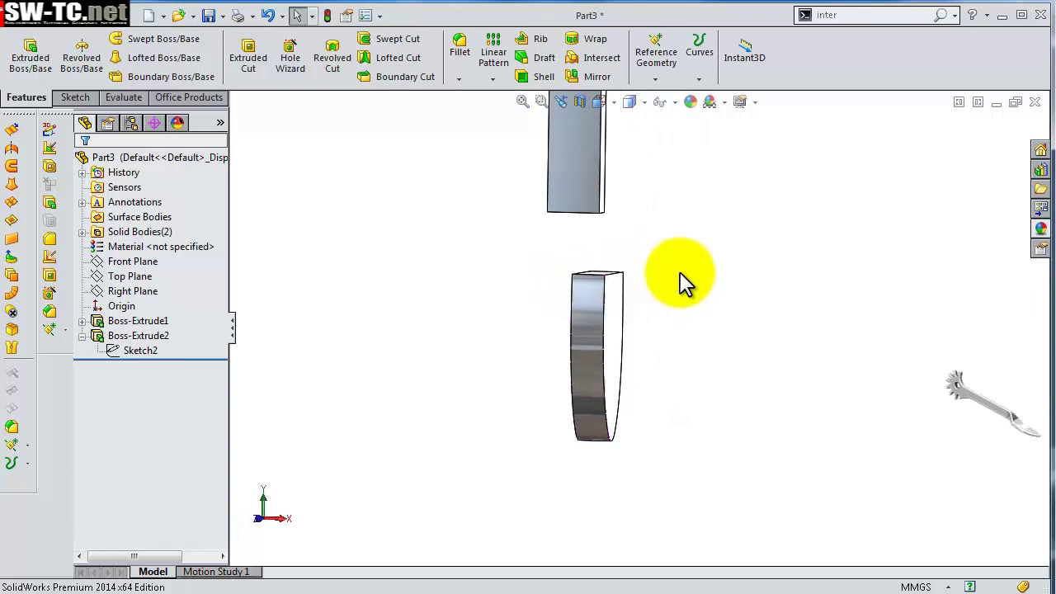
- Start a new sketch on the Front Plane, viewed normal to it
click(140, 290)
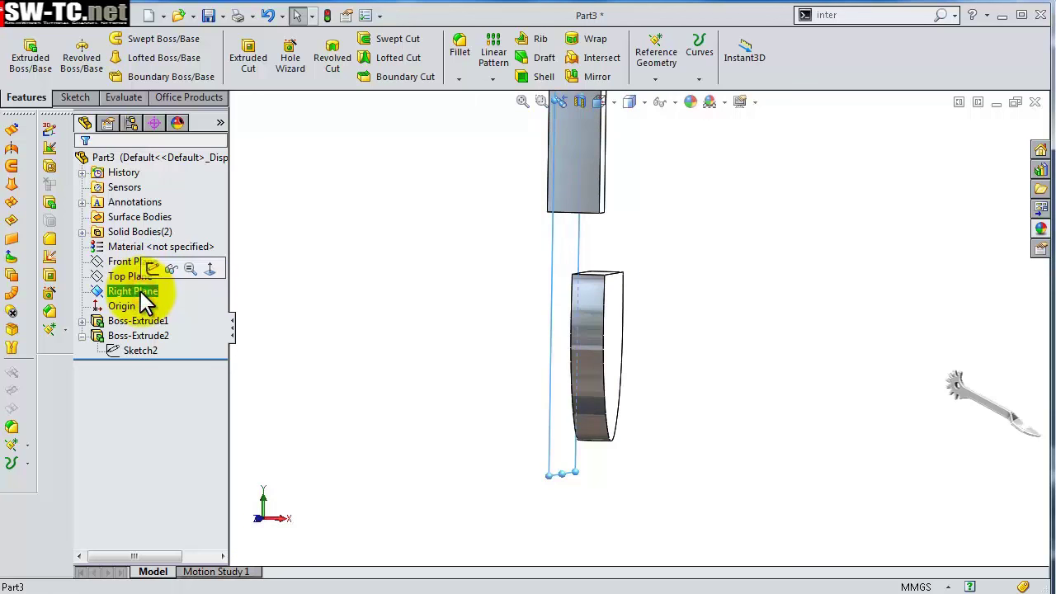
mouse_move(389, 302)
middle_down()
mouse_move(282, 291)
mouse_move(412, 283)
middle_up()
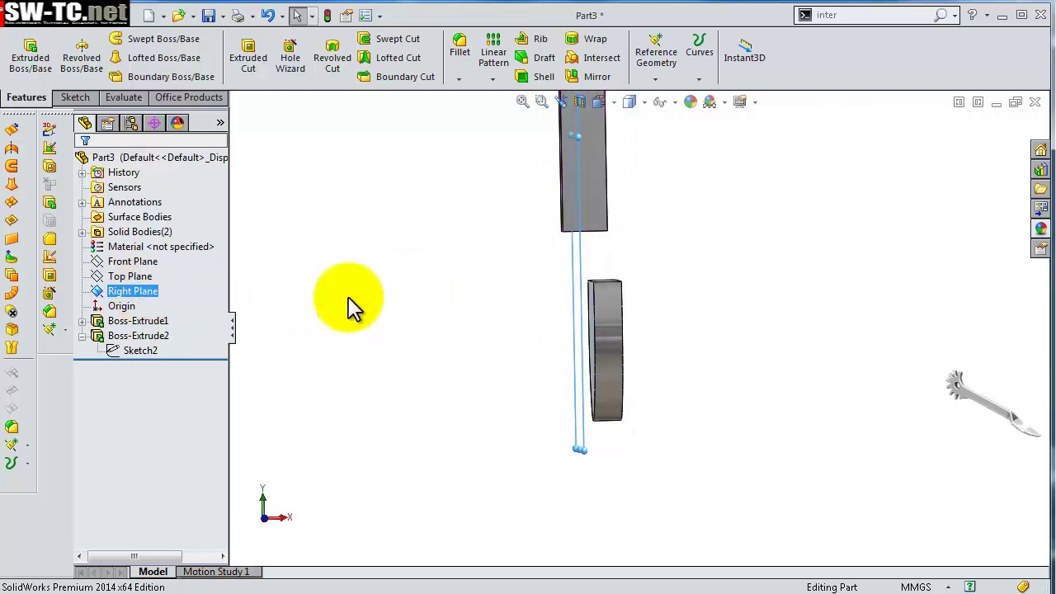
ctrl+click(149, 262)
click(152, 263)
click(178, 241)
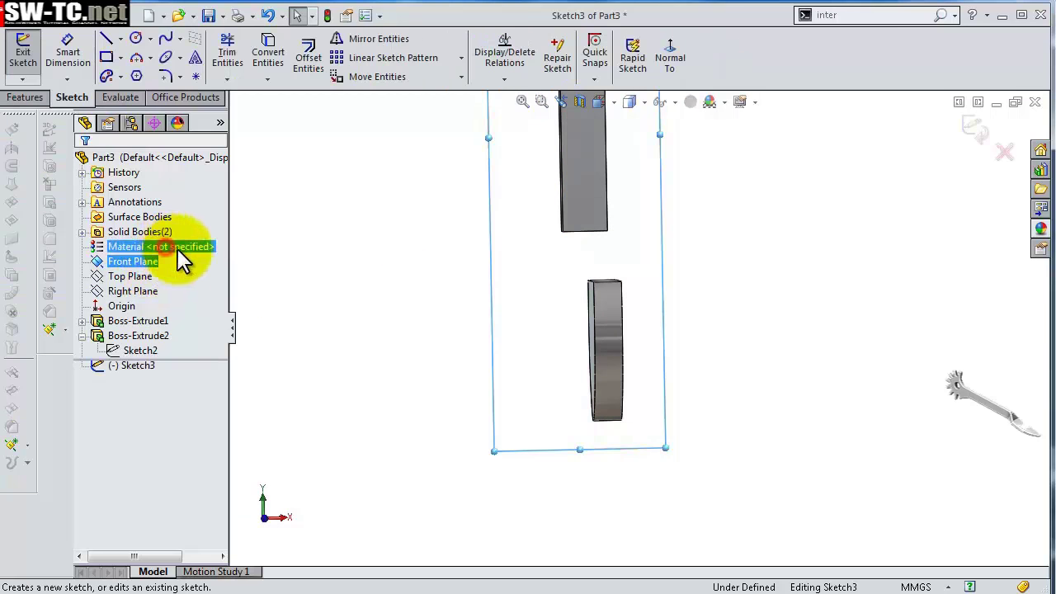
click(670, 66)
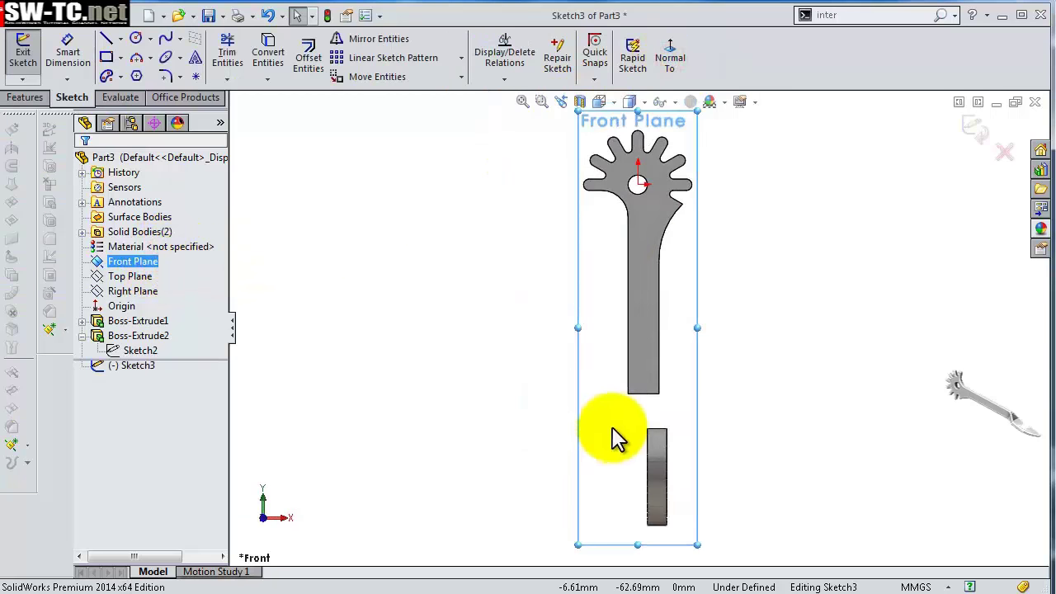
scroll(672, 495, down, 3)
scroll(624, 374, down, 3)
scroll(681, 464, up, 3)
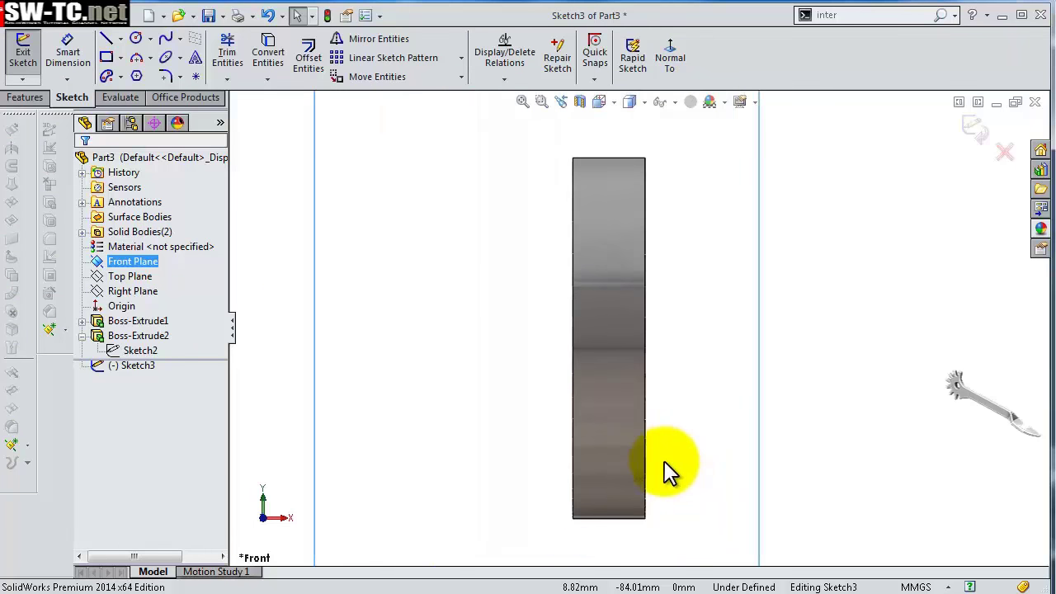
- Place sketch points on the edges and dimension the bottom point 1.5 mm from the right edge
click(197, 77)
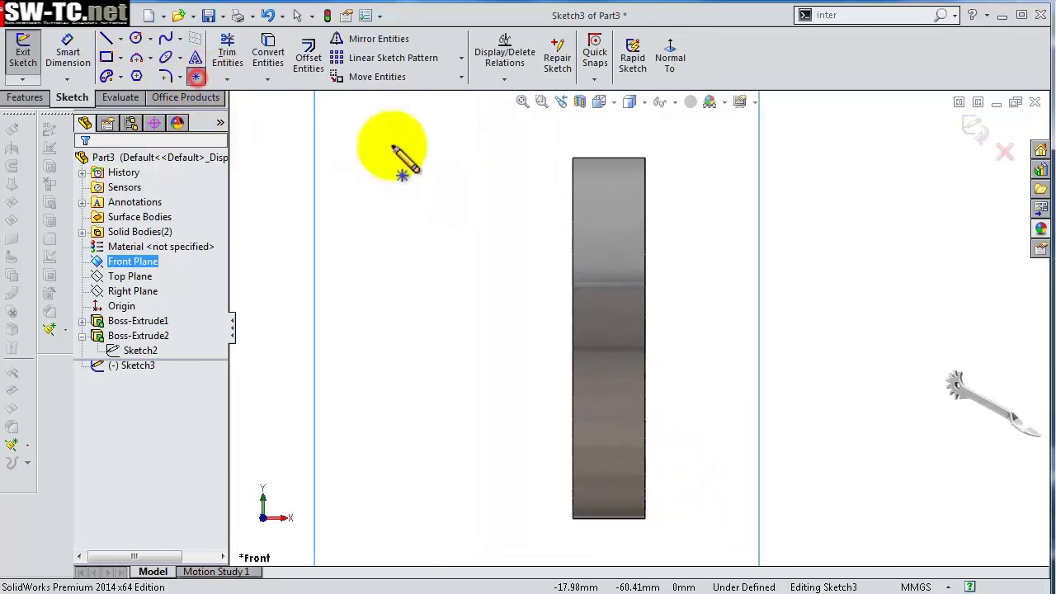
click(623, 157)
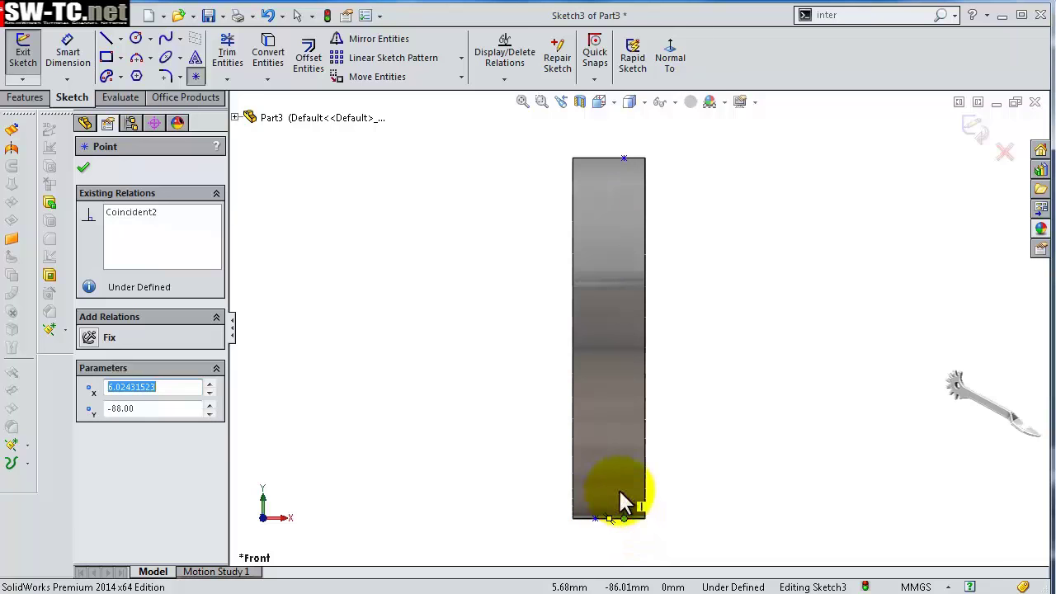
key(s)
click(666, 506)
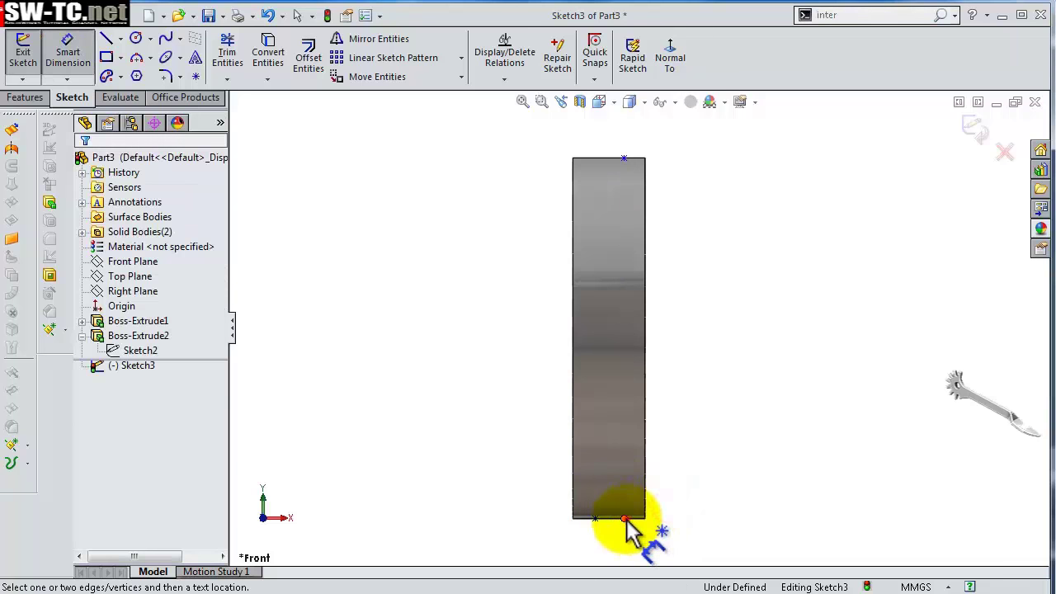
click(625, 519)
click(644, 506)
click(652, 537)
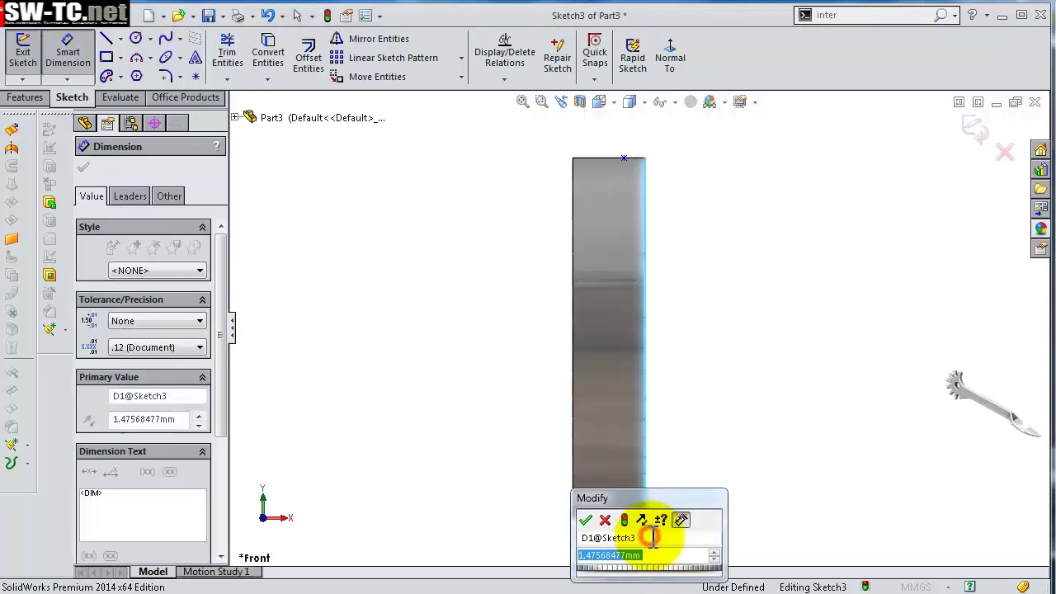
text(1)
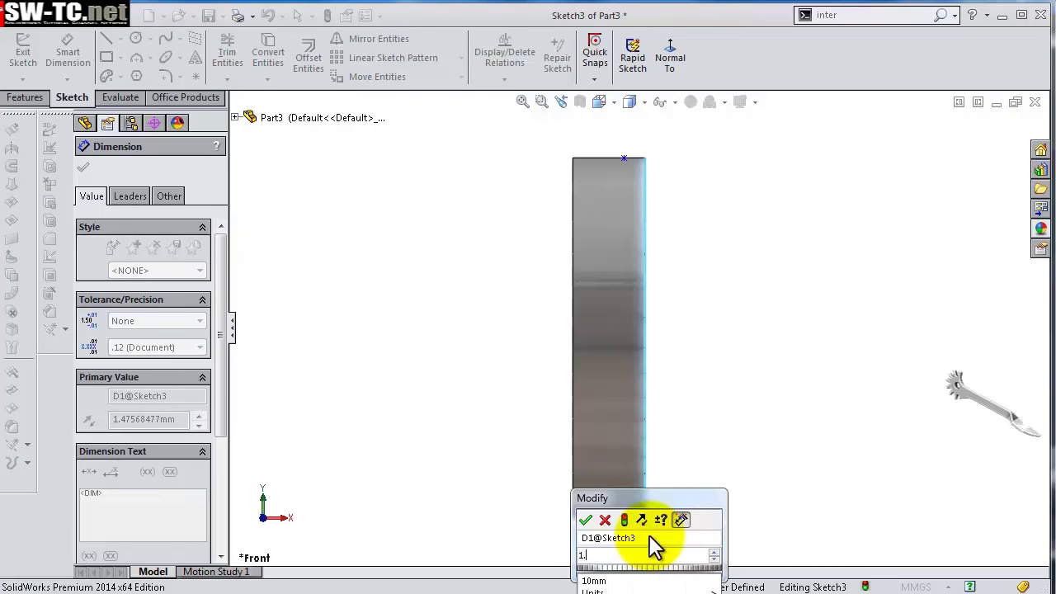
text(.5)
key(Return)
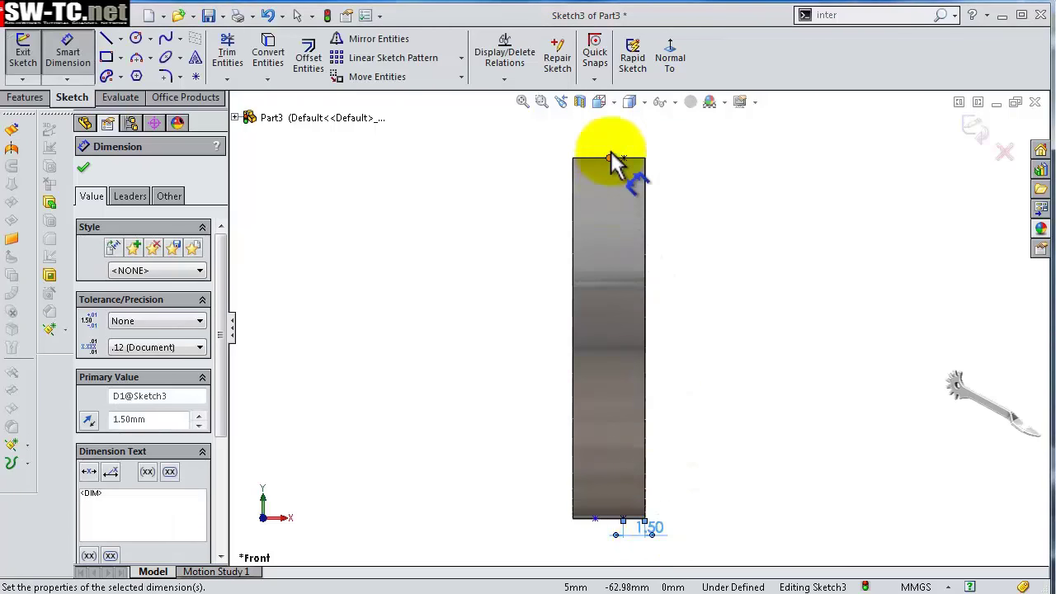
- Dimension the top point and bottom-left point 1.5 mm from the edges, fully defining the sketch
click(625, 162)
click(644, 165)
click(641, 138)
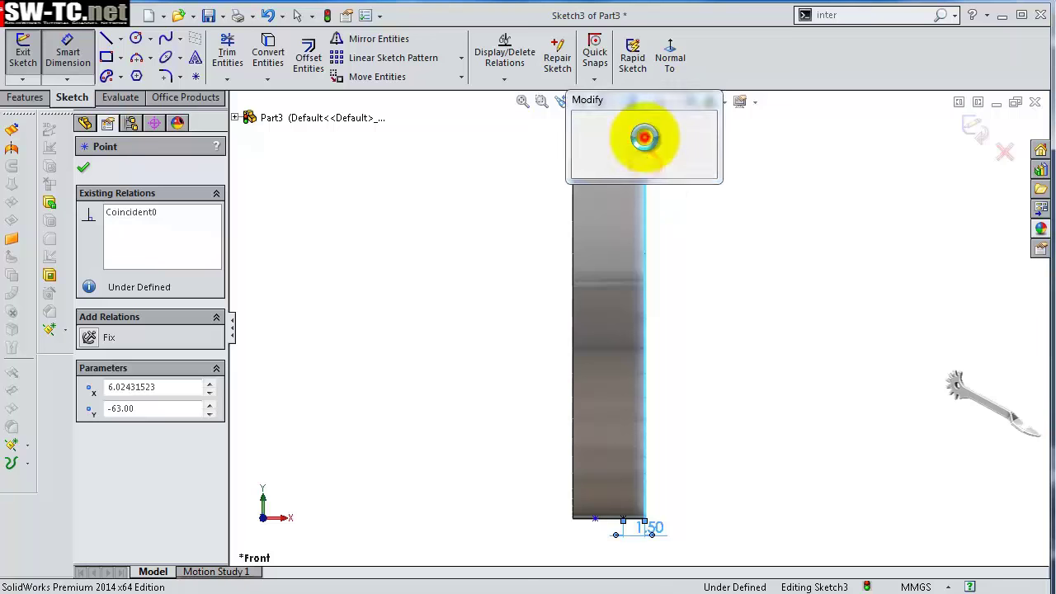
text(1.5)
key(Return)
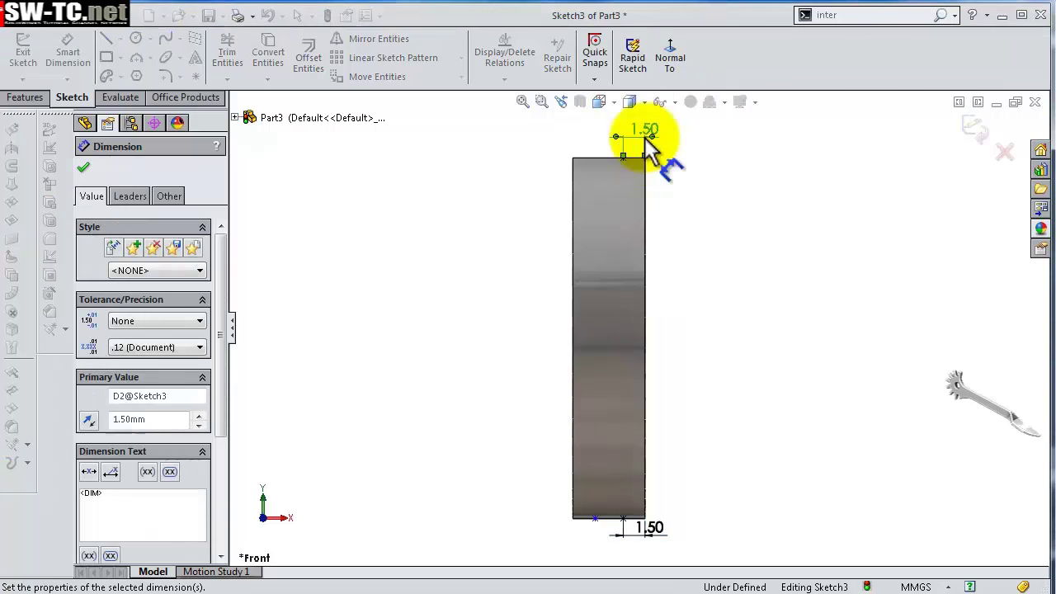
click(596, 519)
click(570, 535)
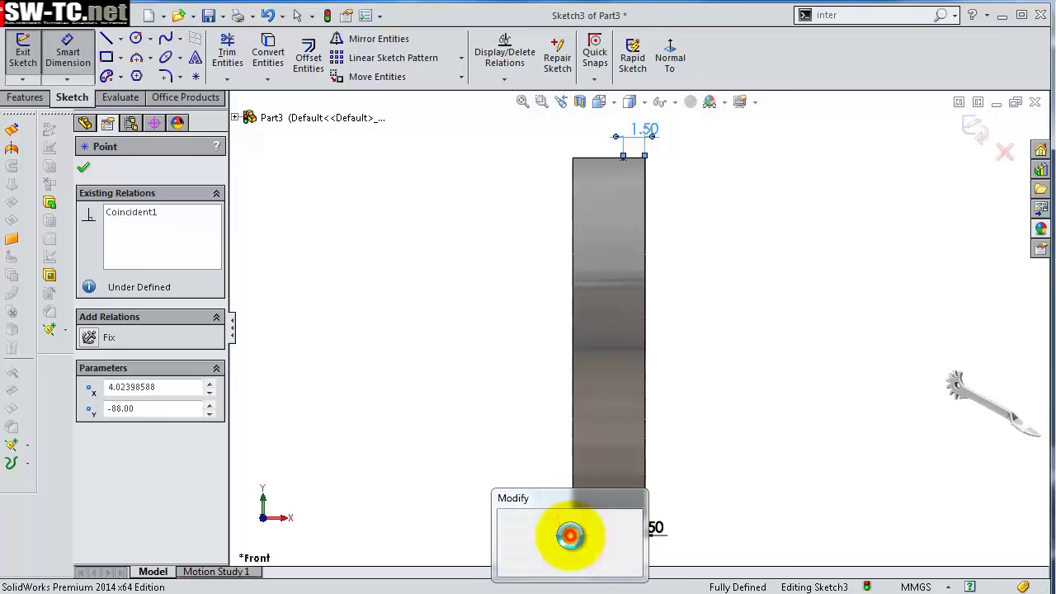
text(1.)
key(Return)
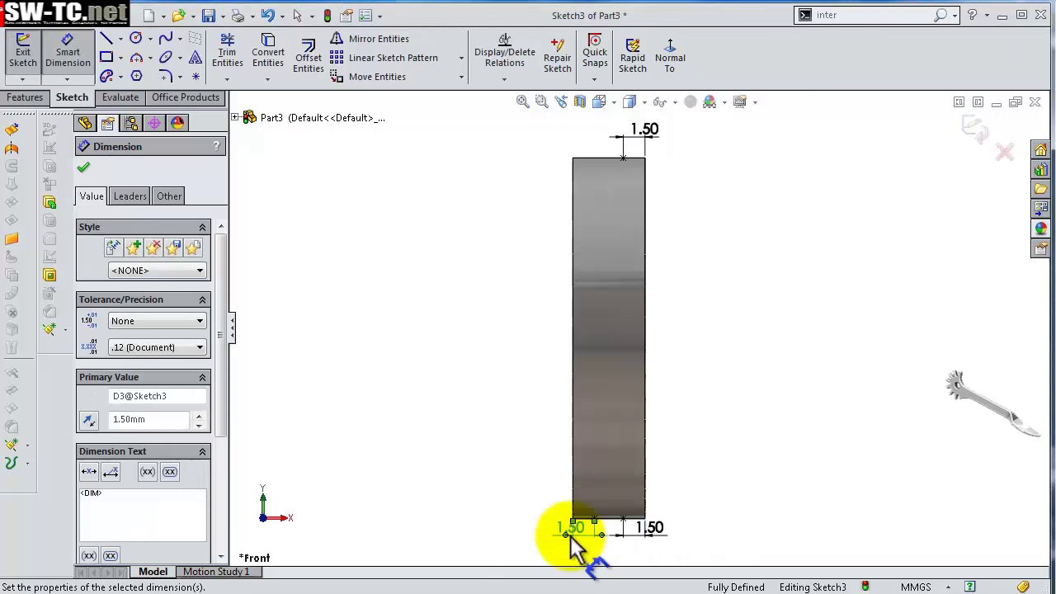
- Draw two three-point arcs from the top-edge points down to the bottom-edge points
click(151, 58)
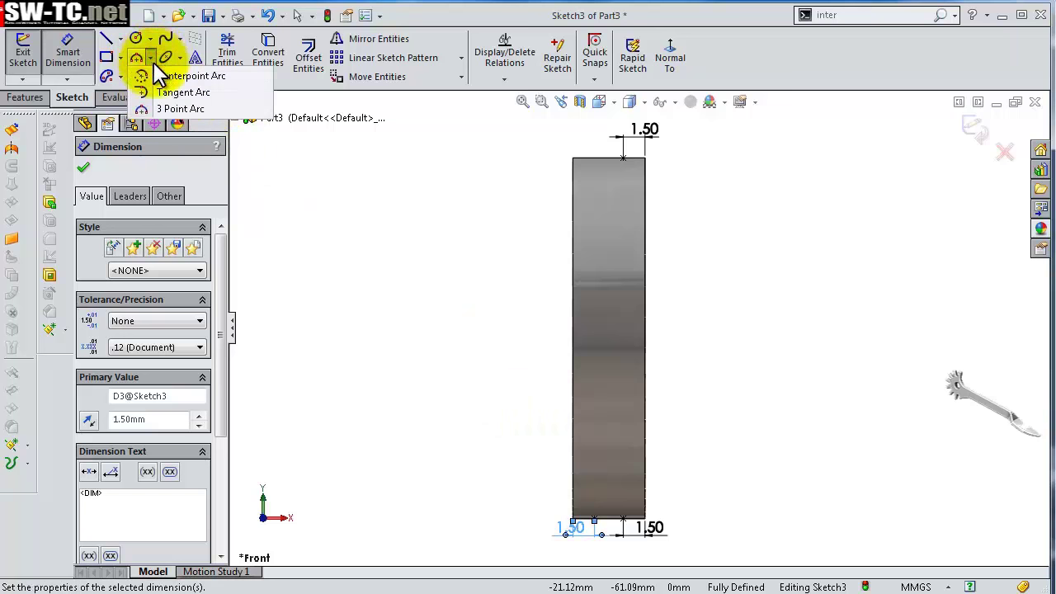
click(178, 108)
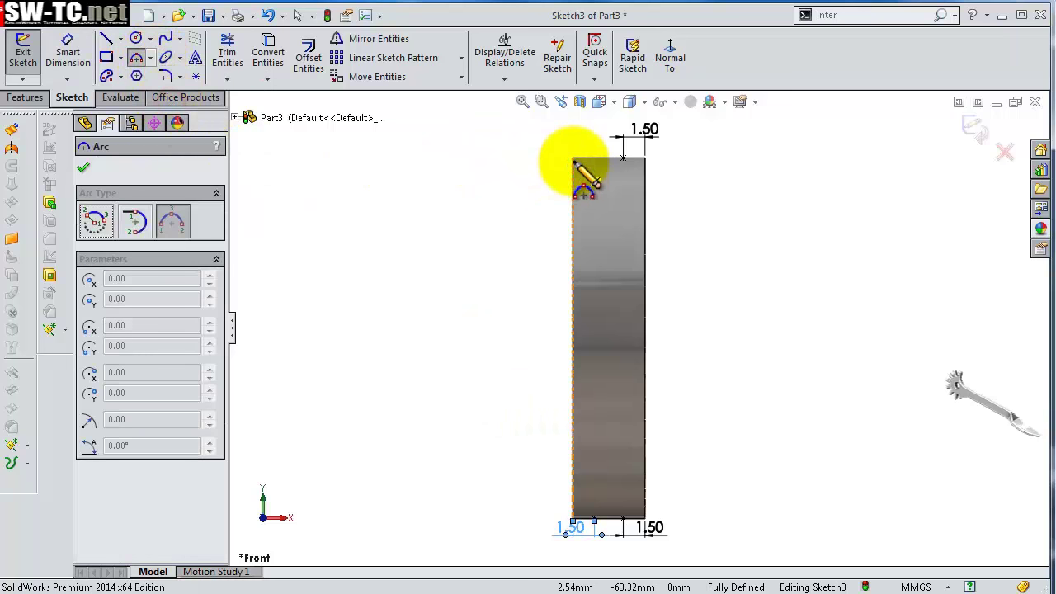
drag(573, 158, 594, 514)
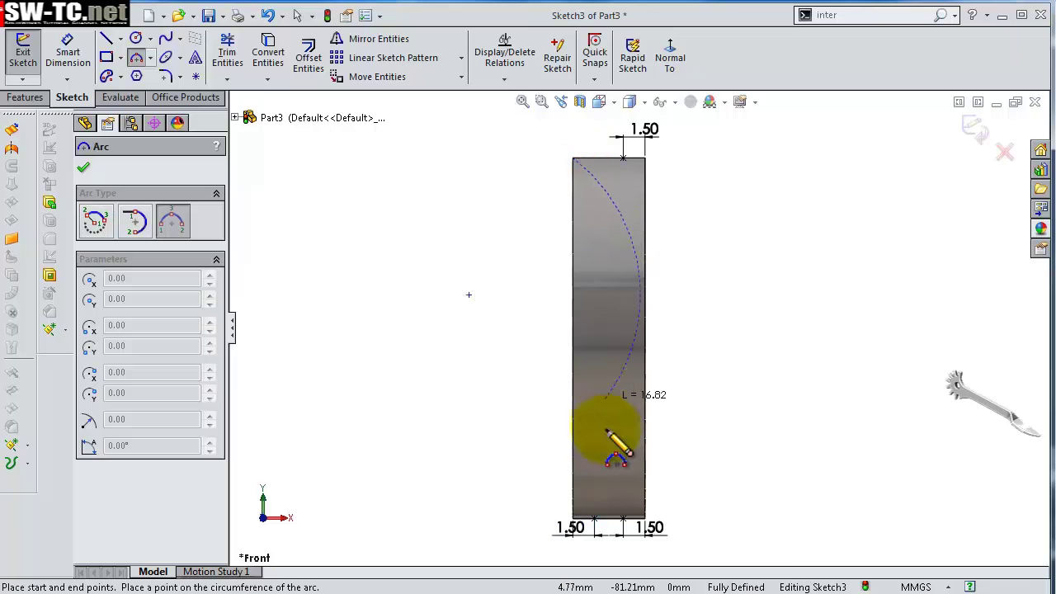
click(594, 517)
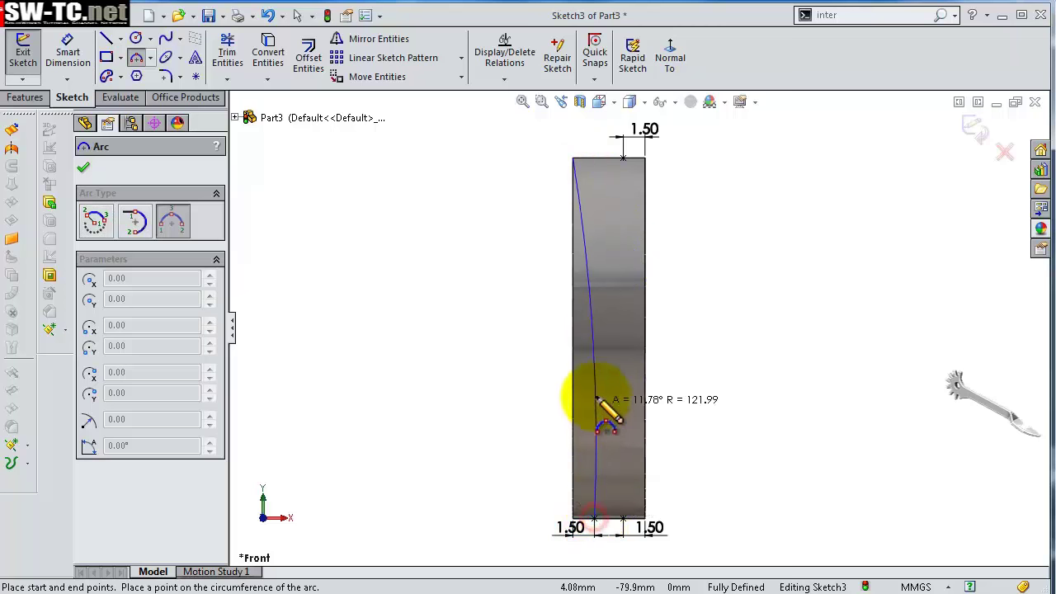
click(601, 373)
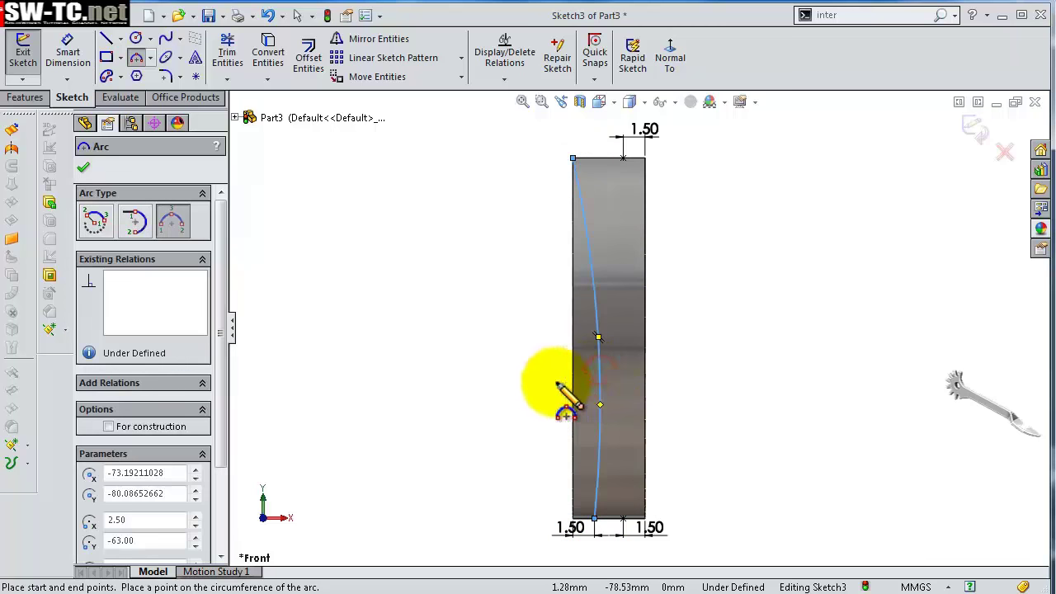
click(623, 157)
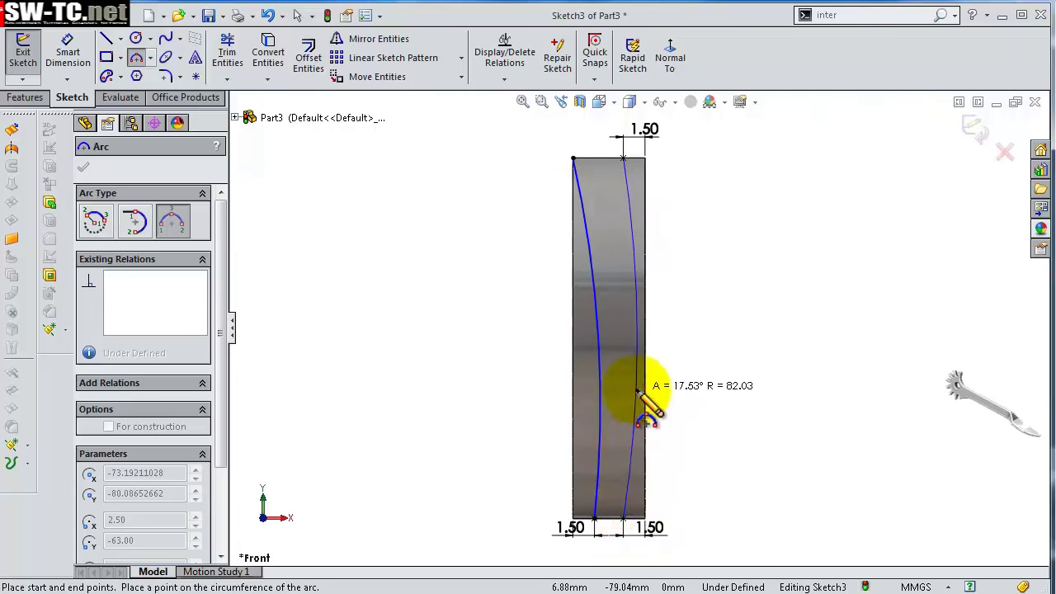
click(646, 363)
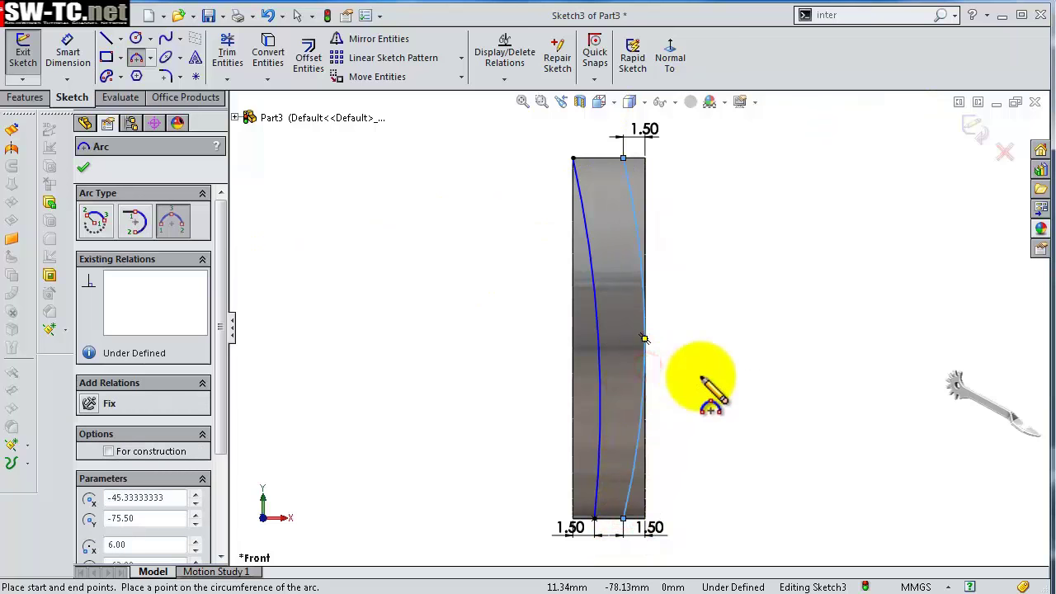
key(Escape)
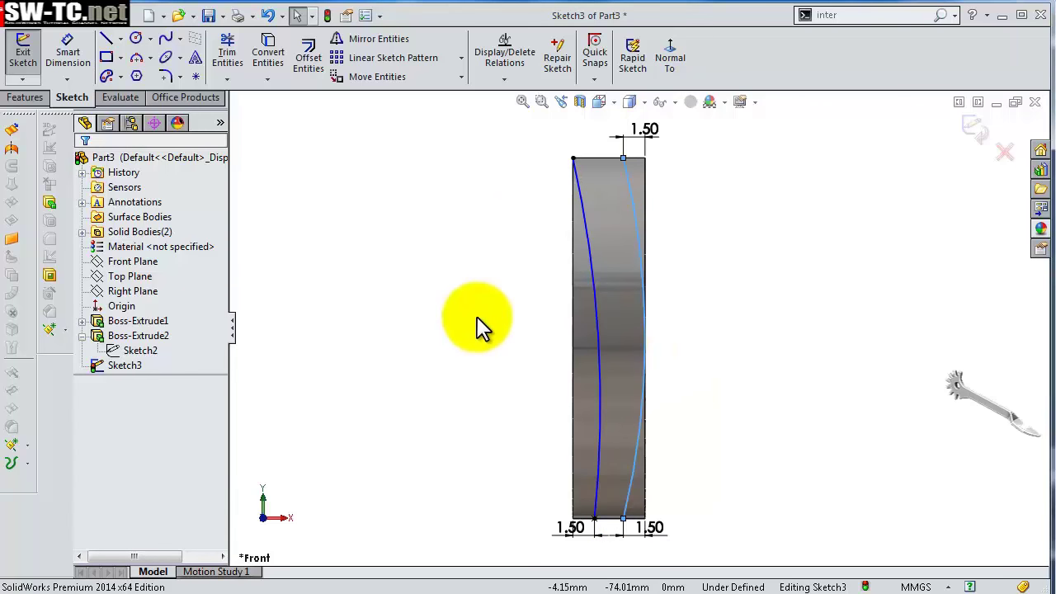
- Dimension the left arc to a 70 mm radius
scroll(481, 325, down, 2)
click(487, 344)
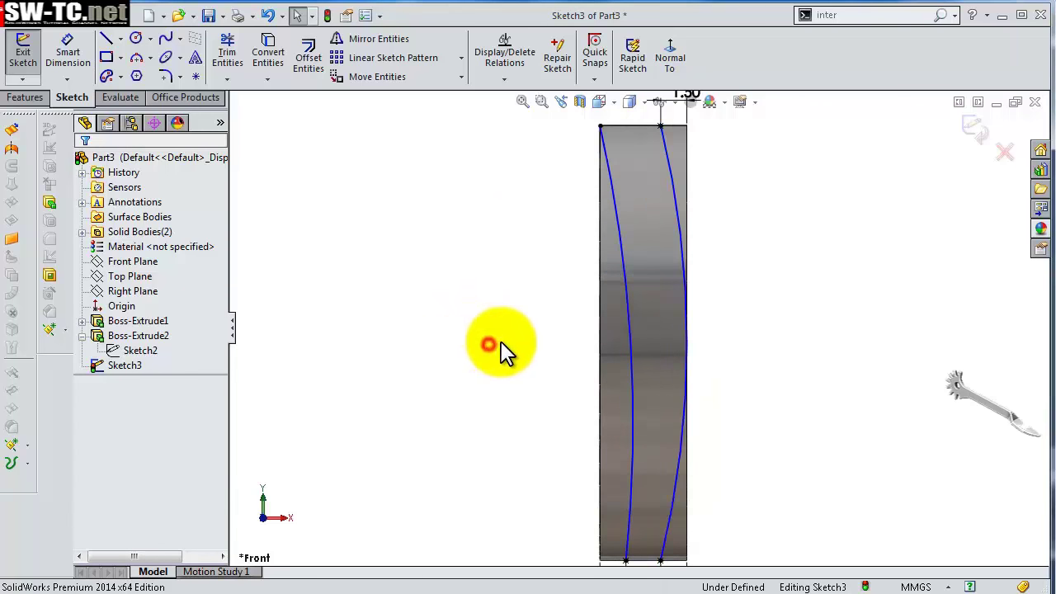
click(684, 414)
click(513, 295)
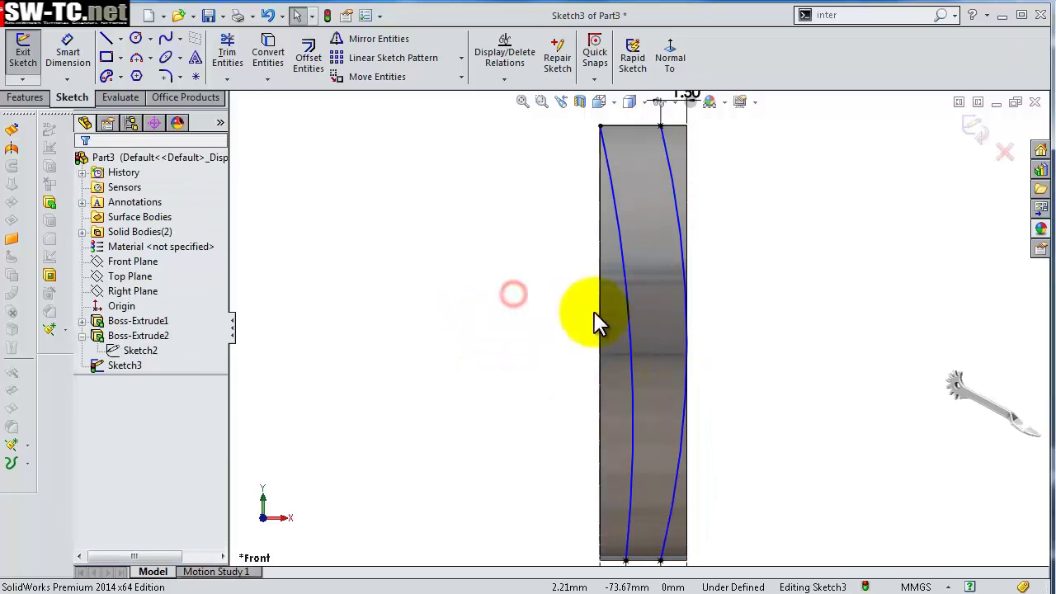
key(s)
click(638, 328)
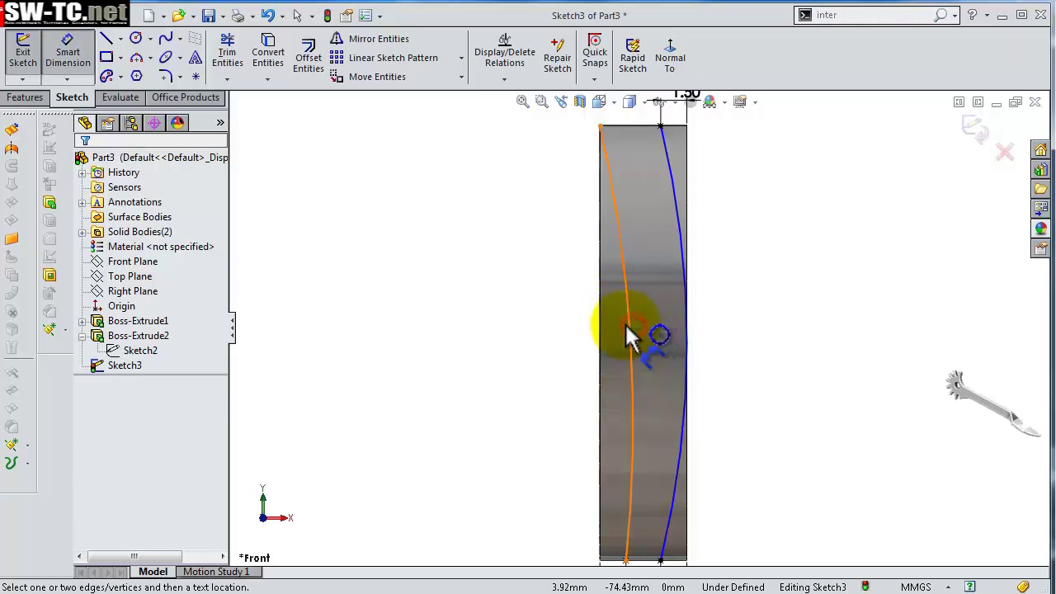
click(626, 323)
click(556, 332)
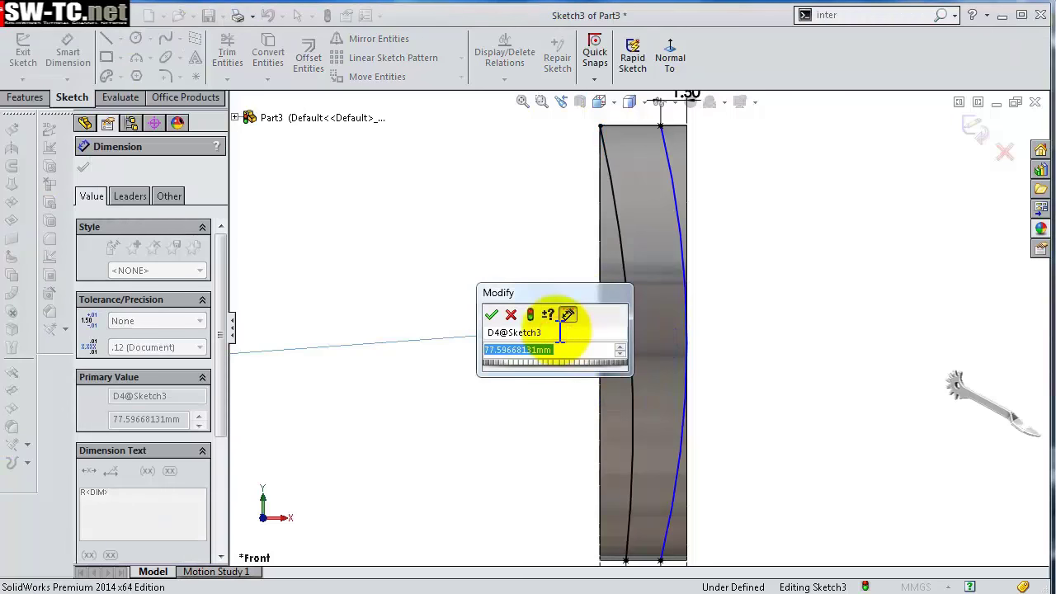
text(7.)
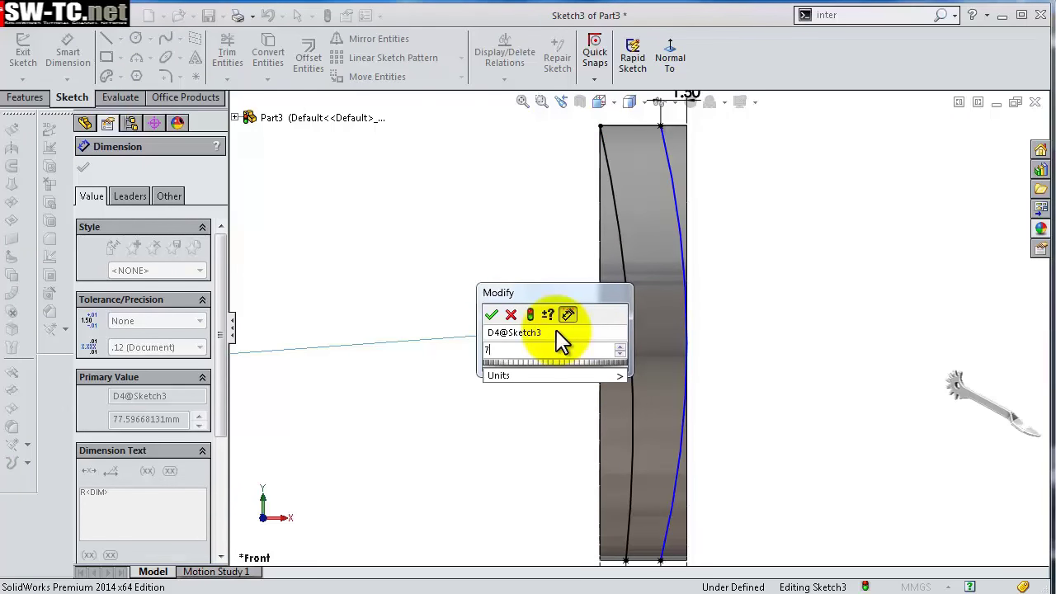
text(0)
key(Return)
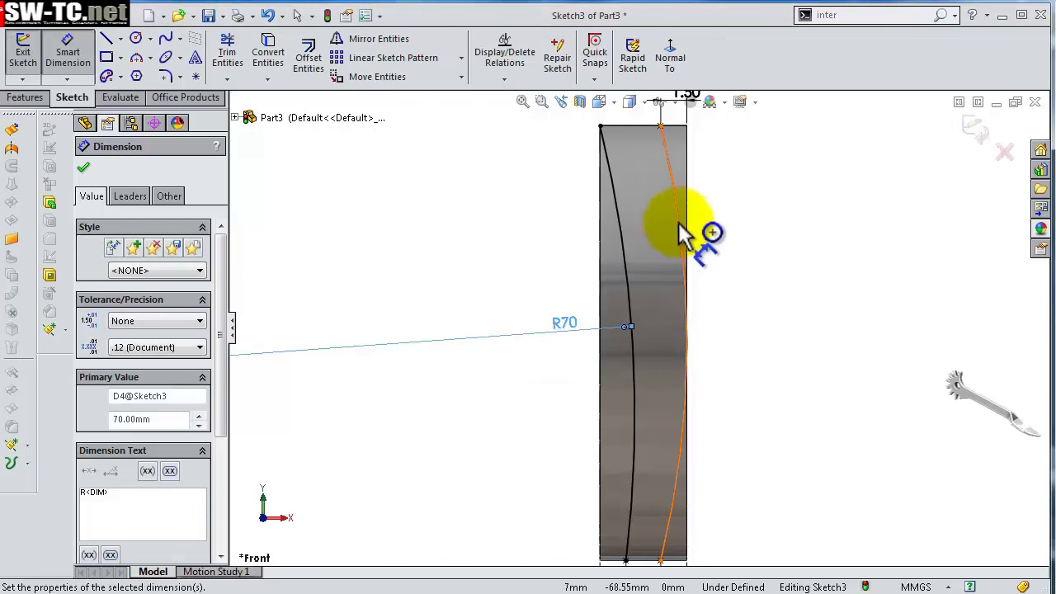
- Dimension the right arc to a 50 mm radius
click(677, 224)
click(573, 255)
text(50)
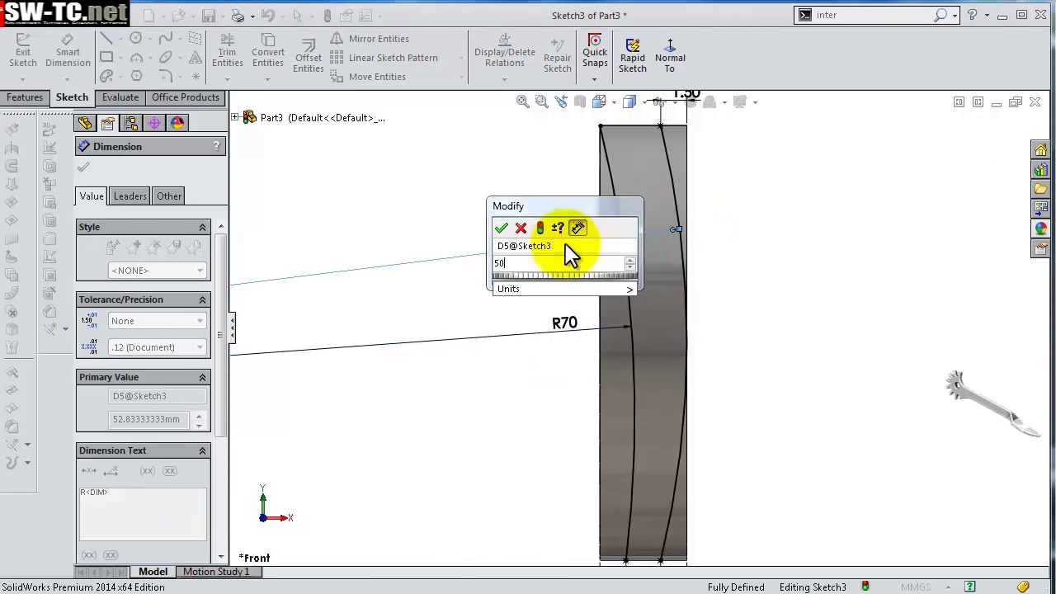
key(Return)
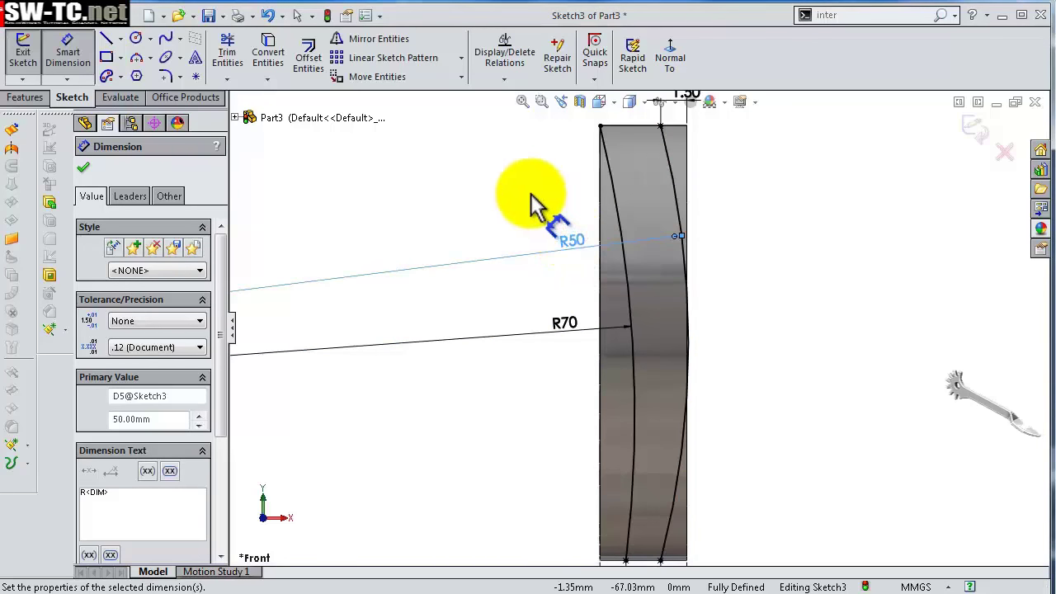
click(536, 206)
key(s)
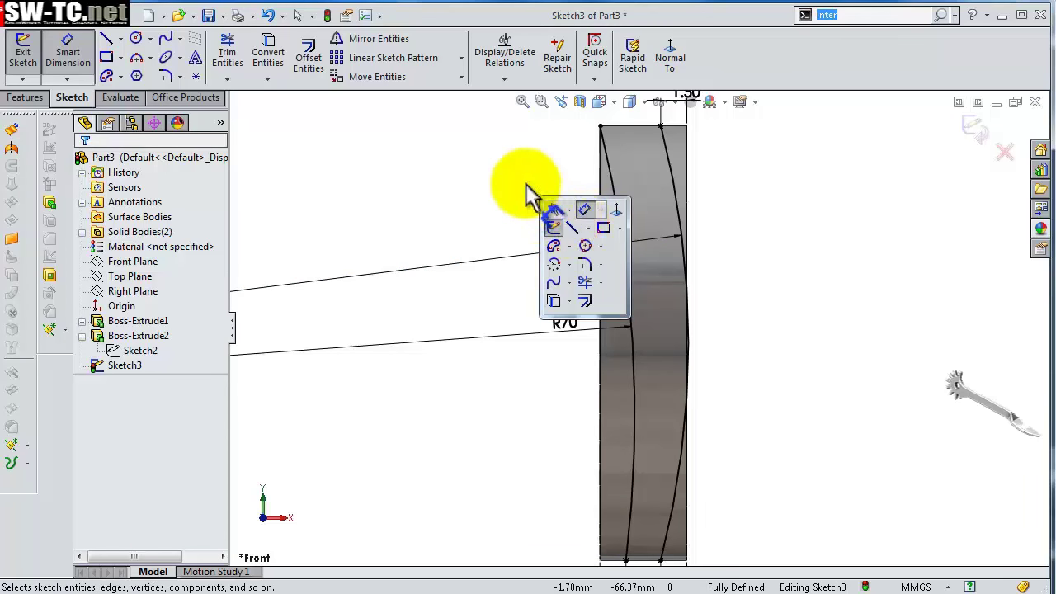
click(525, 183)
click(599, 186)
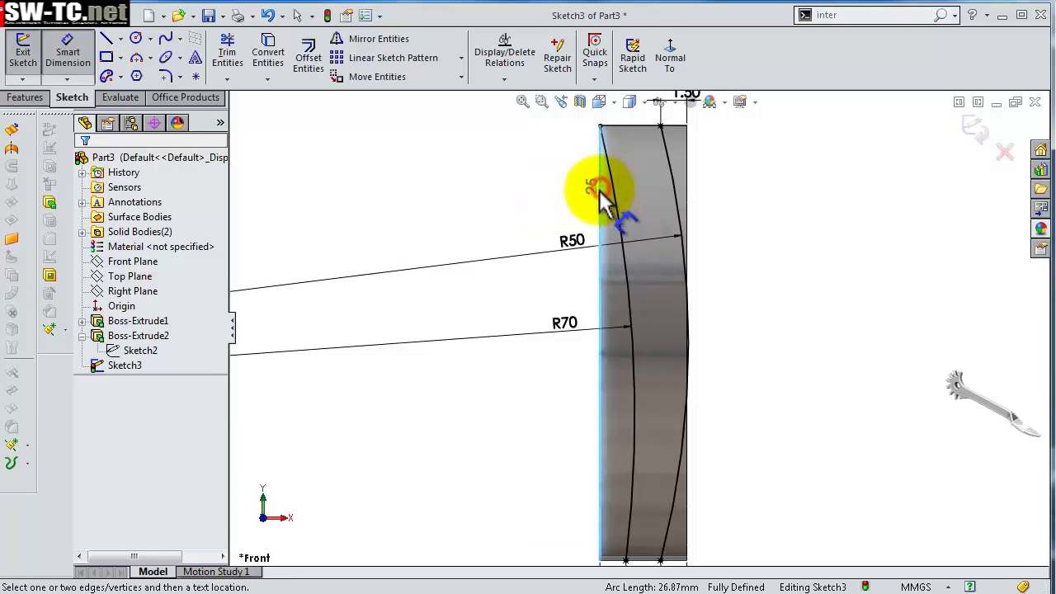
scroll(627, 272, up, 2)
scroll(641, 396, down, 2)
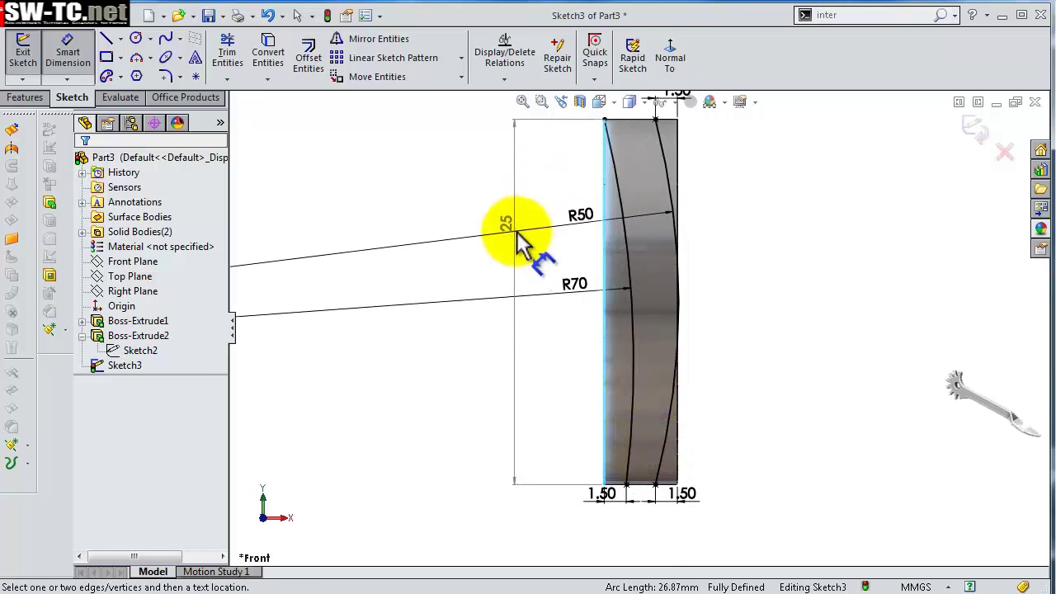
key(s)
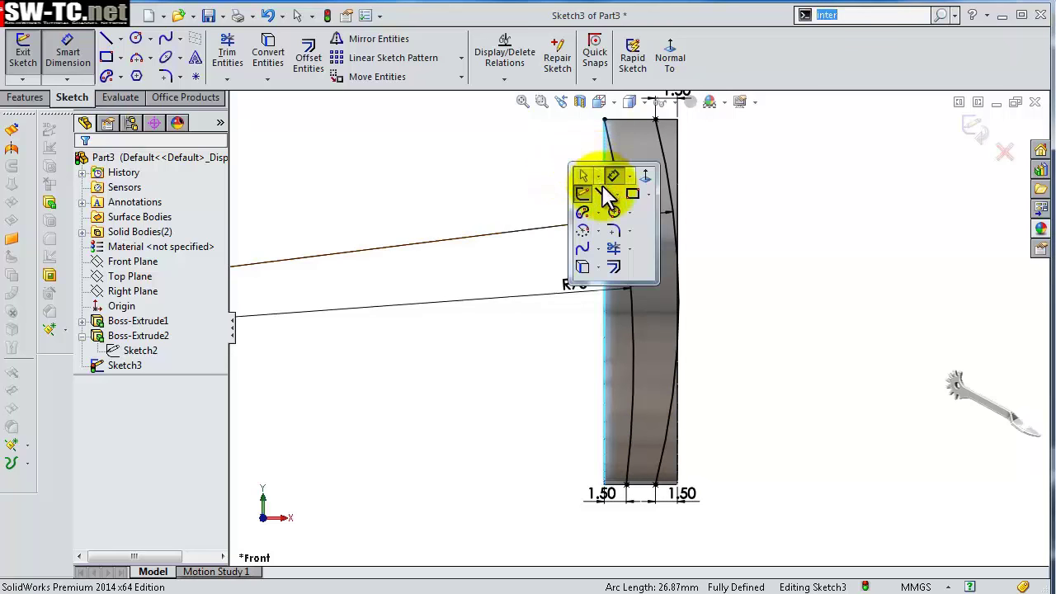
click(594, 181)
- Sketch lines down the left edge, across the bottom and up to the top corner, closing the profile
click(605, 121)
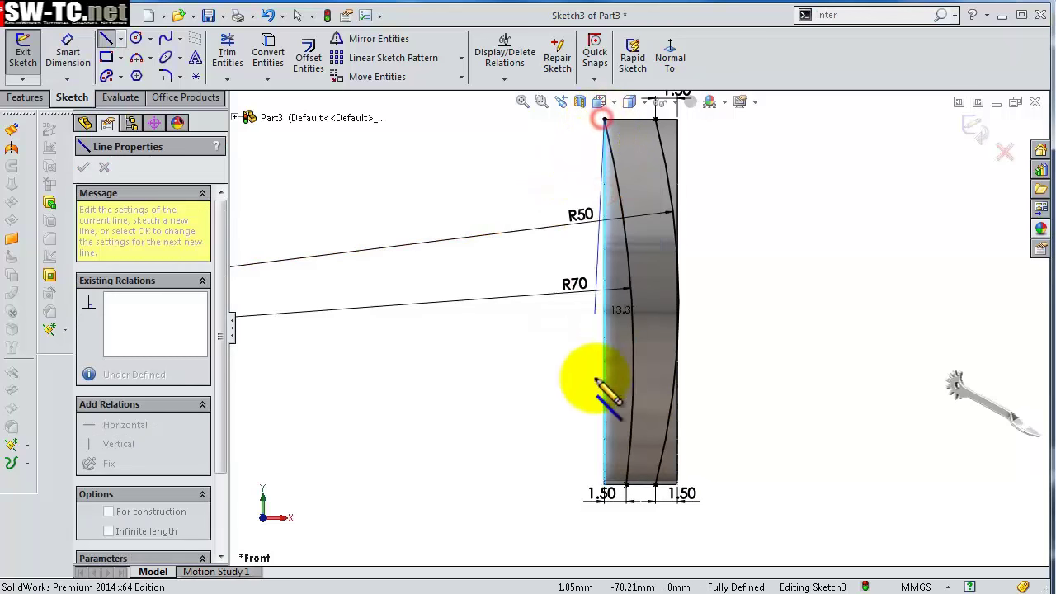
click(626, 486)
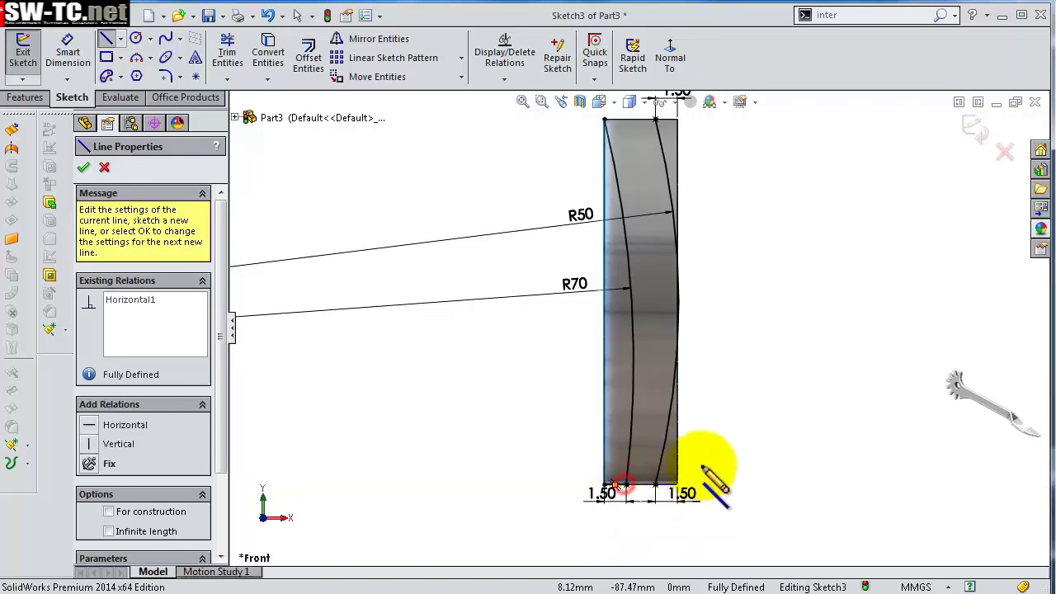
scroll(707, 484, down, 4)
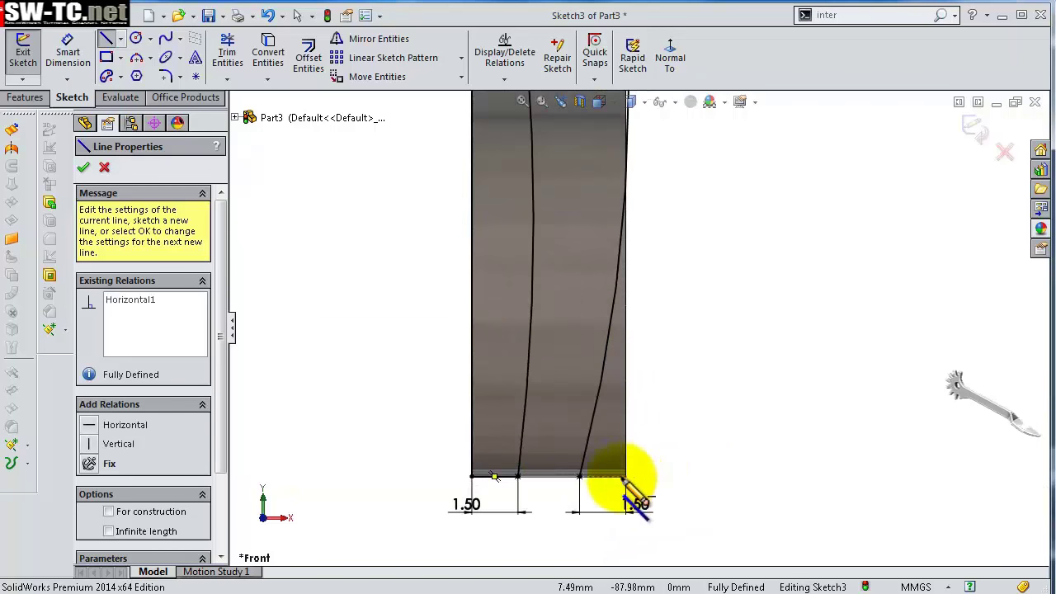
click(580, 478)
click(643, 478)
scroll(672, 189, up, 4)
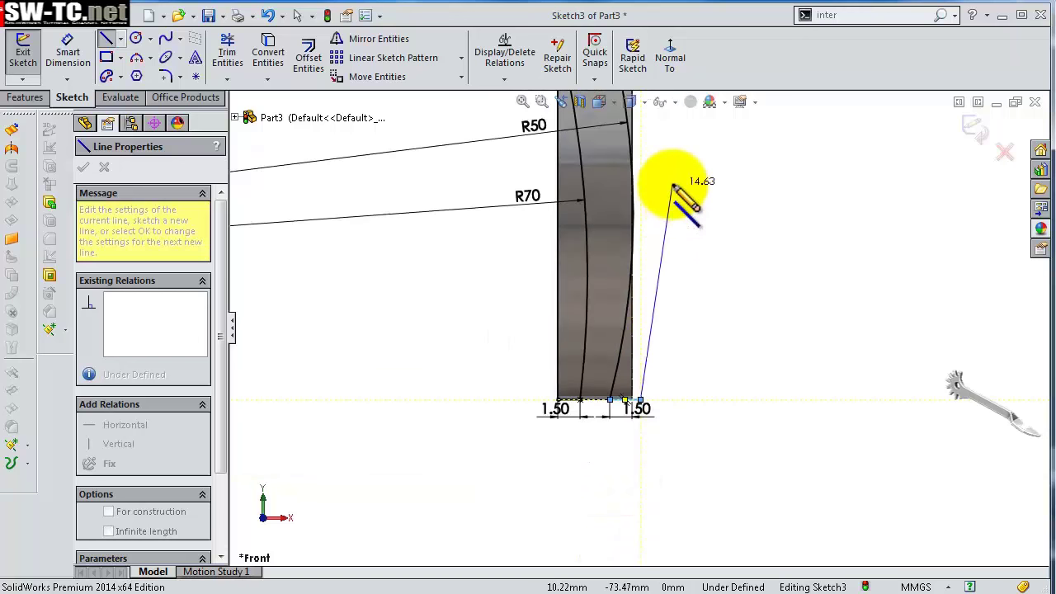
scroll(651, 177, up, 2)
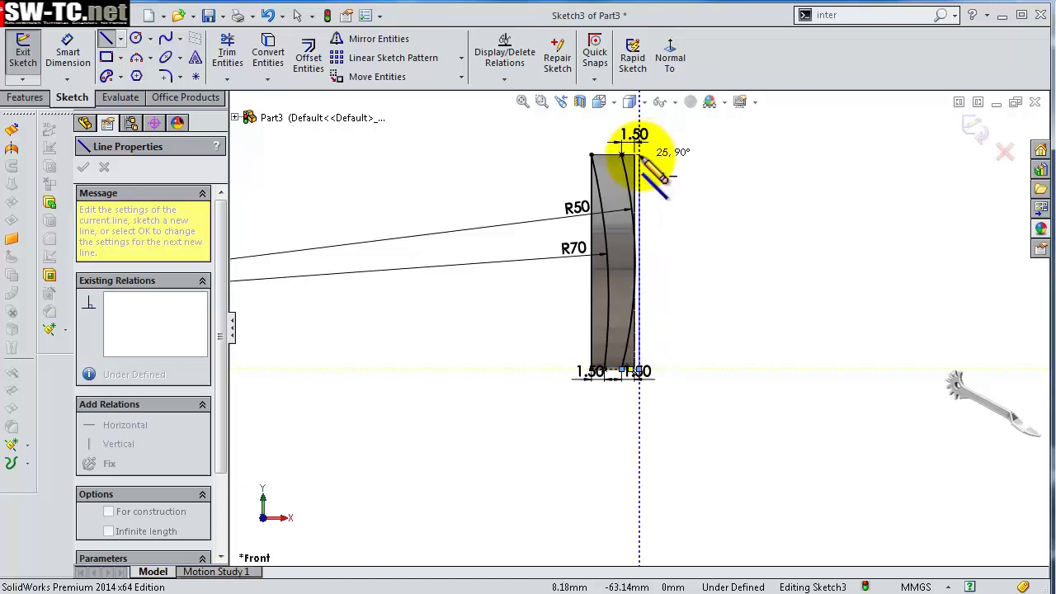
click(629, 155)
scroll(660, 231, up, 1)
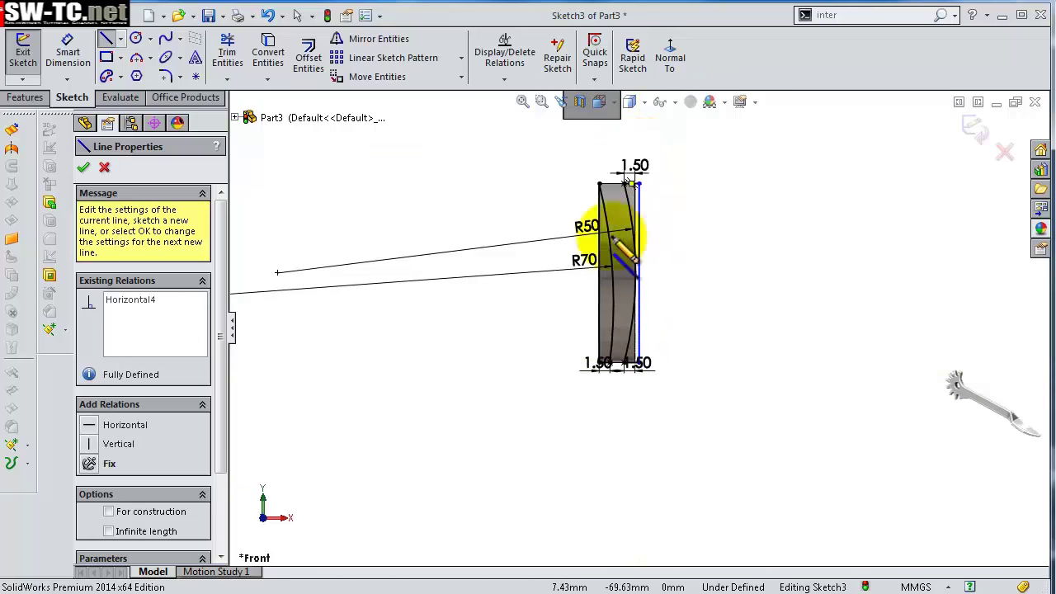
scroll(719, 223, up, 1)
click(84, 167)
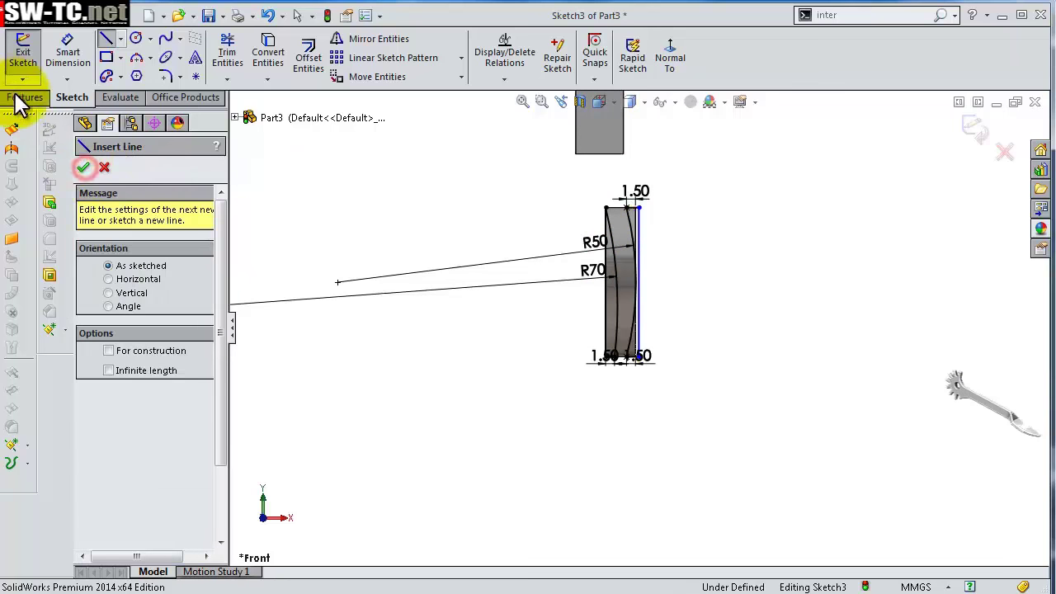
click(24, 97)
- Cut-extrude the sketch Mid Plane to a 27 mm depth
middle_drag(703, 291, 662, 324)
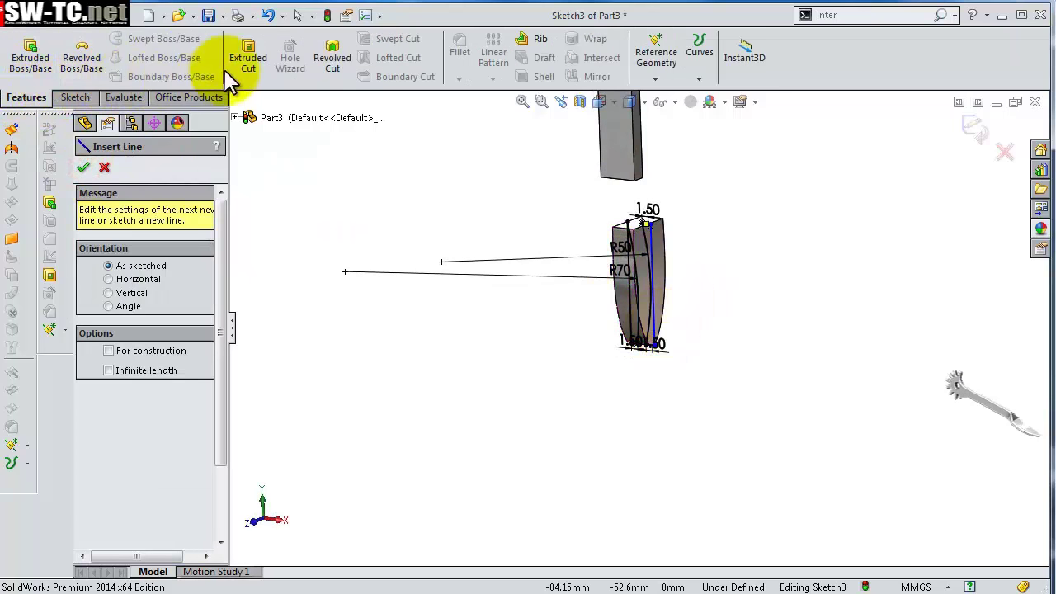
click(257, 56)
click(159, 262)
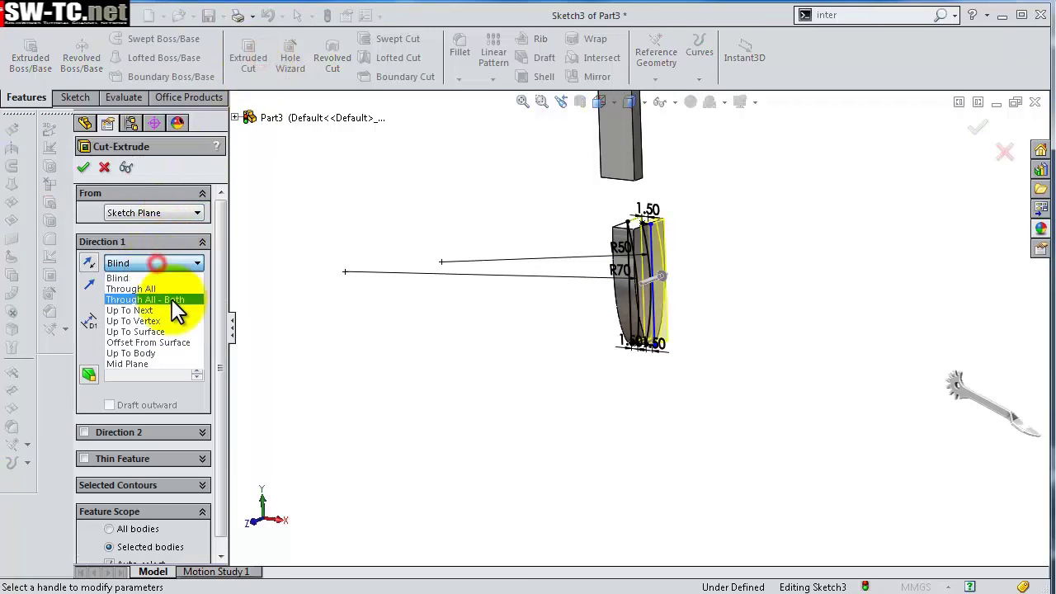
click(146, 364)
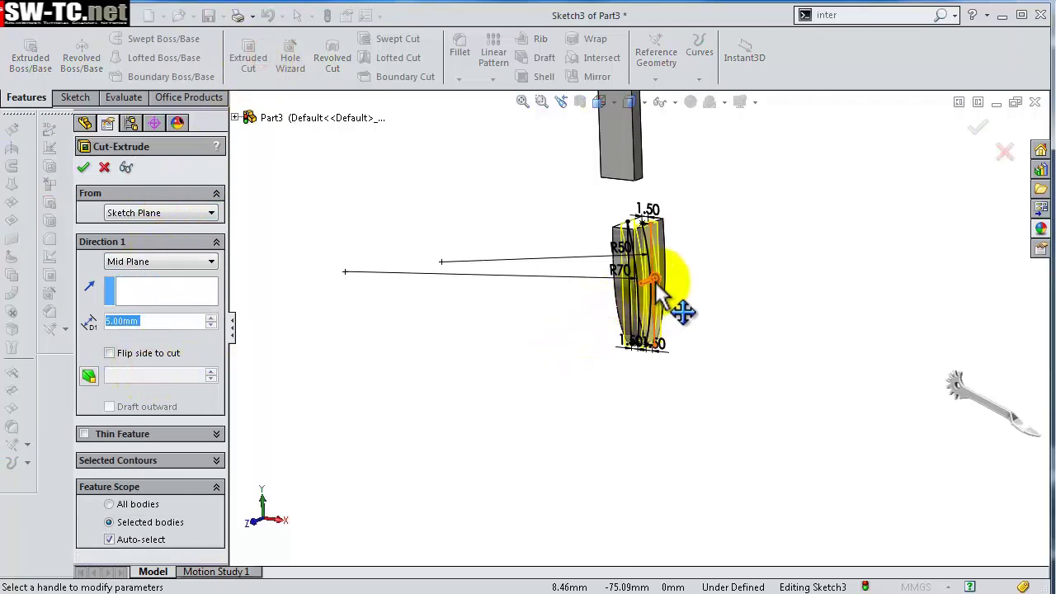
drag(664, 291, 682, 273)
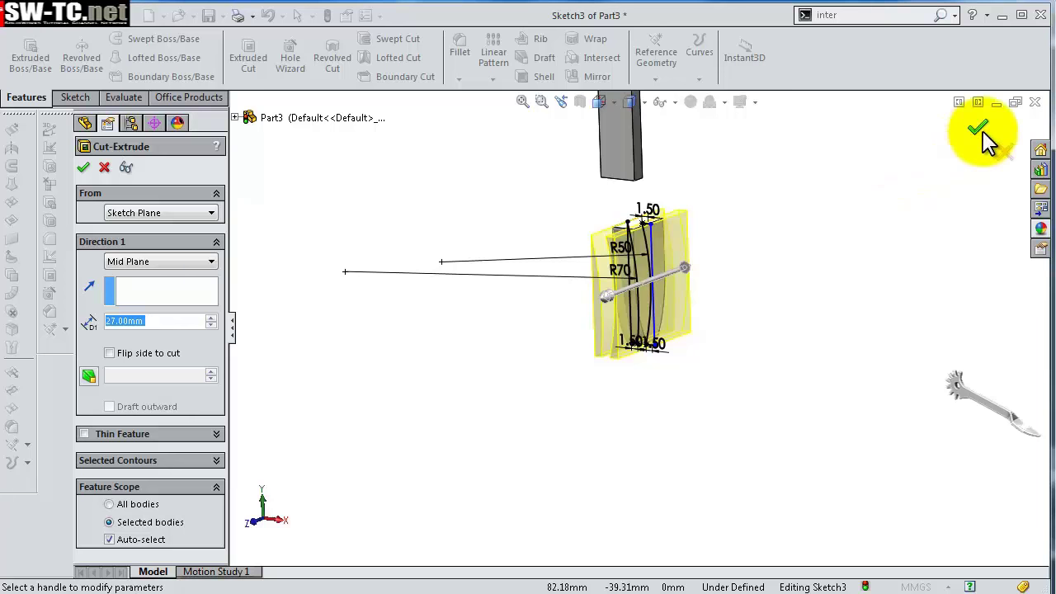
click(979, 125)
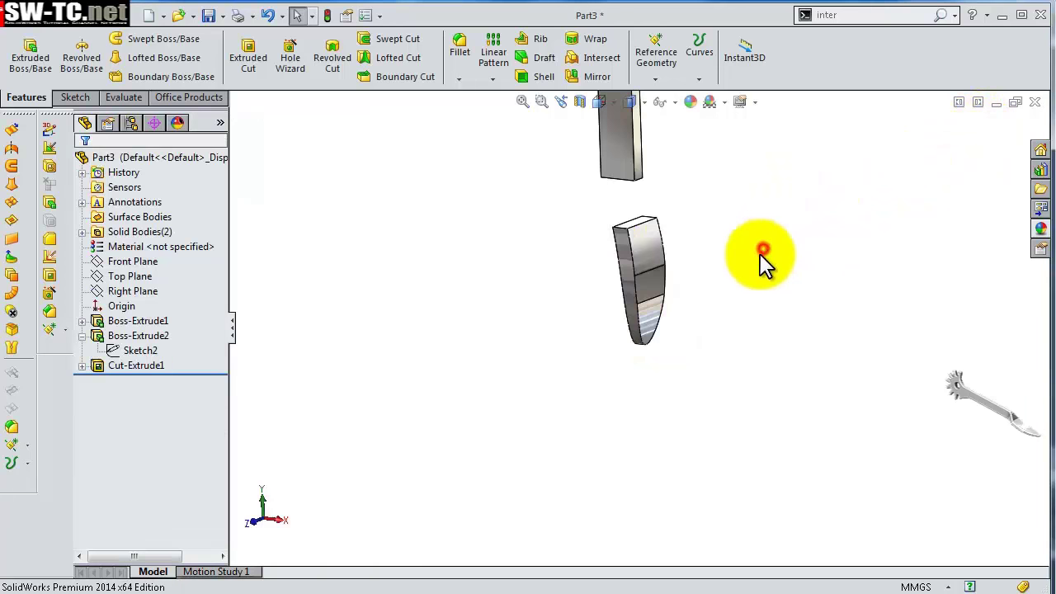
- Inspect the cut, then change Sketch3's R50 arc to 55 mm and rebuild
mouse_move(733, 264)
middle_down()
mouse_move(794, 245)
mouse_move(688, 272)
mouse_move(728, 245)
mouse_move(770, 242)
mouse_move(776, 259)
mouse_move(695, 245)
mouse_move(705, 250)
middle_up()
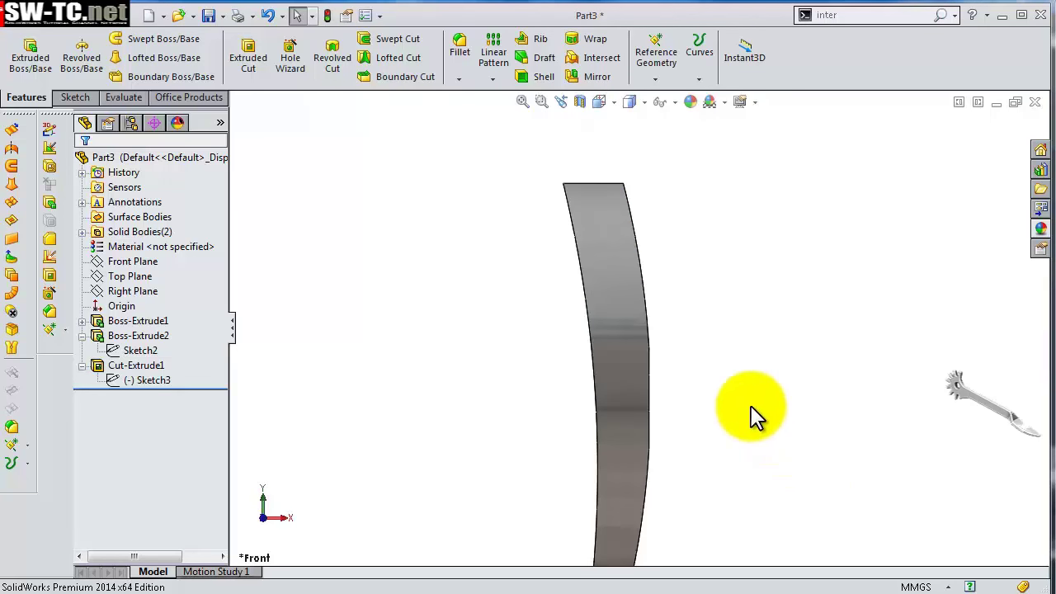
mouse_move(752, 415)
middle_down()
mouse_move(707, 408)
mouse_move(717, 416)
middle_up()
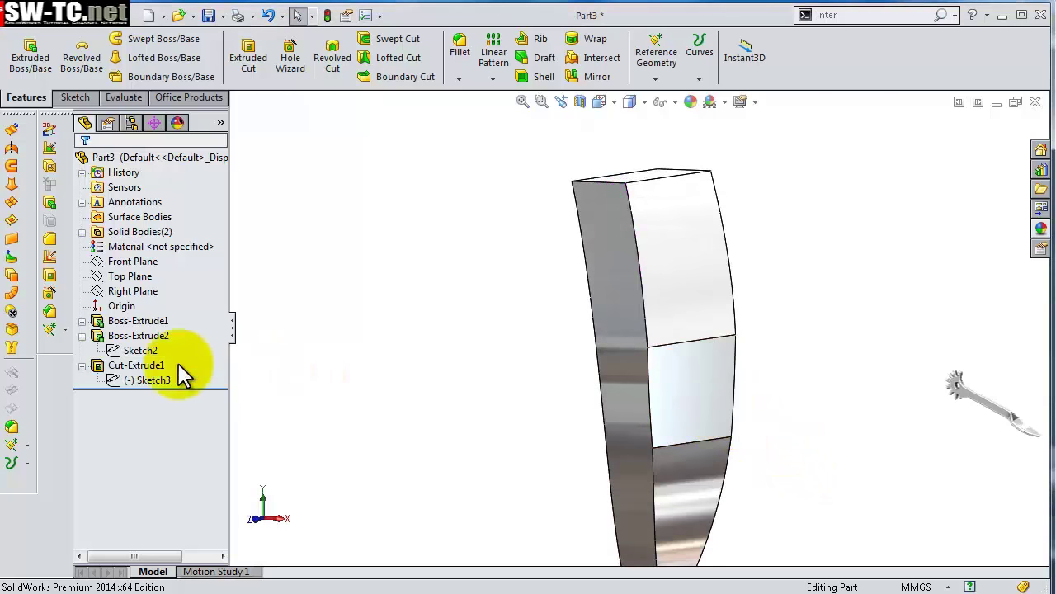
click(172, 336)
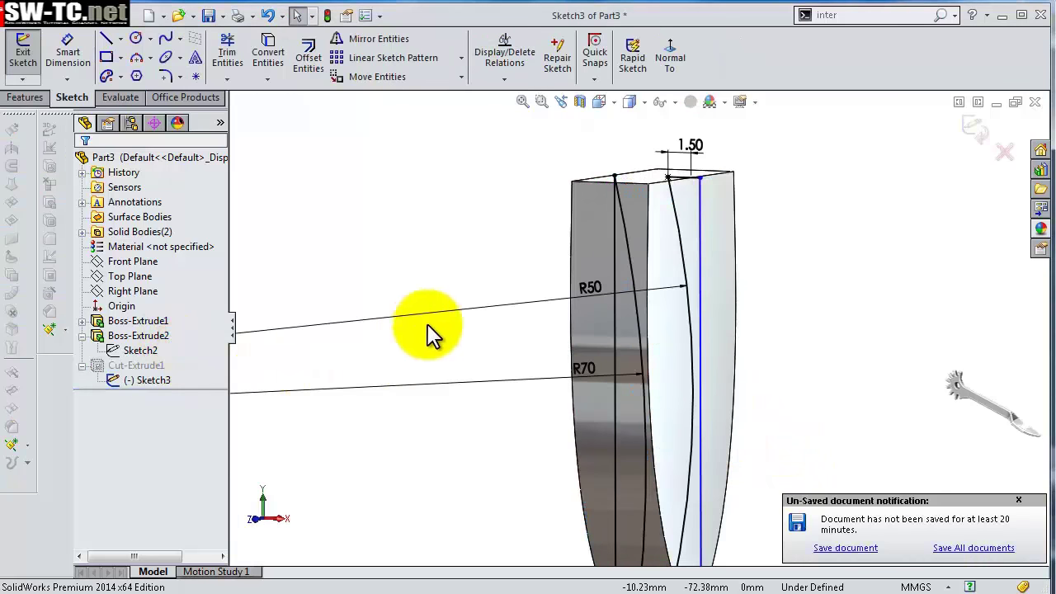
double_click(582, 292)
text(55)
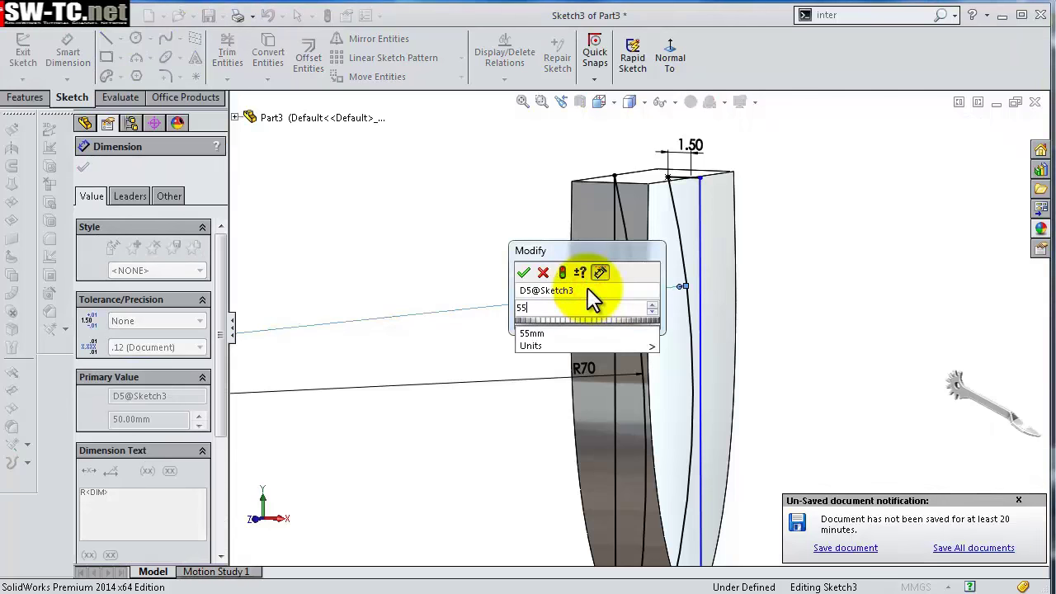
key(Return)
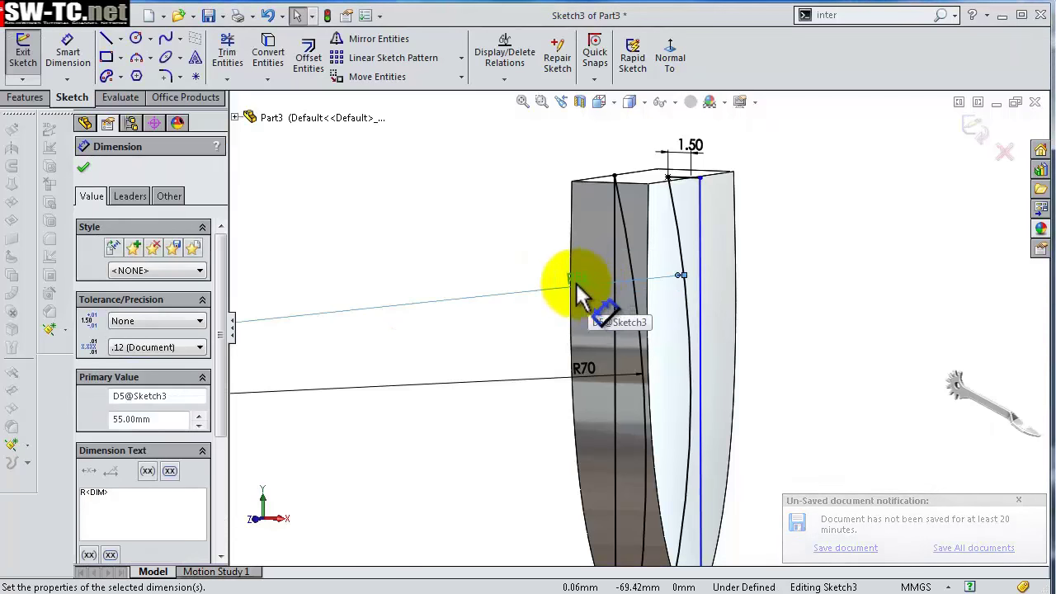
click(972, 130)
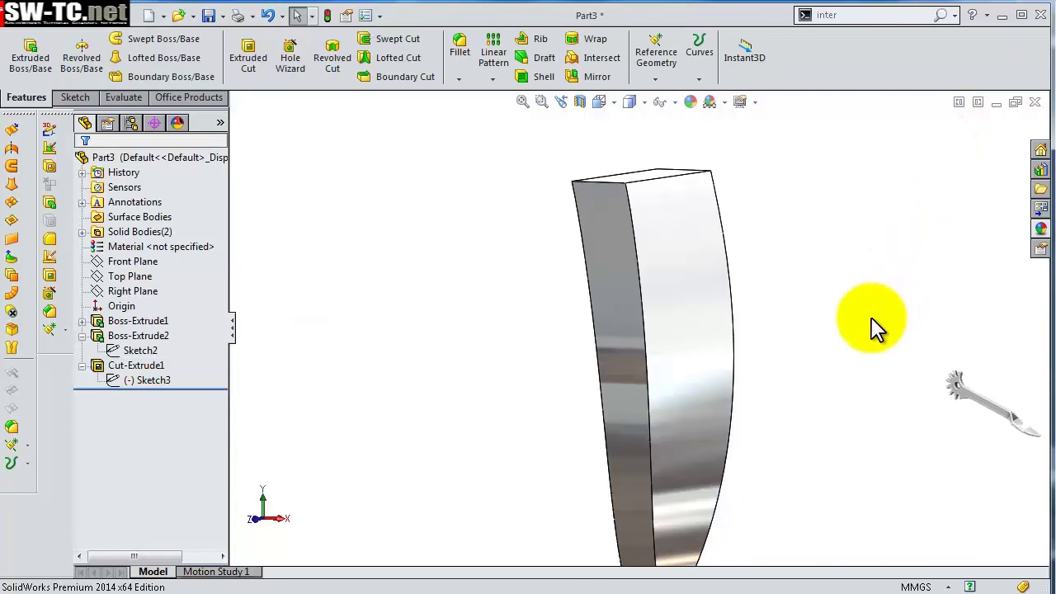
middle_drag(853, 308, 876, 311)
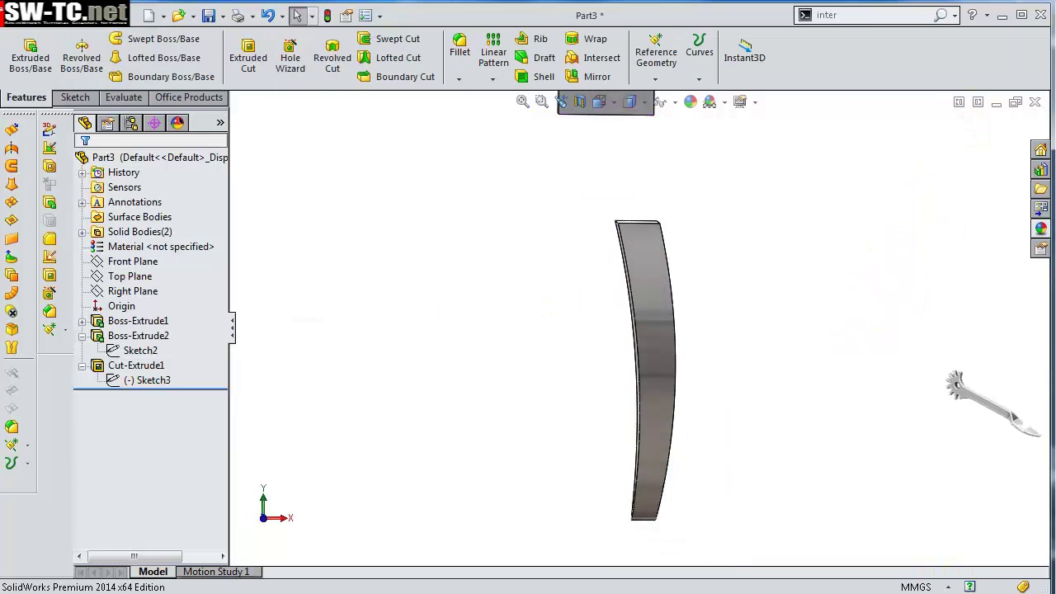
mouse_move(789, 448)
middle_down()
mouse_move(815, 370)
mouse_move(792, 400)
middle_up()
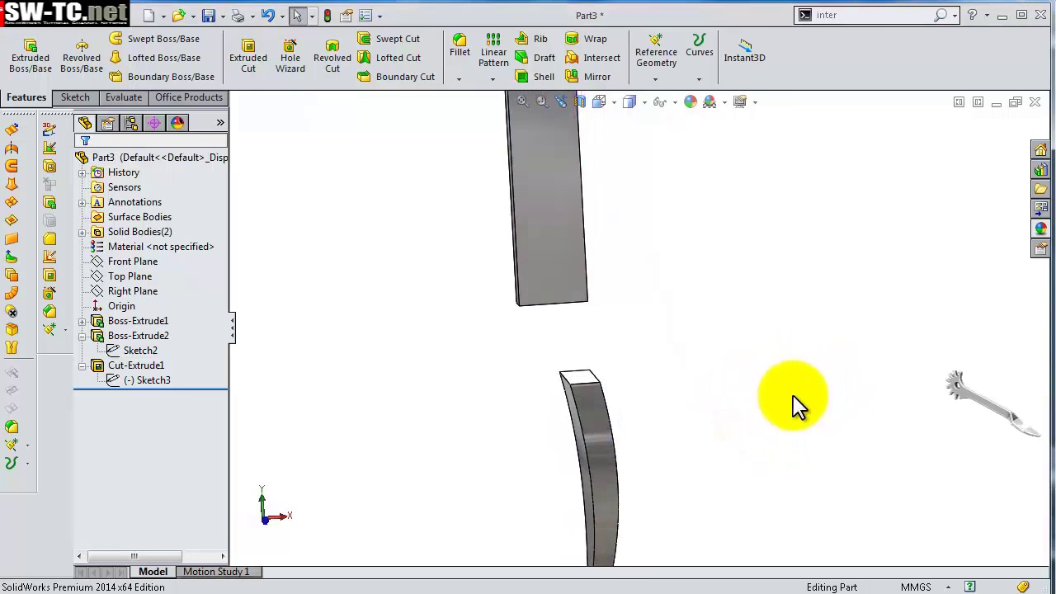
click(175, 58)
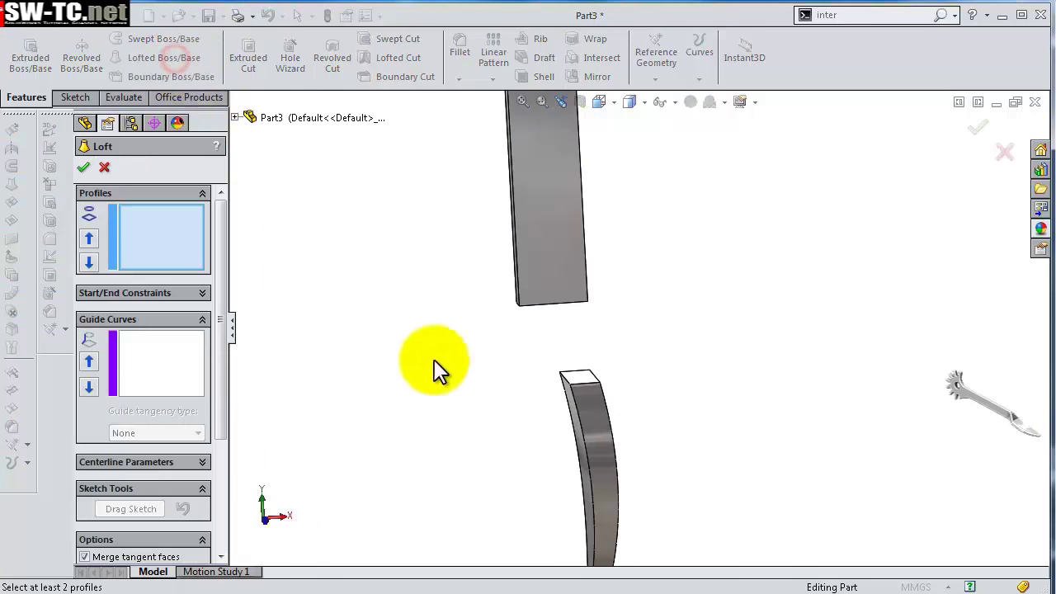
- Loft the bar's bottom face to the blade's top face with a Curvature To Face start constraint
middle_drag(618, 318, 557, 307)
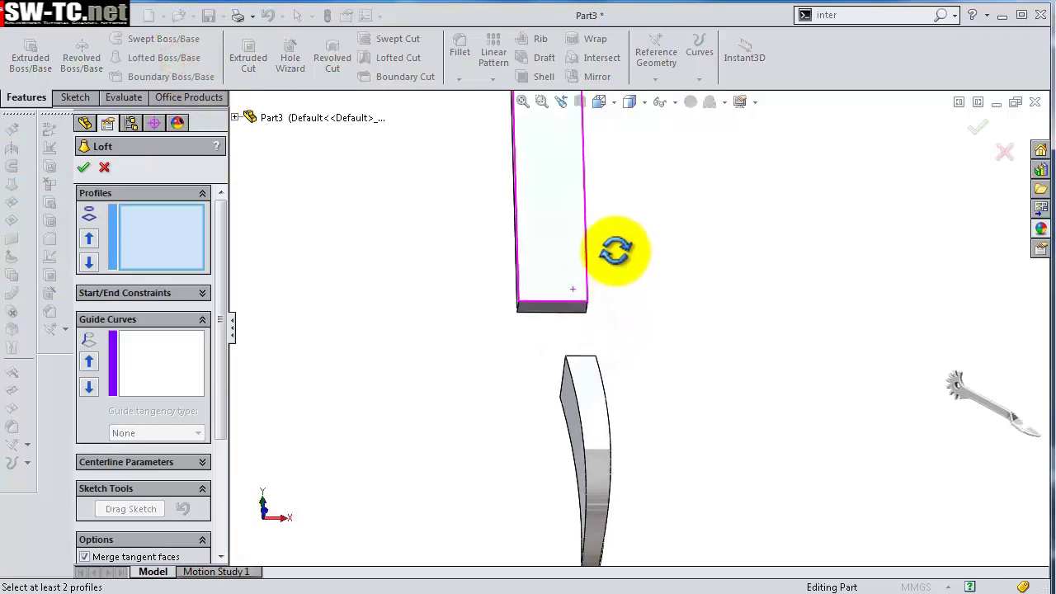
click(554, 307)
middle_drag(660, 342, 668, 505)
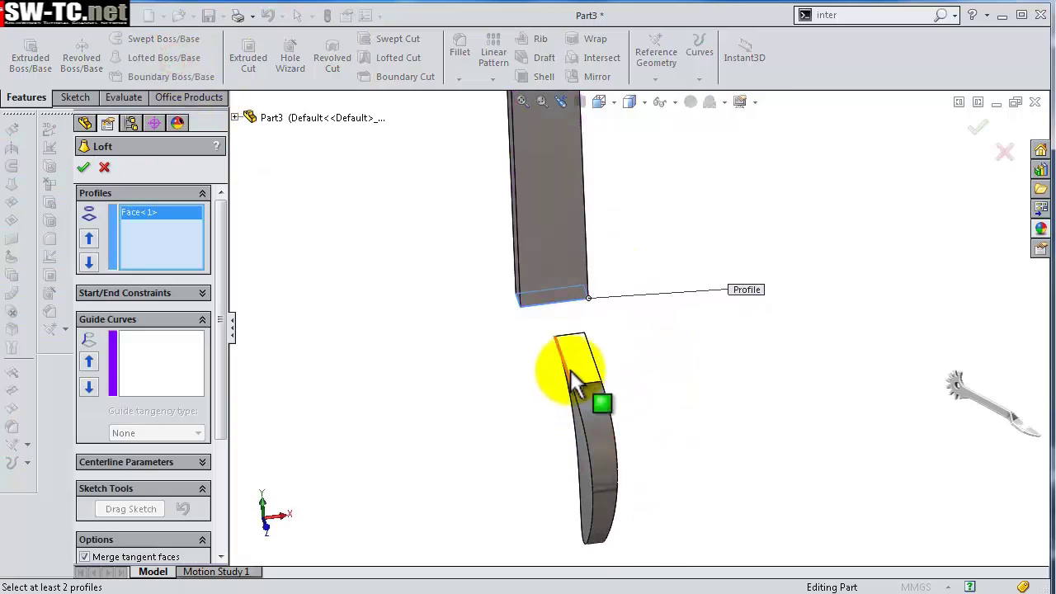
click(575, 359)
mouse_move(684, 306)
middle_down()
mouse_move(573, 309)
mouse_move(611, 333)
mouse_move(679, 265)
middle_up()
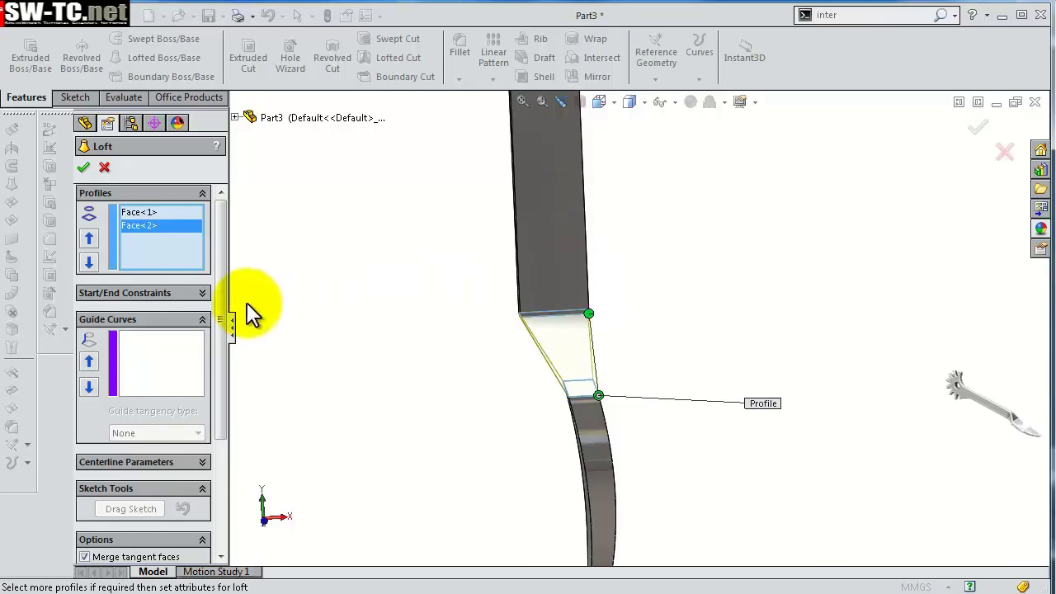
click(203, 293)
click(161, 330)
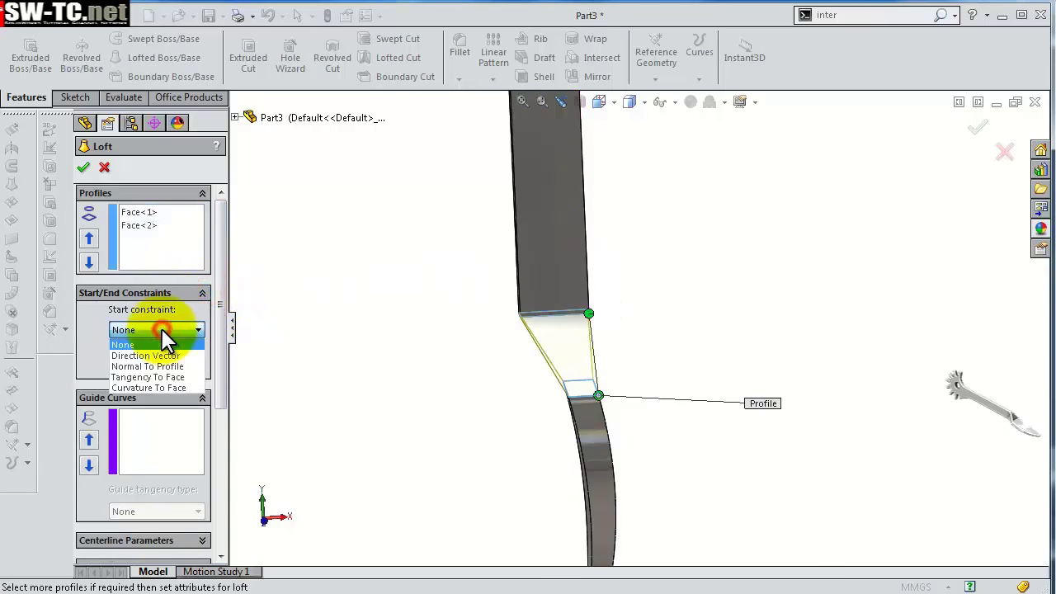
click(174, 387)
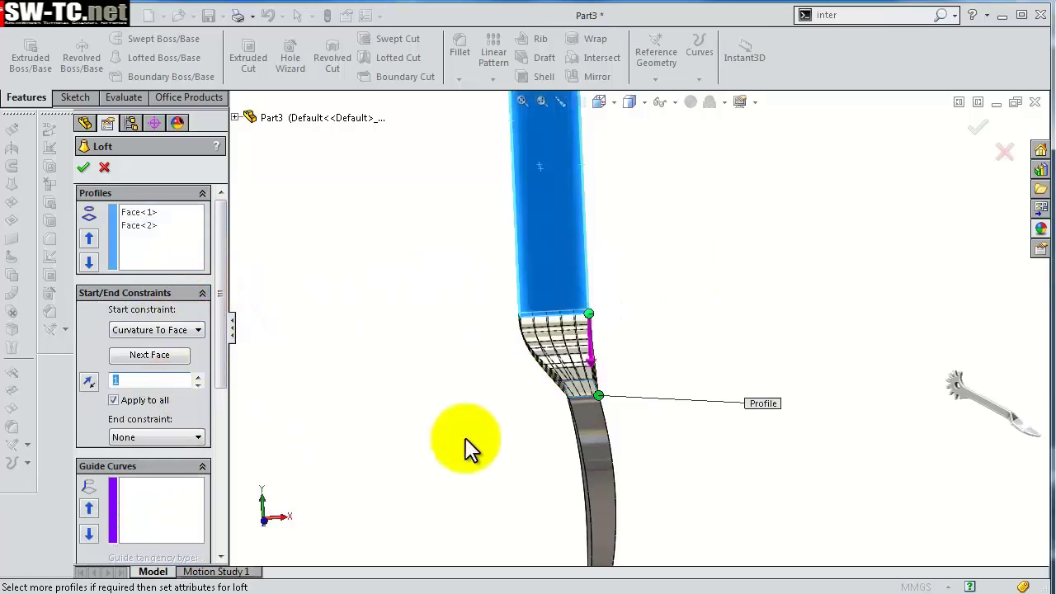
mouse_move(767, 290)
middle_down()
mouse_move(709, 284)
mouse_move(653, 314)
middle_up()
click(979, 136)
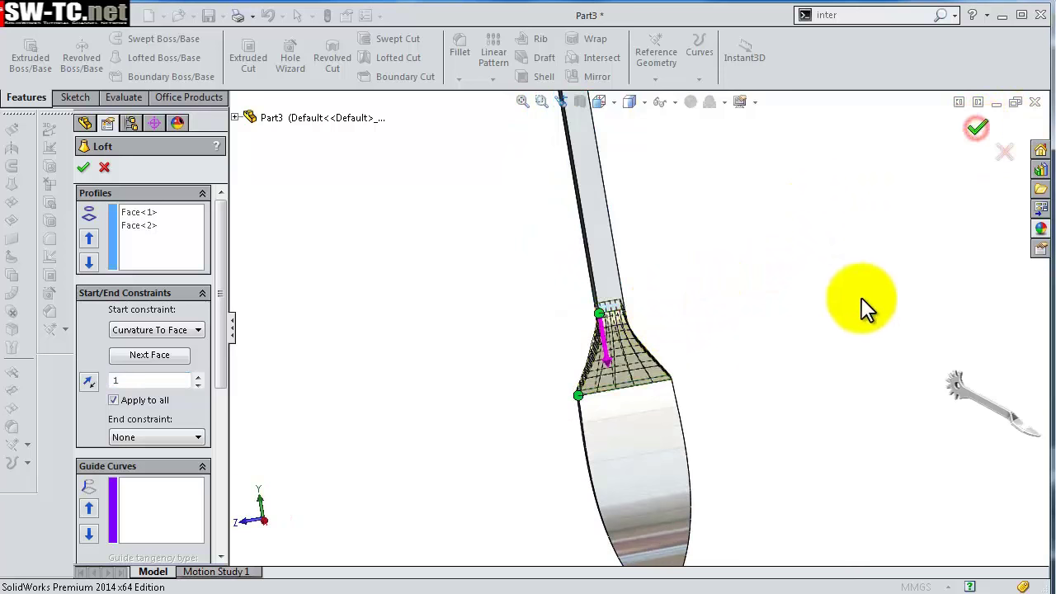
mouse_move(811, 306)
middle_down()
mouse_move(823, 280)
mouse_move(893, 250)
mouse_move(931, 264)
mouse_move(676, 306)
mouse_move(773, 300)
mouse_move(718, 290)
mouse_move(785, 319)
mouse_move(749, 316)
mouse_move(737, 285)
mouse_move(676, 288)
mouse_move(601, 268)
mouse_move(697, 293)
mouse_move(740, 265)
middle_up()
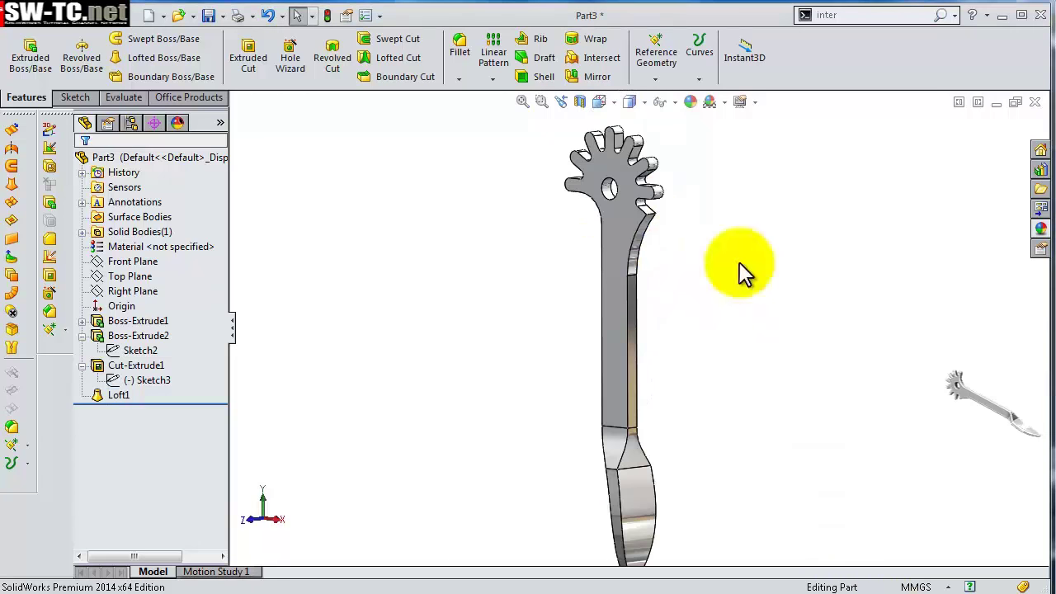
click(460, 48)
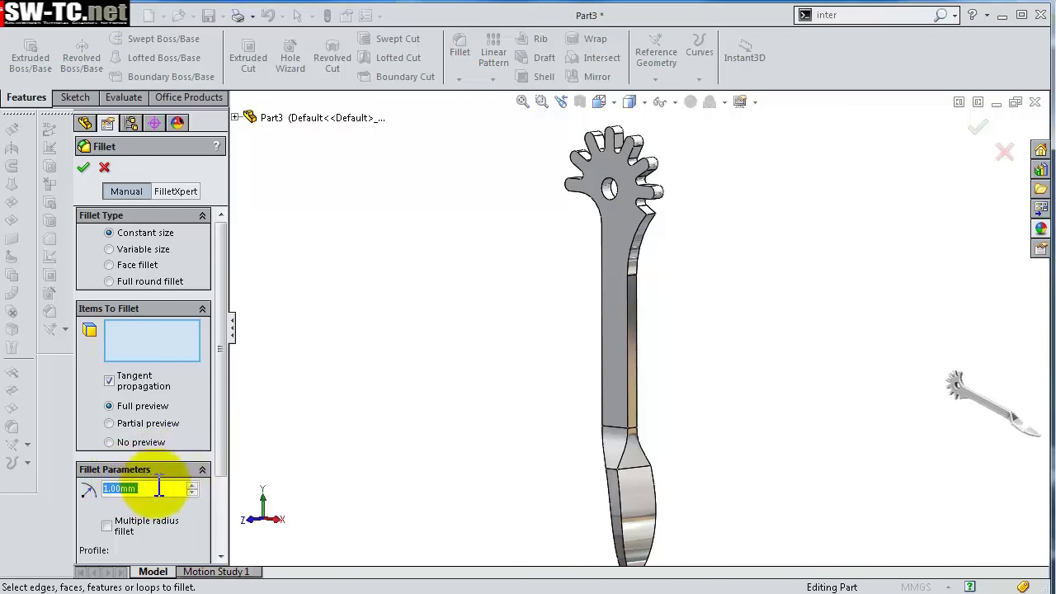
- Select the inside corner edge and the loft-to-blade edge for a 1 mm fillet
scroll(627, 198, down, 5)
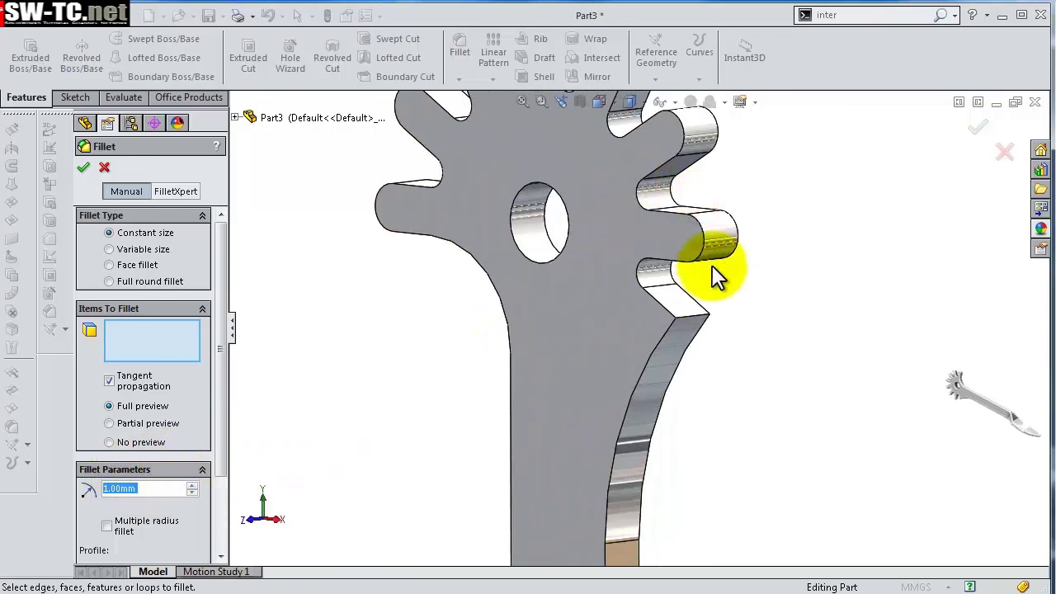
click(696, 319)
scroll(596, 405, up, 5)
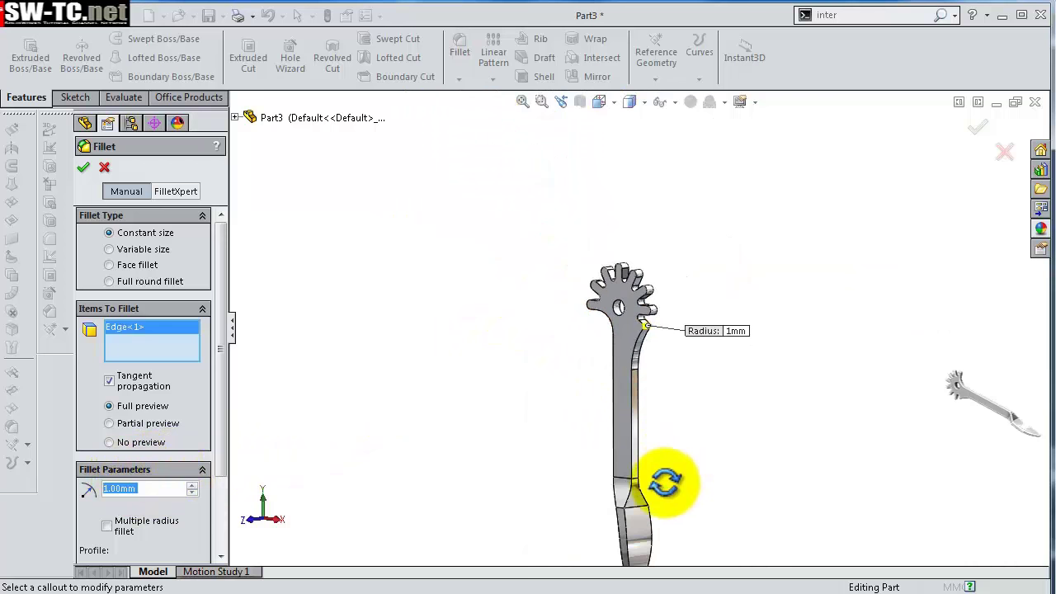
scroll(624, 536, down, 3)
scroll(659, 217, down, 2)
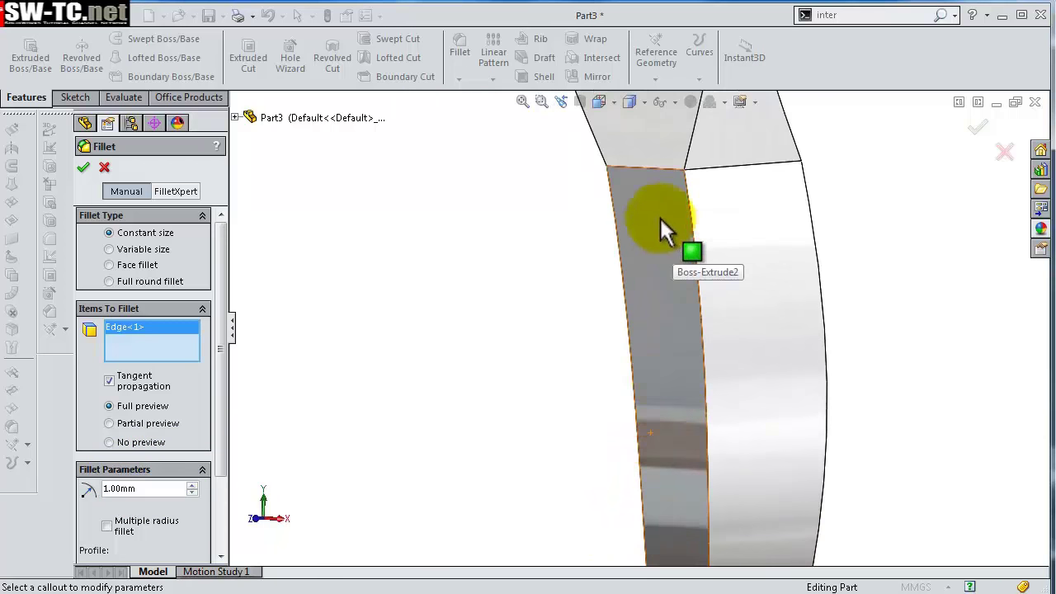
click(648, 170)
scroll(704, 234, up, 2)
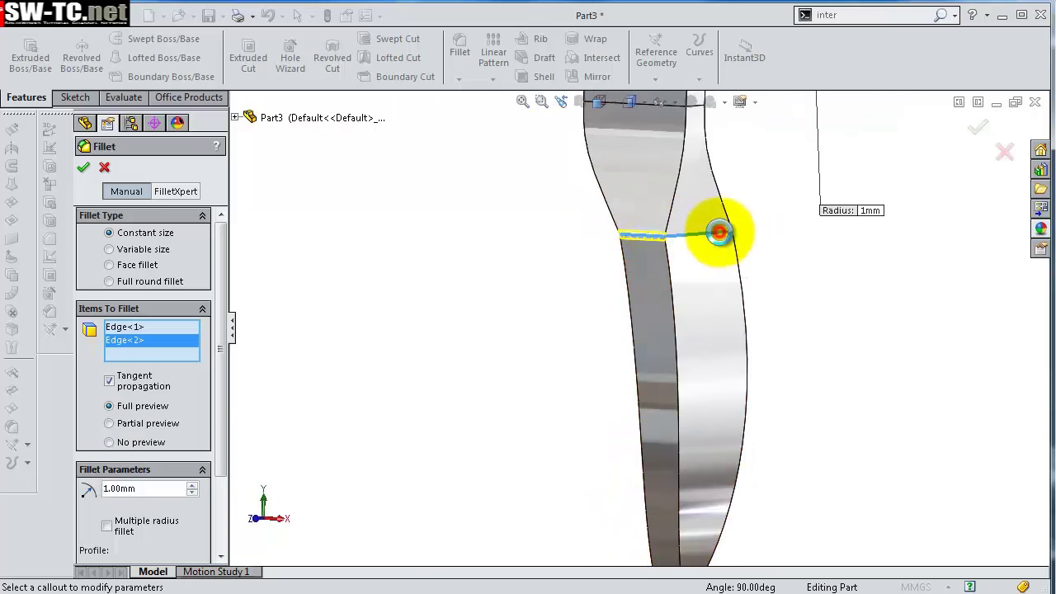
- Add three more transition edges and apply the 1 mm fillet
middle_drag(782, 264, 651, 271)
click(762, 231)
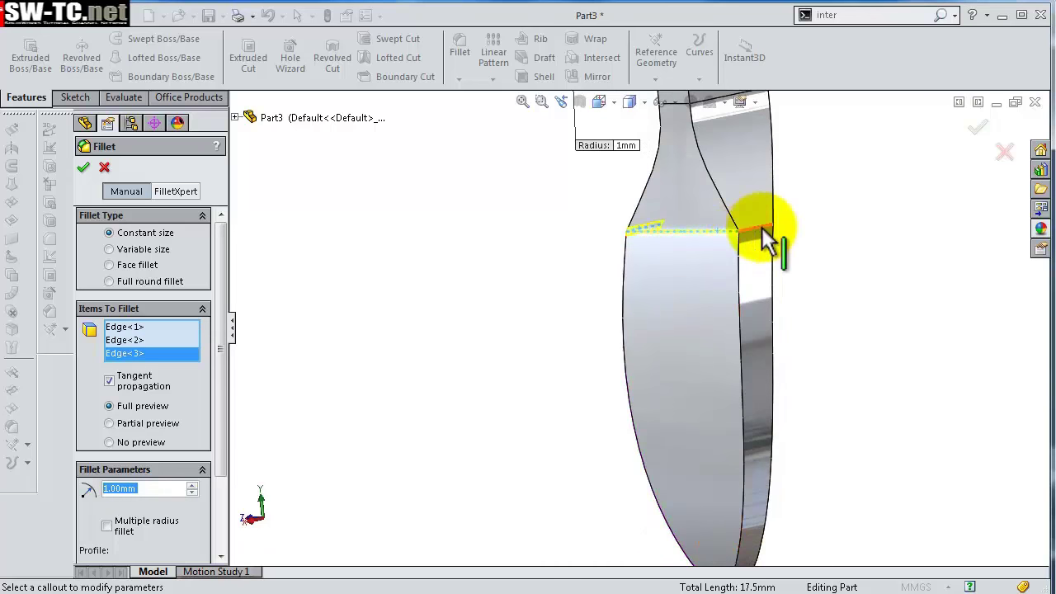
click(760, 228)
middle_drag(759, 224, 552, 212)
scroll(825, 289, down, 5)
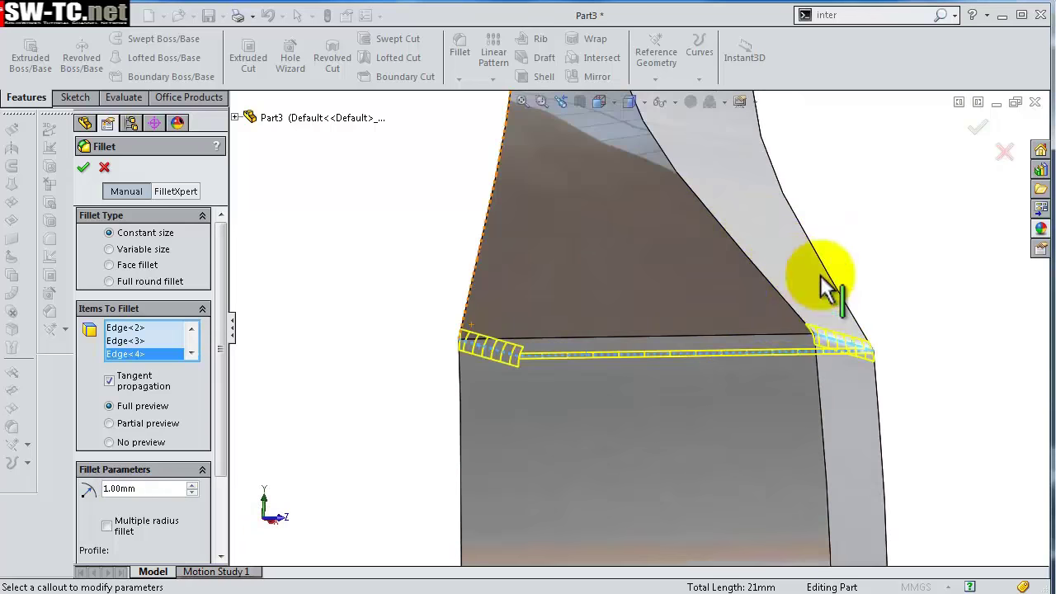
click(776, 332)
scroll(825, 243, up, 2)
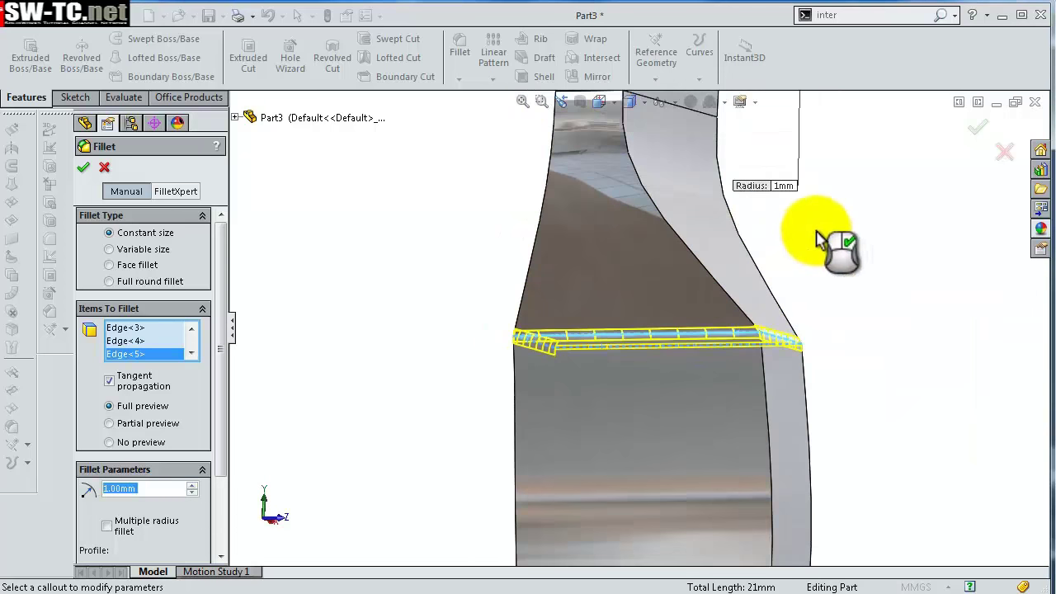
mouse_move(816, 232)
middle_down()
mouse_move(794, 258)
mouse_move(820, 243)
mouse_move(844, 283)
mouse_move(858, 285)
middle_up()
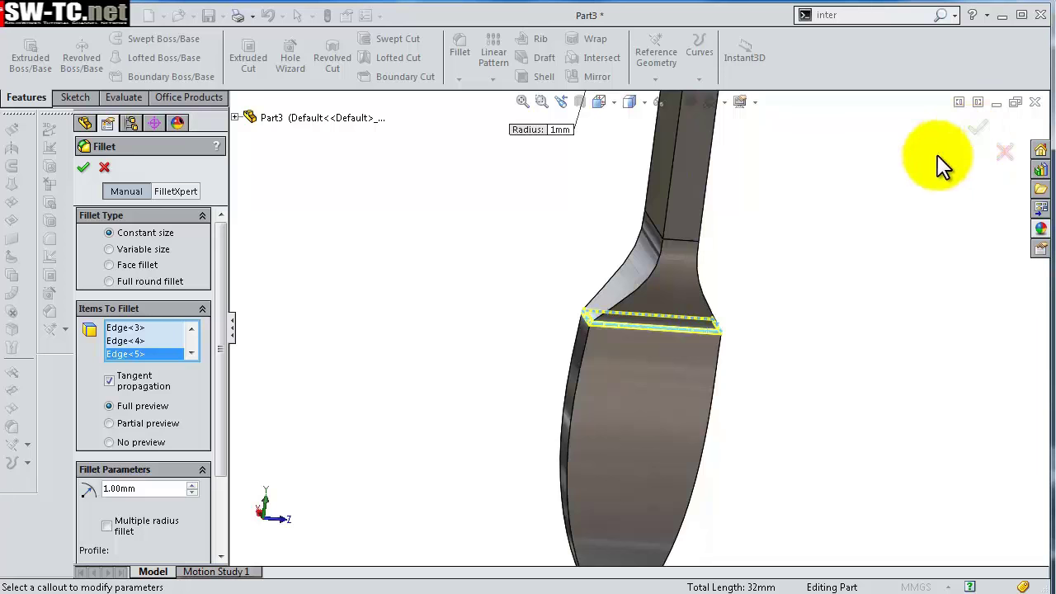
click(977, 128)
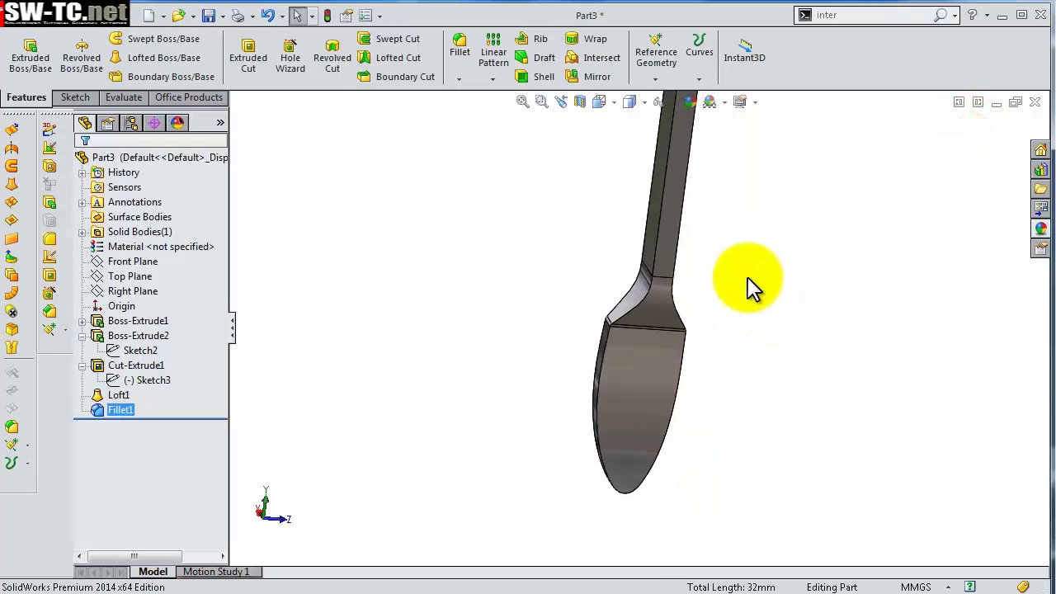
mouse_move(747, 284)
middle_down()
mouse_move(809, 236)
mouse_move(707, 207)
middle_up()
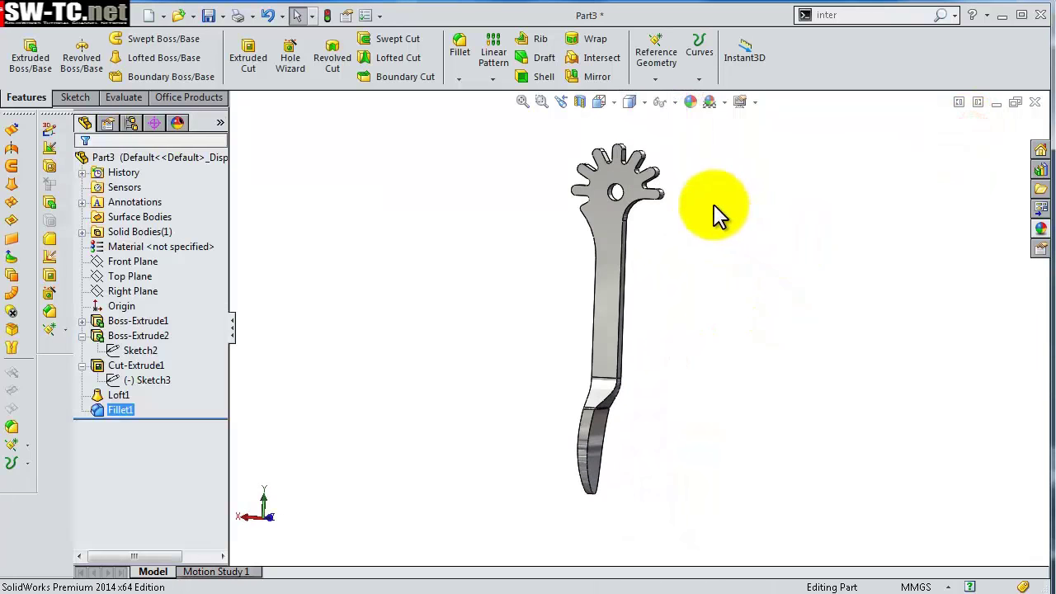
- Fillet the lever's front face outline at 1 mm, then select the new Part4's Front Plane
click(460, 52)
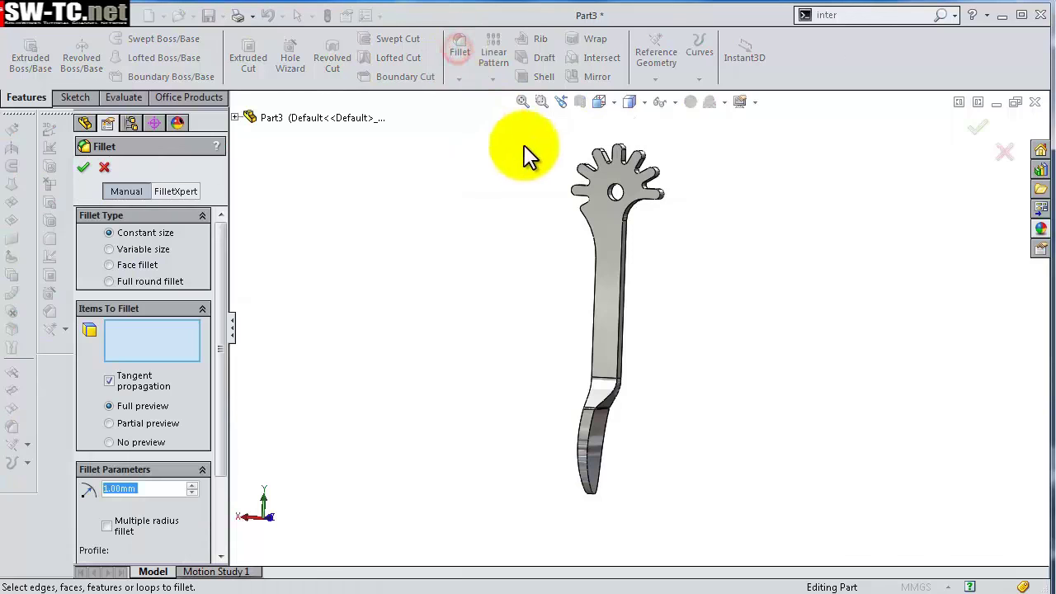
click(612, 229)
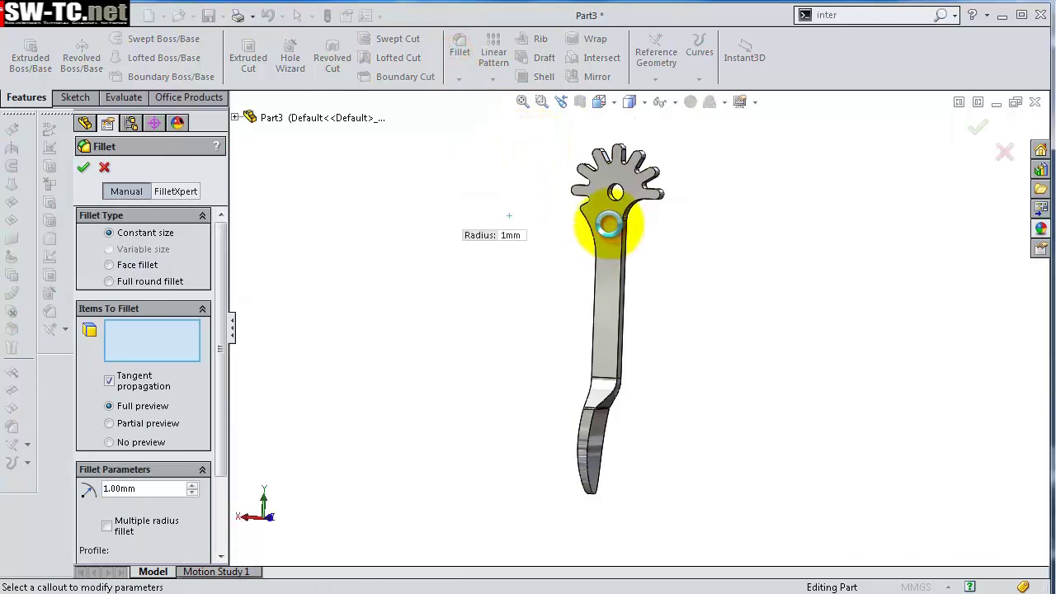
mouse_move(697, 314)
middle_down()
mouse_move(495, 287)
mouse_move(641, 308)
mouse_move(691, 382)
mouse_move(665, 319)
middle_up()
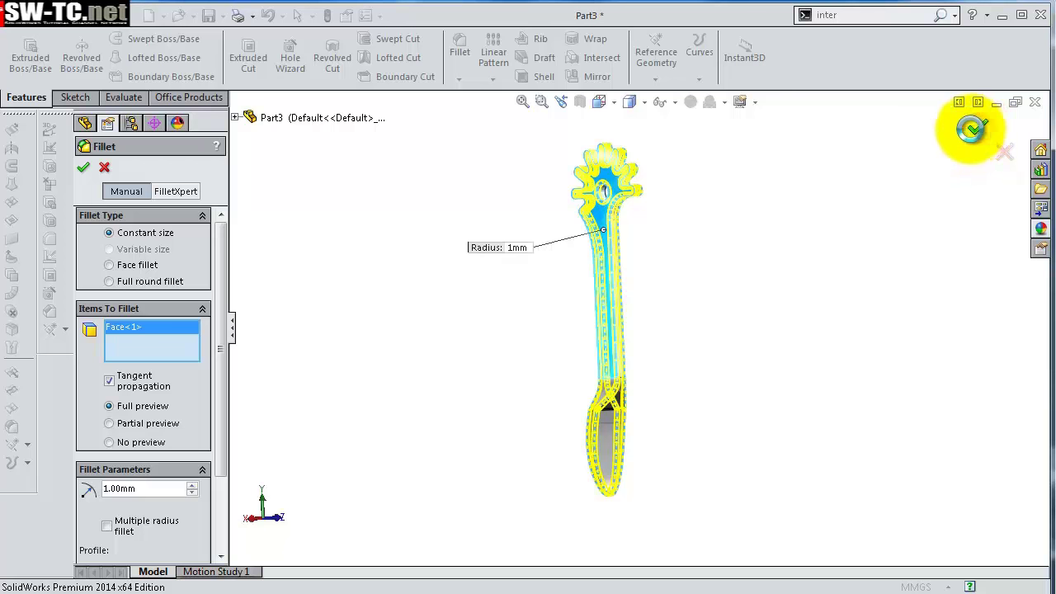
click(973, 128)
mouse_move(730, 242)
middle_down()
mouse_move(799, 252)
mouse_move(783, 236)
mouse_move(618, 207)
mouse_move(641, 189)
mouse_move(603, 203)
mouse_move(512, 196)
mouse_move(420, 160)
mouse_move(549, 160)
mouse_move(606, 197)
middle_up()
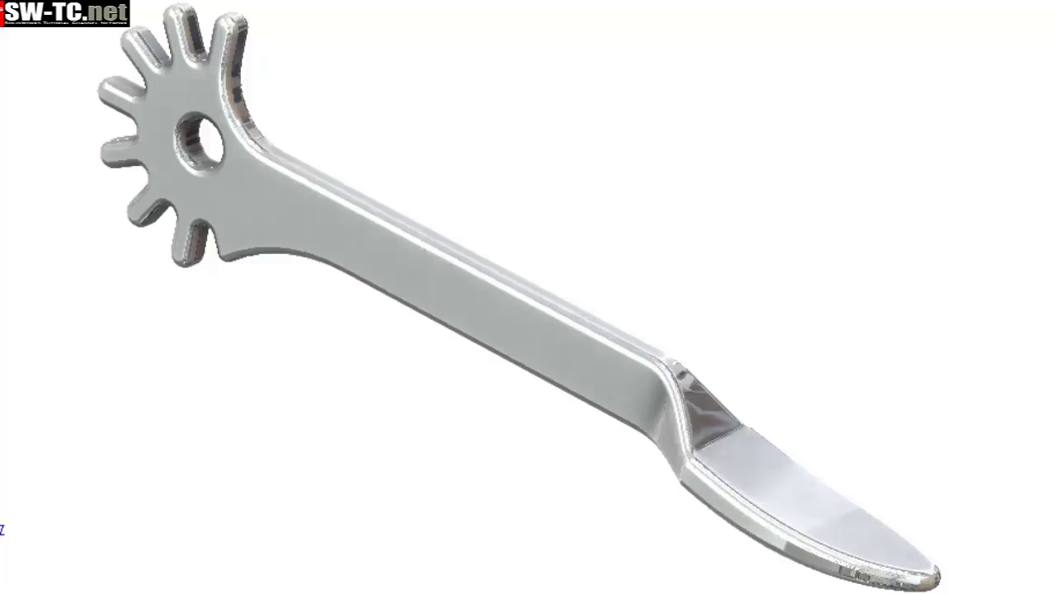
click(132, 261)
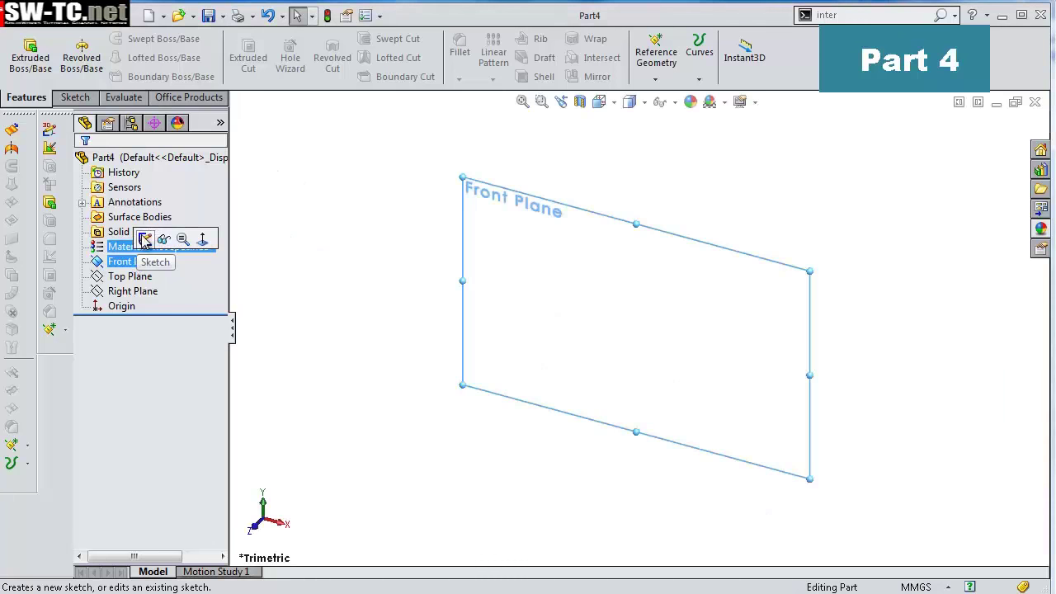
- Sketch a closed stepped line outline on the Front Plane starting from the origin
click(145, 240)
key(s)
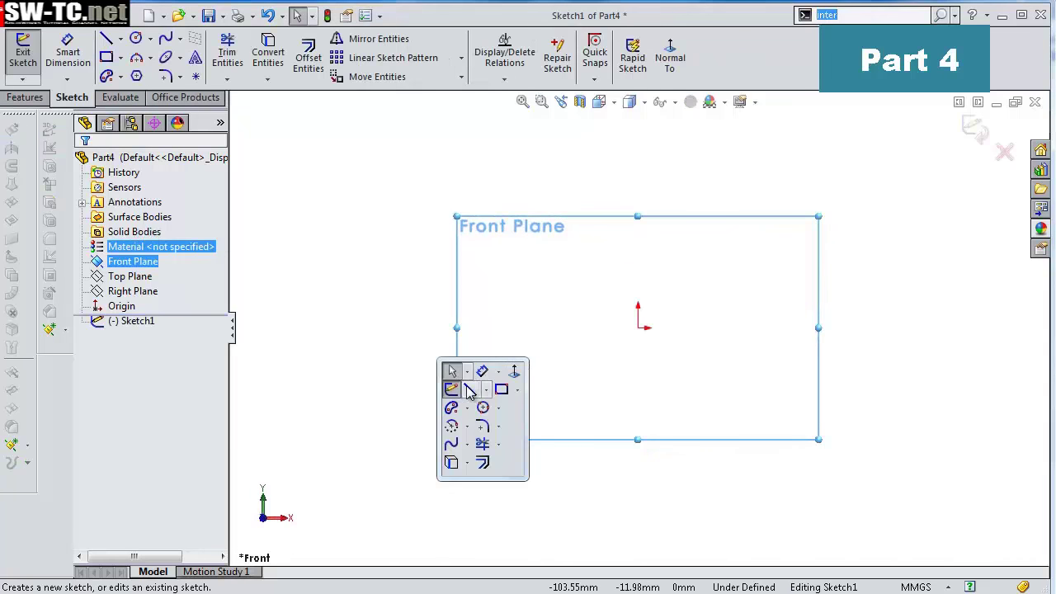
click(470, 391)
click(638, 328)
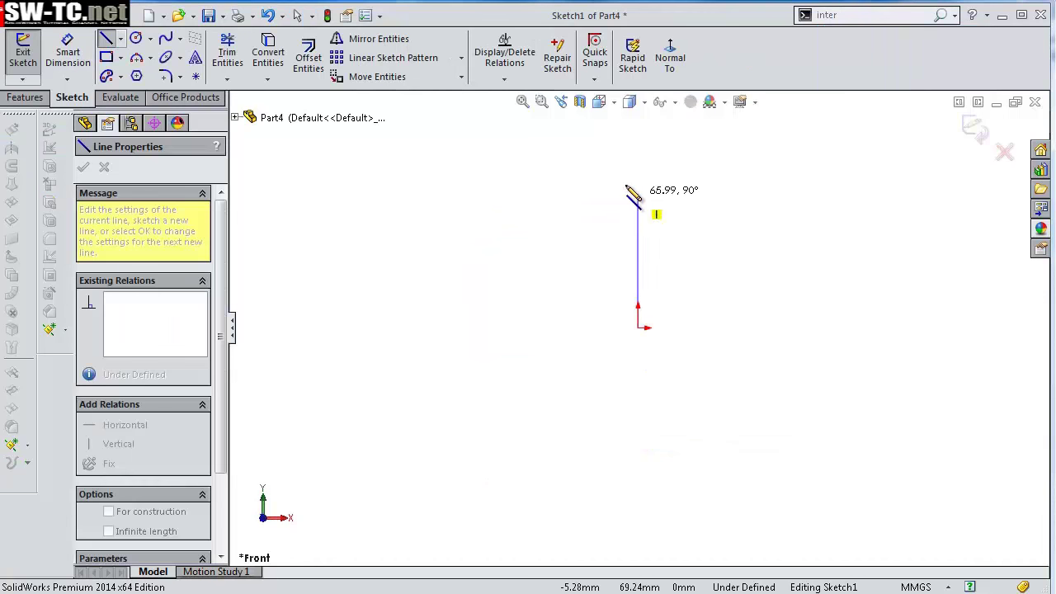
click(637, 174)
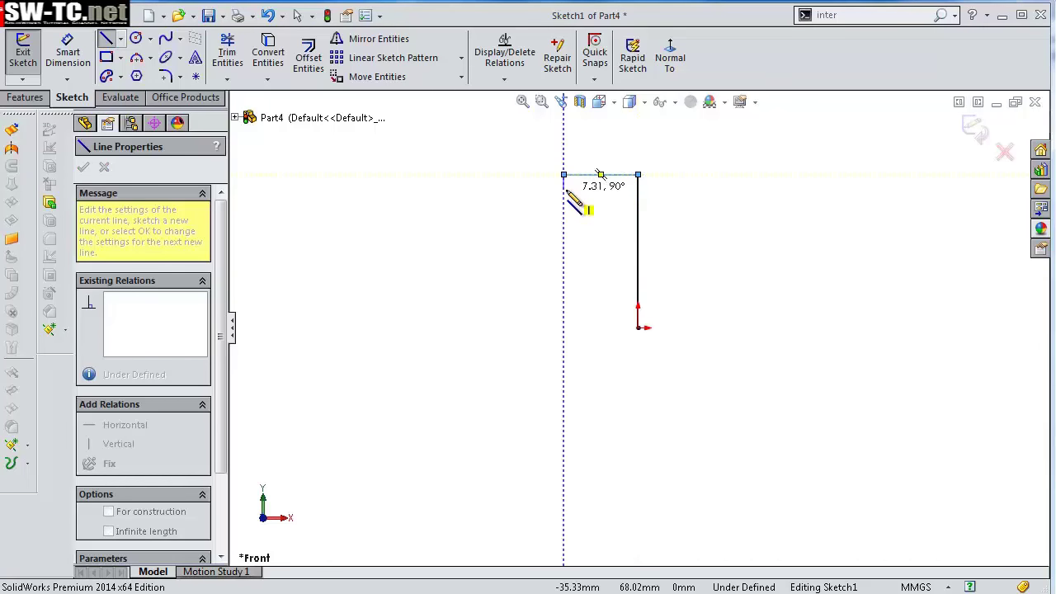
click(594, 189)
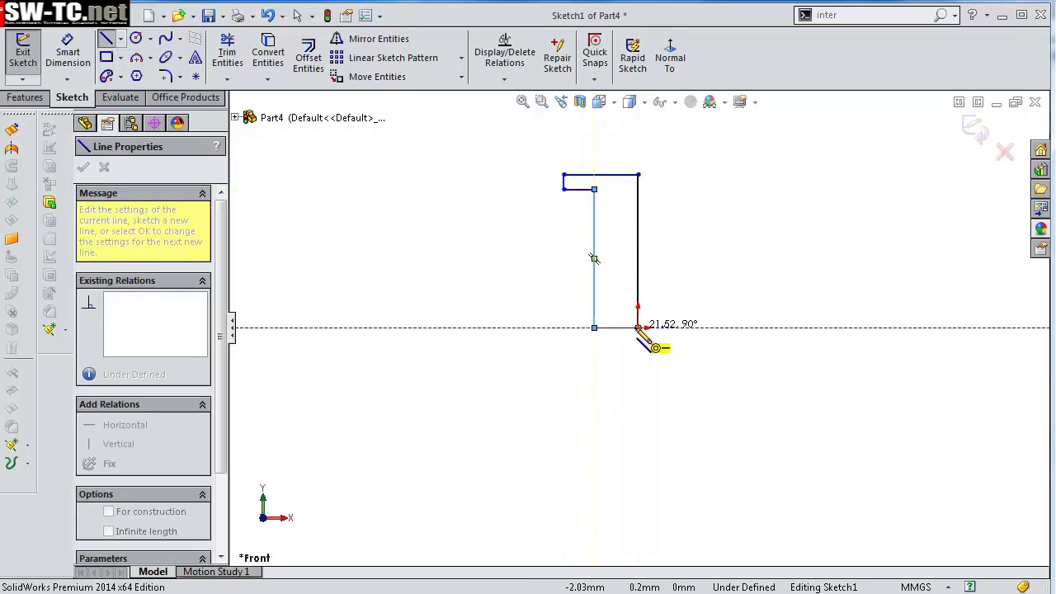
click(639, 328)
- Dimension the bottom line to 2.5 wide and the vertical line to 5 high
key(s)
click(691, 362)
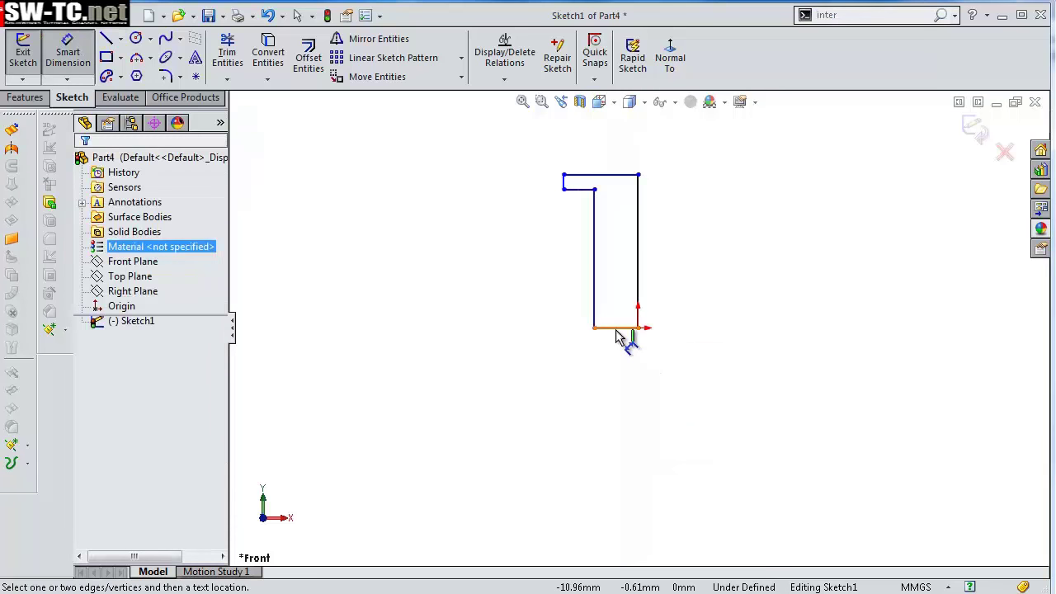
click(624, 328)
click(623, 363)
text(2.5)
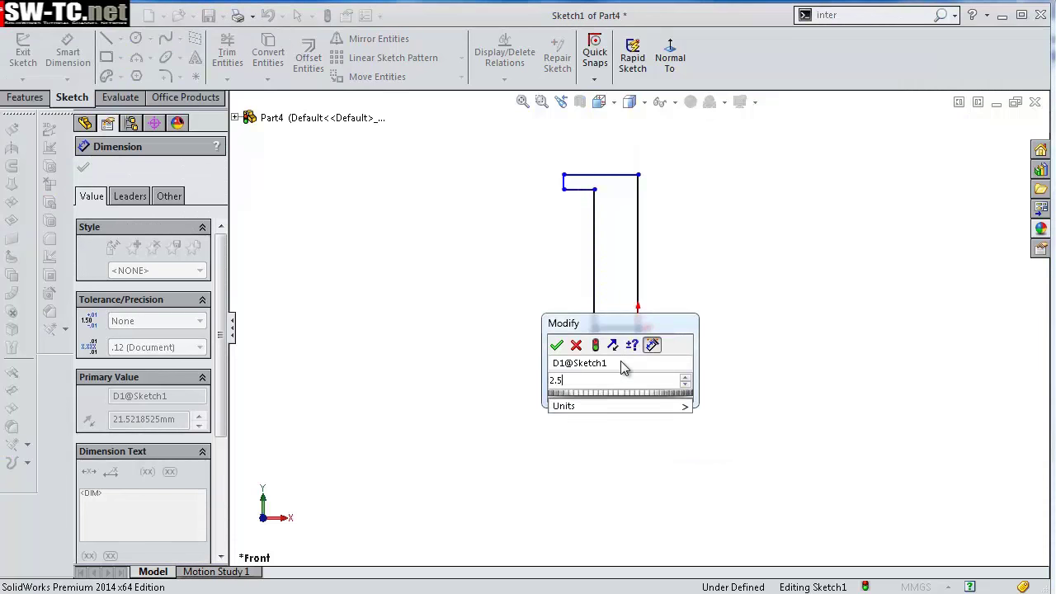
key(Return)
click(593, 258)
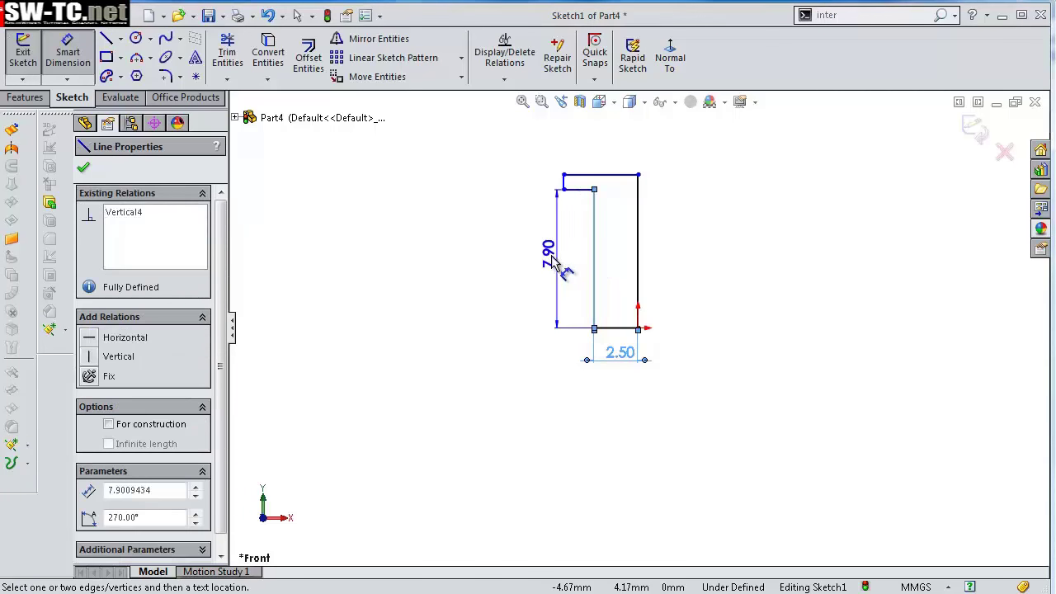
click(528, 269)
text(1)
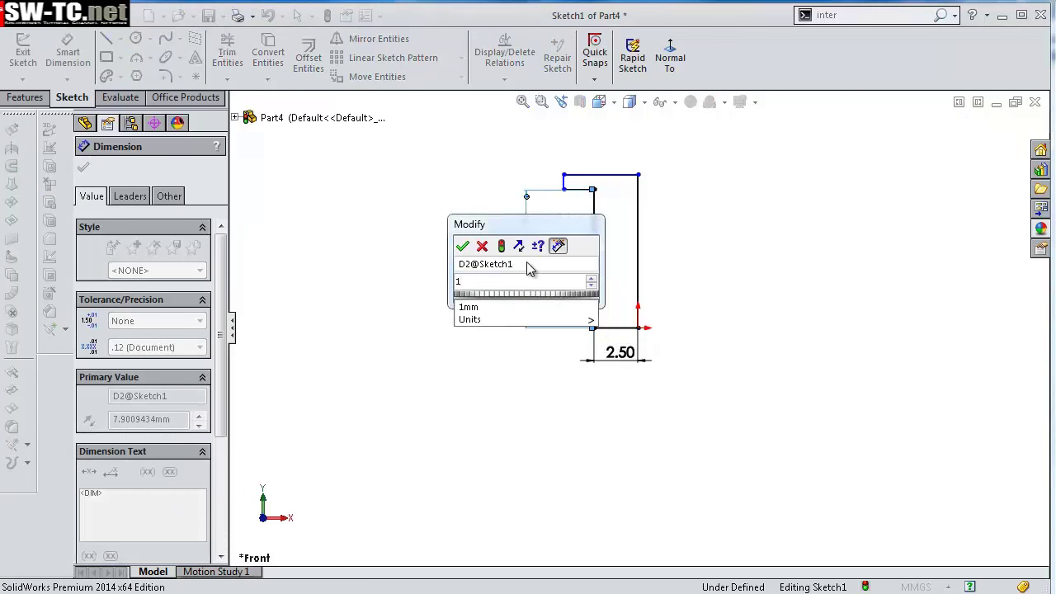
key(BackSpace)
text(5)
key(Return)
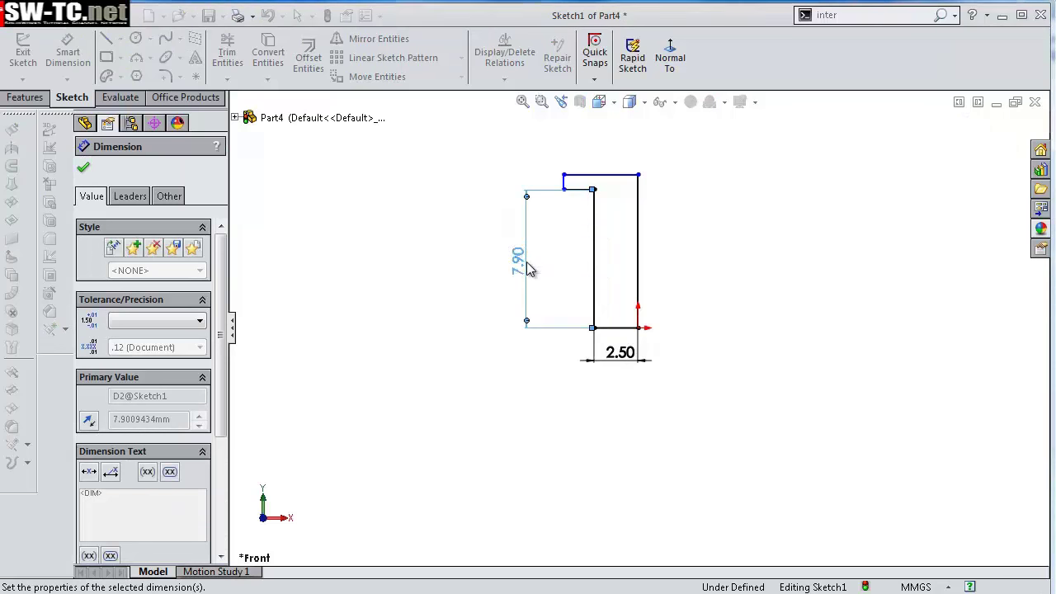
- Dimension the top step height to 0.50
click(563, 226)
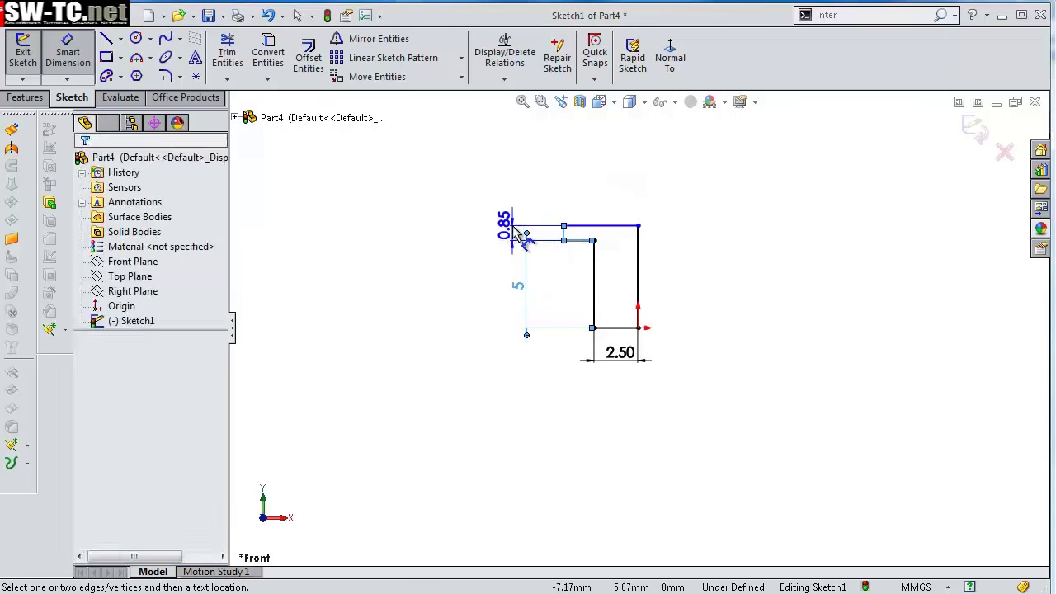
click(507, 227)
key(Return)
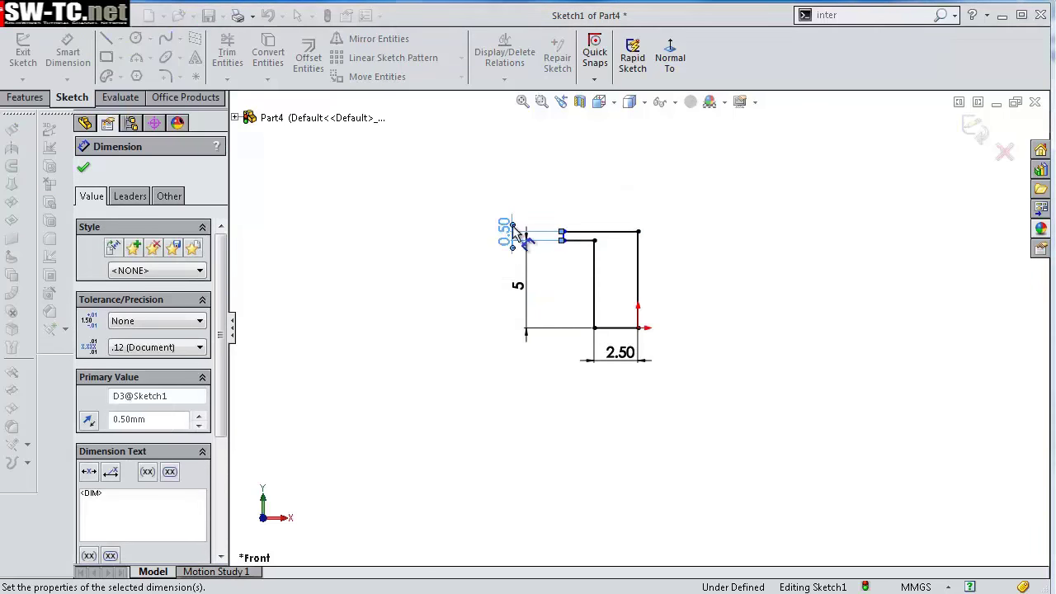
click(82, 167)
click(23, 98)
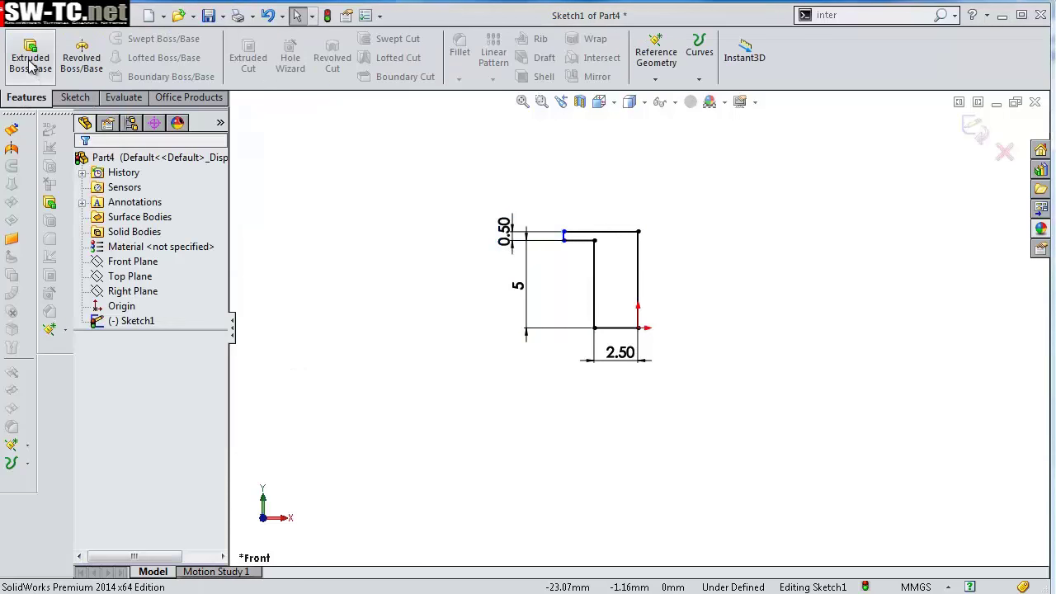
- Abandon the first revolve and dimension the short top line to 0.50
click(90, 69)
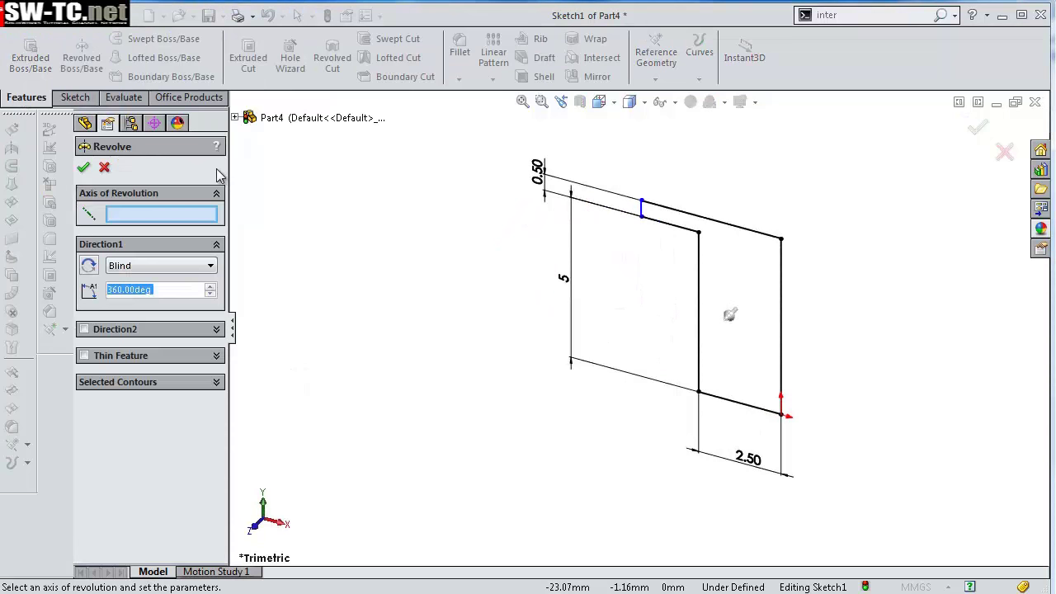
click(104, 168)
key(s)
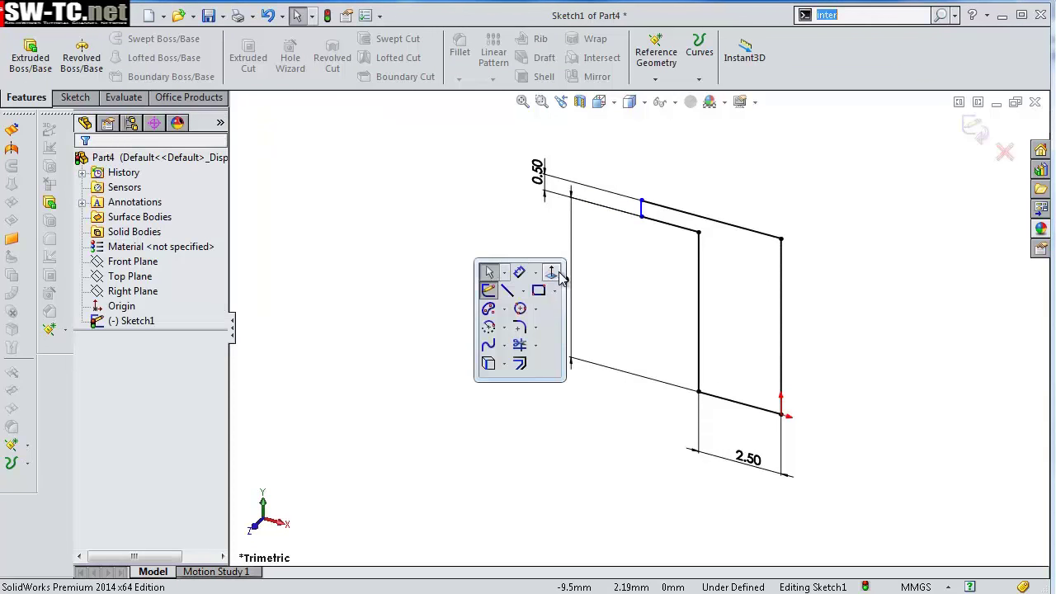
click(520, 273)
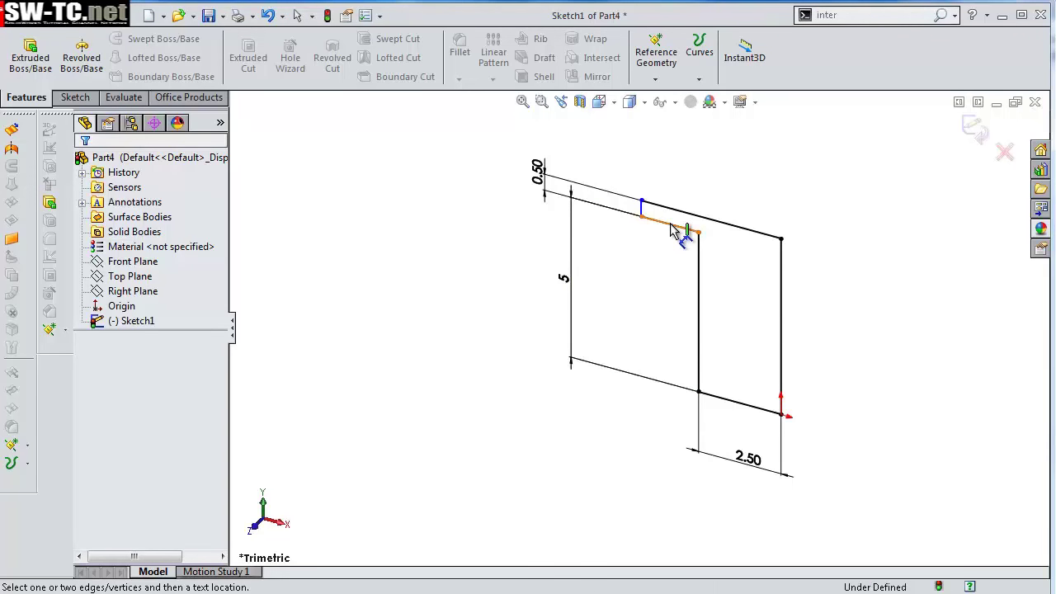
click(671, 231)
click(665, 251)
text(0.5)
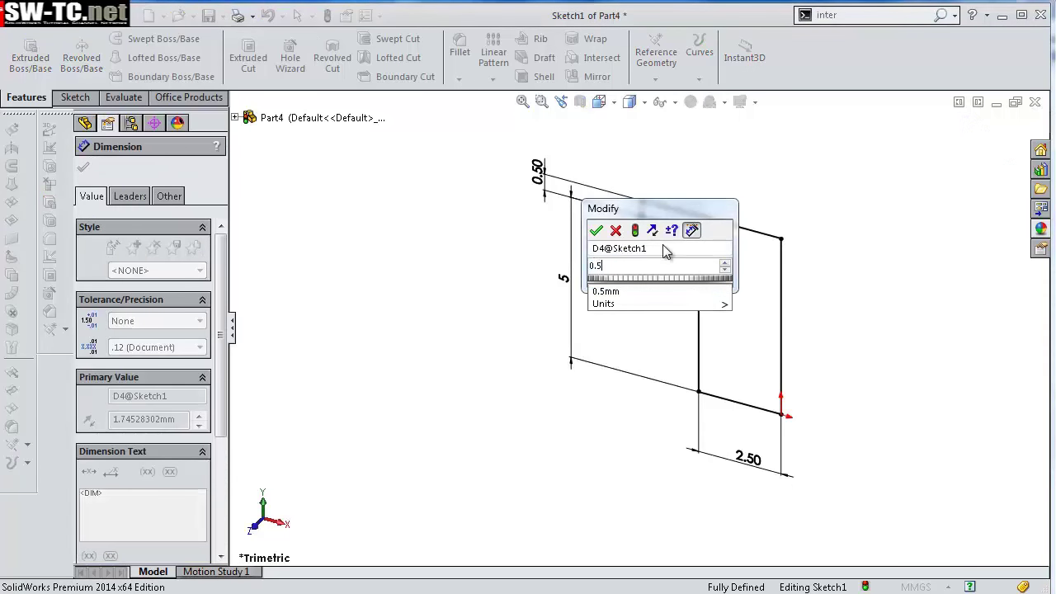
key(Return)
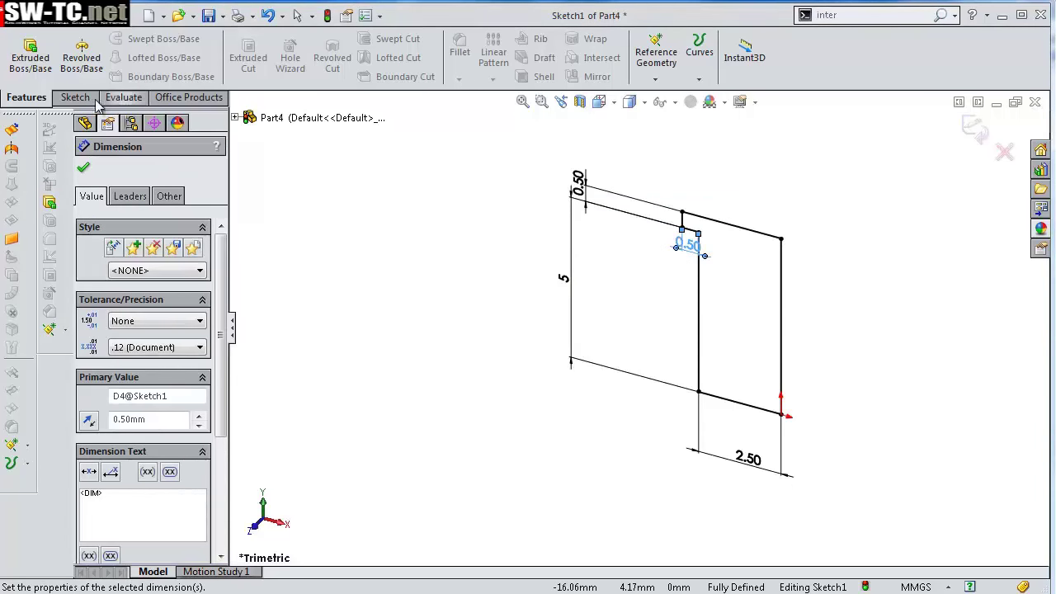
click(82, 169)
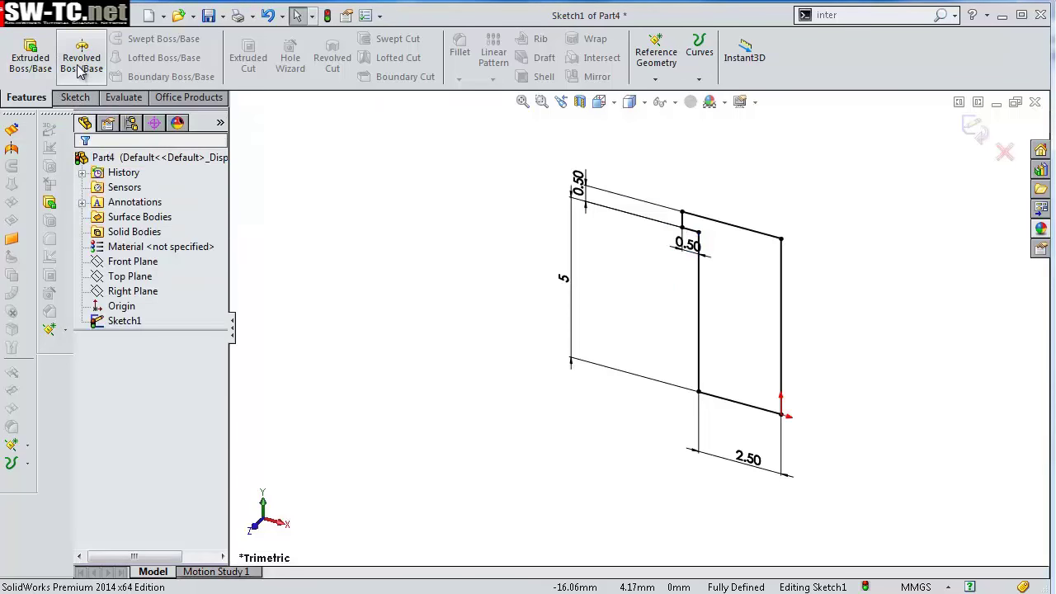
- Revolve the sketch 360° about the right vertical line into Revolve1
click(780, 276)
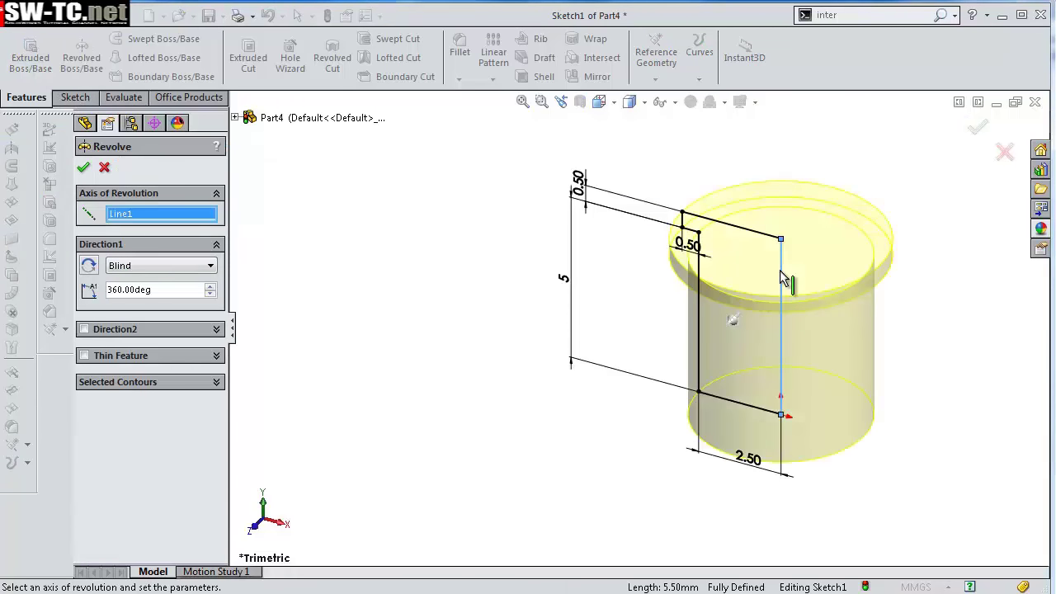
click(978, 130)
middle_drag(700, 349, 667, 261)
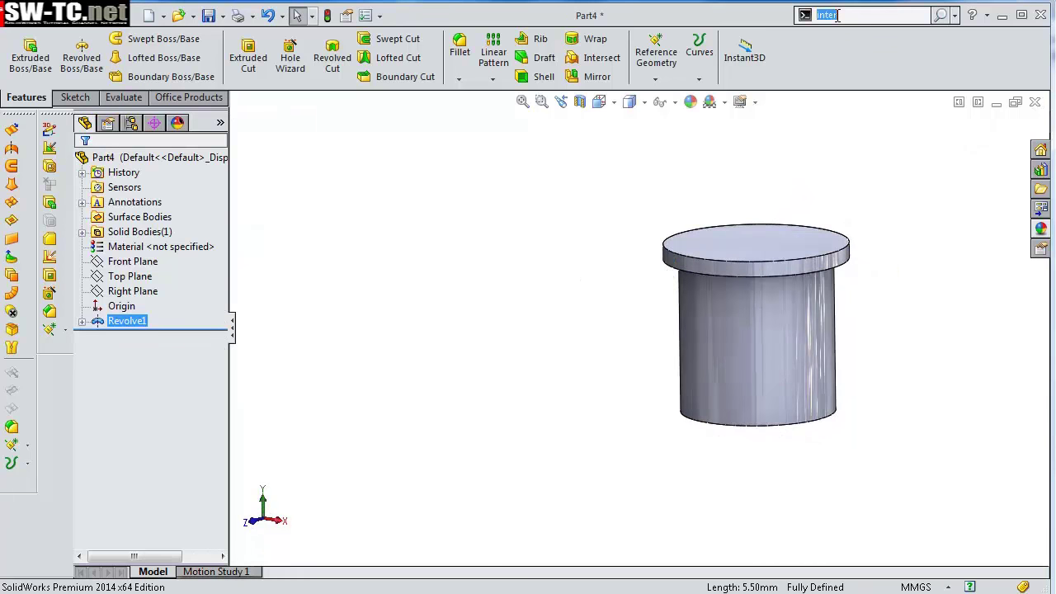
- Add a Dome to the flanged top face
text(dom)
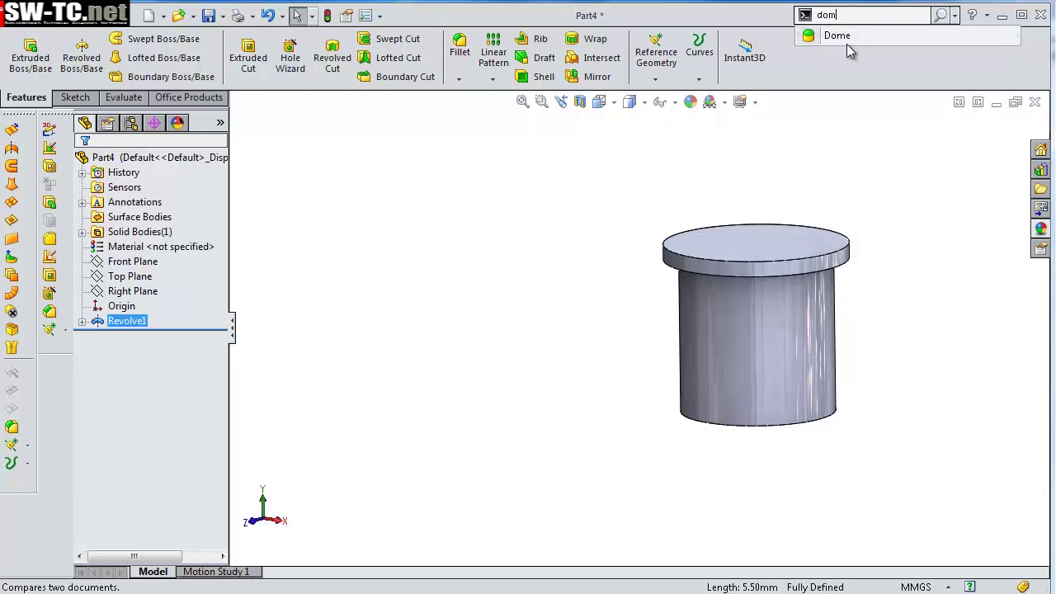
click(847, 40)
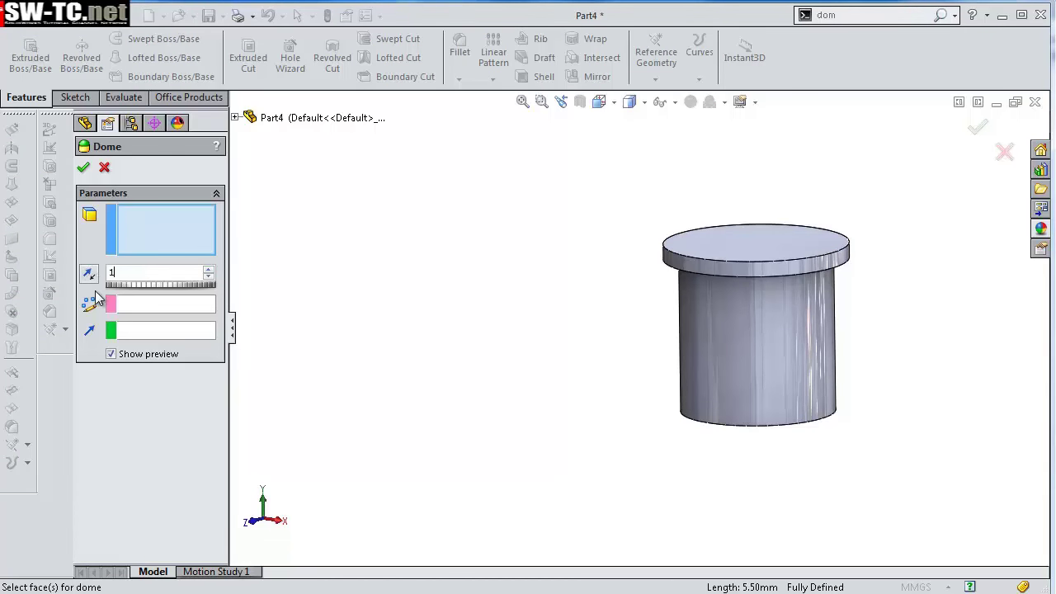
click(760, 252)
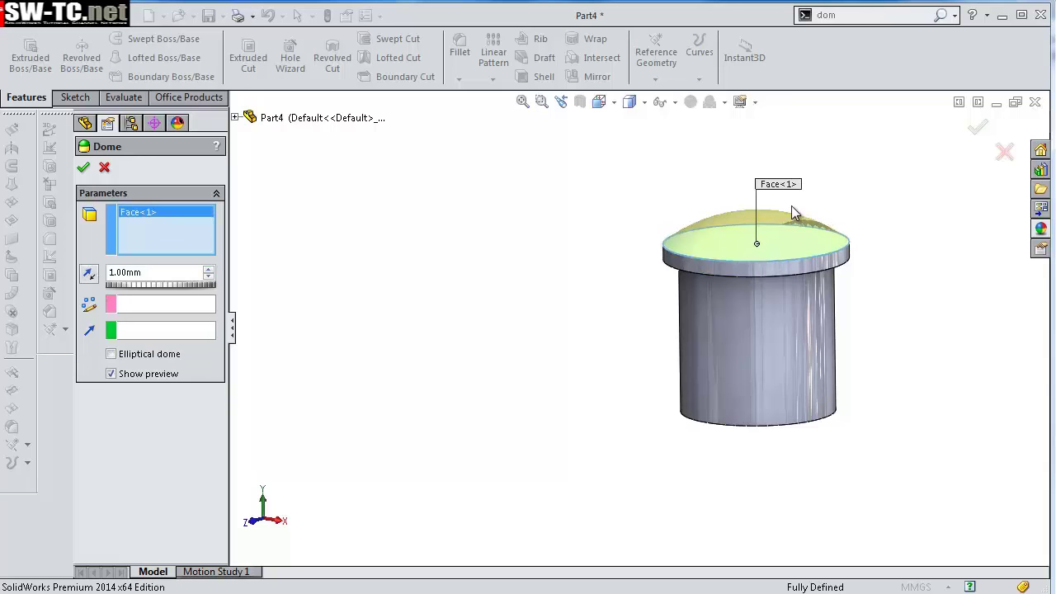
key(Return)
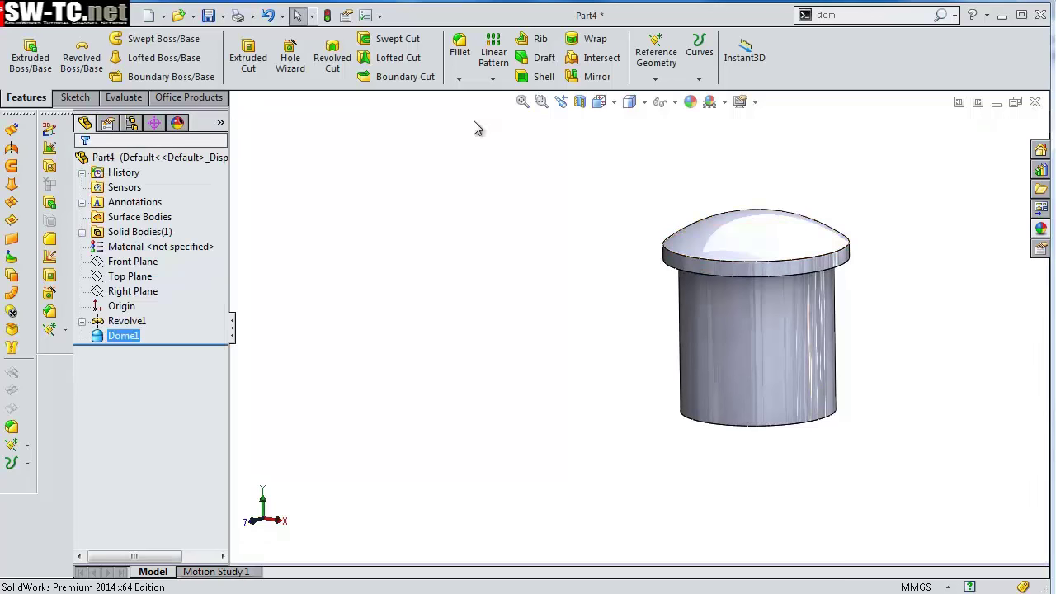
- Mirror Revolve1 and Dome1 about the bottom face so both ends match
click(493, 80)
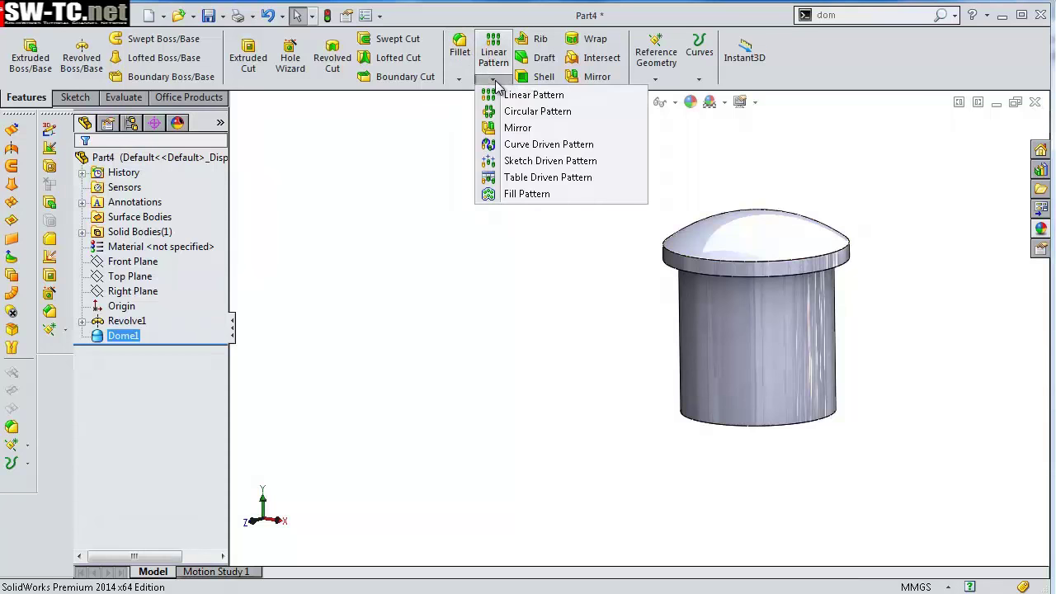
click(518, 128)
middle_drag(767, 476, 770, 346)
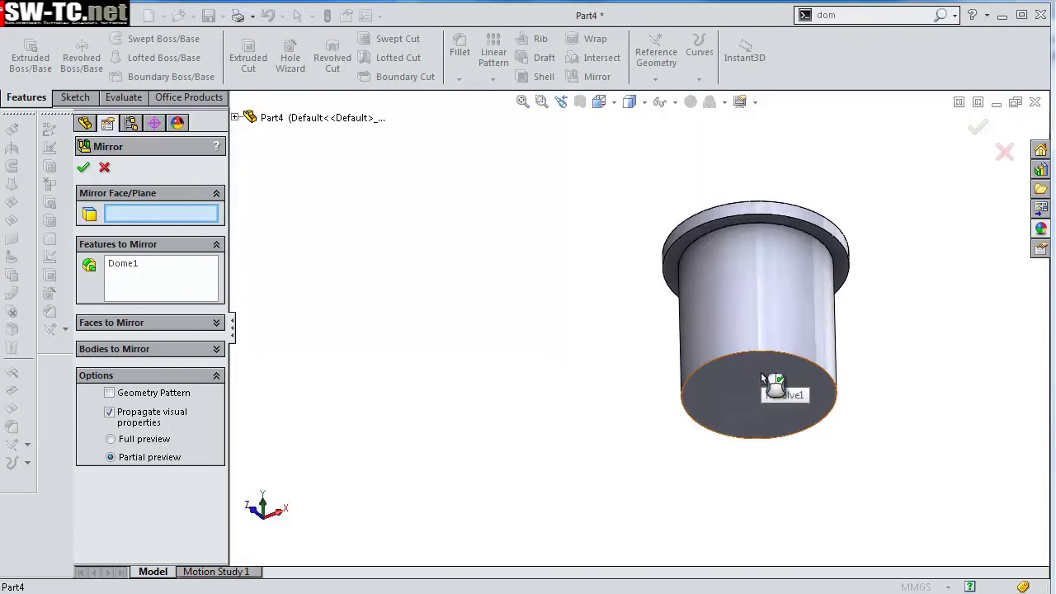
click(761, 378)
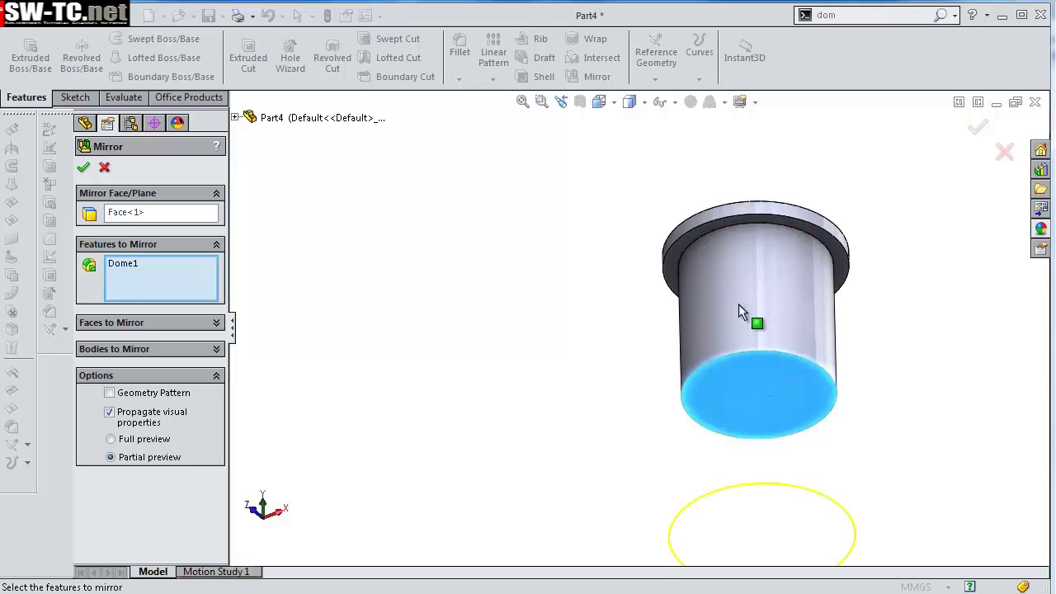
click(788, 315)
key(Return)
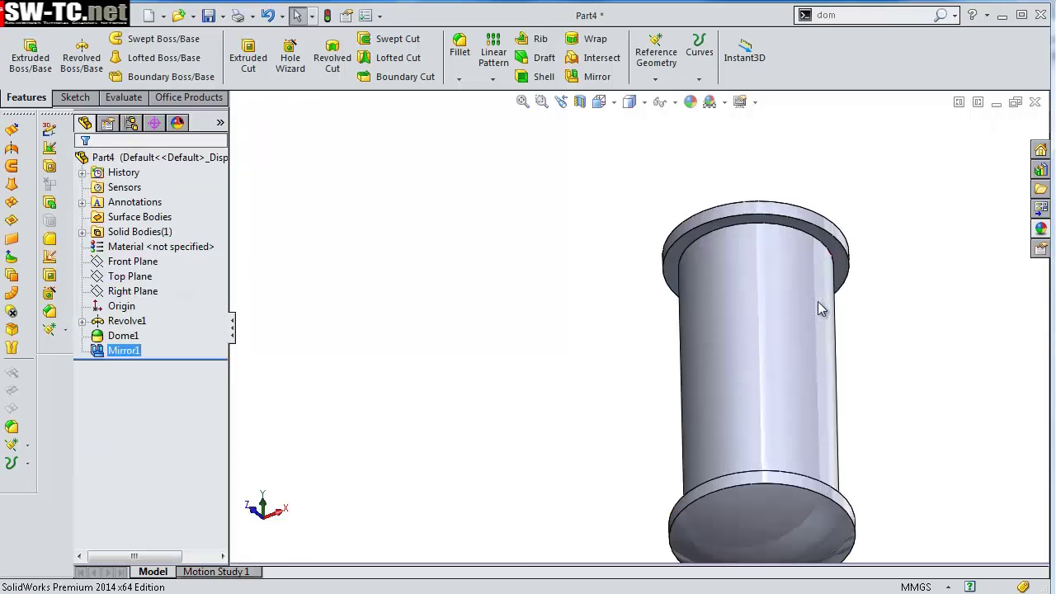
mouse_move(820, 305)
middle_down()
mouse_move(756, 415)
mouse_move(766, 417)
middle_up()
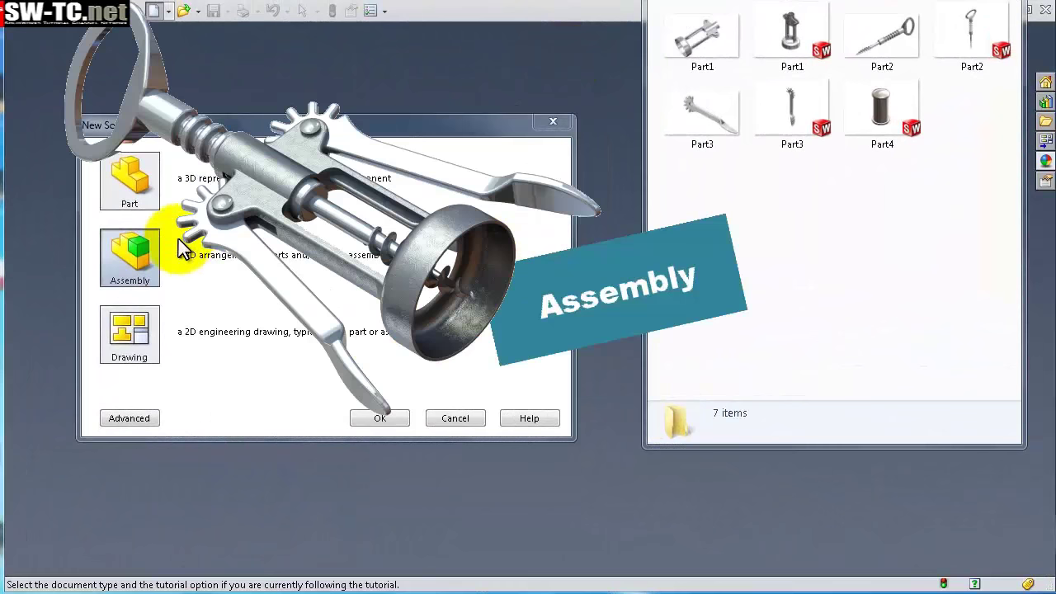
- Create a new assembly document, maximize it and close Begin Assembly
click(145, 254)
click(397, 418)
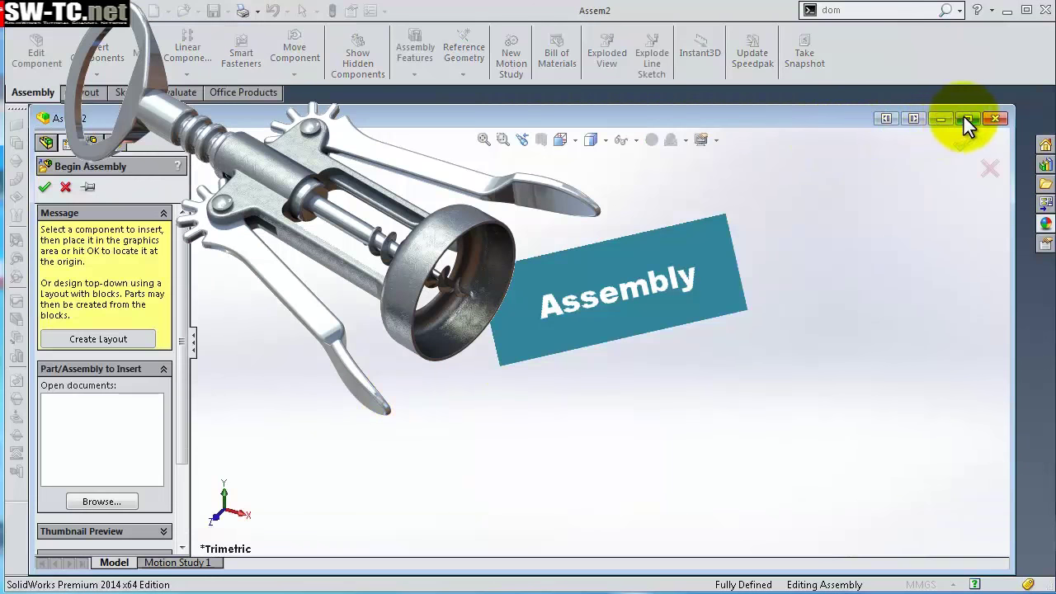
click(968, 122)
click(1005, 145)
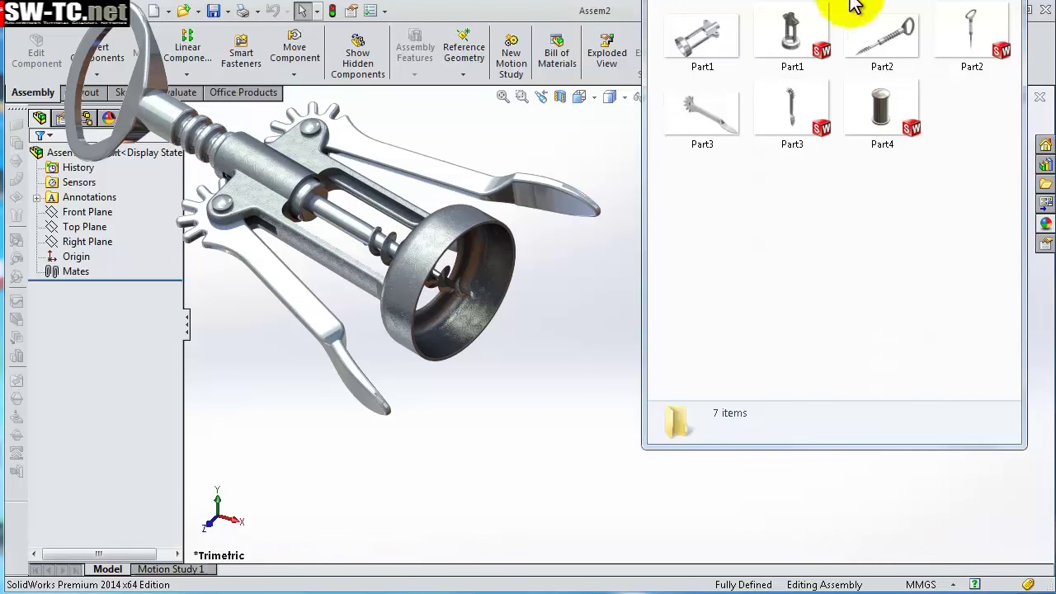
- Turn on View Origins from the Hide/Show Items flyout
click(630, 9)
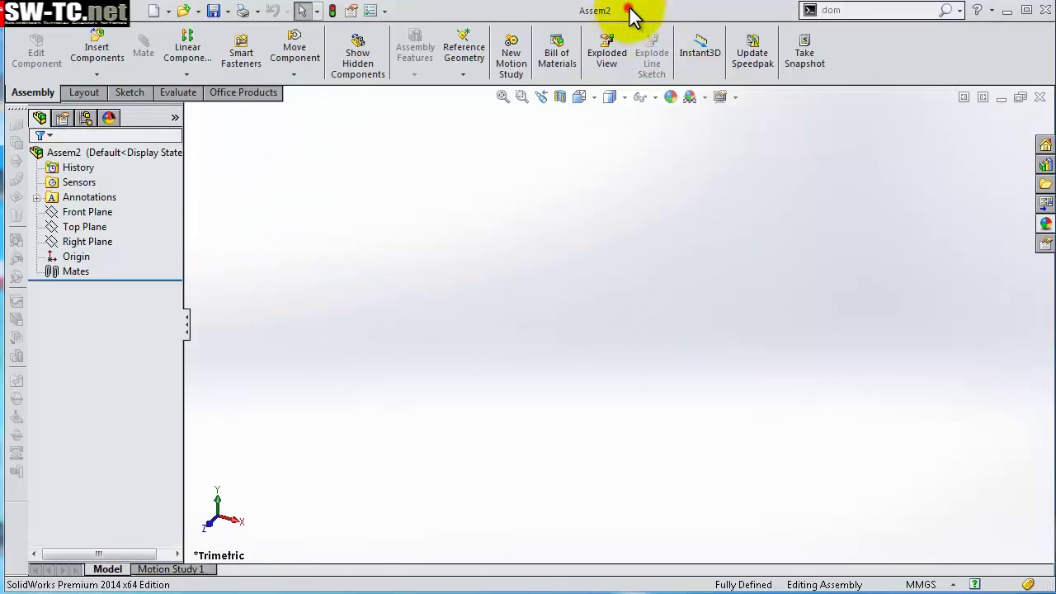
click(652, 99)
click(661, 109)
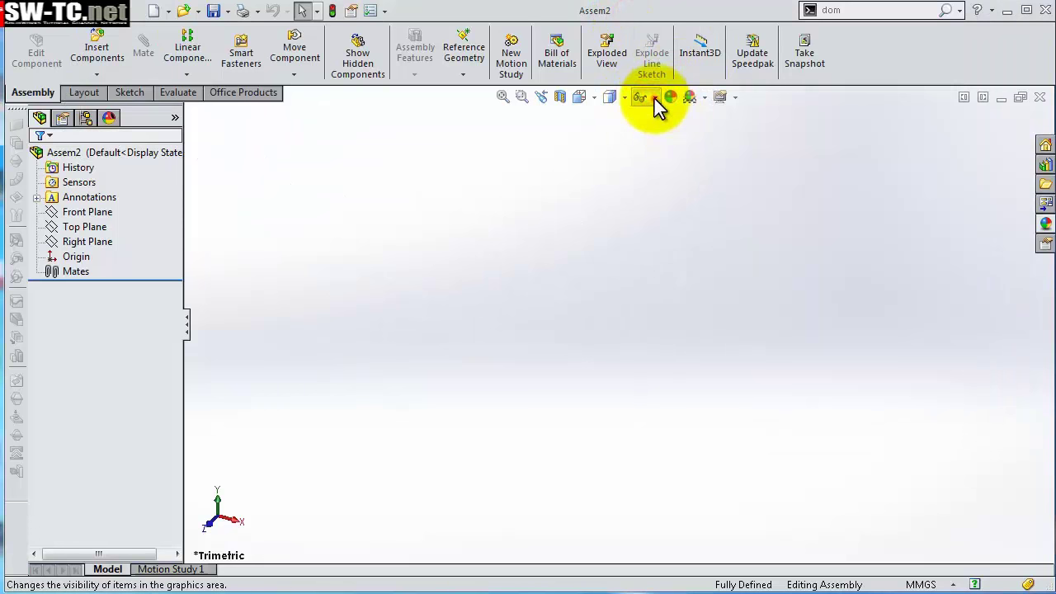
click(654, 98)
click(663, 118)
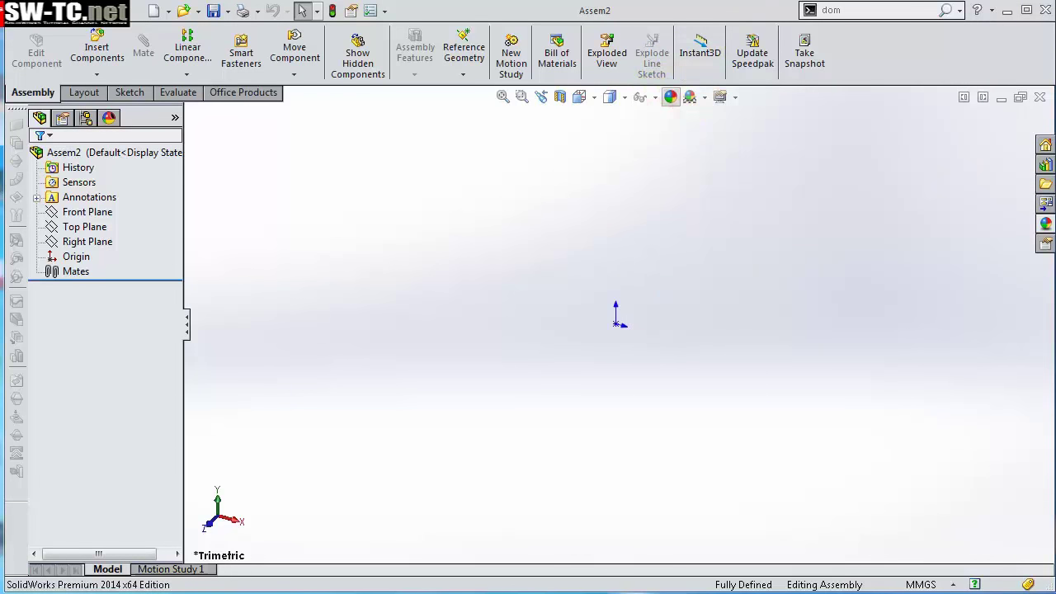
key(alt+Tab)
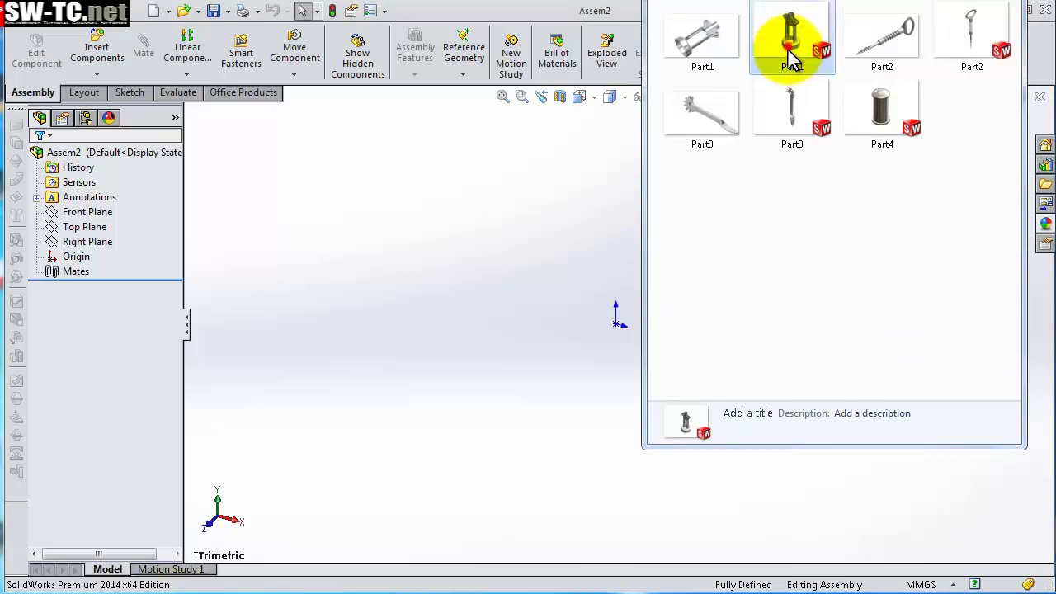
- Place Part1, the corkscrew body, at the assembly origin and view it from the front
drag(788, 49, 631, 305)
scroll(617, 322, down, 2)
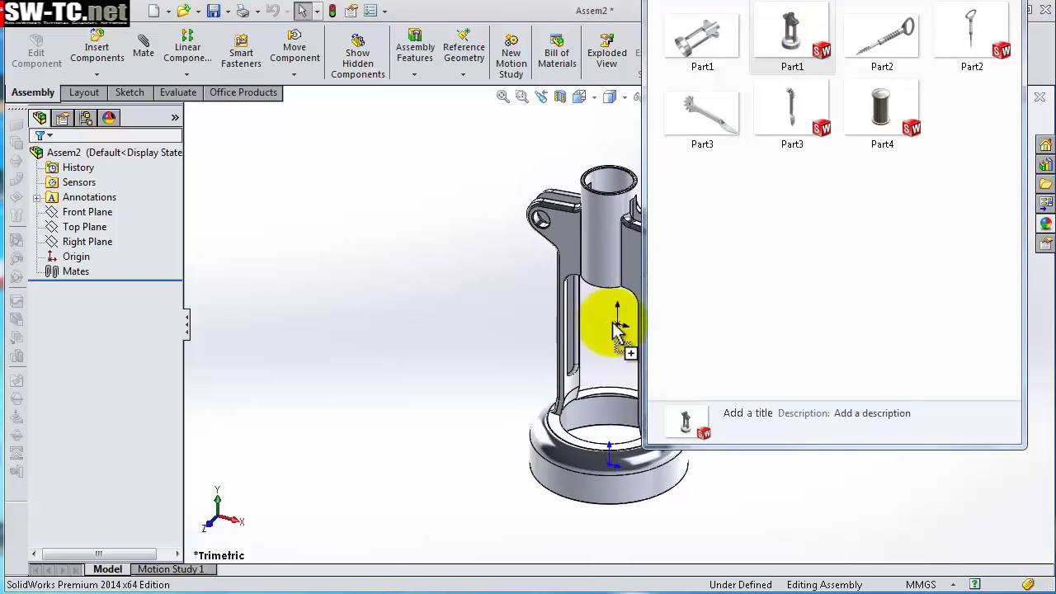
scroll(617, 322, down, 2)
scroll(617, 322, down, 2)
scroll(612, 314, up, 2)
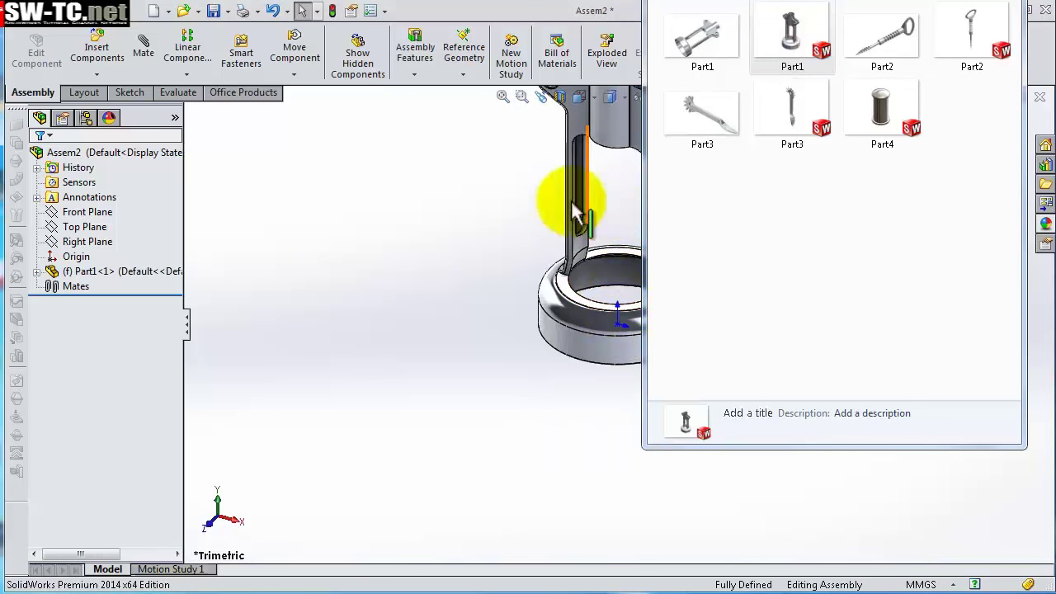
click(515, 190)
scroll(677, 206, up, 1)
mouse_move(677, 206)
middle_down()
mouse_move(676, 153)
mouse_move(695, 129)
mouse_move(665, 113)
middle_up()
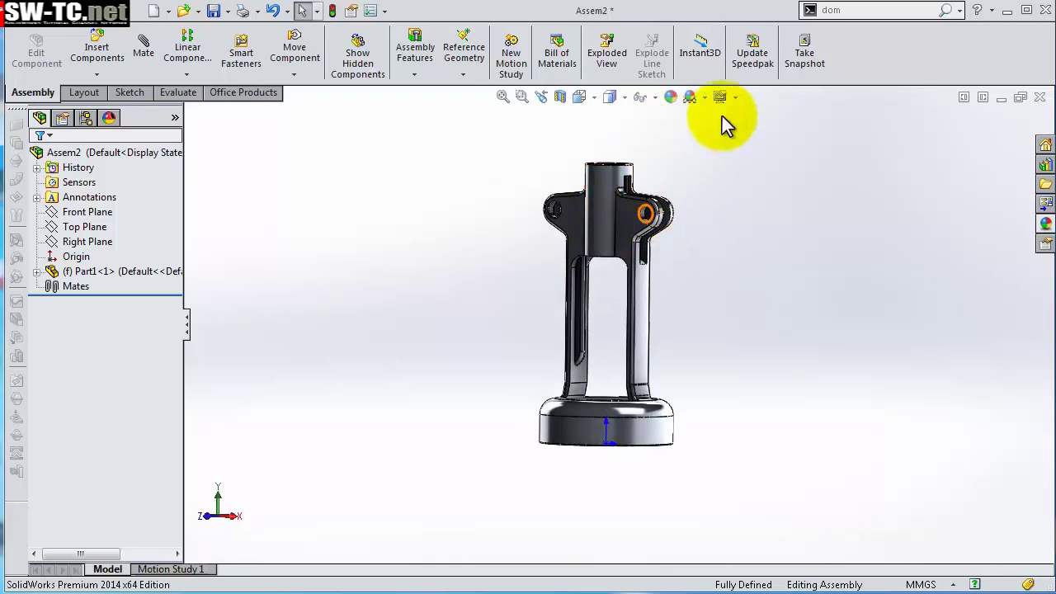
middle_drag(701, 239, 721, 246)
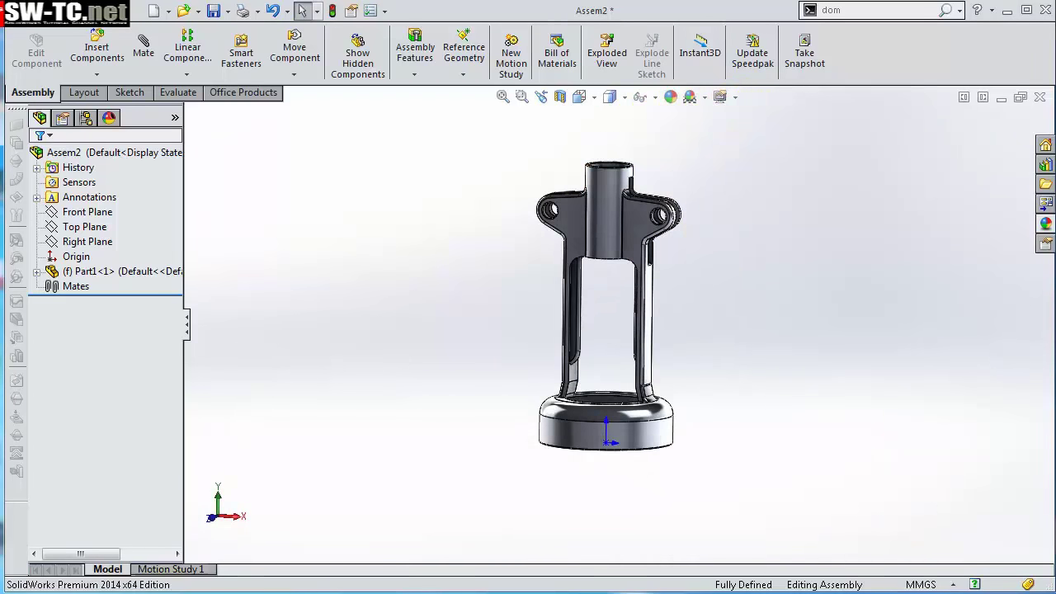
key(f)
click(655, 99)
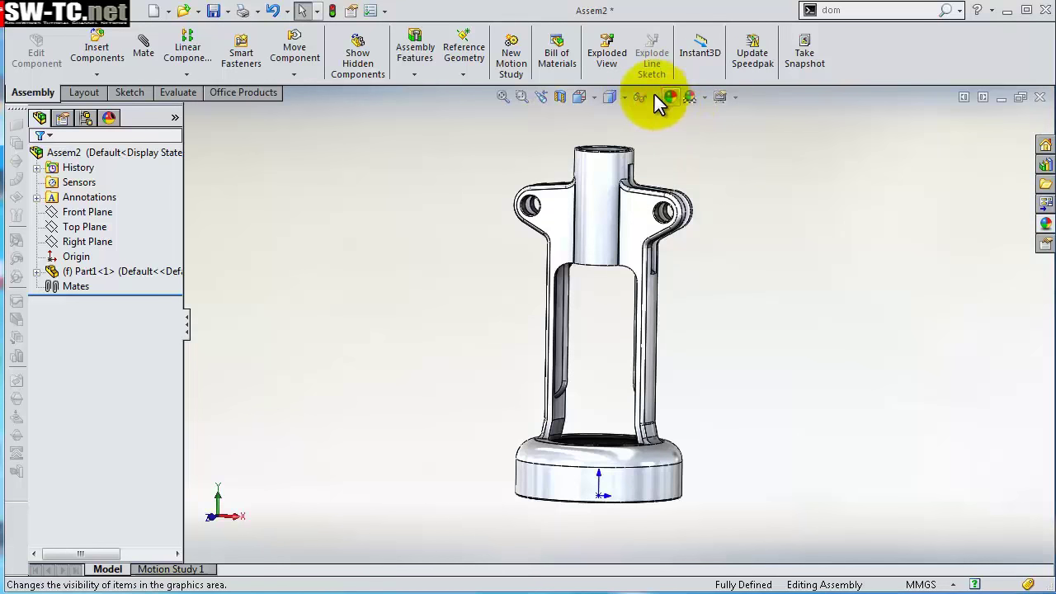
click(655, 97)
click(698, 146)
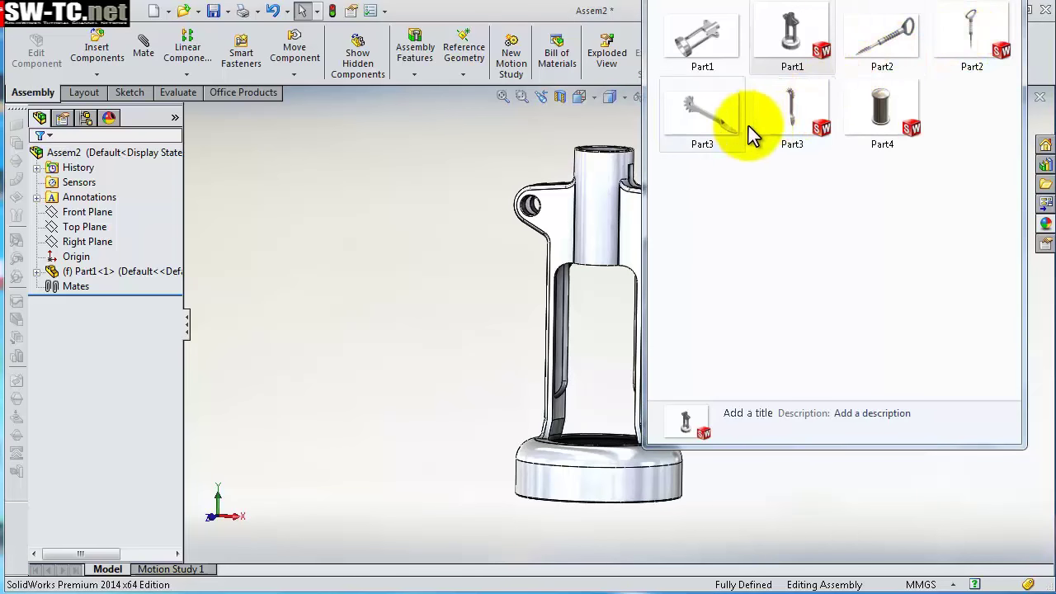
- Add Part3 lever, Part4 pin and Part2 screw, then hide the FeatureManager
drag(633, 234, 480, 244)
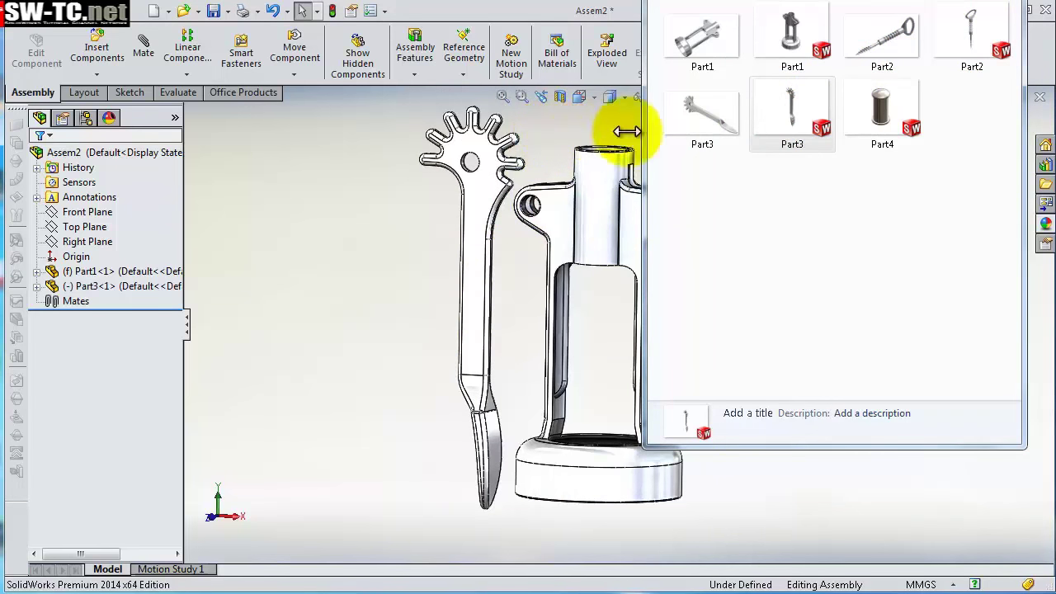
mouse_move(881, 111)
mouse_down()
mouse_move(402, 273)
mouse_move(428, 262)
mouse_up()
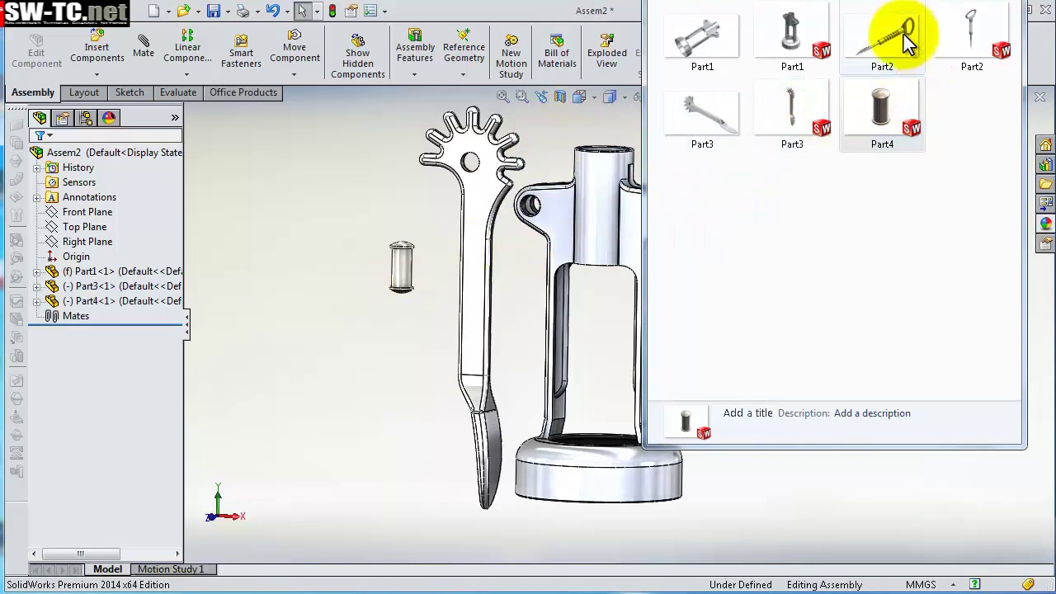
mouse_move(960, 38)
mouse_down()
mouse_move(324, 252)
mouse_move(381, 208)
mouse_up()
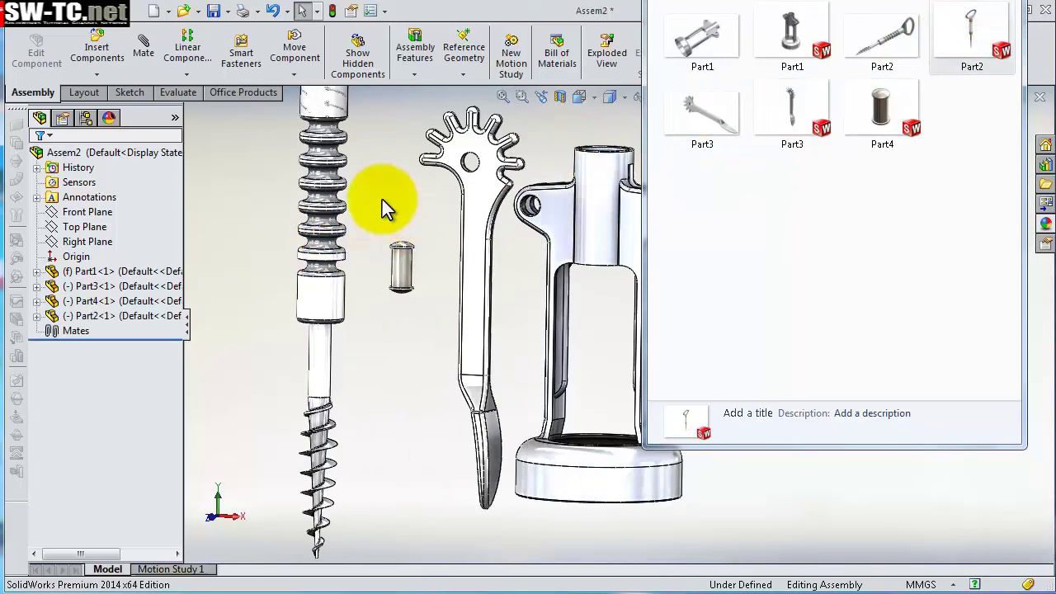
key(z)
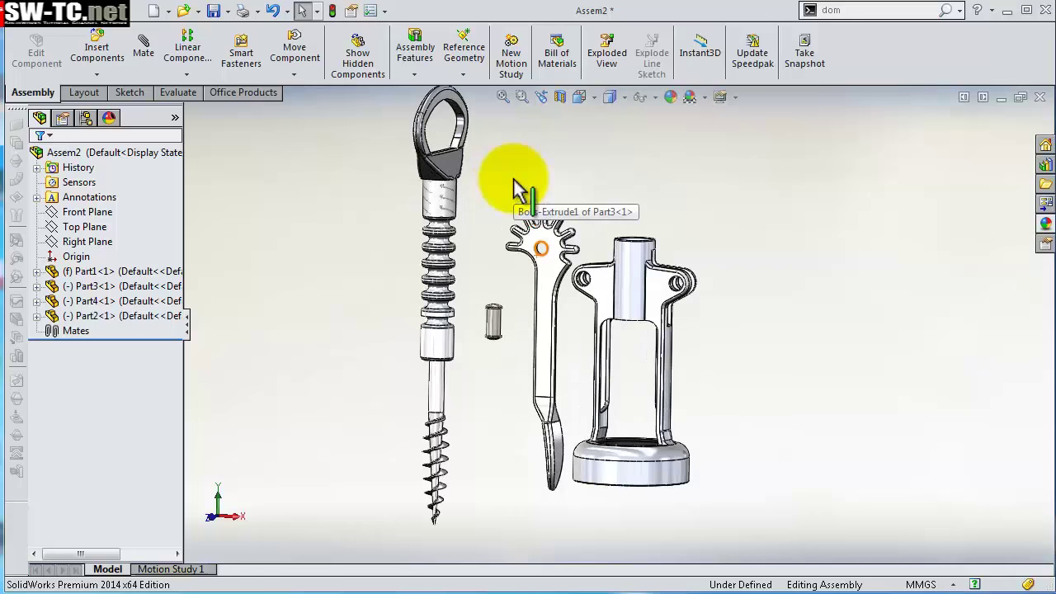
scroll(545, 206, down, 4)
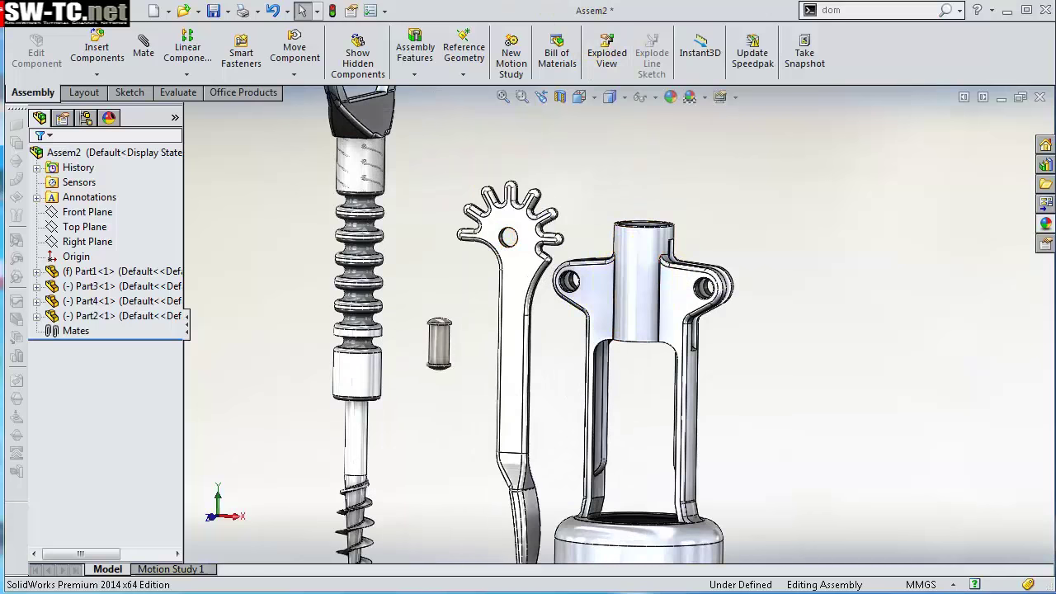
key(F9)
- Mate the screw concentric inside the body's bore with a SmartMate
click(360, 213)
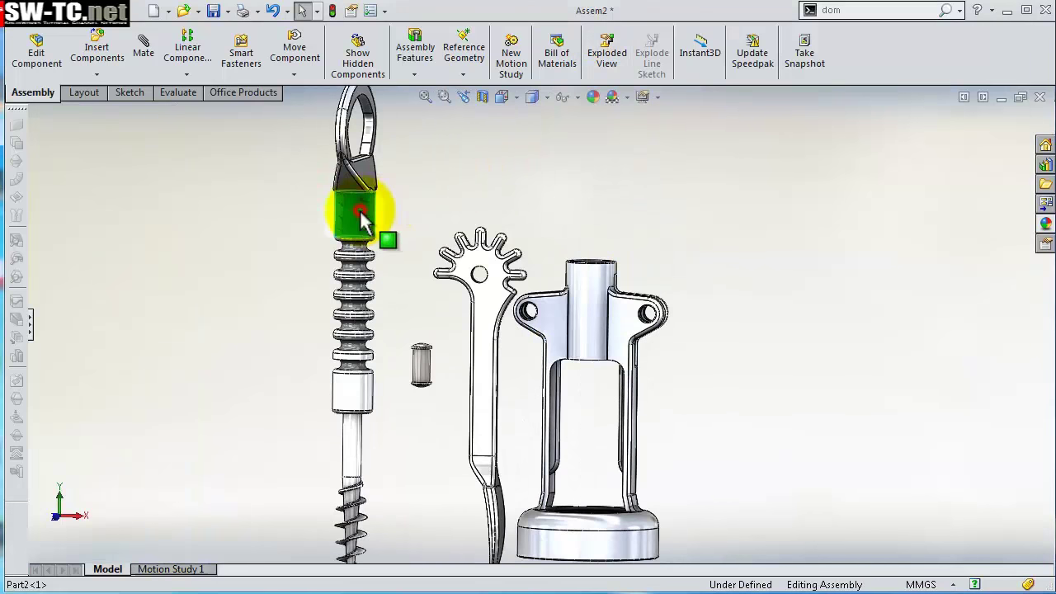
drag(360, 216, 577, 266)
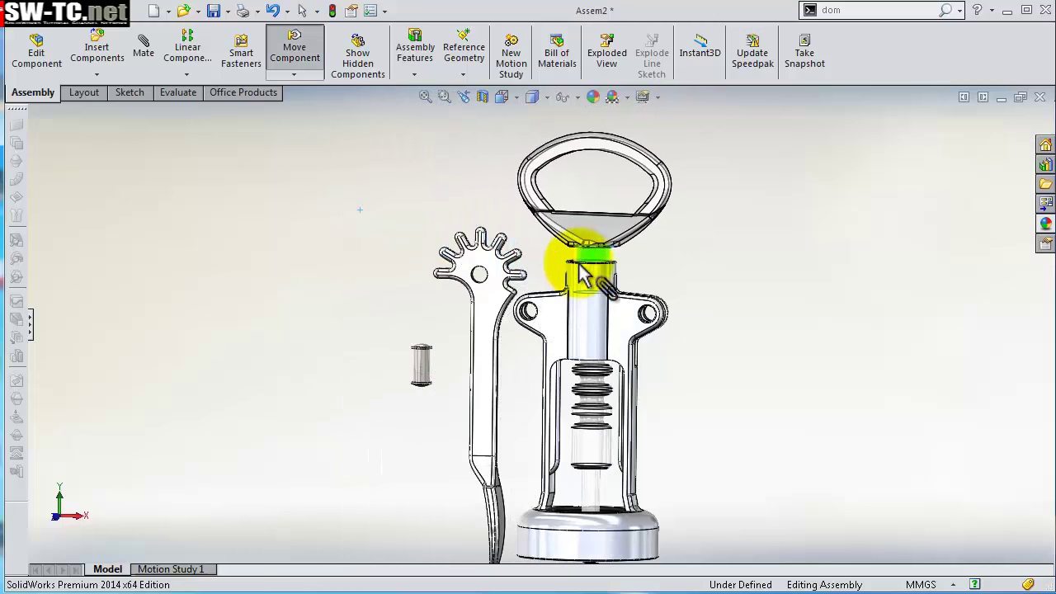
drag(578, 266, 586, 278)
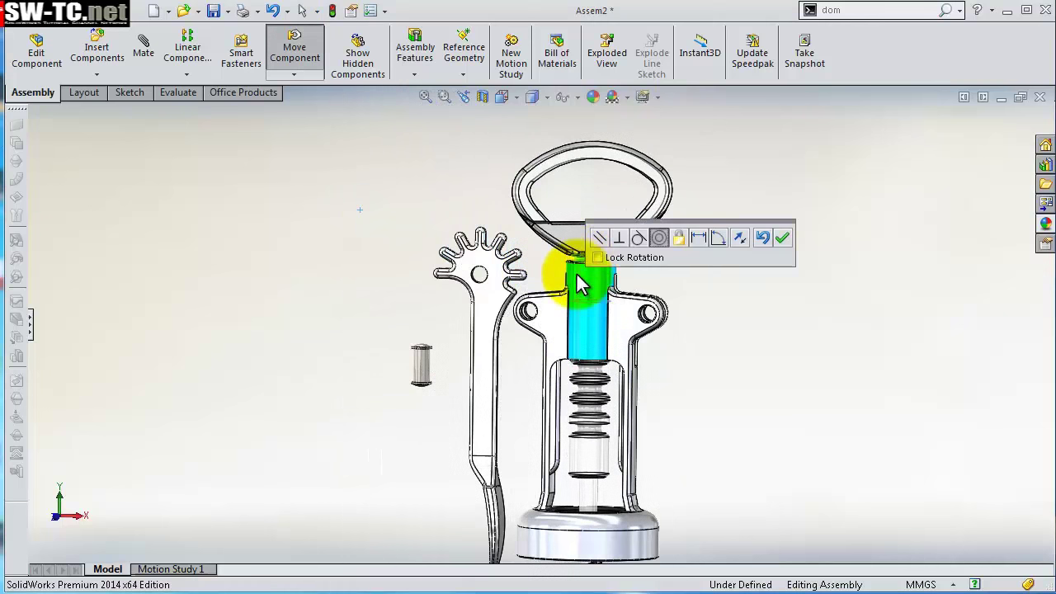
click(783, 240)
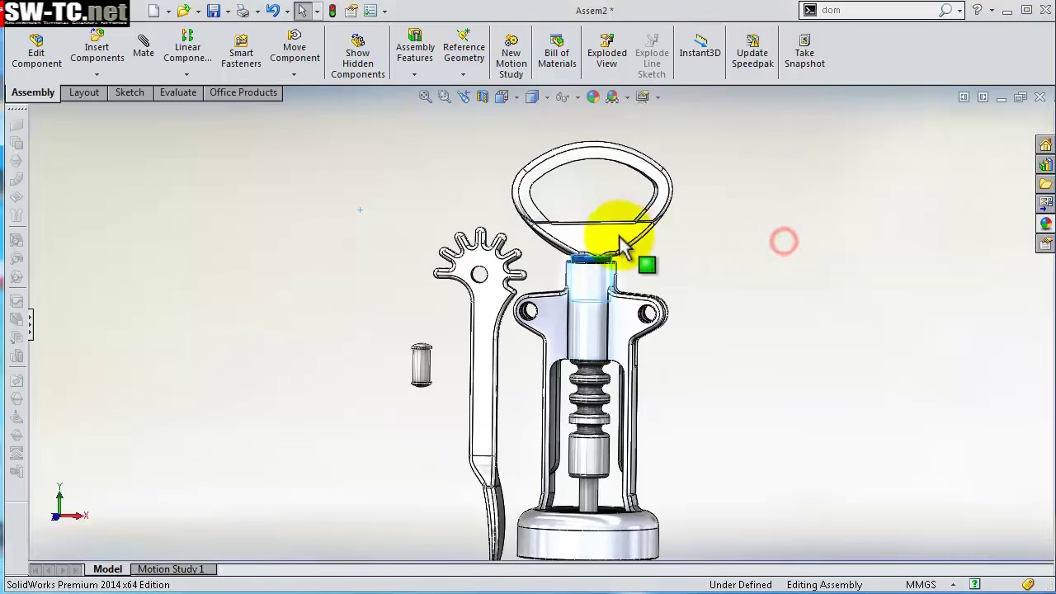
- Drag the handle onto the top of the screw shaft
mouse_move(619, 231)
alt+mouse_down()
mouse_move(596, 173)
mouse_move(626, 221)
alt+mouse_up()
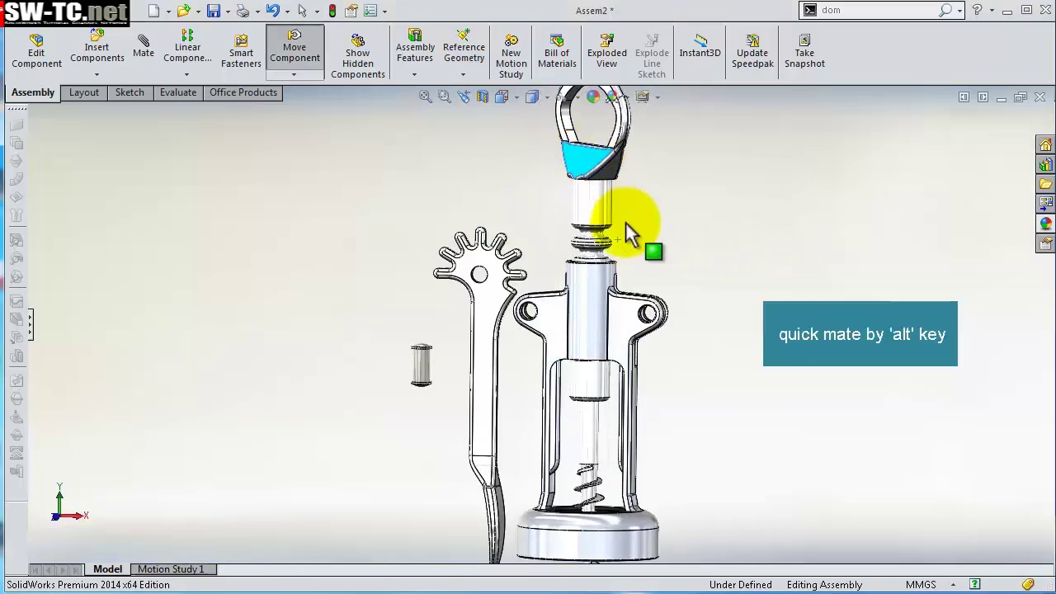
scroll(637, 317, up, 5)
scroll(635, 320, down, 3)
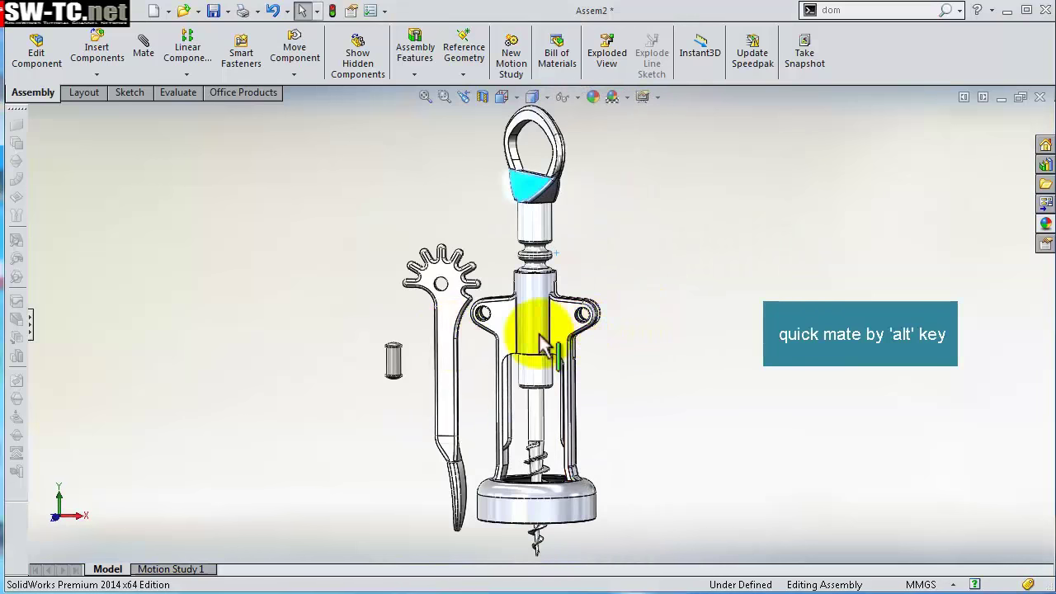
scroll(457, 303, down, 3)
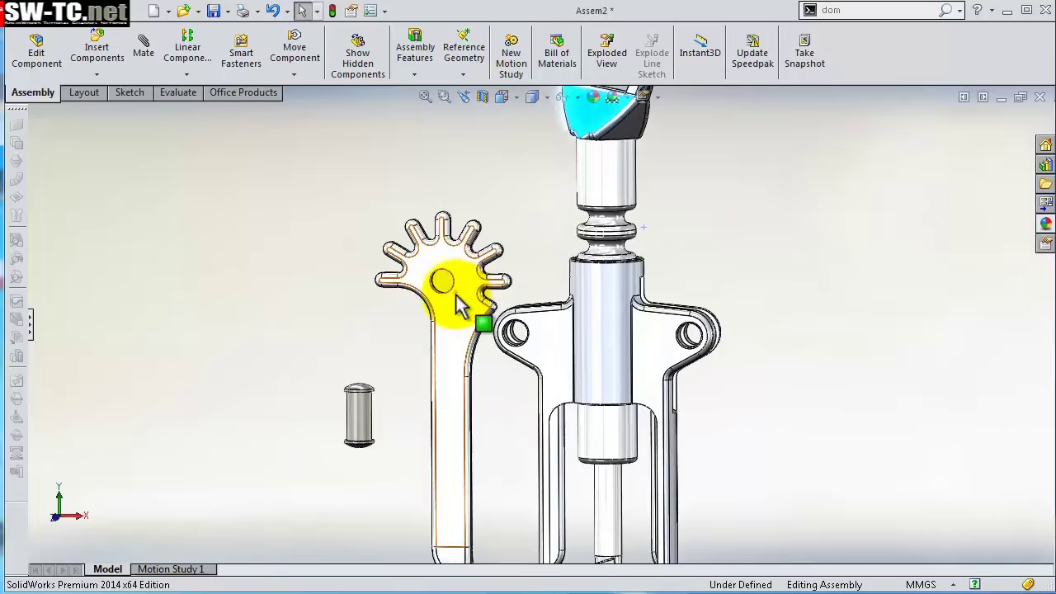
scroll(454, 298, down, 3)
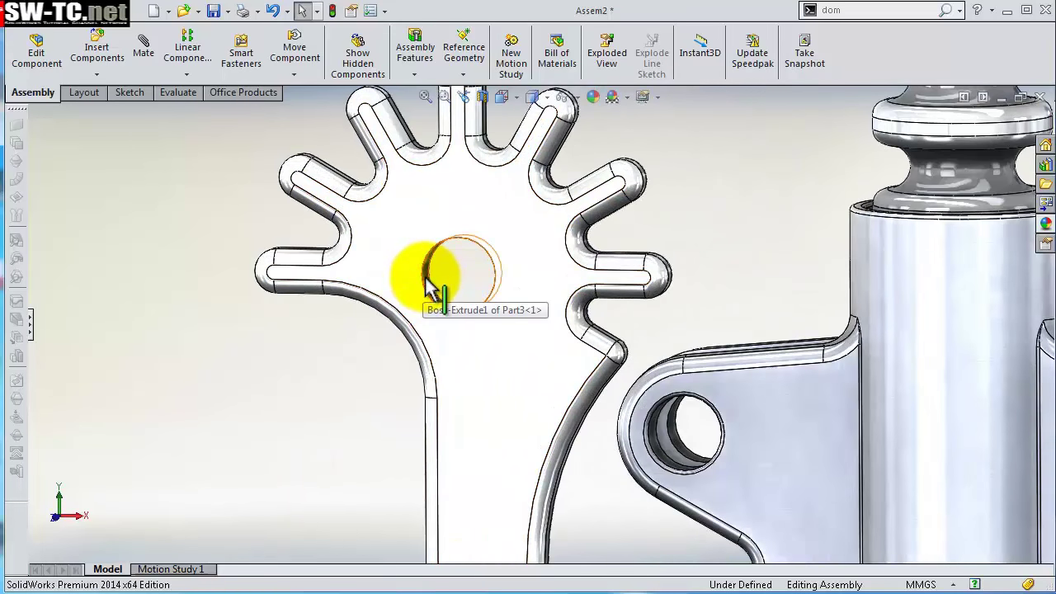
- Move the toothed lever beside the body's side plate
mouse_move(431, 285)
mouse_down()
mouse_move(985, 416)
mouse_move(833, 398)
mouse_move(761, 366)
mouse_move(797, 389)
mouse_move(985, 424)
mouse_move(1009, 442)
mouse_up()
scroll(982, 414, up, 2)
scroll(1027, 446, down, 1)
scroll(778, 388, down, 2)
scroll(723, 365, down, 2)
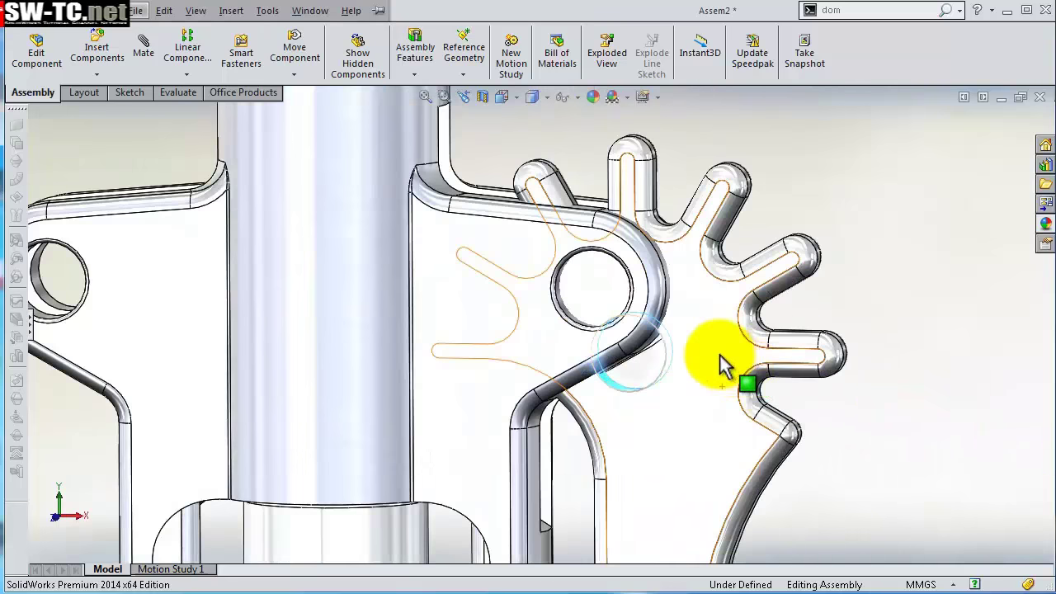
scroll(884, 281, down, 2)
scroll(883, 275, up, 2)
drag(700, 306, 784, 290)
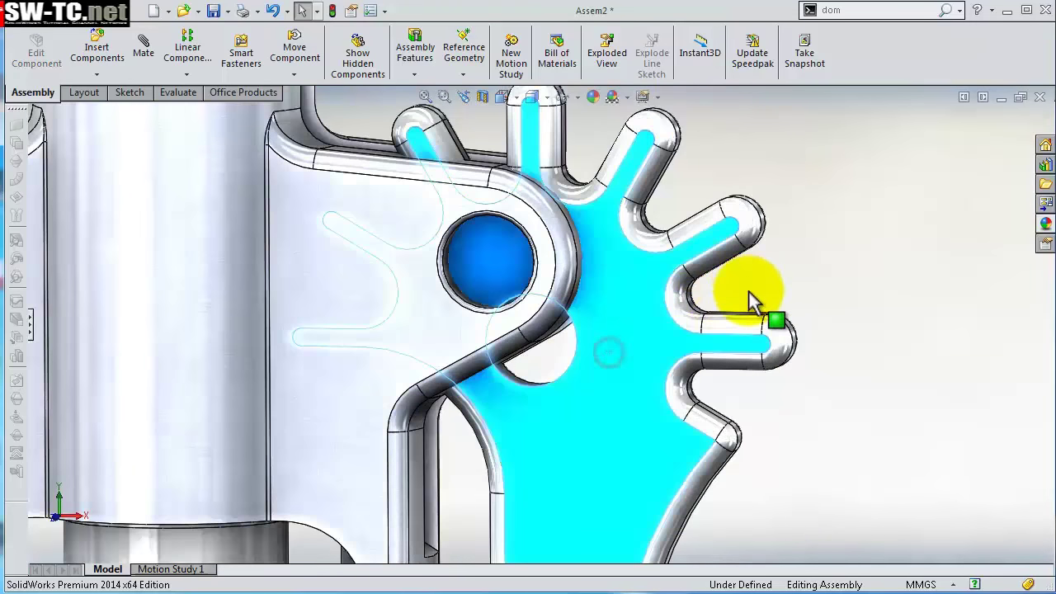
mouse_move(785, 290)
middle_down()
mouse_move(765, 319)
mouse_move(632, 341)
middle_up()
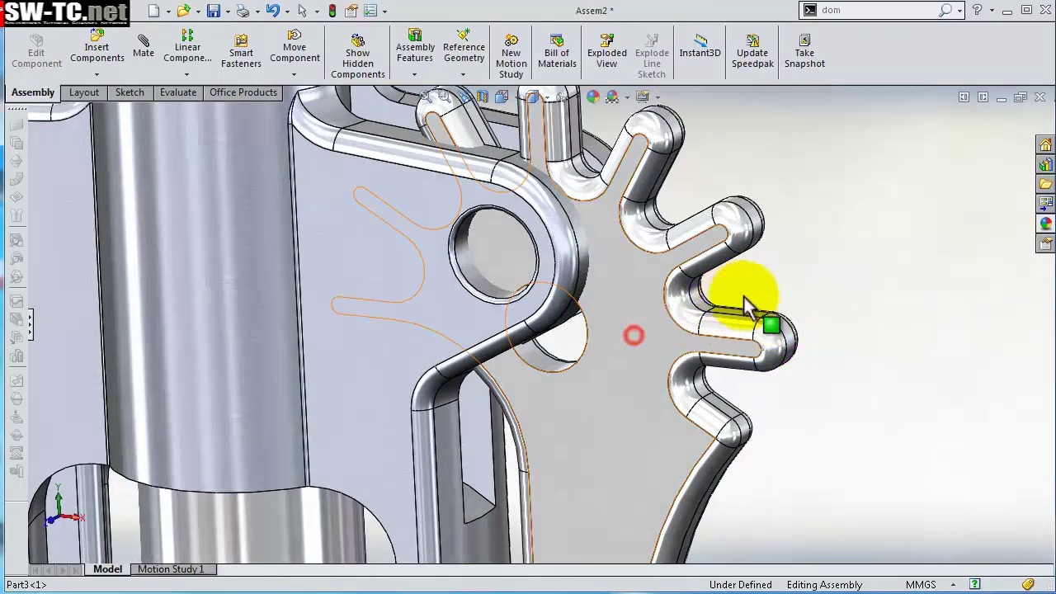
- Snap the lever's hole concentric to the plate's pin hole, then select a lever face
mouse_move(750, 306)
mouse_down()
mouse_move(644, 357)
mouse_move(742, 310)
mouse_move(625, 306)
mouse_move(479, 277)
mouse_up()
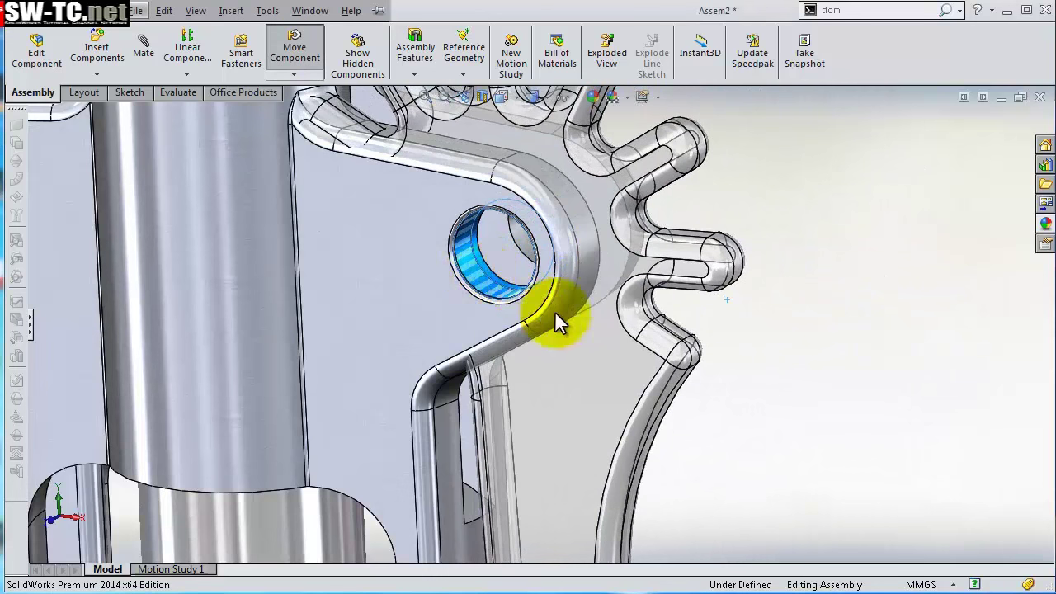
alt+drag(555, 314, 442, 260)
click(458, 239)
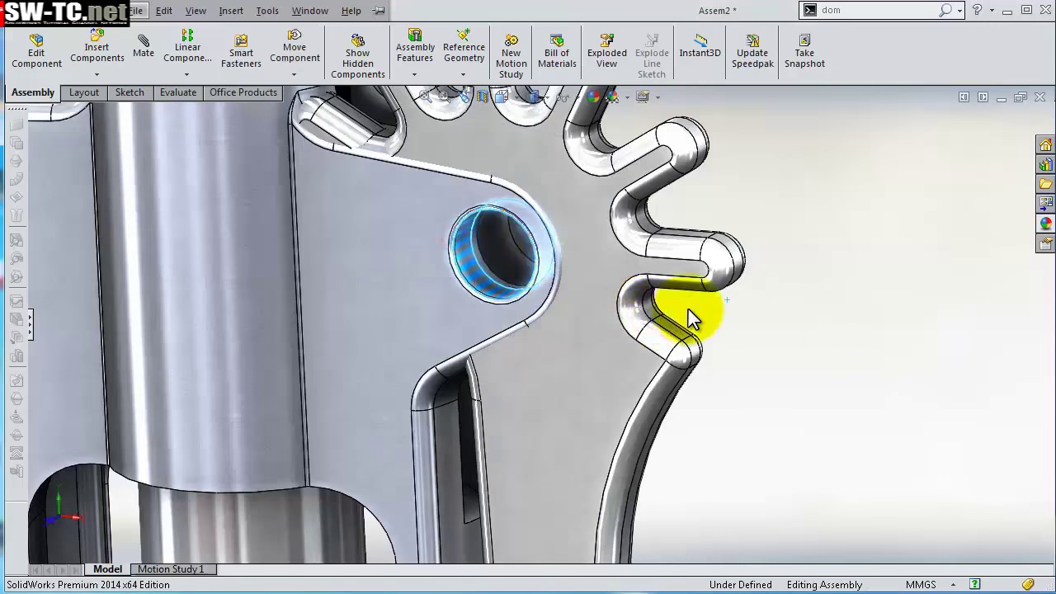
scroll(688, 314, up, 2)
click(564, 331)
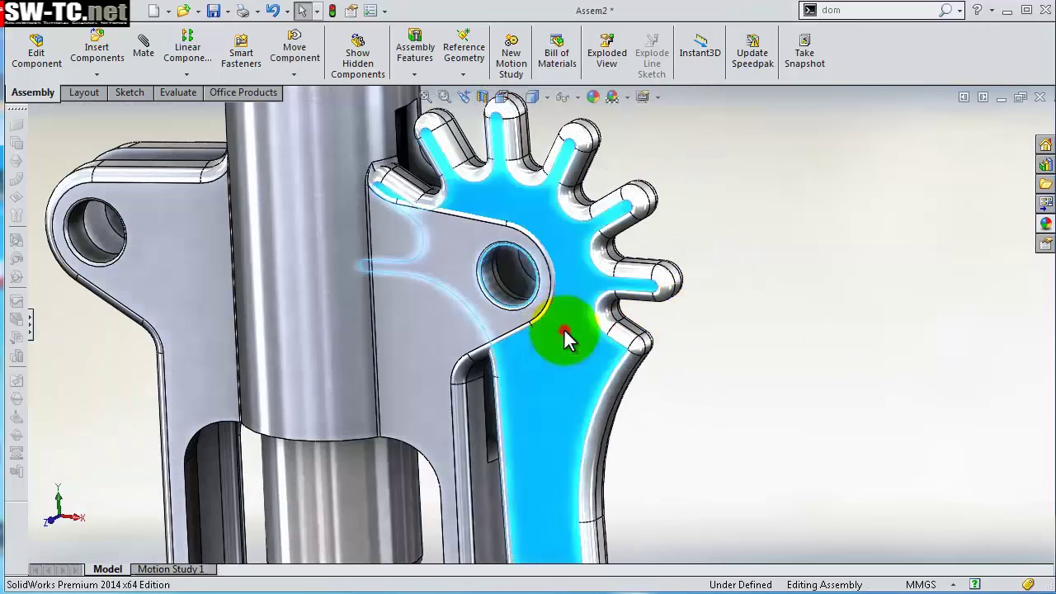
click(702, 239)
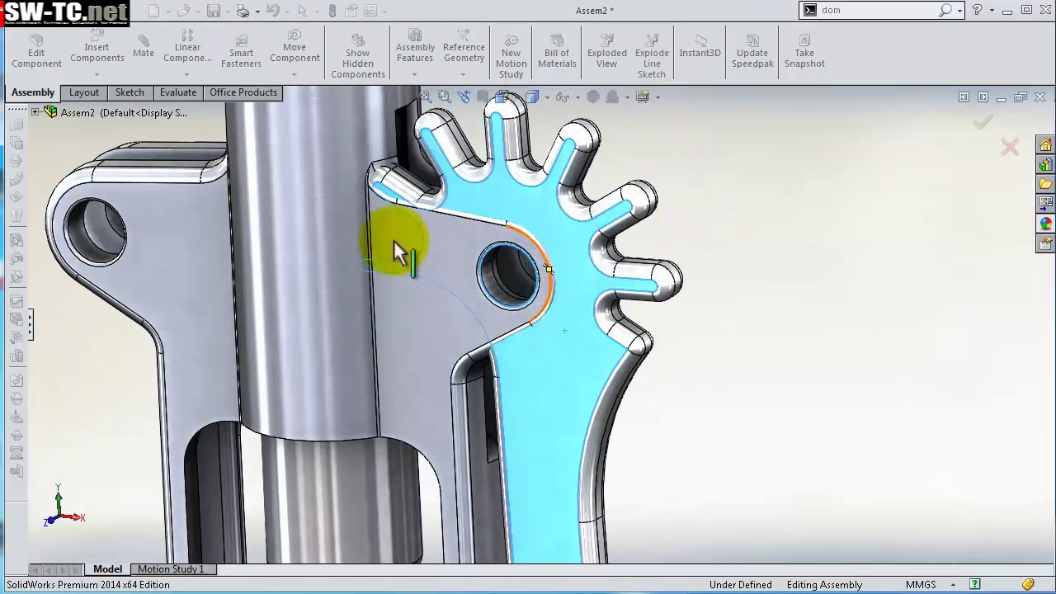
- Choose a Width mate and pick both side faces of the lever
click(32, 326)
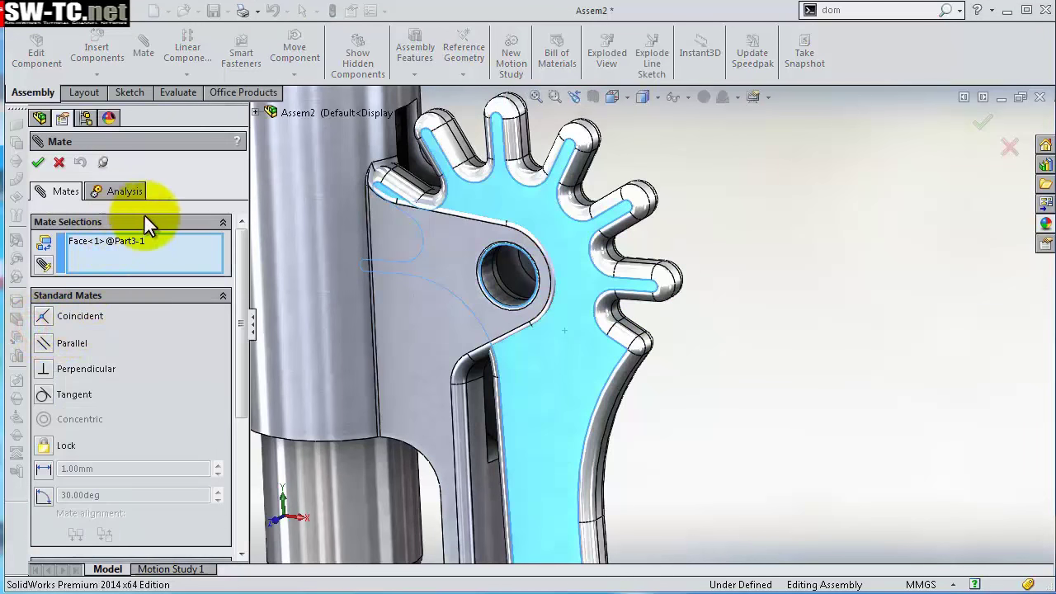
drag(245, 289, 230, 389)
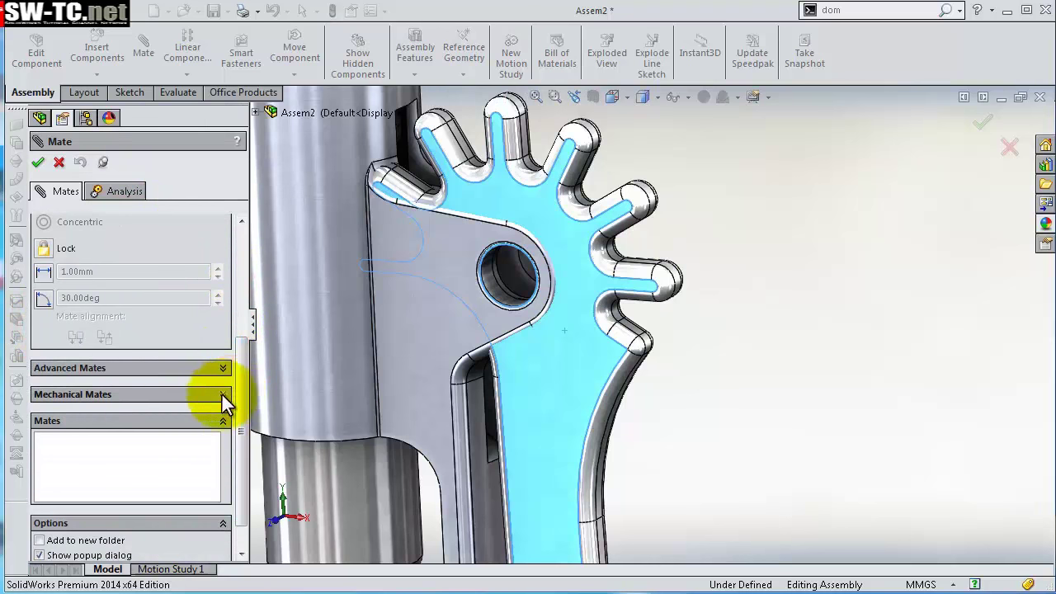
click(223, 369)
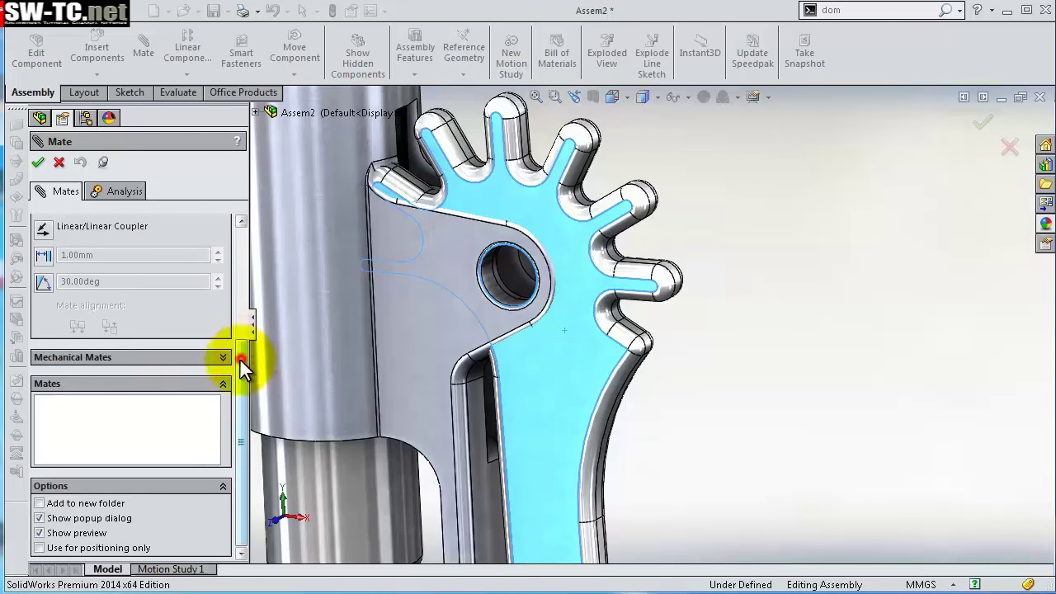
drag(240, 358, 235, 283)
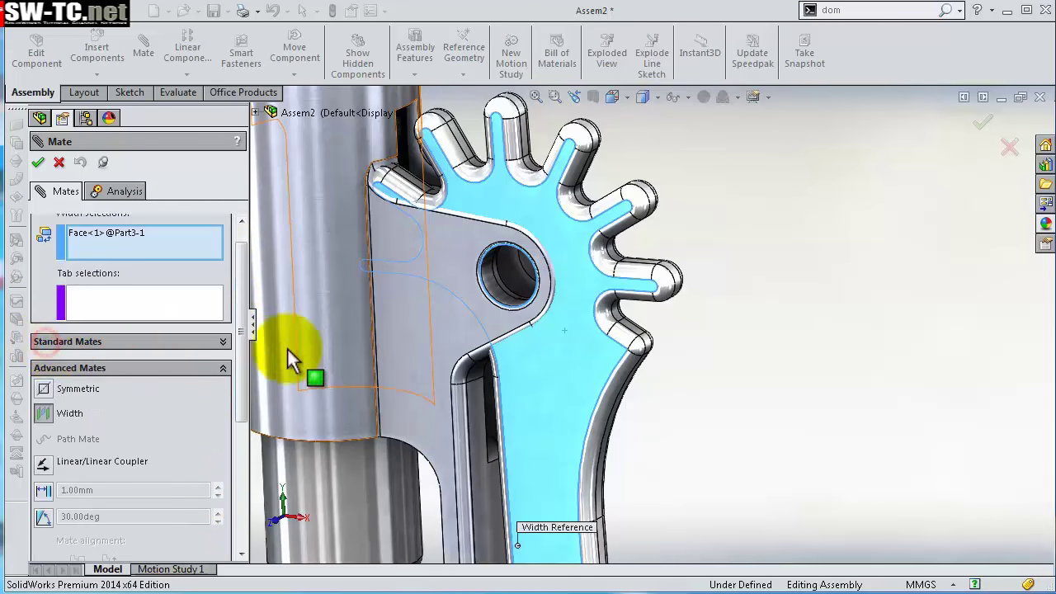
middle_drag(288, 351, 623, 365)
click(717, 302)
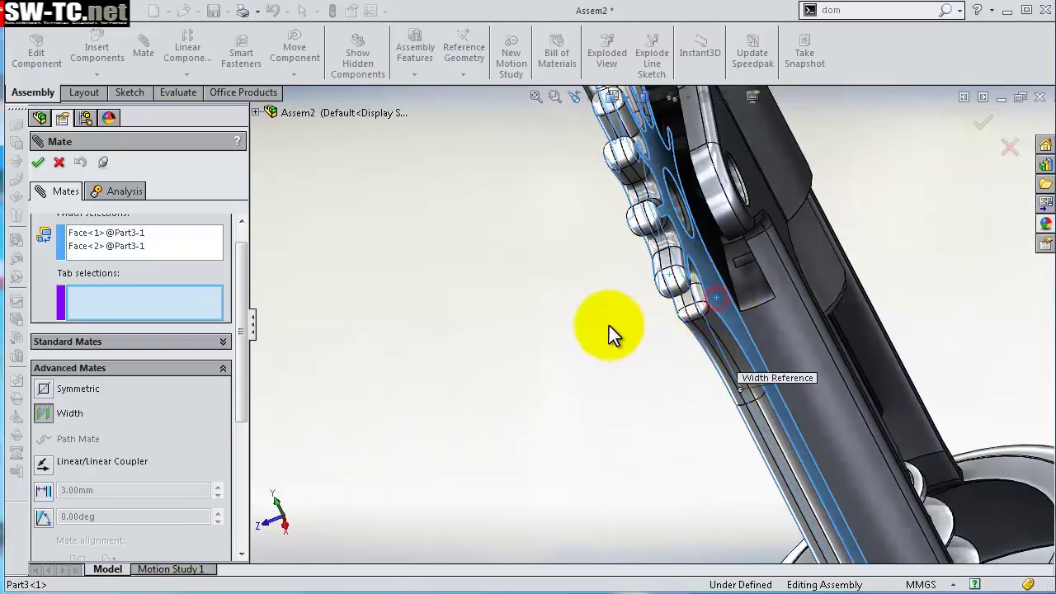
- Pick both faces of the body's lug and accept Width1
middle_drag(612, 325, 640, 280)
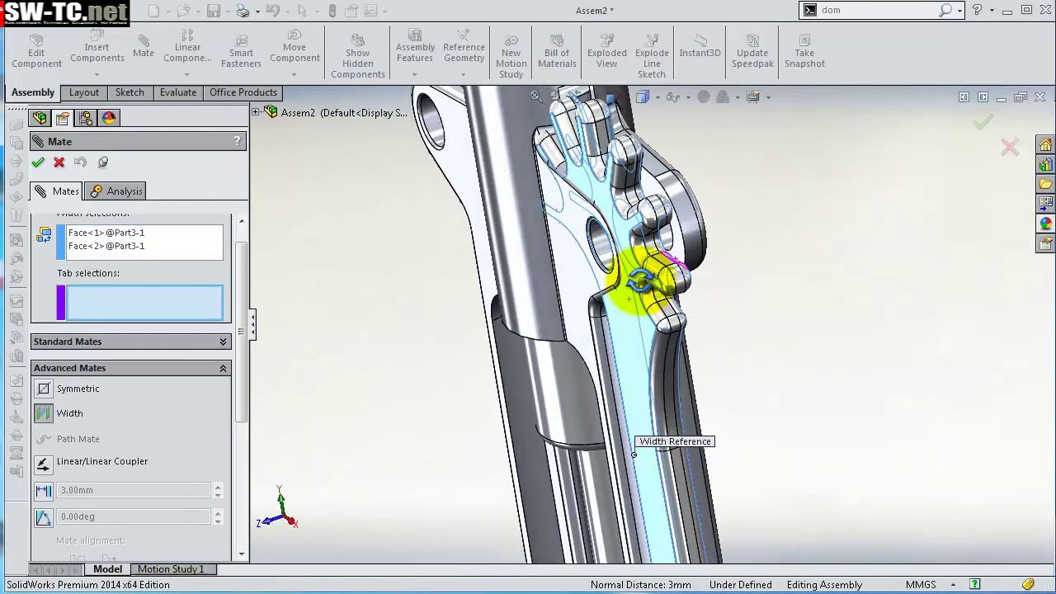
scroll(651, 276, down, 5)
middle_drag(701, 264, 715, 262)
click(730, 272)
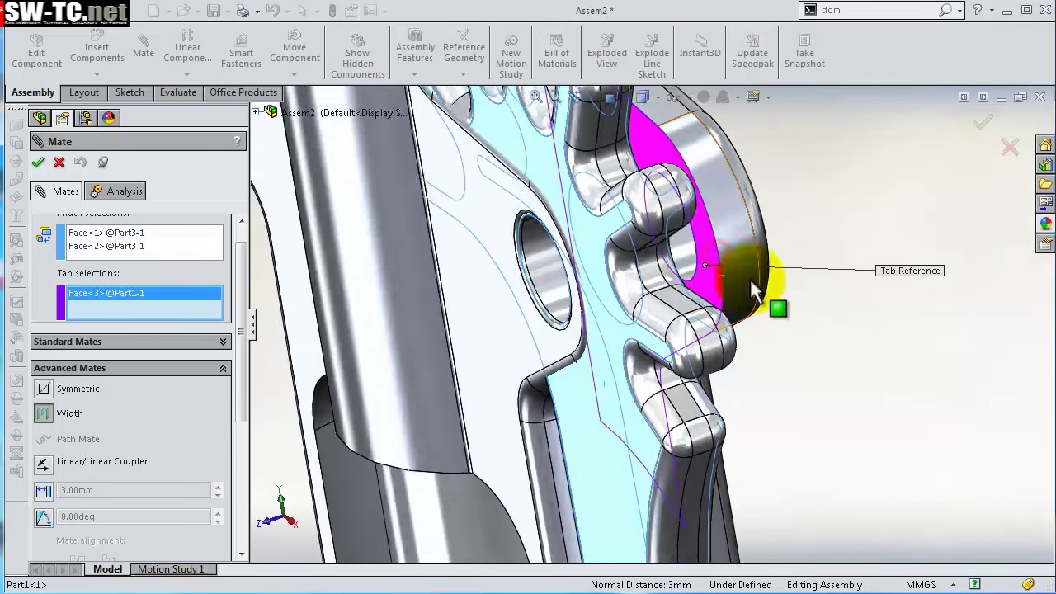
scroll(755, 293, up, 3)
mouse_move(759, 300)
middle_down()
mouse_move(877, 309)
mouse_move(715, 322)
mouse_move(708, 334)
mouse_move(525, 300)
mouse_move(599, 305)
mouse_move(603, 333)
mouse_move(515, 284)
mouse_move(460, 280)
mouse_move(656, 283)
middle_up()
click(656, 283)
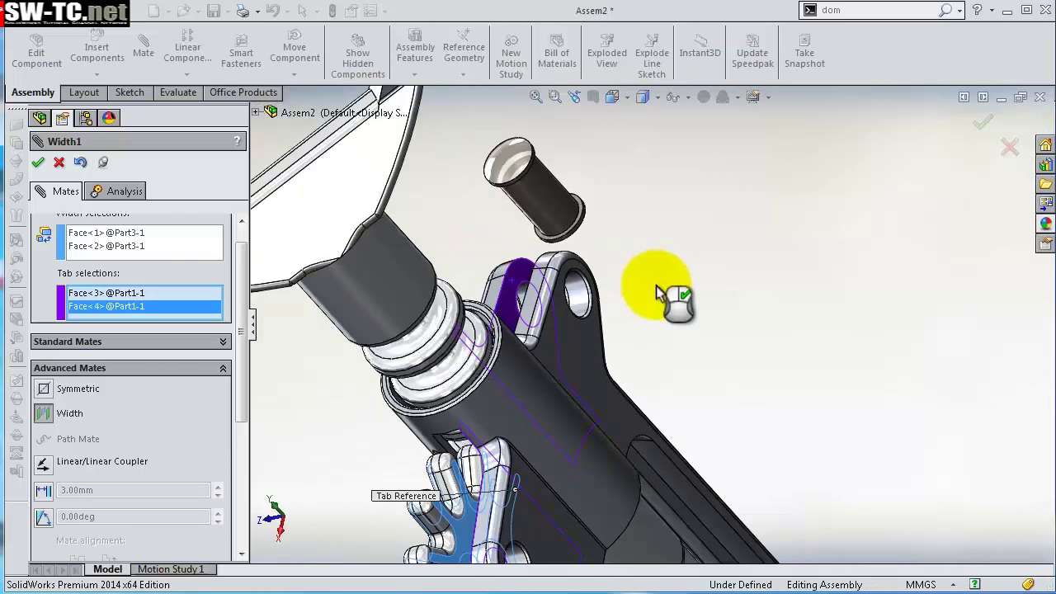
click(38, 162)
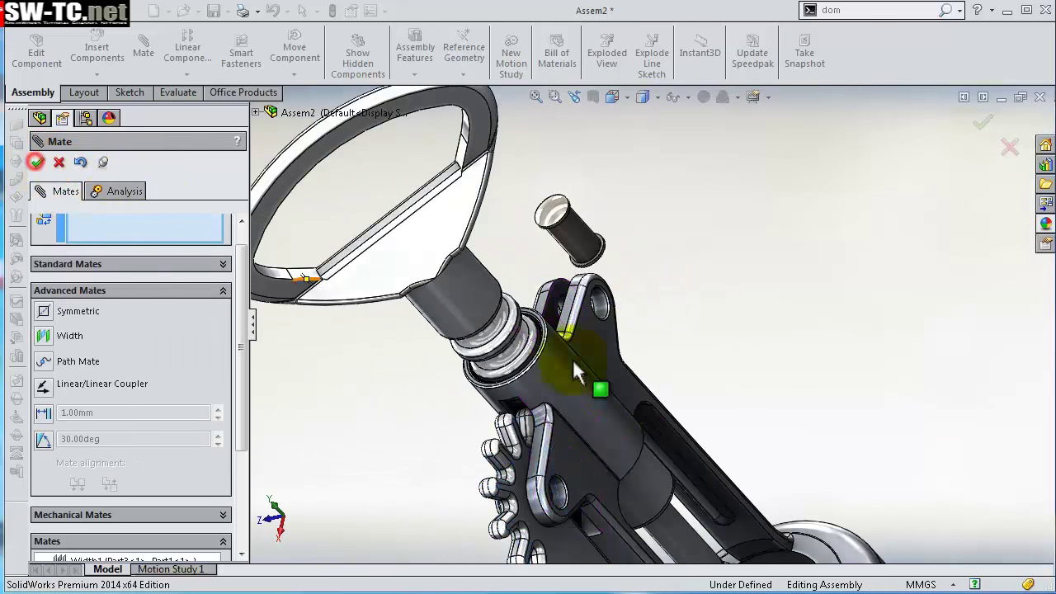
mouse_move(572, 359)
middle_down()
mouse_move(634, 374)
mouse_move(683, 352)
mouse_move(775, 222)
mouse_move(724, 424)
mouse_move(738, 392)
mouse_move(707, 361)
mouse_move(738, 391)
middle_up()
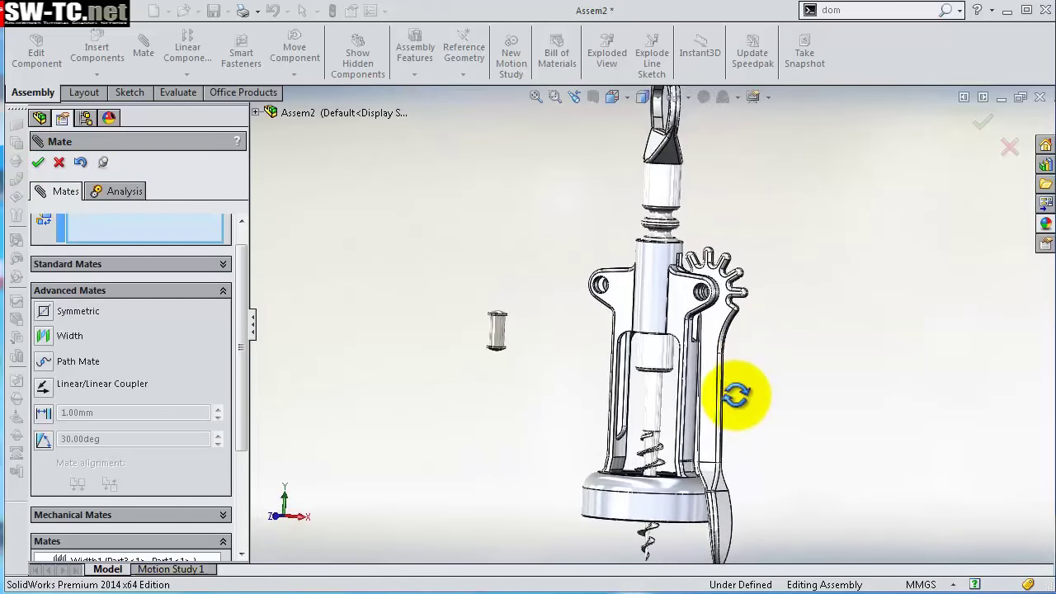
- Close the Mate panel and swing the lever around its pivot
click(37, 164)
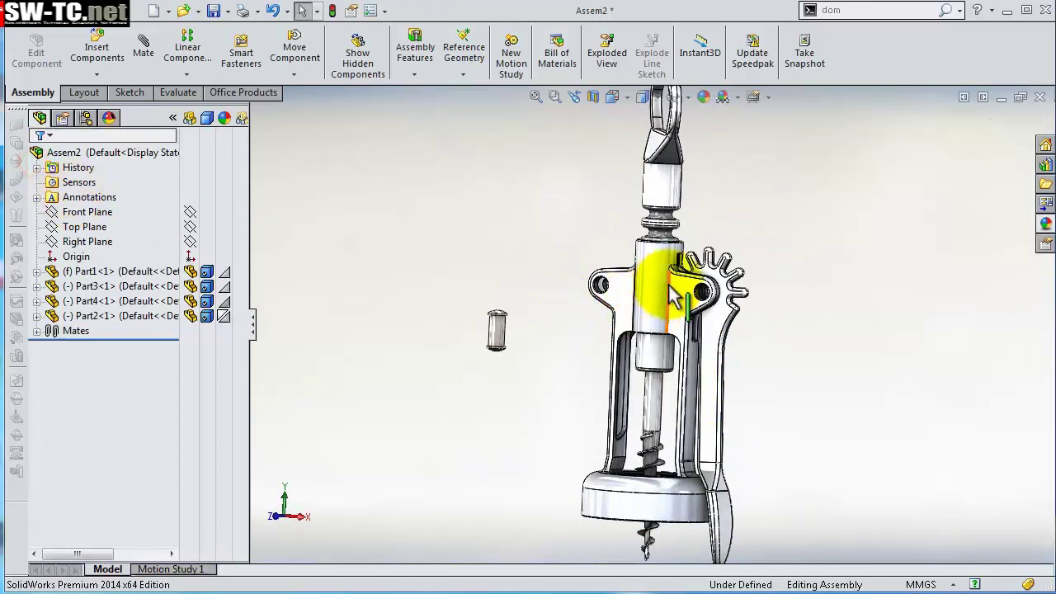
middle_drag(672, 294, 704, 304)
mouse_move(704, 304)
mouse_down()
mouse_move(743, 341)
mouse_move(754, 255)
mouse_move(712, 235)
mouse_move(732, 363)
mouse_move(749, 354)
mouse_up()
scroll(632, 349, down, 3)
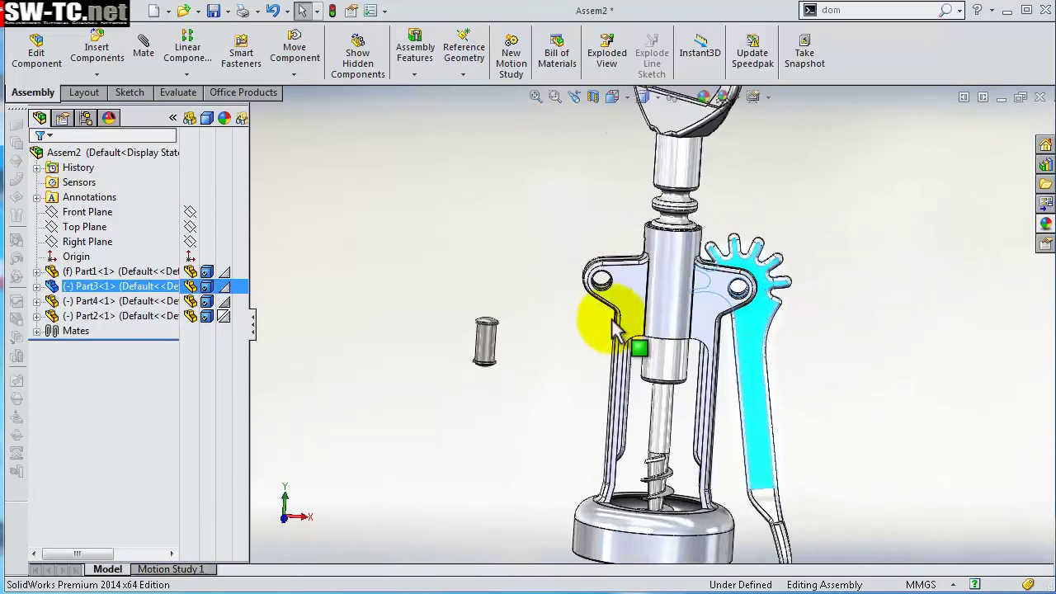
scroll(577, 346, down, 2)
click(539, 330)
- Drag the Part4 pin into the gear pivot hole and select its end face
mouse_move(463, 351)
mouse_down()
mouse_move(866, 258)
mouse_move(801, 265)
mouse_up()
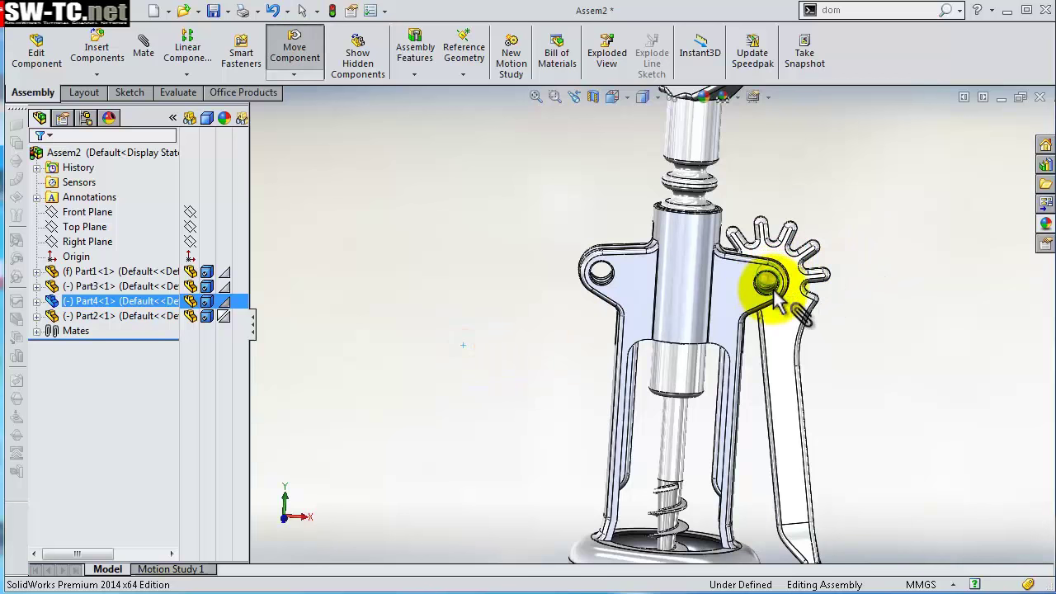
drag(776, 299, 771, 285)
click(887, 240)
mouse_move(887, 239)
middle_down()
mouse_move(799, 248)
mouse_move(814, 294)
mouse_move(825, 295)
mouse_move(759, 288)
mouse_move(836, 228)
mouse_move(697, 301)
mouse_move(691, 316)
middle_up()
scroll(848, 267, down, 5)
scroll(758, 288, down, 3)
scroll(723, 279, down, 2)
scroll(766, 278, down, 2)
click(690, 316)
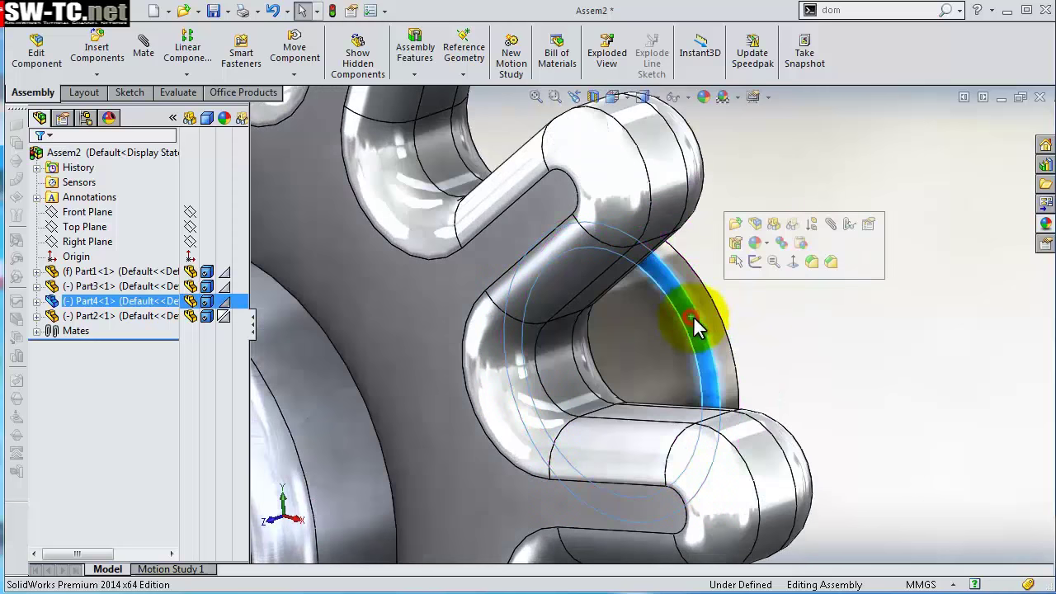
- Start a Width mate using the pin's two end faces as width references
click(832, 224)
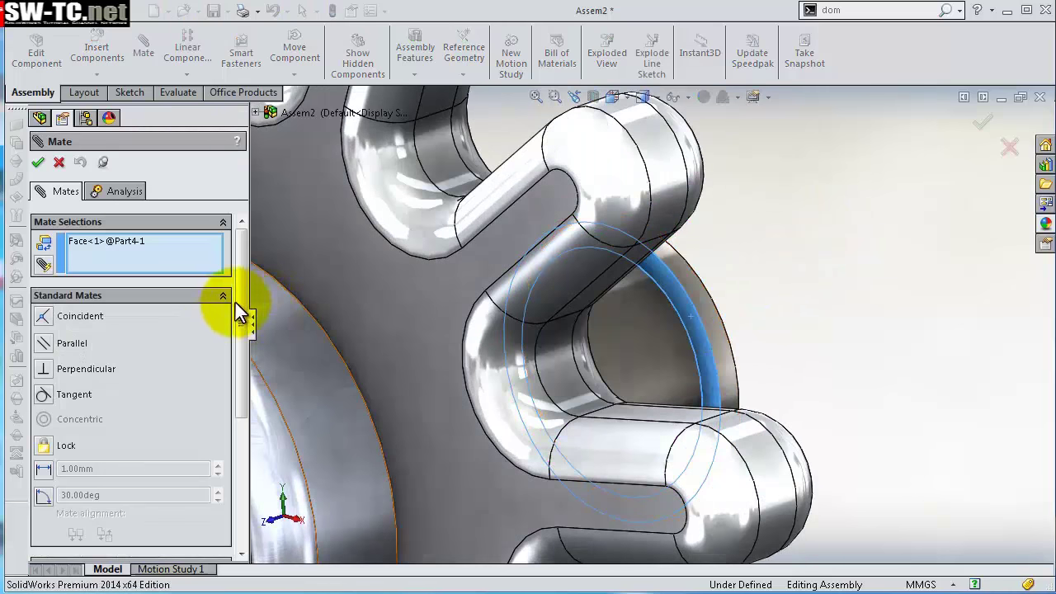
scroll(228, 412, down, 5)
scroll(229, 421, down, 1)
click(220, 351)
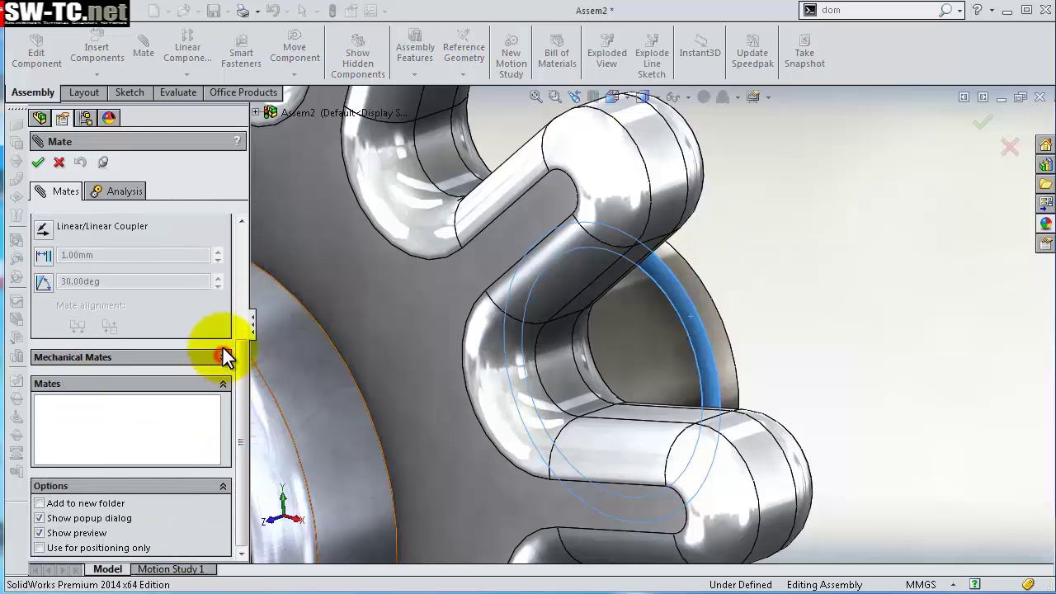
scroll(112, 300, up, 2)
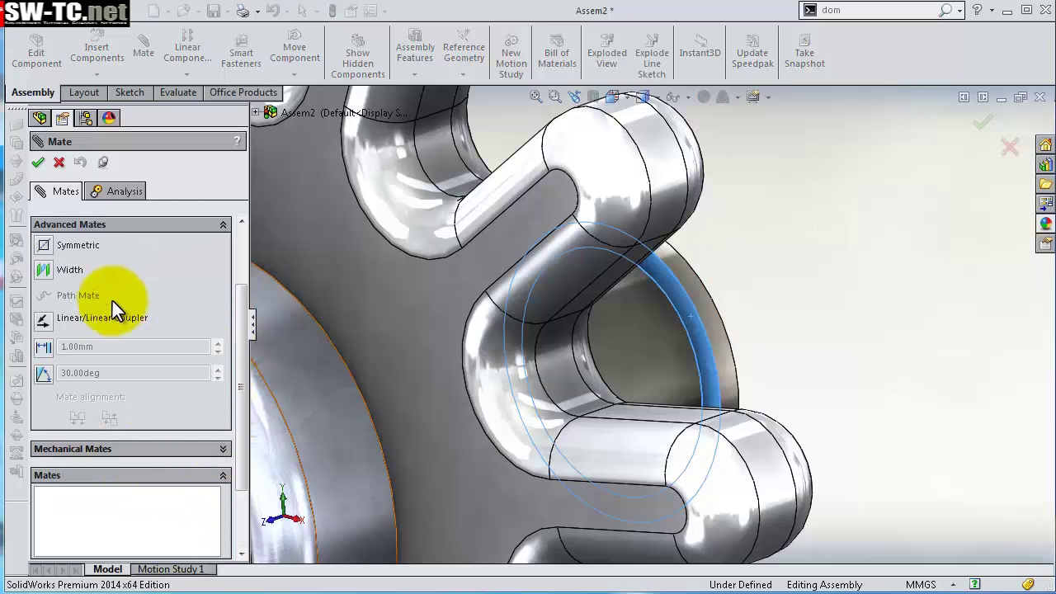
click(48, 272)
drag(238, 300, 237, 242)
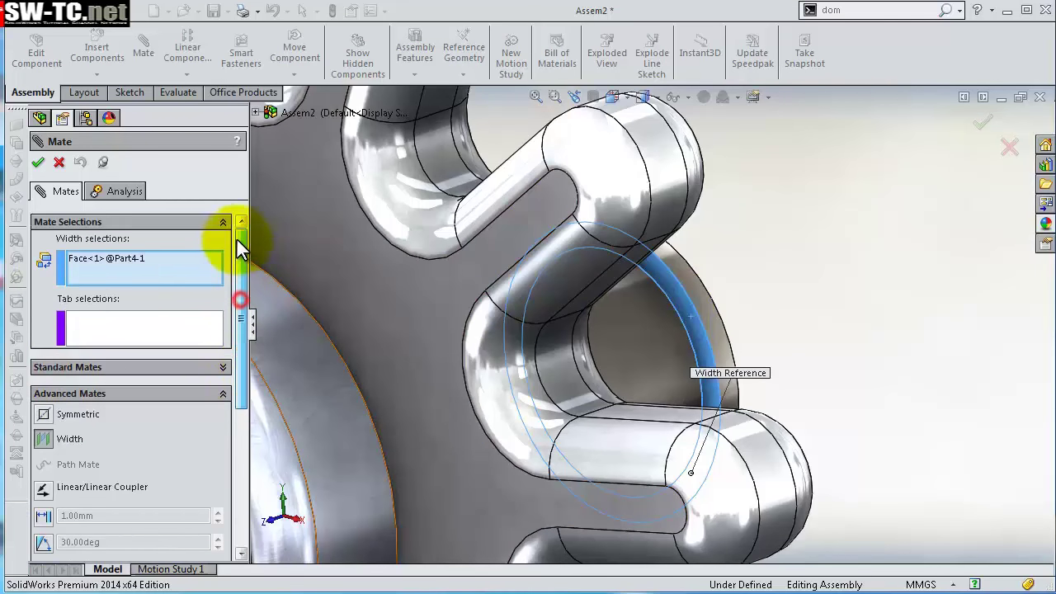
scroll(723, 278, up, 3)
mouse_move(689, 304)
middle_down()
mouse_move(689, 325)
mouse_move(640, 351)
mouse_move(907, 292)
middle_up()
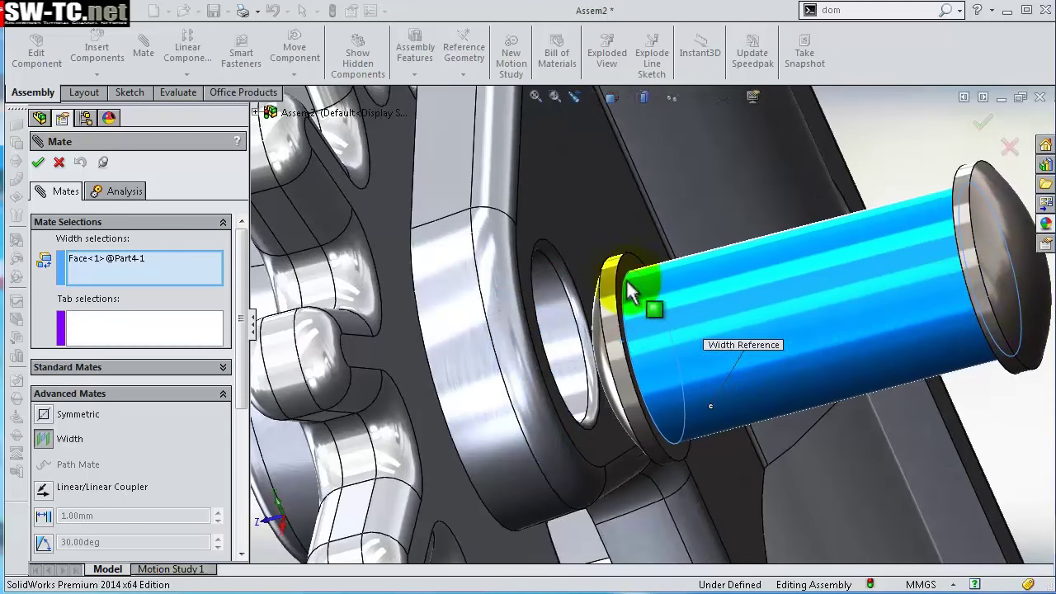
scroll(632, 288, down, 4)
click(645, 272)
- Set both lug faces as the tab references and accept the Width2 mate
scroll(462, 330, up, 2)
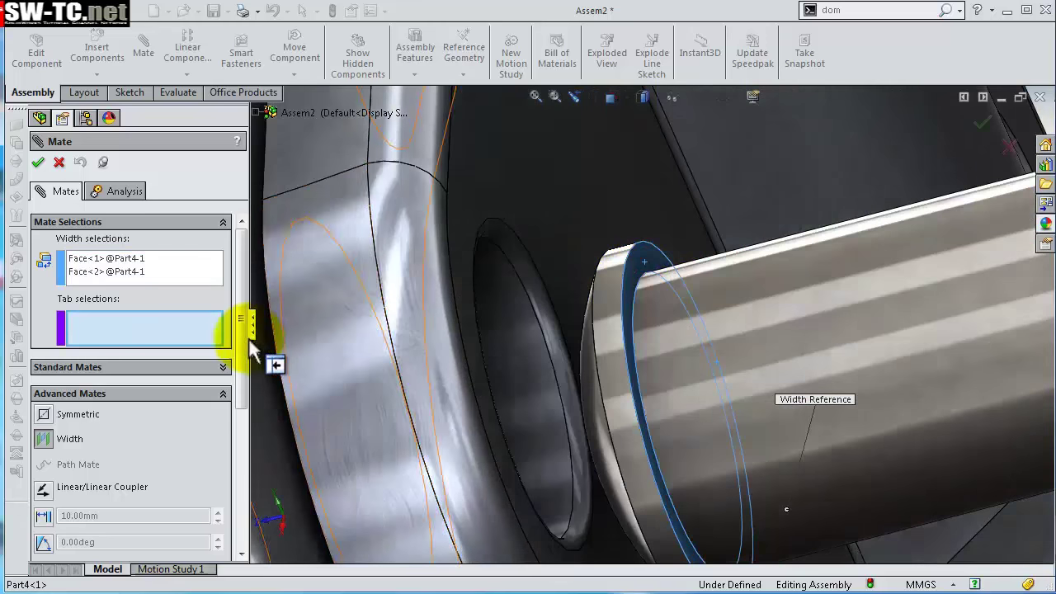
scroll(440, 337, up, 2)
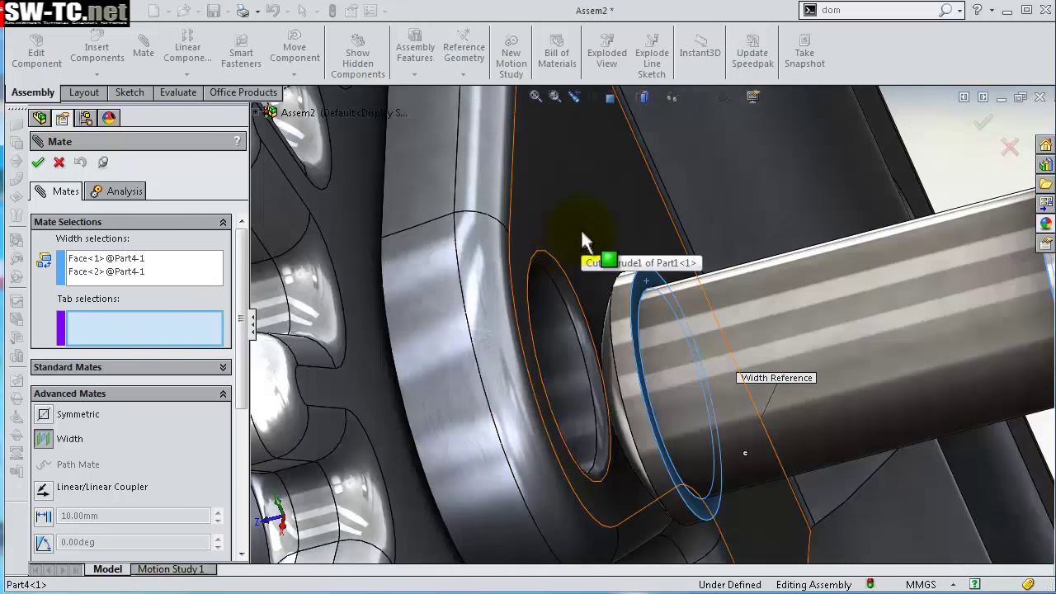
click(582, 235)
scroll(551, 249, up, 2)
middle_drag(546, 252, 355, 307)
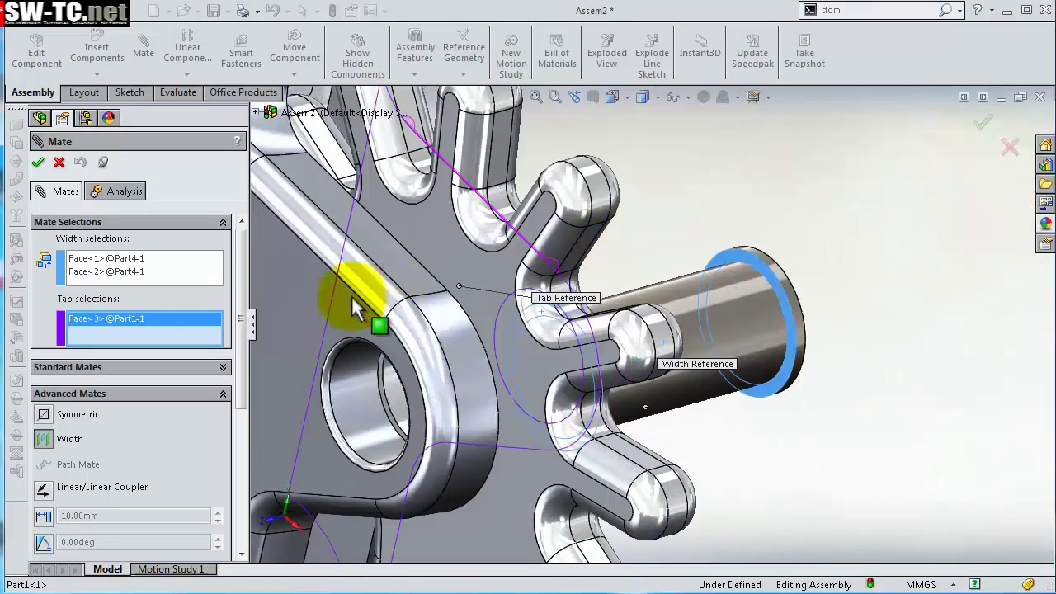
click(283, 306)
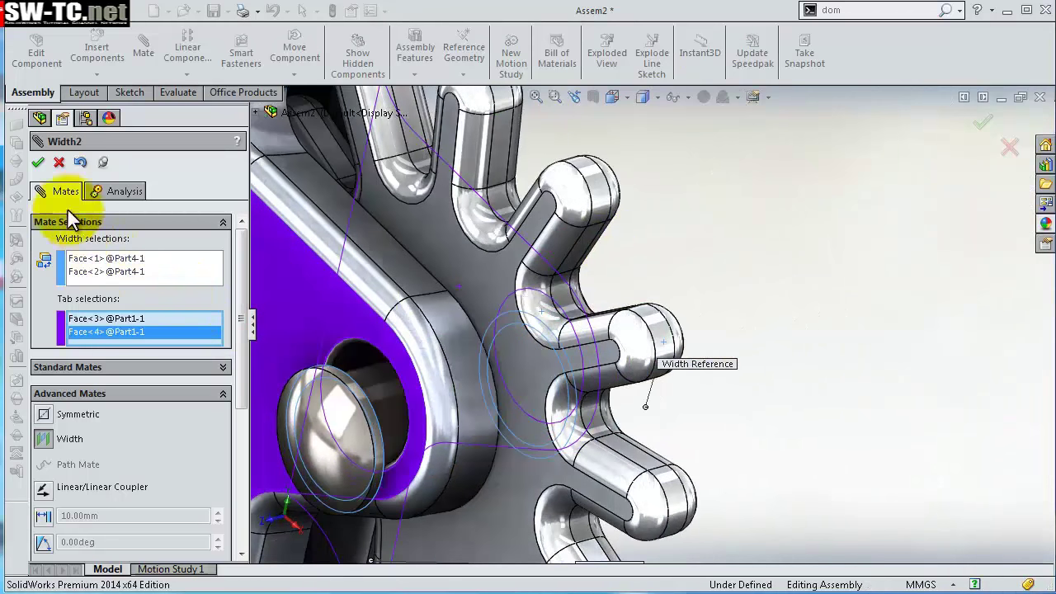
click(37, 162)
- Mate the pin's cylindrical face concentric with the body's pivot hole (Concentric3)
click(398, 402)
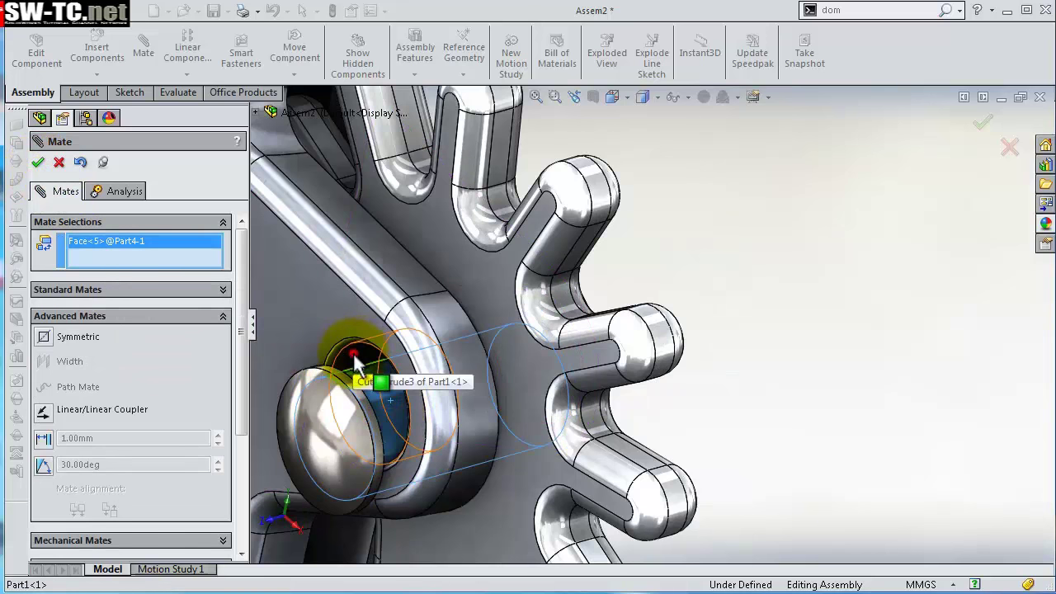
click(353, 353)
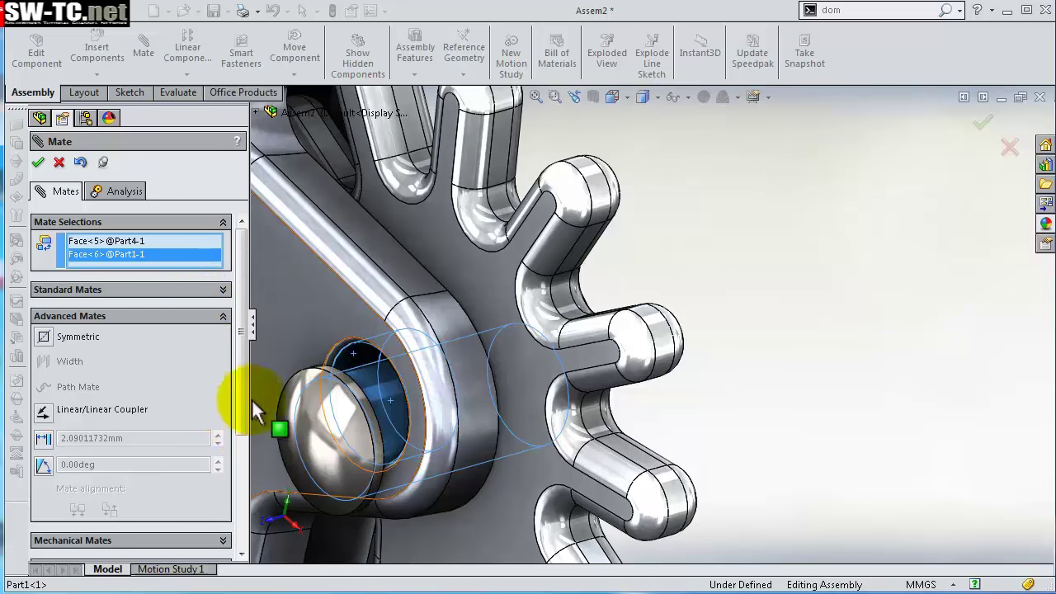
click(223, 287)
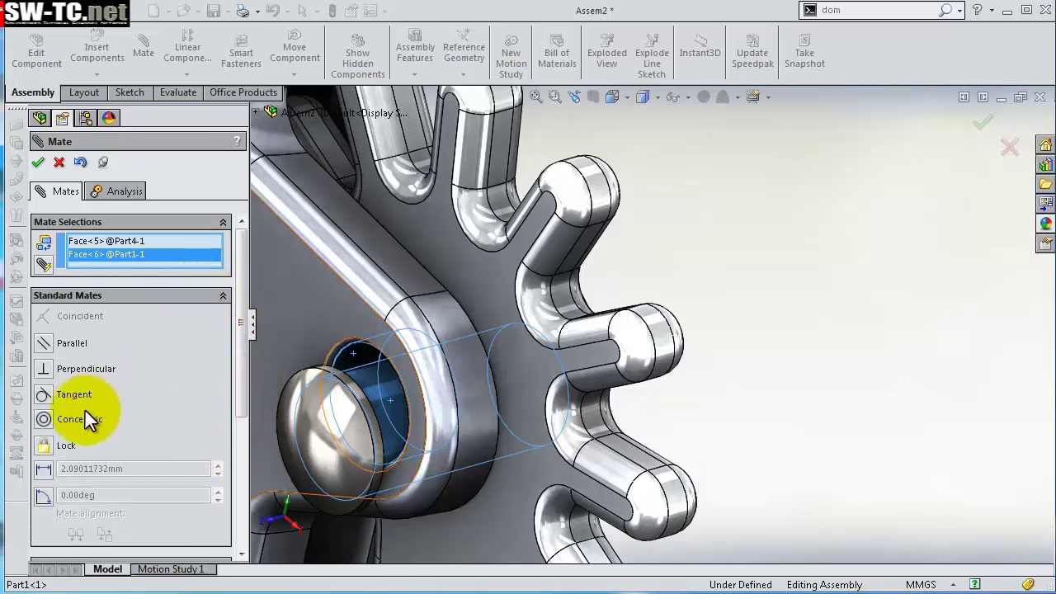
click(45, 419)
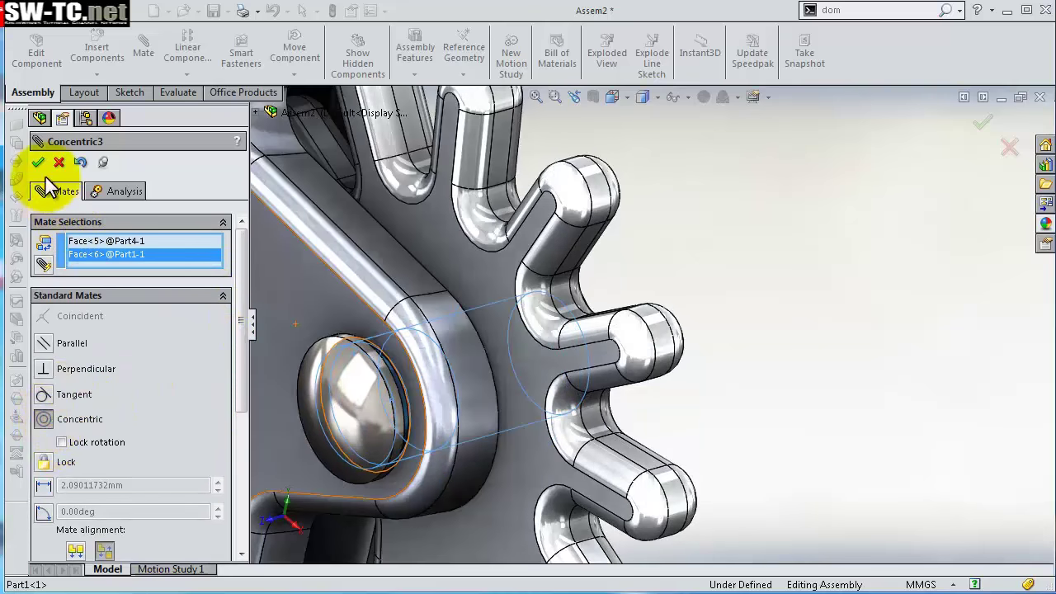
click(38, 162)
scroll(727, 363, up, 5)
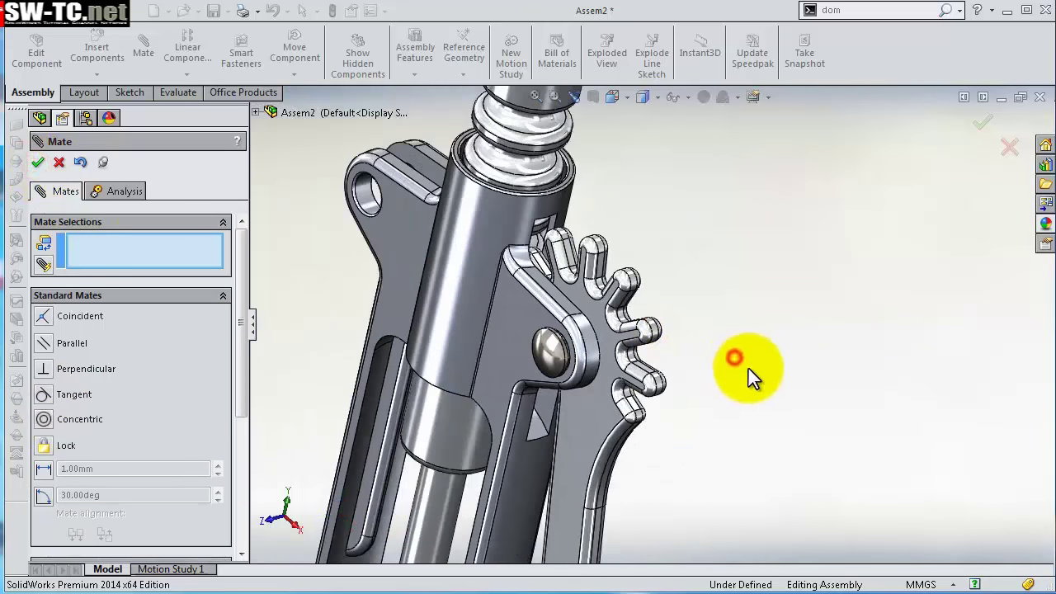
- Zoom out over the whole corkscrew and close the Mate PropertyManager
mouse_move(748, 369)
middle_down()
mouse_move(734, 308)
mouse_move(768, 426)
mouse_move(738, 342)
mouse_move(781, 308)
mouse_move(717, 365)
mouse_move(707, 349)
mouse_move(726, 358)
middle_up()
scroll(717, 365, up, 3)
scroll(663, 393, up, 2)
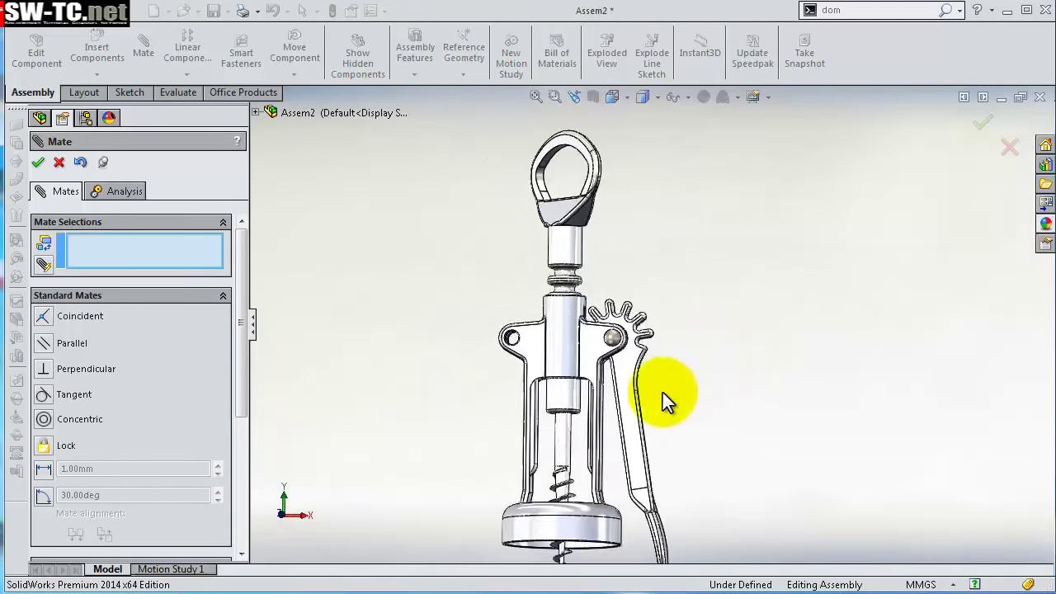
click(58, 163)
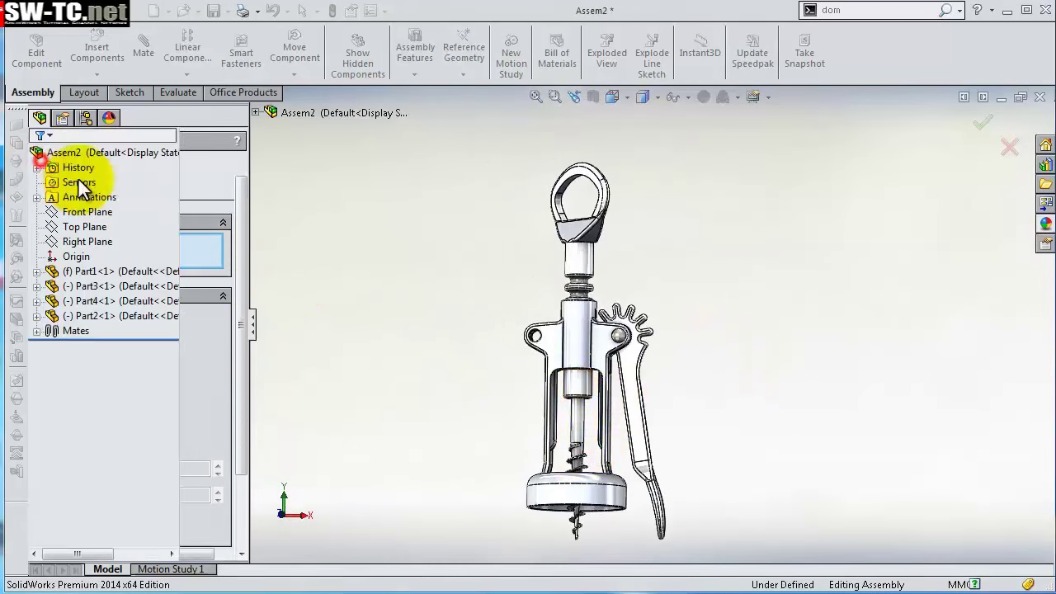
- Switch the assembly to Bottom view using the mouse gesture
mouse_move(528, 306)
middle_down()
mouse_move(509, 384)
mouse_move(518, 377)
mouse_move(509, 354)
mouse_move(466, 325)
middle_up()
right_drag(466, 325, 470, 386)
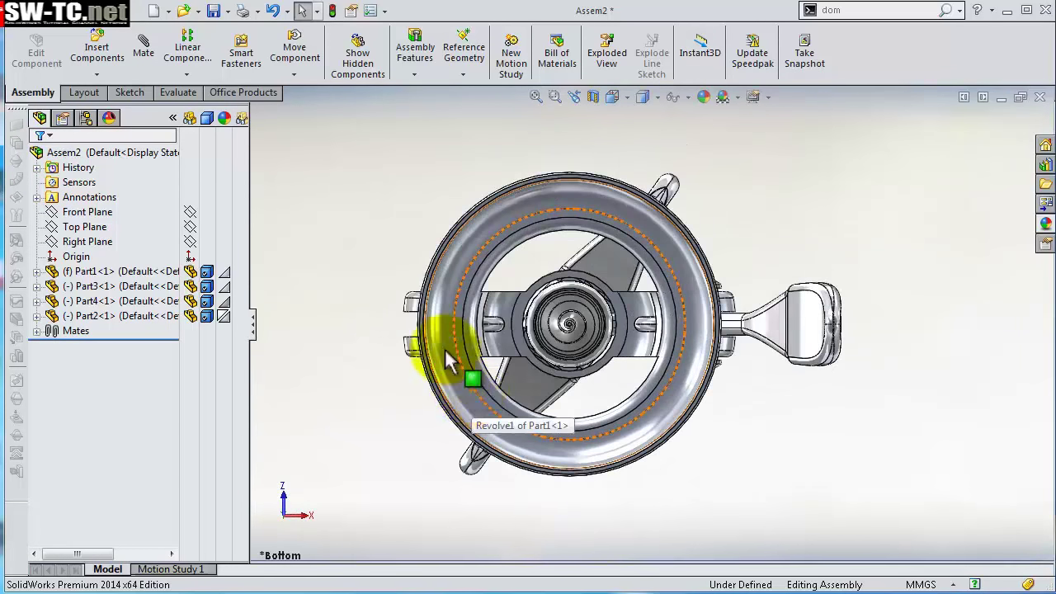
click(237, 219)
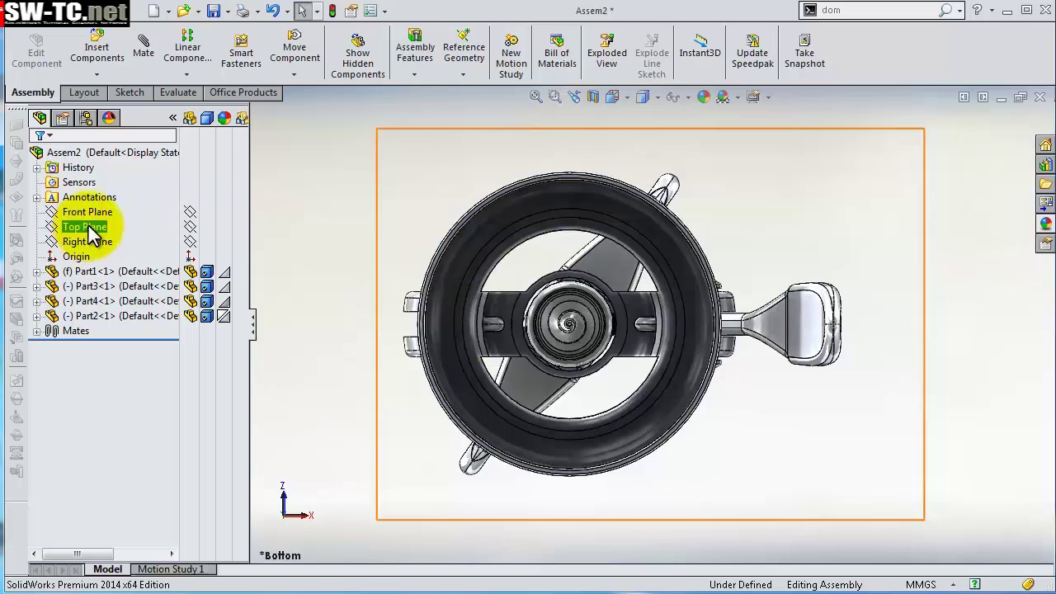
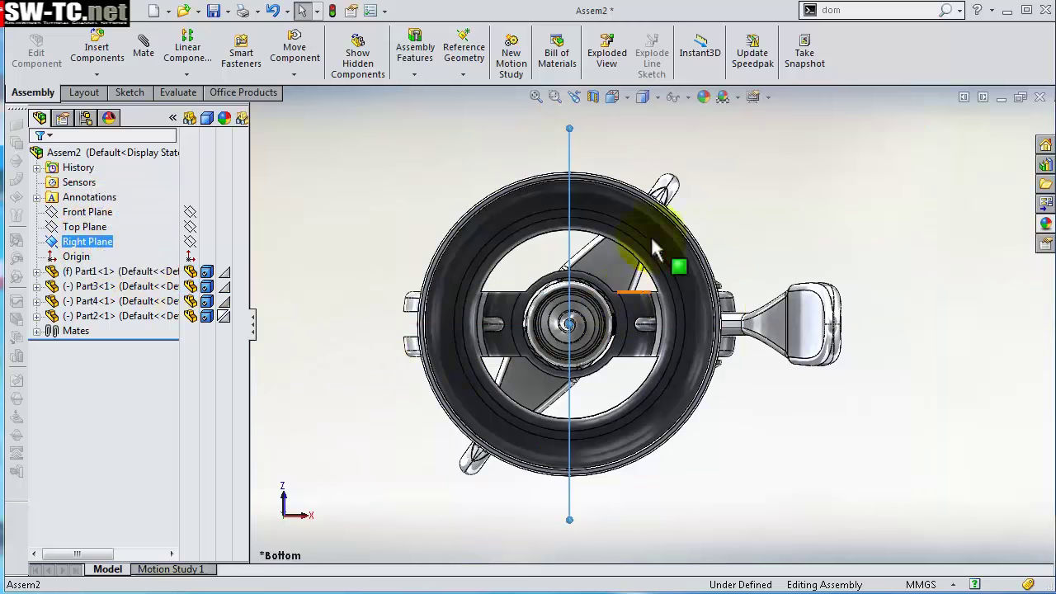
- Spin the screw part and orbit to view the corkscrew's full length
drag(670, 191, 730, 183)
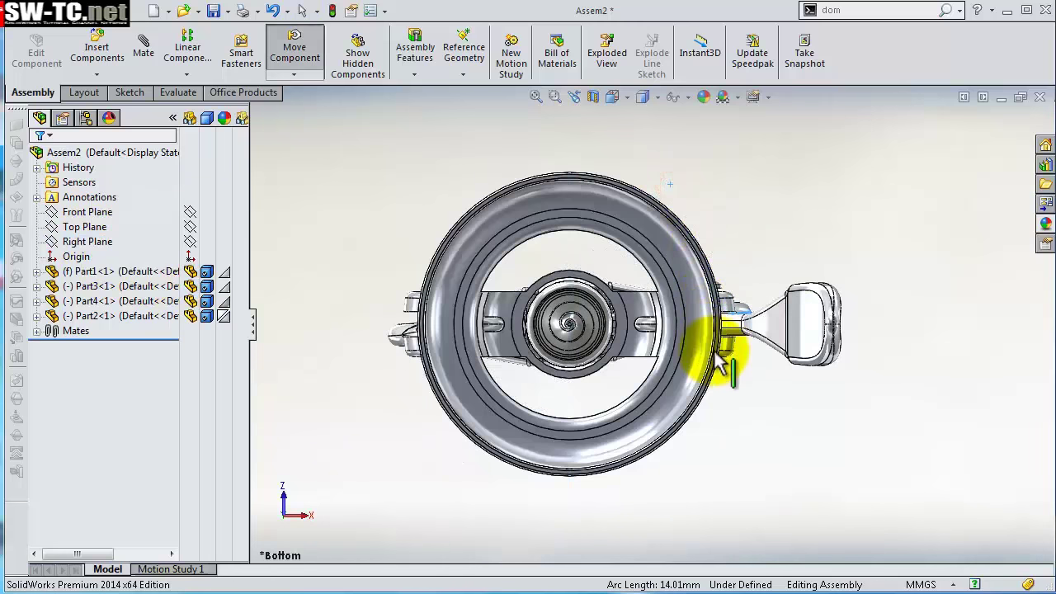
scroll(732, 176, up, 3)
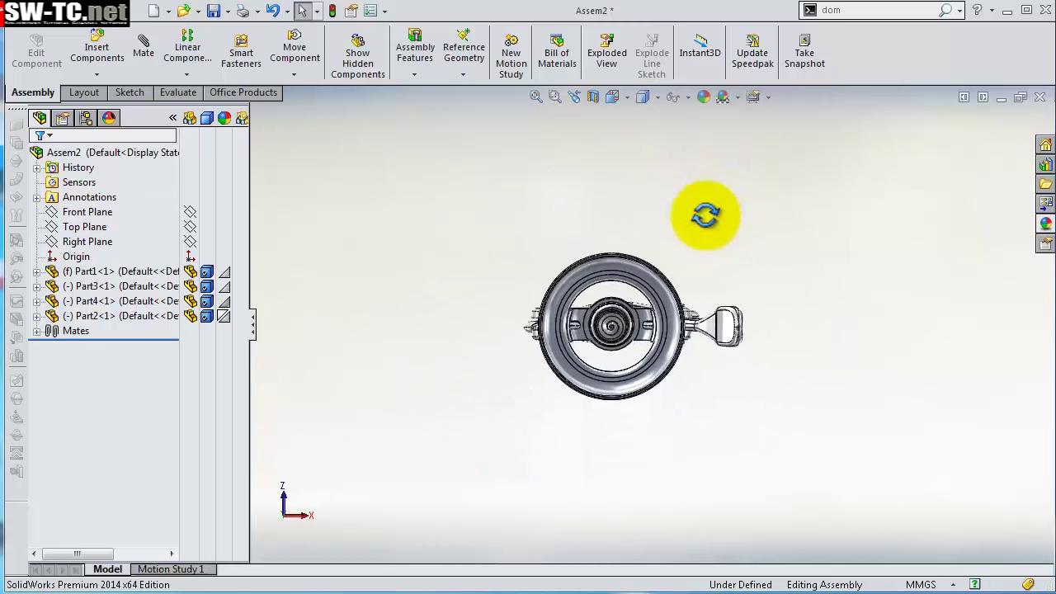
middle_drag(707, 212, 693, 423)
scroll(685, 363, up, 3)
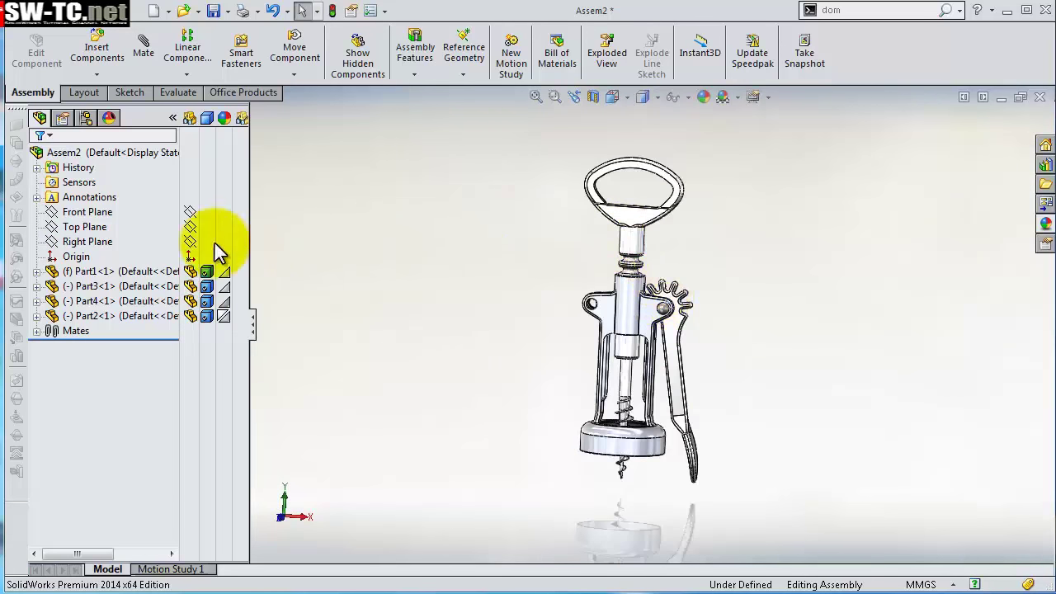
- Mirror the lever Part3-1 with its gear across the Right Plane
click(87, 241)
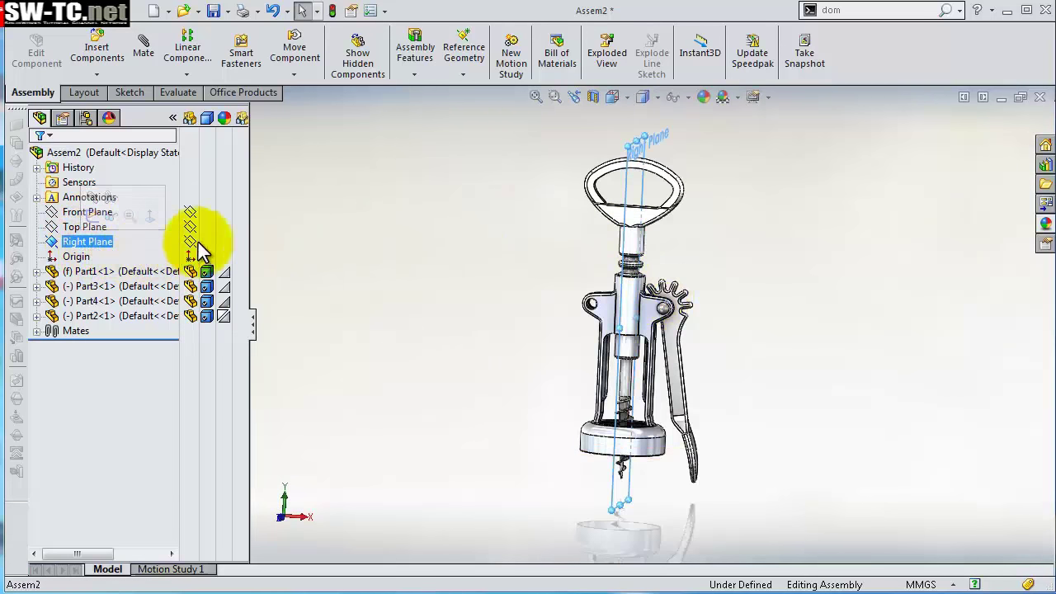
click(188, 74)
click(211, 175)
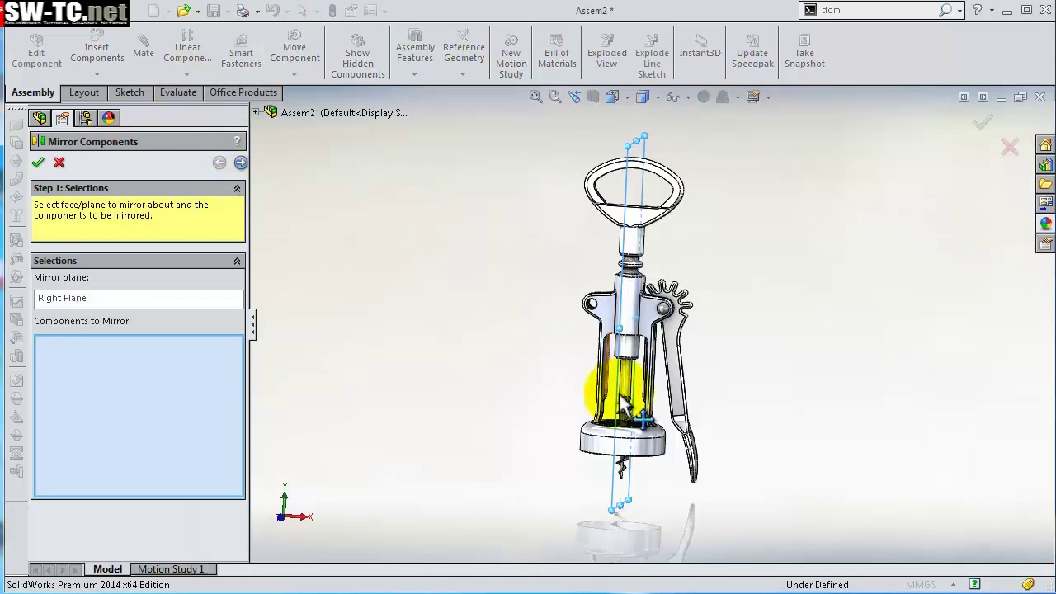
scroll(655, 376, down, 3)
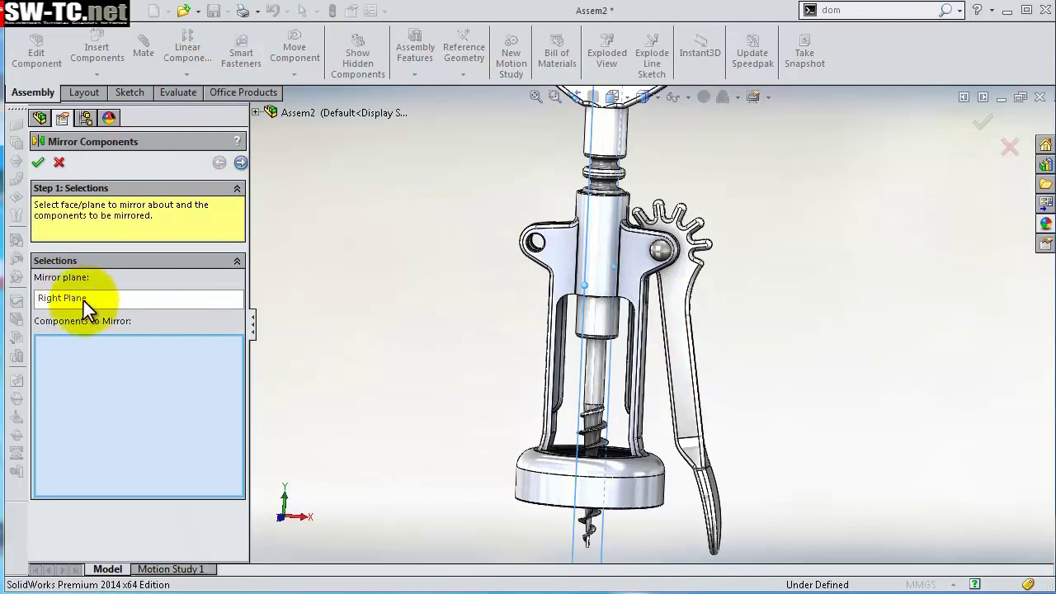
click(678, 295)
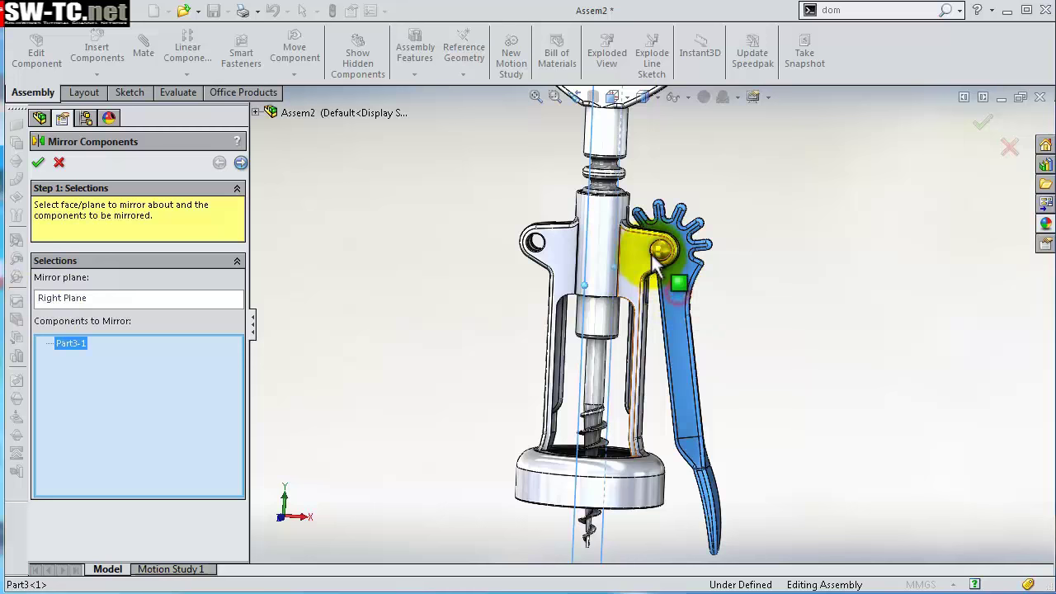
right_click(660, 252)
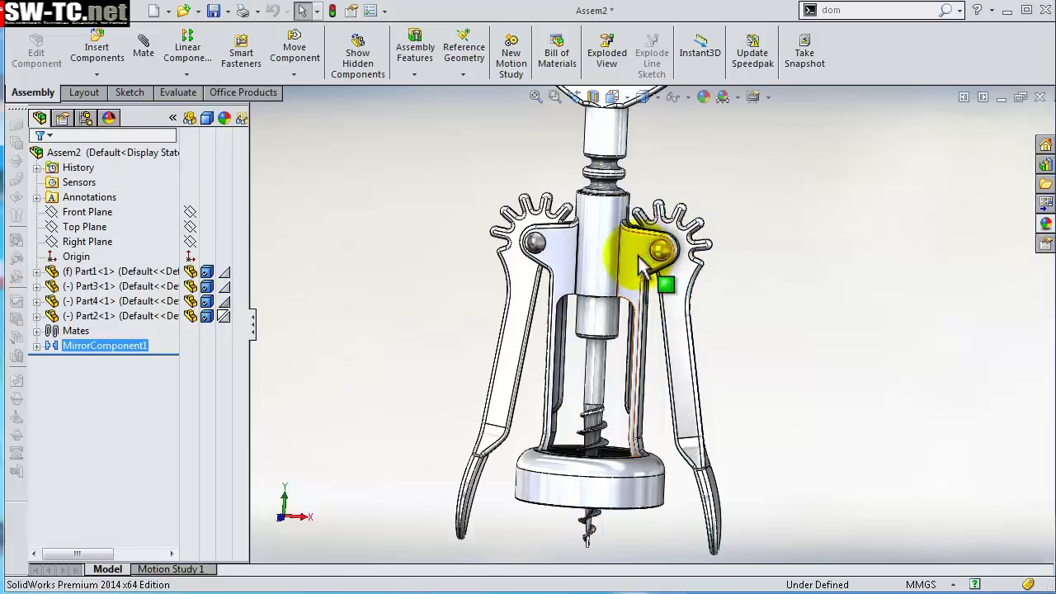
- Drag the mirrored lever to swing both levers open and closed together
click(404, 241)
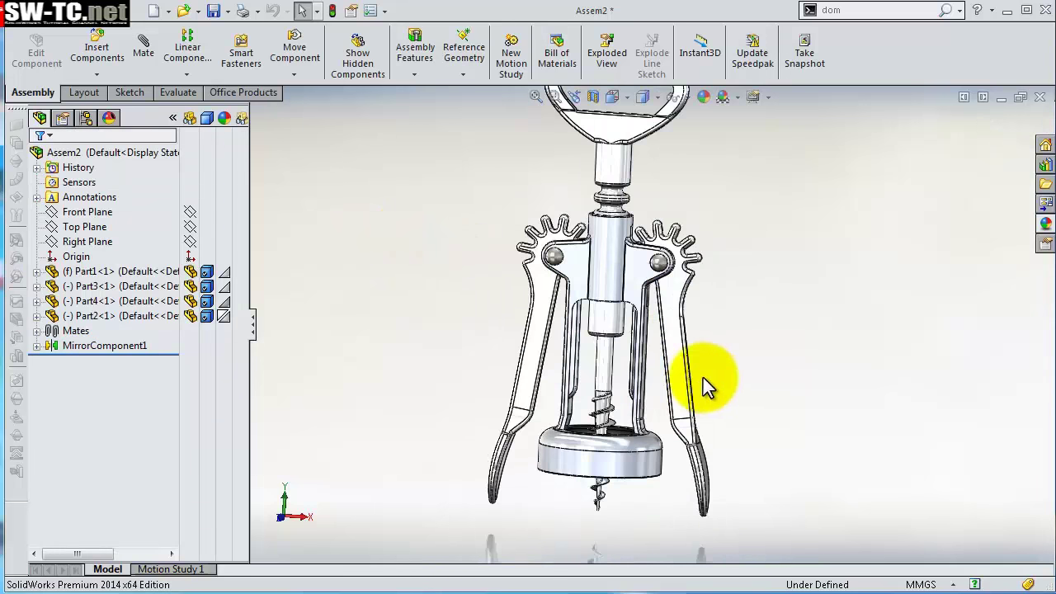
mouse_move(703, 378)
middle_down()
mouse_move(732, 390)
mouse_move(724, 370)
mouse_move(671, 342)
middle_up()
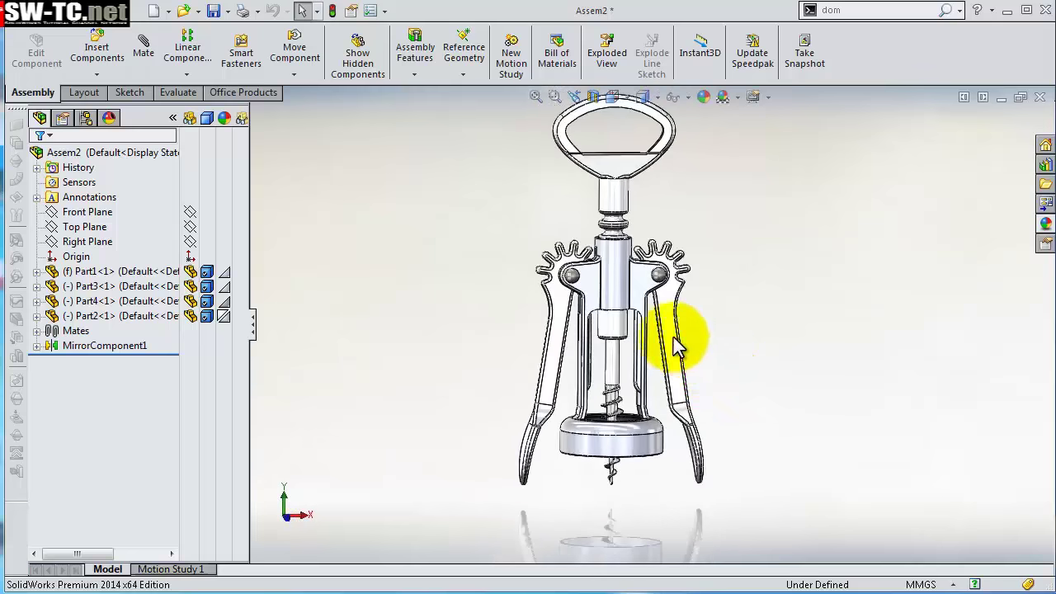
mouse_move(671, 334)
mouse_down()
mouse_move(712, 277)
mouse_move(671, 225)
mouse_move(648, 237)
mouse_move(684, 377)
mouse_move(702, 355)
mouse_move(693, 372)
mouse_move(666, 359)
mouse_move(723, 366)
mouse_up()
middle_drag(713, 360, 721, 263)
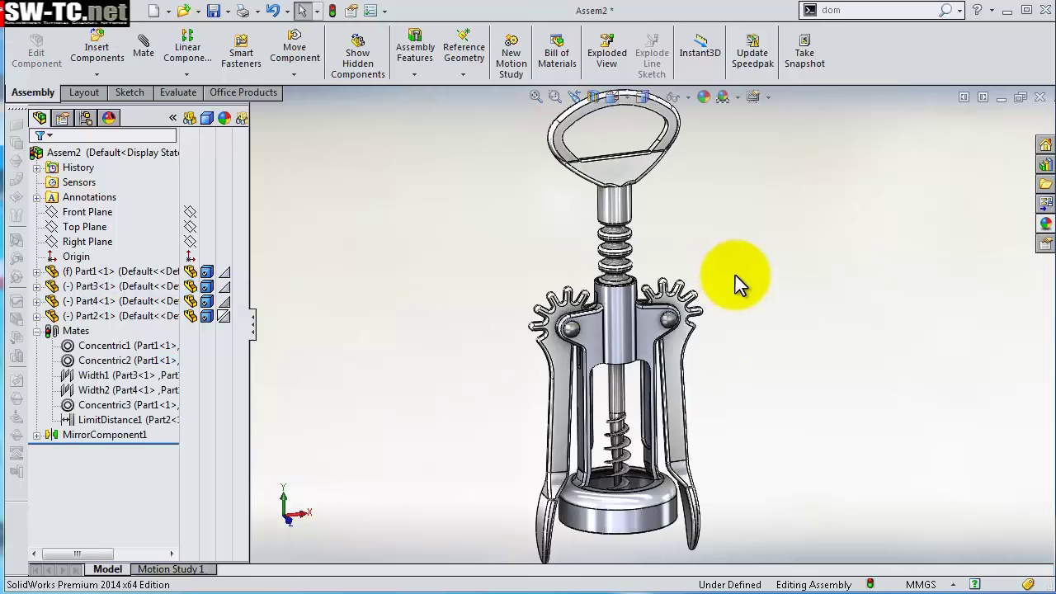
mouse_move(577, 355)
mouse_down()
mouse_move(553, 366)
mouse_move(522, 351)
mouse_move(566, 201)
mouse_move(684, 283)
mouse_move(577, 389)
mouse_move(532, 395)
mouse_move(554, 389)
mouse_move(555, 403)
mouse_move(766, 290)
mouse_up()
click(762, 289)
- View the corkscrew from the front and push the lever until it stops at the base
click(651, 326)
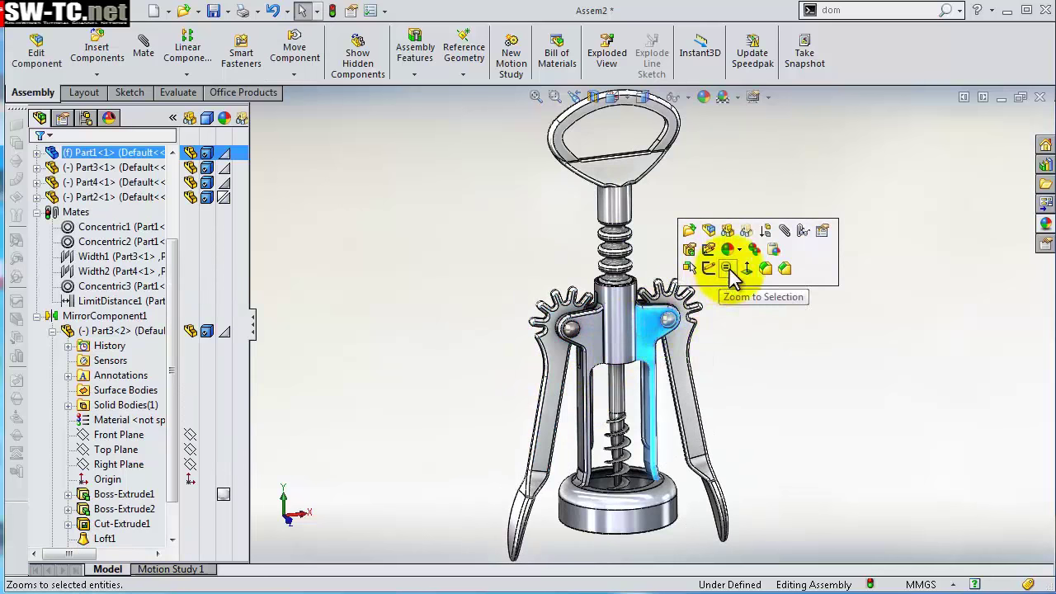
click(747, 270)
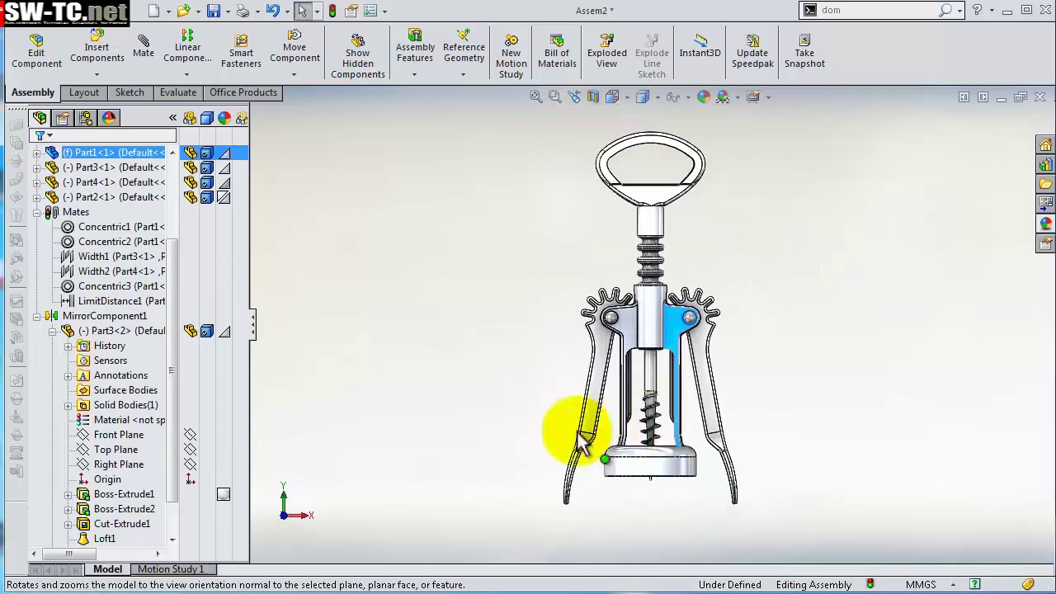
click(515, 405)
scroll(575, 462, down, 5)
scroll(641, 462, down, 1)
scroll(625, 377, up, 2)
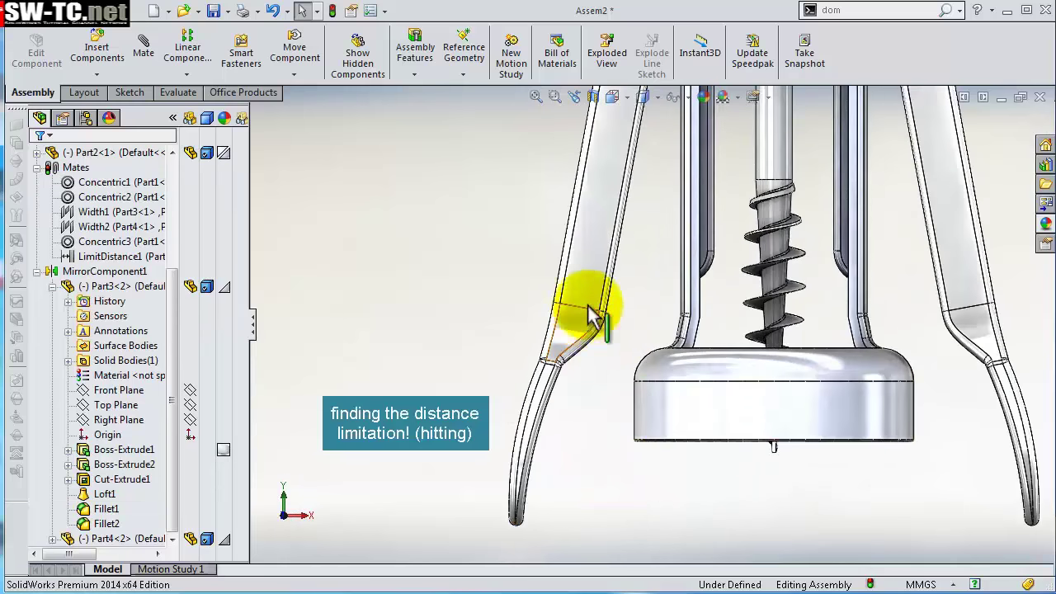
mouse_move(598, 279)
mouse_down()
mouse_move(632, 294)
mouse_move(639, 313)
mouse_up()
scroll(668, 380, down, 2)
scroll(669, 380, down, 2)
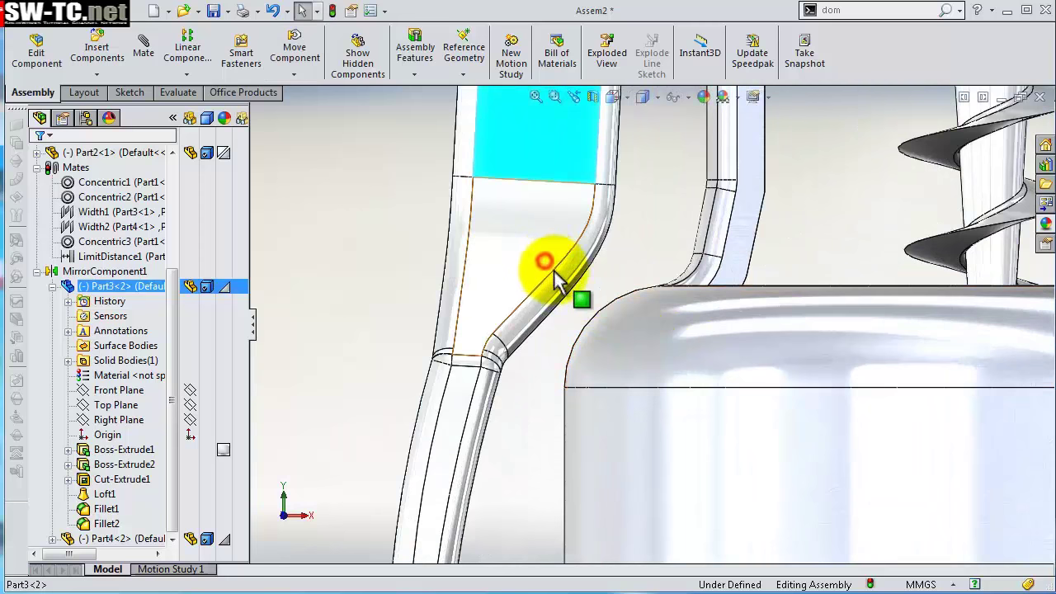
drag(554, 271, 606, 305)
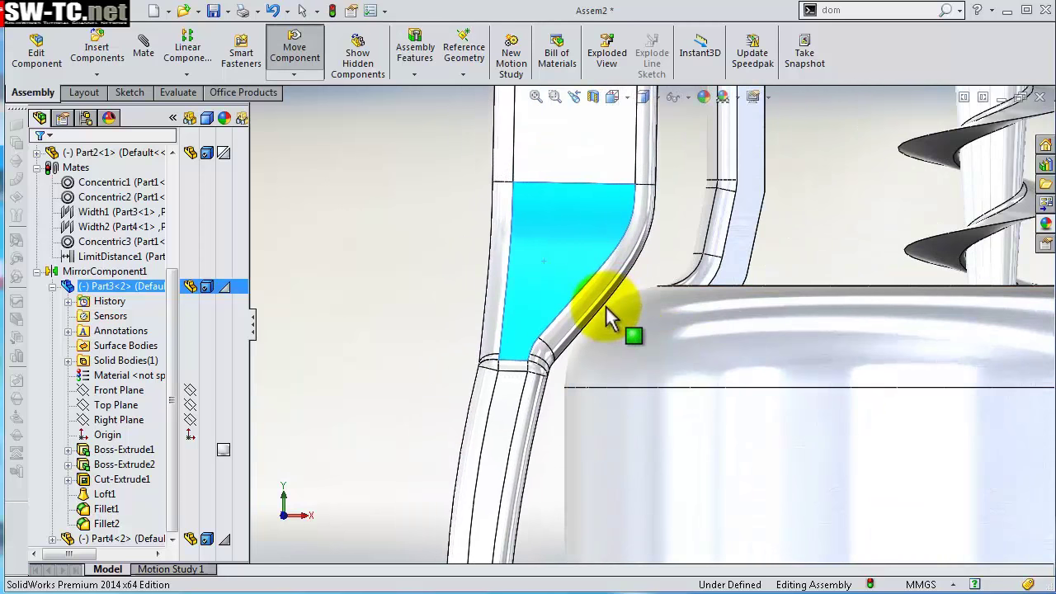
key(Escape)
- Zoom around the lever contact, then fit the whole corkscrew in view
scroll(630, 330, down, 2)
scroll(621, 297, down, 2)
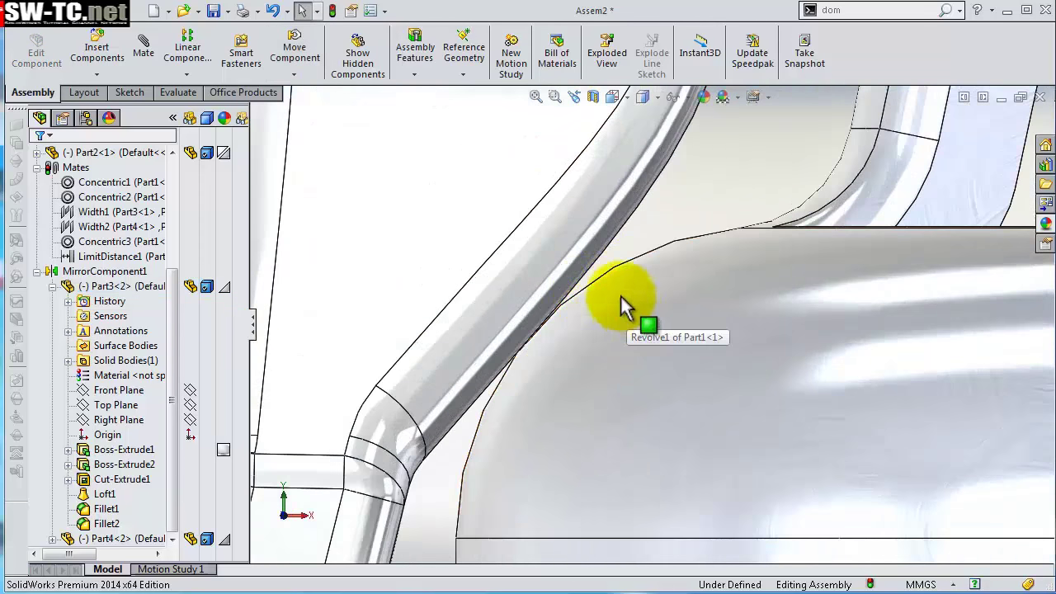
scroll(602, 297, down, 1)
scroll(707, 281, up, 2)
scroll(707, 278, up, 1)
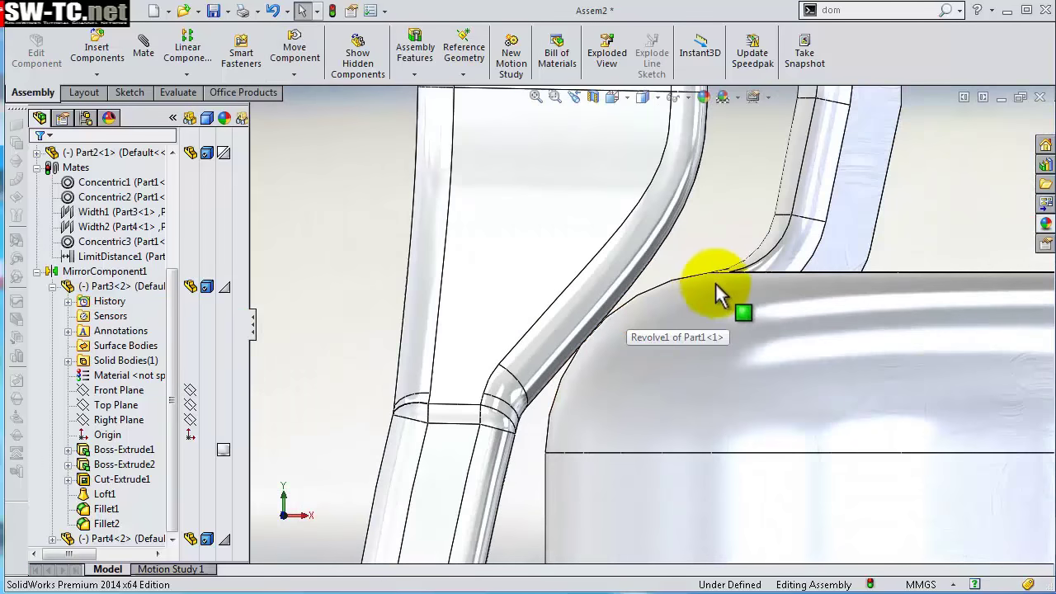
scroll(716, 283, down, 1)
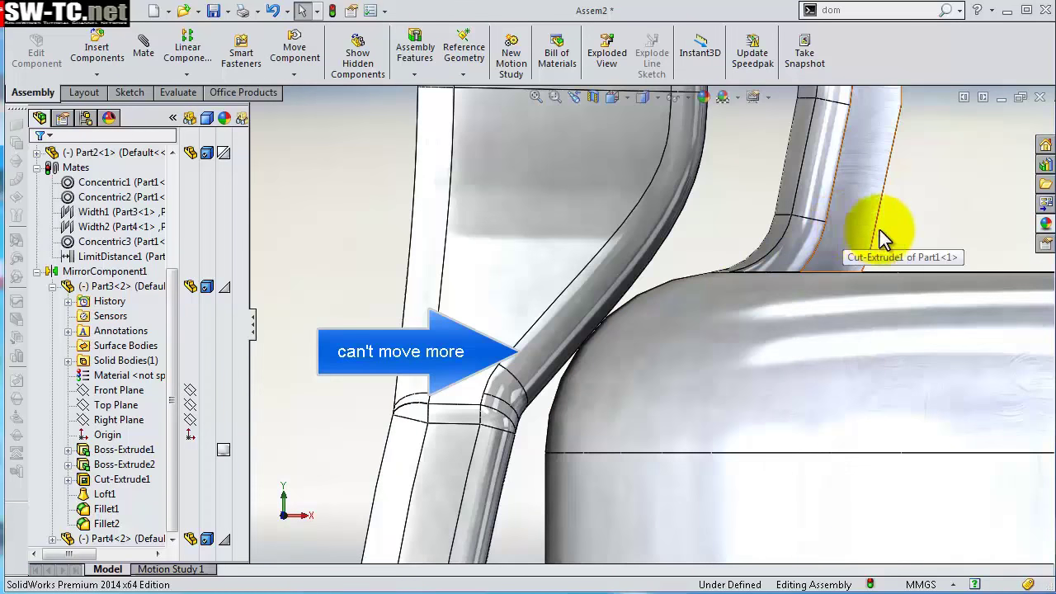
scroll(882, 234, up, 2)
scroll(882, 233, up, 2)
scroll(883, 235, up, 2)
scroll(801, 212, up, 1)
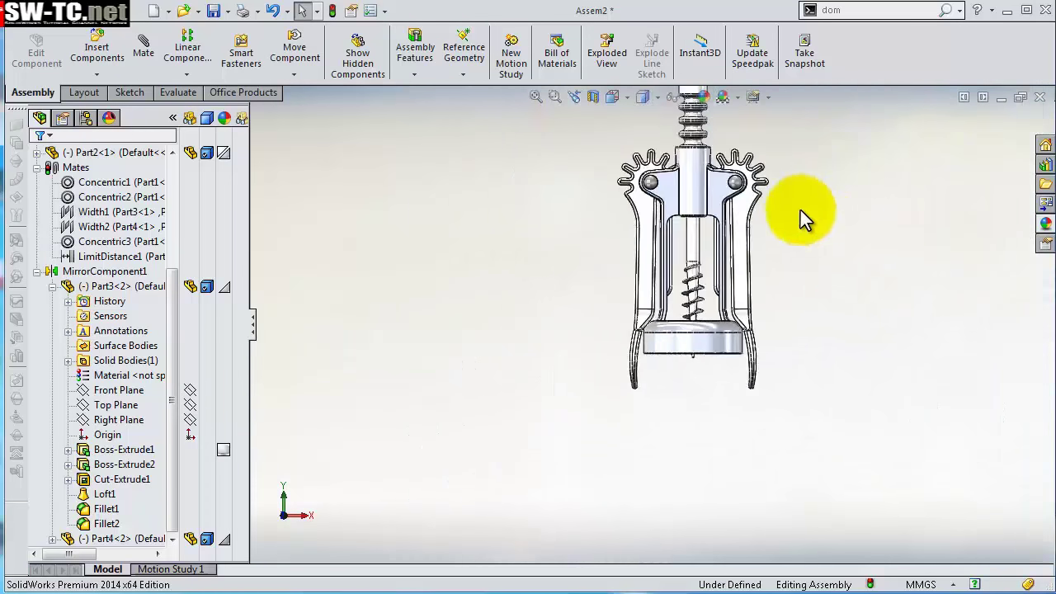
key(f)
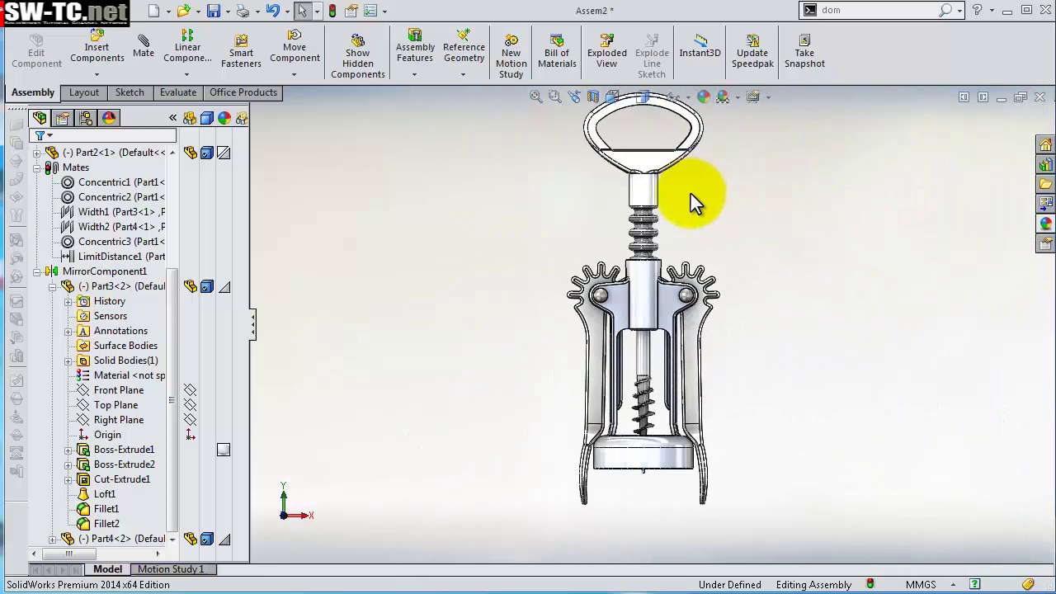
scroll(691, 194, up, 1)
drag(172, 301, 180, 181)
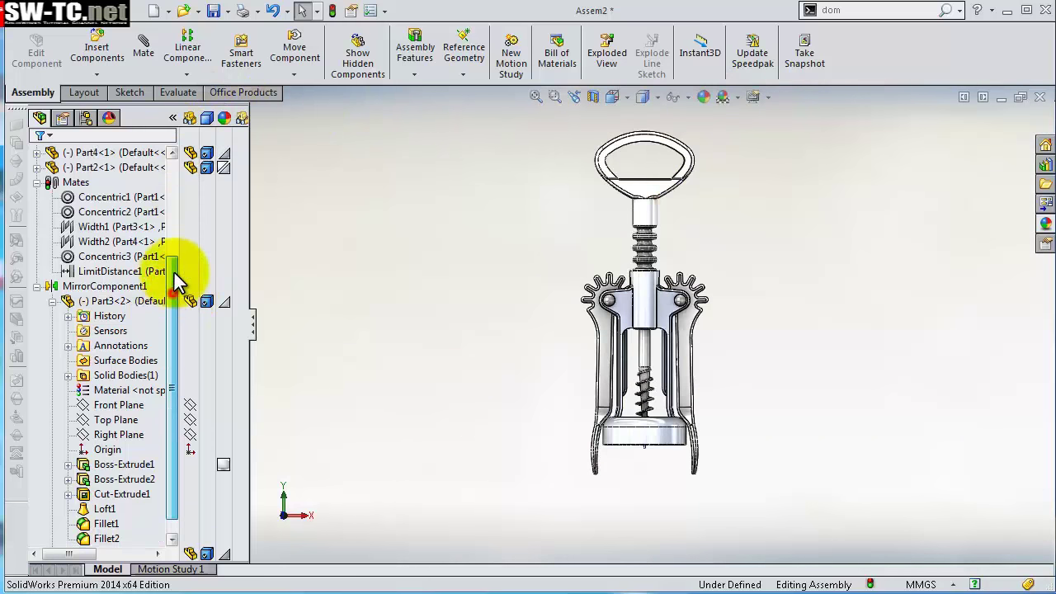
- Create a section view of the assembly cut along the Front Plane
click(66, 241)
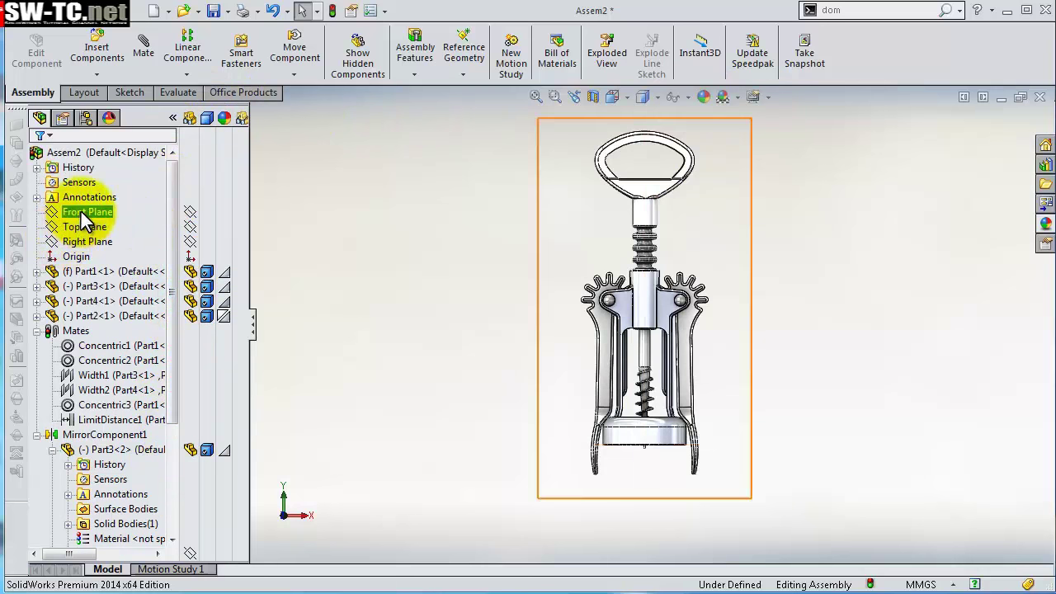
click(83, 216)
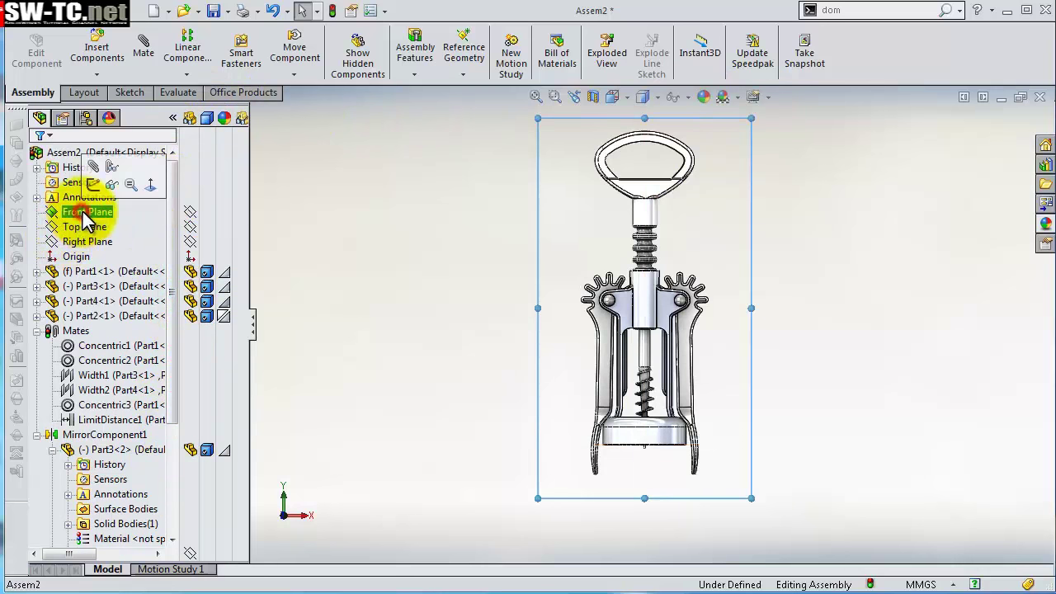
click(598, 97)
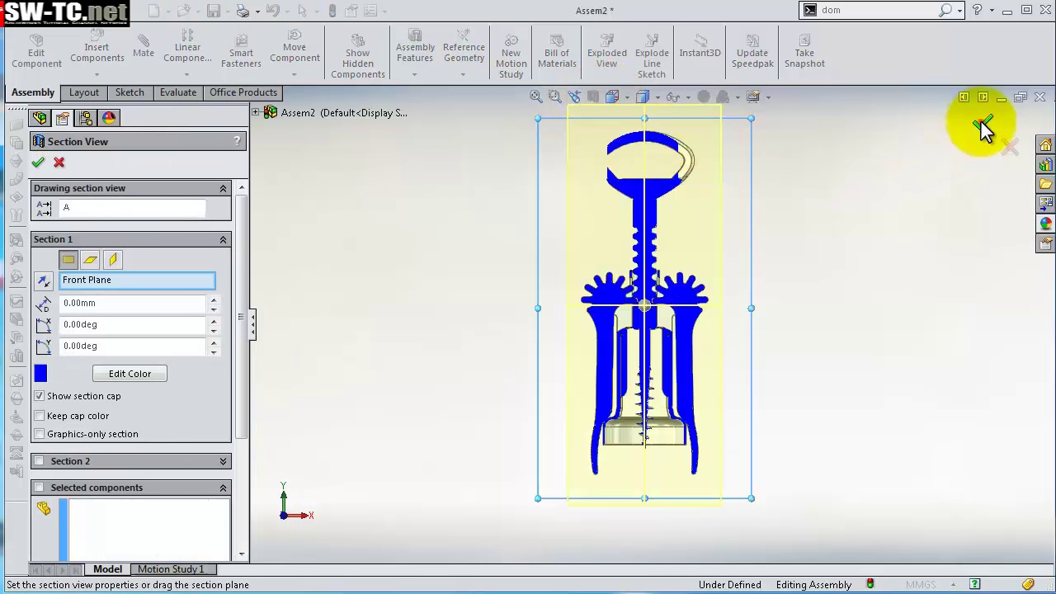
click(982, 125)
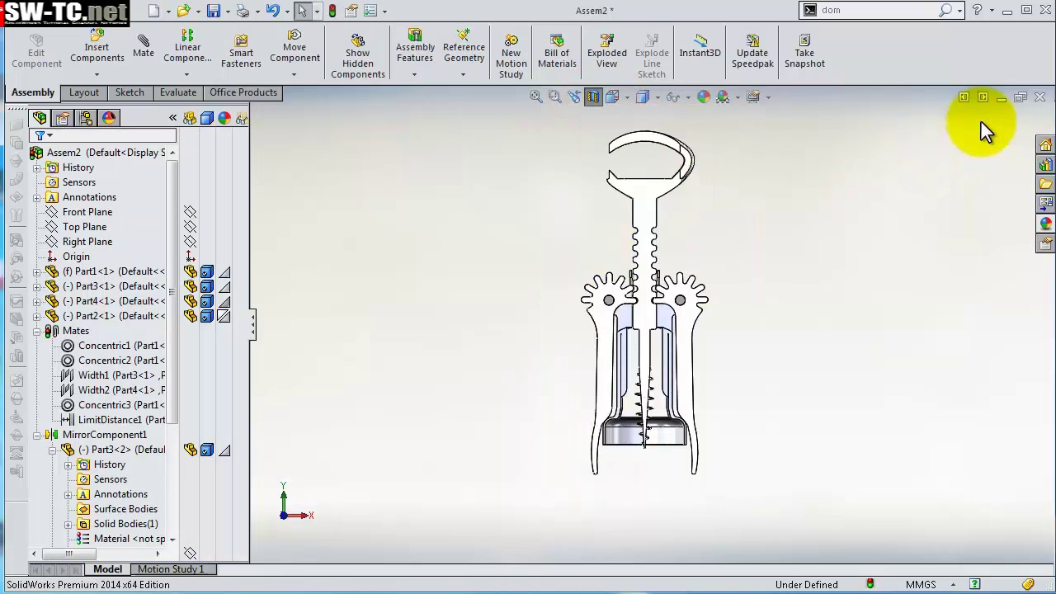
- Zoom and orbit in on the lever gear teeth meshing with the screw's rack
scroll(660, 294, down, 2)
scroll(618, 302, down, 2)
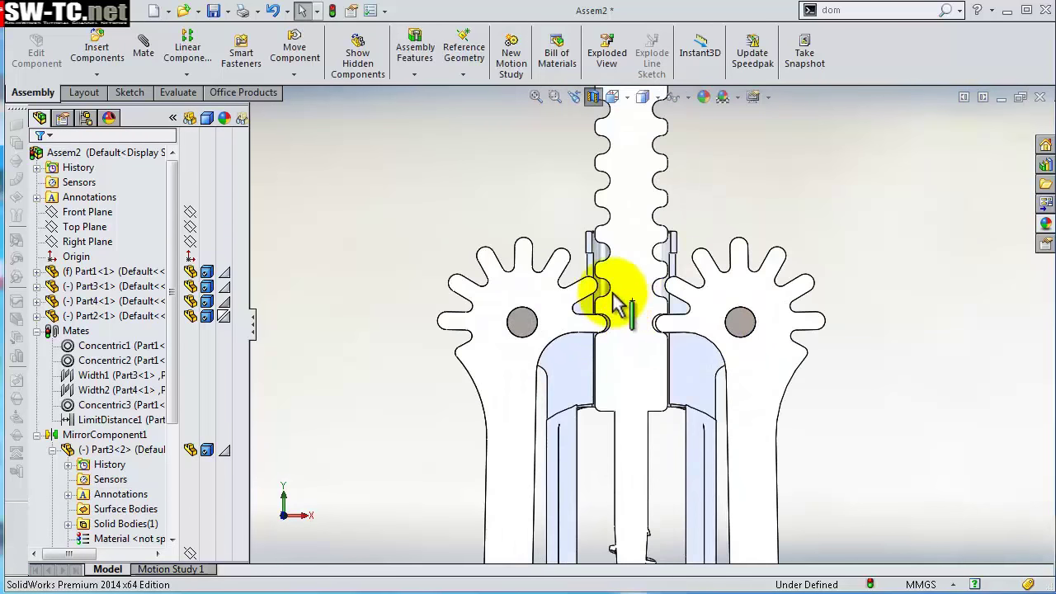
scroll(631, 319, down, 2)
scroll(635, 359, down, 3)
scroll(634, 358, down, 1)
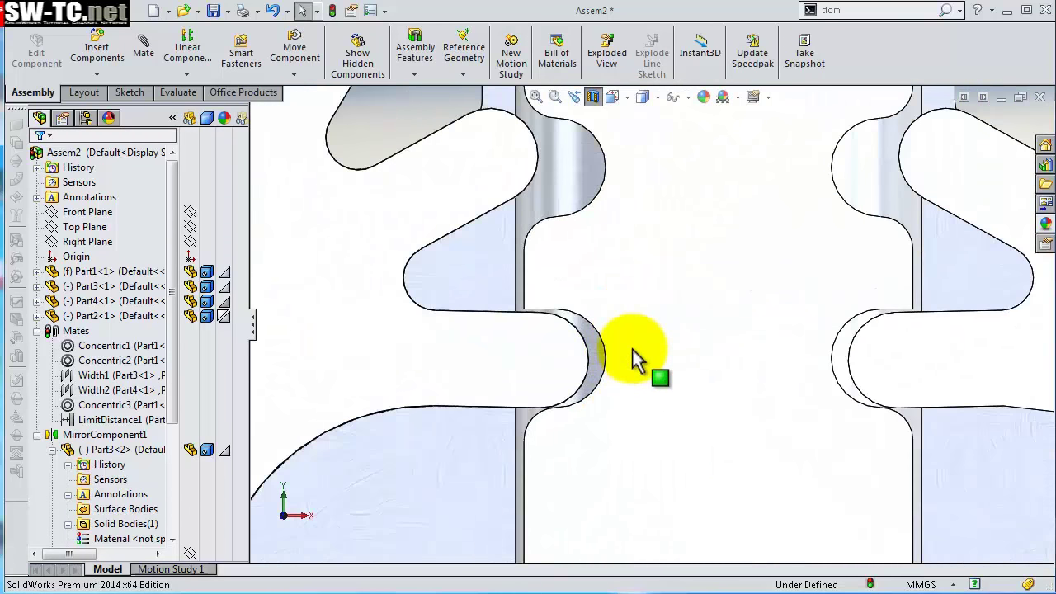
scroll(561, 355, down, 1)
scroll(560, 350, down, 1)
scroll(876, 368, up, 2)
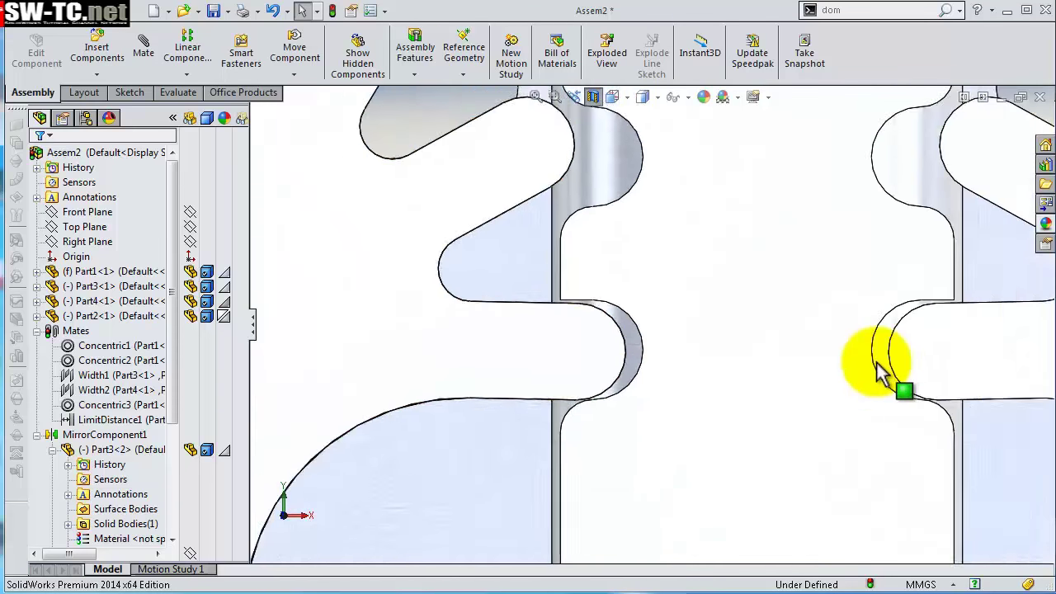
scroll(870, 363, up, 3)
middle_drag(985, 404, 962, 429)
scroll(737, 377, down, 2)
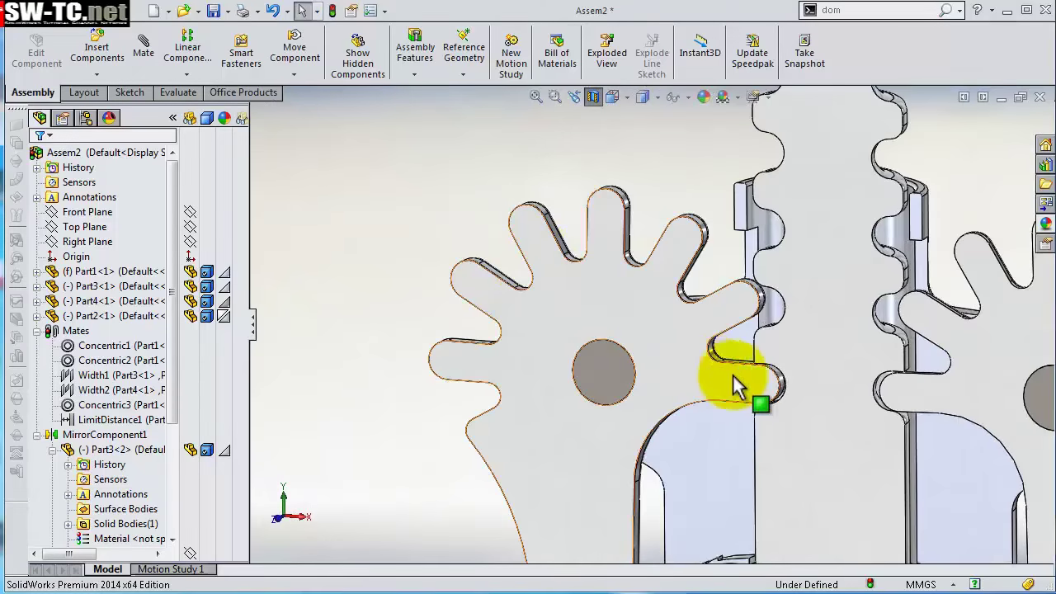
scroll(778, 372, down, 2)
scroll(768, 361, down, 1)
scroll(740, 355, down, 1)
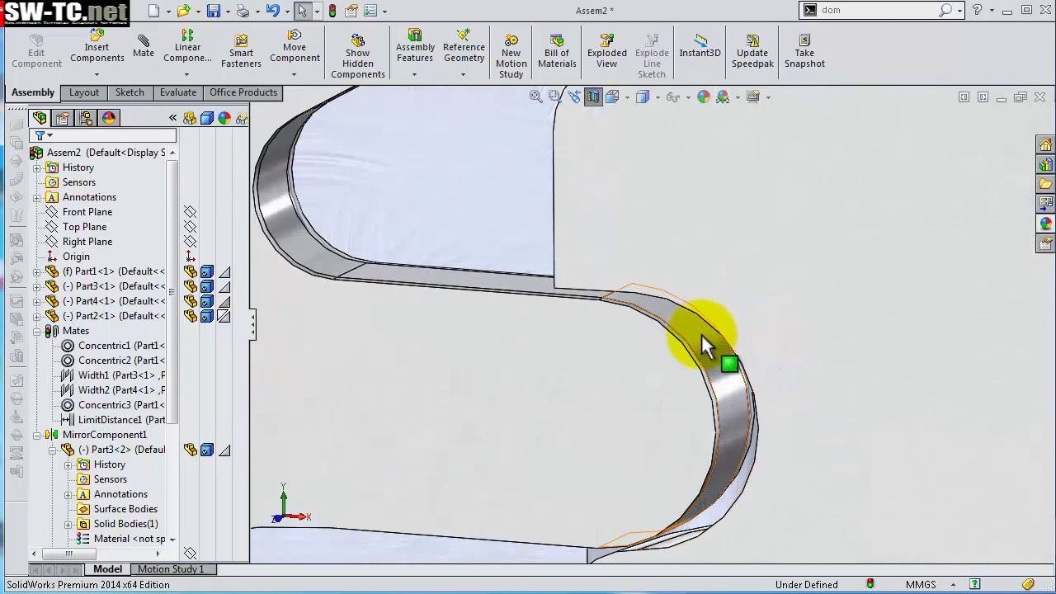
- Pick the mirrored lever's rounded tooth face and start a mate from it
click(695, 338)
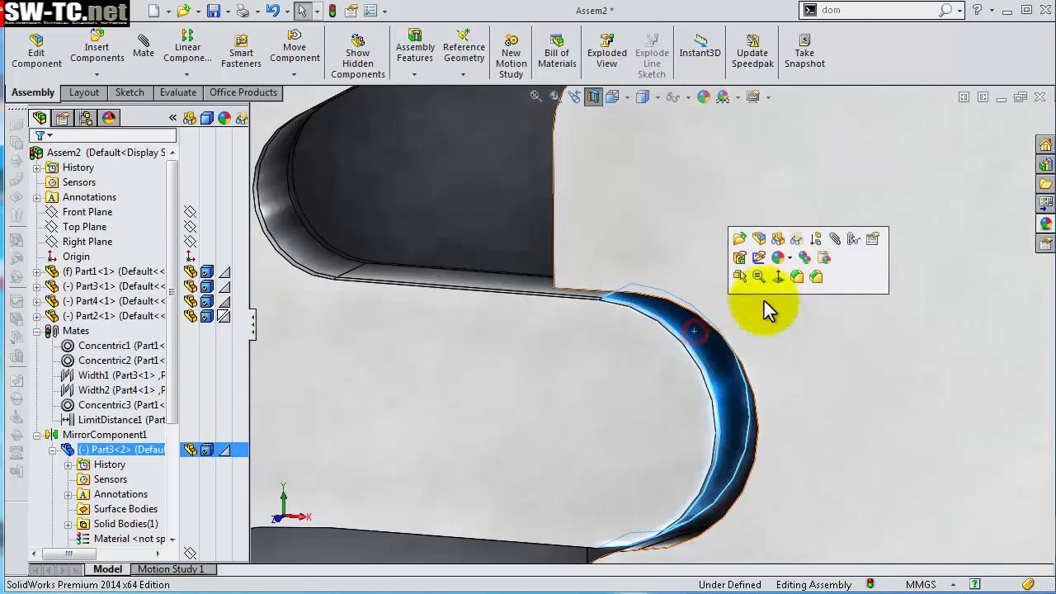
click(835, 239)
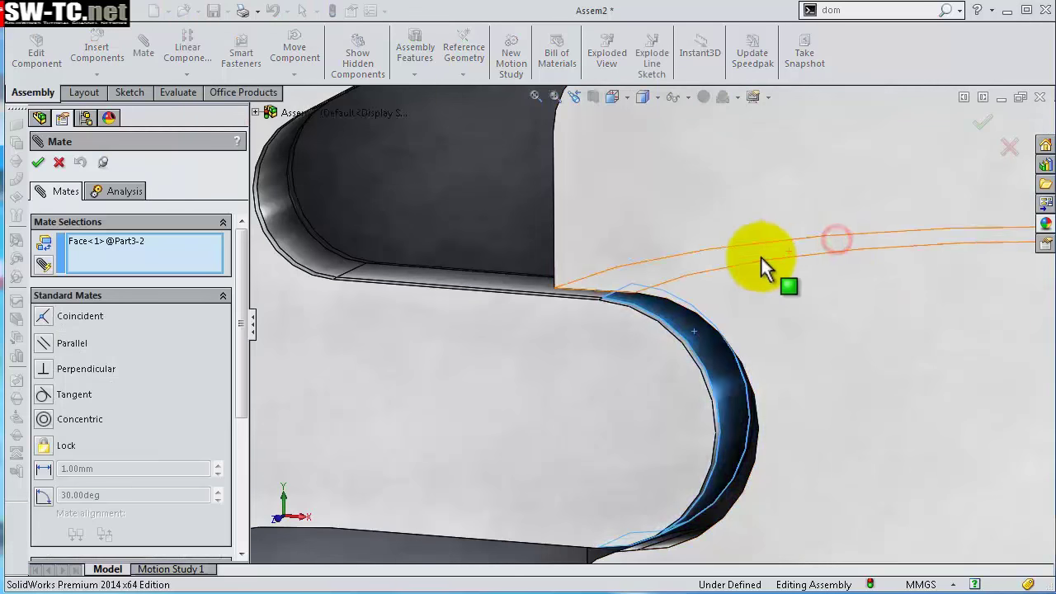
scroll(669, 255, up, 2)
scroll(669, 255, up, 2)
scroll(842, 361, up, 2)
scroll(829, 272, up, 3)
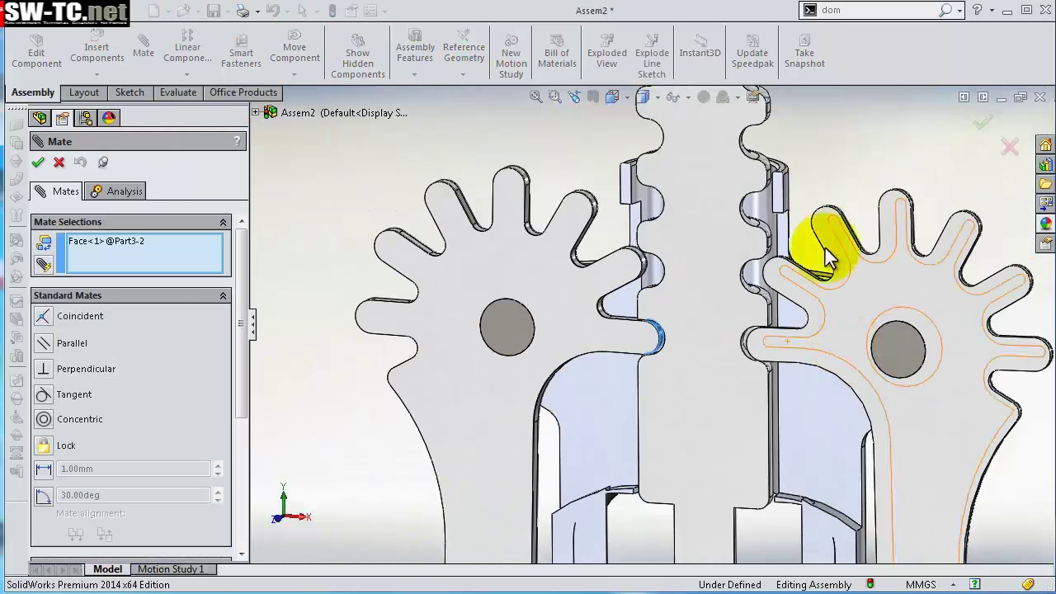
- Add the screw's rack tooth face on Part2 as the Tangent mate partner
middle_drag(813, 170, 821, 130)
scroll(668, 283, down, 3)
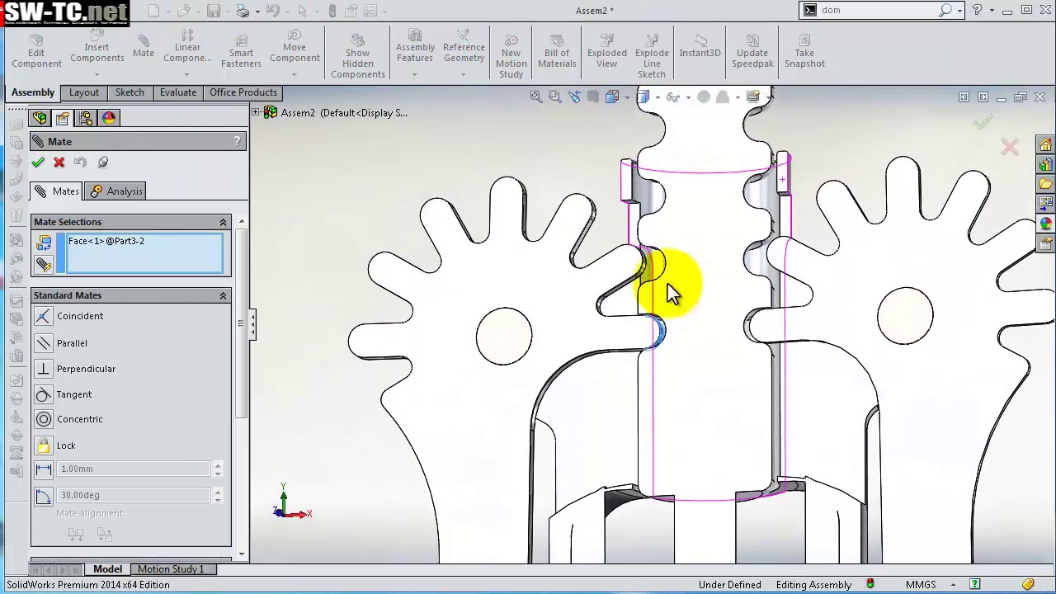
scroll(631, 330, down, 3)
scroll(688, 333, down, 3)
scroll(602, 236, down, 2)
middle_drag(602, 237, 608, 224)
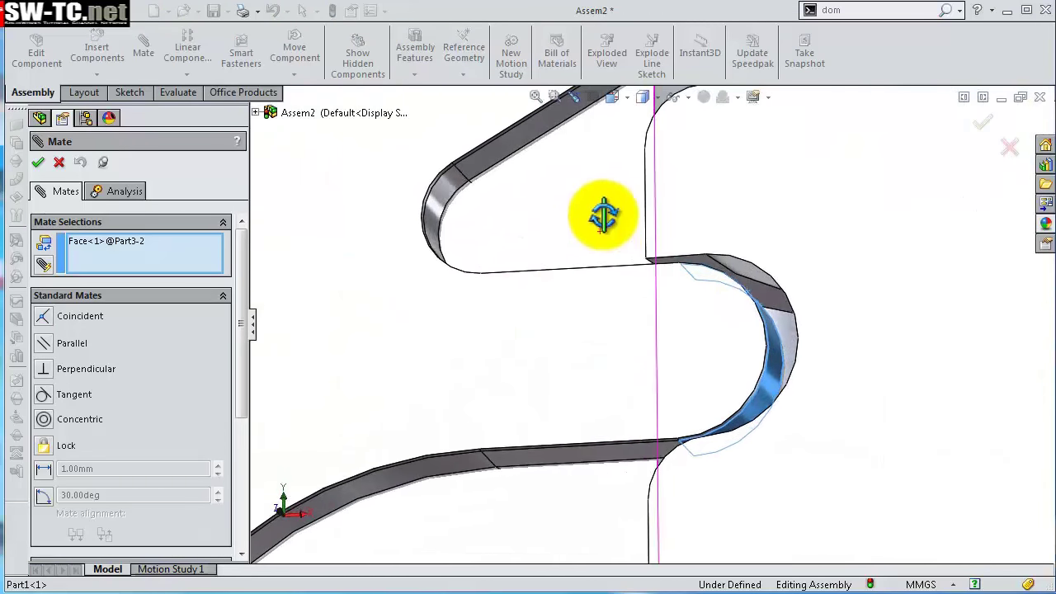
scroll(691, 280, down, 2)
scroll(697, 278, down, 2)
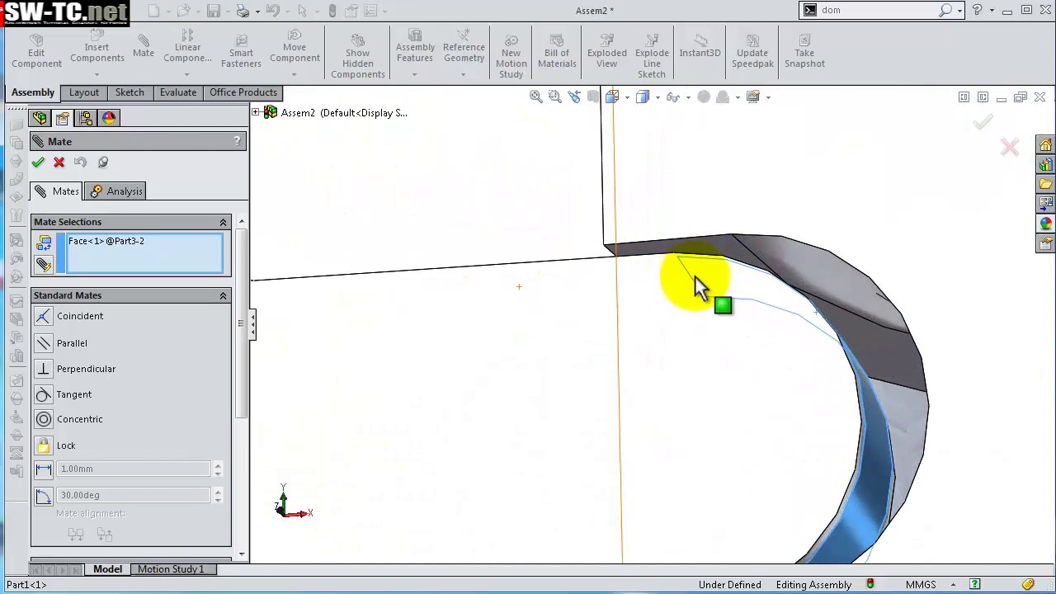
scroll(697, 277, down, 1)
scroll(757, 263, down, 2)
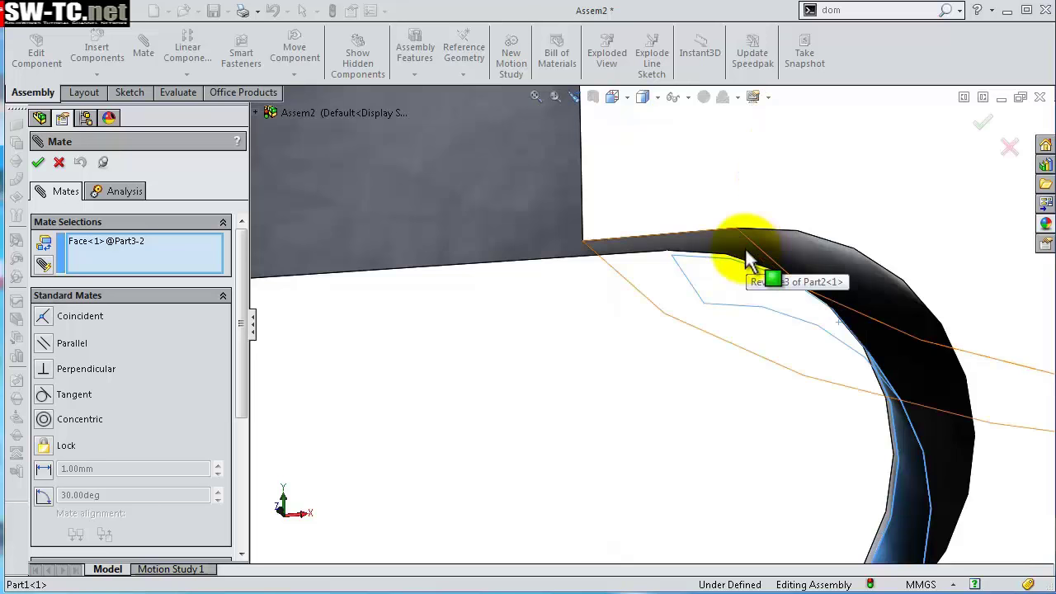
click(744, 257)
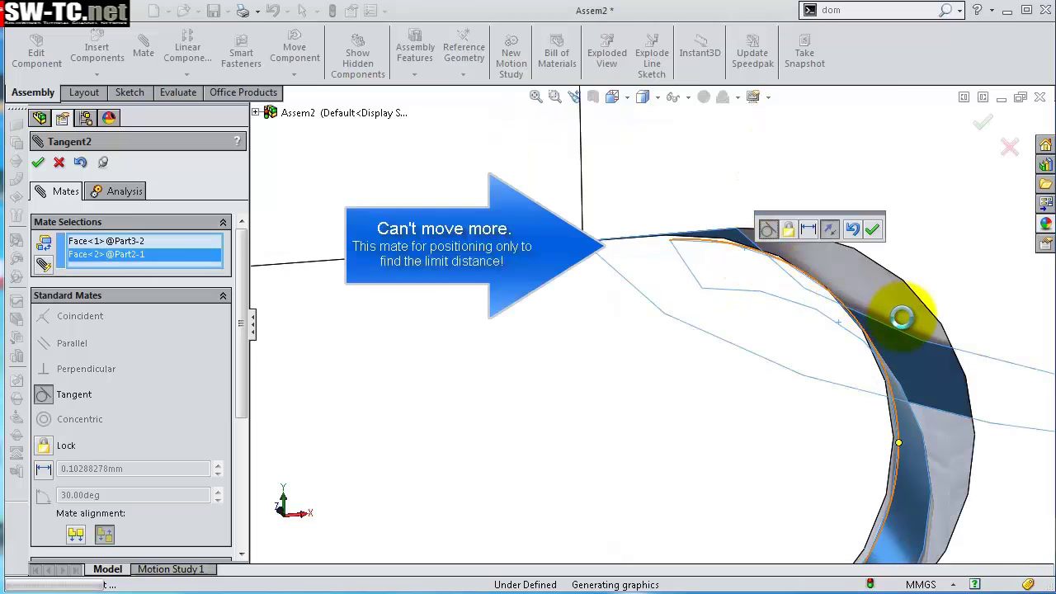
- Make the Tangent2 mate 'Use for positioning only' and accept it
scroll(874, 248, up, 1)
scroll(866, 239, up, 1)
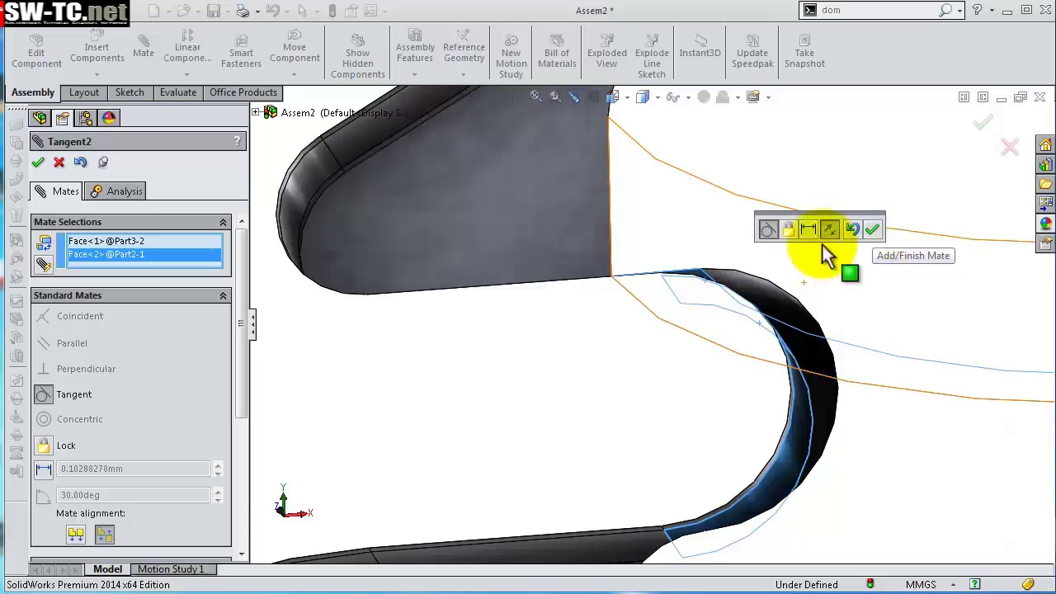
drag(241, 321, 238, 455)
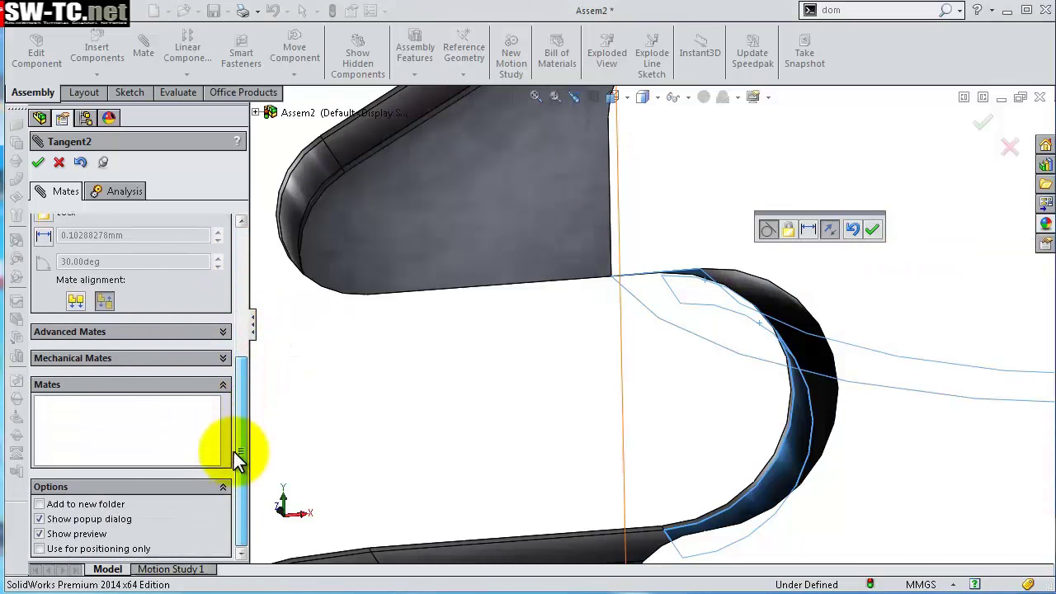
click(132, 549)
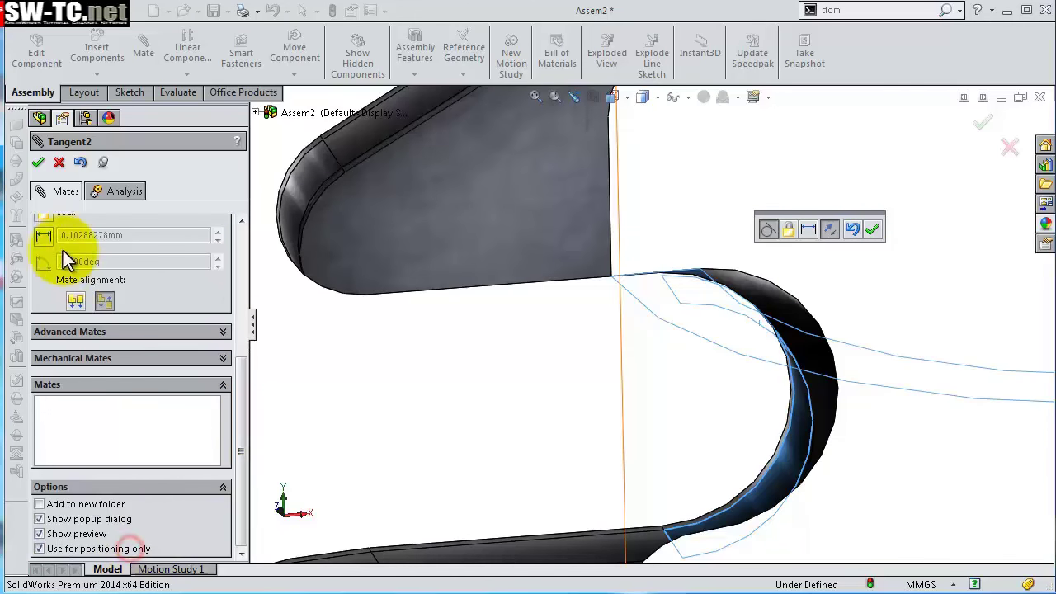
click(38, 163)
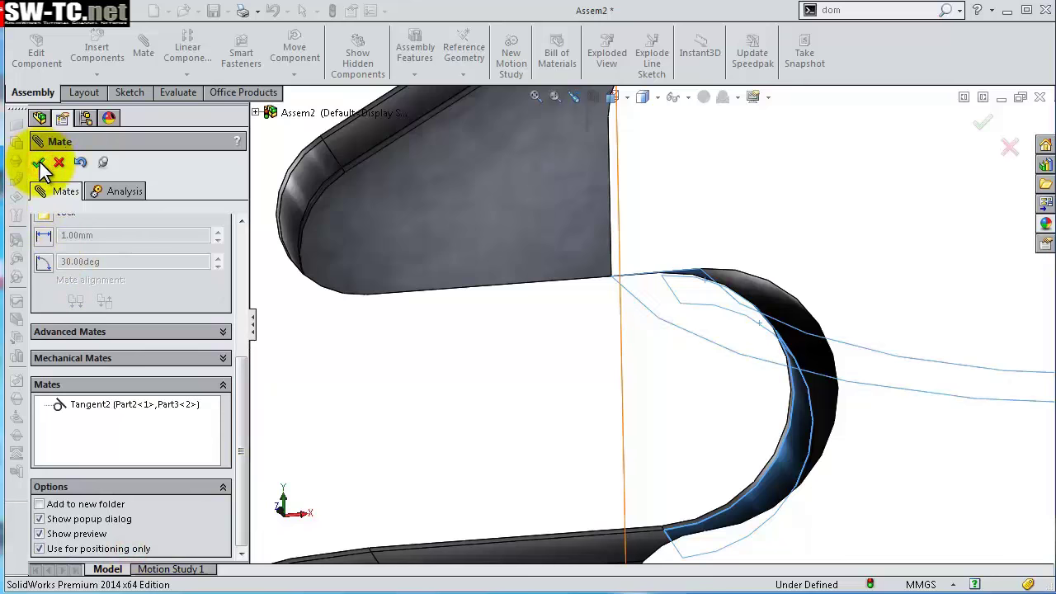
scroll(809, 305, up, 3)
- Orbit the corkscrew, then snap the cutaway to the Front view
scroll(802, 312, up, 4)
scroll(797, 318, up, 4)
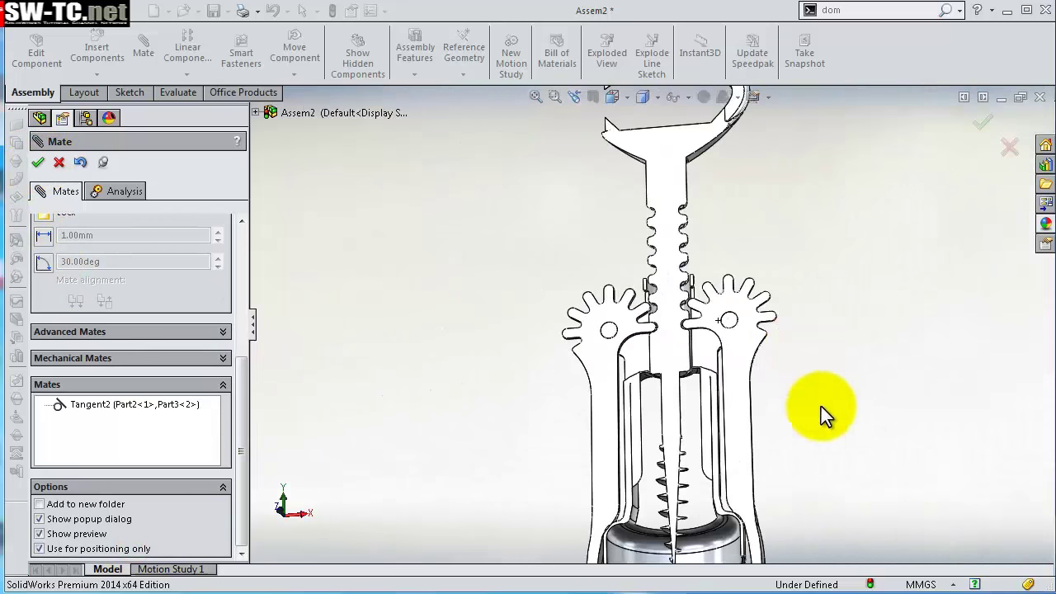
mouse_move(821, 413)
middle_down()
mouse_move(836, 455)
mouse_move(861, 472)
mouse_move(830, 455)
mouse_move(828, 474)
middle_up()
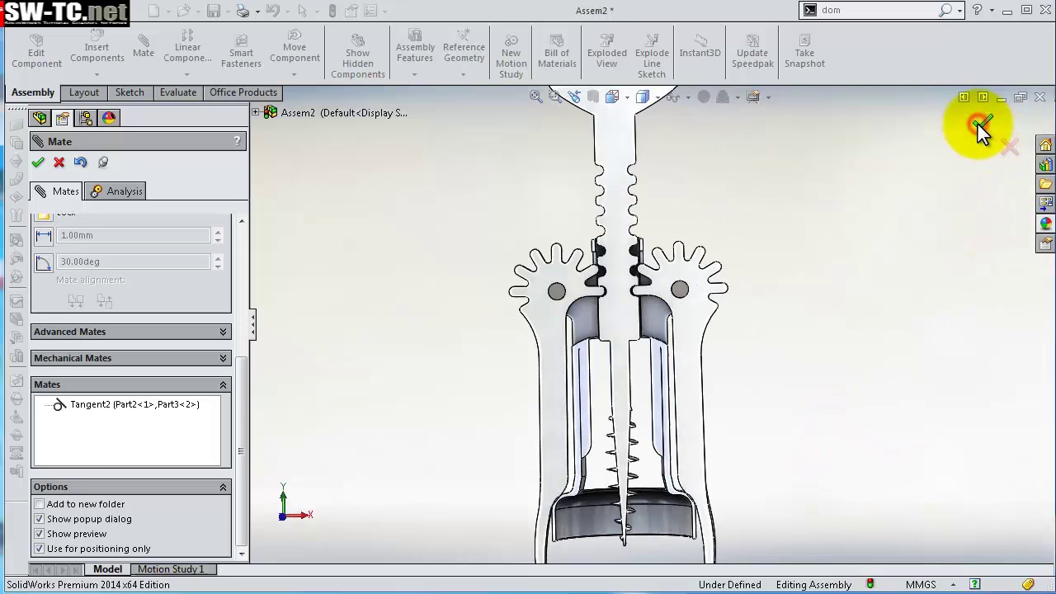
scroll(652, 295, down, 3)
scroll(692, 324, down, 3)
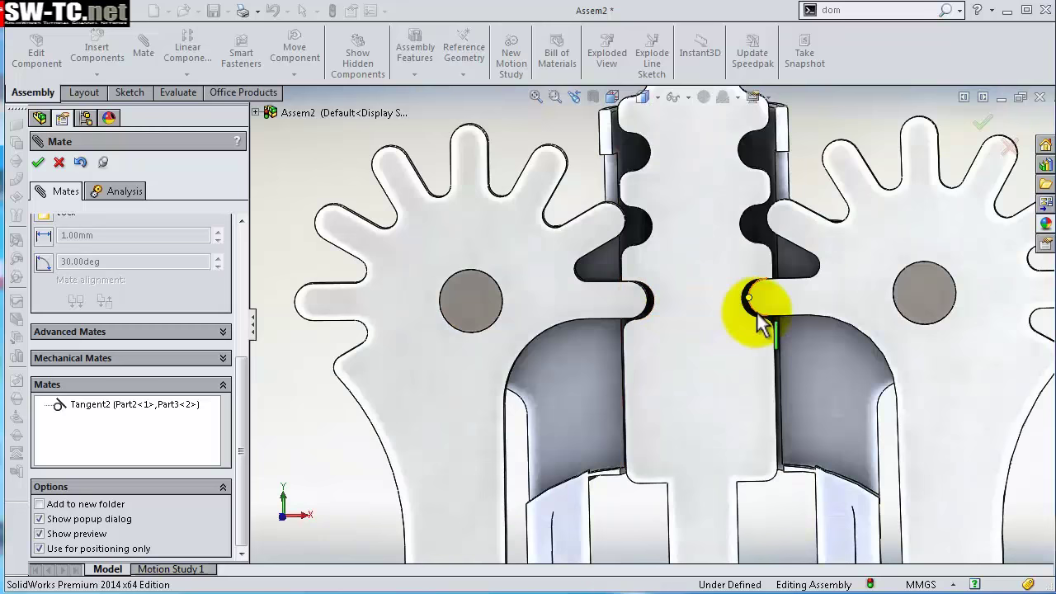
click(612, 97)
key(f)
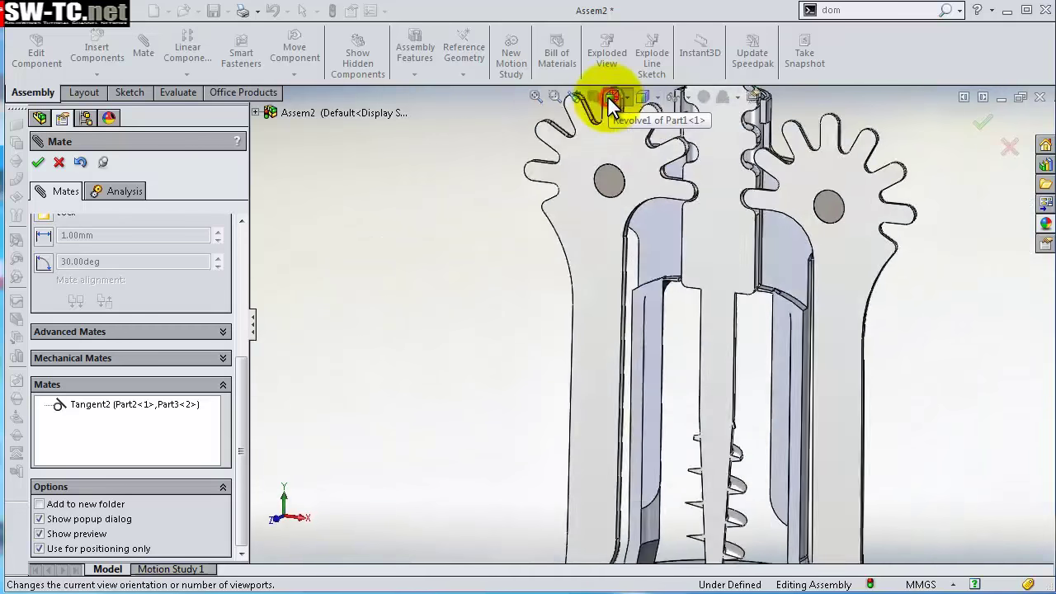
click(627, 162)
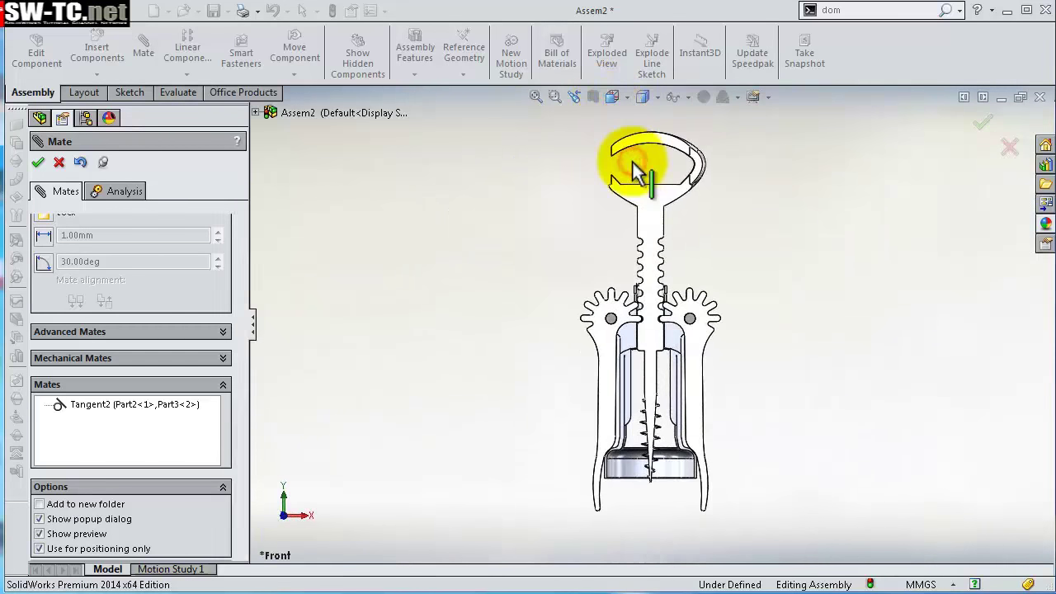
scroll(665, 528, down, 3)
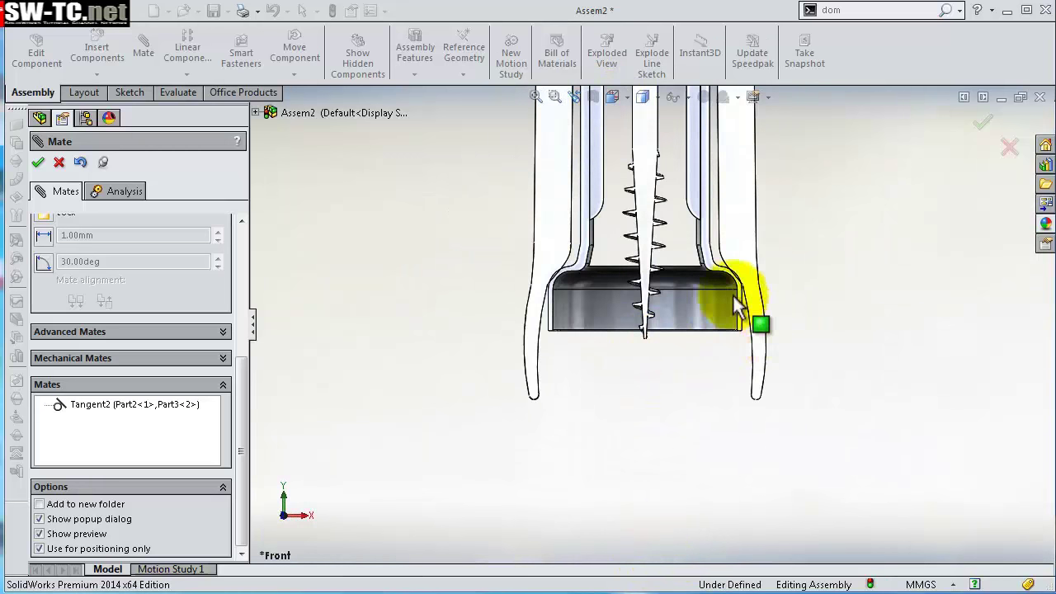
scroll(759, 207, down, 3)
scroll(759, 207, up, 5)
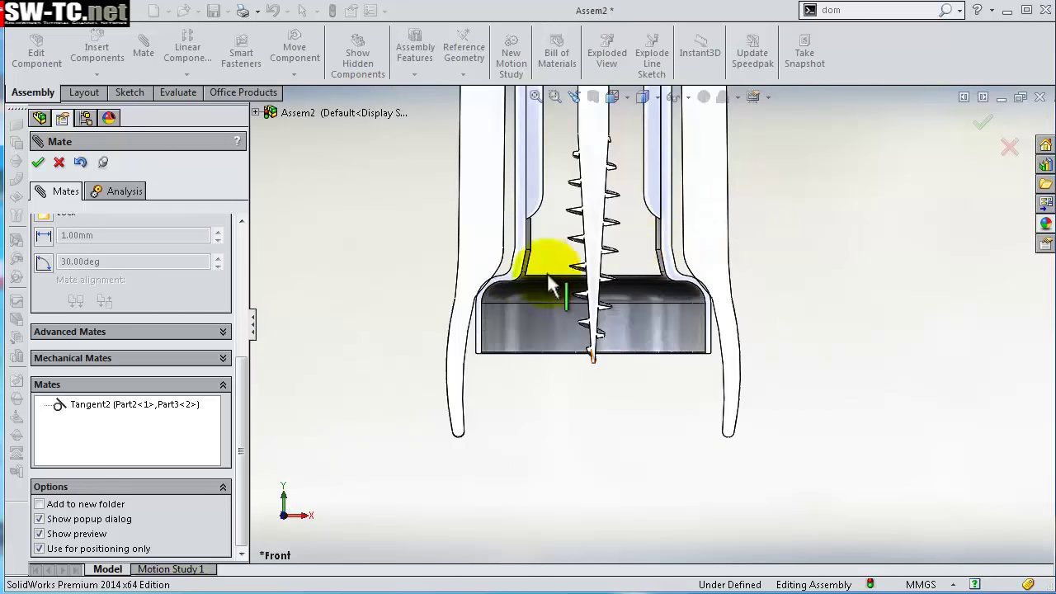
- Select the lever arm's inner face while zooming around the gears
click(480, 248)
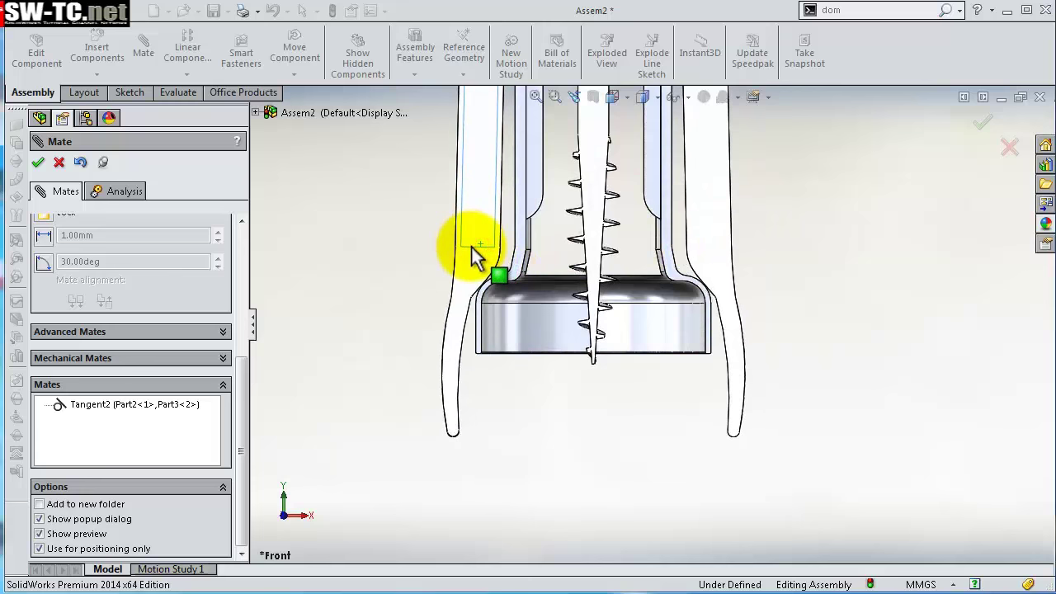
scroll(759, 275, up, 2)
scroll(690, 223, up, 3)
scroll(632, 242, down, 3)
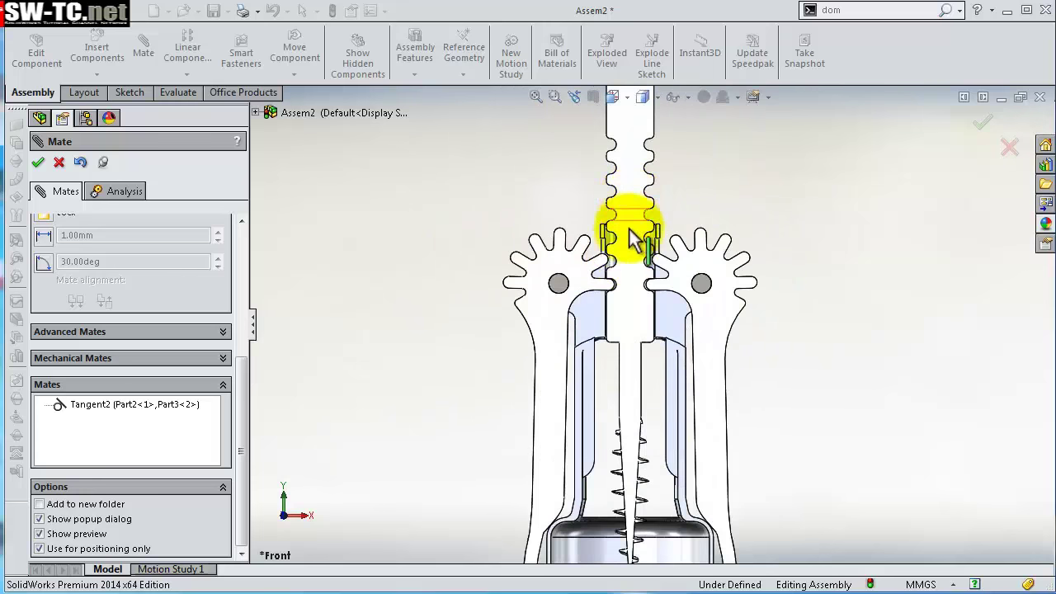
scroll(633, 285, down, 2)
scroll(625, 330, down, 3)
scroll(620, 376, down, 2)
scroll(631, 367, down, 2)
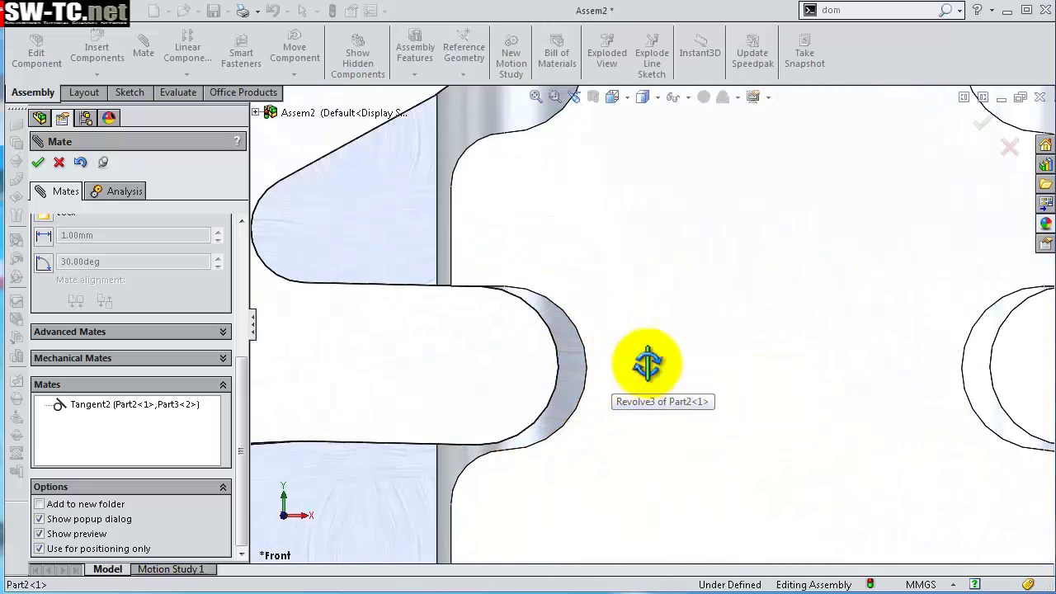
- Zoom back out and close the Mate PropertyManager with OK
scroll(646, 363, up, 2)
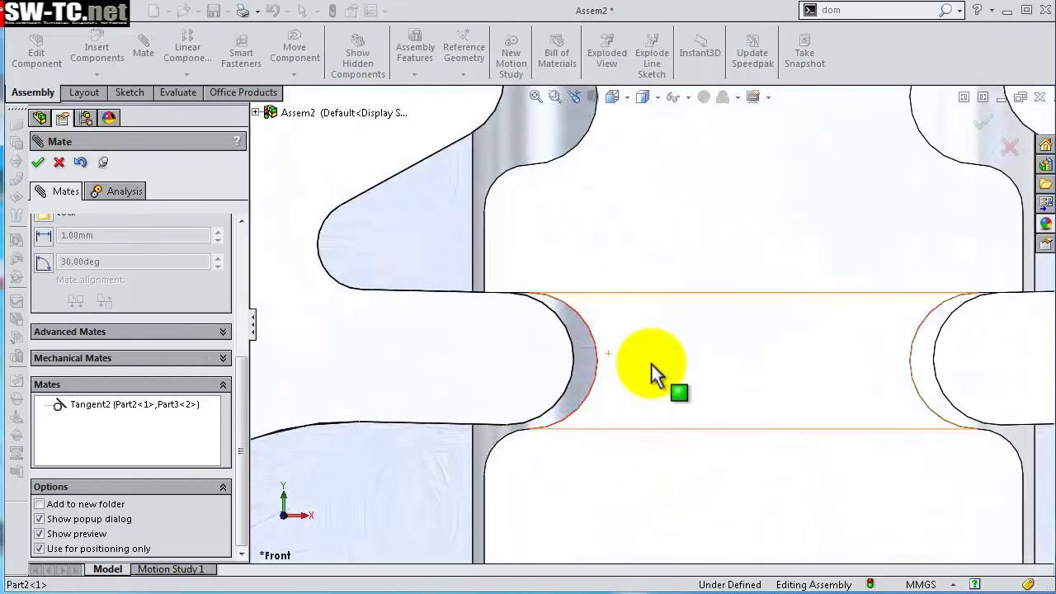
scroll(650, 364, up, 2)
scroll(652, 364, up, 2)
scroll(652, 364, up, 1)
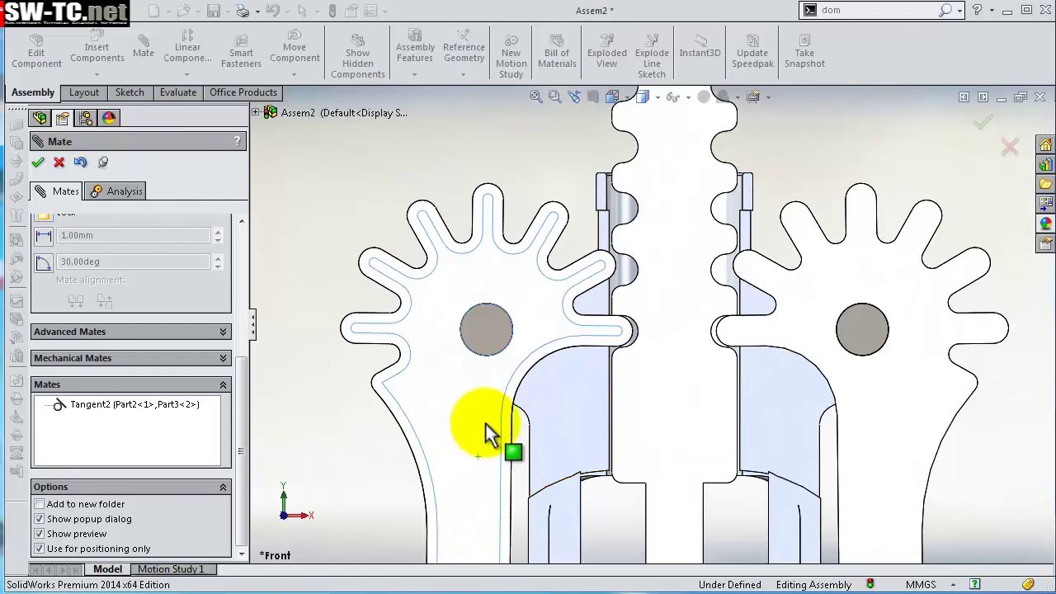
scroll(652, 402, up, 3)
scroll(754, 401, up, 2)
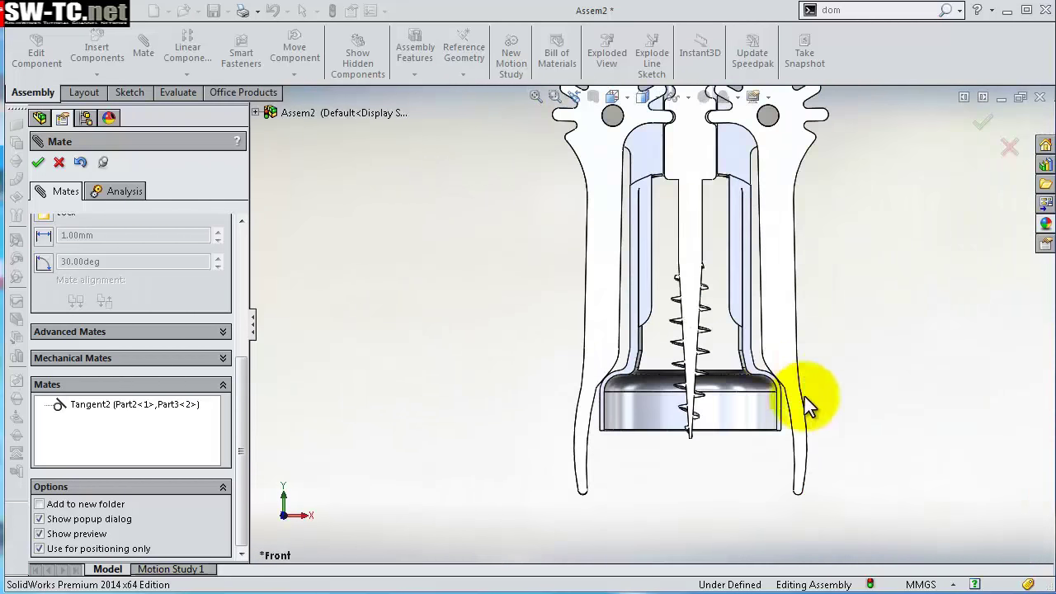
scroll(804, 397, up, 2)
scroll(865, 313, up, 1)
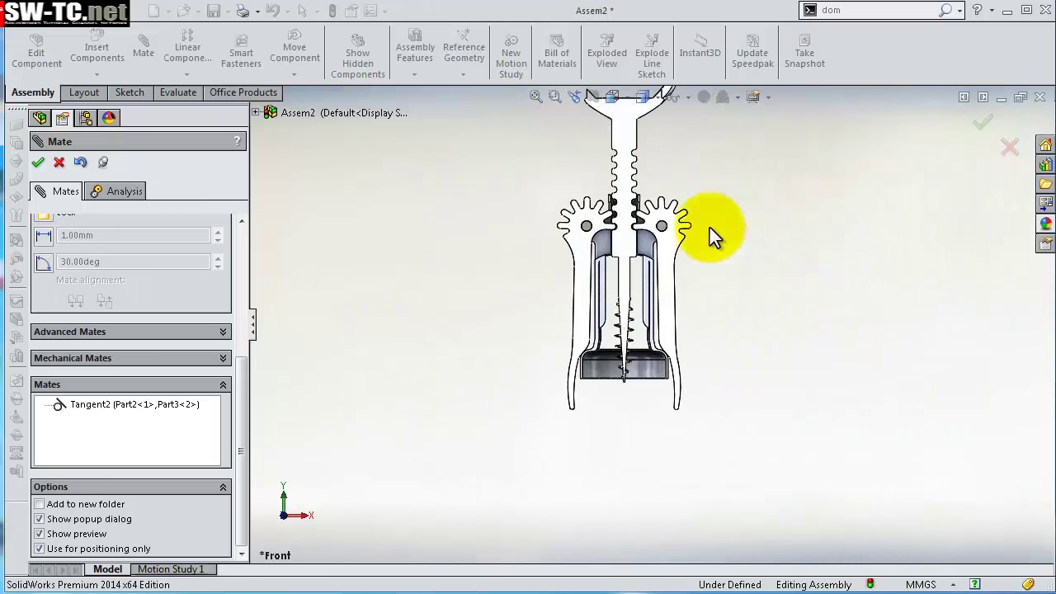
scroll(643, 229, down, 1)
scroll(651, 207, down, 1)
scroll(651, 207, down, 2)
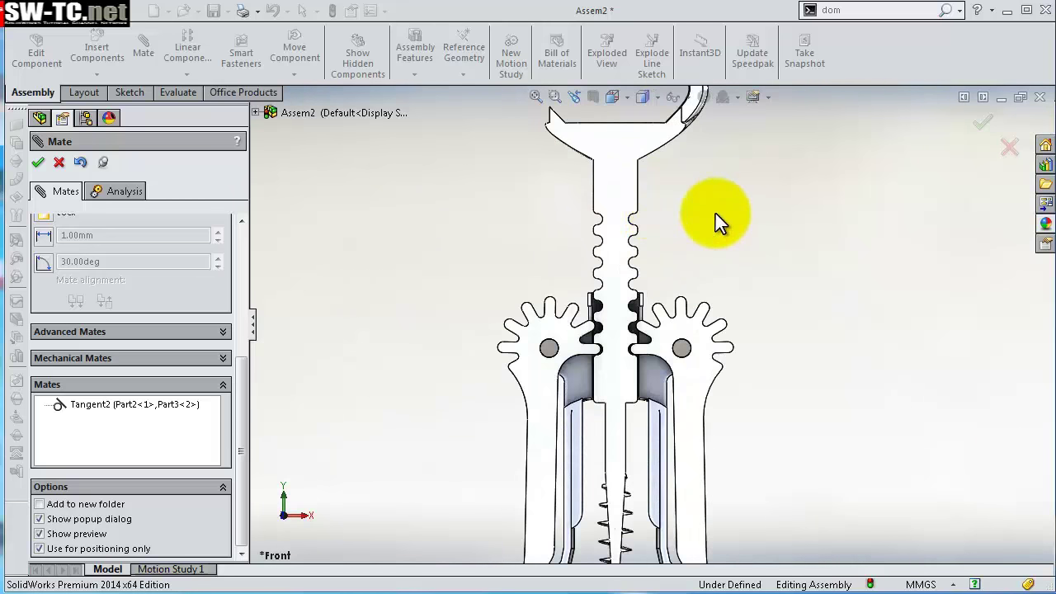
middle_drag(715, 214, 716, 207)
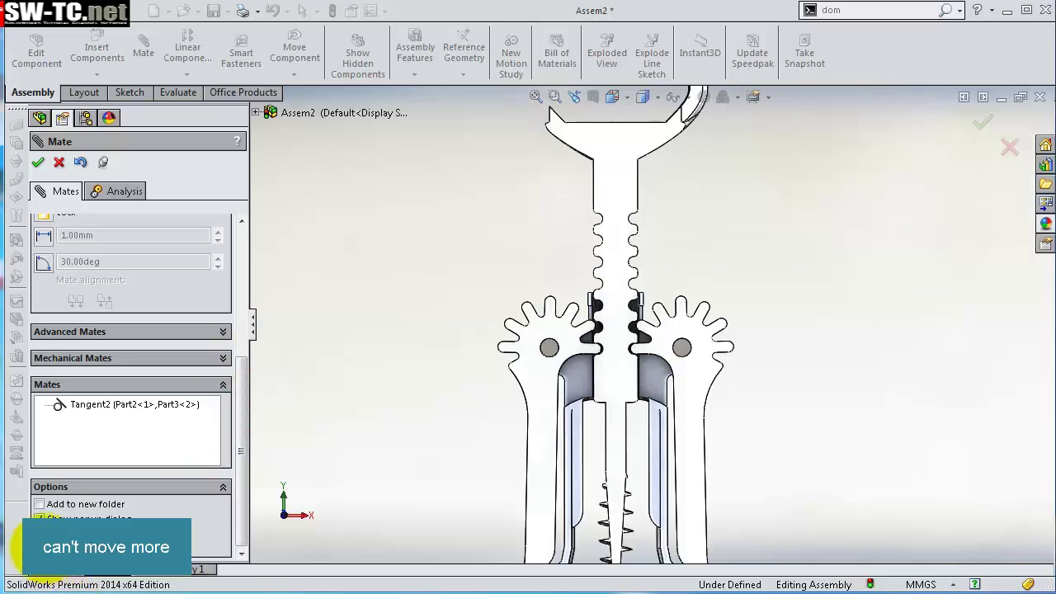
click(981, 126)
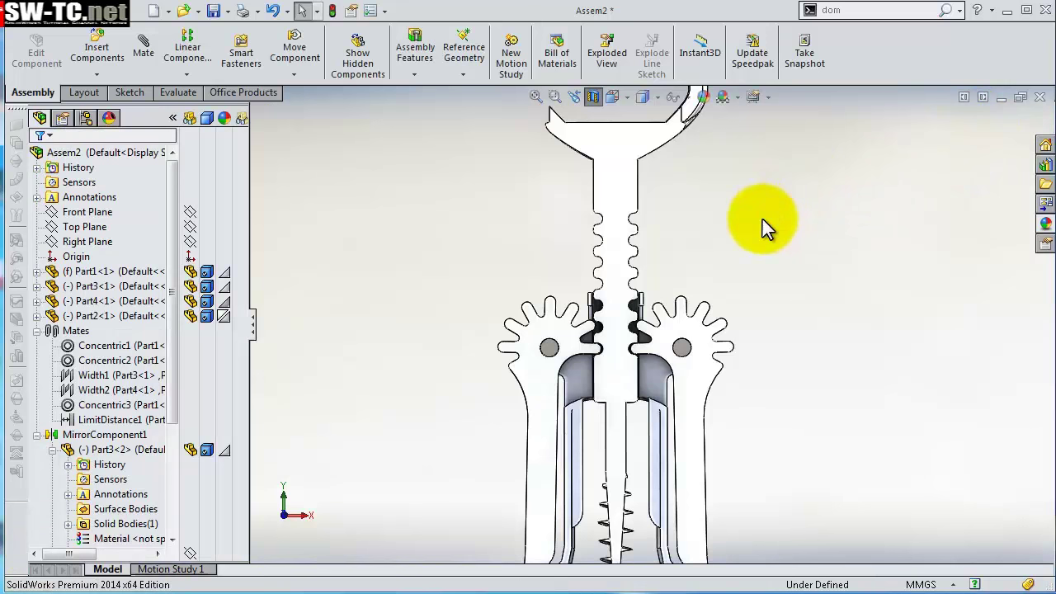
- Turn off Section View and start Evaluate > Measure
click(593, 96)
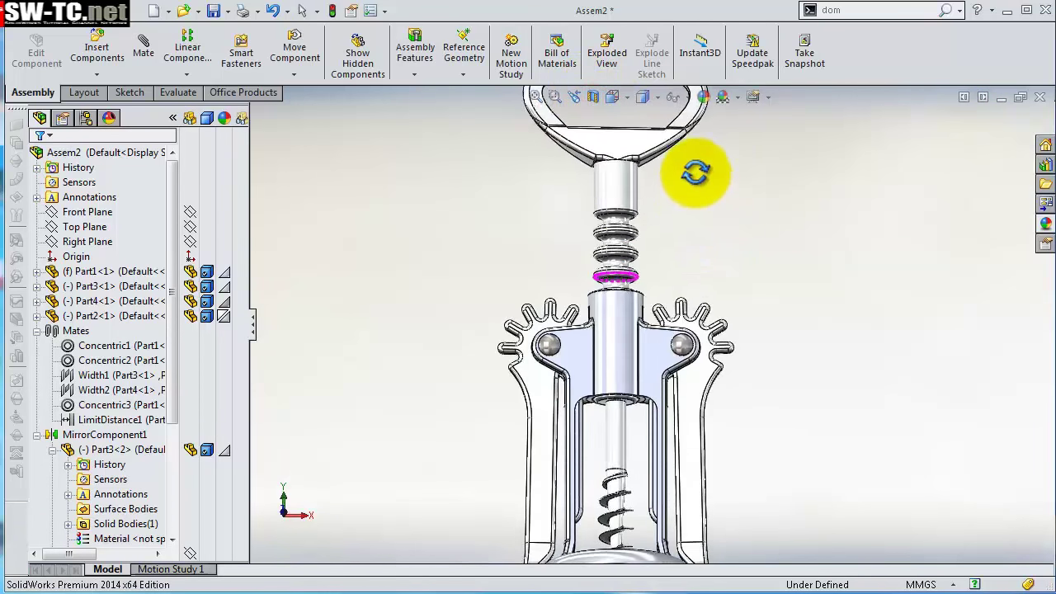
scroll(678, 174, down, 2)
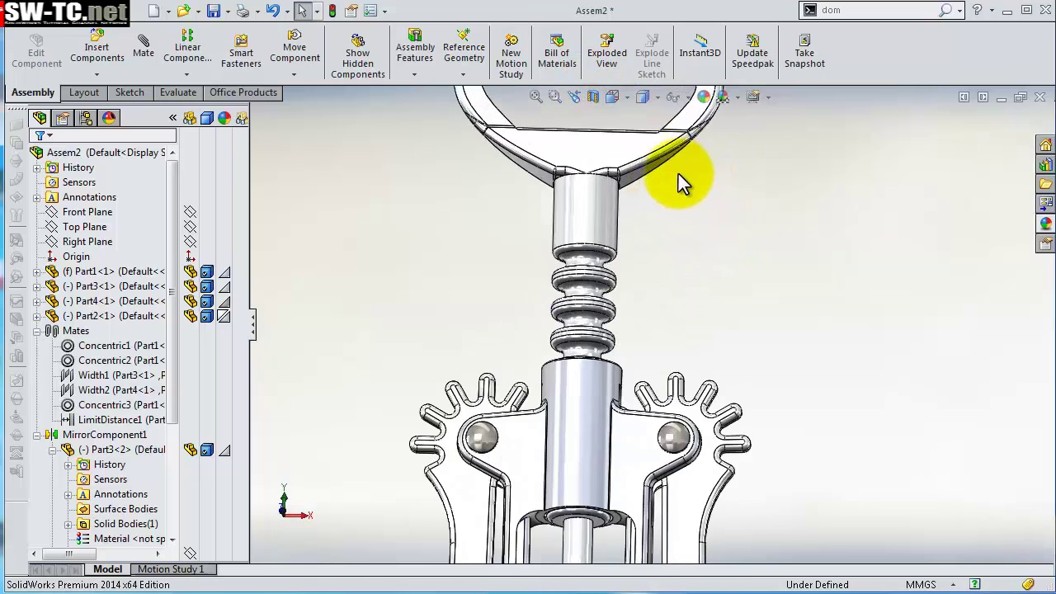
click(176, 93)
click(239, 53)
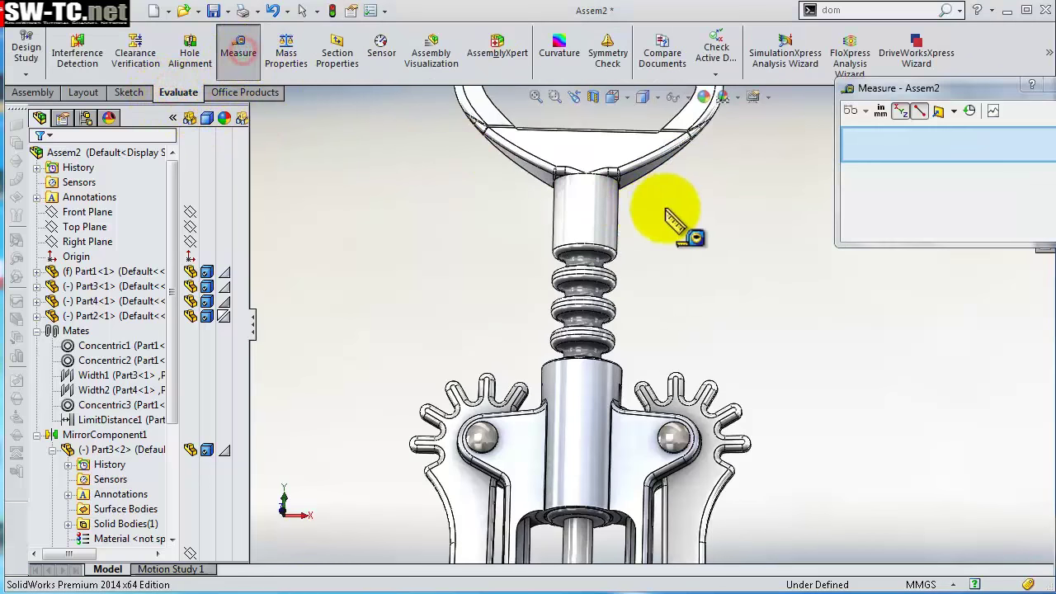
scroll(649, 213, down, 2)
scroll(625, 200, down, 3)
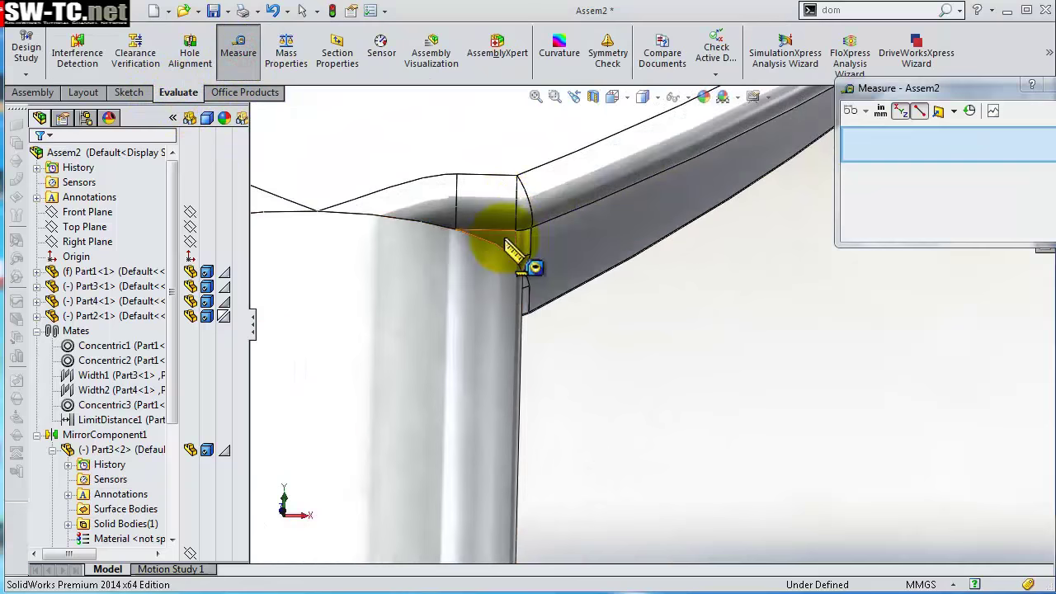
- Measure from the handle collar face to the sleeve rim: 36.18 mm
click(505, 243)
scroll(618, 318, up, 3)
scroll(639, 363, up, 2)
scroll(660, 392, up, 3)
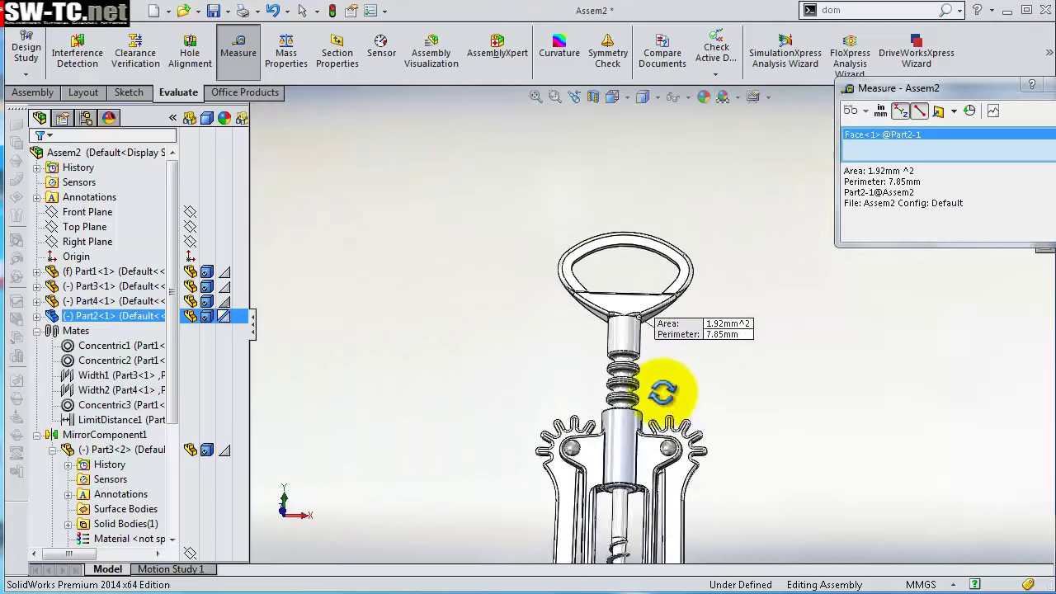
scroll(660, 490, down, 1)
scroll(643, 372, down, 3)
scroll(673, 360, down, 2)
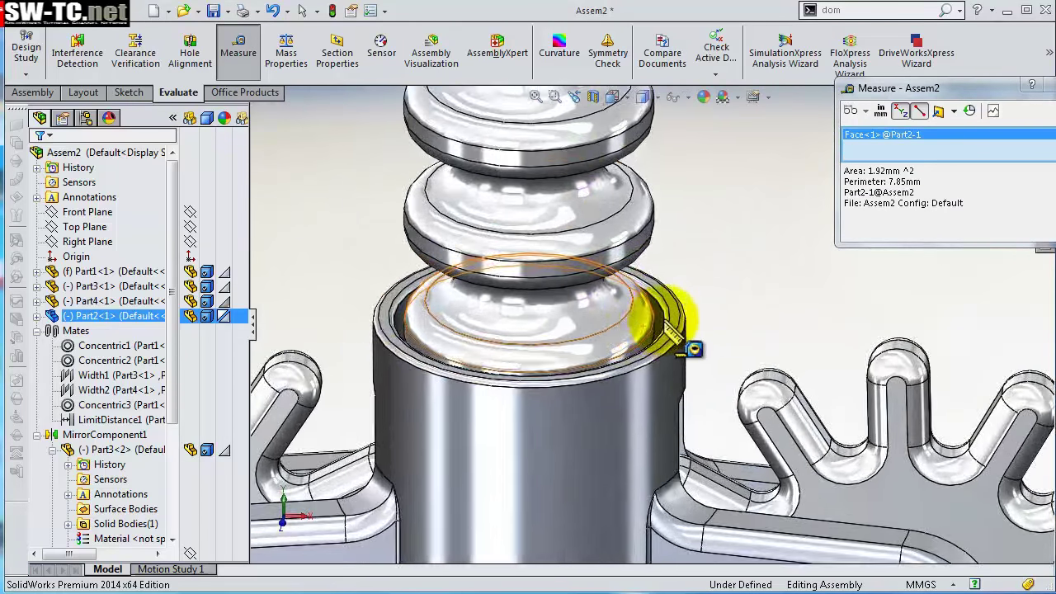
scroll(695, 347, down, 2)
click(685, 320)
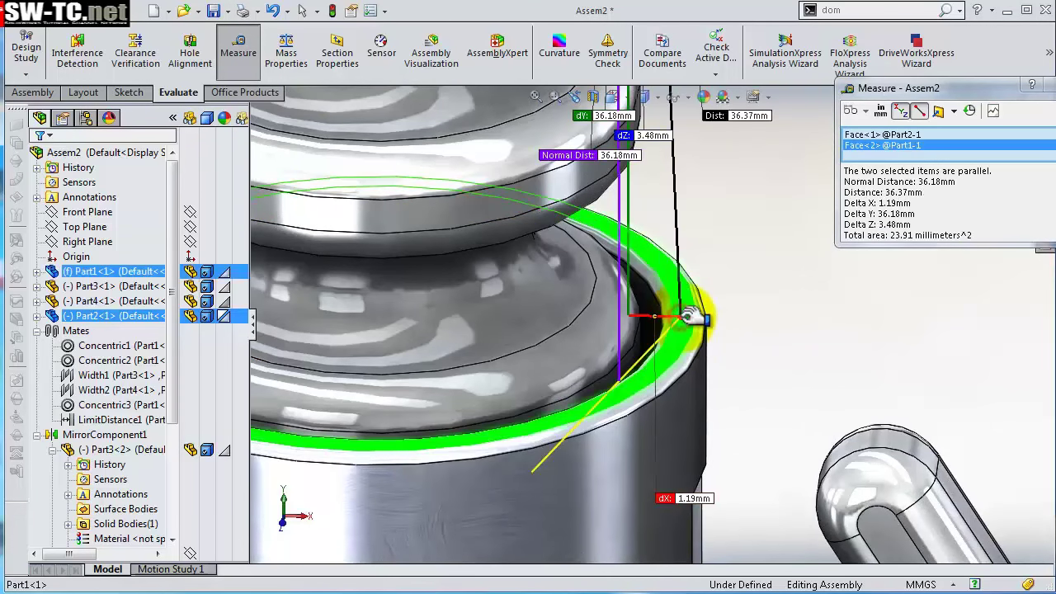
scroll(733, 264, up, 2)
scroll(742, 236, up, 2)
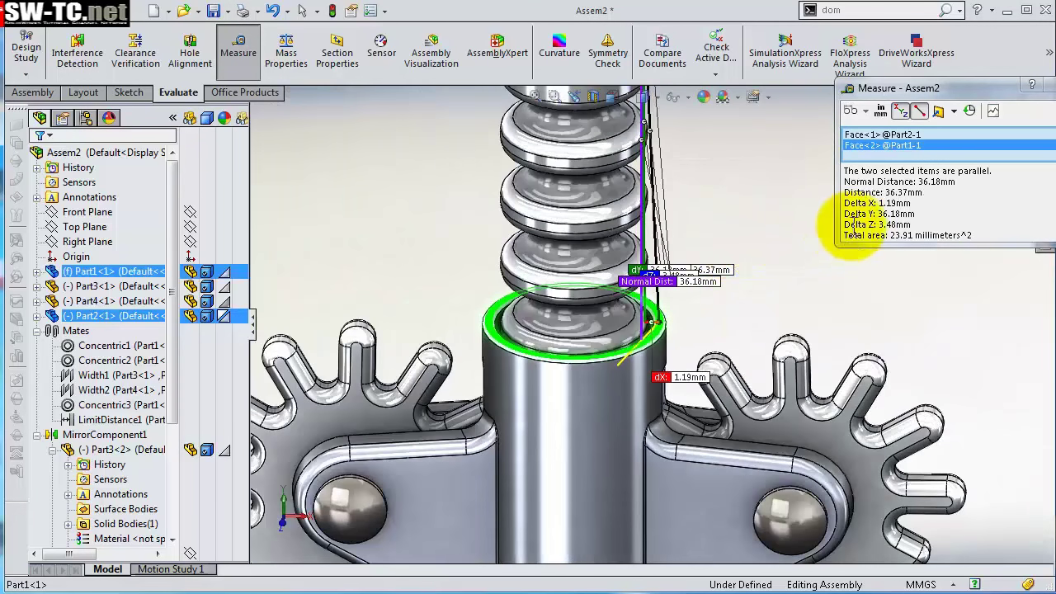
- Snap to the Front view and move the 36.18 mm dY label beside the neck
mouse_move(749, 216)
middle_down()
mouse_move(726, 205)
mouse_move(717, 167)
middle_up()
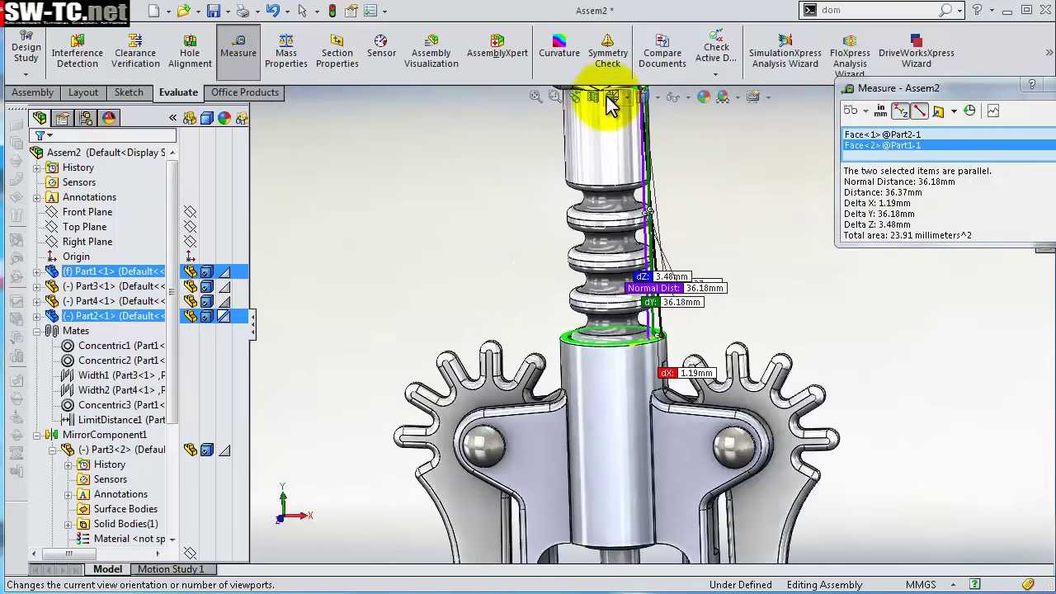
click(612, 97)
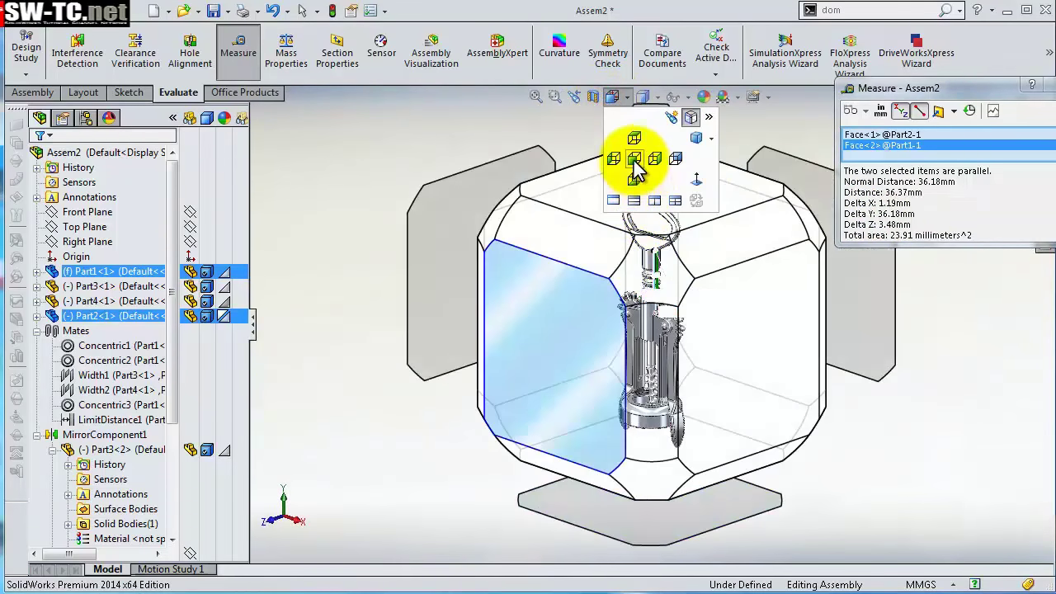
click(619, 159)
scroll(769, 266, down, 4)
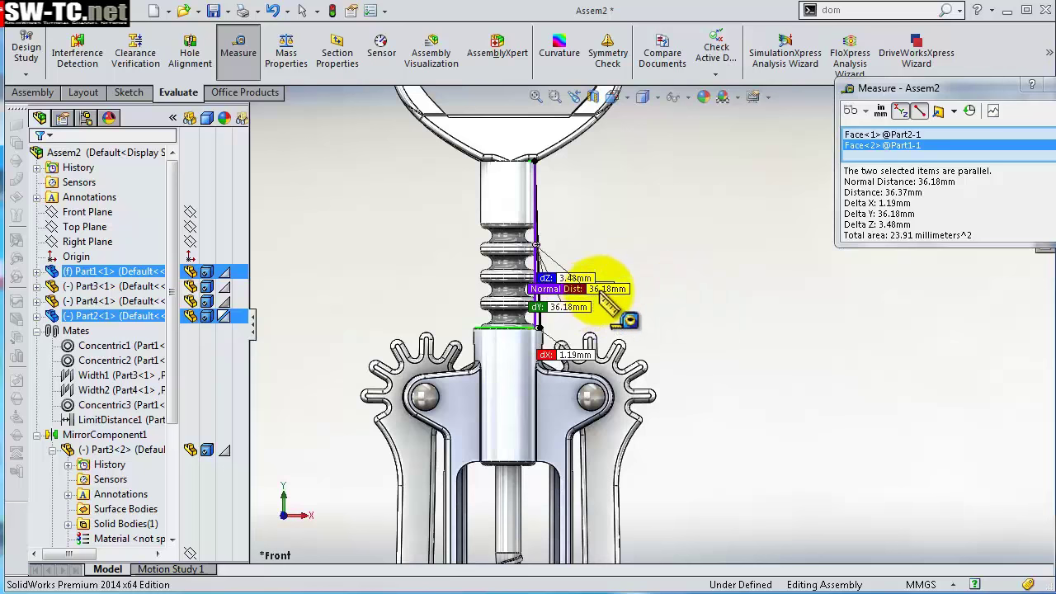
mouse_move(549, 307)
mouse_down()
mouse_move(446, 240)
mouse_move(664, 252)
mouse_up()
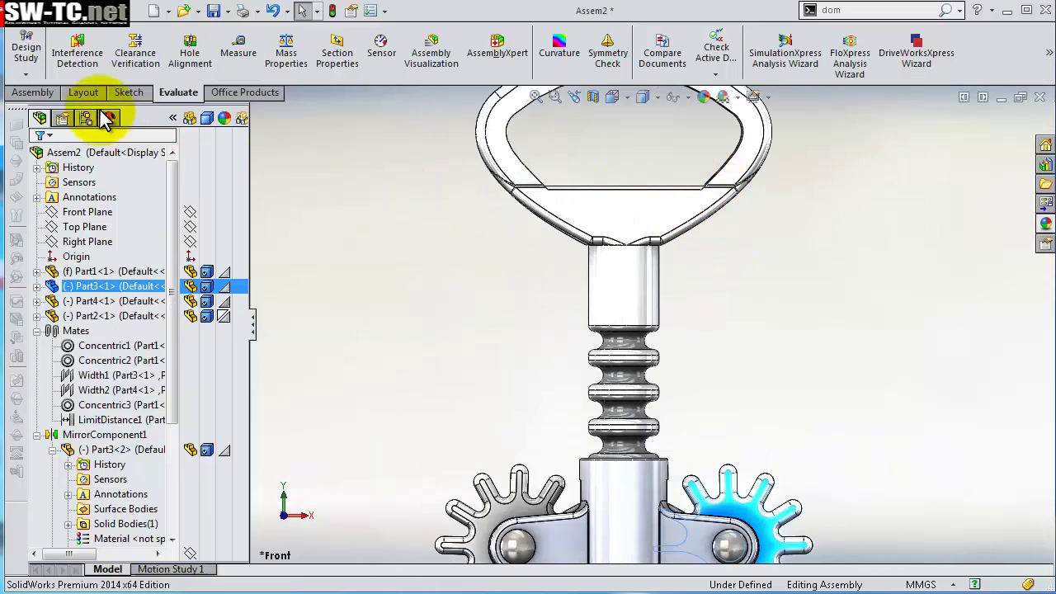
- Start a new advanced distance limit mate with a 36.20 mm maximum
click(37, 94)
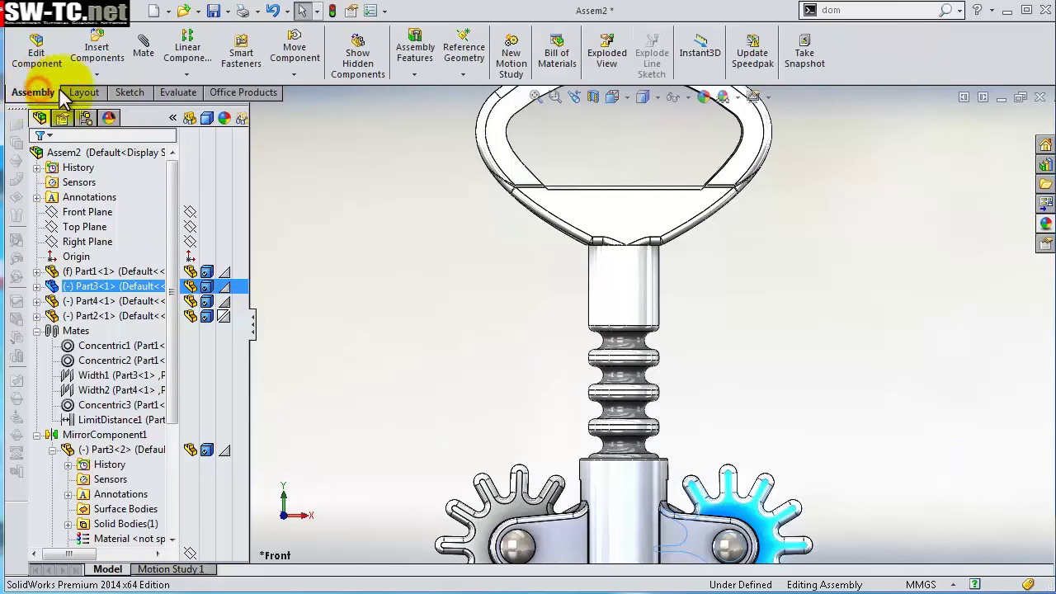
click(144, 47)
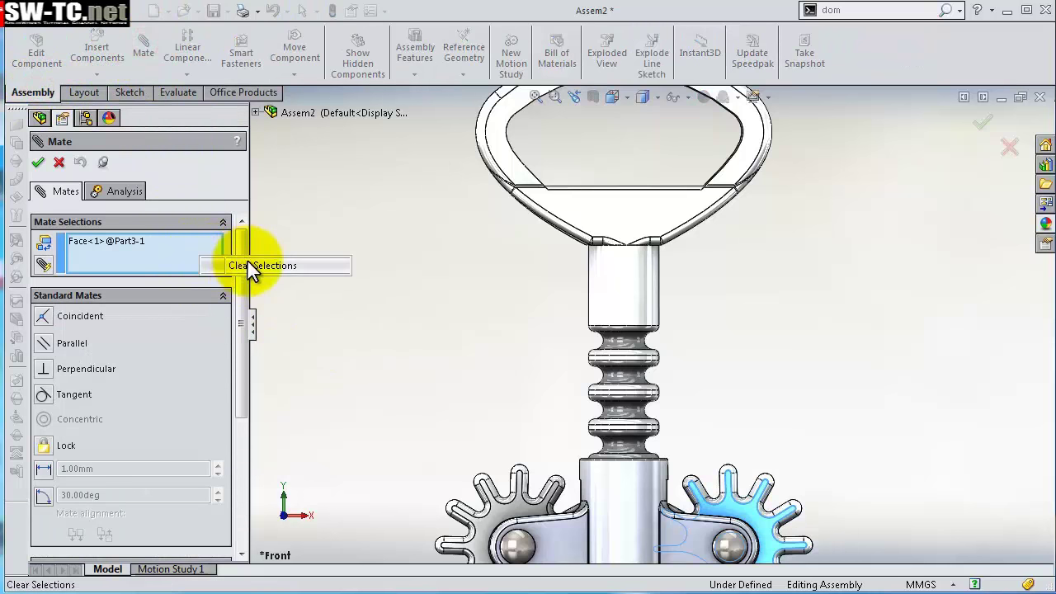
drag(240, 264, 246, 351)
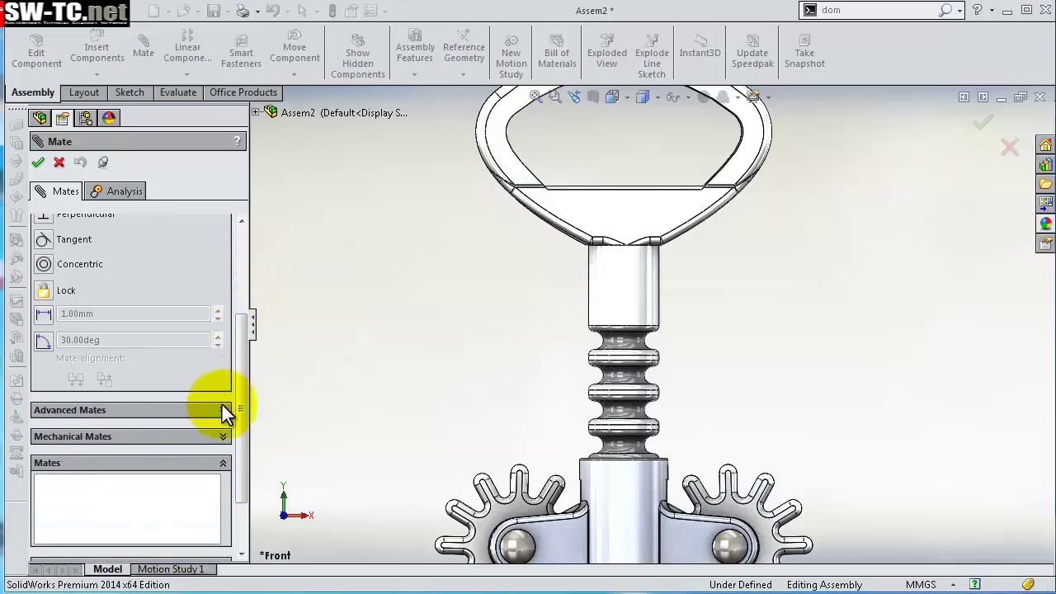
scroll(227, 403, down, 2)
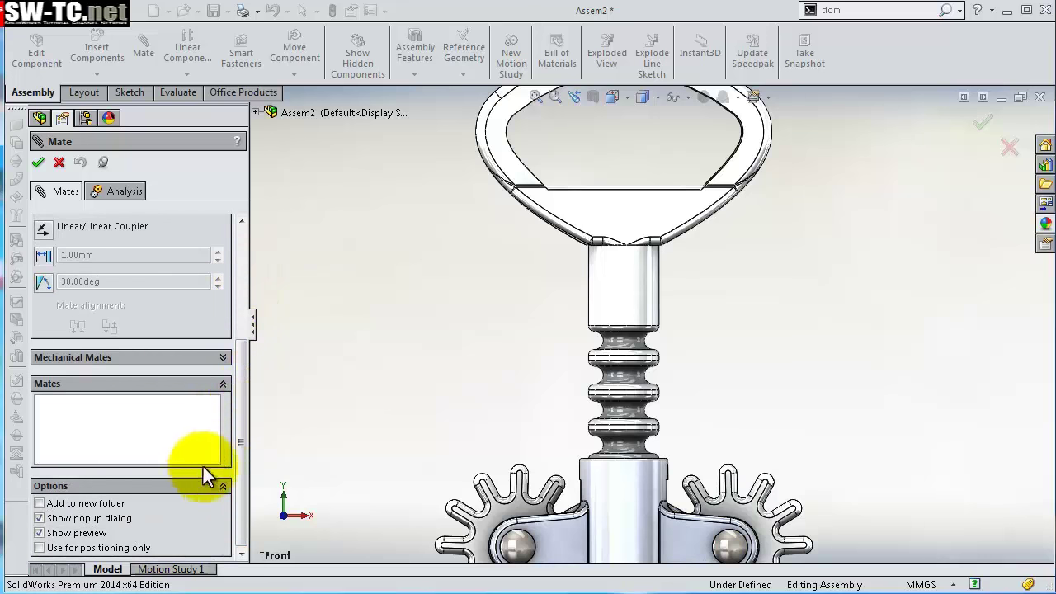
drag(236, 358, 240, 322)
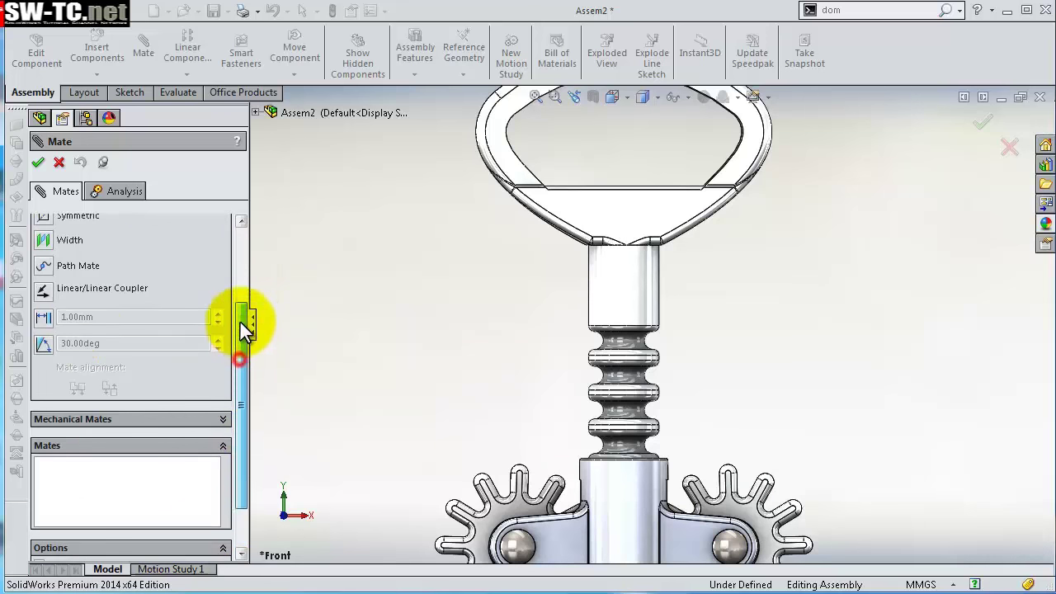
click(45, 317)
double_click(116, 368)
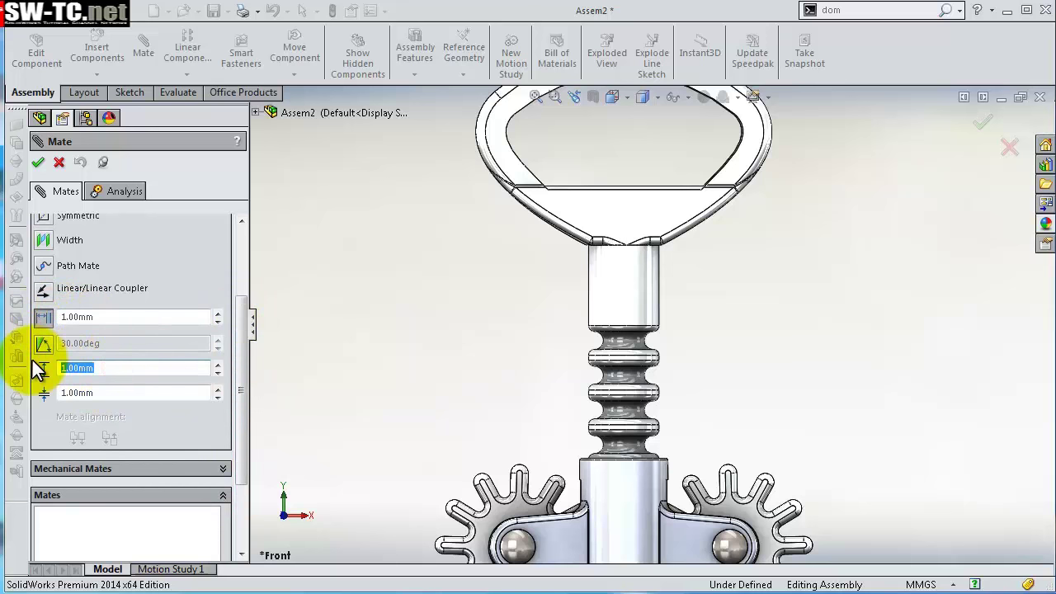
text(36.)
text(2)
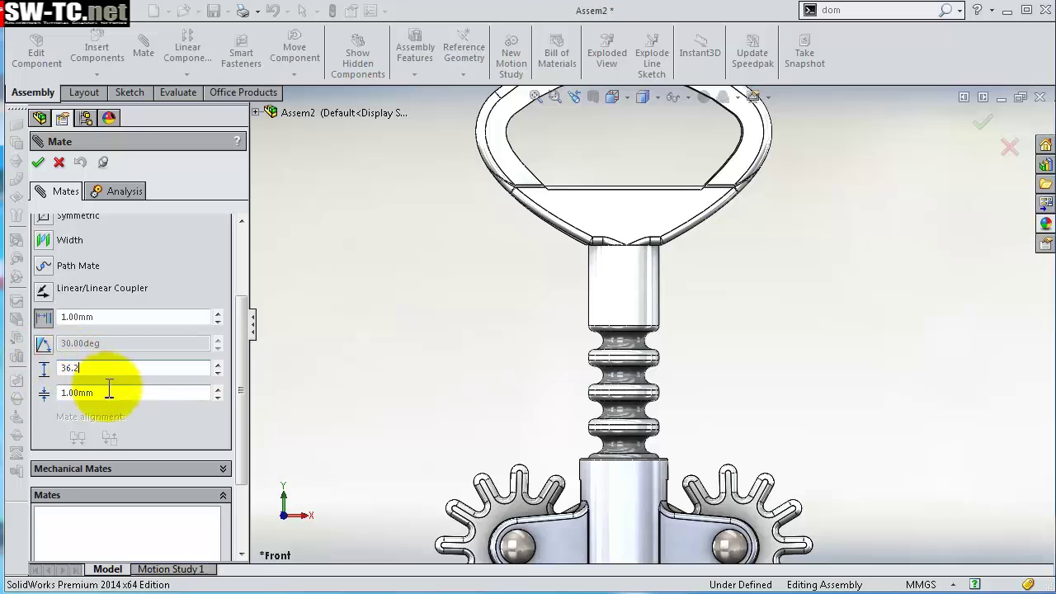
click(109, 389)
text(0)
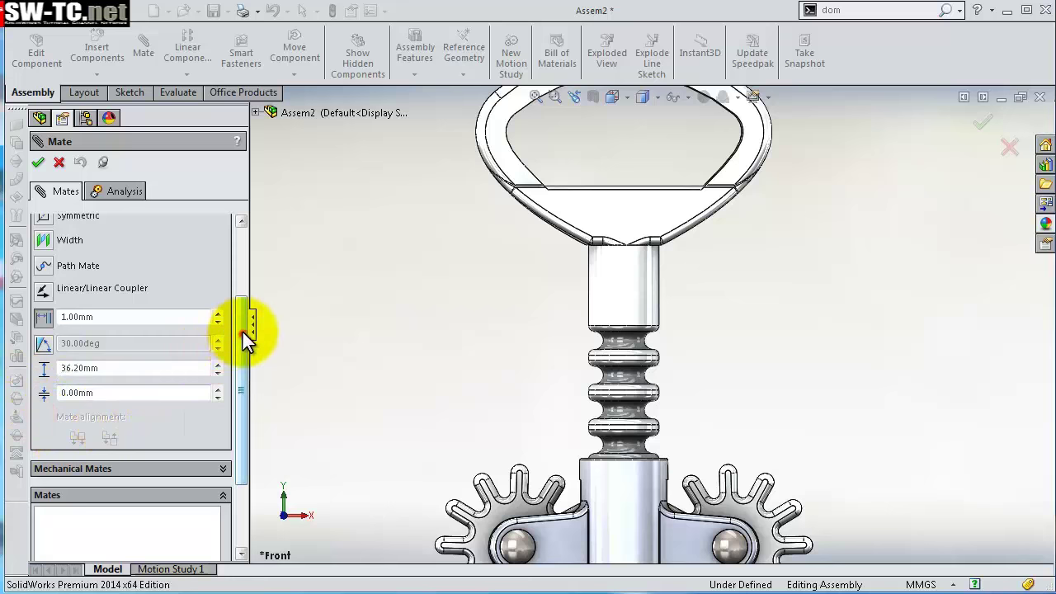
- Pick the handle face and the sleeve rim, then confirm the LimitDistance2 mate
drag(241, 332, 239, 245)
mouse_move(727, 285)
middle_down()
mouse_move(719, 176)
mouse_move(690, 219)
middle_up()
scroll(690, 220, down, 5)
scroll(696, 337, down, 3)
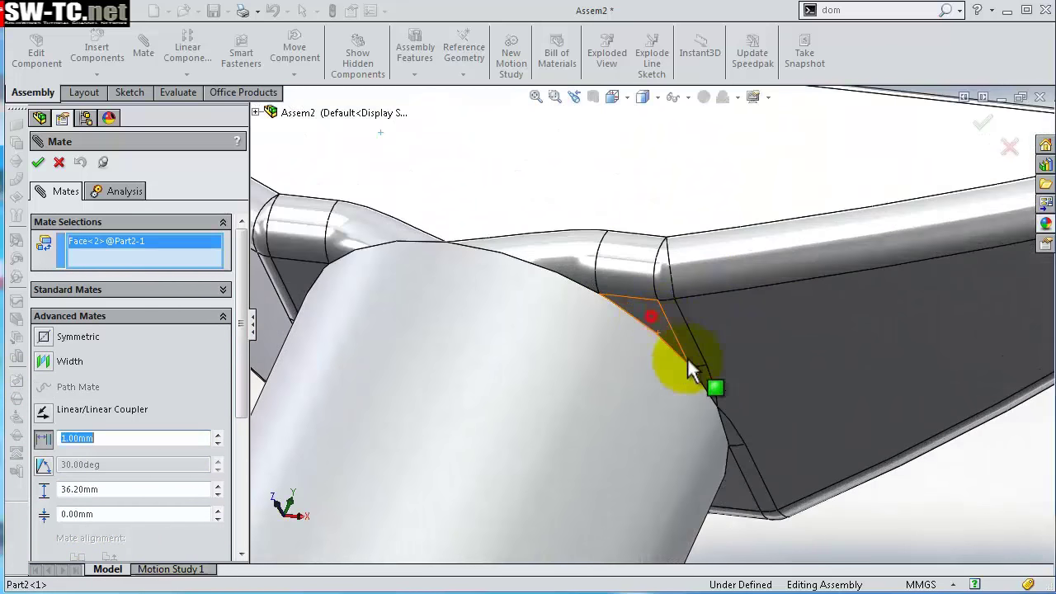
scroll(689, 368, up, 2)
scroll(684, 396, up, 2)
scroll(618, 424, up, 3)
scroll(679, 464, up, 1)
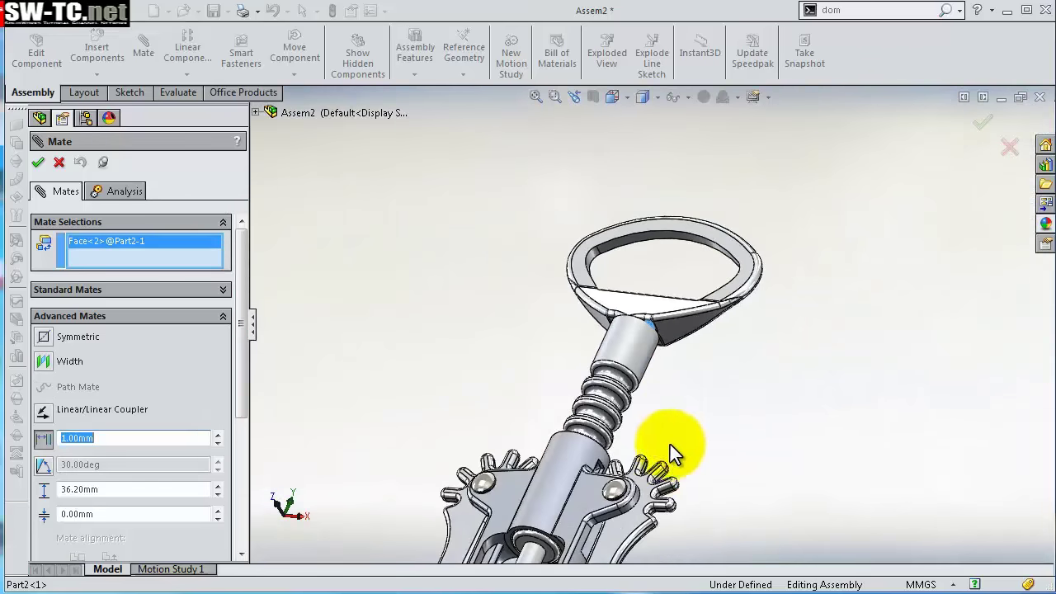
mouse_move(670, 445)
middle_down()
mouse_move(667, 420)
mouse_move(614, 518)
middle_up()
scroll(619, 475, down, 3)
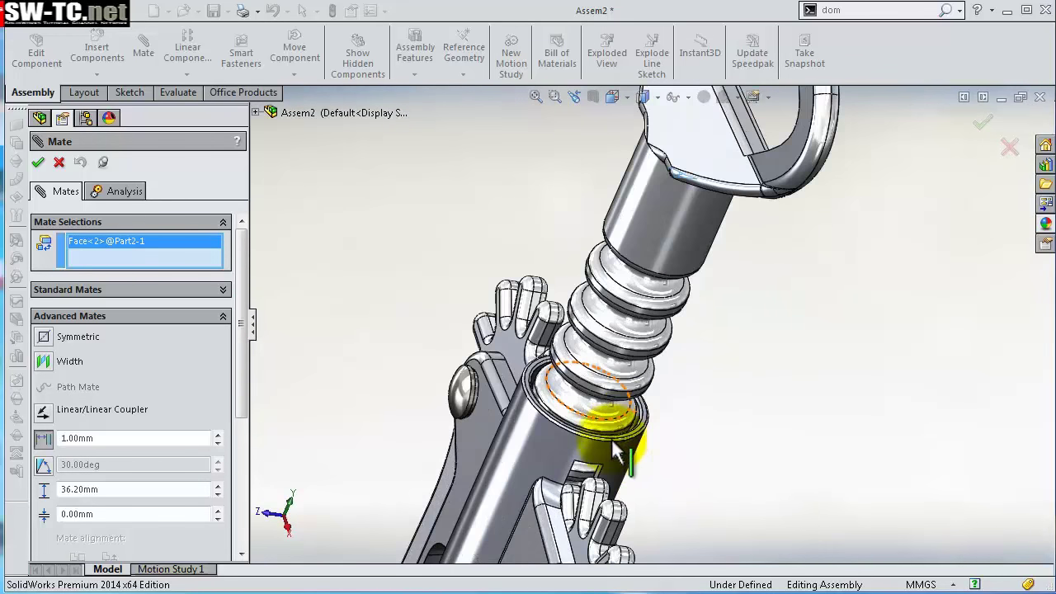
scroll(618, 443, down, 3)
scroll(566, 405, down, 3)
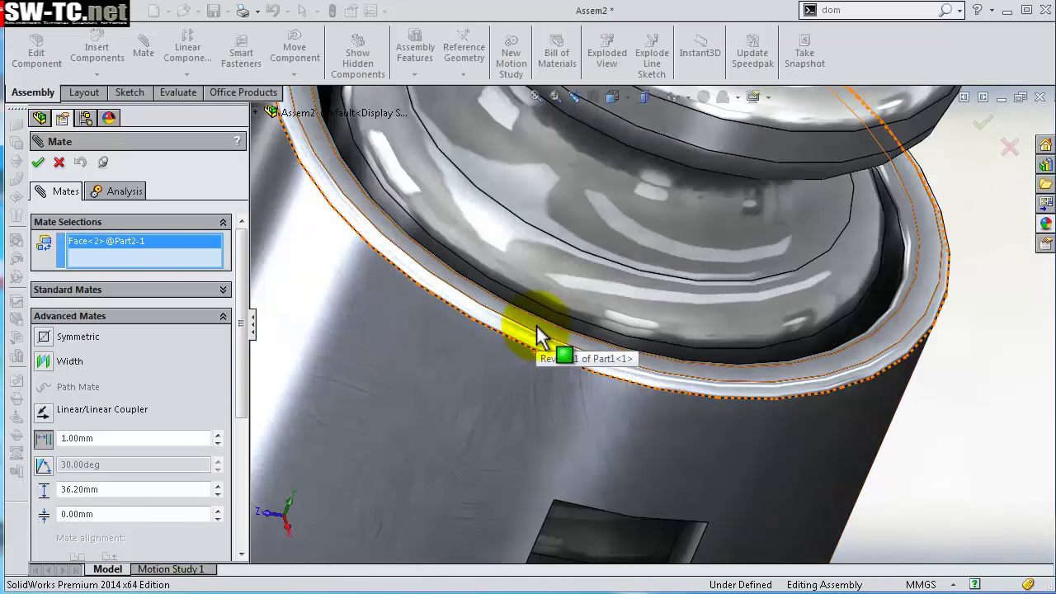
click(538, 336)
key(Return)
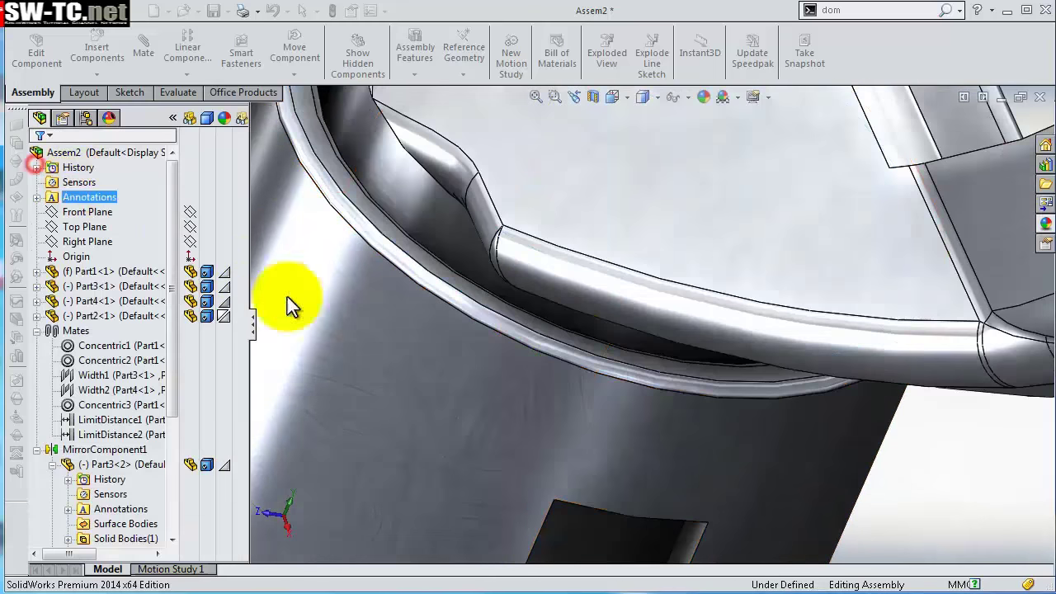
- Slide the corkscrew handle higher up the shaft
scroll(888, 338, up, 5)
middle_drag(823, 366, 844, 278)
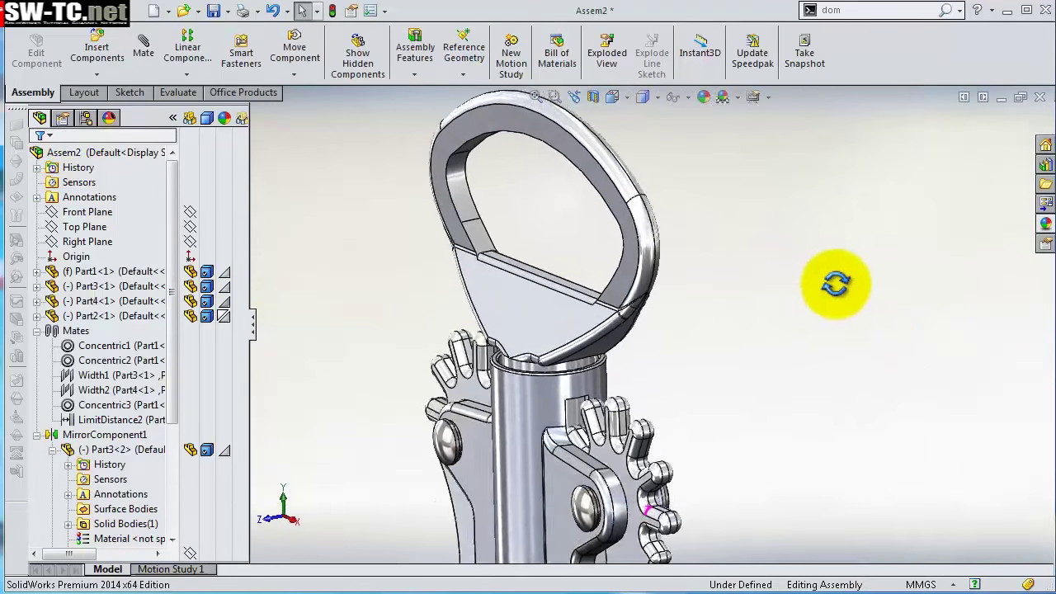
mouse_move(588, 394)
middle_down()
mouse_move(684, 335)
mouse_move(707, 272)
mouse_move(688, 359)
mouse_move(633, 343)
middle_up()
click(631, 347)
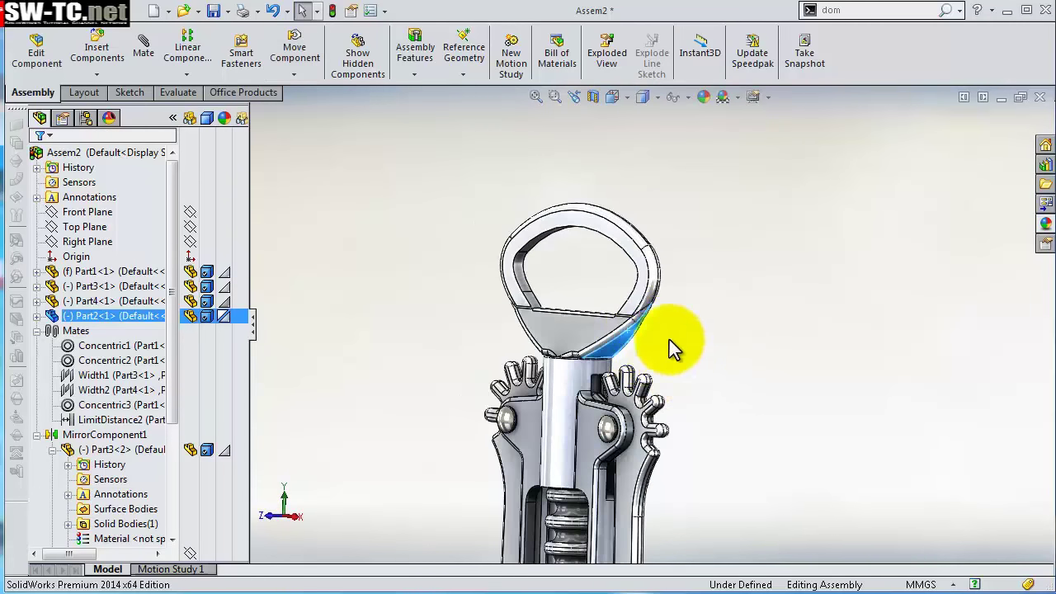
mouse_move(623, 351)
mouse_down()
mouse_move(617, 113)
mouse_move(575, 325)
mouse_move(588, 351)
mouse_move(602, 170)
mouse_up()
mouse_move(601, 170)
middle_down()
mouse_move(666, 366)
mouse_move(691, 328)
mouse_move(589, 272)
middle_up()
- Show Sketch1 under Part3<1>'s Boss-Extrude1 to reveal the lever gear circles
click(602, 342)
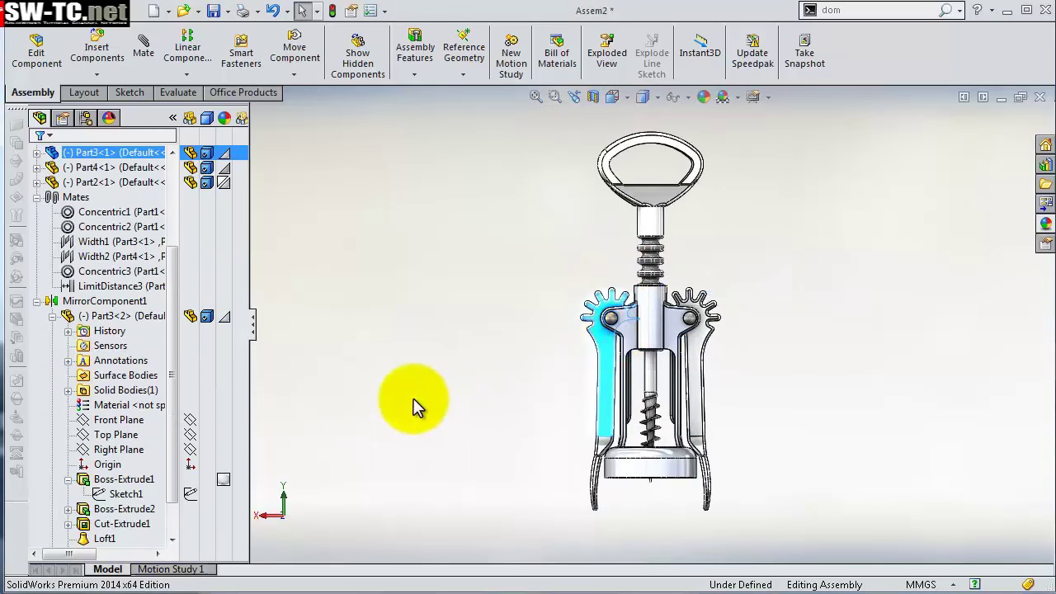
drag(171, 280, 175, 261)
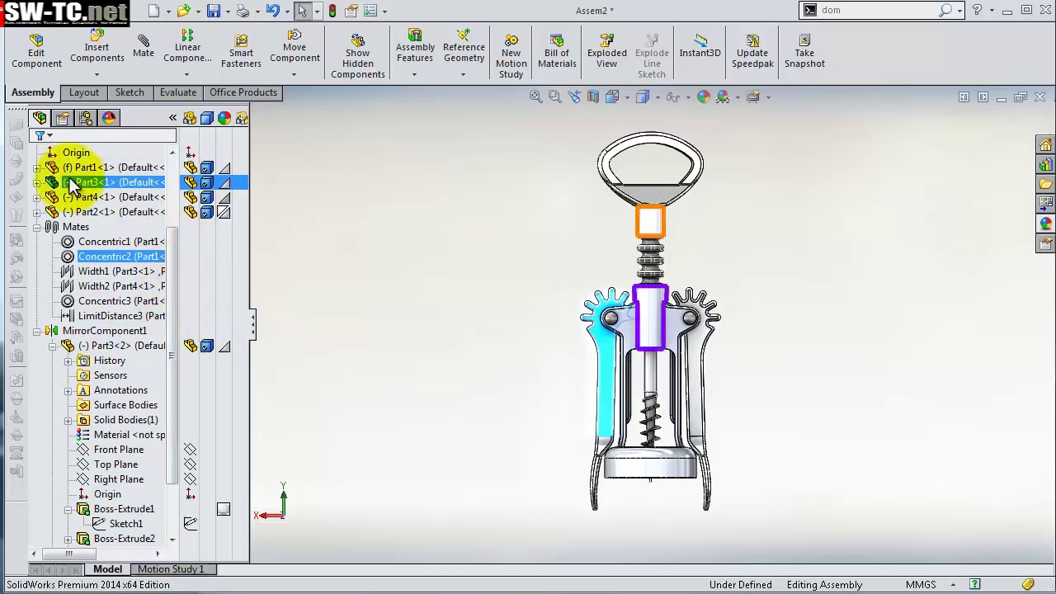
click(36, 183)
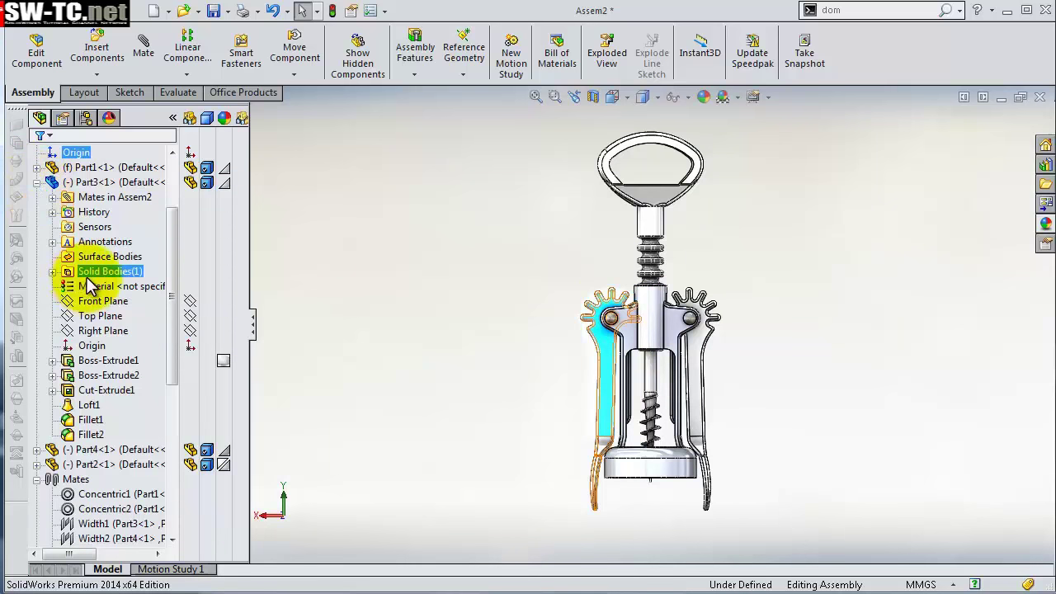
click(52, 360)
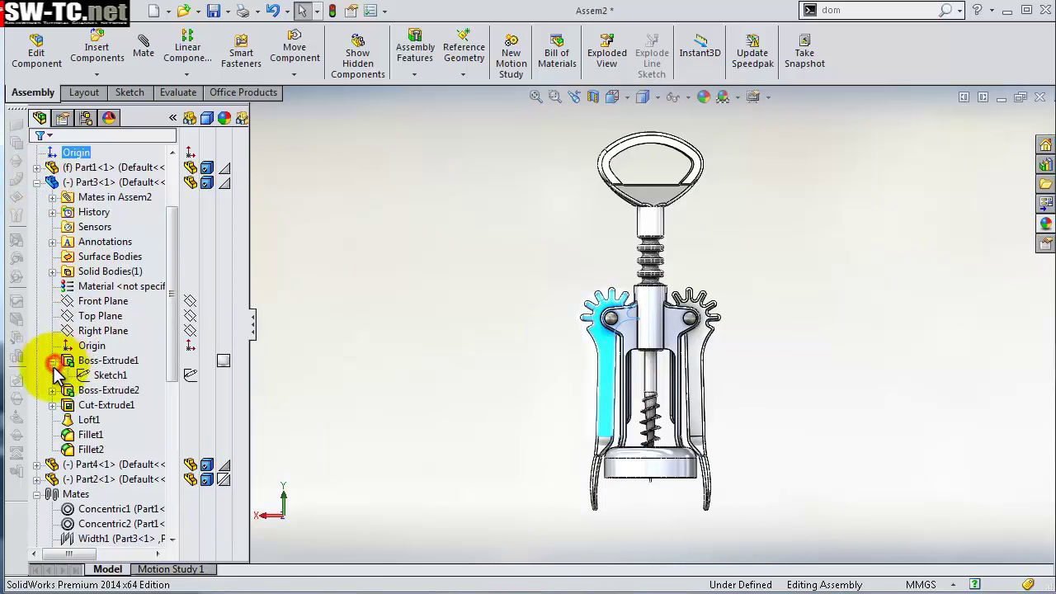
click(107, 377)
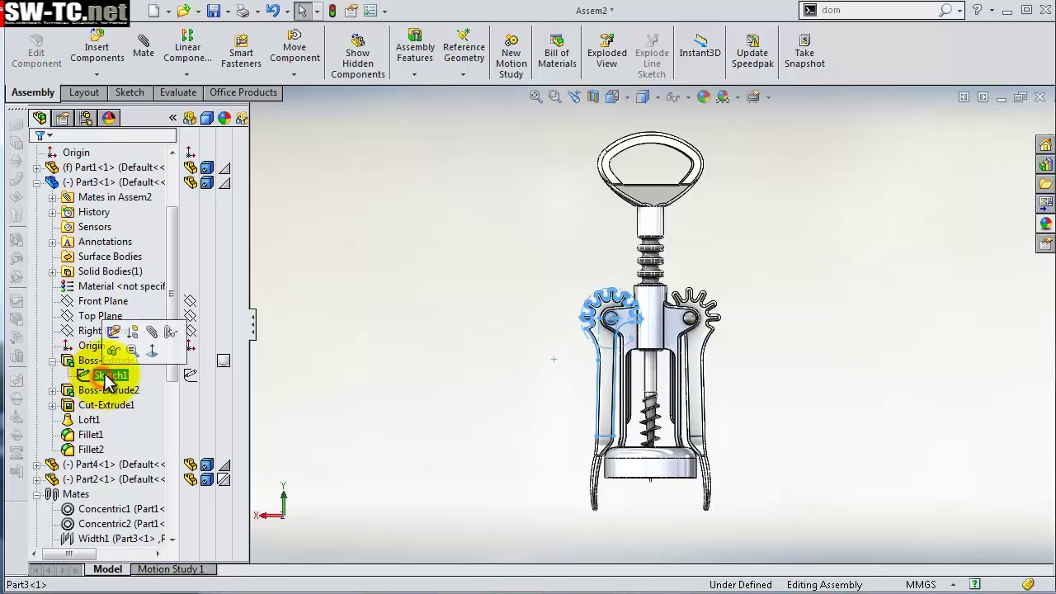
click(115, 351)
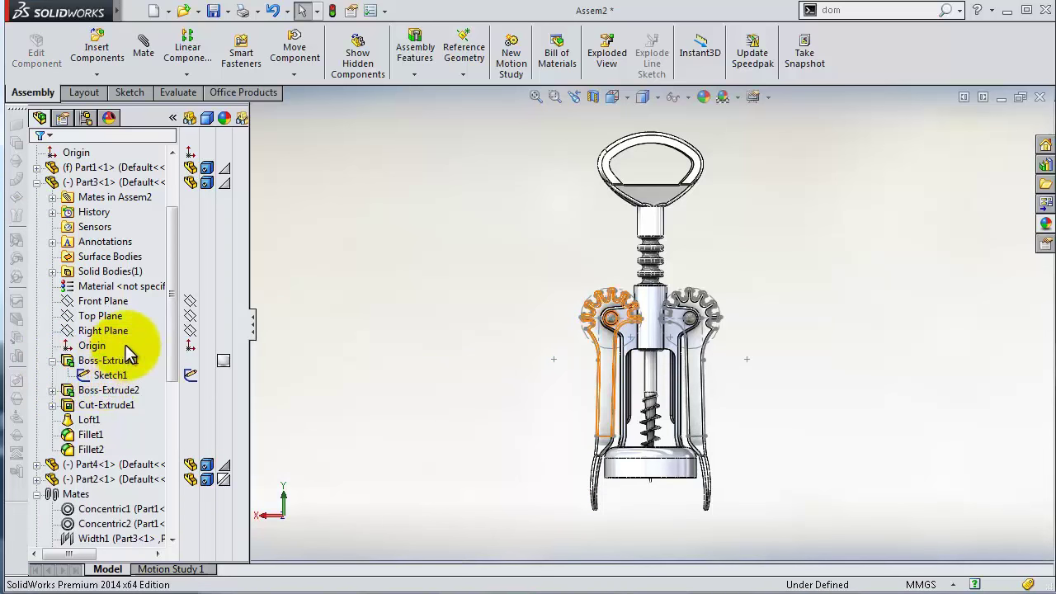
scroll(540, 283, down, 3)
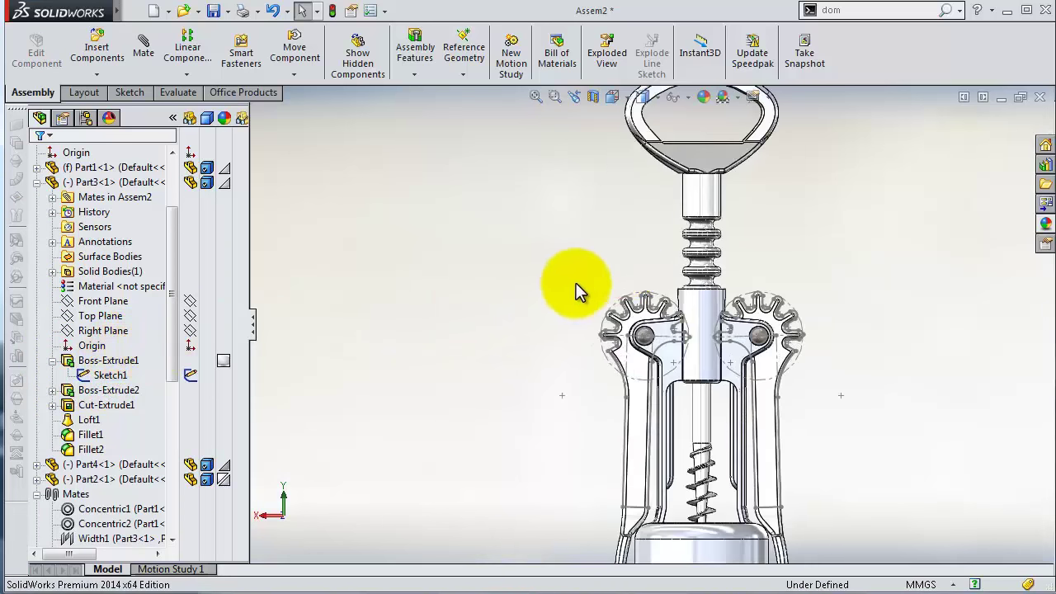
scroll(648, 262, down, 2)
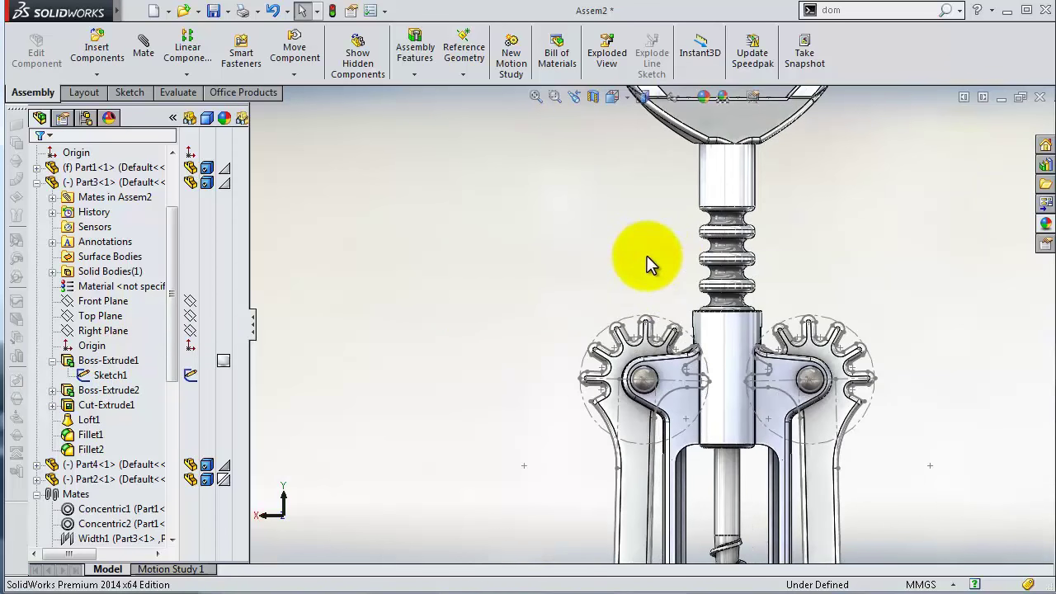
scroll(647, 262, down, 1)
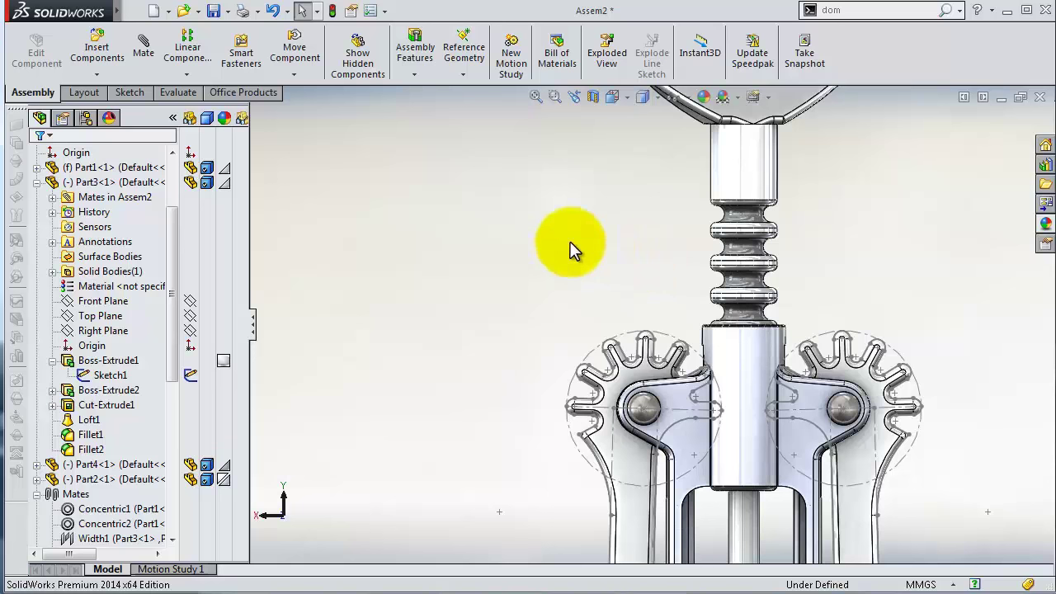
- Start a new mate and set its type to the Mechanical Rack Pinion mate
click(144, 45)
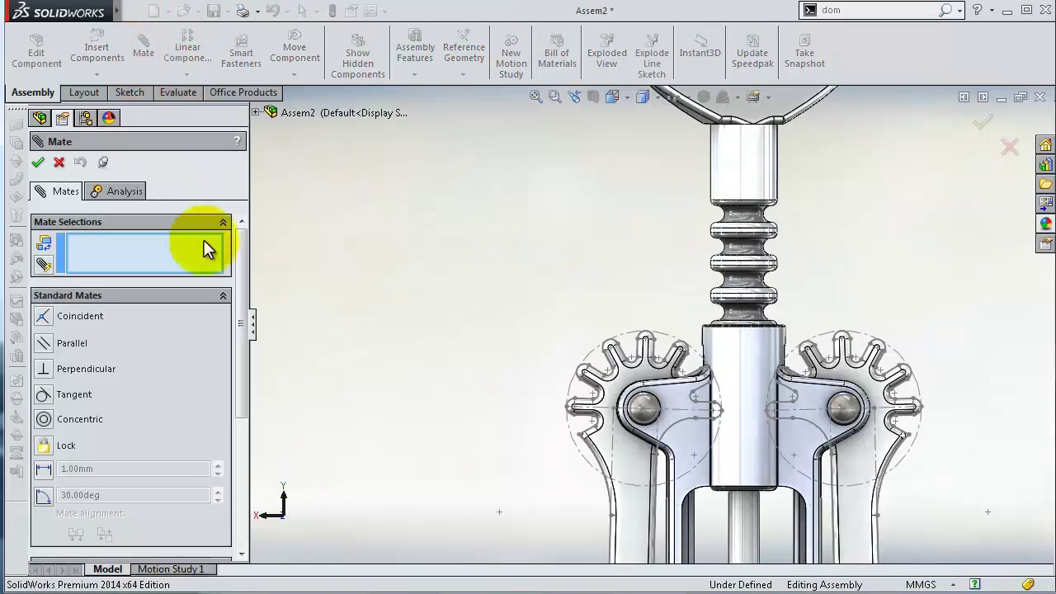
drag(245, 255, 245, 365)
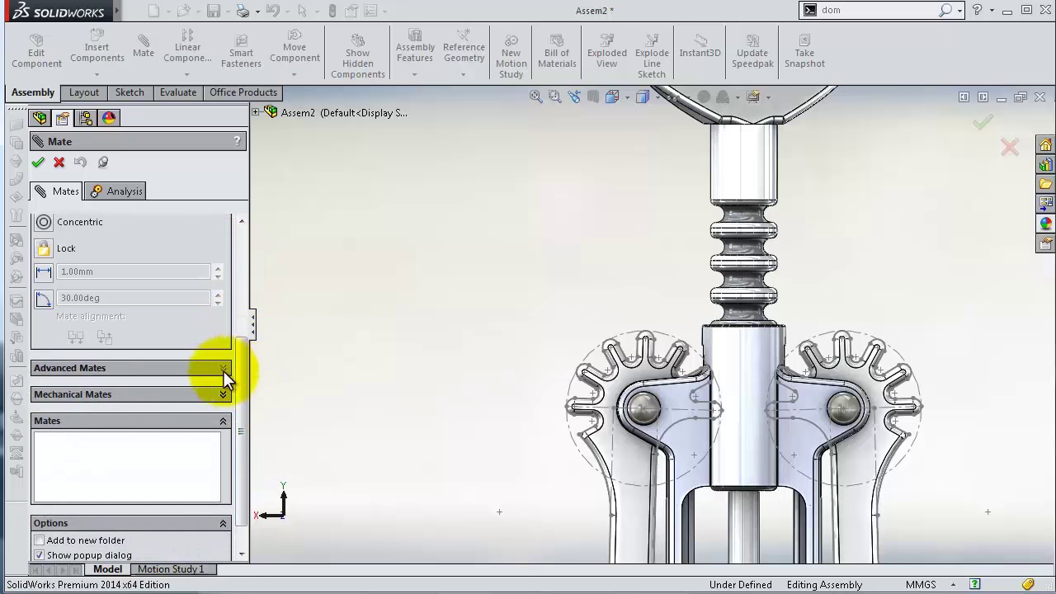
click(223, 395)
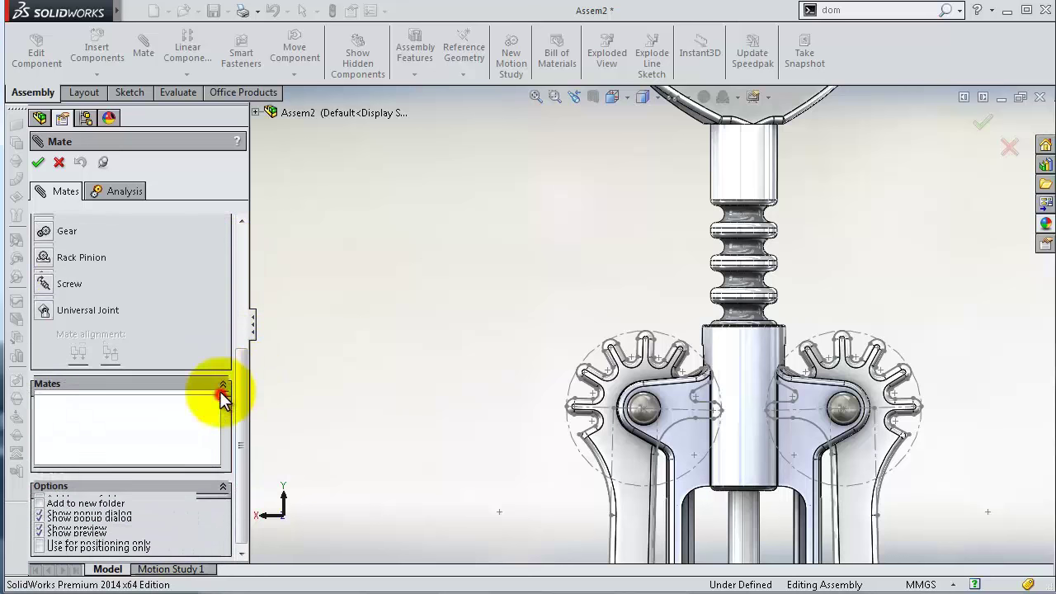
click(47, 236)
mouse_move(245, 348)
mouse_down()
mouse_move(248, 302)
mouse_move(239, 355)
mouse_move(237, 294)
mouse_up()
click(45, 378)
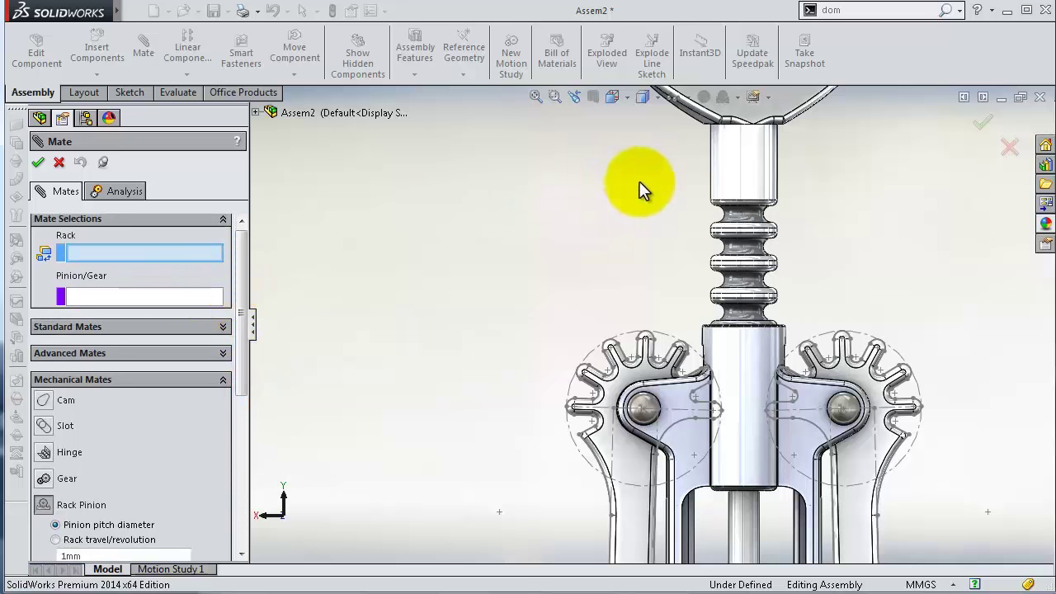
- Couple the shaft face (rack) to the lever gear arc (pinion, 28 mm pitch diameter) and close Mate
click(742, 161)
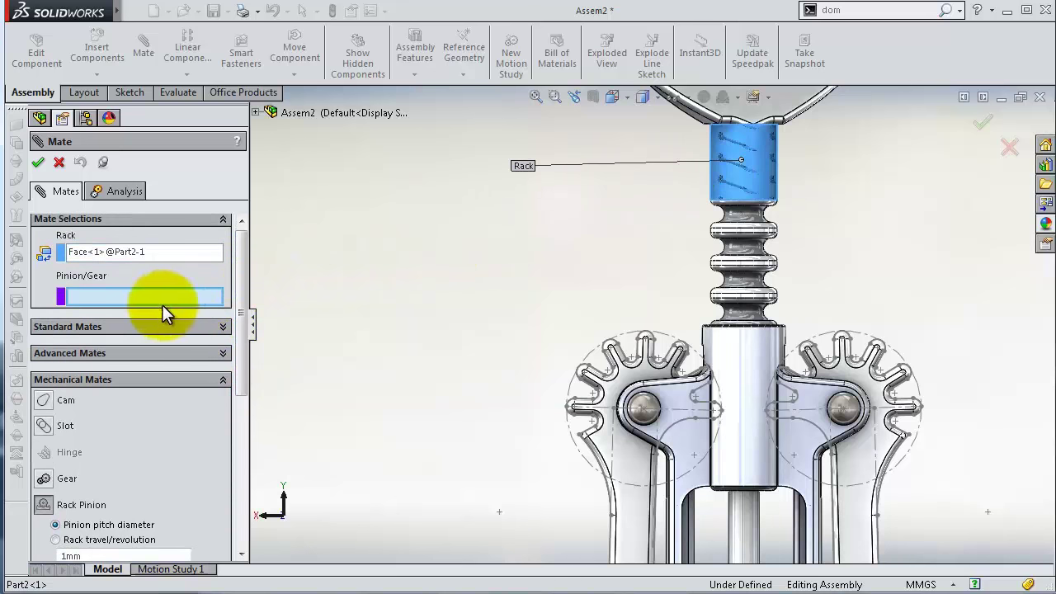
click(631, 345)
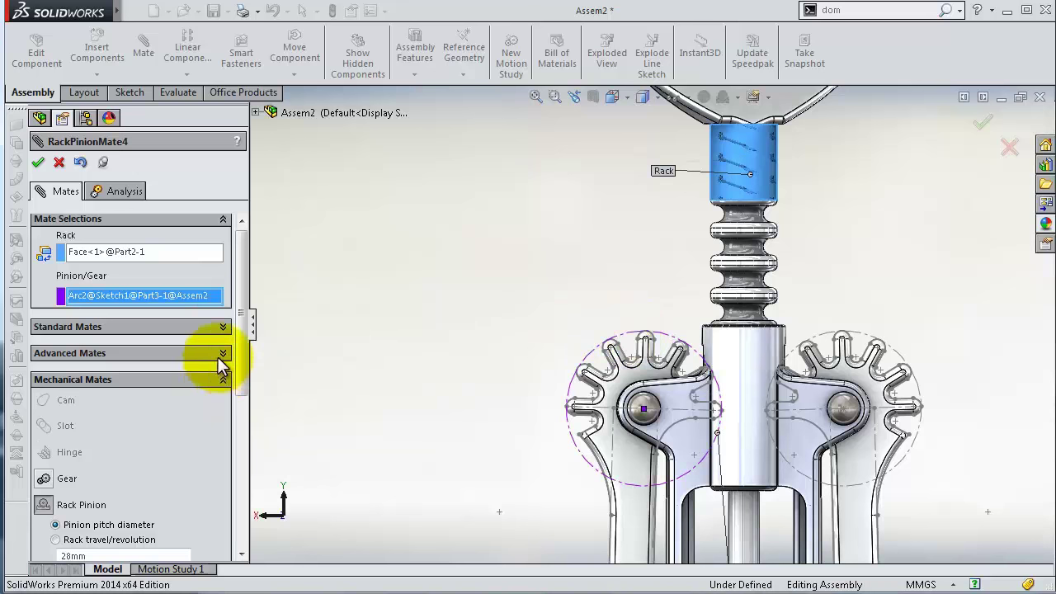
drag(240, 351, 248, 446)
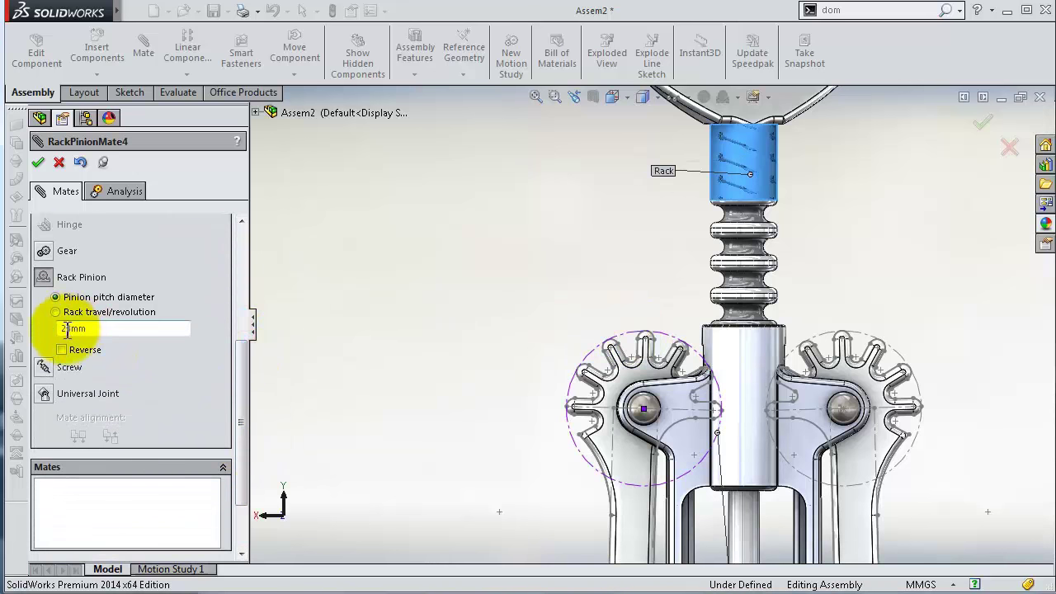
click(39, 163)
key(f)
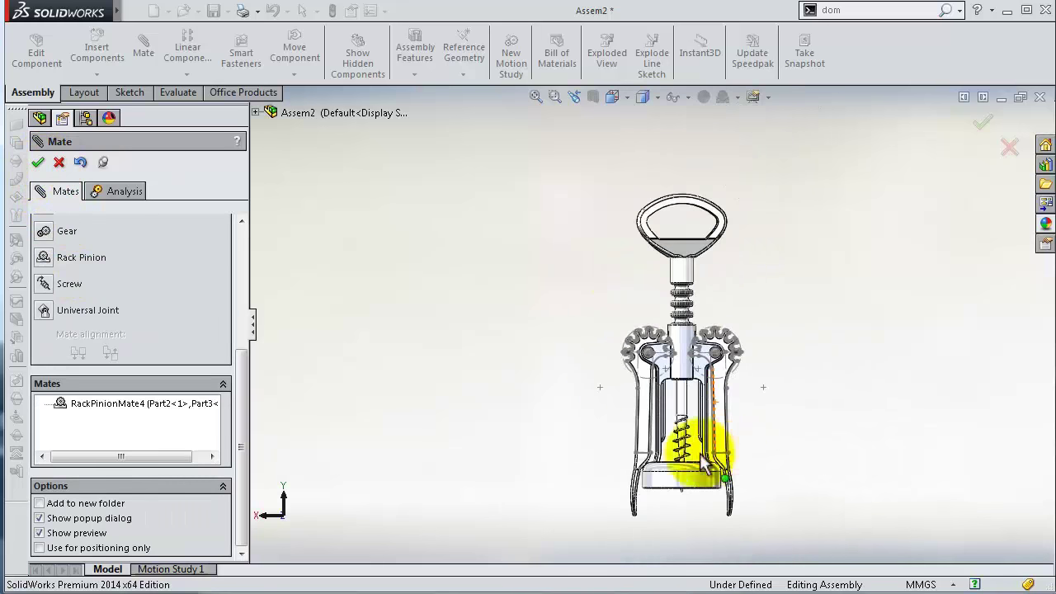
mouse_move(702, 459)
mouse_down()
mouse_move(568, 244)
mouse_move(624, 237)
mouse_move(589, 247)
mouse_move(540, 350)
mouse_move(597, 433)
mouse_move(656, 441)
mouse_move(537, 337)
mouse_move(627, 242)
mouse_move(561, 272)
mouse_move(553, 370)
mouse_move(617, 430)
mouse_move(637, 429)
mouse_move(624, 419)
mouse_up()
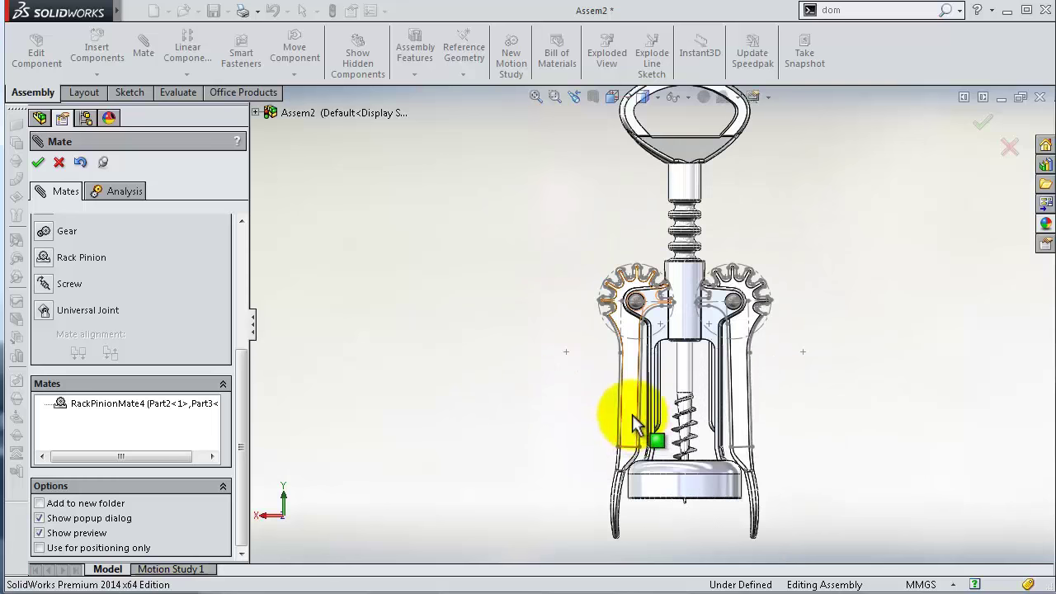
click(39, 162)
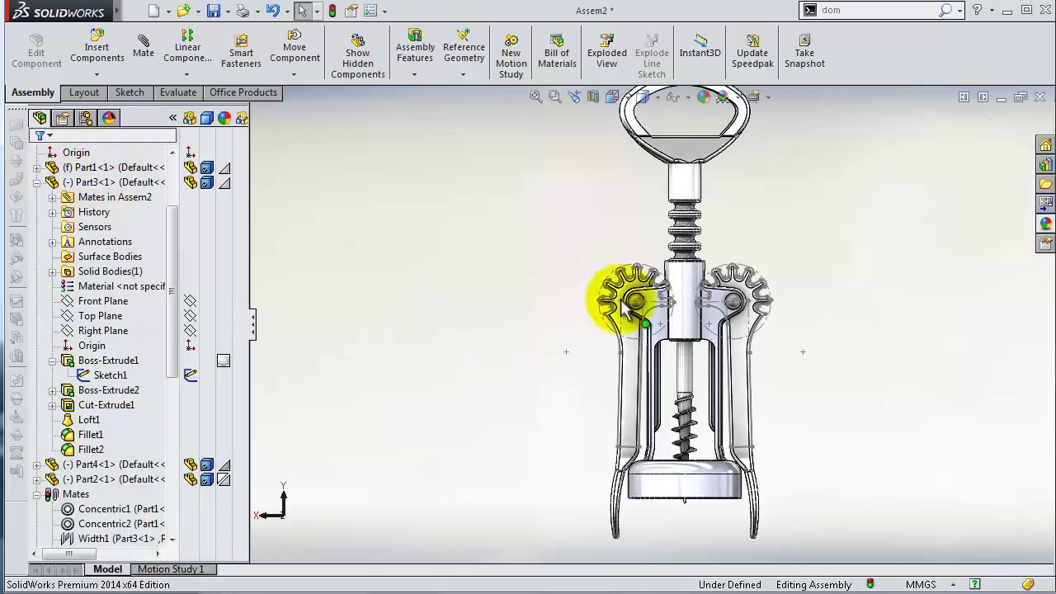
- Hide the lever's gear sketch and zoom out to a tilted 3-D view
scroll(623, 289, down, 3)
click(601, 252)
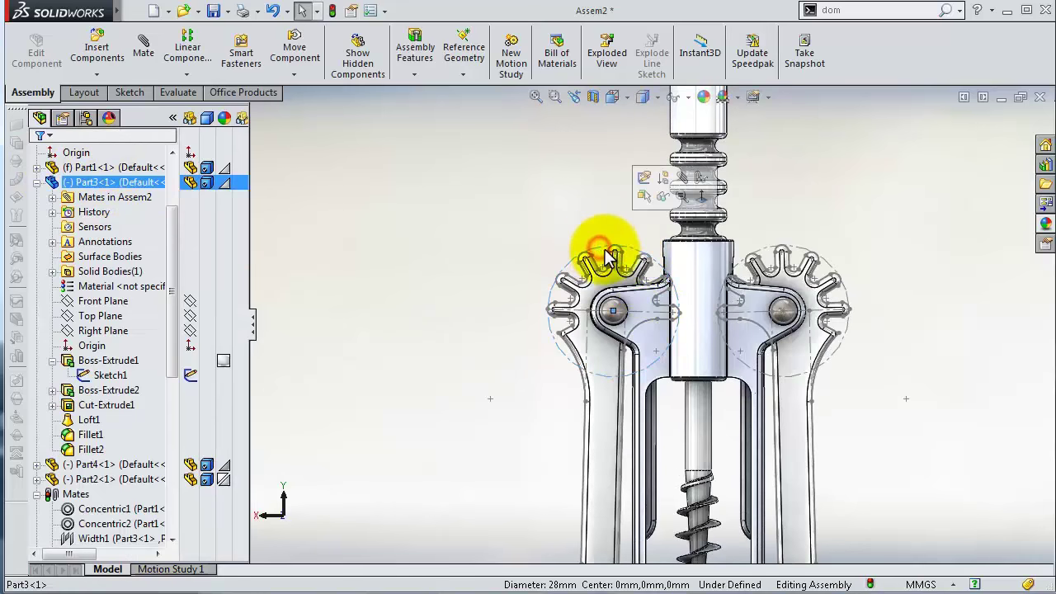
click(657, 195)
scroll(542, 253, up, 3)
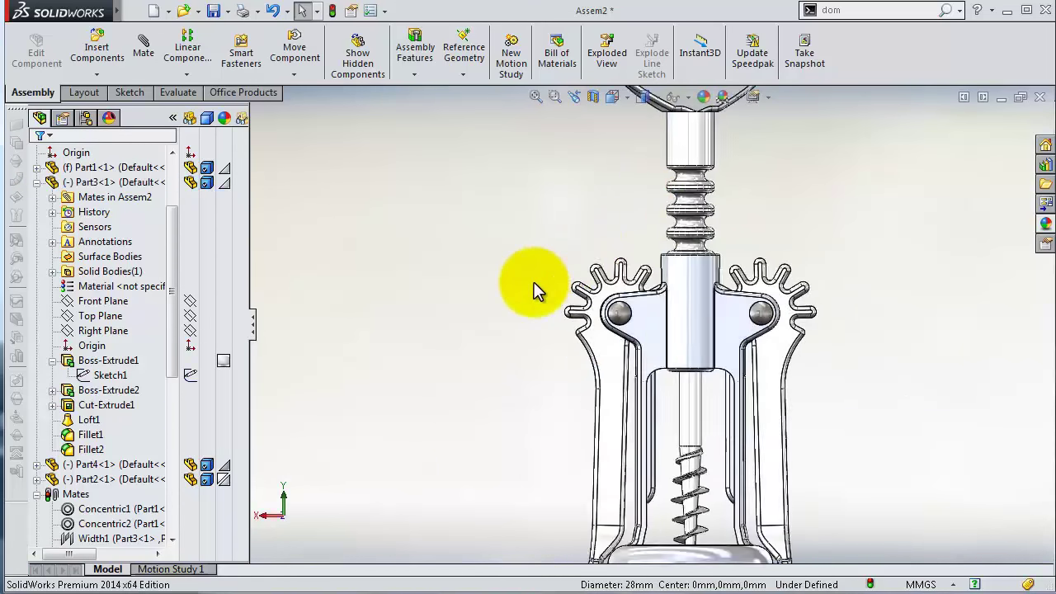
scroll(530, 283, up, 3)
middle_drag(761, 268, 726, 214)
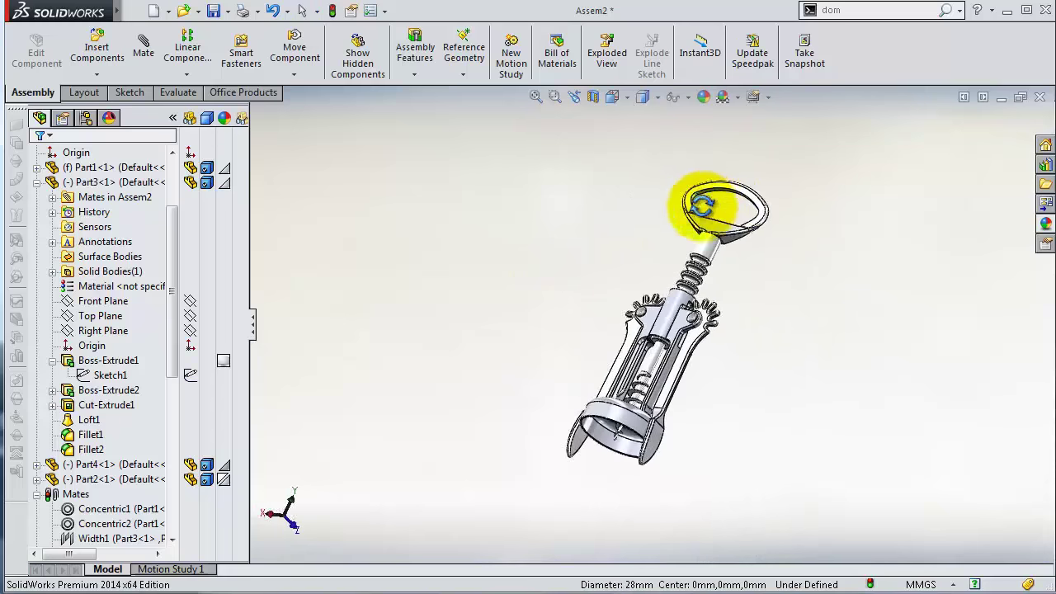
- Drag the levers and handle to confirm both levers swing up and down together
mouse_move(684, 388)
mouse_down()
mouse_move(772, 343)
mouse_move(761, 306)
mouse_move(703, 294)
mouse_move(735, 272)
mouse_move(750, 371)
mouse_move(695, 436)
mouse_up()
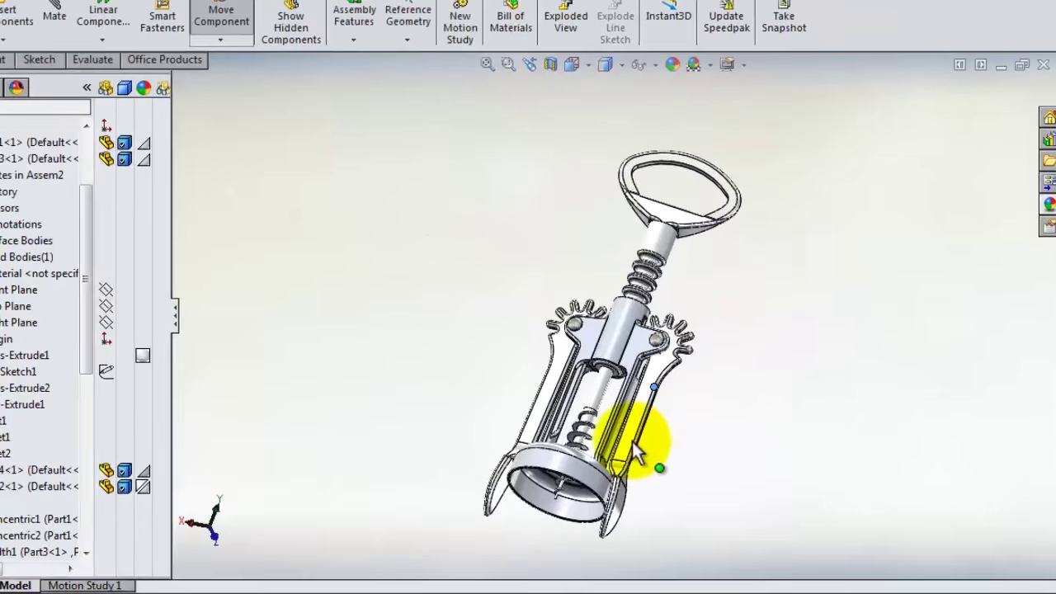
middle_drag(696, 435, 514, 179)
drag(514, 179, 539, 211)
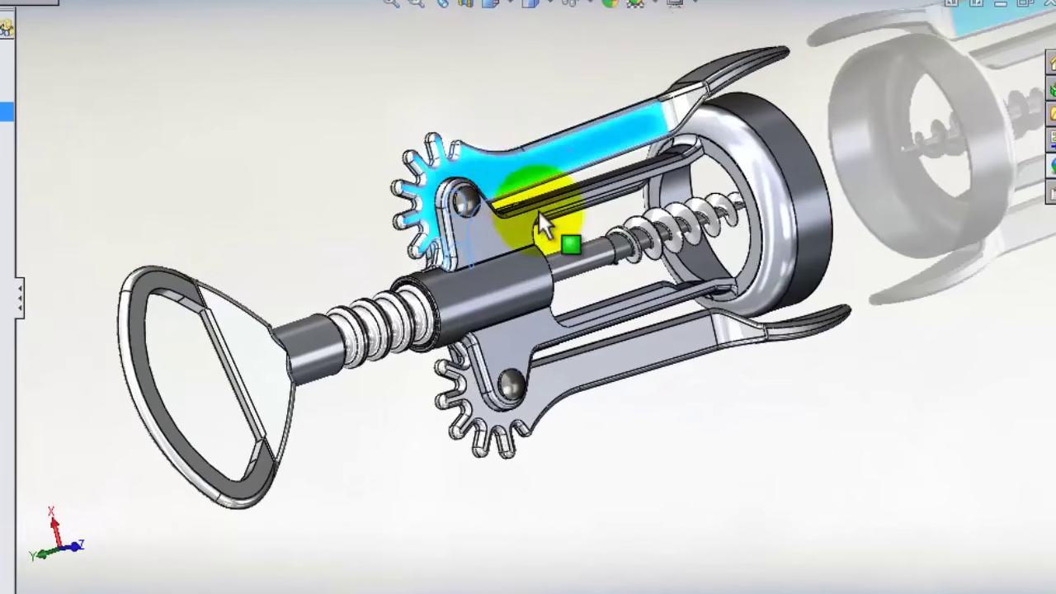
mouse_move(672, 224)
middle_down()
mouse_move(642, 110)
mouse_move(625, 109)
mouse_move(573, 64)
mouse_move(509, 33)
mouse_move(481, 76)
mouse_move(502, 75)
middle_up()
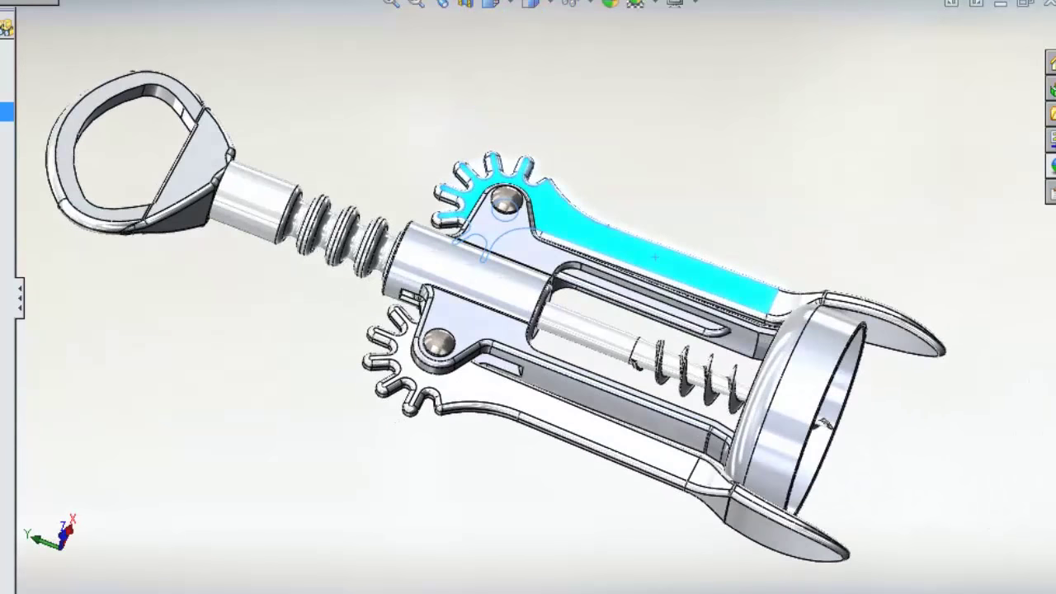
mouse_move(341, 149)
middle_down()
mouse_move(313, 88)
mouse_move(355, 87)
middle_up()
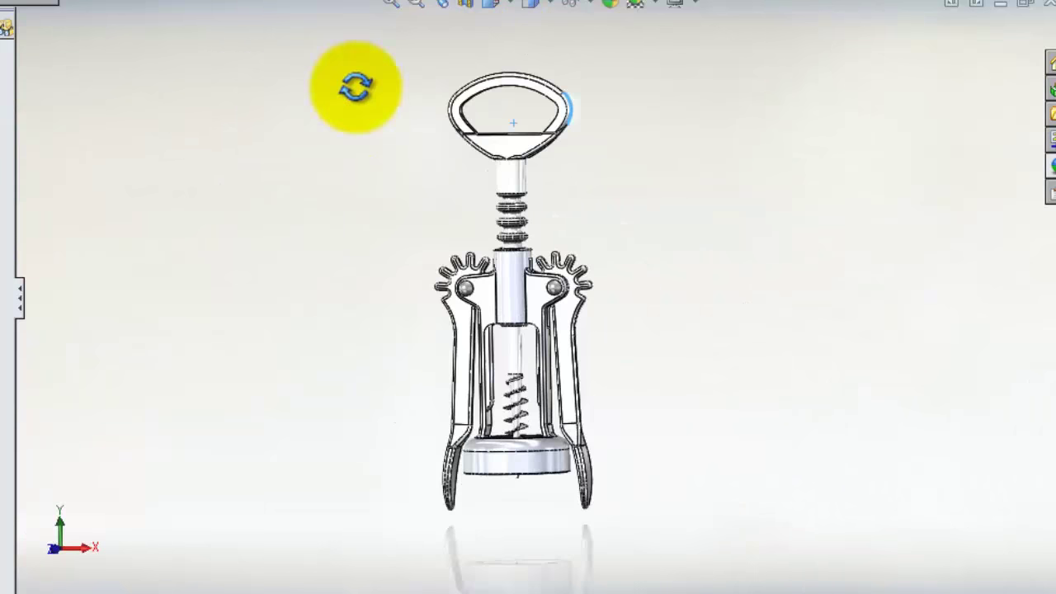
click(569, 316)
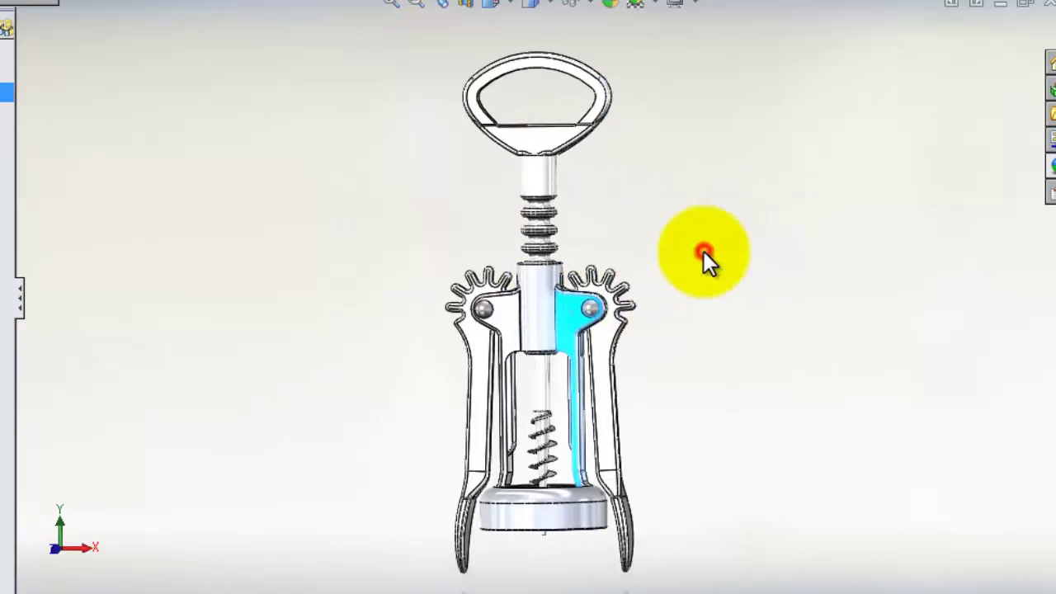
mouse_move(556, 127)
mouse_down()
mouse_move(541, 236)
mouse_move(569, 104)
mouse_up()
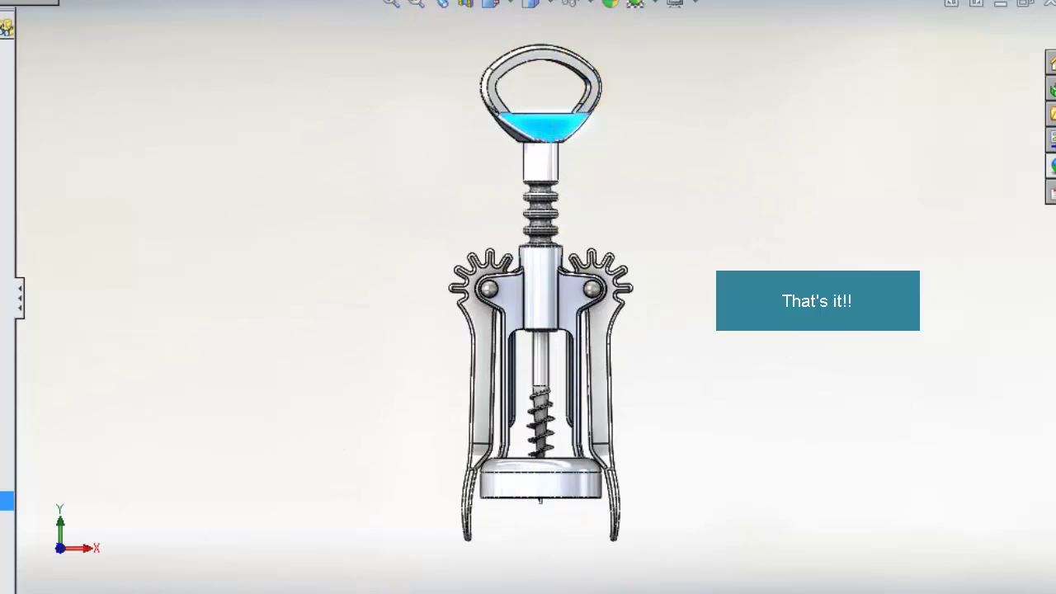